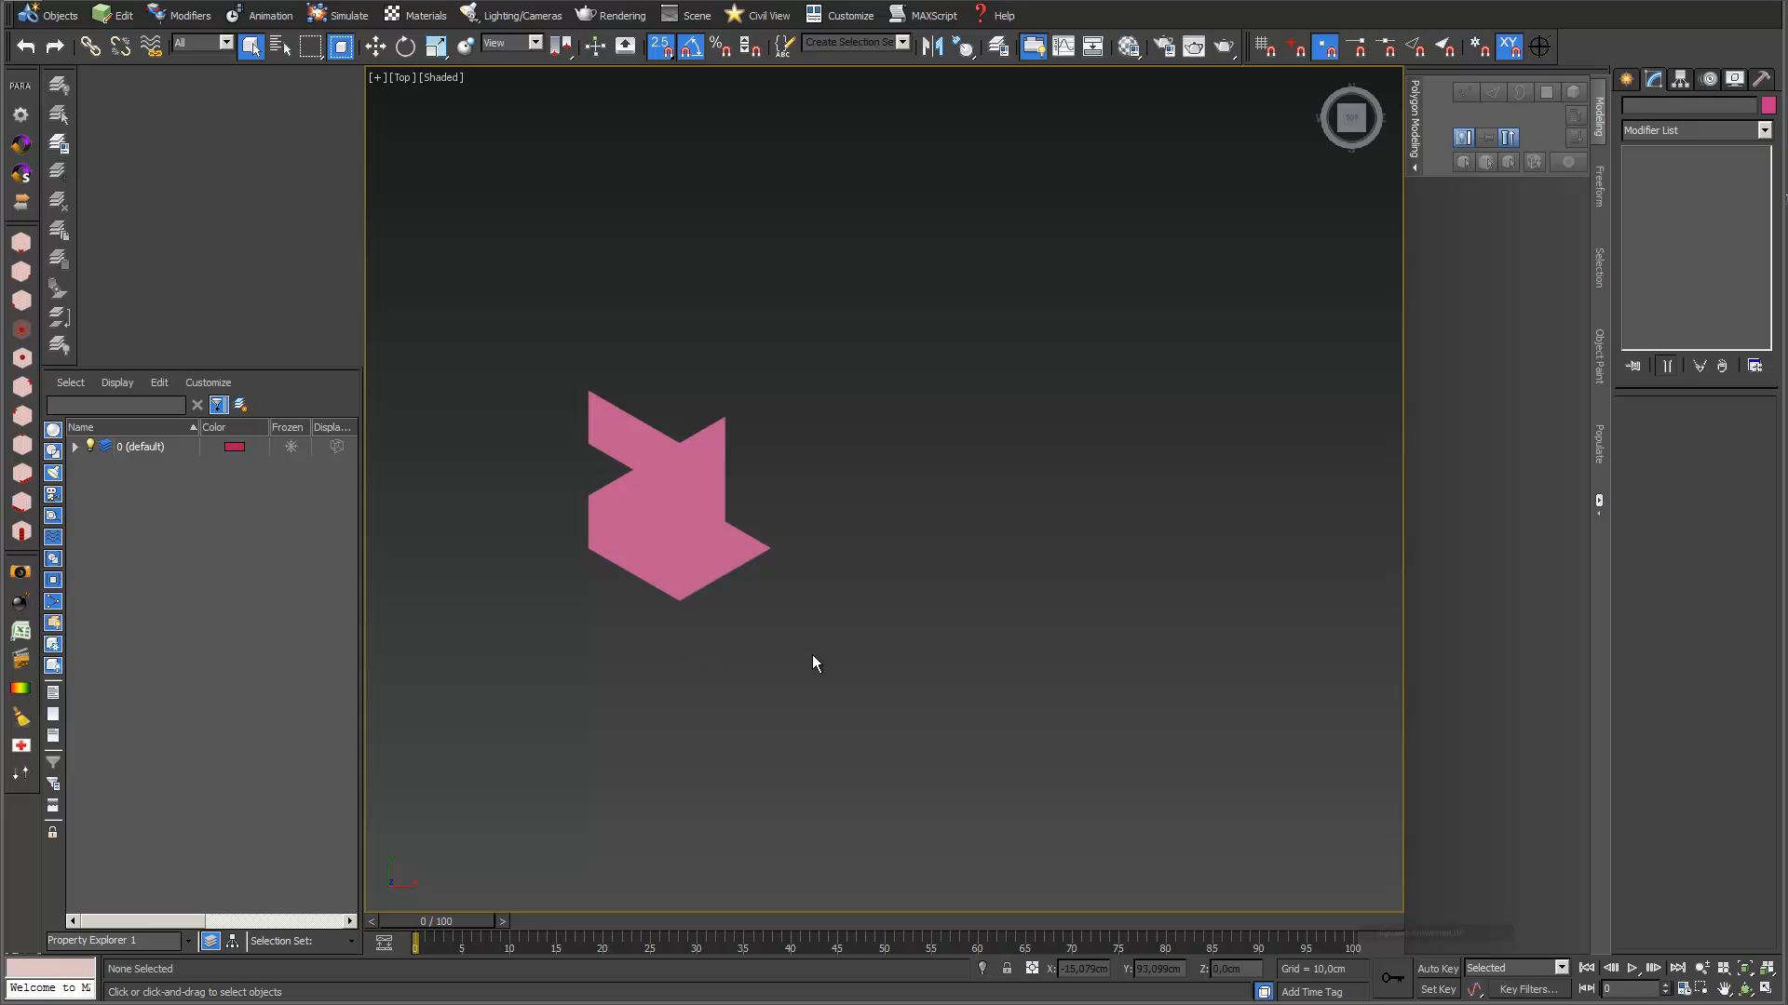
# Turn on edged-face display in the Top viewport so the individual pieces of the shape are outlined
pyautogui.click(727, 572)
pyautogui.press('F4')
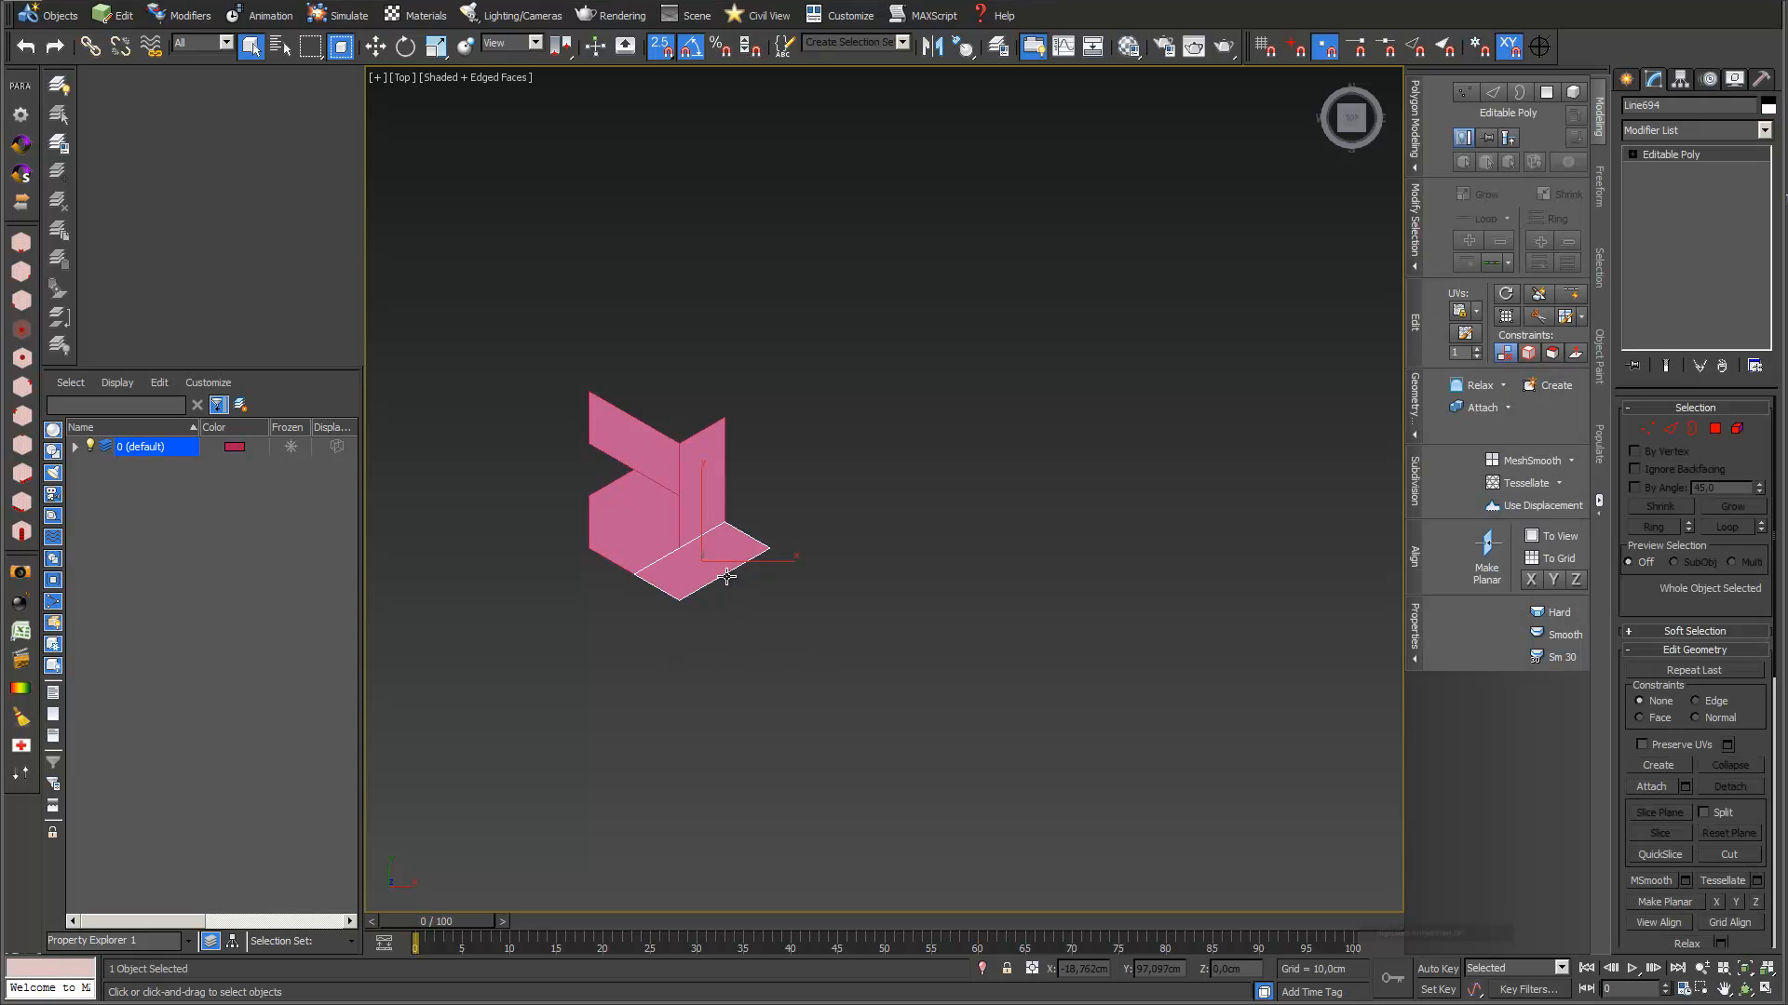
pyautogui.click(786, 661)
pyautogui.scroll(2, 808, 592)
pyautogui.moveTo(808, 593); pyautogui.dragTo(1027, 631, button='middle')
# Attach the vertical piece, the hexagon and the upper parallelogram one by one to the lower parallelogram
pyautogui.click(962, 583)
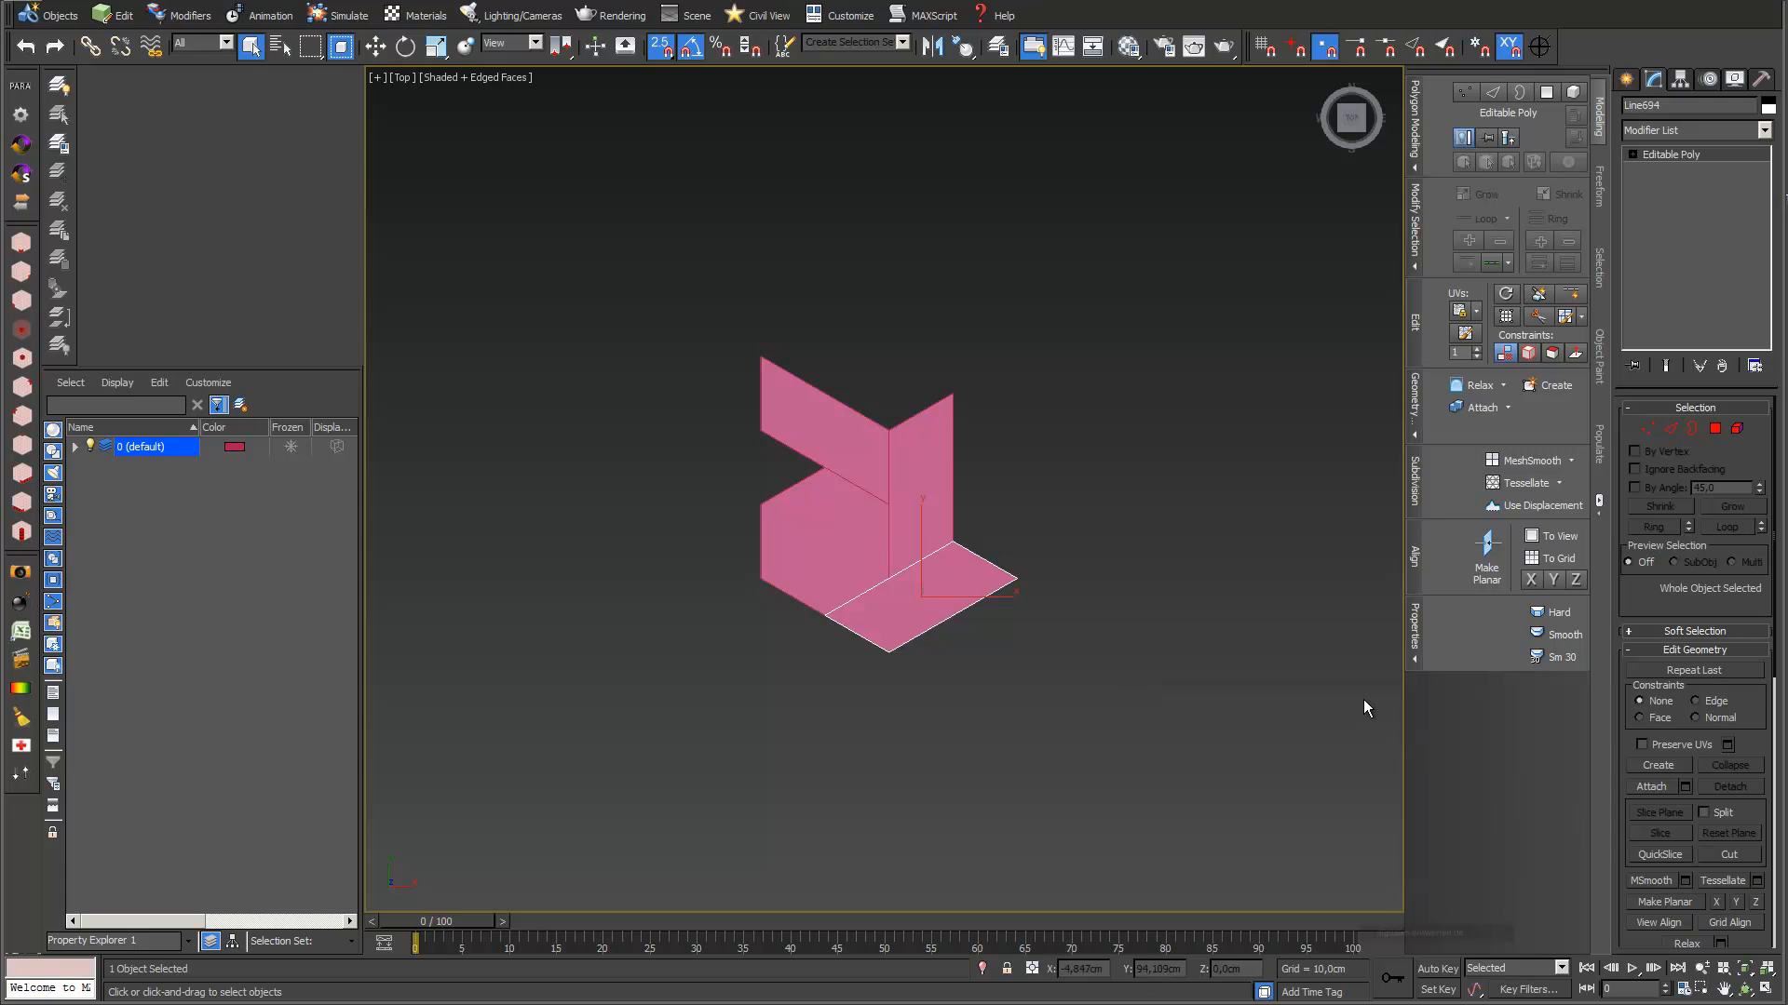
pyautogui.click(919, 477)
pyautogui.click(859, 463)
pyautogui.click(853, 539)
pyautogui.click(916, 622)
pyautogui.click(1651, 787)
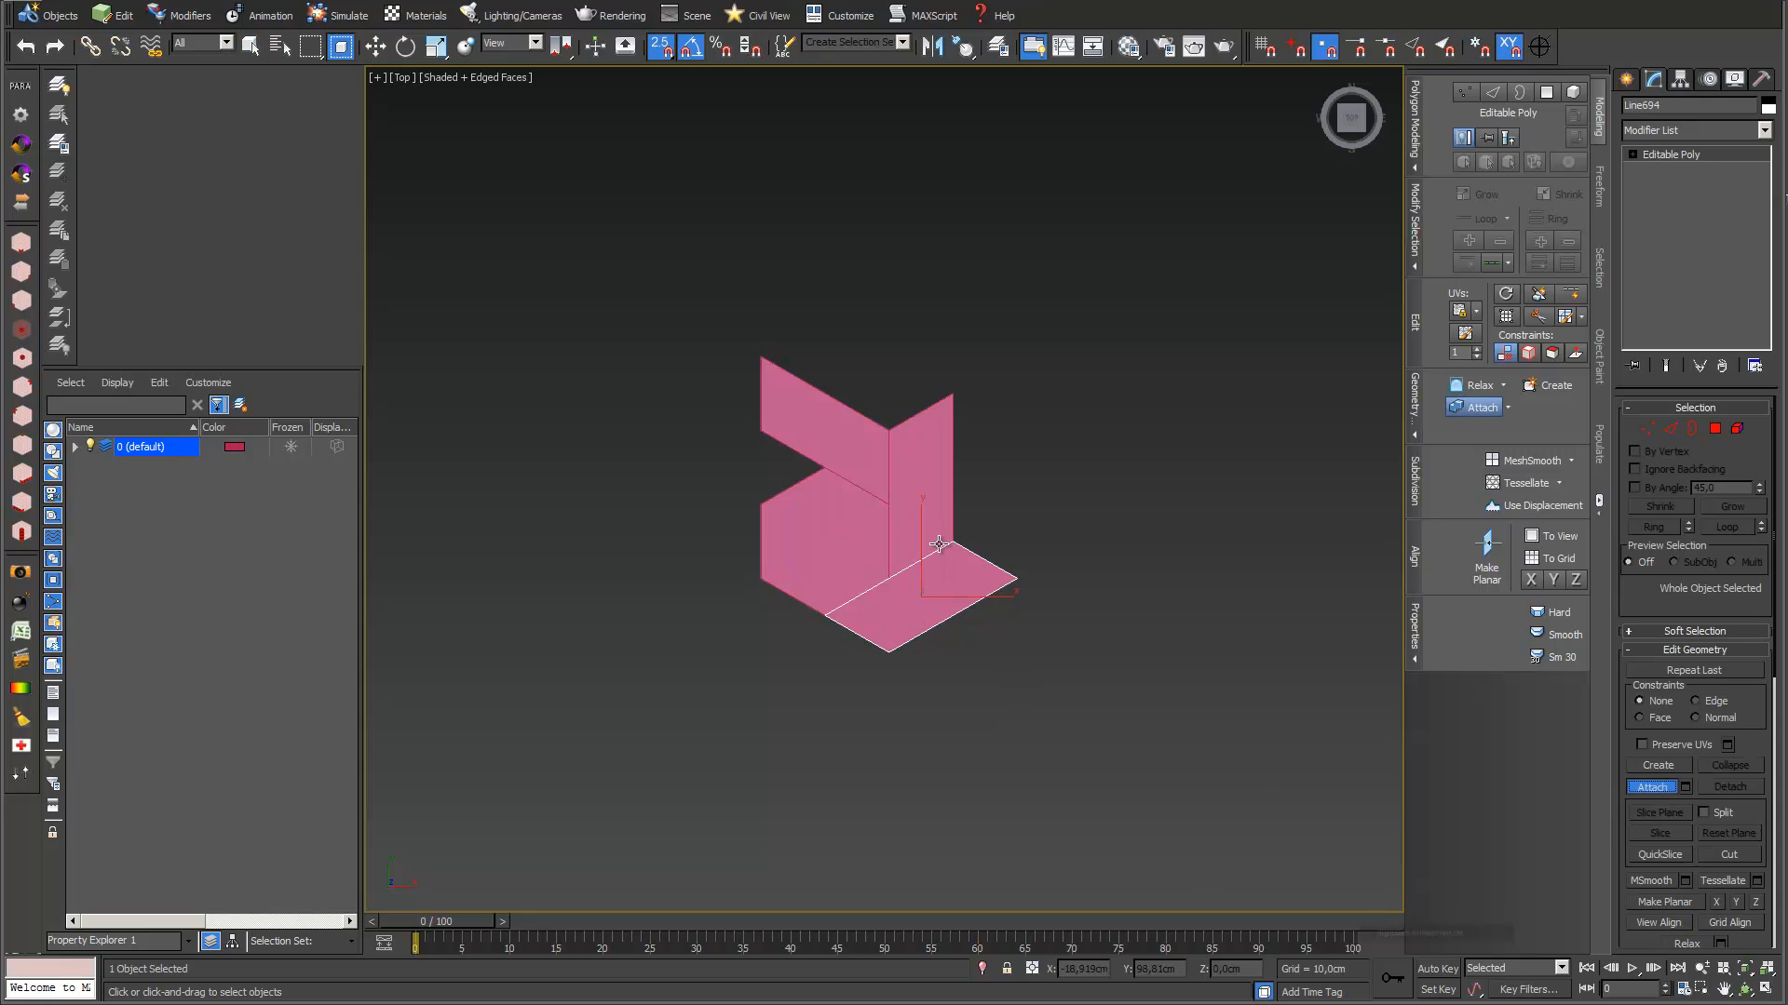
pyautogui.click(919, 507)
pyautogui.click(842, 526)
pyautogui.click(847, 430)
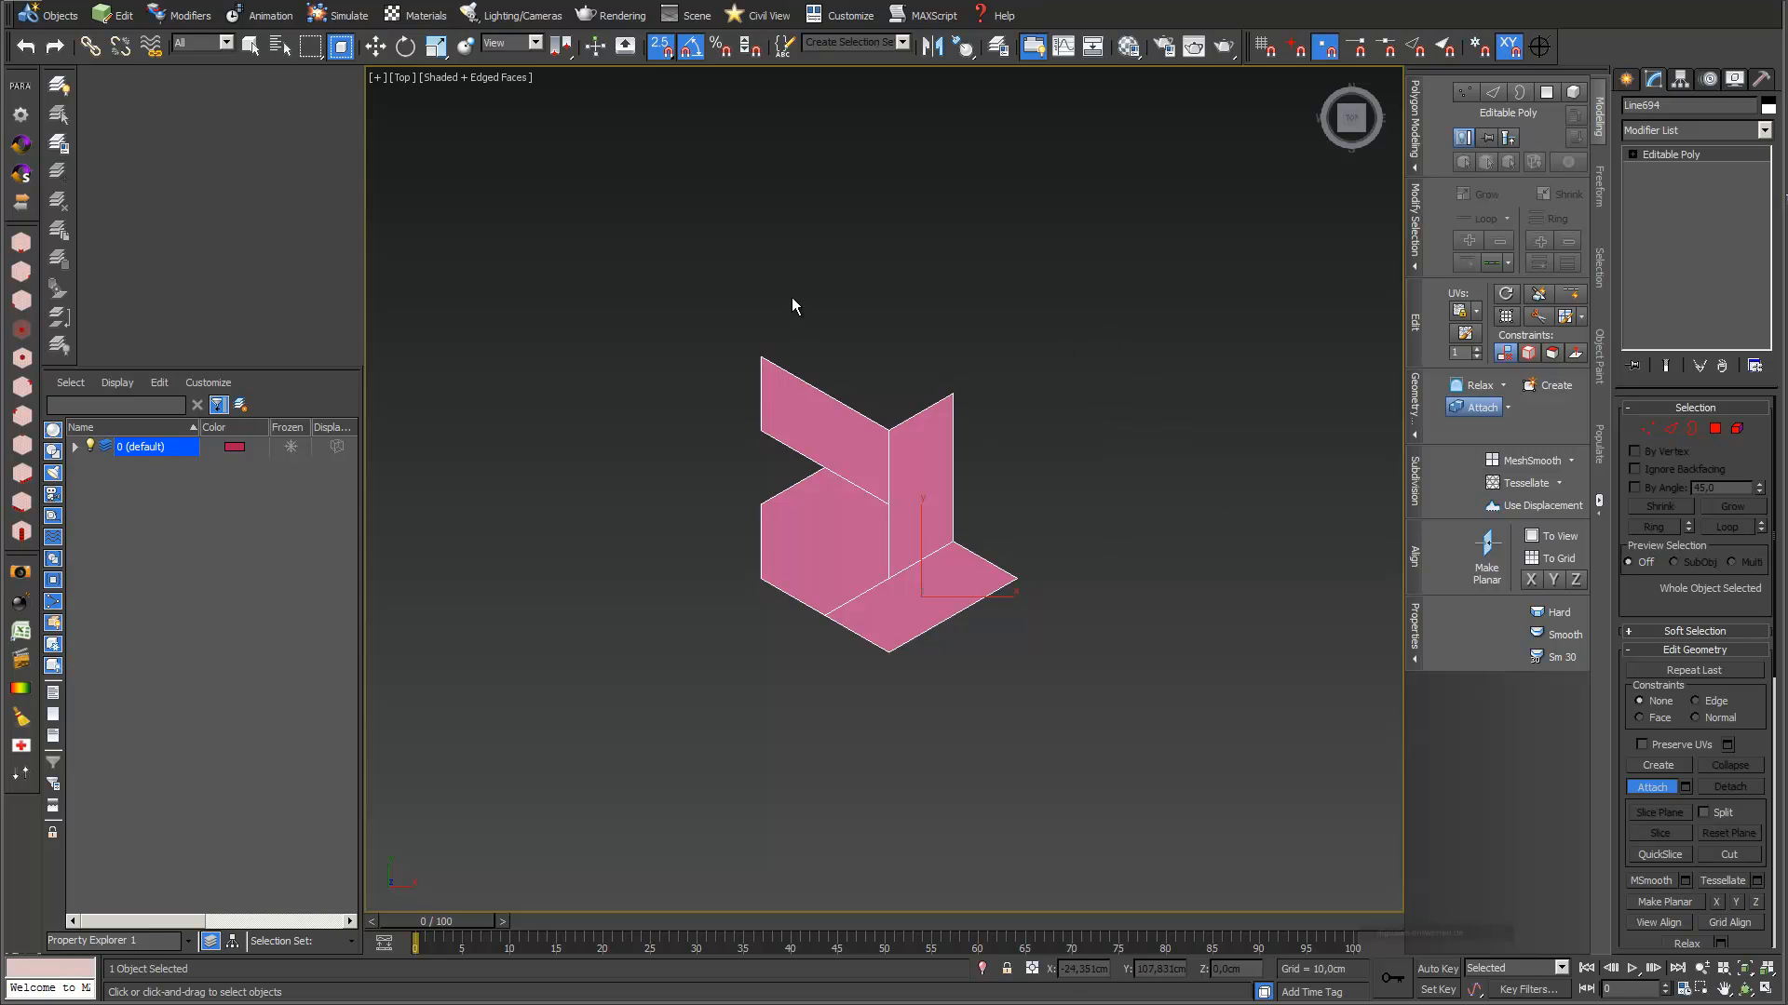
pyautogui.click(1645, 786)
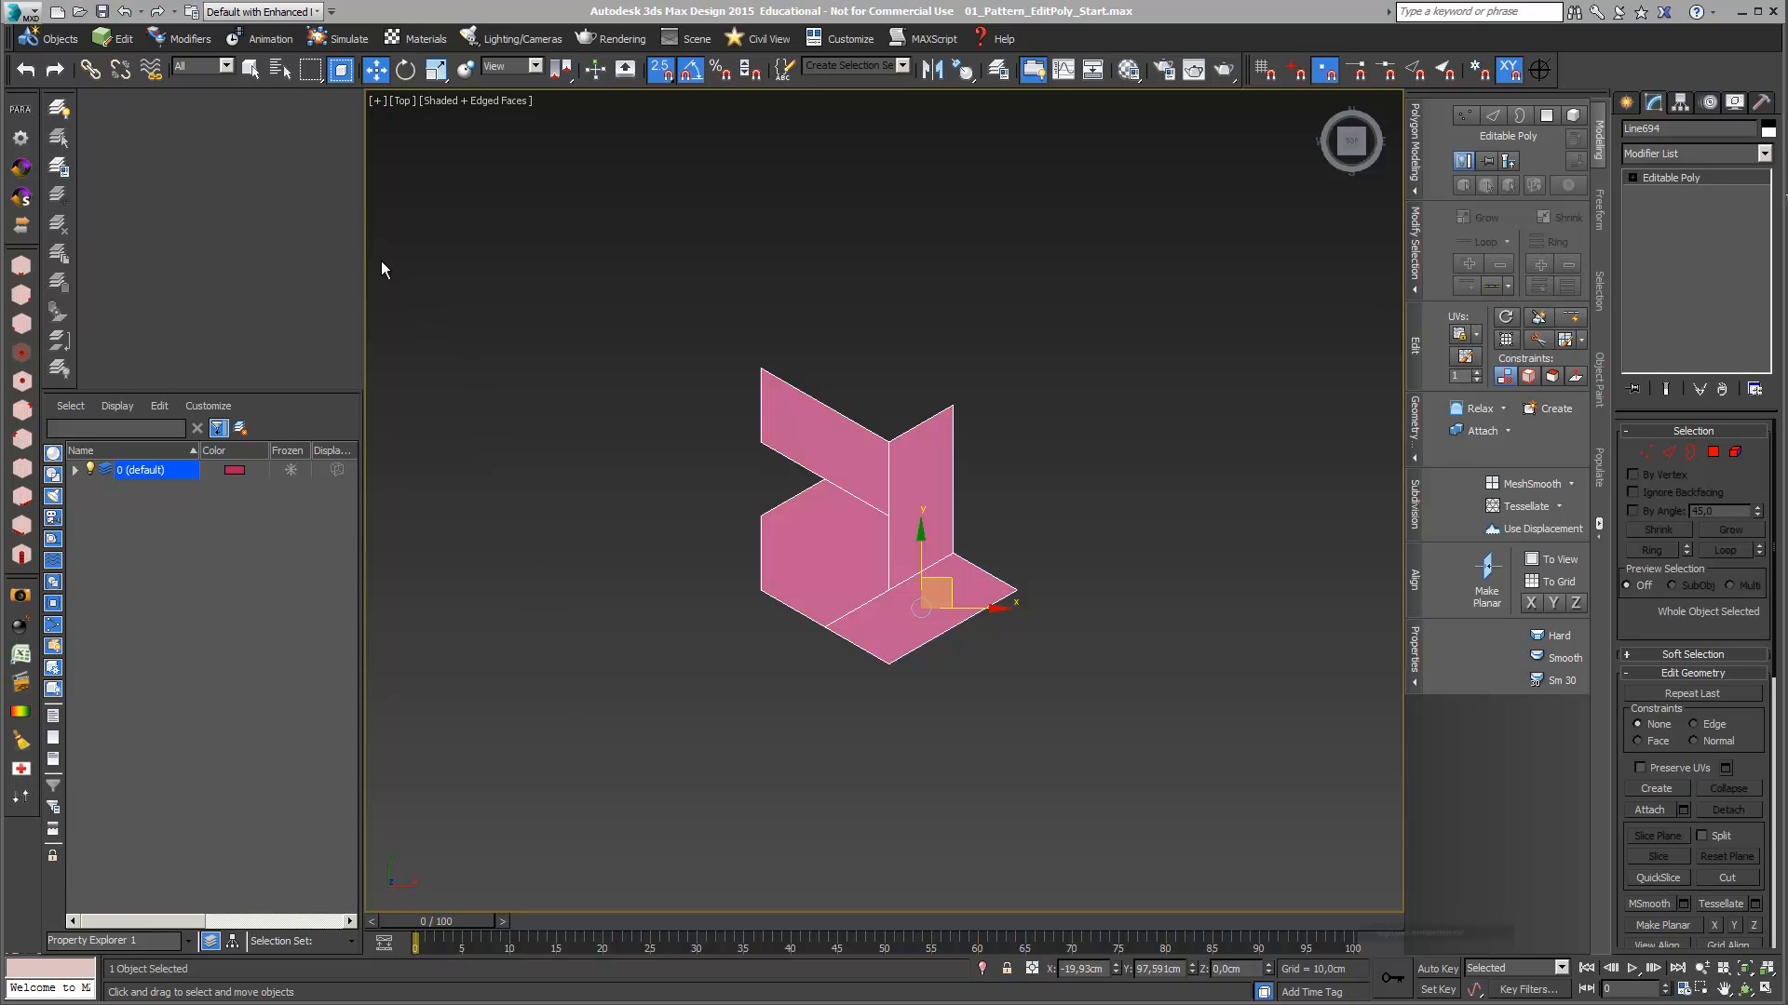
# Undo the three attach operations and clear the selection
pyautogui.click(141, 12)
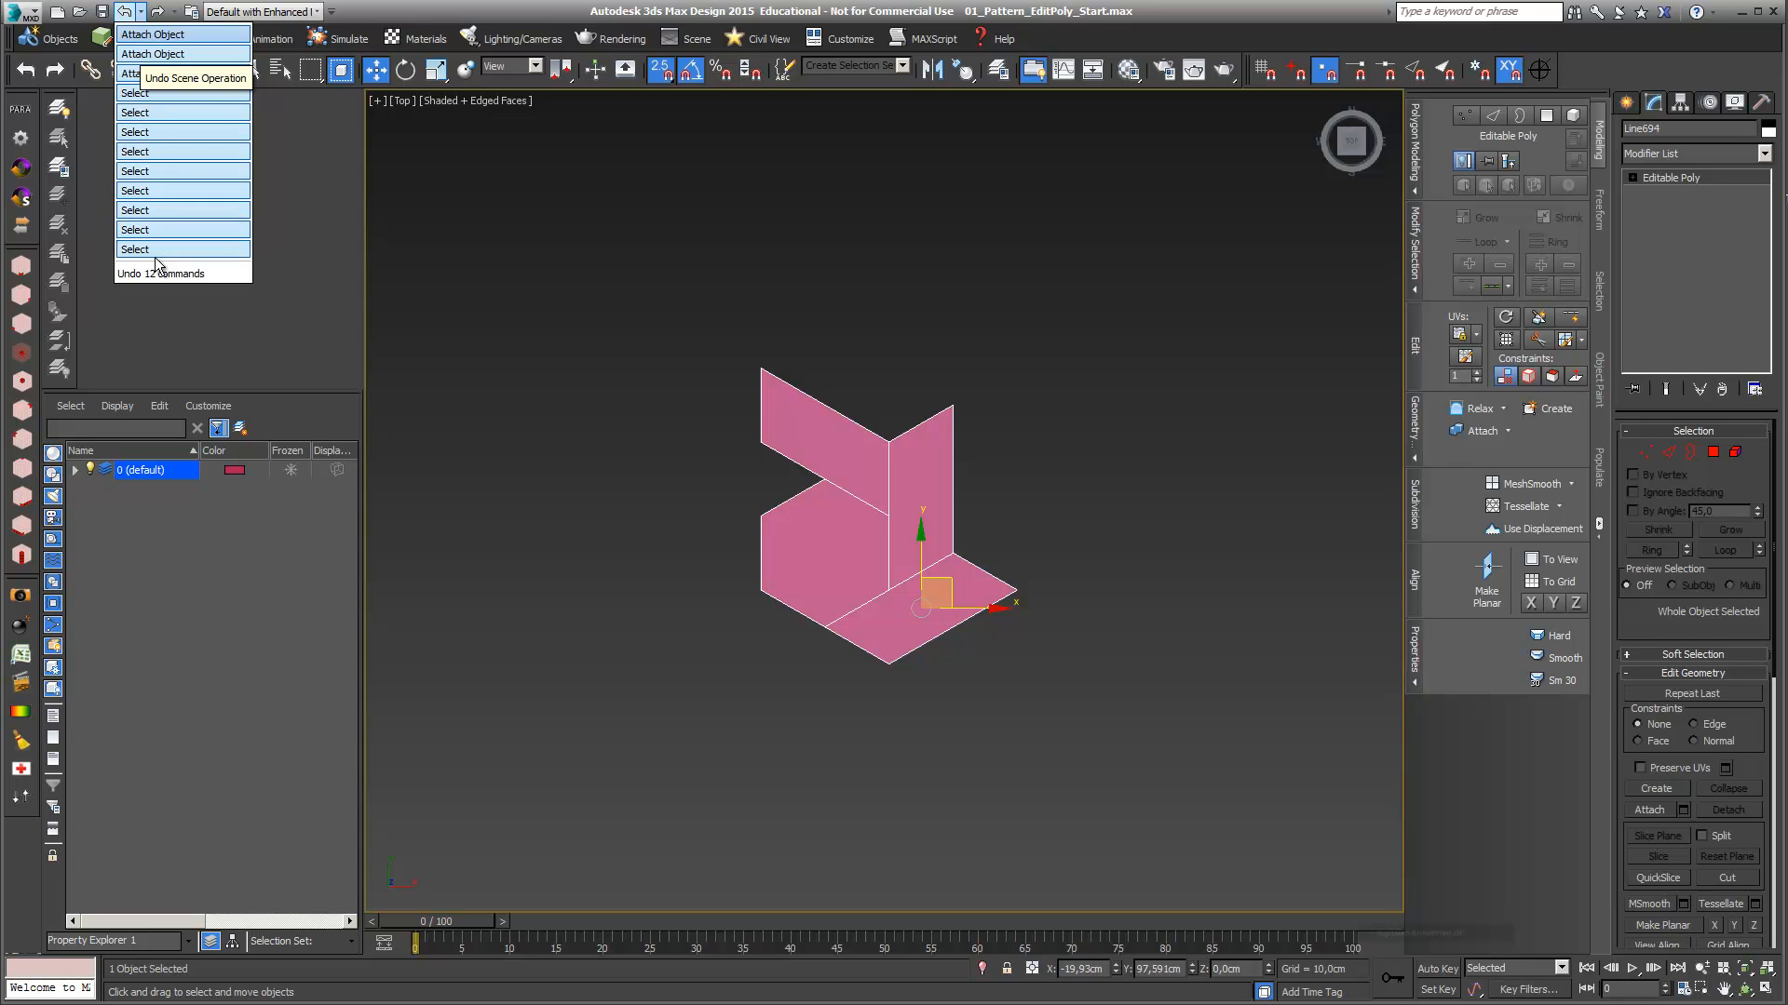
pyautogui.click(137, 93)
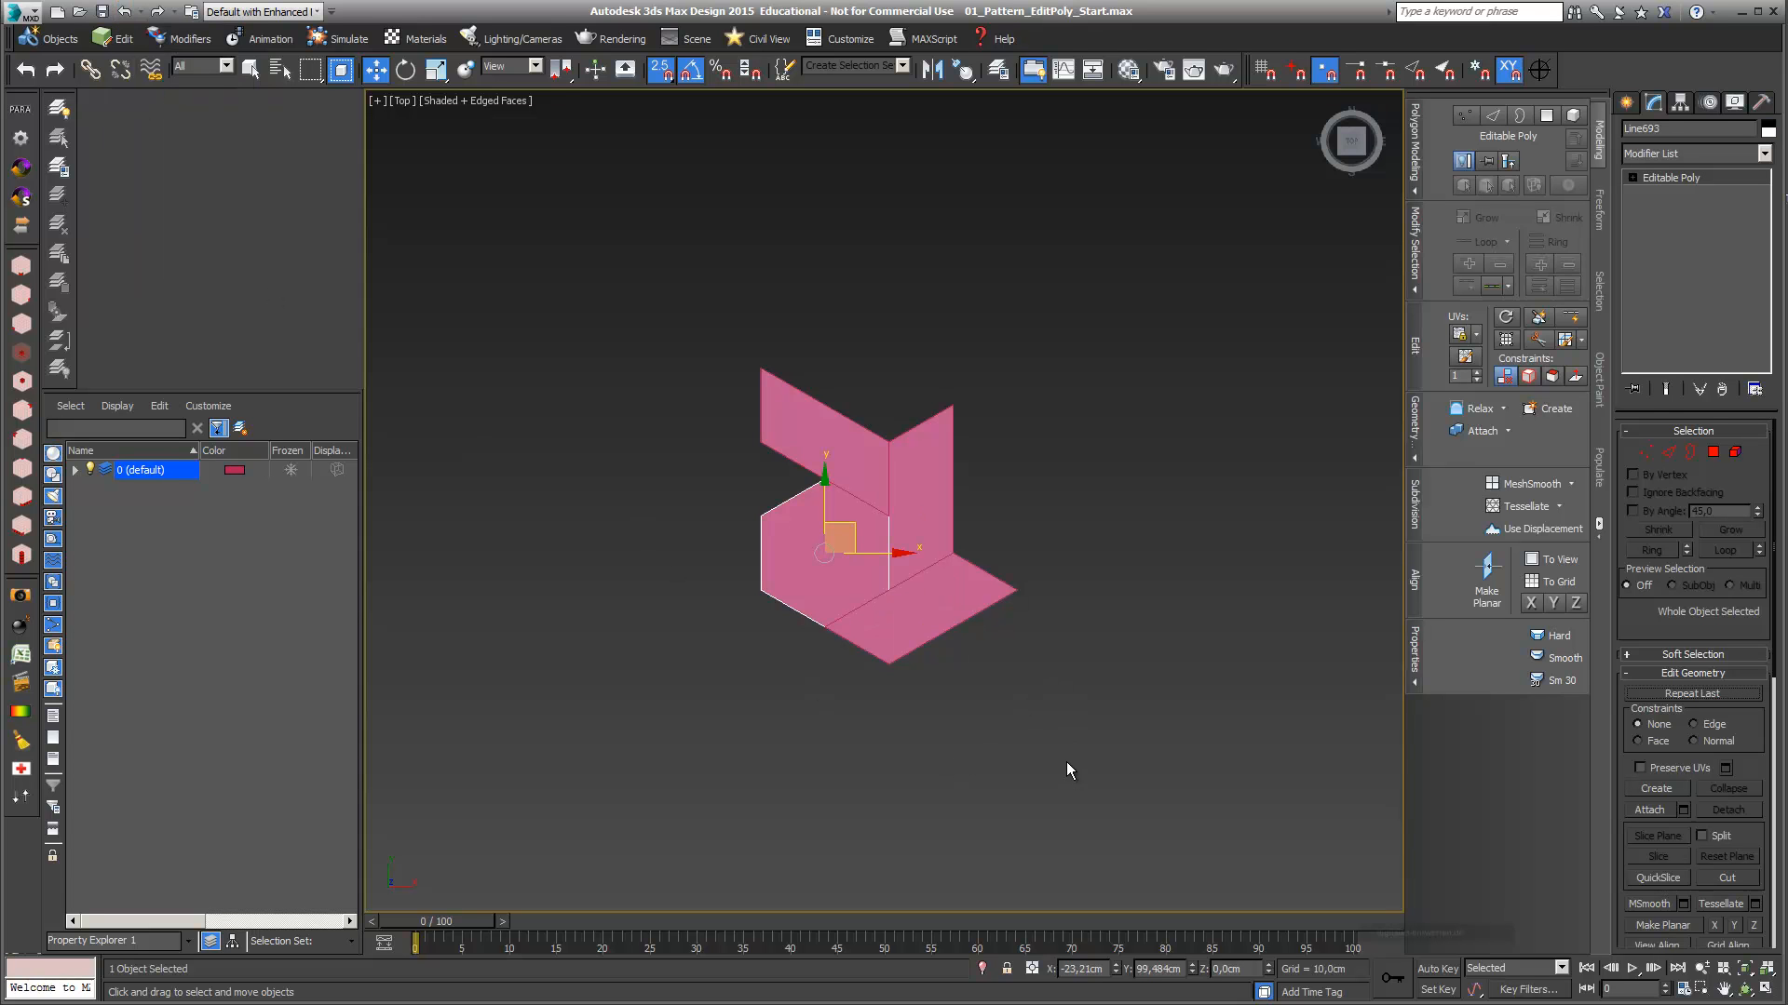
pyautogui.click(1070, 551)
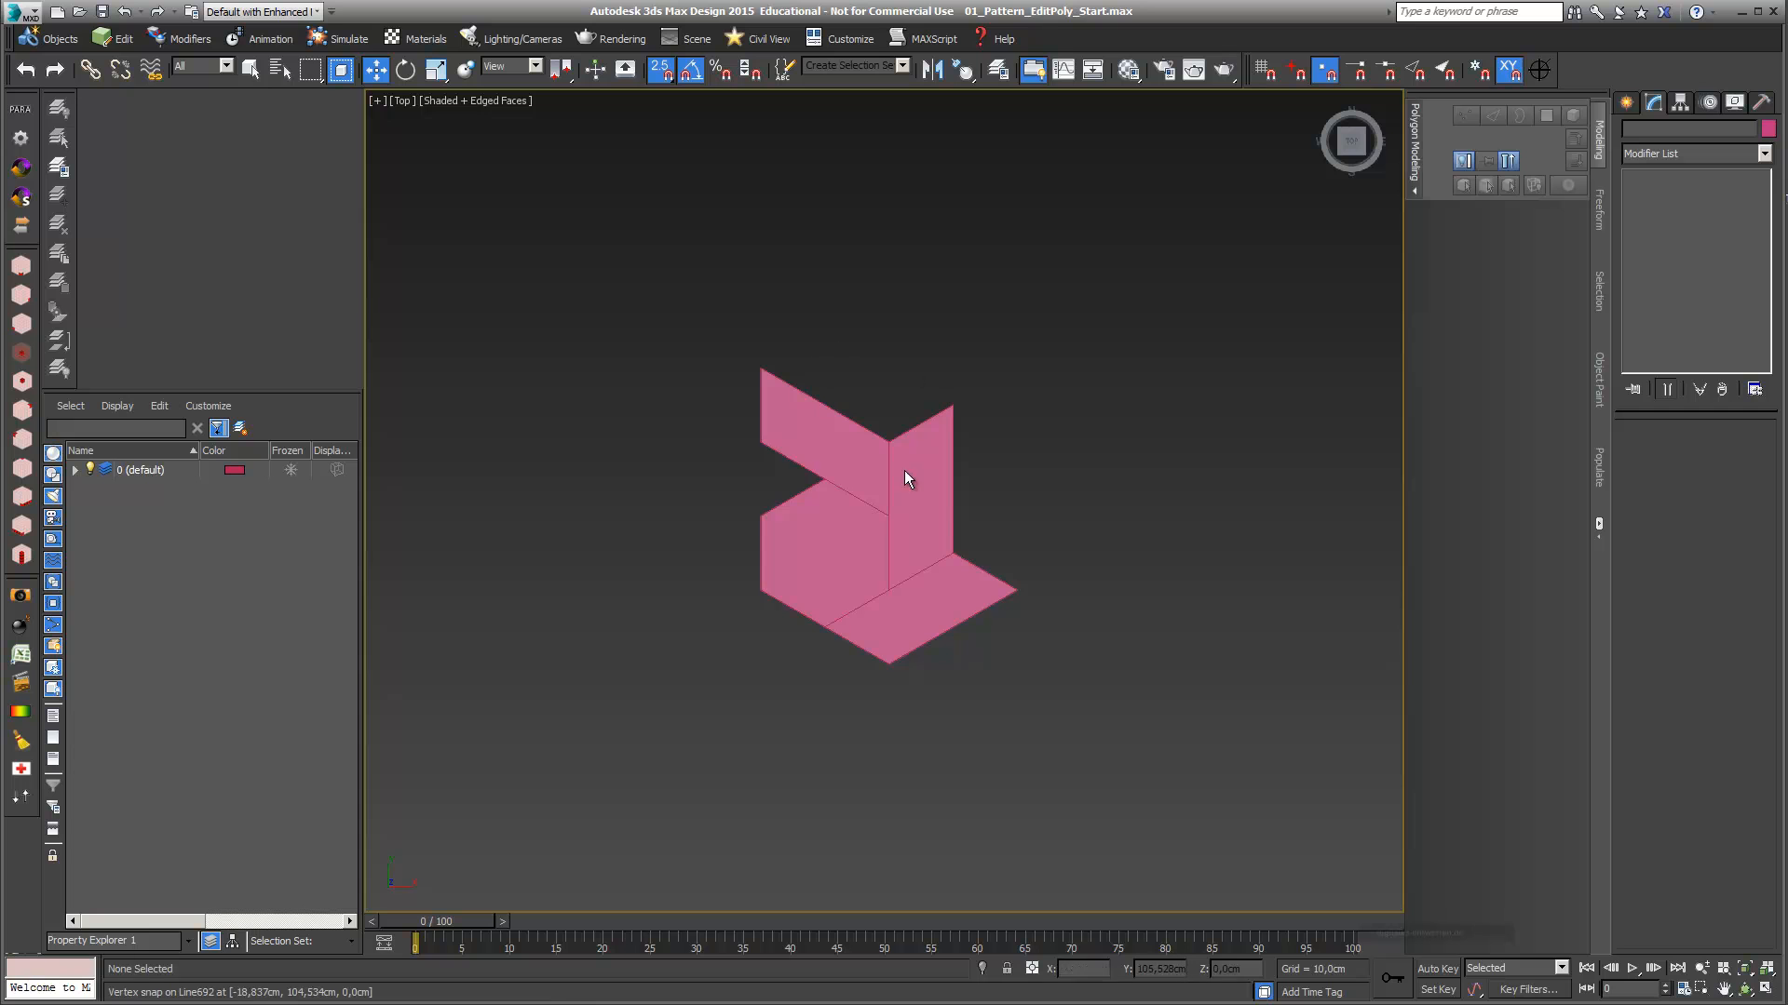
# Attach Line691, Line692 and Line694 to the hexagon in one go using the Attach List
pyautogui.click(862, 577)
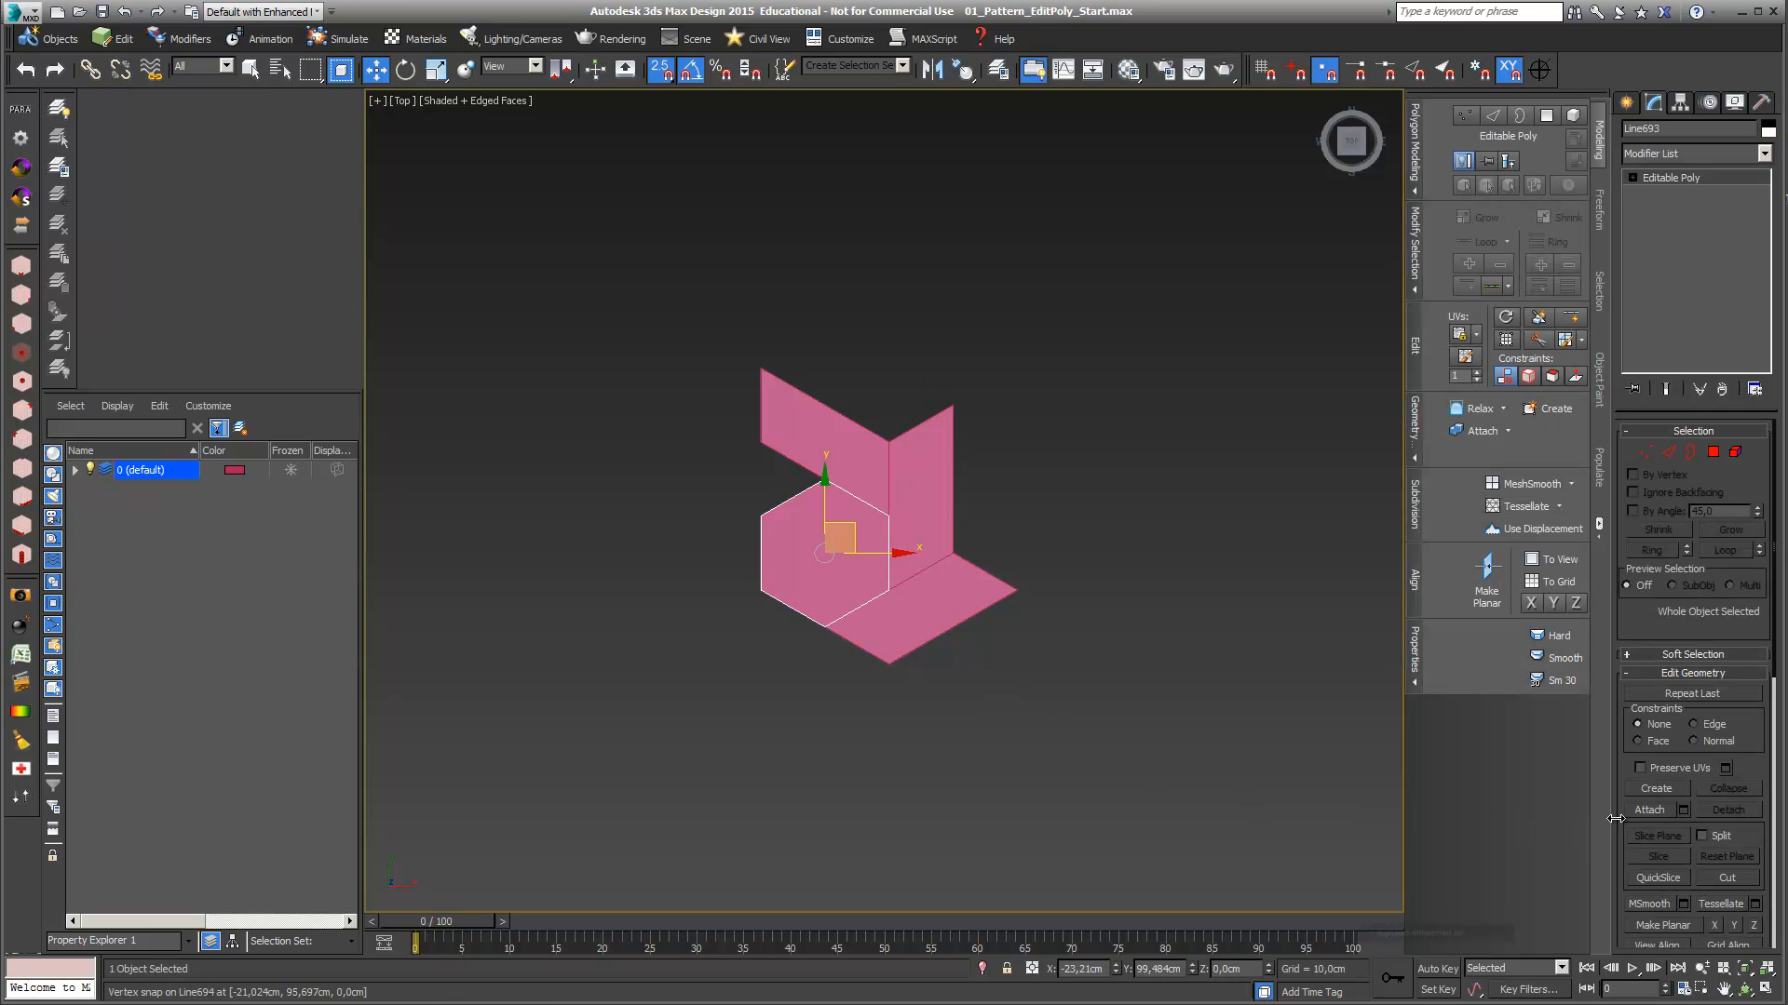
pyautogui.click(1683, 809)
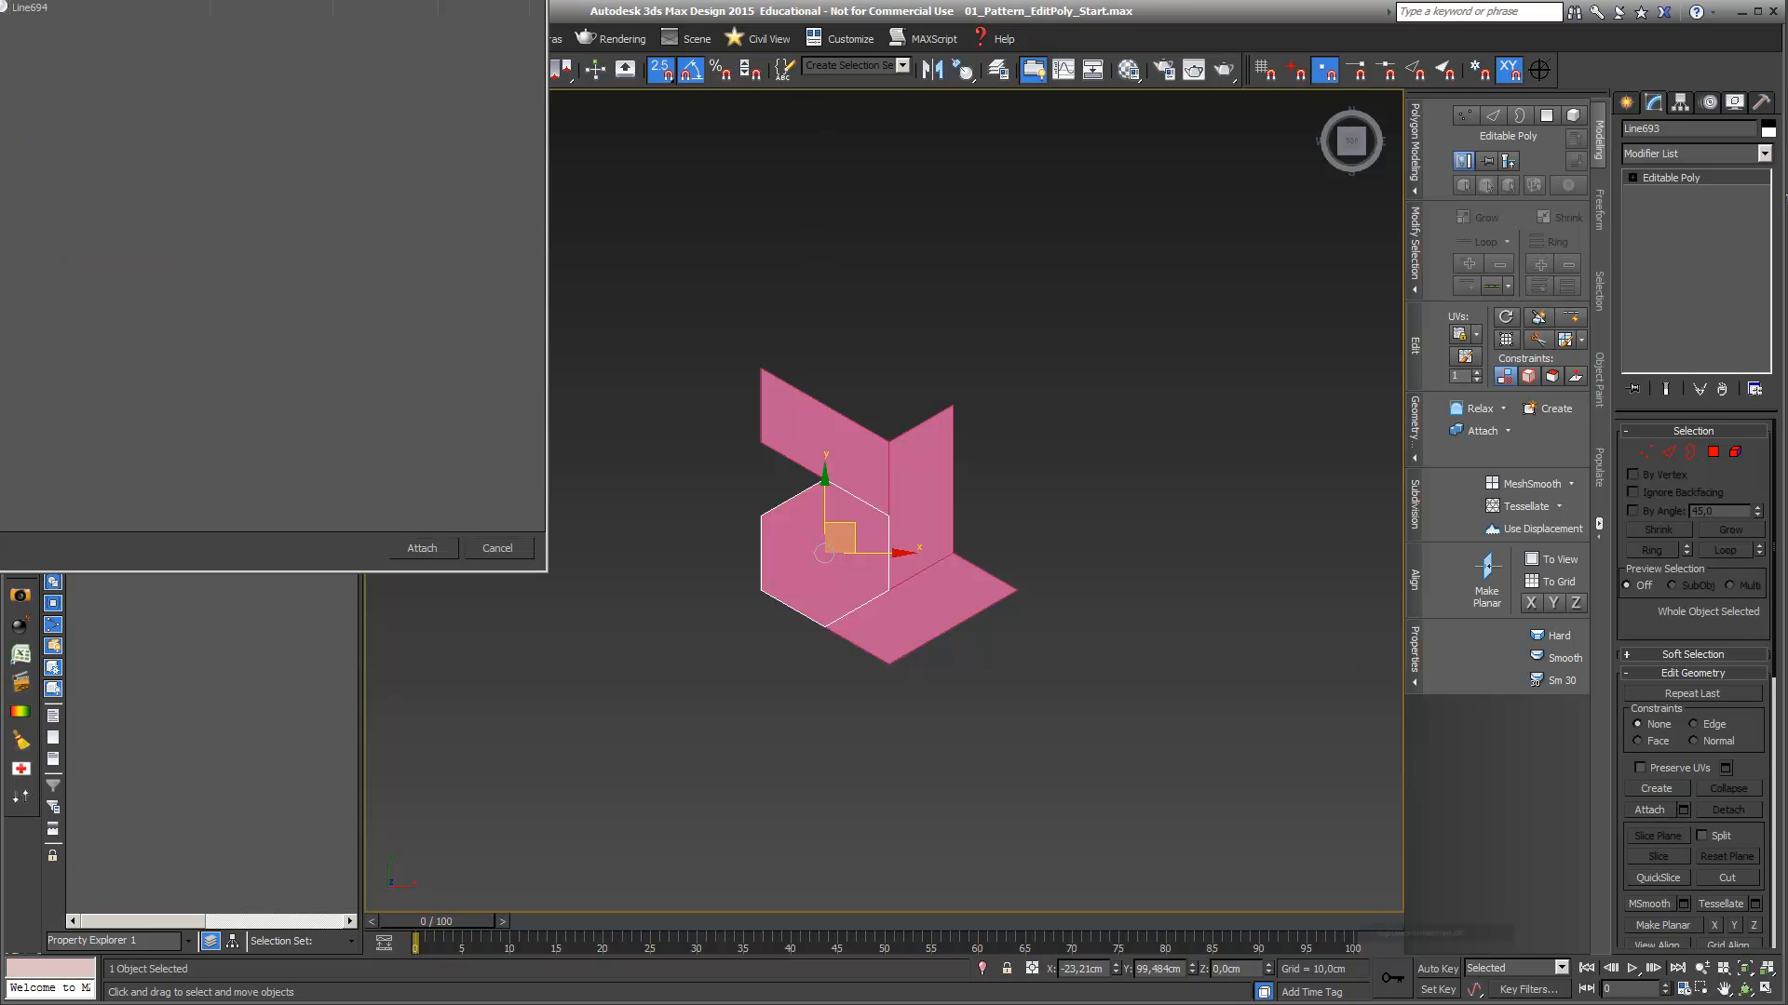
pyautogui.moveTo(445, 0); pyautogui.dragTo(844, 229)
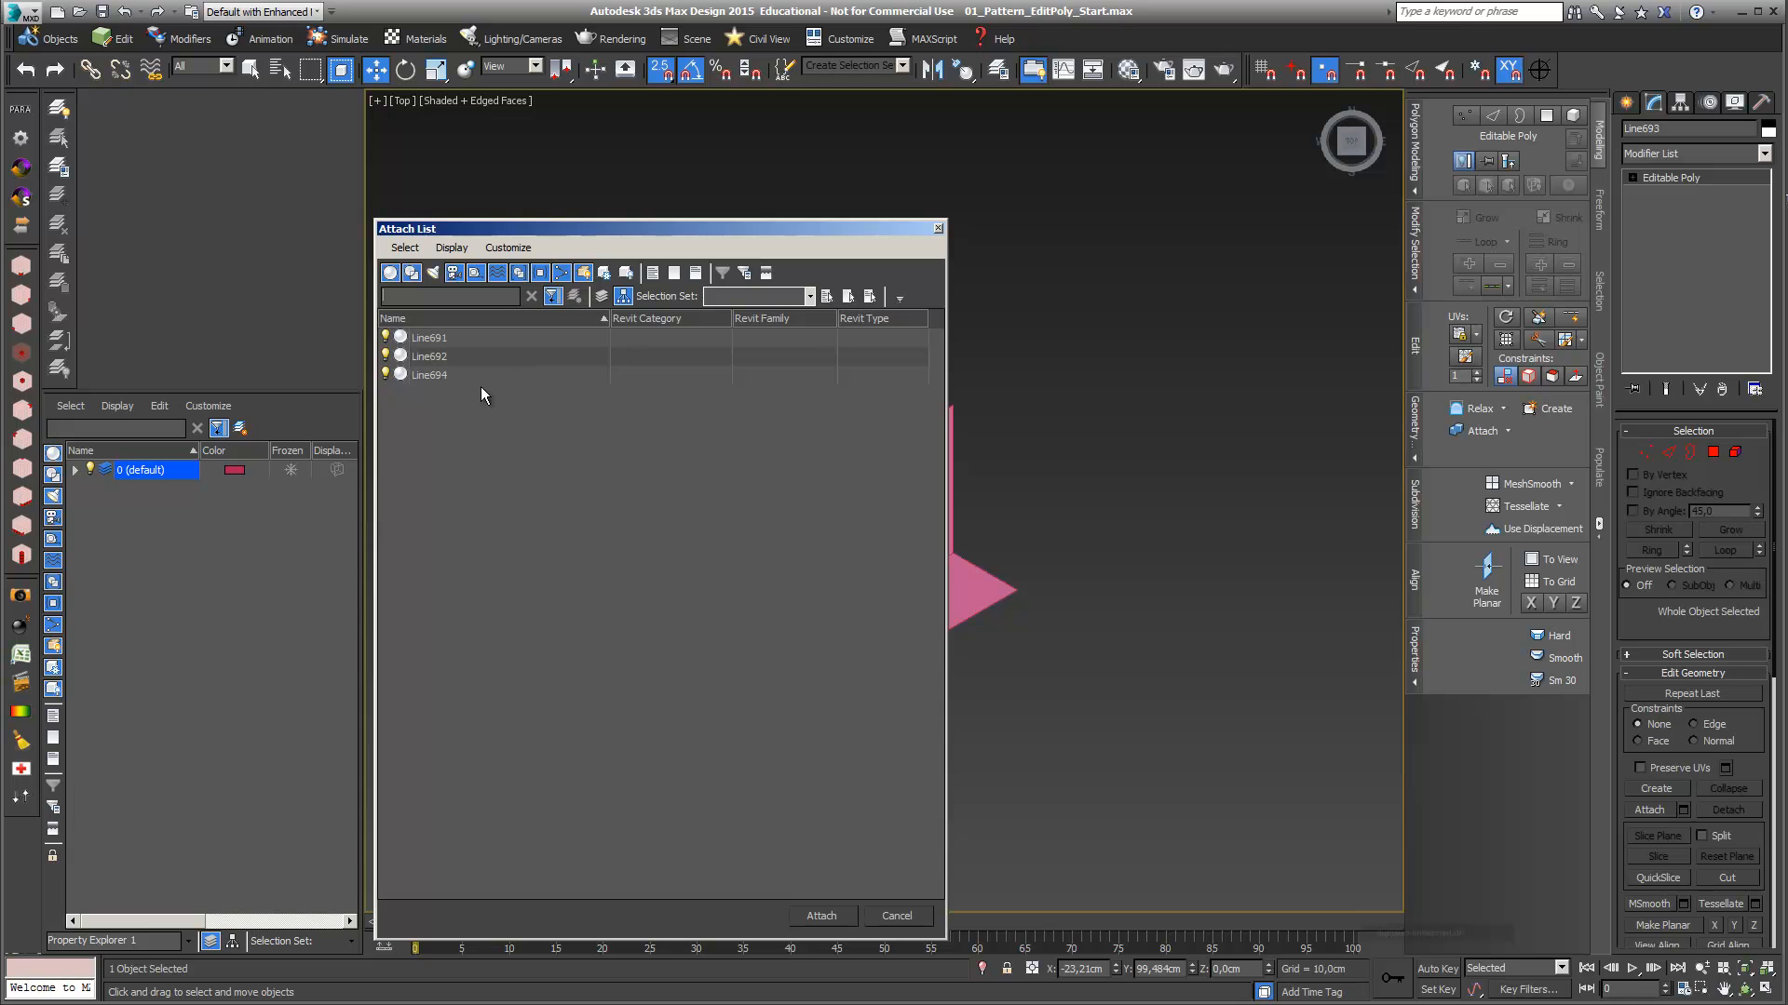
pyautogui.click(442, 380)
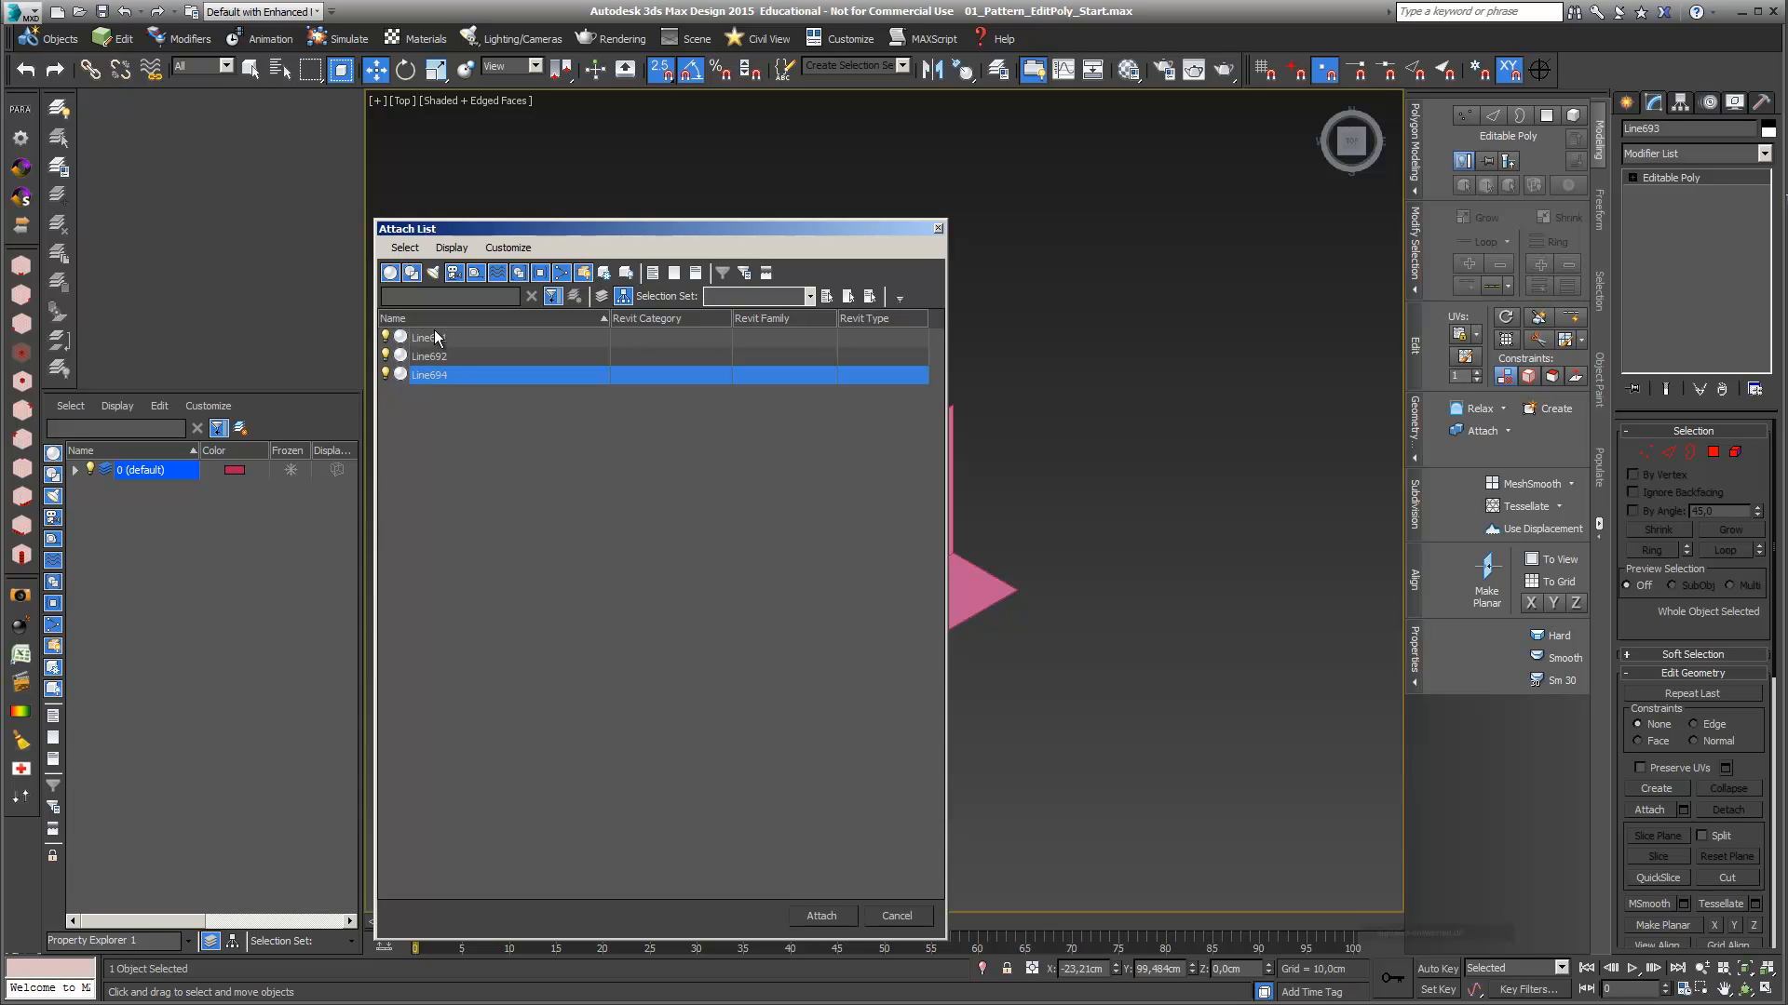
pyautogui.keyDown('shift'); pyautogui.click(431, 341); pyautogui.keyUp('shift')
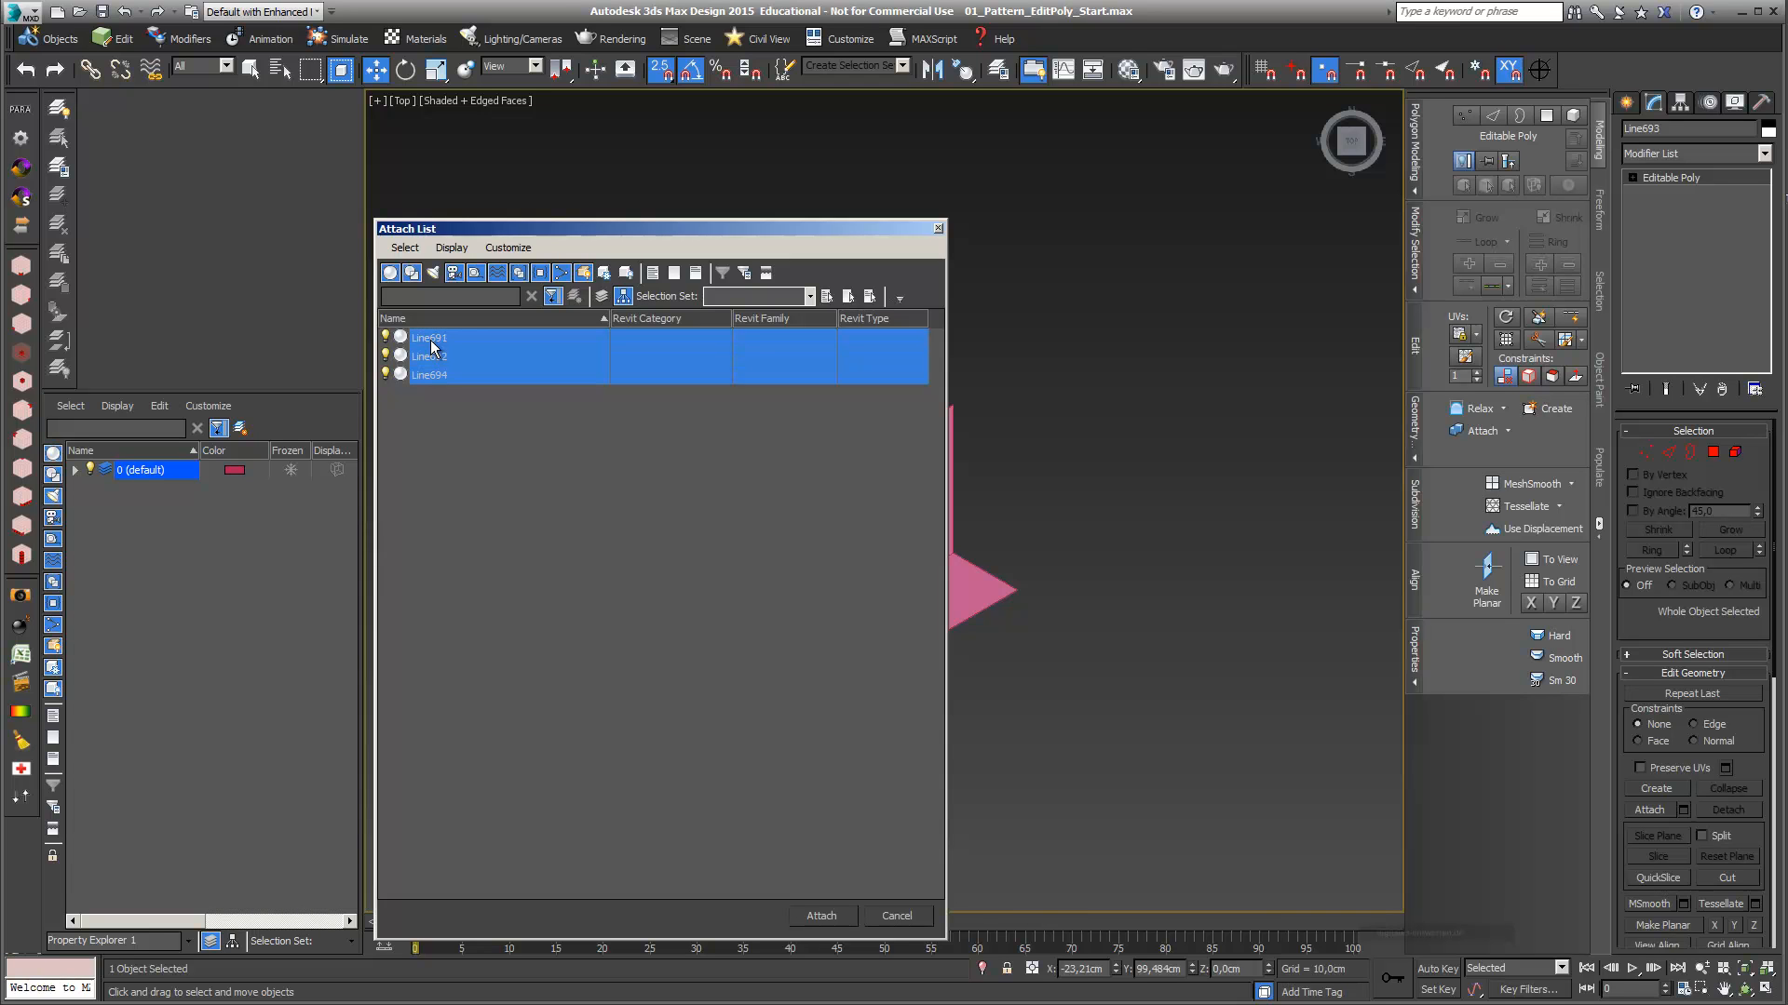
pyautogui.click(812, 914)
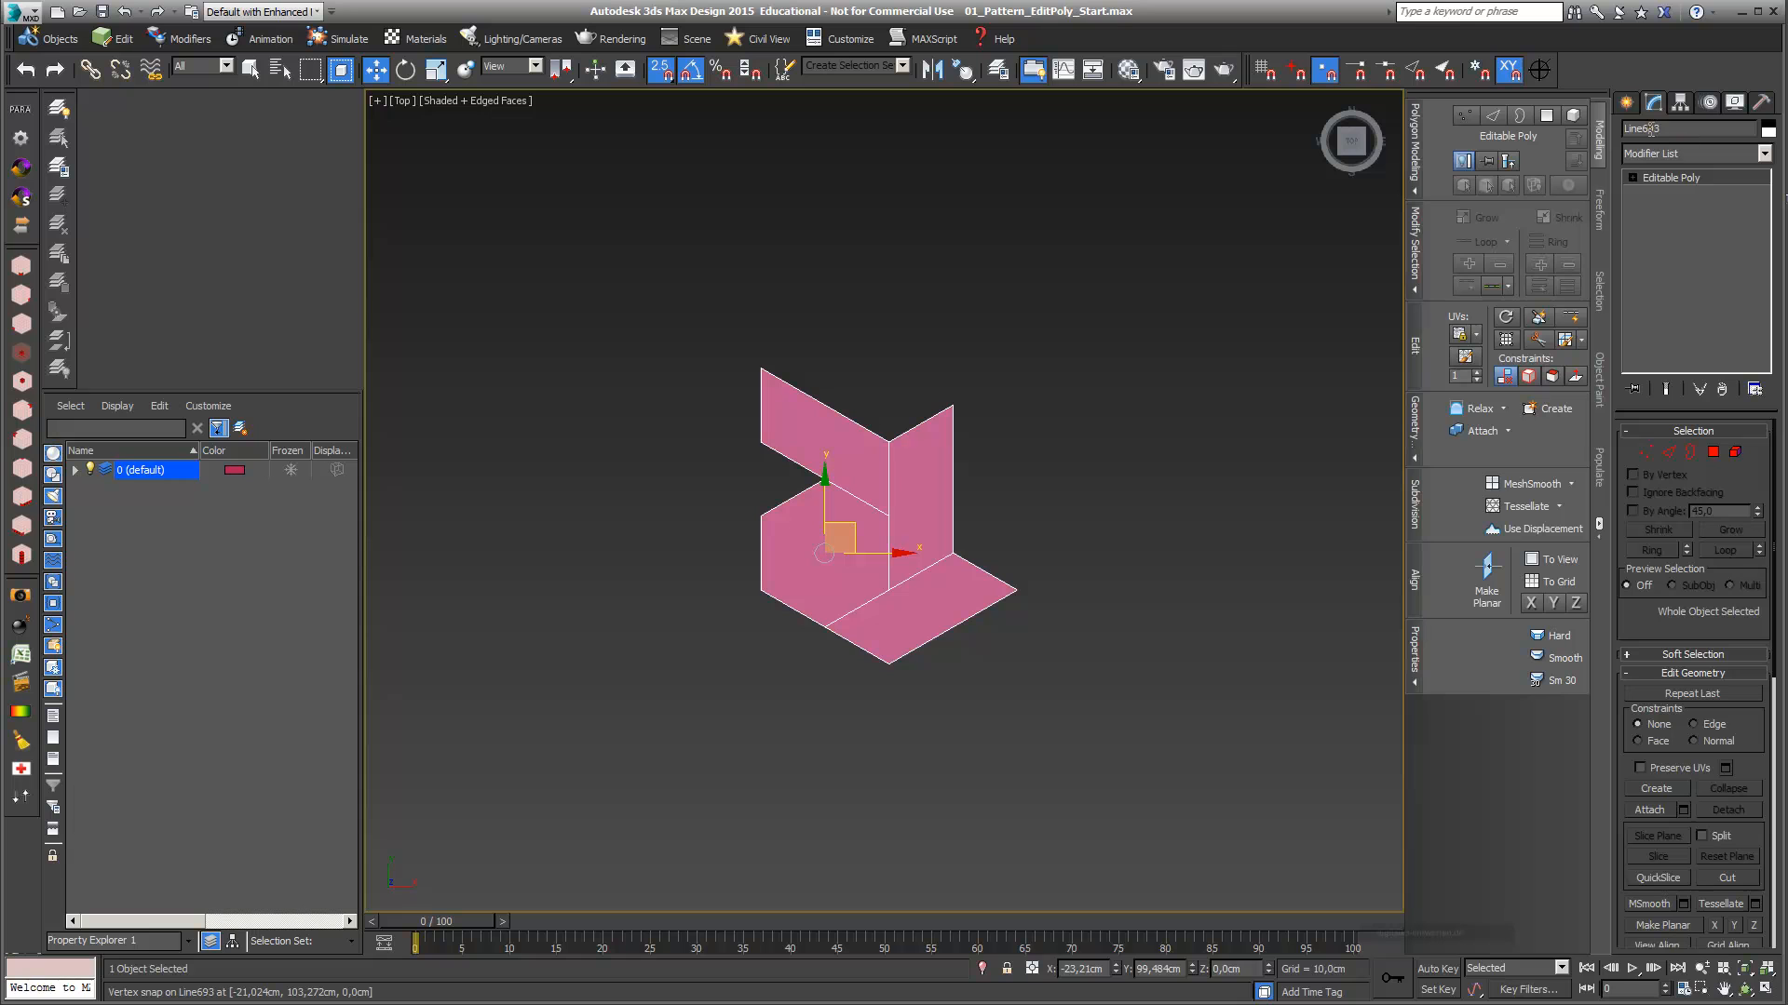
# Rename the combined object to Pattern_1_
pyautogui.moveTo(1665, 130); pyautogui.dragTo(1592, 149)
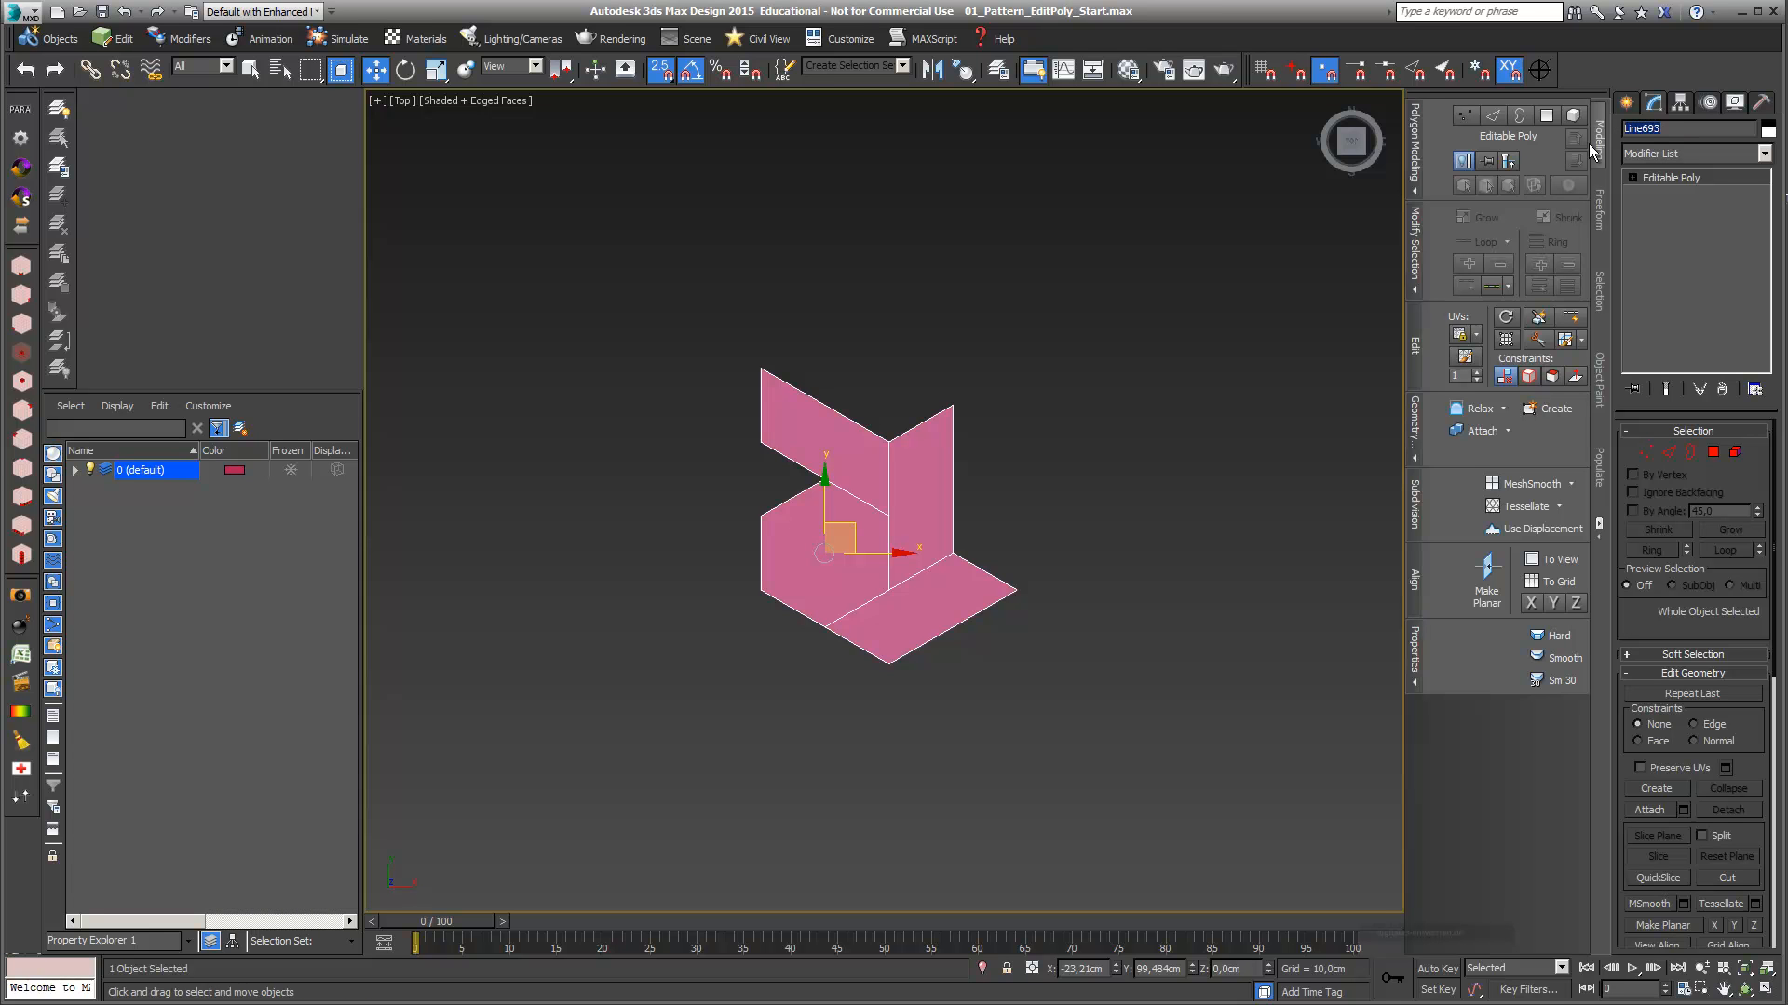
pyautogui.click(1542, 151)
pyautogui.doubleClick(1675, 129)
pyautogui.write('Pattern_1_')
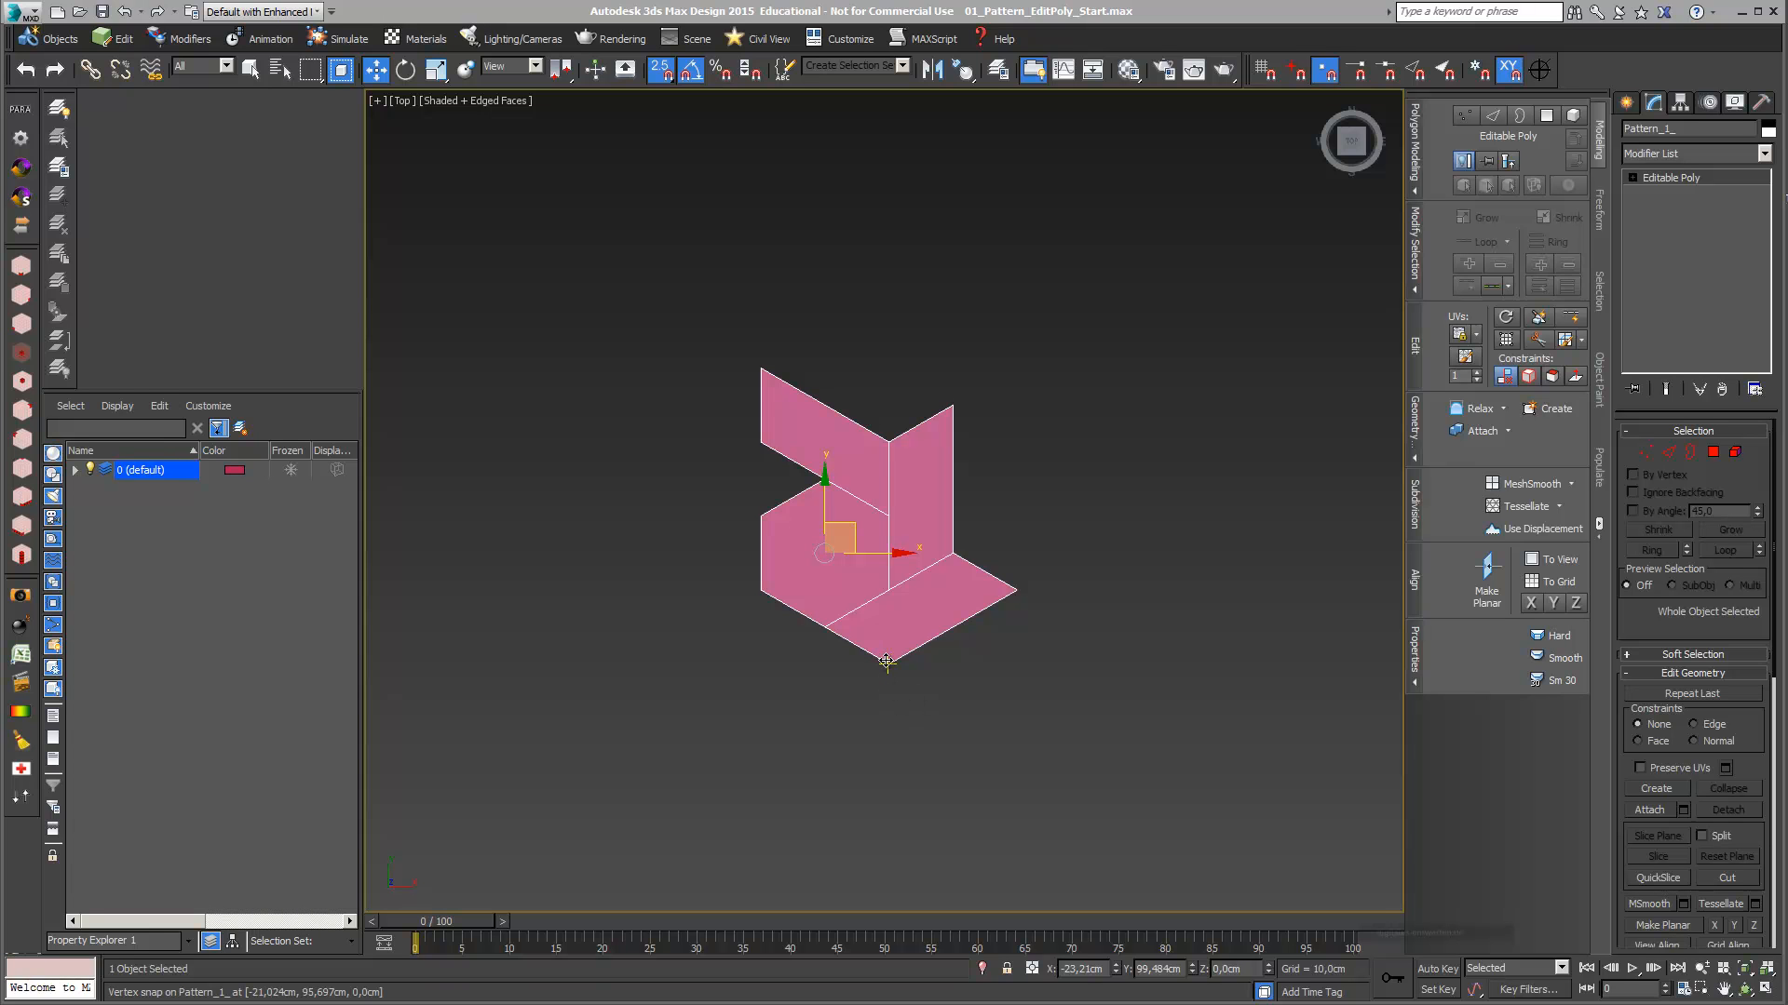
# Clone Pattern_1_ upward with vertex snapping as five copies that interlock into a vertical column
pyautogui.moveTo(886, 662)
pyautogui.keyDown('shift'); pyautogui.mouseDown()
pyautogui.moveTo(903, 433)
pyautogui.moveTo(1004, 408)
pyautogui.mouseUp(); pyautogui.keyUp('shift')
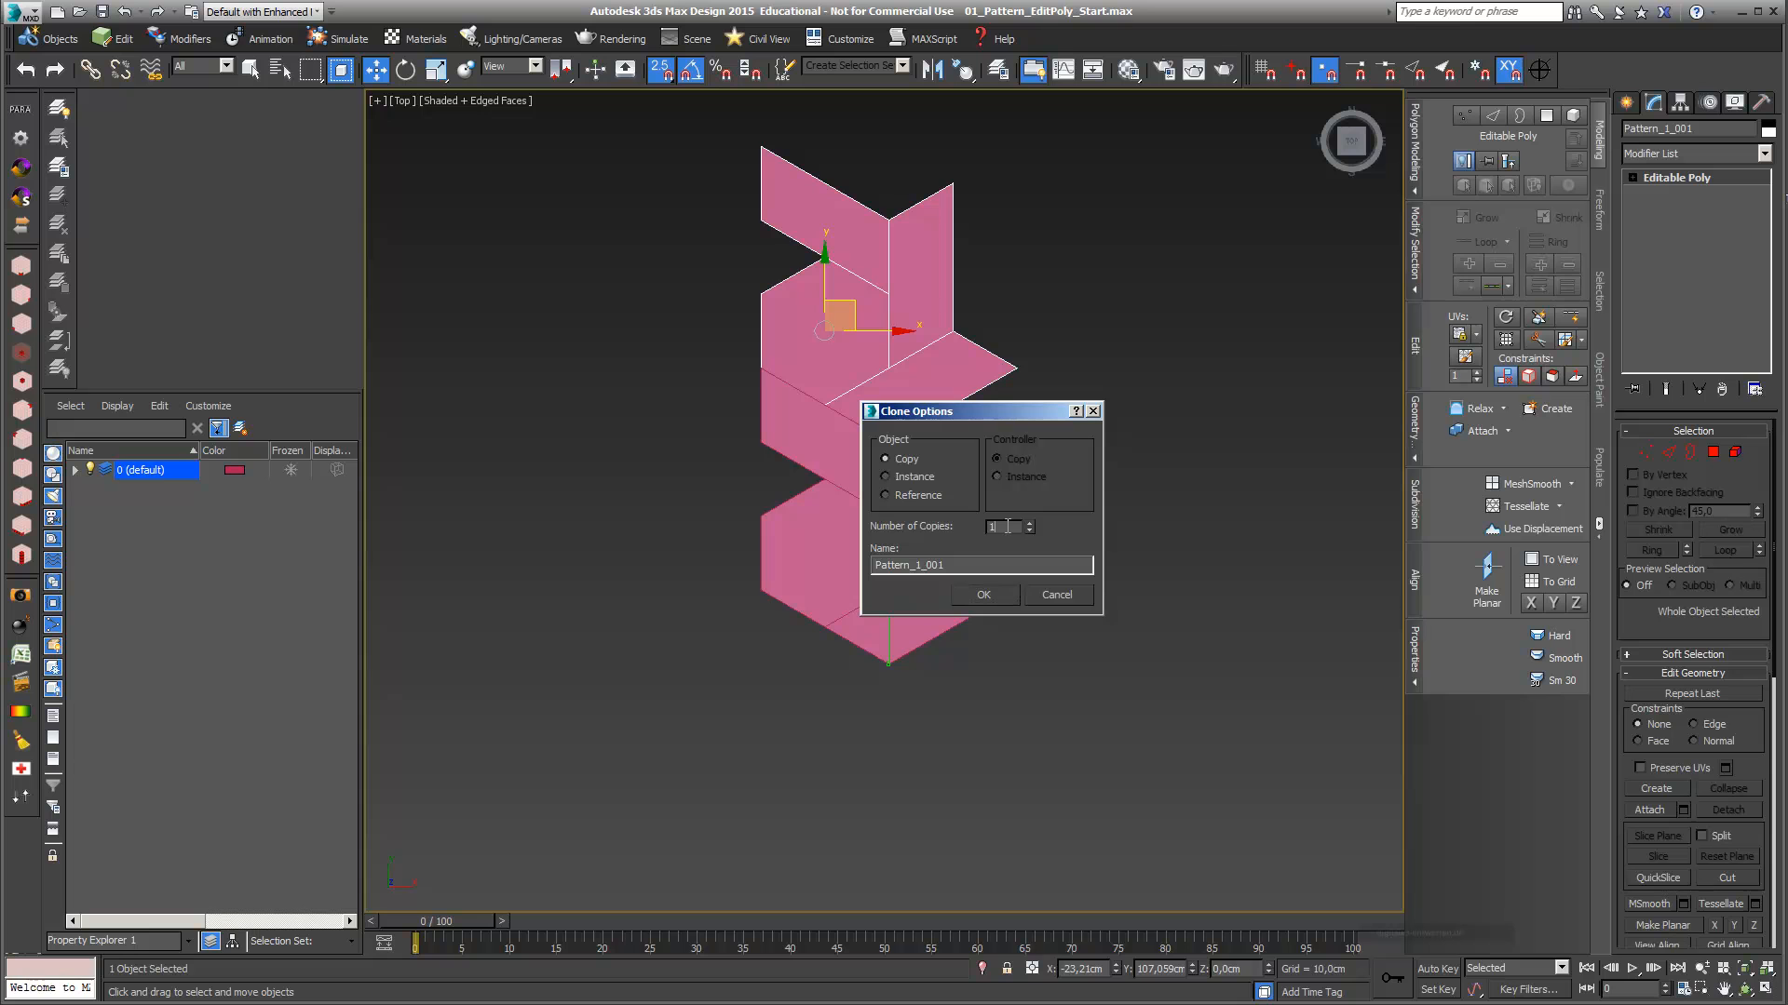
pyautogui.click(992, 594)
pyautogui.scroll(-5, 1042, 478)
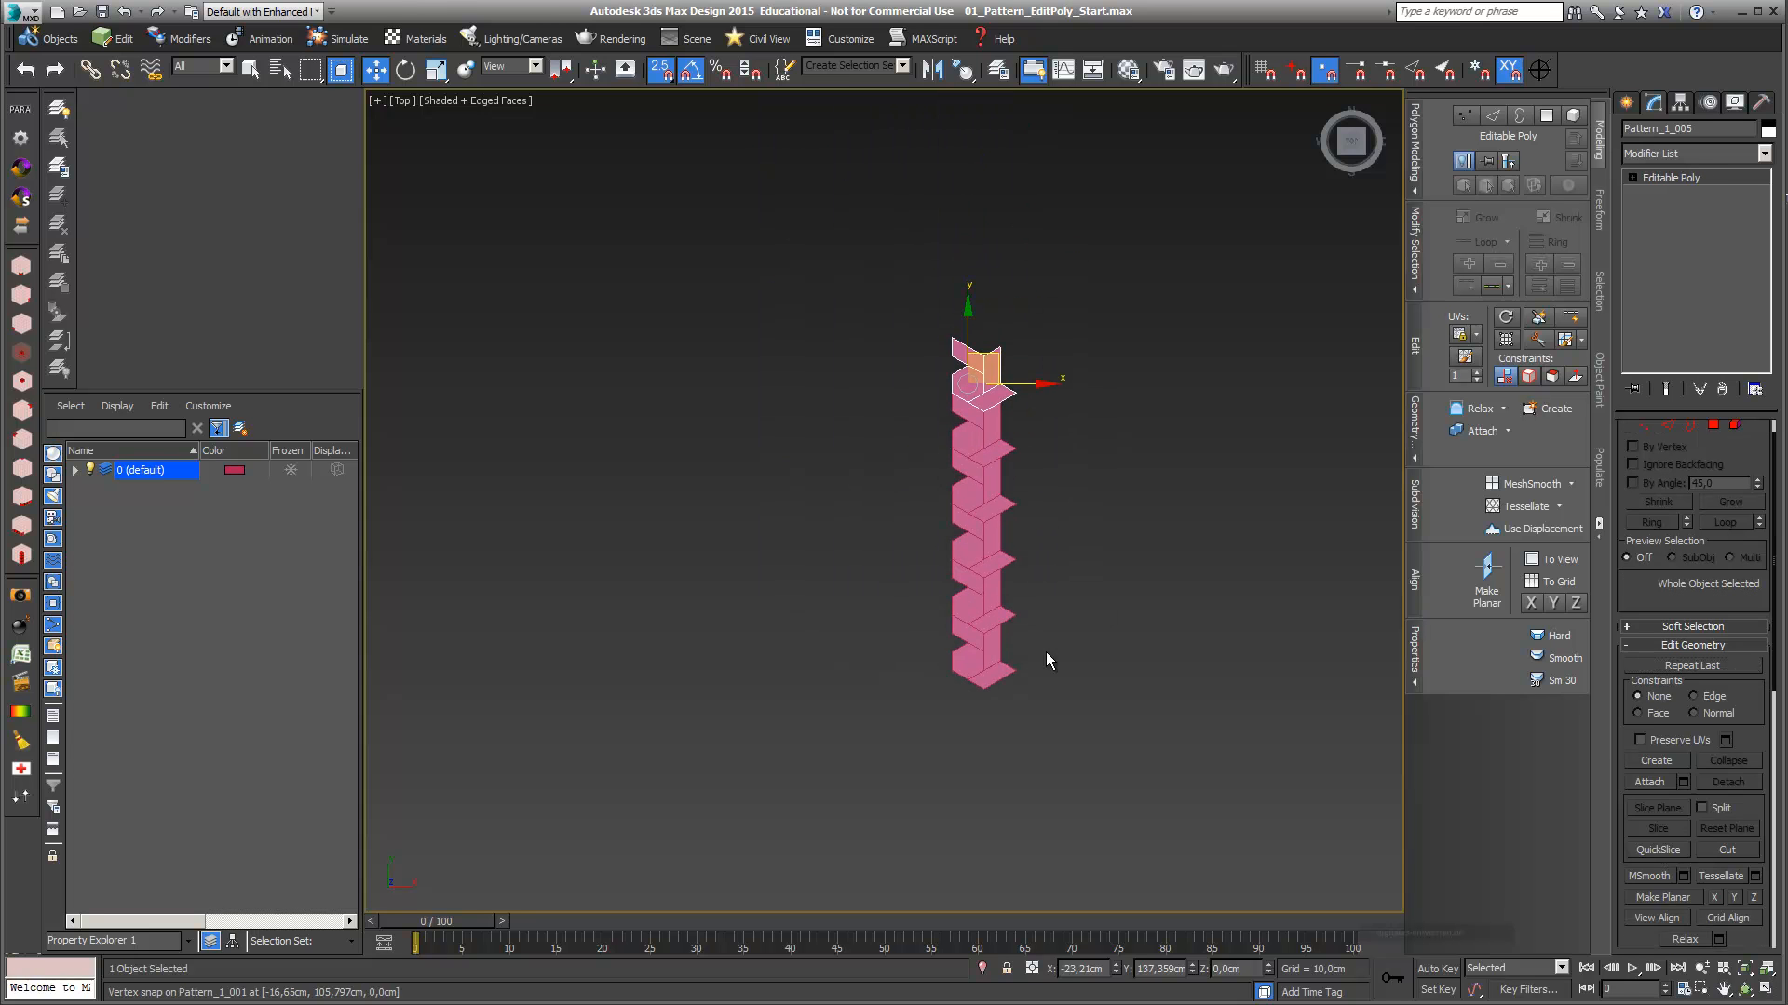
# Select the whole column of six pattern pieces and clone it sideways as five copies that interlock with the original
pyautogui.moveTo(1098, 734); pyautogui.dragTo(920, 300)
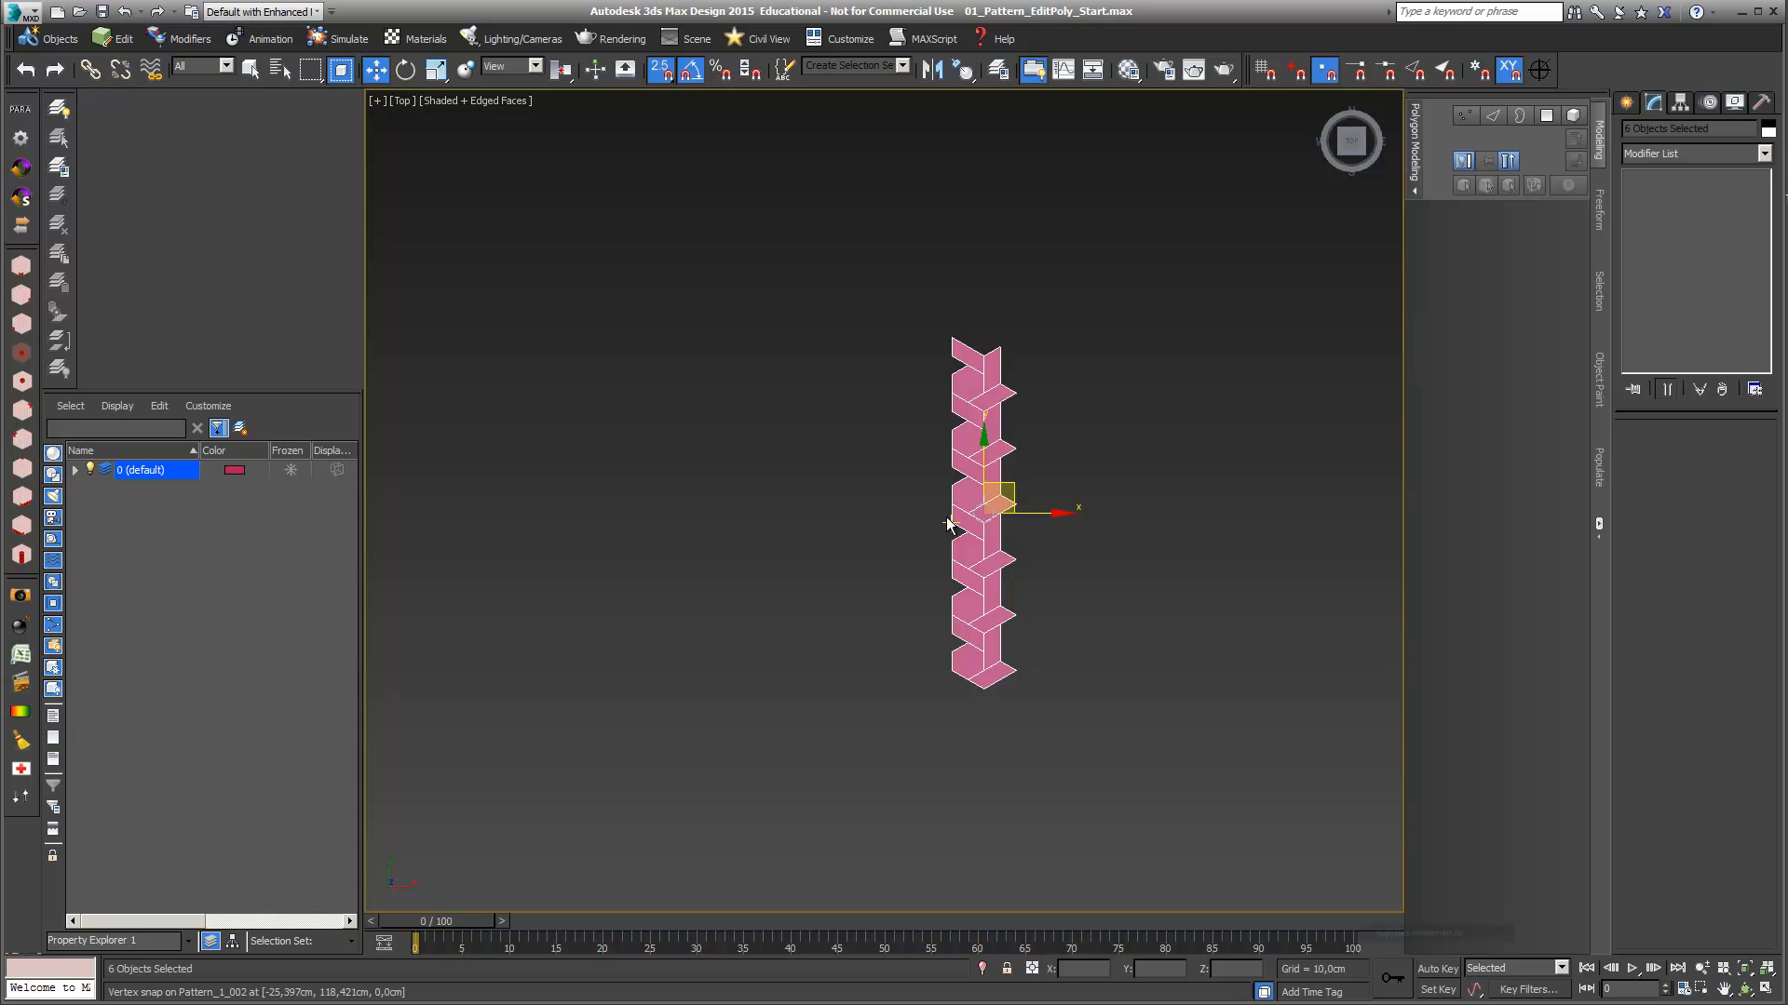
pyautogui.moveTo(950, 524)
pyautogui.keyDown('shift'); pyautogui.mouseDown()
pyautogui.moveTo(1041, 474)
pyautogui.moveTo(1006, 488)
pyautogui.mouseUp(); pyautogui.keyUp('shift')
pyautogui.doubleClick(903, 519)
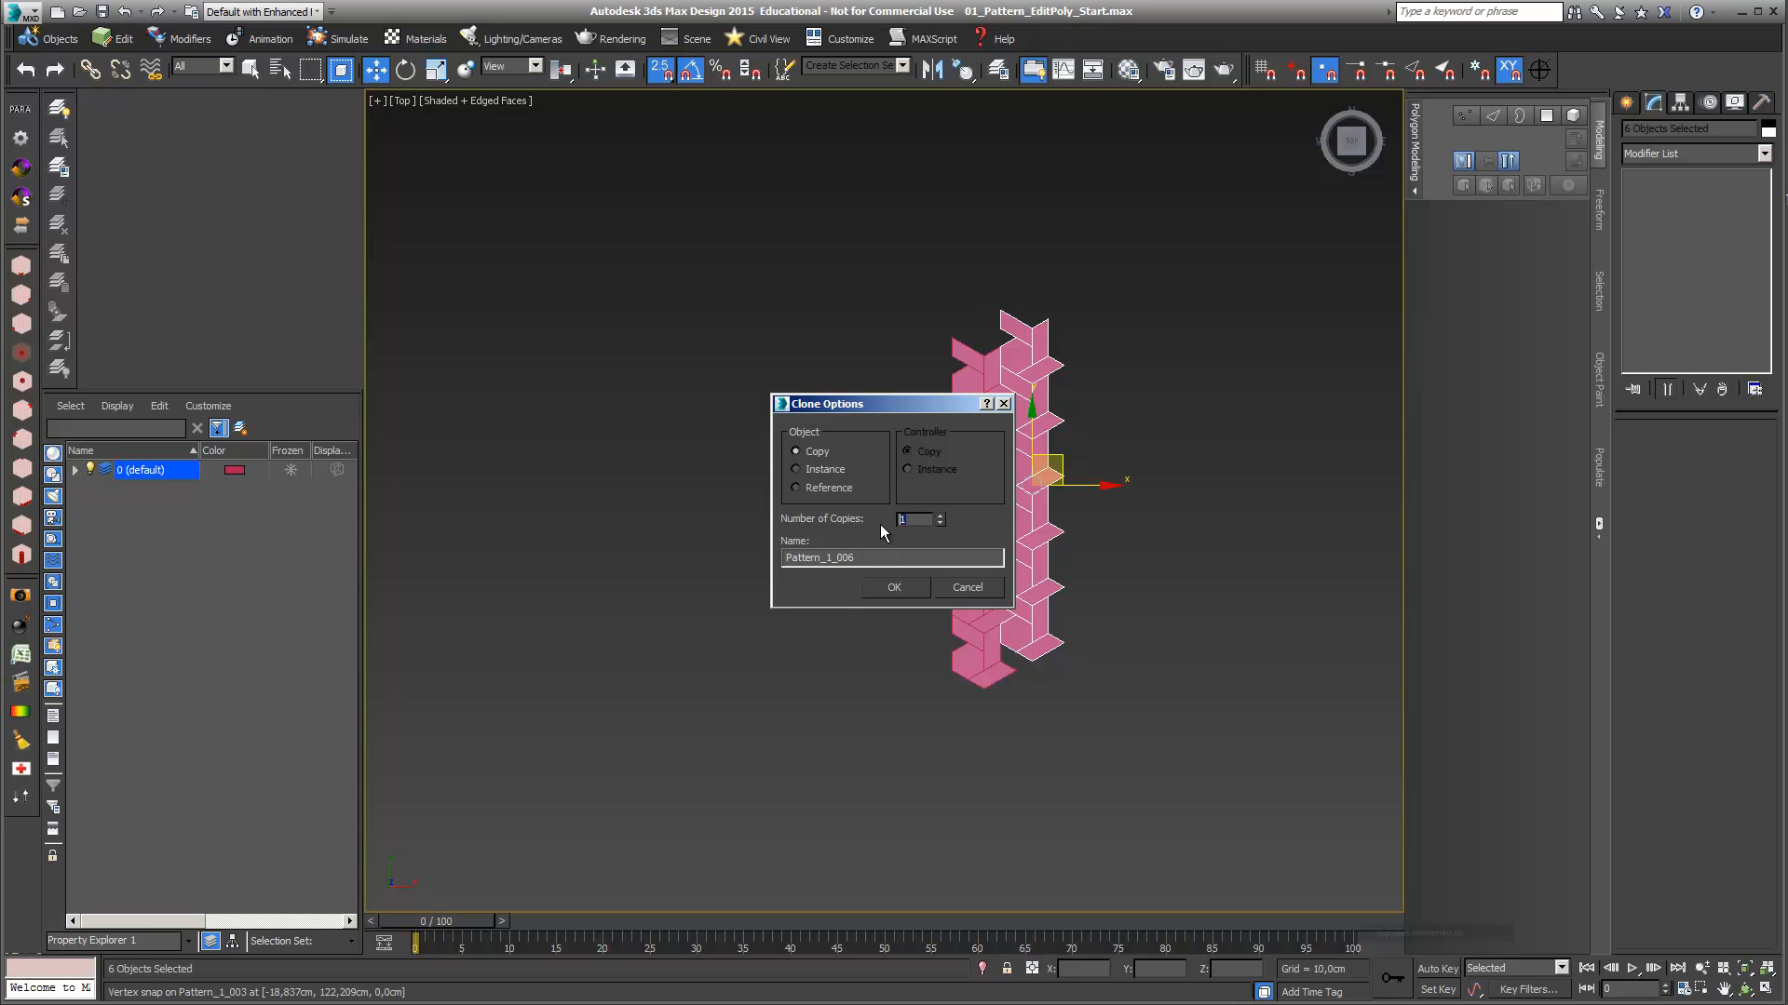
pyautogui.click(902, 587)
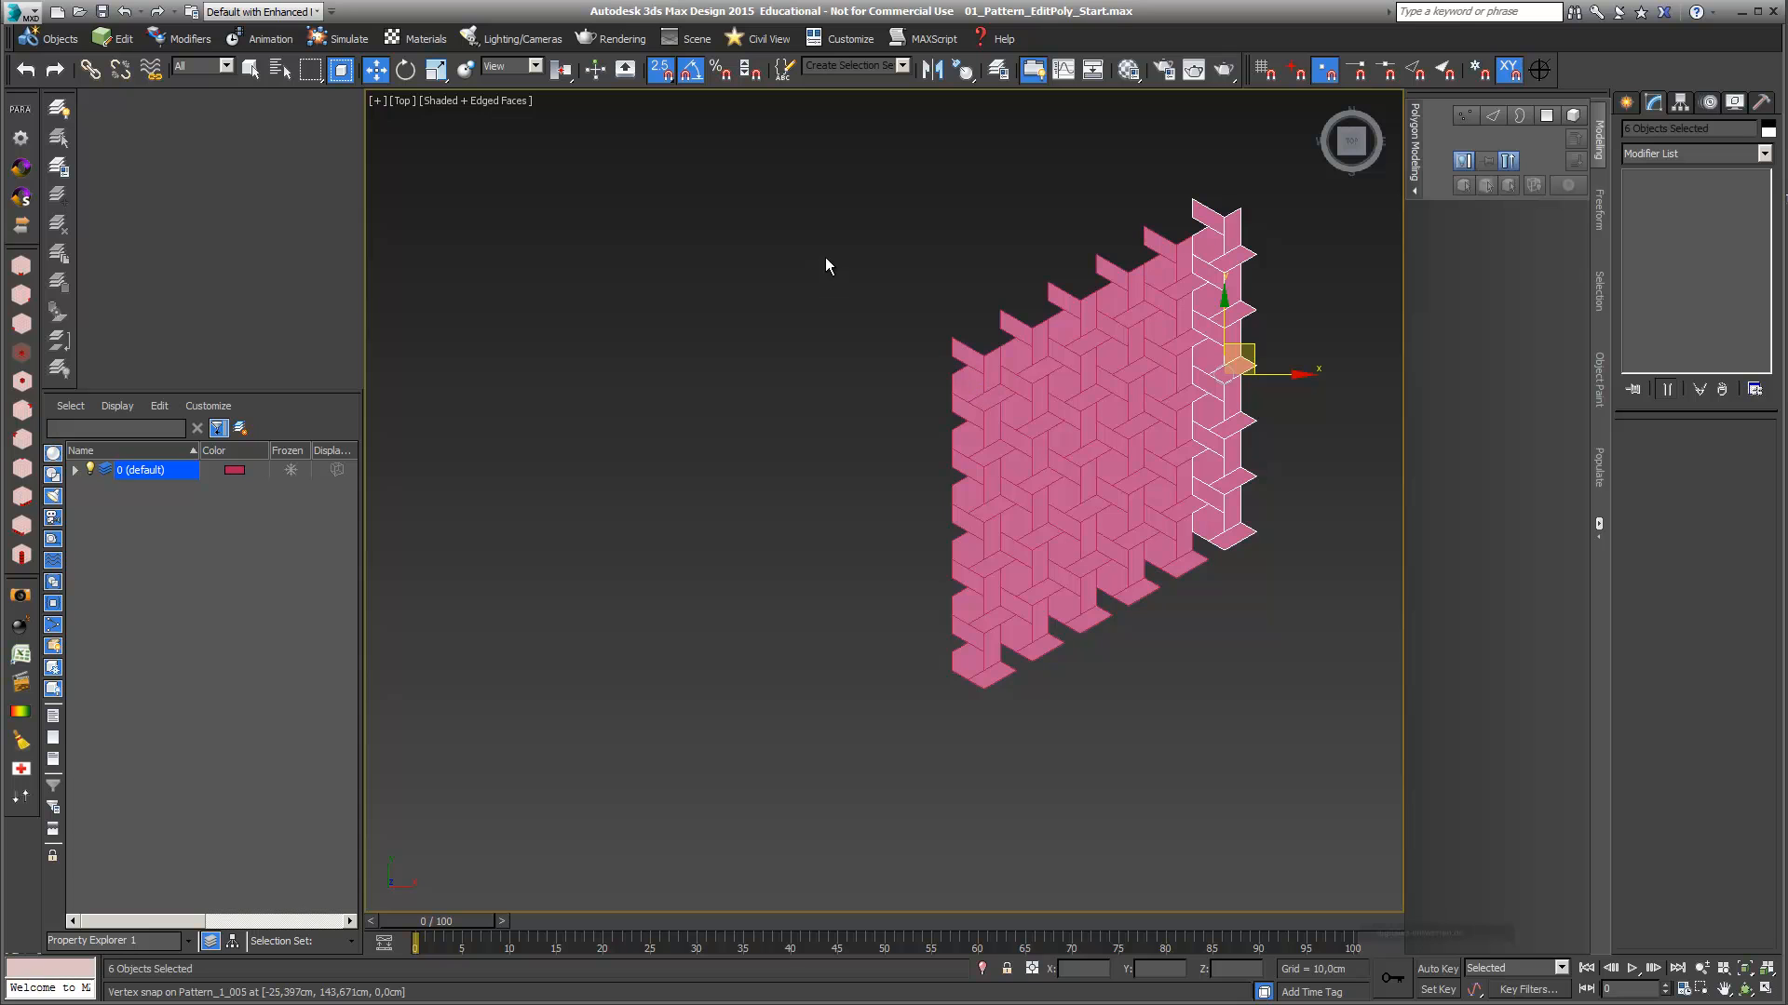
# Check which snap types are enabled in the Grid and Snap Settings
pyautogui.rightClick(663, 73)
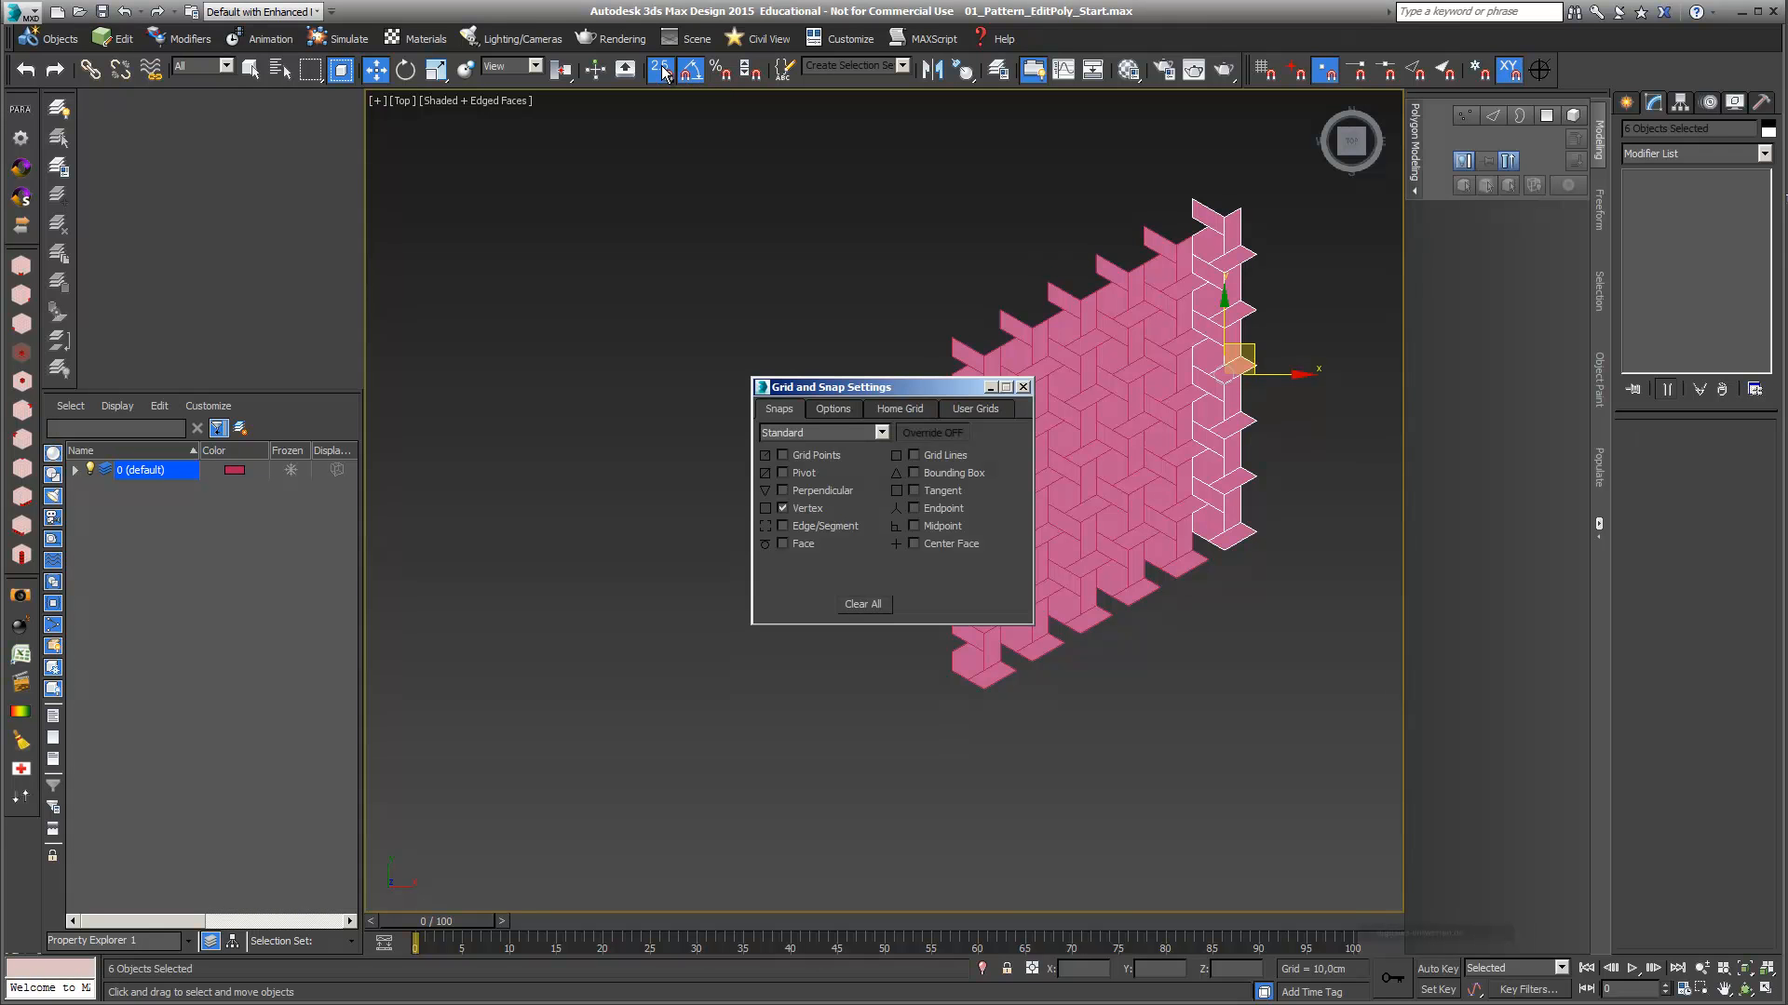
pyautogui.click(1022, 386)
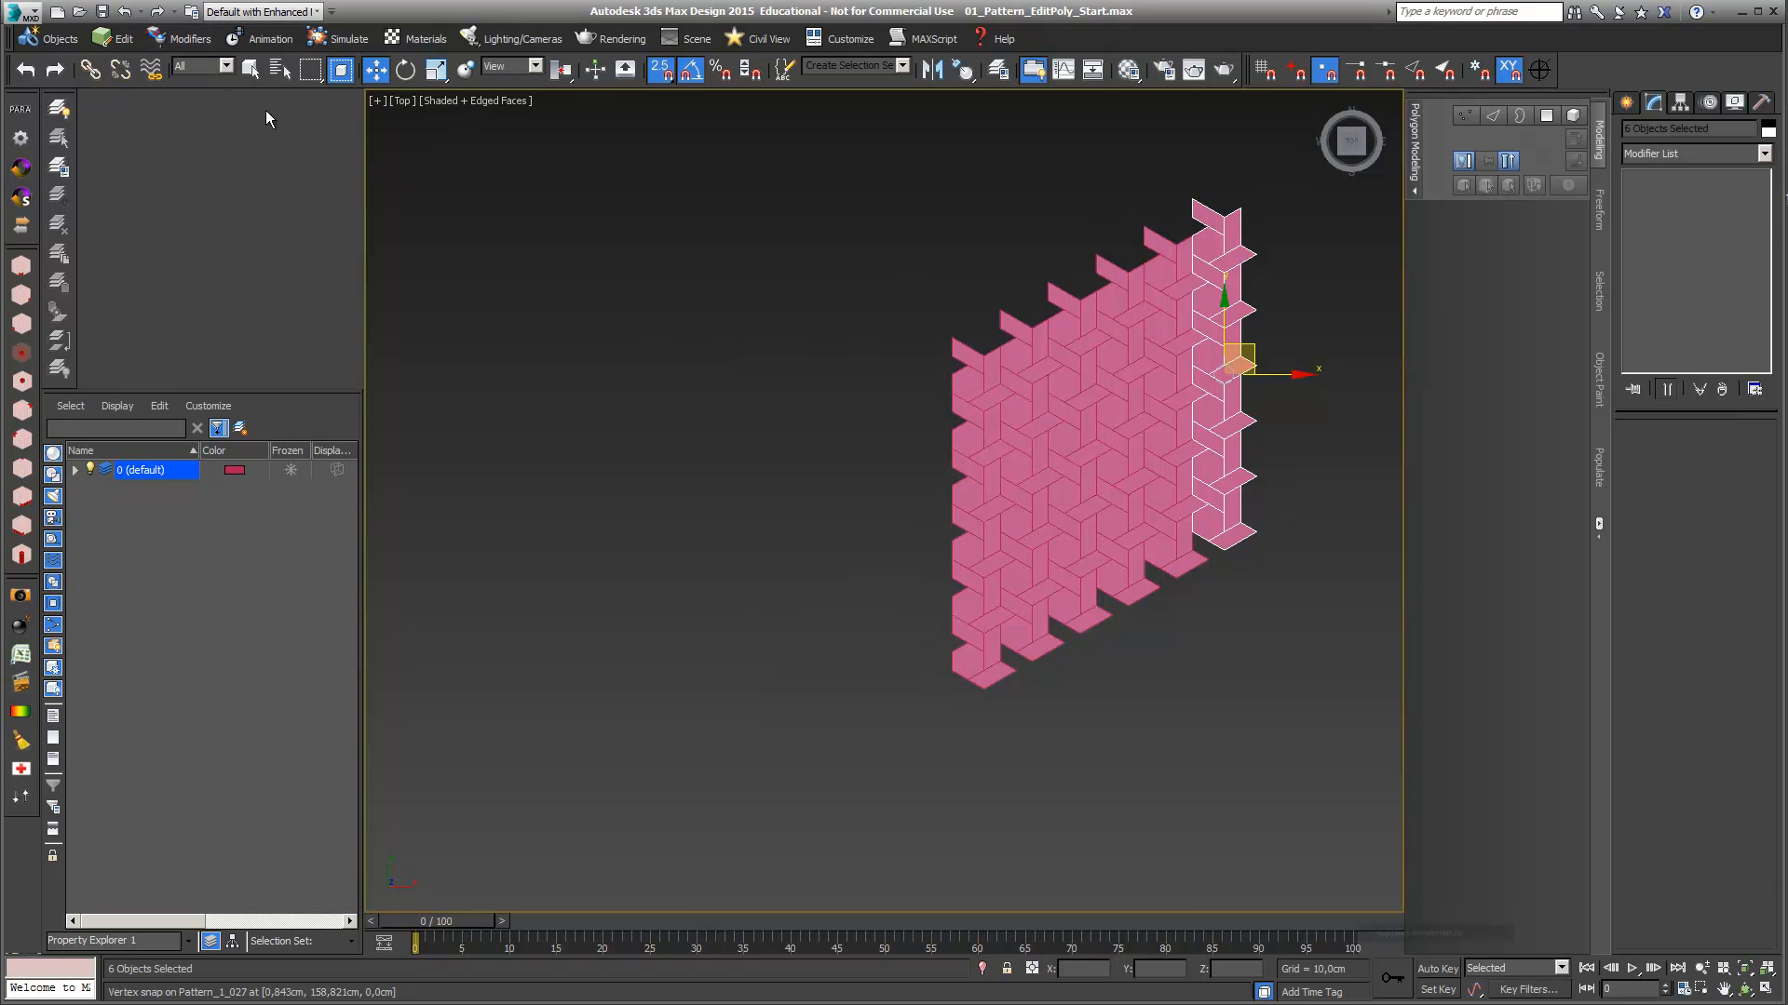
# Undo both clone operations back to the single Pattern_1_ object
pyautogui.click(141, 13)
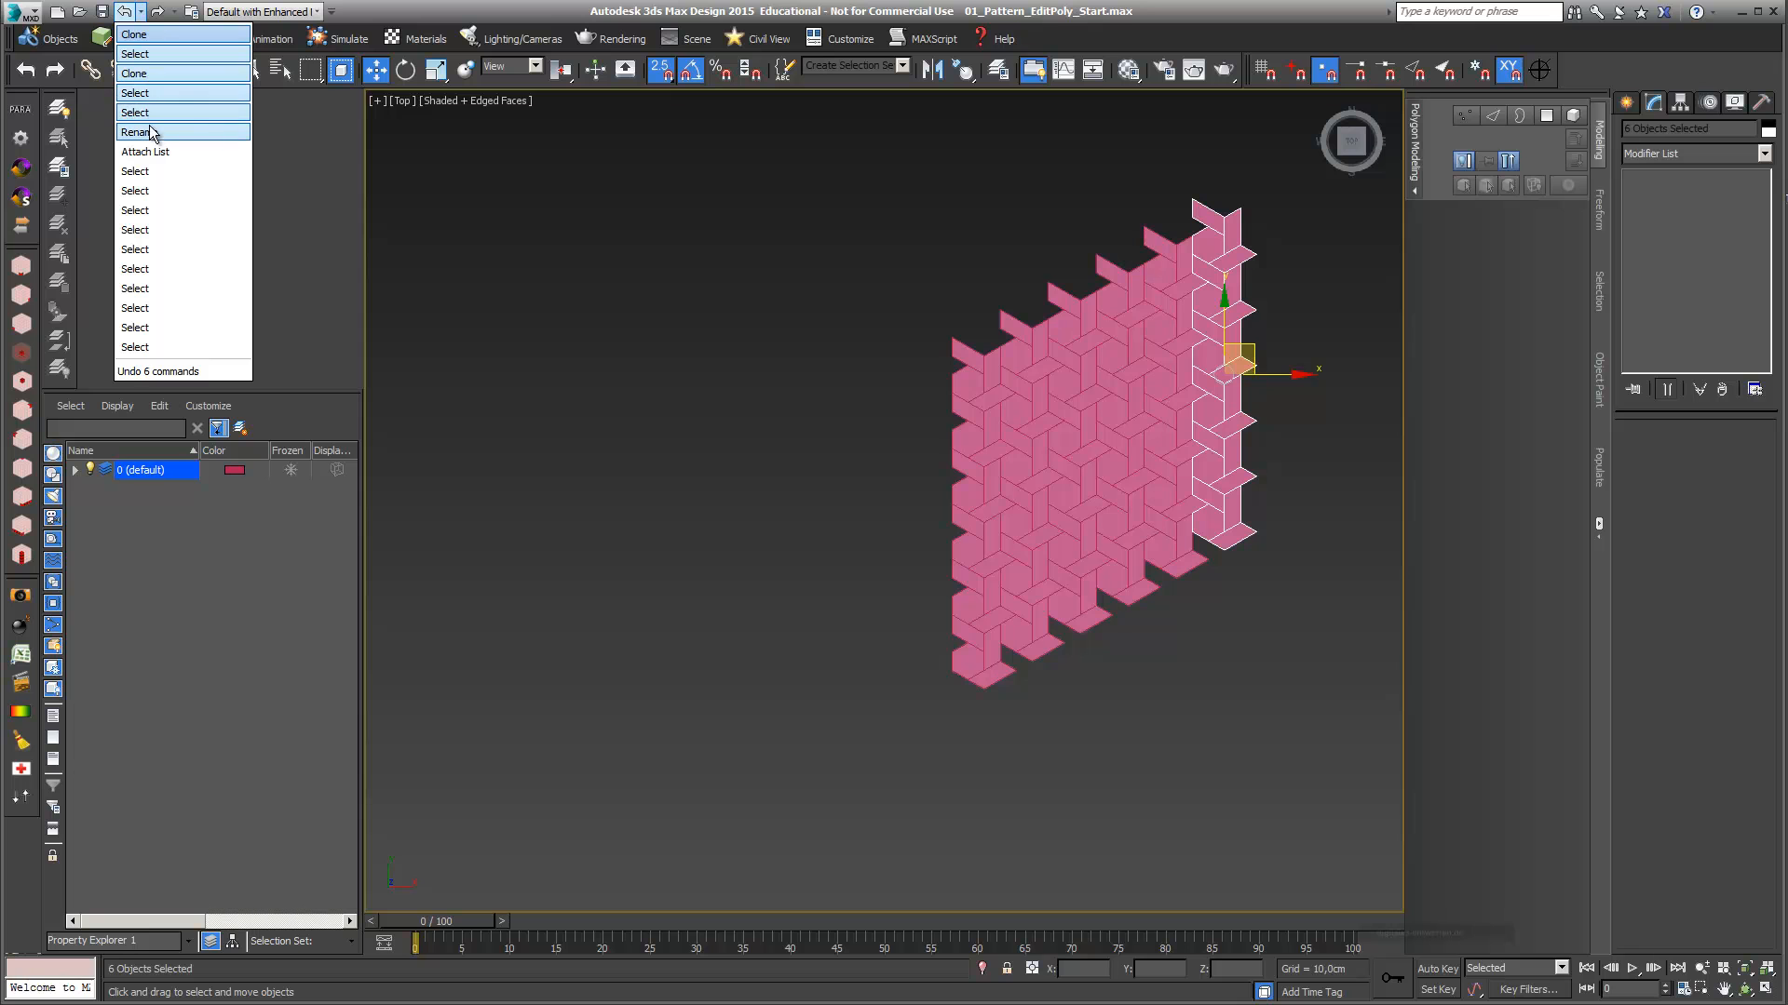
pyautogui.click(192, 151)
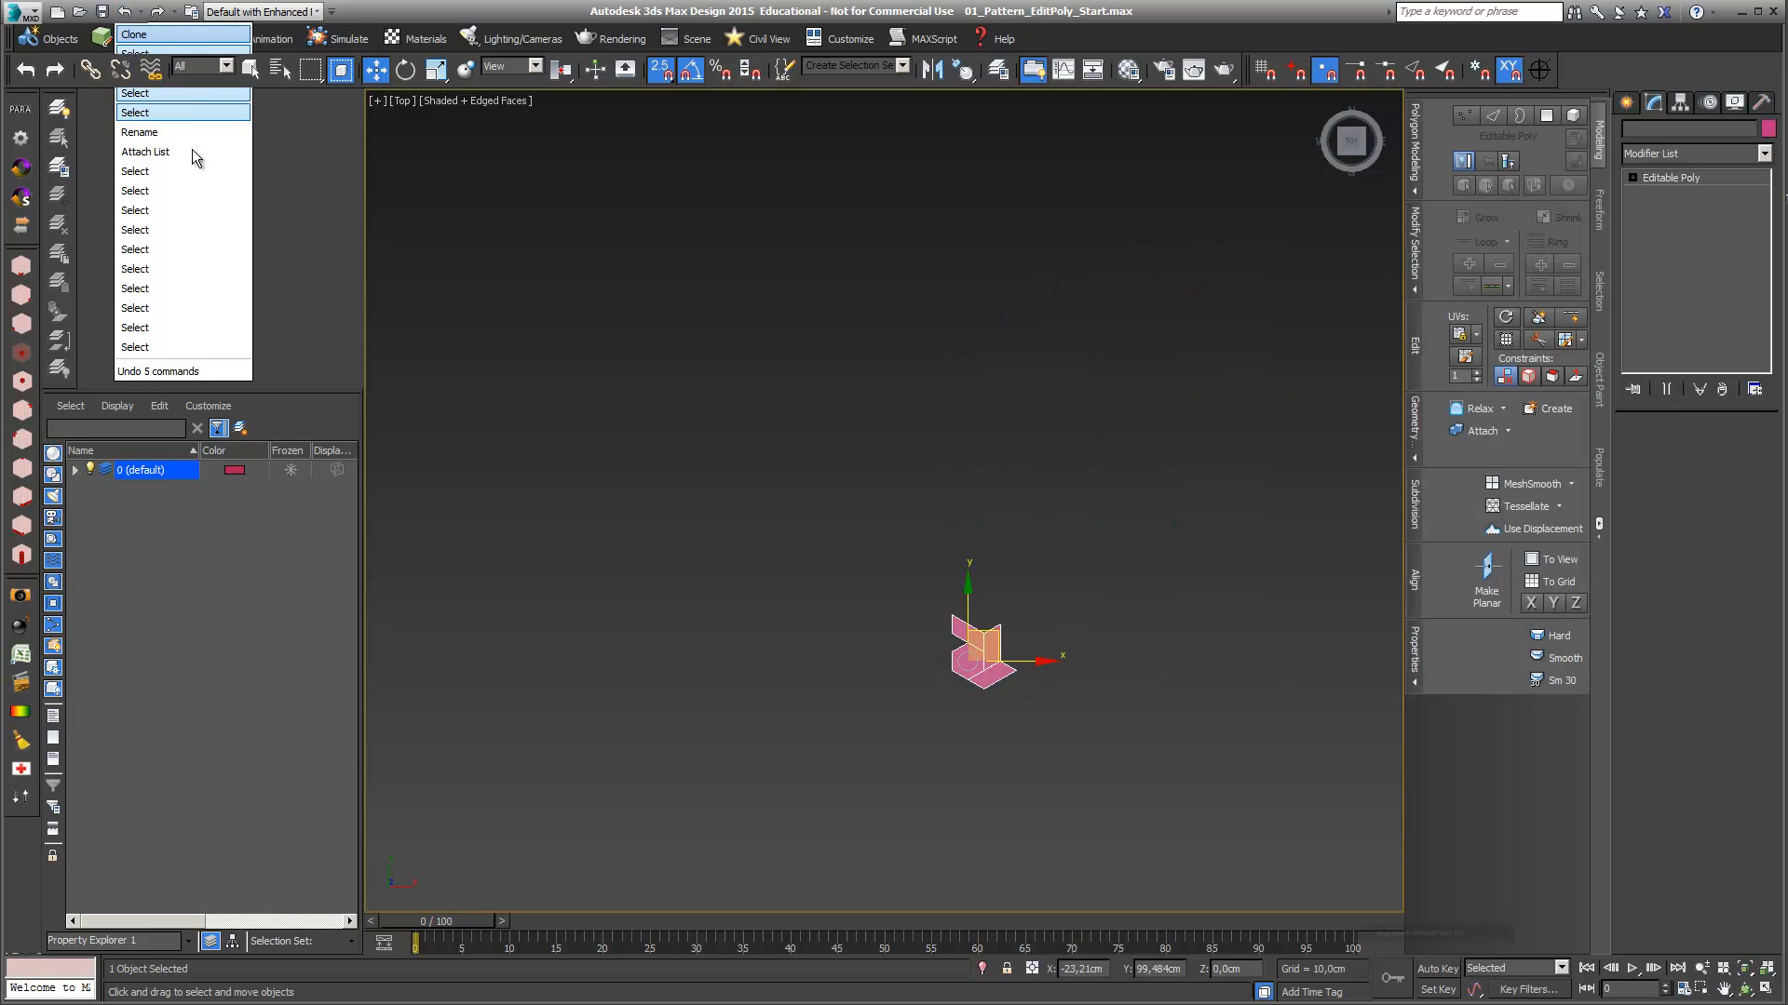
# Switch the color assignment of Pattern_1_ to By Object and give it a light green object color
pyautogui.scroll(5, 996, 643)
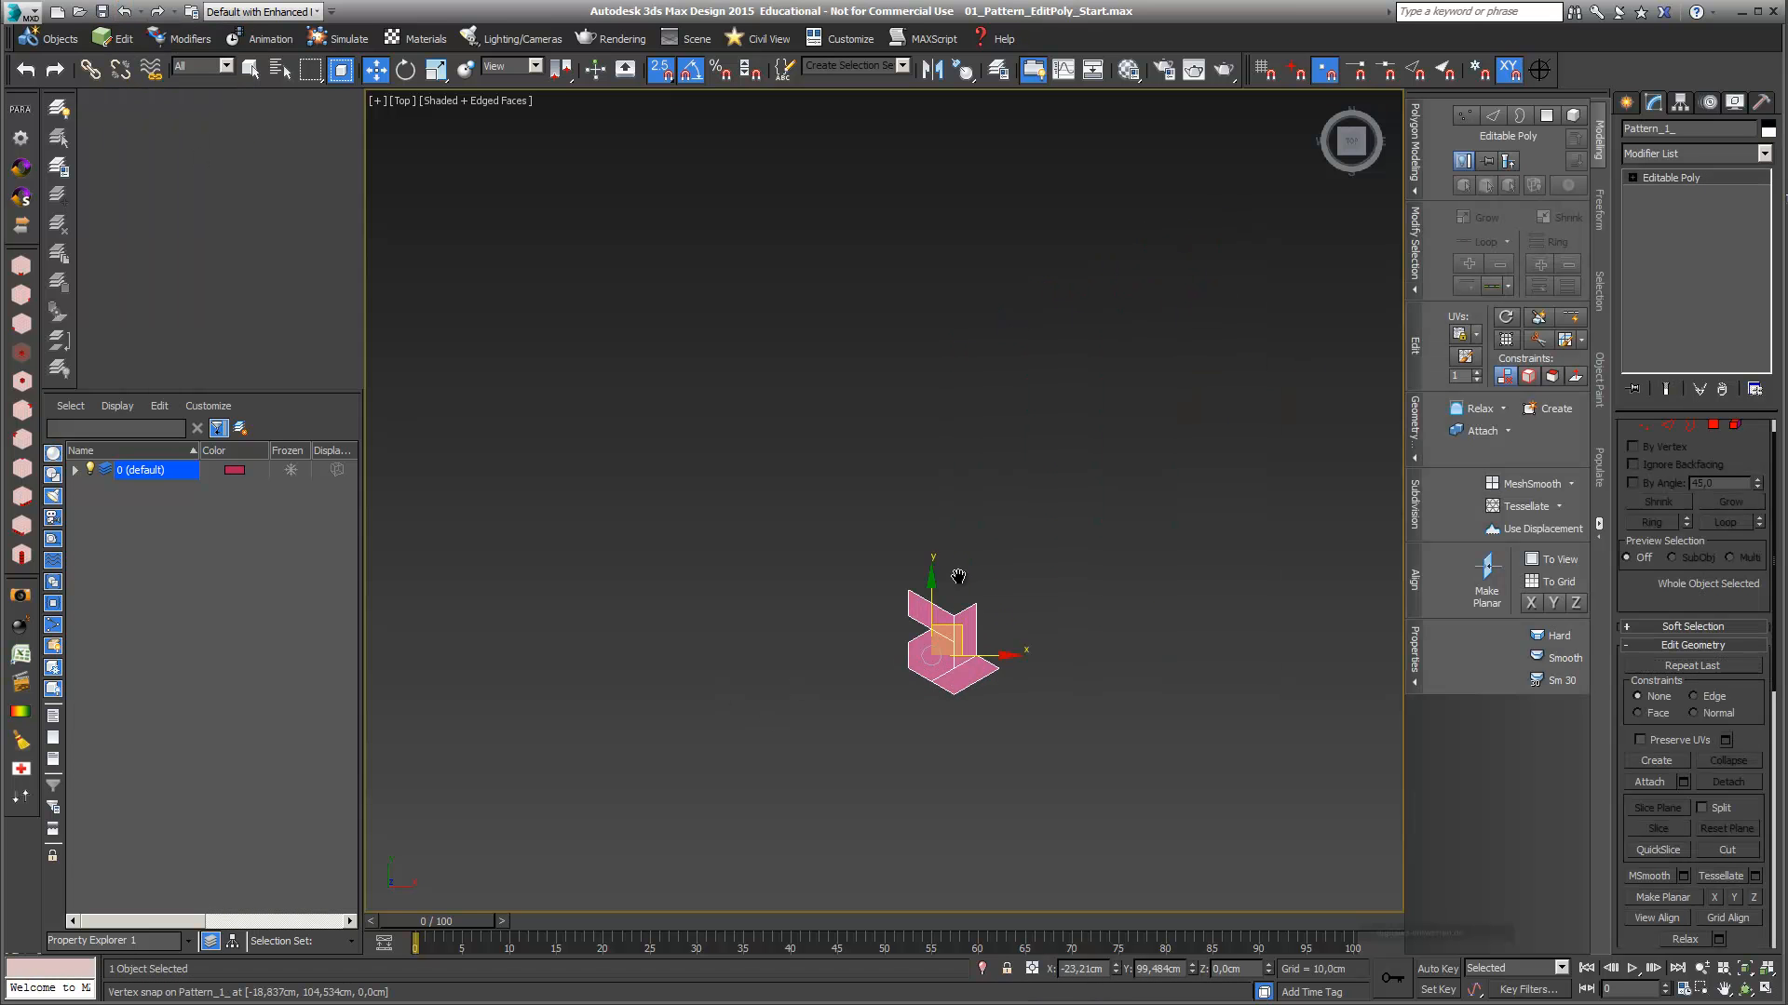
pyautogui.scroll(2, 921, 464)
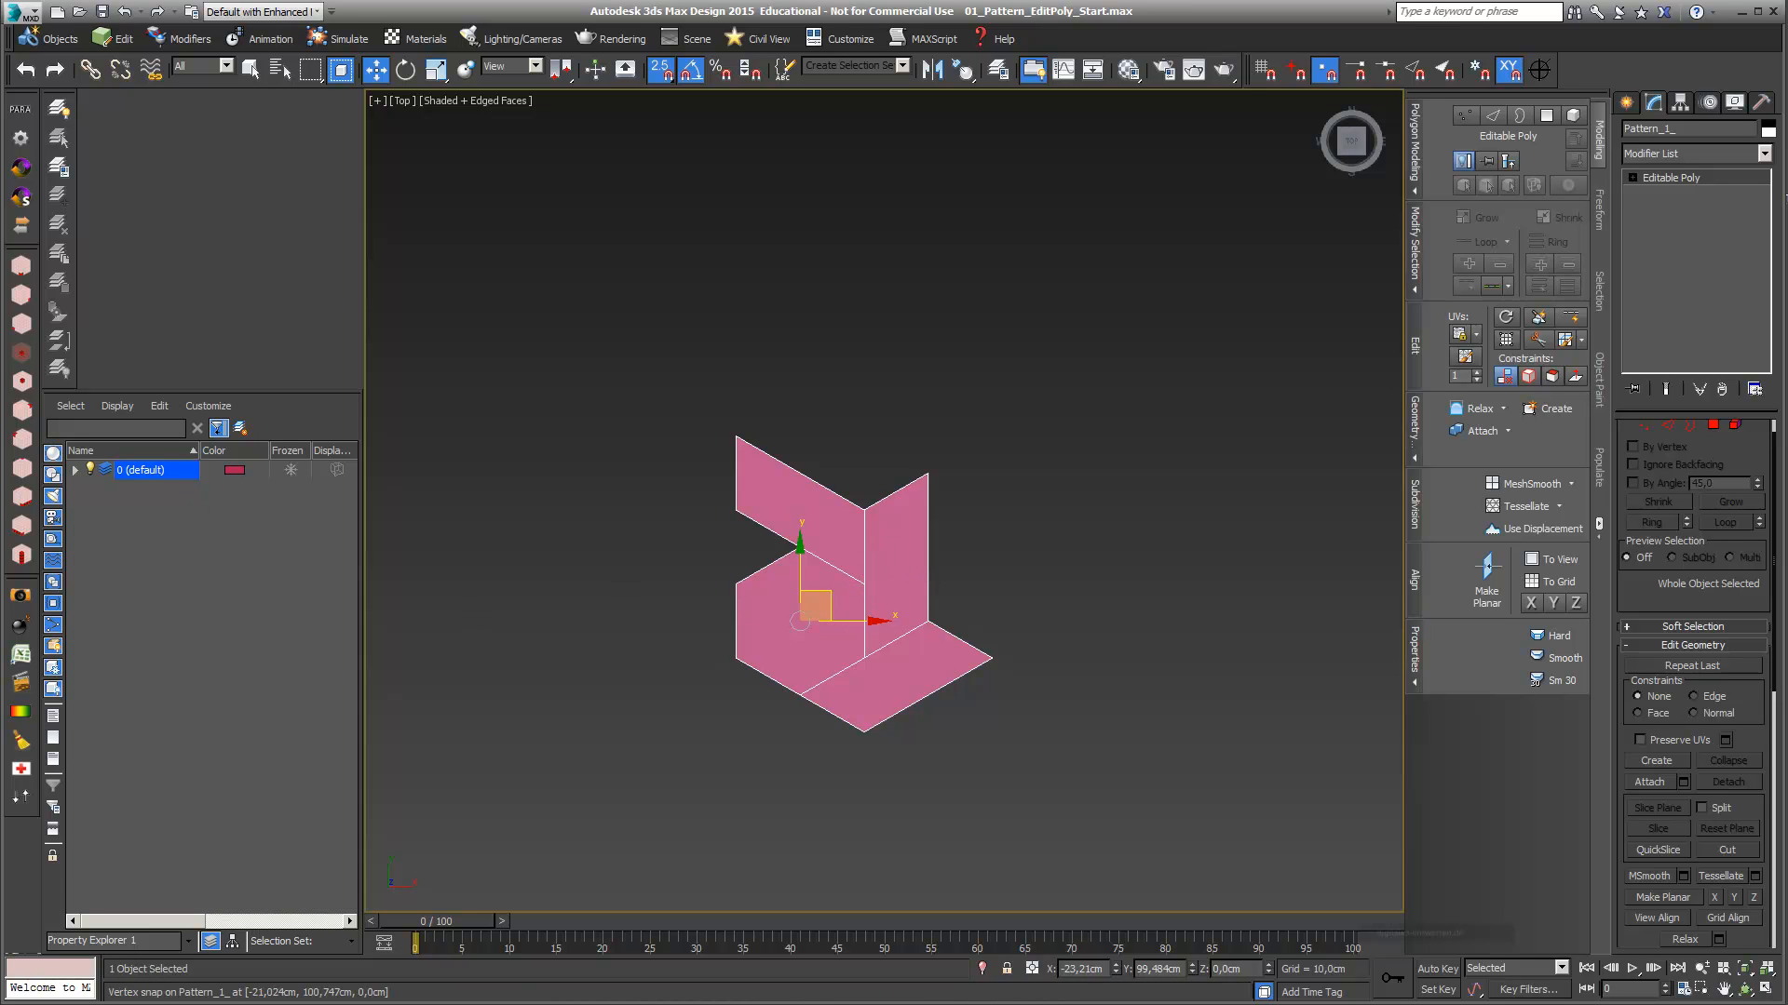
pyautogui.click(1767, 130)
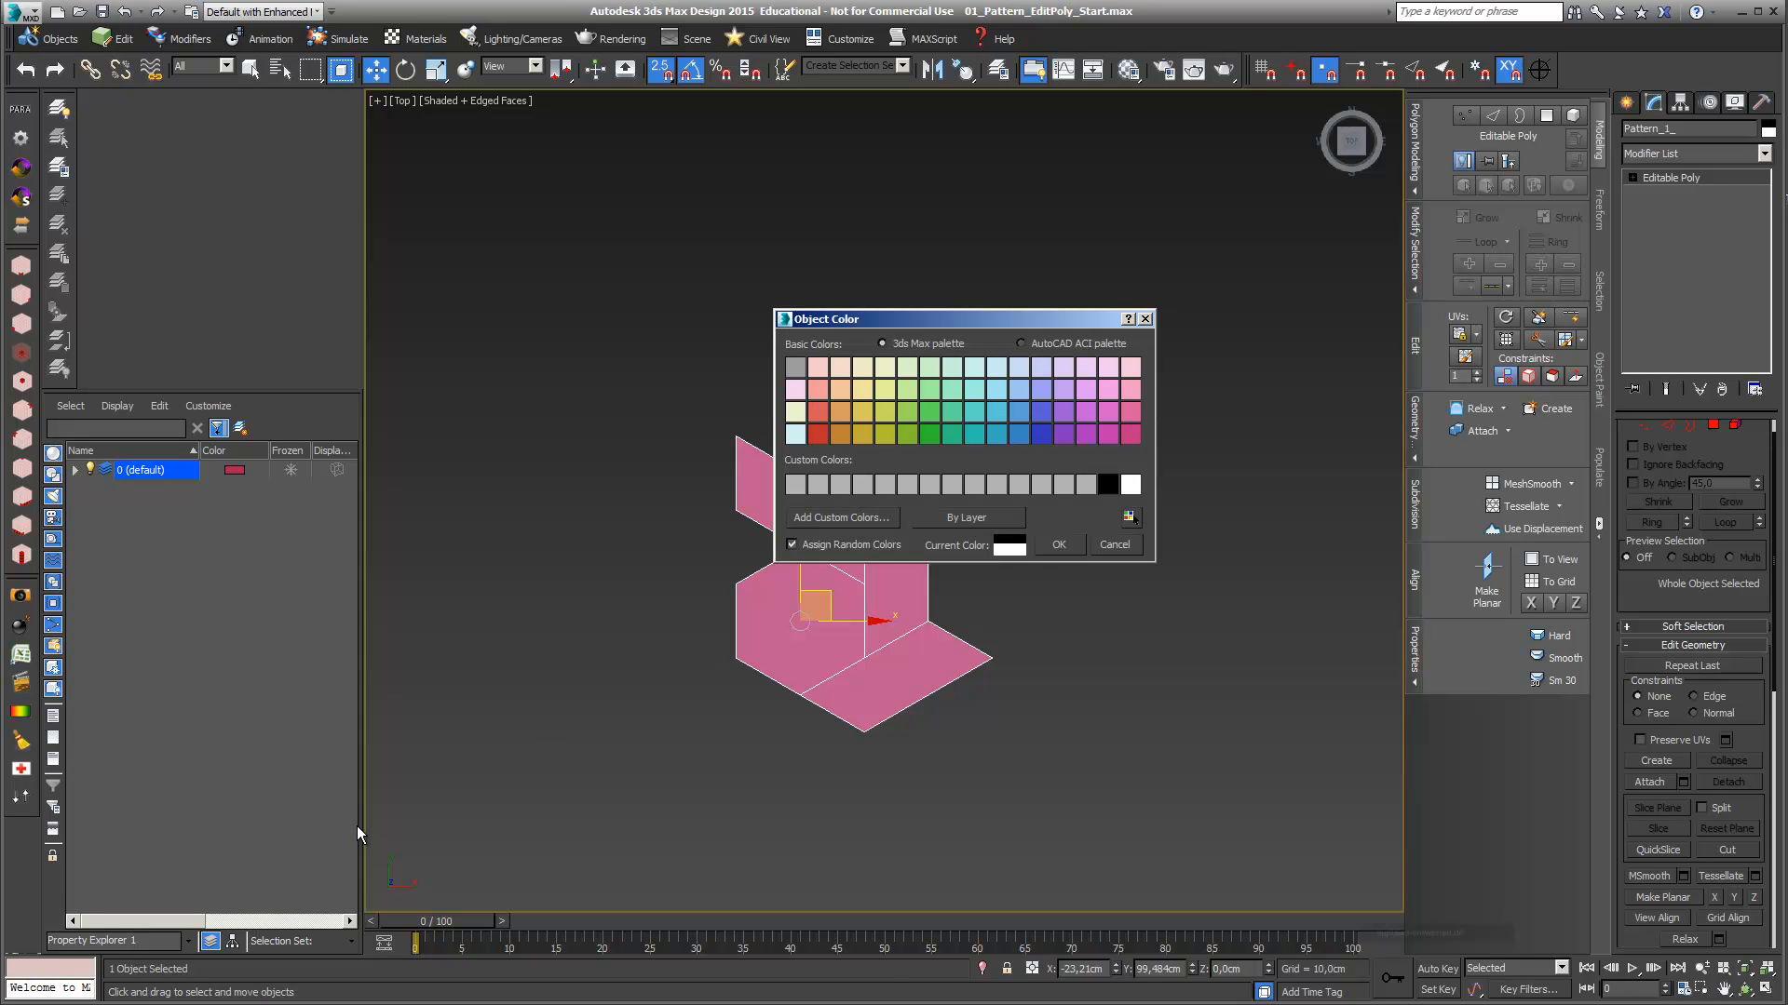
pyautogui.moveTo(995, 316); pyautogui.dragTo(834, 241)
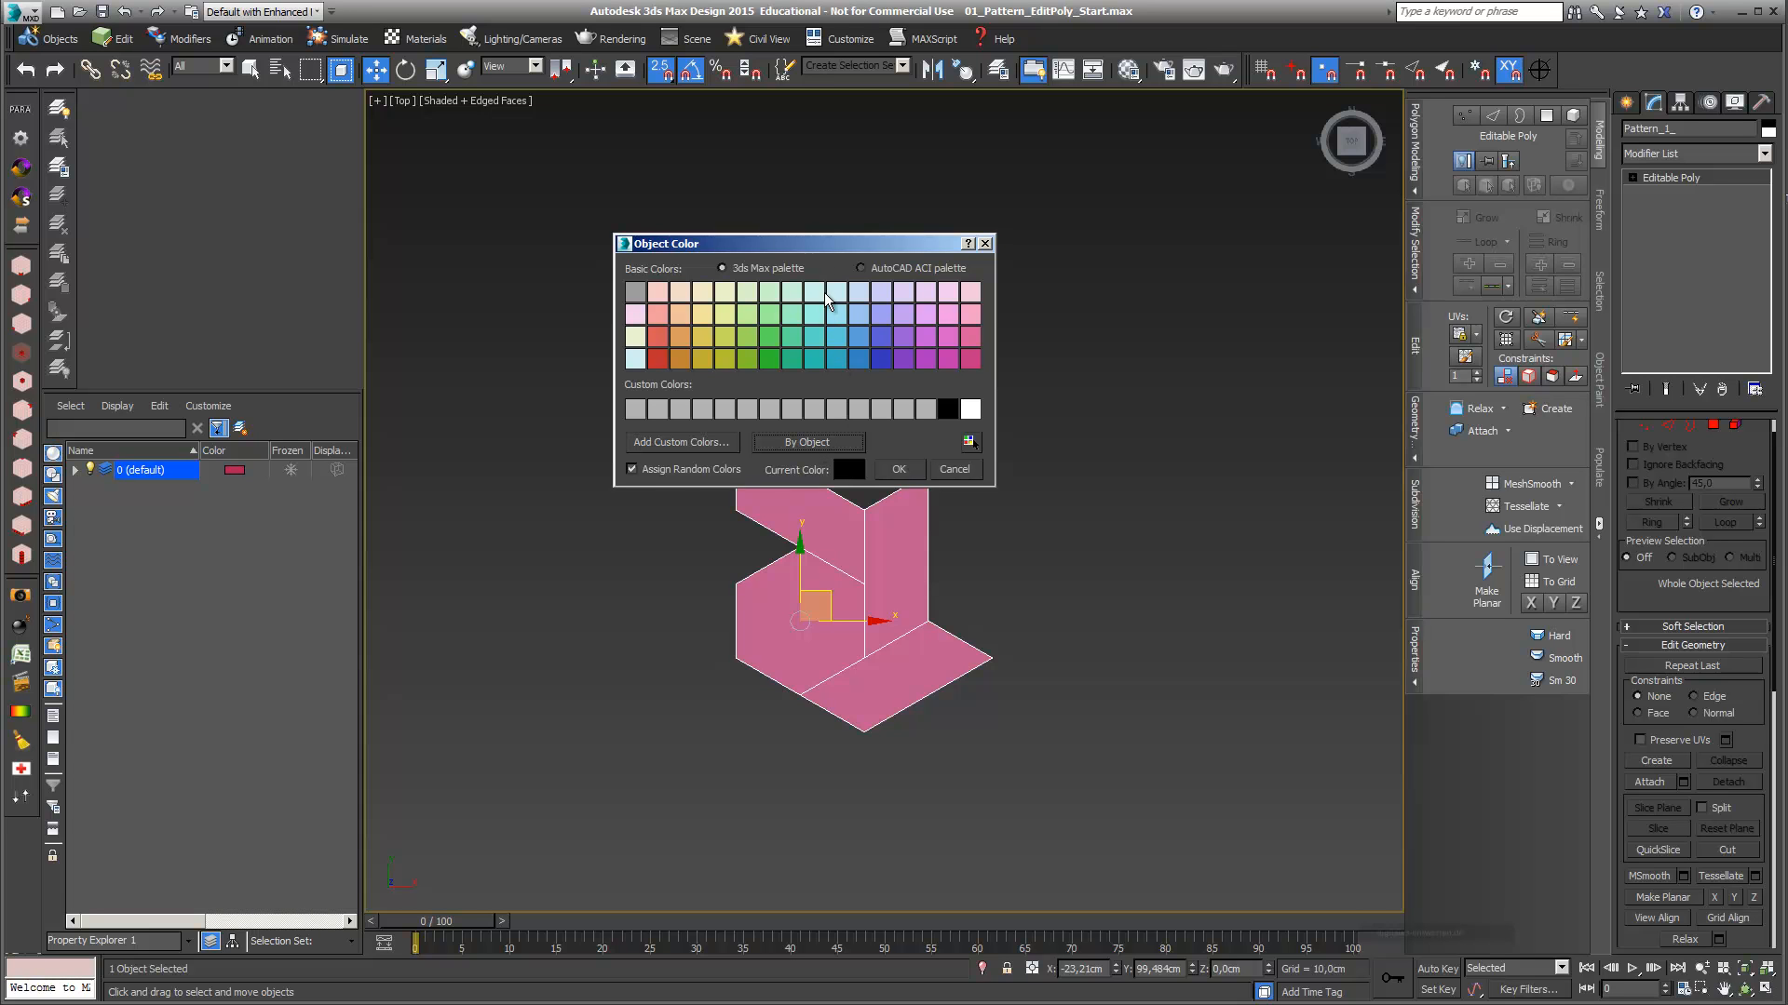
pyautogui.moveTo(824, 245); pyautogui.dragTo(804, 230)
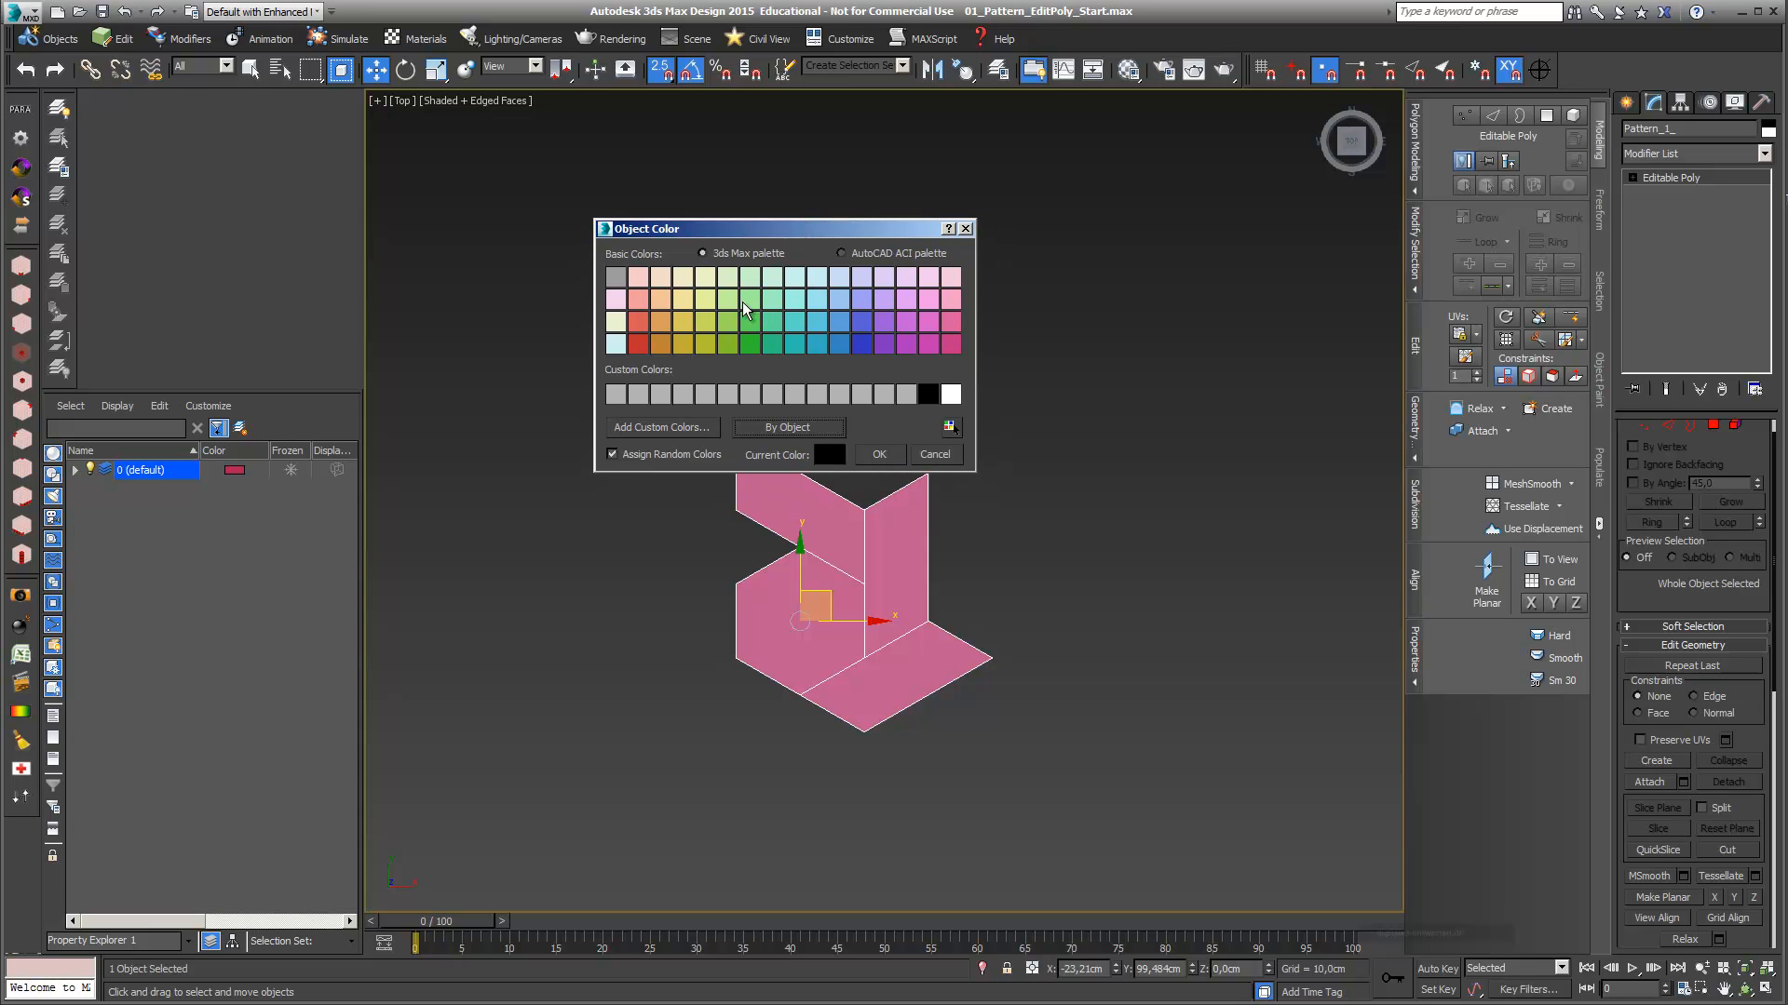
pyautogui.click(682, 299)
pyautogui.click(749, 299)
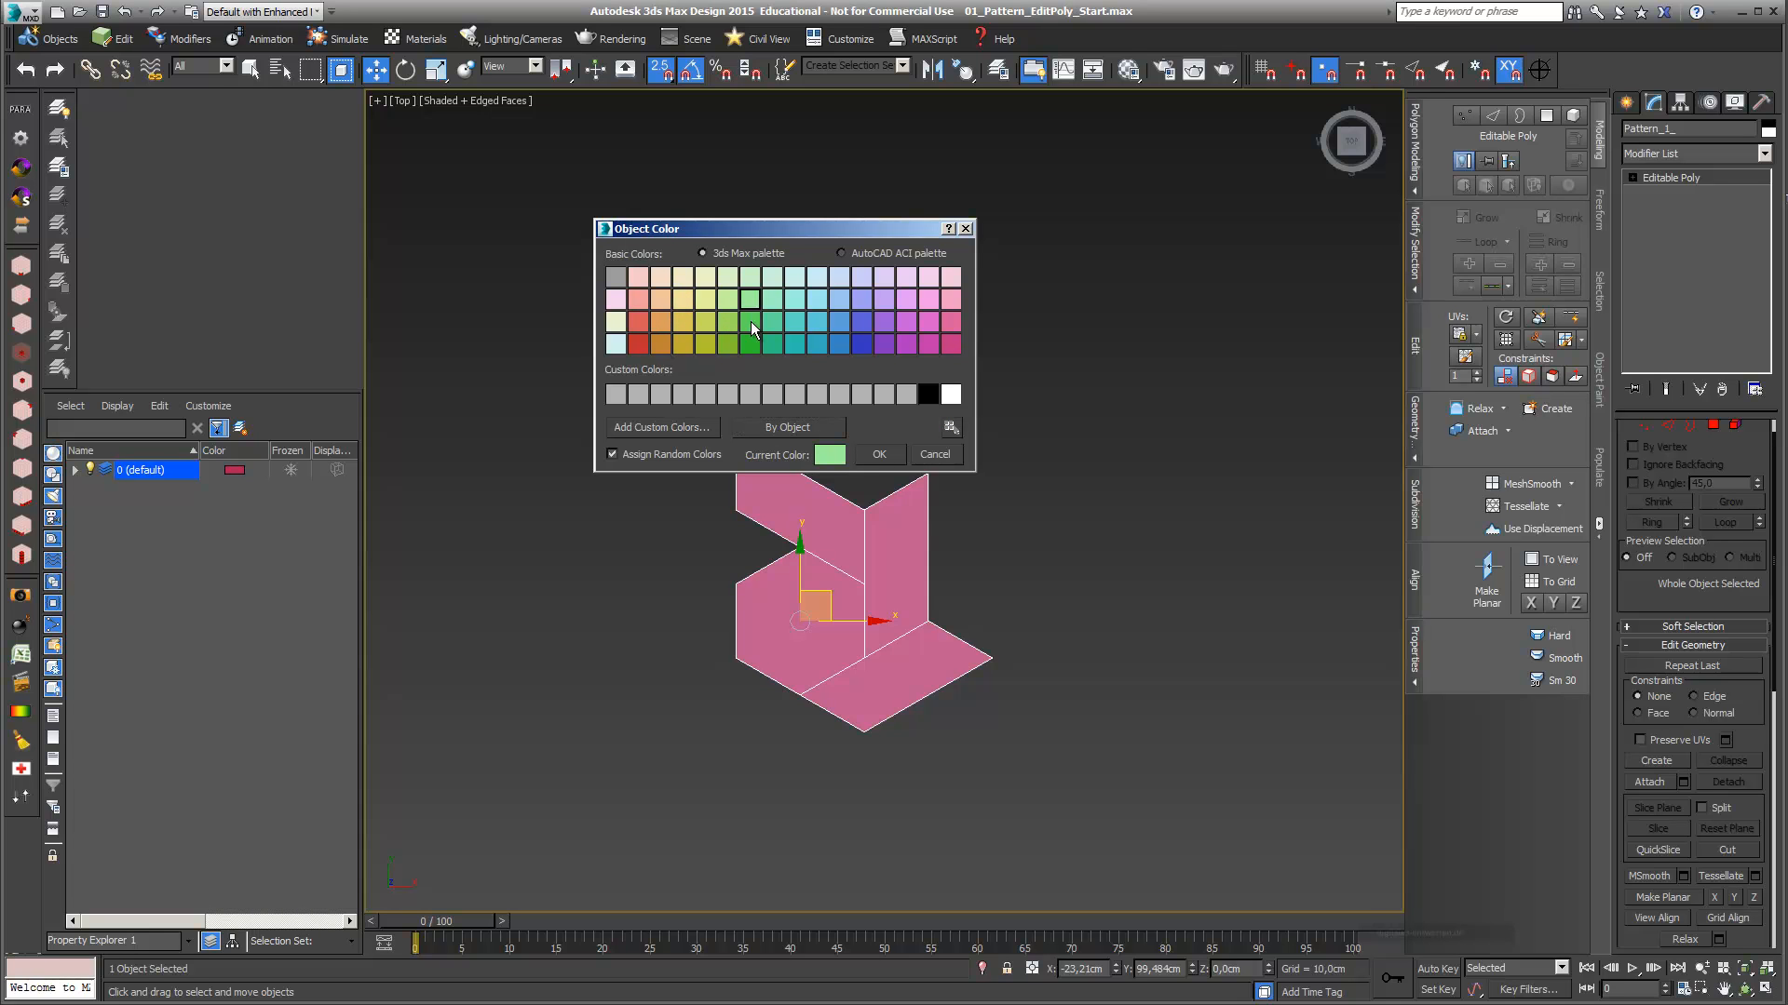
pyautogui.click(880, 454)
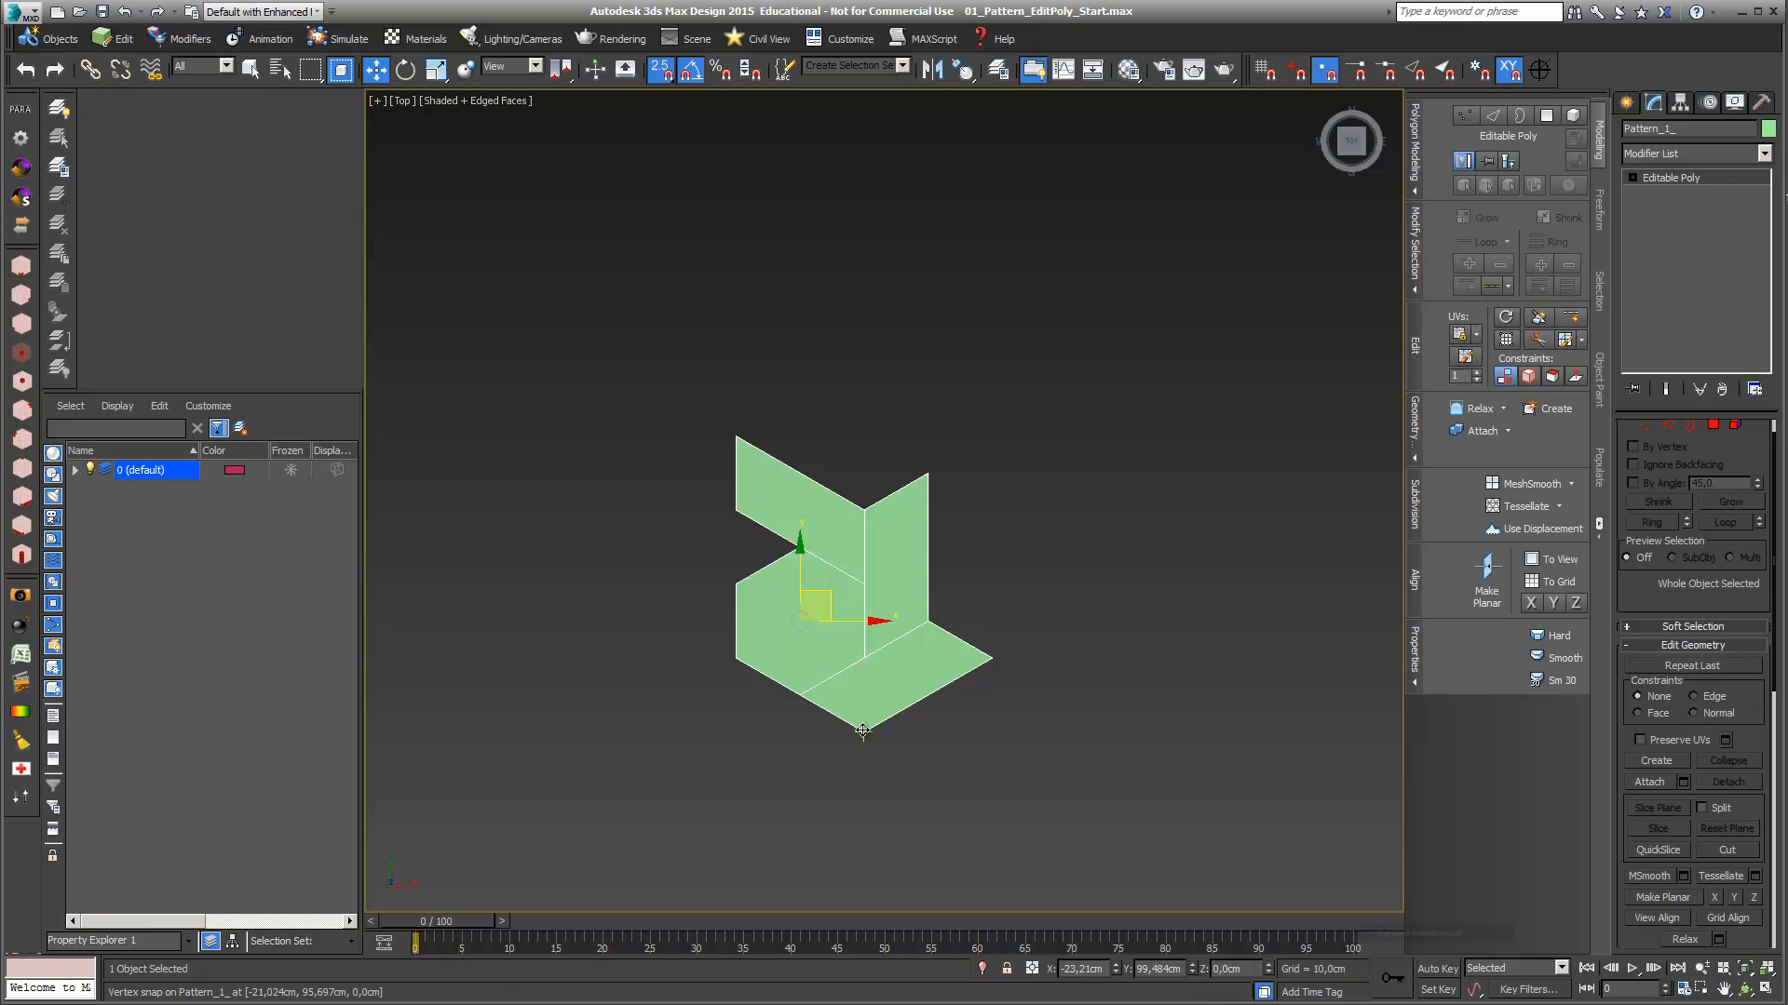
# Clone Pattern_1_ upward, snapped against the original, as one copy named Pattern_2_01
pyautogui.keyDown('shift'); pyautogui.moveTo(862, 731); pyautogui.dragTo(869, 498); pyautogui.keyUp('shift')
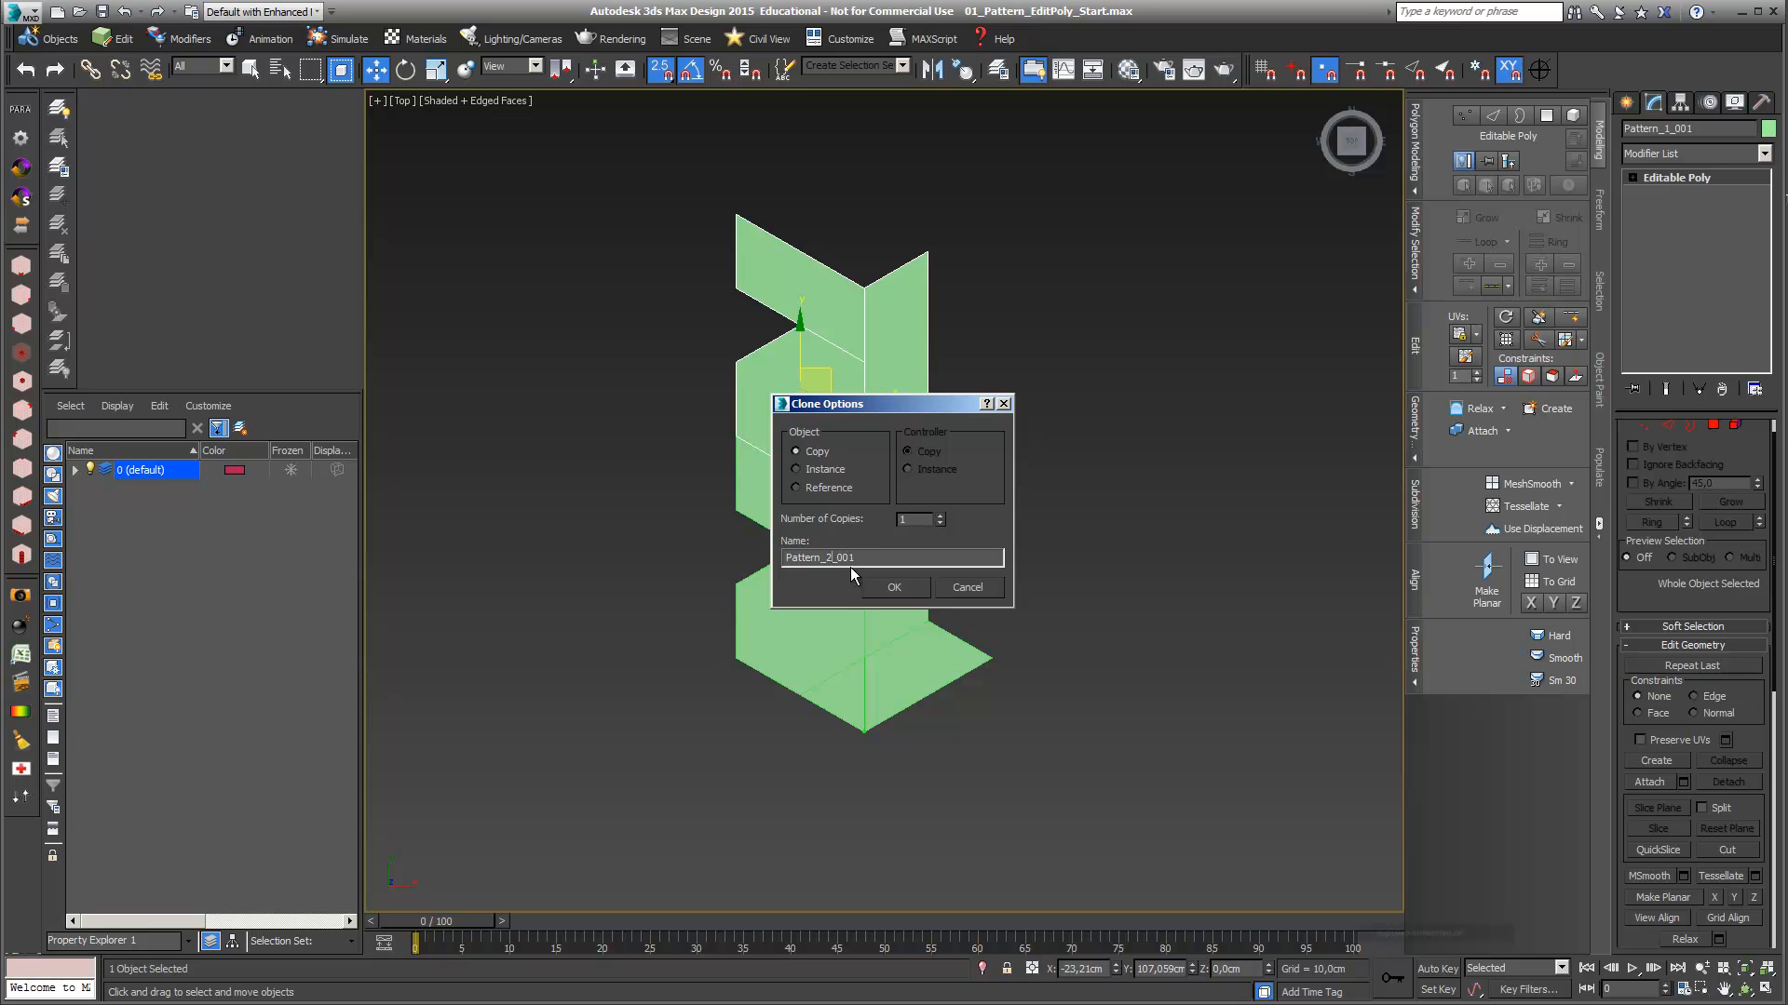
pyautogui.moveTo(854, 556); pyautogui.dragTo(843, 557)
pyautogui.write('1')
pyautogui.click(894, 586)
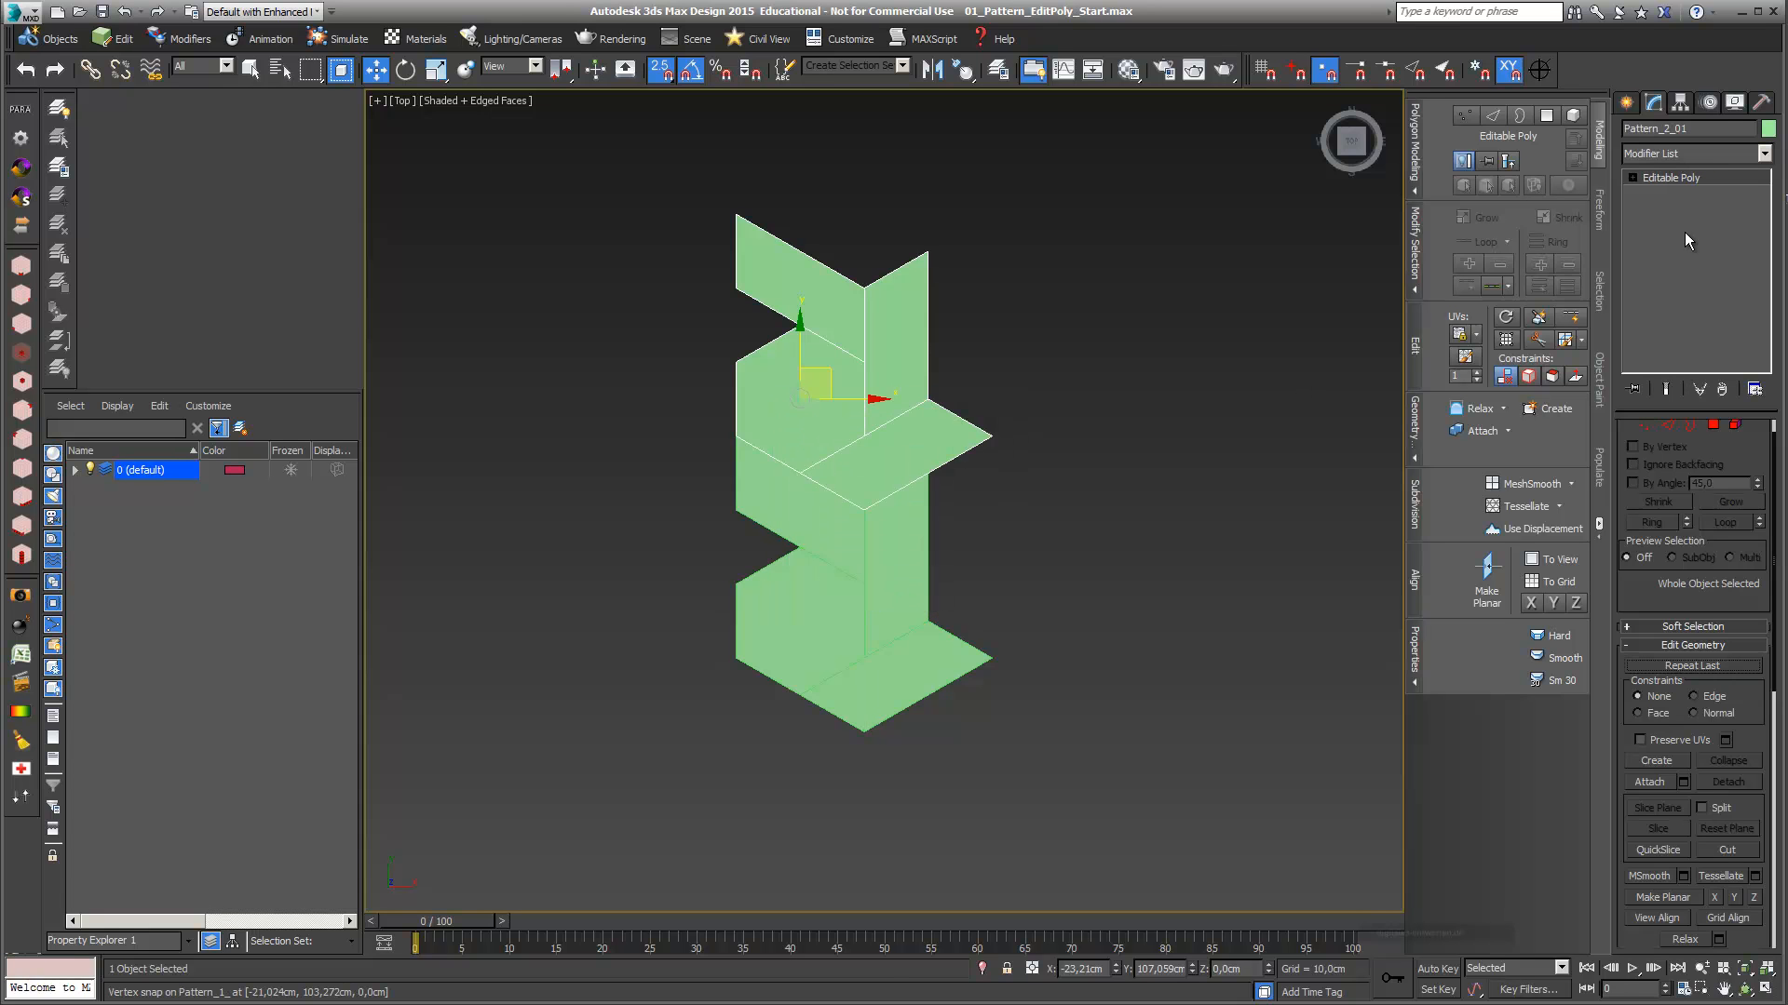
# Give the upper clone Pattern_2_01 a light red object color from the basic palette
pyautogui.click(1767, 129)
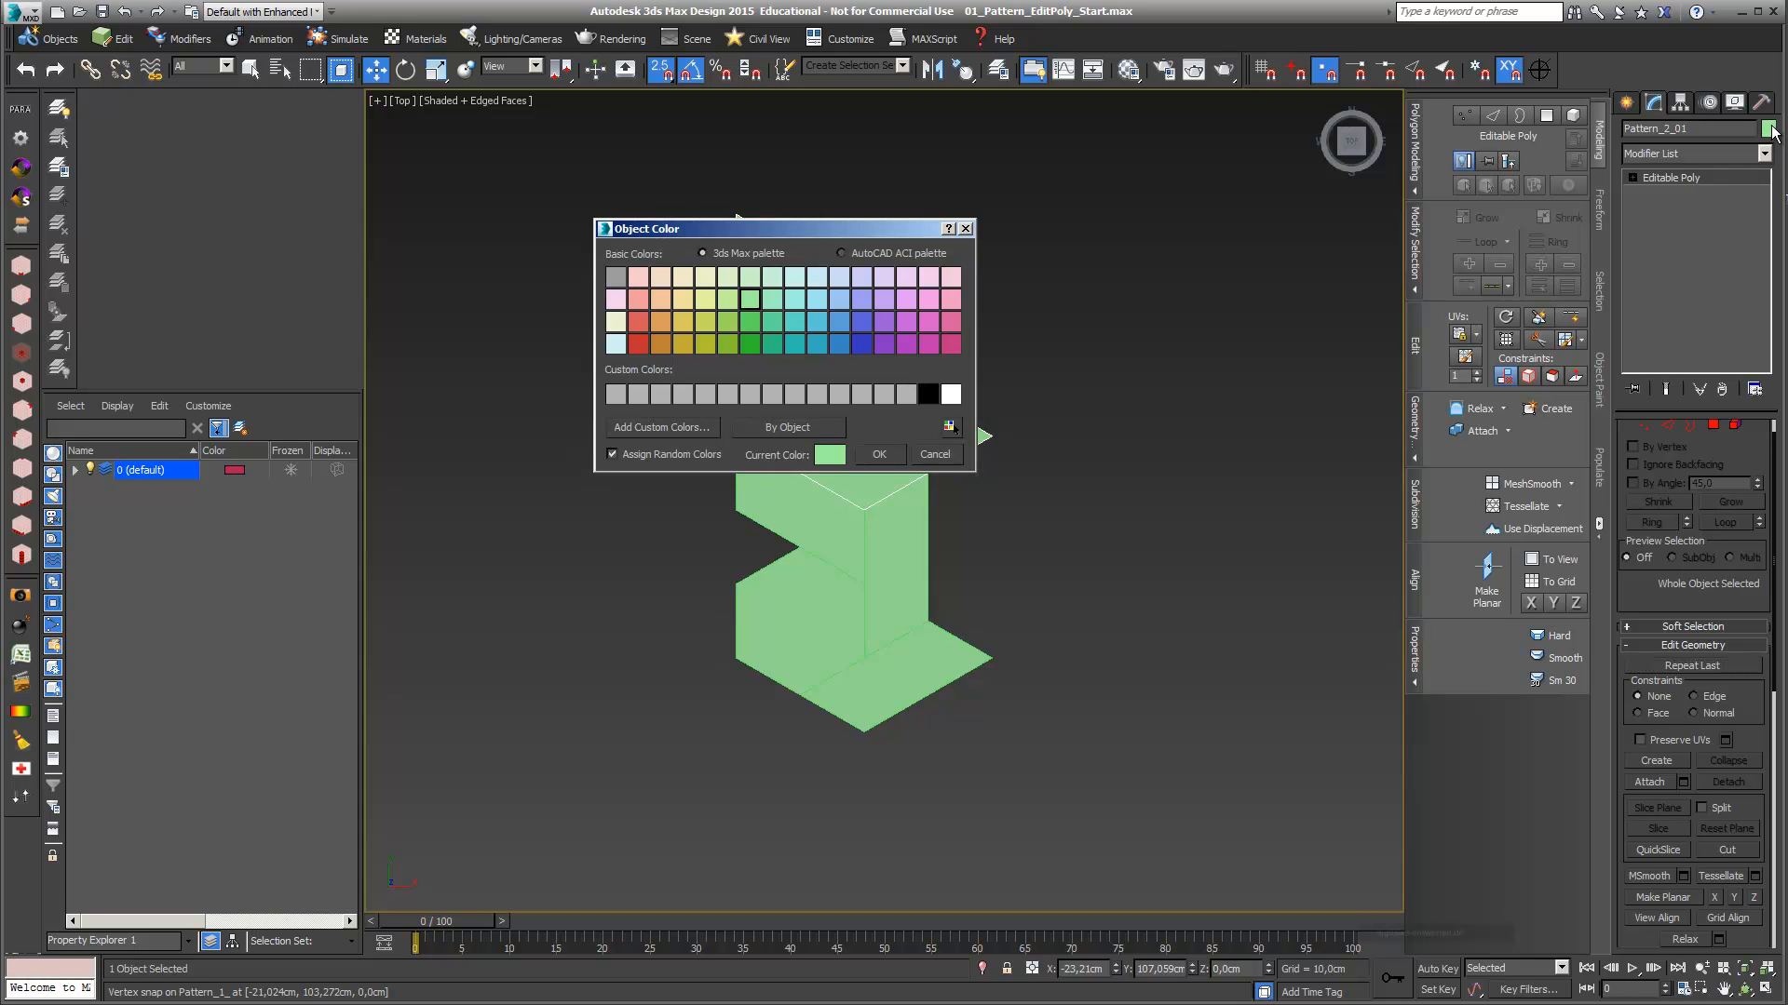
pyautogui.click(639, 300)
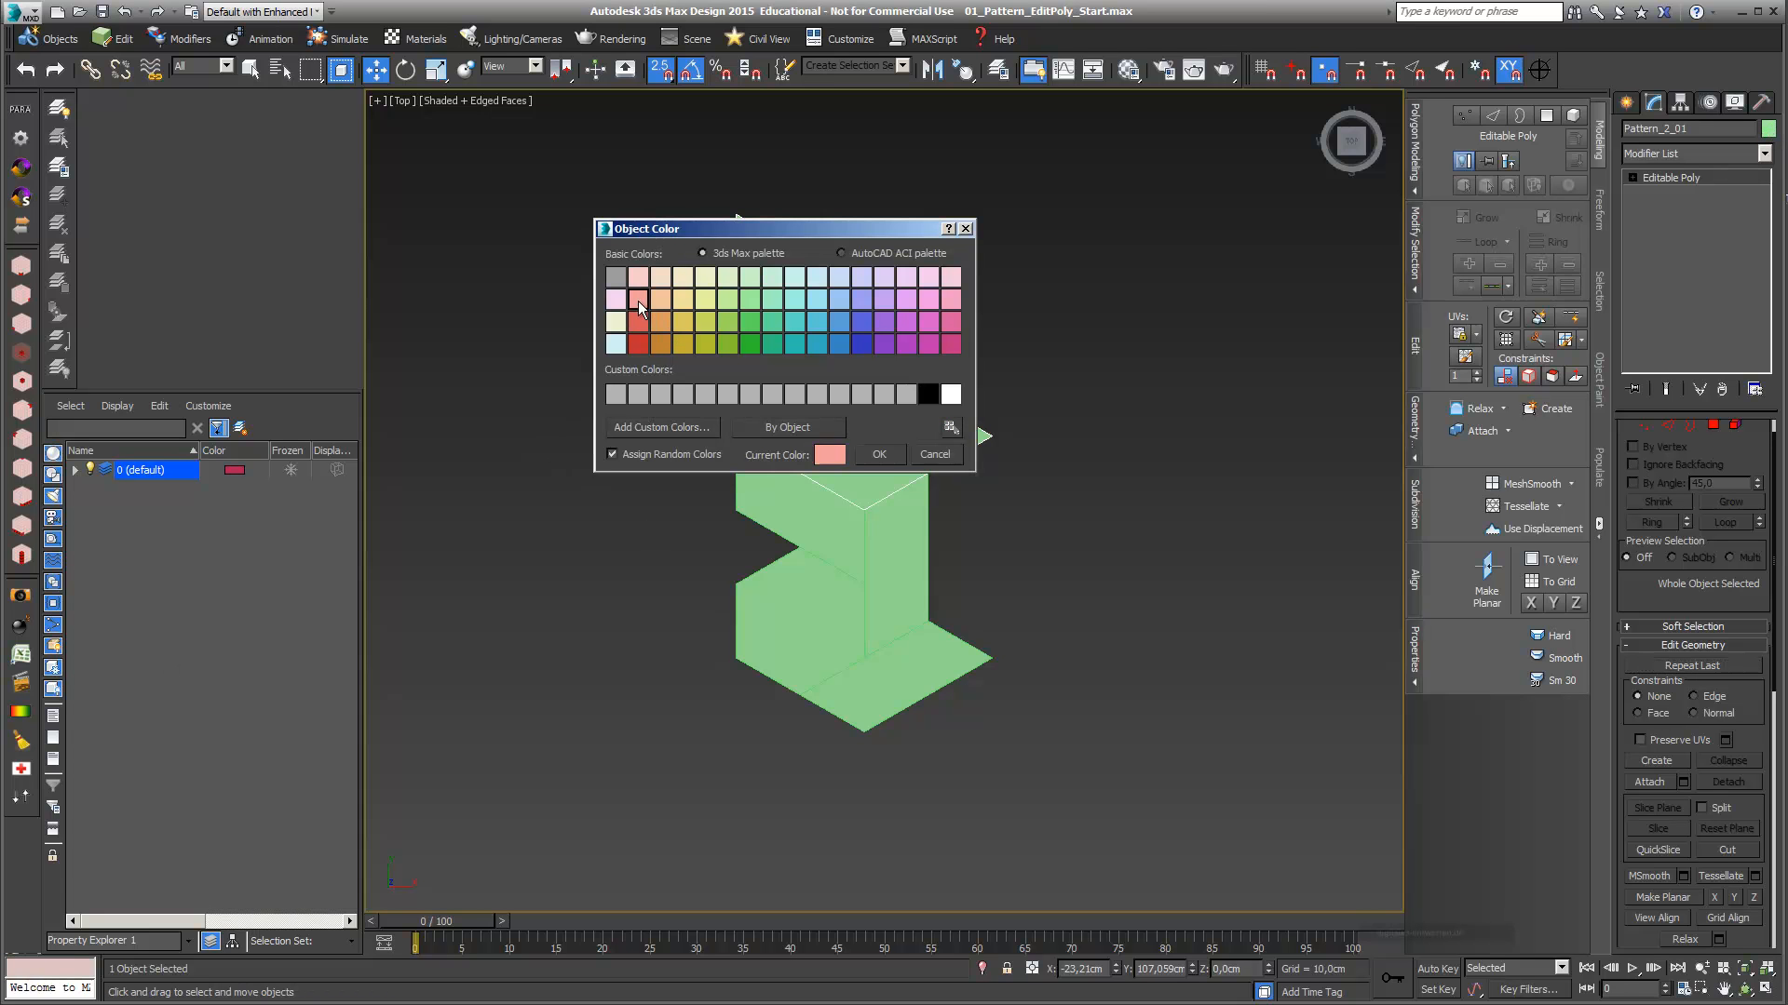
pyautogui.click(873, 453)
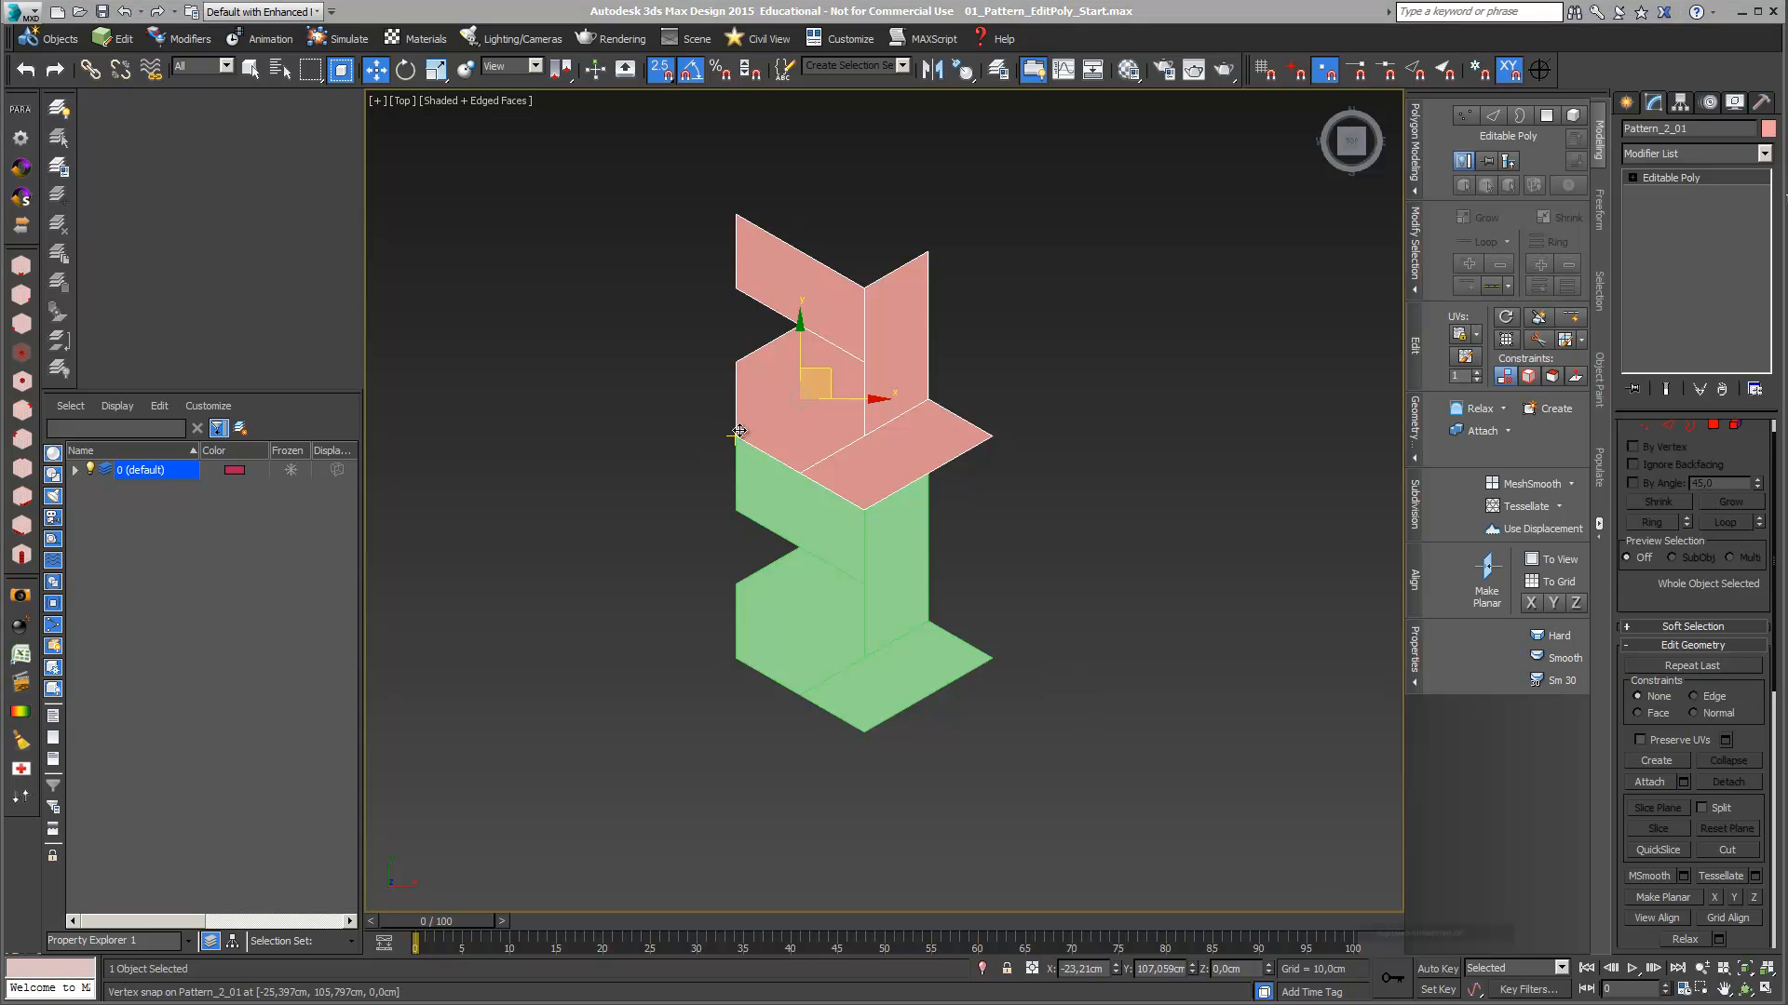
# Clone Pattern_2_01 to its right as one copy and vertex-snap it so it interlocks with the red and green pieces
pyautogui.moveTo(738, 431)
pyautogui.keyDown('shift'); pyautogui.mouseDown()
pyautogui.moveTo(869, 432)
pyautogui.moveTo(952, 460)
pyautogui.moveTo(928, 582)
pyautogui.moveTo(945, 543)
pyautogui.moveTo(998, 571)
pyautogui.mouseUp(); pyautogui.keyUp('shift')
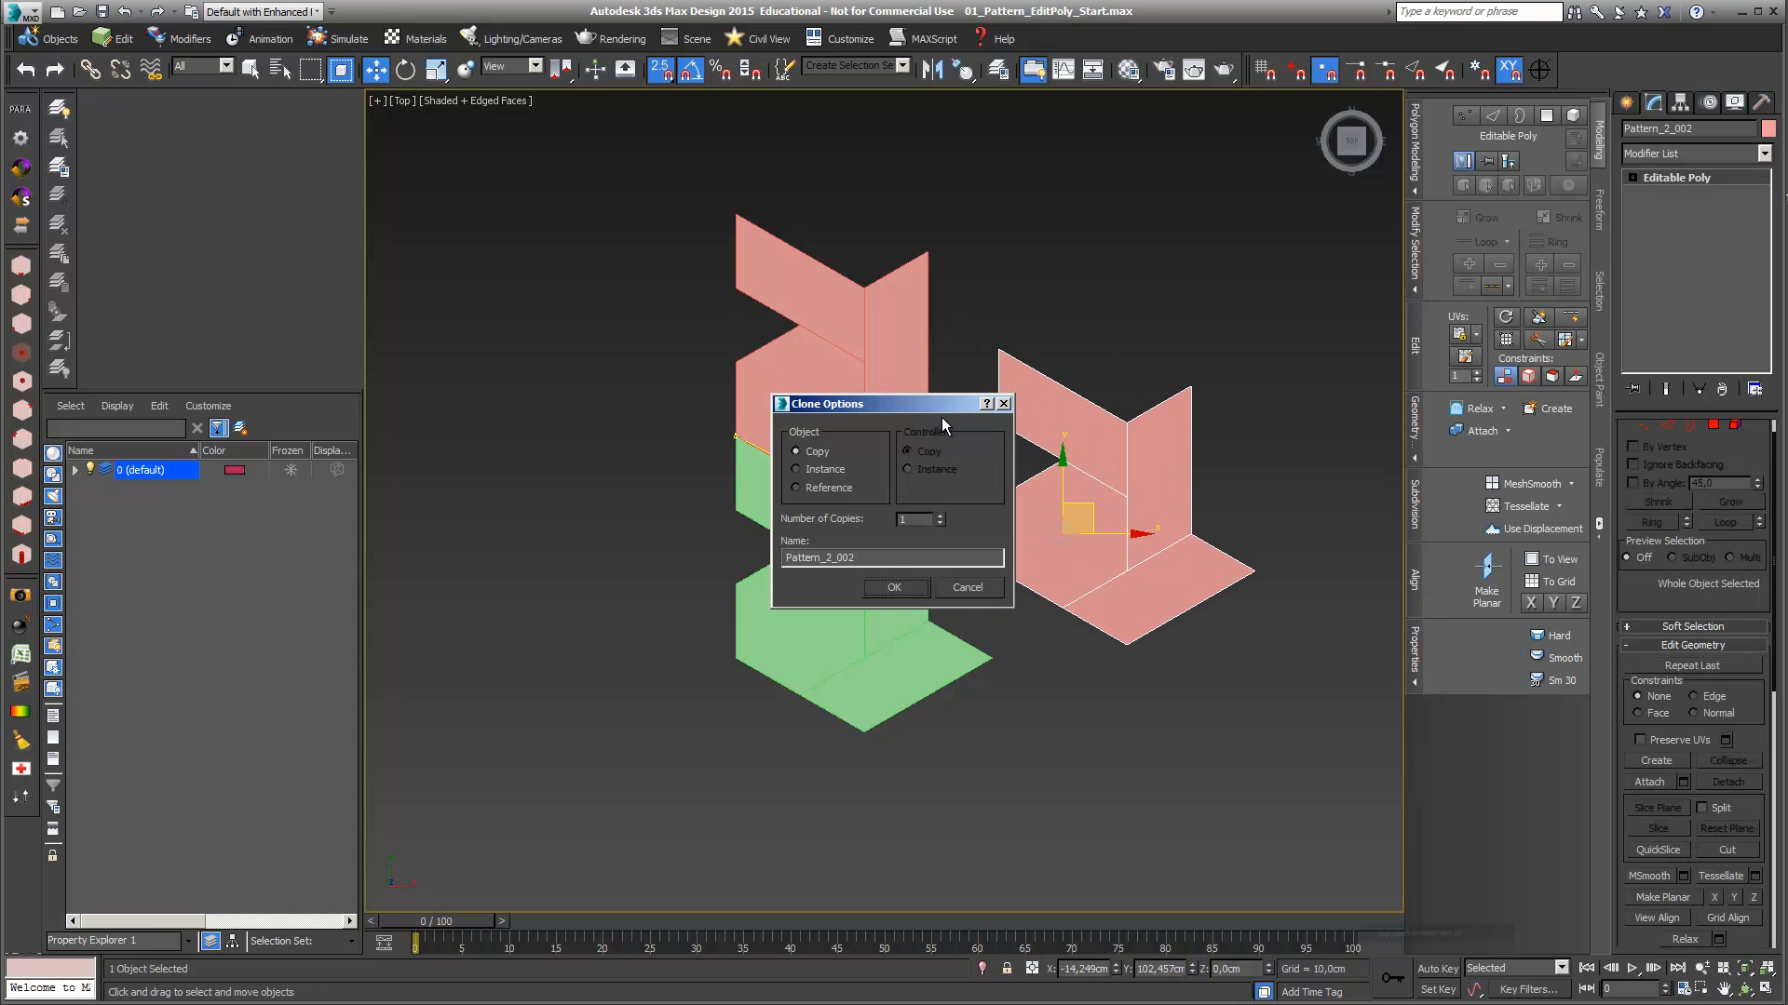
pyautogui.moveTo(945, 406); pyautogui.dragTo(832, 423)
pyautogui.click(791, 605)
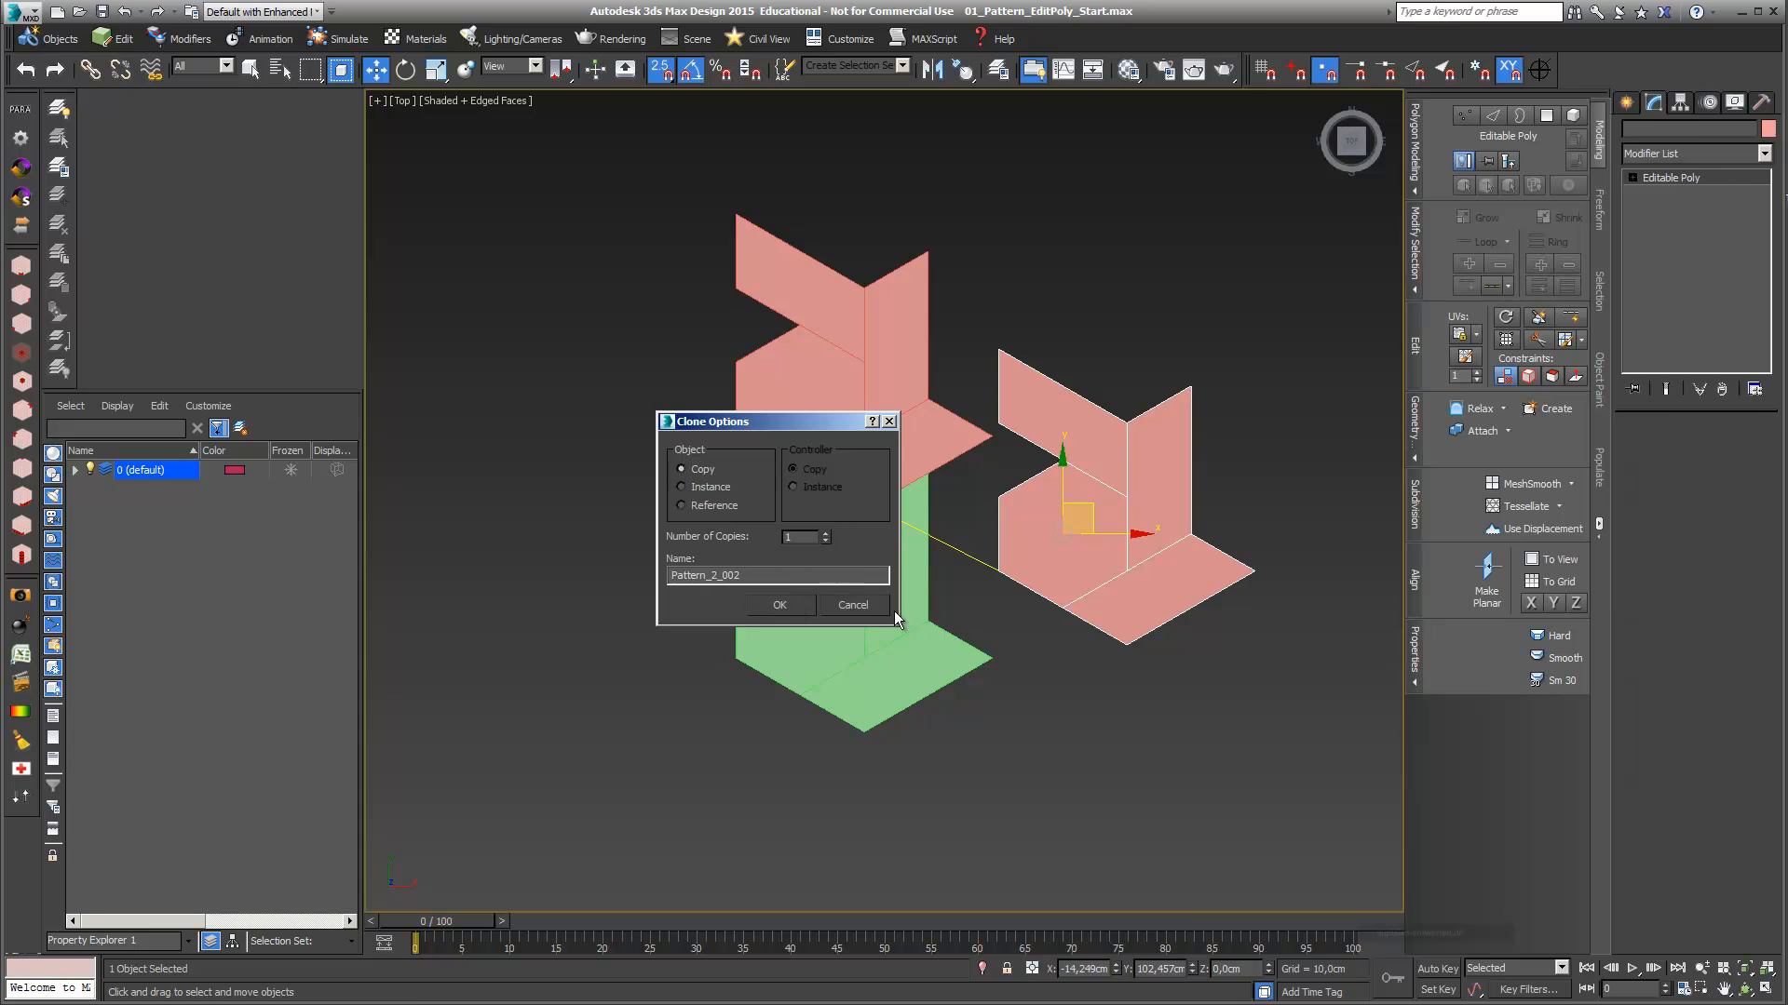
pyautogui.moveTo(1056, 462); pyautogui.dragTo(1002, 439)
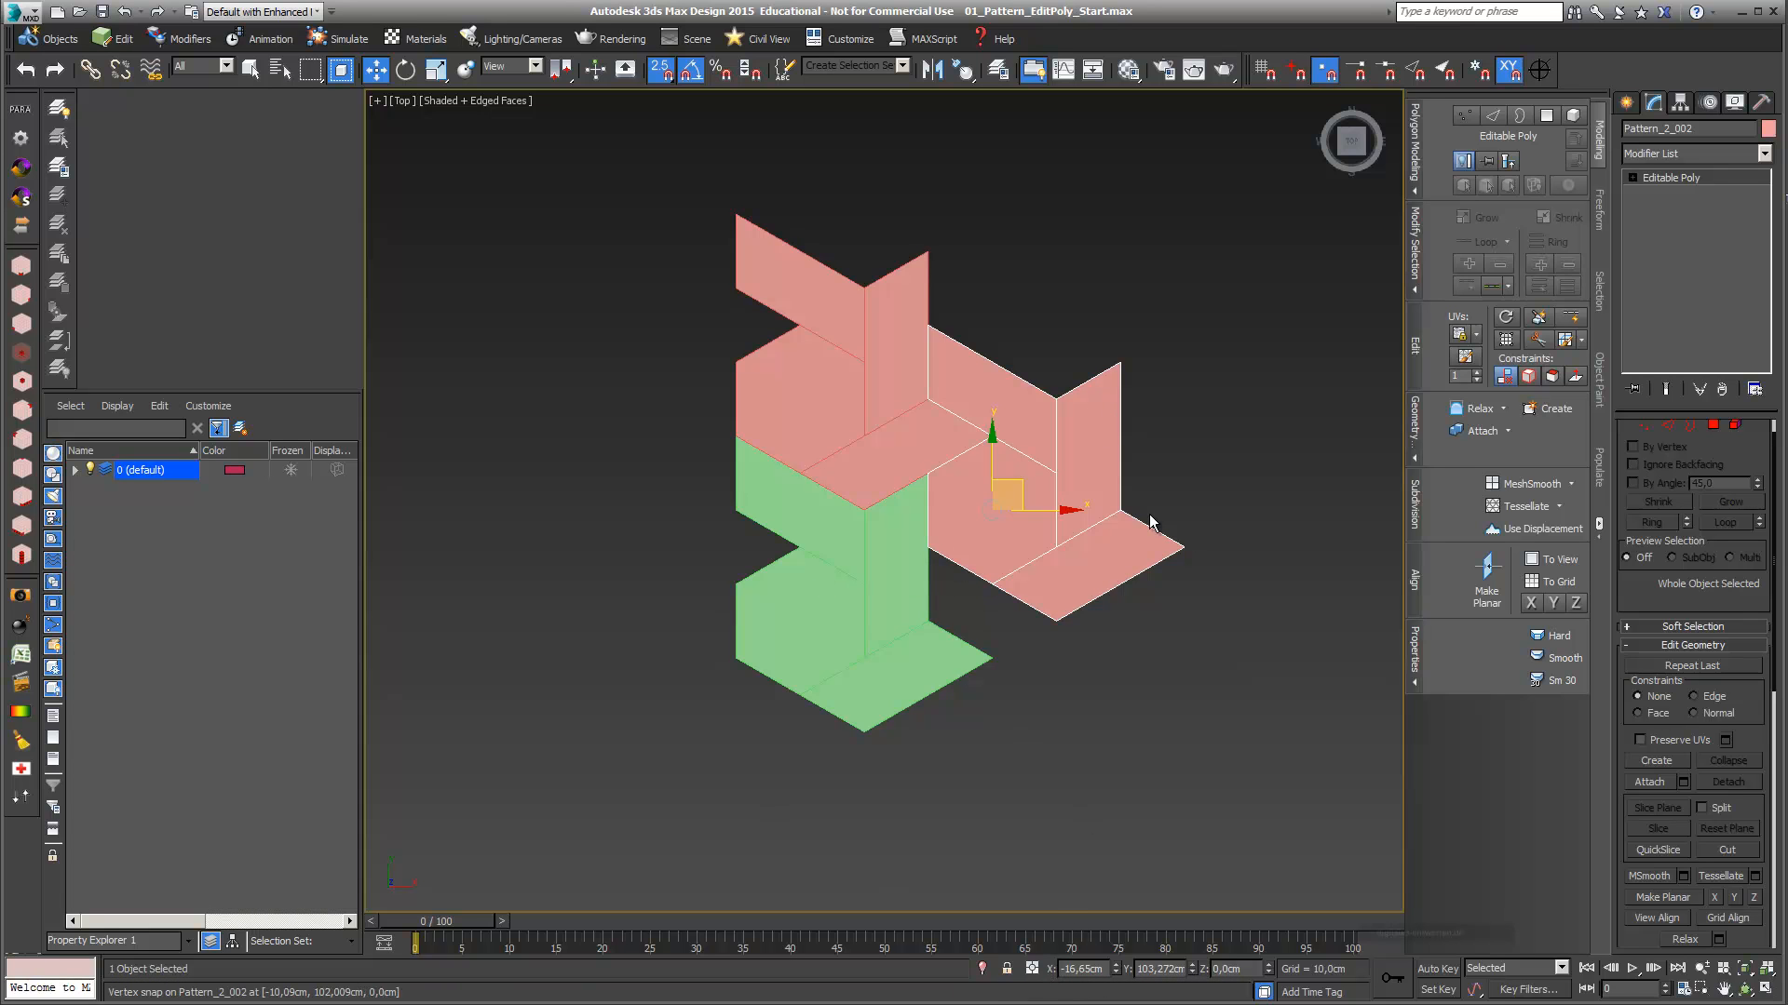
# Give the new right-hand clone a light violet-blue object color and rename it Pattern_3_01
pyautogui.click(1768, 128)
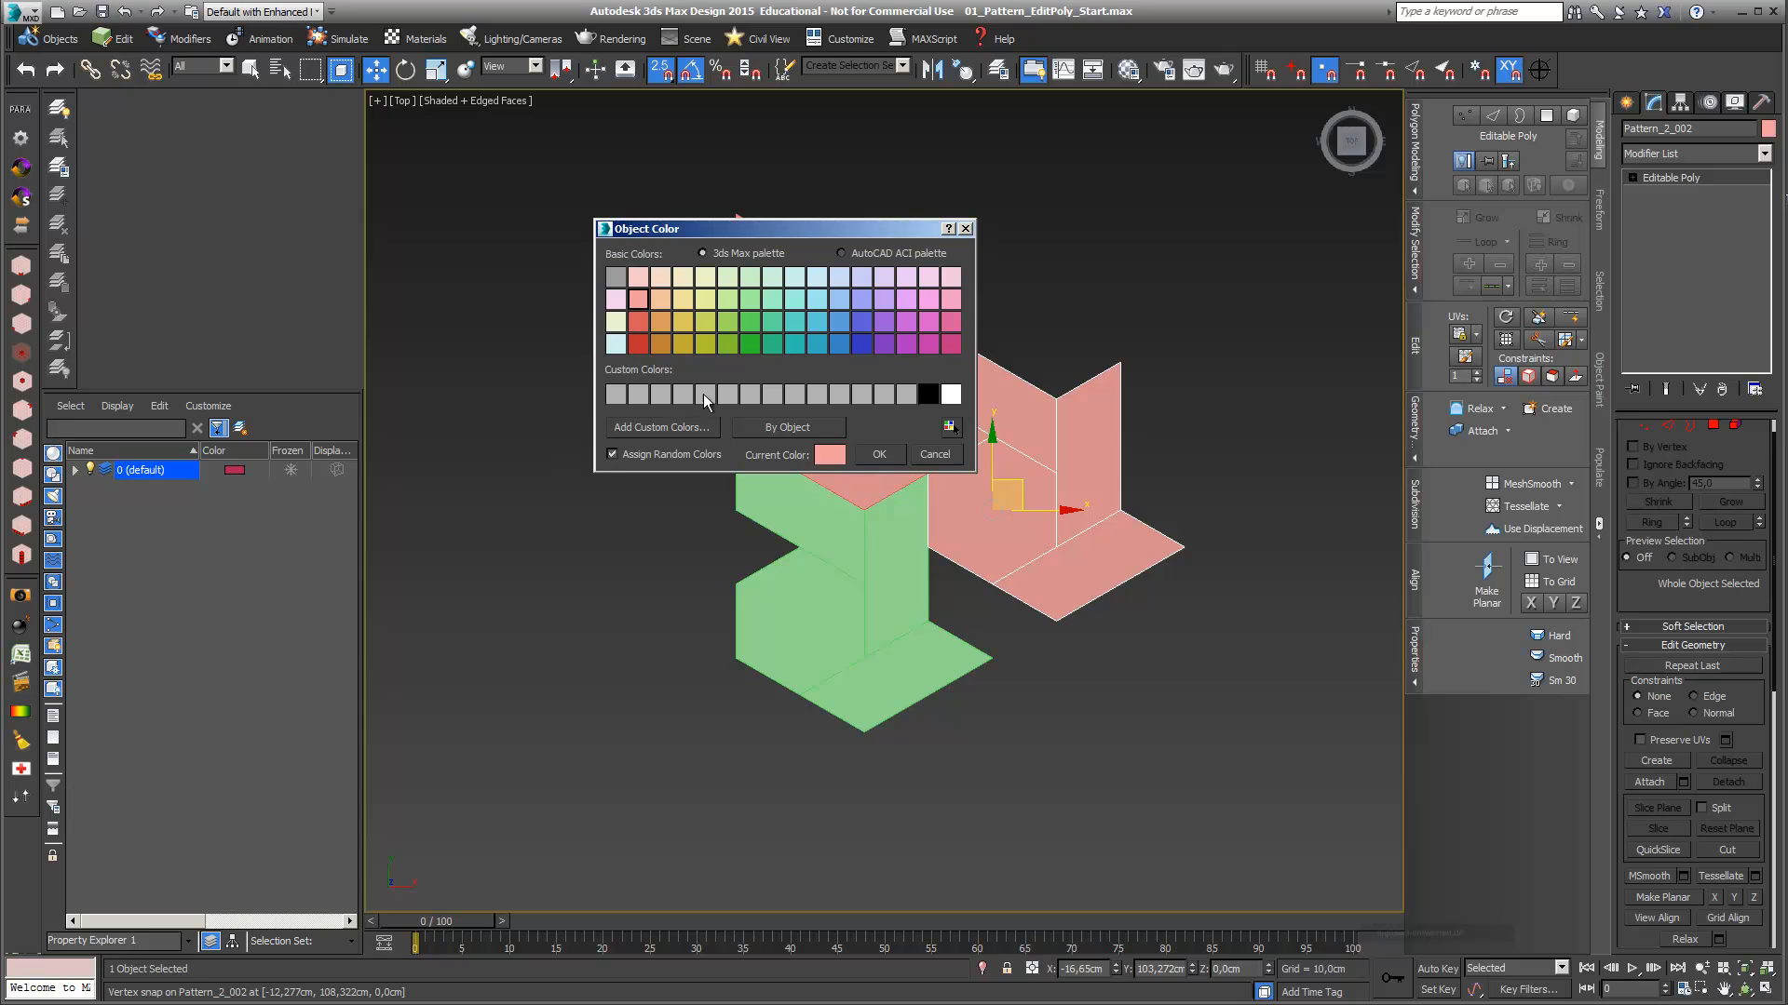
pyautogui.click(860, 299)
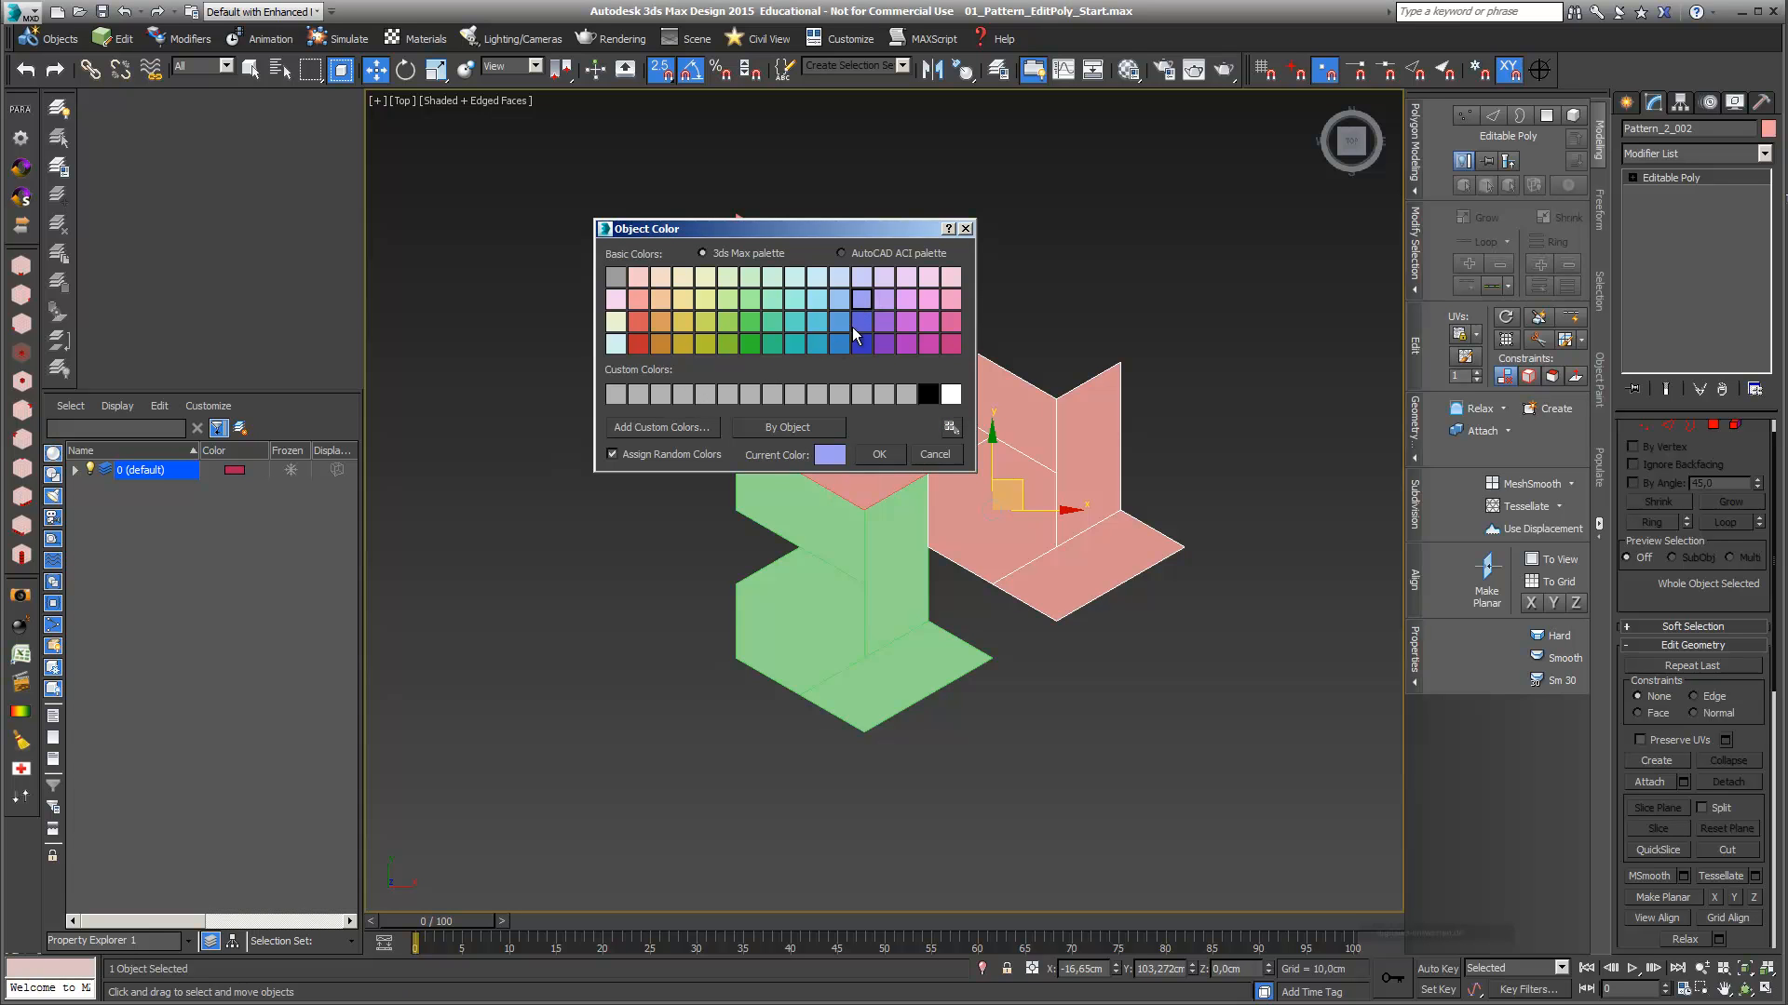
pyautogui.click(879, 454)
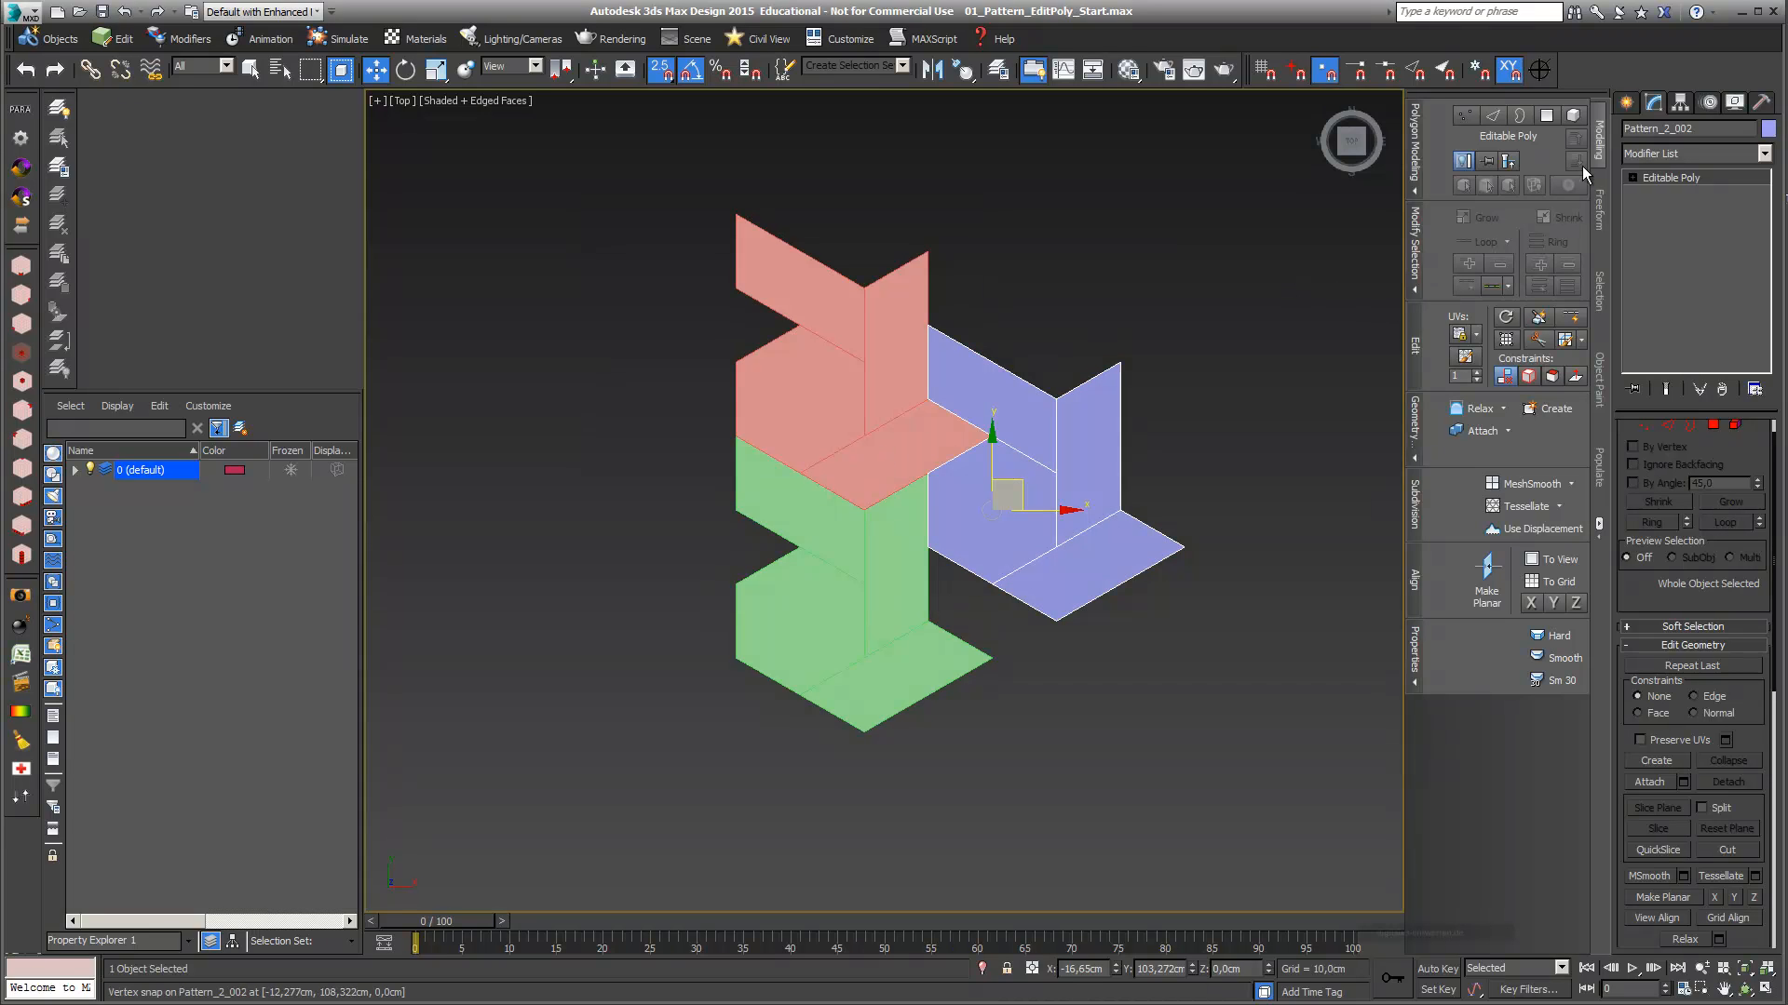
pyautogui.moveTo(1695, 127); pyautogui.dragTo(1663, 135)
pyautogui.write('3')
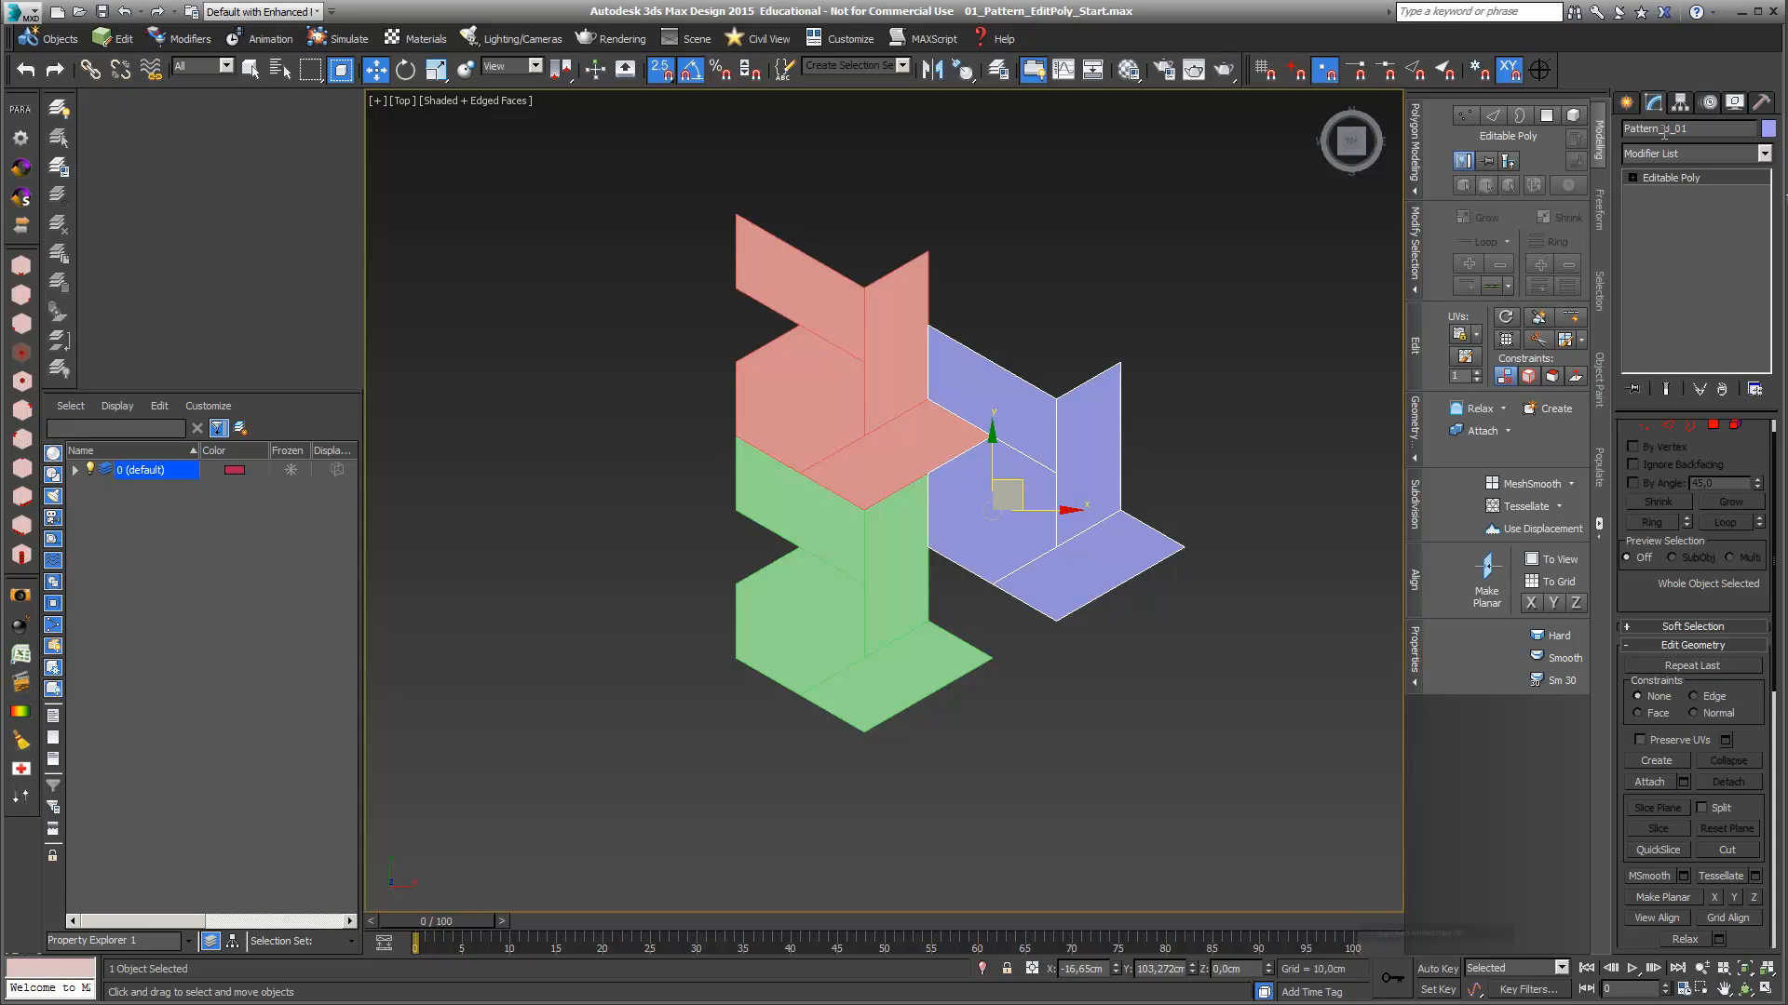
# Select all three pieces and clone them diagonally up to the right with vertex snapping as 5 copies
pyautogui.scroll(-3, 1168, 310)
pyautogui.moveTo(1168, 310); pyautogui.dragTo(957, 414, button='middle')
pyautogui.moveTo(1029, 743); pyautogui.dragTo(666, 299)
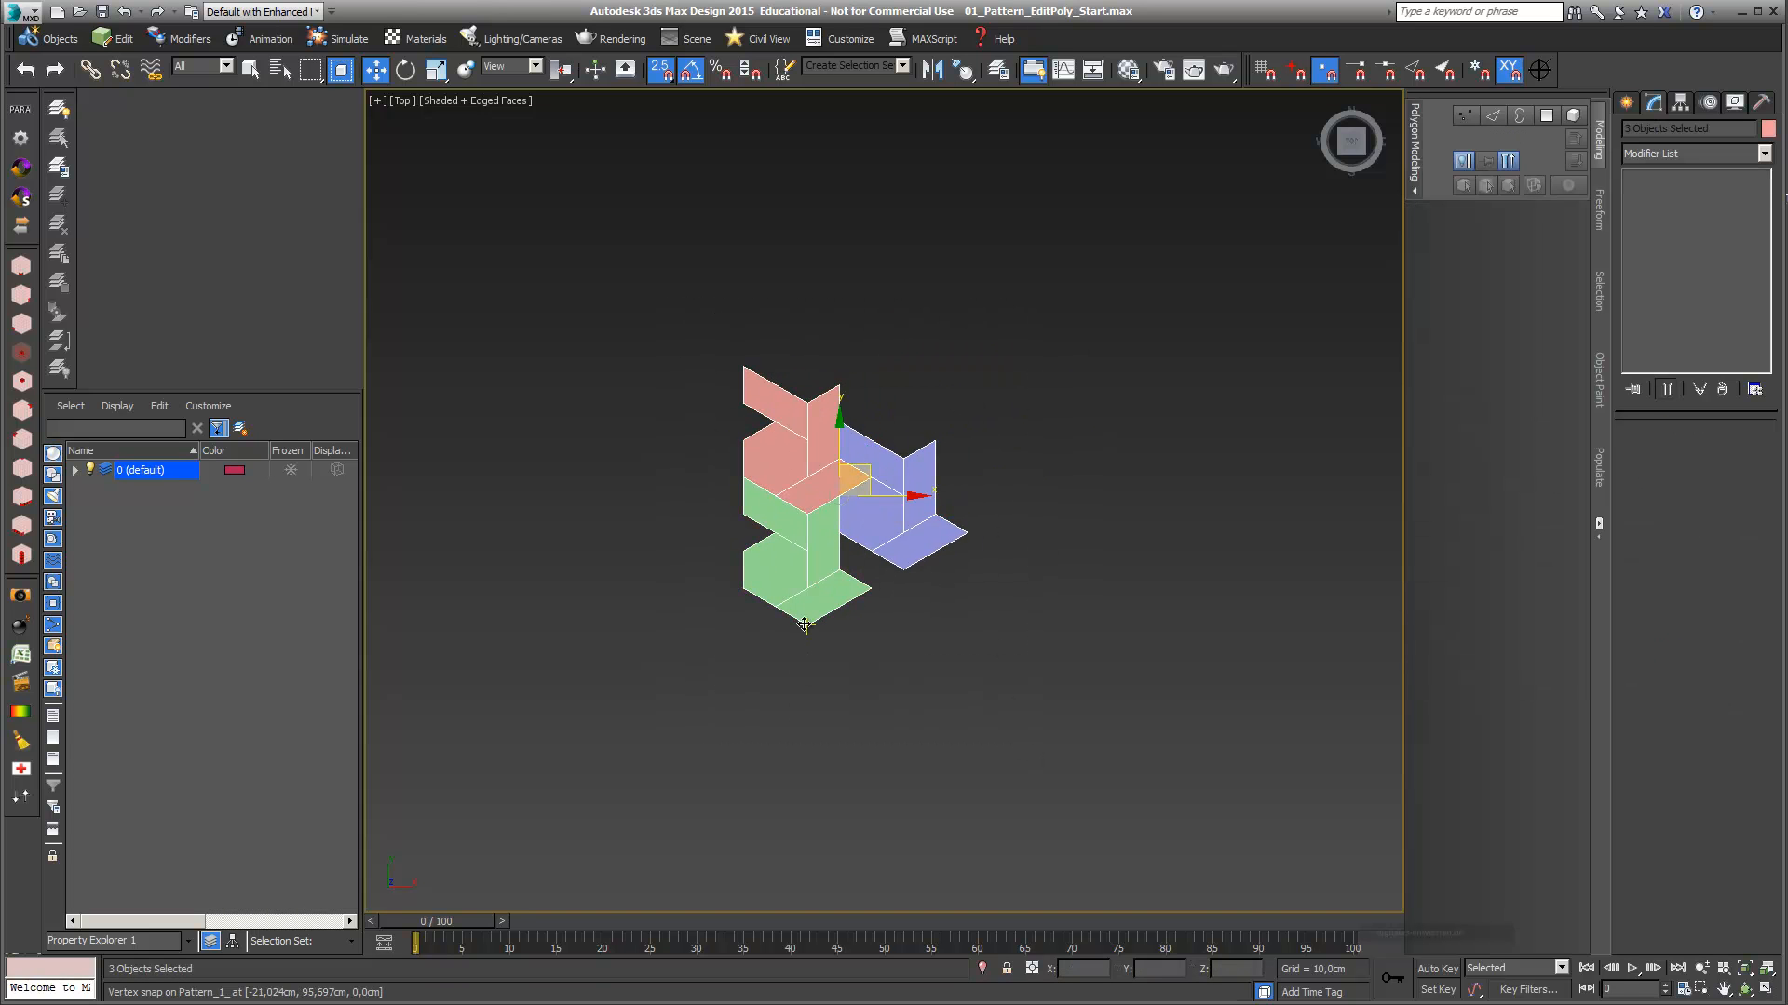
pyautogui.moveTo(798, 619)
pyautogui.keyDown('shift'); pyautogui.mouseDown()
pyautogui.moveTo(881, 433)
pyautogui.moveTo(899, 456)
pyautogui.mouseUp(); pyautogui.keyUp('shift')
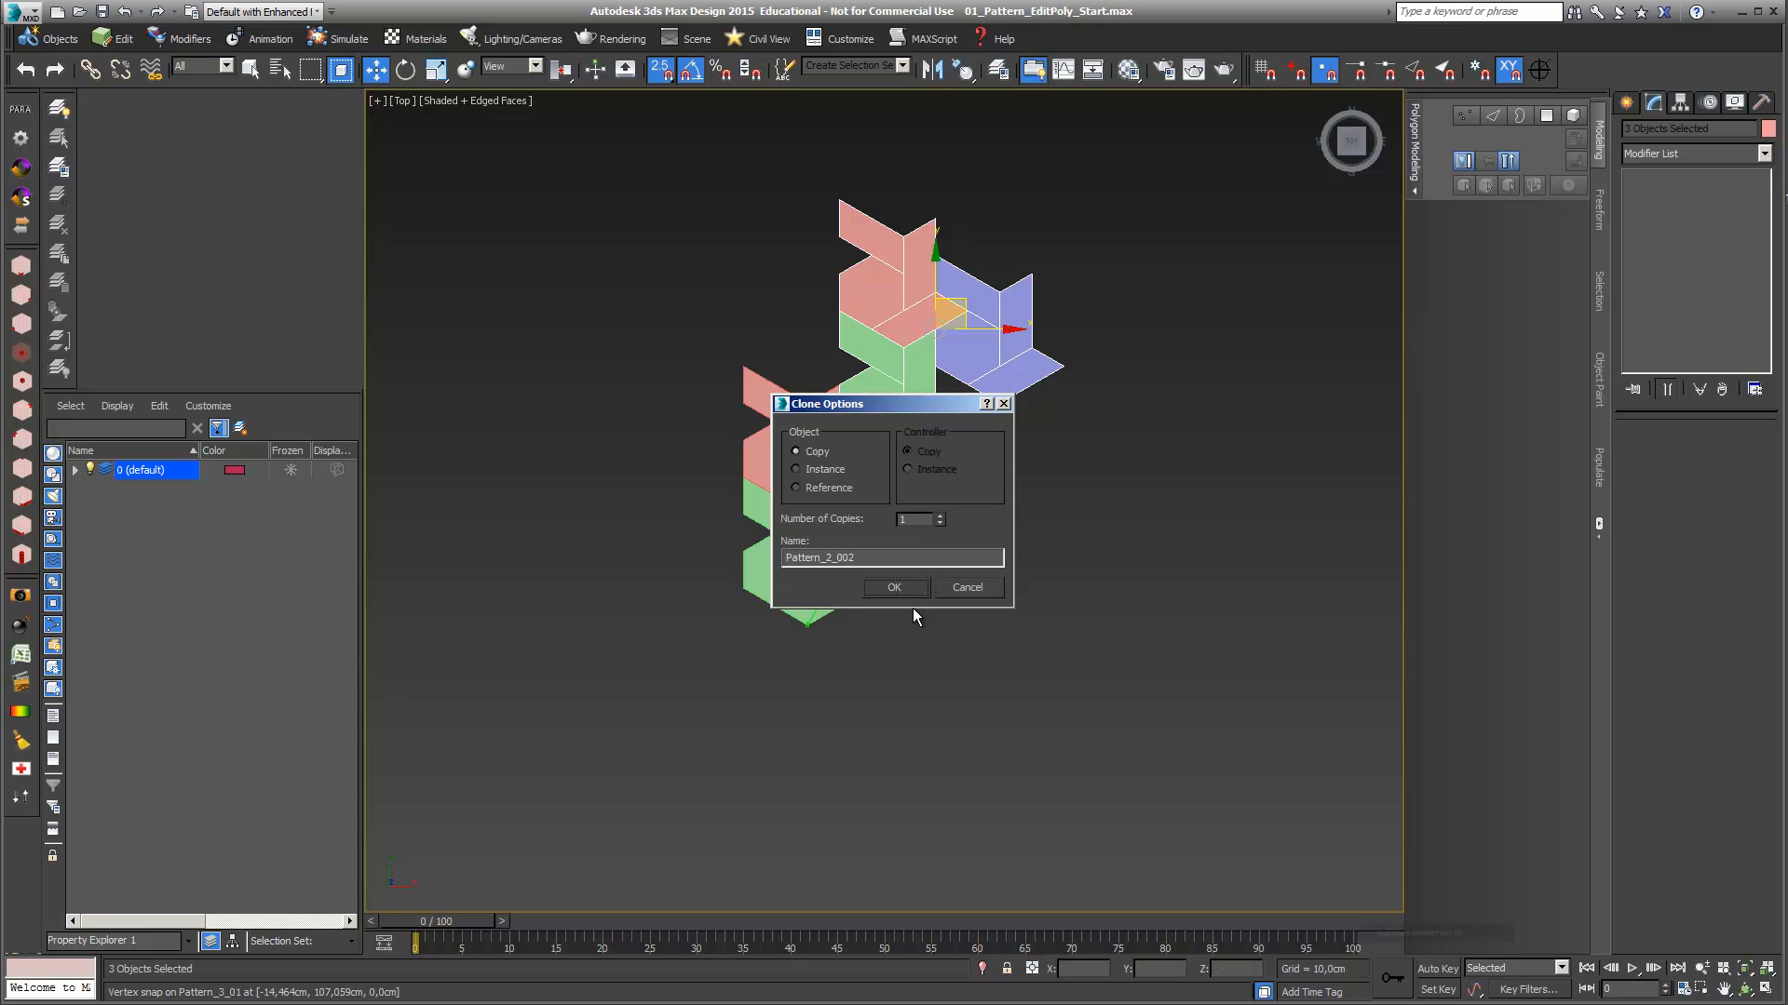
pyautogui.write('5')
pyautogui.click(890, 588)
pyautogui.scroll(-3, 918, 671)
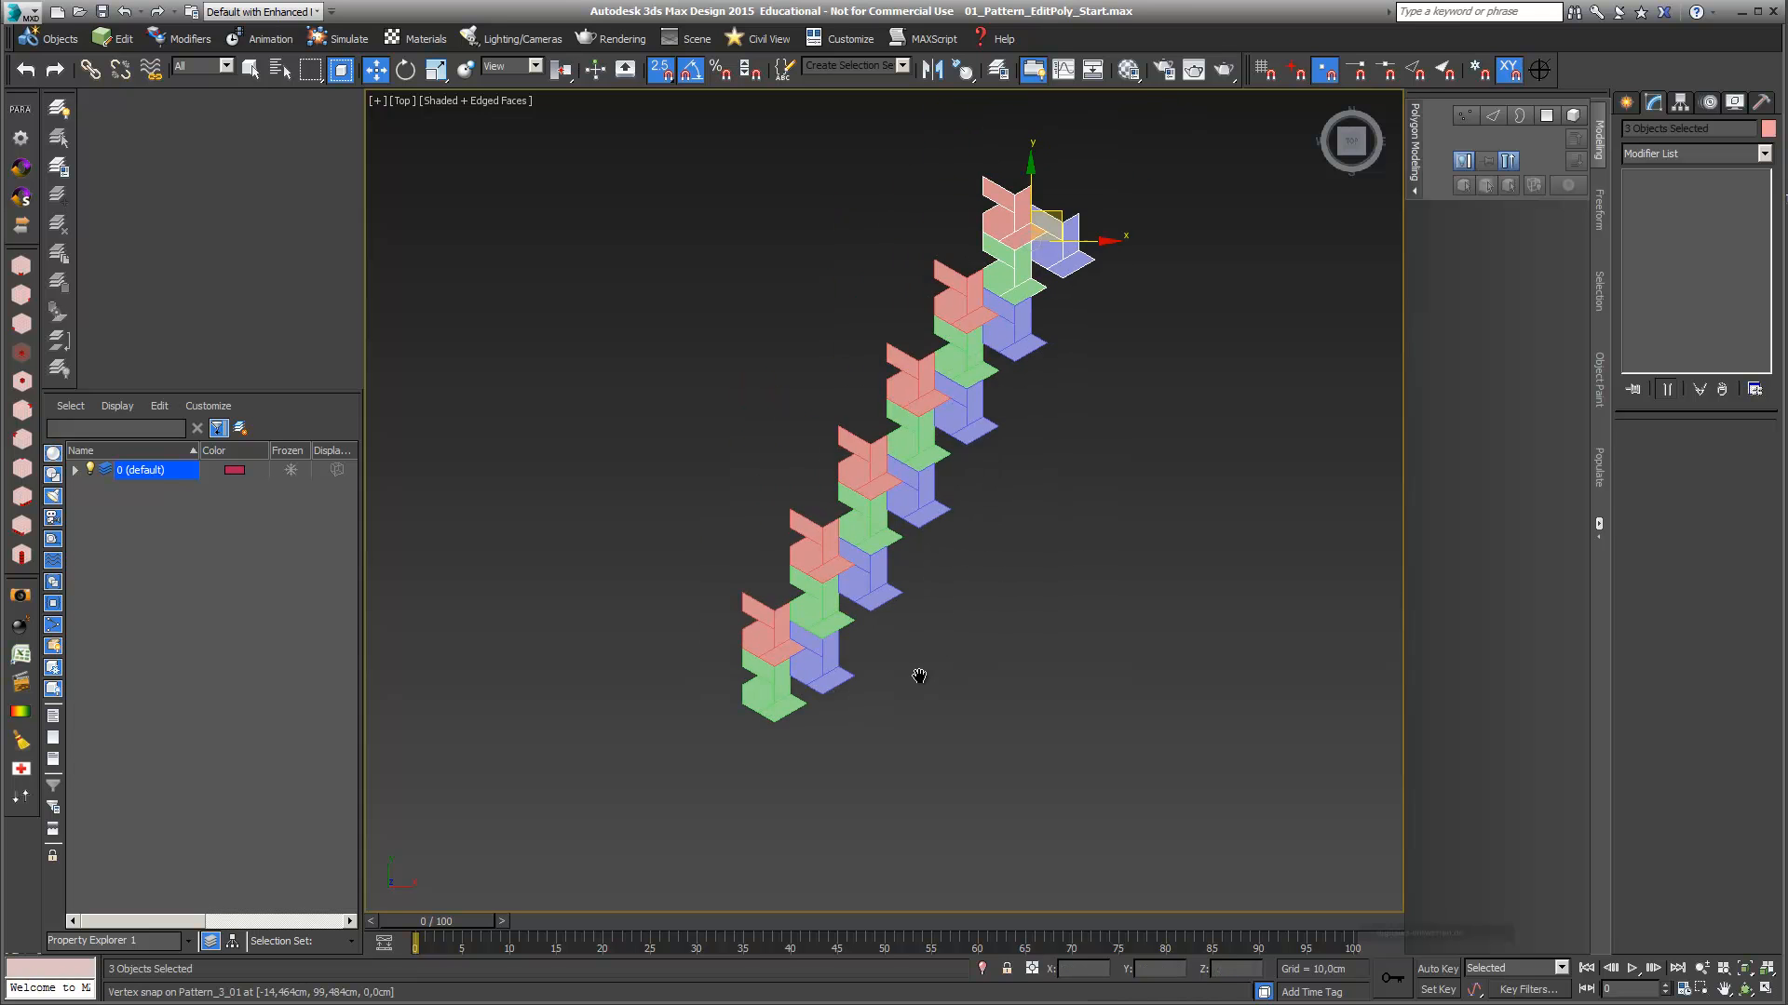
# Select the whole diagonal row of pieces and clone it horizontally to the right, vertex-snapped, as 5 copies
pyautogui.moveTo(1315, 844); pyautogui.dragTo(660, 140)
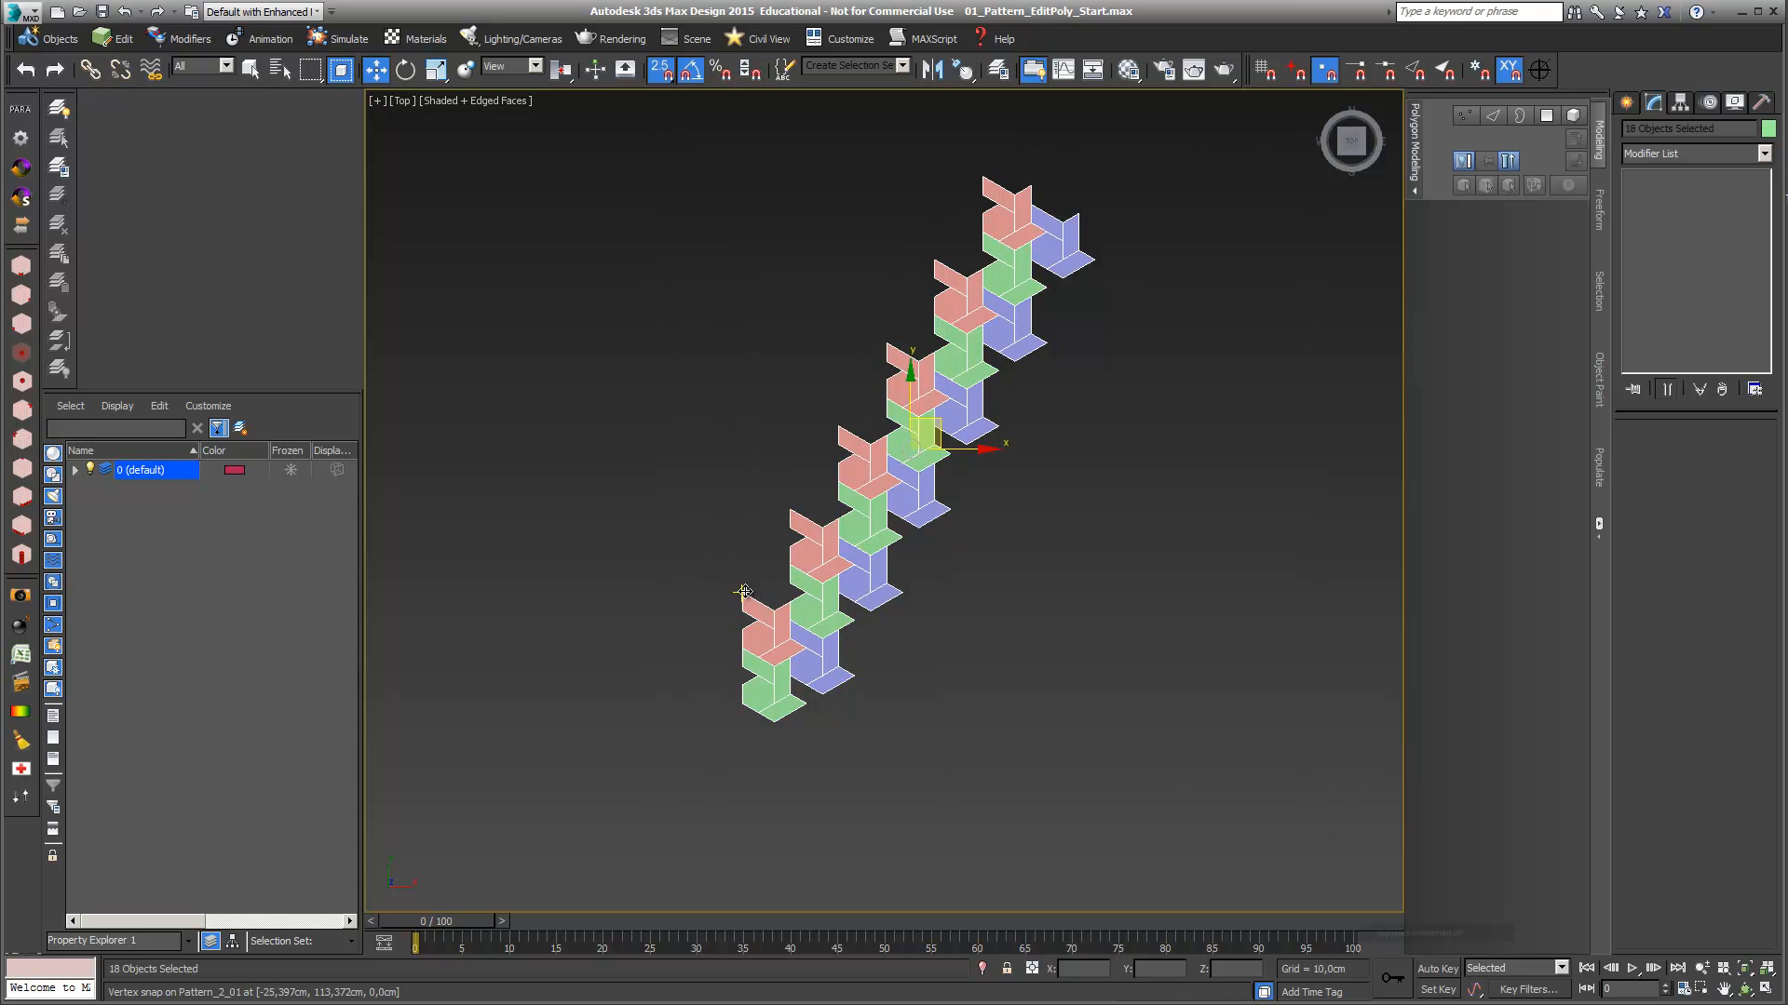
pyautogui.keyDown('shift'); pyautogui.moveTo(743, 593); pyautogui.dragTo(839, 593); pyautogui.keyUp('shift')
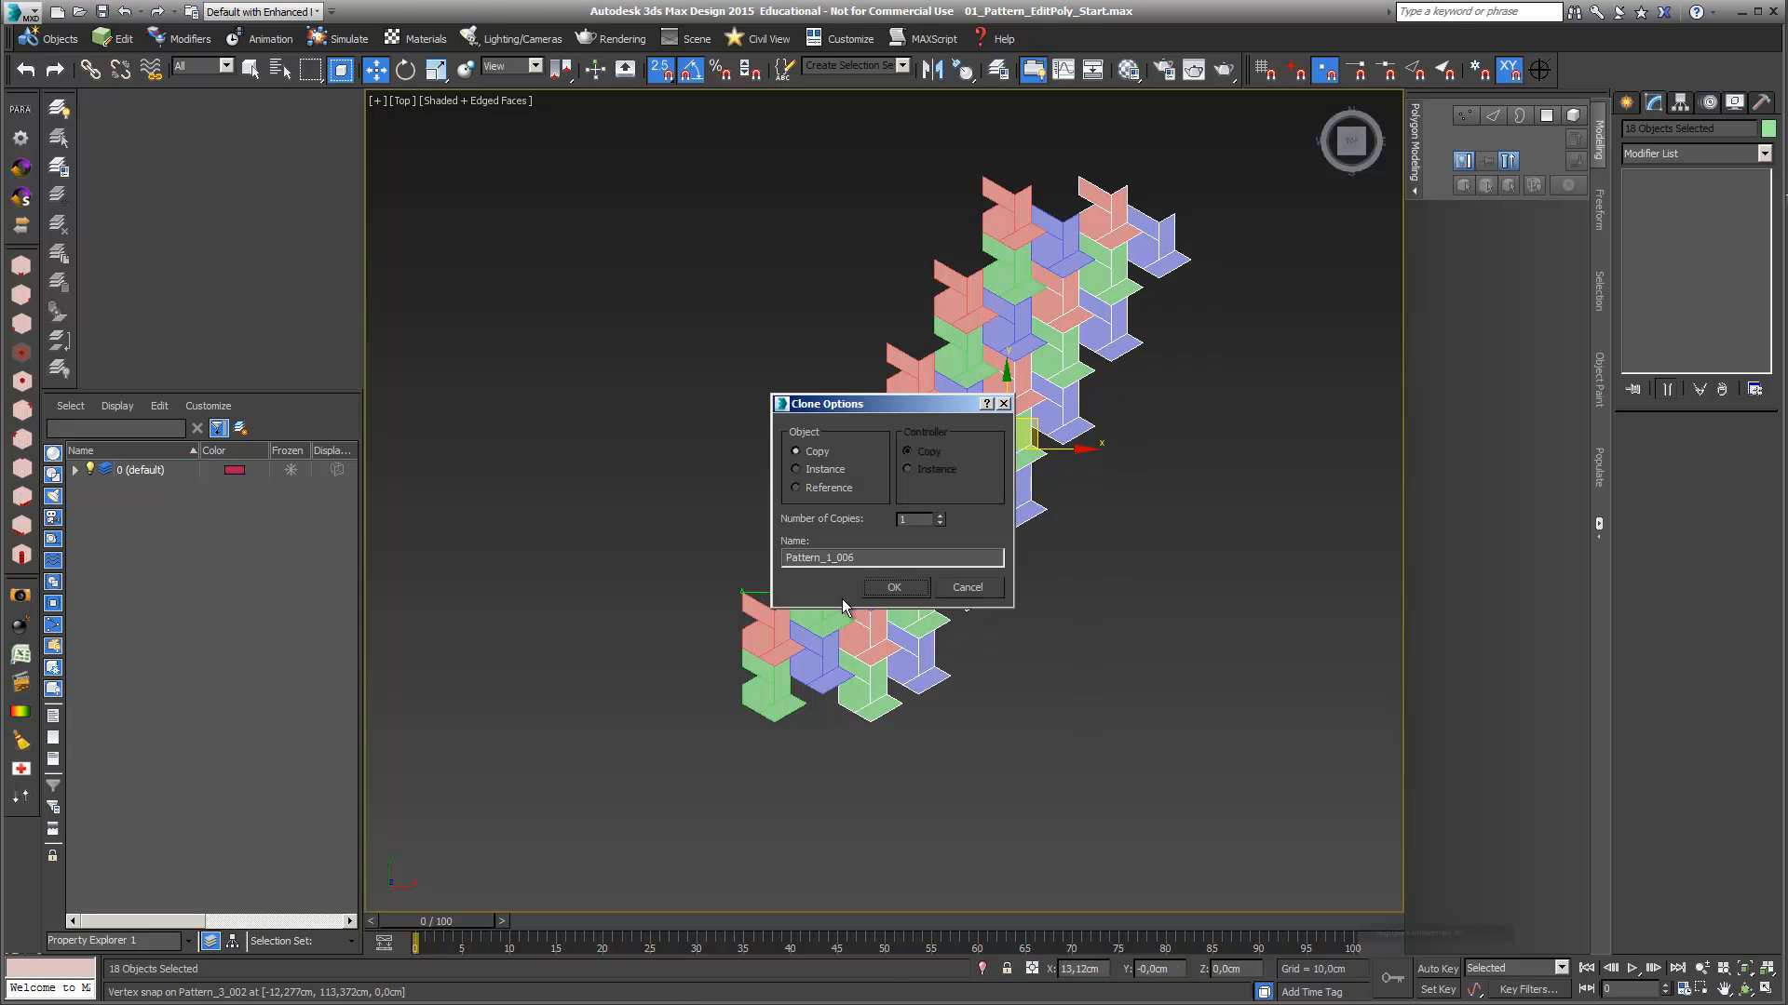
pyautogui.doubleClick(912, 521)
pyautogui.write('5')
pyautogui.click(894, 587)
pyautogui.scroll(-1, 1099, 529)
pyautogui.moveTo(1089, 533); pyautogui.dragTo(1028, 511, button='middle')
pyautogui.scroll(1, 853, 590)
pyautogui.scroll(1, 852, 545)
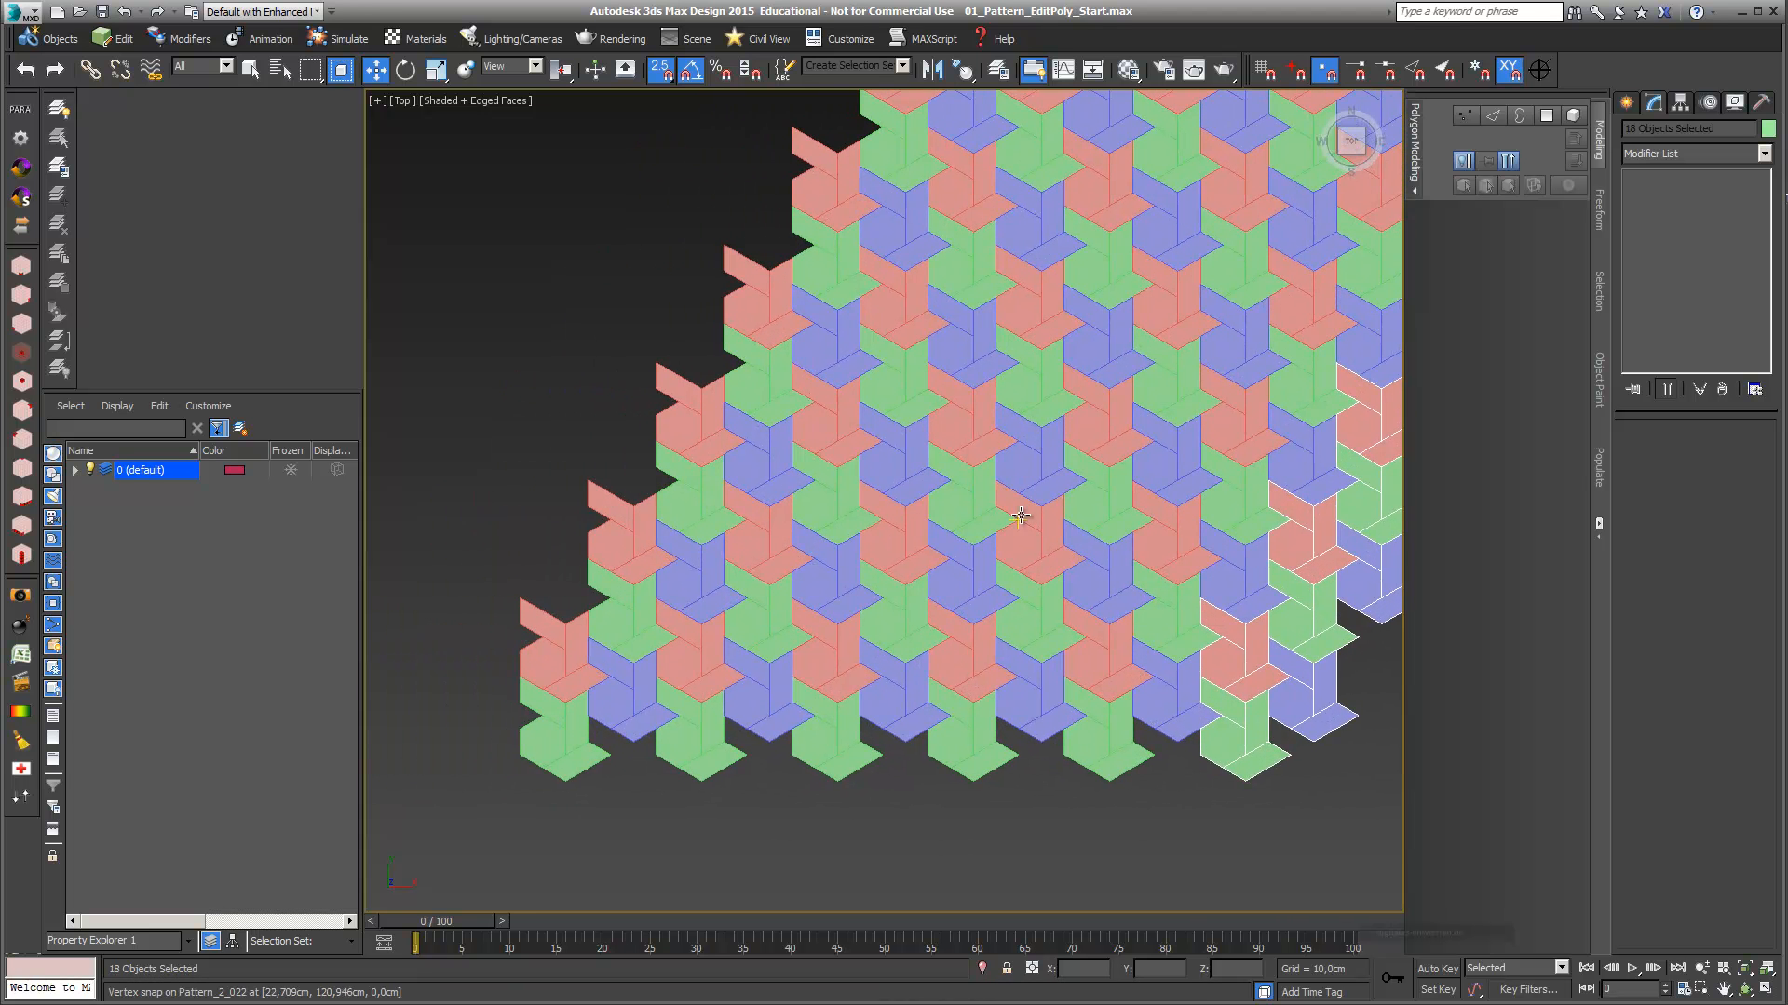
# Rename the original green piece Pattern_1_01 and select the blue piece beside it to check its name
pyautogui.click(578, 674)
pyautogui.click(562, 734)
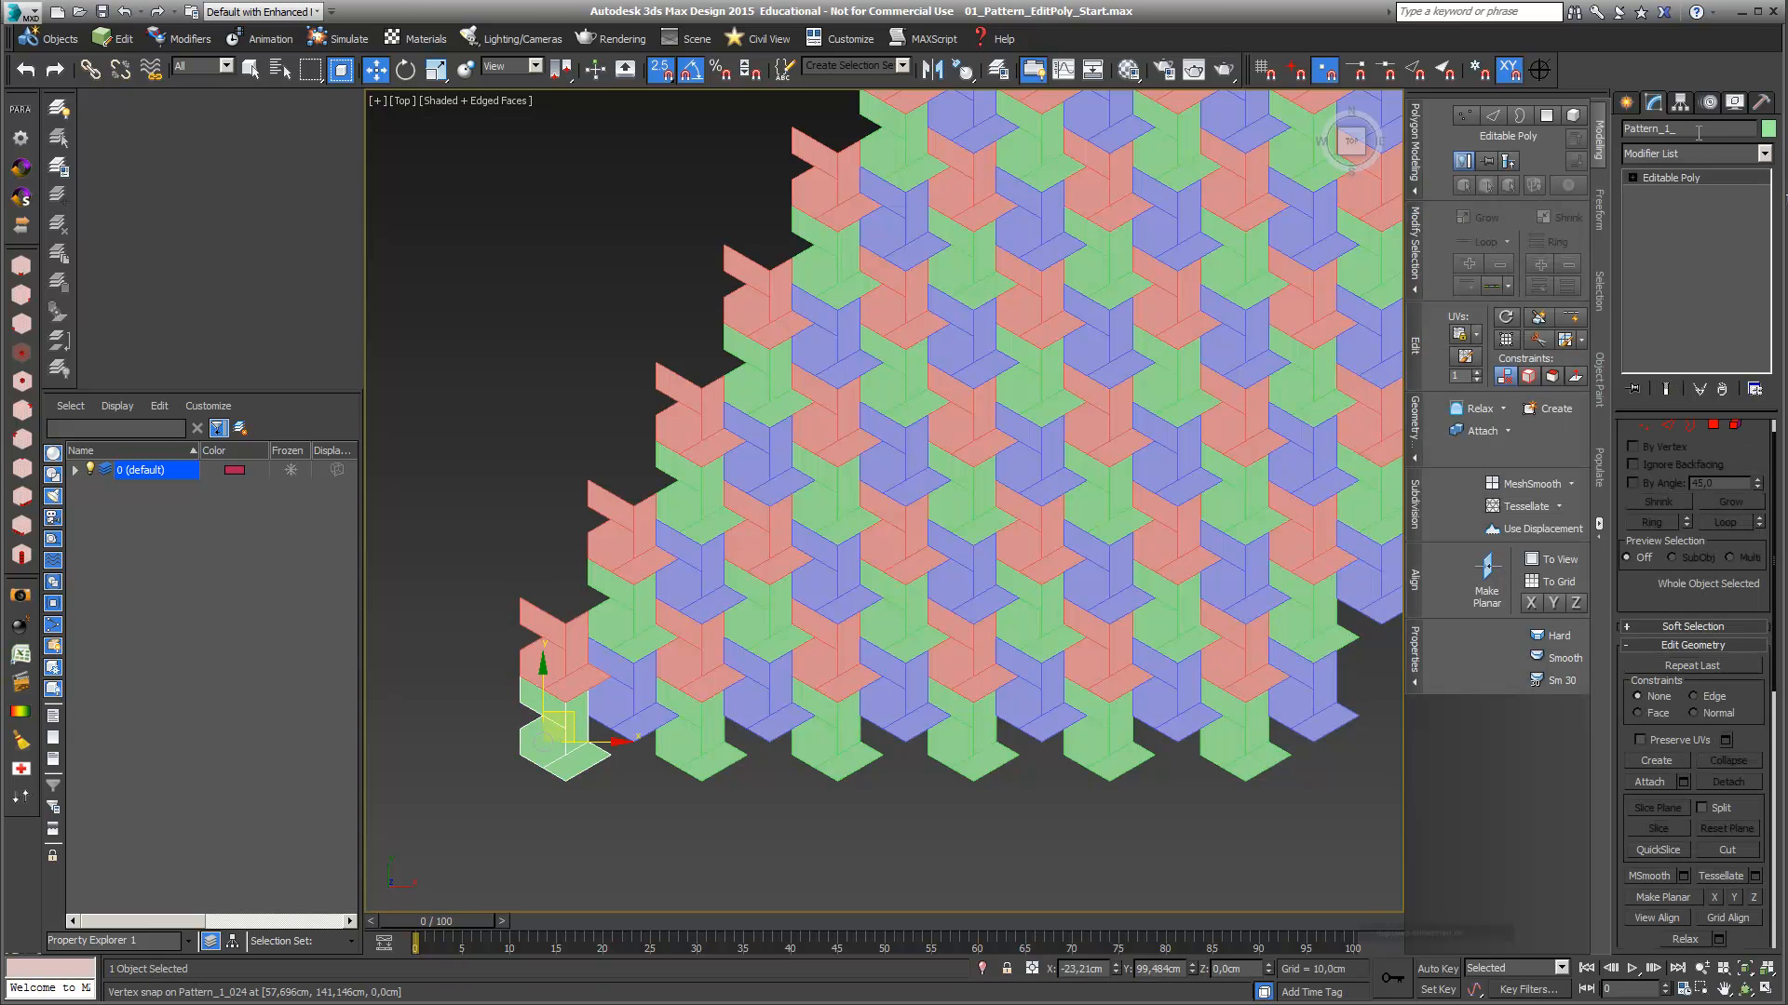
pyautogui.click(617, 690)
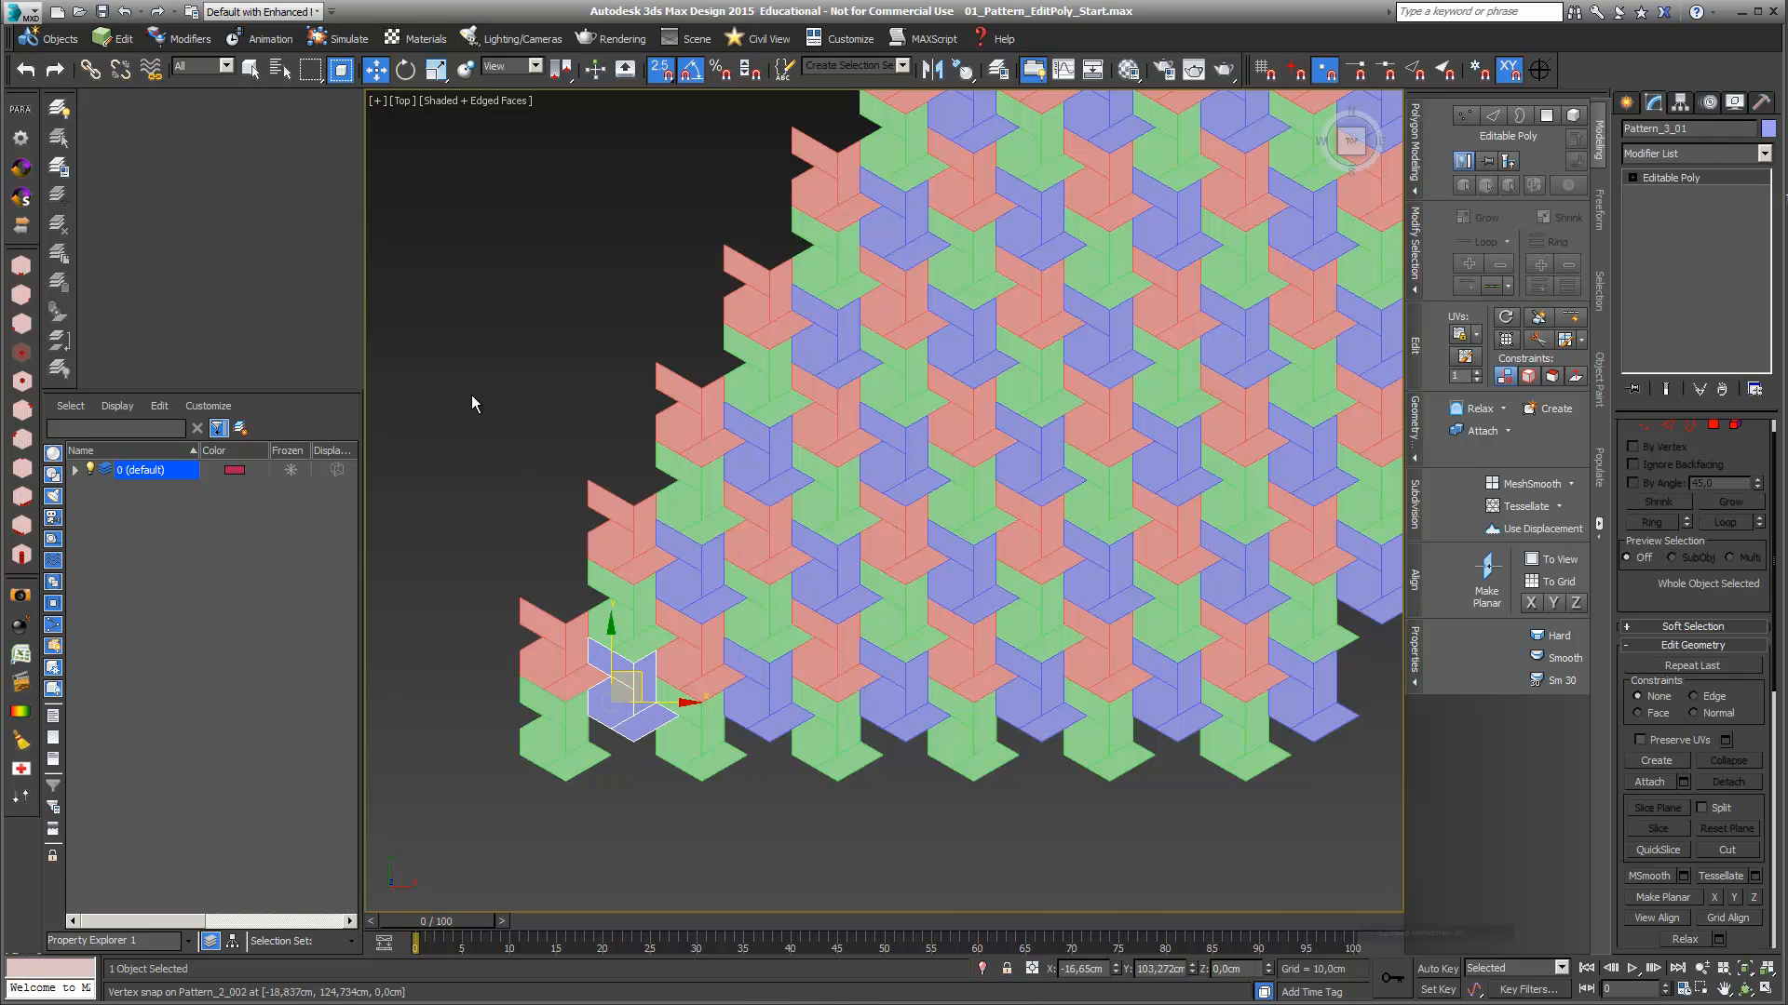
# Undo the horizontal and diagonal cloning back to the three original colored pieces
pyautogui.click(141, 13)
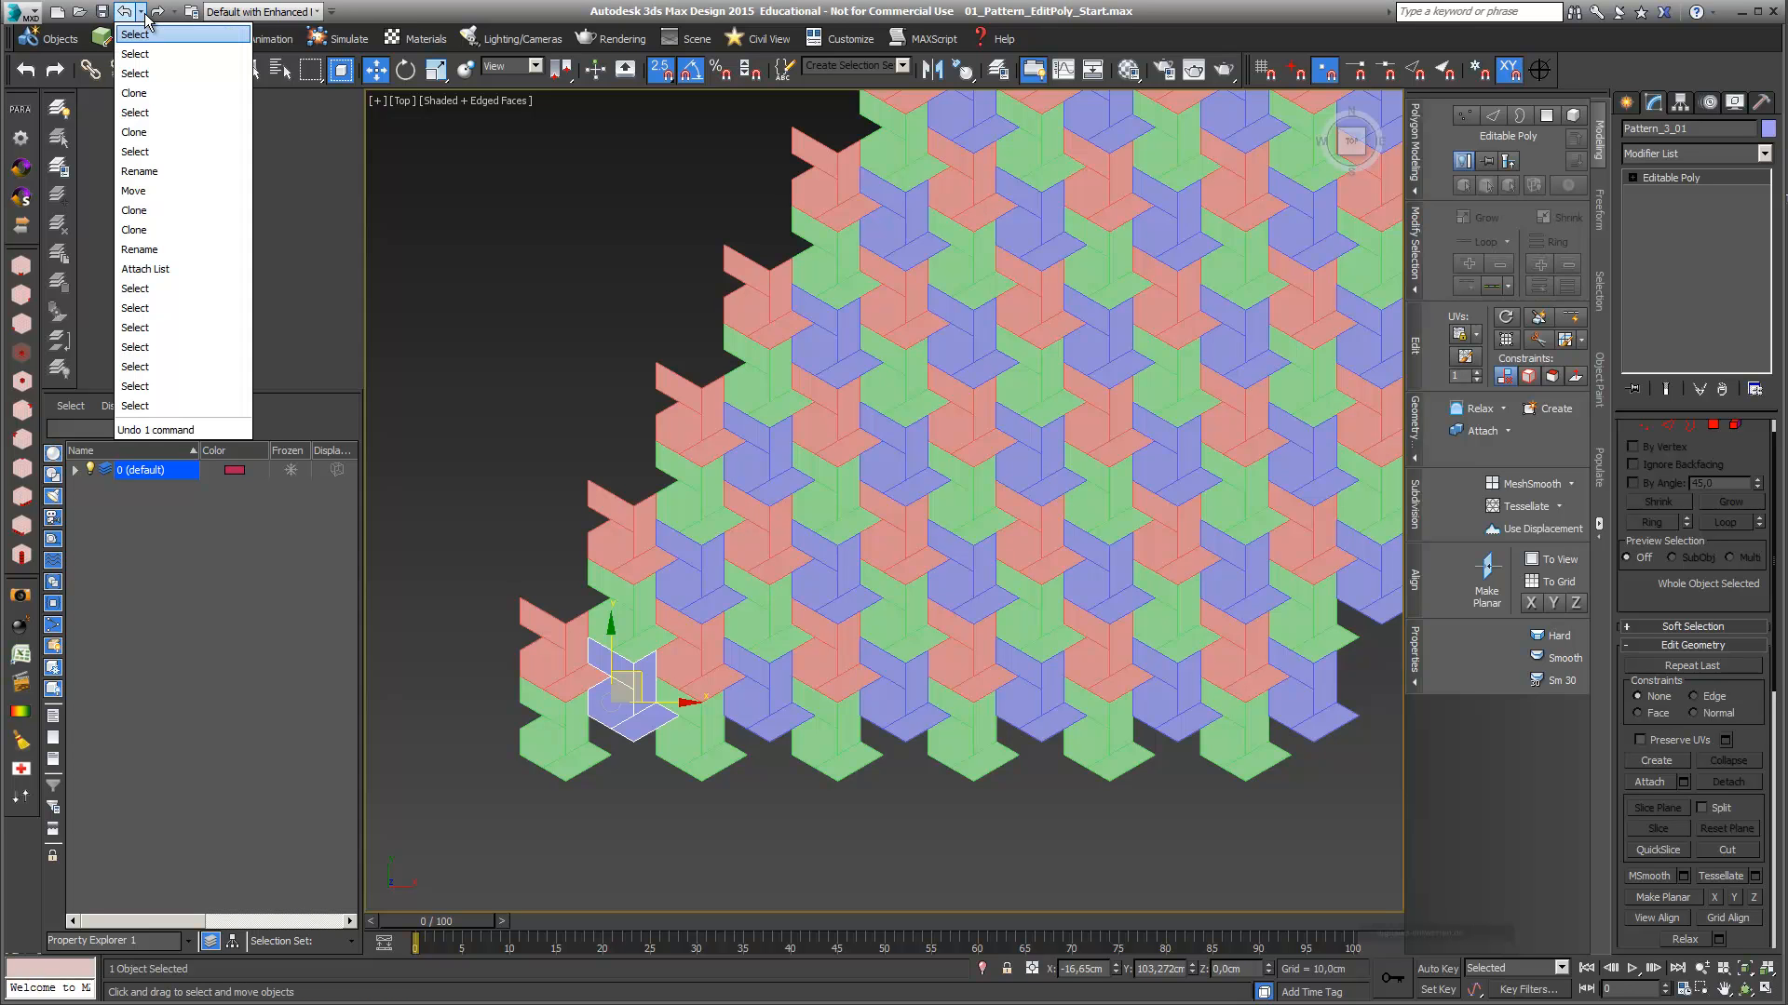
pyautogui.click(156, 90)
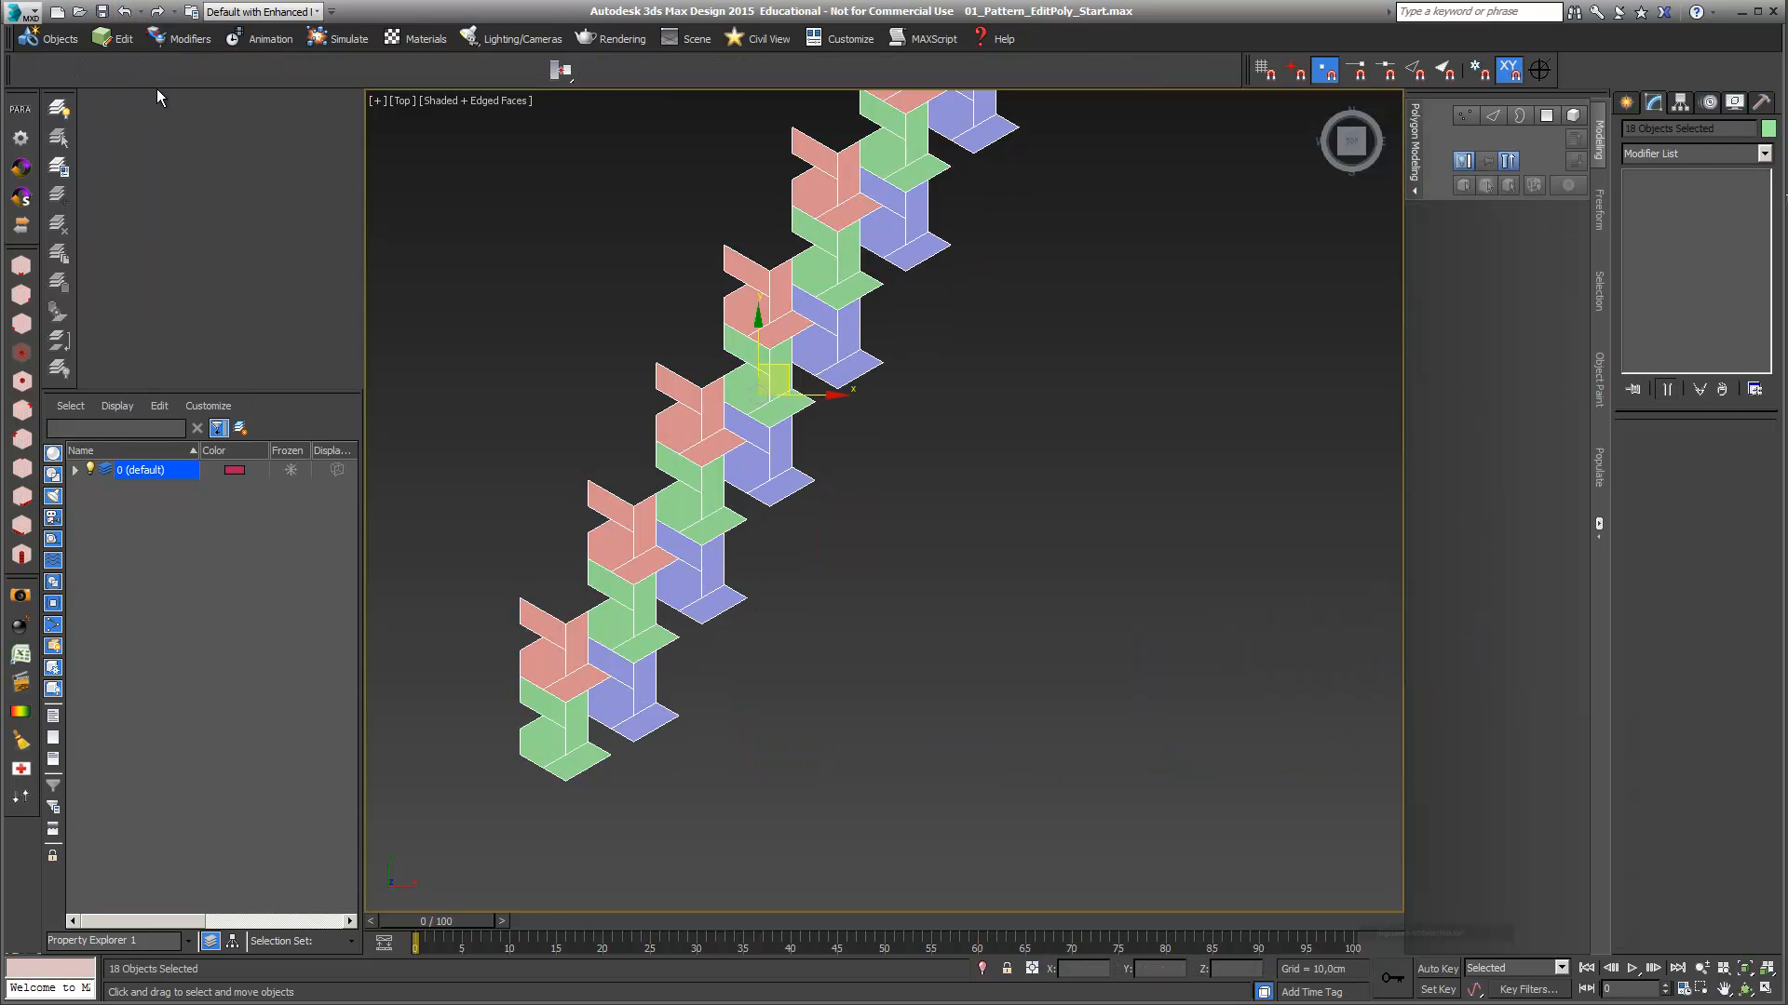
pyautogui.click(140, 12)
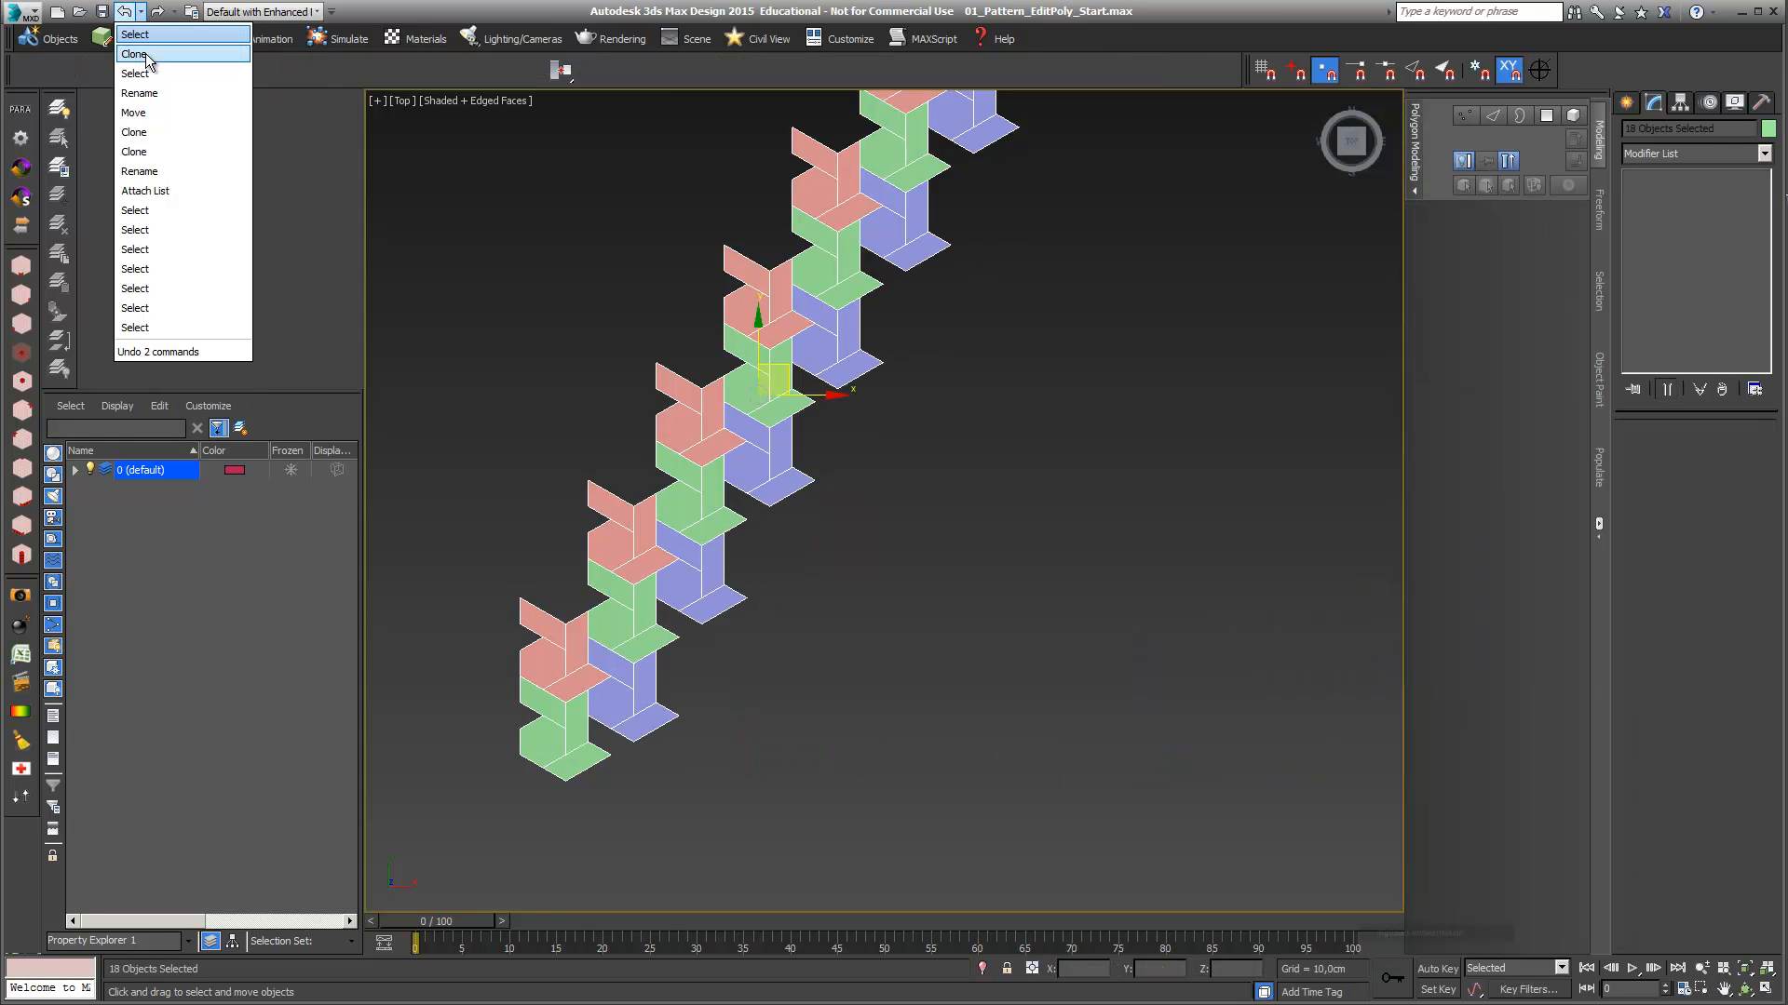
pyautogui.click(169, 108)
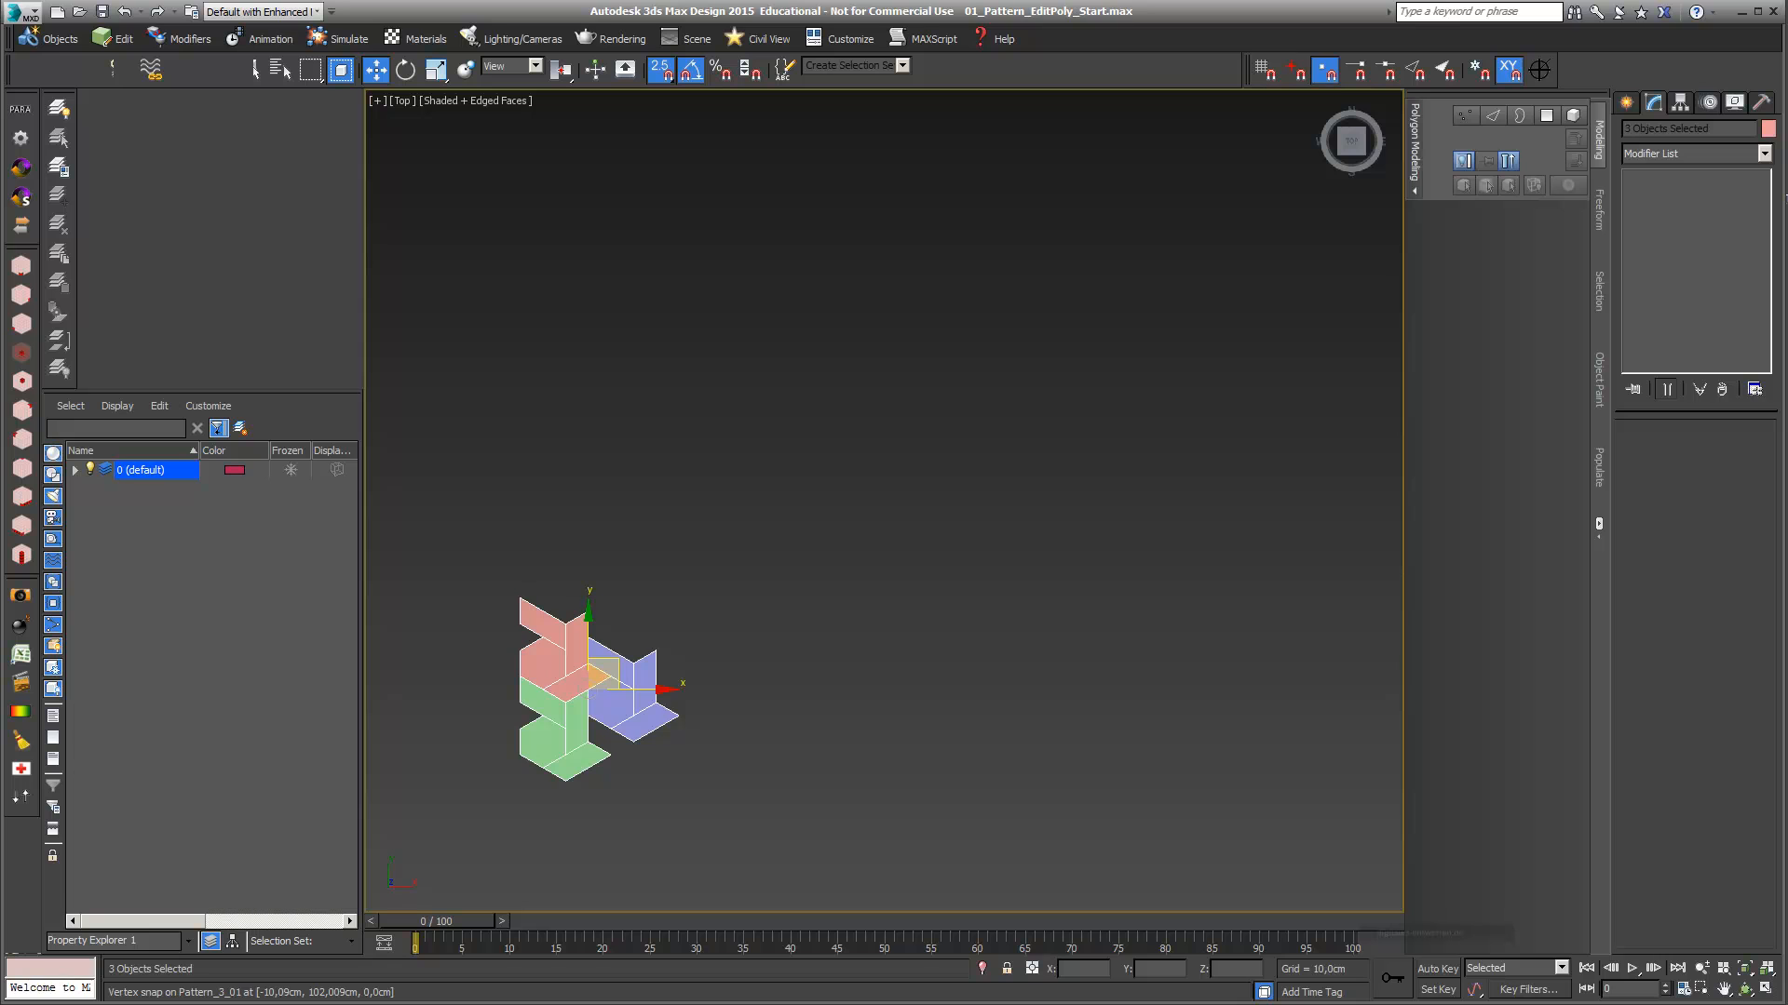
# Select the green piece Pattern_1_01 and isolate it in the Top view
pyautogui.click(1023, 769)
pyautogui.press('z')
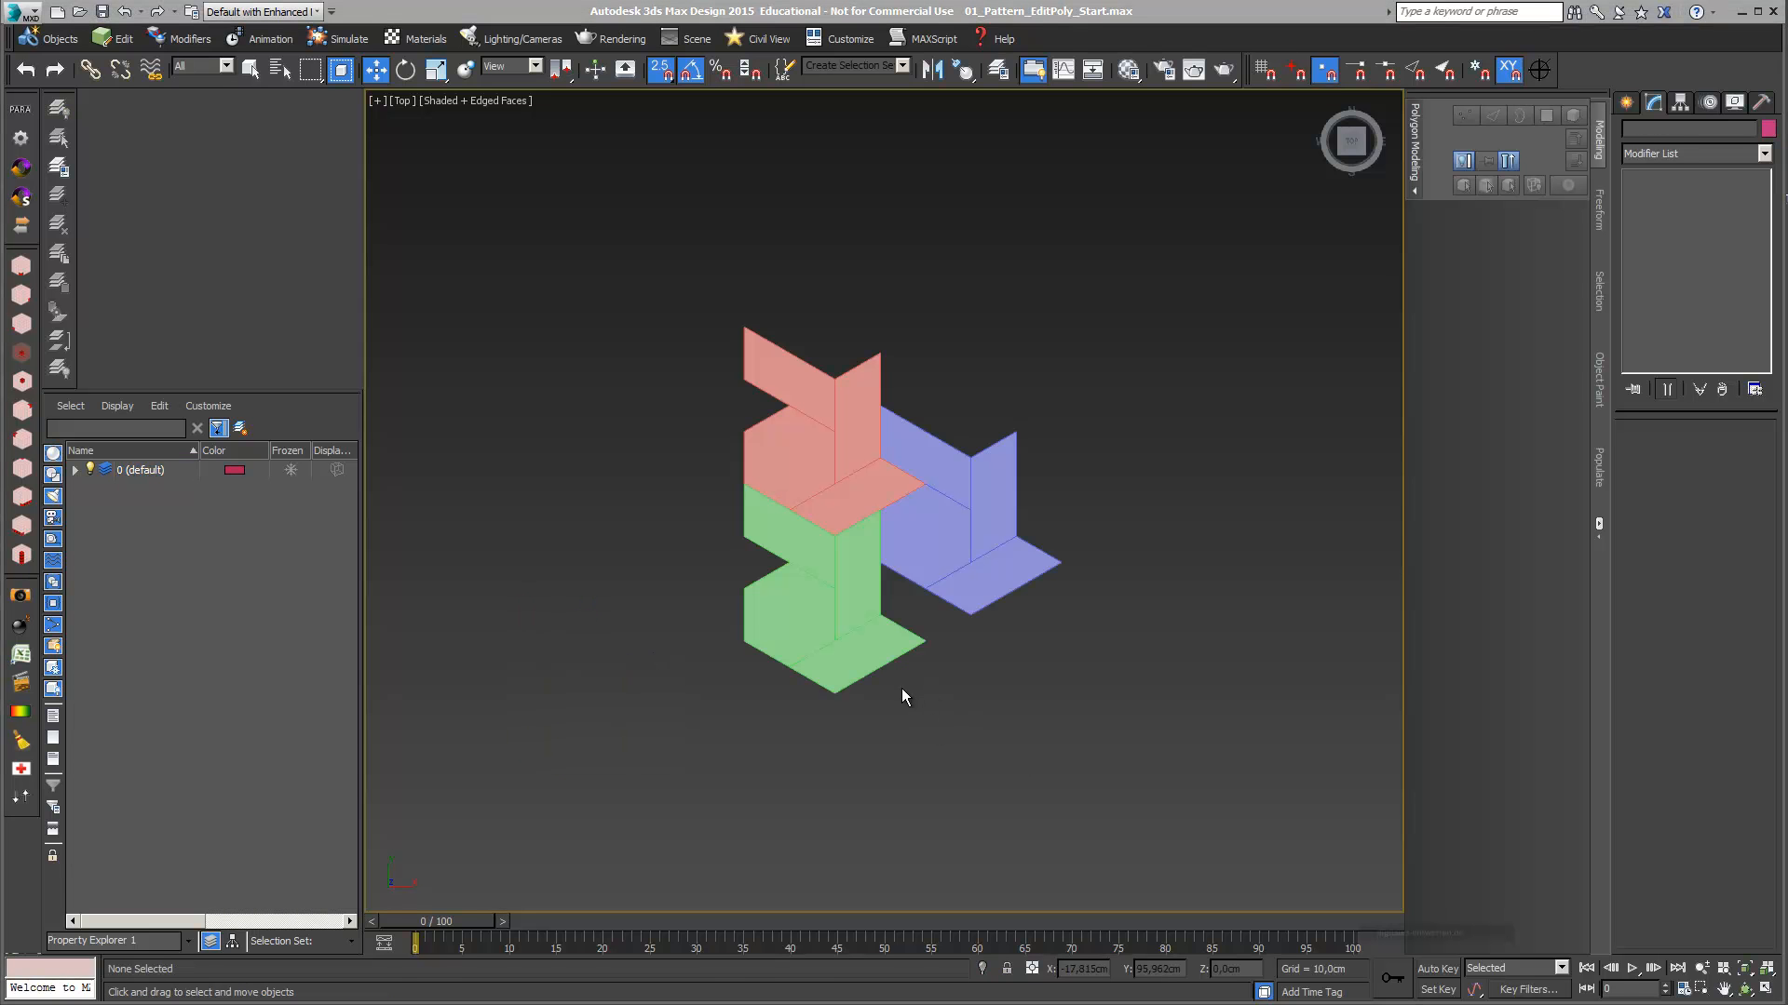
pyautogui.click(877, 649)
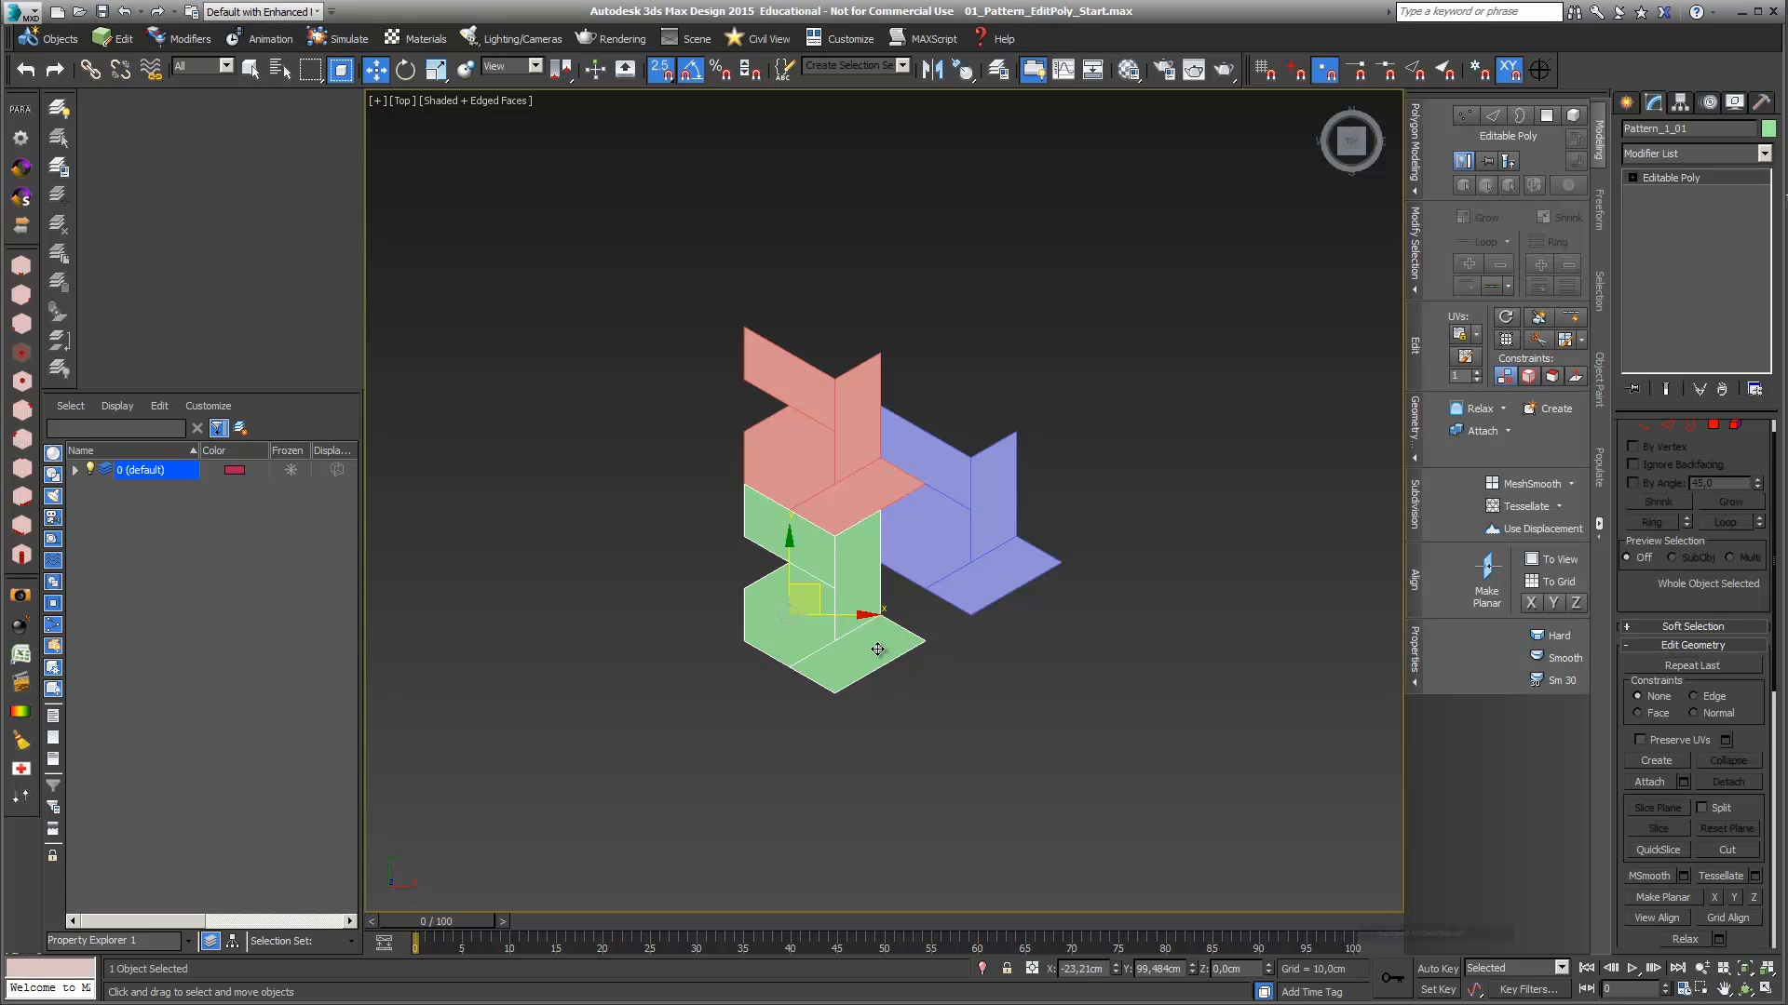
pyautogui.click(982, 974)
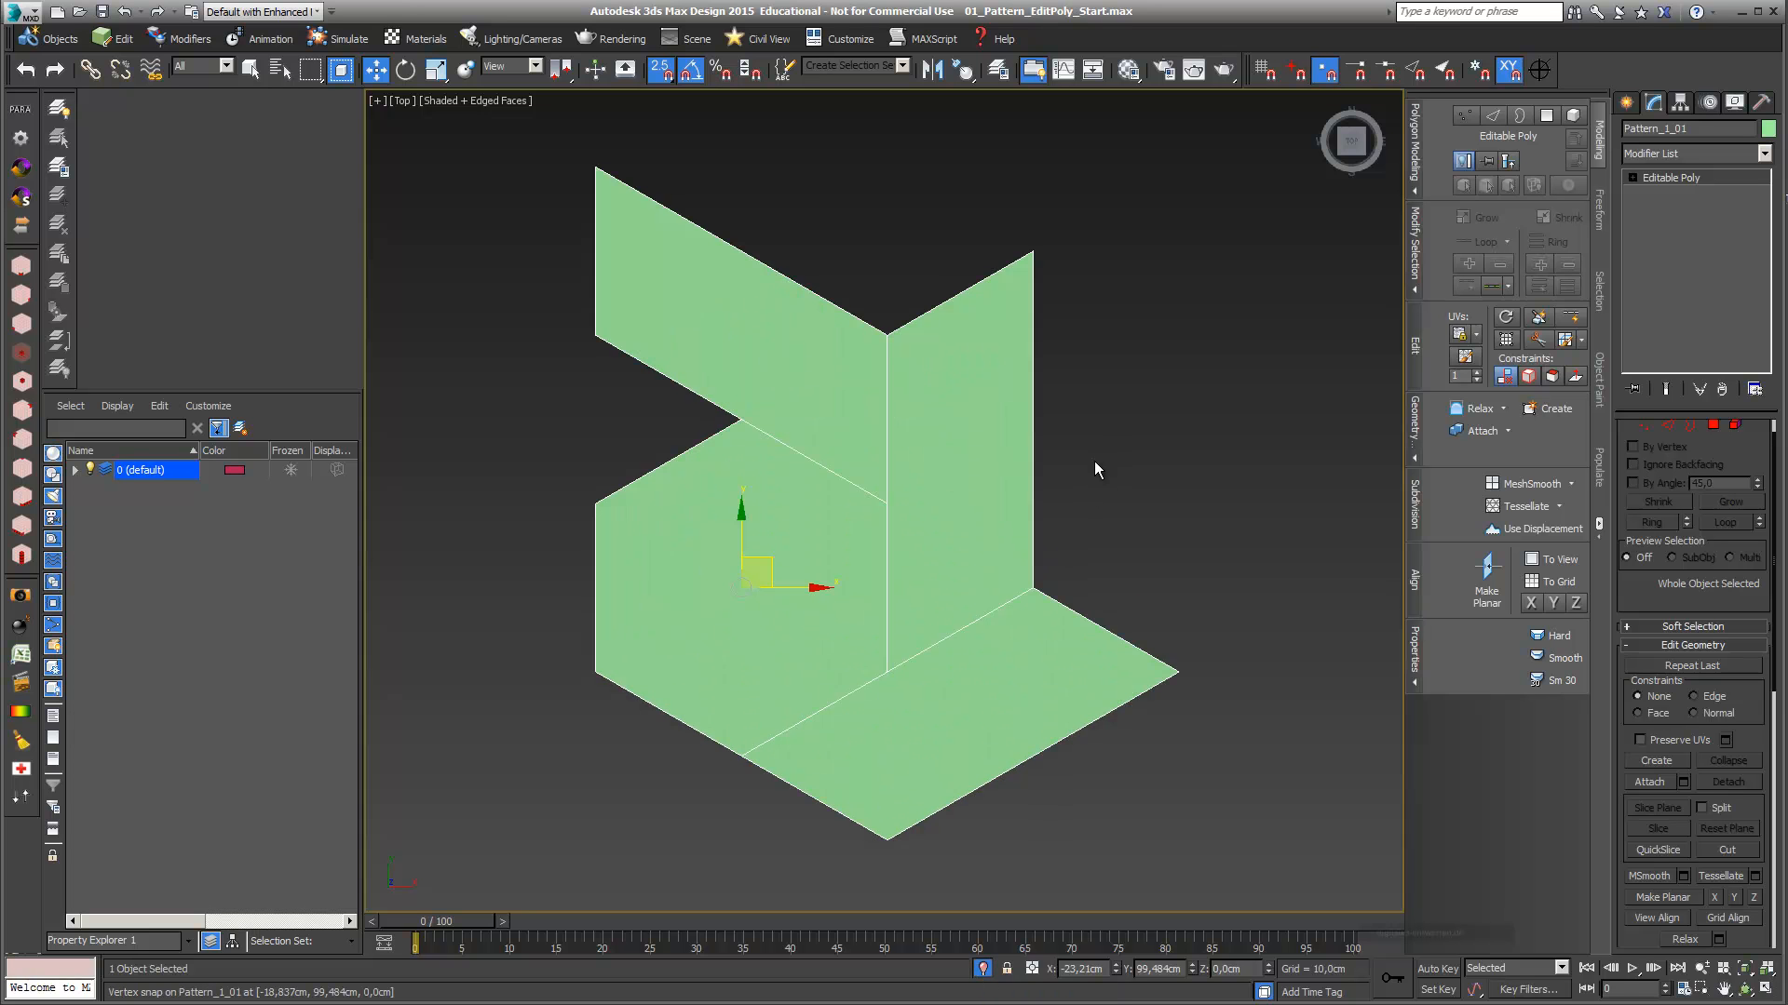
pyautogui.scroll(-5, 1093, 460)
pyautogui.scroll(5, 1093, 461)
pyautogui.moveTo(1093, 461); pyautogui.dragTo(1095, 482, button='middle')
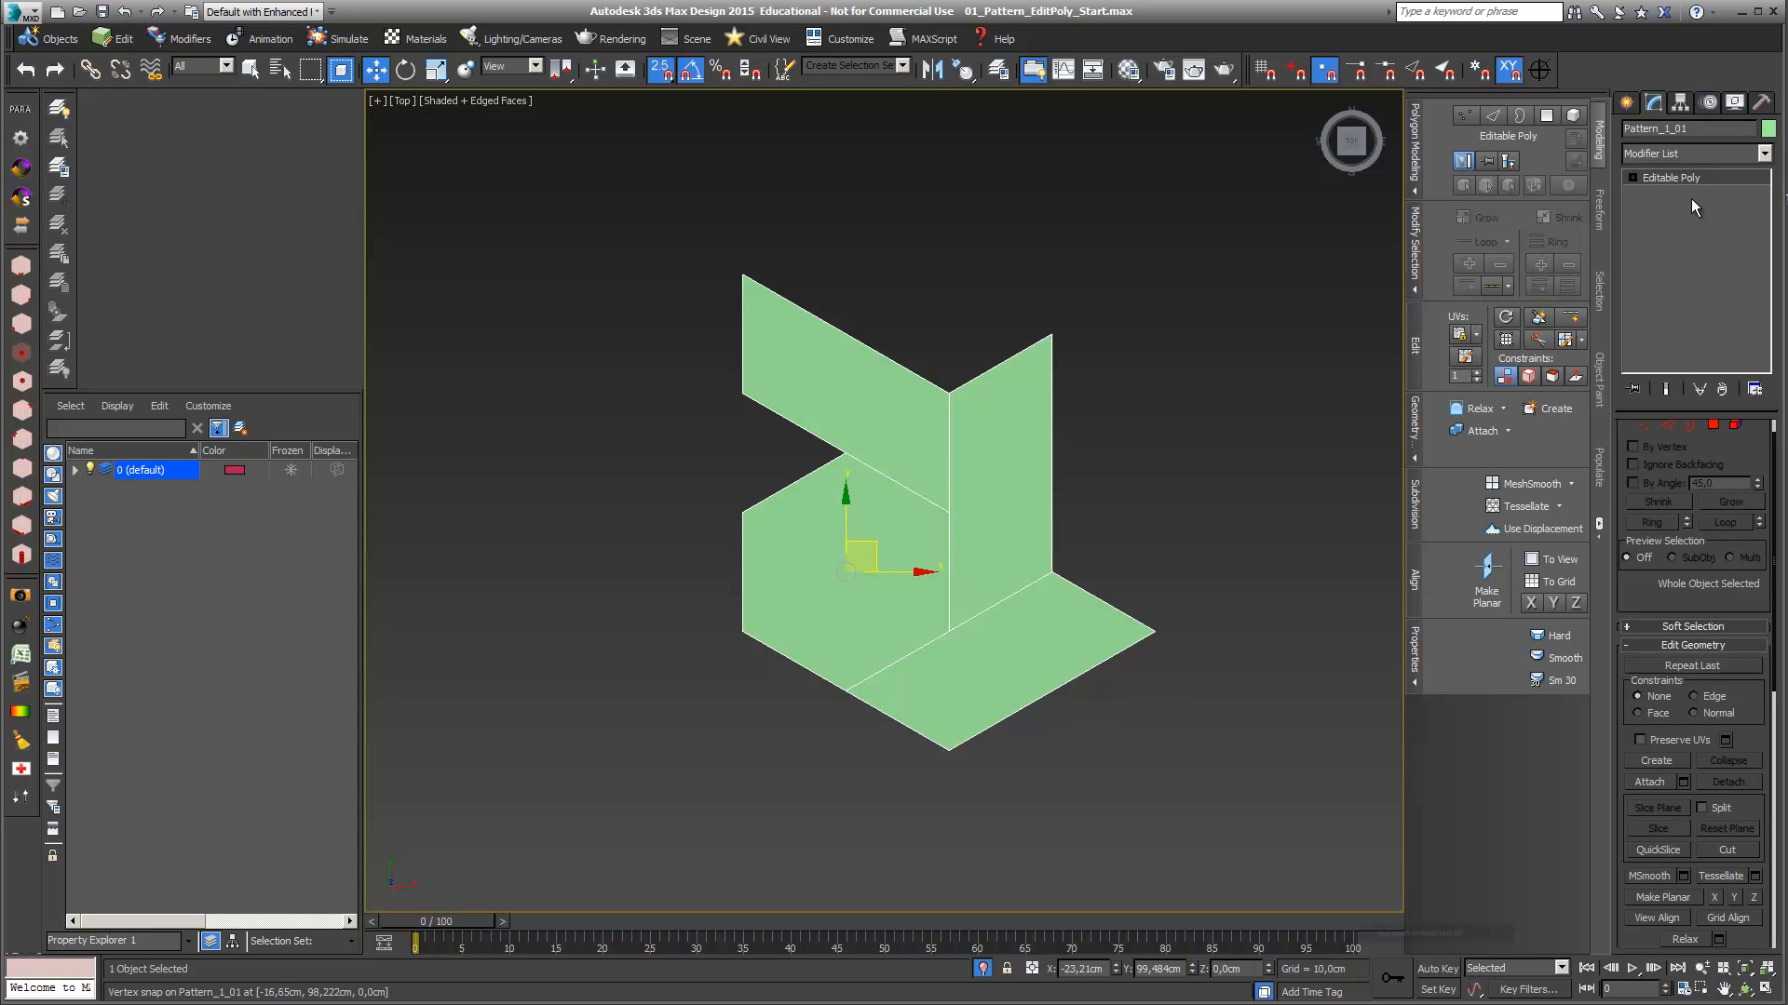
# Add an Edit Poly modifier on top of the Editable Poly base of Pattern_1_01
pyautogui.click(1764, 152)
pyautogui.moveTo(1767, 183); pyautogui.dragTo(1783, 458)
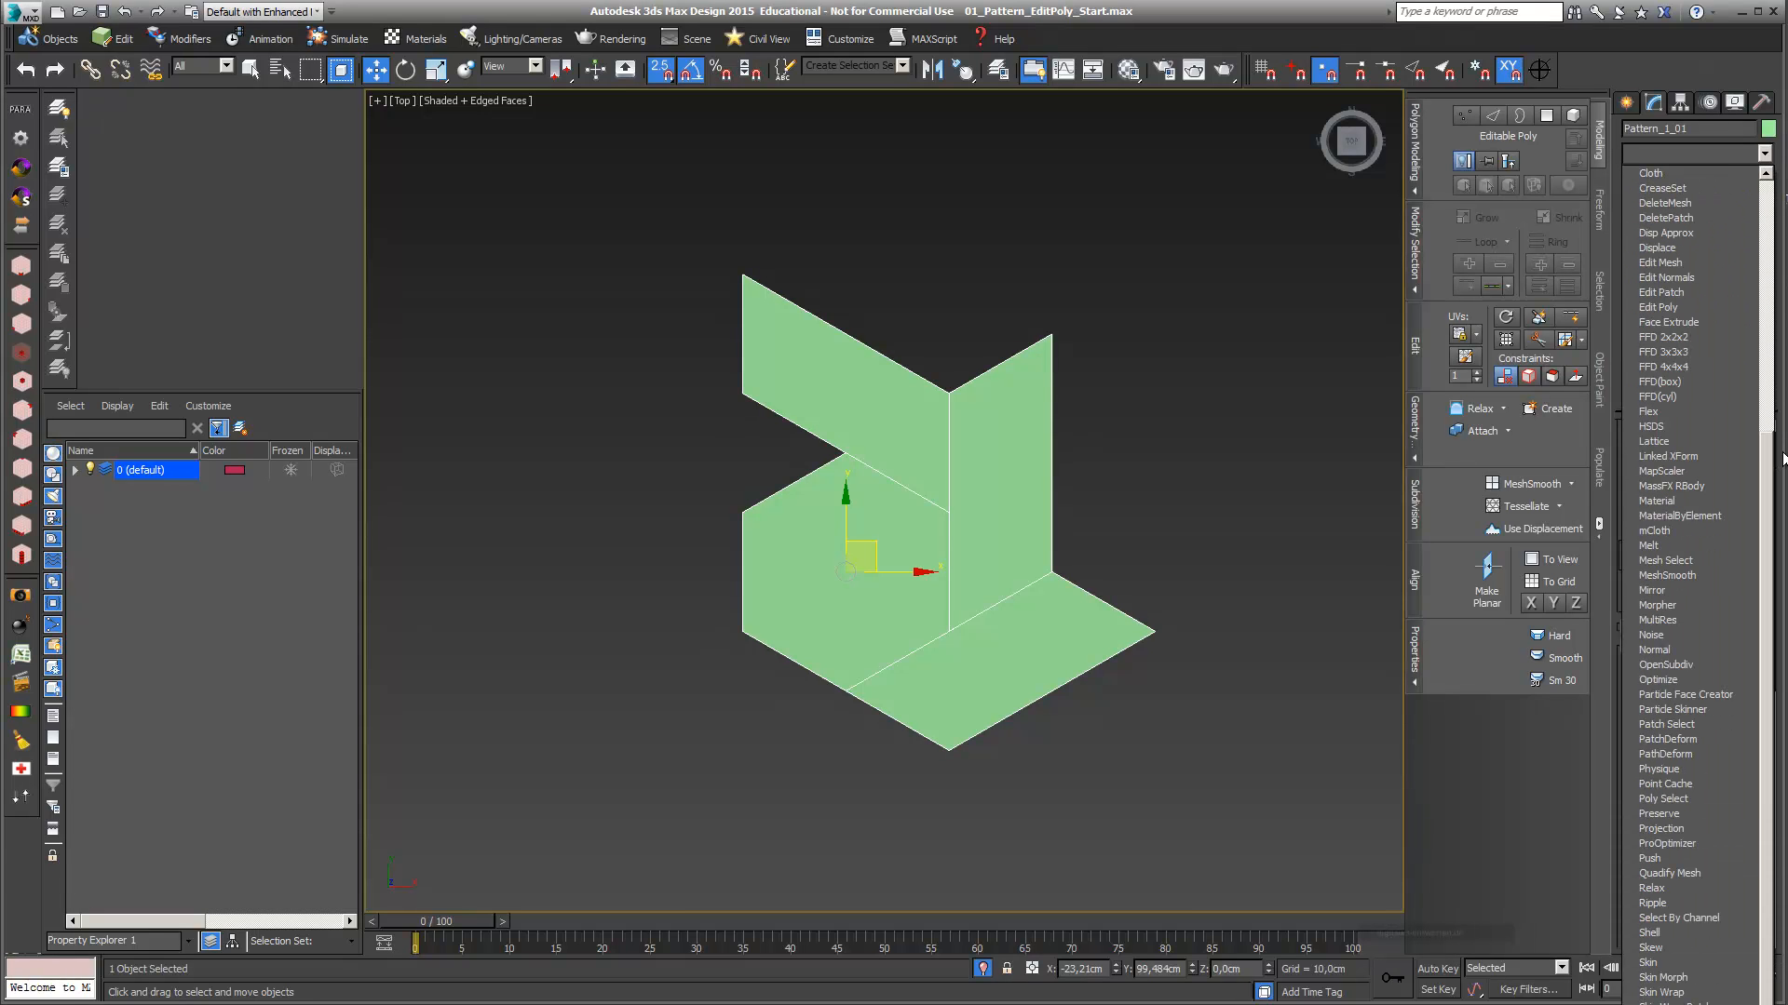
pyautogui.click(1719, 314)
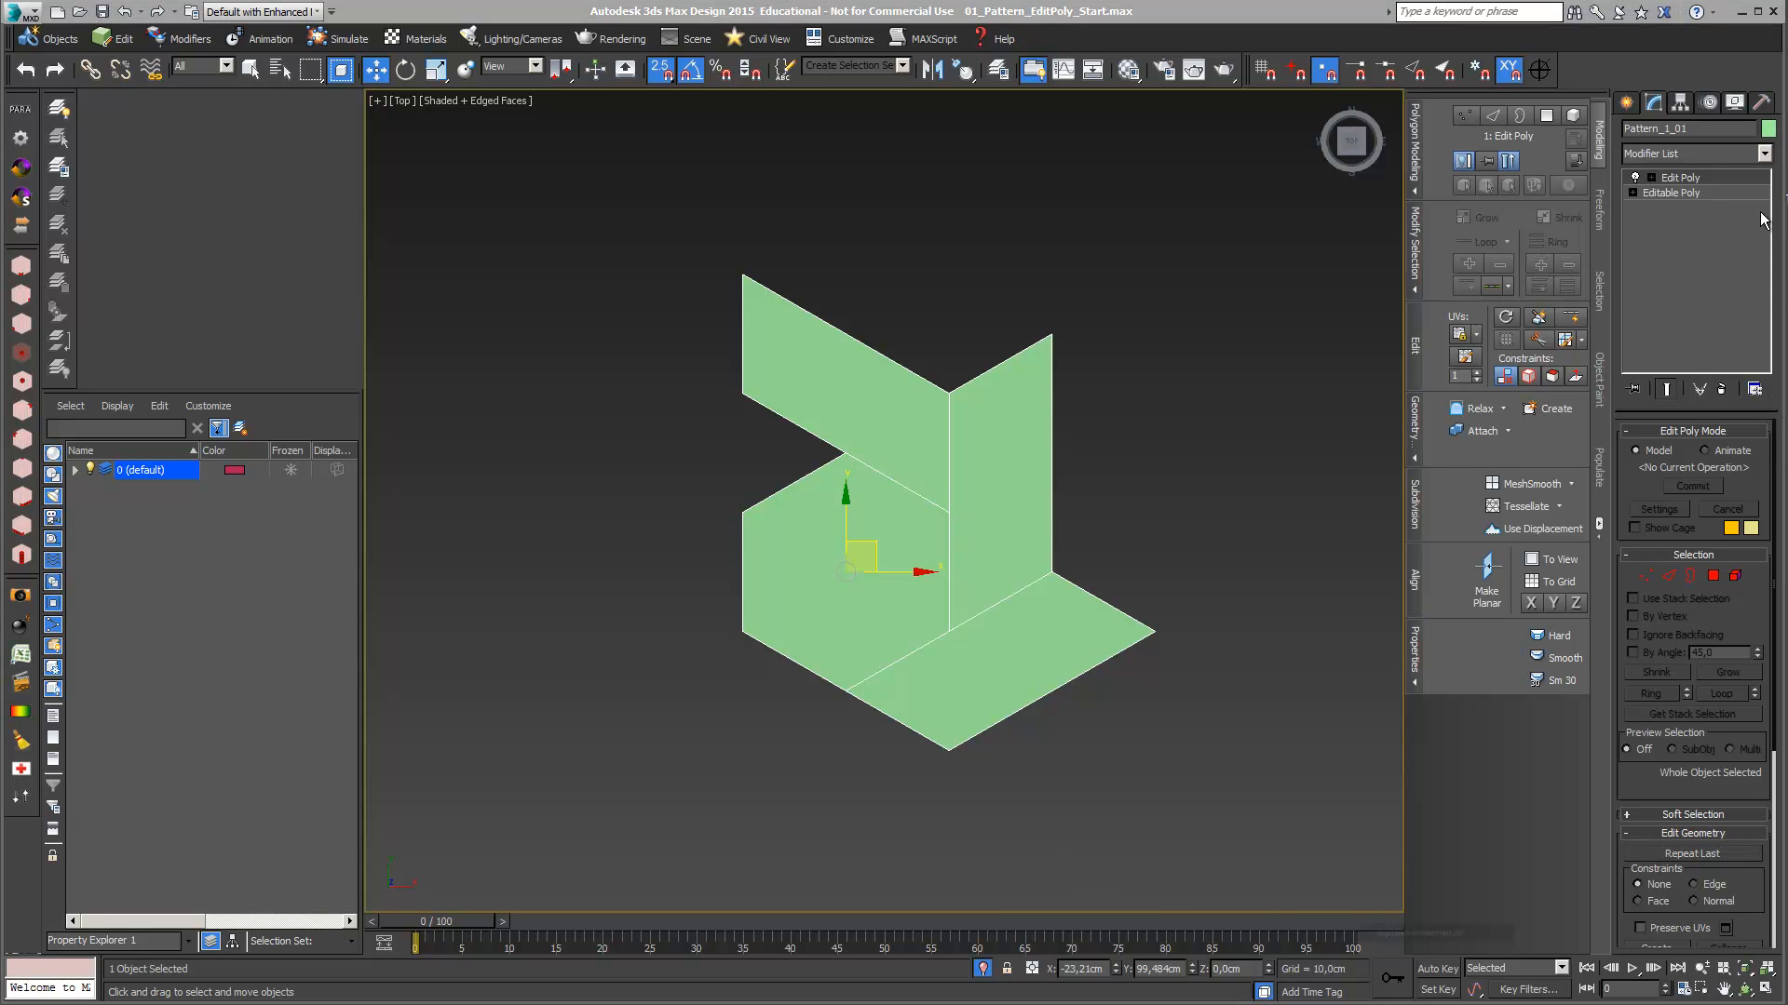
# Try a Bend modifier on the X axis with angle 105 and direction 49, and remove it from the stack
pyautogui.click(1763, 154)
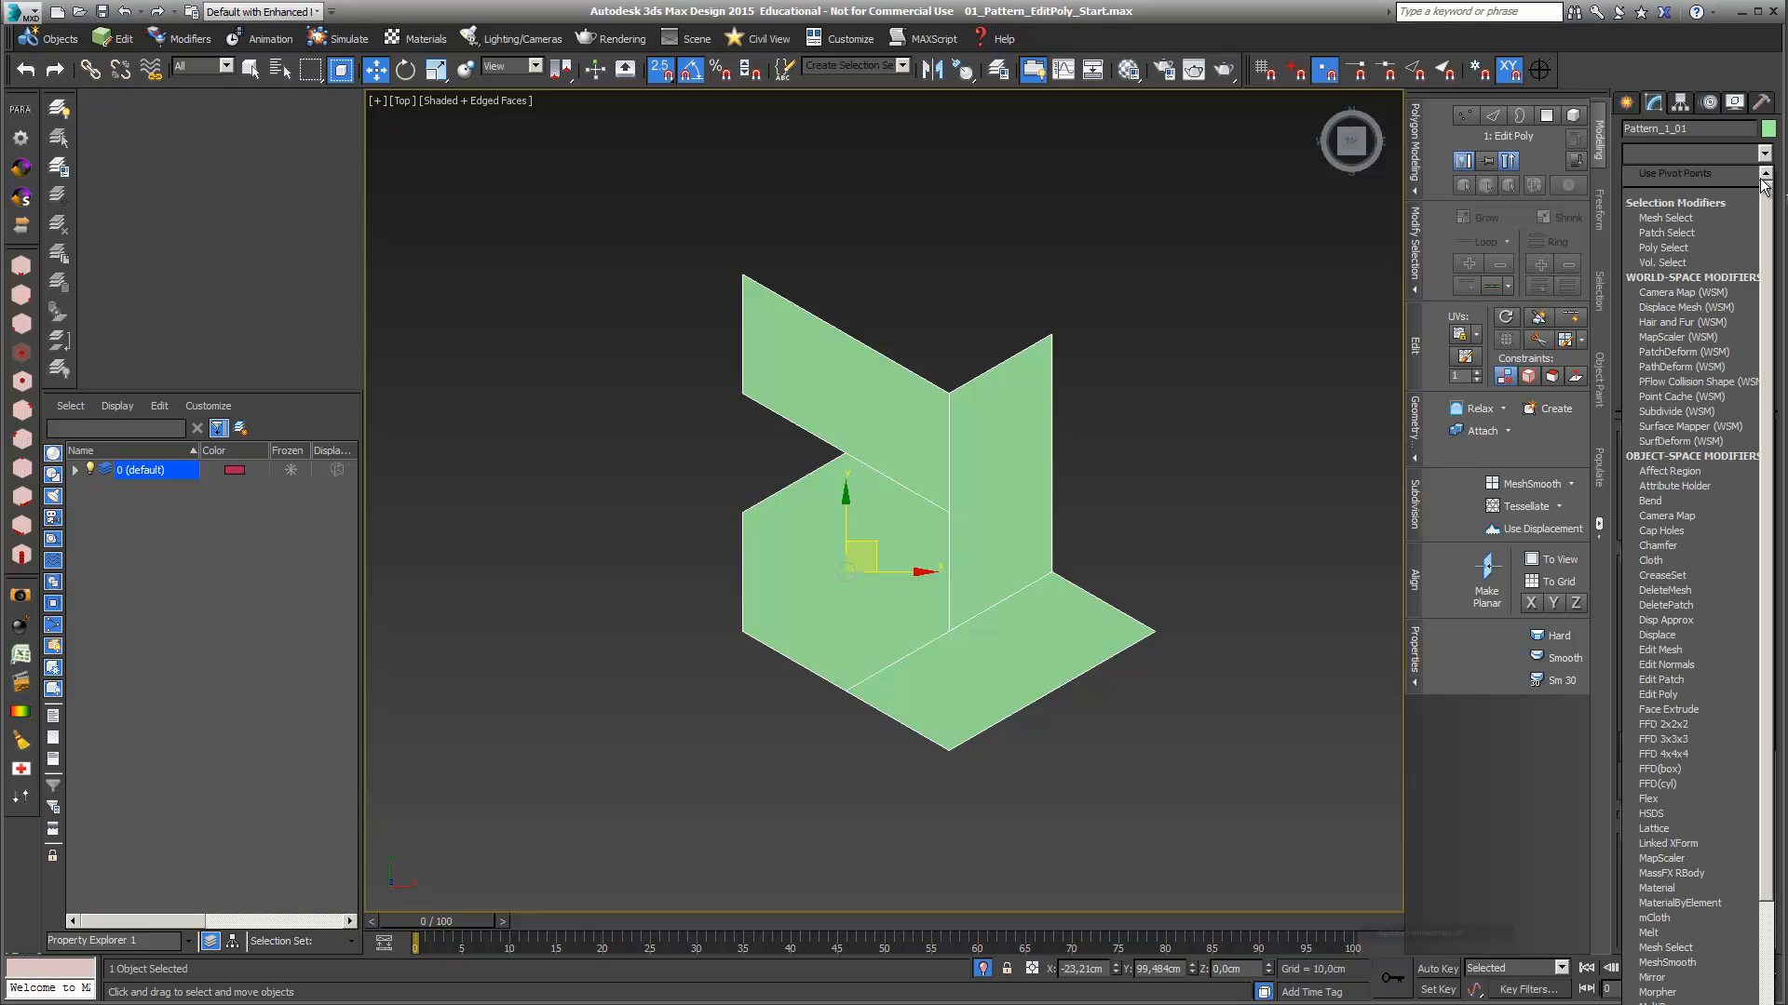
pyautogui.scroll(-1, 1771, 228)
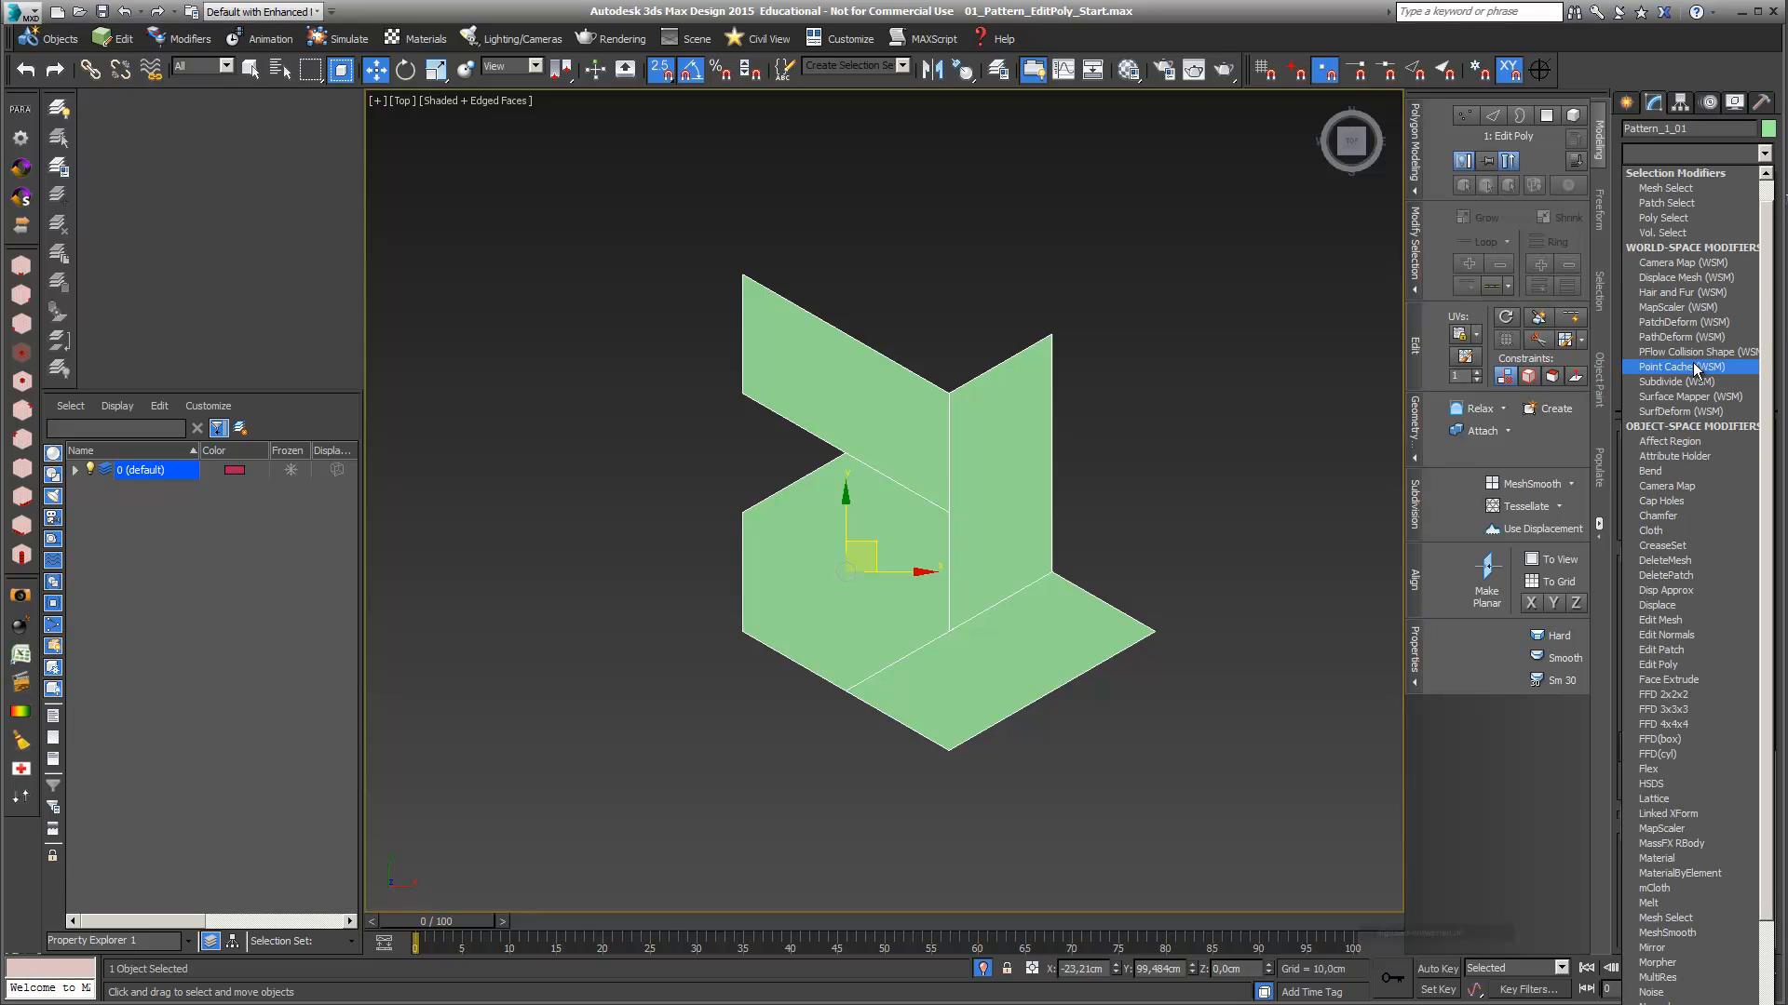
pyautogui.click(1698, 472)
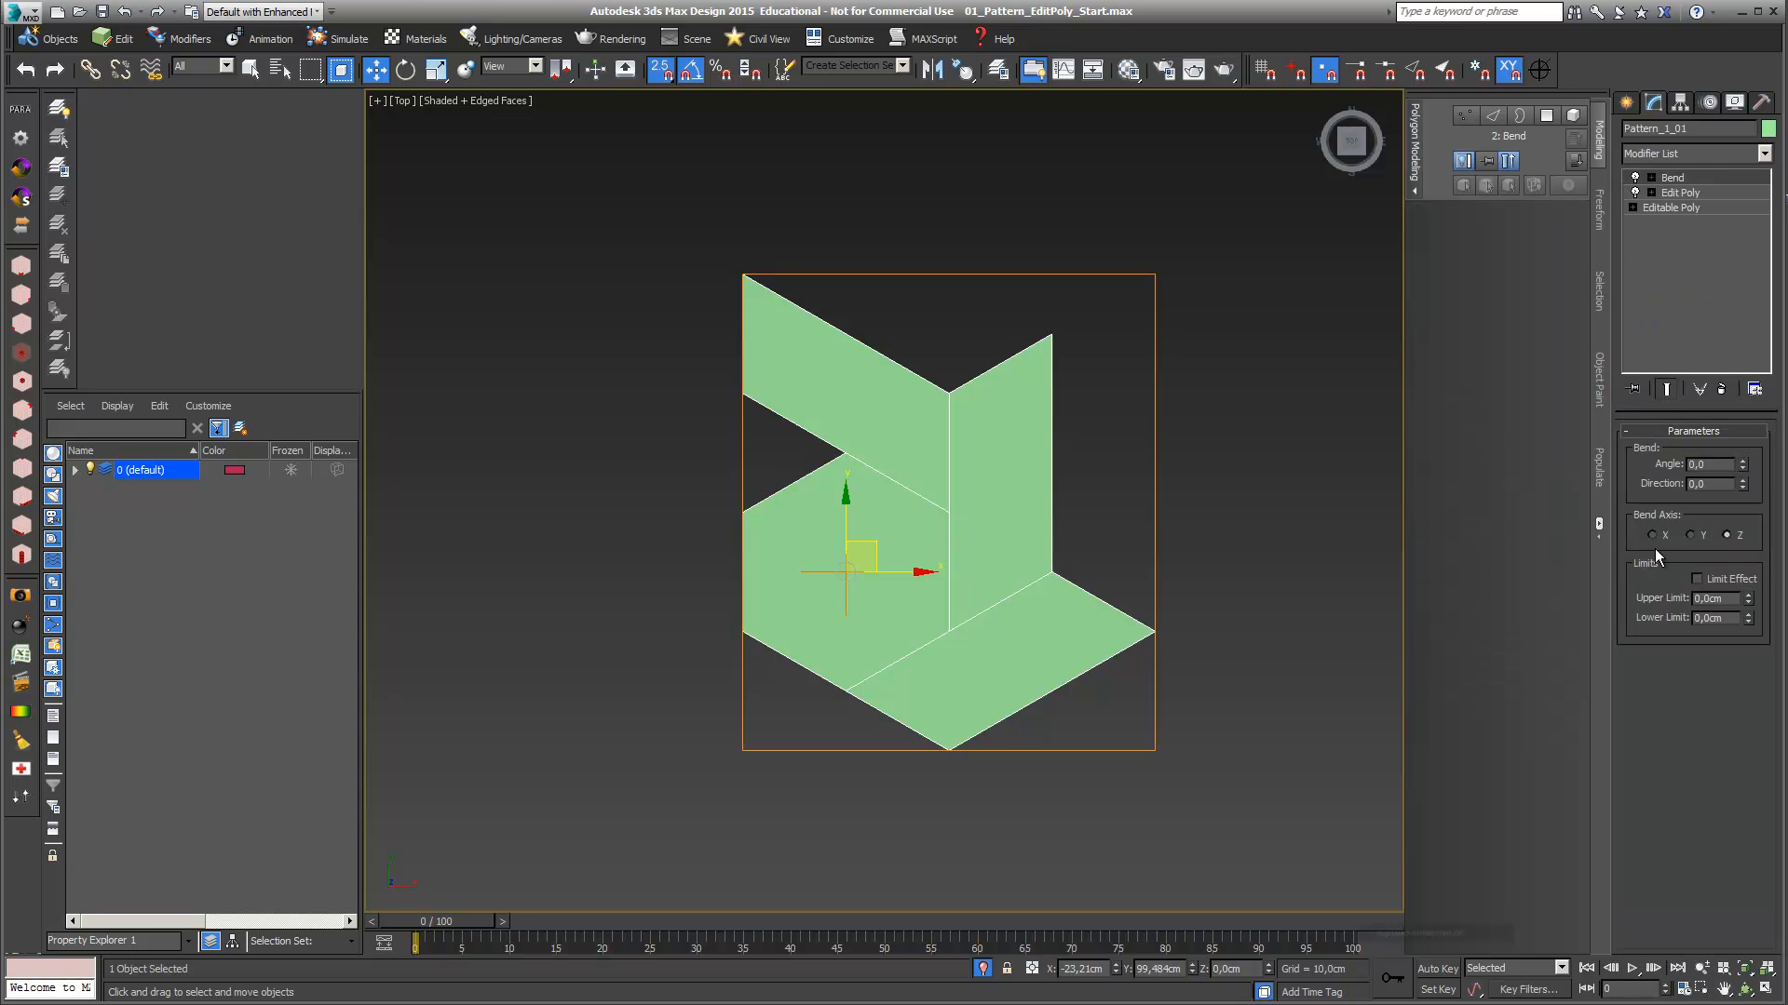
pyautogui.click(1740, 460)
pyautogui.moveTo(1740, 350); pyautogui.dragTo(1743, 268)
pyautogui.moveTo(1744, 488); pyautogui.dragTo(1772, 398)
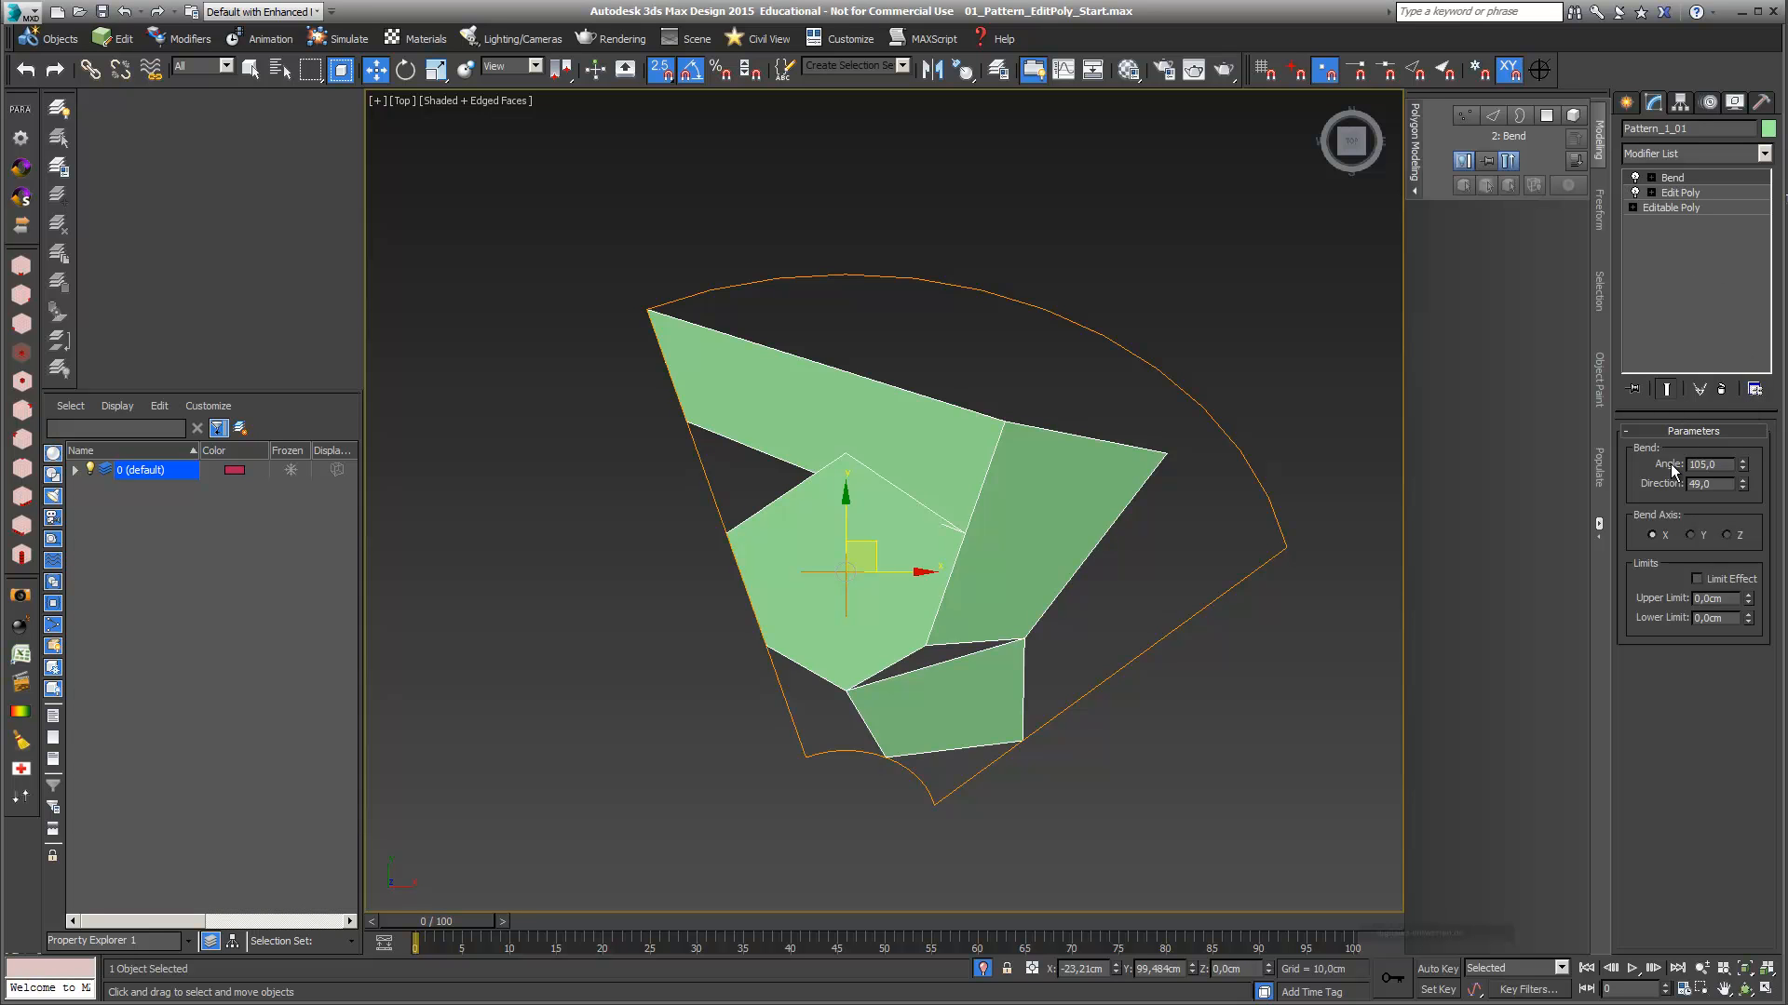
pyautogui.click(1719, 387)
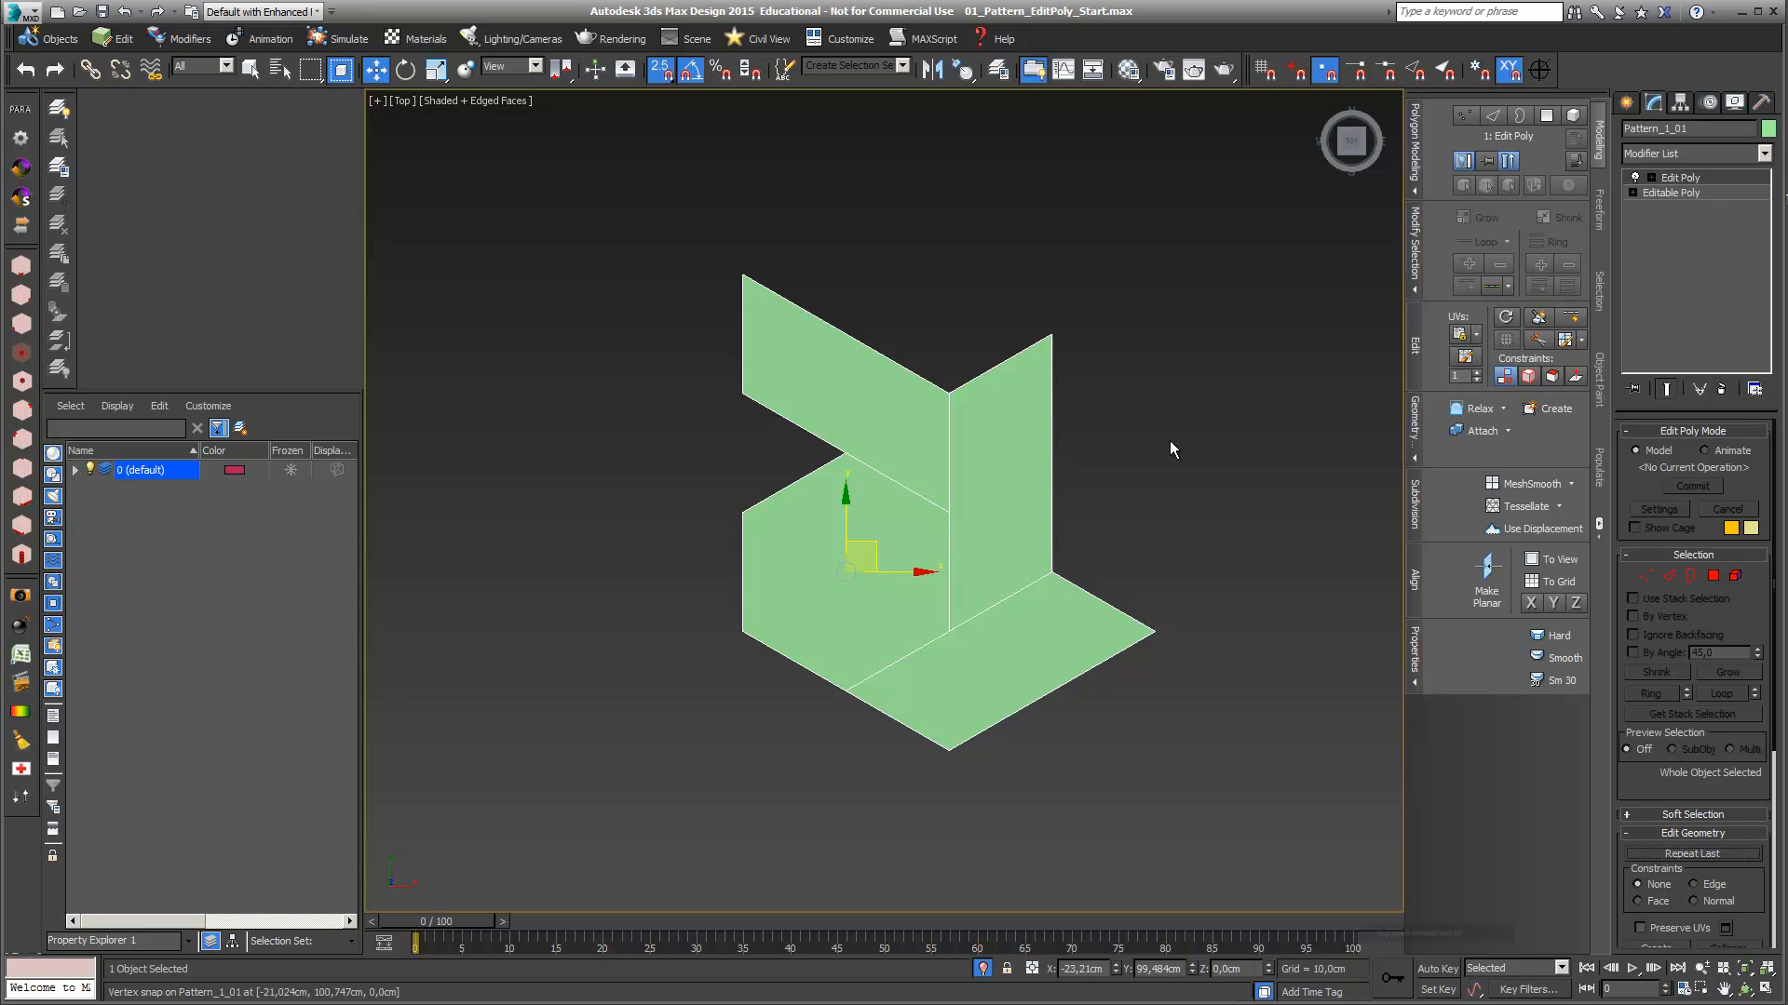
# Try the Vertex, Edge and Polygon levels of Edit Poly on the upright parallelogram's outer corner, outer edge and face, and clear the selection
pyautogui.click(1650, 177)
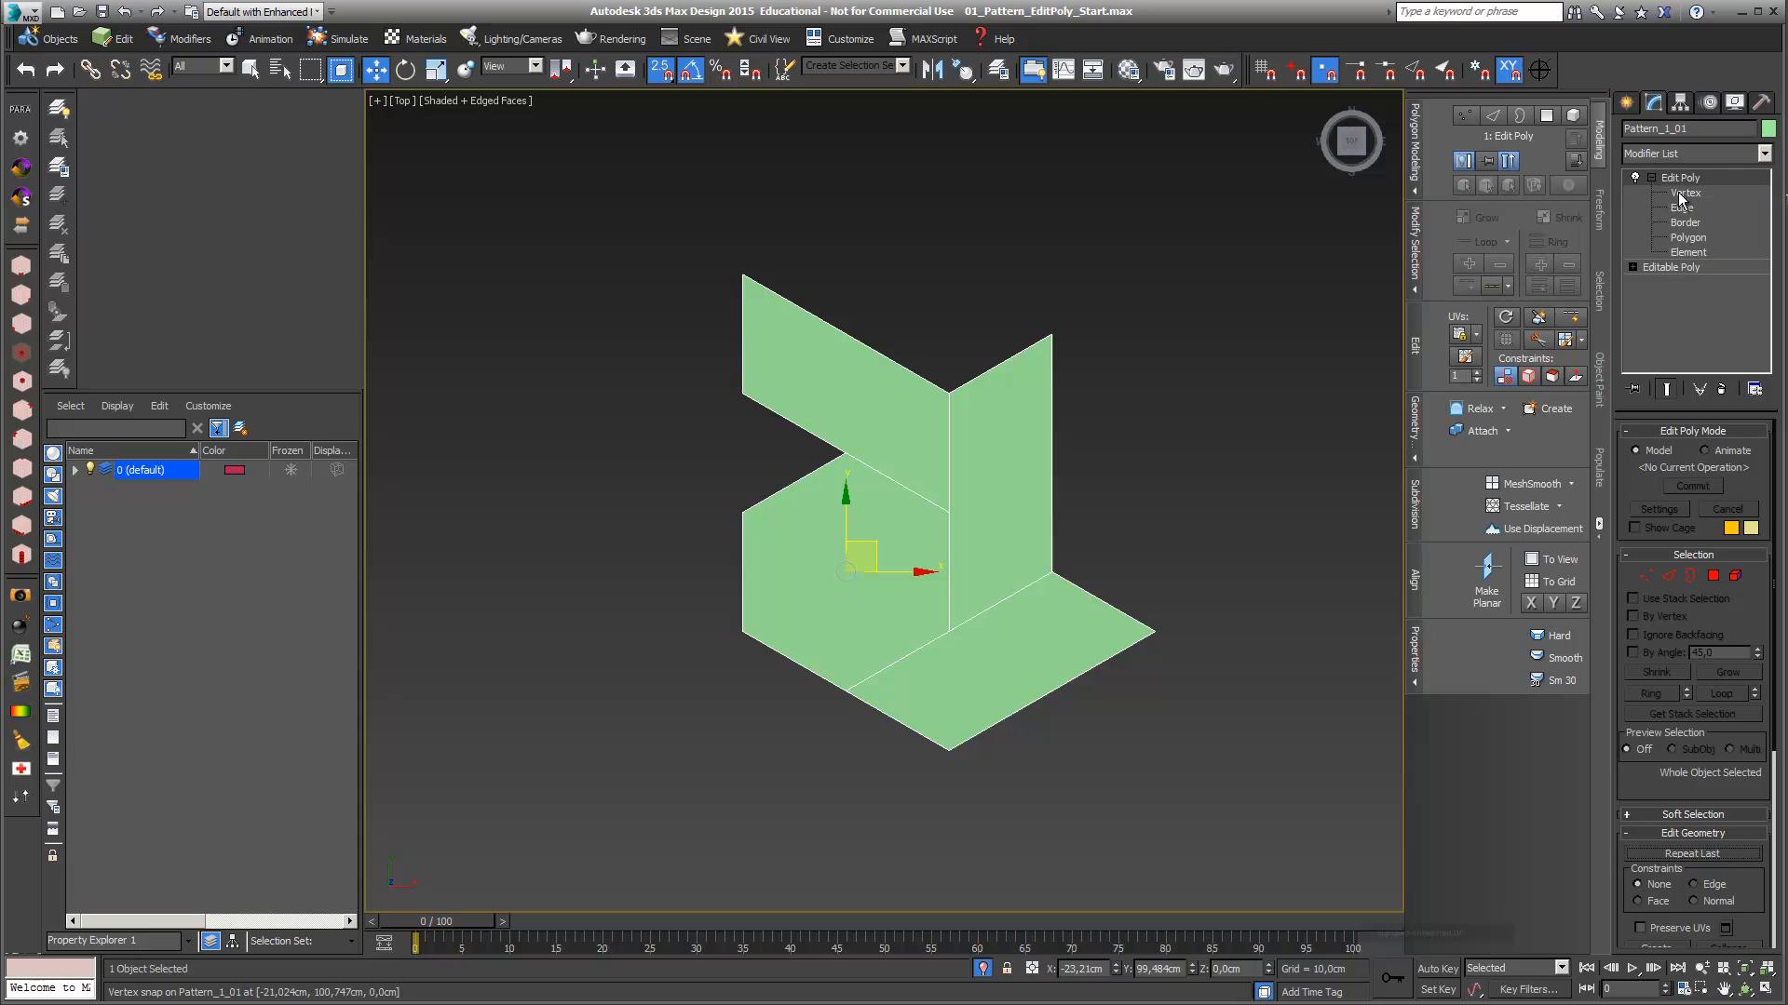
pyautogui.click(1682, 193)
pyautogui.moveTo(1093, 389); pyautogui.dragTo(1020, 310)
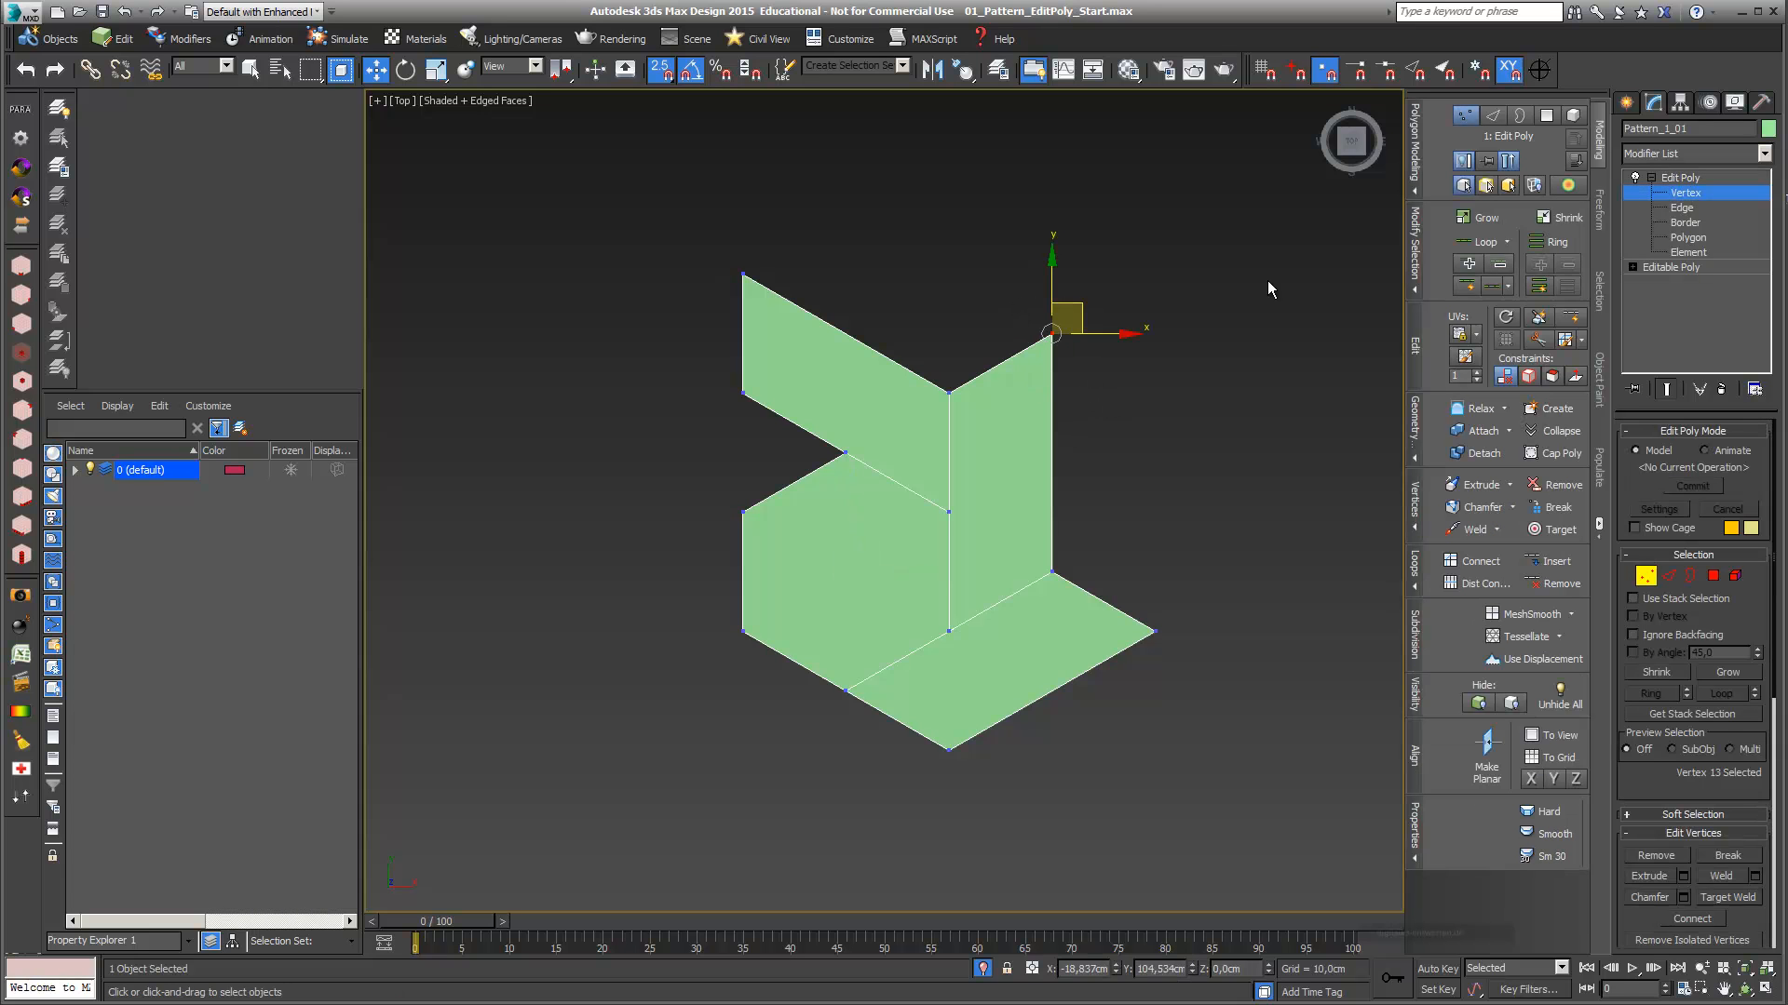
pyautogui.click(1682, 207)
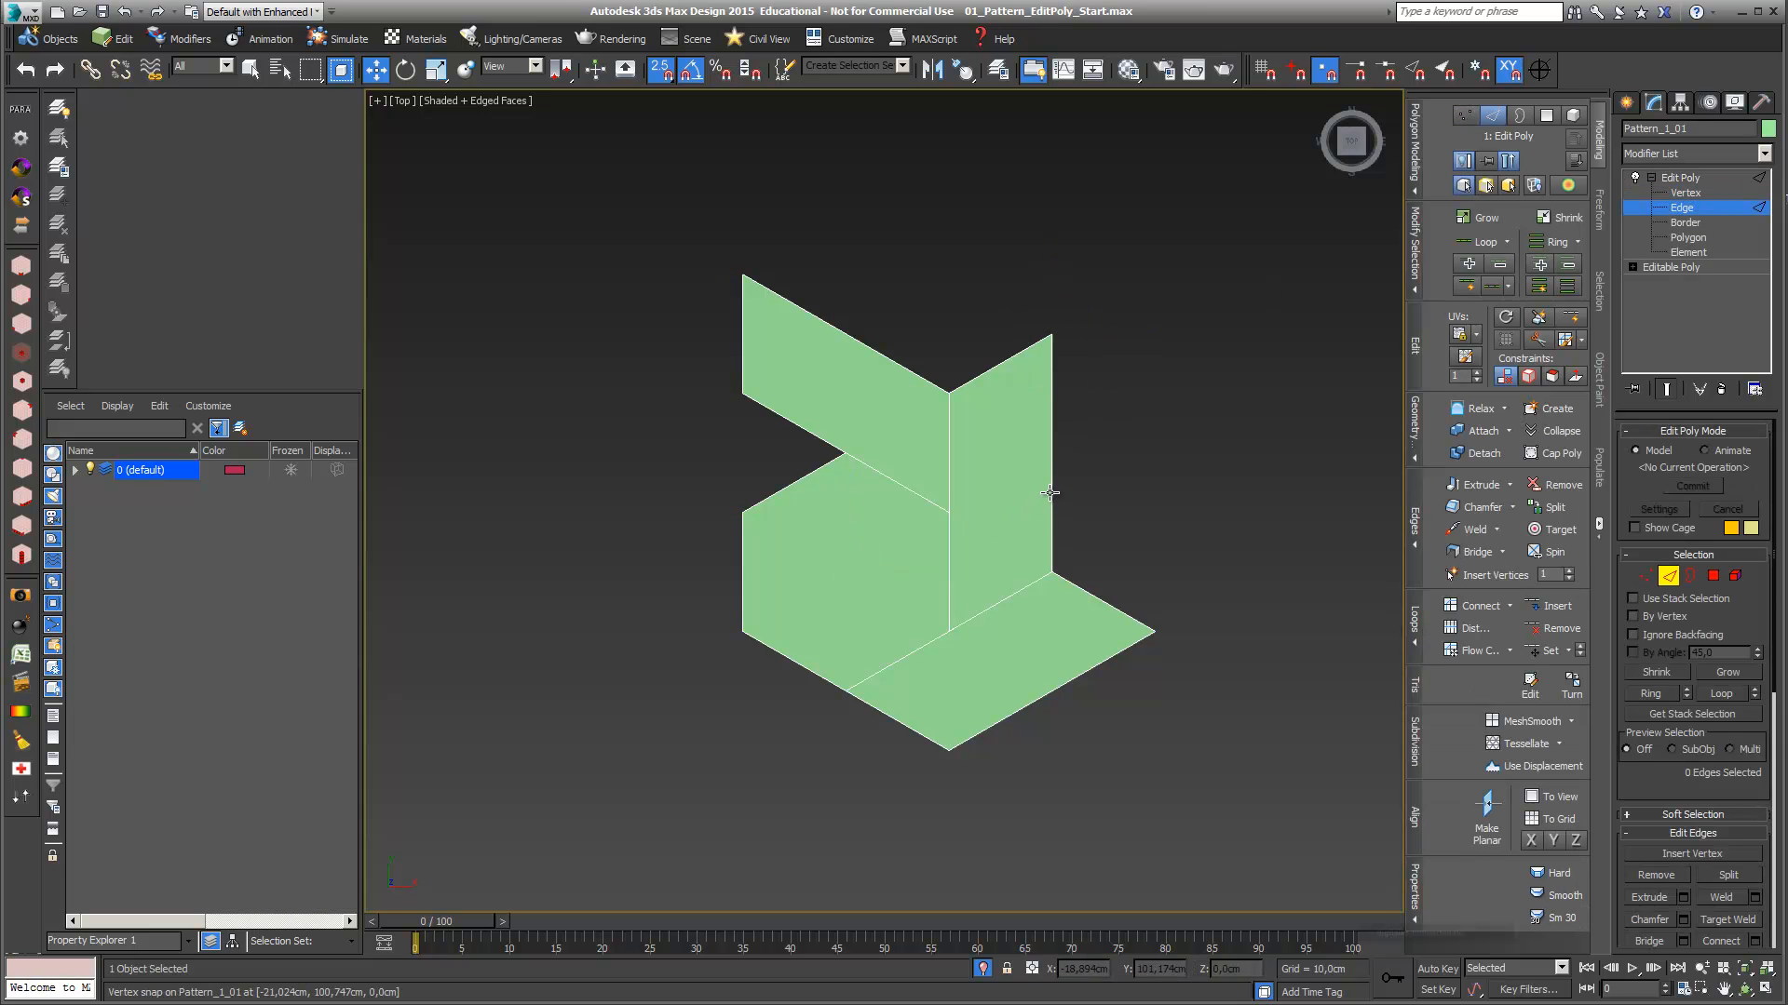
pyautogui.click(1050, 492)
pyautogui.click(1687, 238)
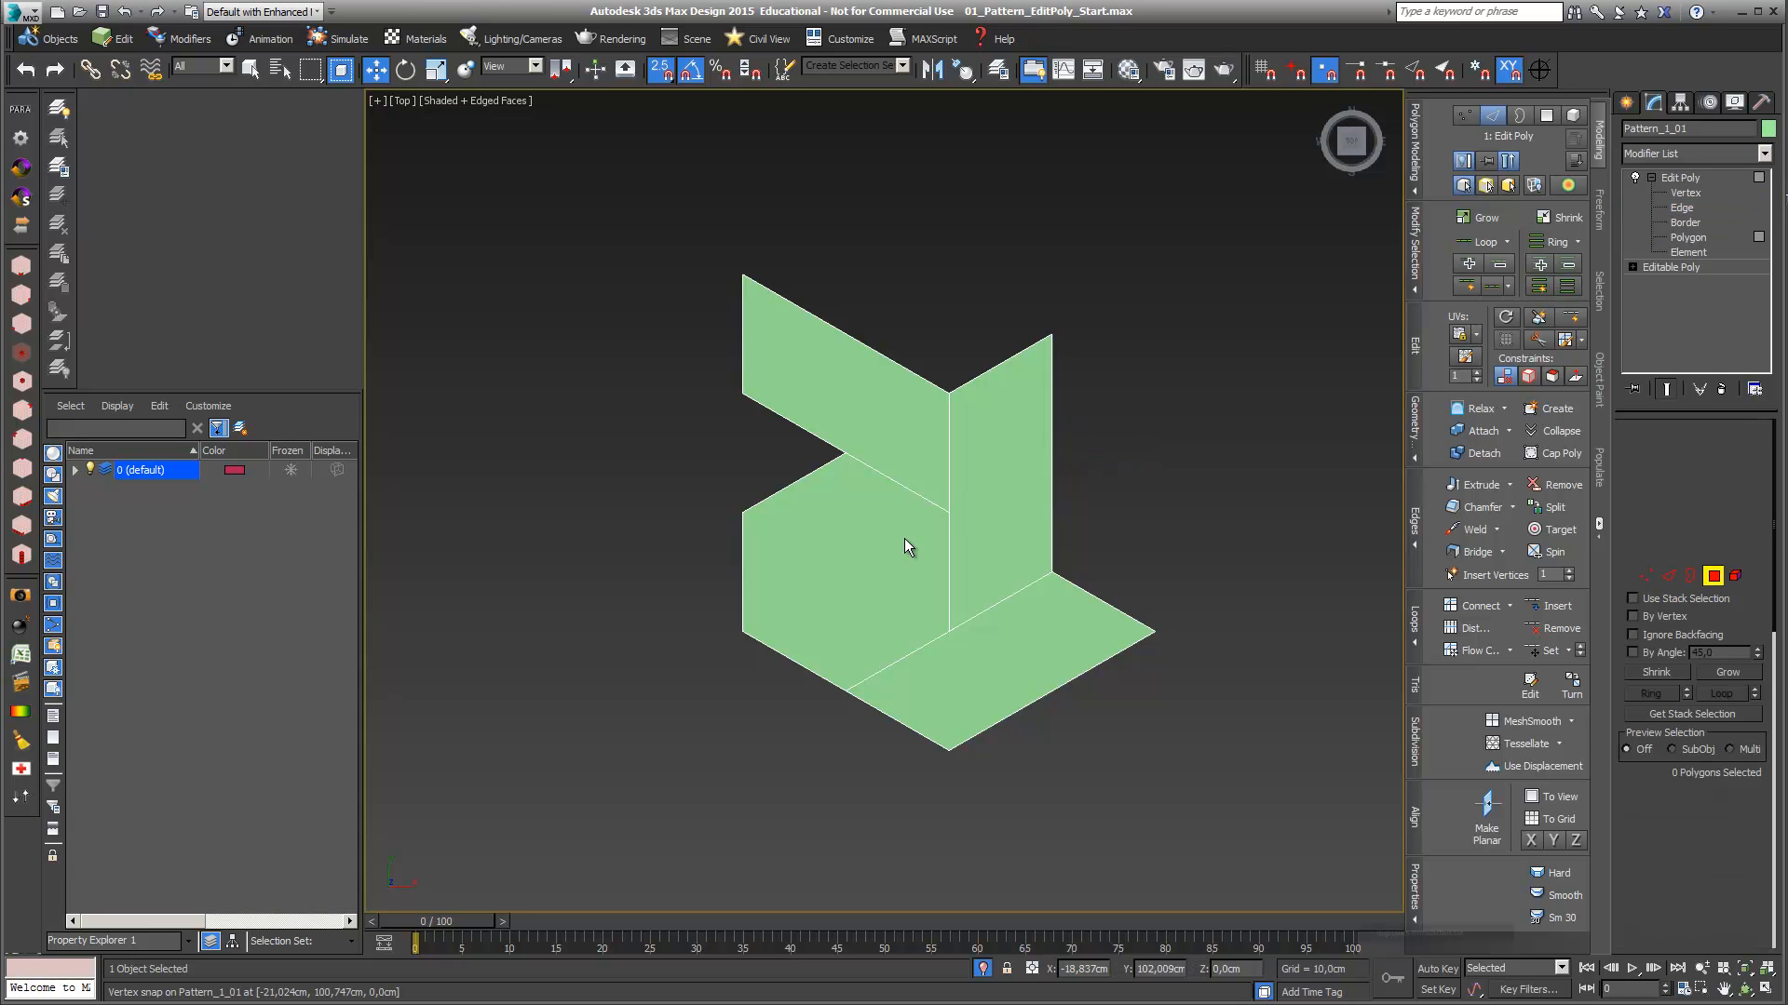
pyautogui.click(1000, 502)
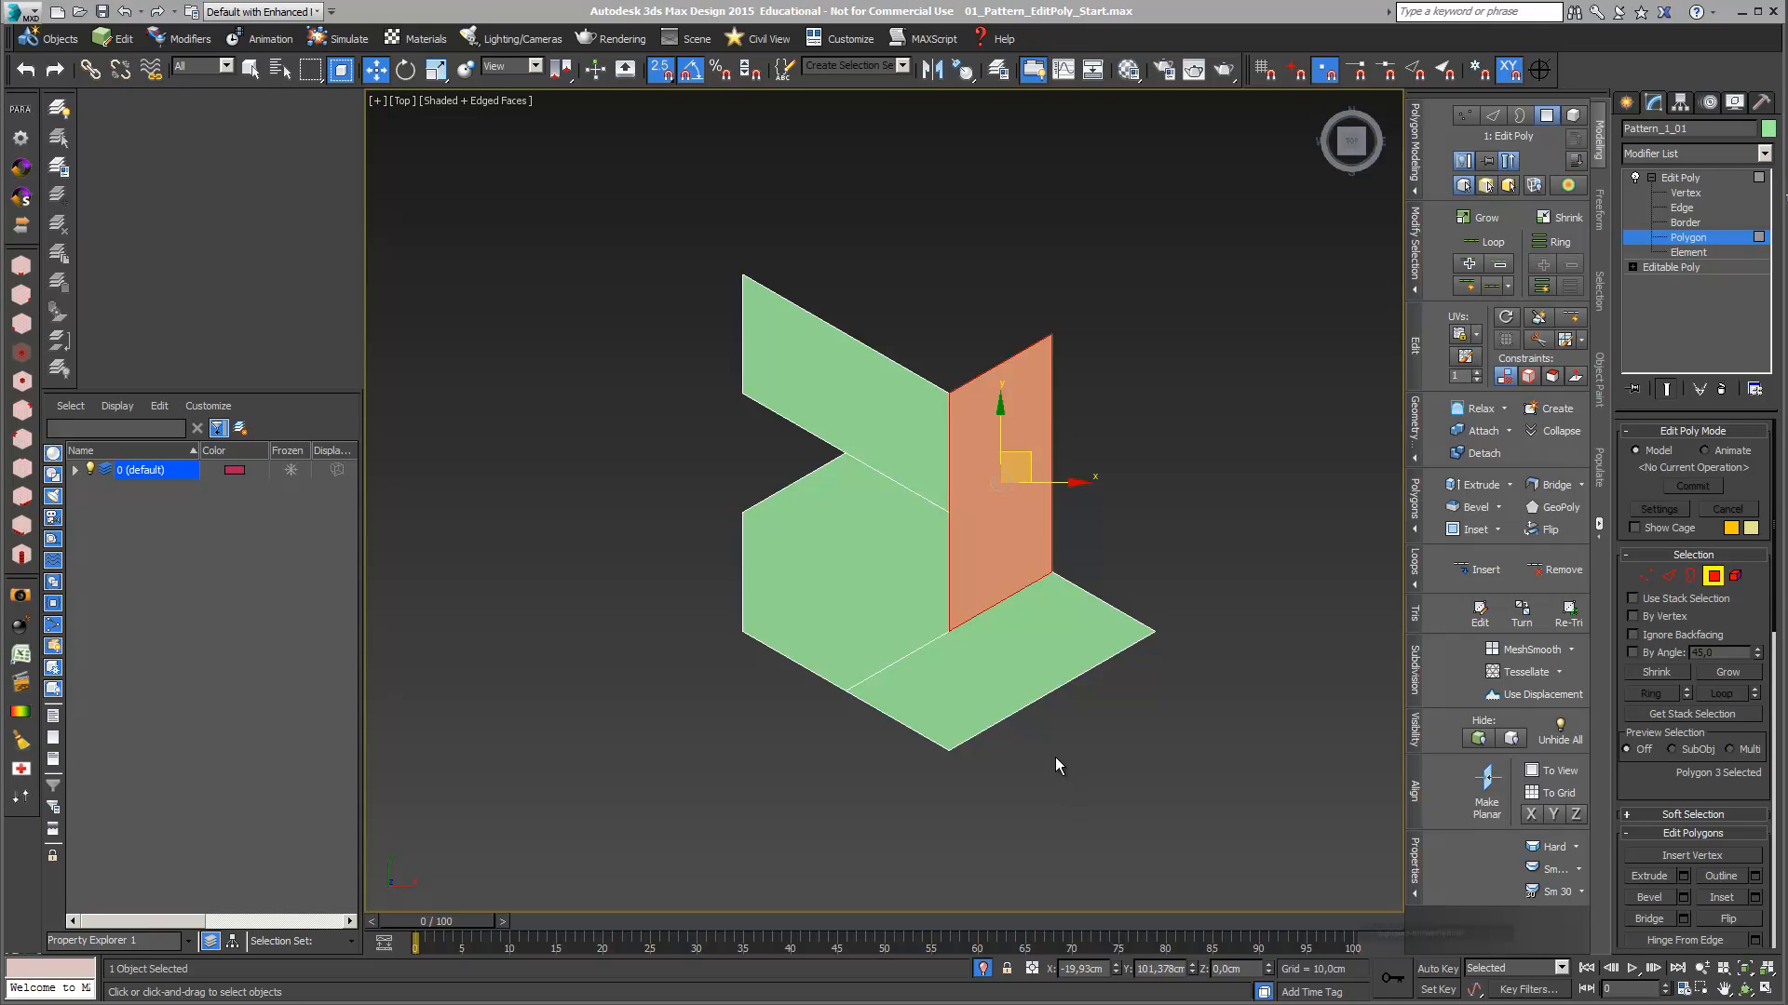
pyautogui.click(1069, 721)
# Show the piece in a tilted Perspective view with the Move tool active
pyautogui.press('p')
pyautogui.click(1744, 989)
pyautogui.moveTo(941, 574); pyautogui.dragTo(970, 487)
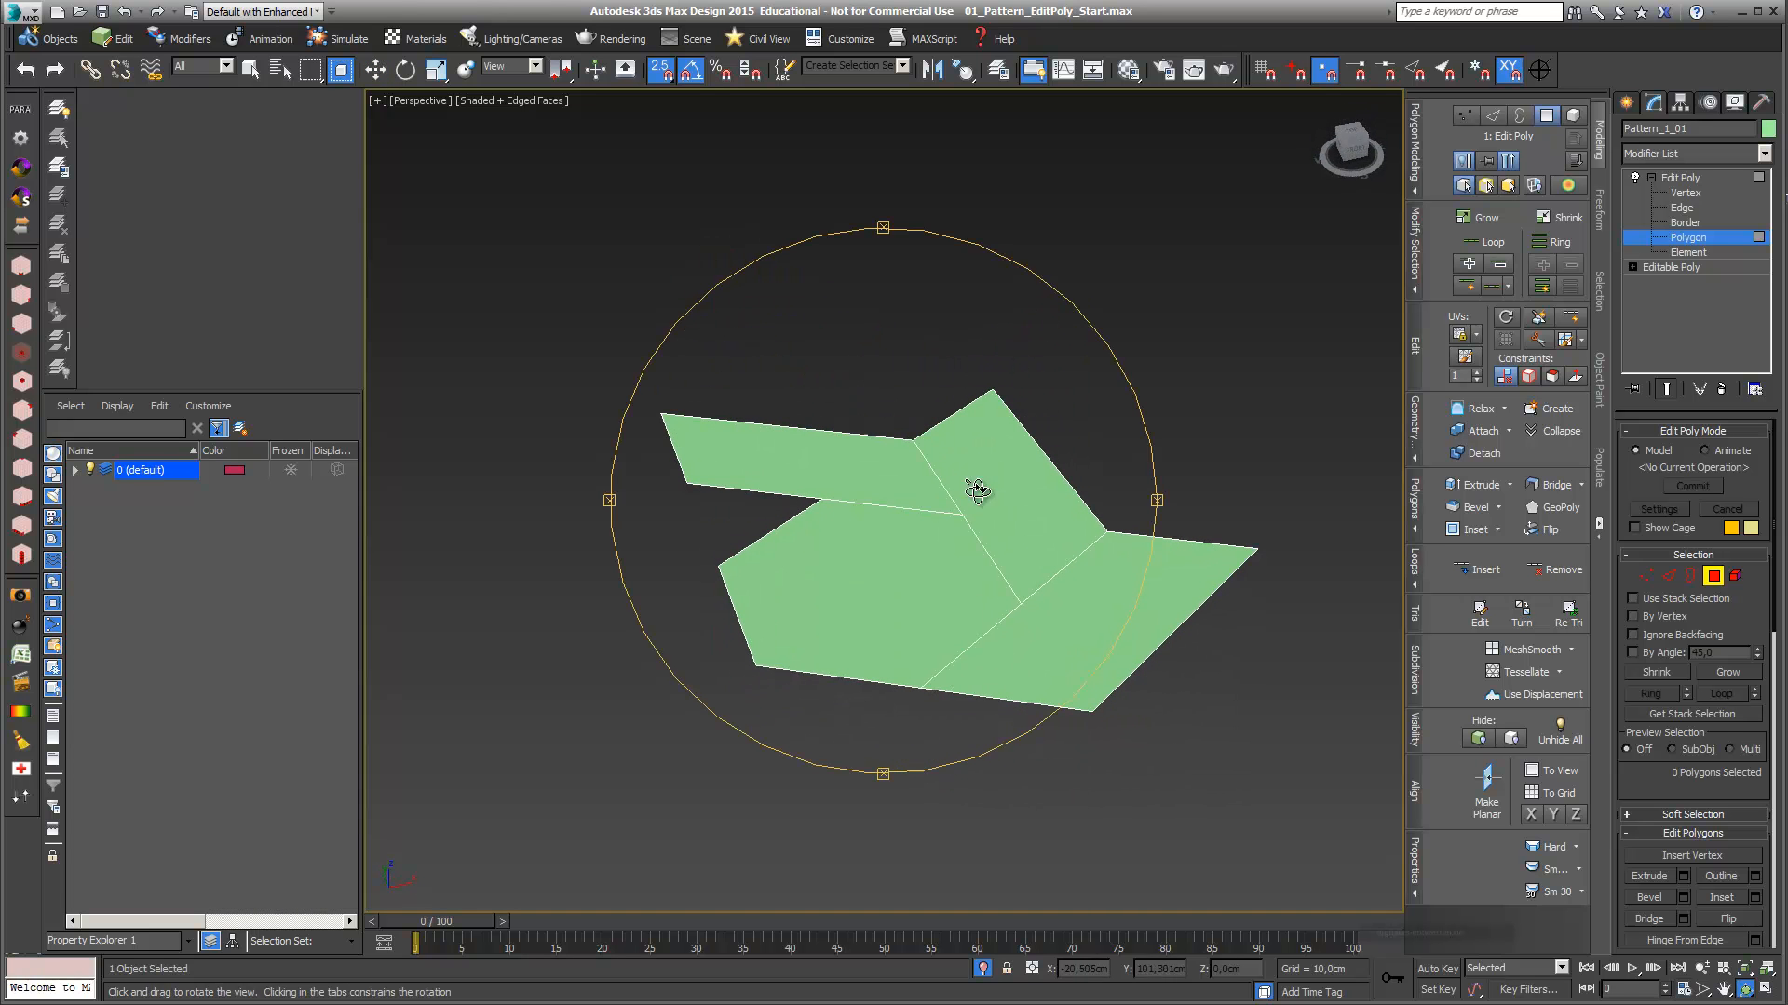
pyautogui.click(377, 70)
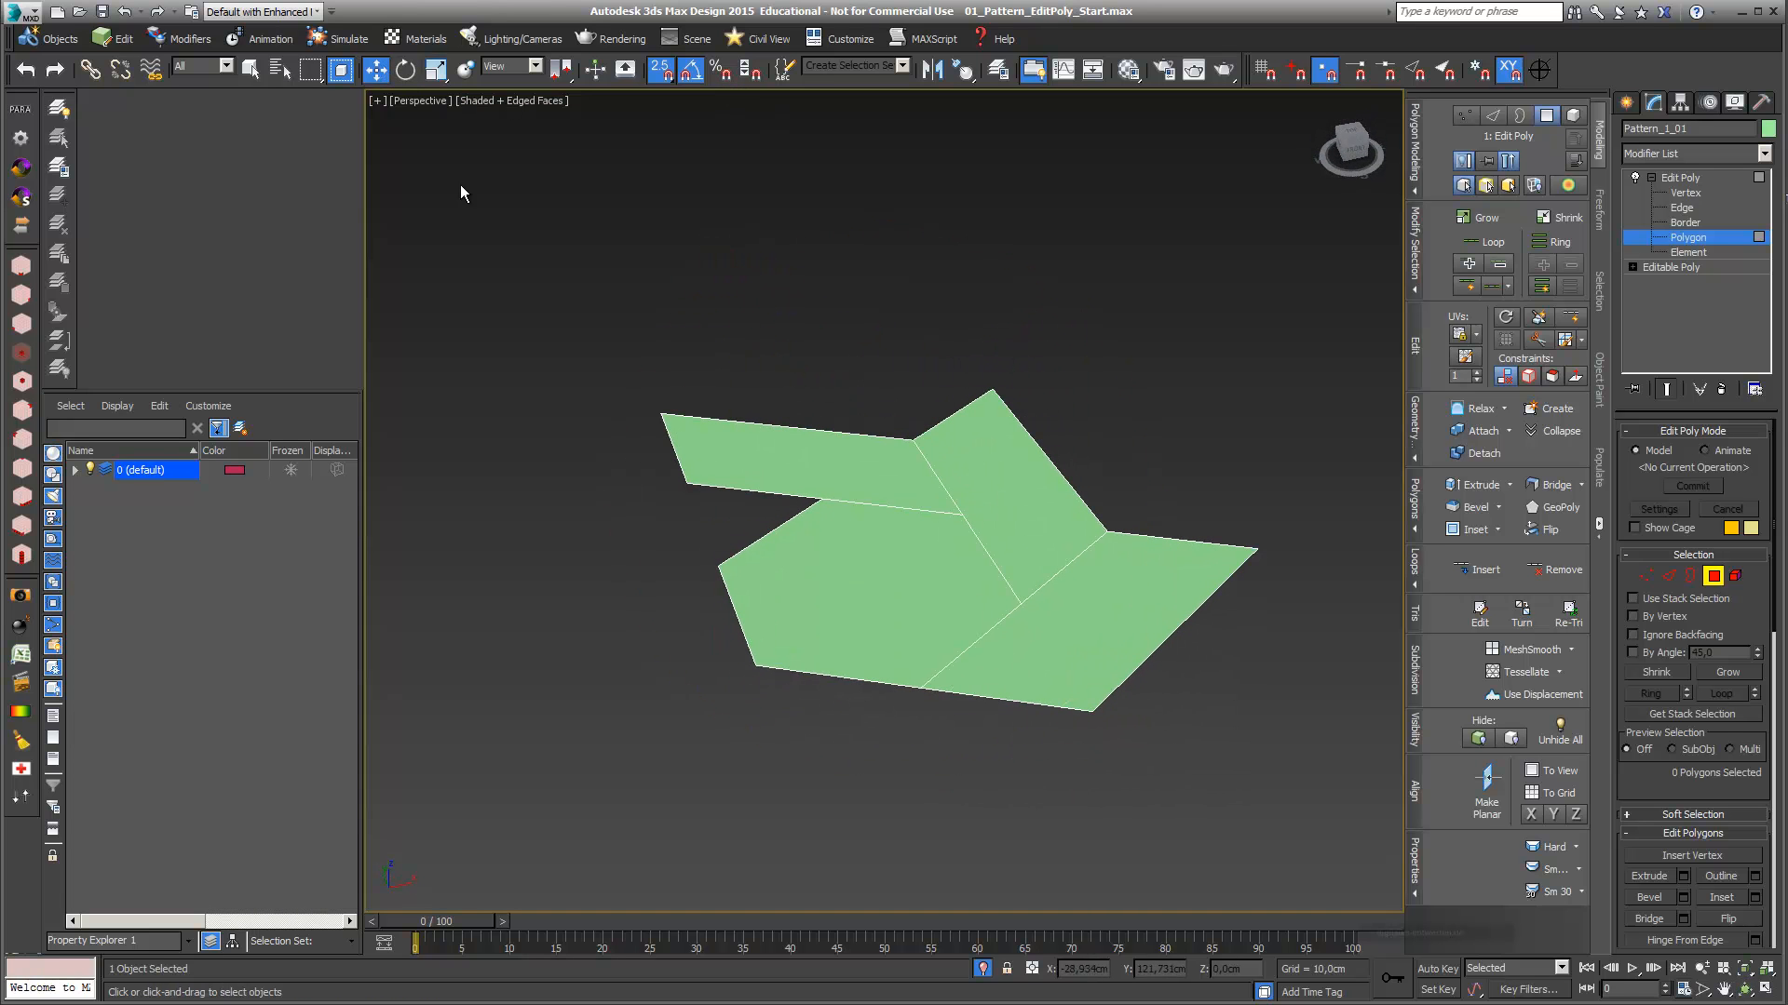
# Extrude the upright parallelogram polygon upward by about 1.49 cm and clear the polygon selection
pyautogui.click(1045, 505)
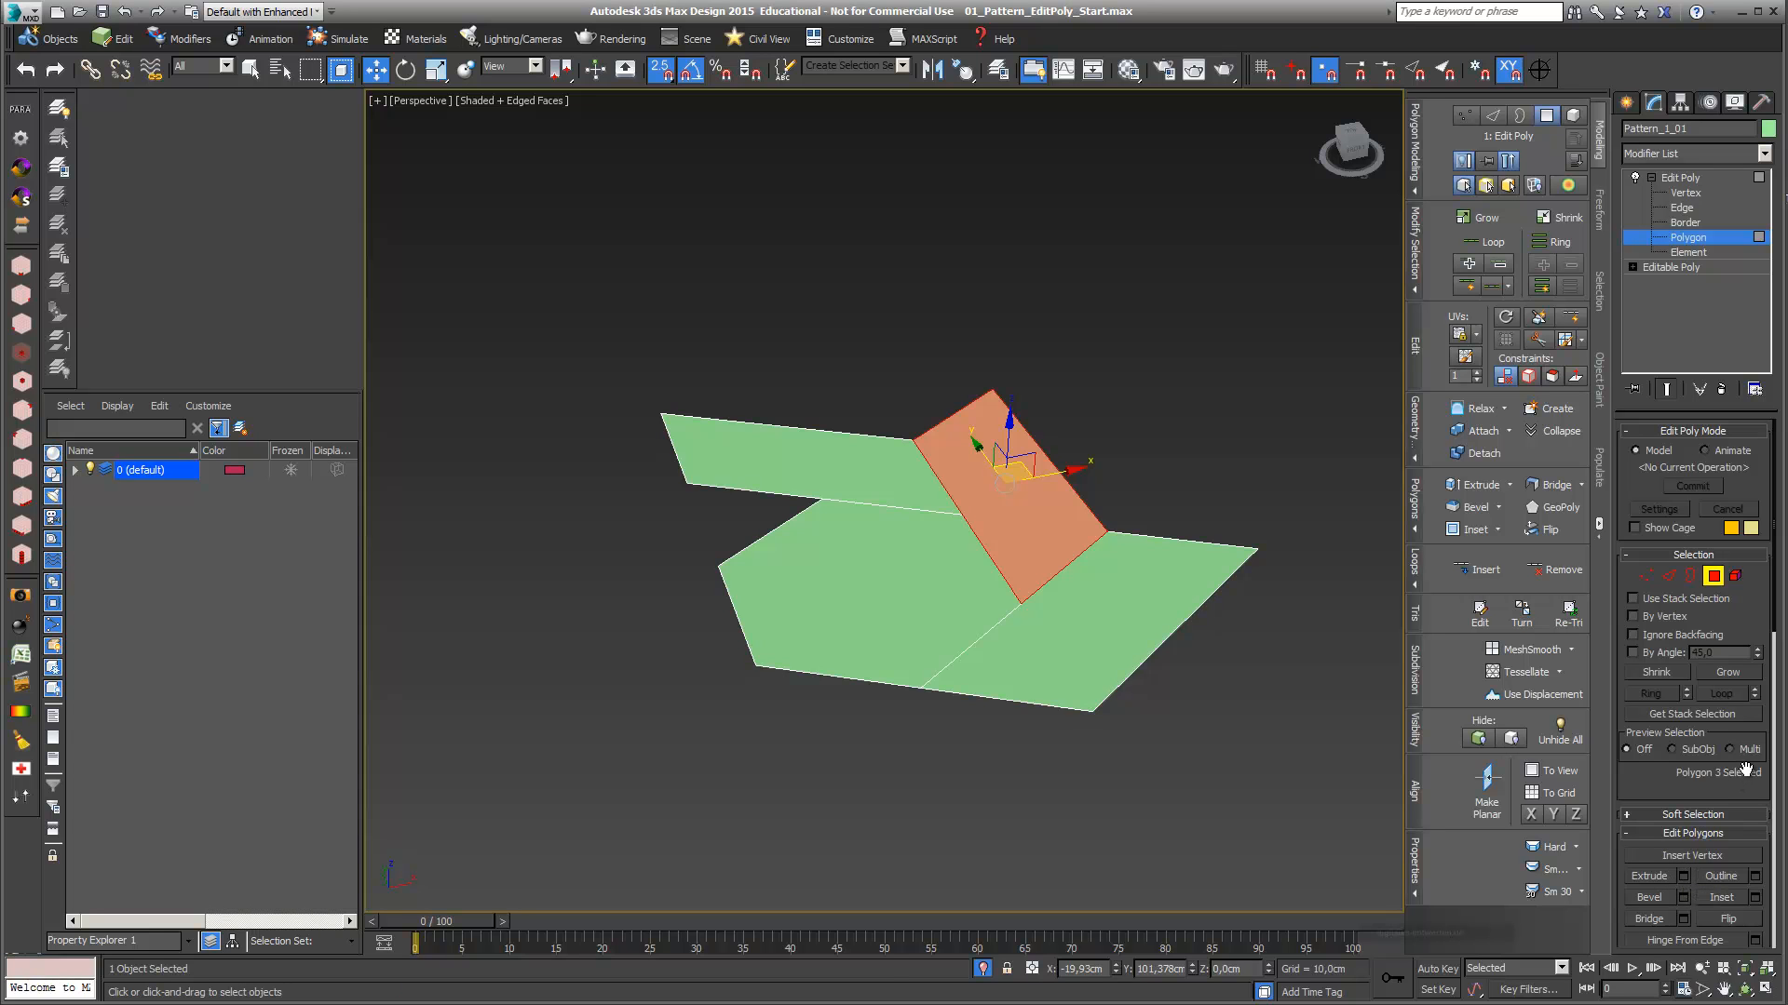
pyautogui.scroll(-3, 1747, 790)
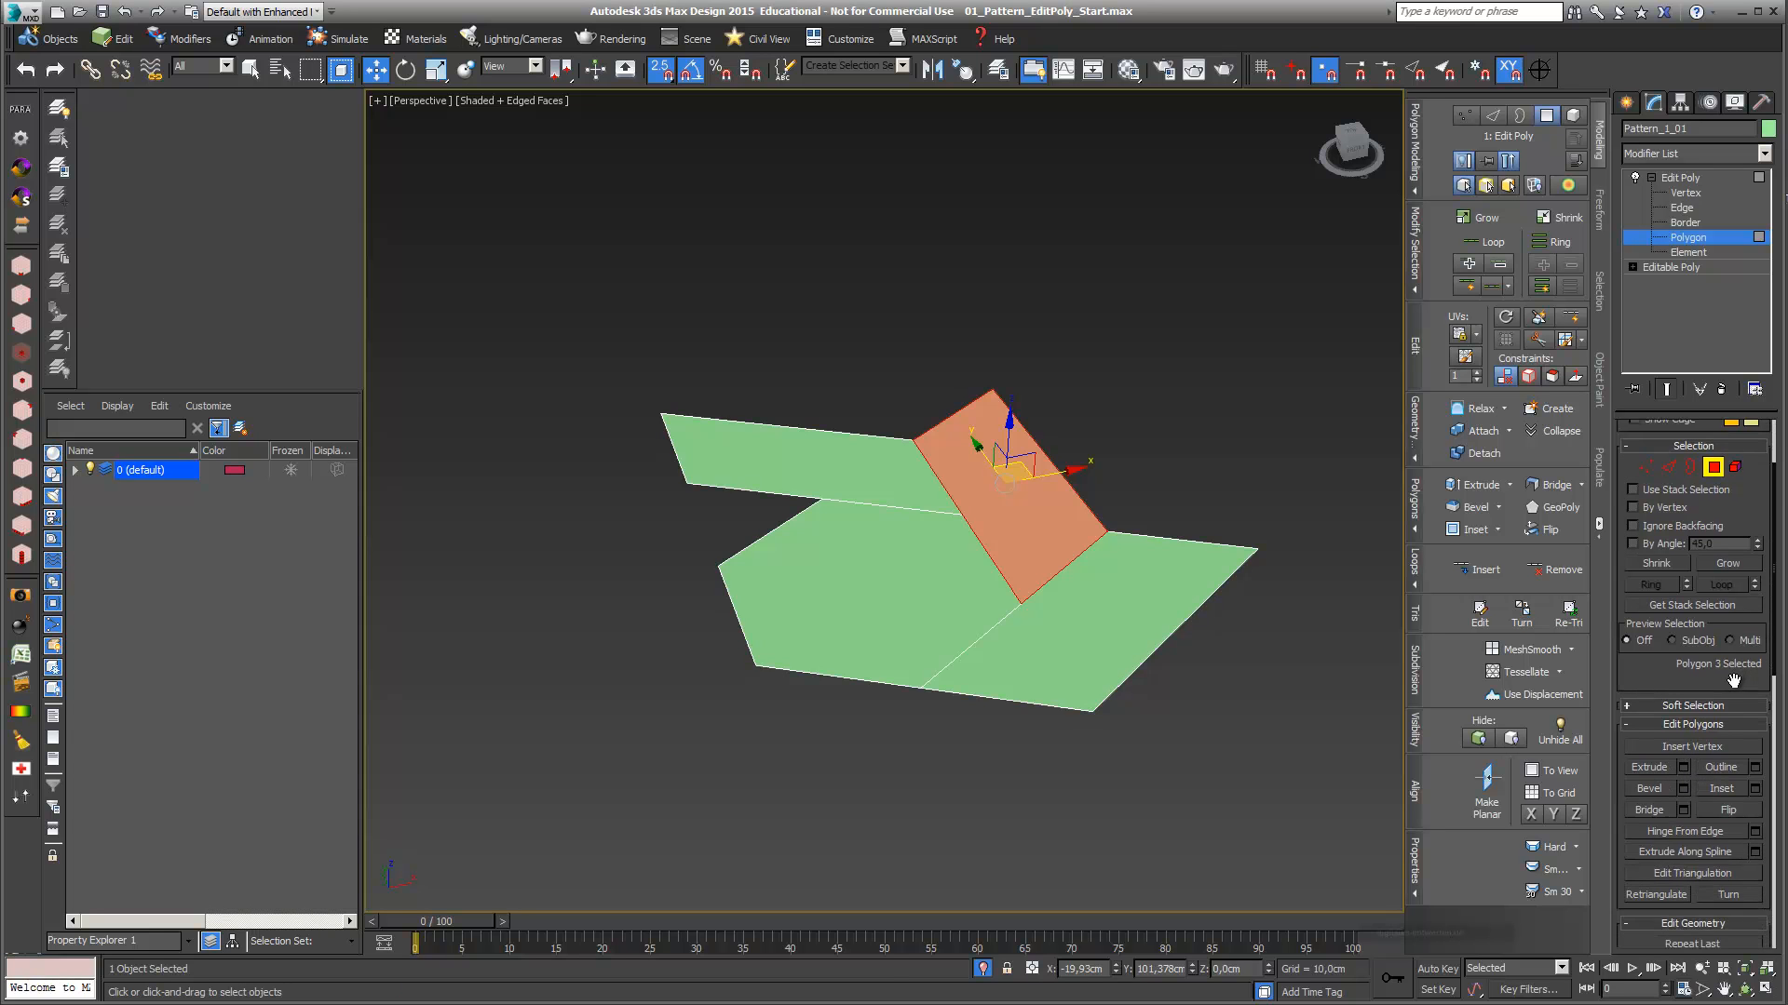
pyautogui.click(1683, 763)
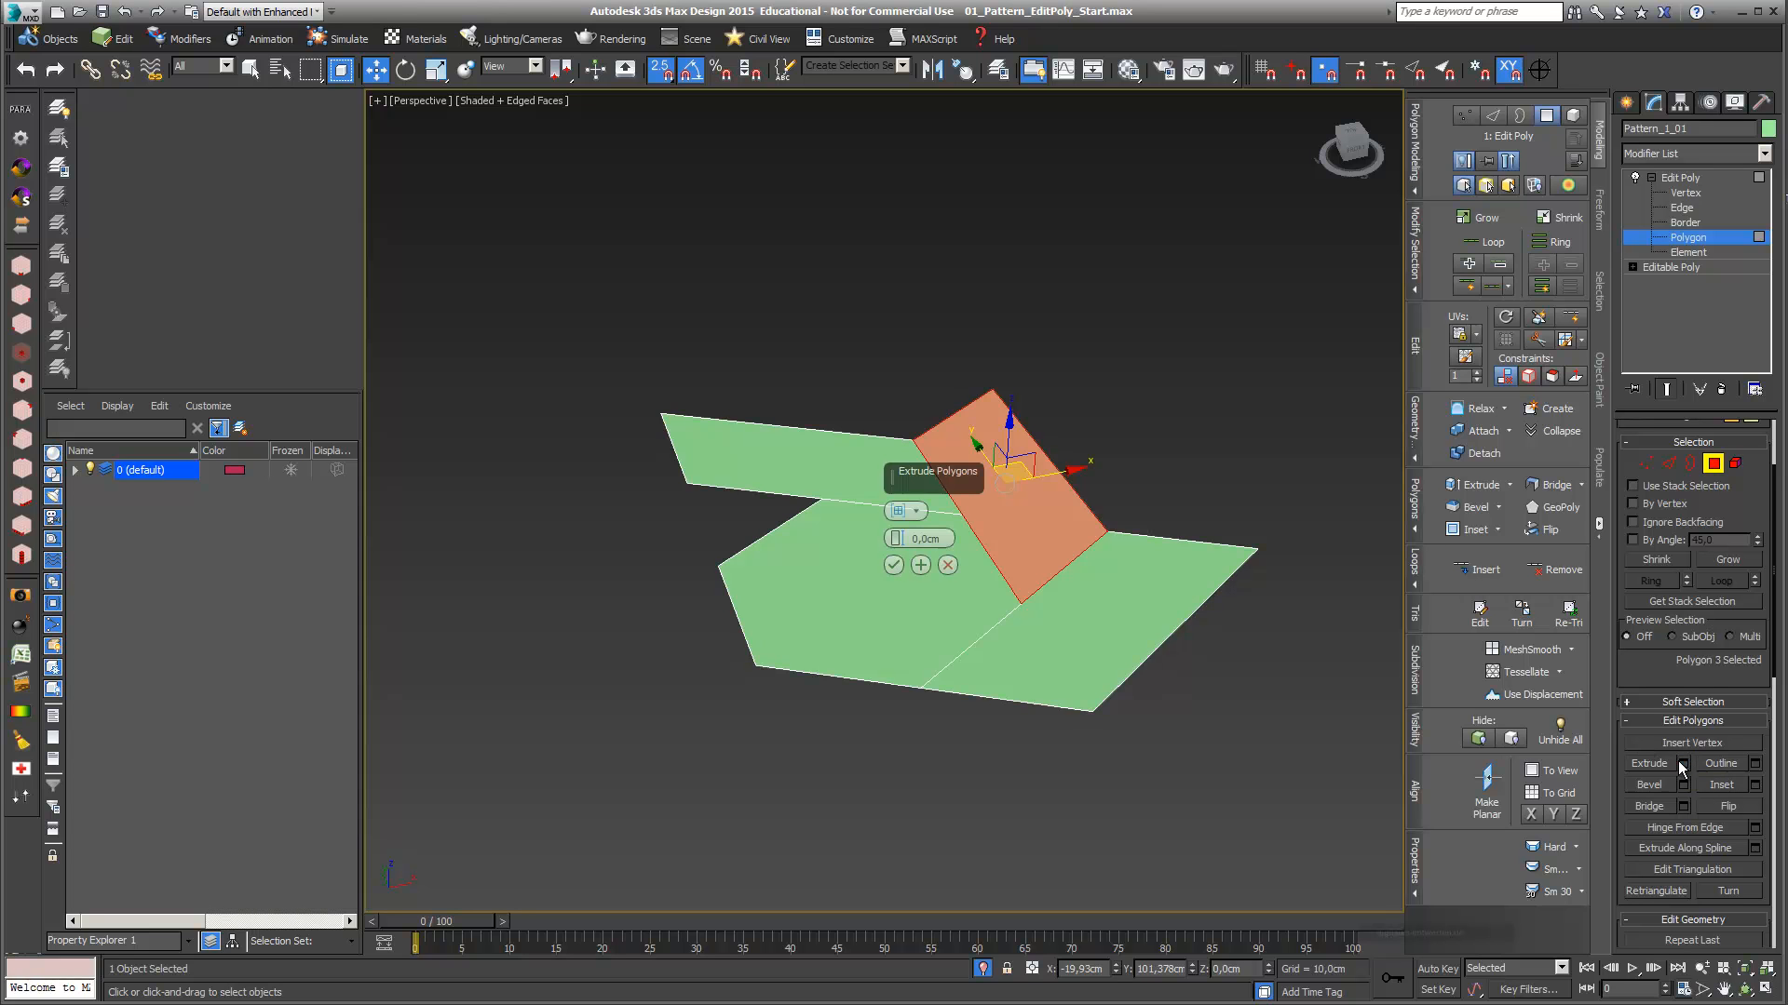
pyautogui.moveTo(896, 538)
pyautogui.mouseDown()
pyautogui.moveTo(900, 475)
pyautogui.moveTo(899, 538)
pyautogui.mouseUp()
pyautogui.click(894, 566)
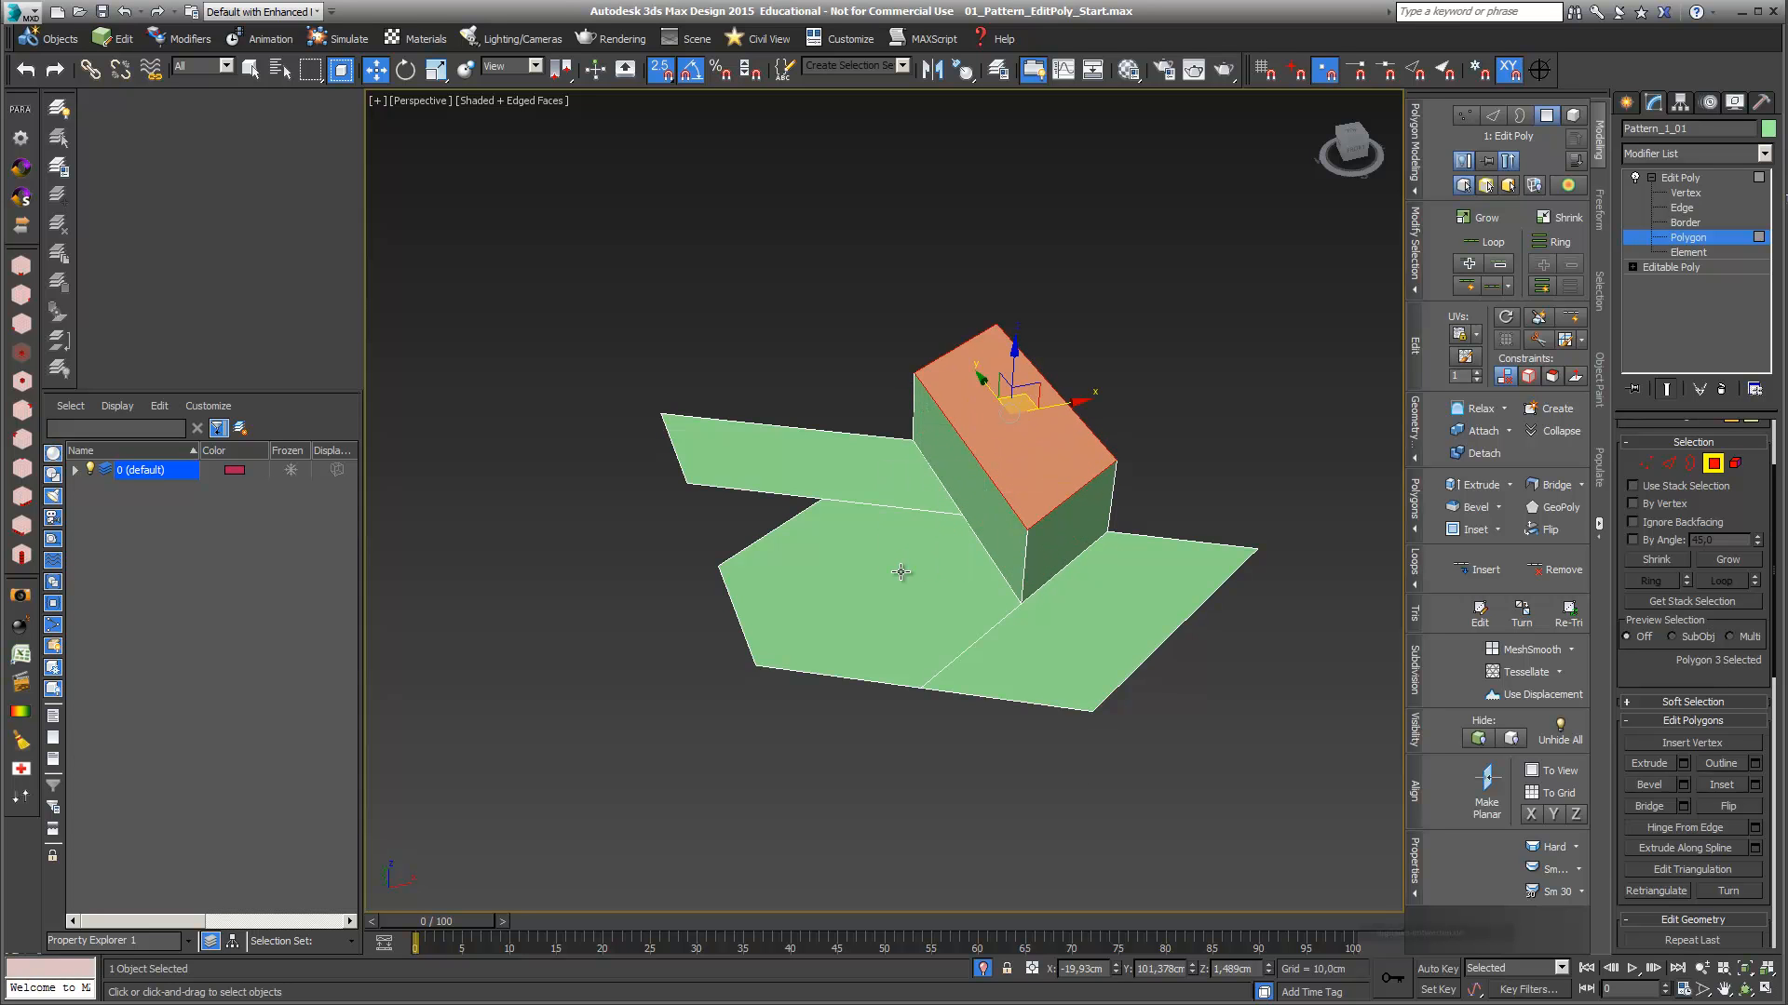
pyautogui.click(1214, 800)
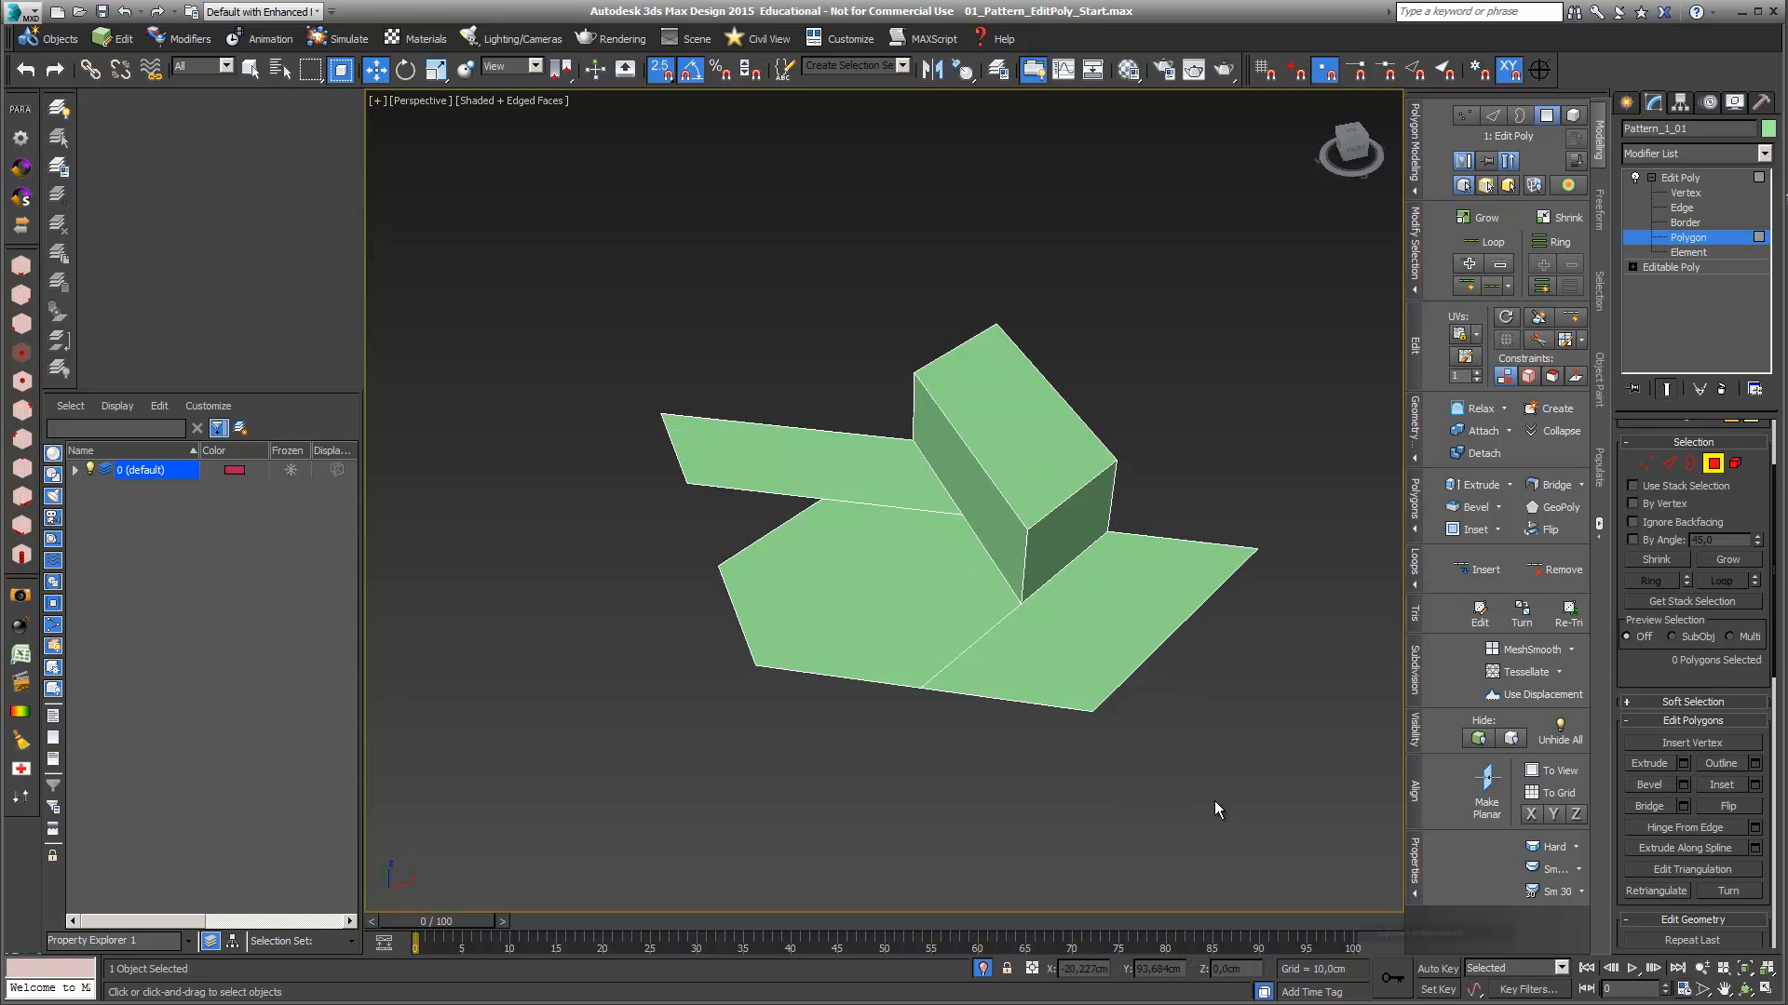
# Add a second Edit Poly modifier on top of the first one
pyautogui.click(1765, 154)
pyautogui.scroll(-2, 1768, 246)
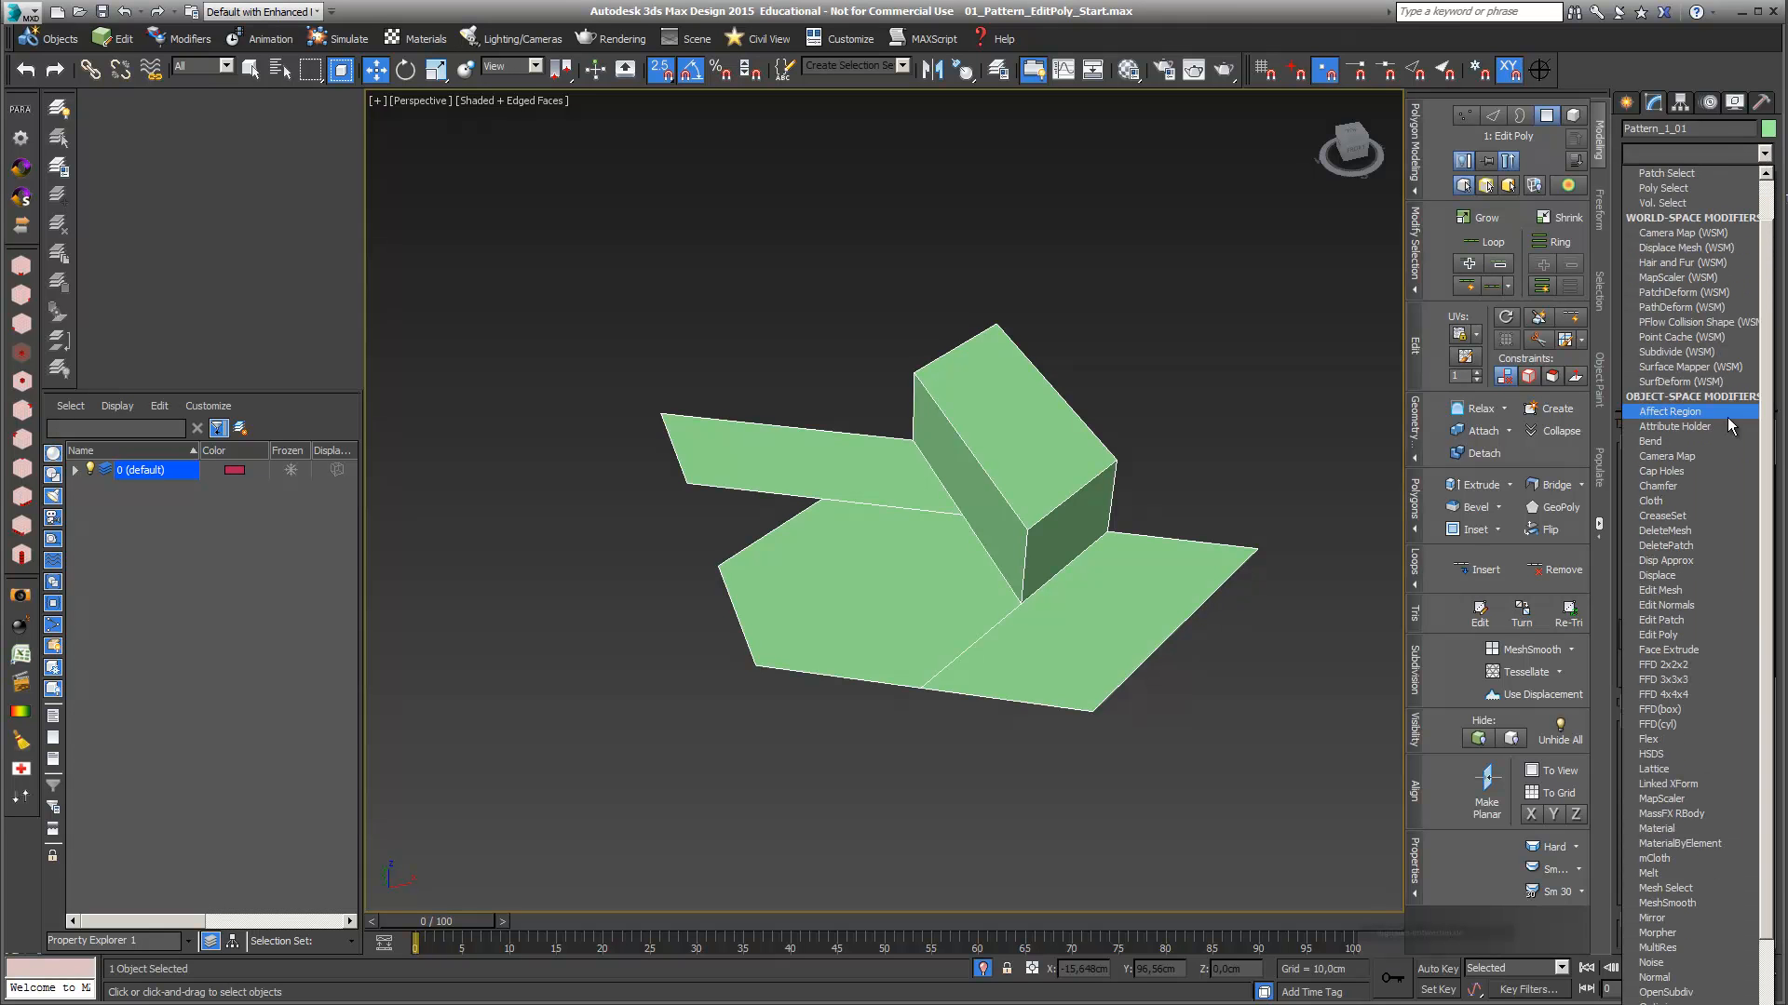
pyautogui.click(1718, 635)
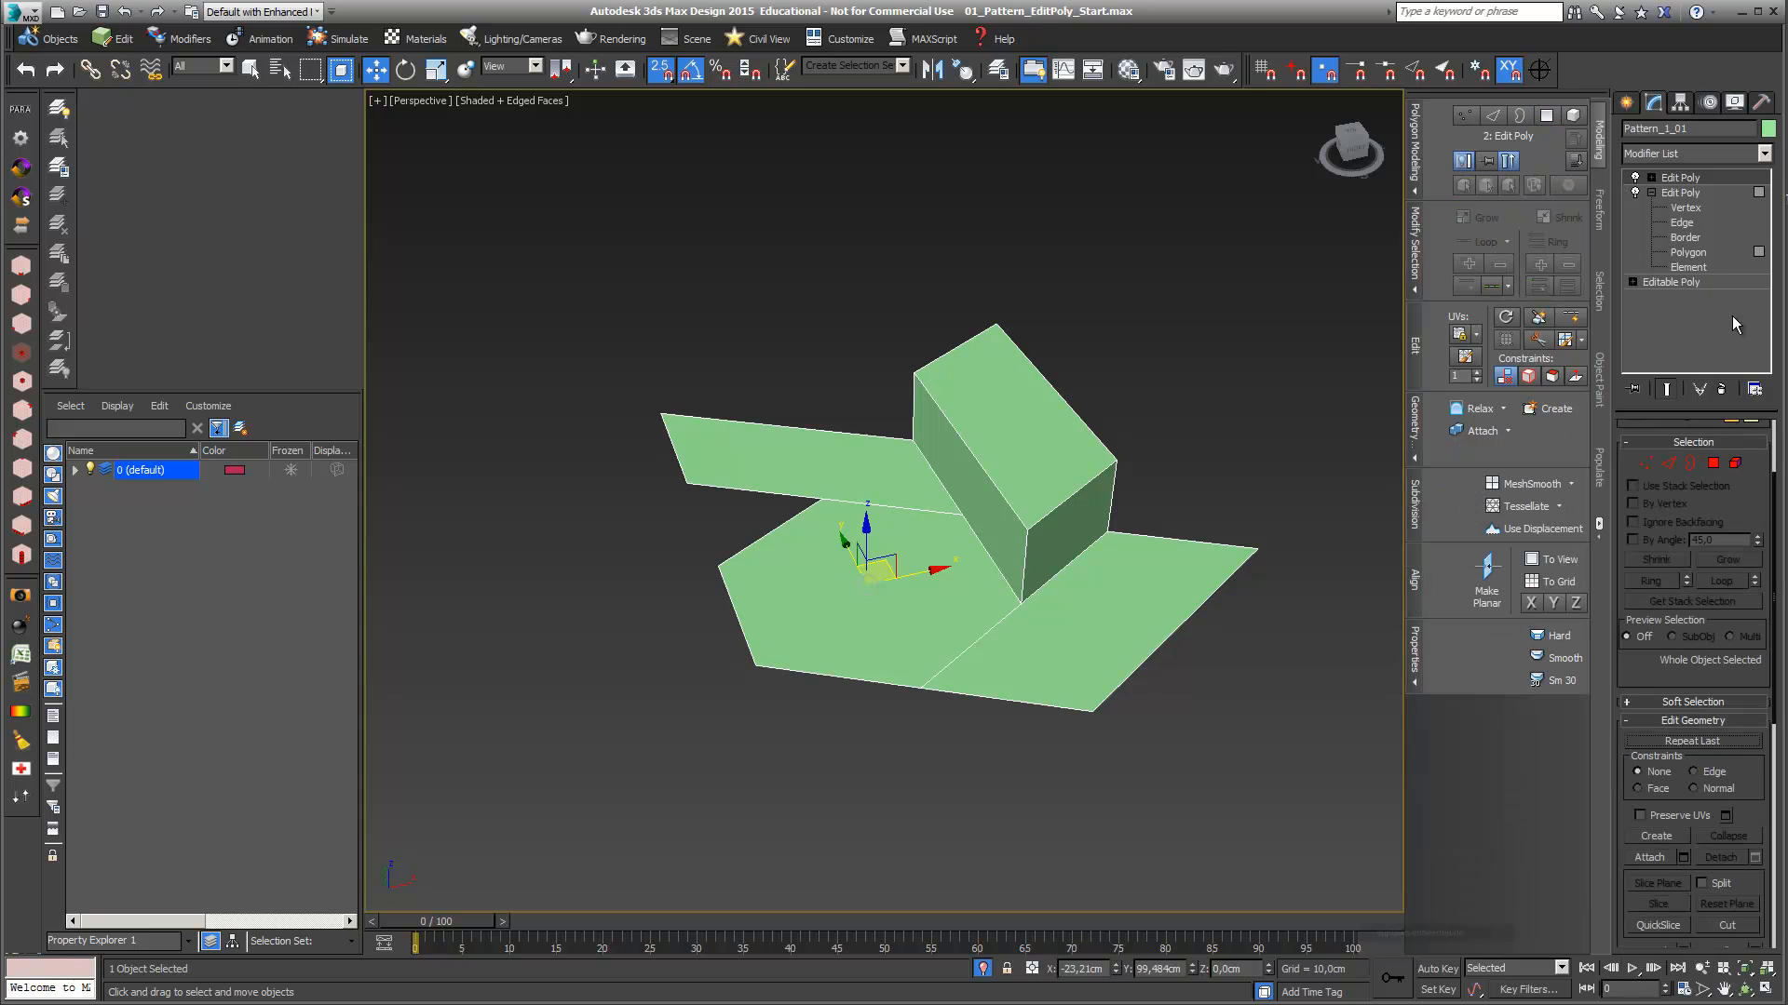
# In the upper Edit Poly, extrude the hexagonal polygon downward by -1.042 cm and clear the polygon selection
pyautogui.click(1650, 178)
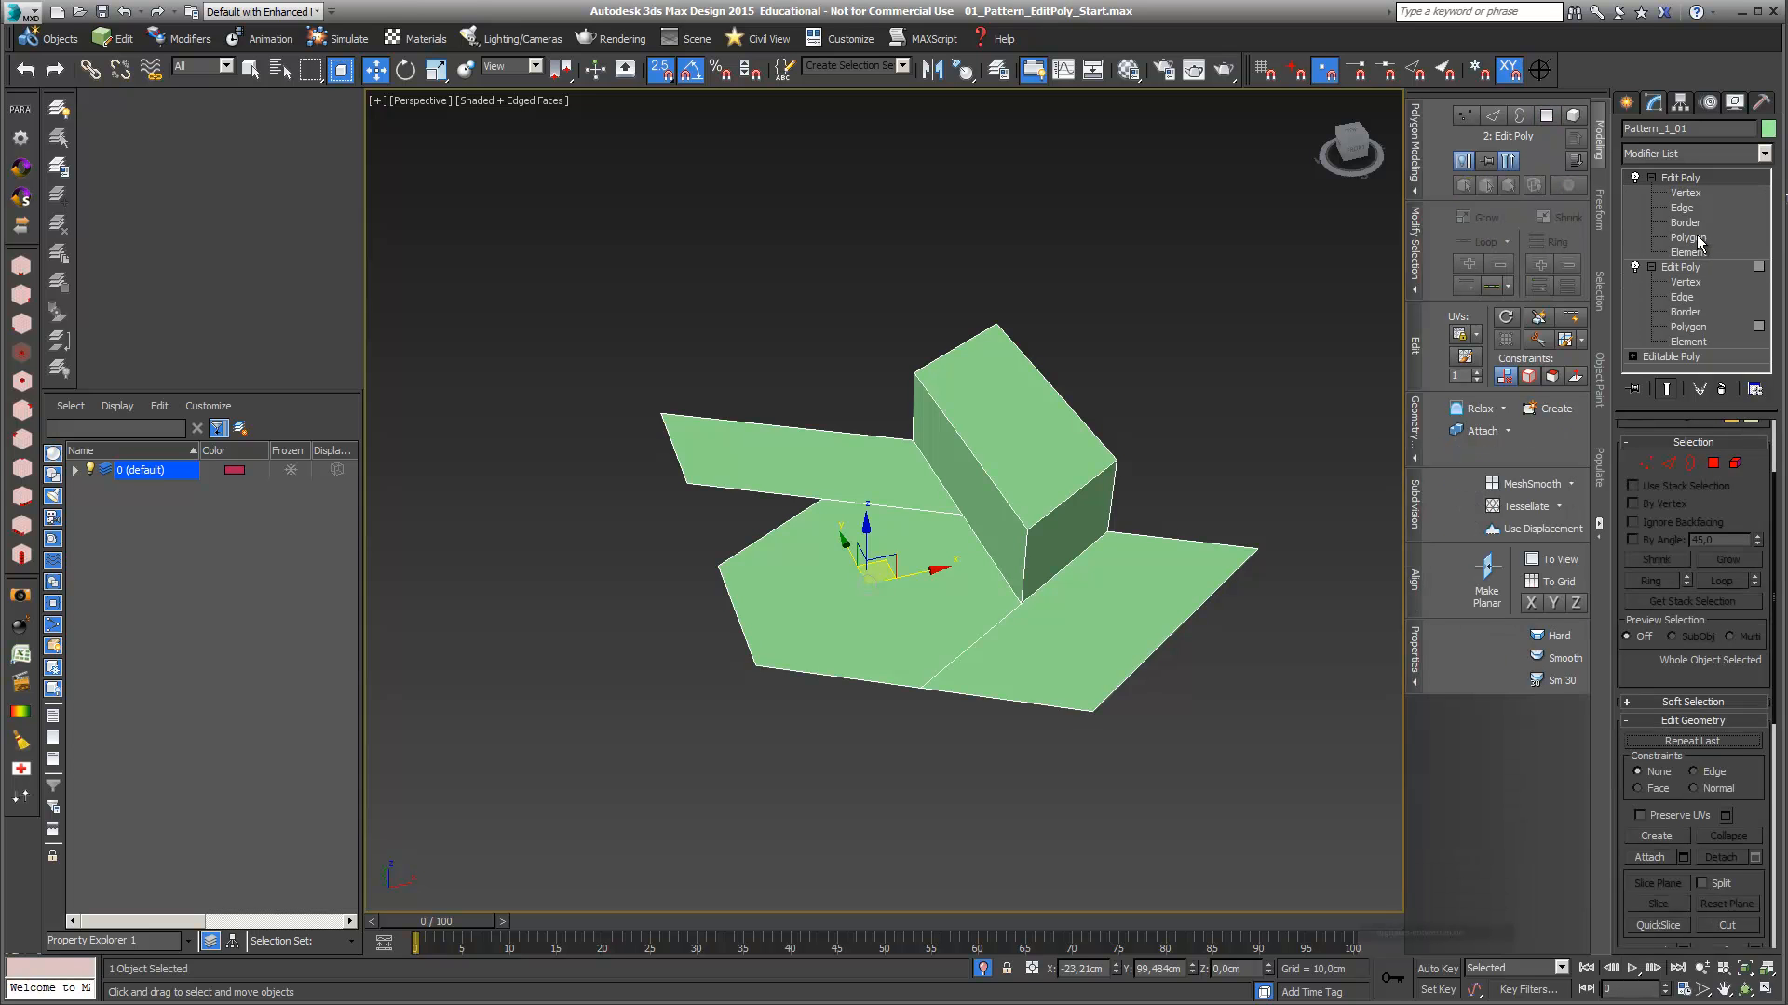
pyautogui.click(1690, 238)
pyautogui.click(807, 583)
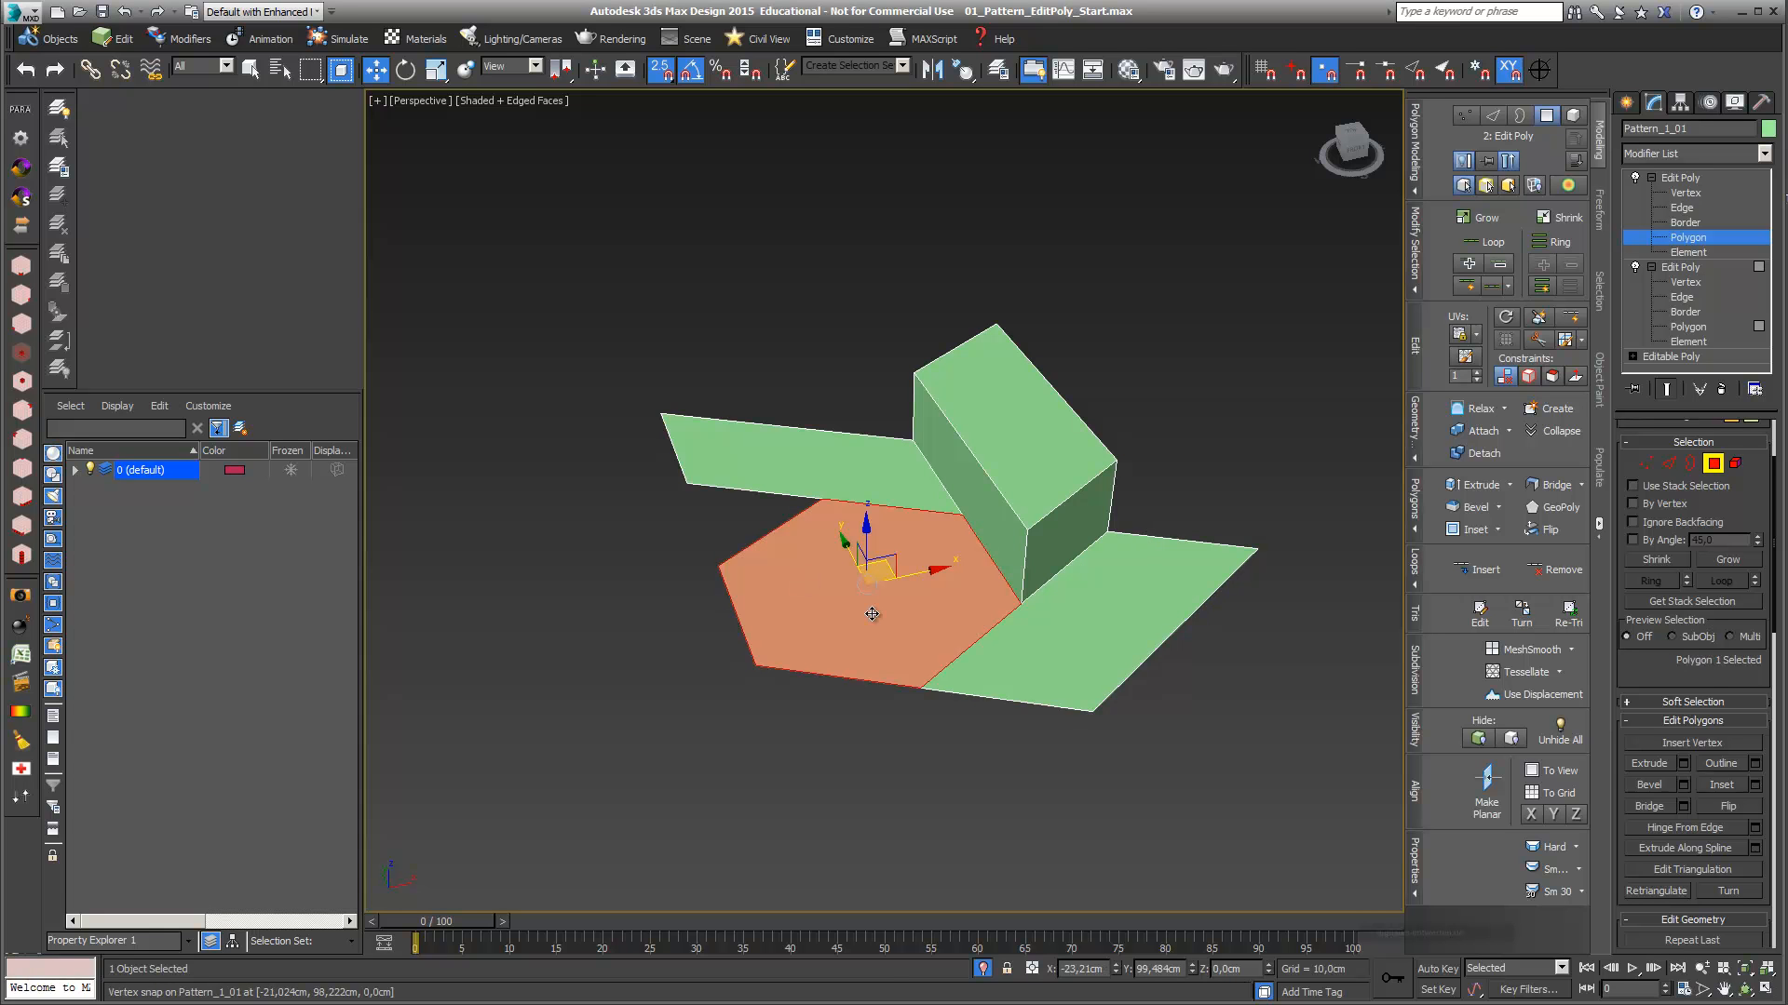
pyautogui.click(1684, 763)
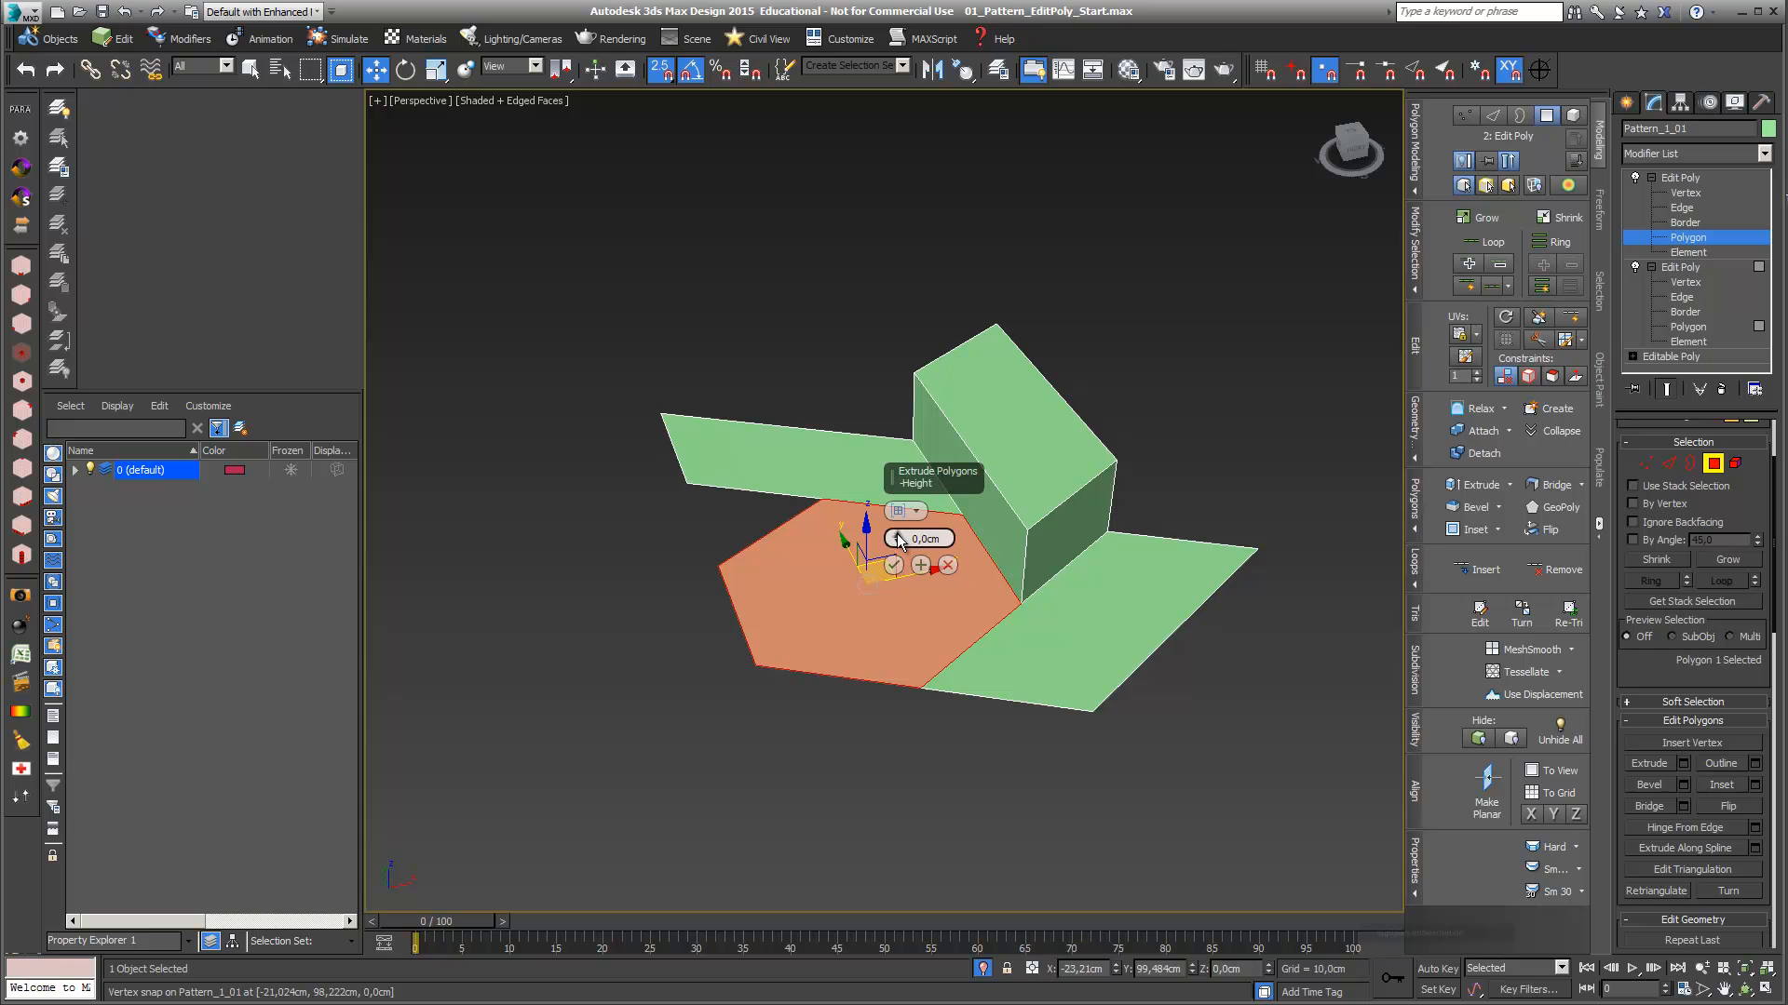
pyautogui.moveTo(897, 540)
pyautogui.mouseDown()
pyautogui.moveTo(897, 517)
pyautogui.moveTo(900, 539)
pyautogui.mouseUp()
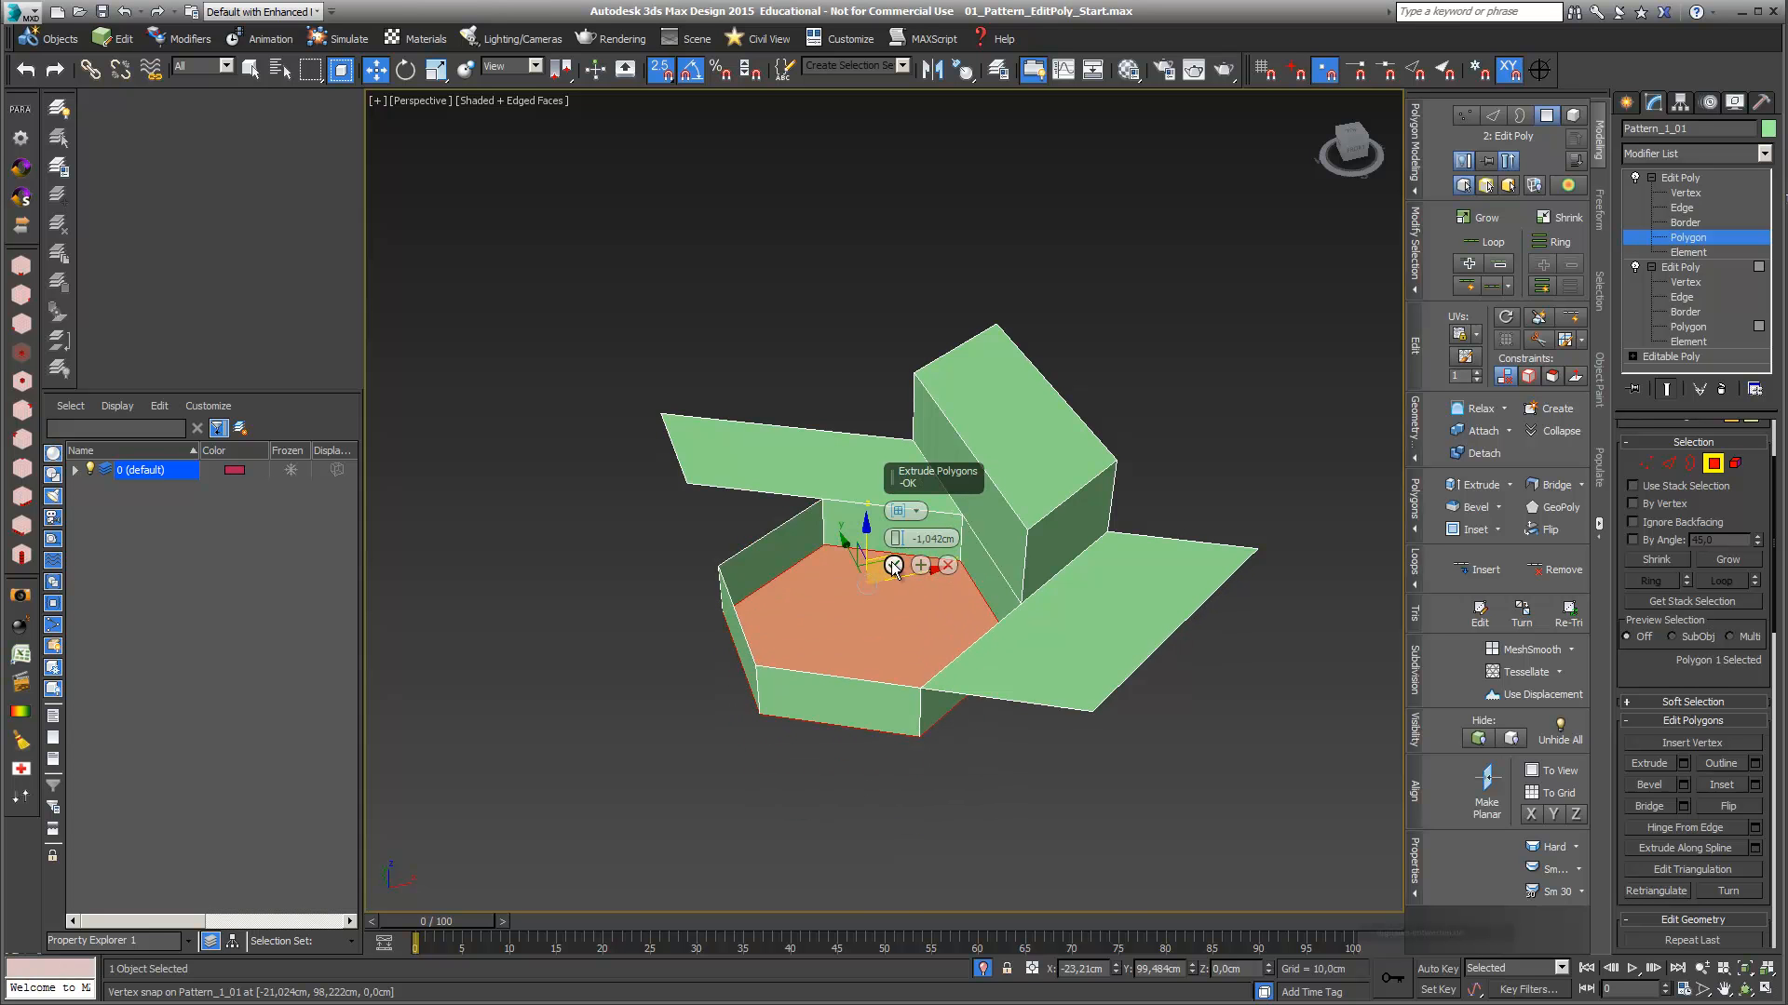
pyautogui.click(893, 565)
pyautogui.click(1197, 810)
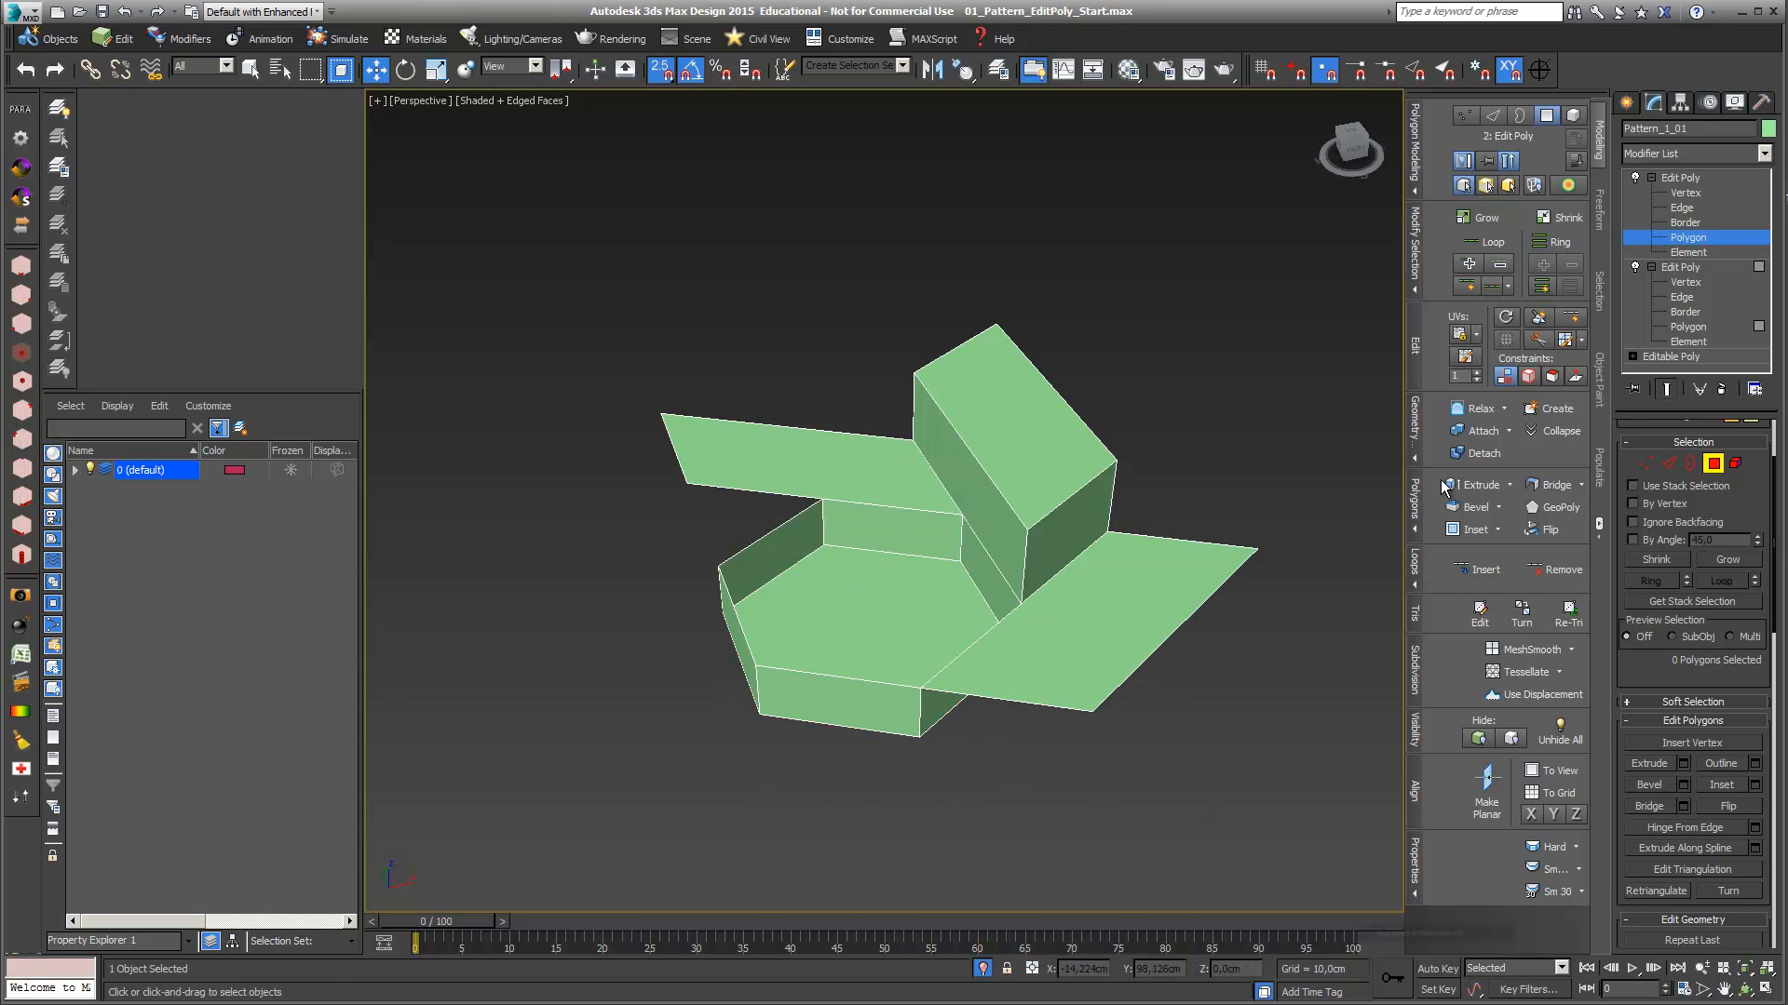
# Collapse both Edit Poly entries and switch each modifier off and on to compare the extrusion it contributes
pyautogui.click(1650, 177)
pyautogui.click(1651, 192)
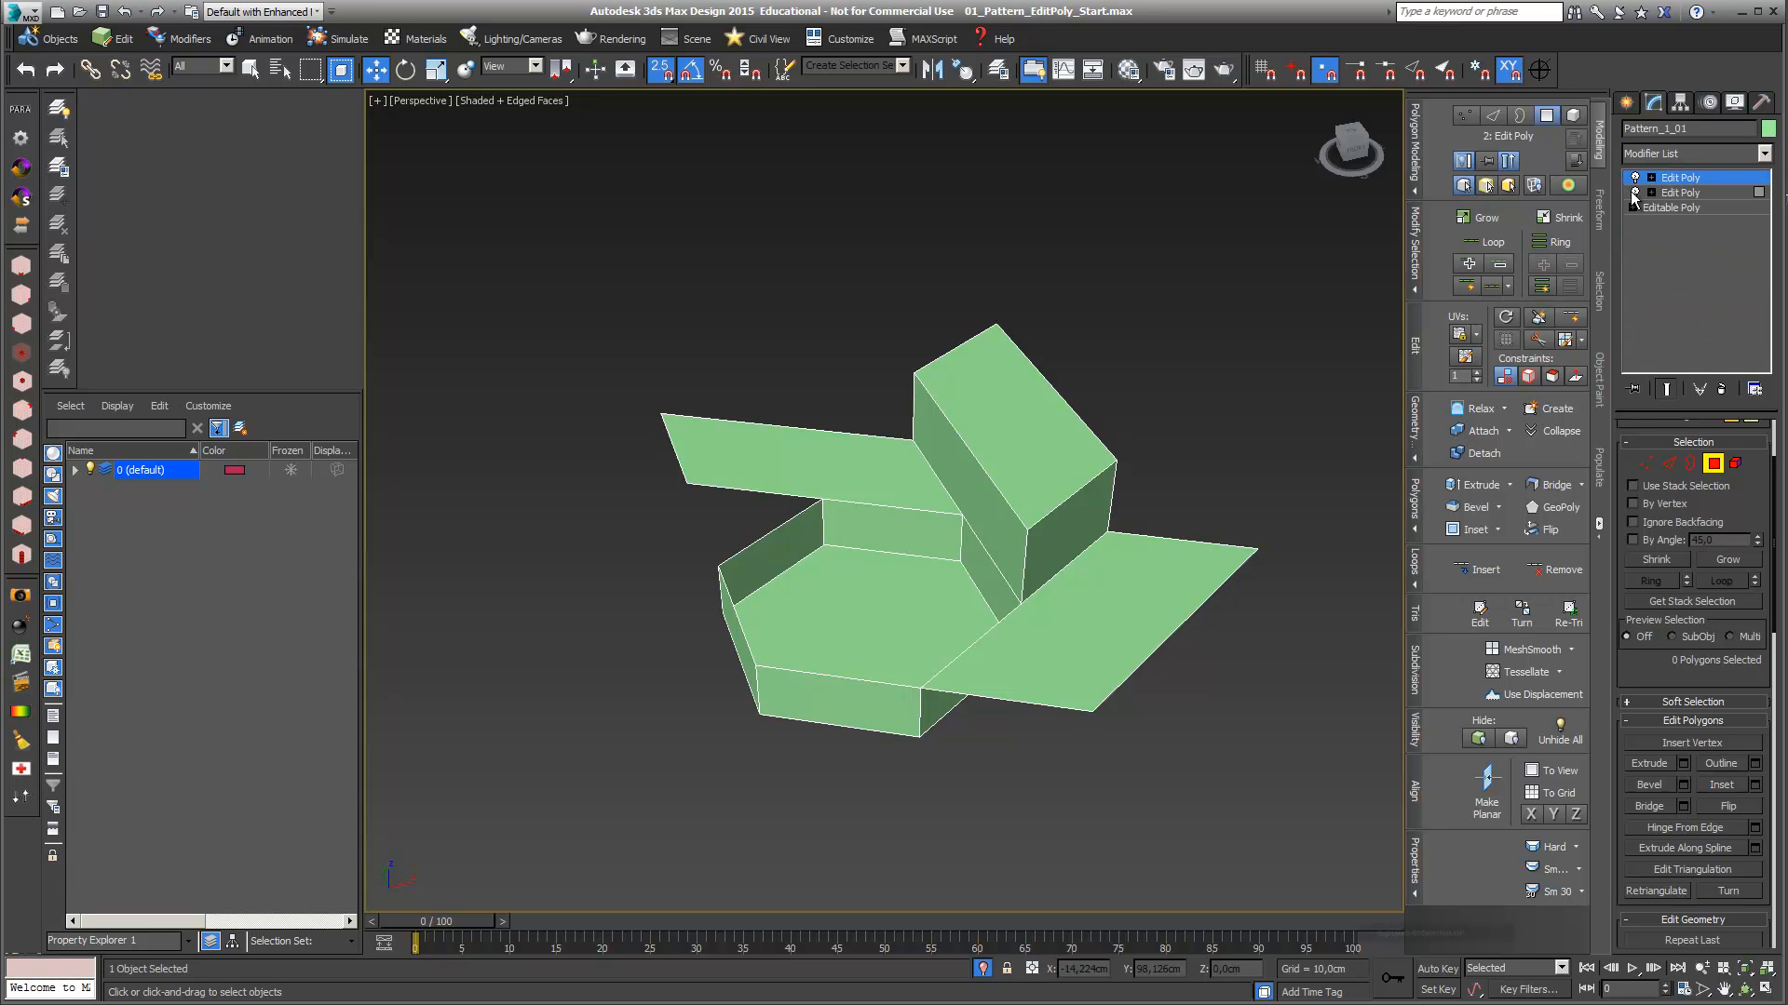
pyautogui.click(1635, 191)
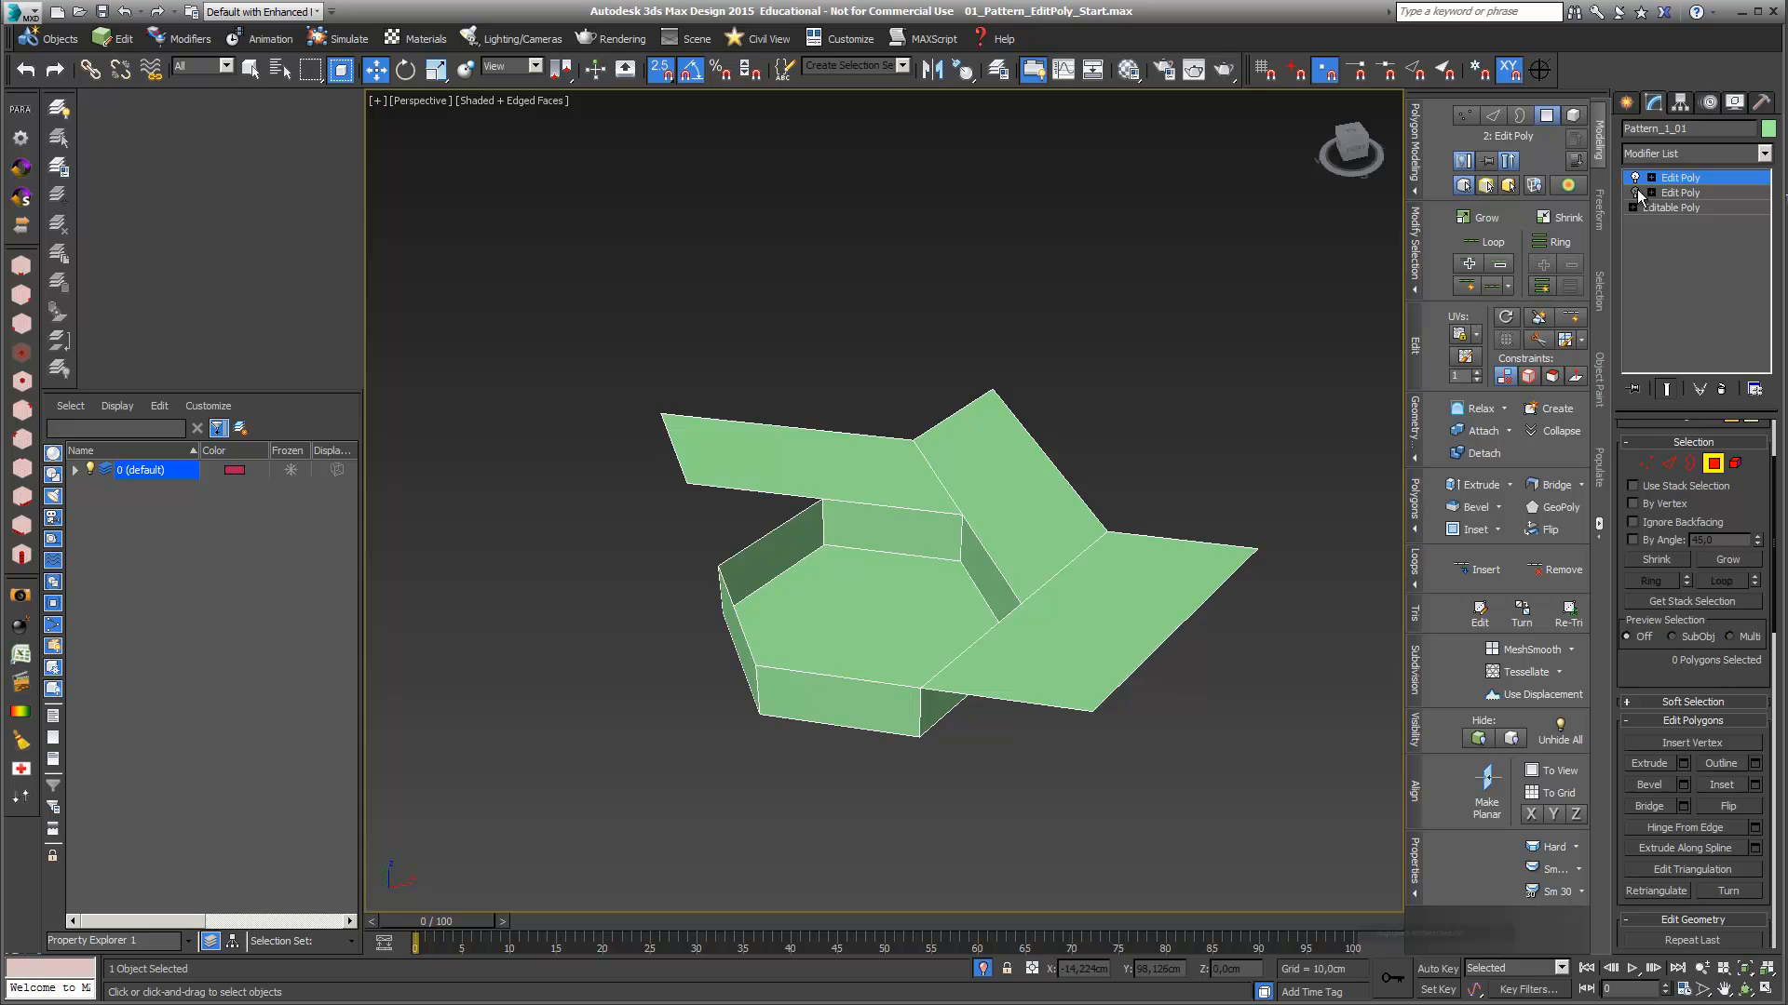
pyautogui.click(1636, 191)
pyautogui.click(1636, 177)
pyautogui.click(1636, 177)
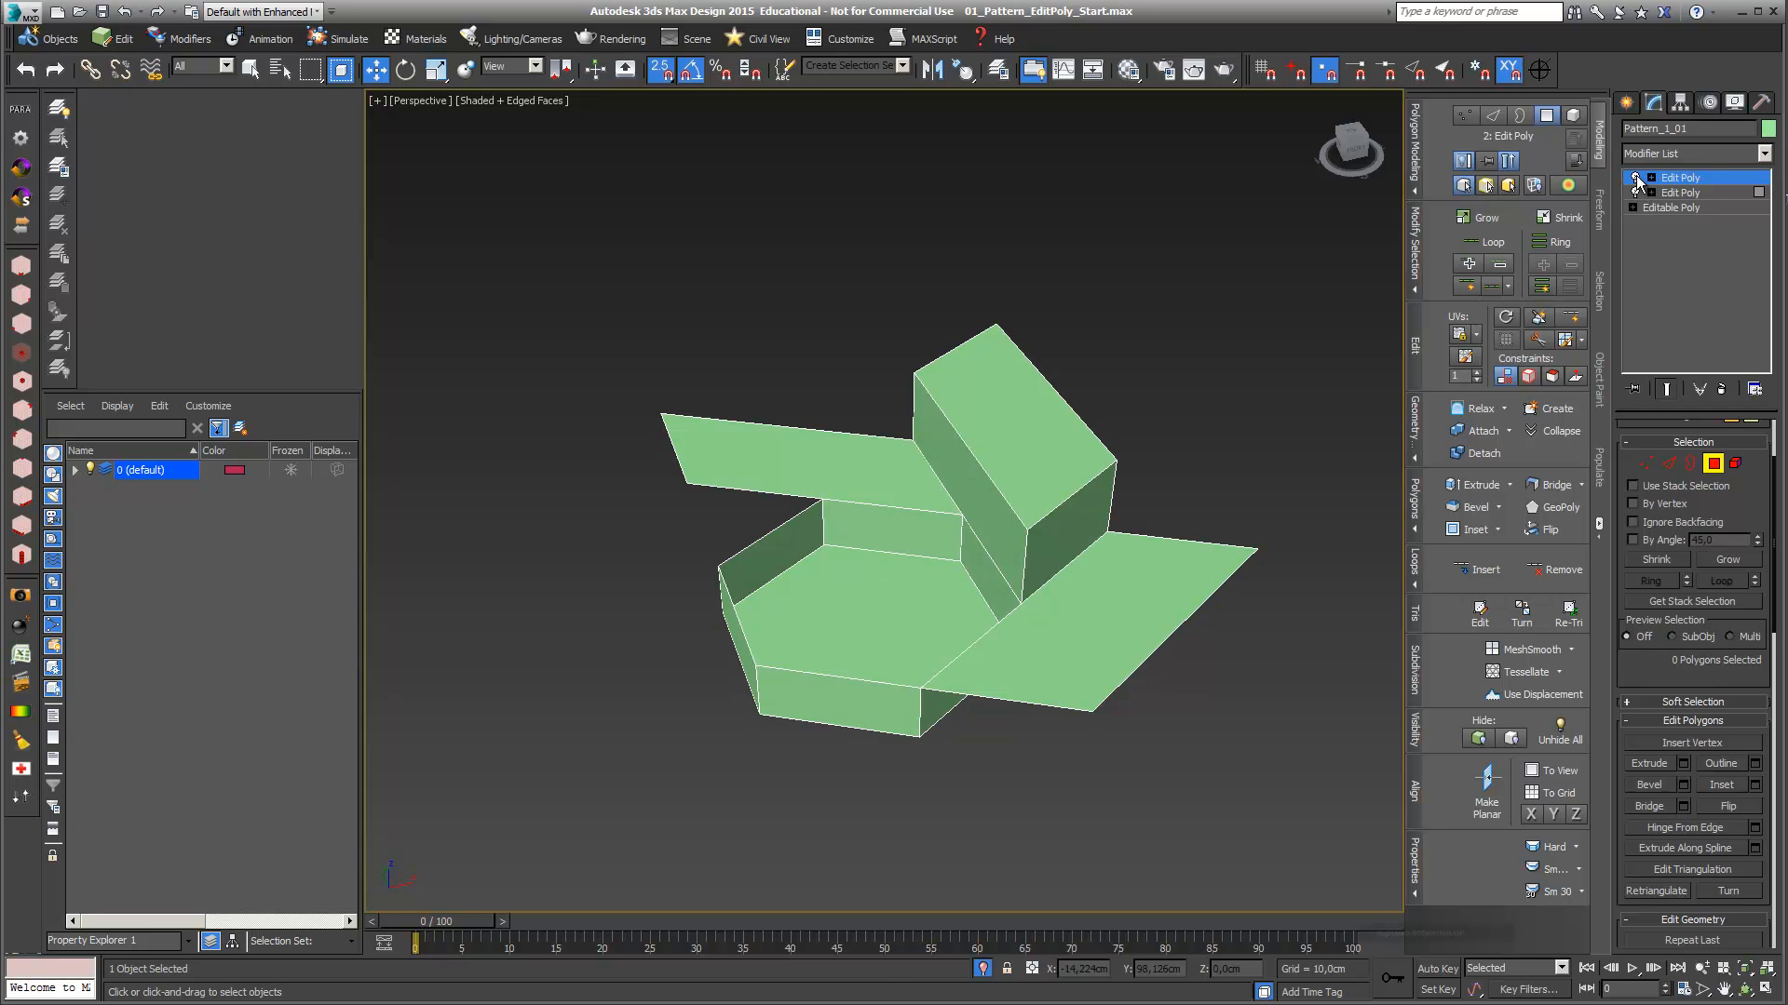
pyautogui.click(1636, 191)
pyautogui.click(1636, 192)
# Remove the lower Edit Poly modifier from the stack despite the topology dependency, and make the remaining Edit Poly active
pyautogui.click(1676, 193)
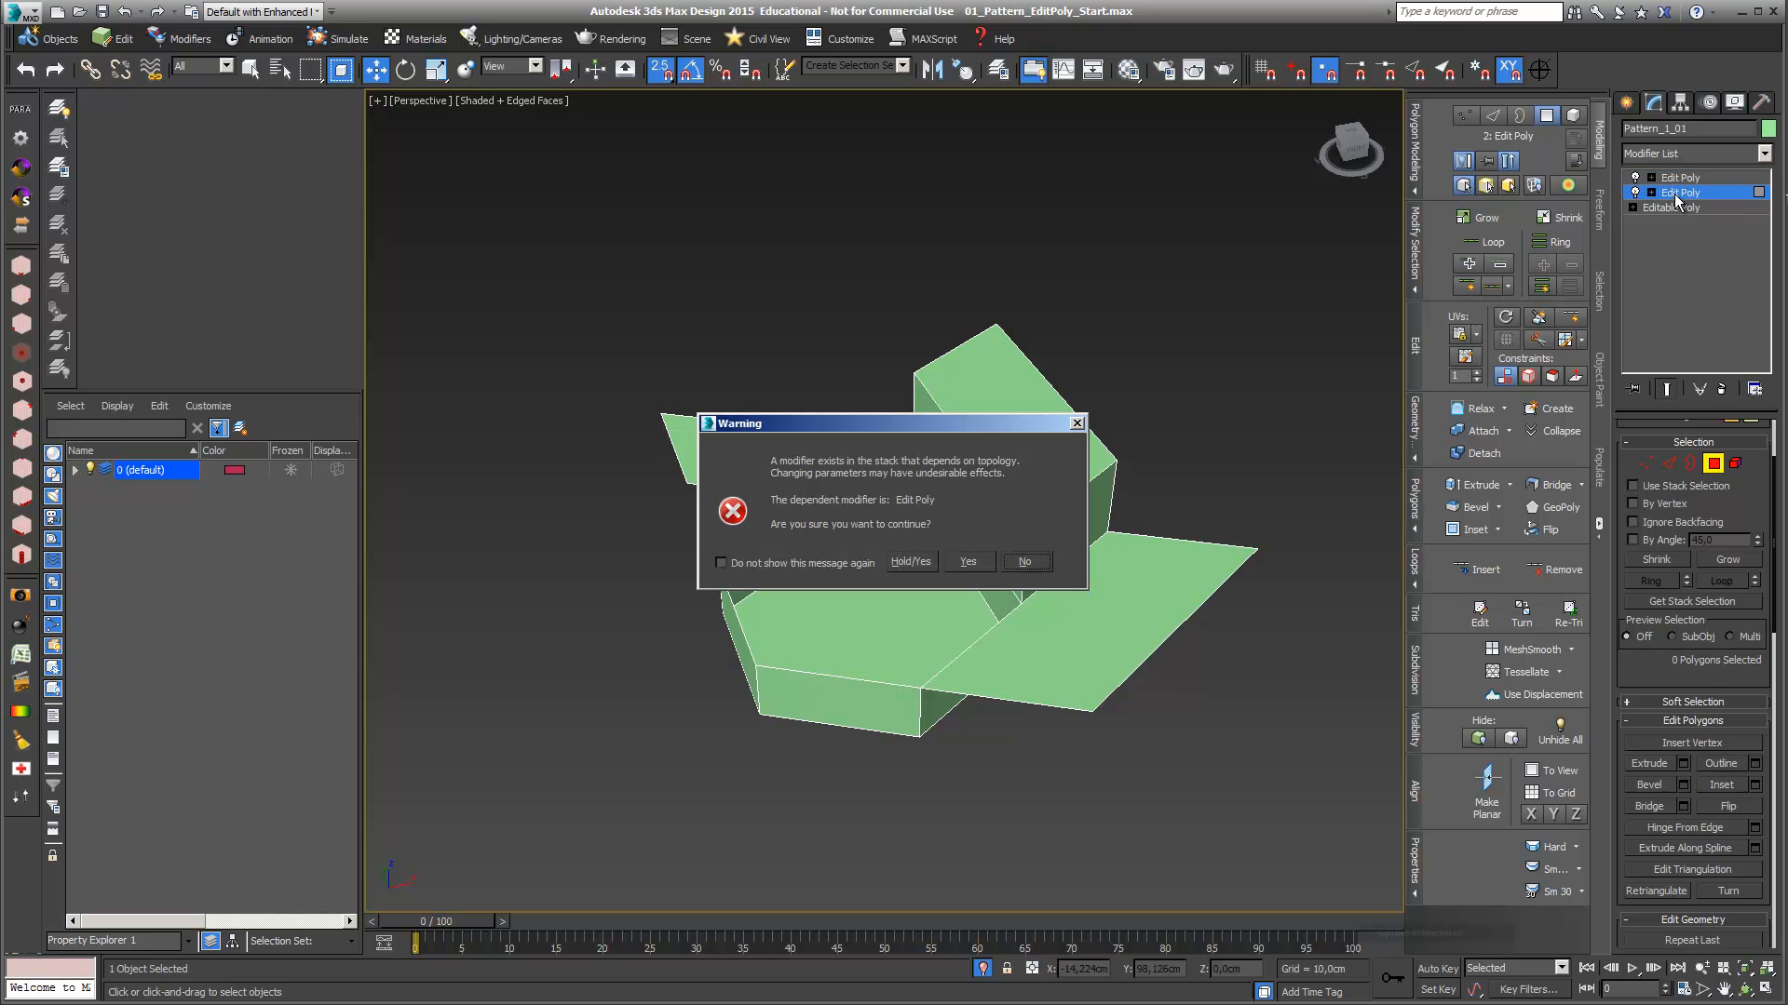
pyautogui.click(968, 562)
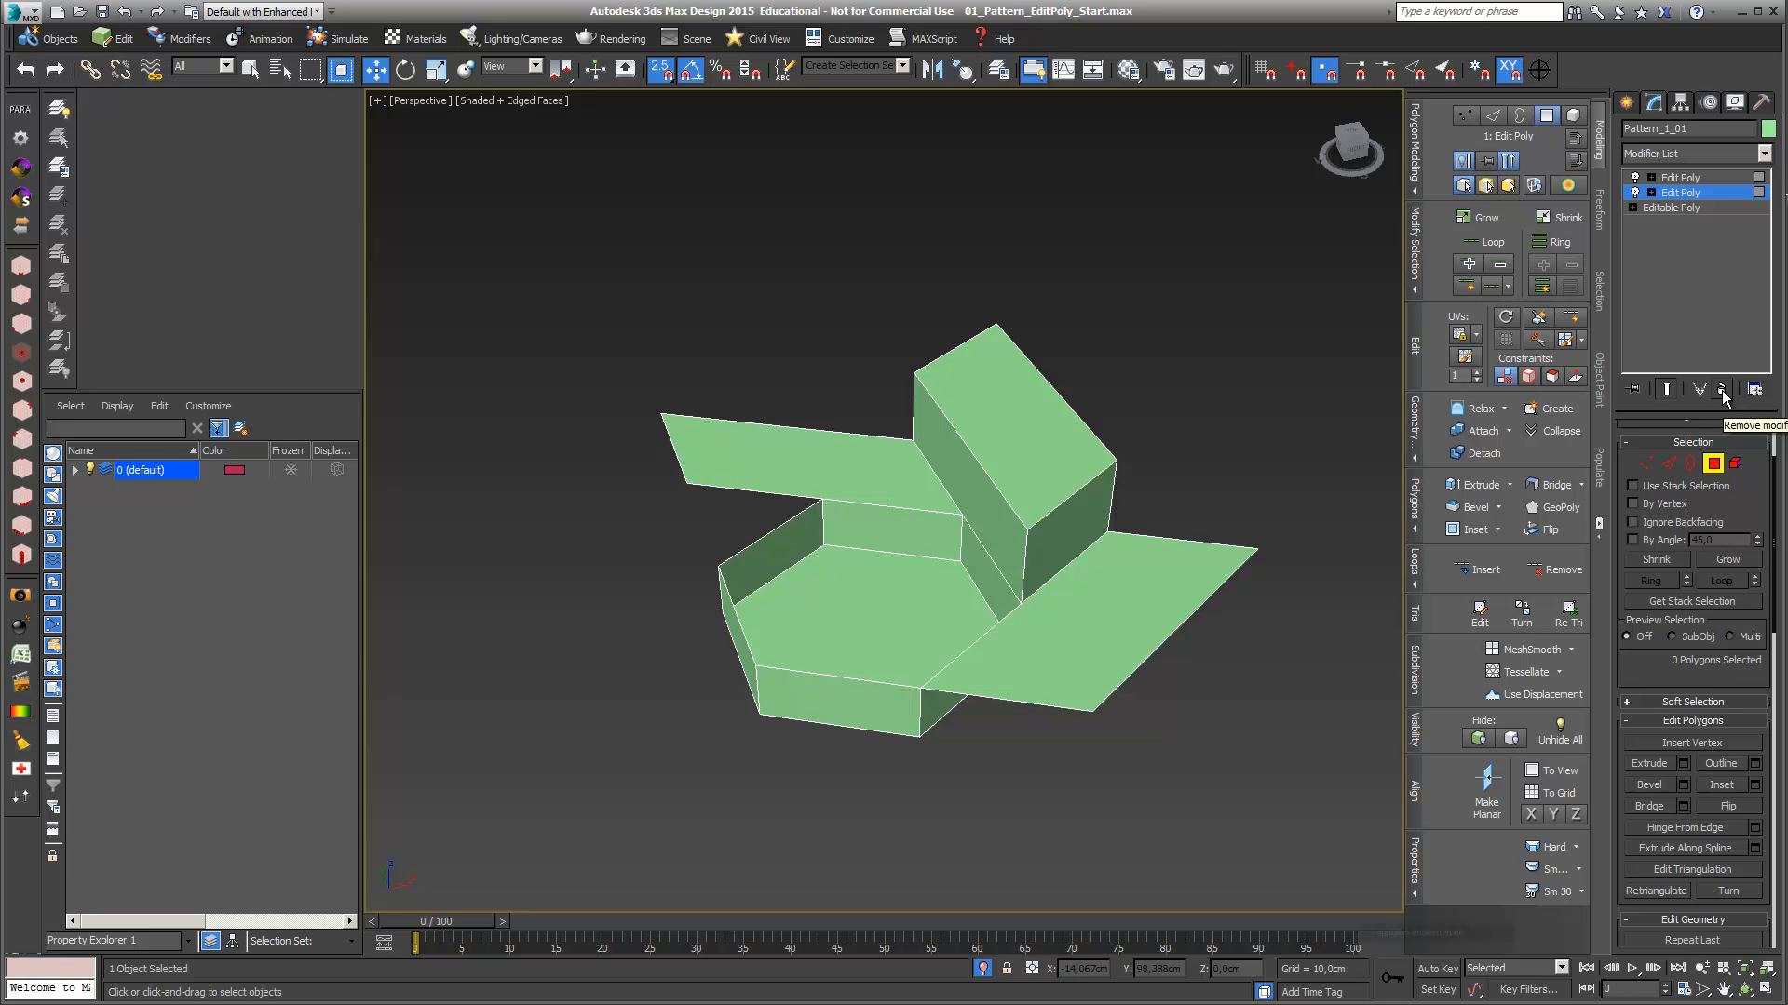
pyautogui.click(1721, 393)
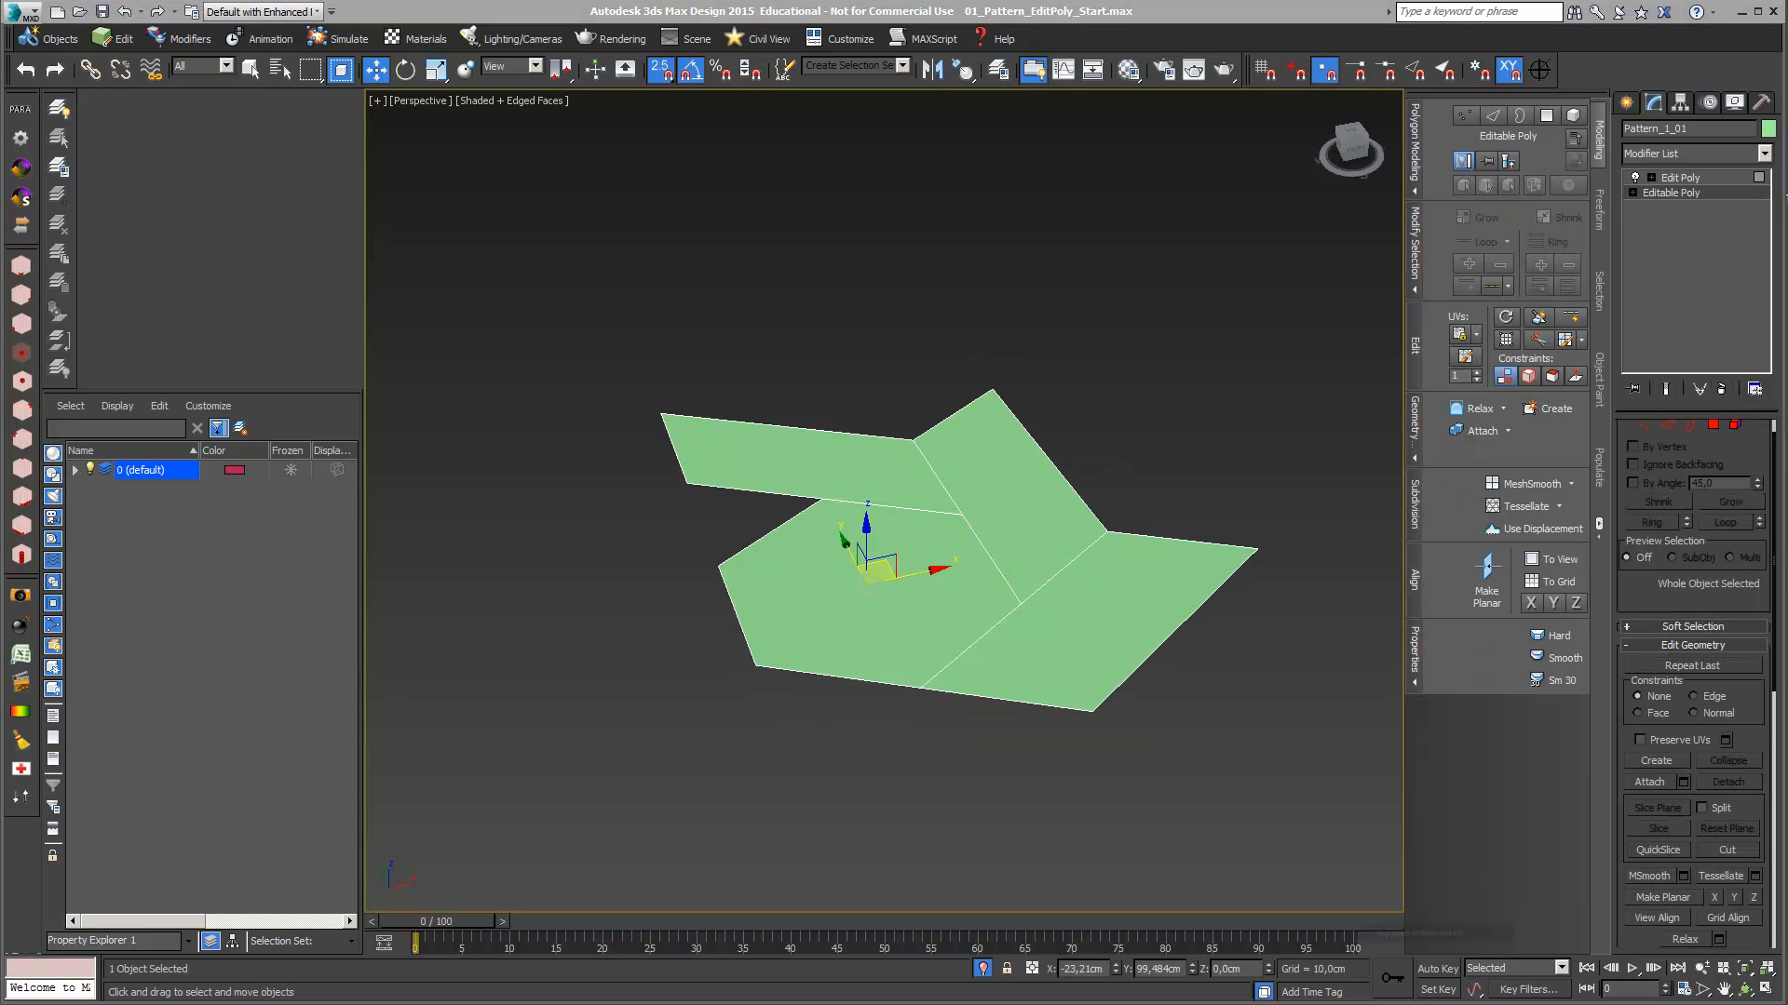
pyautogui.hotkey('ctrl', 'z')
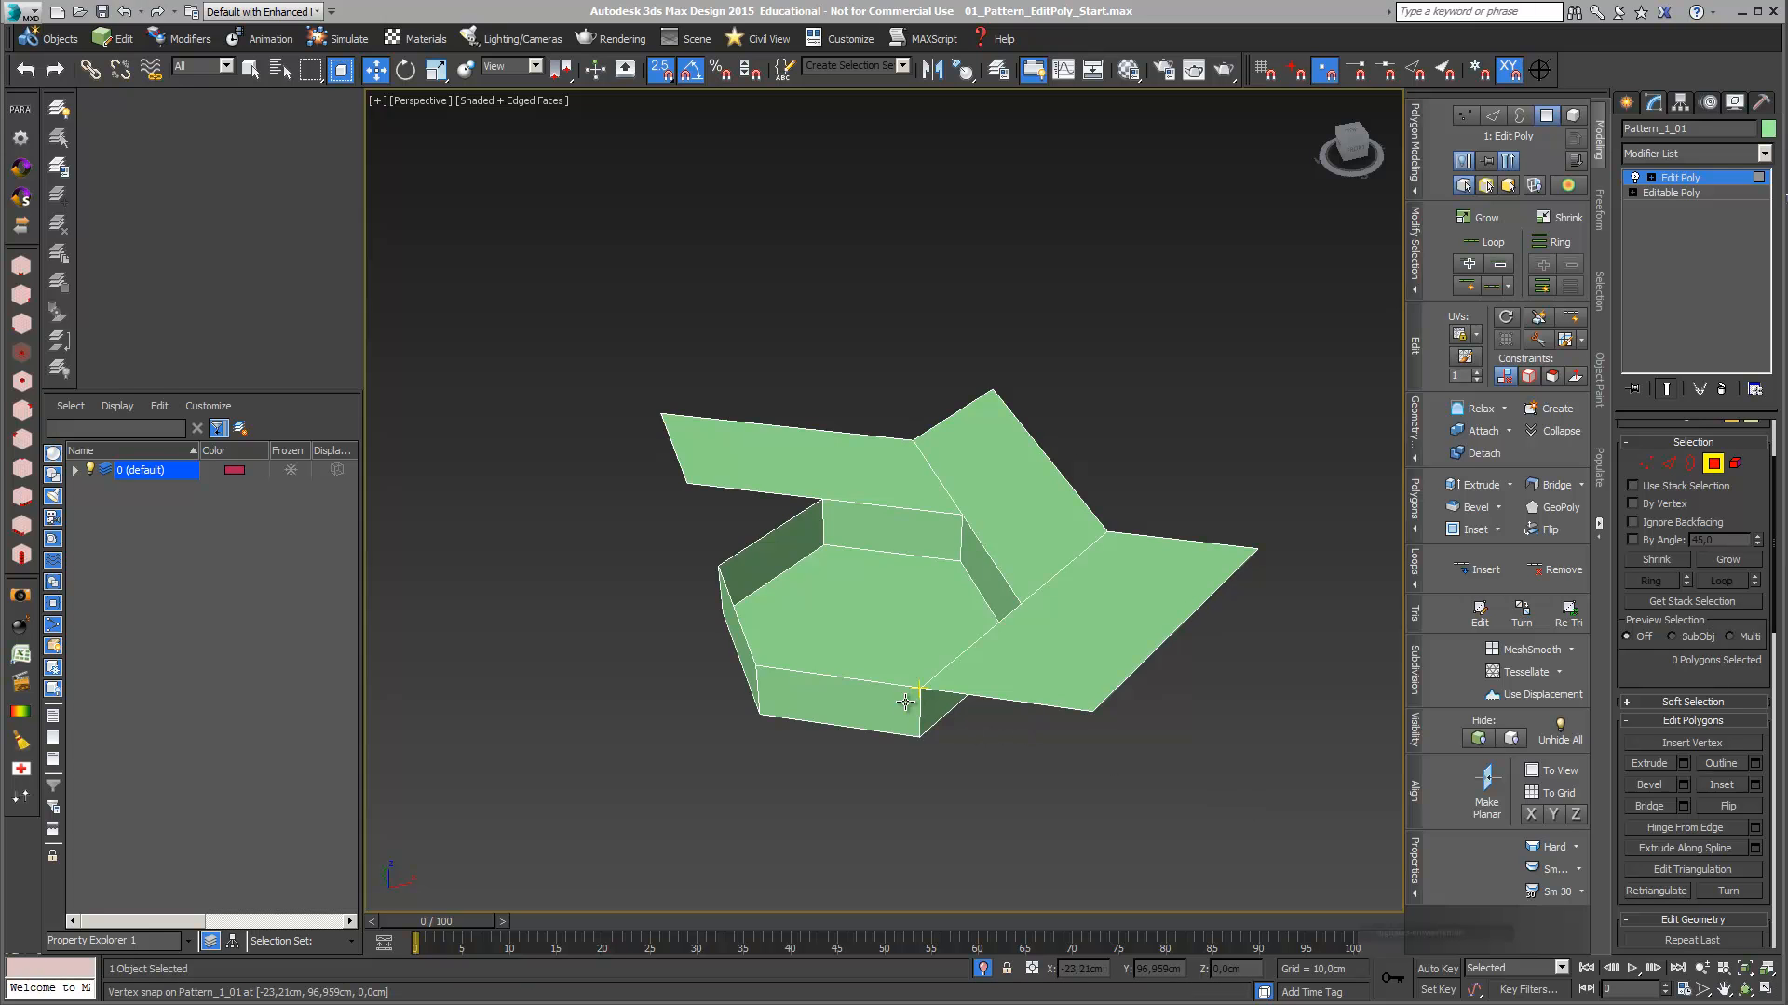
# Select the sunken hexagonal polygon to inspect its settings, and remove the remaining Edit Poly modifier from the stack
pyautogui.click(931, 712)
pyautogui.click(920, 628)
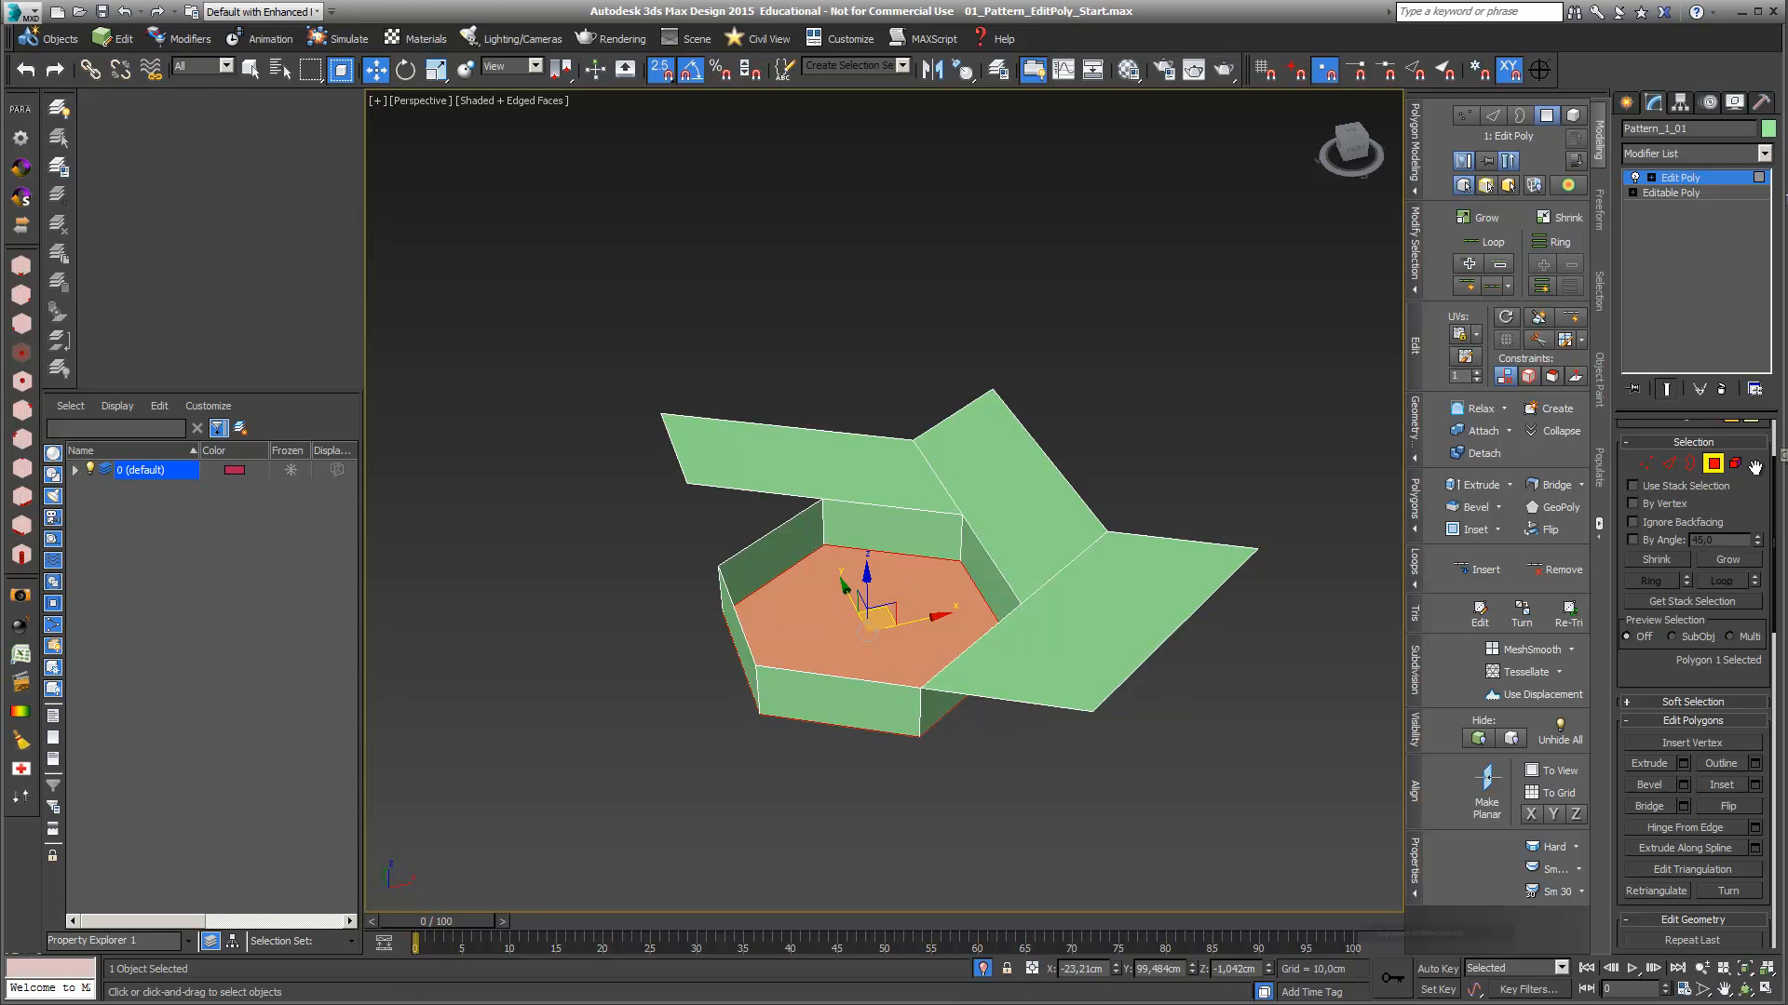
pyautogui.scroll(3, 1769, 742)
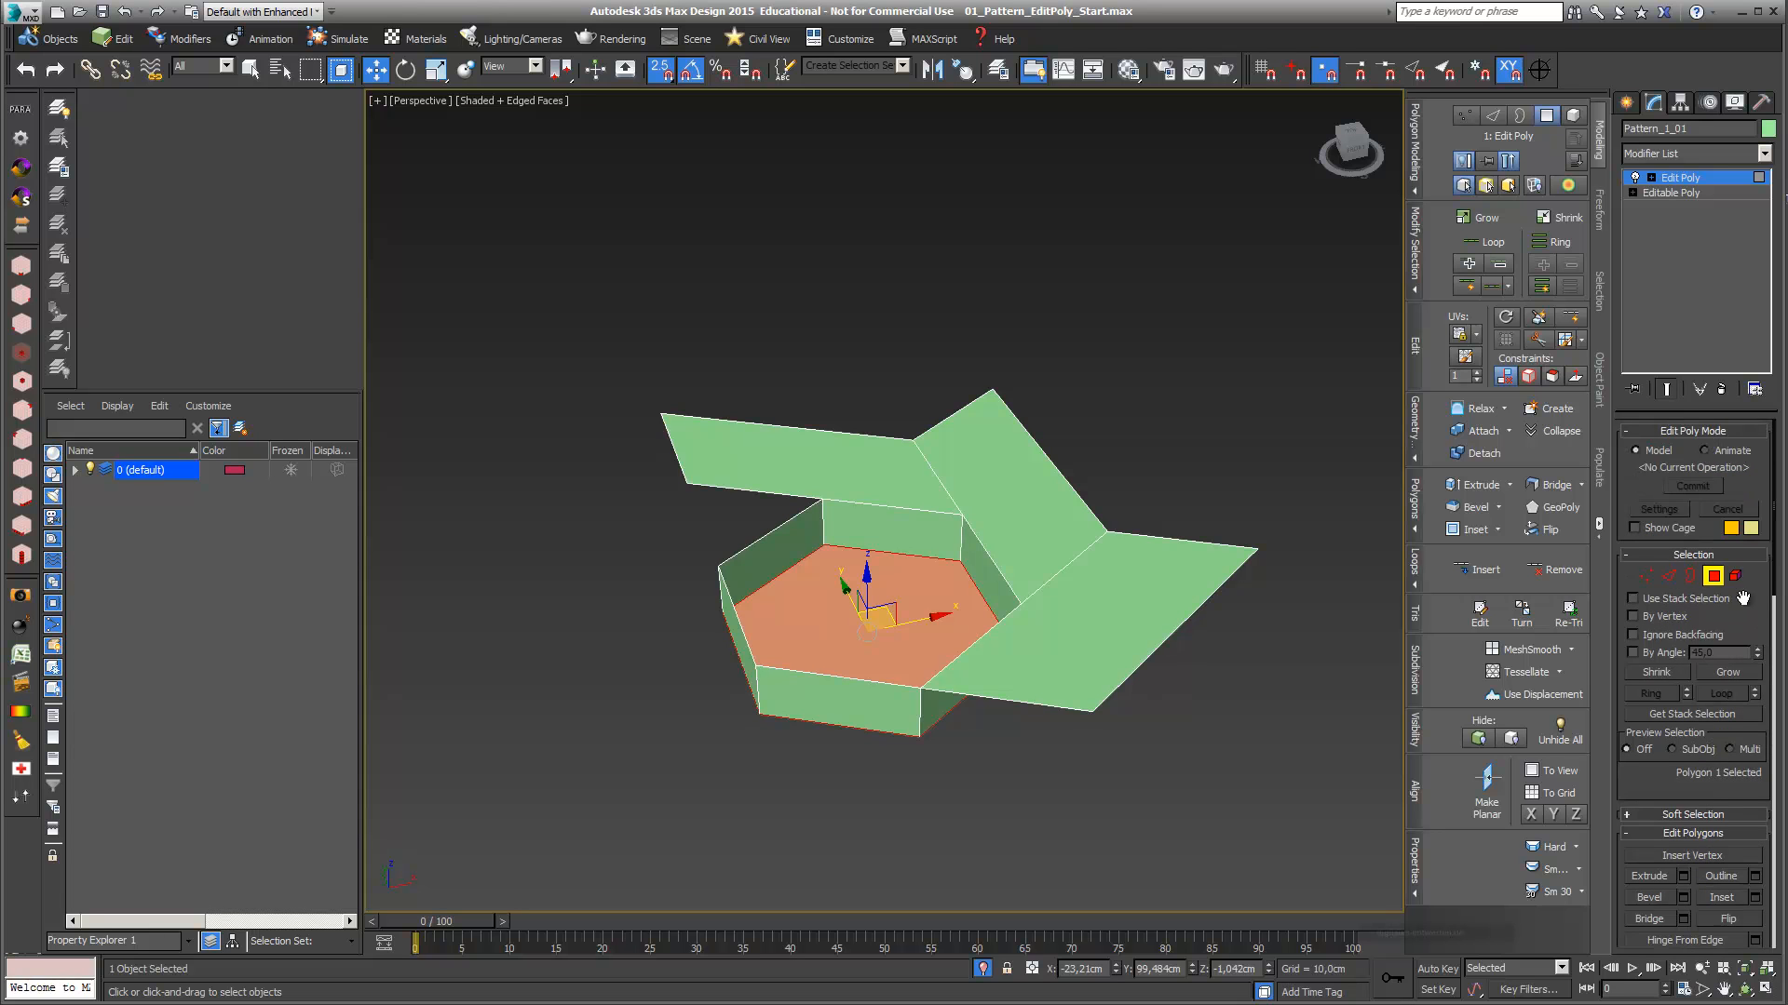
pyautogui.click(1723, 389)
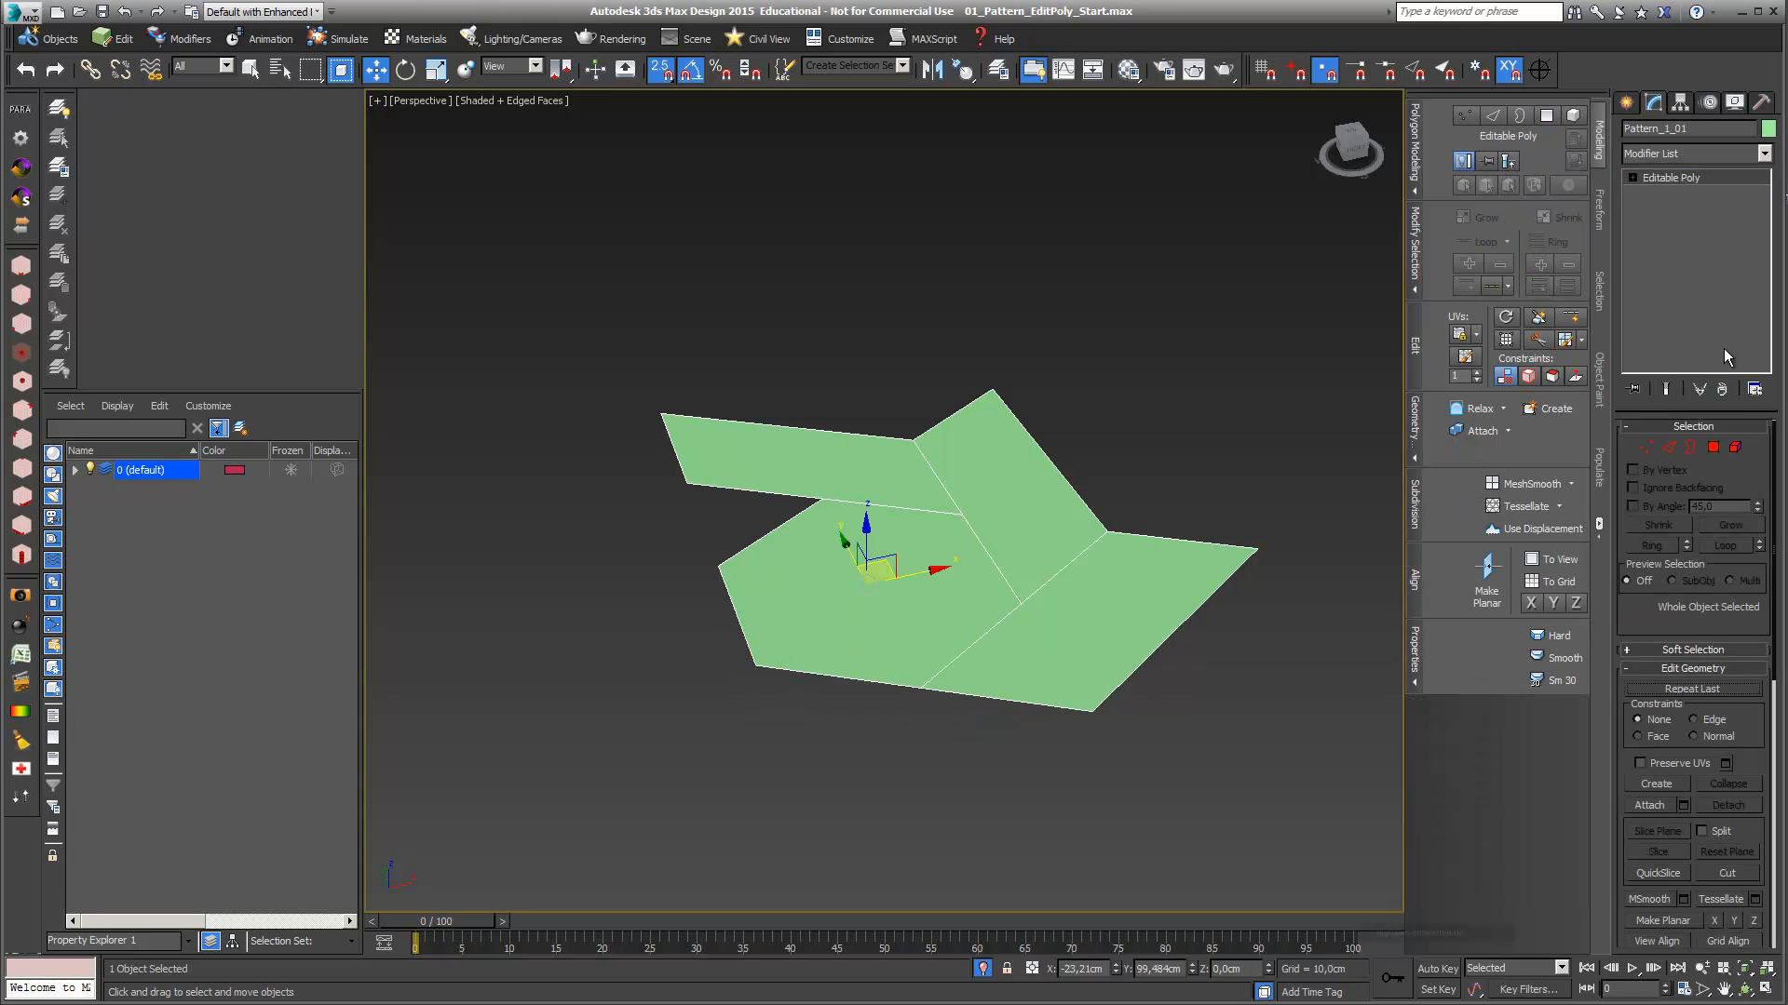
# Add a new Edit Poly modifier above the Editable Poly base and set its mode to Animate
pyautogui.click(1763, 154)
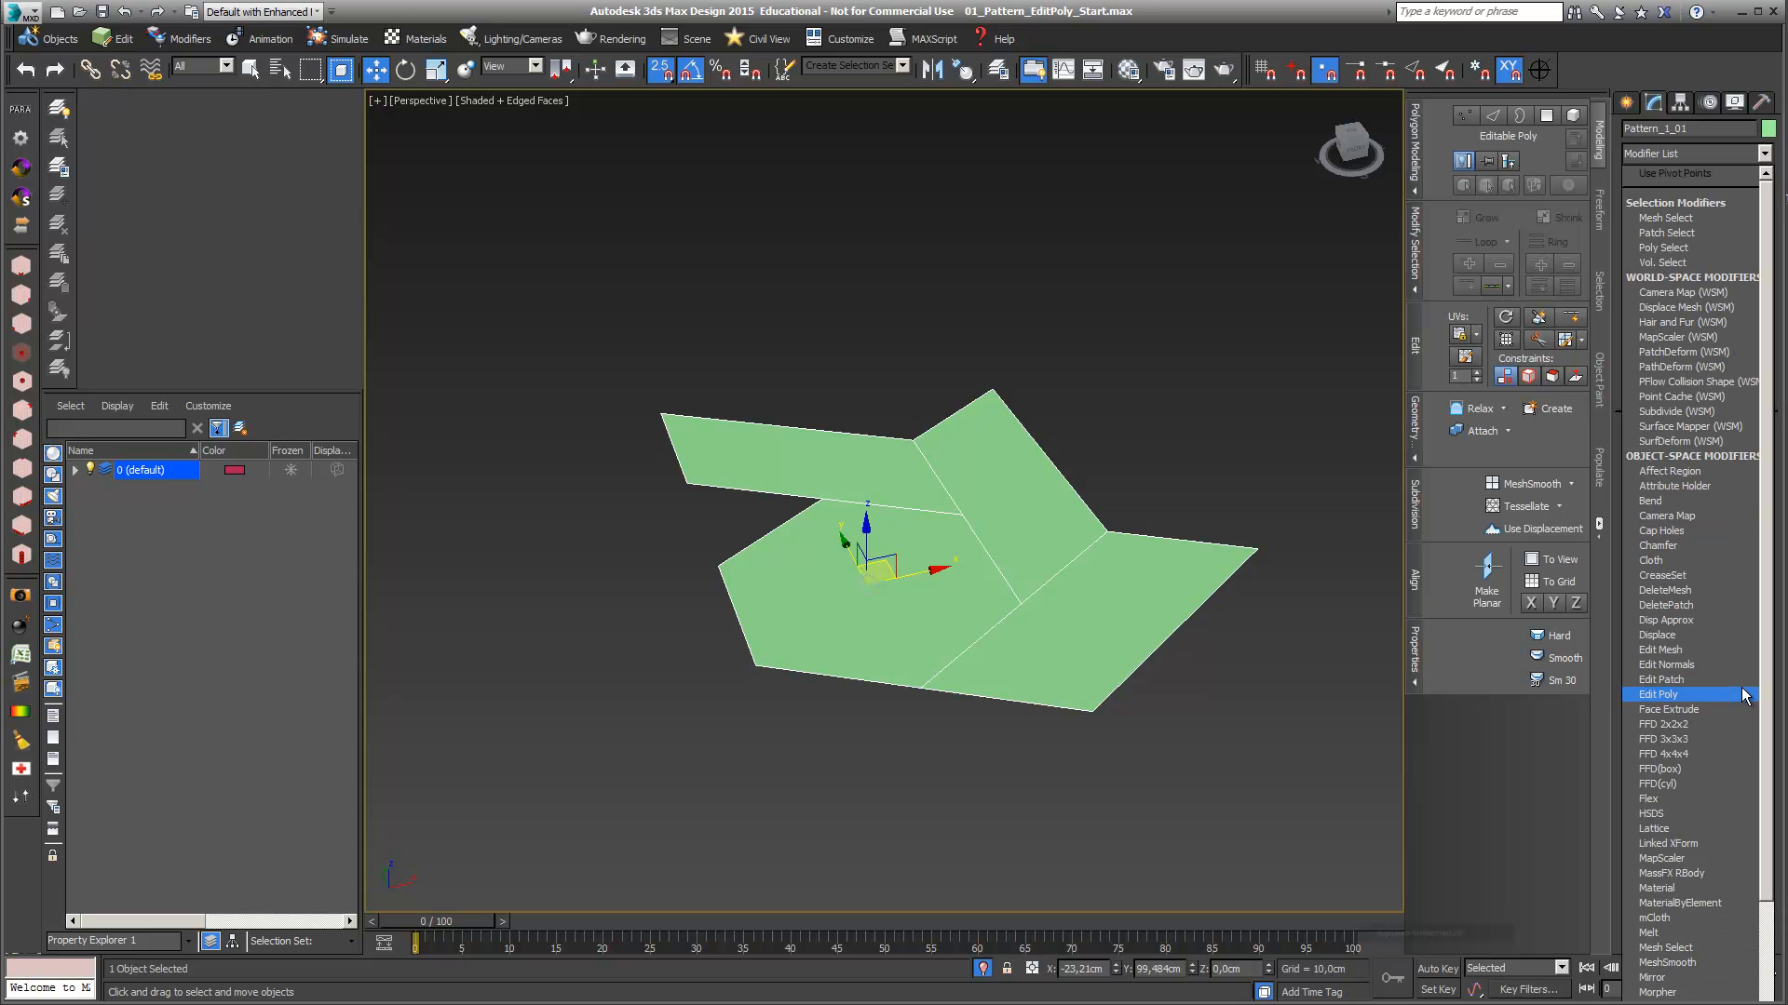
pyautogui.click(1741, 691)
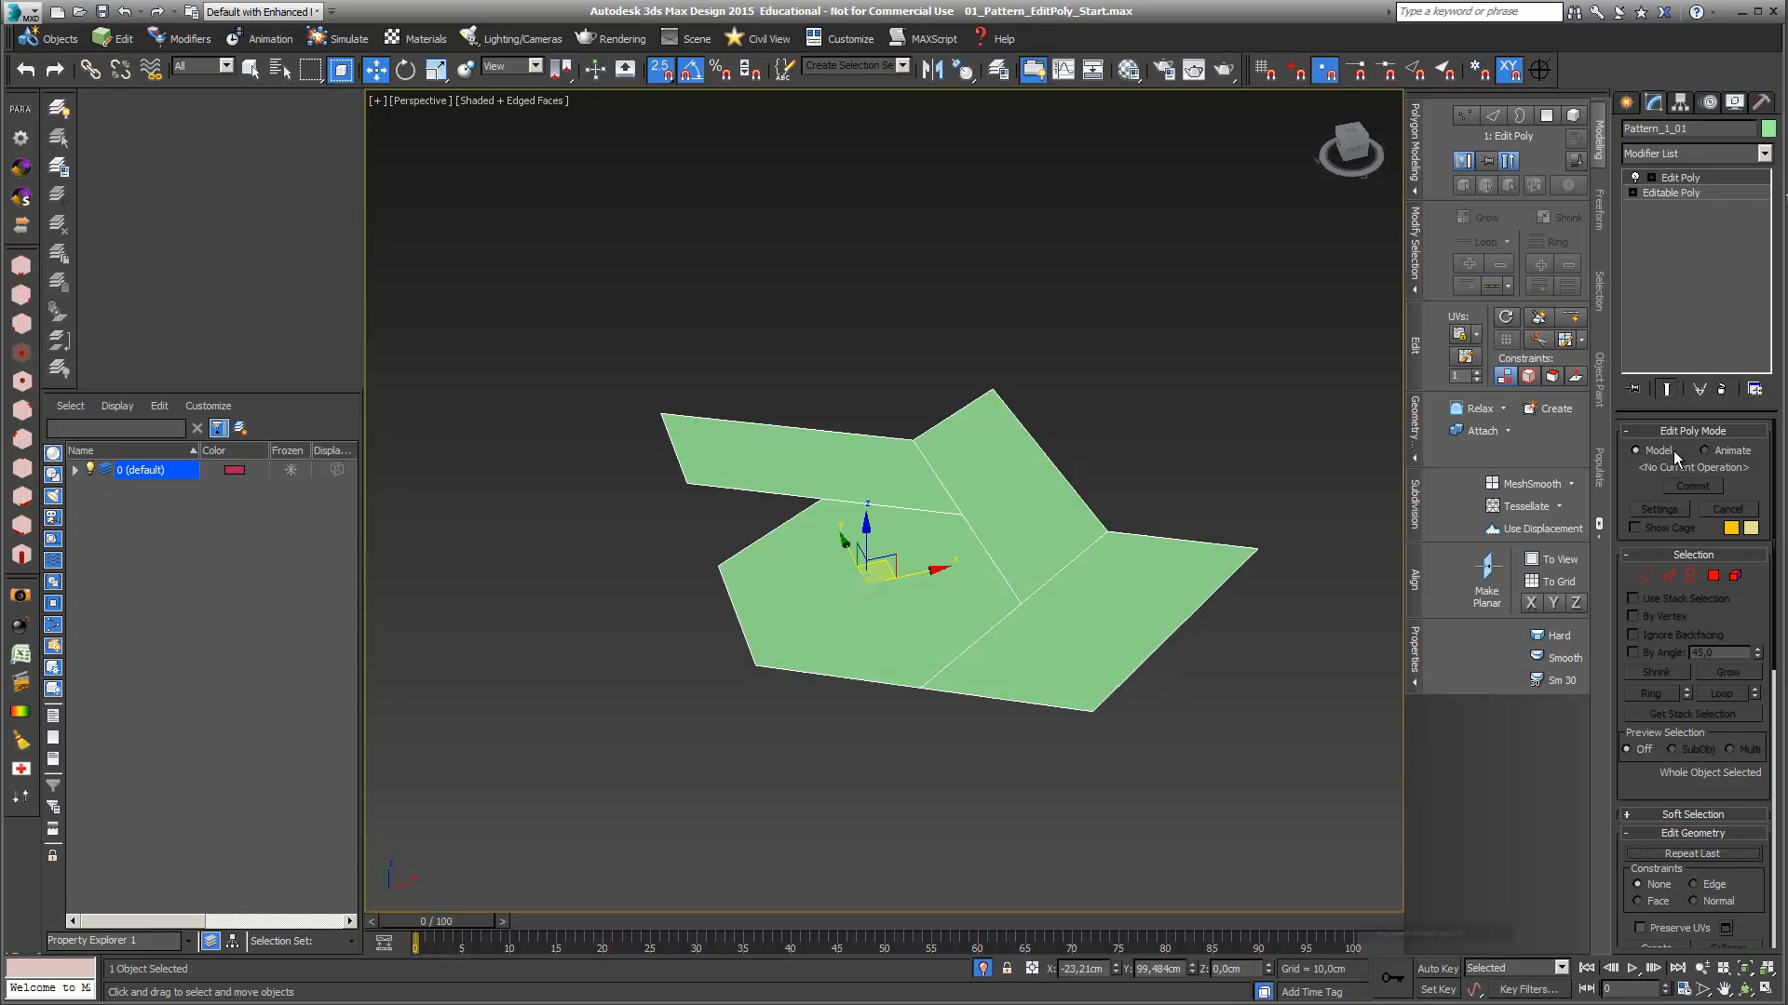
pyautogui.click(1706, 451)
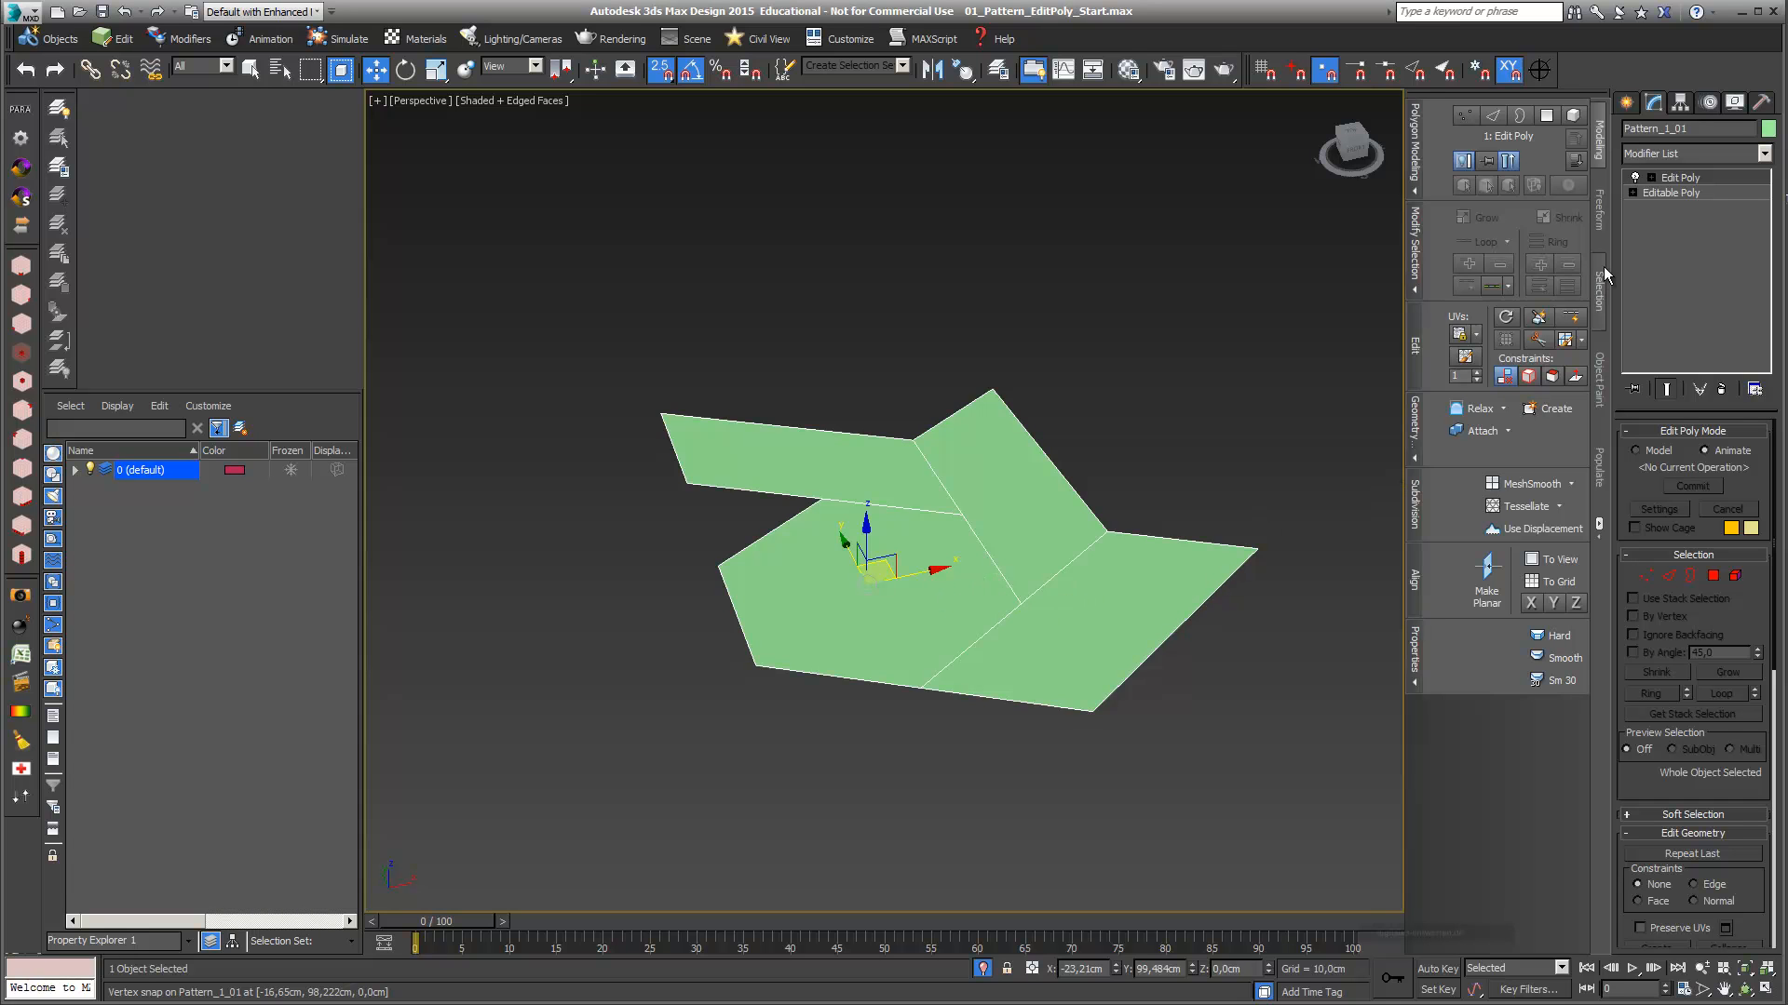
# Select the hexagonal polygon at the Polygon level of the new Edit Poly modifier
pyautogui.click(1651, 178)
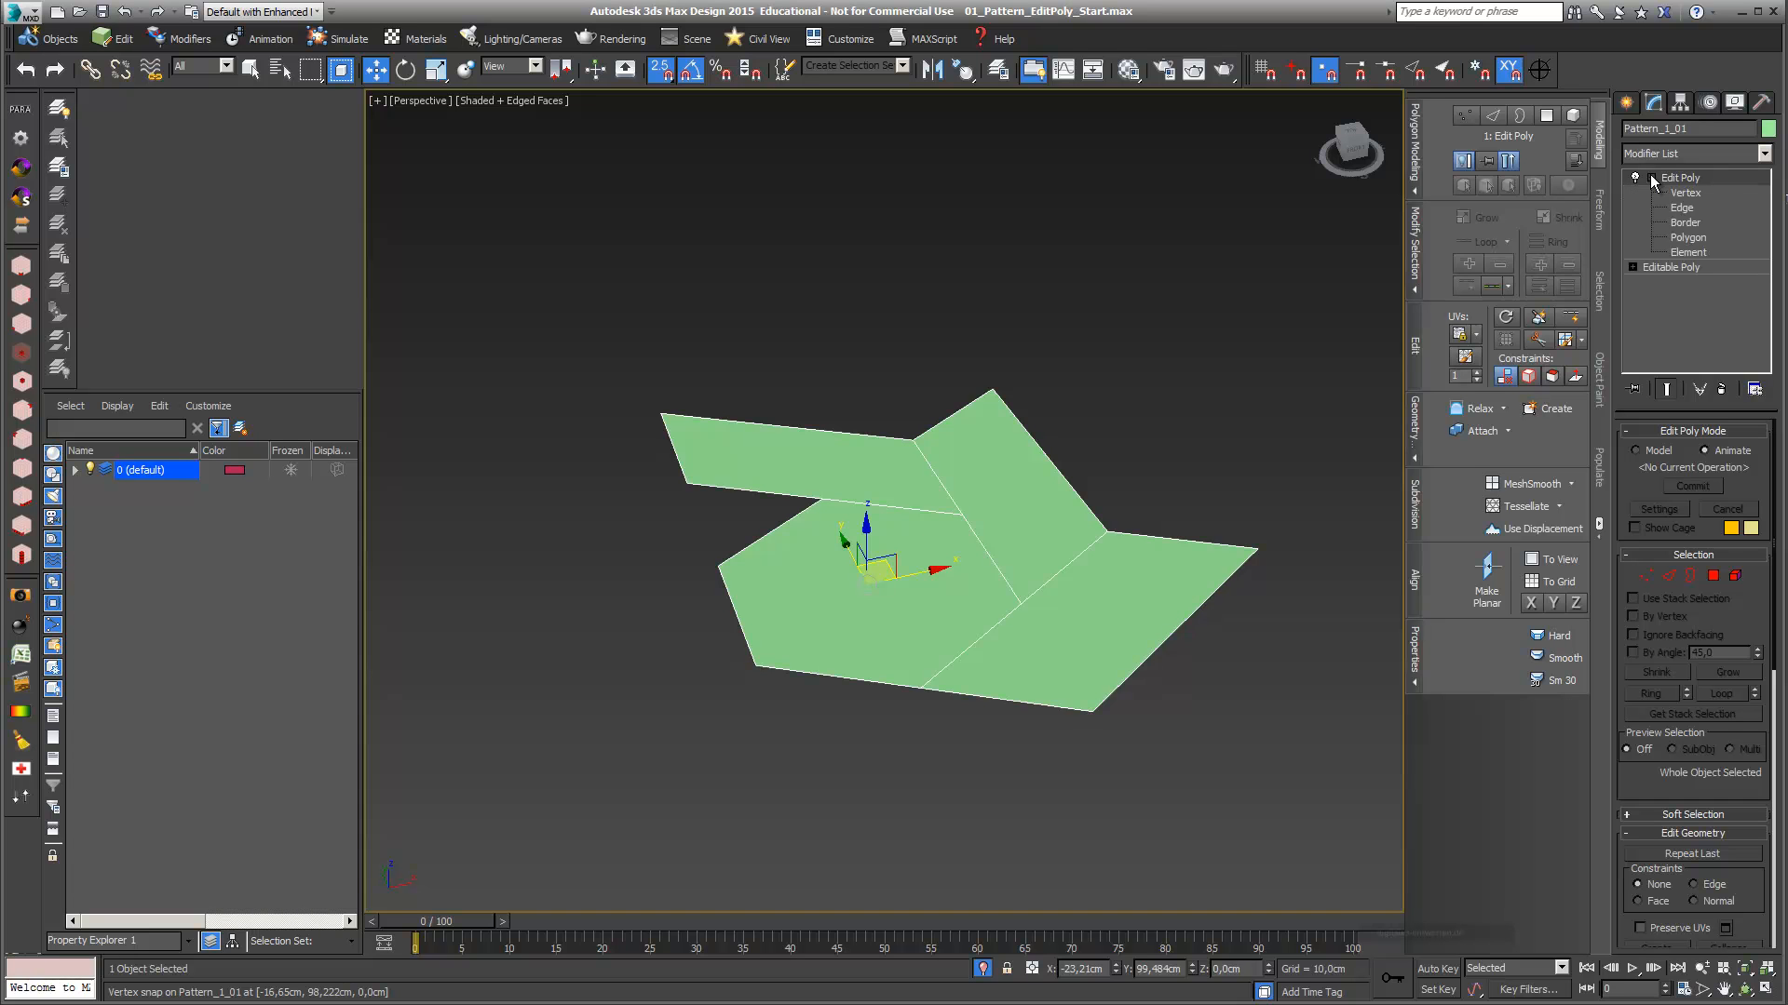
pyautogui.click(1698, 240)
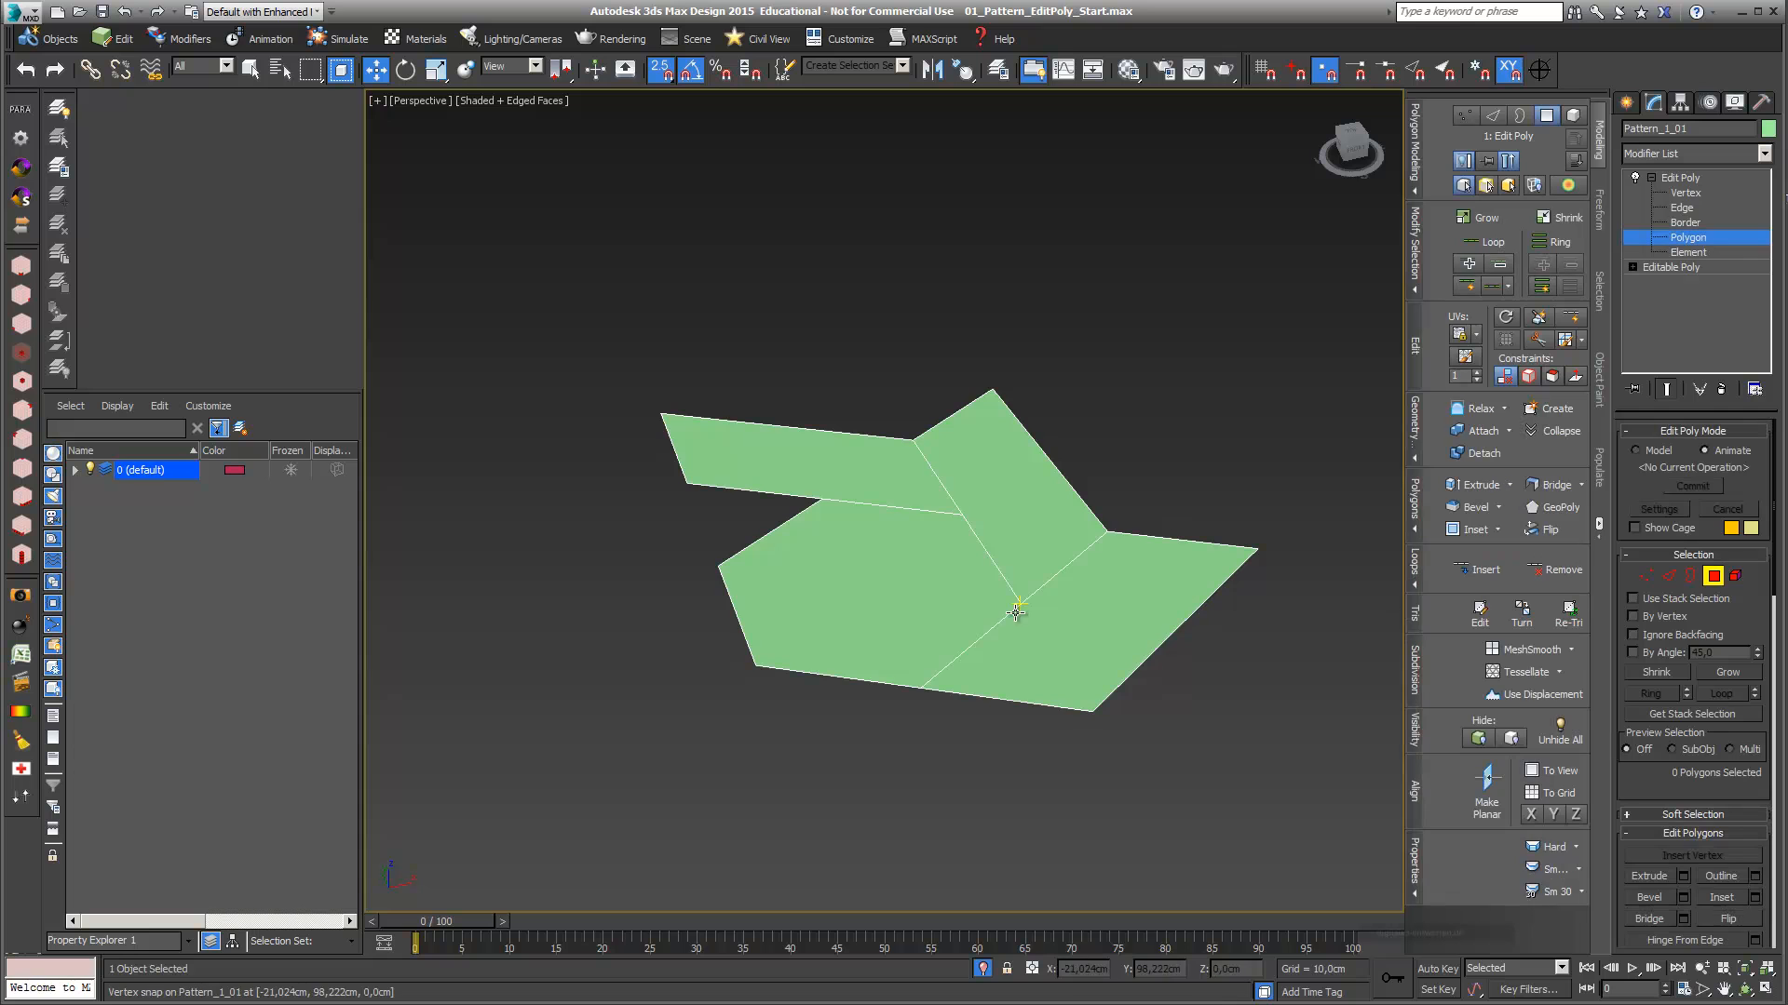
pyautogui.click(928, 604)
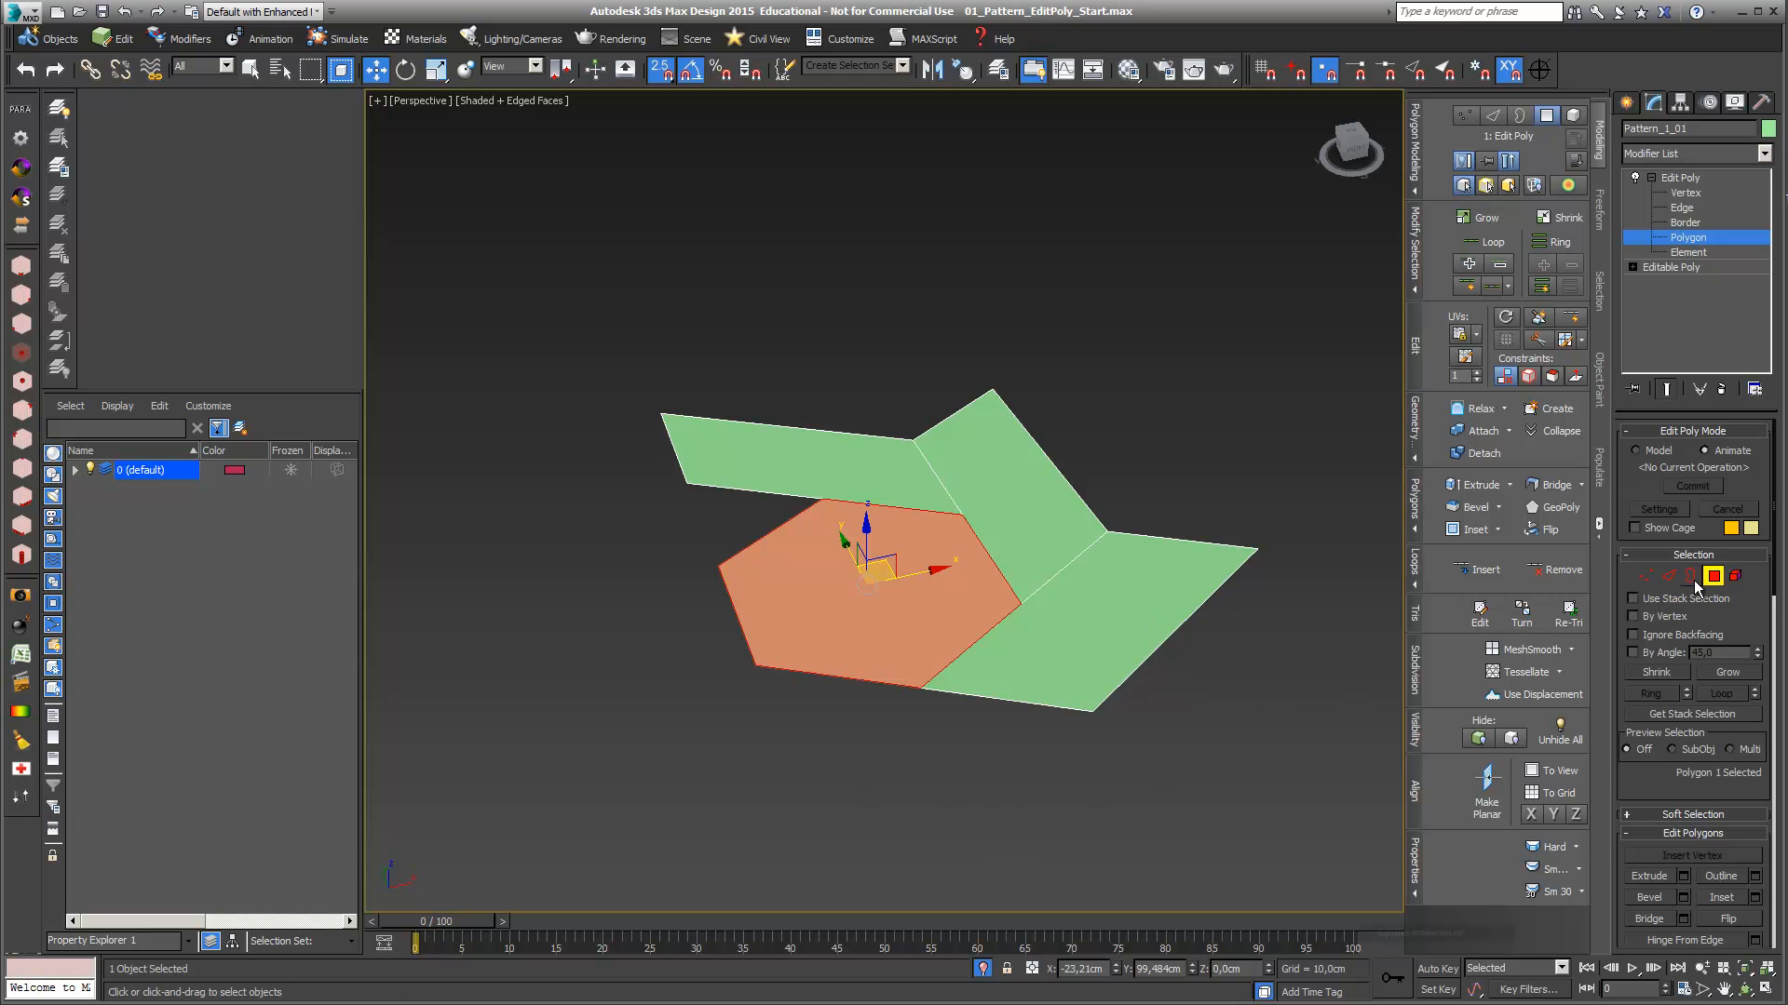
pyautogui.click(1650, 875)
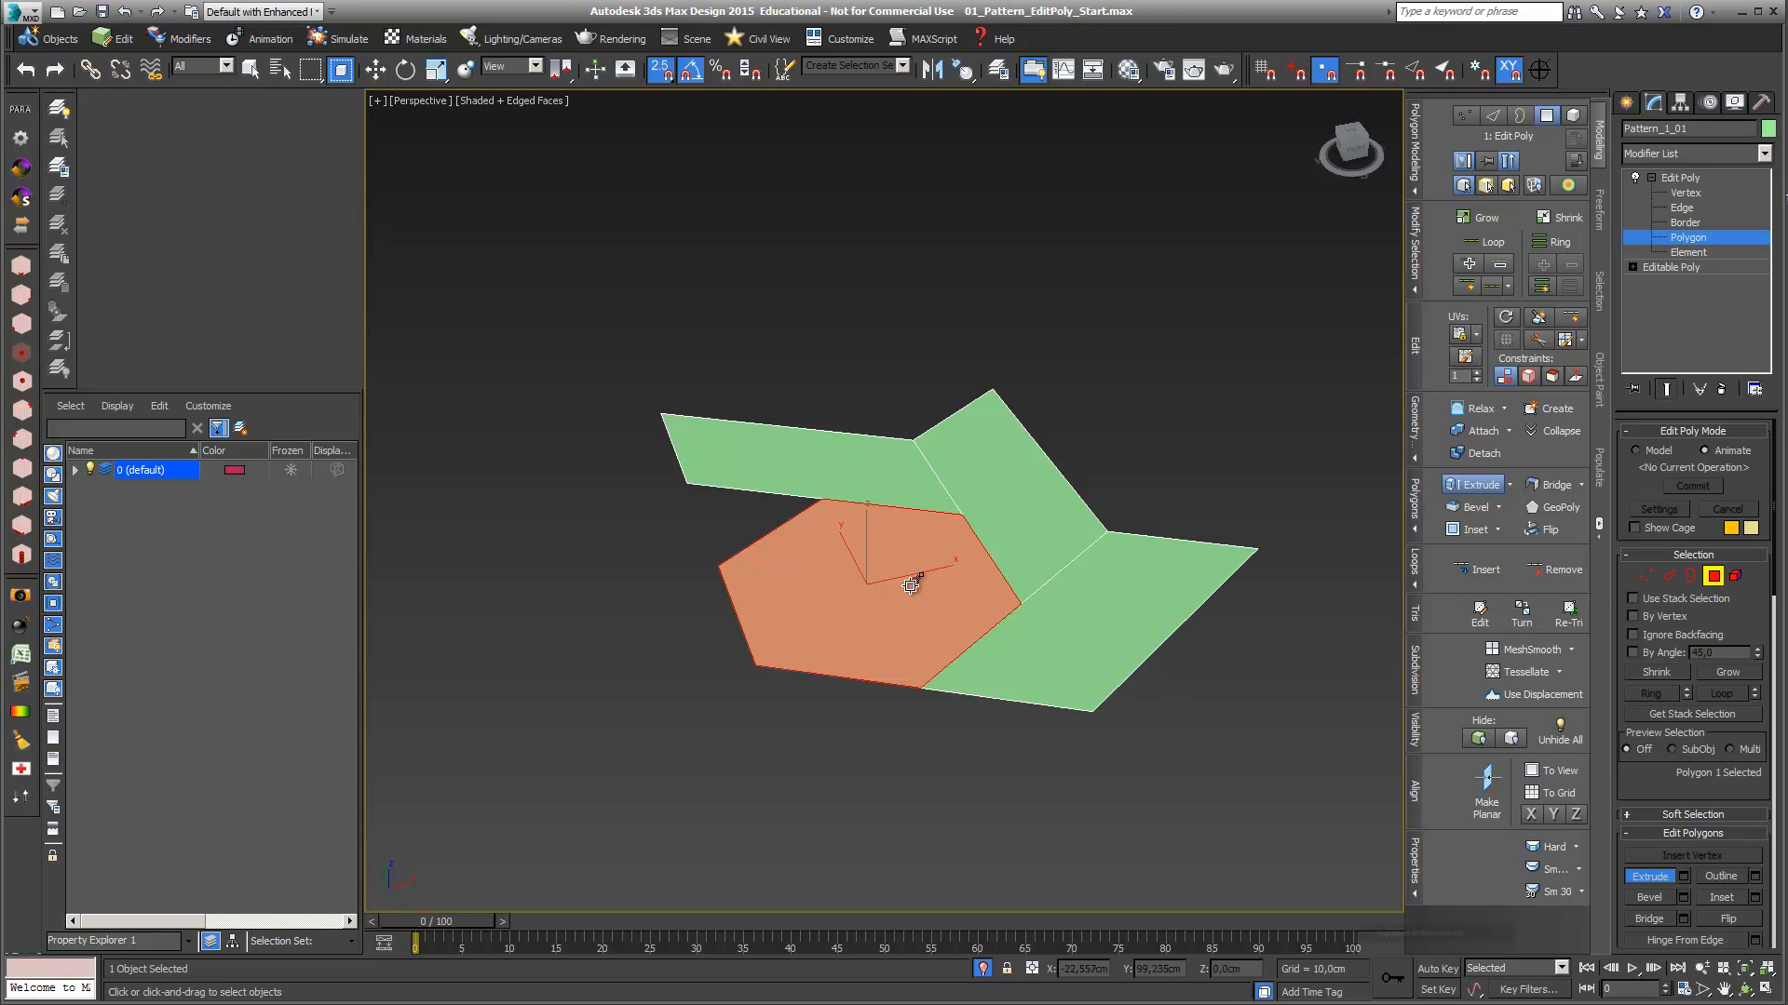
pyautogui.moveTo(911, 585); pyautogui.dragTo(910, 428)
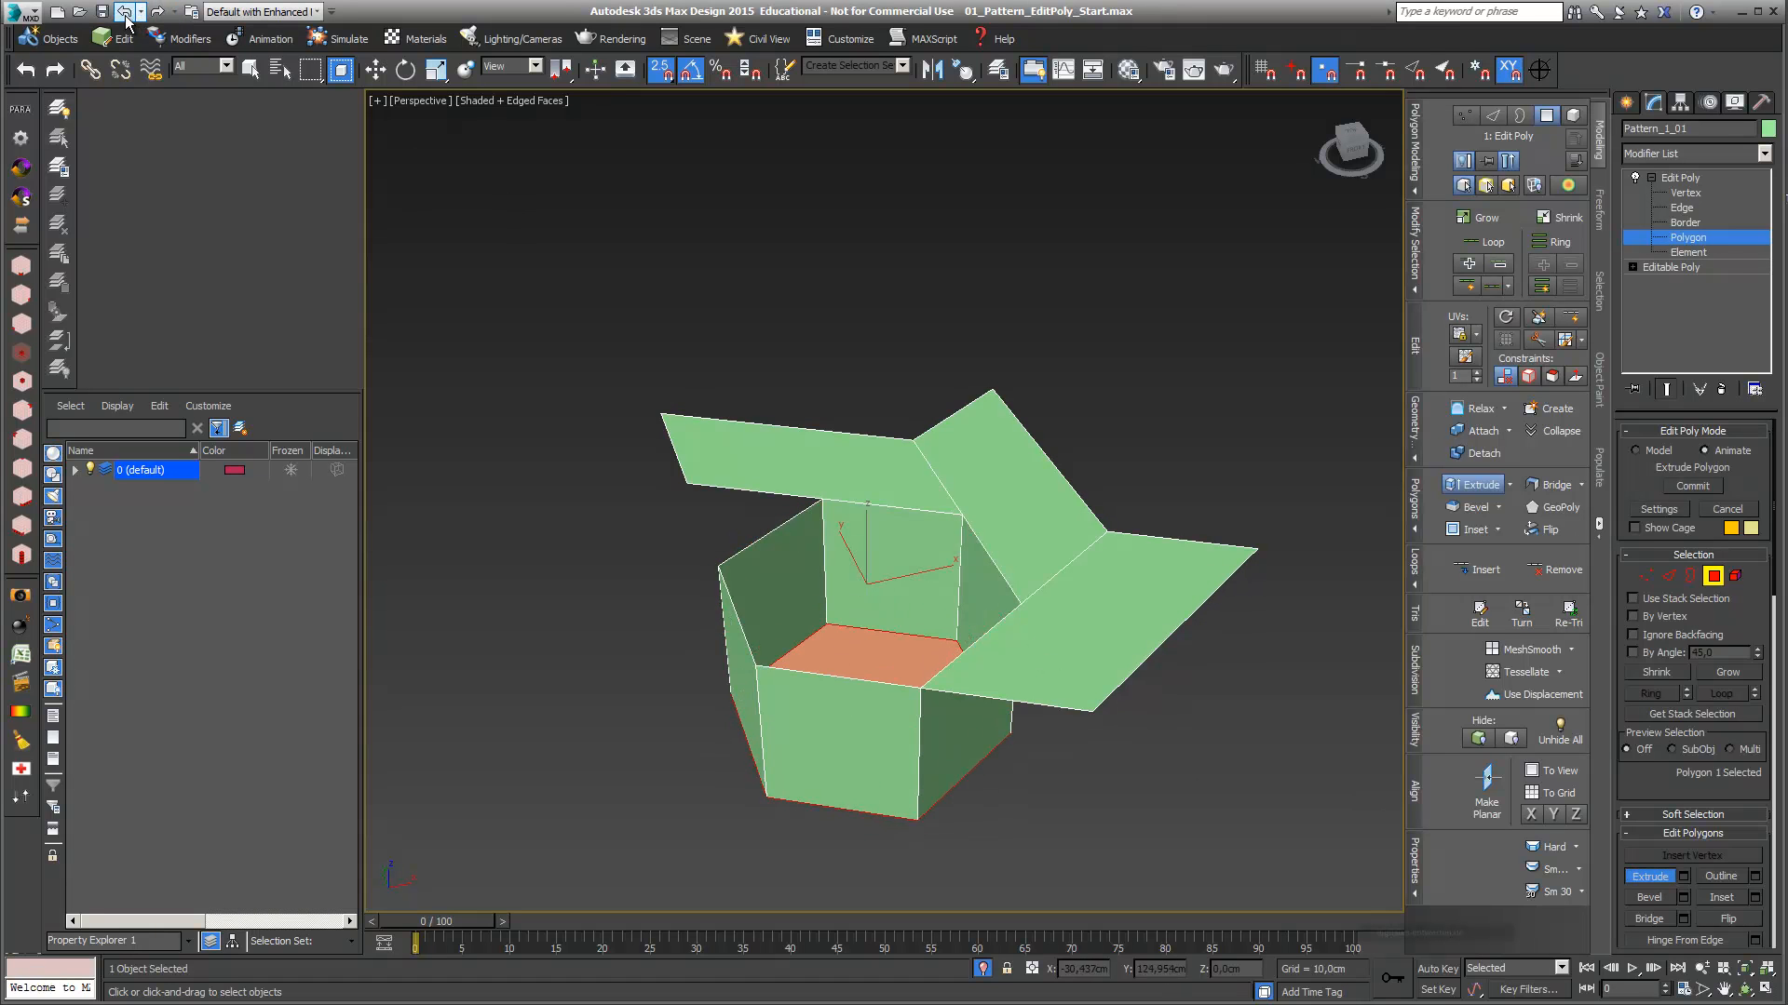
pyautogui.click(124, 13)
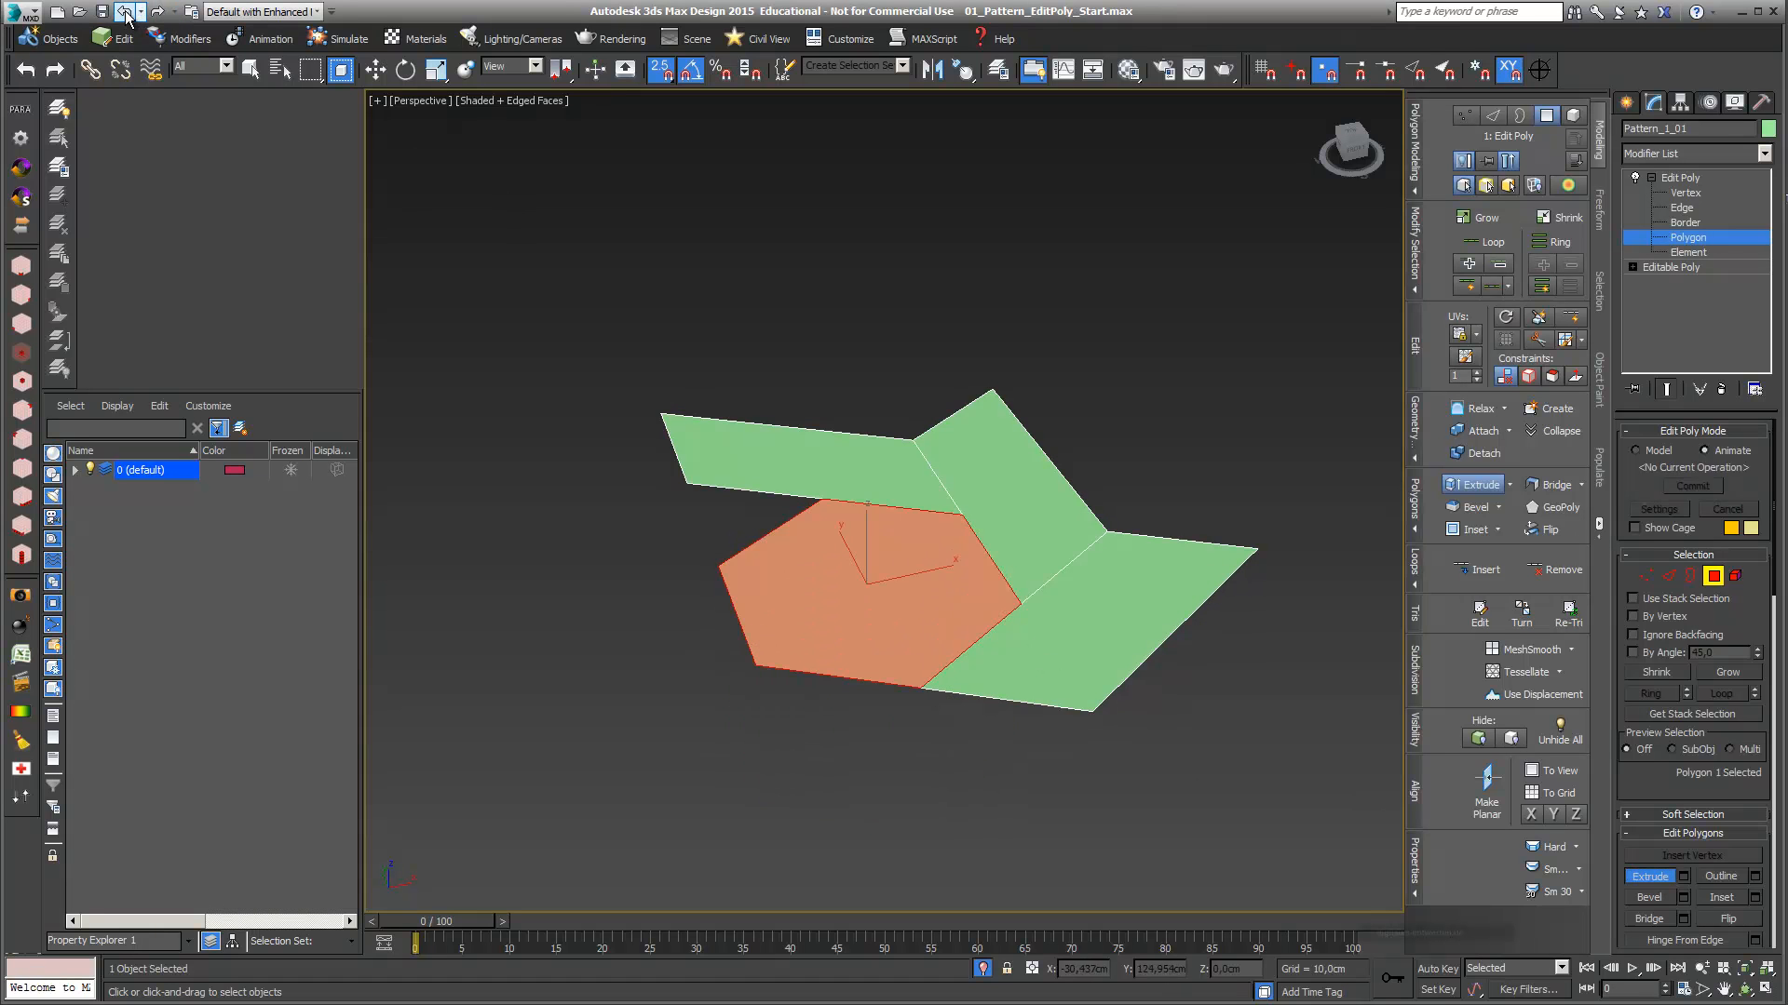
# Extrude the selected hexagonal polygon downward with a precise height setting of about -1,34 cm and accept it
pyautogui.click(1683, 880)
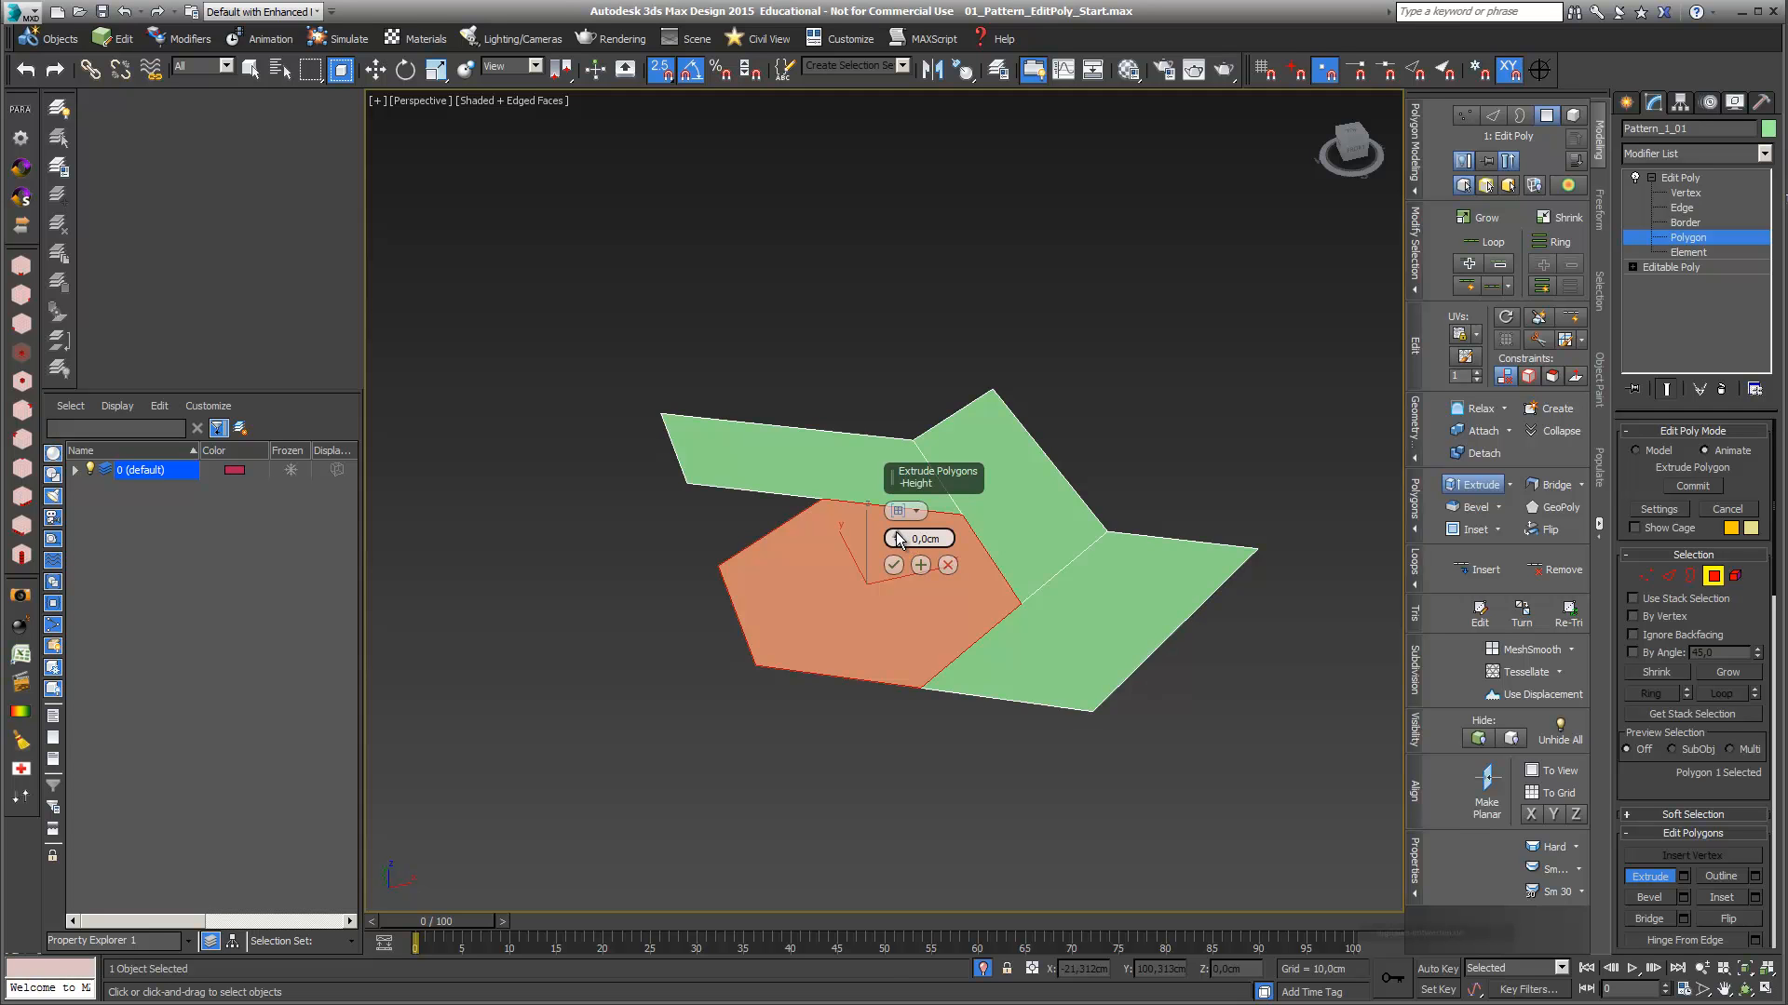
pyautogui.moveTo(899, 540)
pyautogui.mouseDown()
pyautogui.moveTo(895, 520)
pyautogui.moveTo(895, 553)
pyautogui.mouseUp()
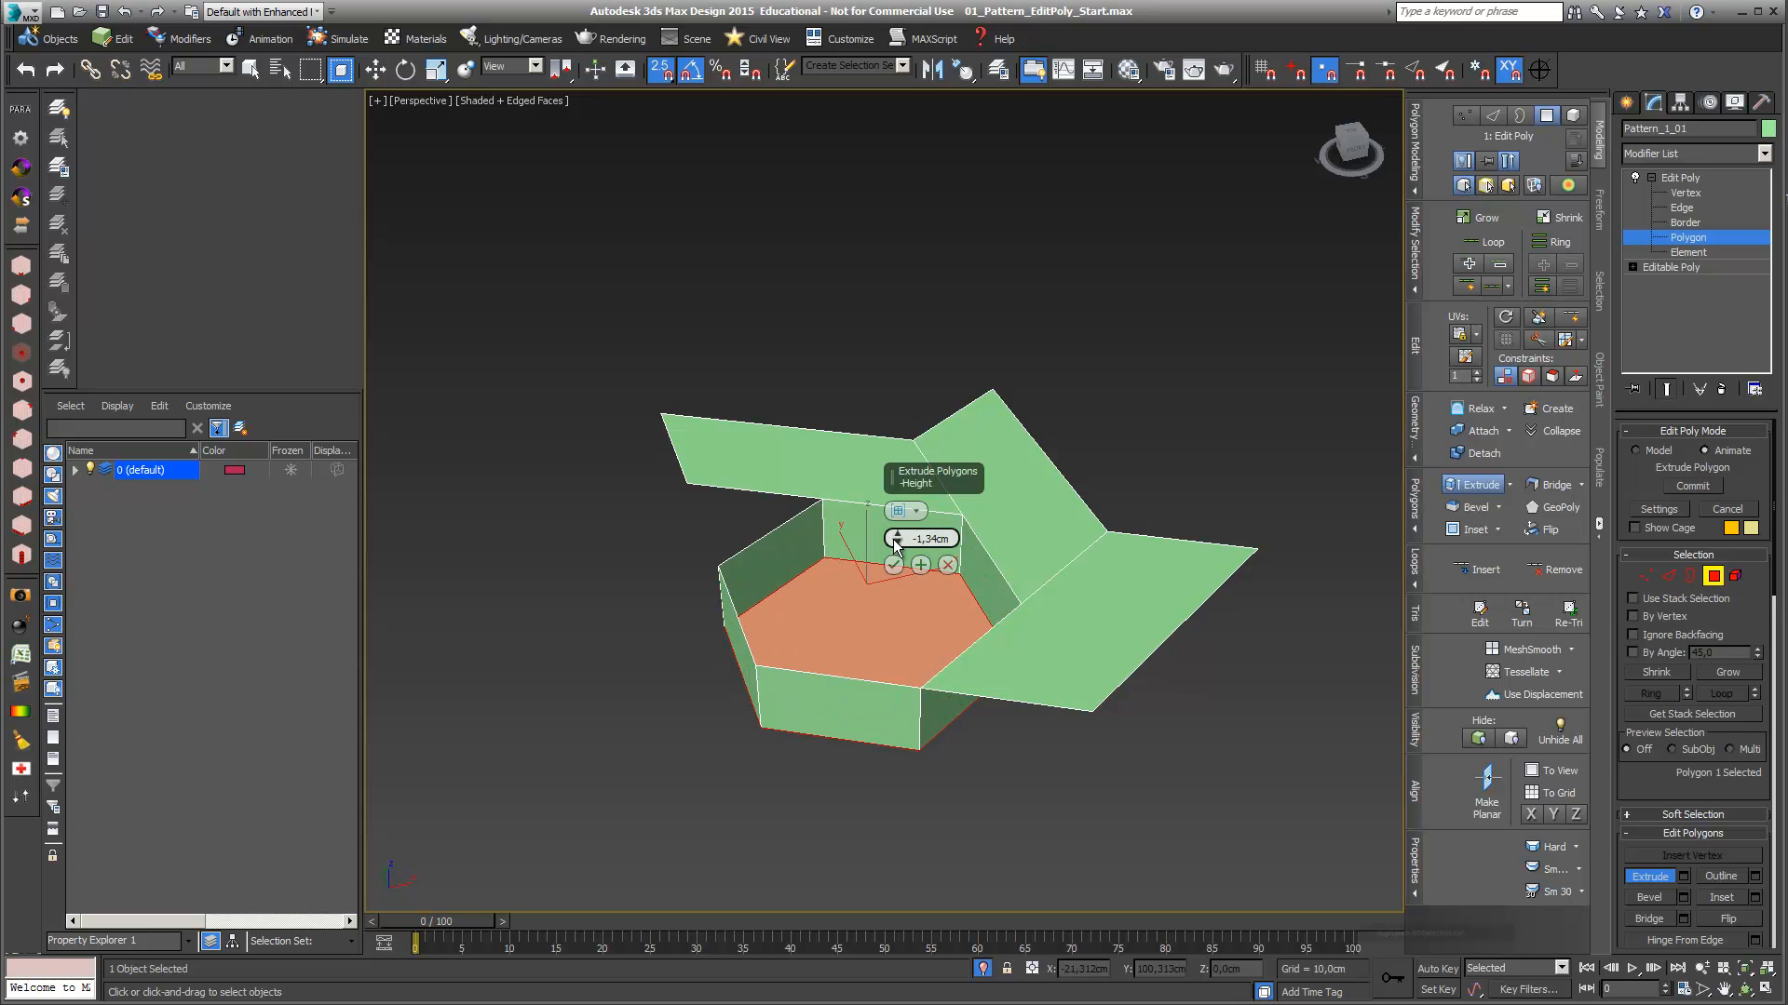
pyautogui.click(892, 565)
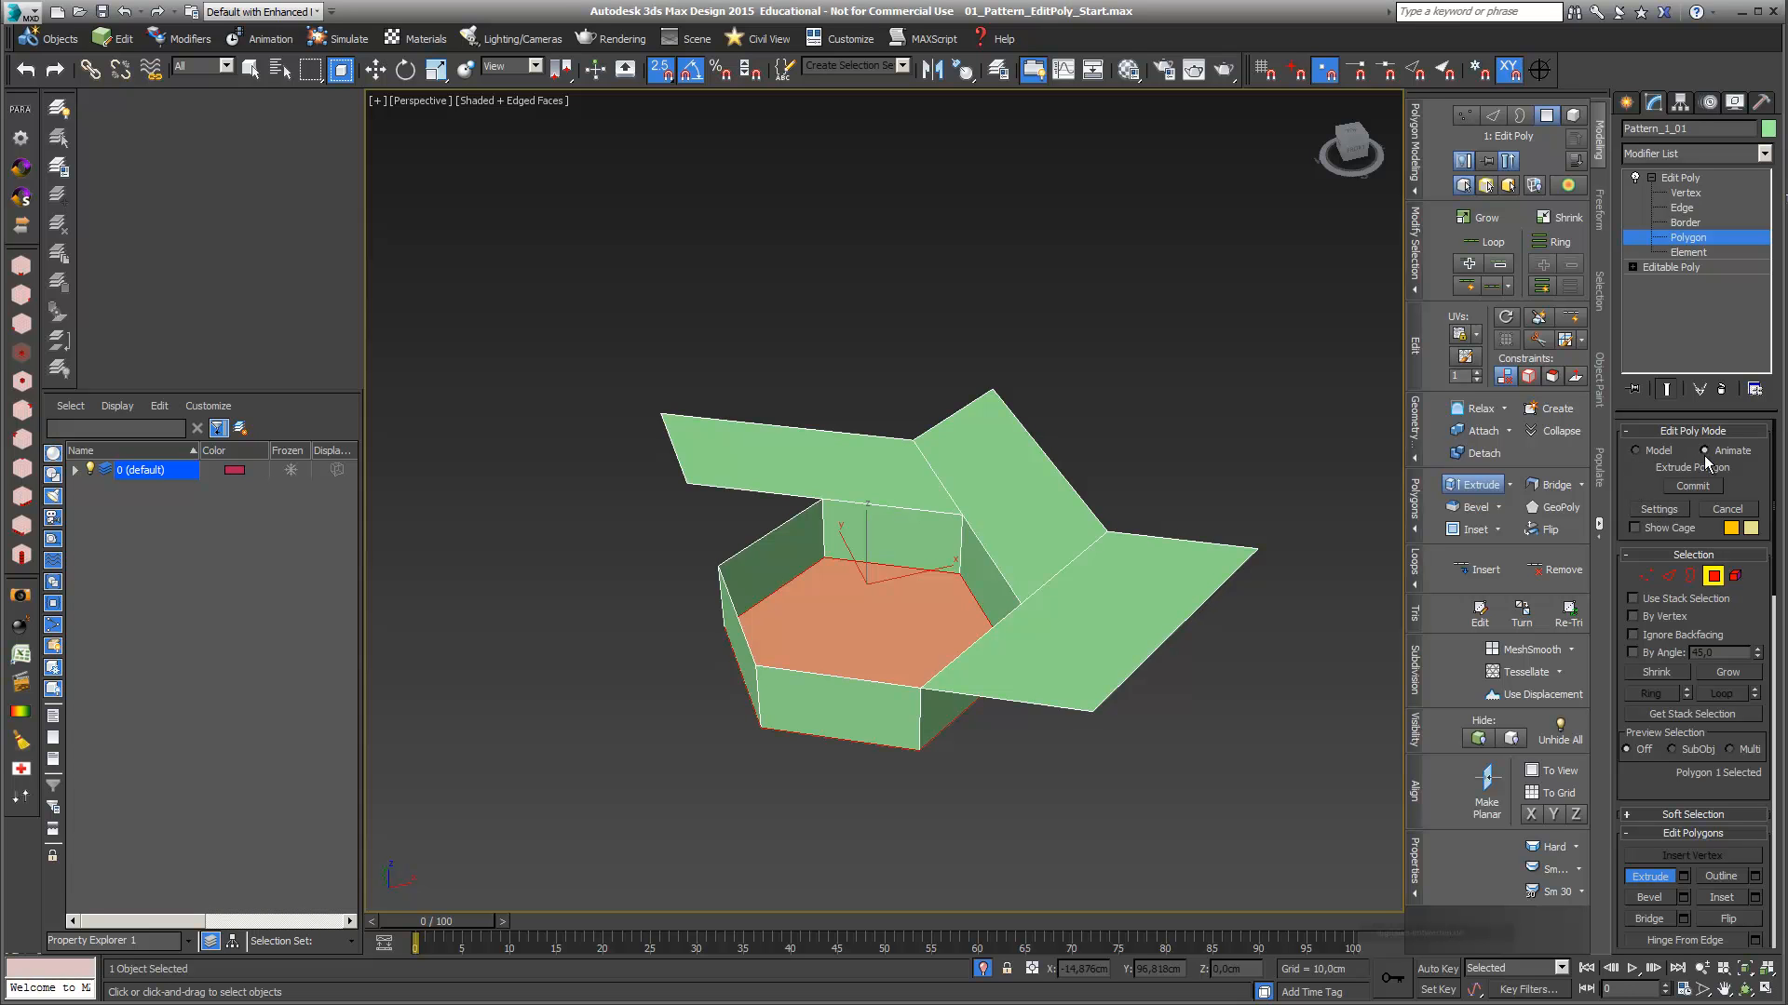
# Reopen the settings of the current extrusion and reduce its depth to a height of about -0,893 cm
pyautogui.click(1671, 511)
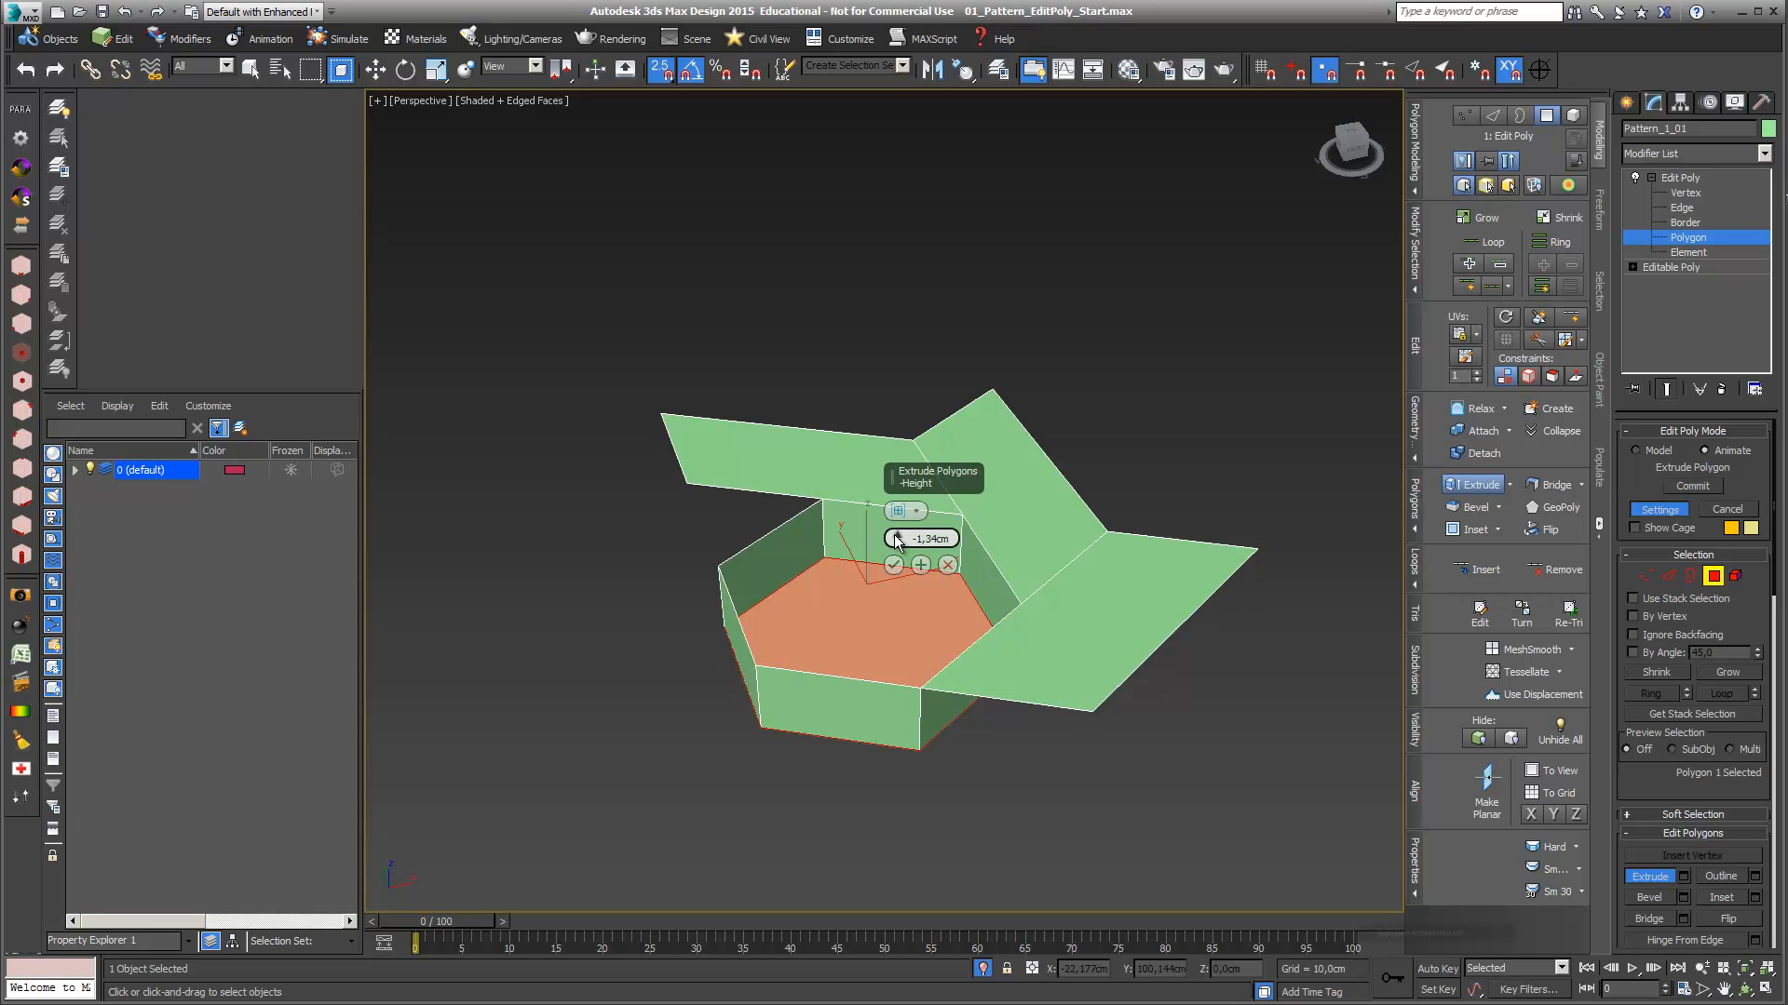
pyautogui.moveTo(895, 539); pyautogui.dragTo(895, 539)
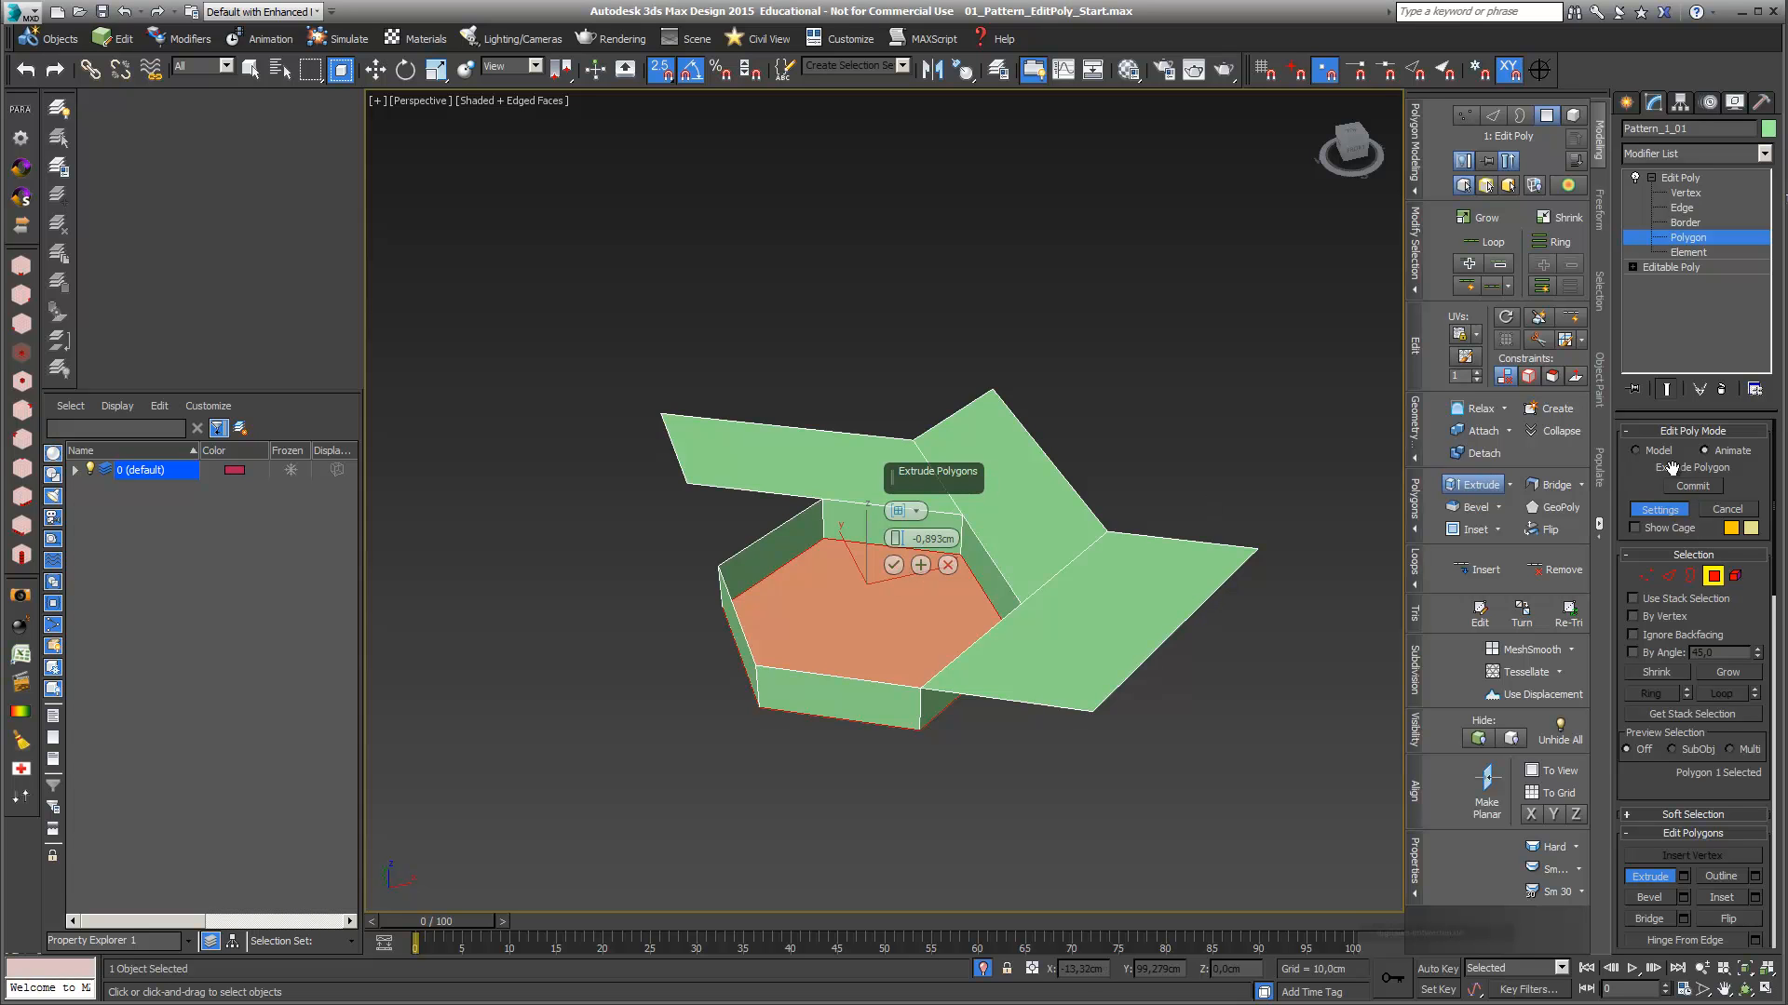
pyautogui.click(893, 565)
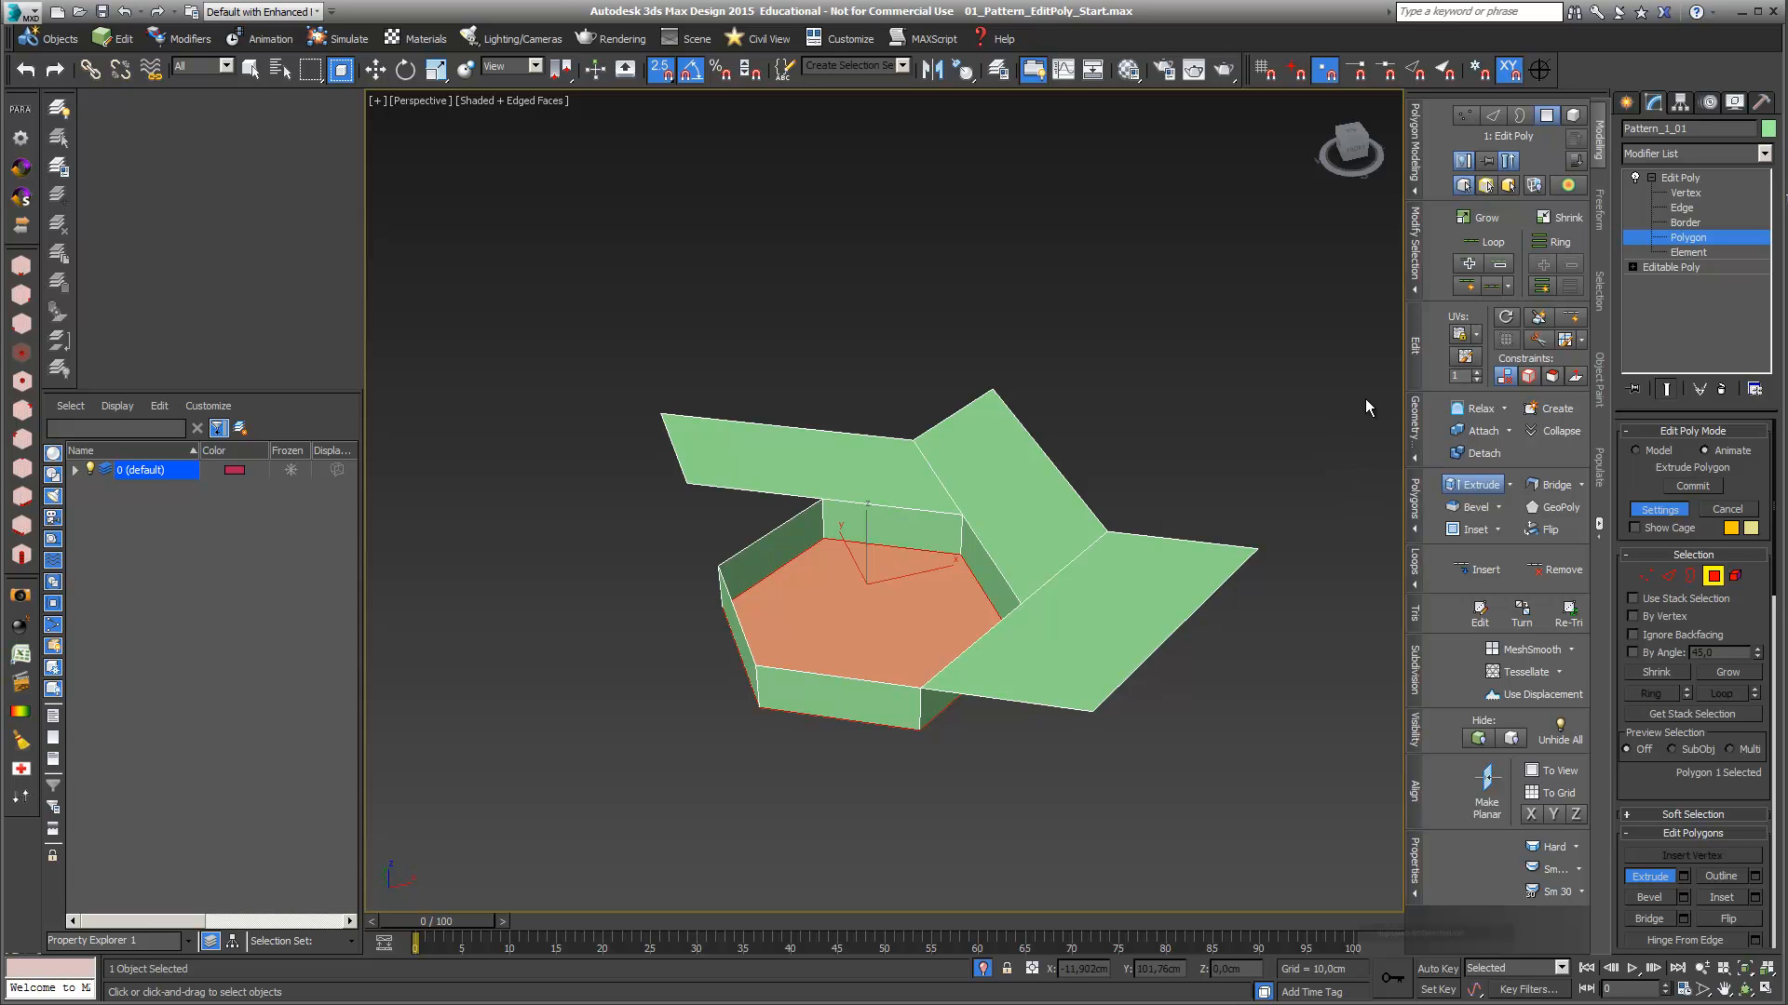
# Rename the Edit Poly modifier as EP_1_Extrude and collapse its sub-object levels in the stack
pyautogui.rightClick(1680, 183)
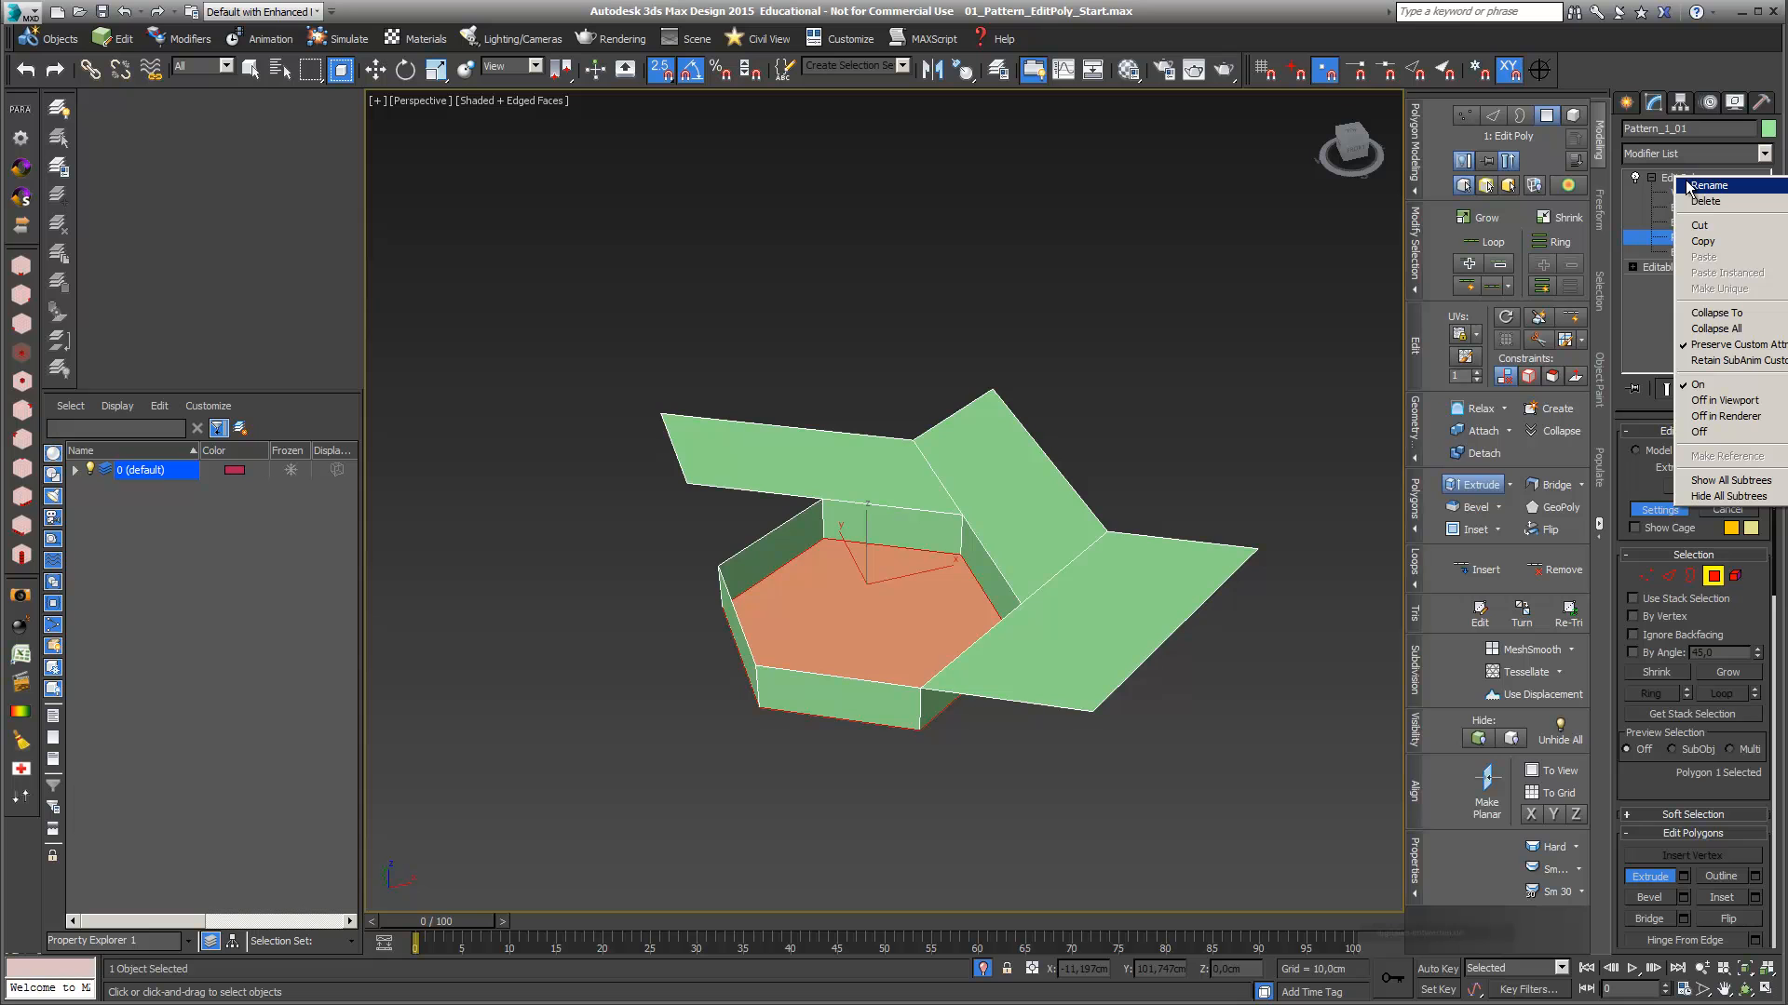
pyautogui.click(1707, 186)
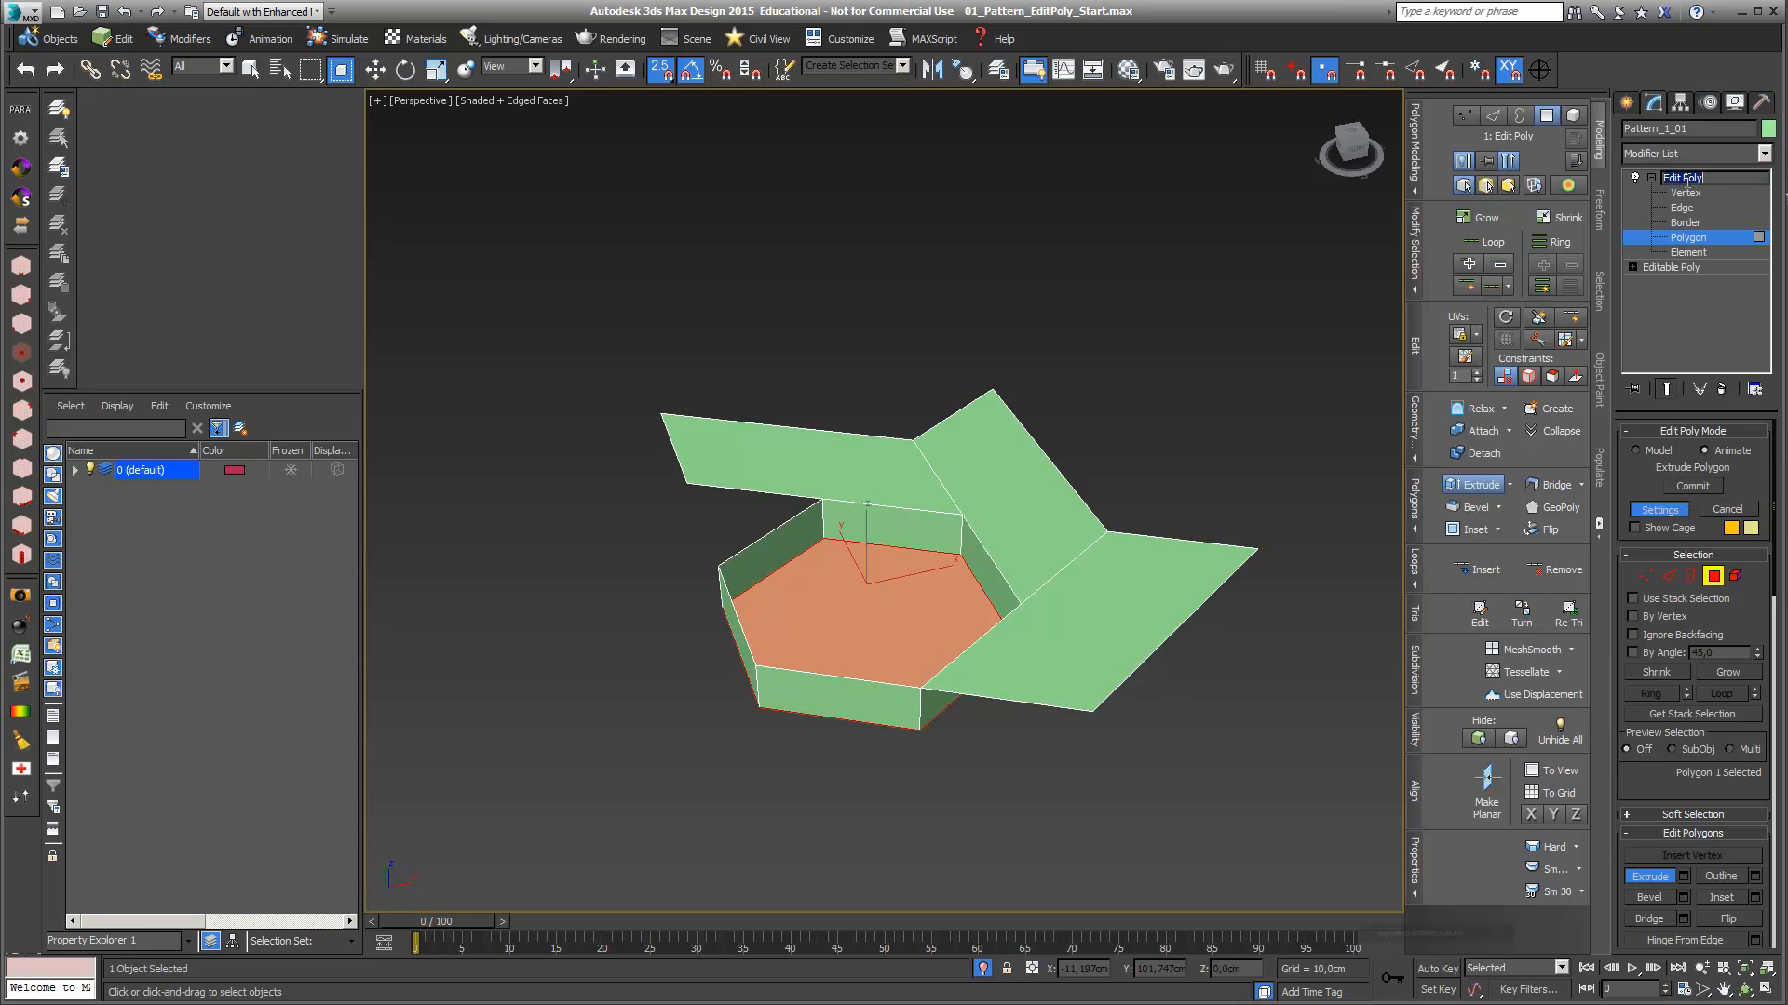
pyautogui.write('EP_1_Ext')
pyautogui.write('rude')
pyautogui.click(1713, 337)
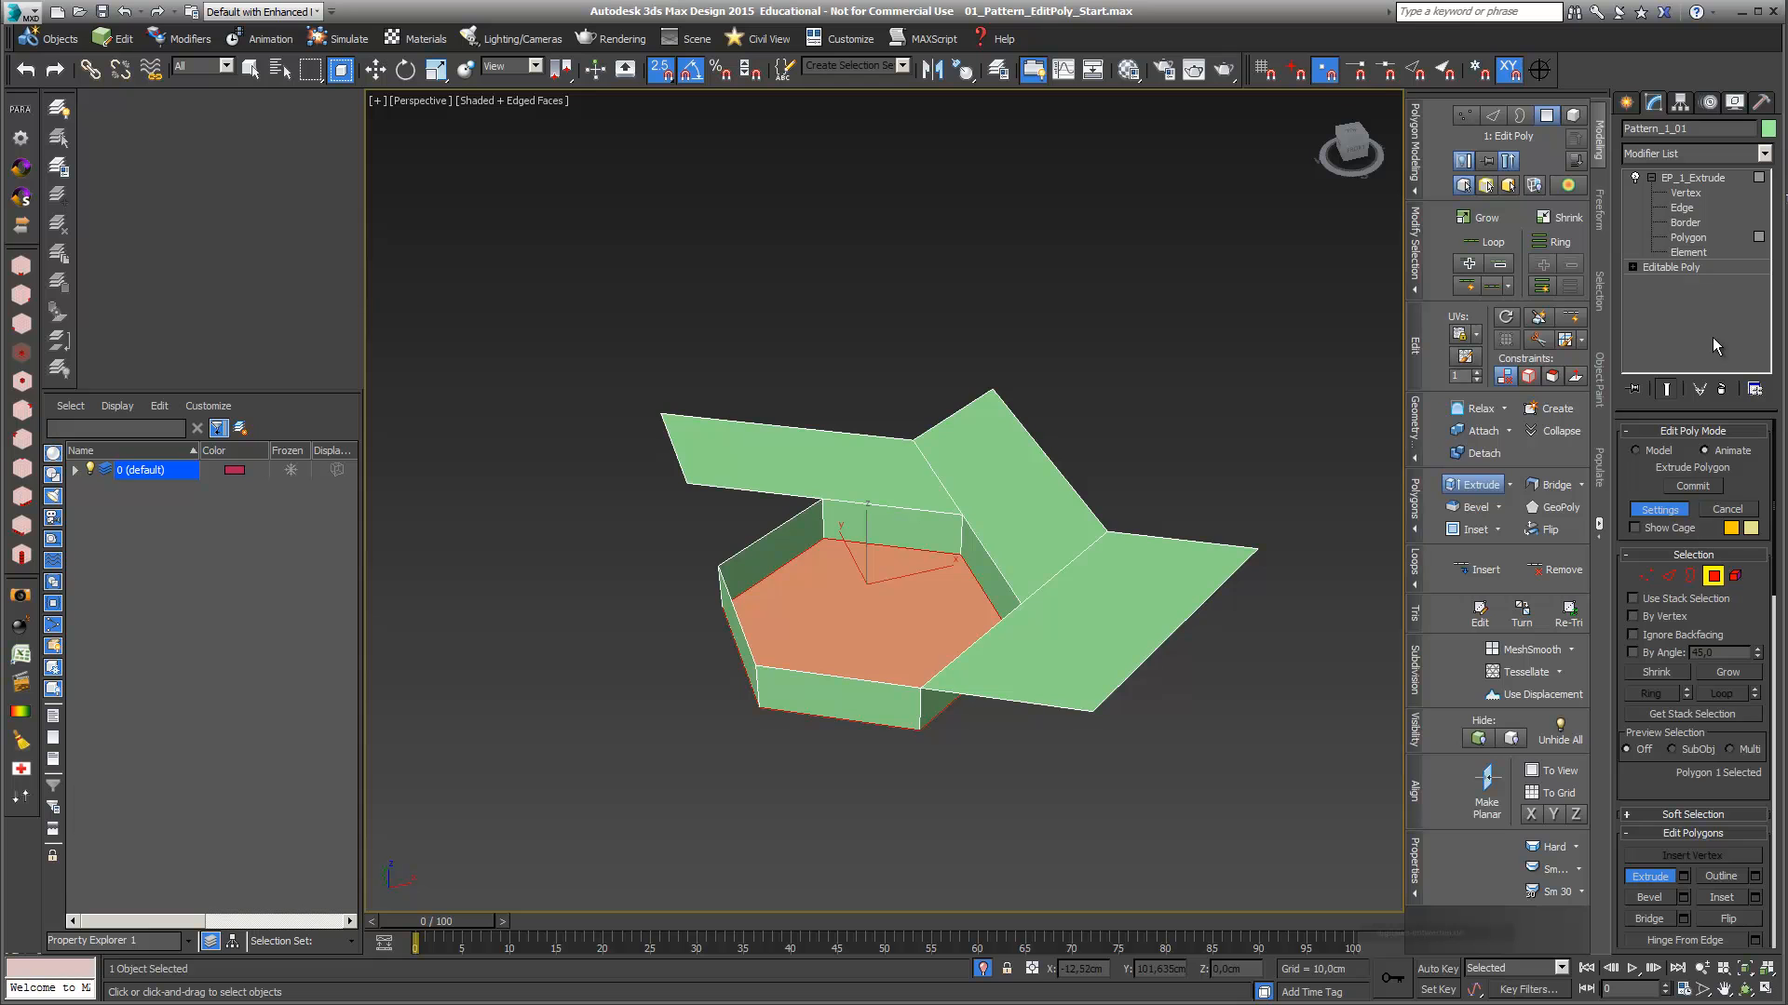
pyautogui.click(1648, 177)
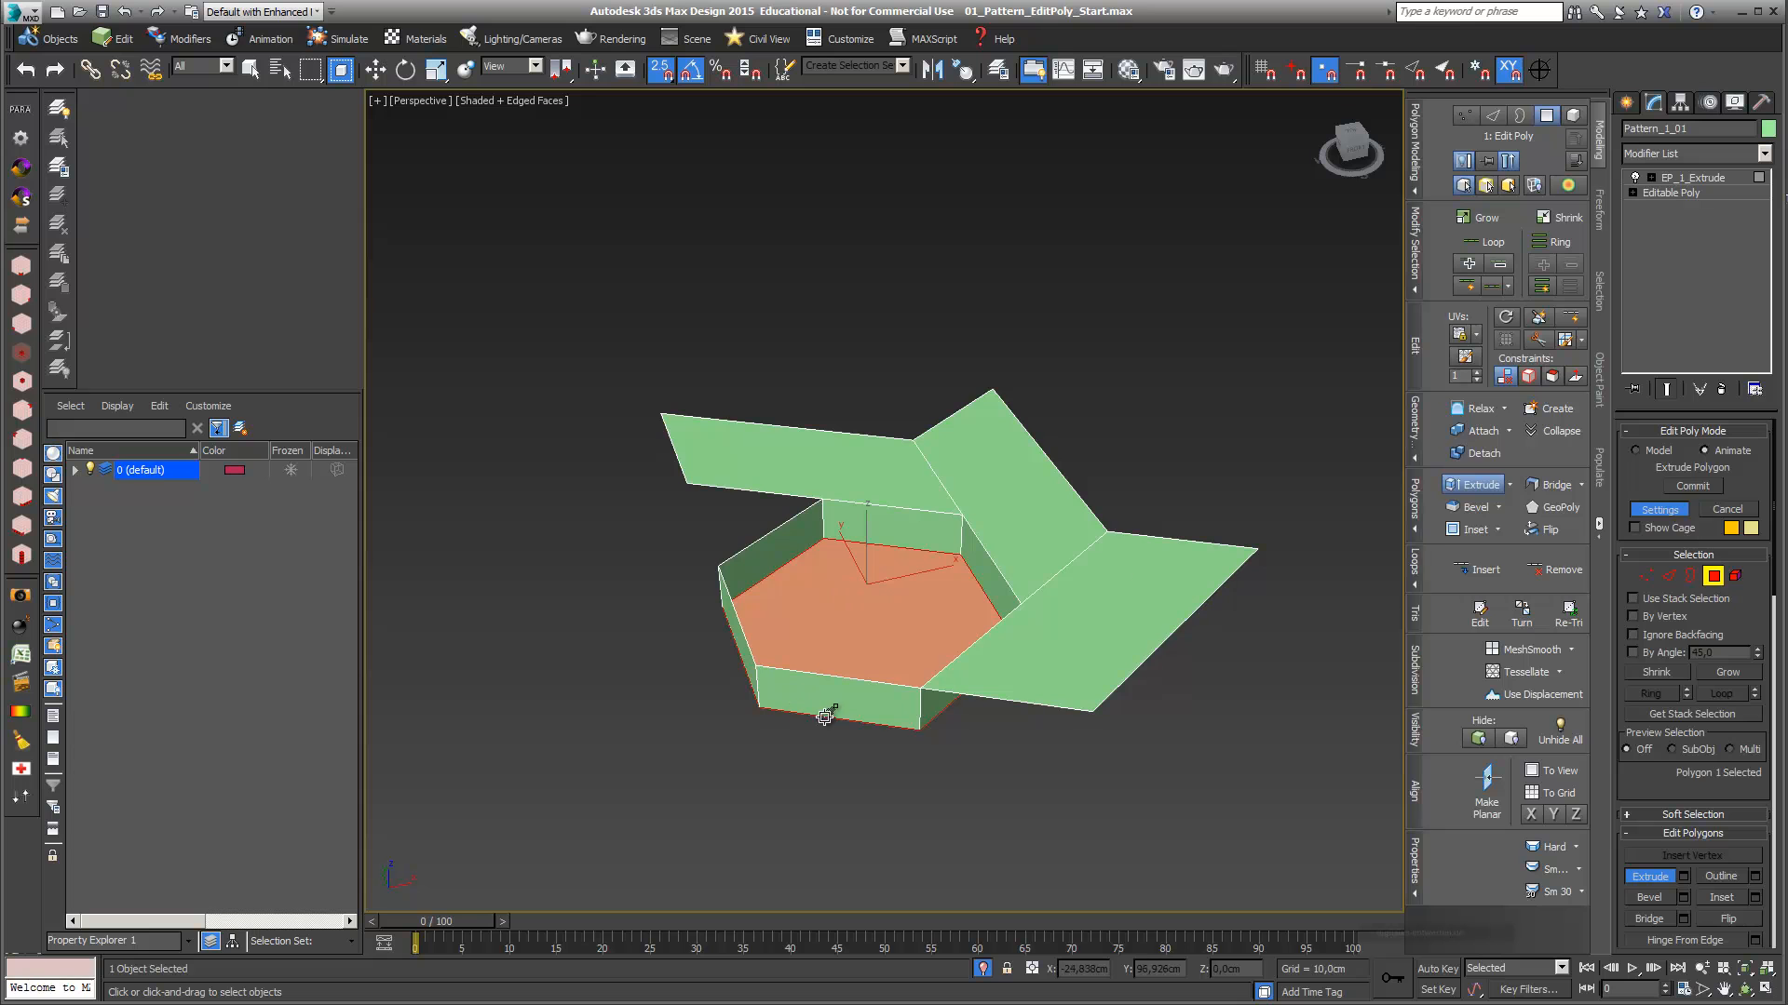
pyautogui.click(1766, 154)
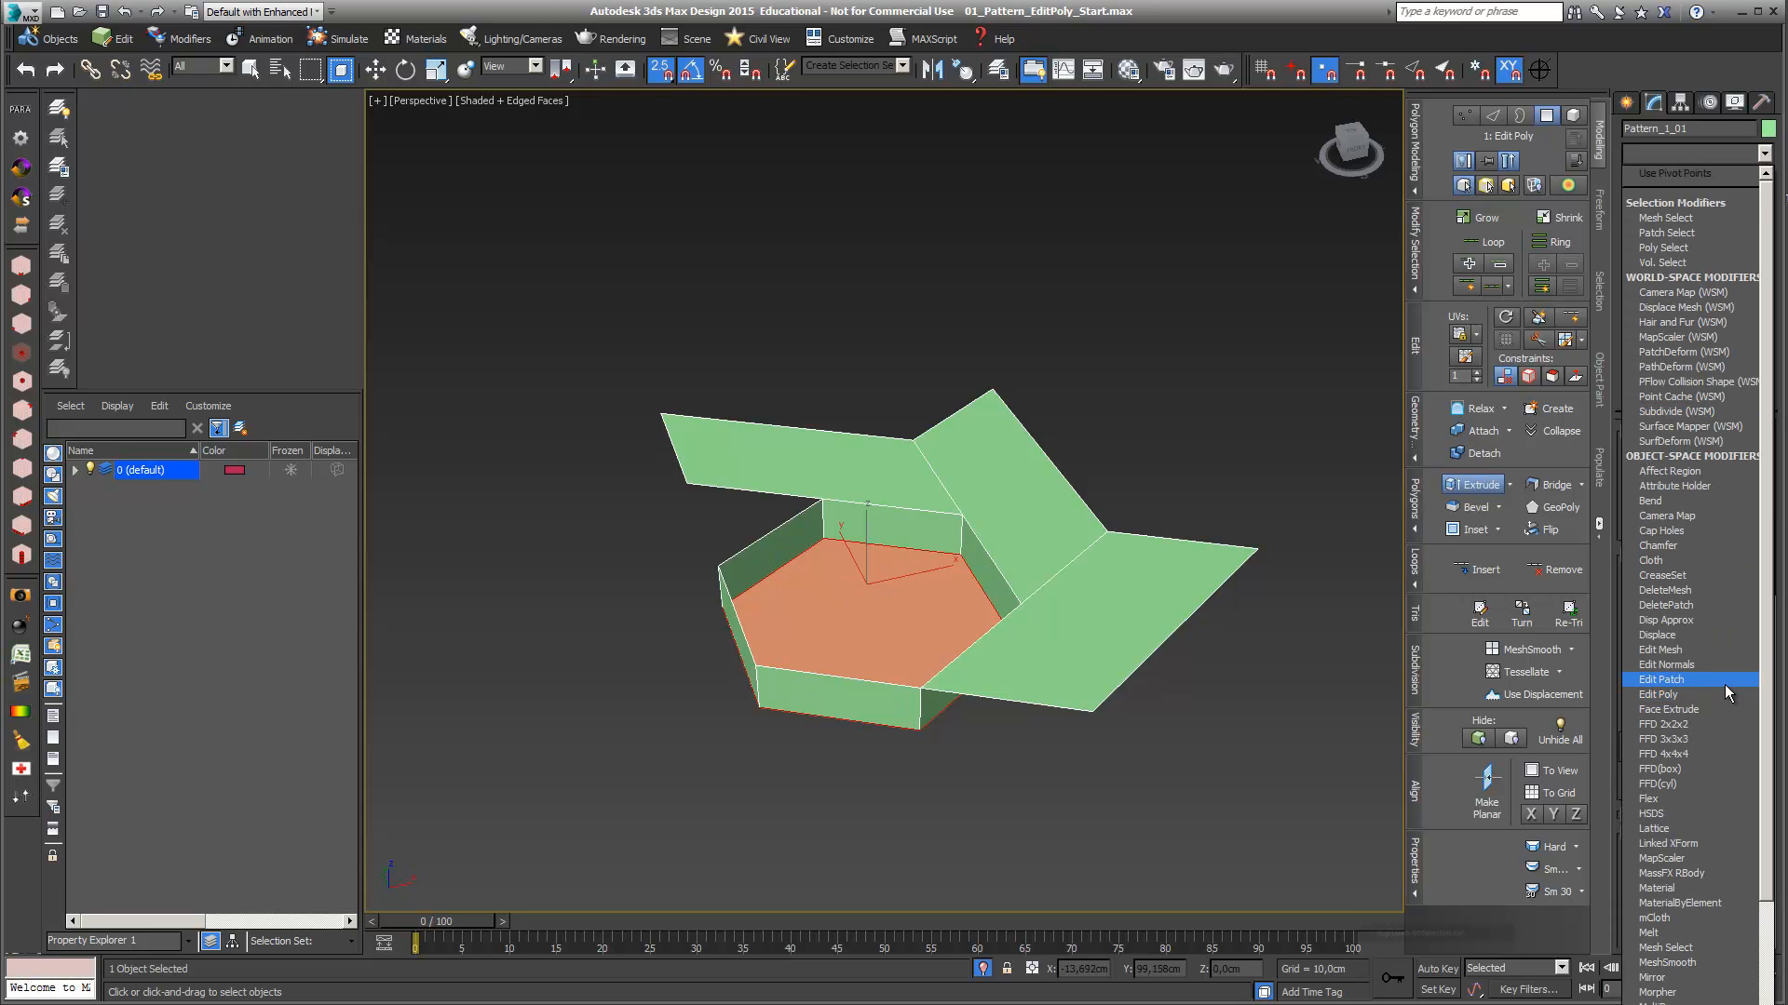
pyautogui.click(1725, 694)
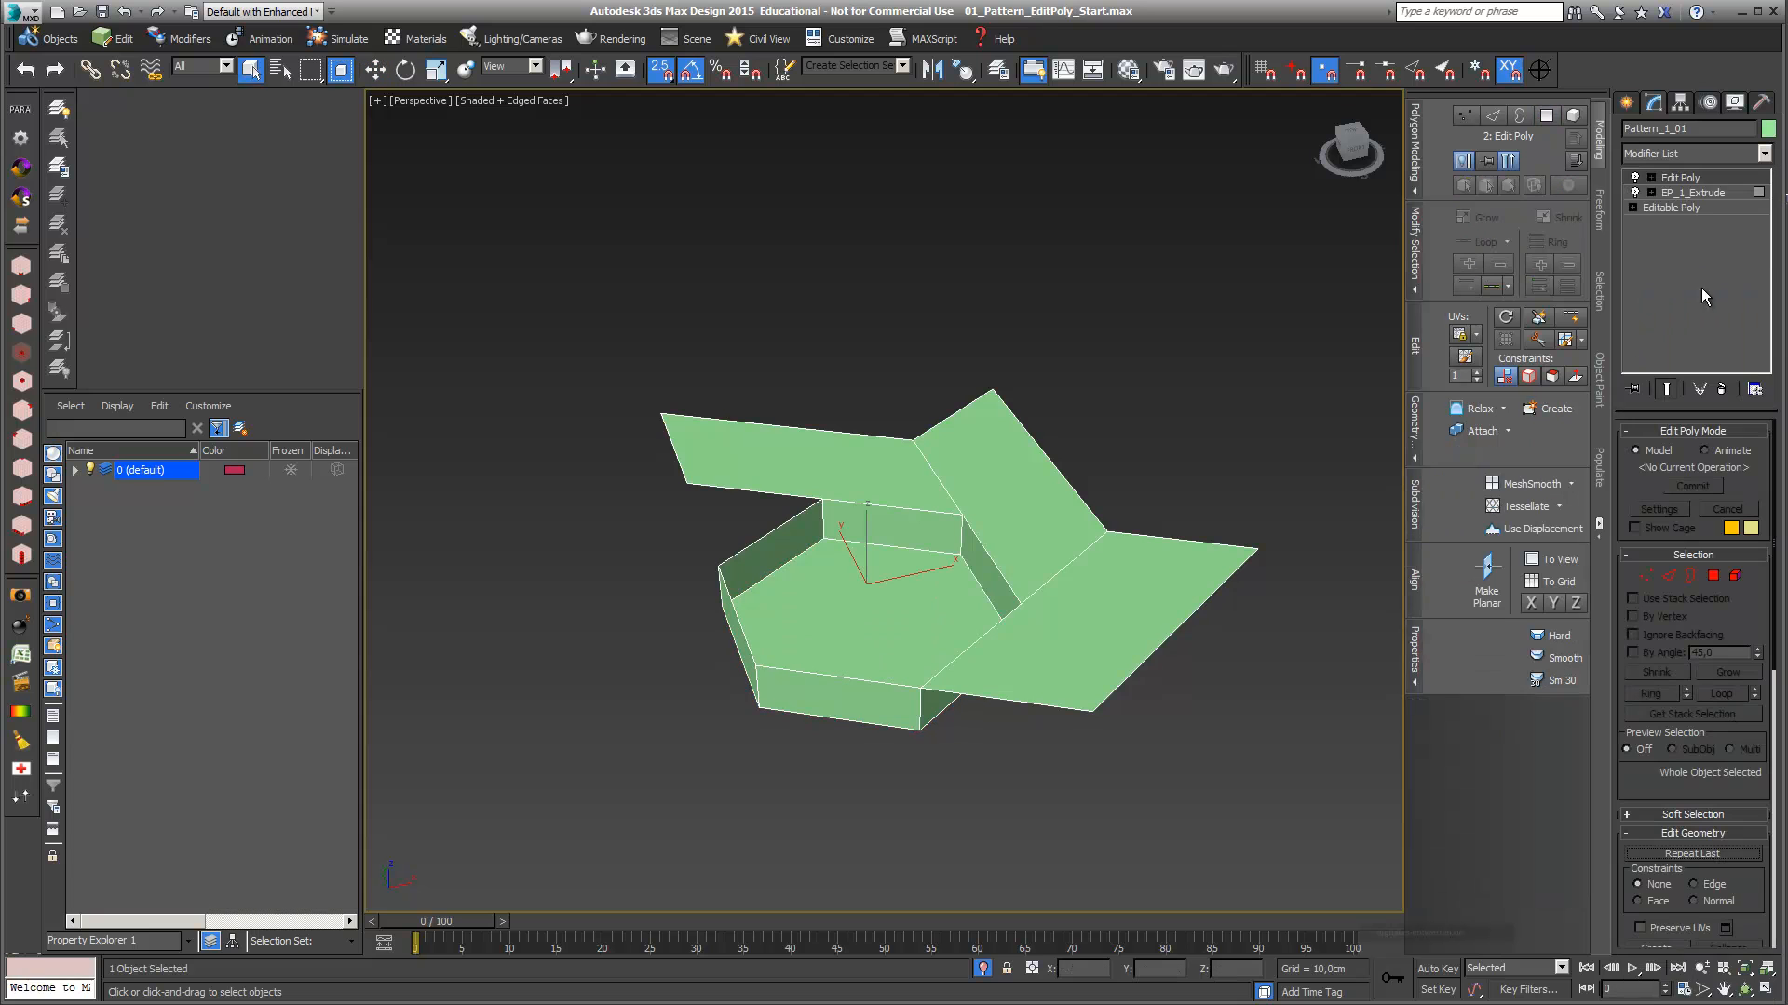
pyautogui.click(1650, 178)
pyautogui.click(1687, 237)
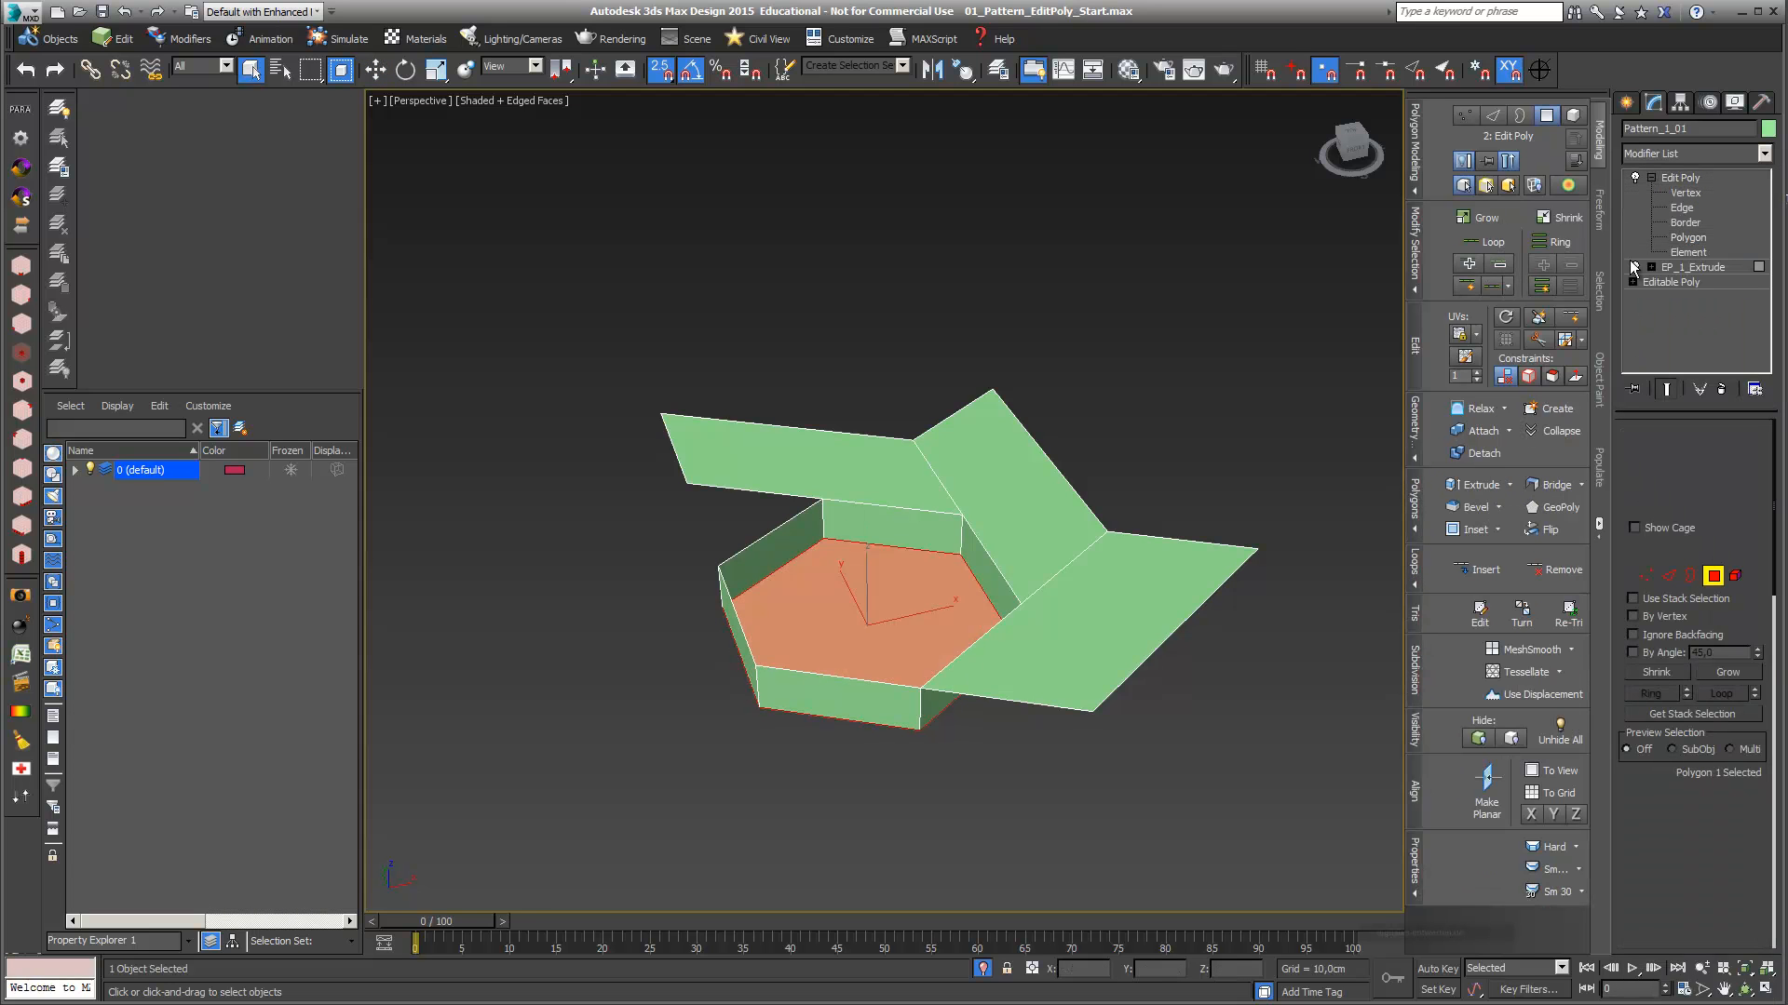
pyautogui.click(898, 478)
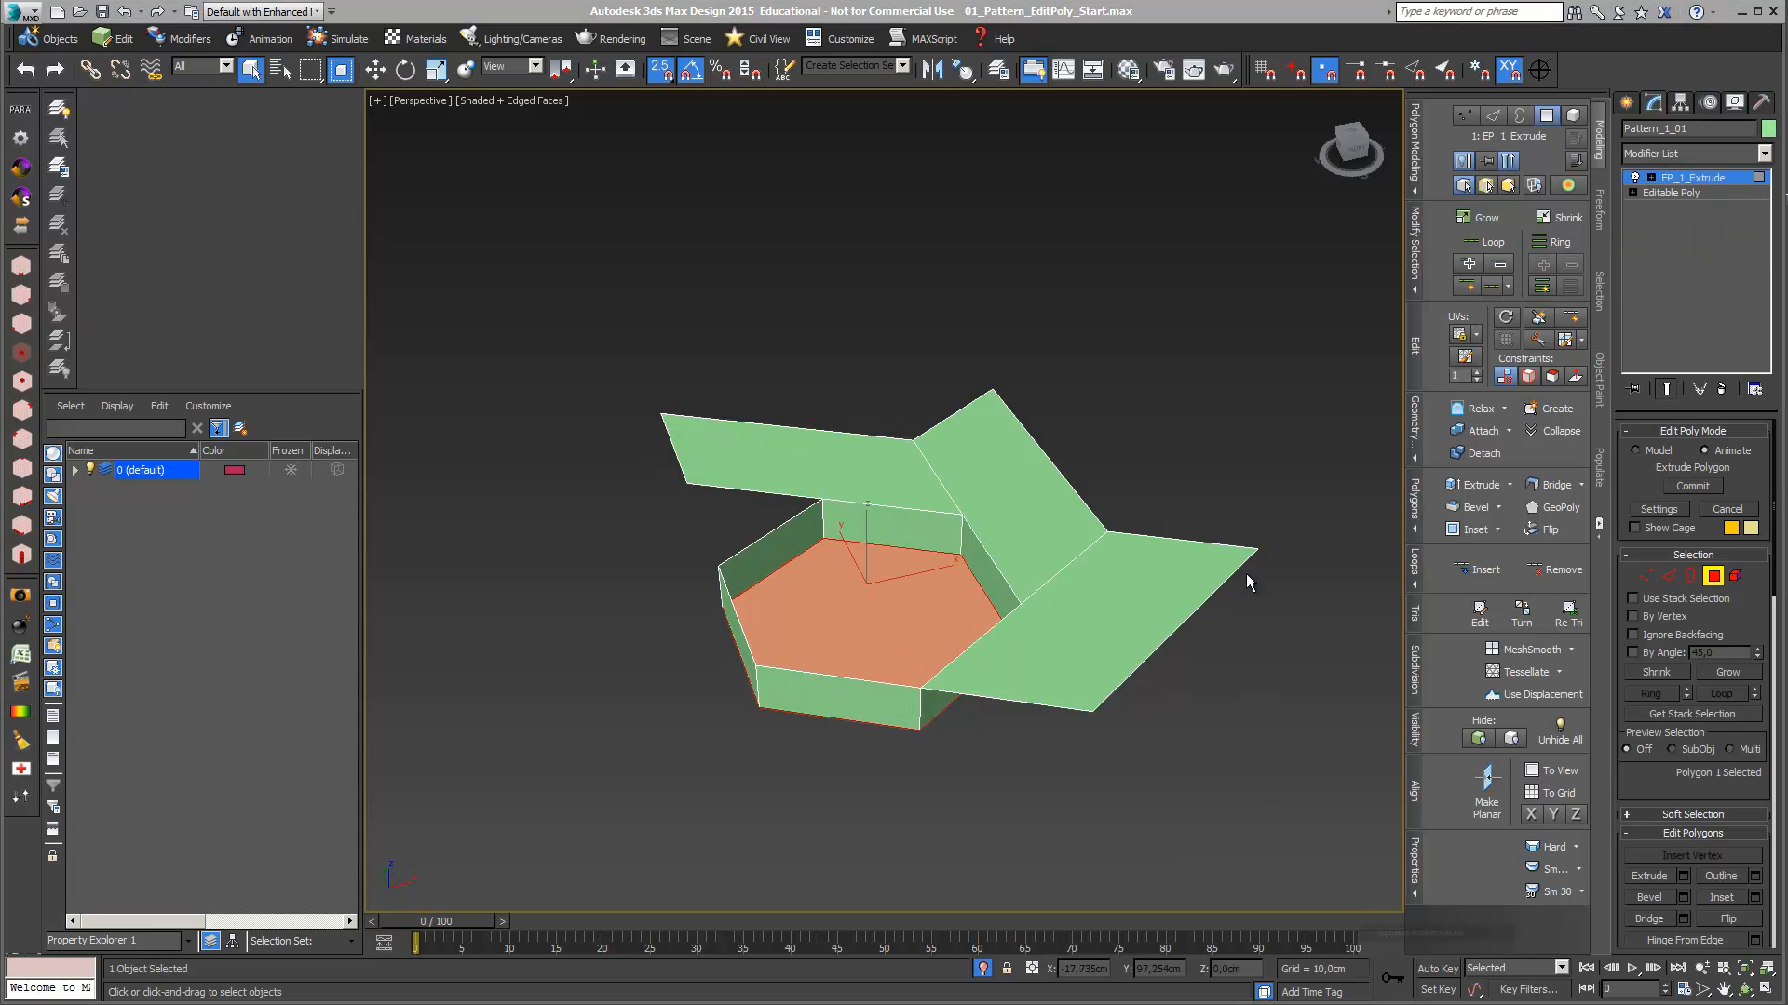
# Add a second Edit Poly modifier above EP_1_Extrude, set it to Animate mode, and enter its Polygon level
pyautogui.click(1765, 155)
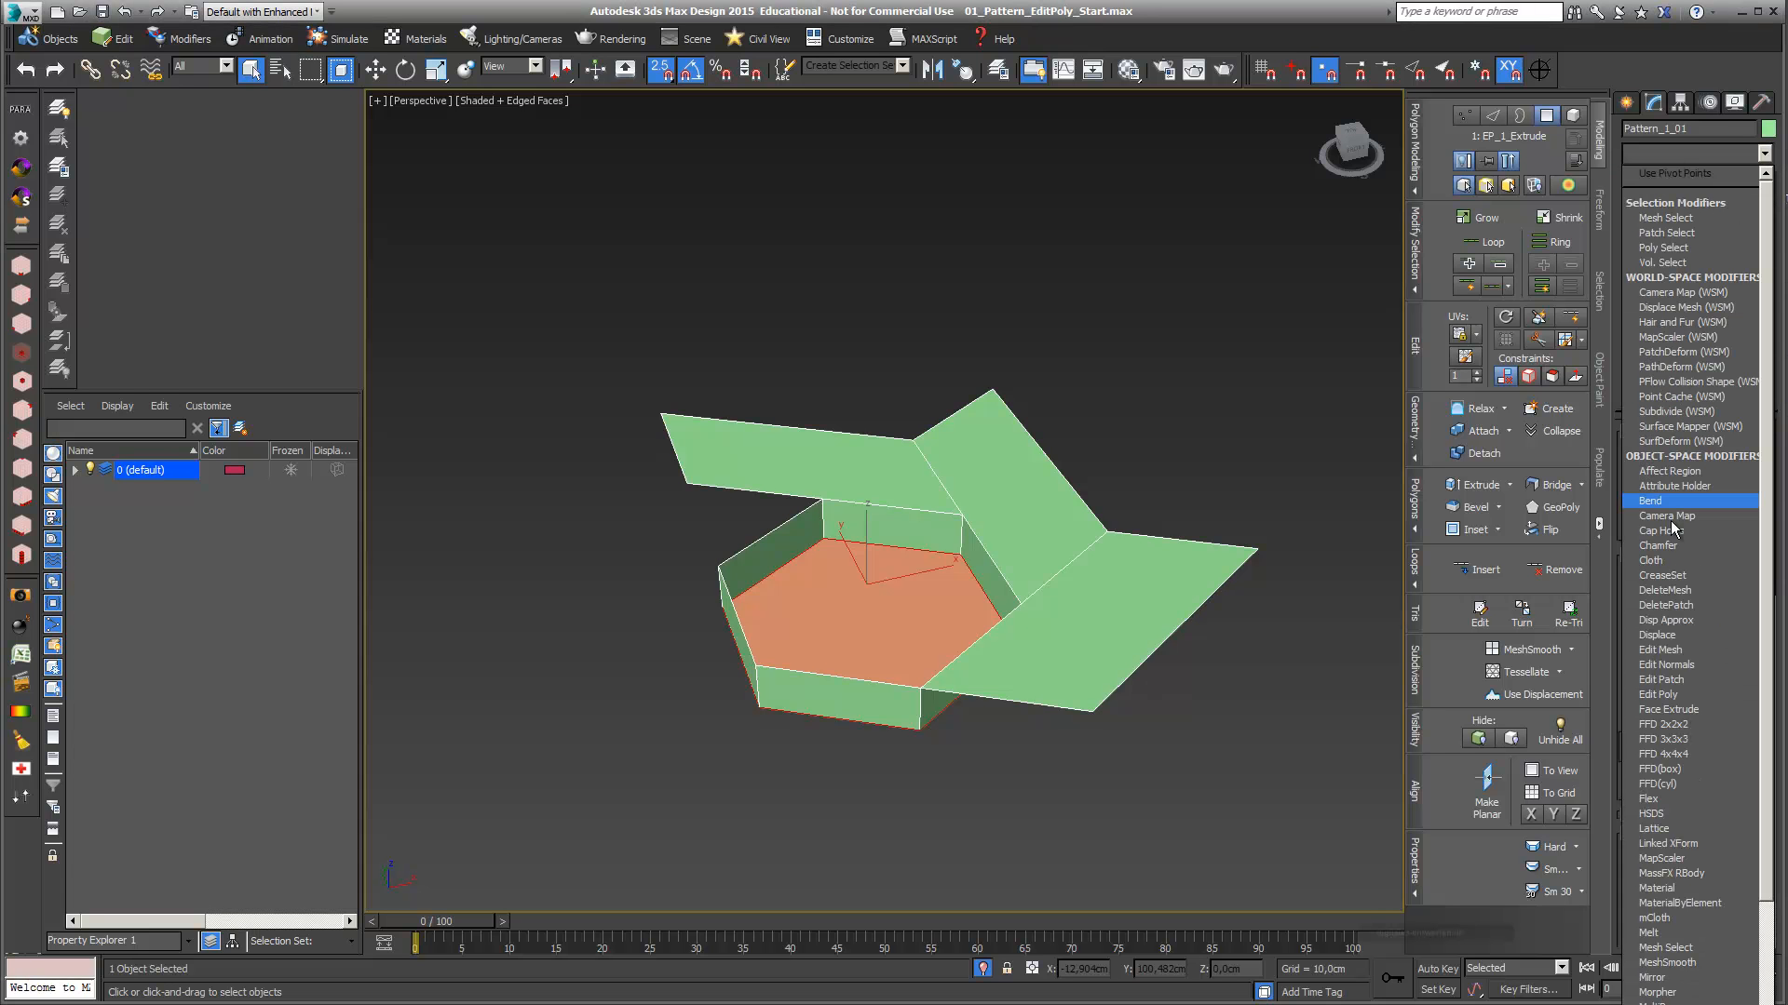
pyautogui.click(1694, 695)
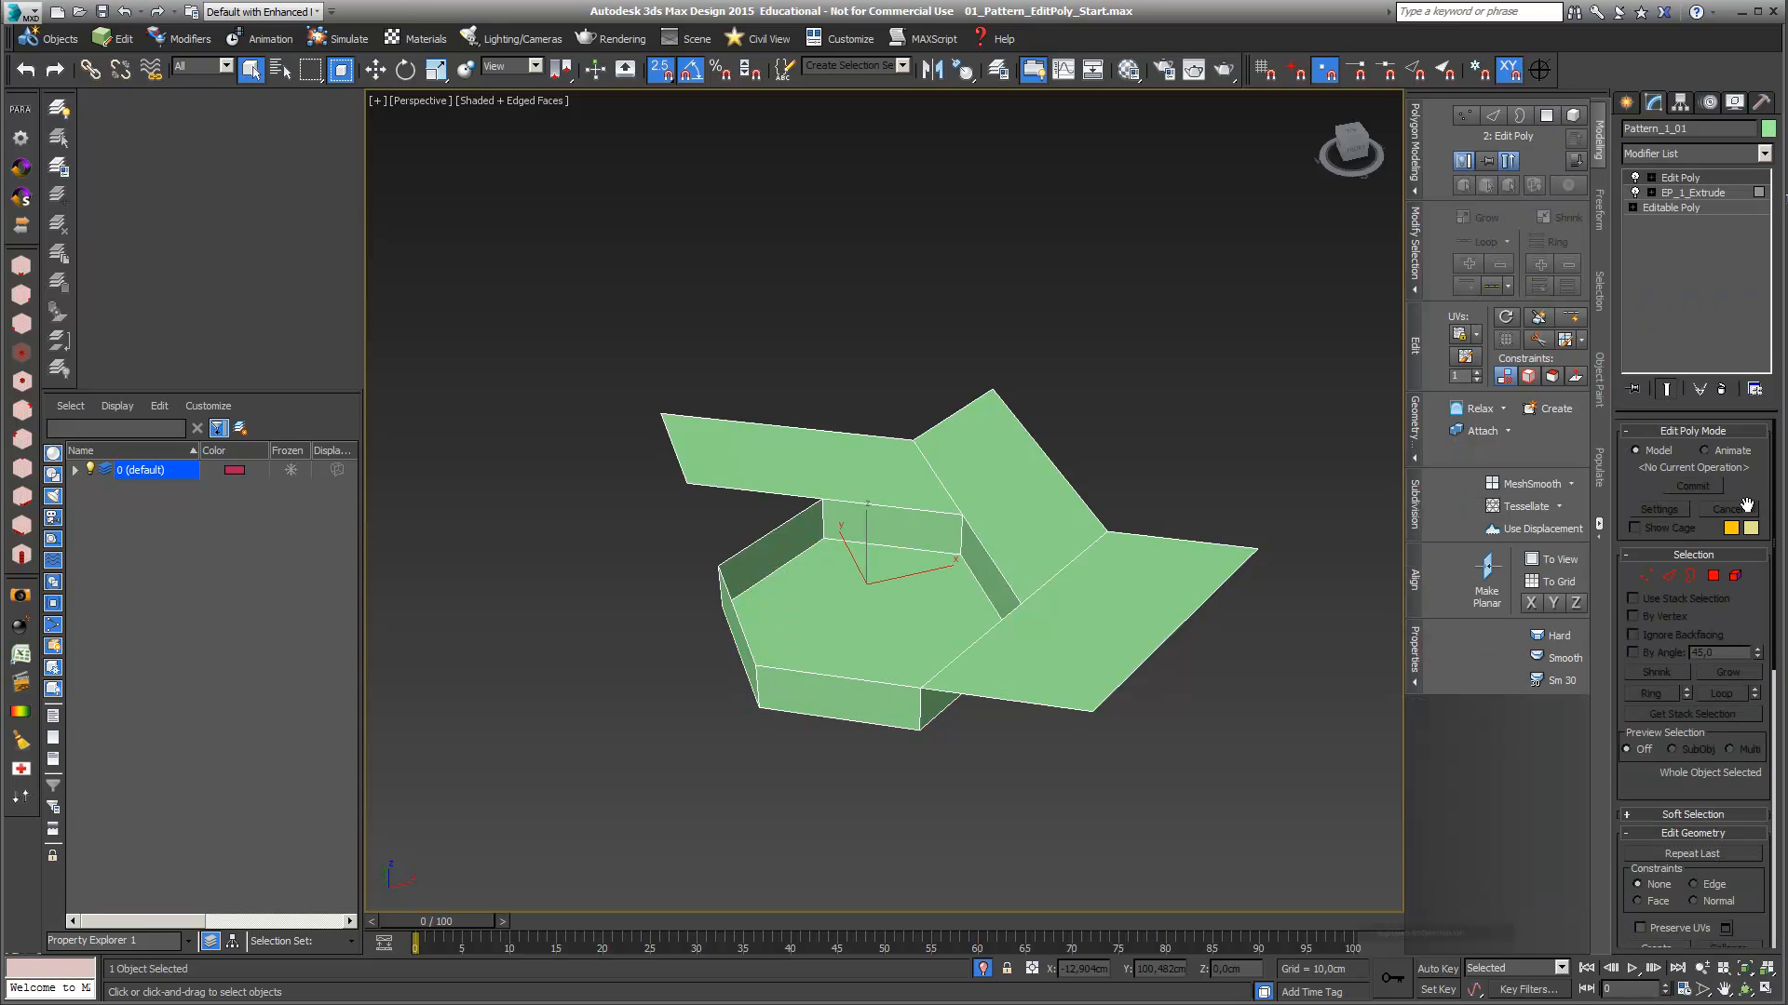
pyautogui.click(1704, 451)
pyautogui.click(1651, 176)
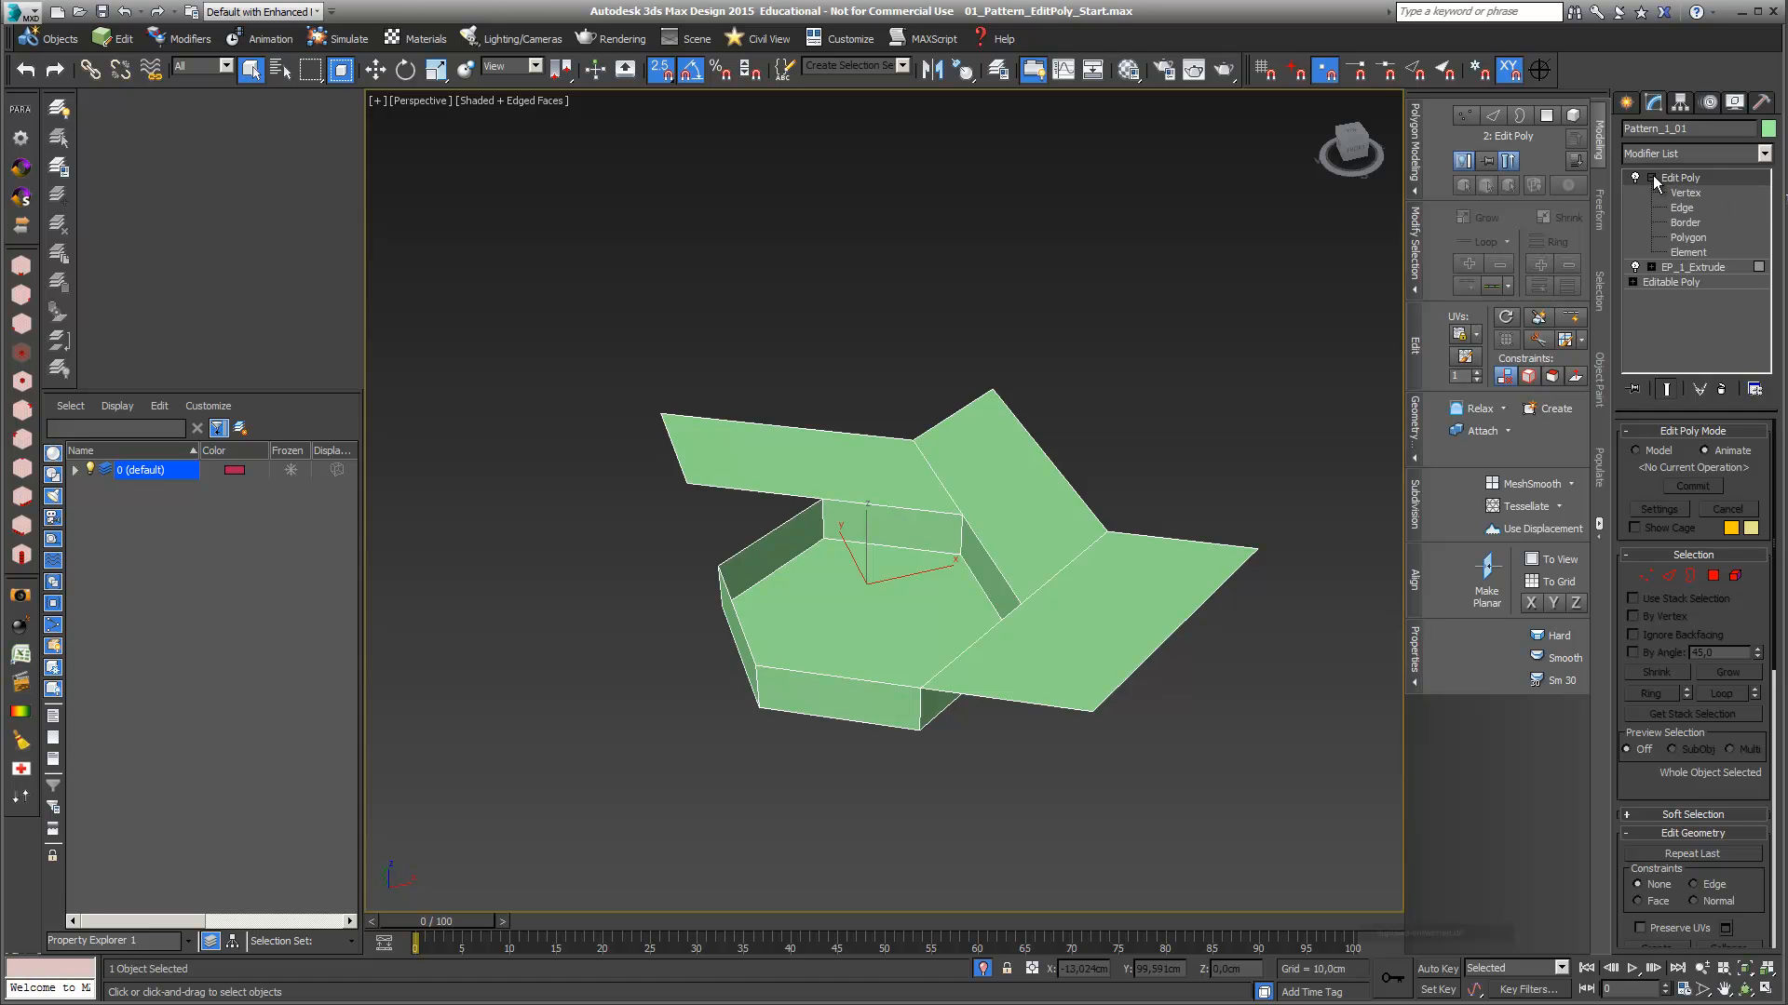
pyautogui.click(1687, 237)
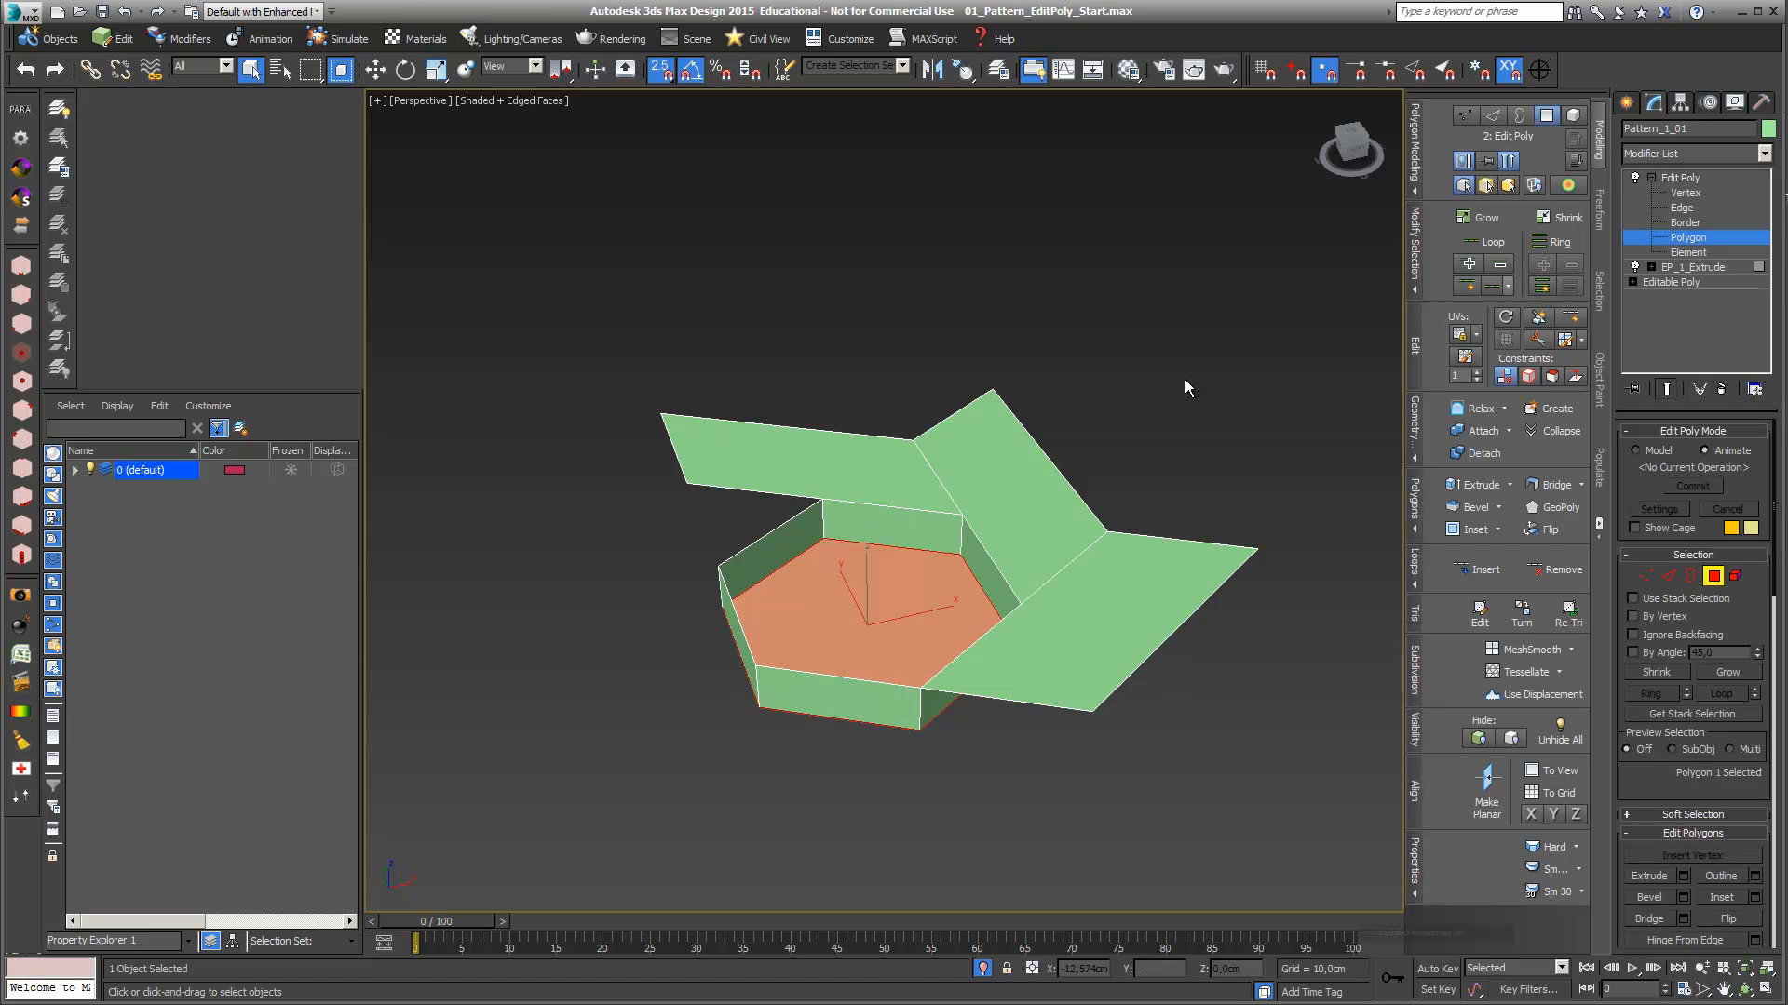
# Bevel the long parallelogram polygon behind the hexagonal recess with a height of 0,5 cm and an outline of -0,5 cm
pyautogui.click(825, 466)
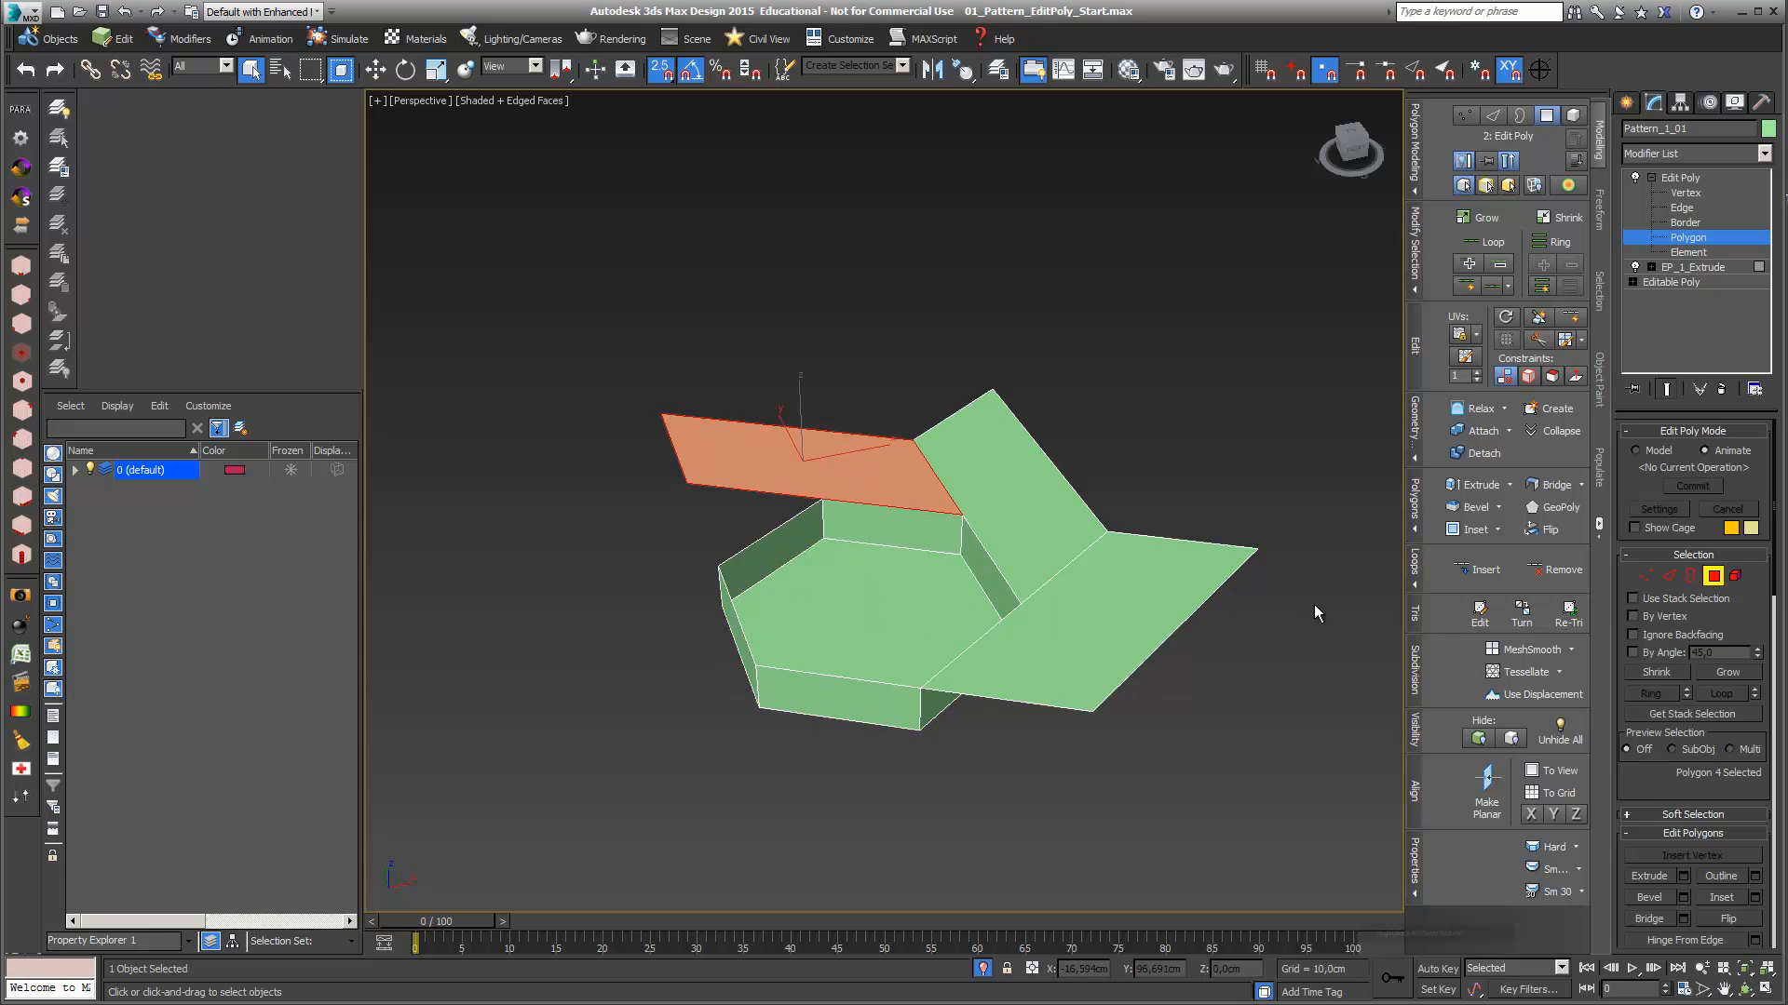
pyautogui.click(1684, 897)
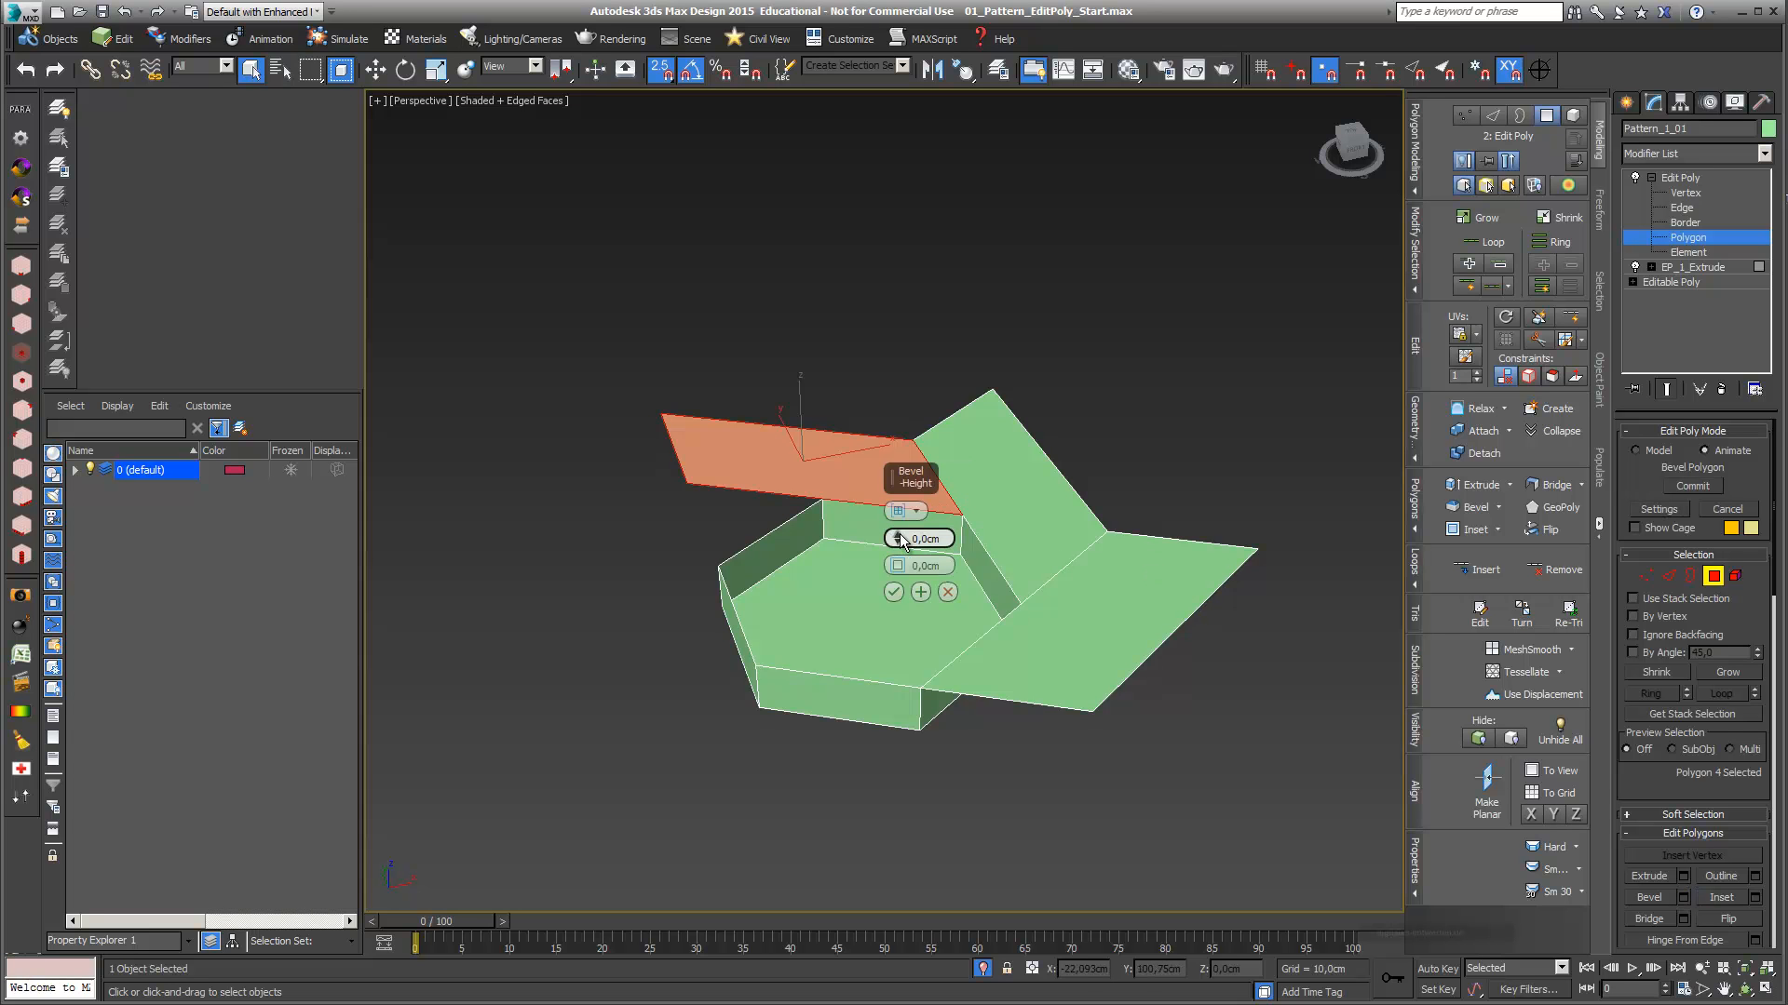
pyautogui.moveTo(898, 541); pyautogui.dragTo(898, 532)
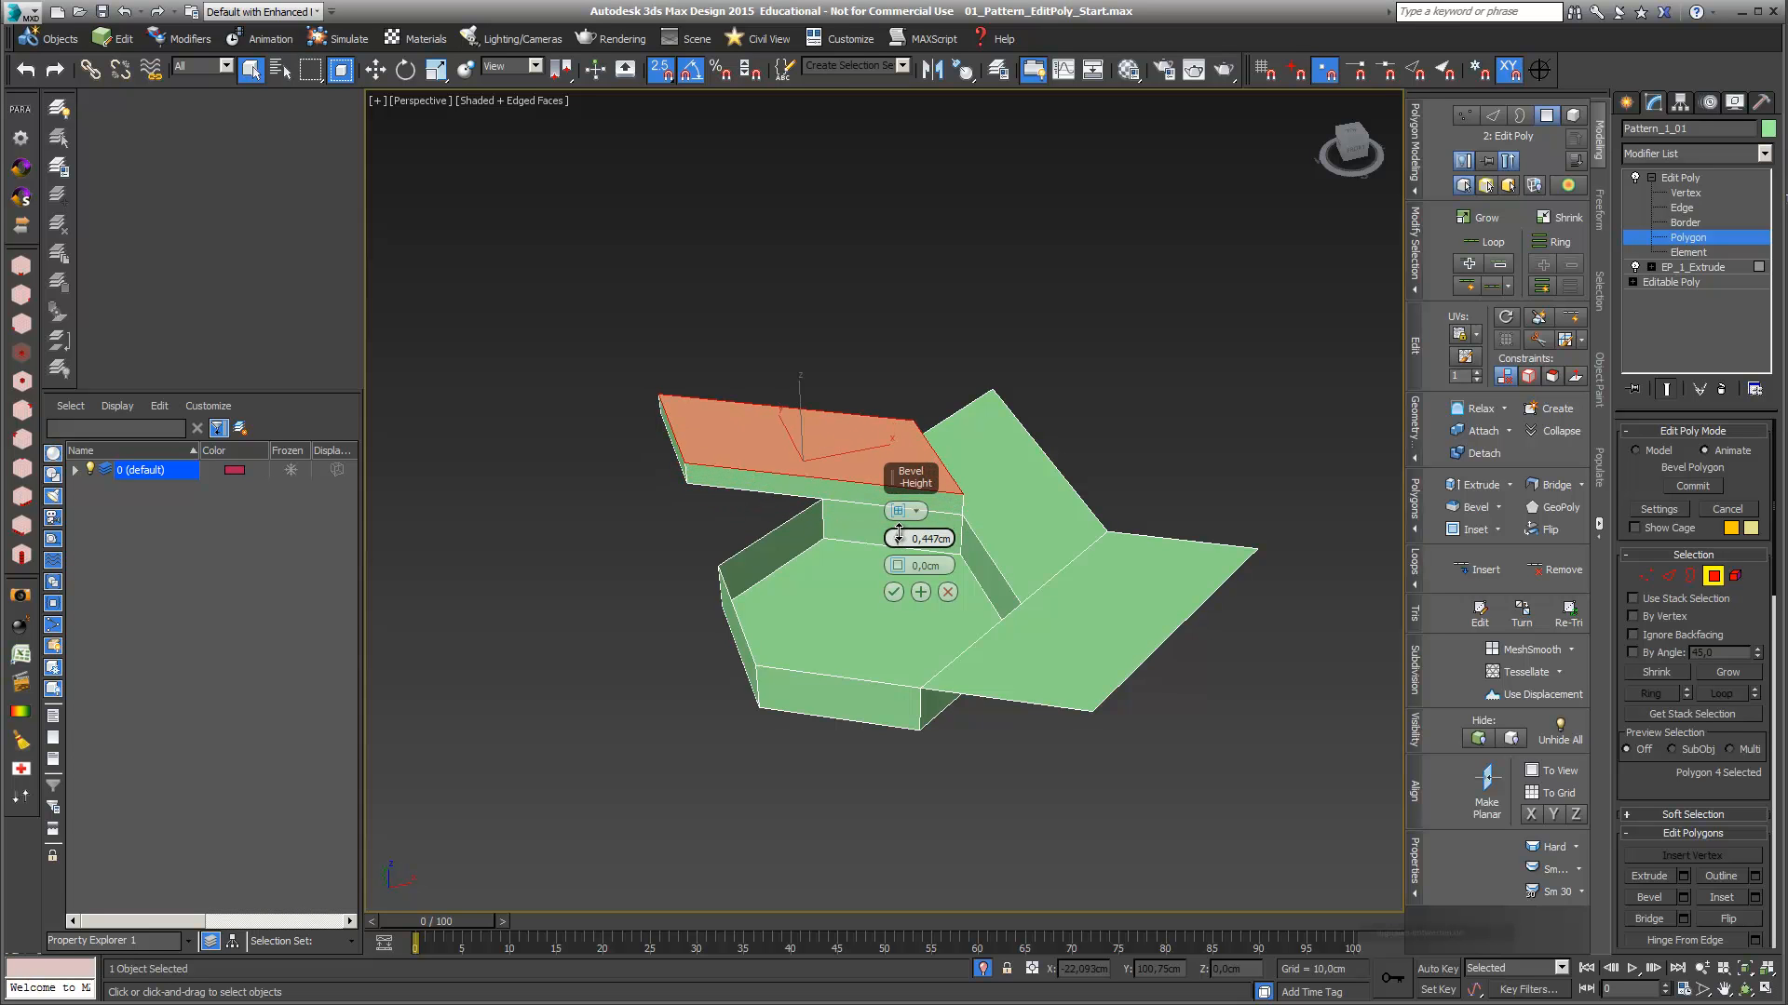
pyautogui.moveTo(936, 538); pyautogui.dragTo(942, 540)
pyautogui.write('05')
pyautogui.click(919, 565)
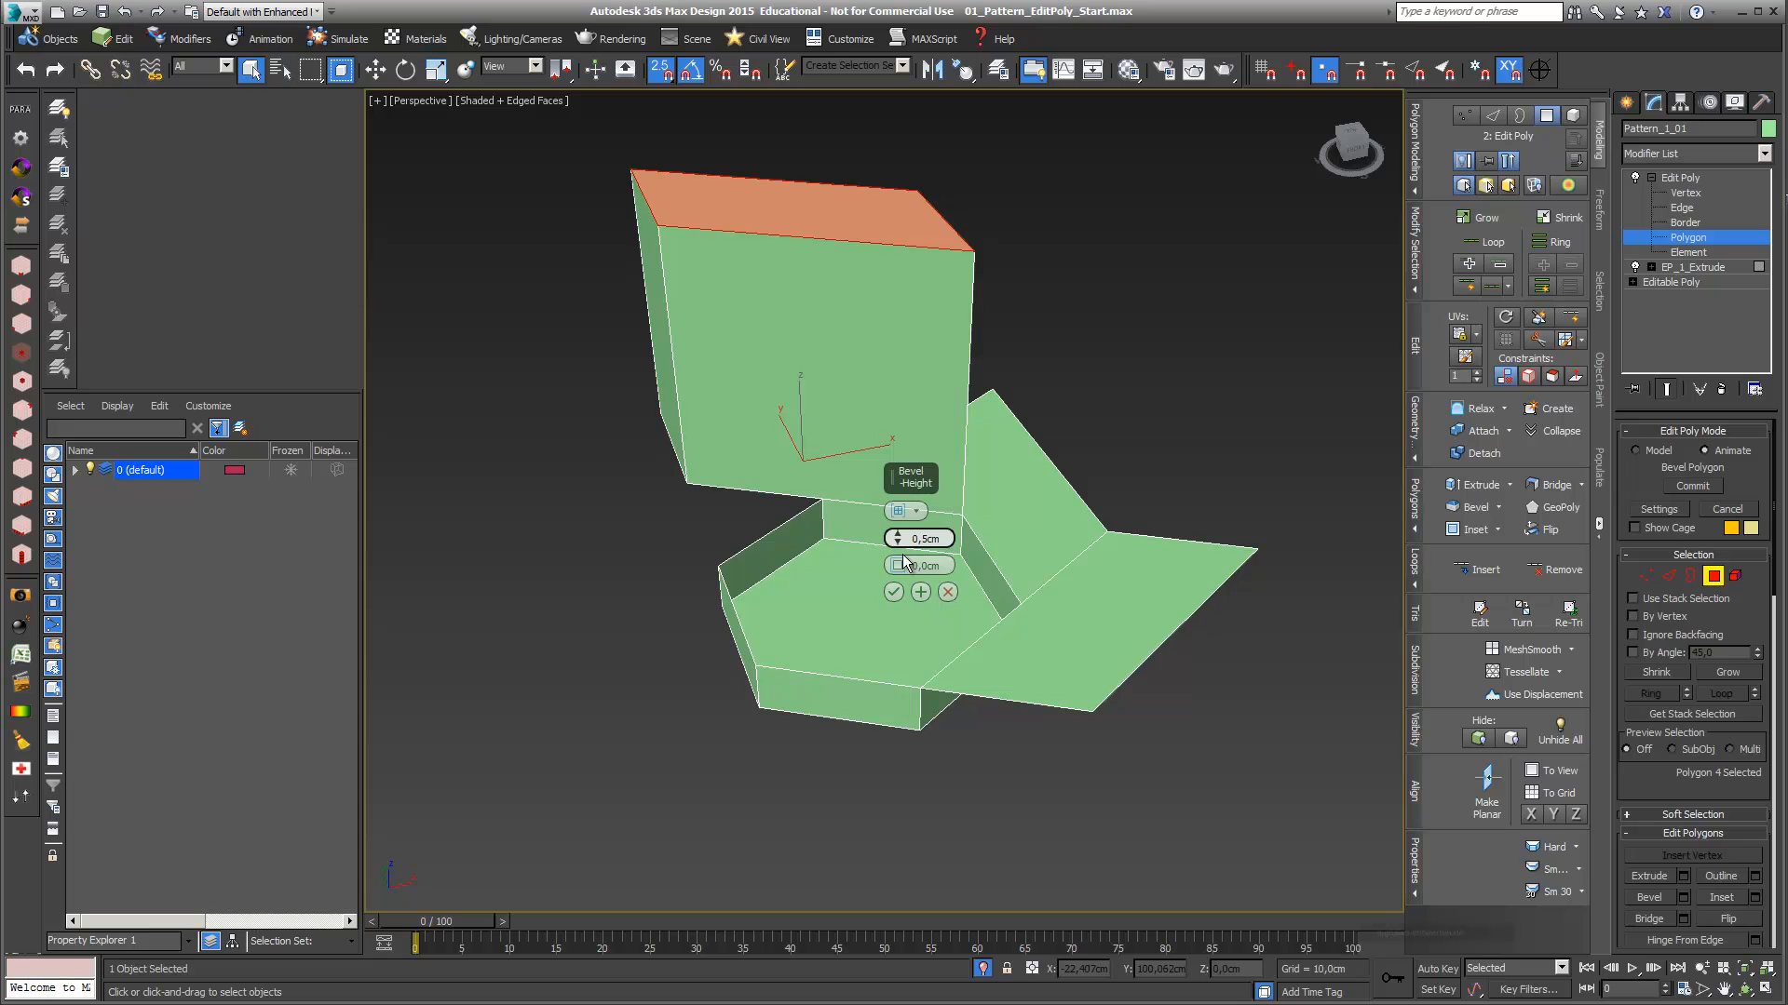
pyautogui.click(927, 564)
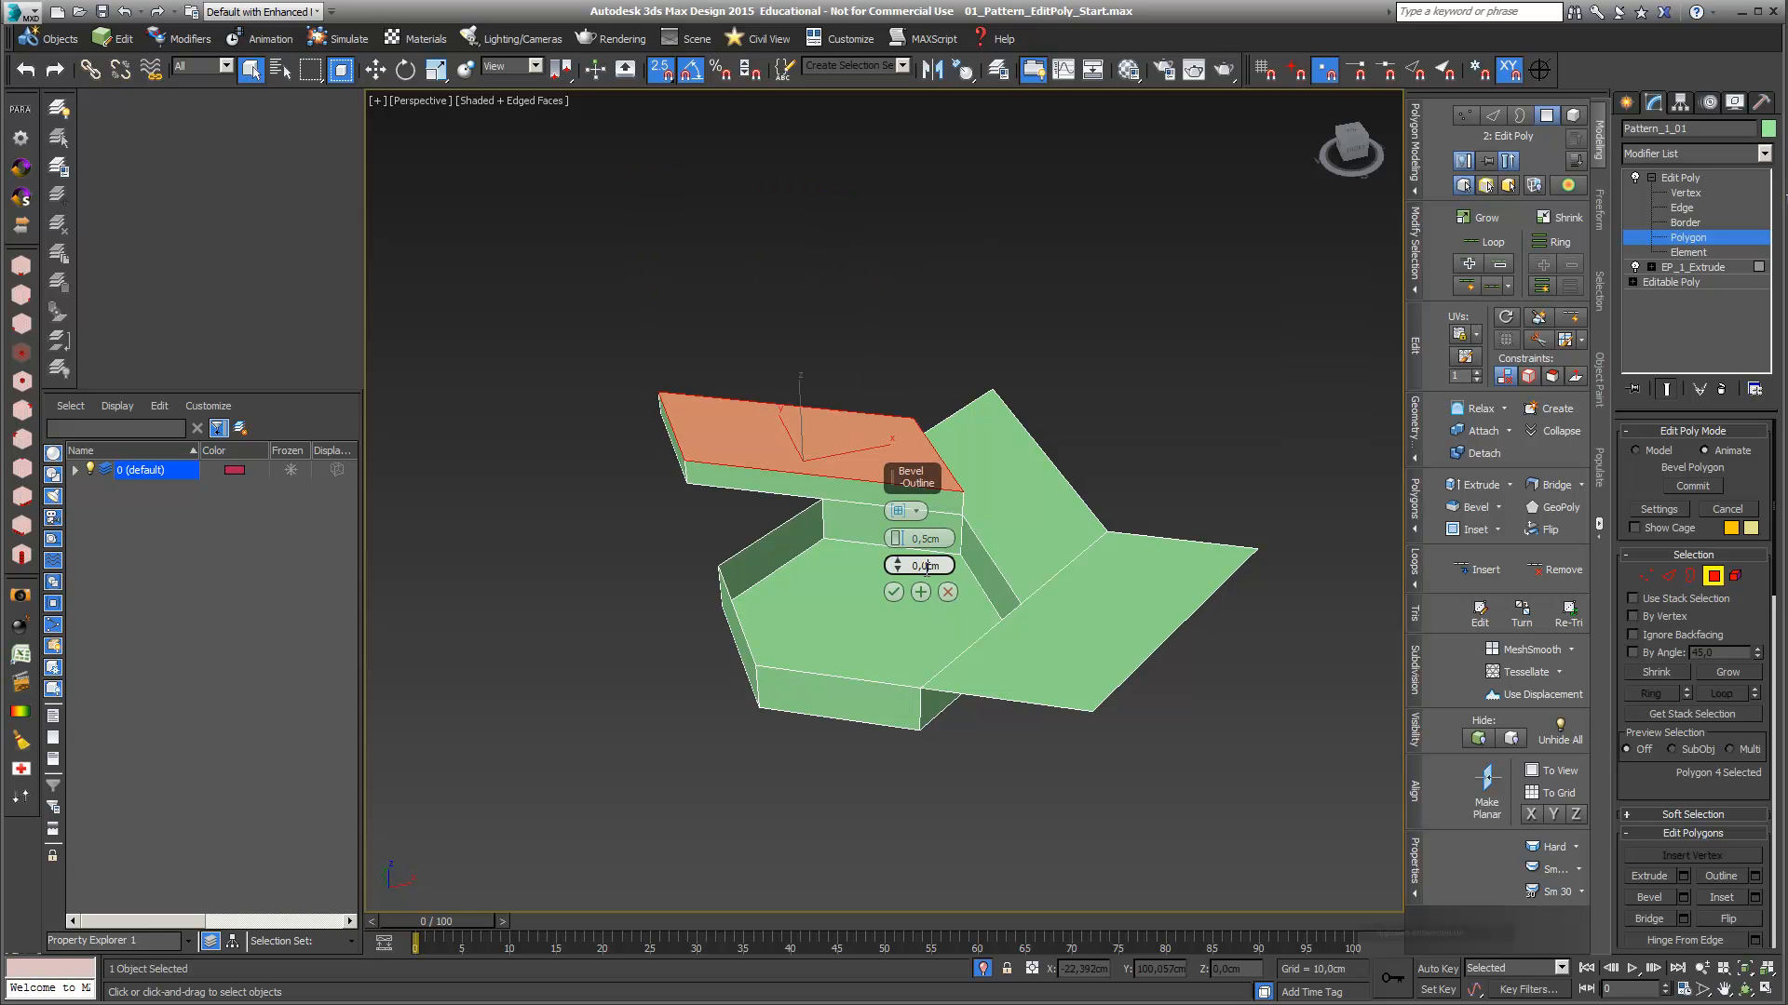
pyautogui.moveTo(898, 565); pyautogui.dragTo(898, 565)
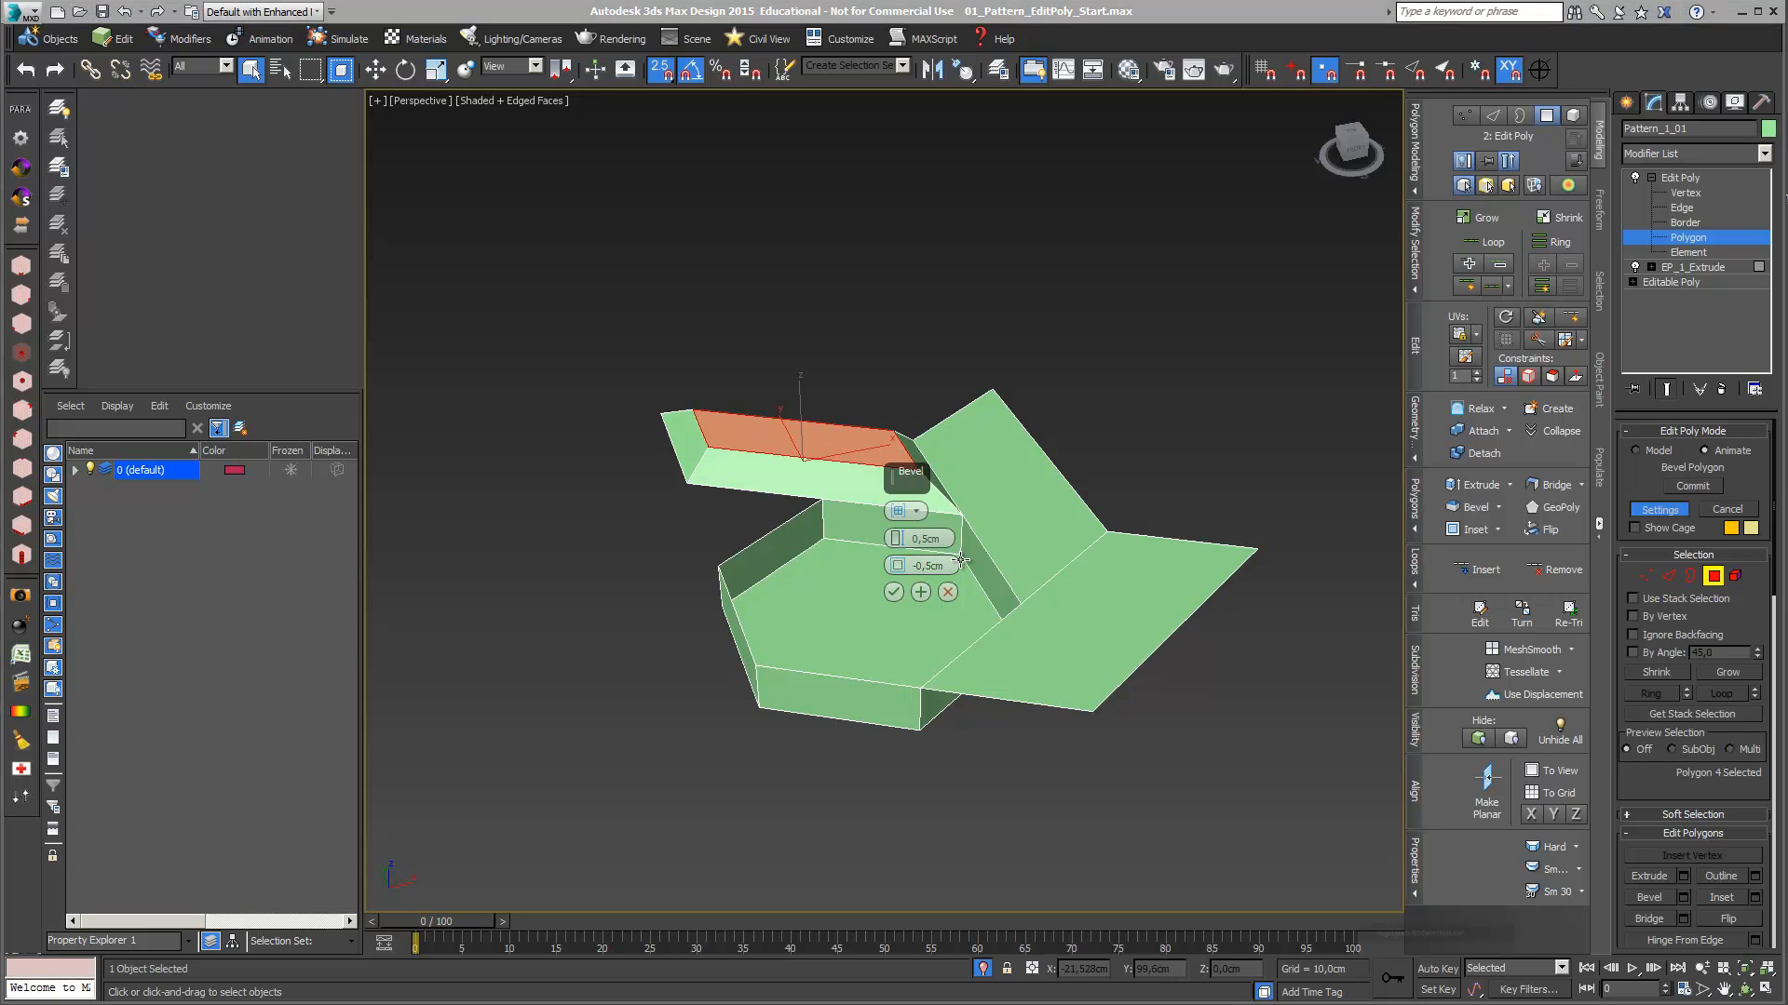
pyautogui.click(893, 592)
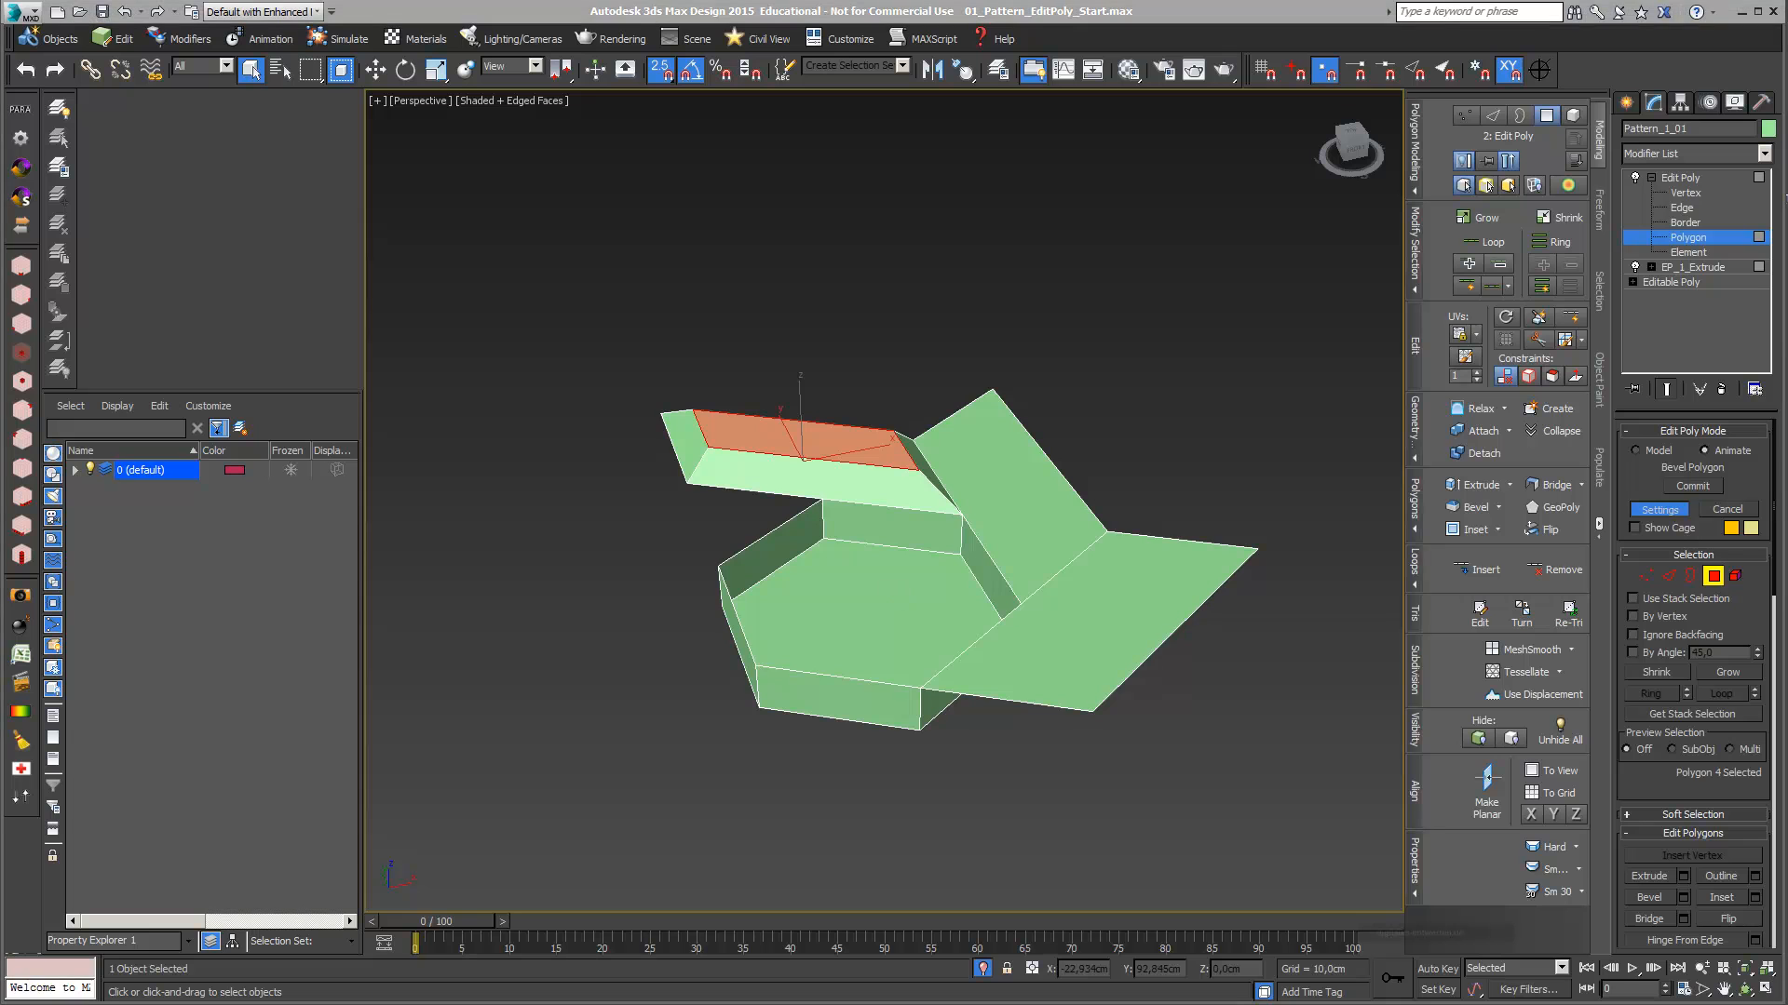
# Rename the upper Edit Poly modifier as EP_2_Bevel and collapse its sub-object levels in the stack
pyautogui.rightClick(1689, 181)
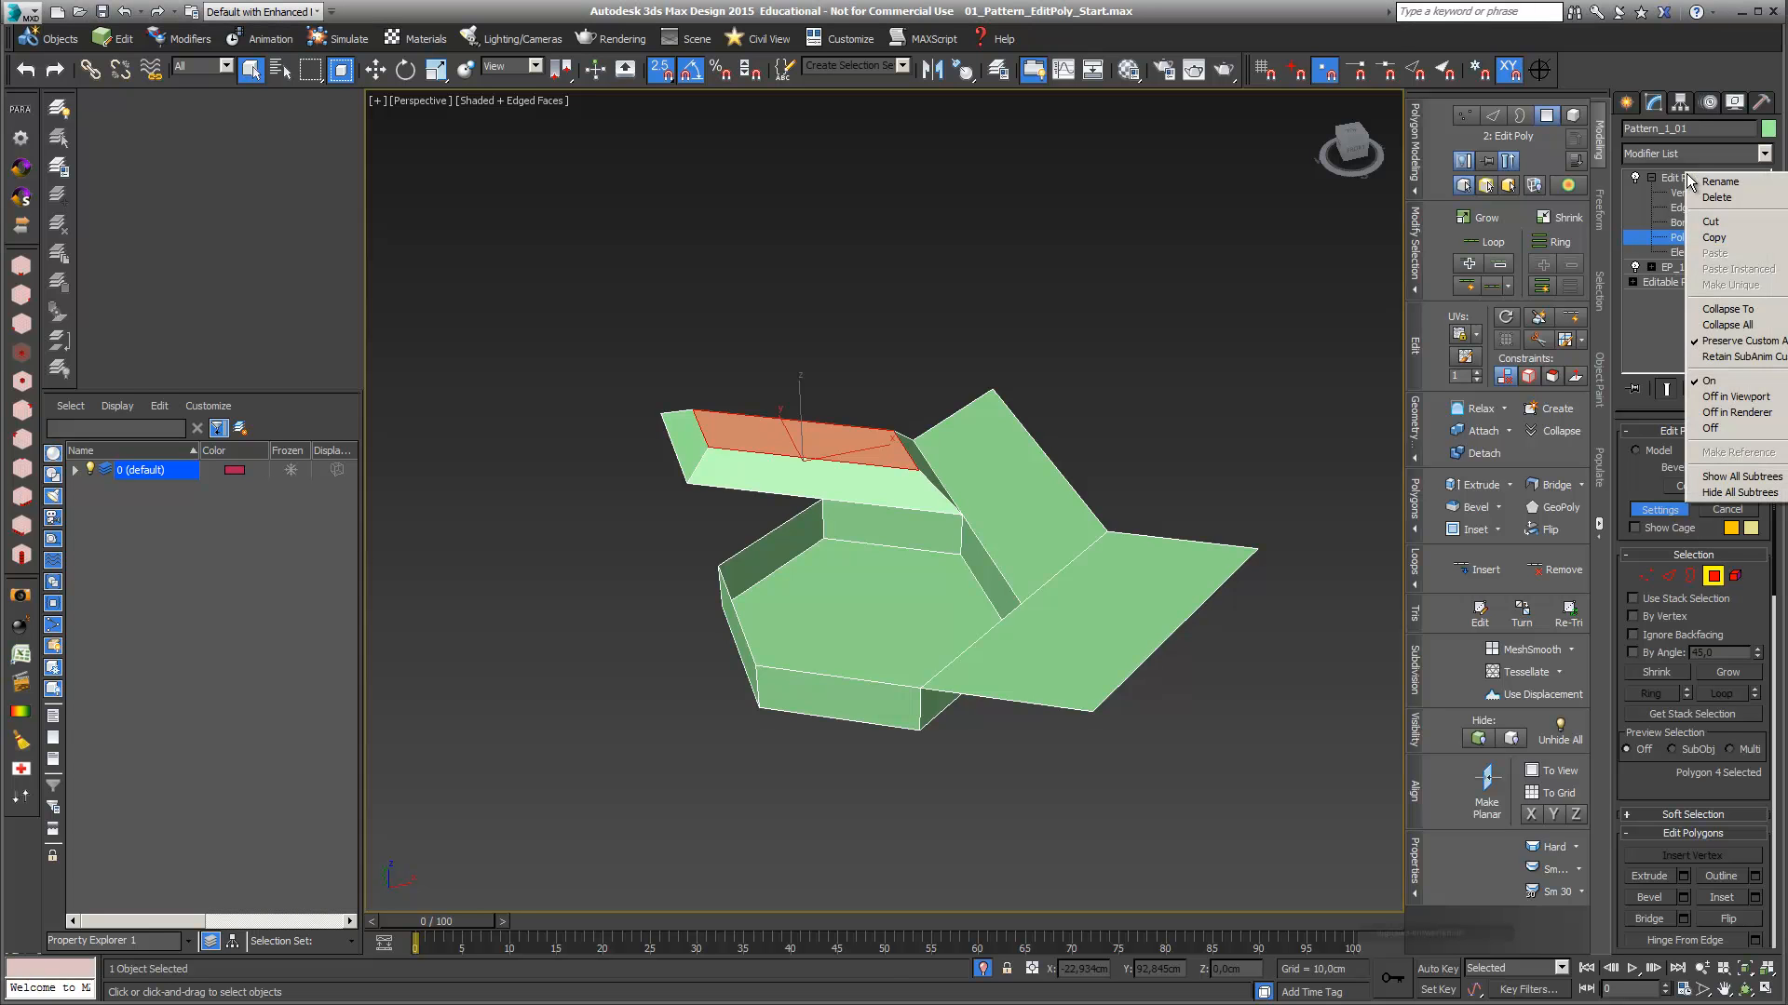
pyautogui.click(1719, 182)
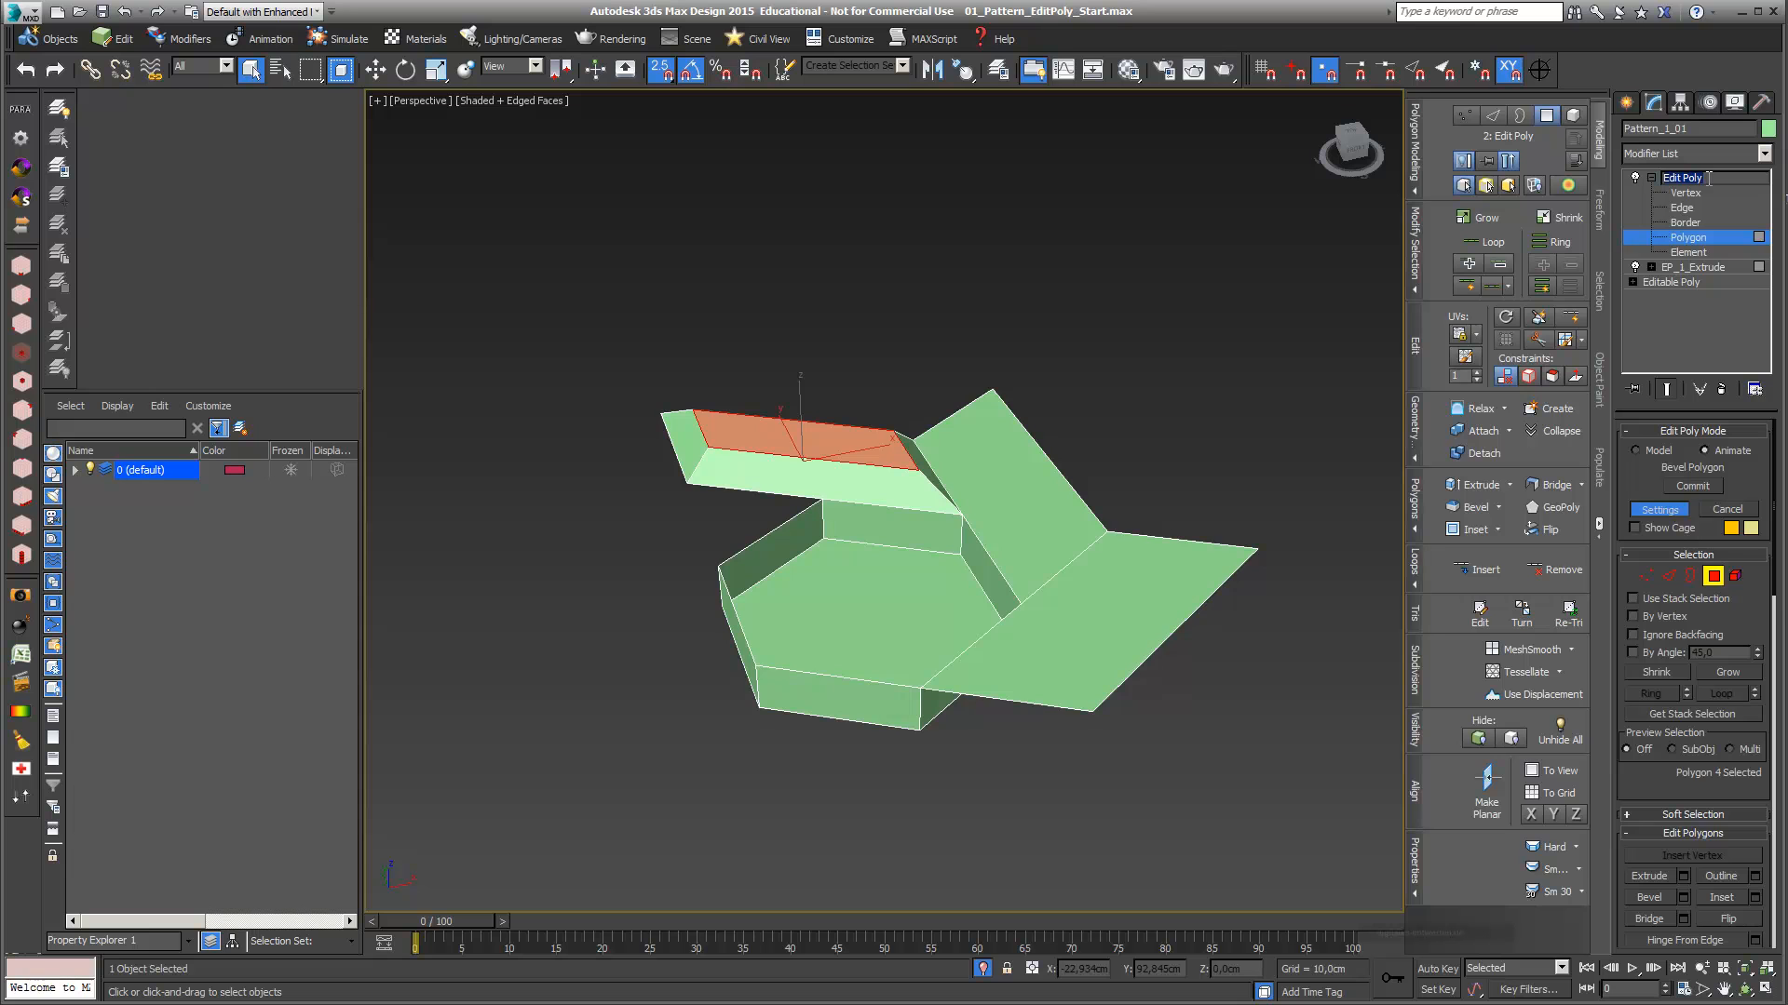
pyautogui.write('EP_2_B')
pyautogui.write('evel')
pyautogui.click(1651, 177)
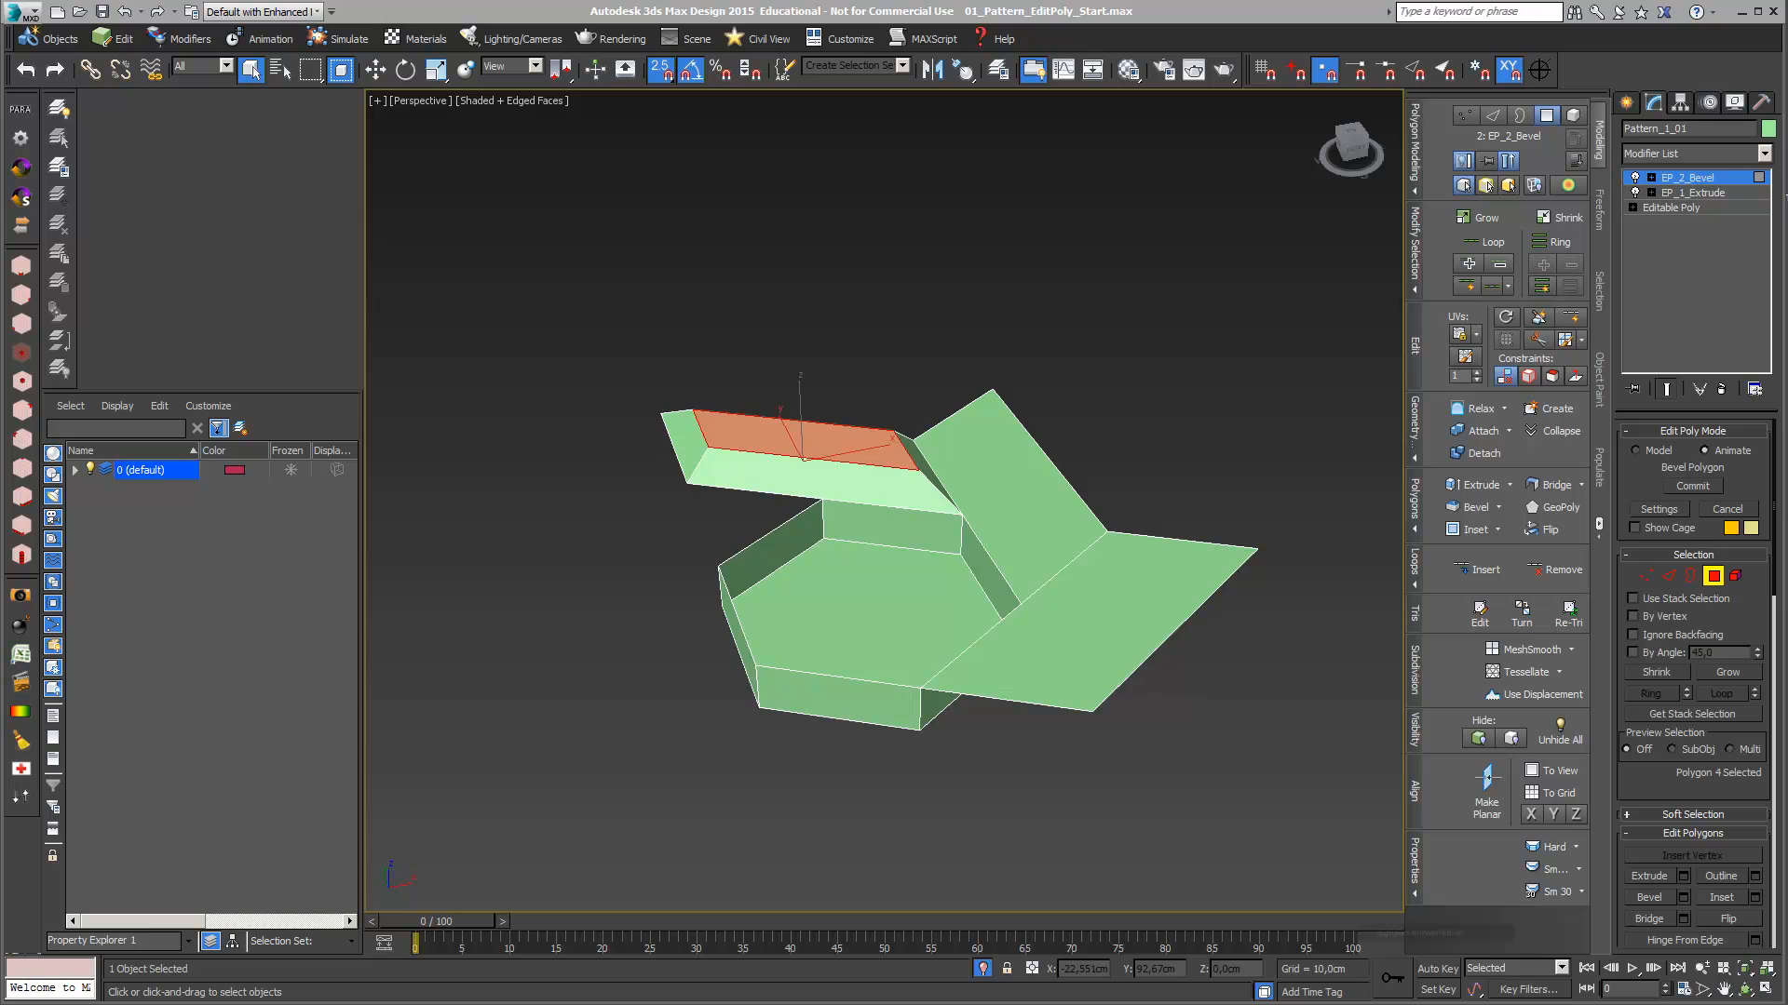
# Make EP_1_Extrude active despite the topology dependency, turn off the end result display, and expand its sub-object levels
pyautogui.click(1692, 194)
pyautogui.moveTo(984, 424); pyautogui.dragTo(1059, 309)
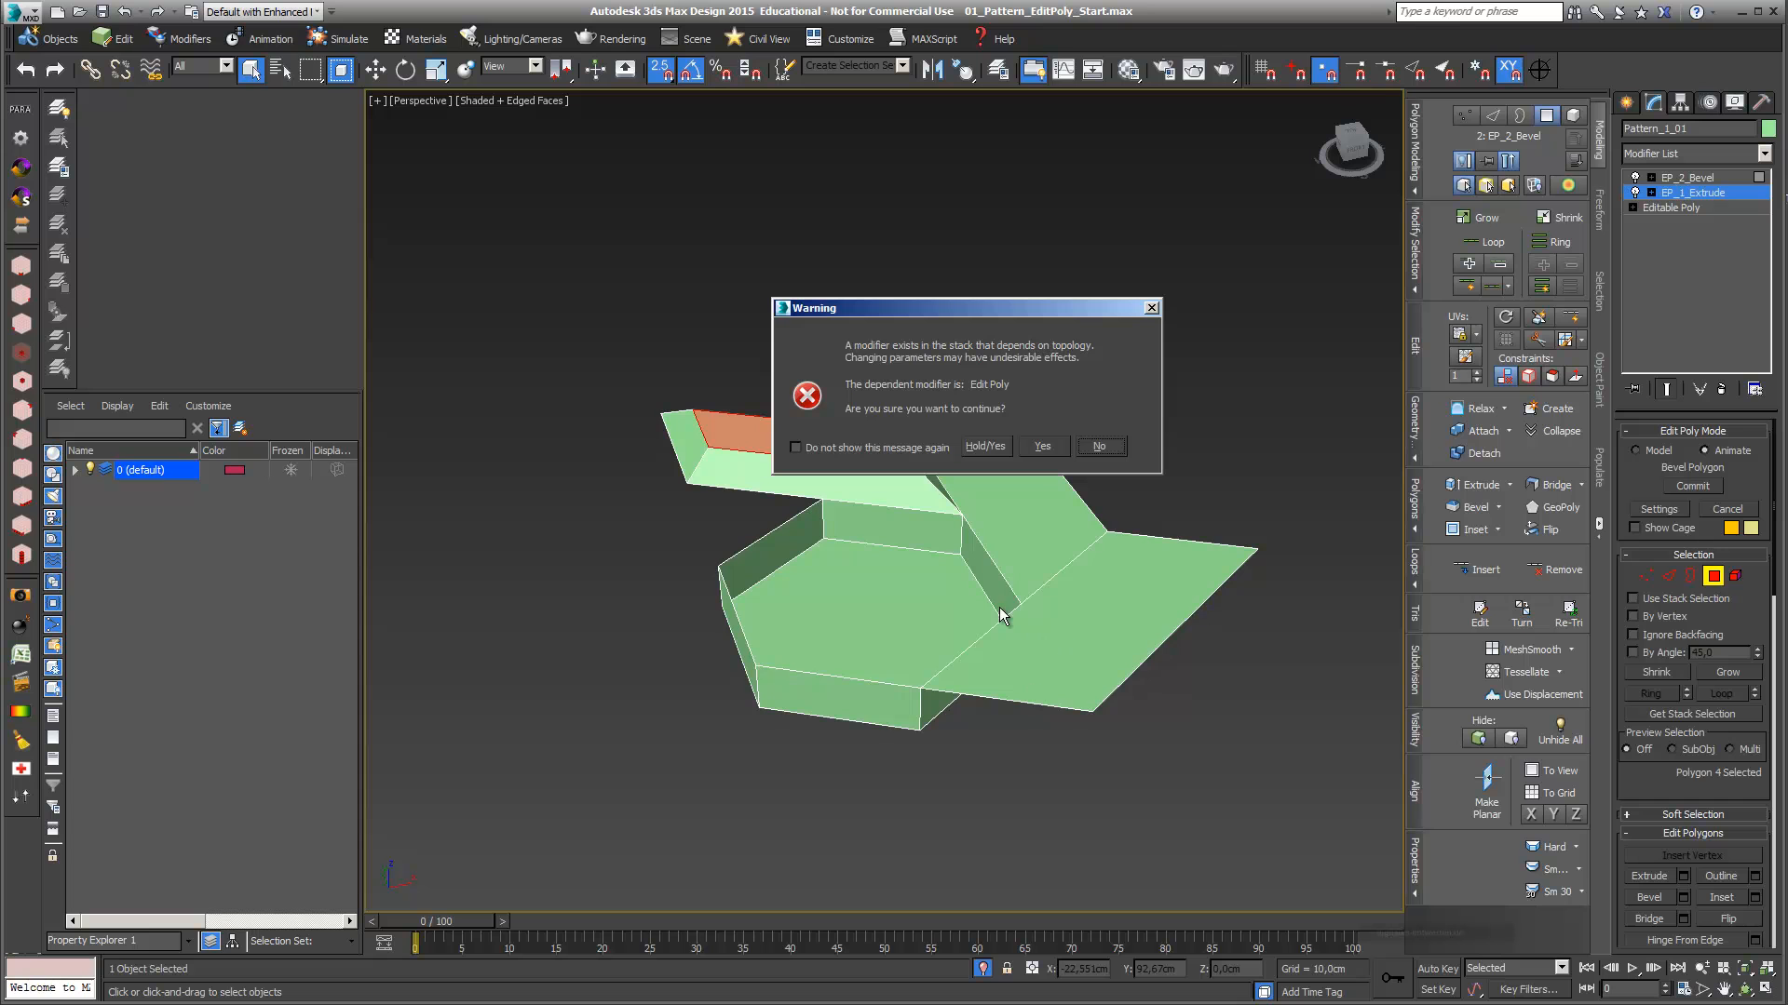
pyautogui.click(1043, 448)
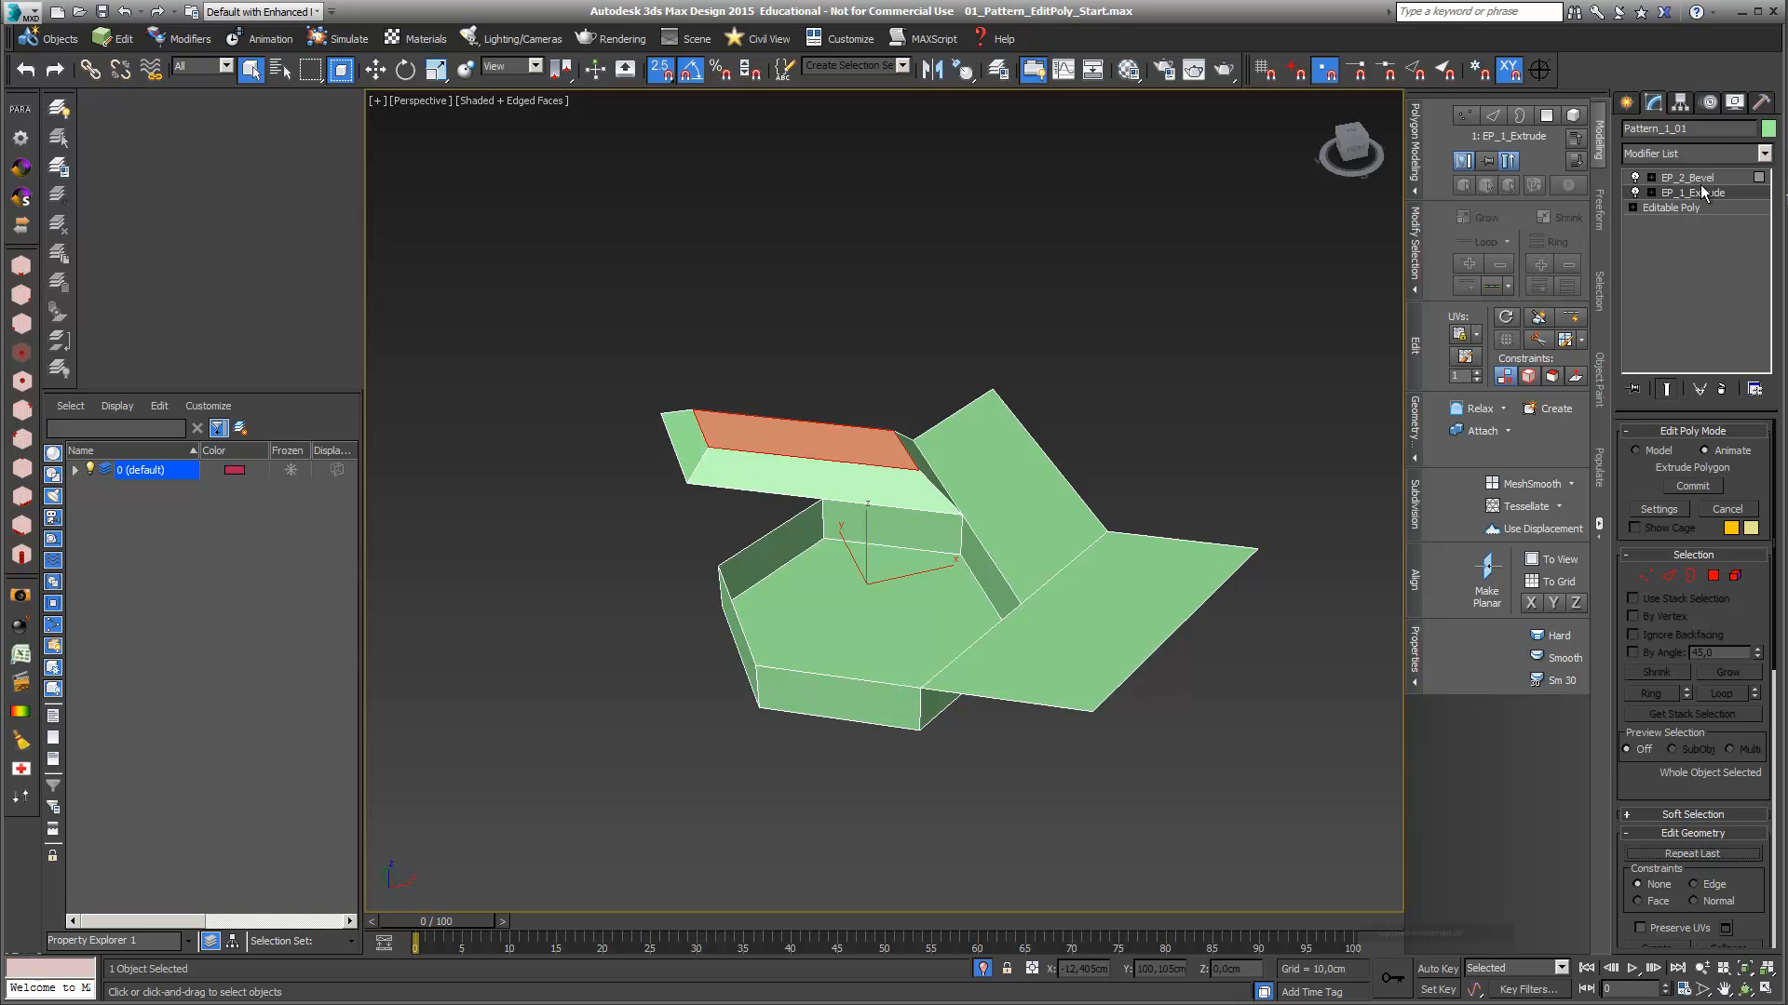
pyautogui.click(1666, 391)
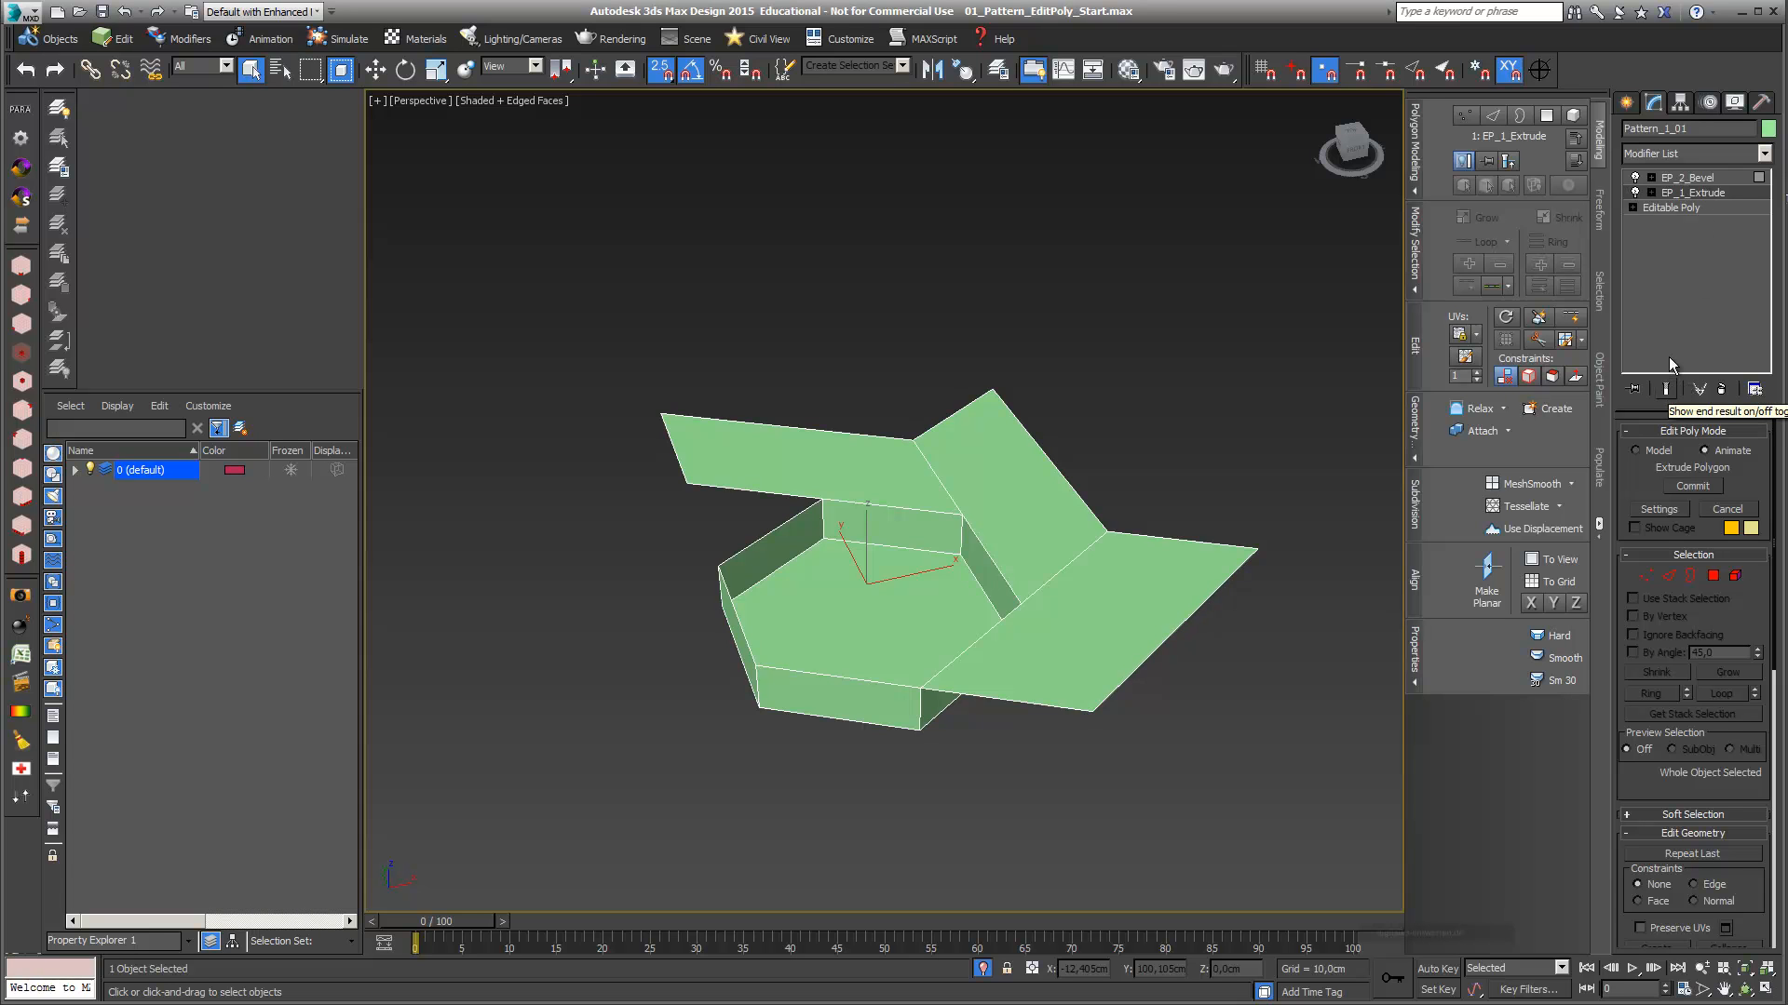
pyautogui.click(1649, 193)
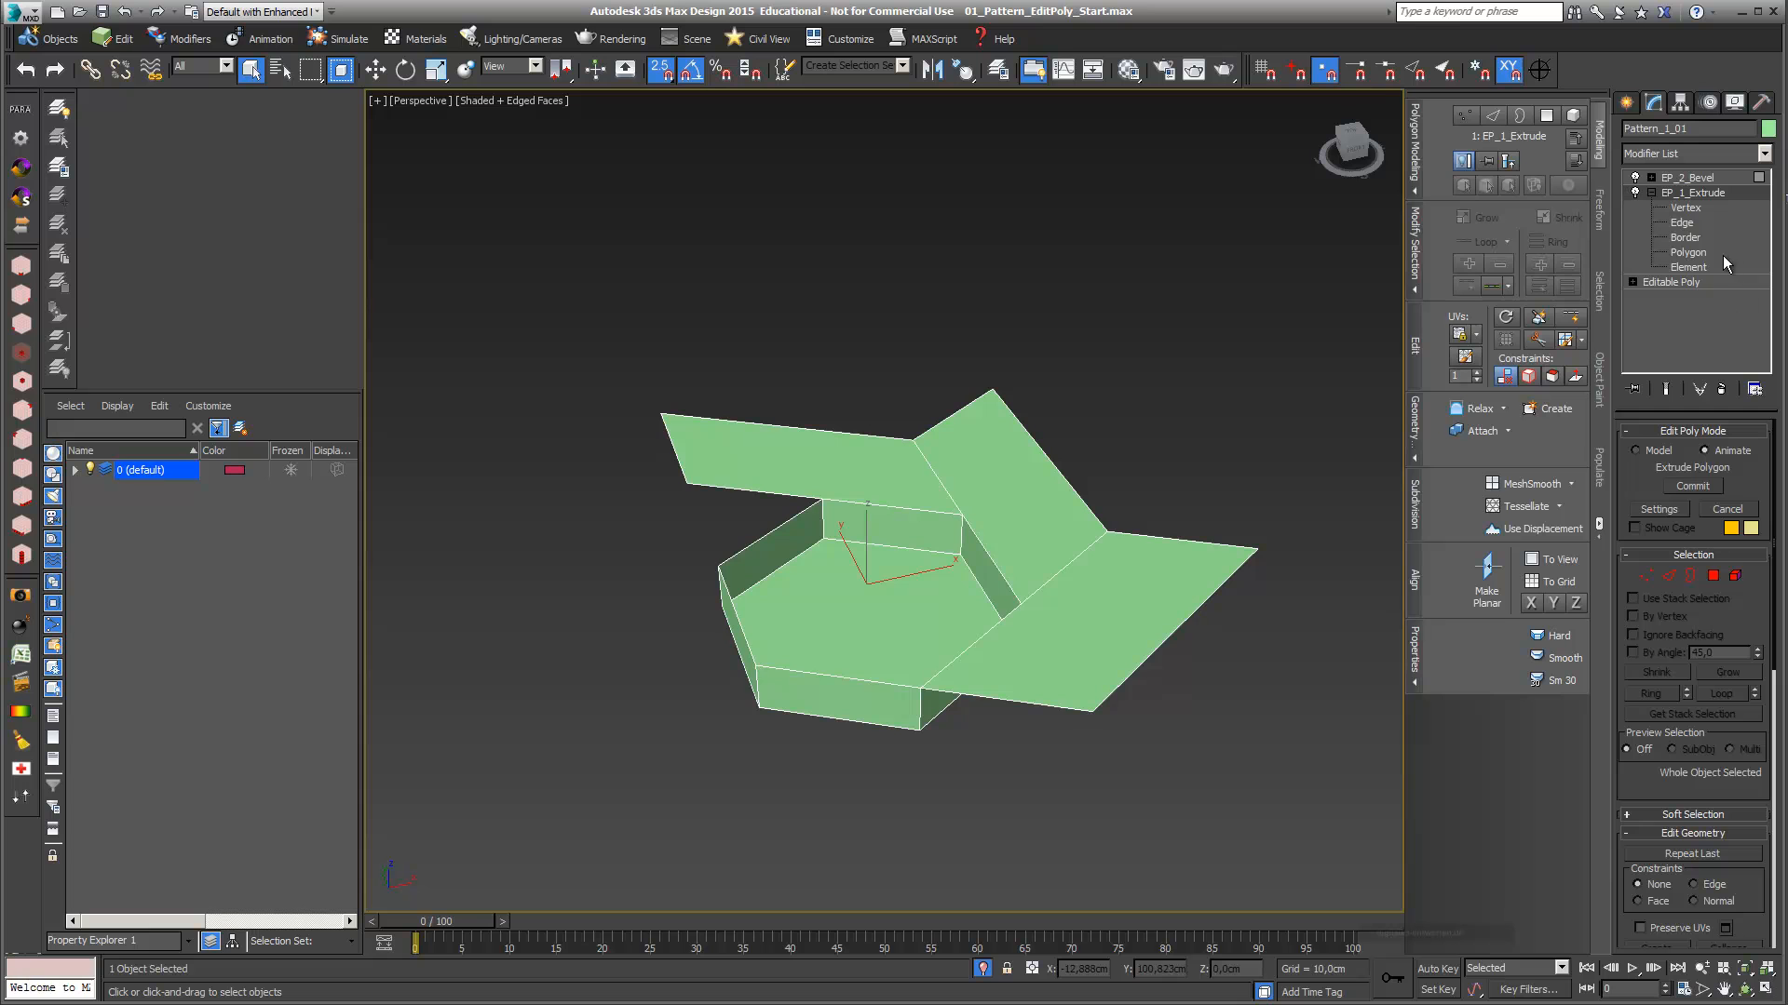
# At EP_1_Extrude's Polygon level, move the extrusion through the other polygons one at a time, ending back on the hexagon
pyautogui.click(1685, 252)
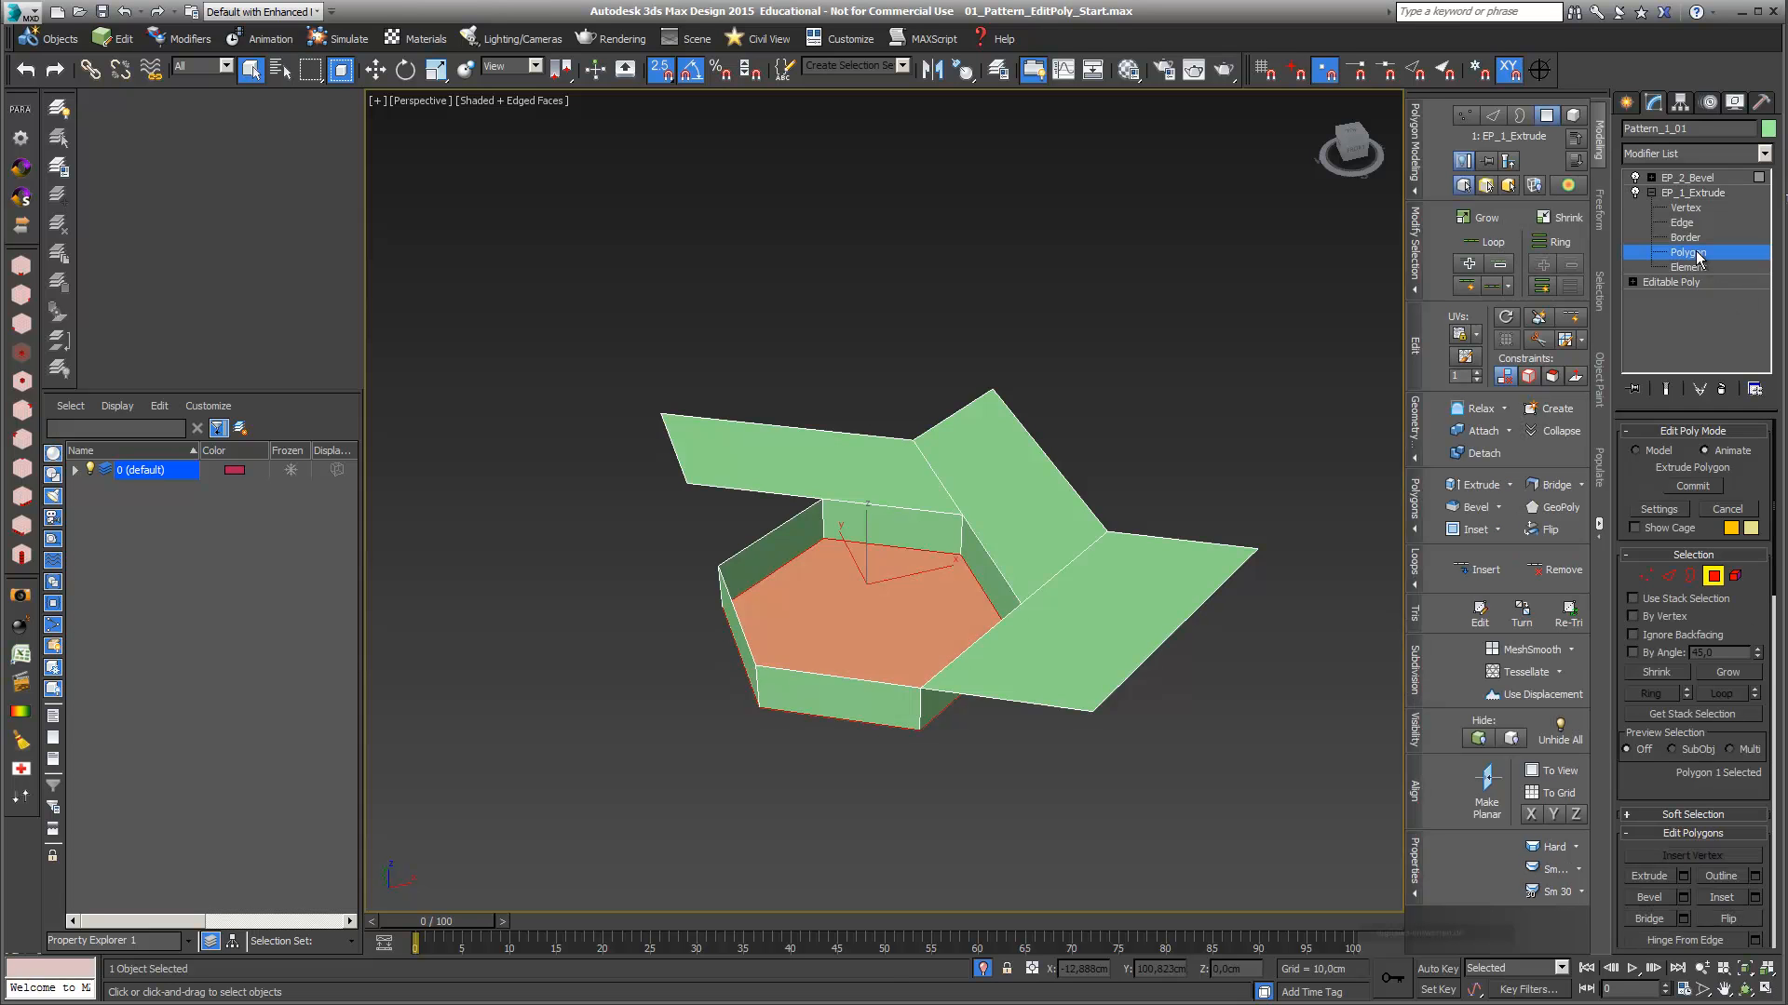
pyautogui.click(1066, 665)
pyautogui.click(944, 633)
pyautogui.click(1017, 537)
pyautogui.click(920, 494)
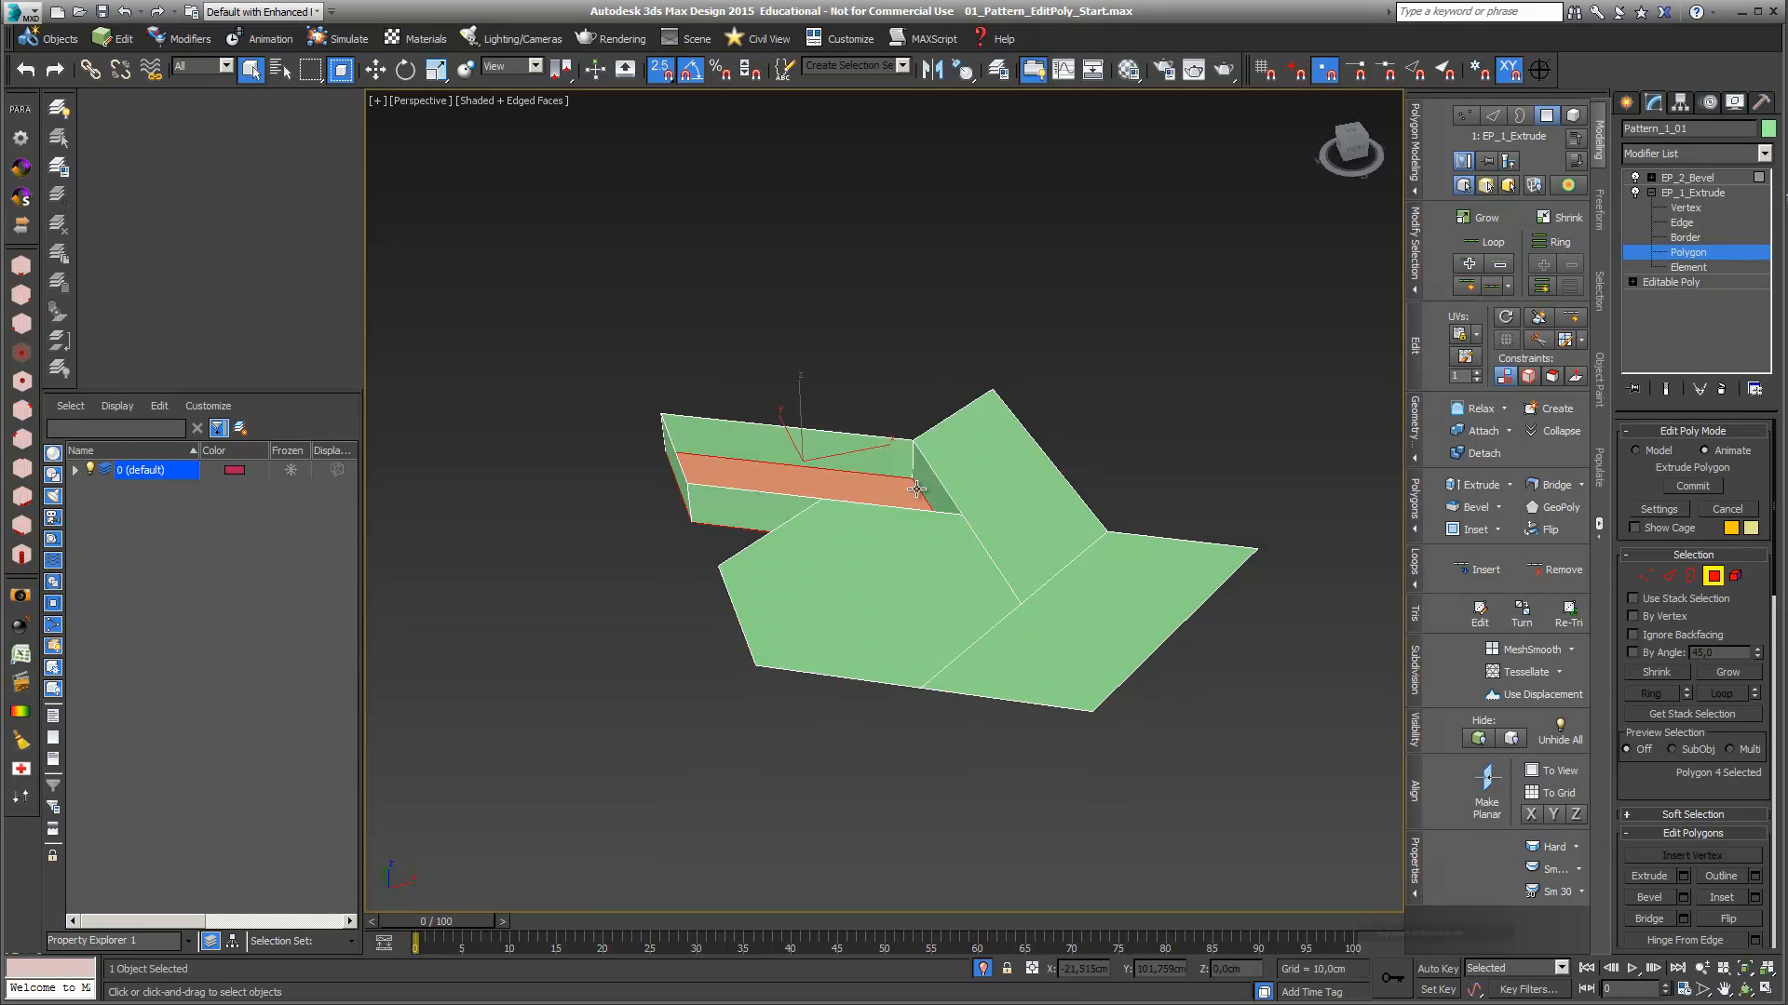
pyautogui.click(923, 617)
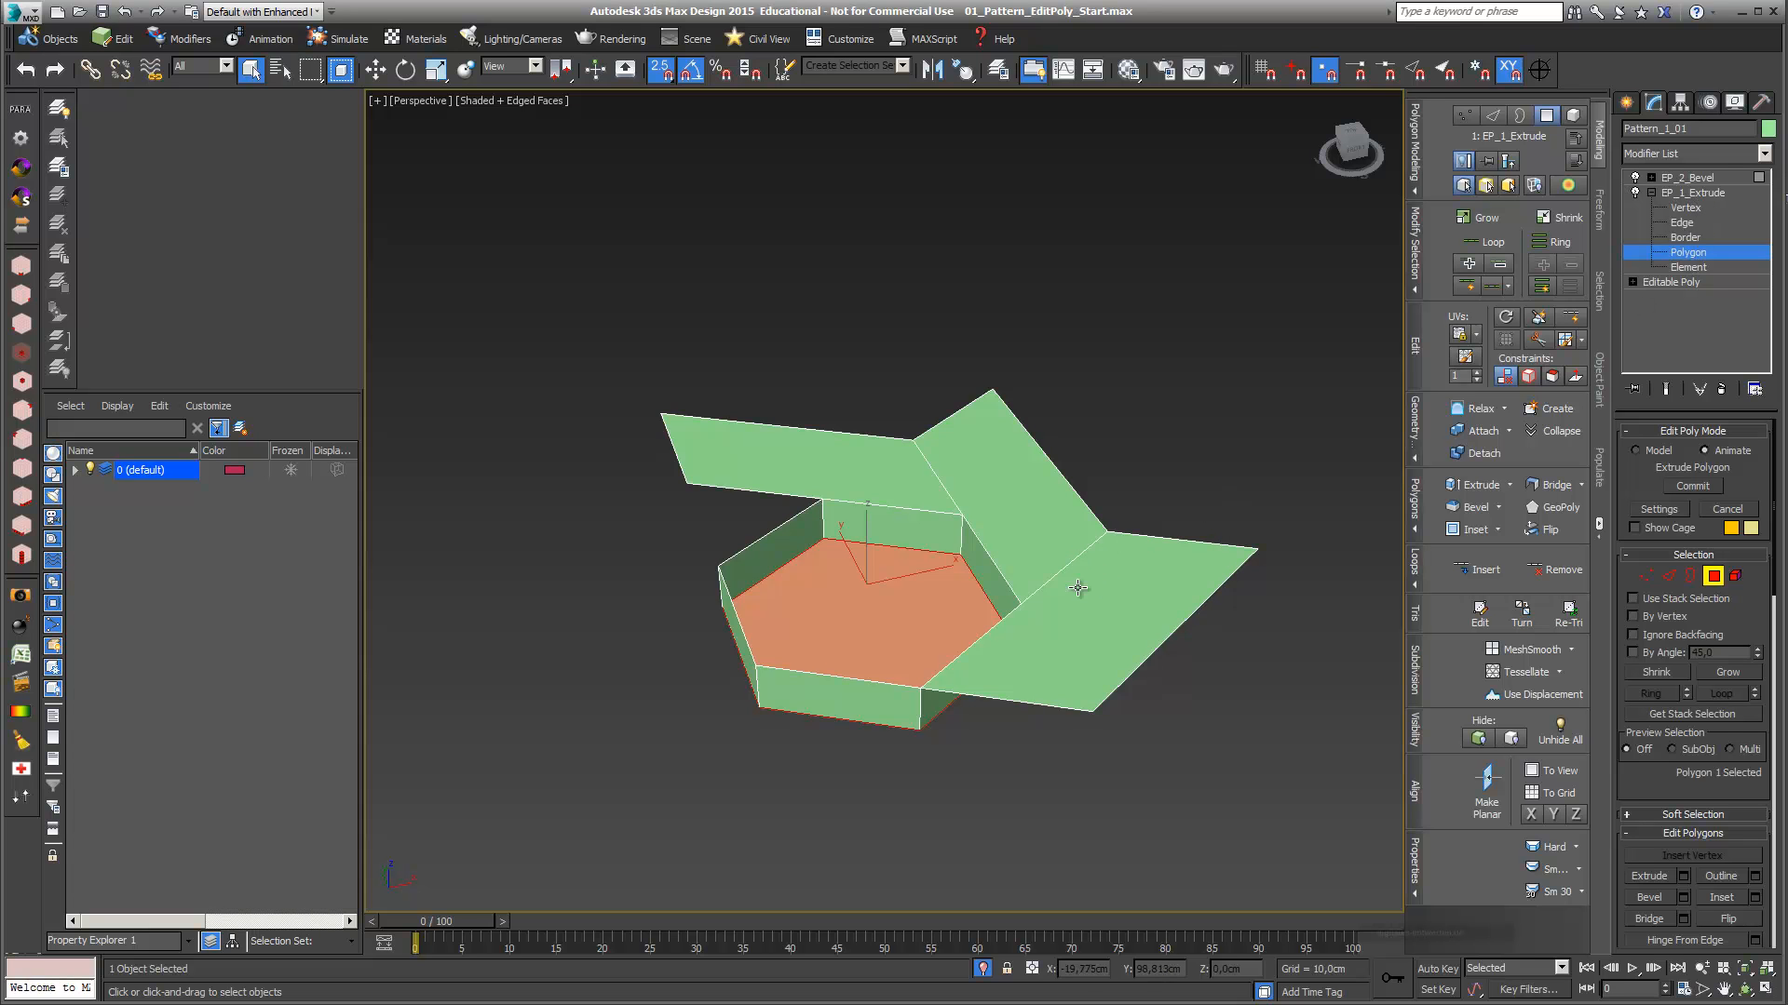
# Extend the EP_1_Extrude selection with all three parallelogram polygons so they share the hexagon's extrusion
pyautogui.keyDown('ctrl'); pyautogui.click(1098, 632); pyautogui.keyUp('ctrl')
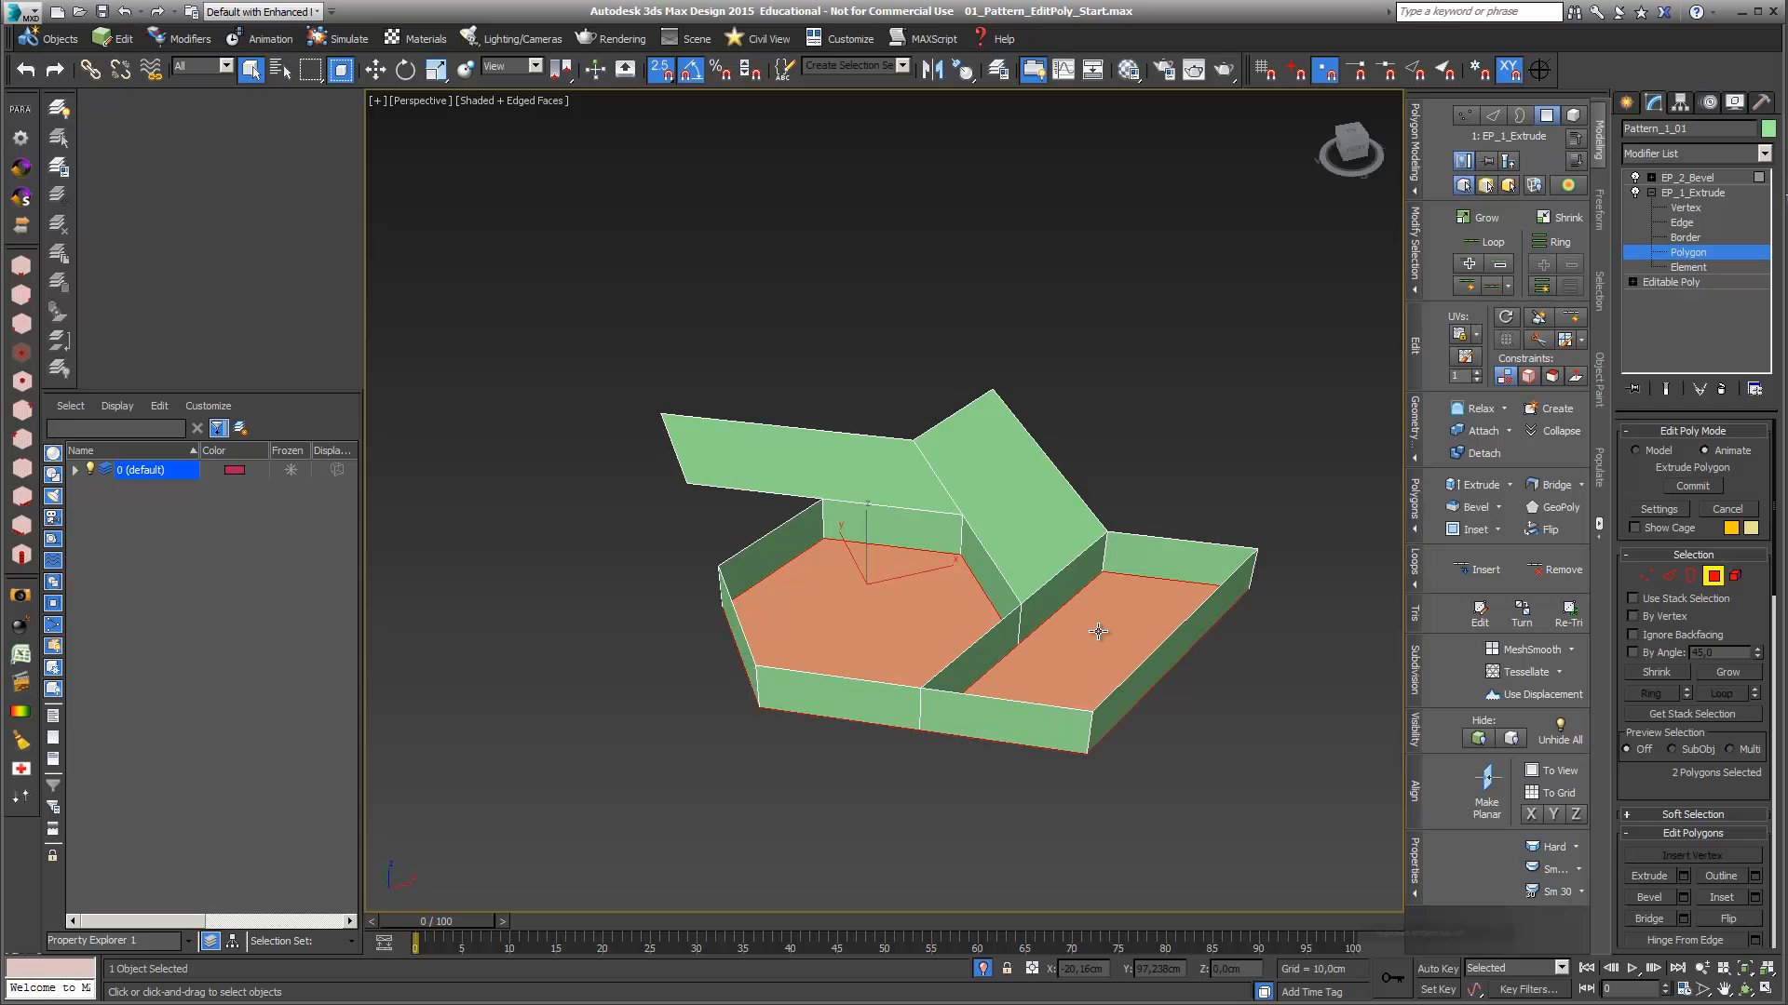
pyautogui.keyDown('ctrl'); pyautogui.click(1040, 545); pyautogui.keyUp('ctrl')
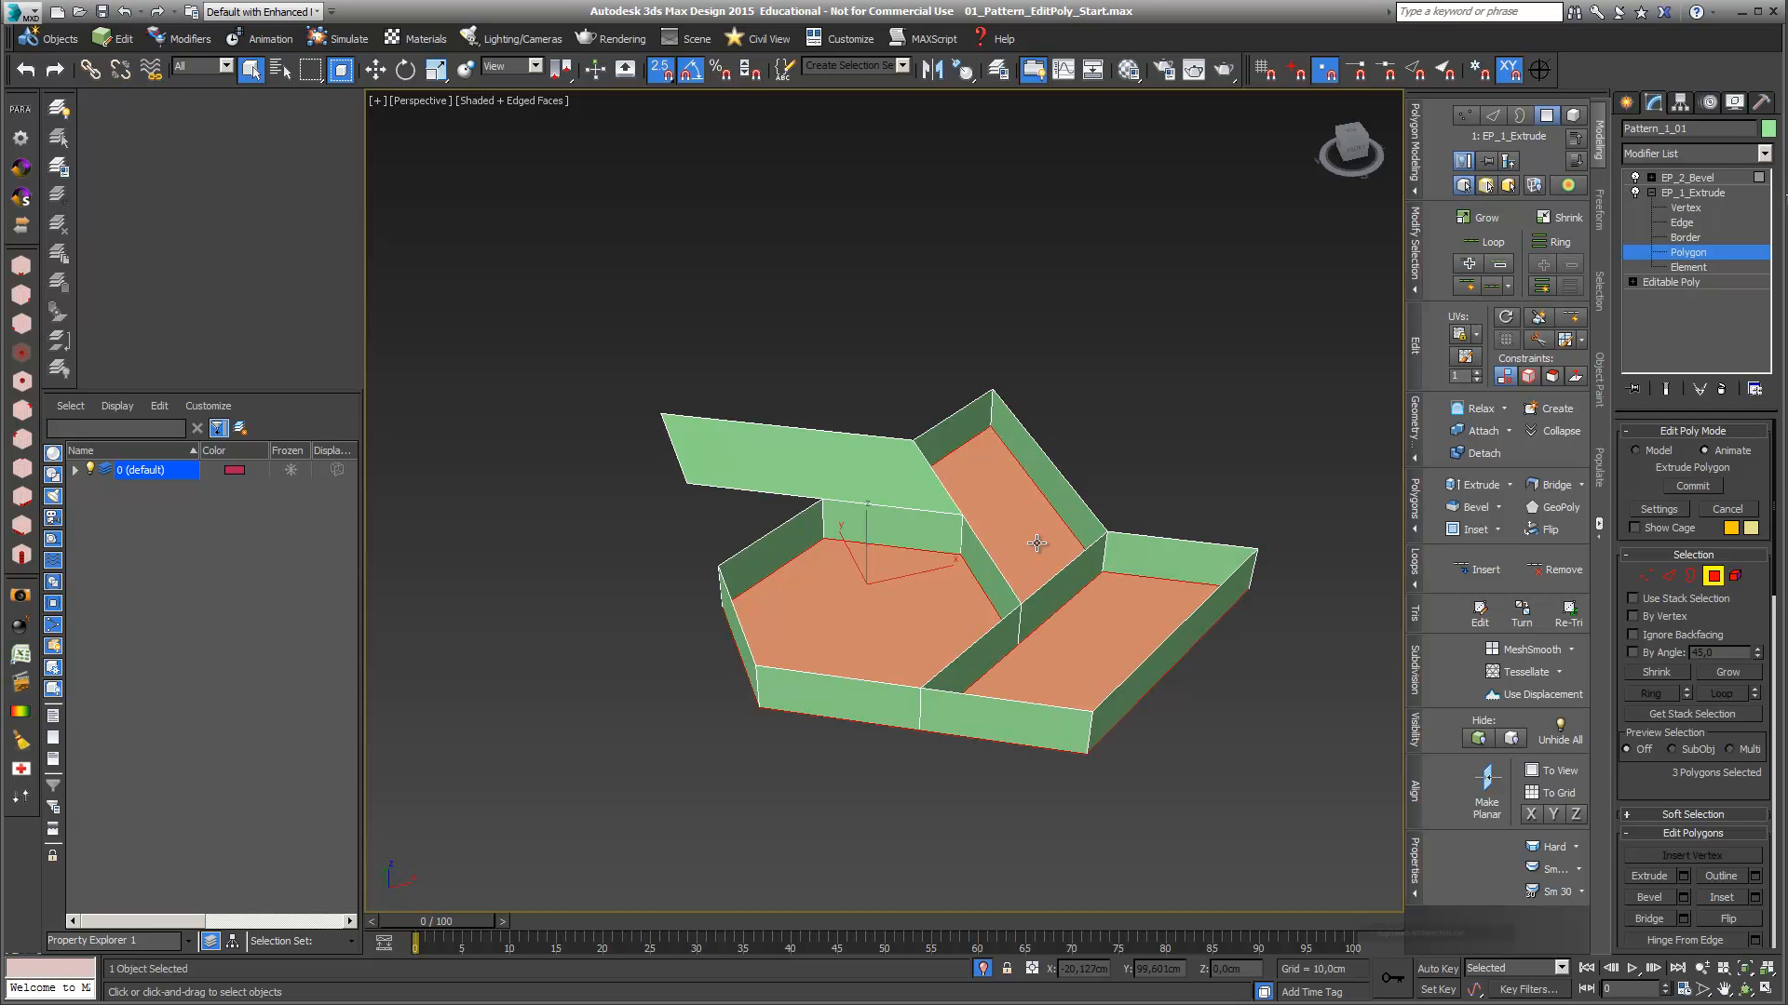
pyautogui.keyDown('ctrl'); pyautogui.click(920, 495); pyautogui.keyUp('ctrl')
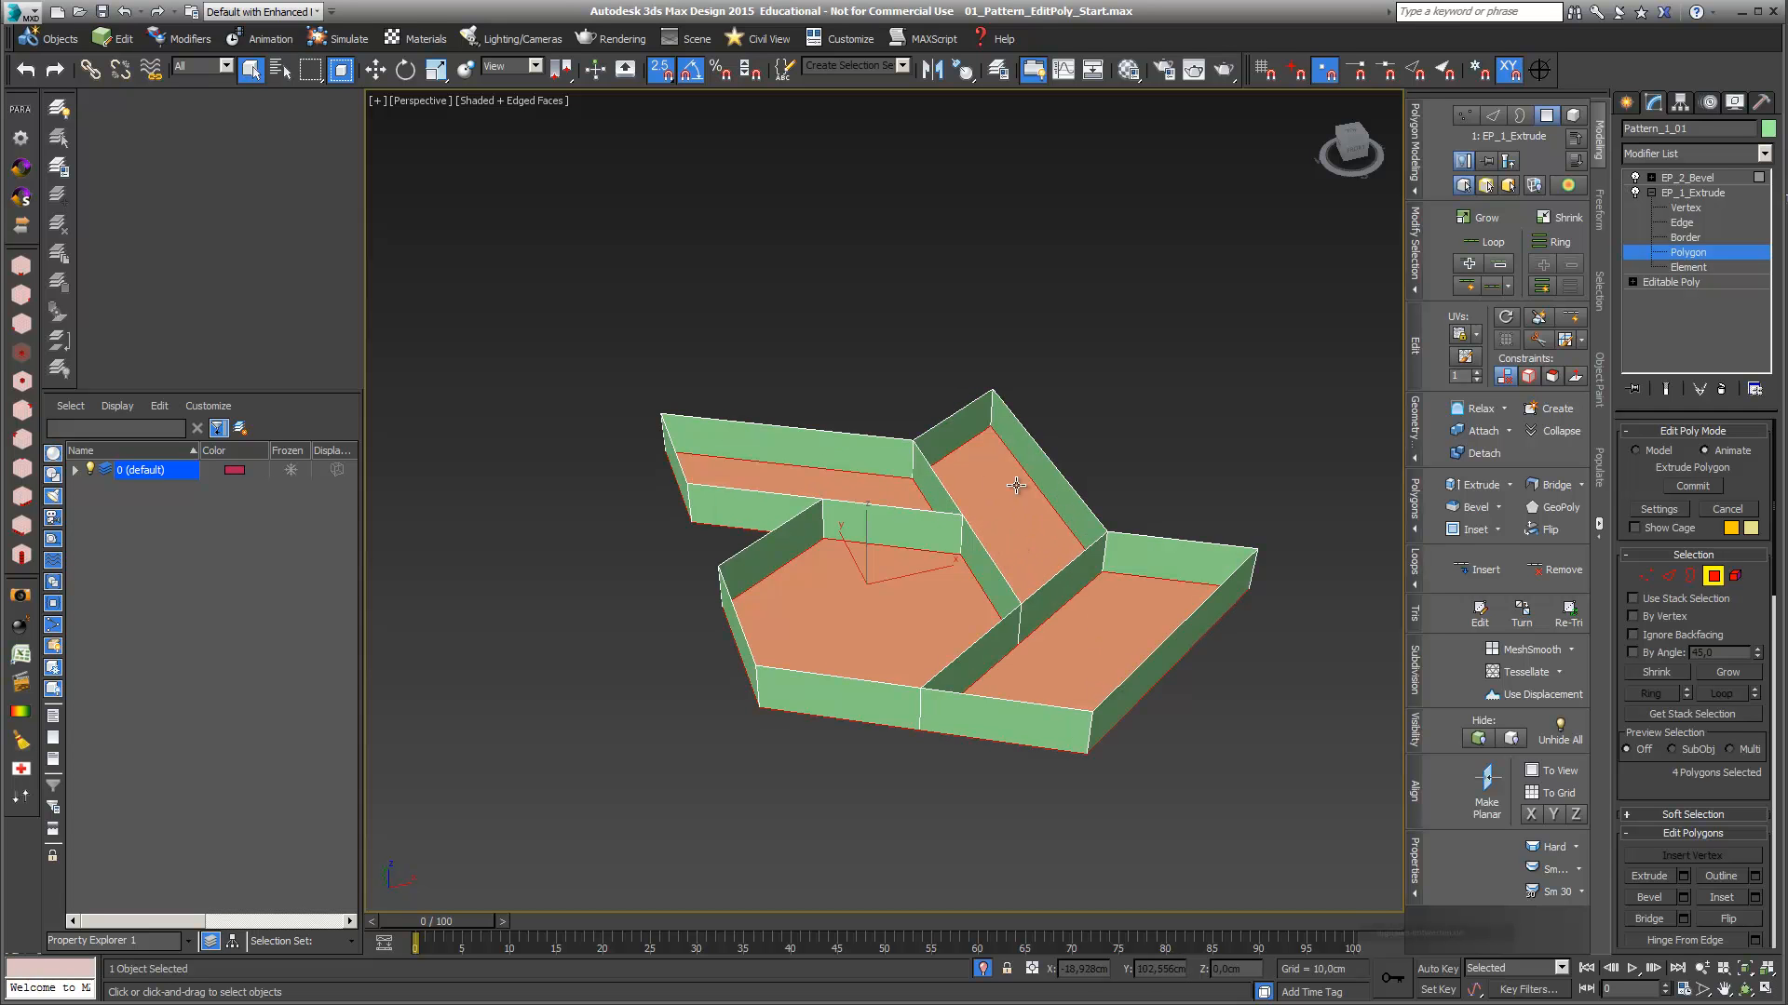
# Turn the end result display back on and limit EP_1_Extrude's selection to the hexagon polygon
pyautogui.click(1664, 390)
pyautogui.click(915, 791)
pyautogui.click(912, 623)
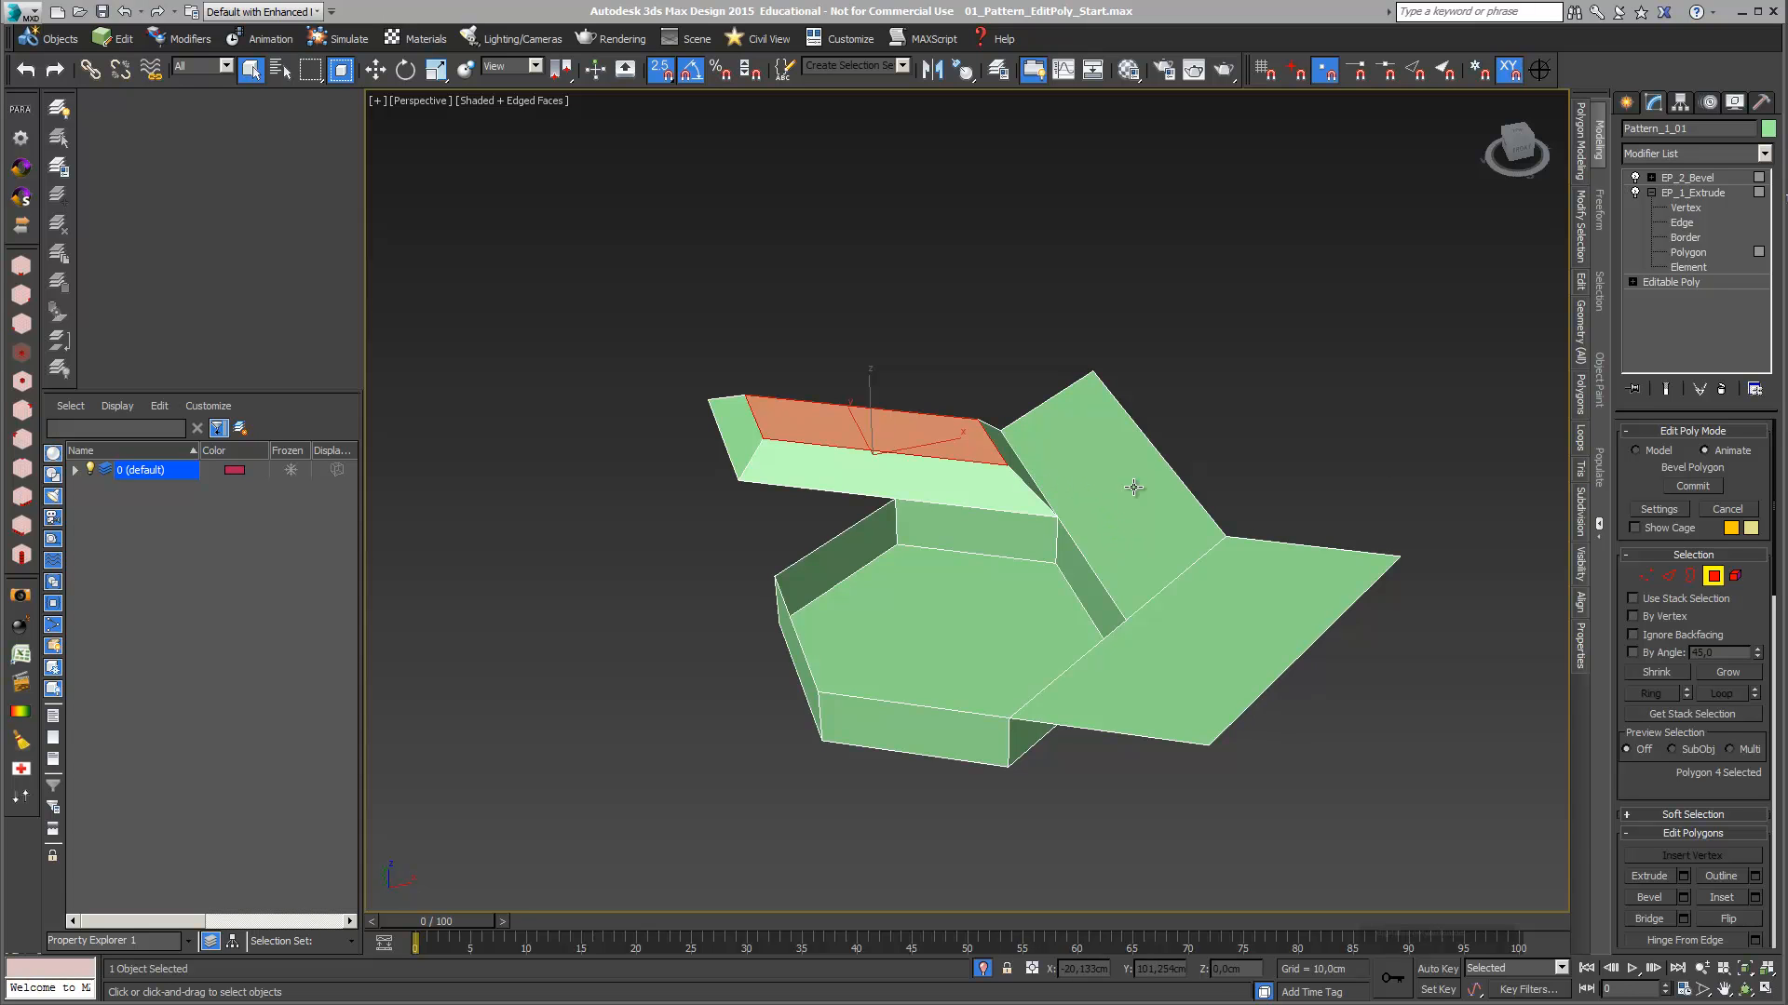
pyautogui.click(1763, 154)
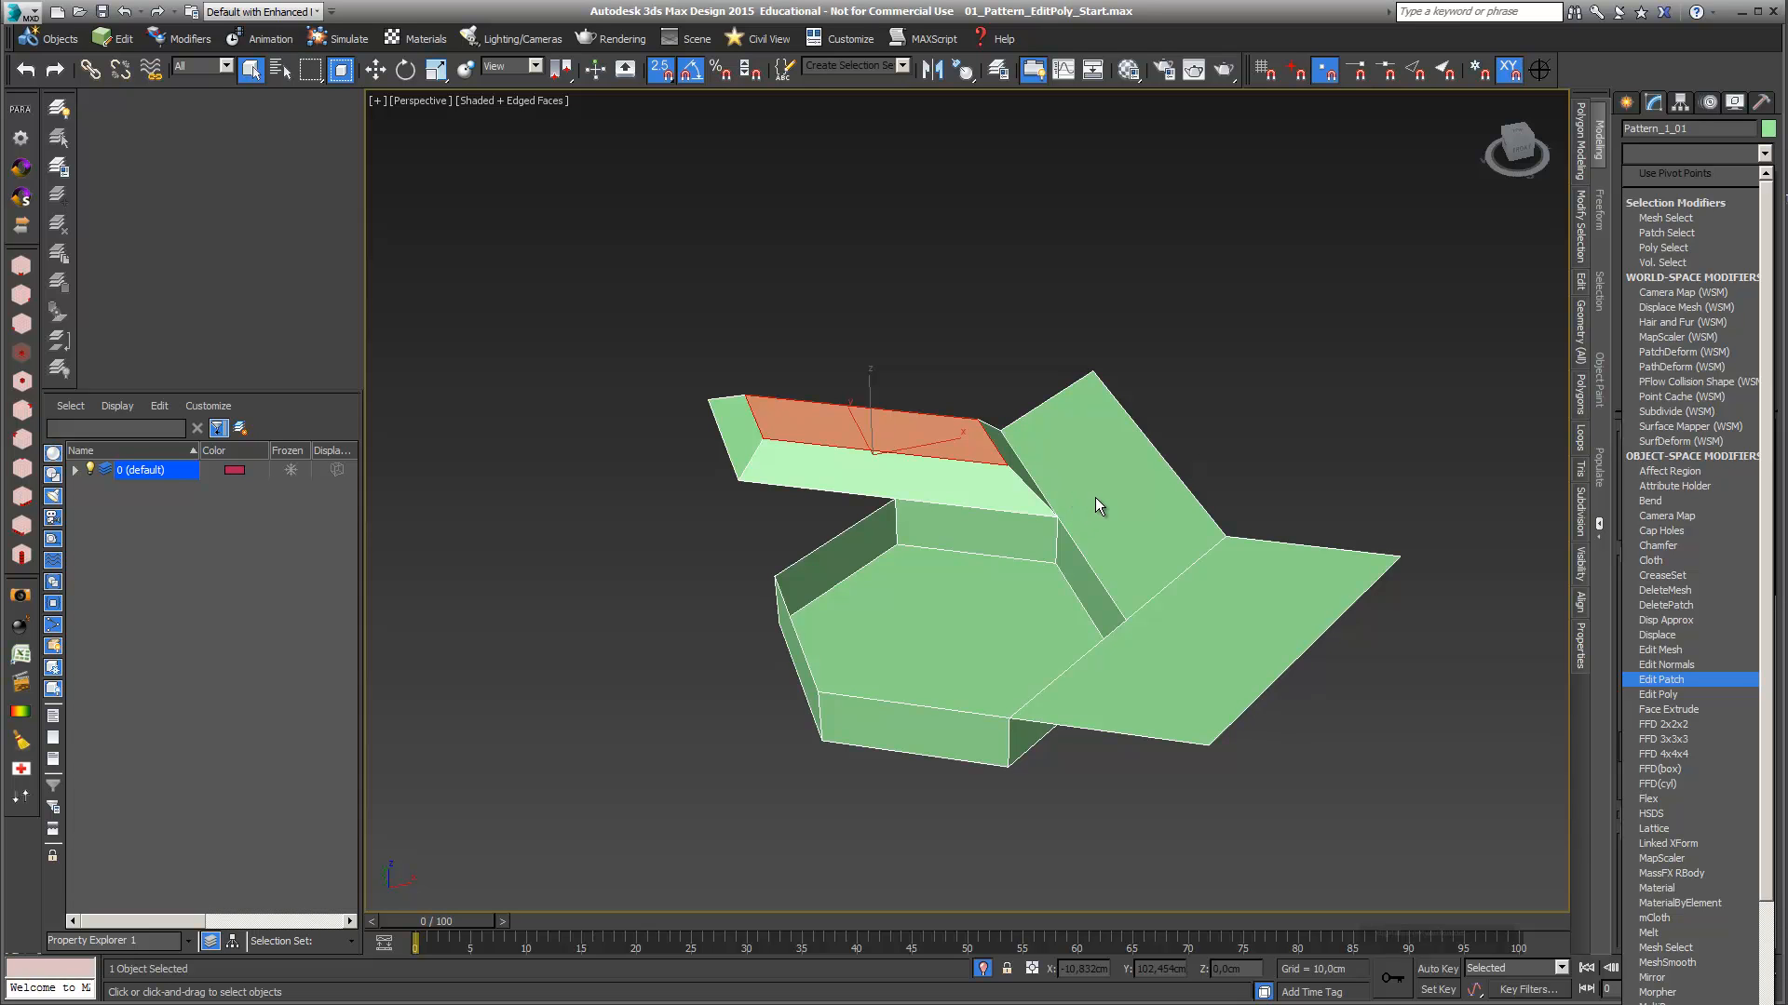
pyautogui.click(1383, 363)
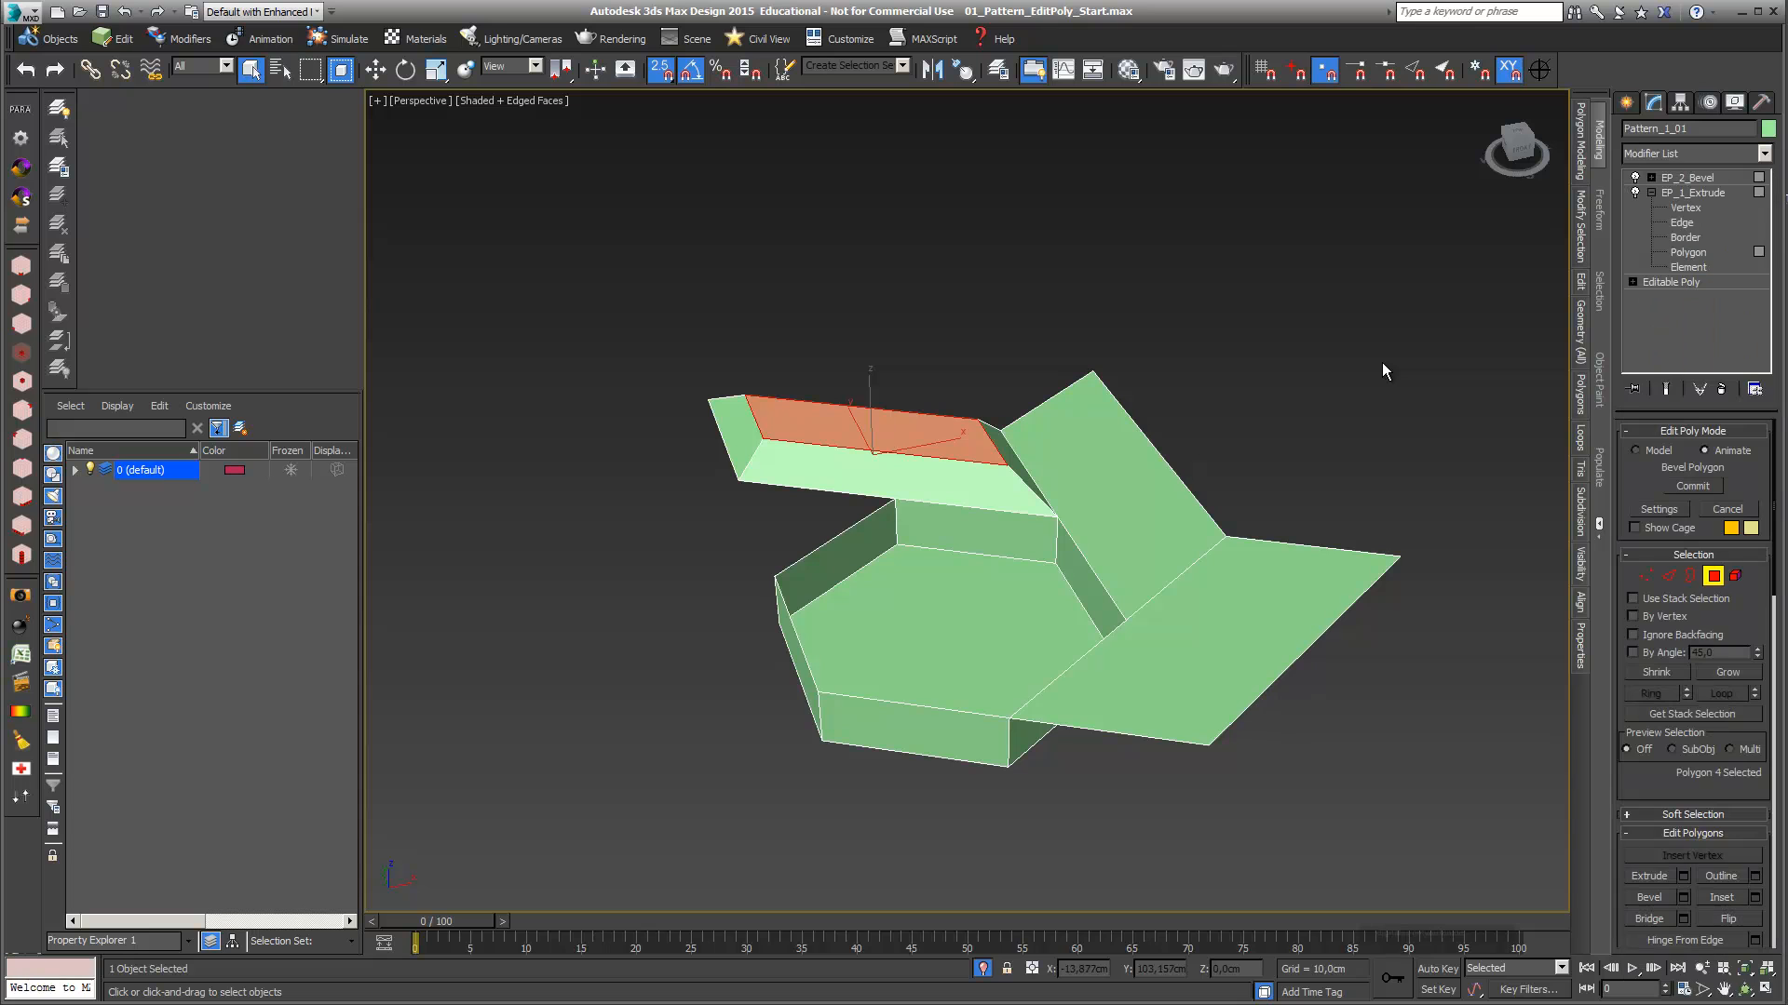
# Copy the EP_2_Bevel modifier and paste the copy directly above it in the stack
pyautogui.rightClick(1685, 183)
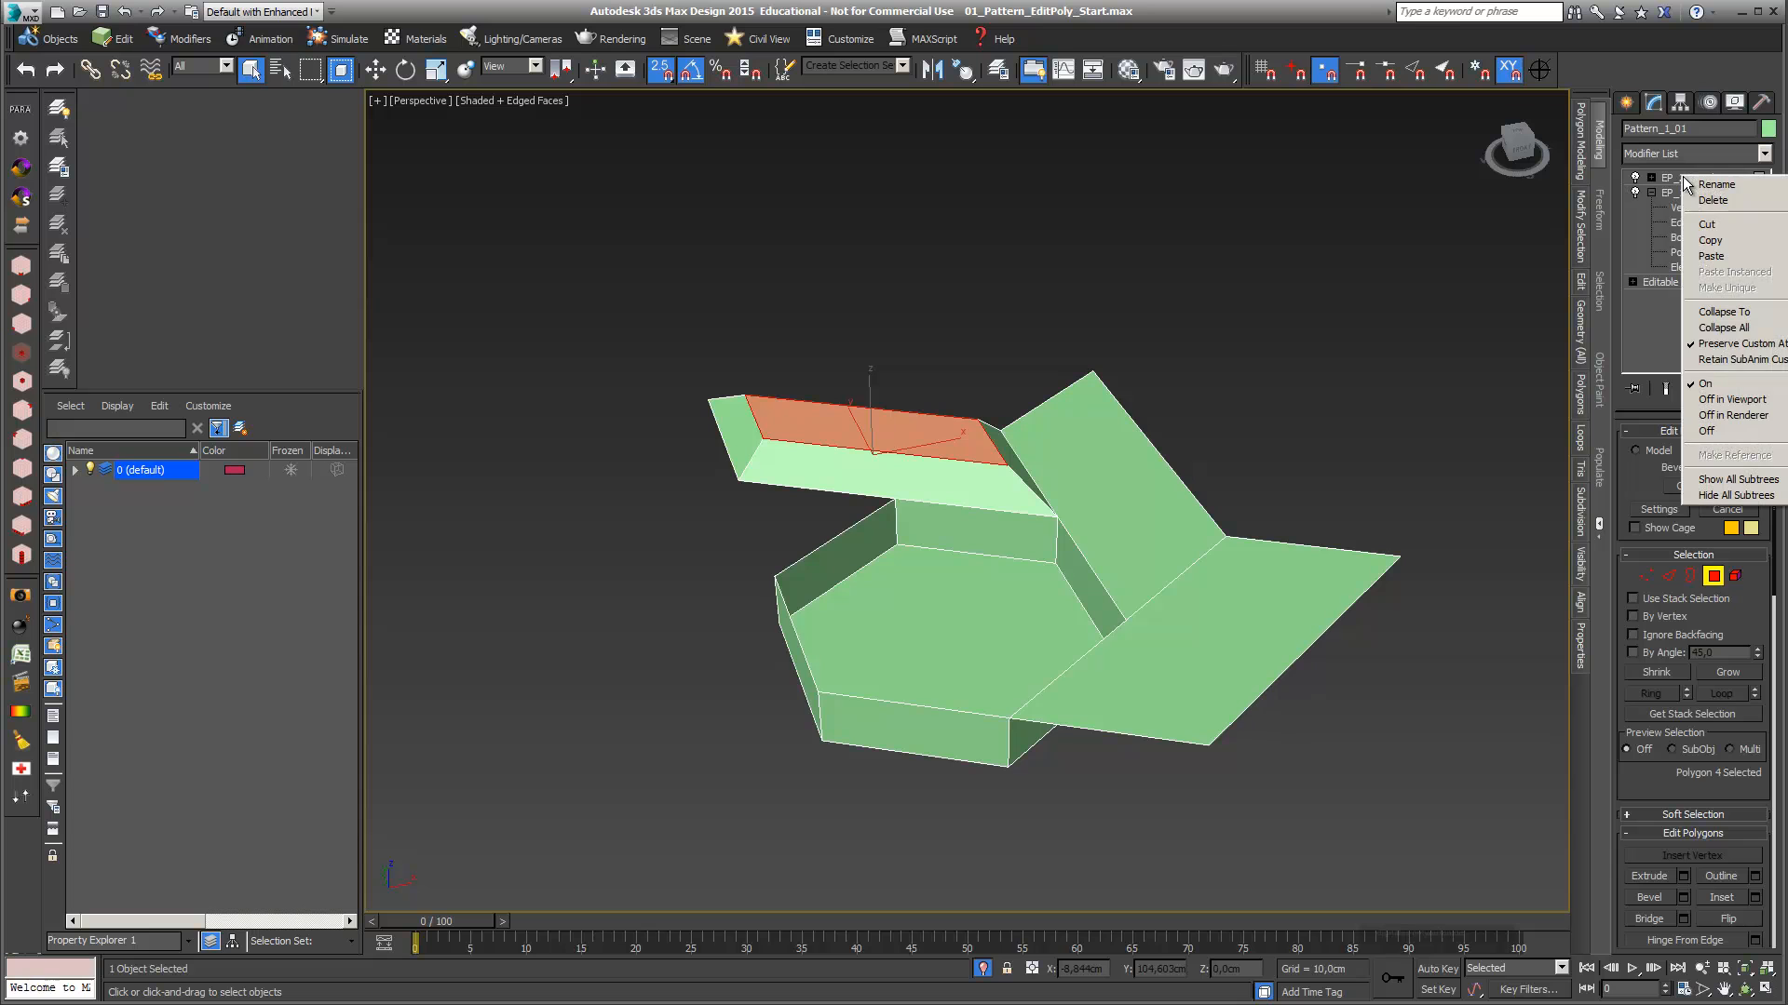
pyautogui.click(1716, 243)
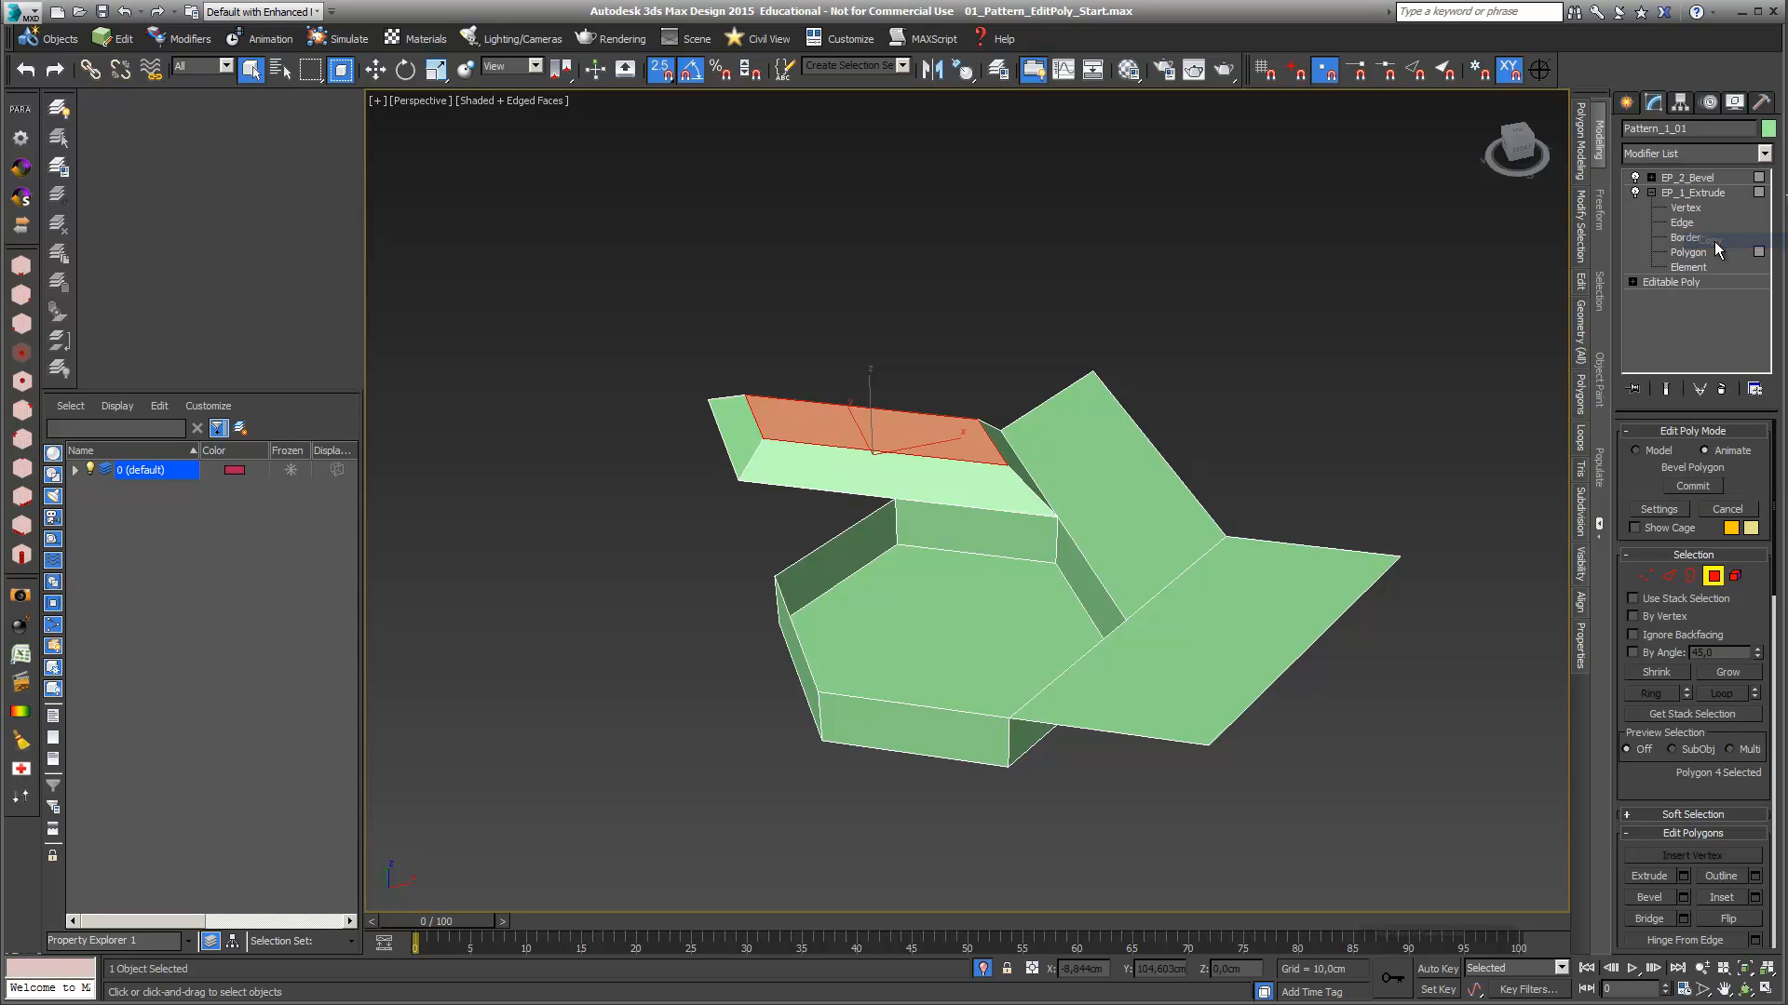
pyautogui.rightClick(1700, 322)
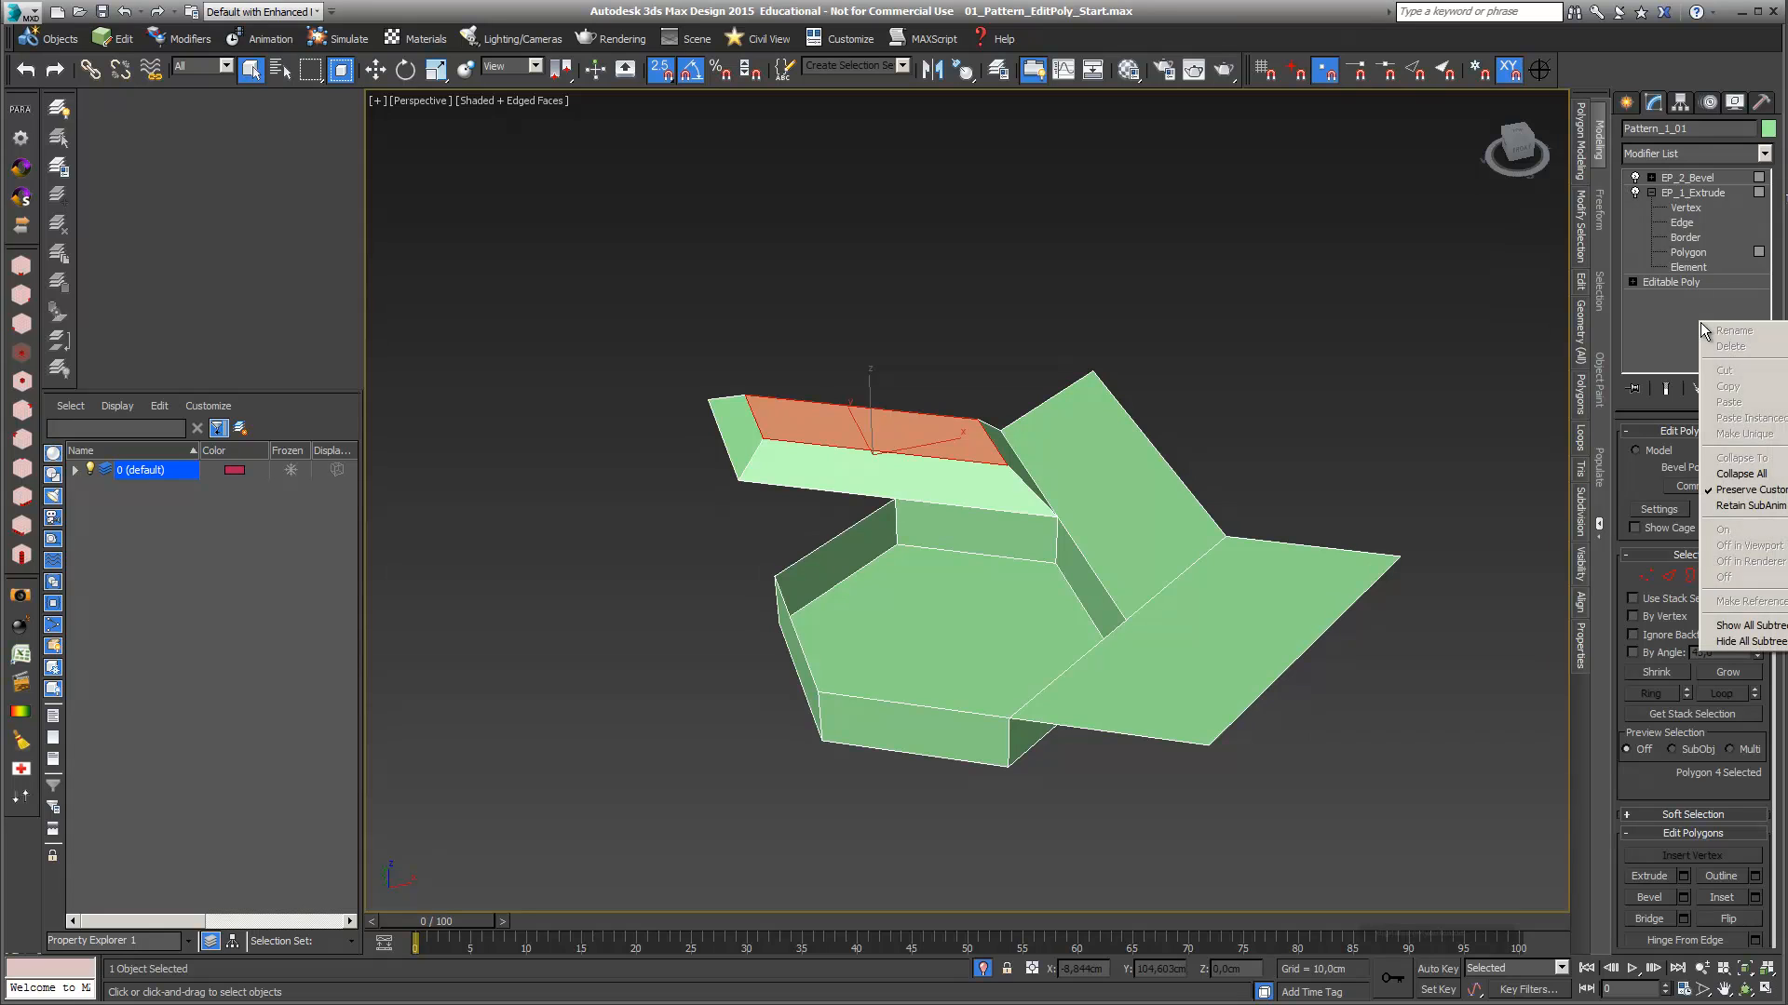
pyautogui.click(1688, 179)
pyautogui.rightClick(1688, 179)
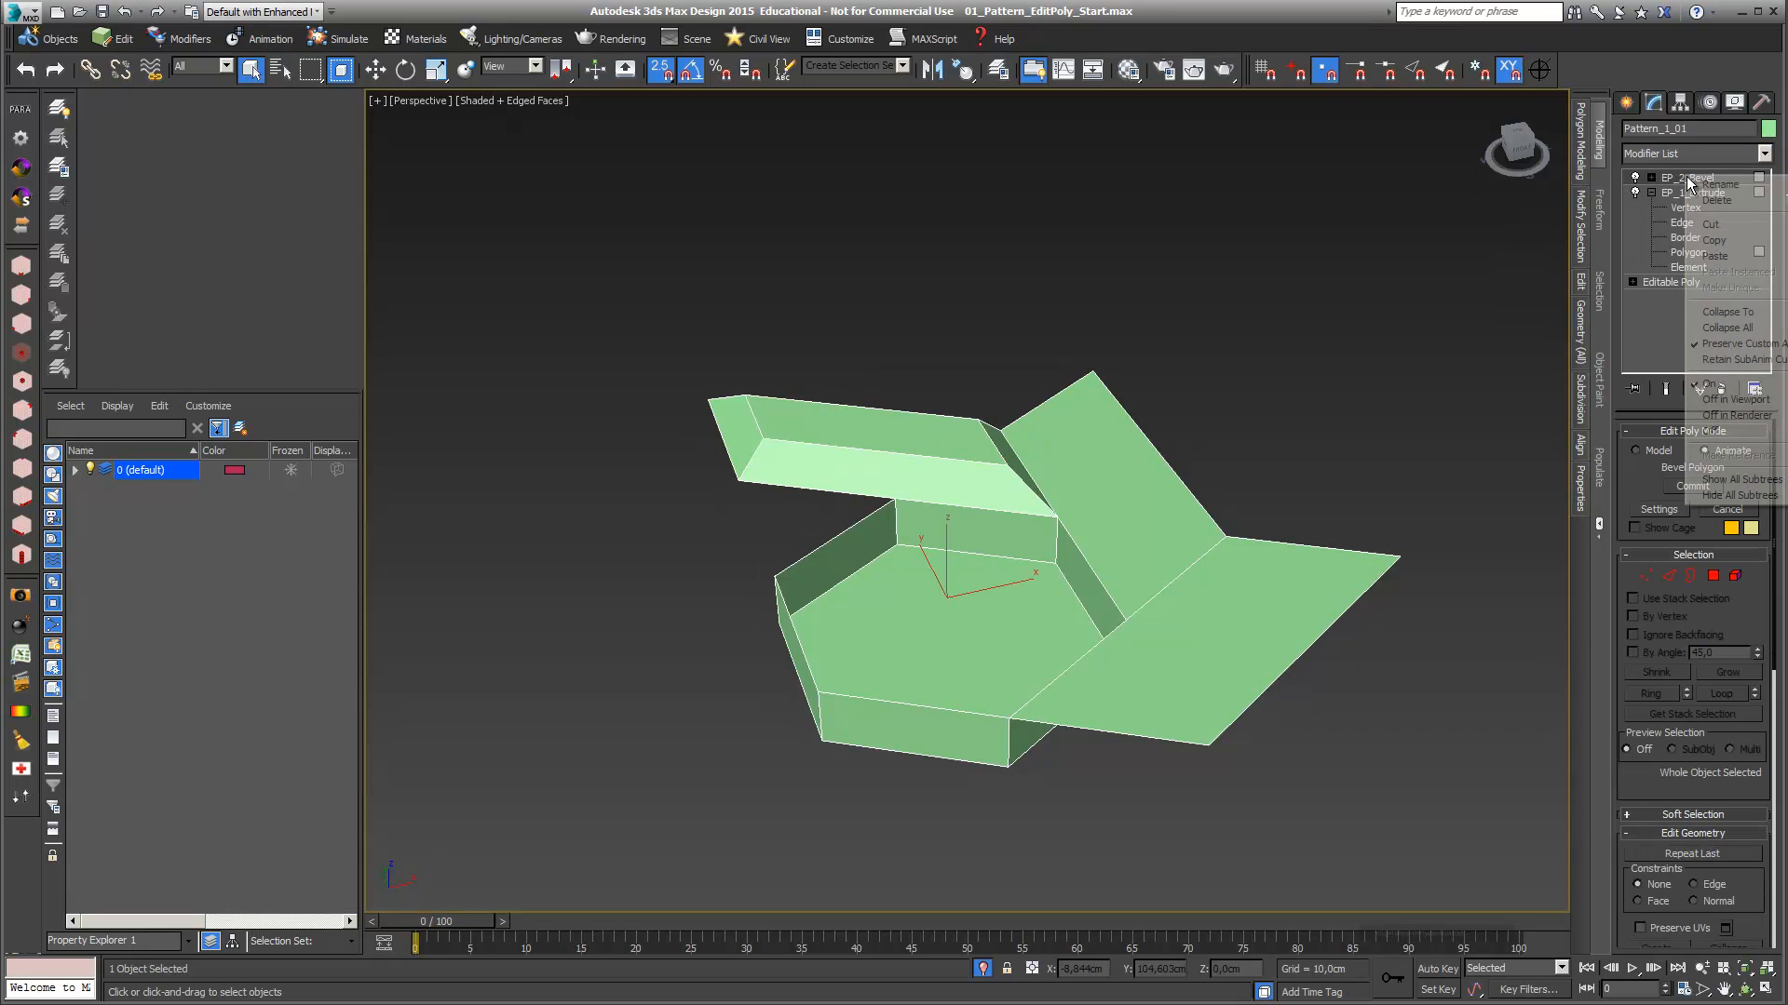
pyautogui.click(1716, 256)
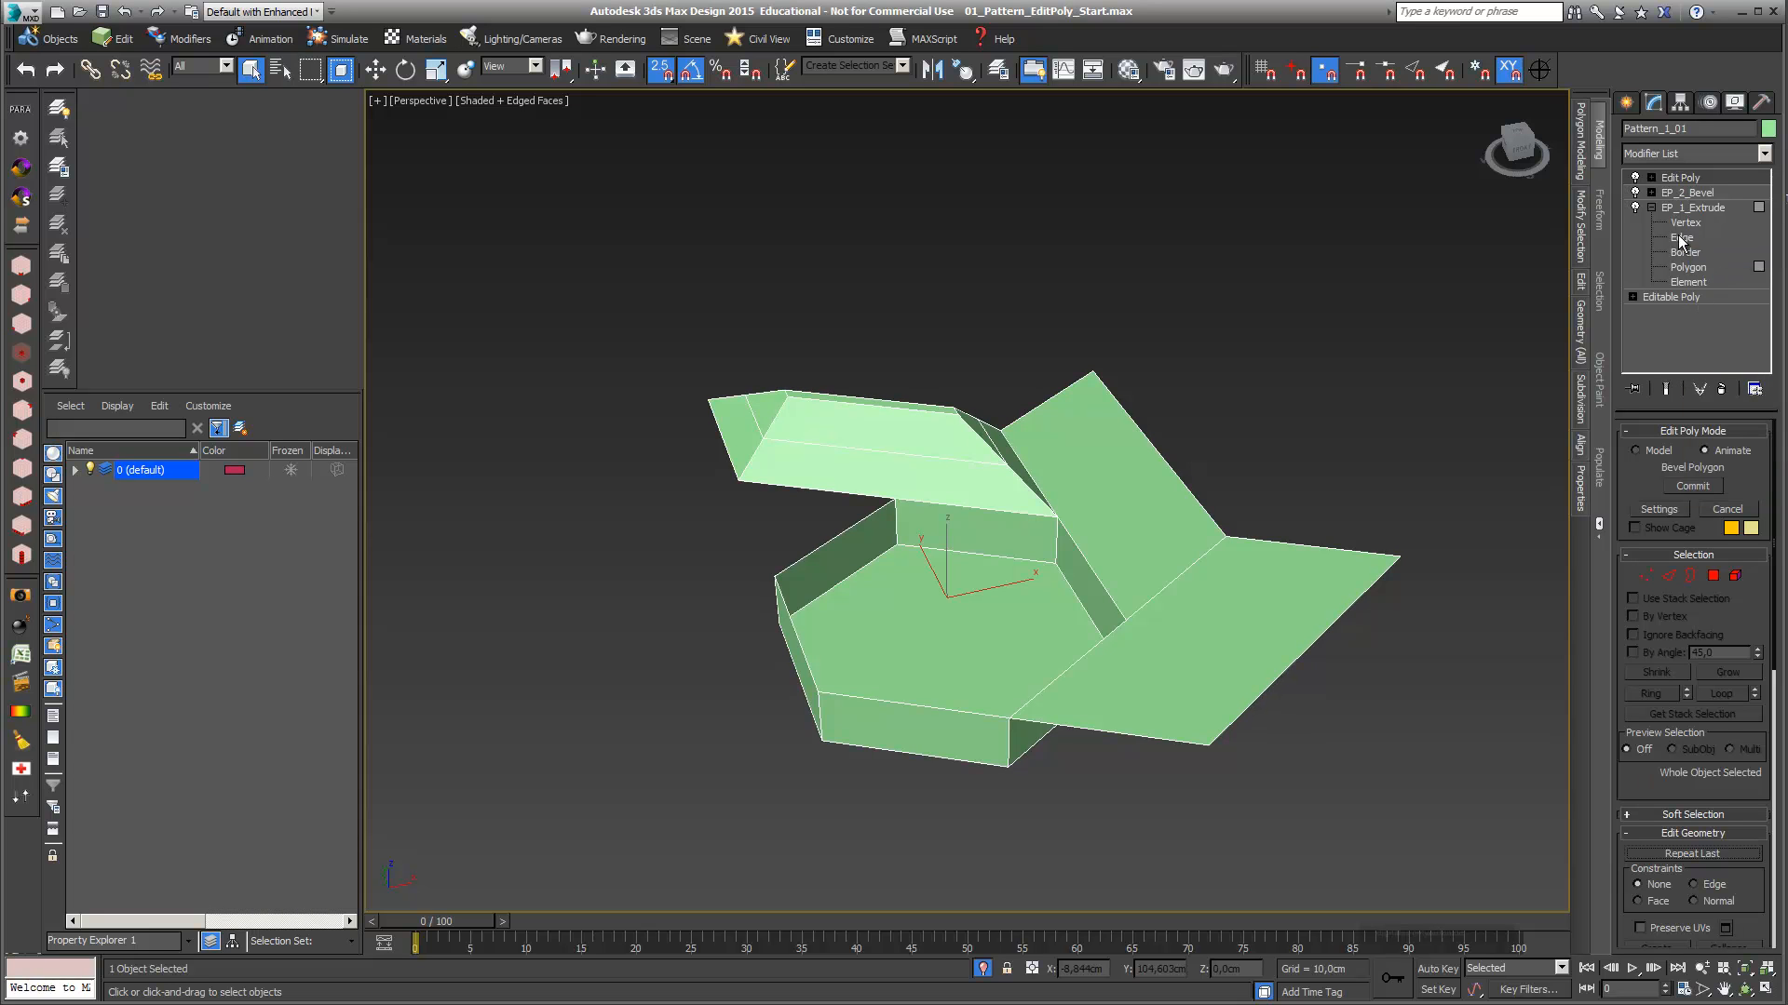
# Apply the pasted modifier's bevel to the middle parallelogram polygon instead and rename the modifier as EP_3_Bevel
pyautogui.click(1651, 177)
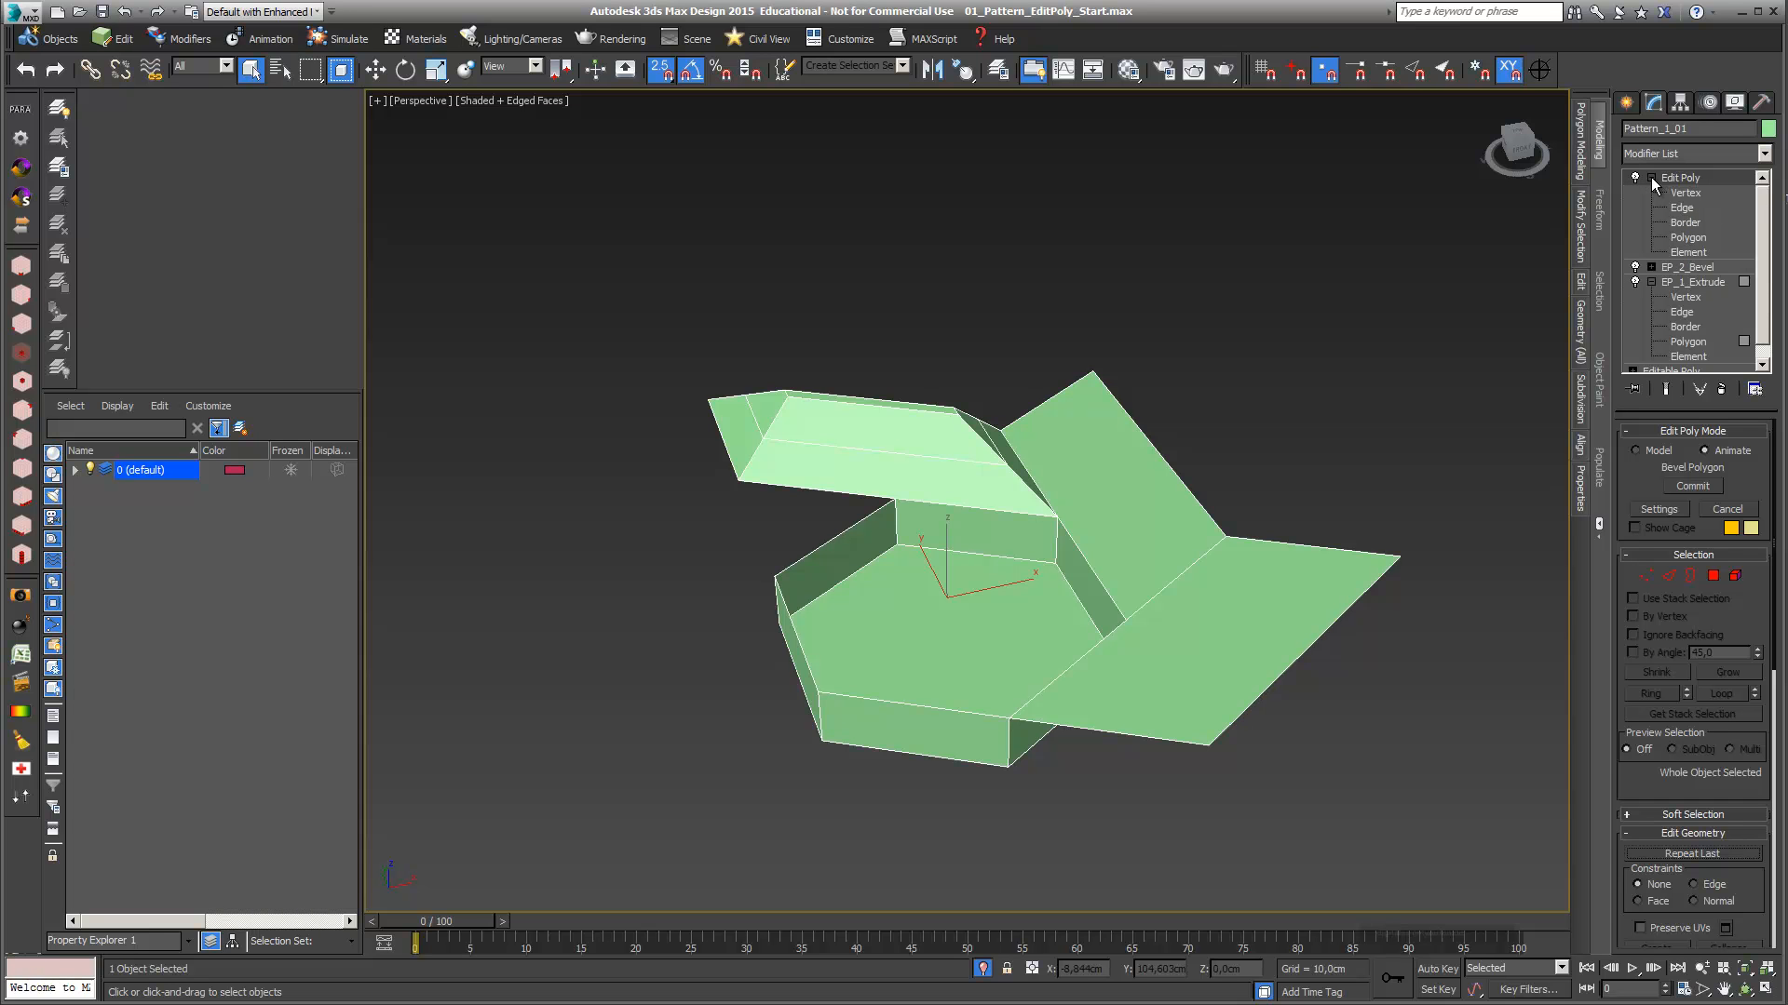
pyautogui.click(1695, 238)
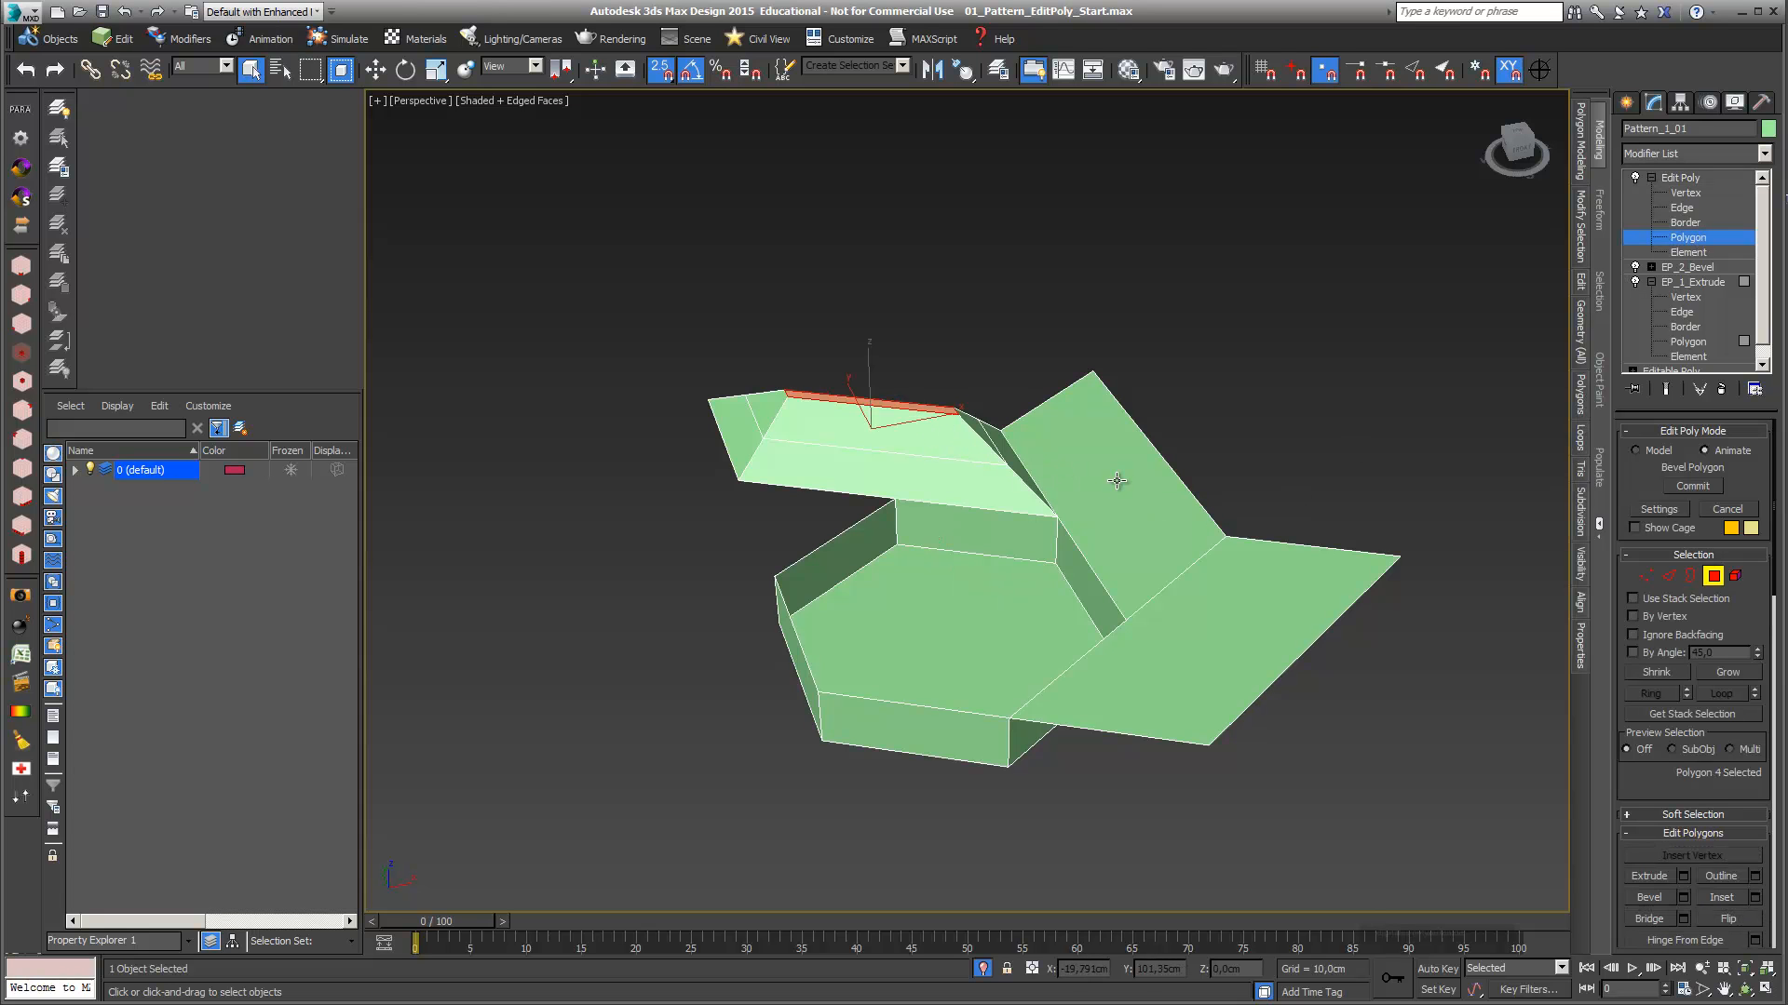
pyautogui.click(1116, 481)
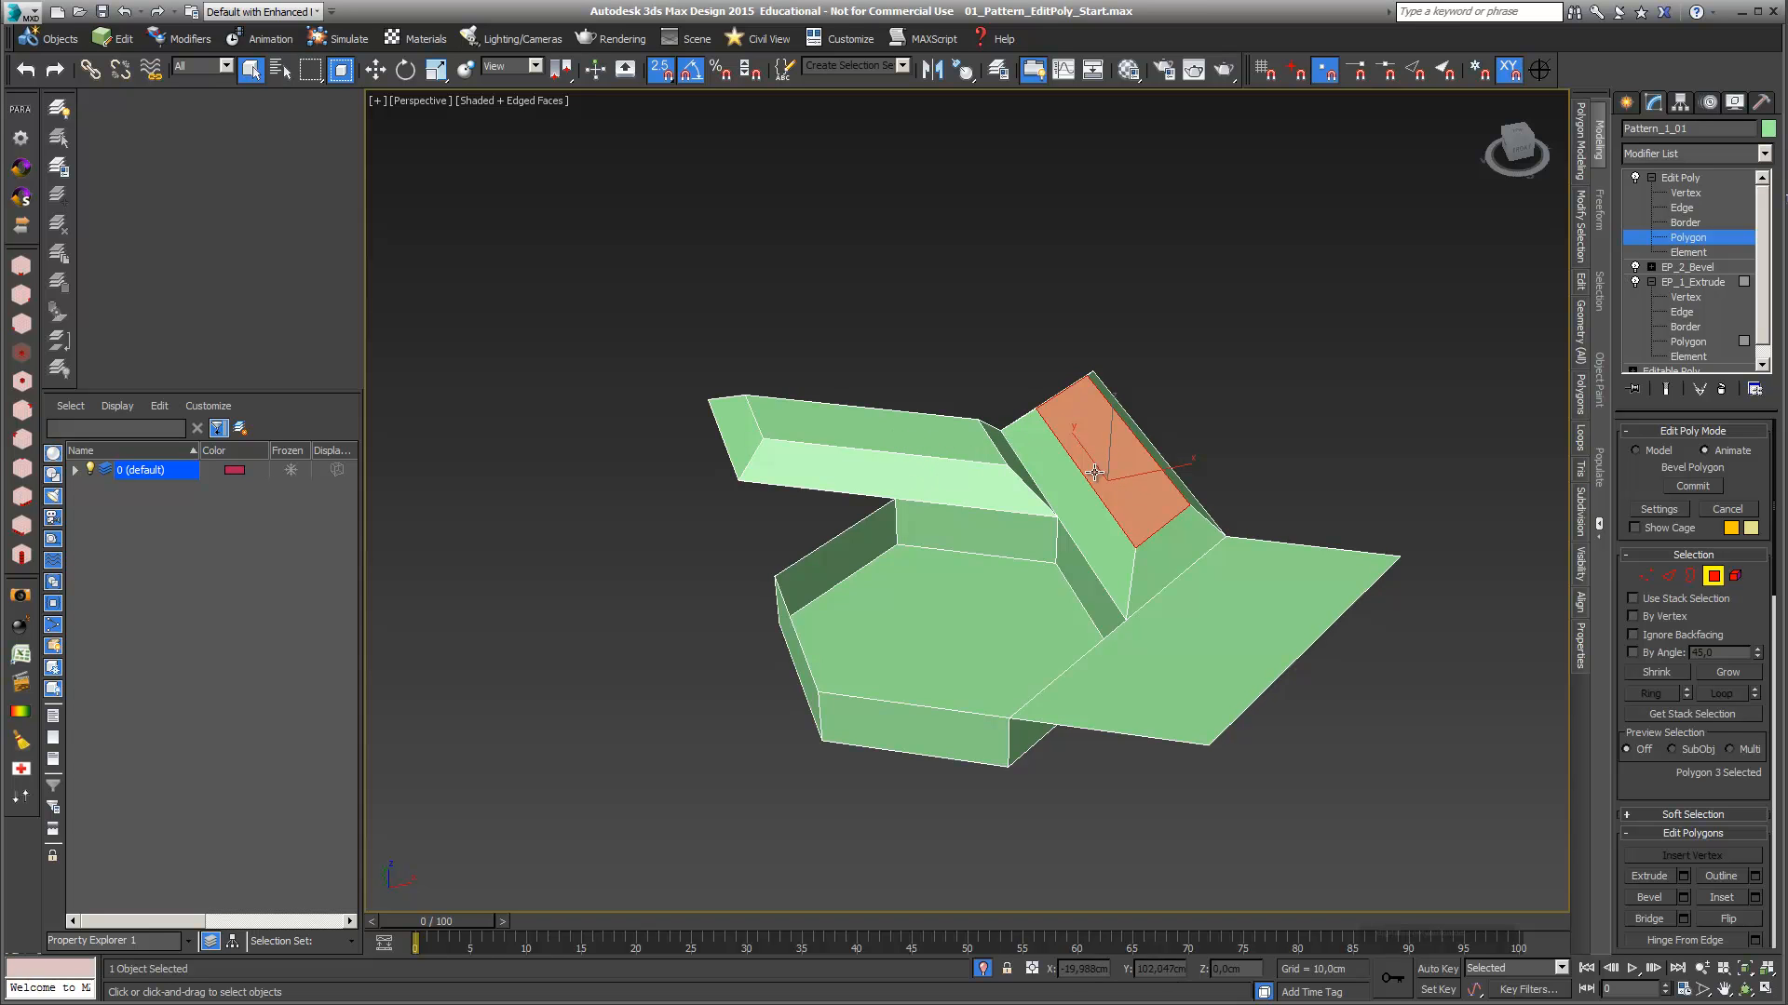
pyautogui.click(1683, 179)
# Paste the copied bevel modifier above EP_3_Bevel and apply its bevel to the remaining flat parallelogram polygon
pyautogui.rightClick(1700, 180)
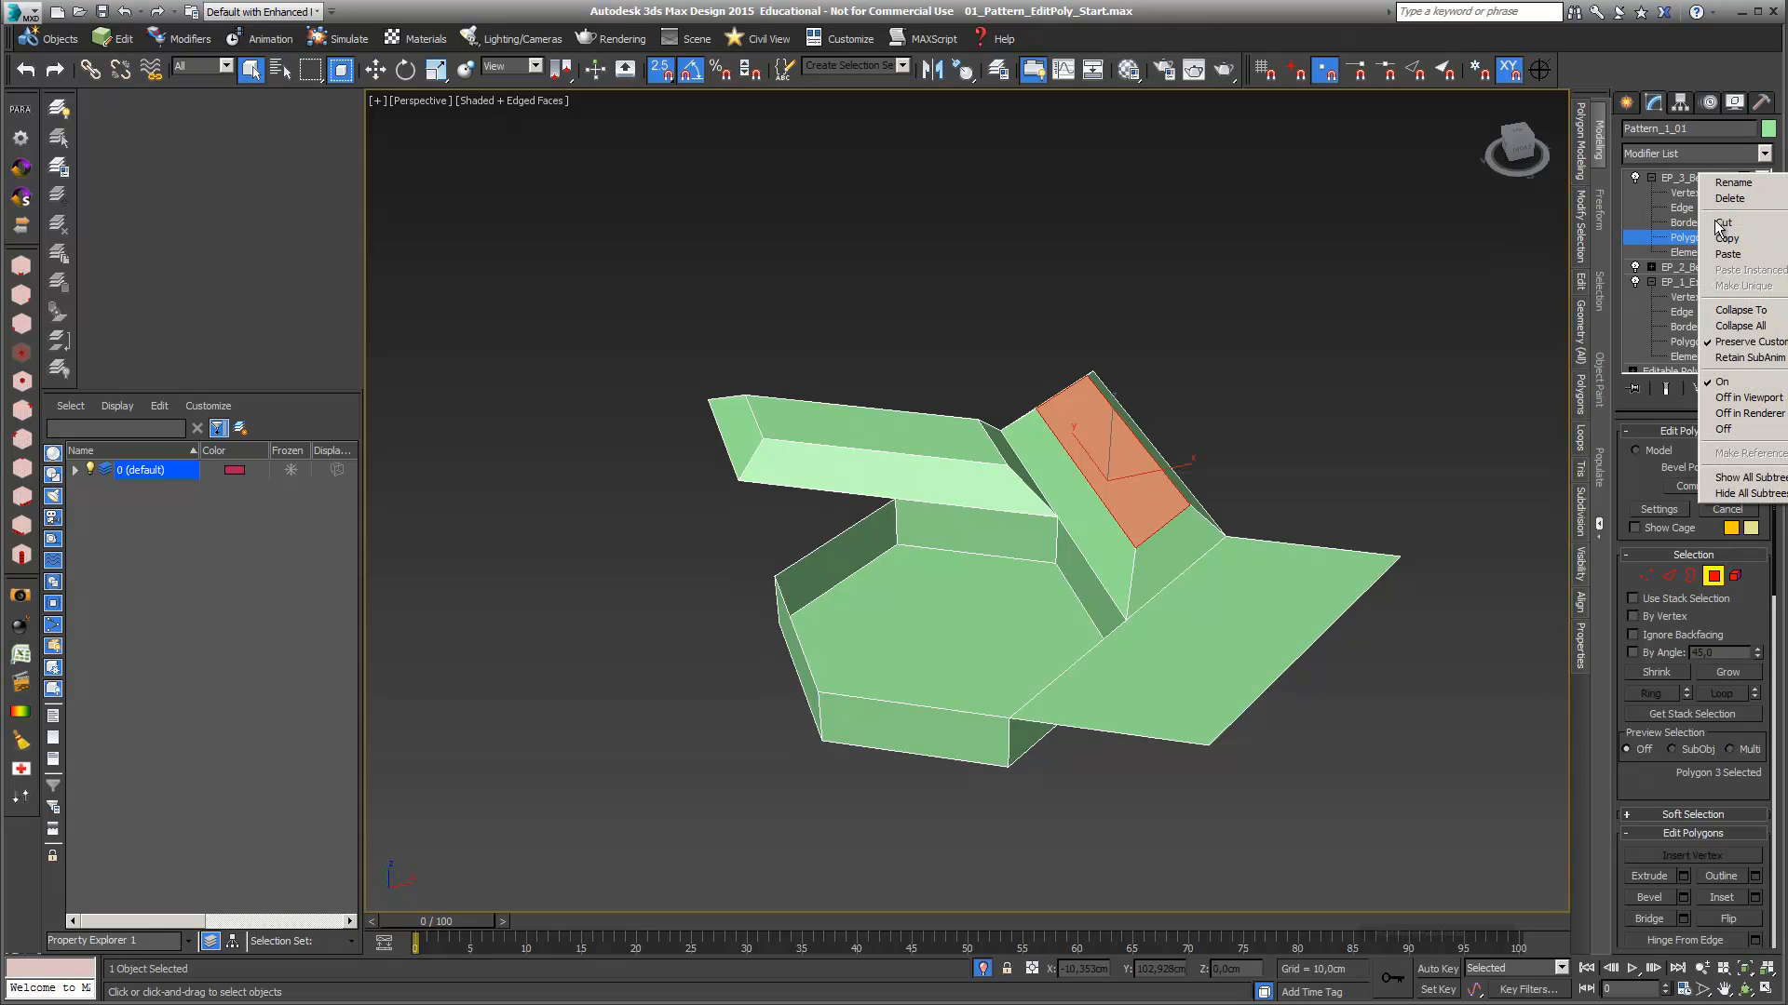
pyautogui.click(1727, 255)
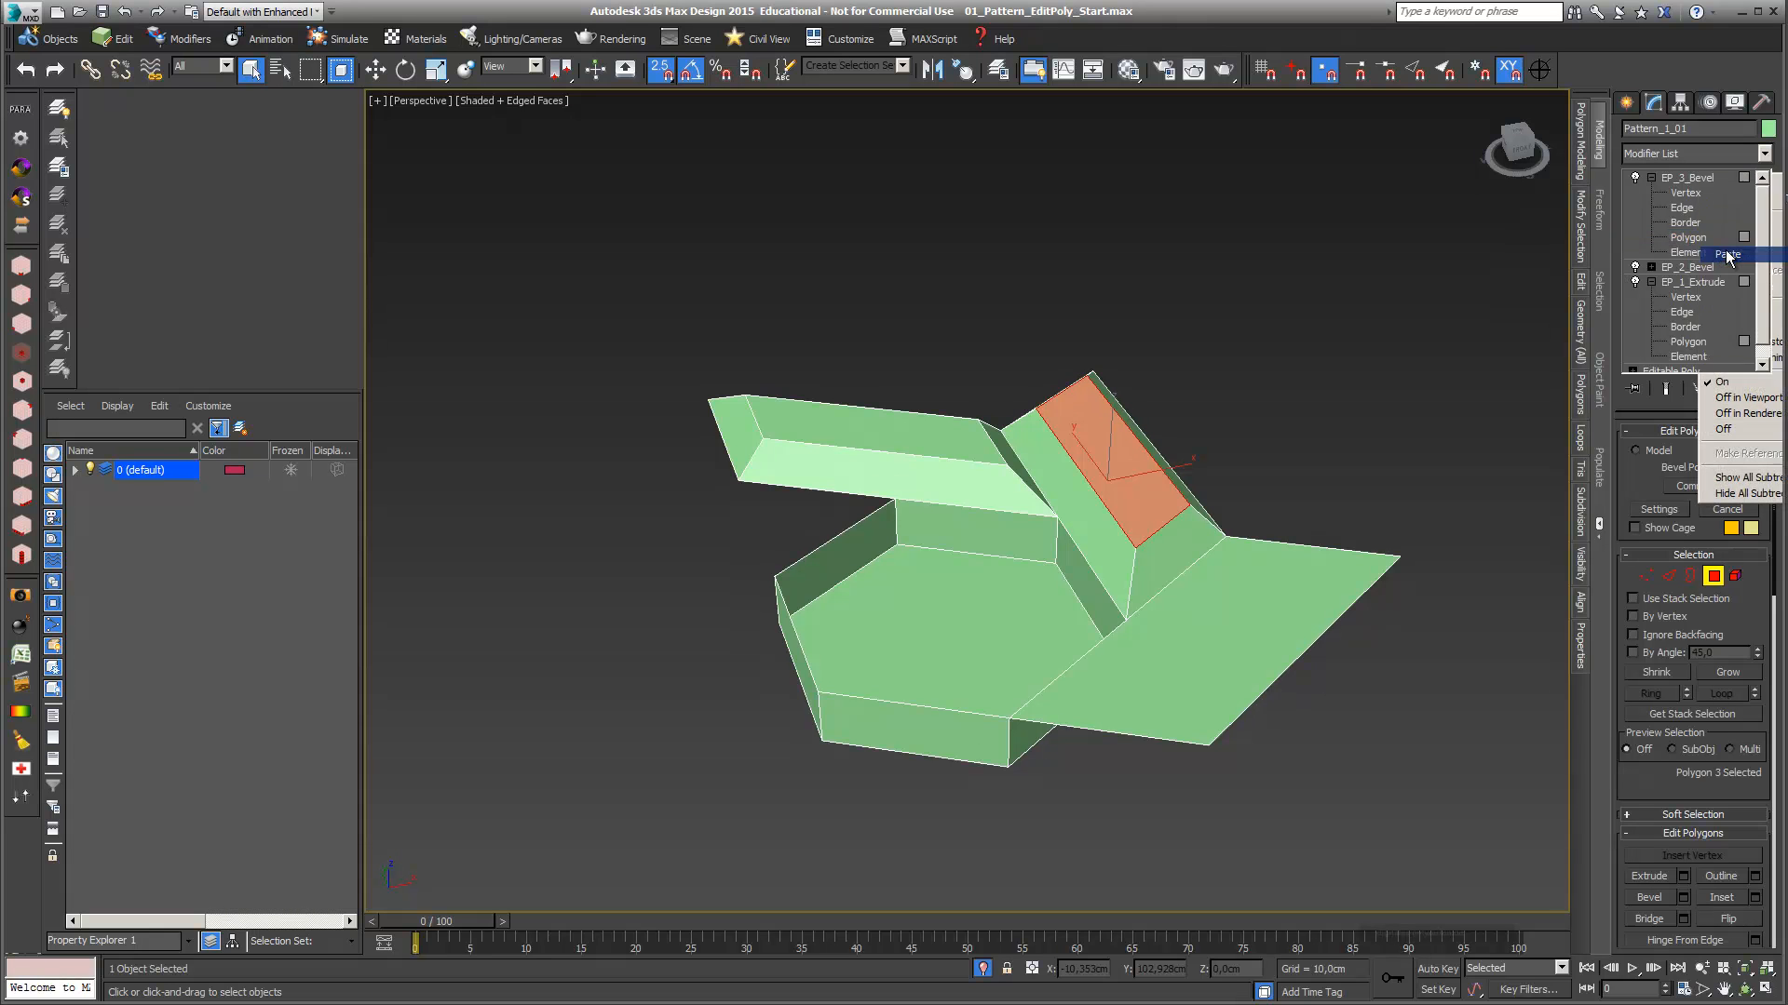
pyautogui.click(1651, 177)
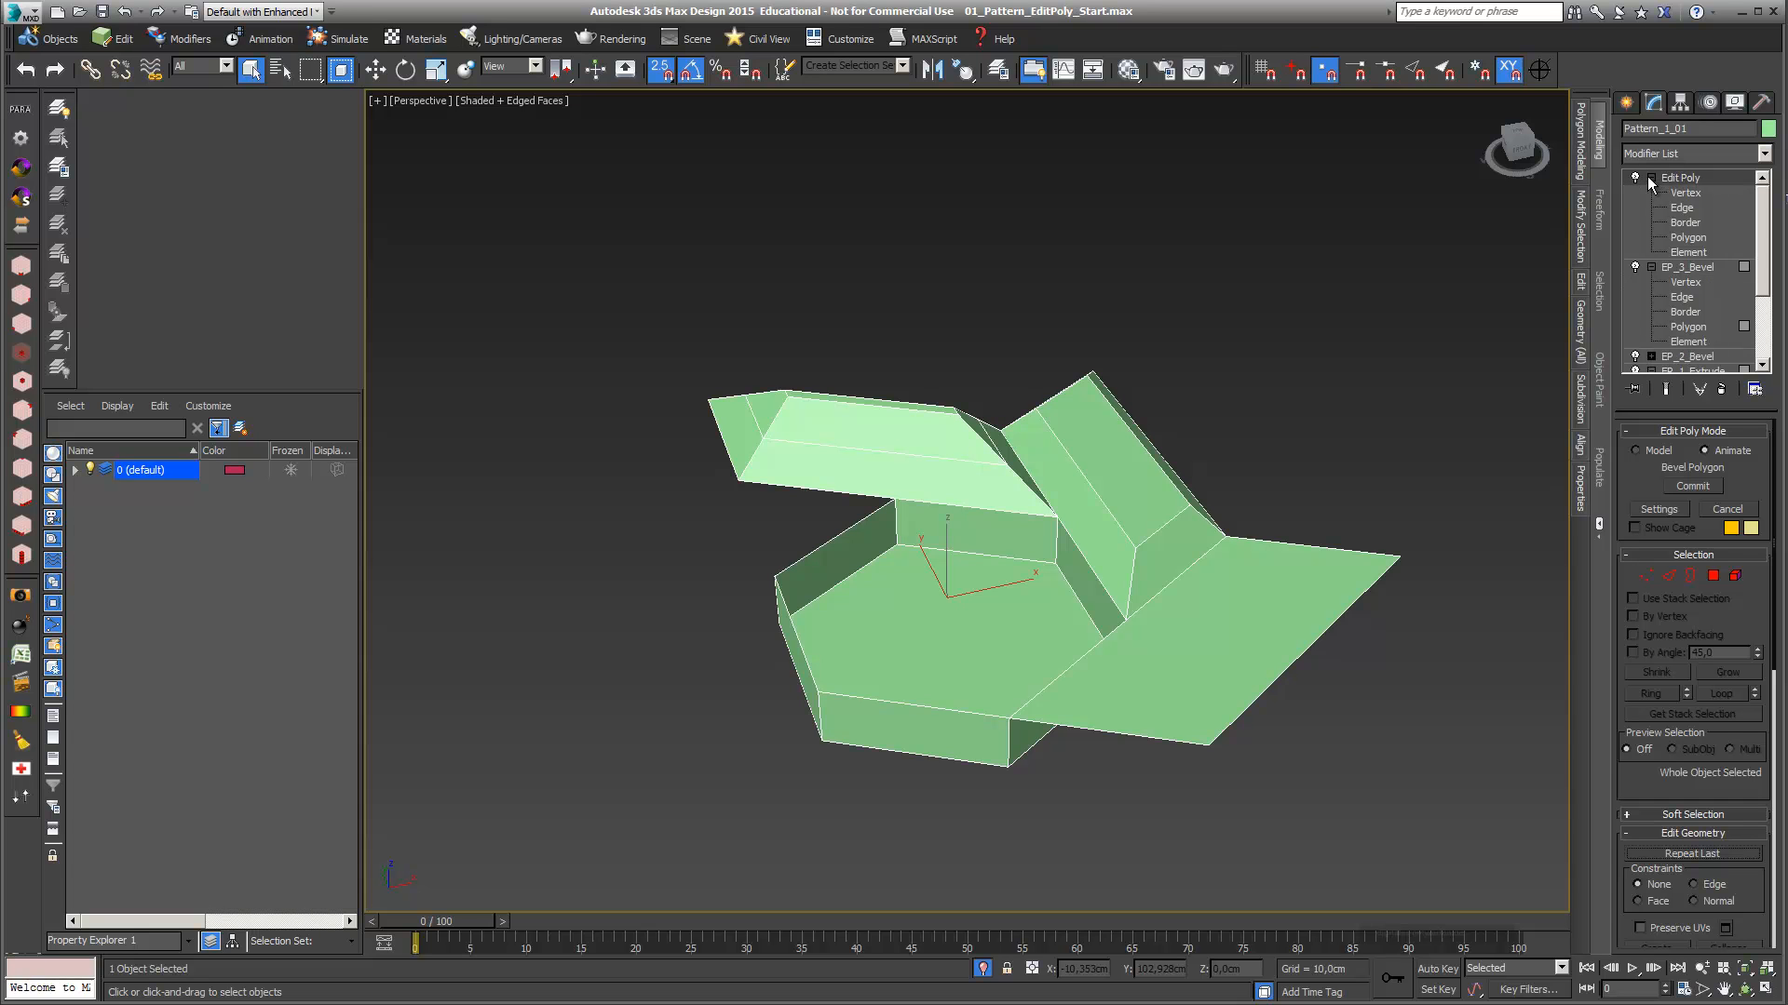
pyautogui.click(1688, 237)
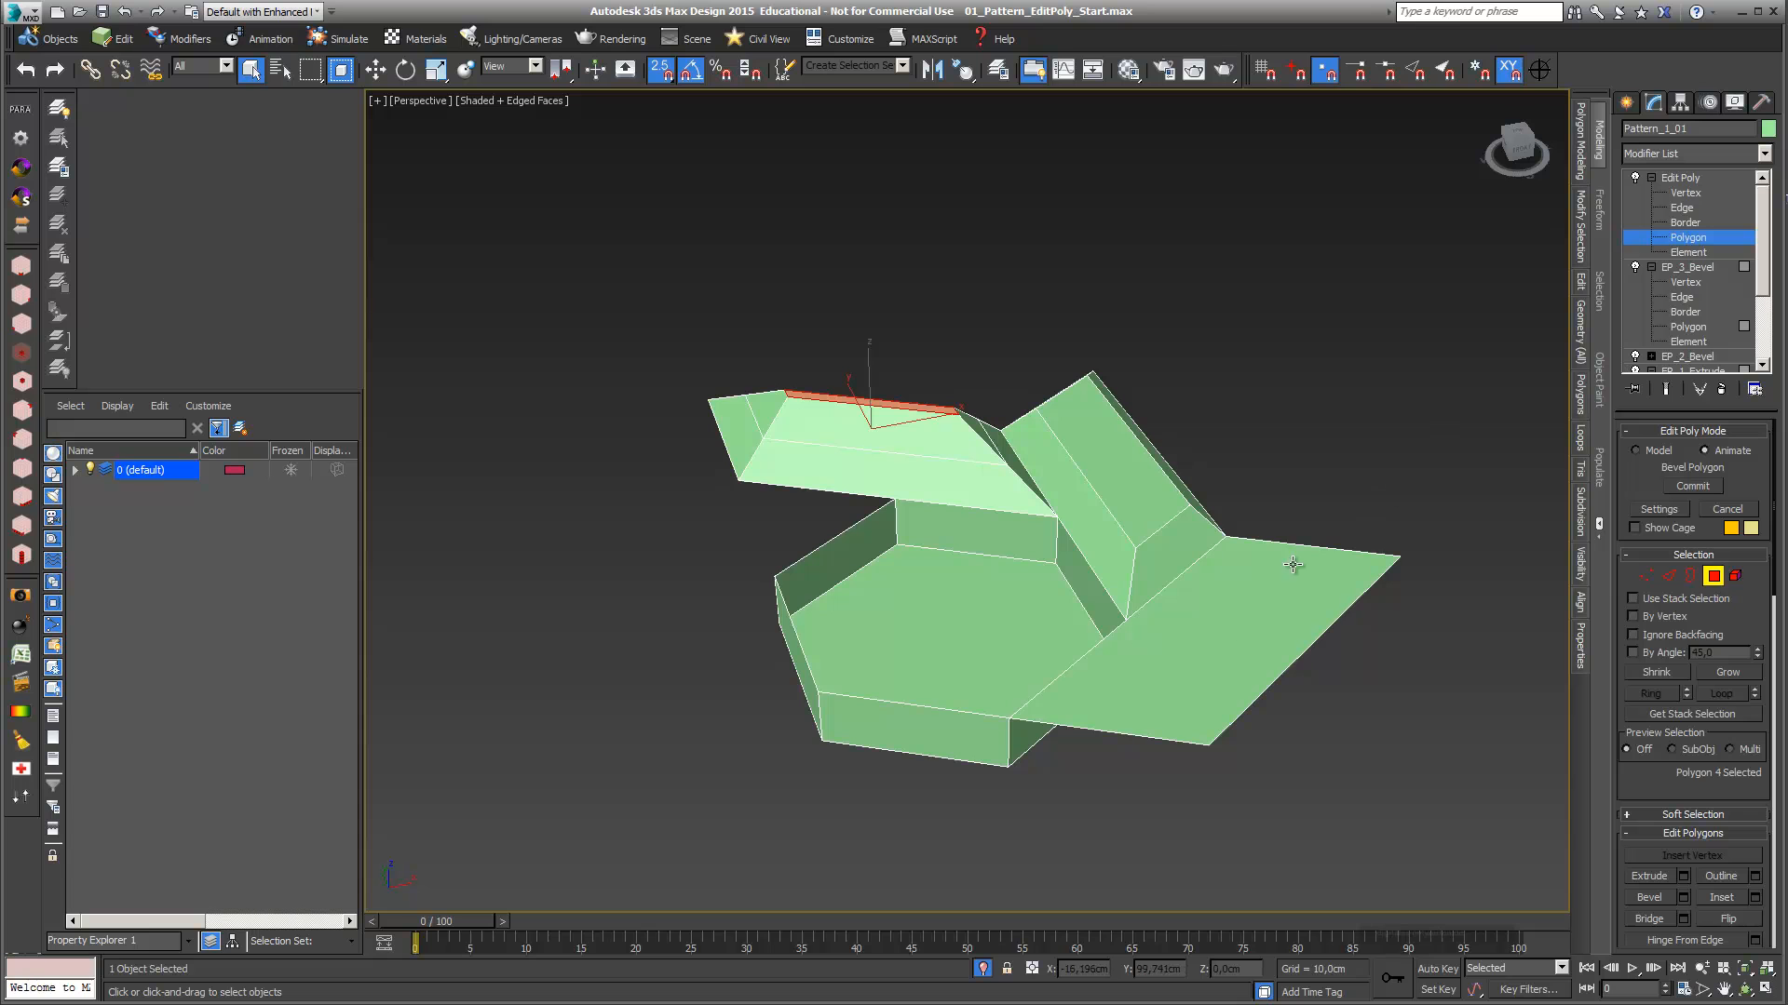
pyautogui.click(1190, 661)
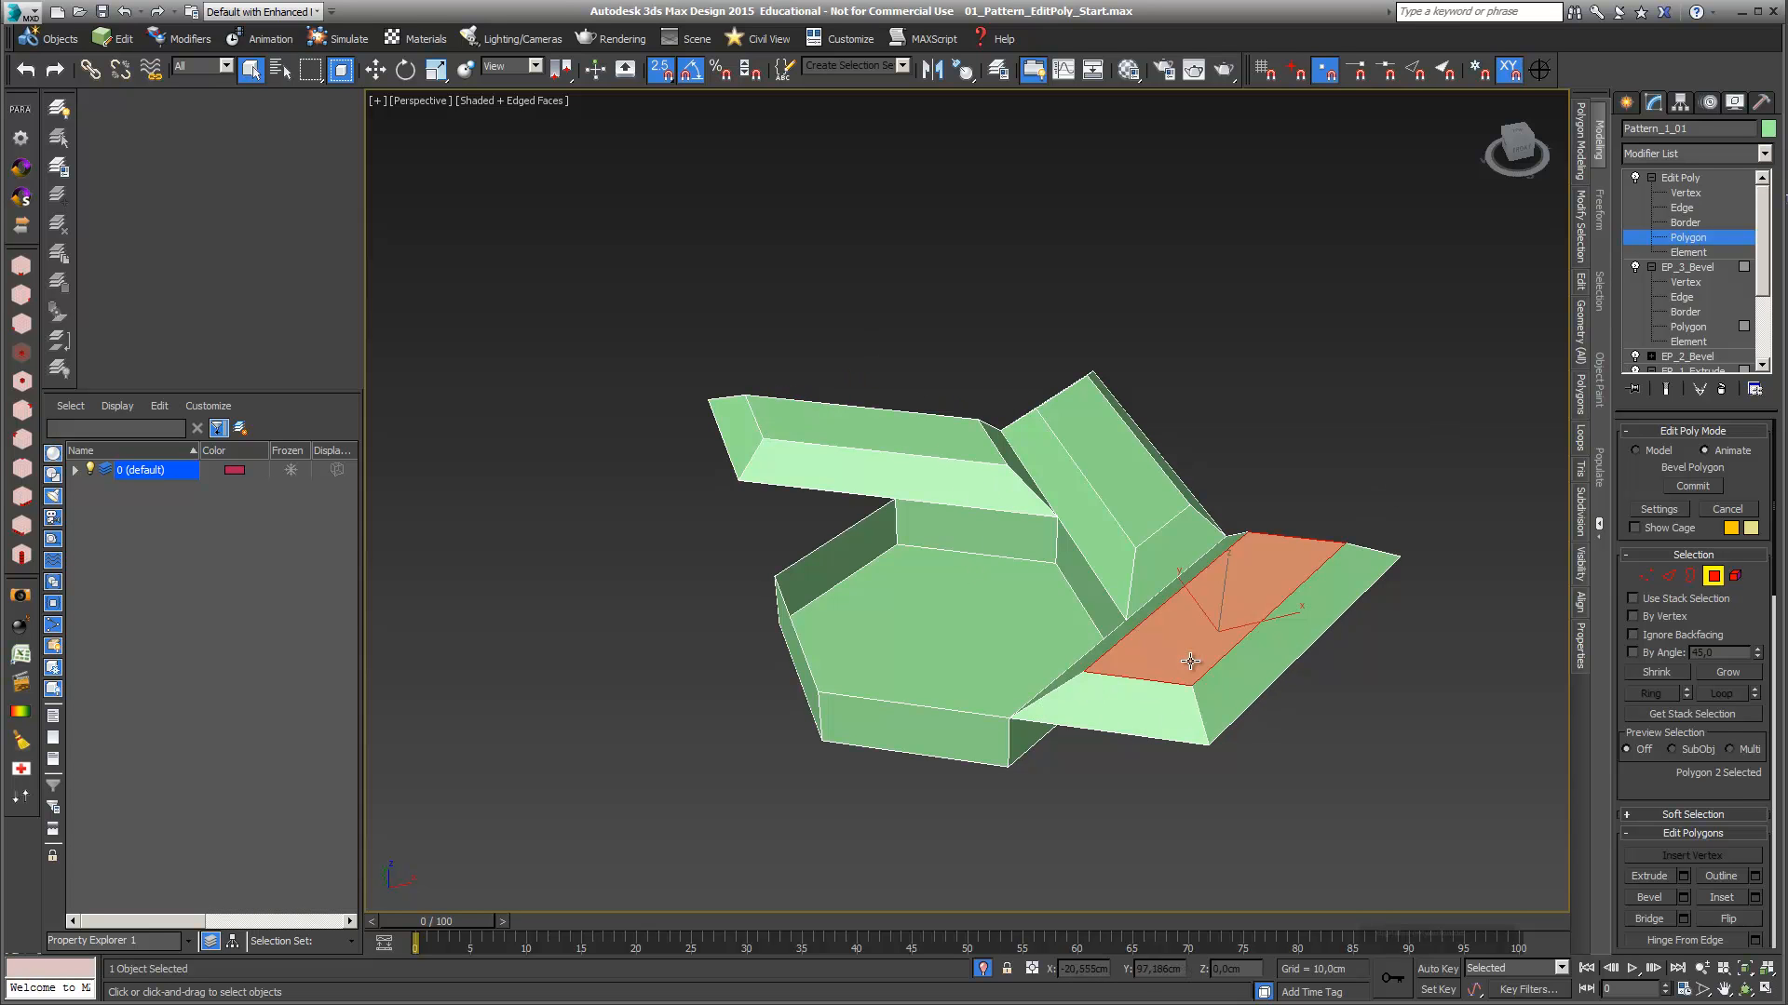
# Rename the top Edit Poly modifier as EP_4_Bevel and collapse the sub-object levels of all modifiers in the stack
pyautogui.rightClick(1686, 180)
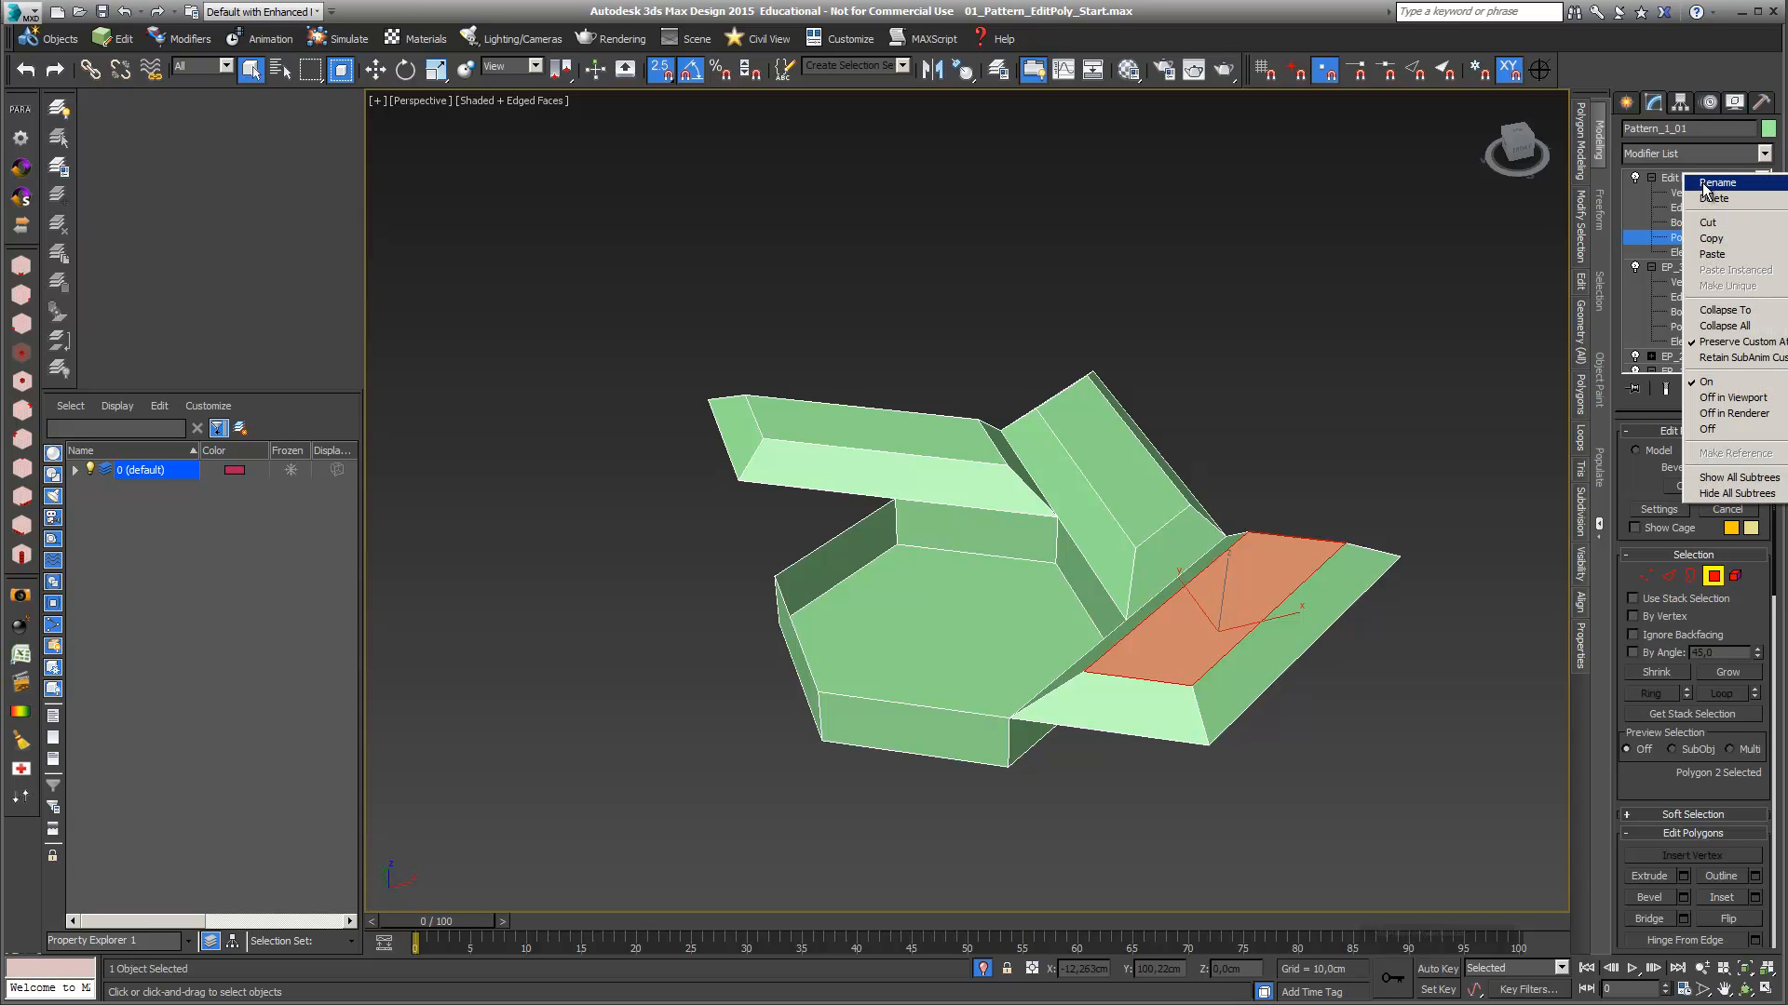
pyautogui.click(1705, 185)
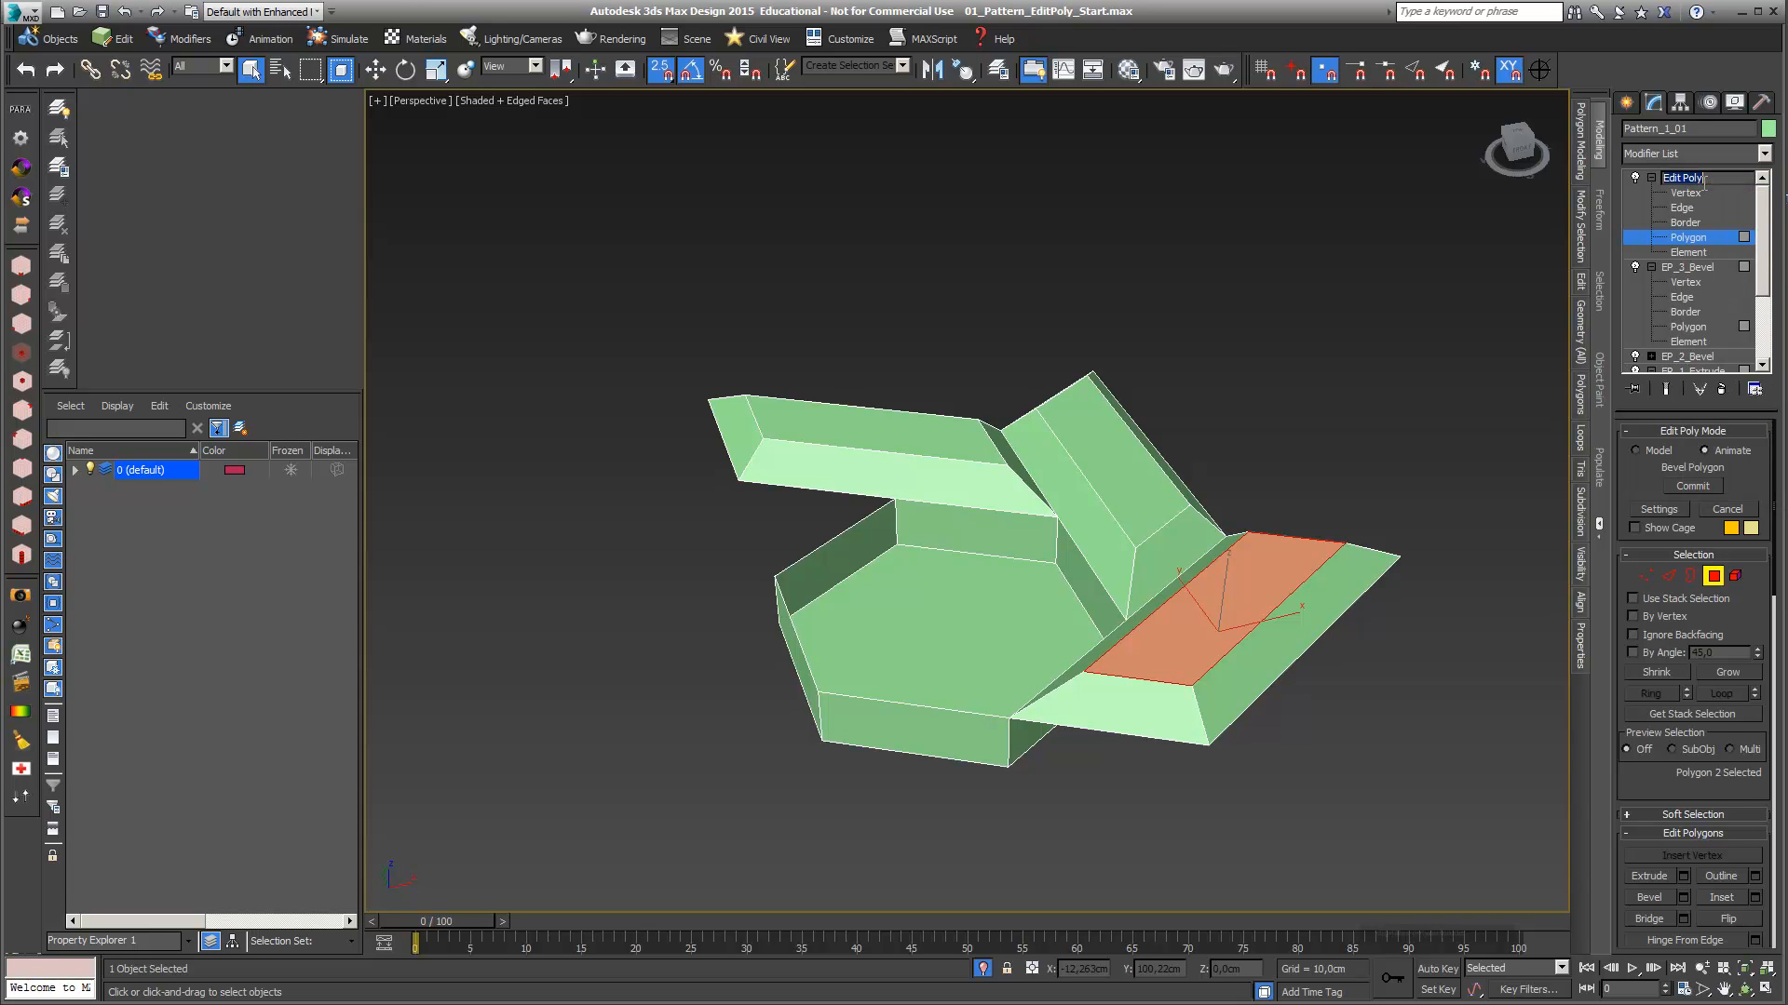
pyautogui.write('EP')
pyautogui.click(1651, 177)
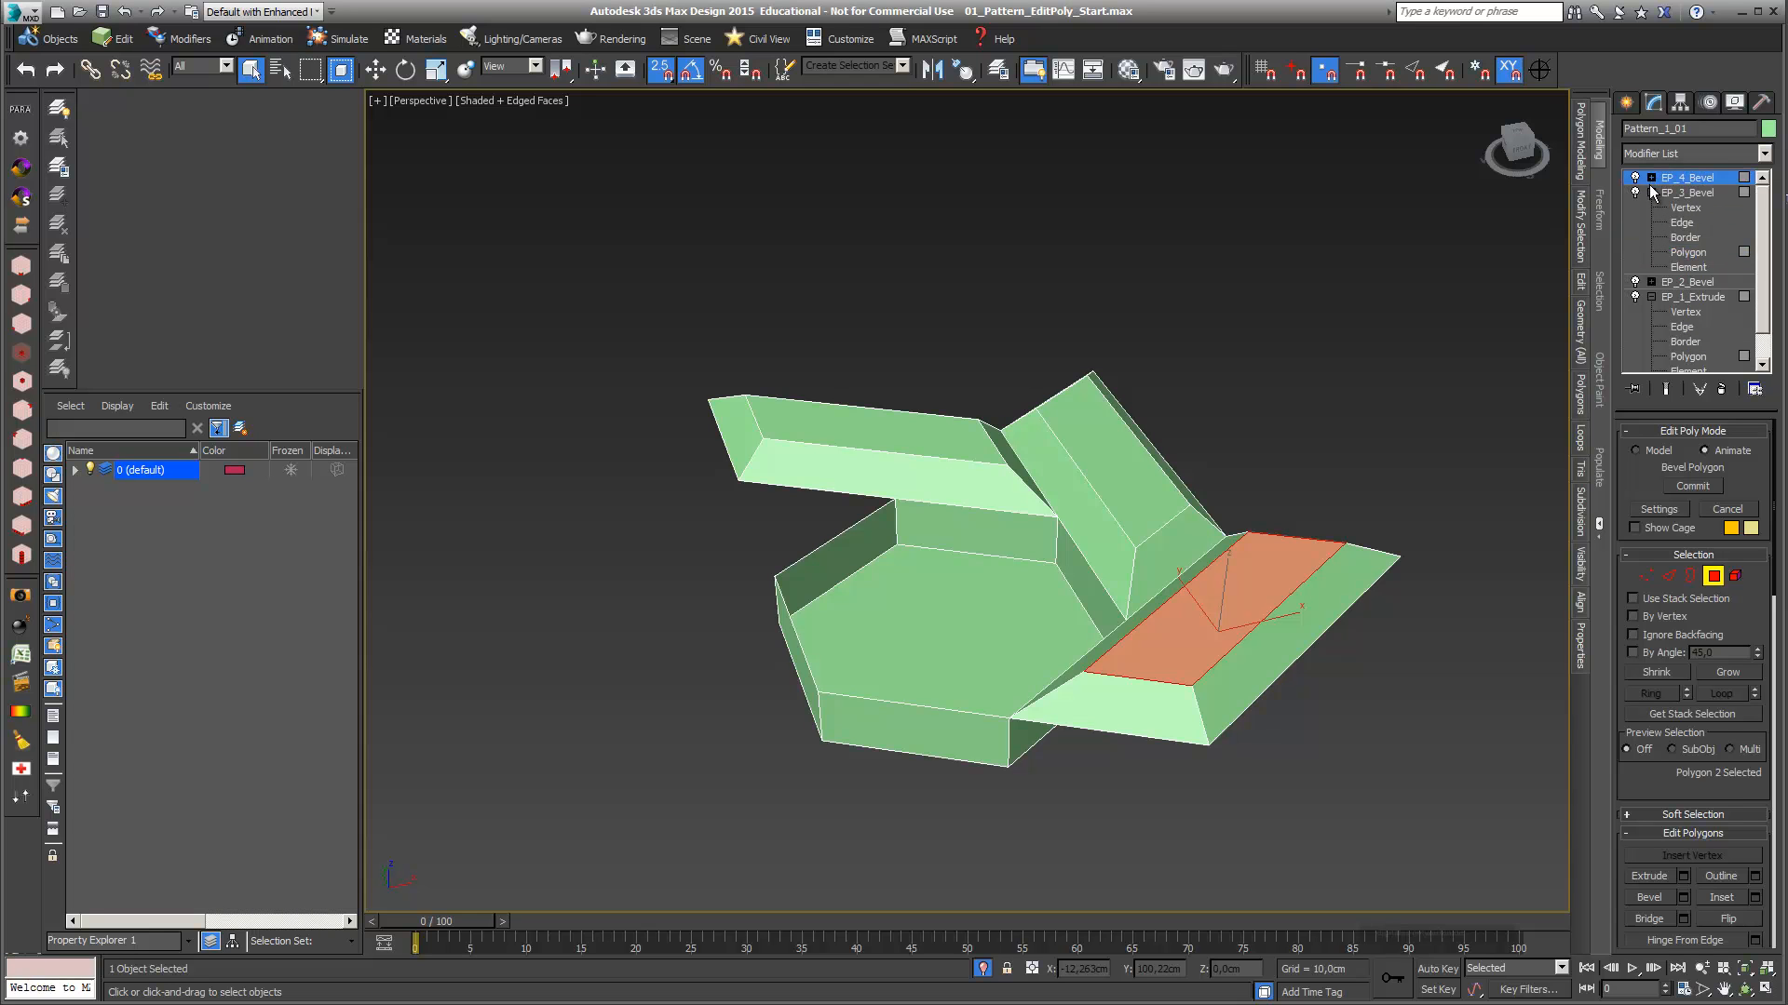
pyautogui.click(1650, 193)
pyautogui.click(1651, 222)
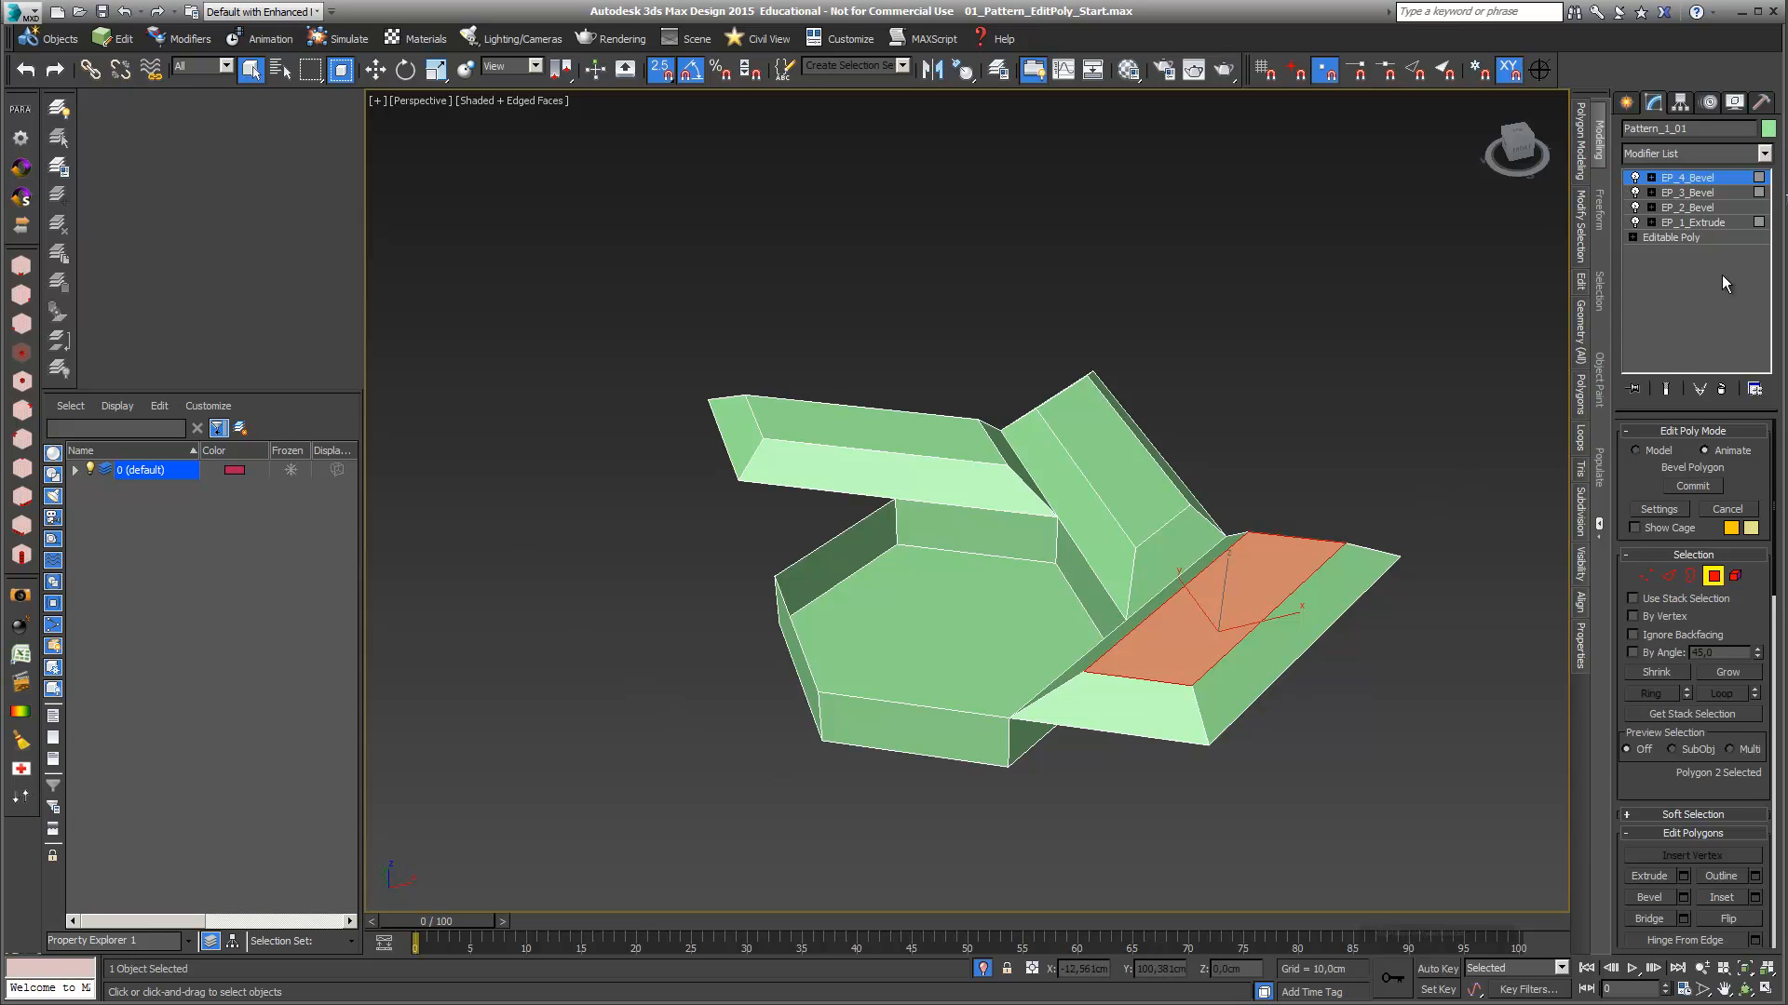
# Make EP_1_Extrude active despite the topology dependency and set the hexagon's extrusion height to about -0,636 cm
pyautogui.click(1686, 223)
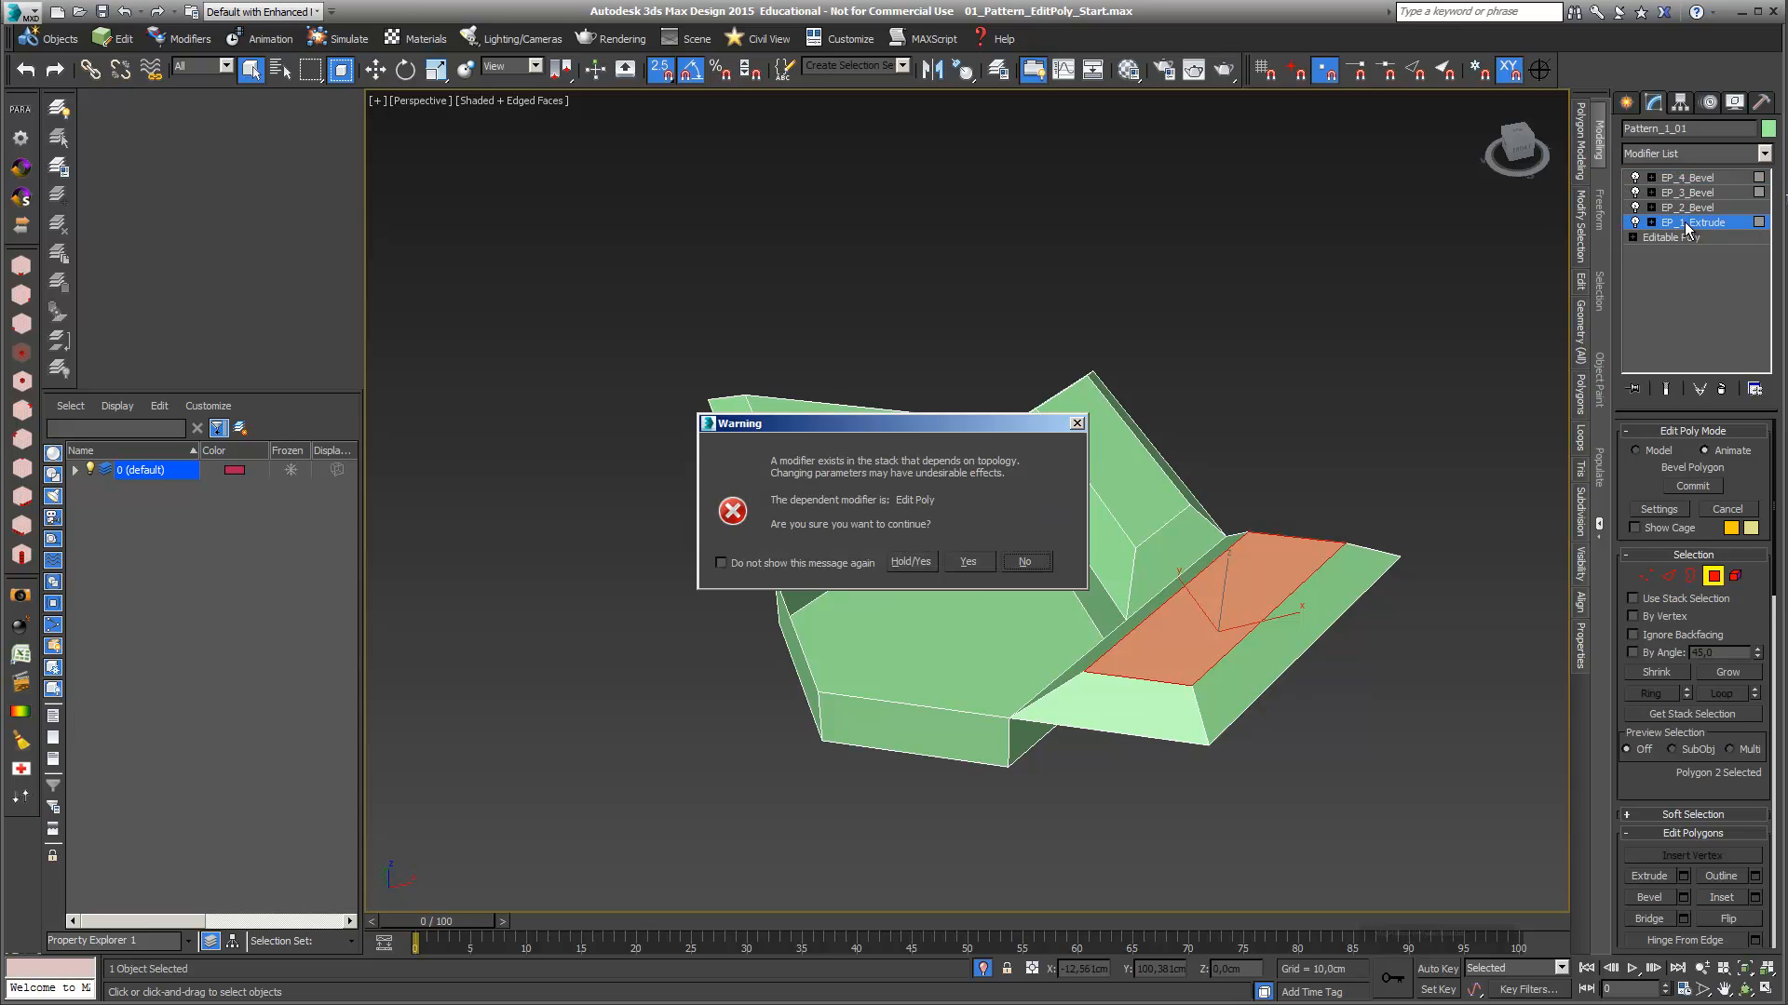
pyautogui.click(966, 562)
pyautogui.click(1660, 509)
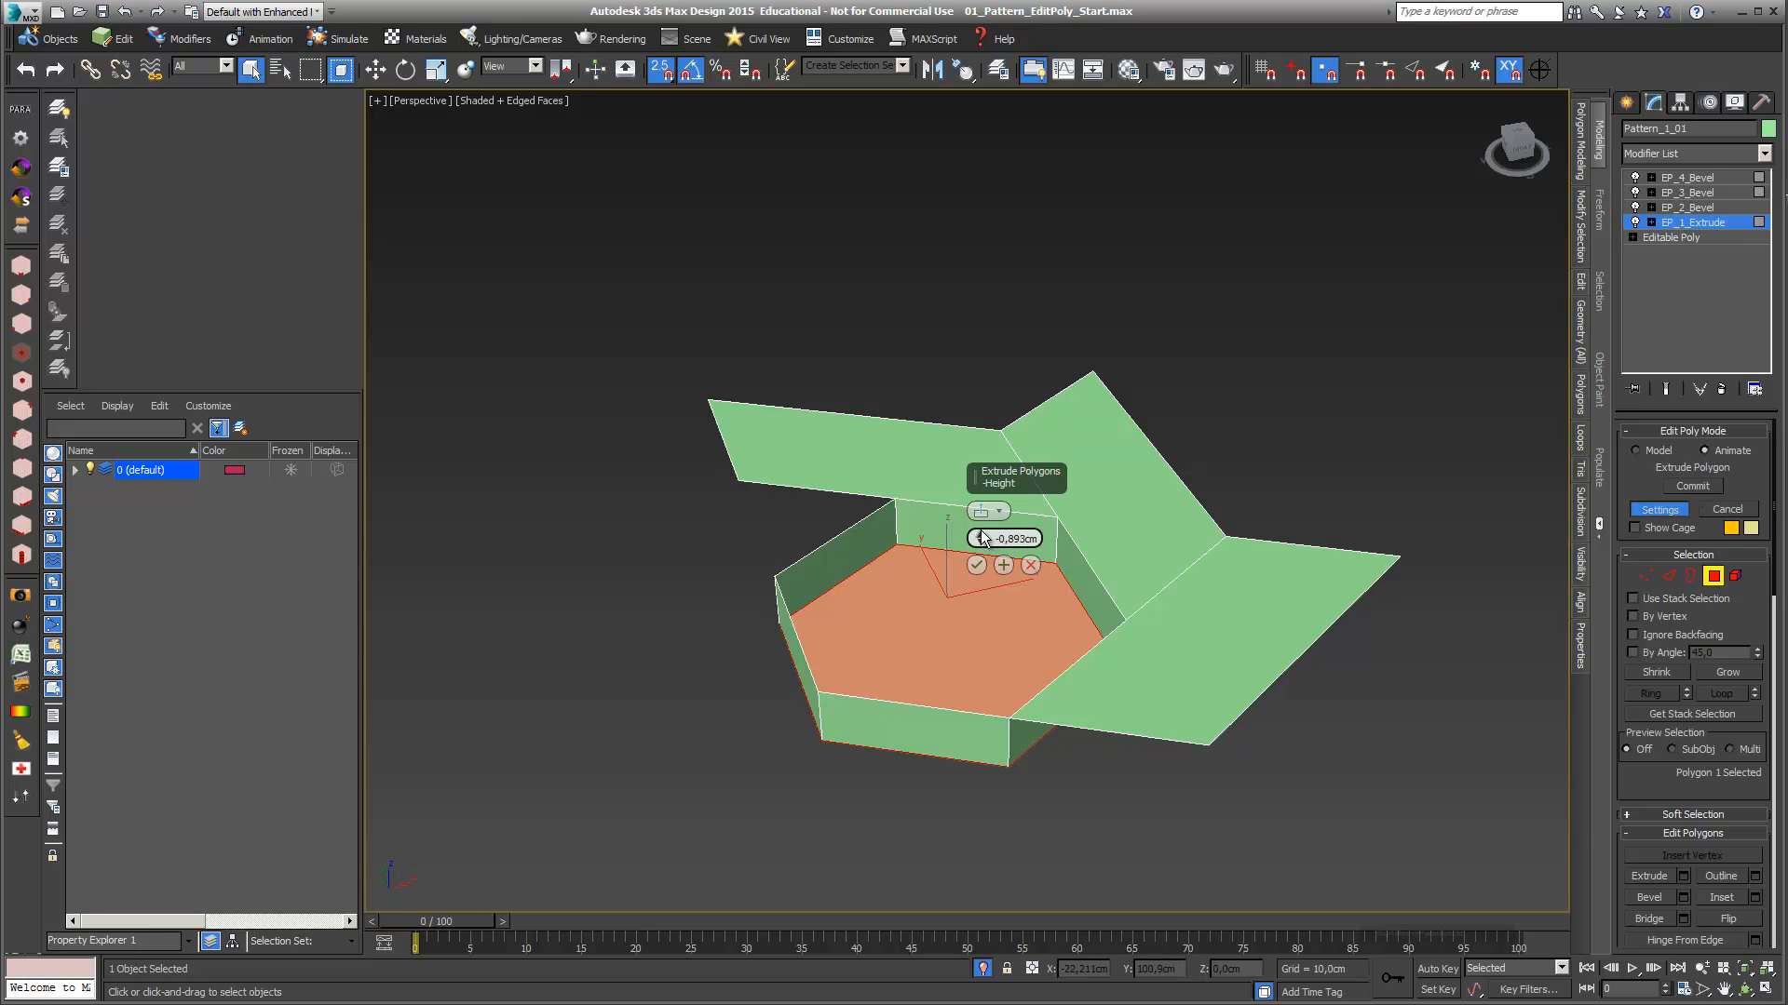
pyautogui.moveTo(980, 526); pyautogui.dragTo(981, 513)
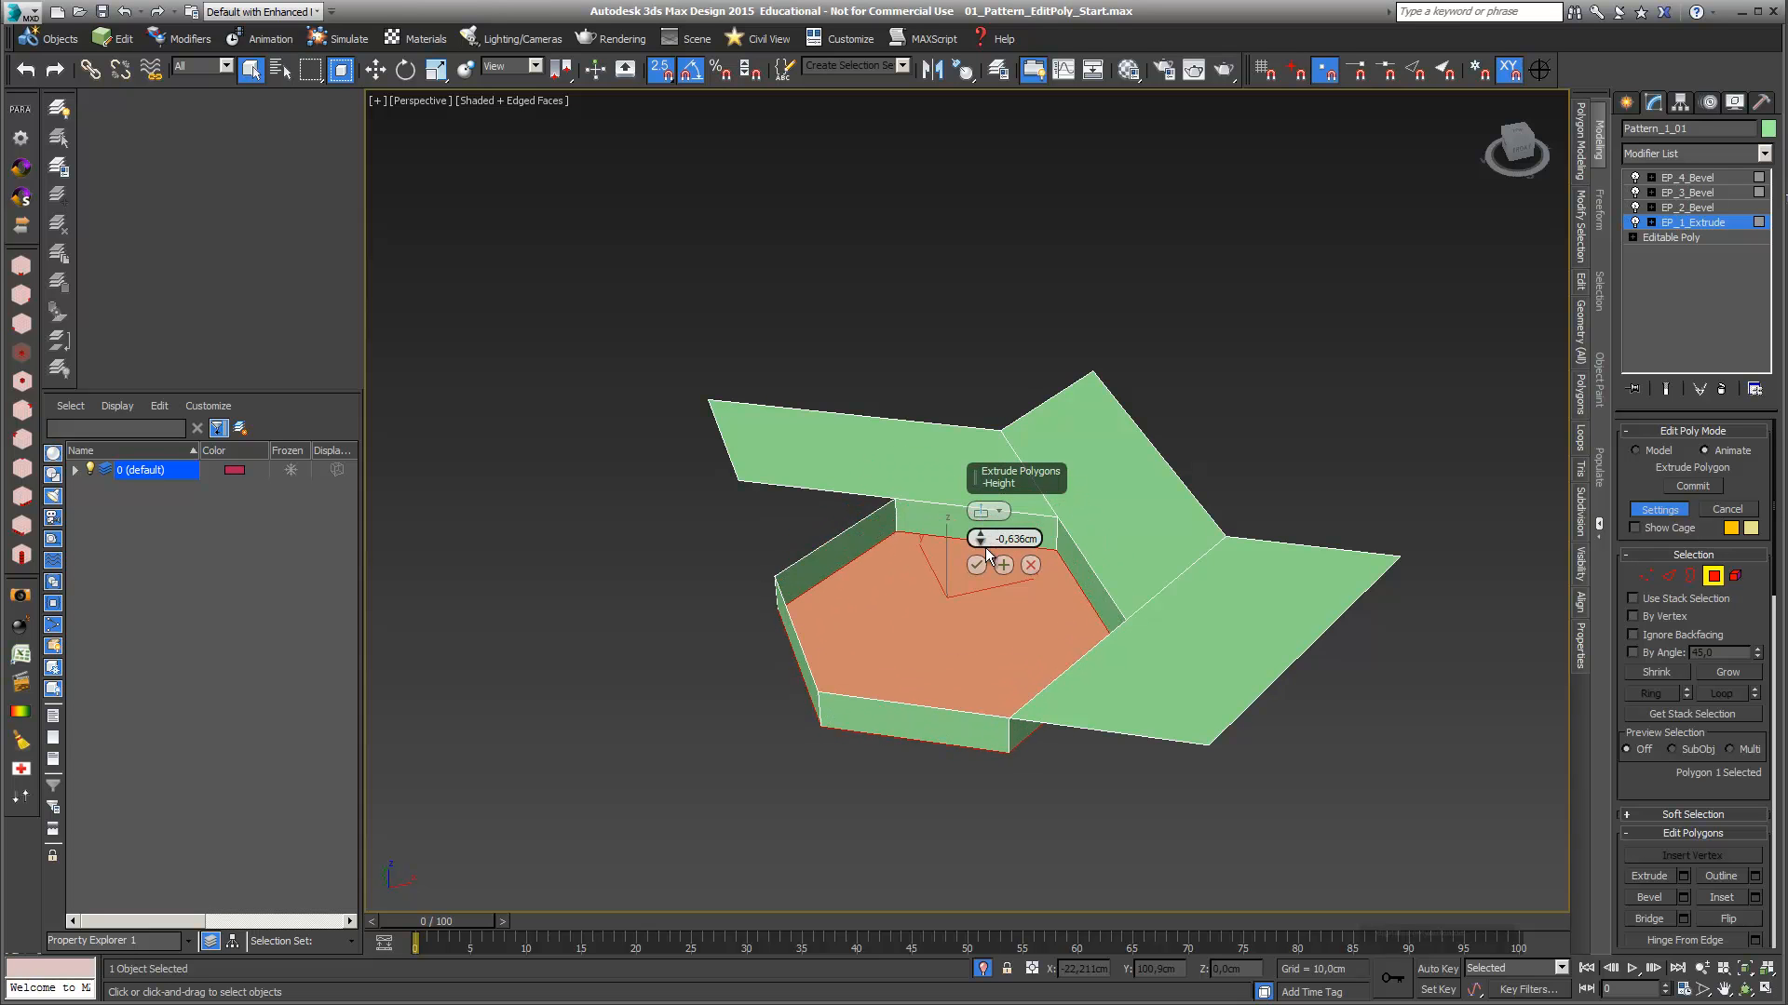
pyautogui.click(976, 566)
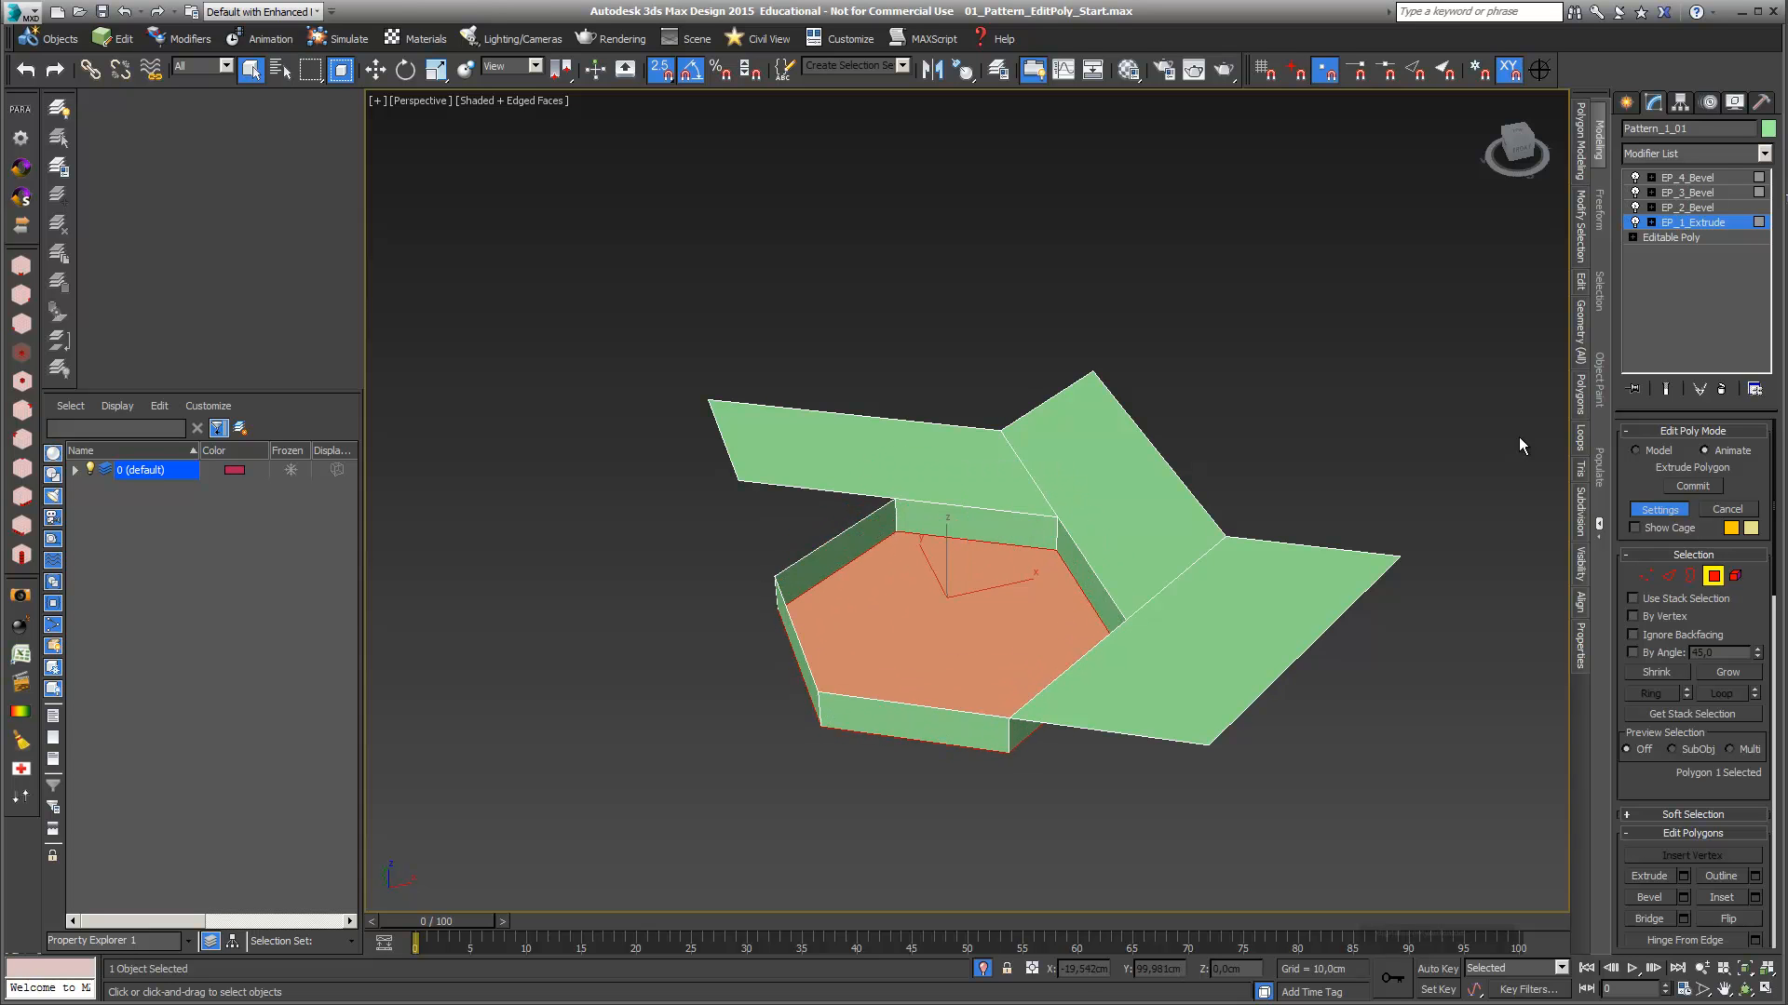
# Make EP_3_Bevel active despite the topology dependency and set its bevel height to -0,5 cm
pyautogui.click(1700, 193)
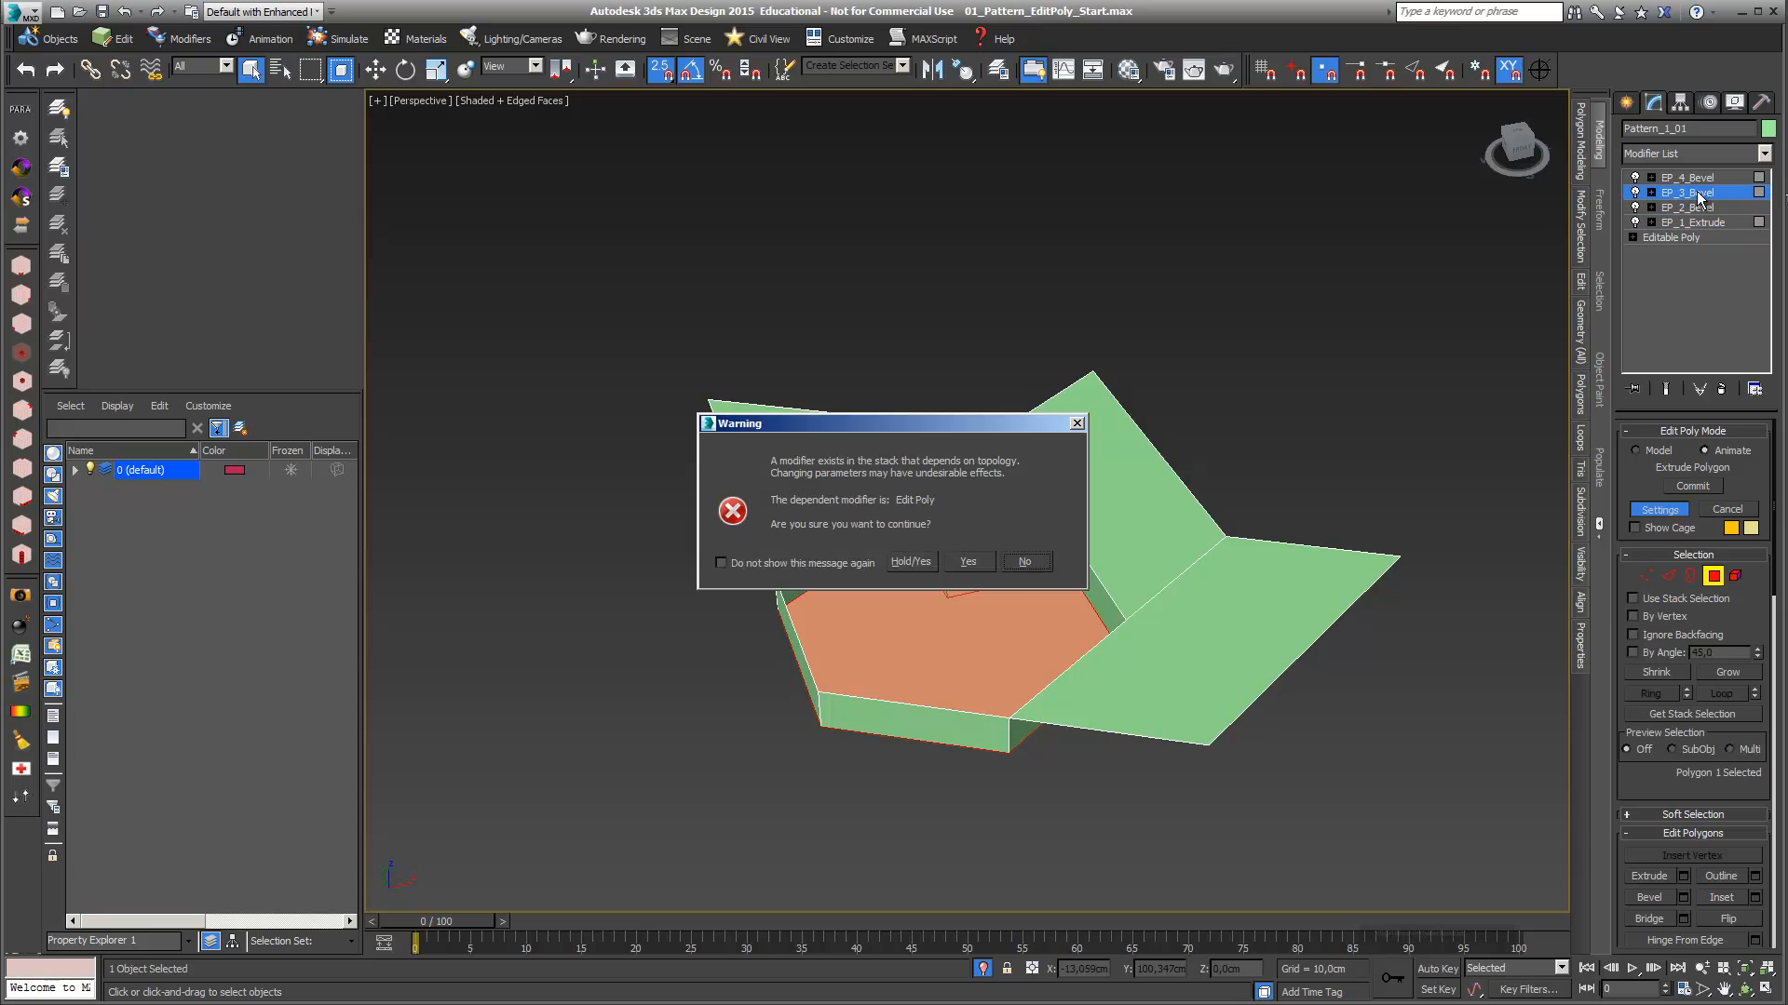
pyautogui.click(965, 563)
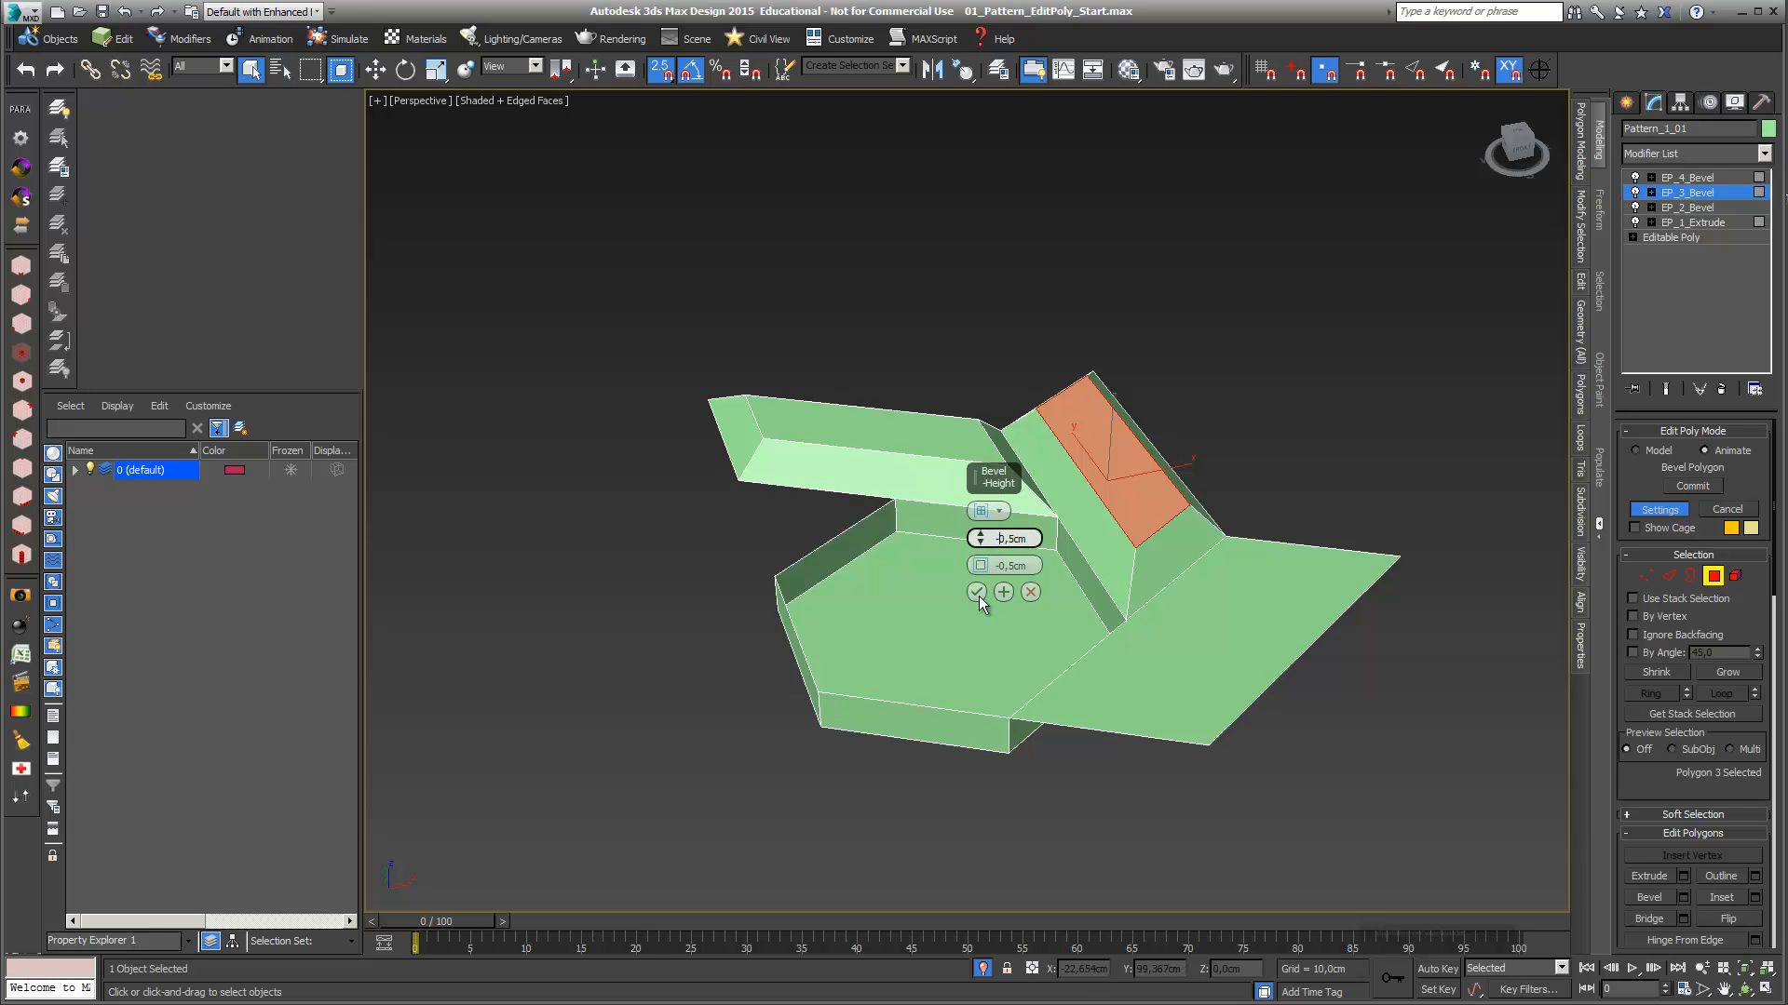
pyautogui.click(1005, 569)
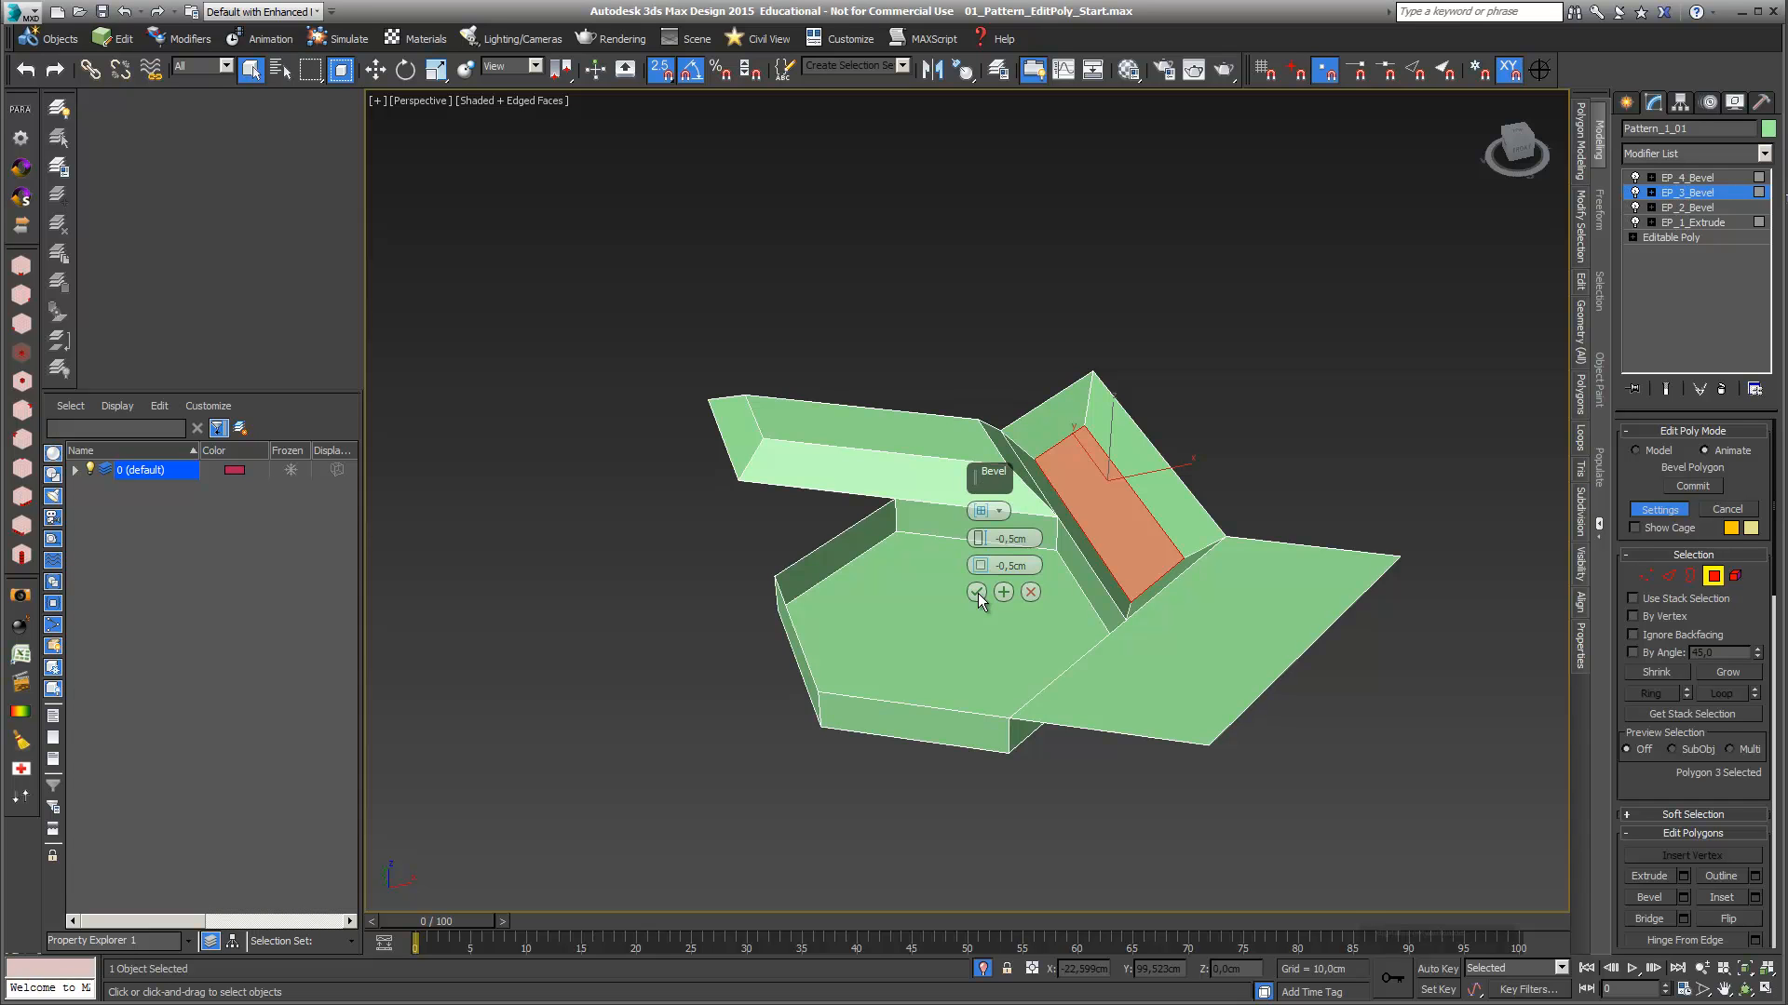
# Make EP_4_Bevel active and set its bevel height to 0,5 cm
pyautogui.click(1703, 177)
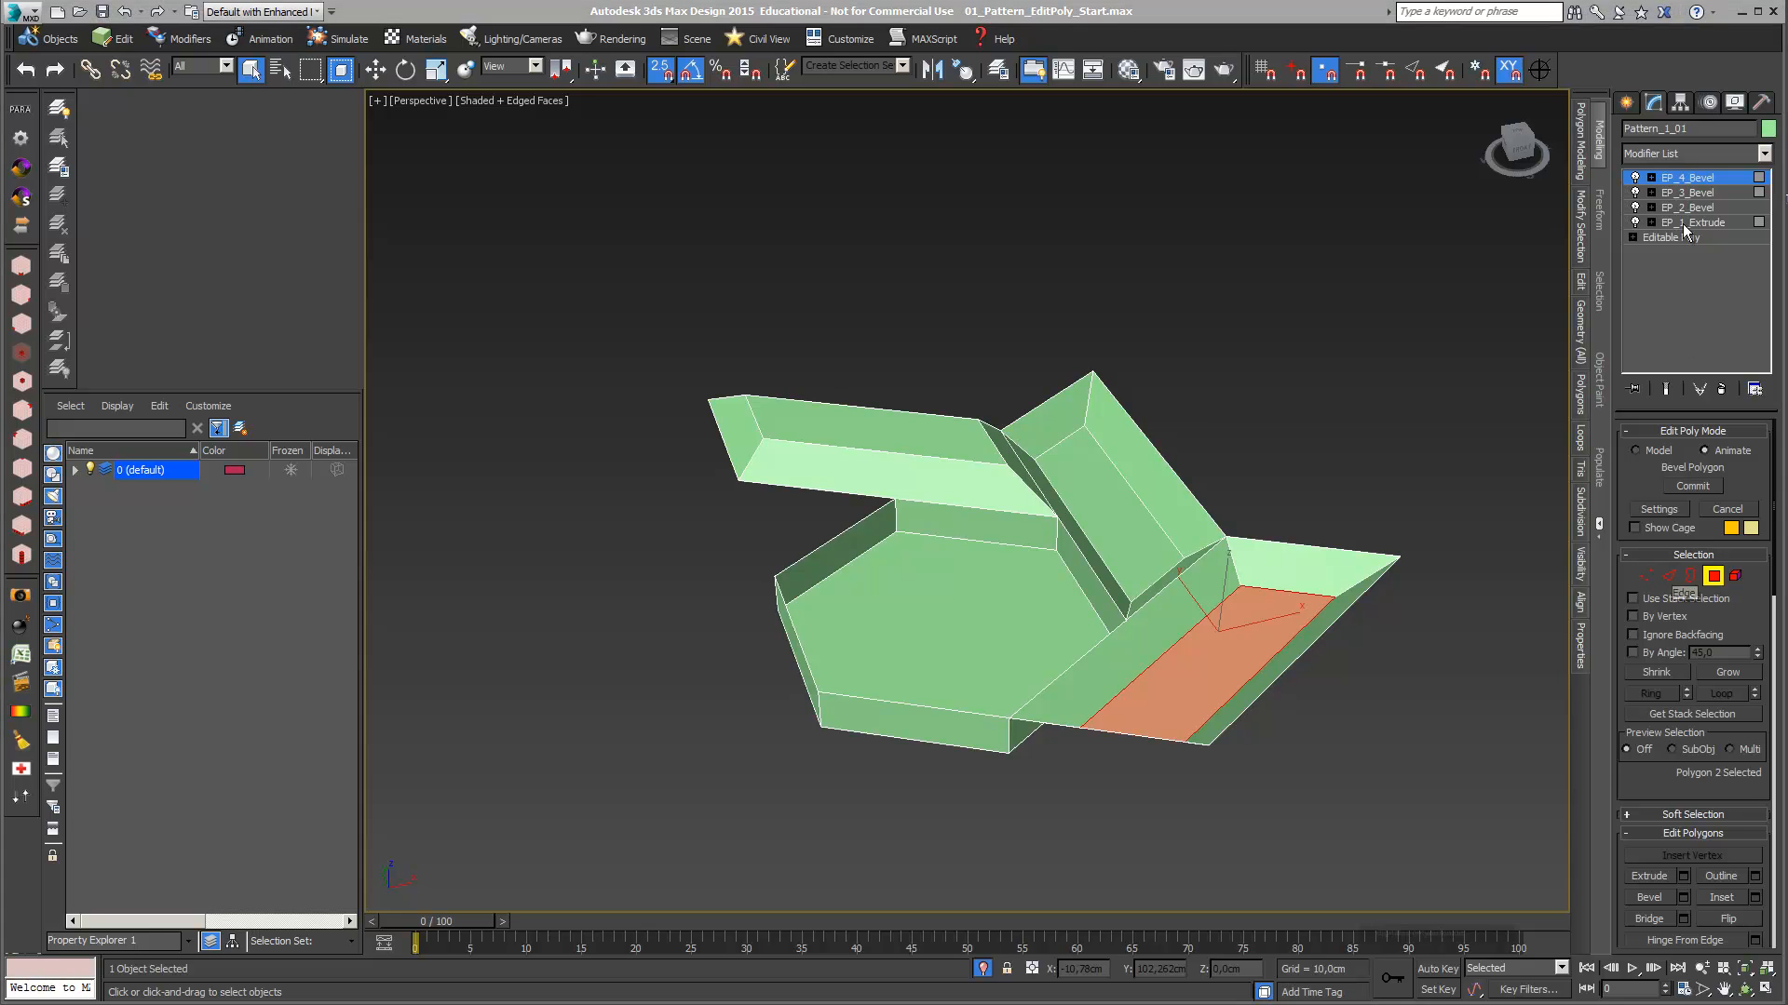
pyautogui.click(1666, 510)
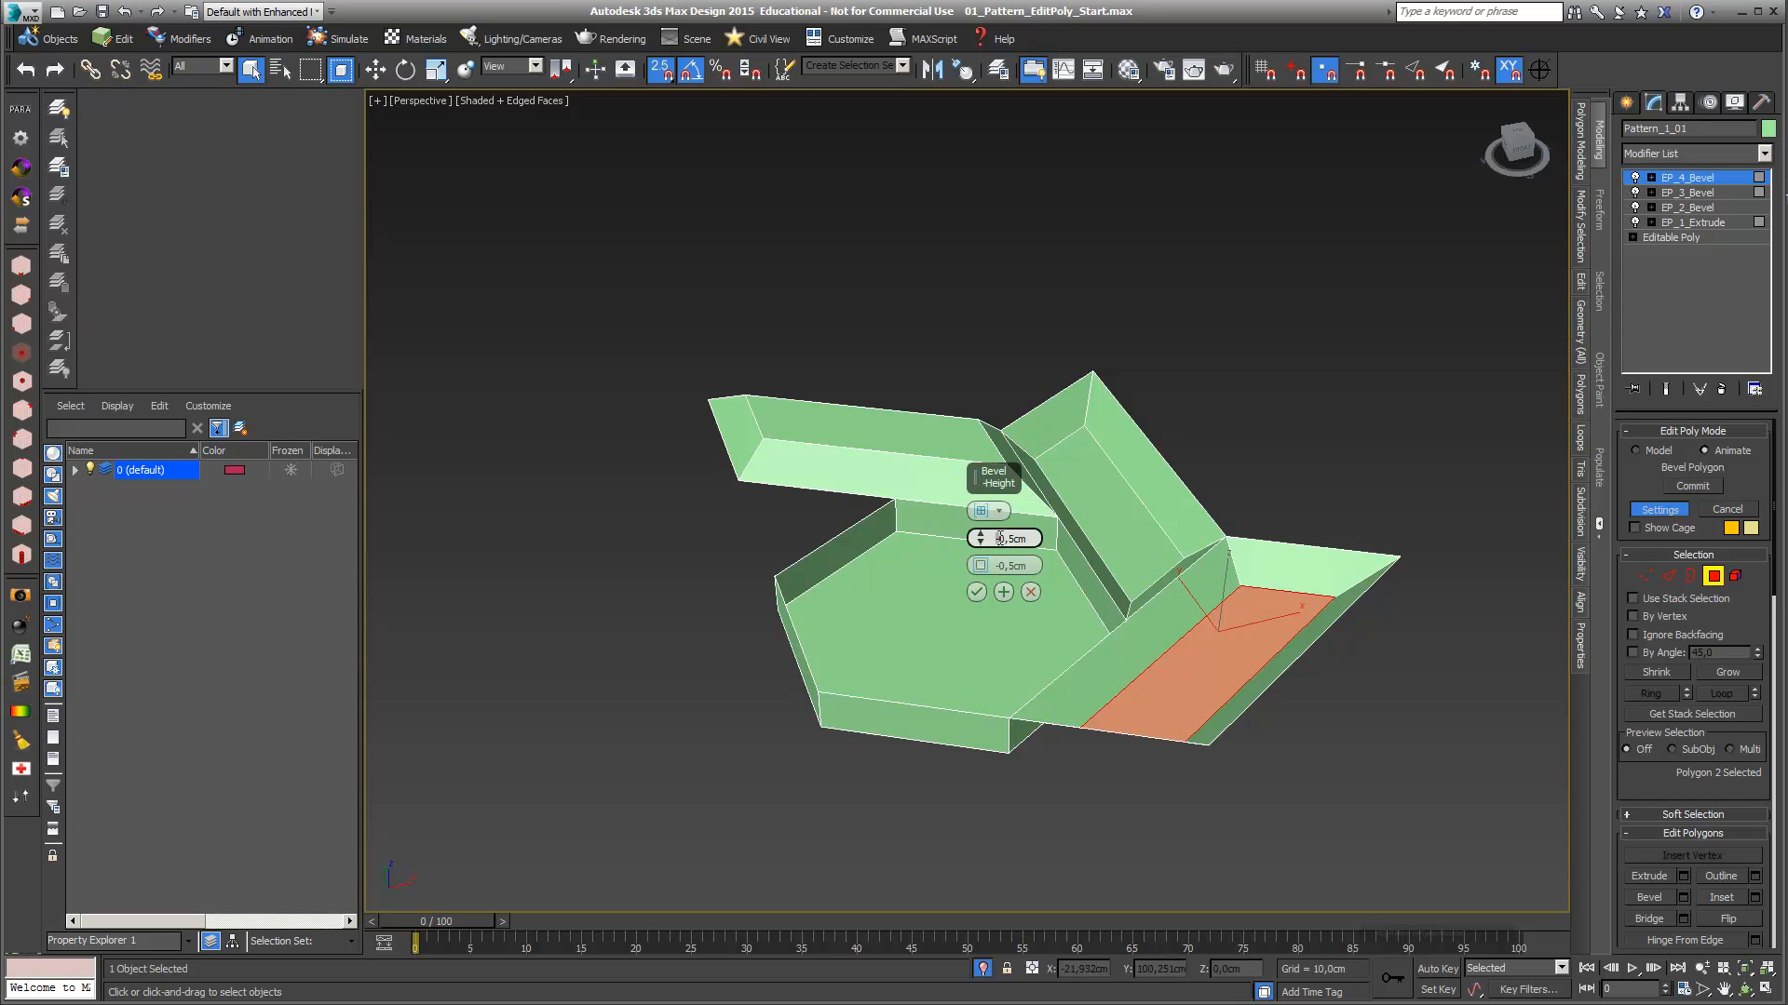
pyautogui.press('Delete')
pyautogui.press('Return')
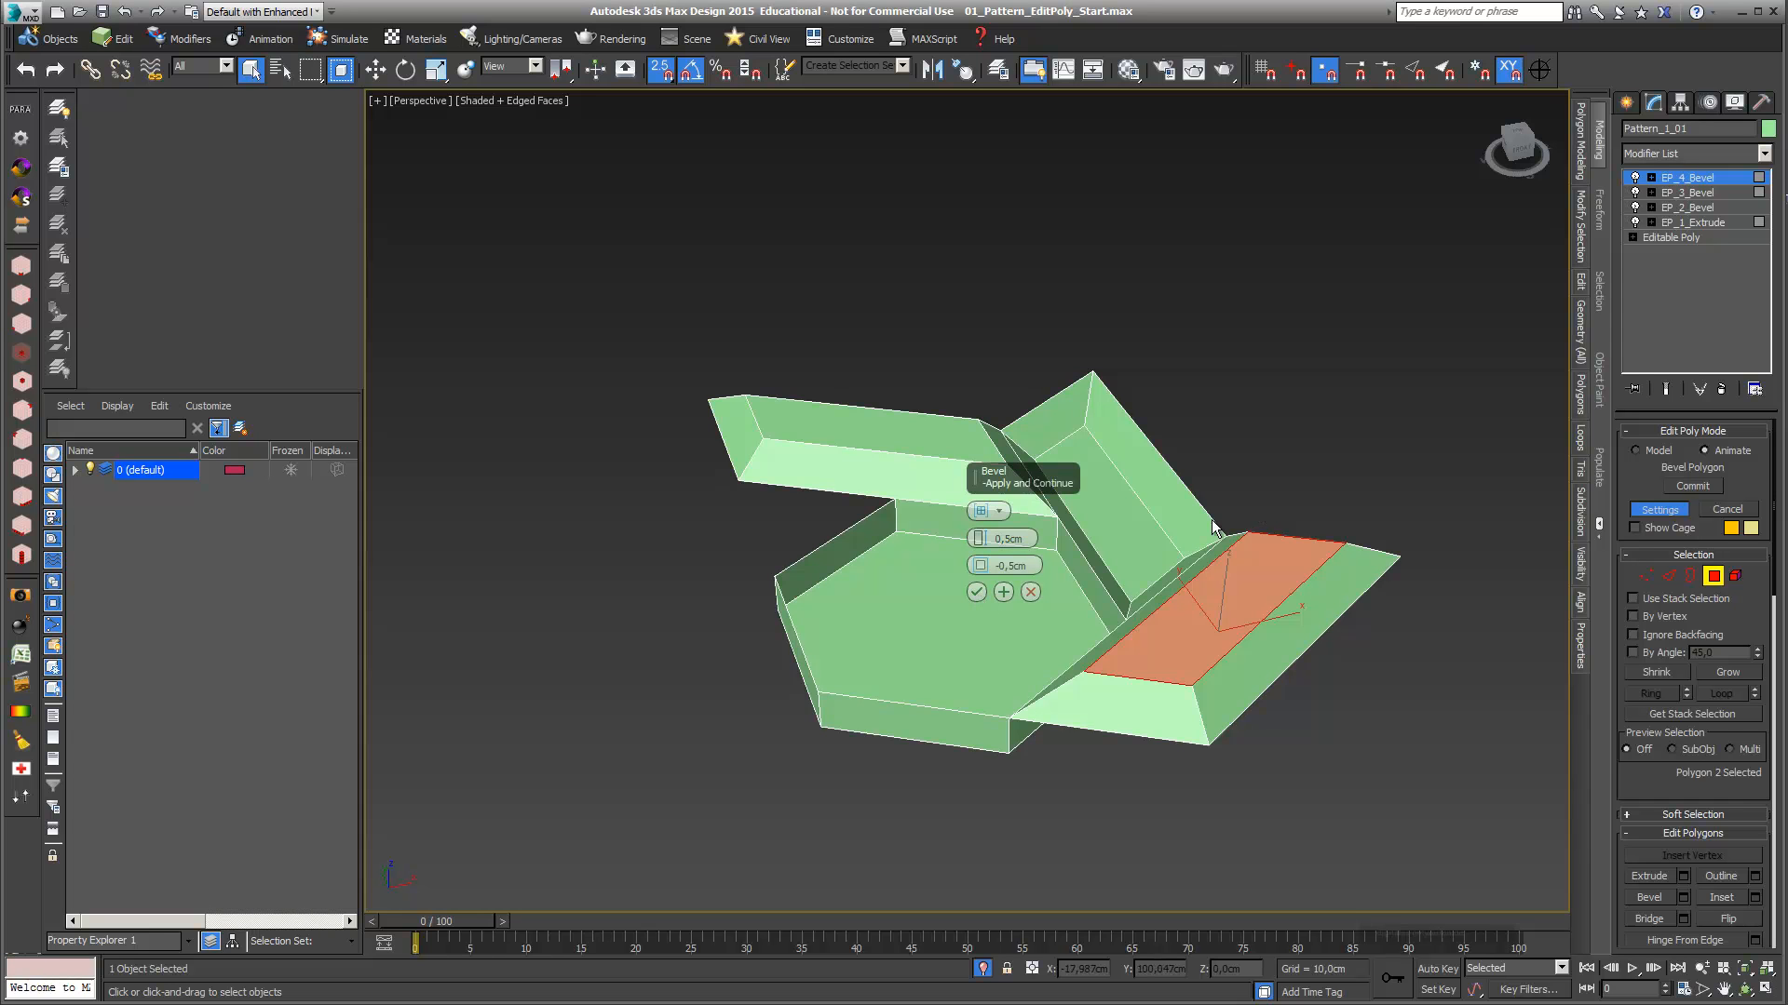
pyautogui.click(975, 593)
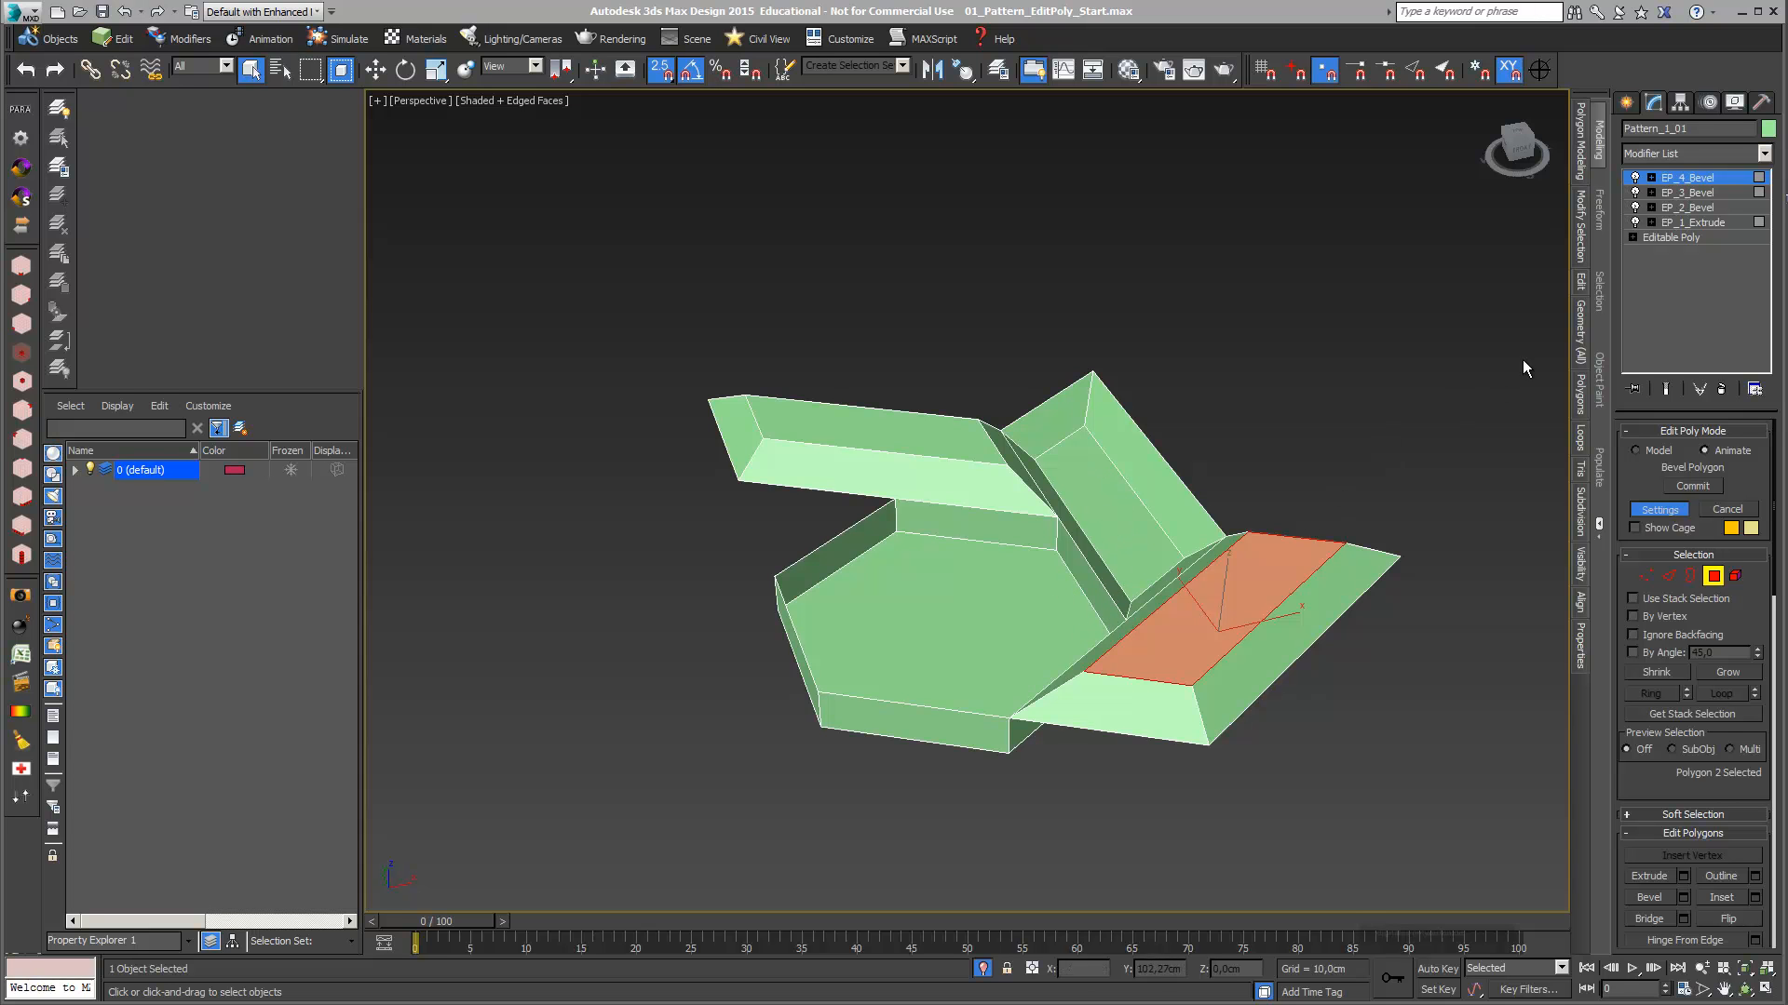
# Add another Edit Poly modifier on top of the stack and delete the inner polygon of the middle sunken parallelogram
pyautogui.click(1765, 154)
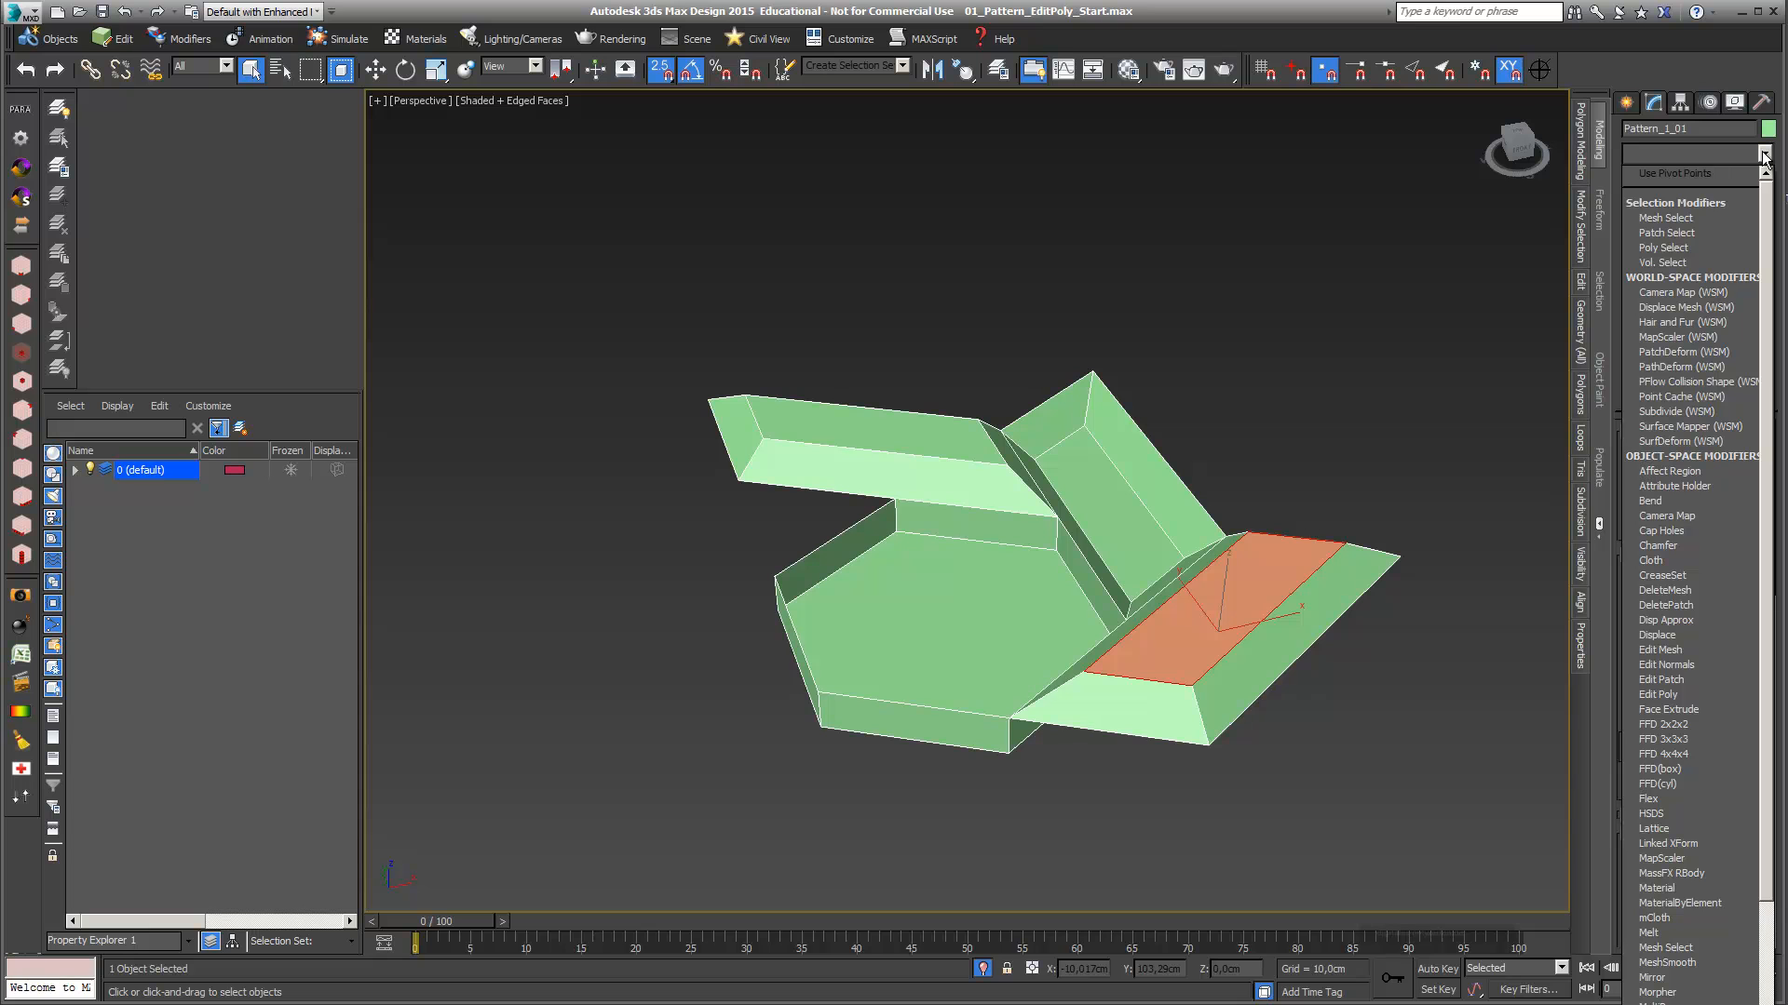
pyautogui.scroll(-1, 1767, 307)
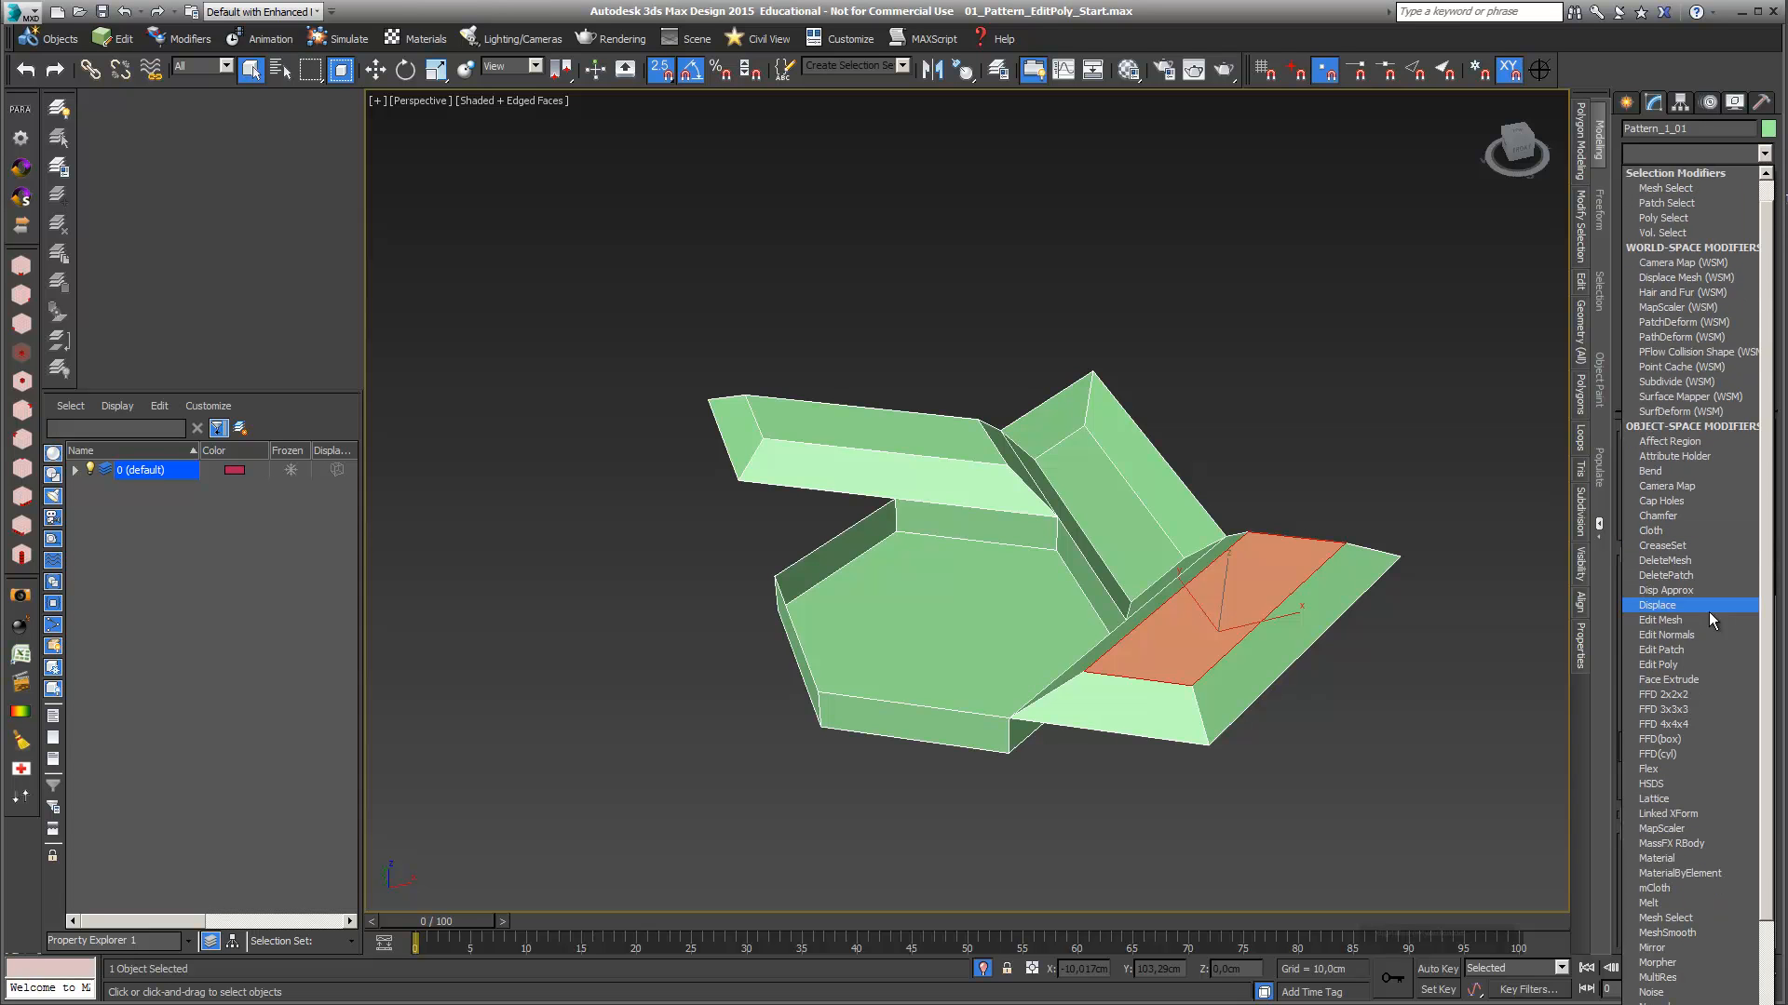
pyautogui.click(1705, 664)
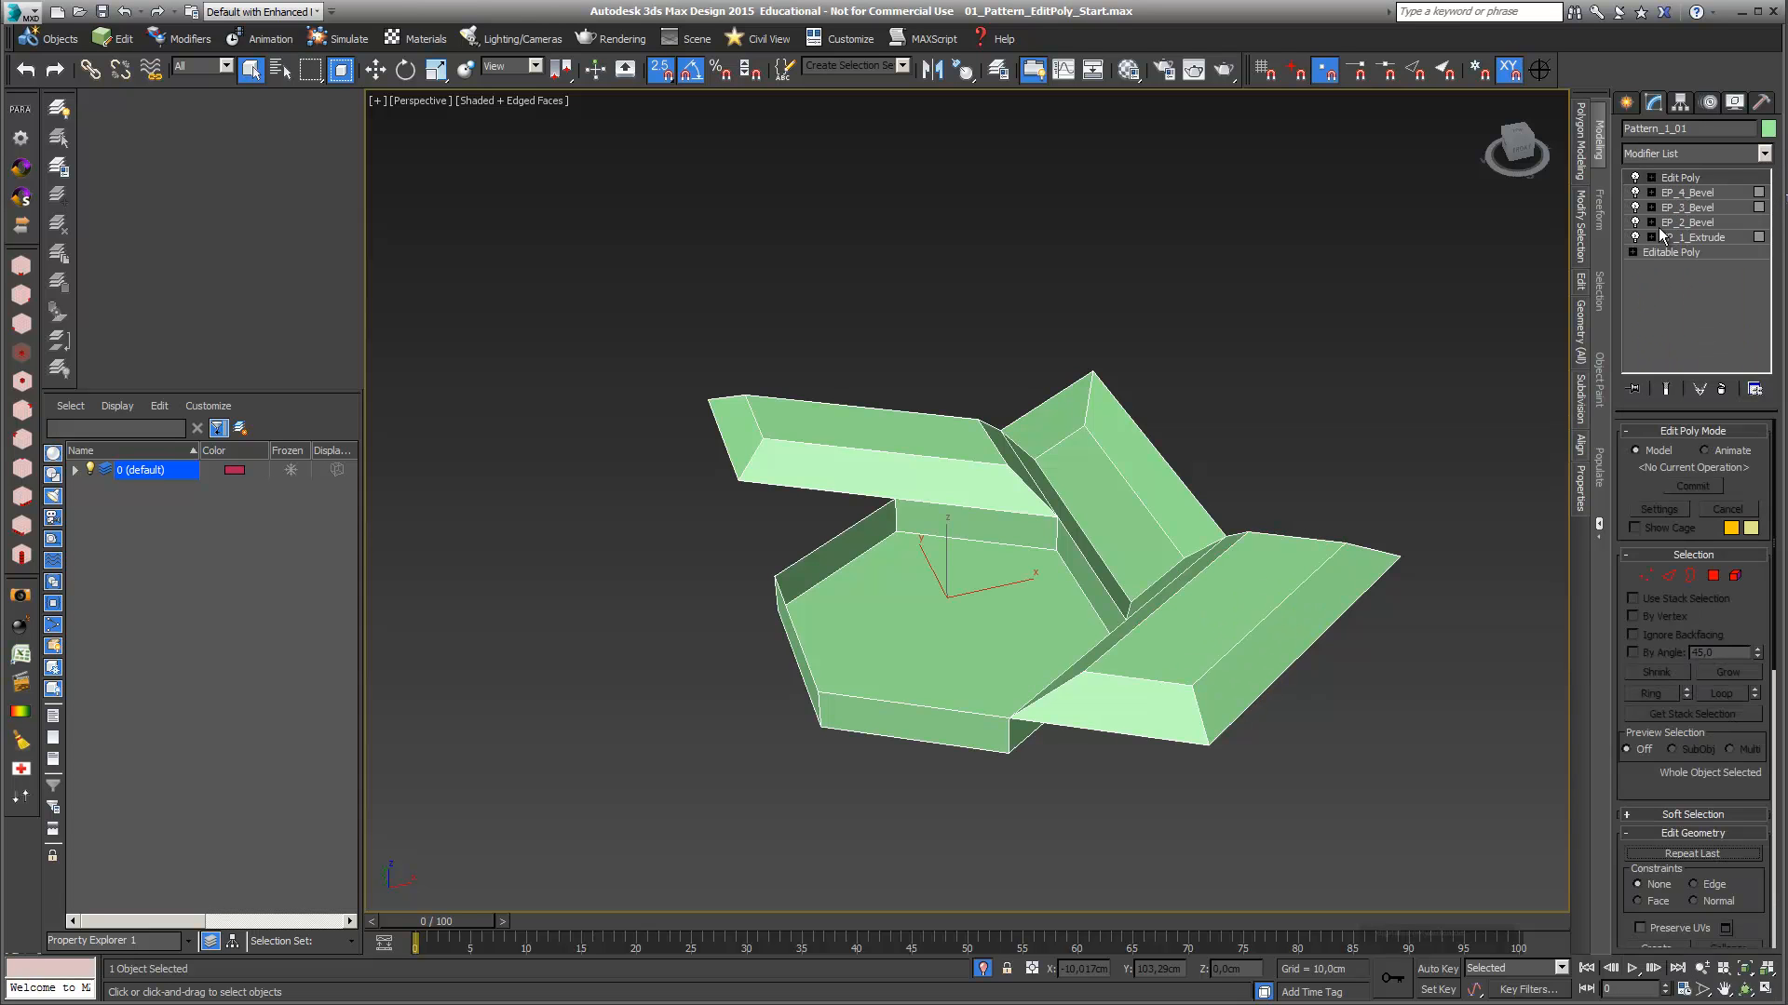
pyautogui.click(1652, 178)
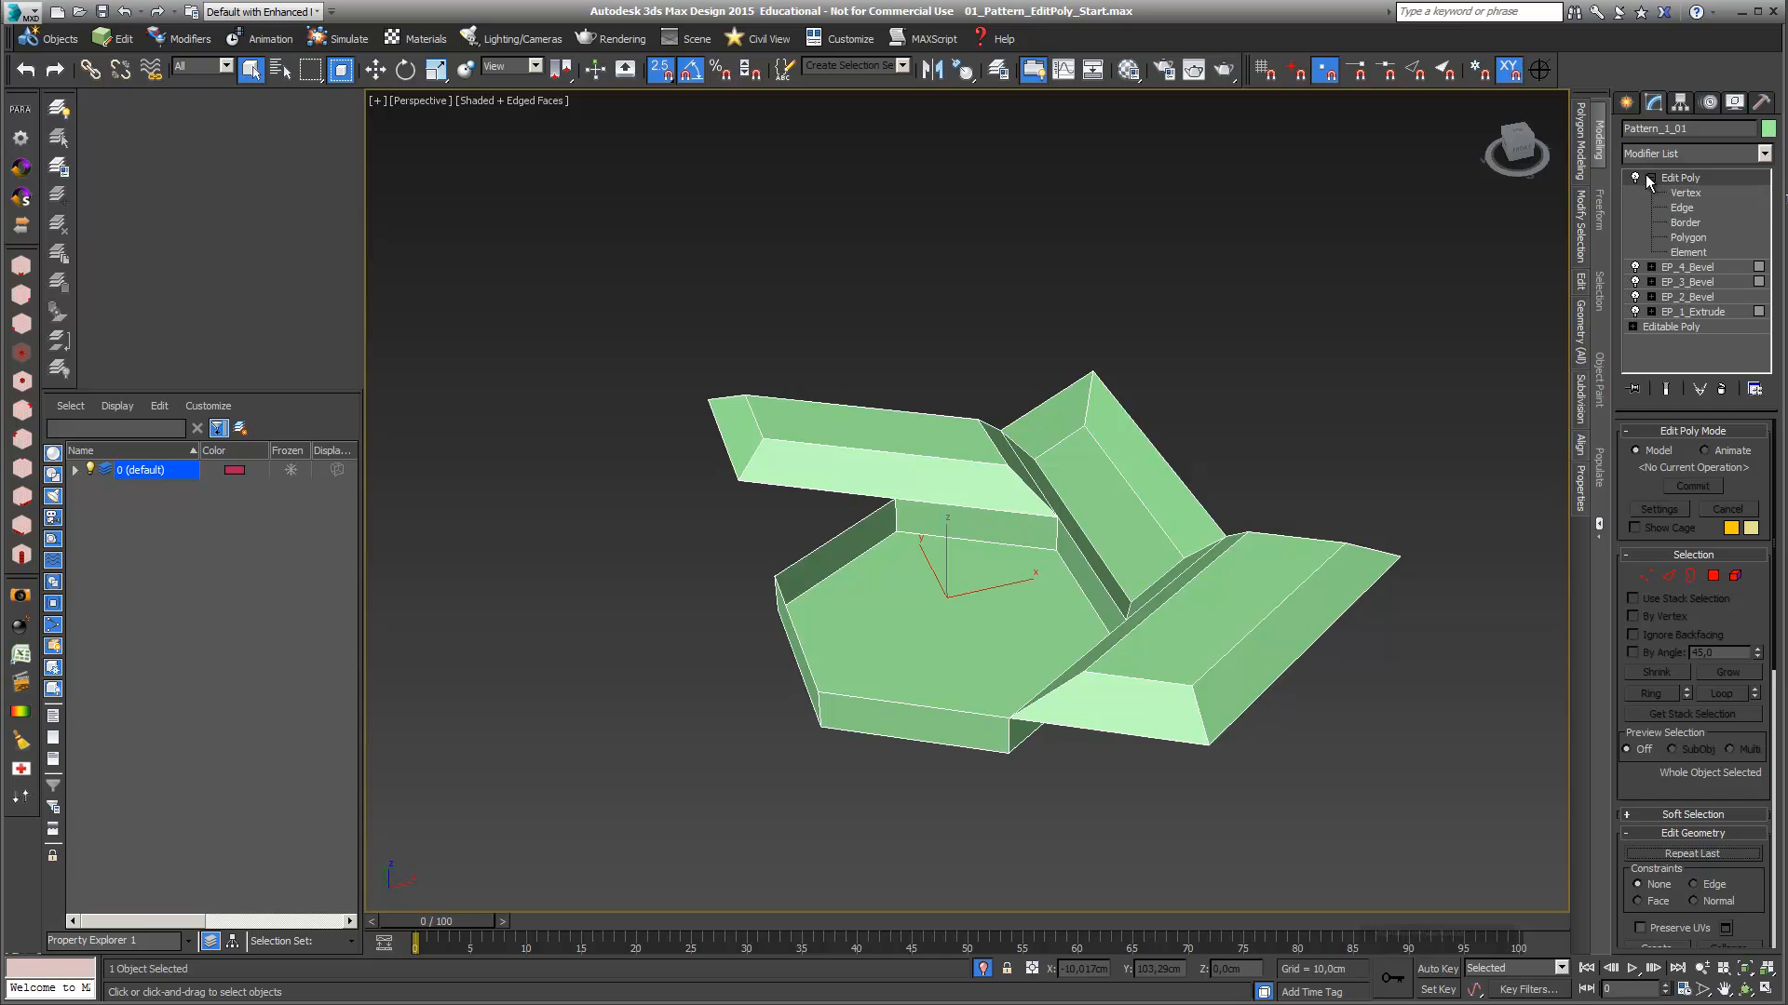
pyautogui.click(1687, 238)
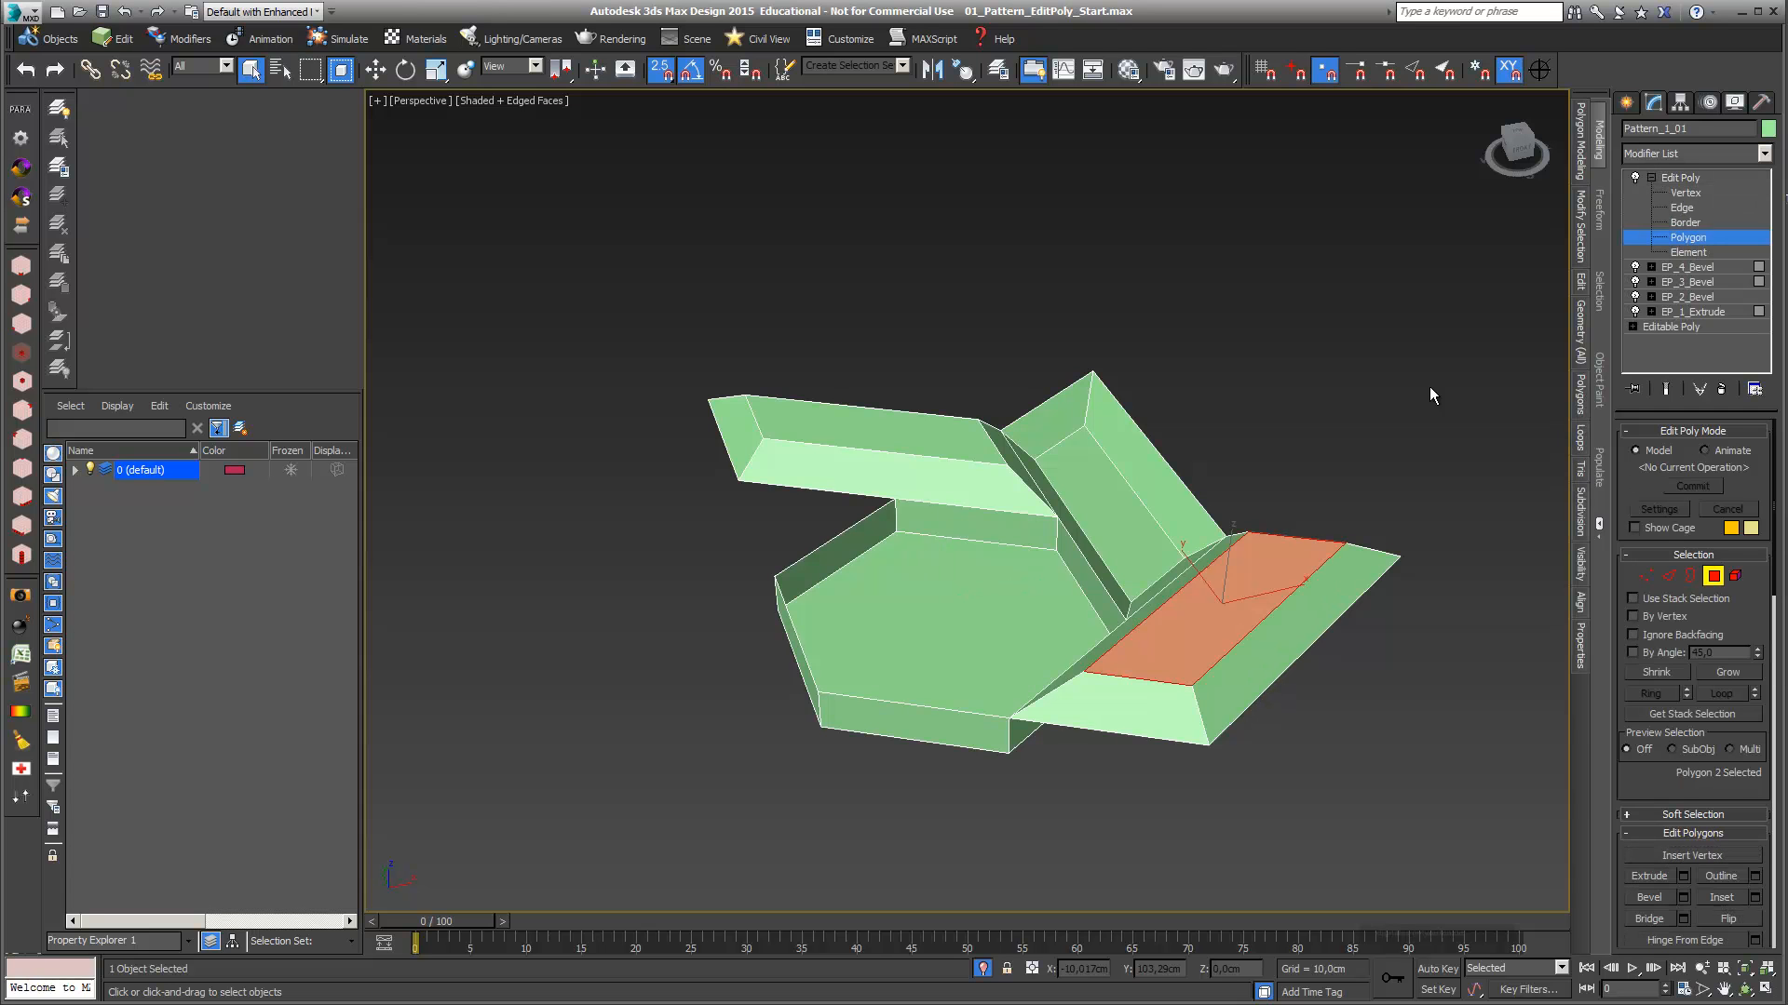
pyautogui.click(1145, 545)
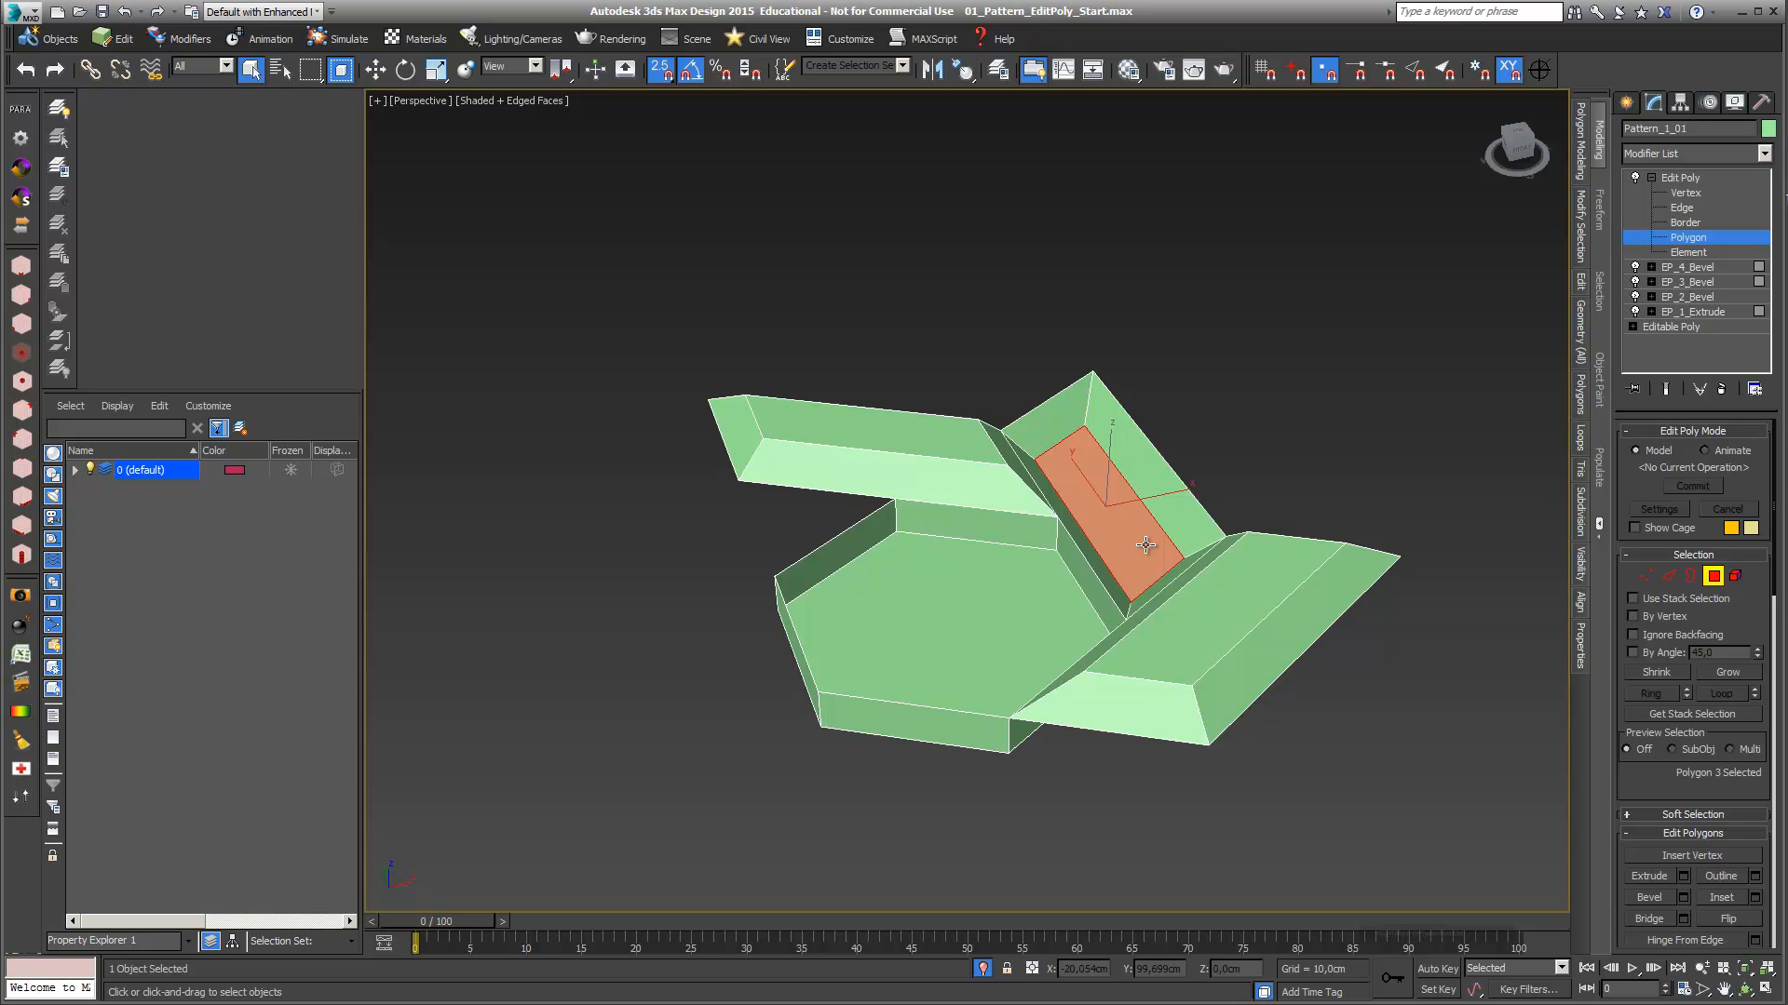
pyautogui.press('Delete')
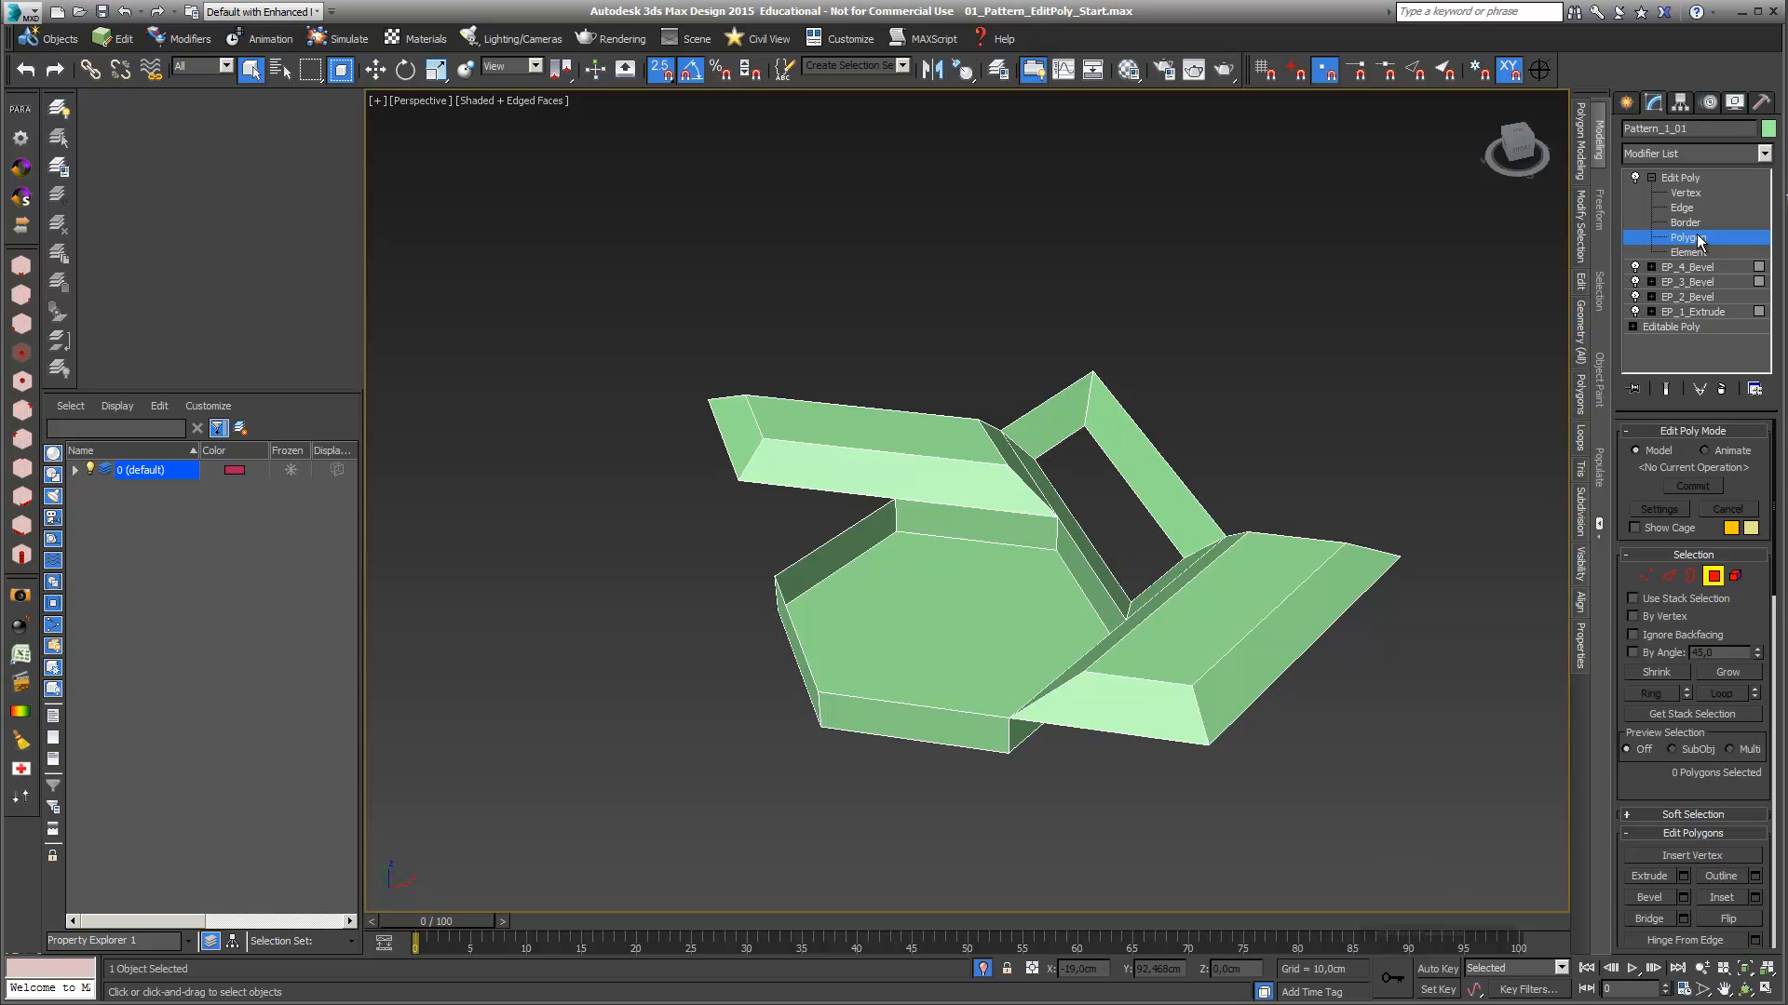
# Rename the new Edit Poly modifier as EP_Delete_3, collapse its sub-object levels and turn its effect off
pyautogui.rightClick(1681, 178)
pyautogui.click(1687, 184)
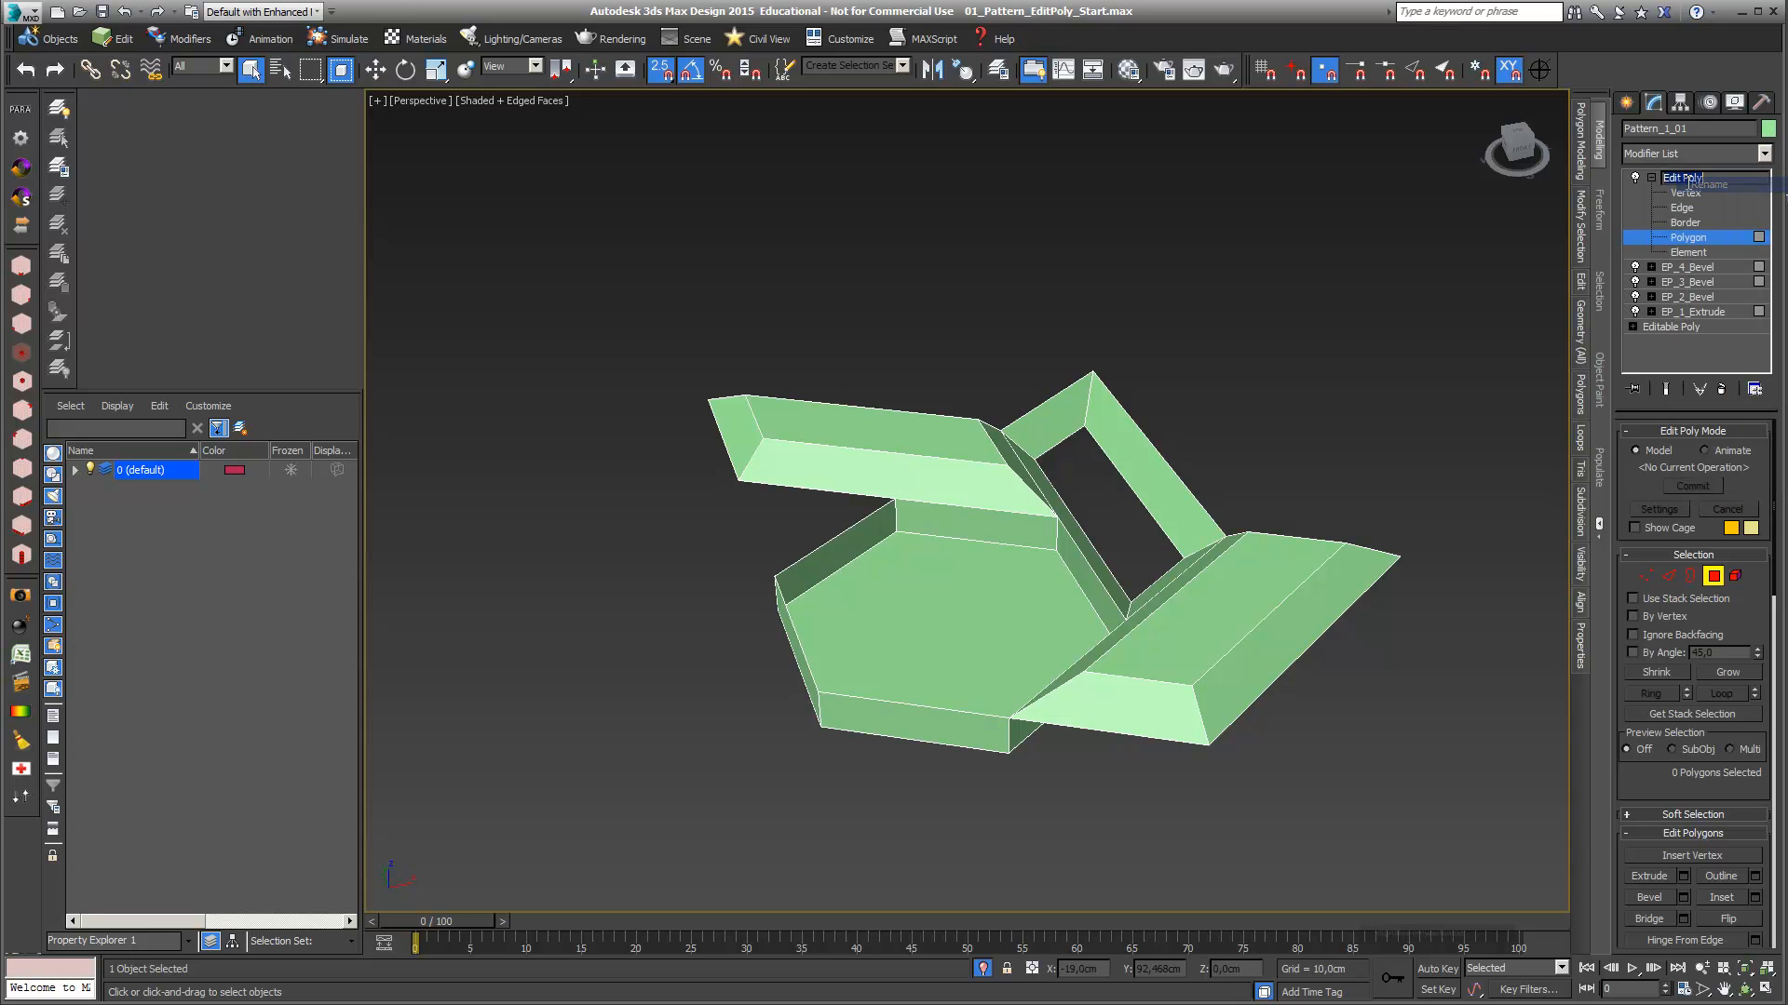
pyautogui.write('EP_Delete_3')
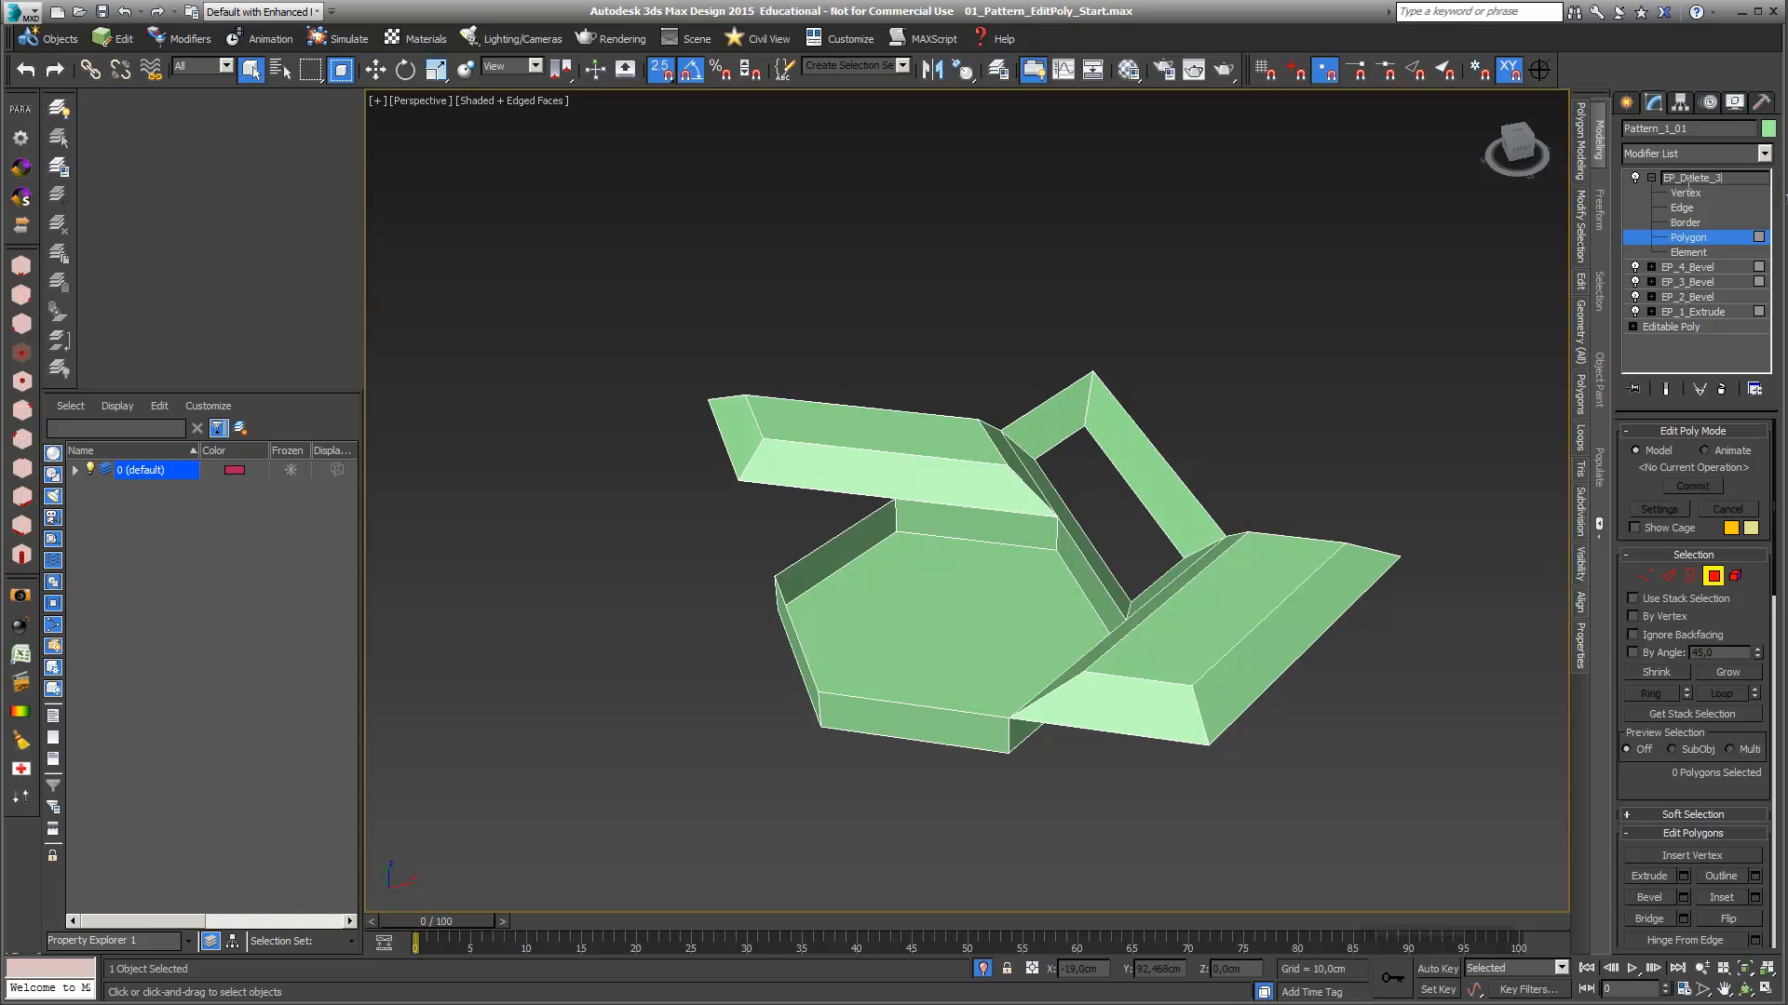
pyautogui.press('Return')
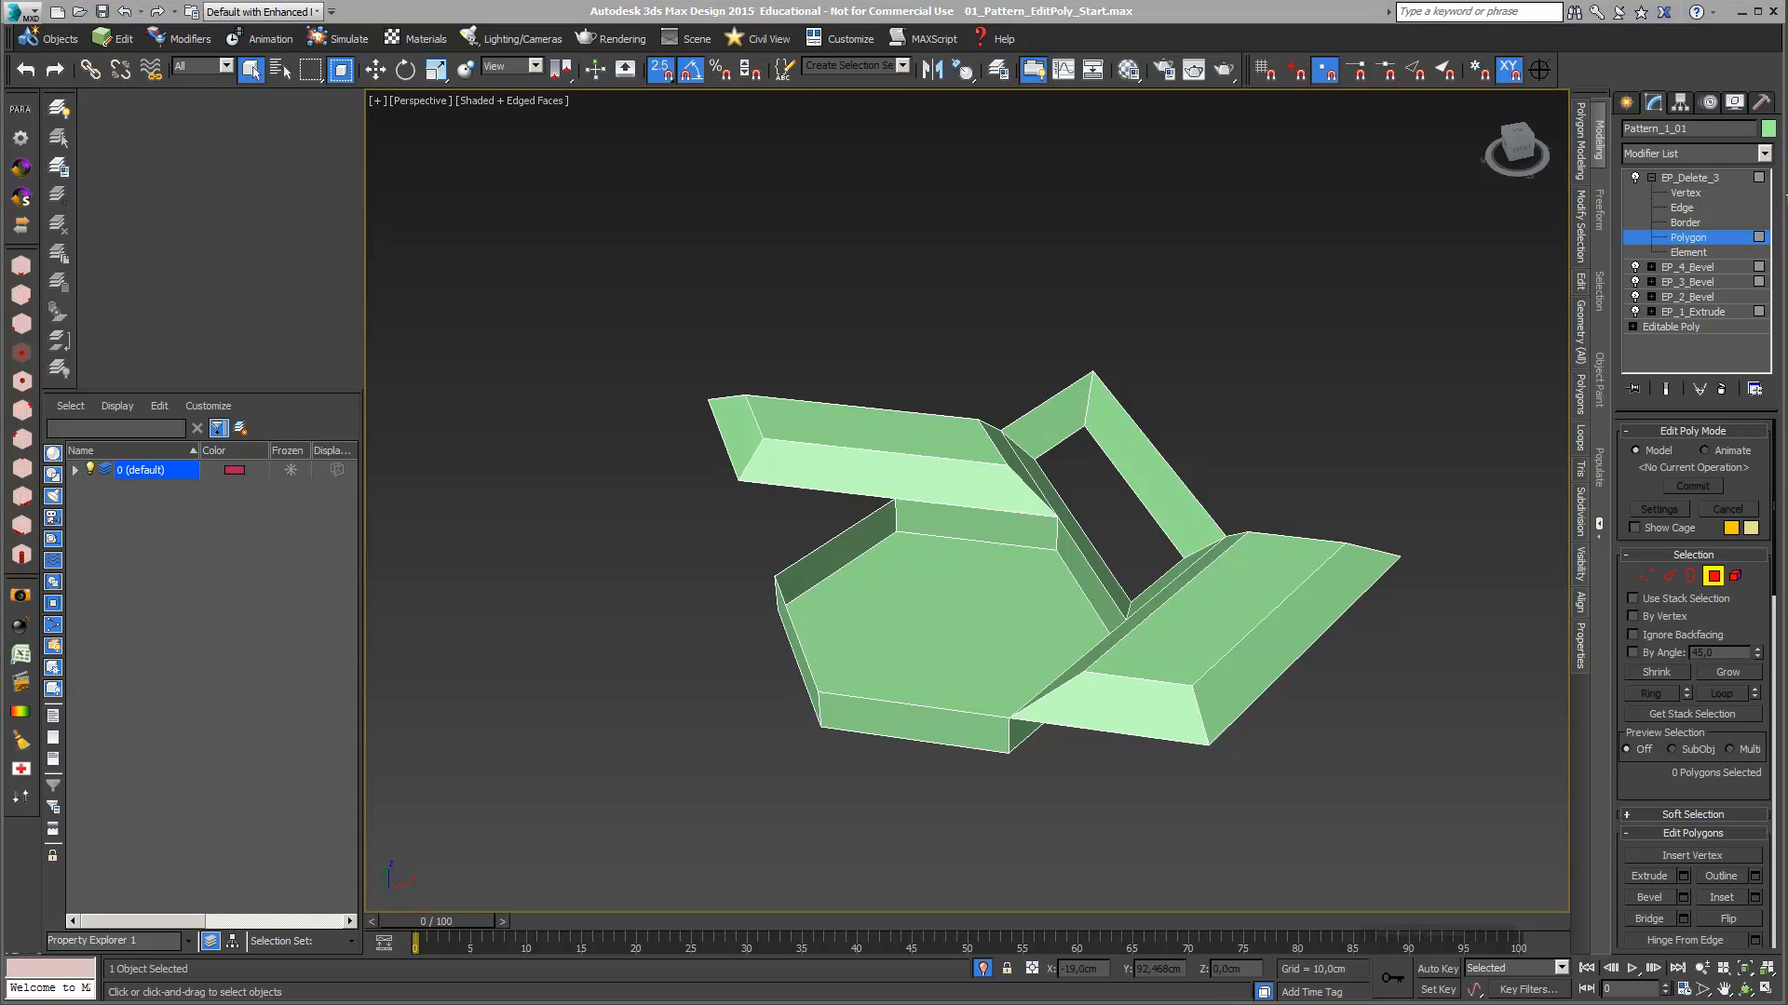
pyautogui.click(1711, 178)
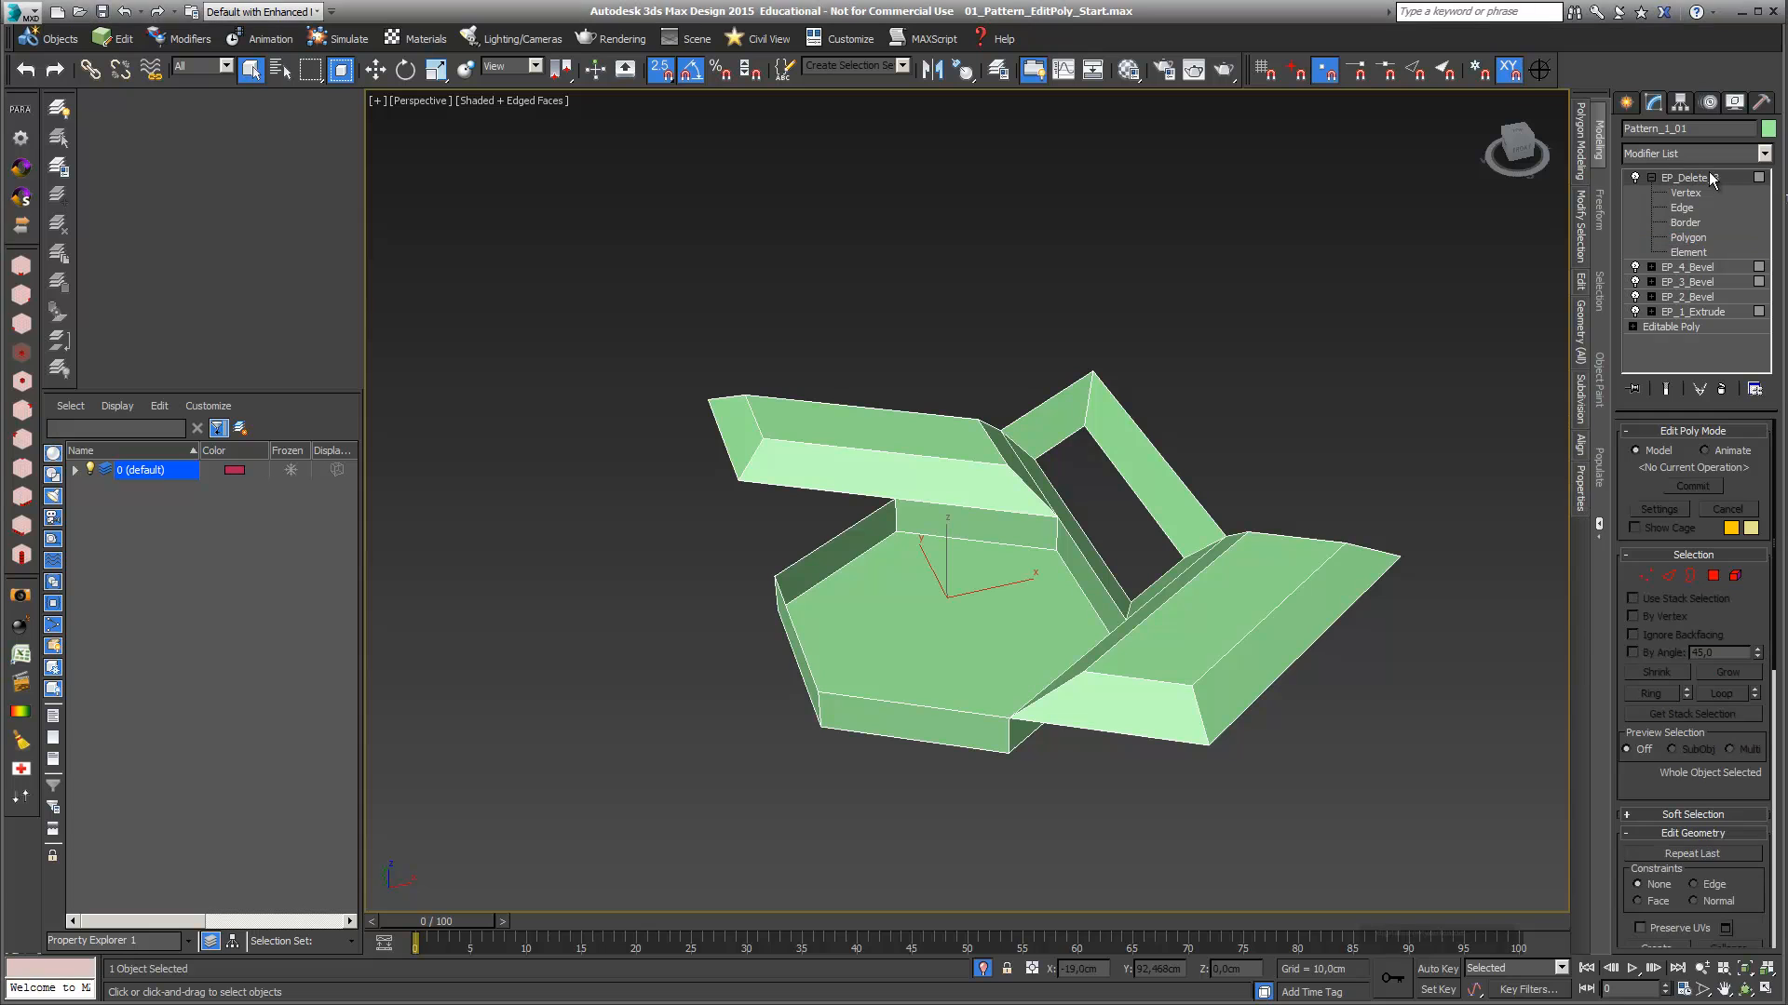
pyautogui.click(1648, 176)
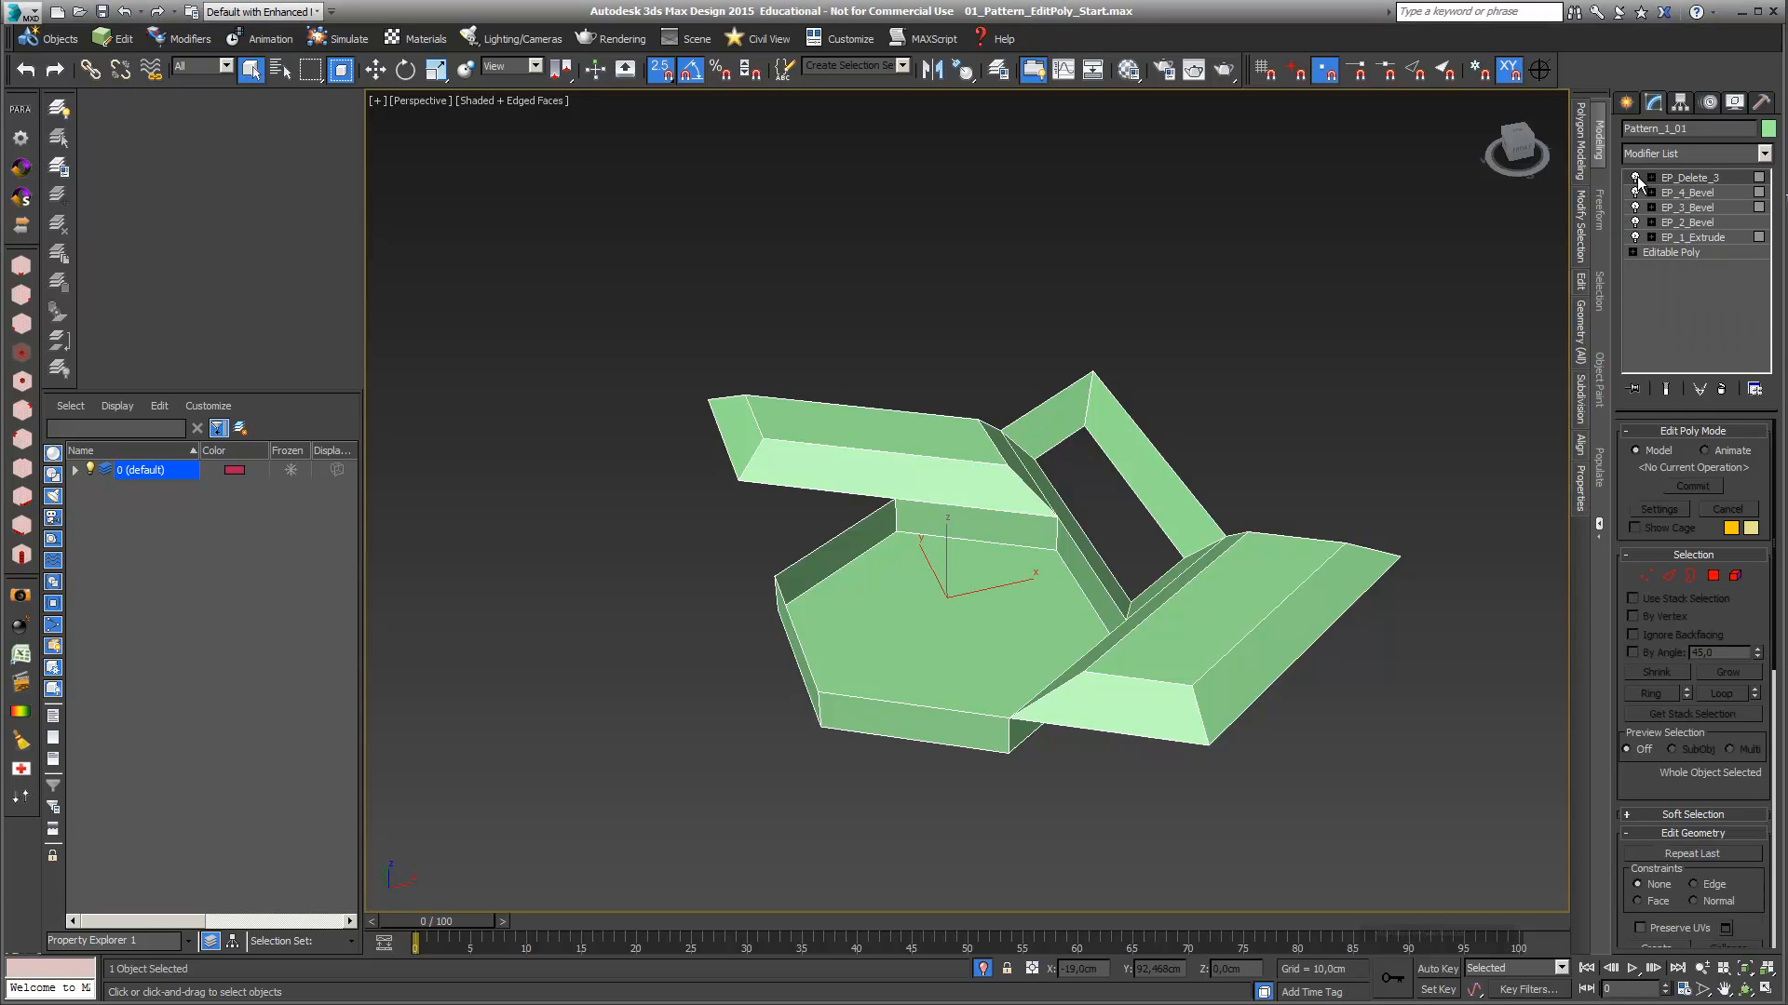
pyautogui.click(1636, 177)
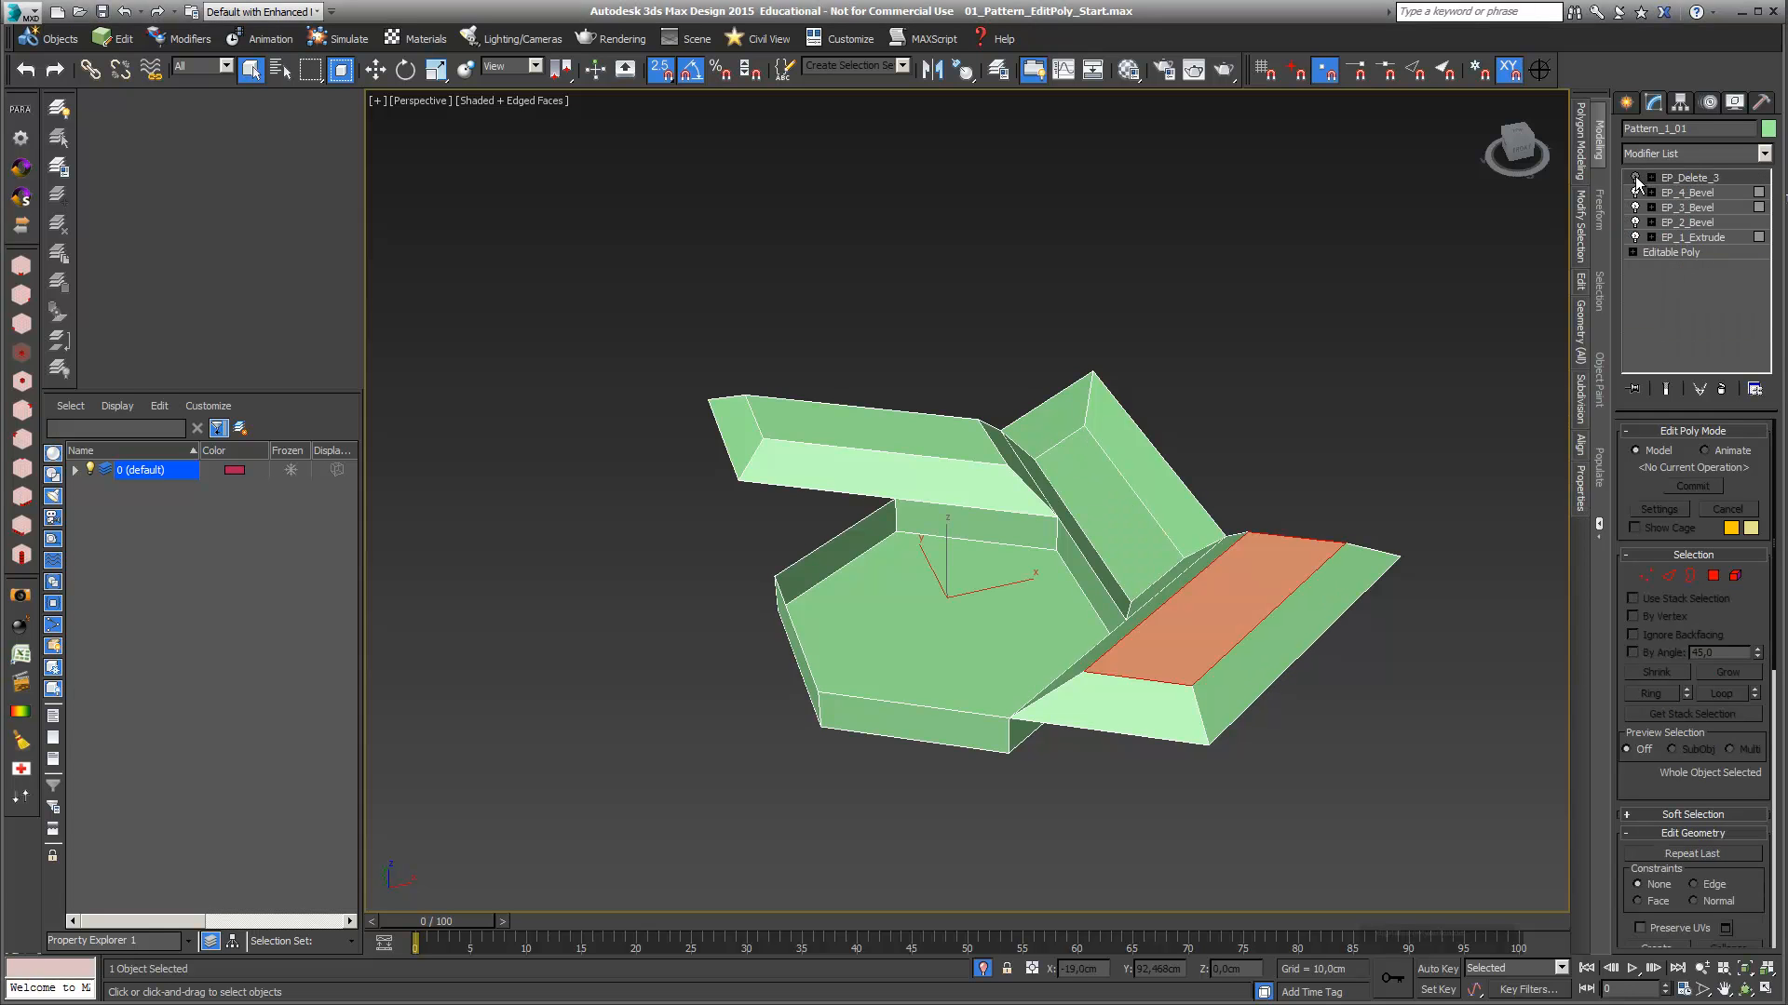
# Add a DeleteMesh modifier and move it directly above EP_3_Bevel so it removes the polygon selected there
pyautogui.click(1764, 153)
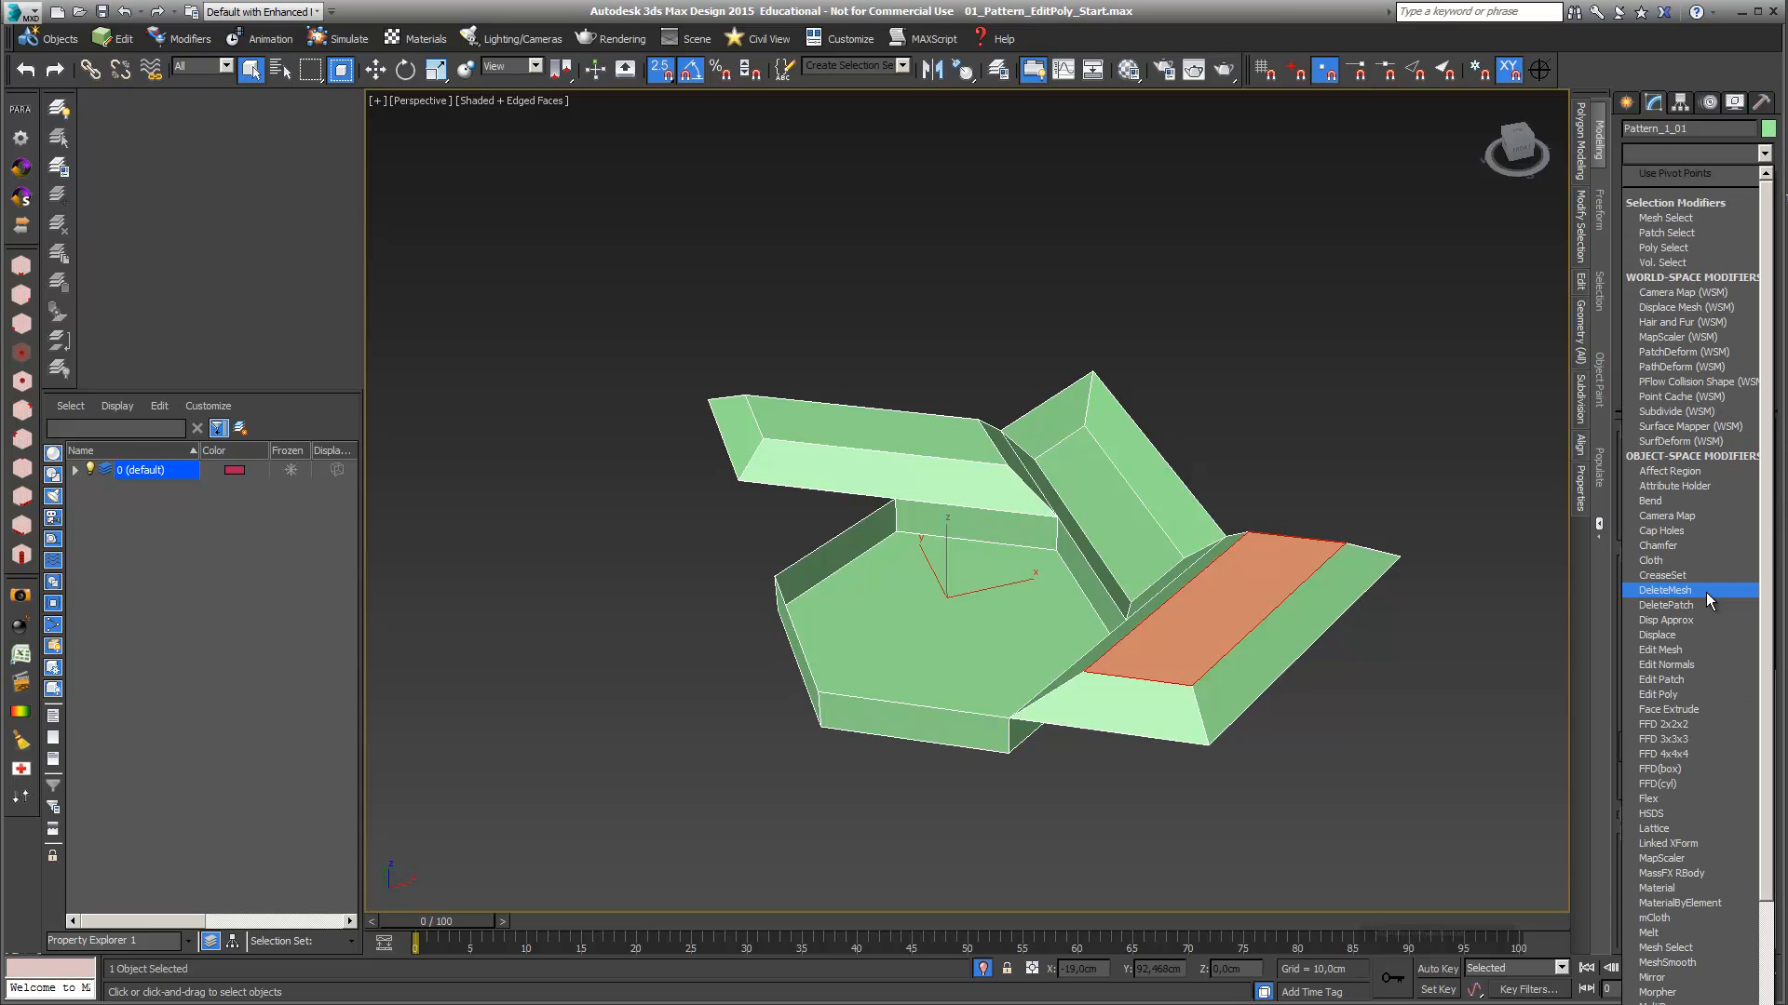
pyautogui.click(1703, 590)
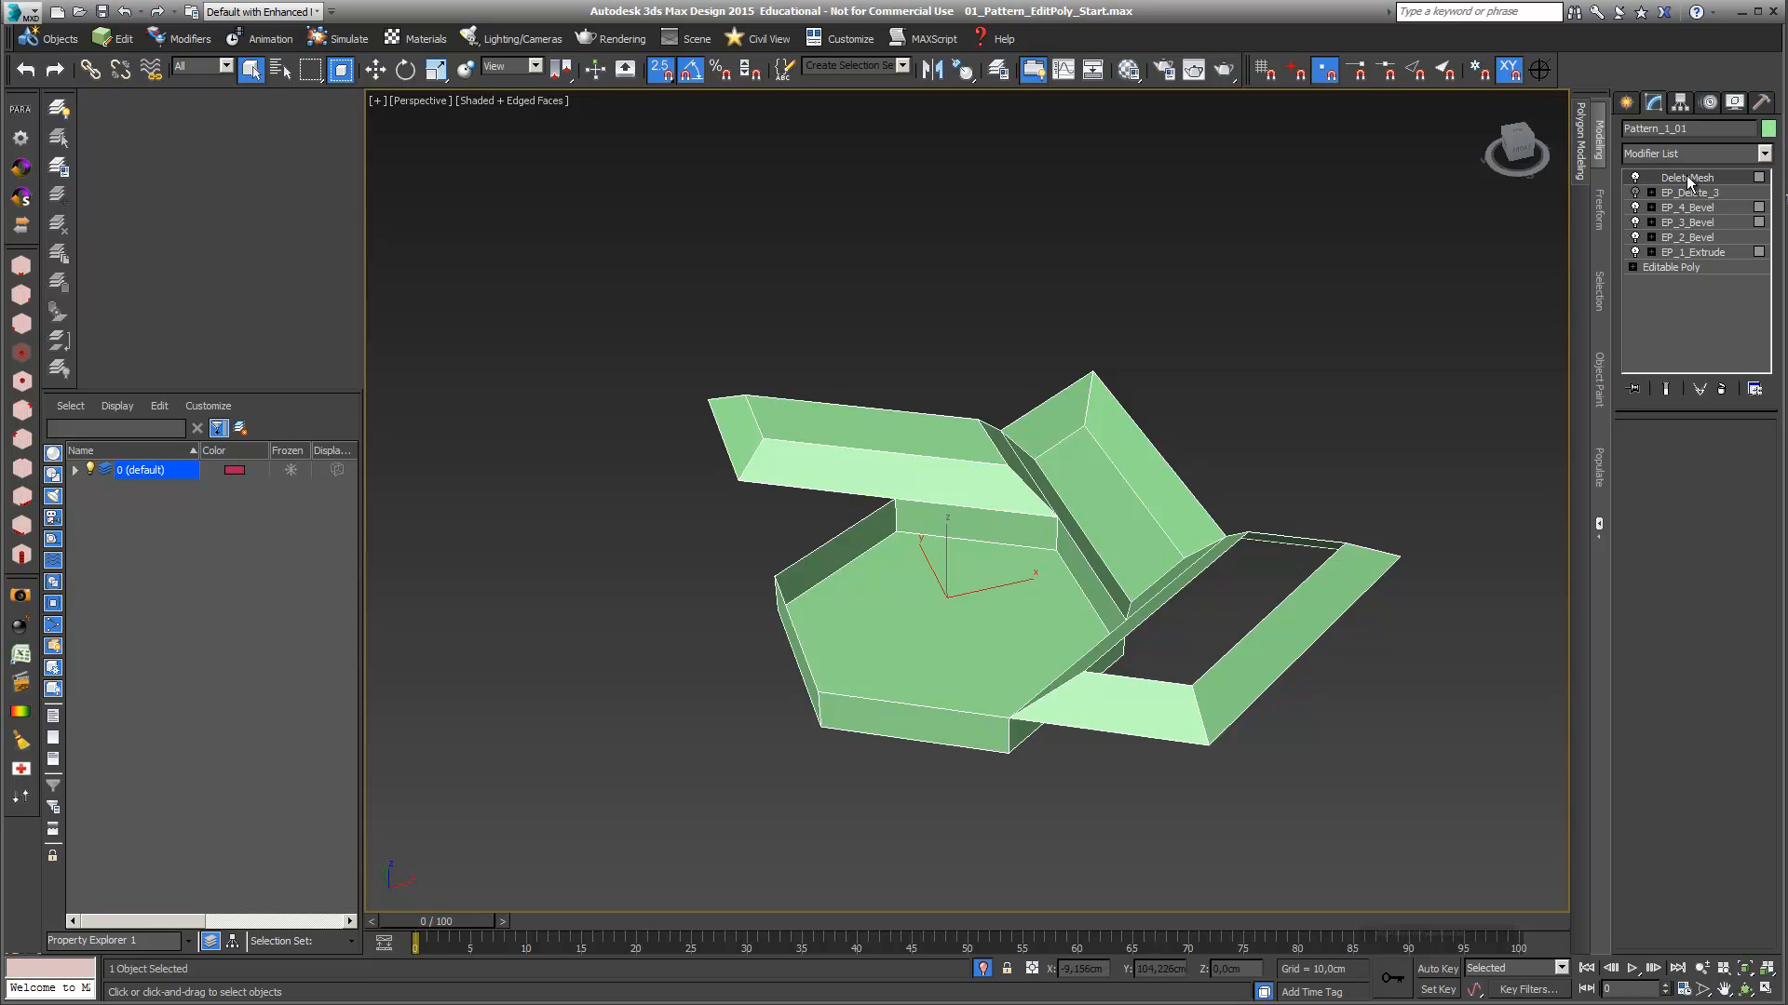
pyautogui.moveTo(1688, 181); pyautogui.dragTo(1700, 221)
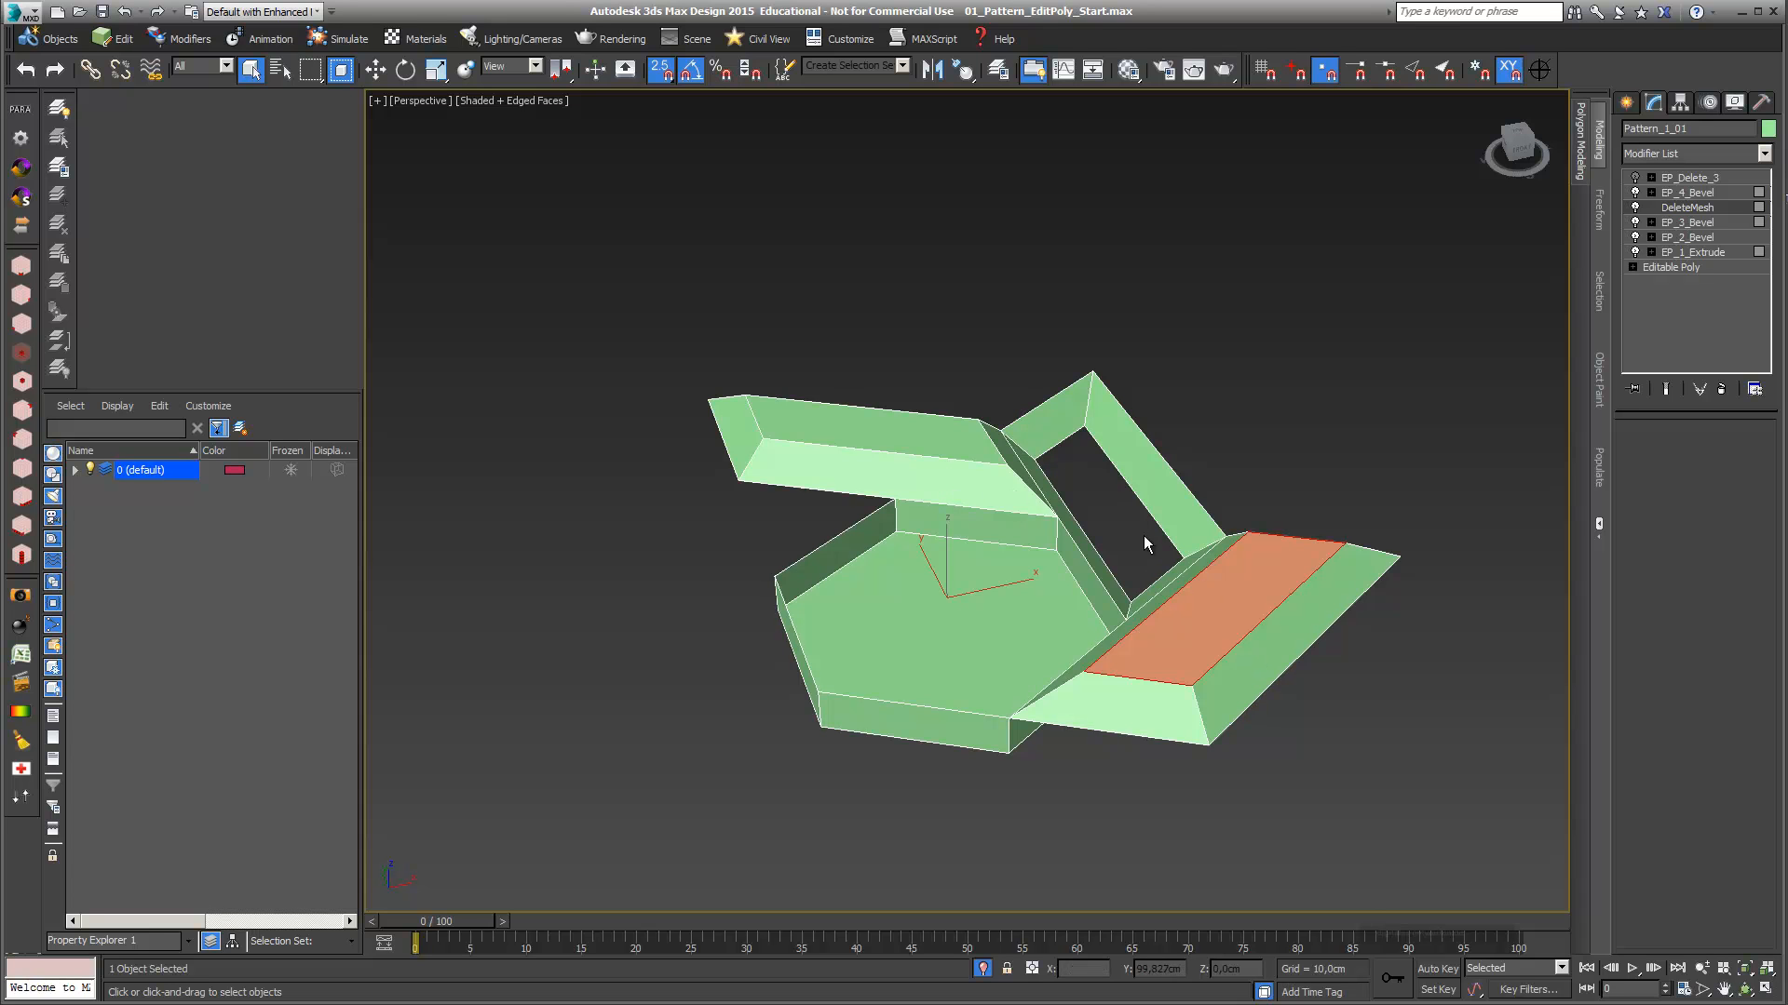
# Open the Polygon level of EP_3_Bevel despite the topology dependency to check the selection it passes up the stack
pyautogui.click(1651, 223)
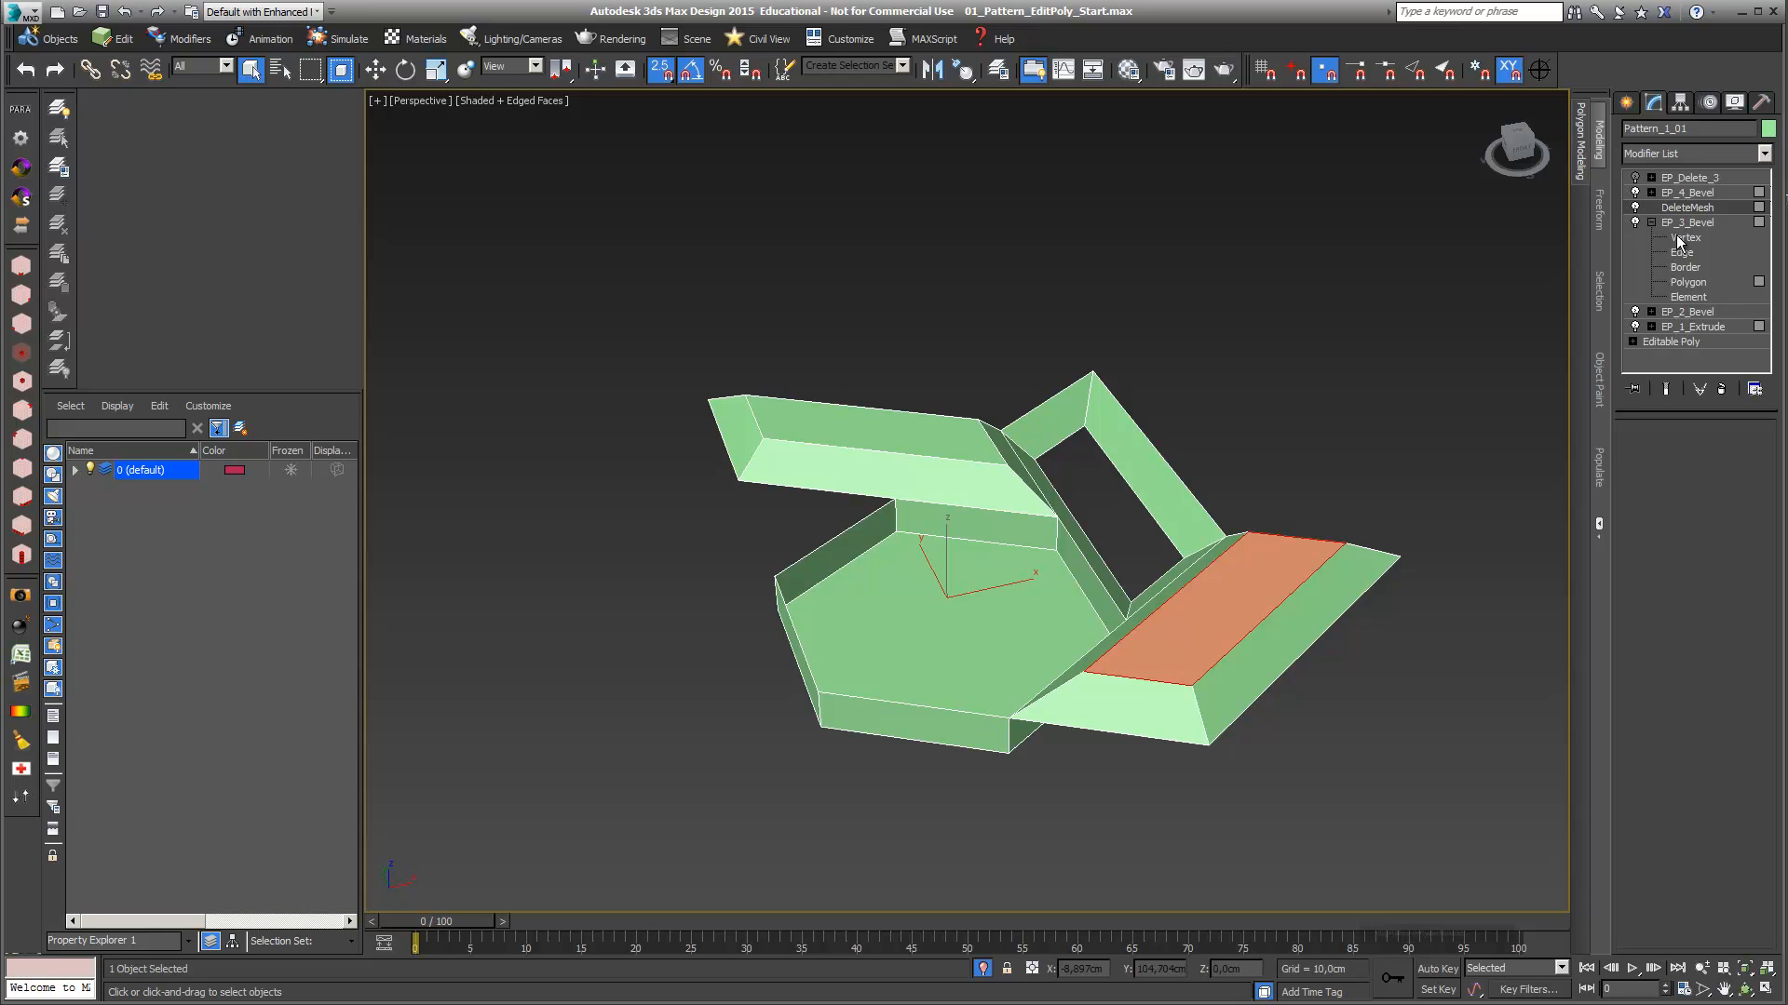
pyautogui.click(1690, 282)
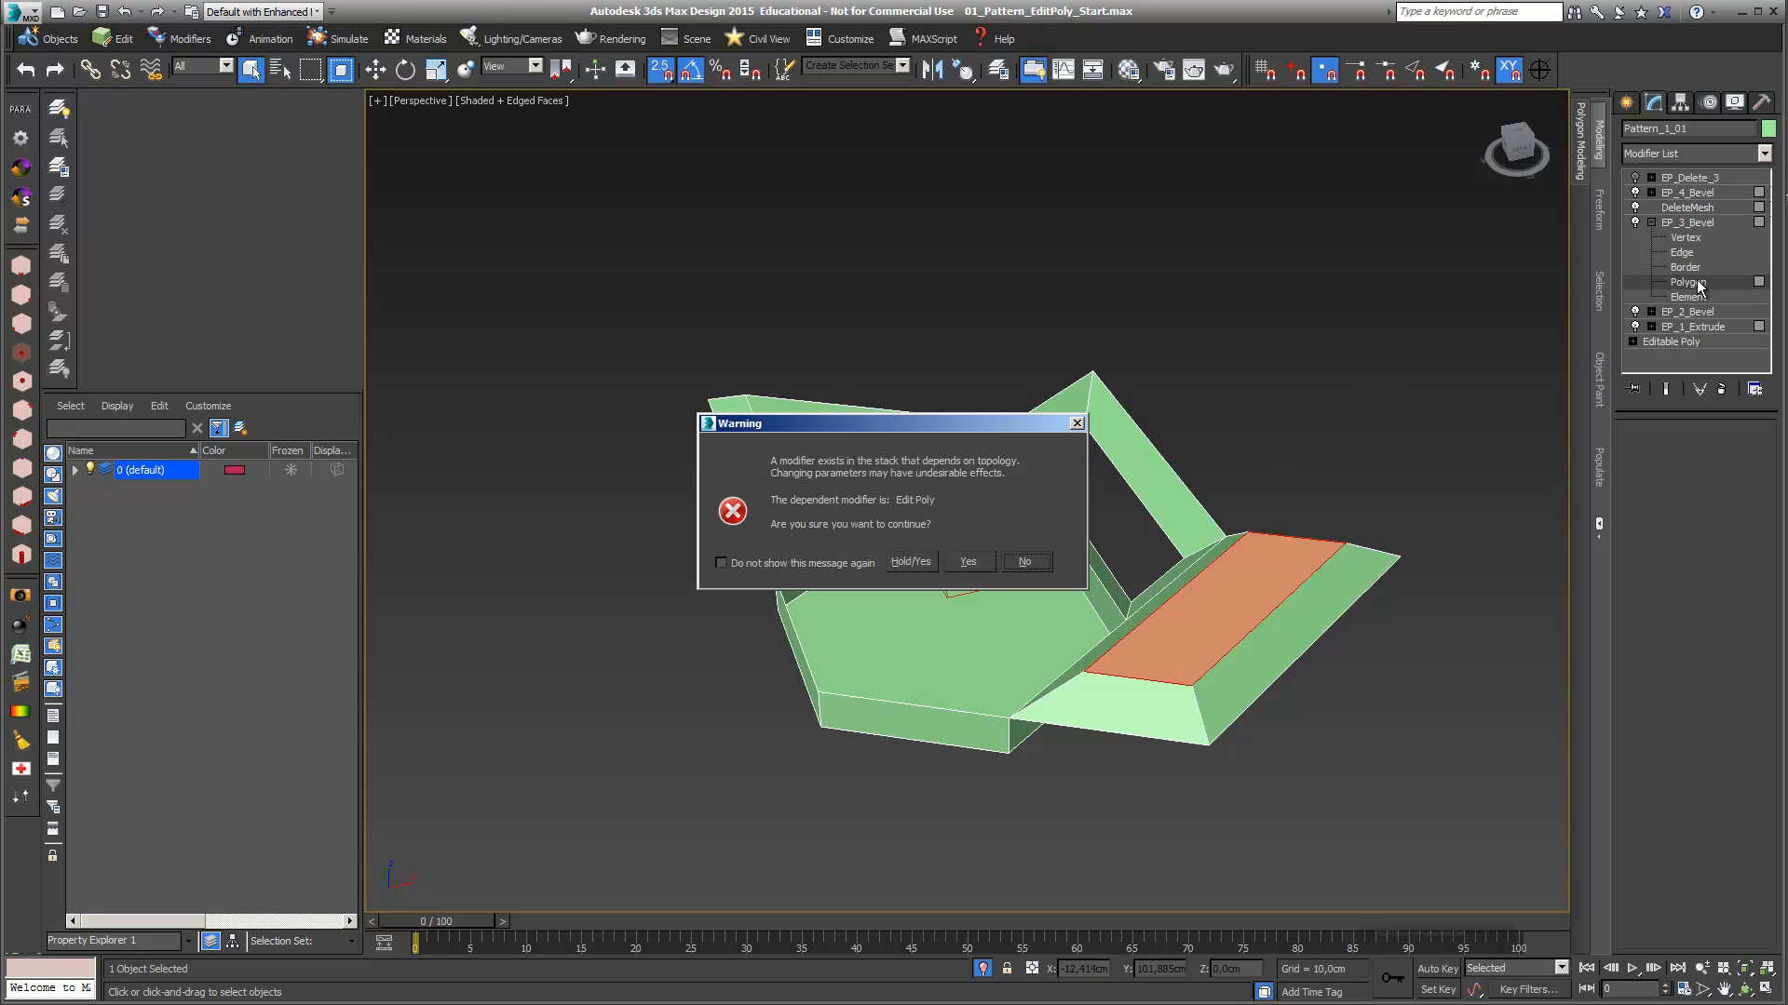
pyautogui.click(968, 562)
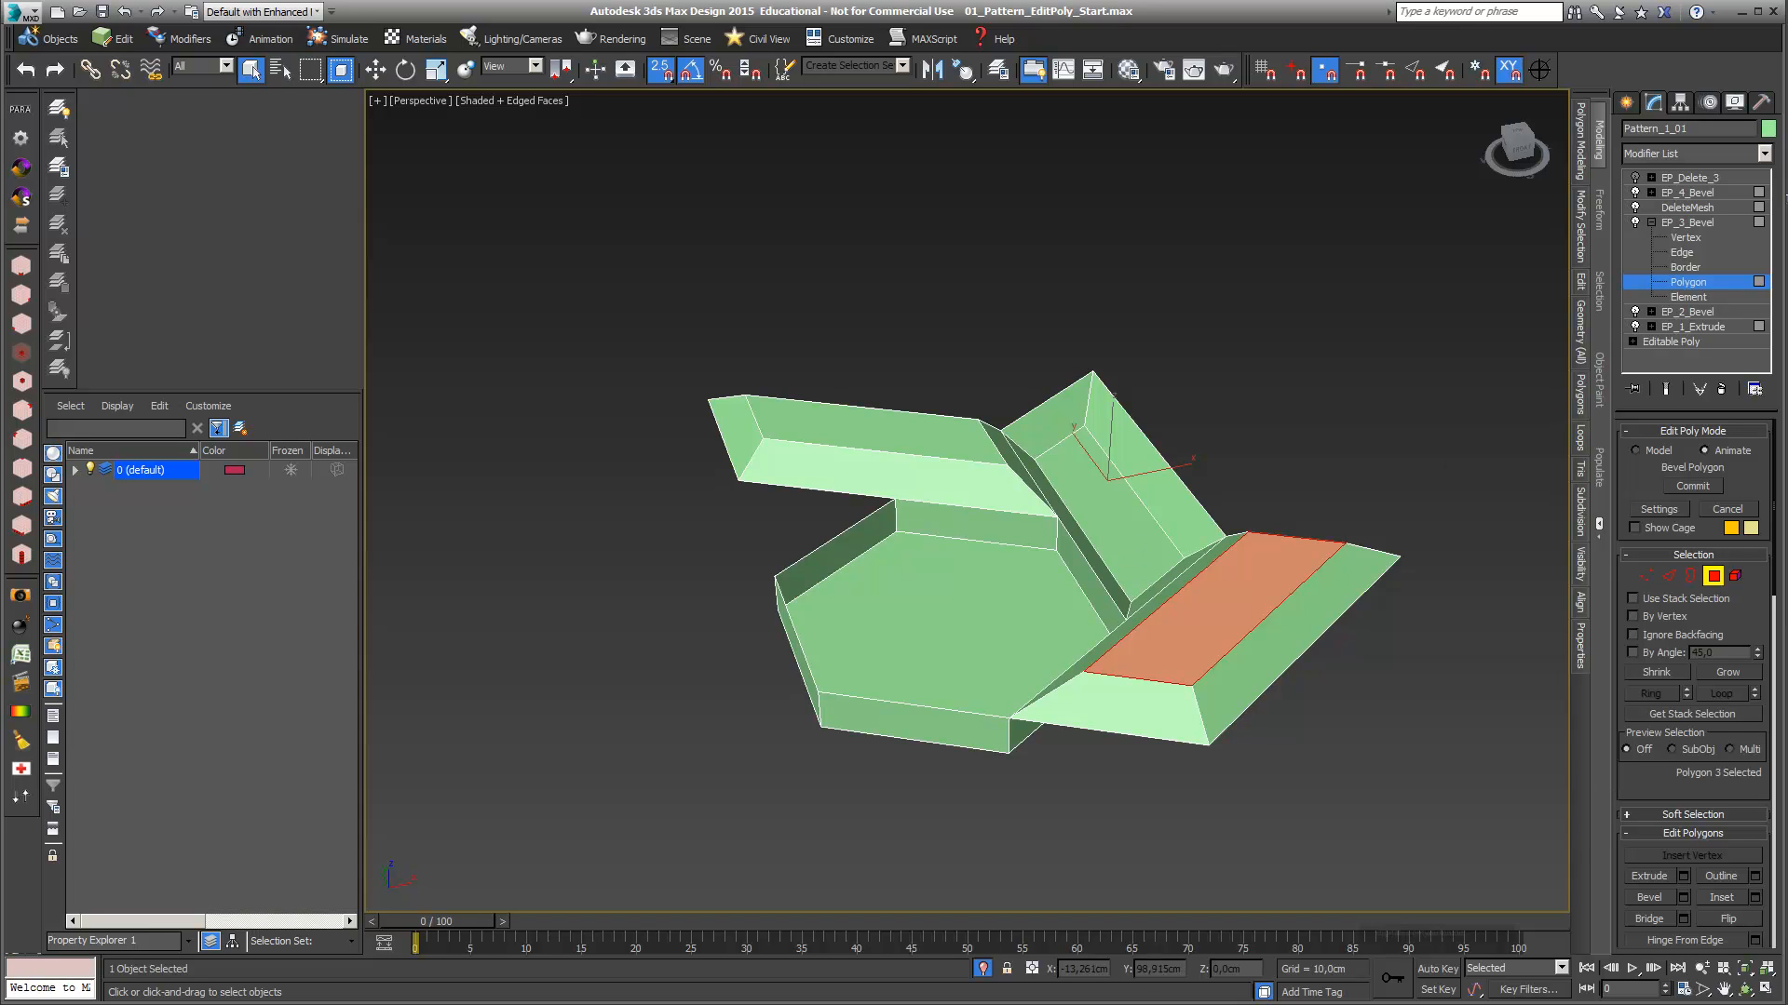
# Collapse EP_3_Bevel's sub-object levels and remove the EP_Delete_3 modifier from the stack
pyautogui.click(1652, 192)
pyautogui.click(1652, 192)
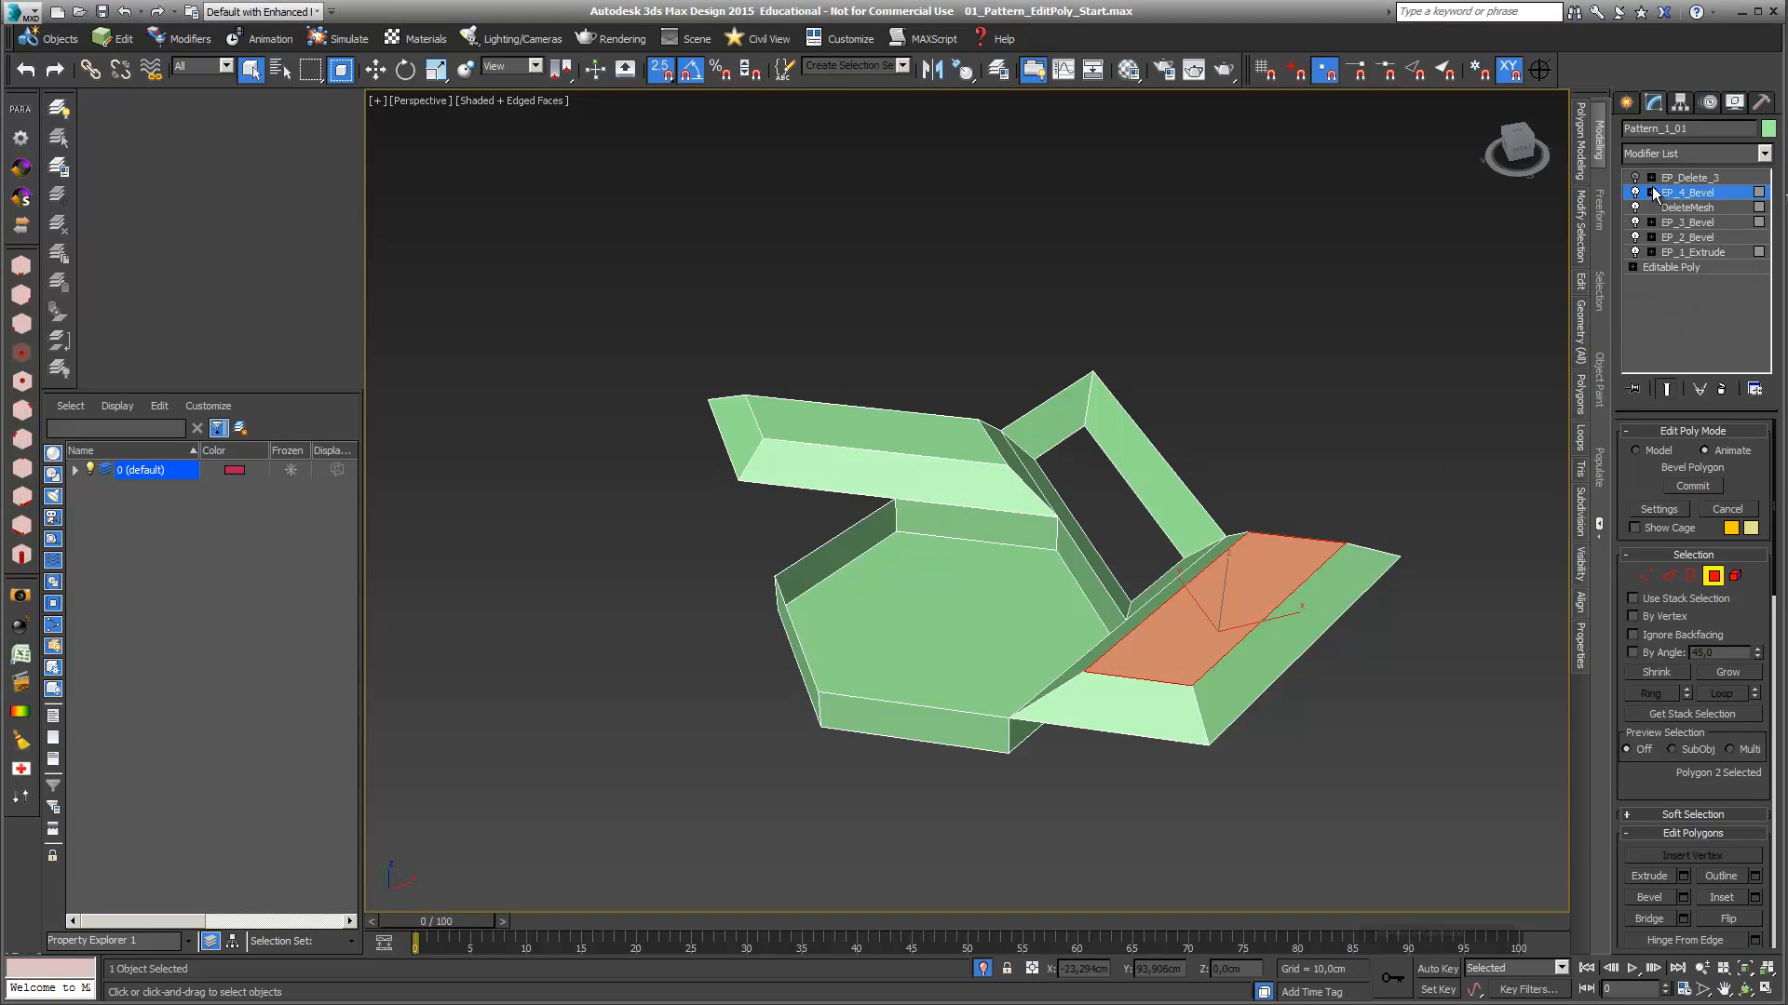
pyautogui.click(1689, 178)
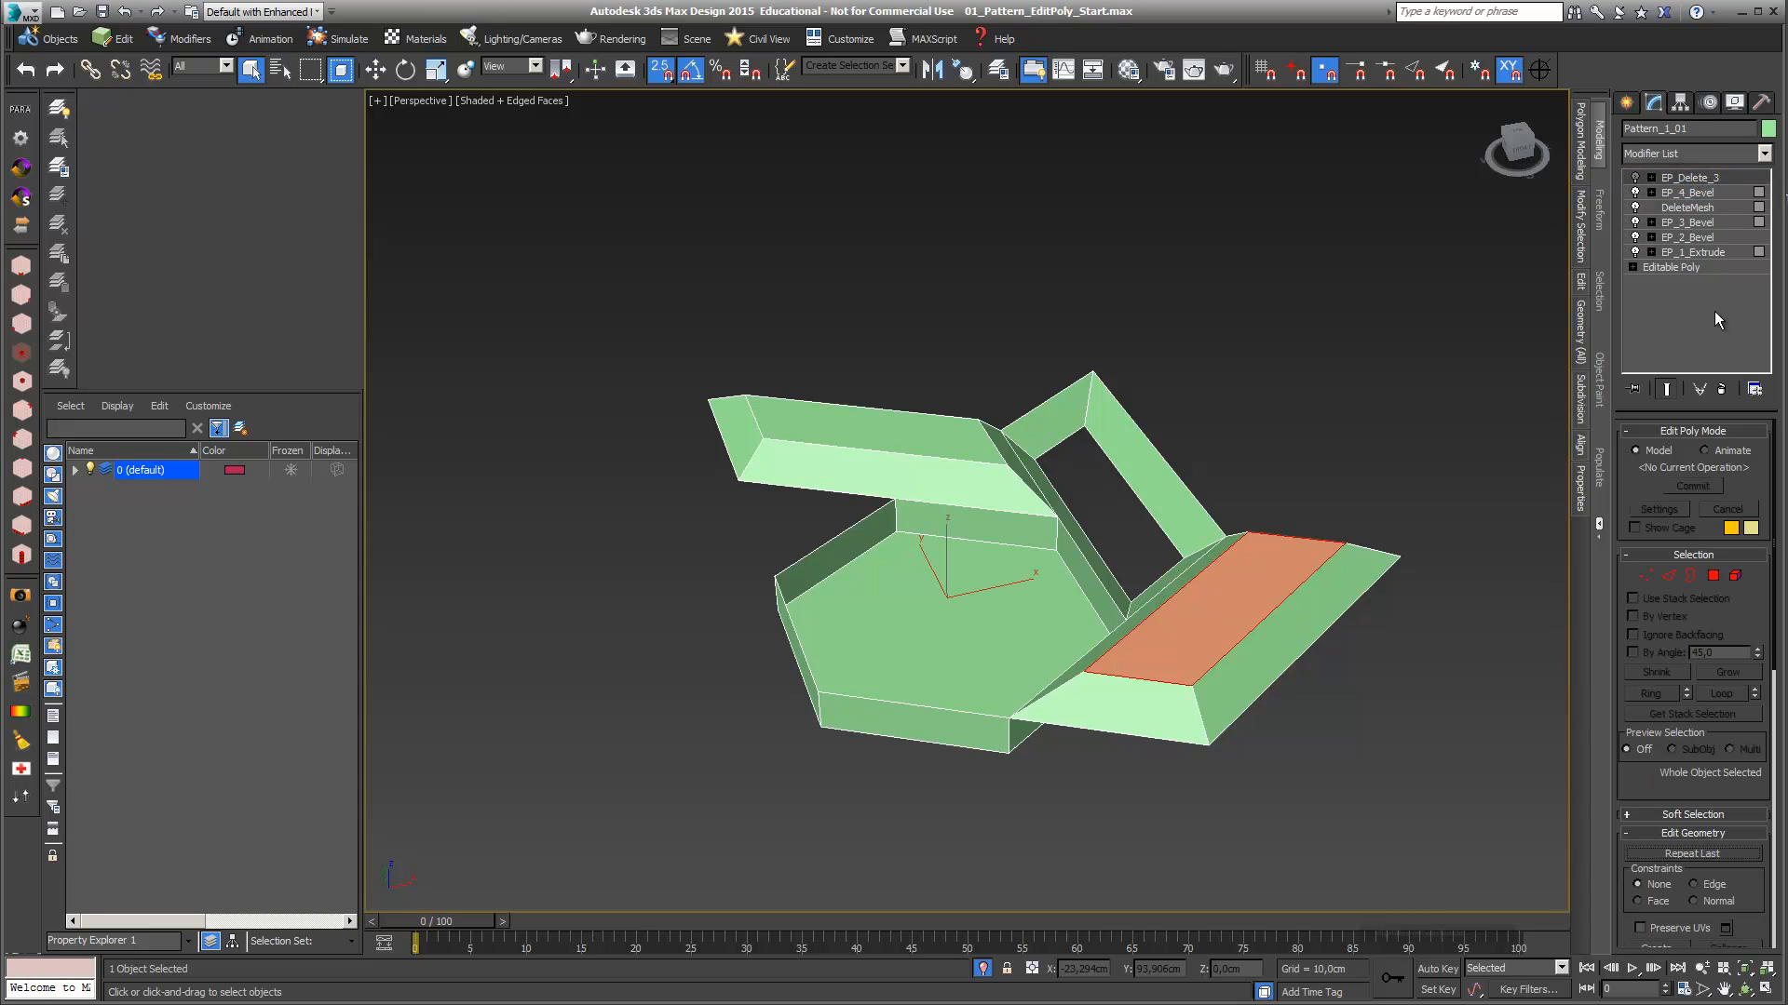
pyautogui.click(1721, 391)
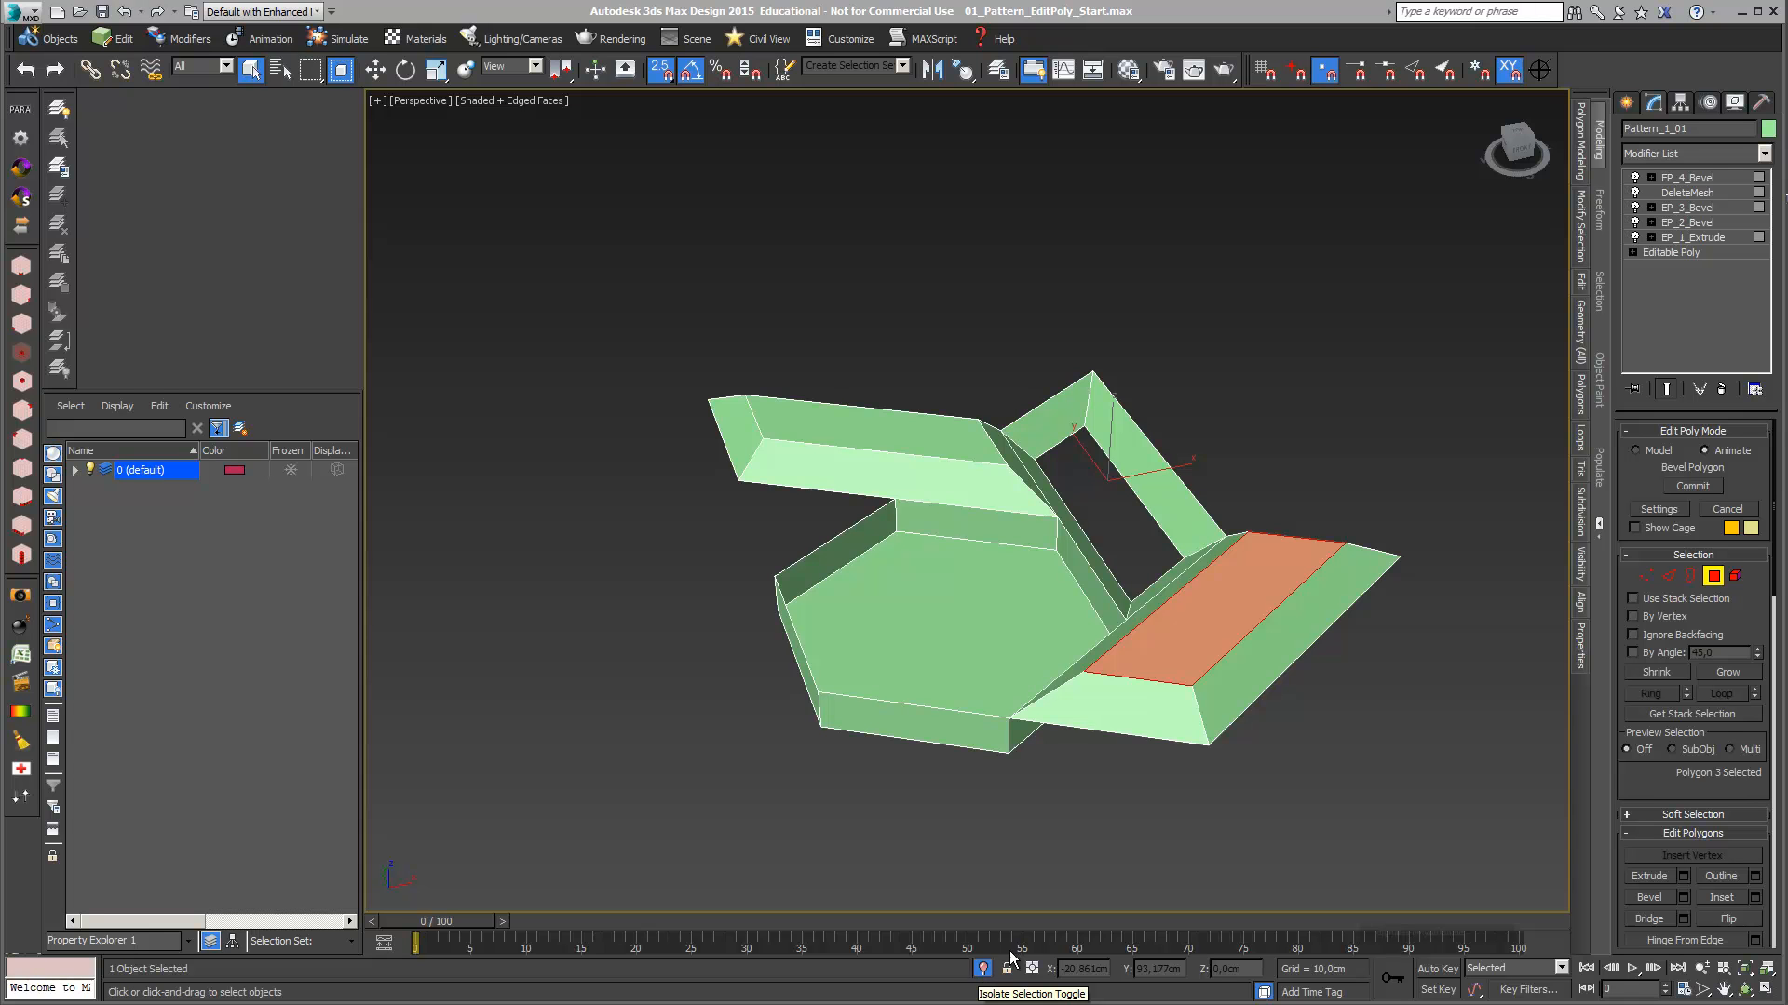
# End the isolation of Pattern_1_01 and leave the polygon sub-object level of EP_4_Bevel
pyautogui.click(983, 973)
pyautogui.click(983, 972)
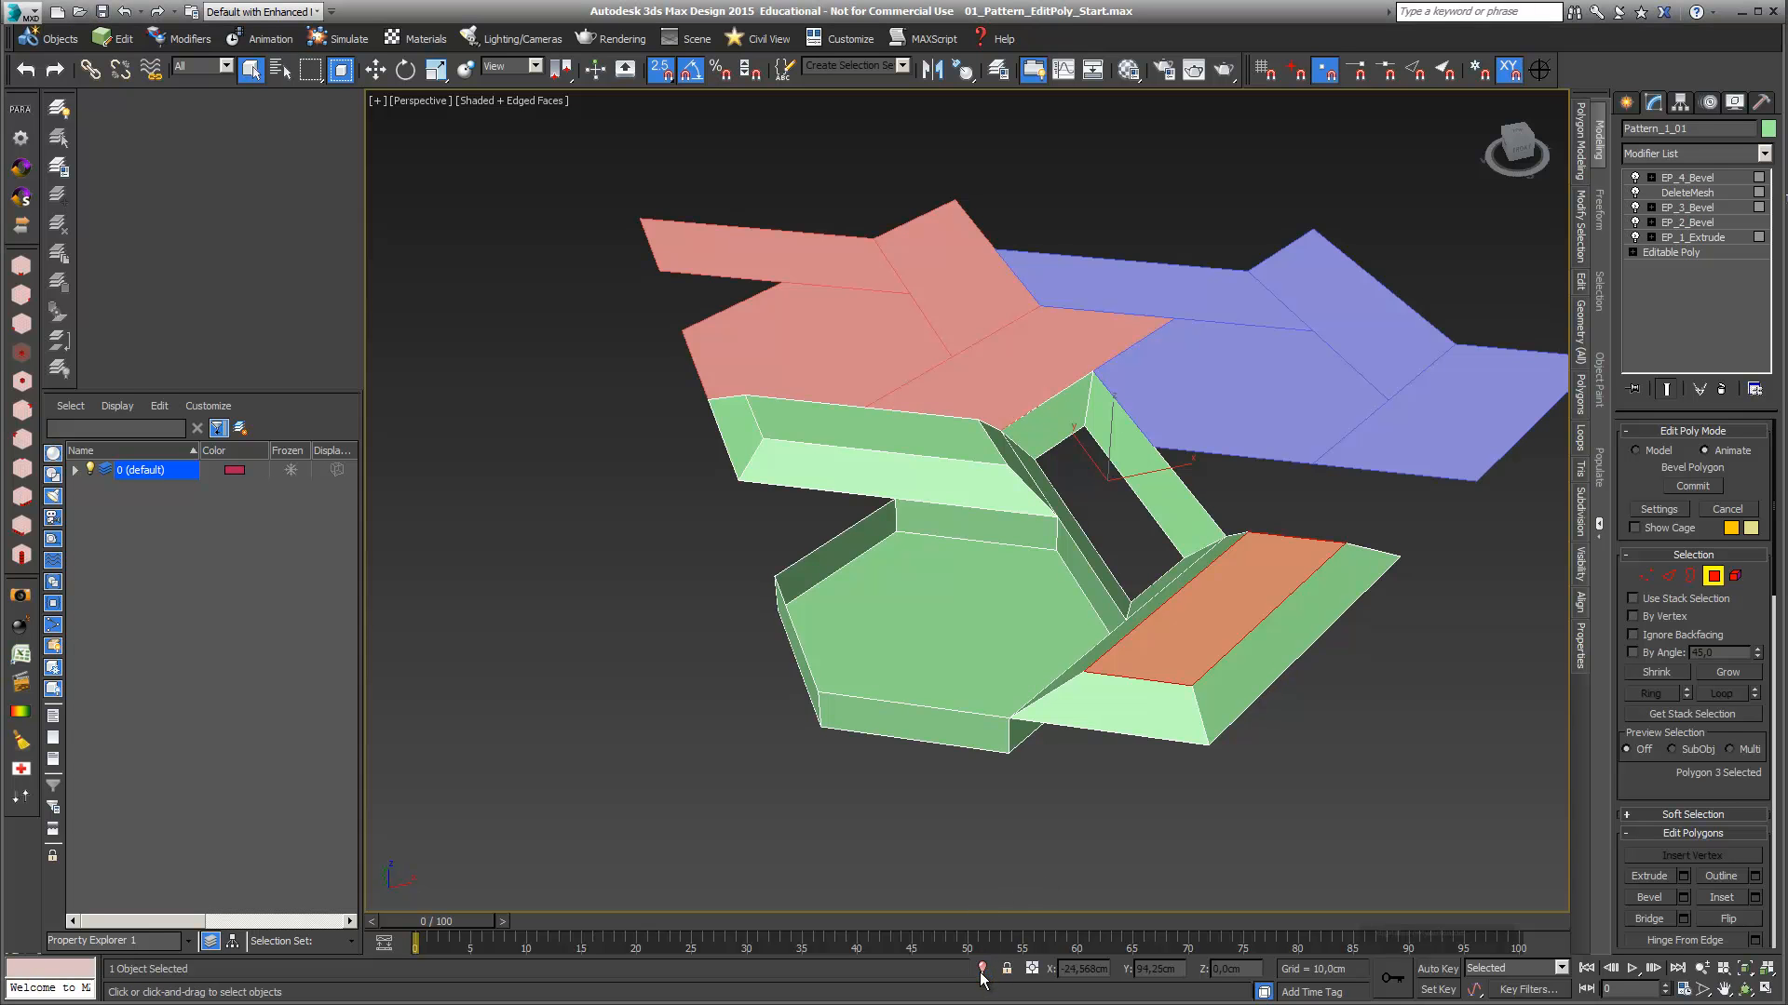
pyautogui.moveTo(718, 522); pyautogui.dragTo(734, 612, button='middle')
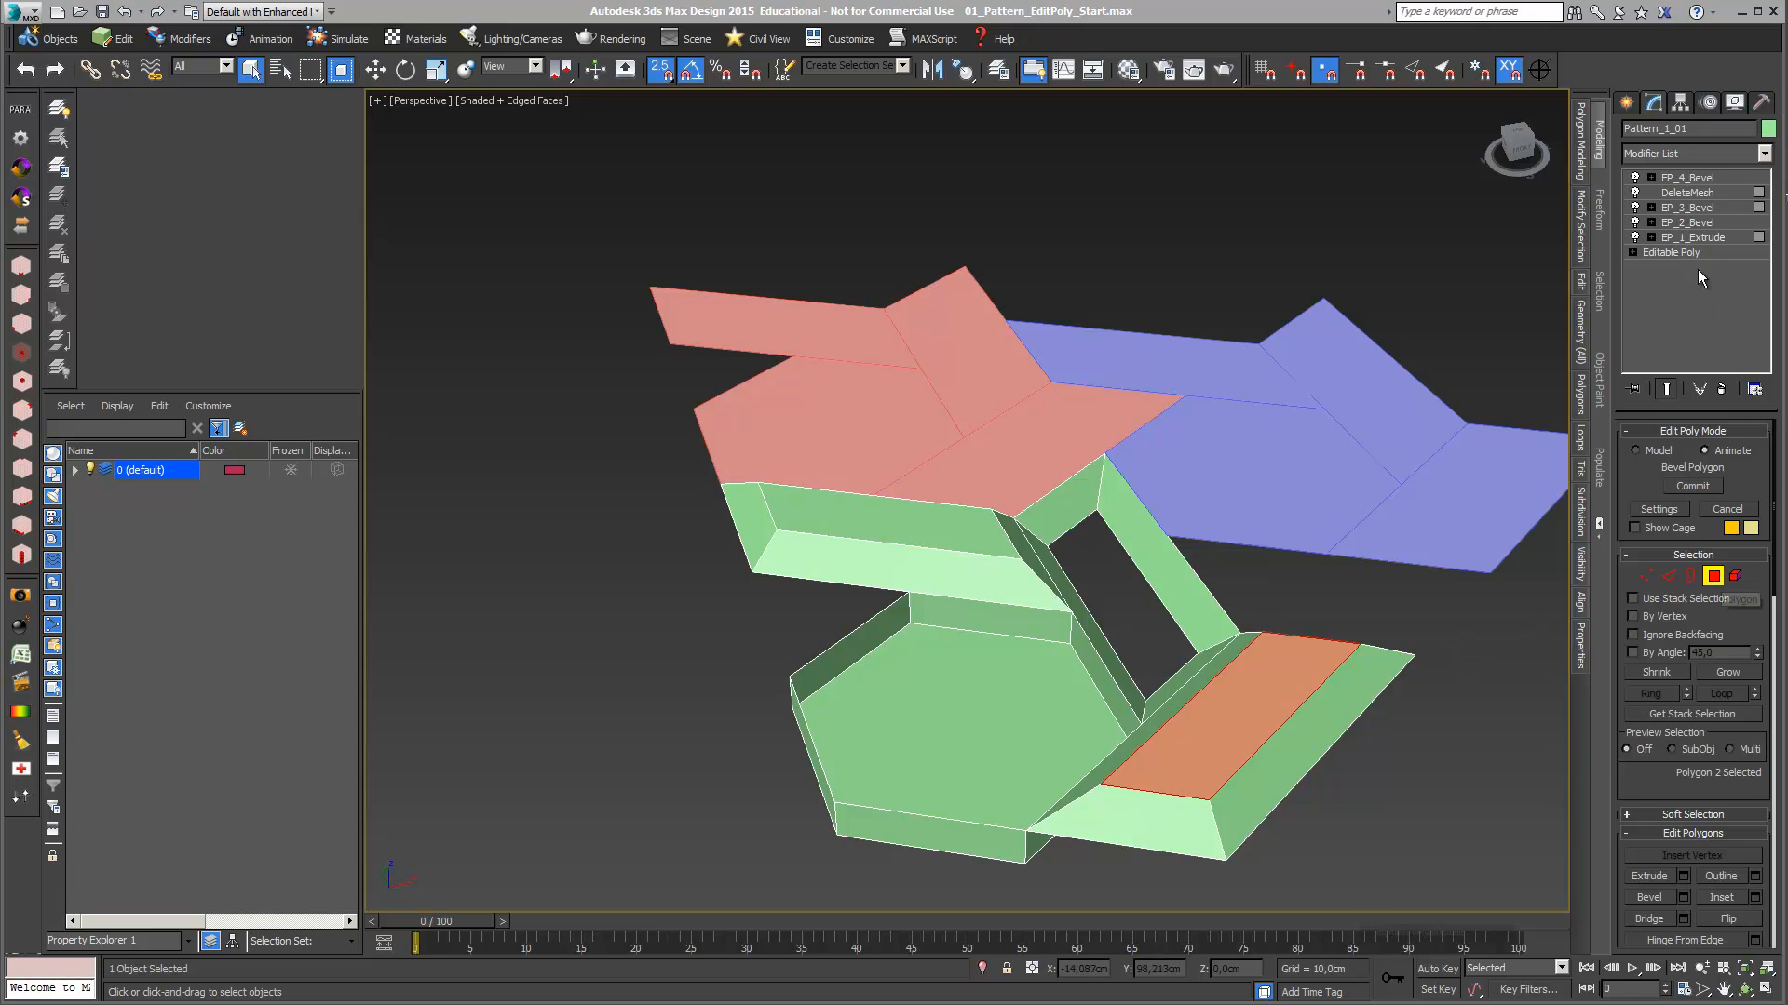
pyautogui.click(1683, 180)
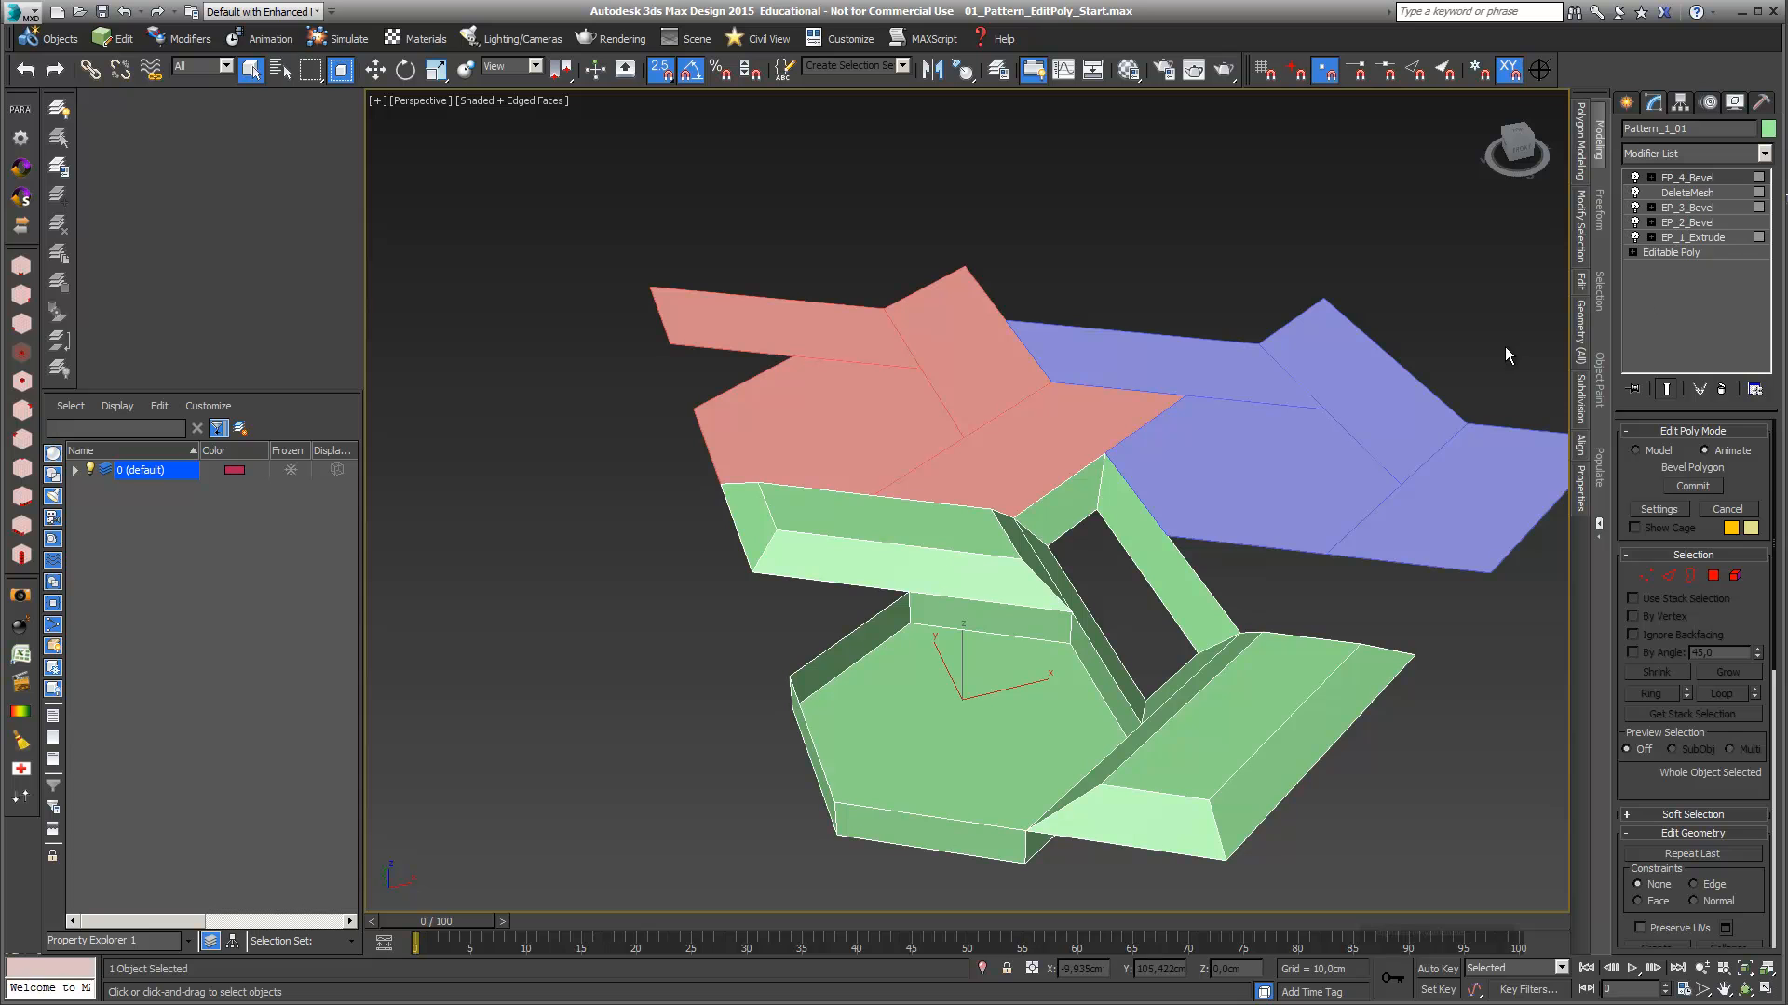
pyautogui.click(1469, 780)
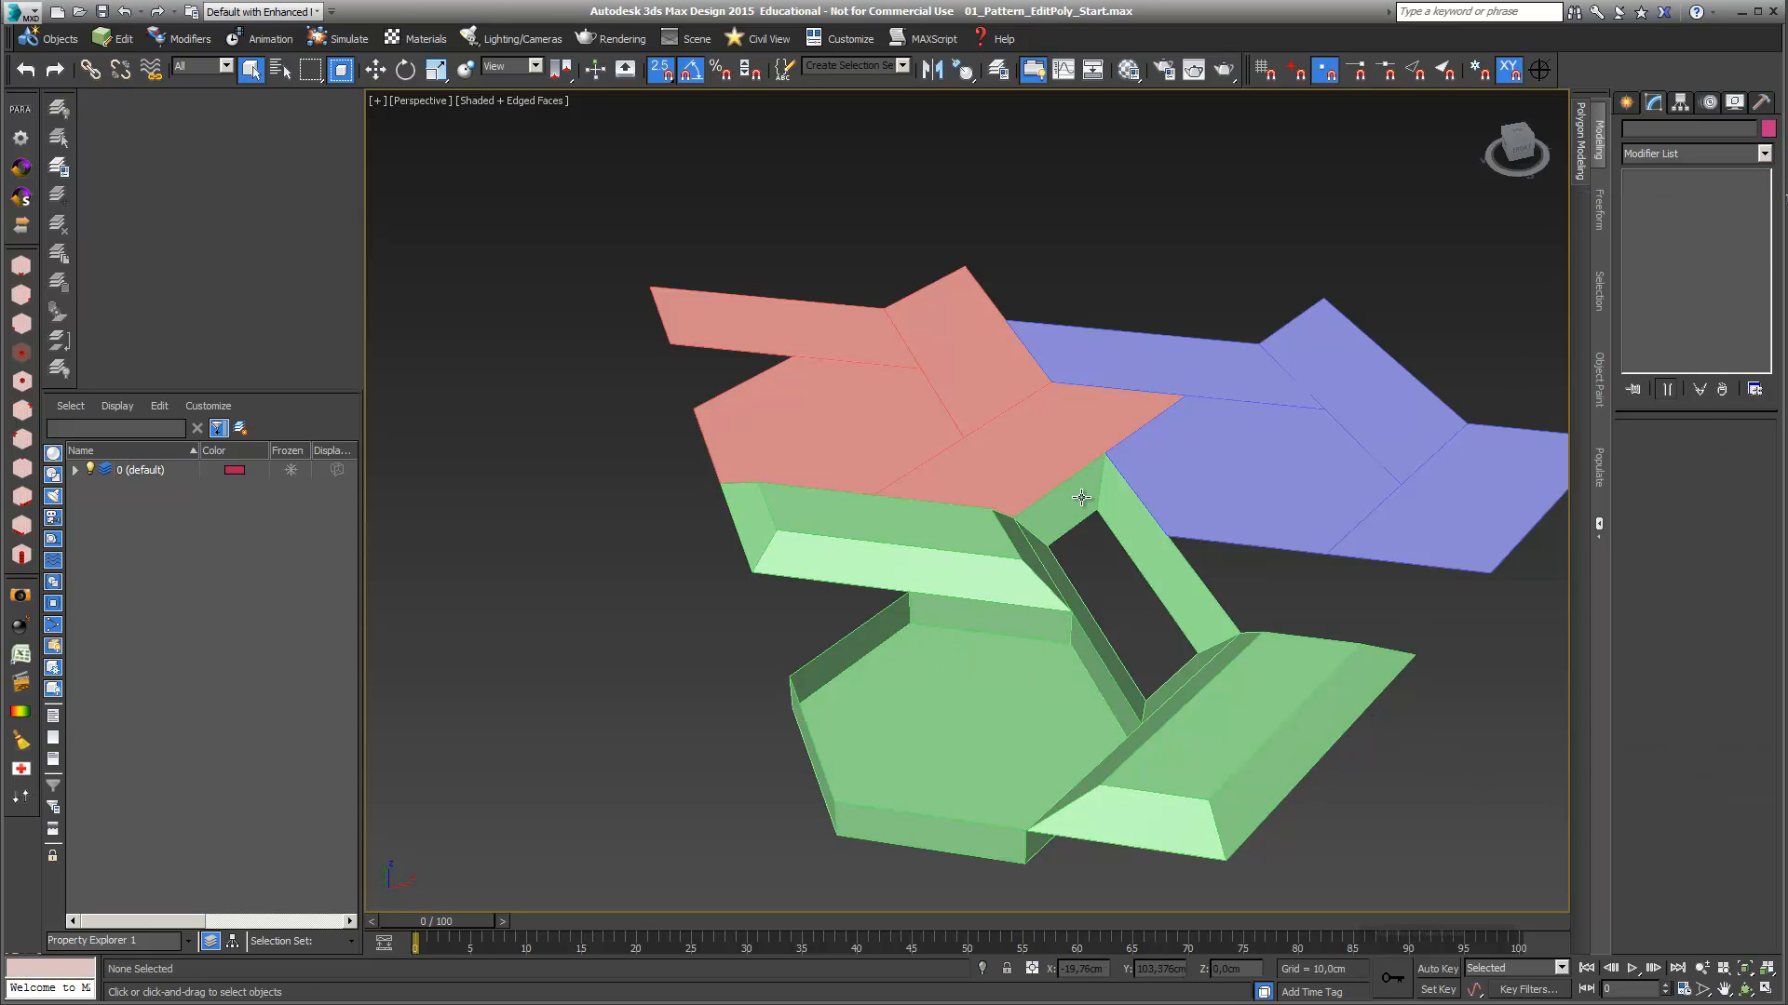
pyautogui.click(1026, 641)
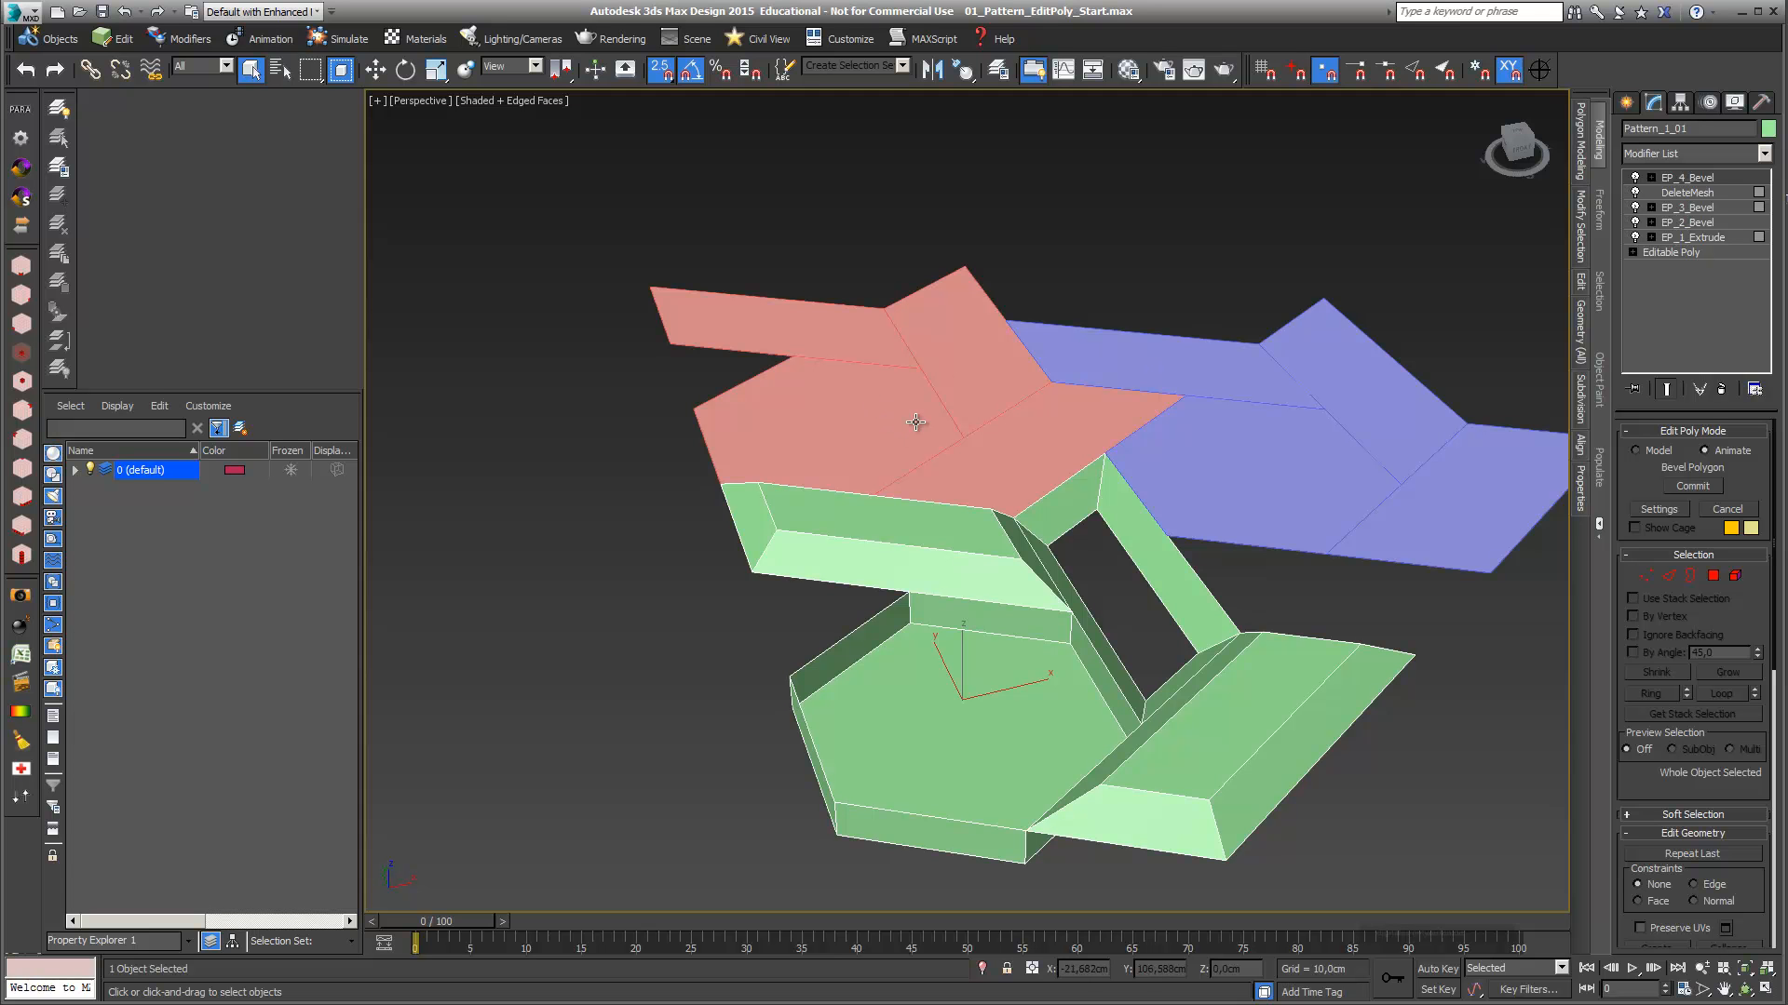
# Select the red Pattern_2_01 object and isolate it in the viewport
pyautogui.click(946, 410)
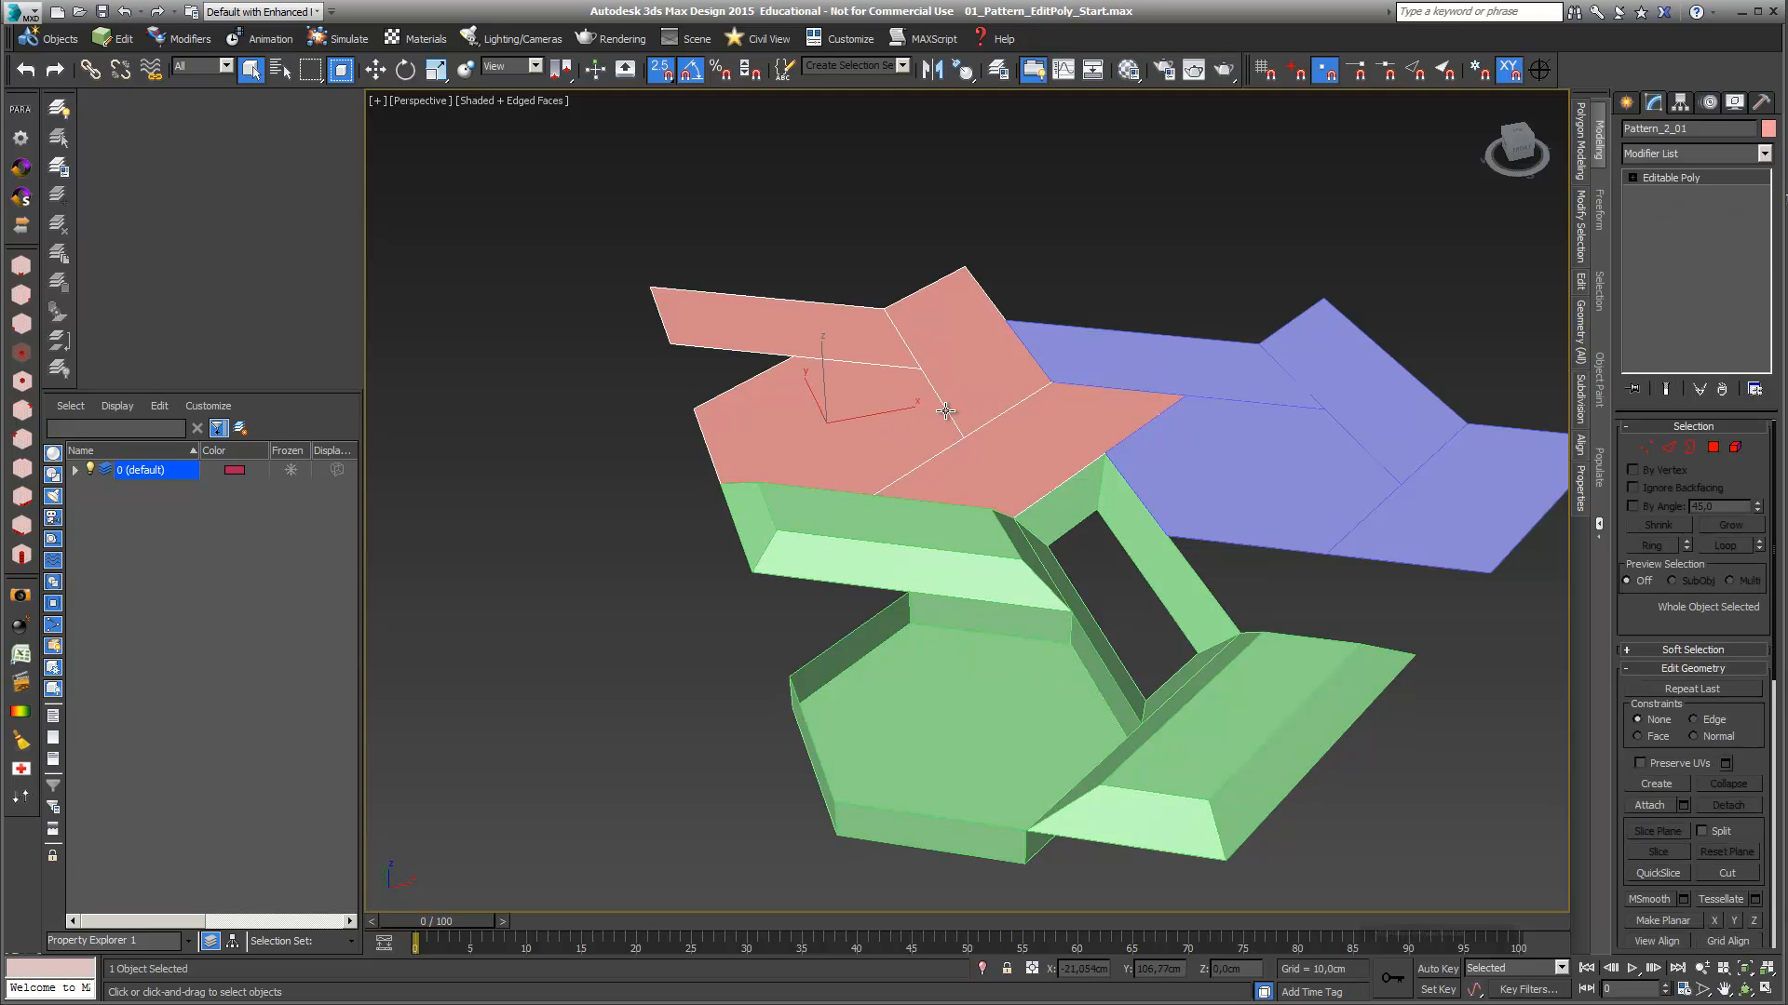
pyautogui.scroll(5, 948, 382)
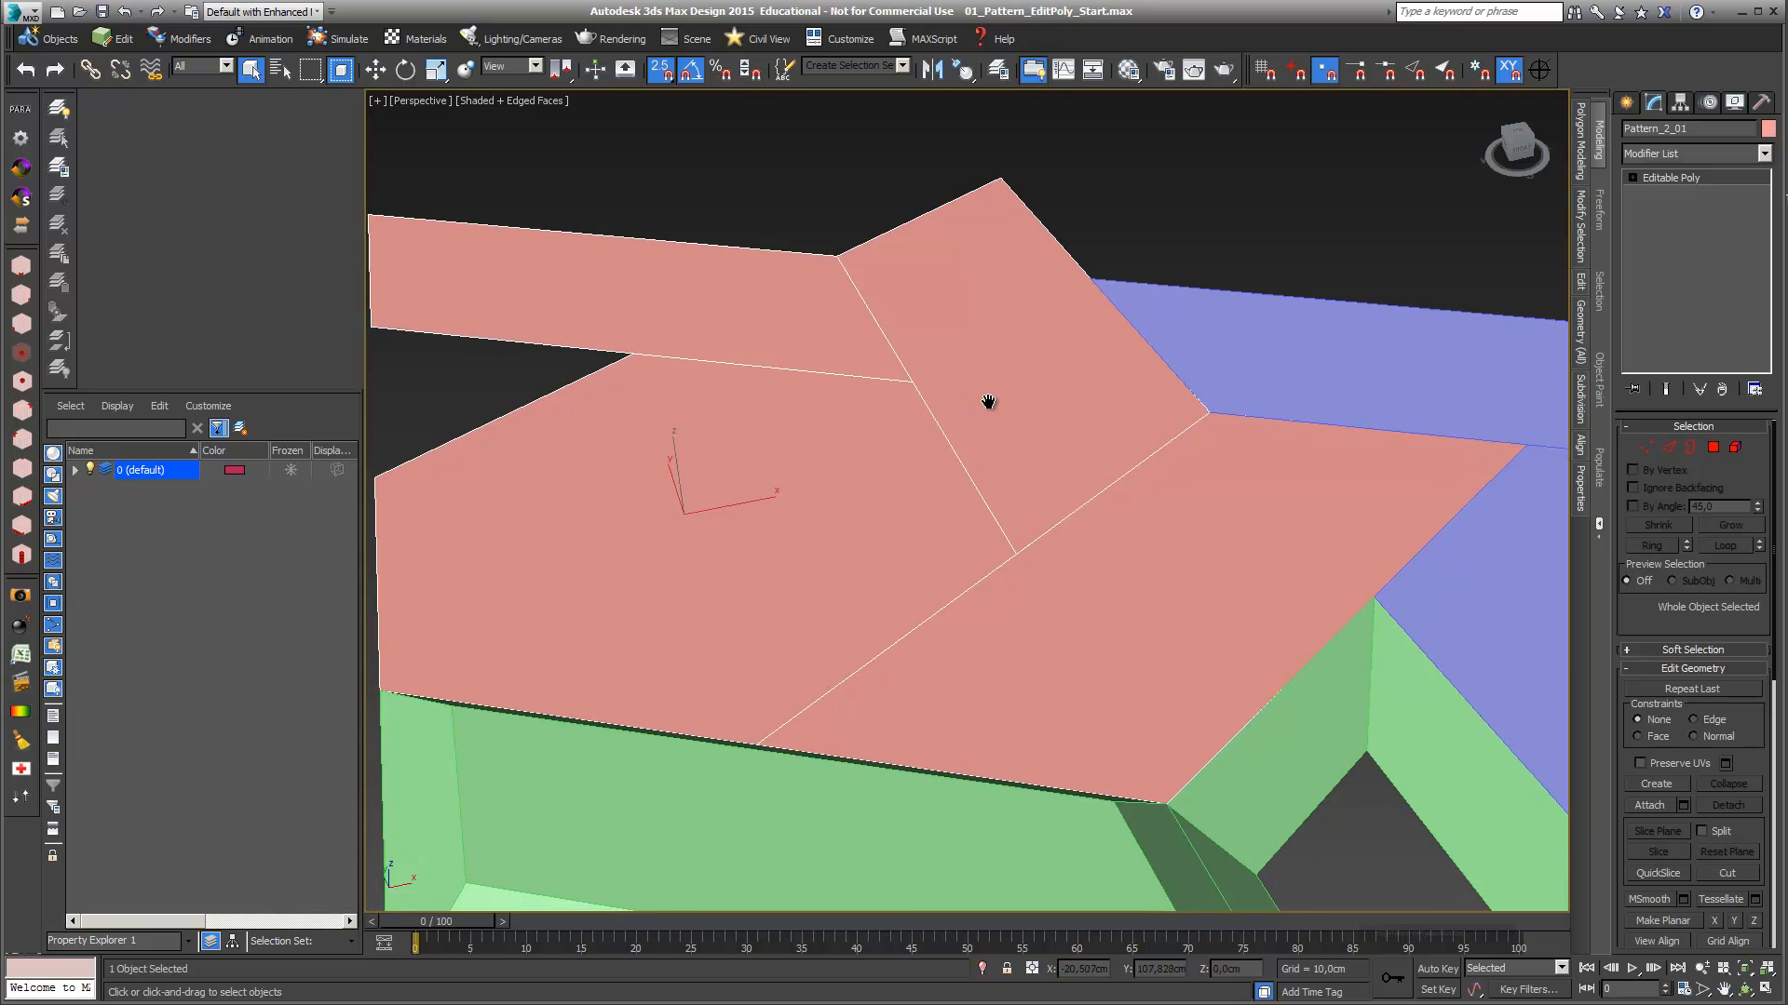
pyautogui.scroll(-5, 988, 402)
pyautogui.click(983, 969)
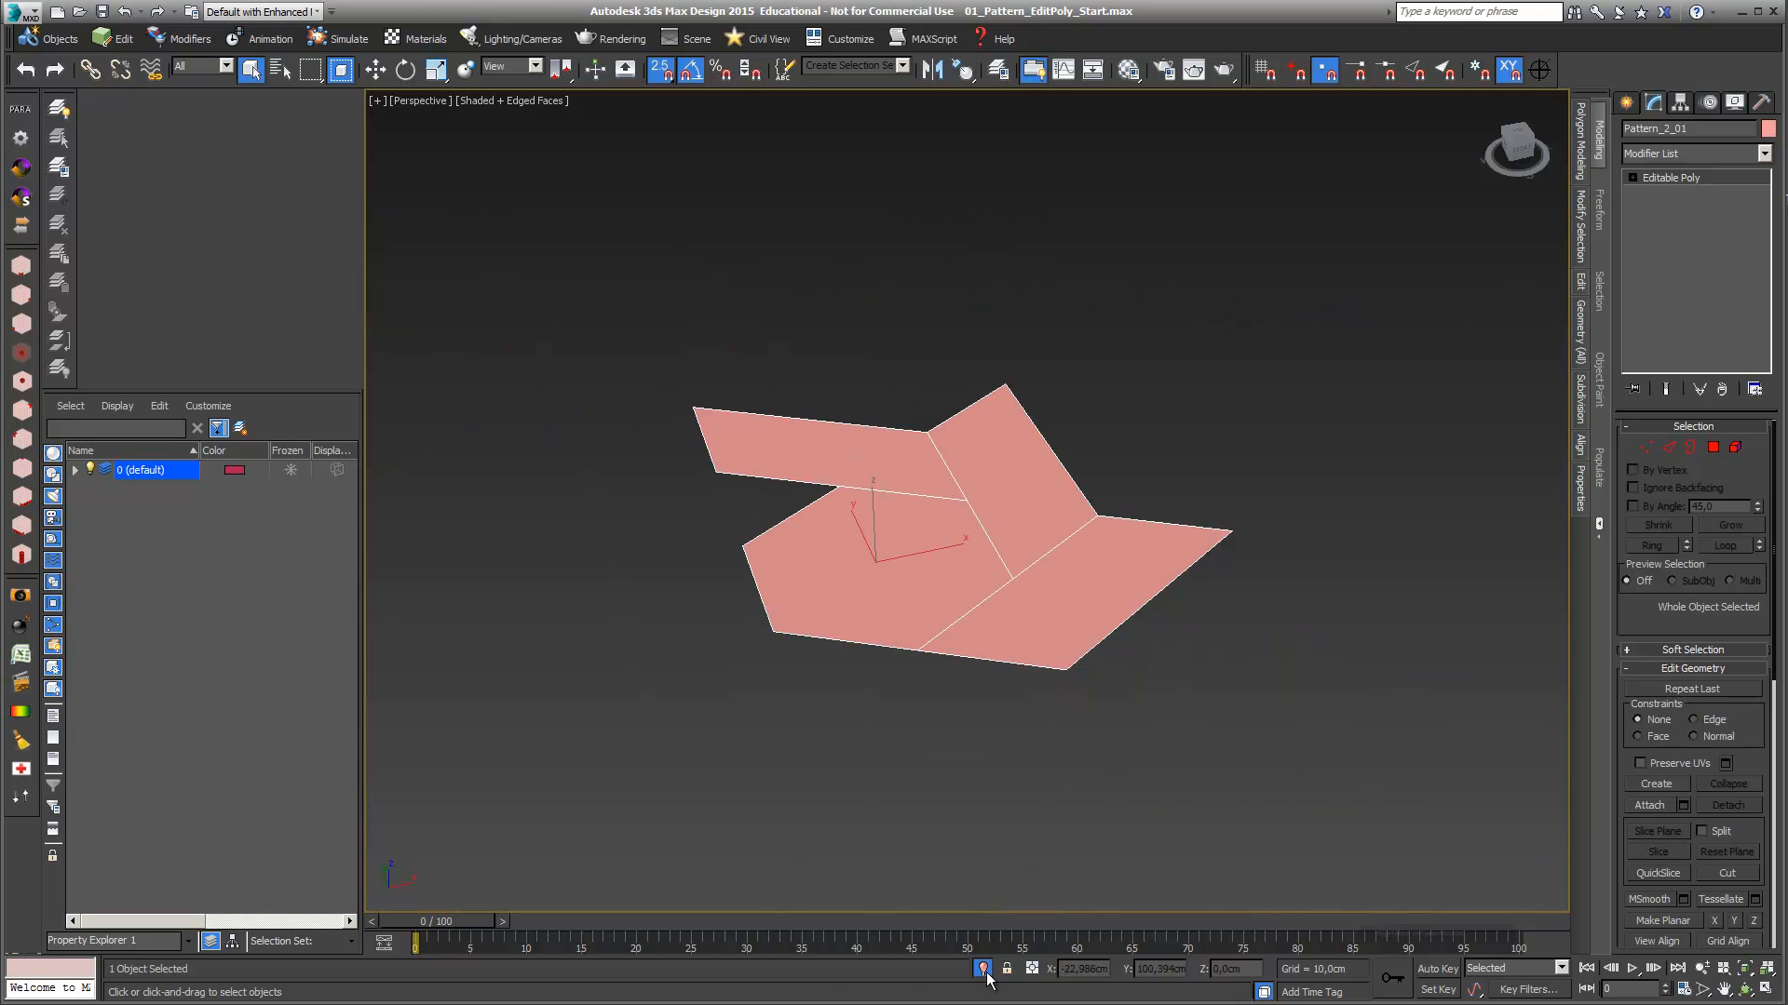
pyautogui.scroll(-2, 1013, 610)
pyautogui.scroll(4, 1020, 610)
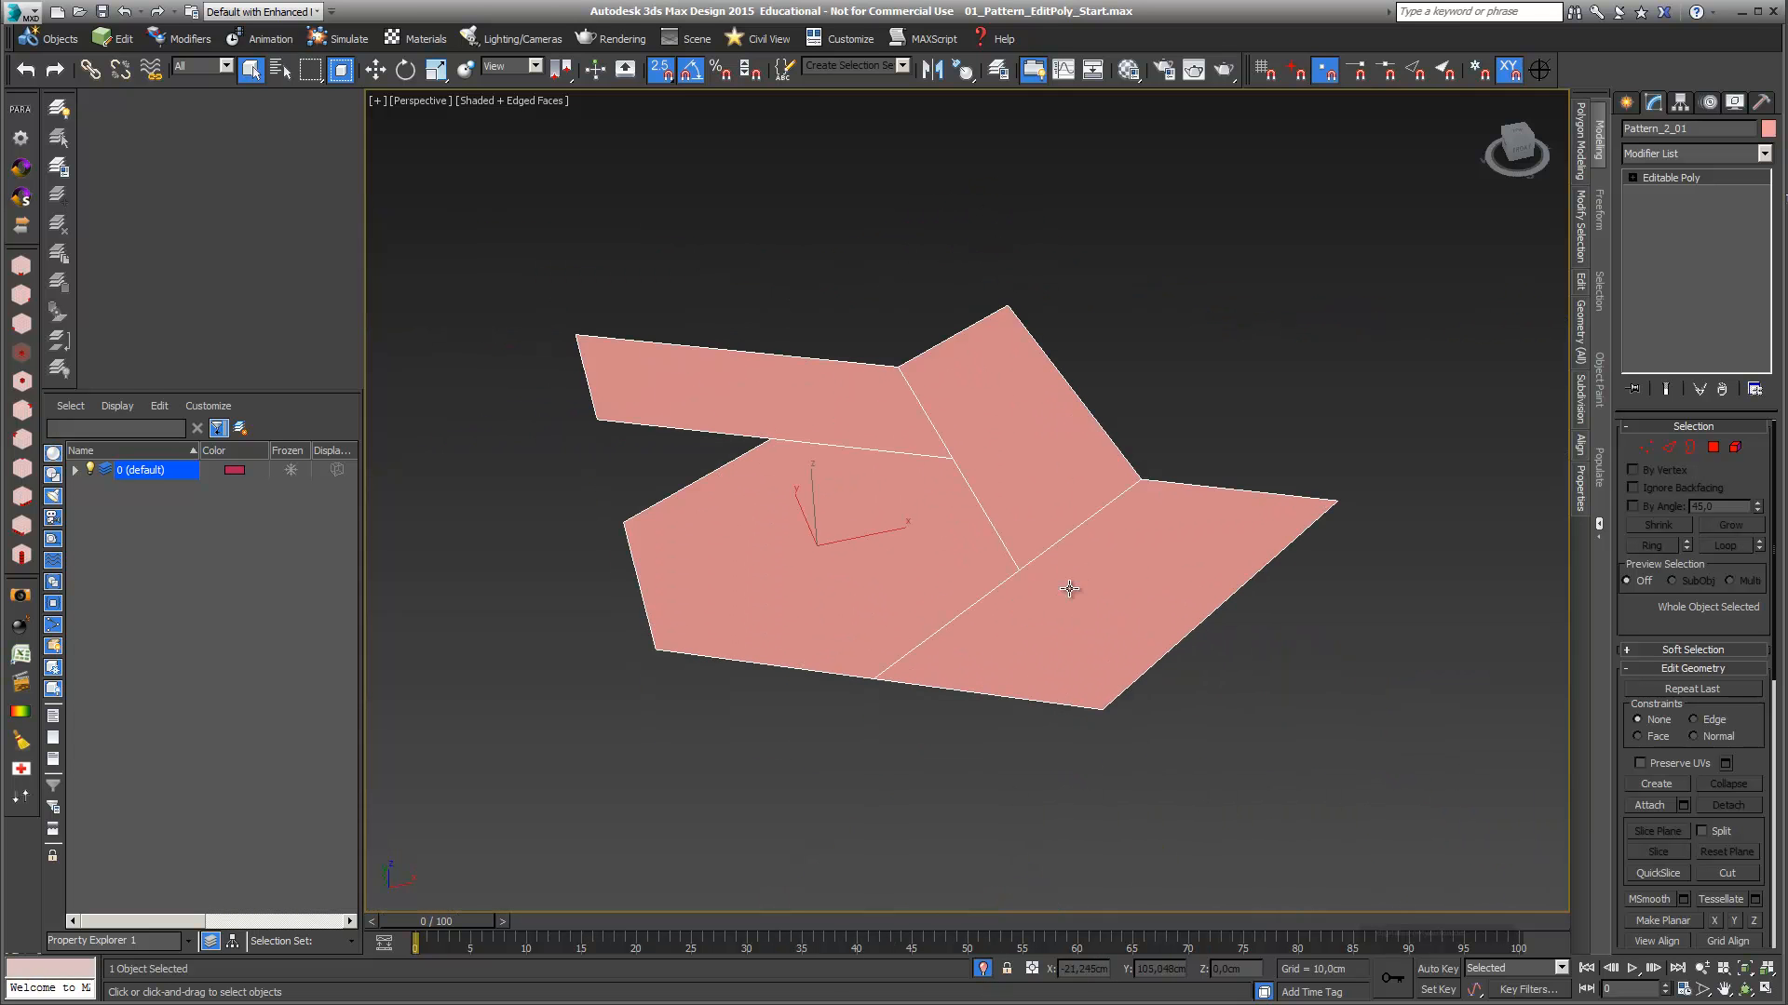
# Add an Edit Poly modifier above Pattern_2_01's Editable Poly base and switch it to Animate mode
pyautogui.click(1764, 155)
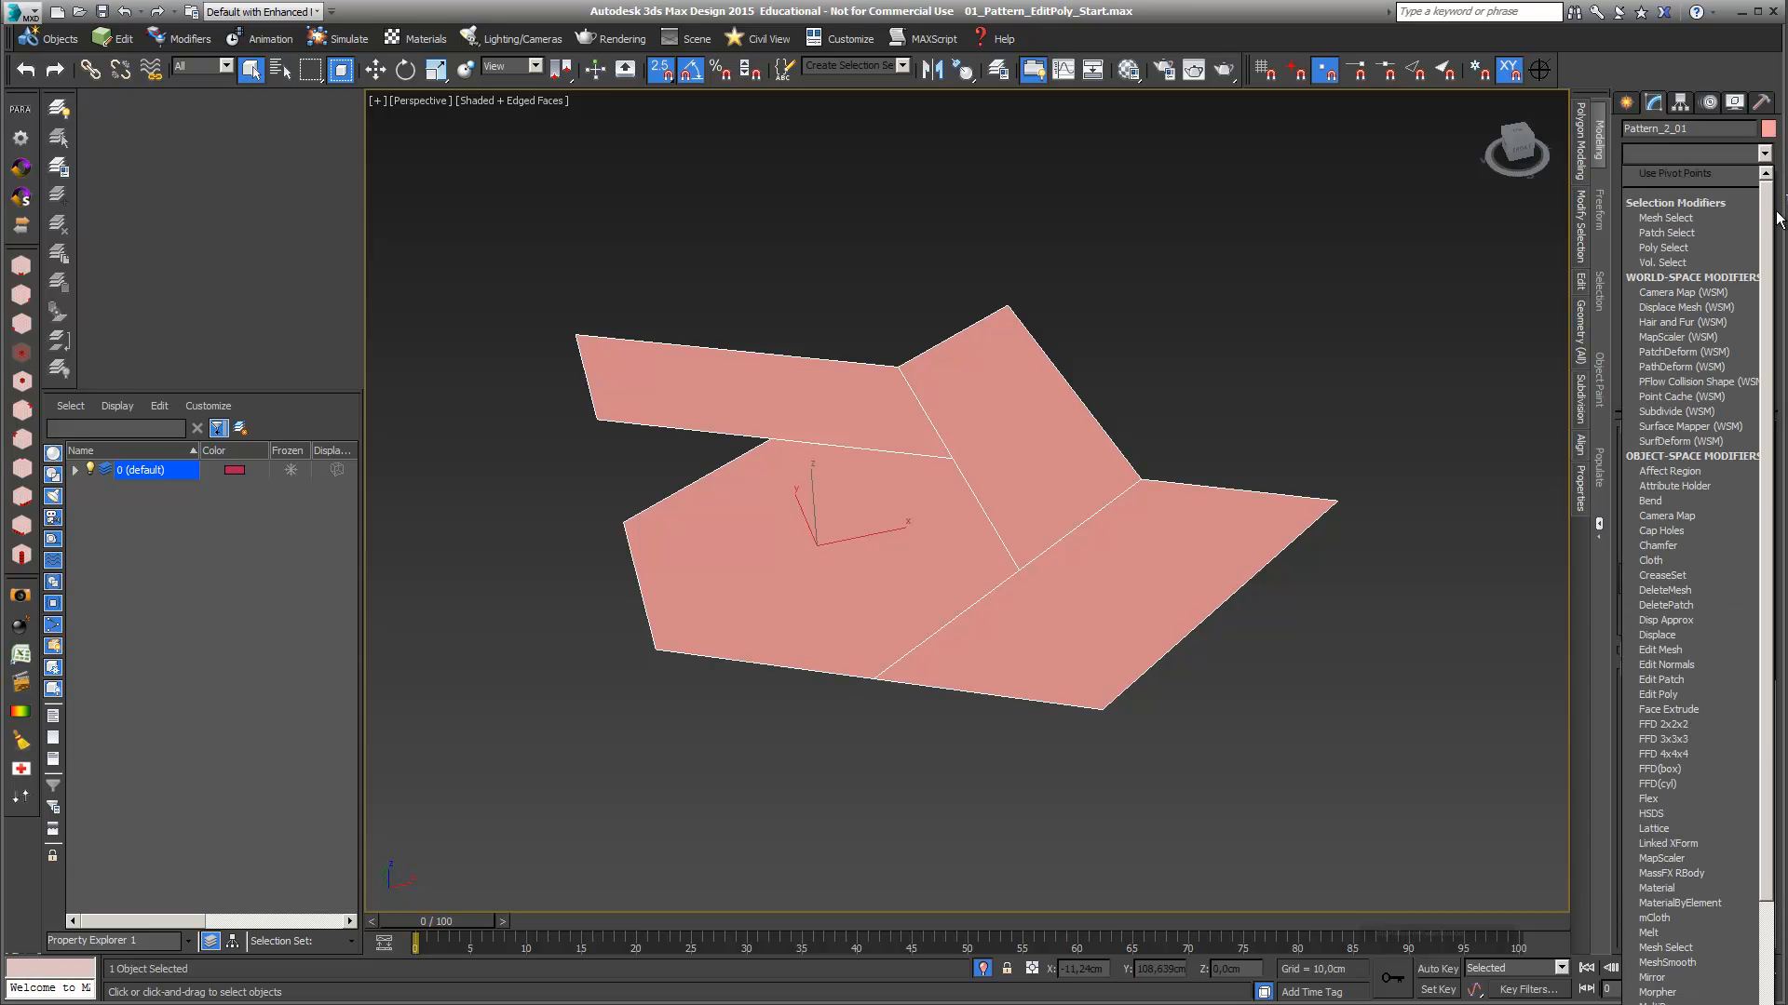
pyautogui.scroll(-1, 1766, 266)
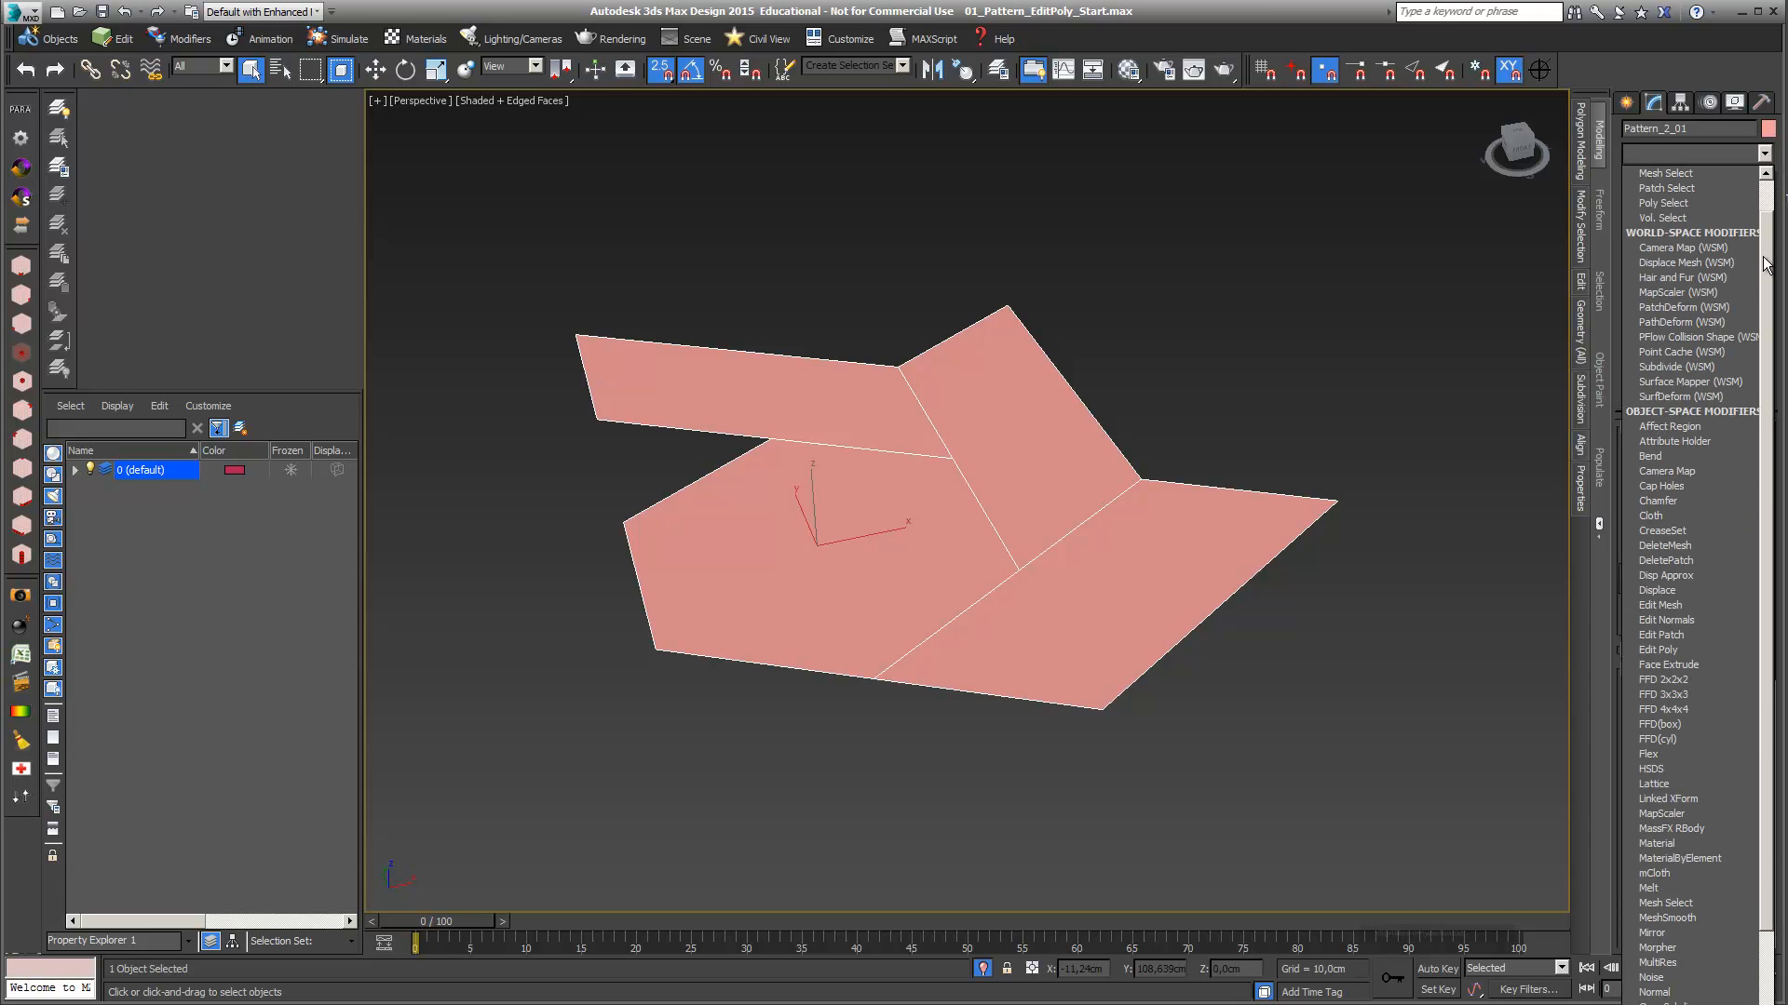
pyautogui.click(1717, 650)
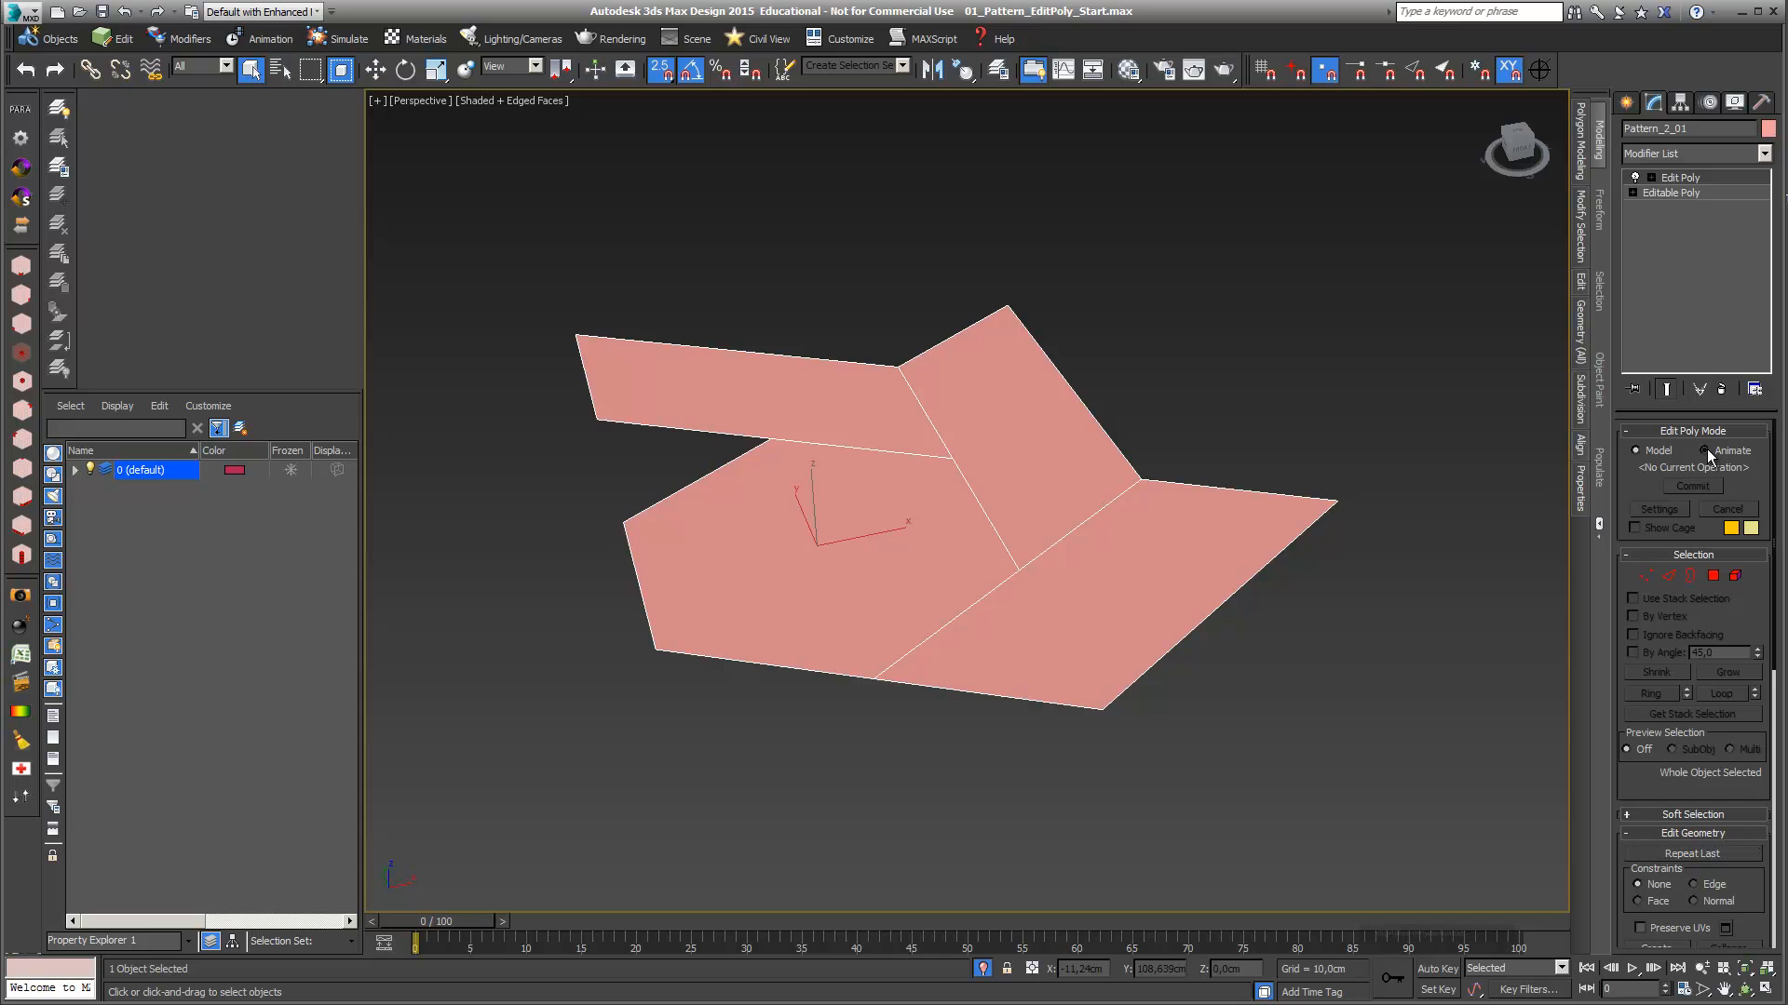
pyautogui.moveTo(1754, 622)
pyautogui.mouseDown()
pyautogui.moveTo(1751, 590)
pyautogui.moveTo(1754, 622)
pyautogui.mouseUp()
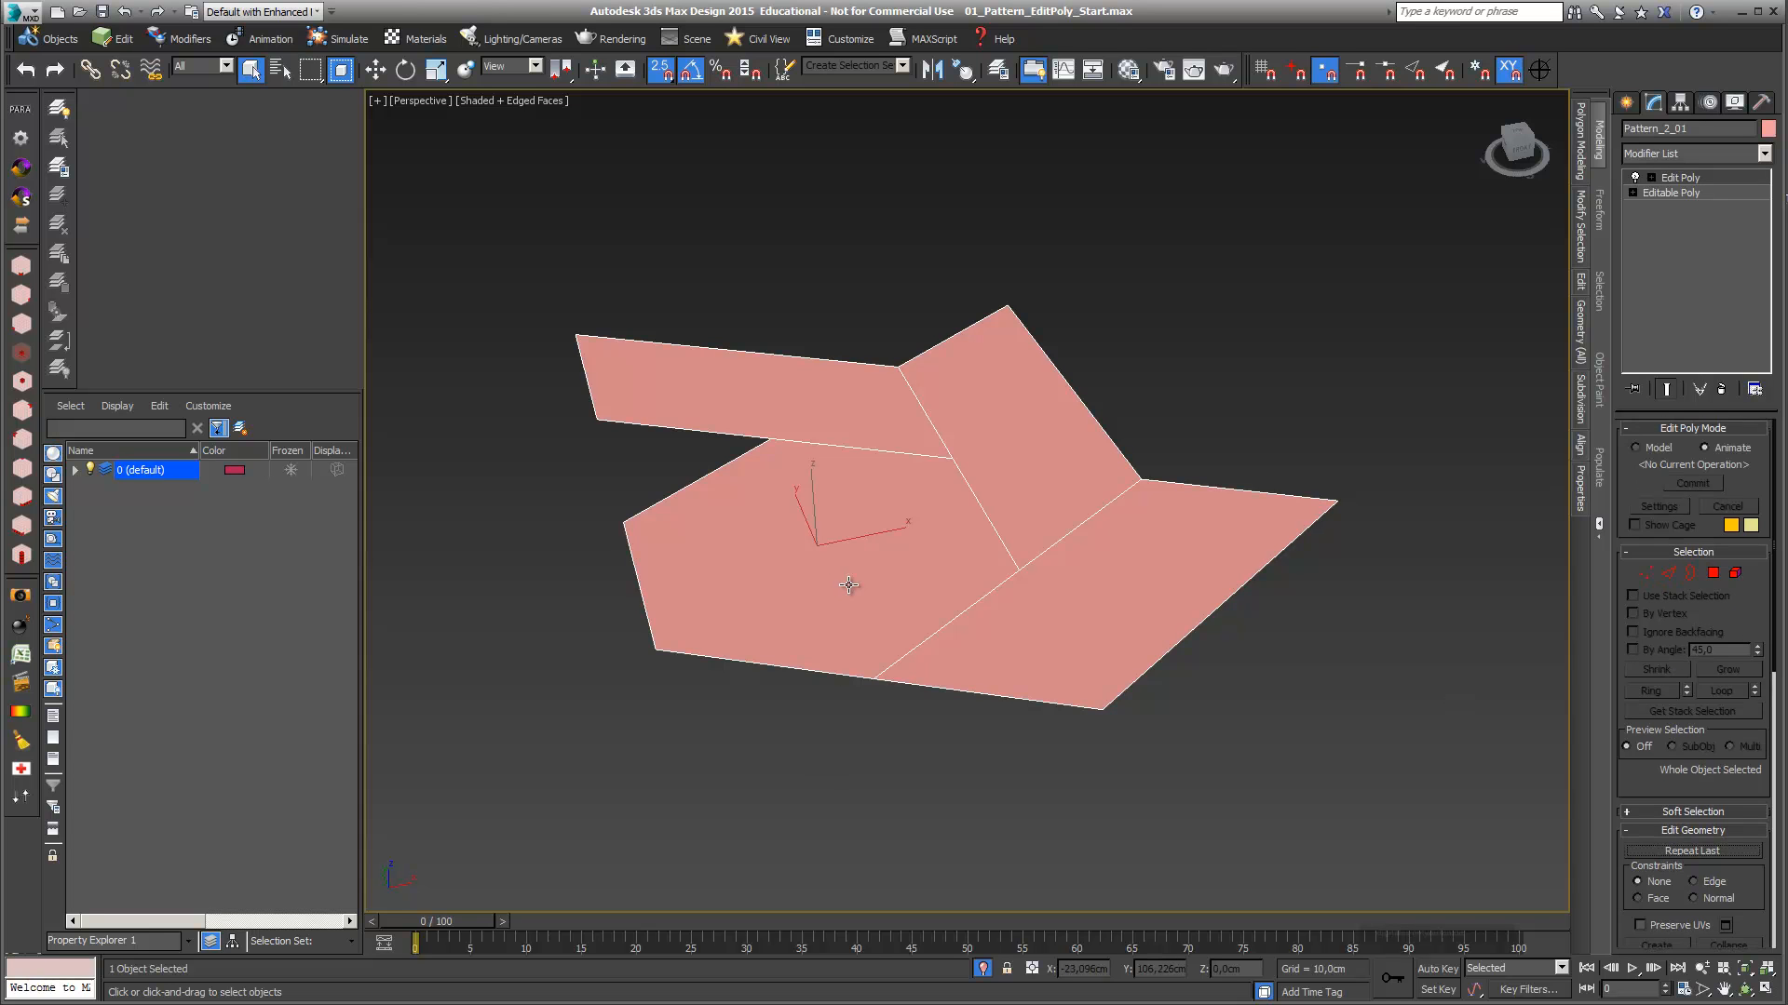
# At the modifier's Polygon level, inset the six-sided polygon around the object's pivot by about 0.769 cm
pyautogui.click(1650, 178)
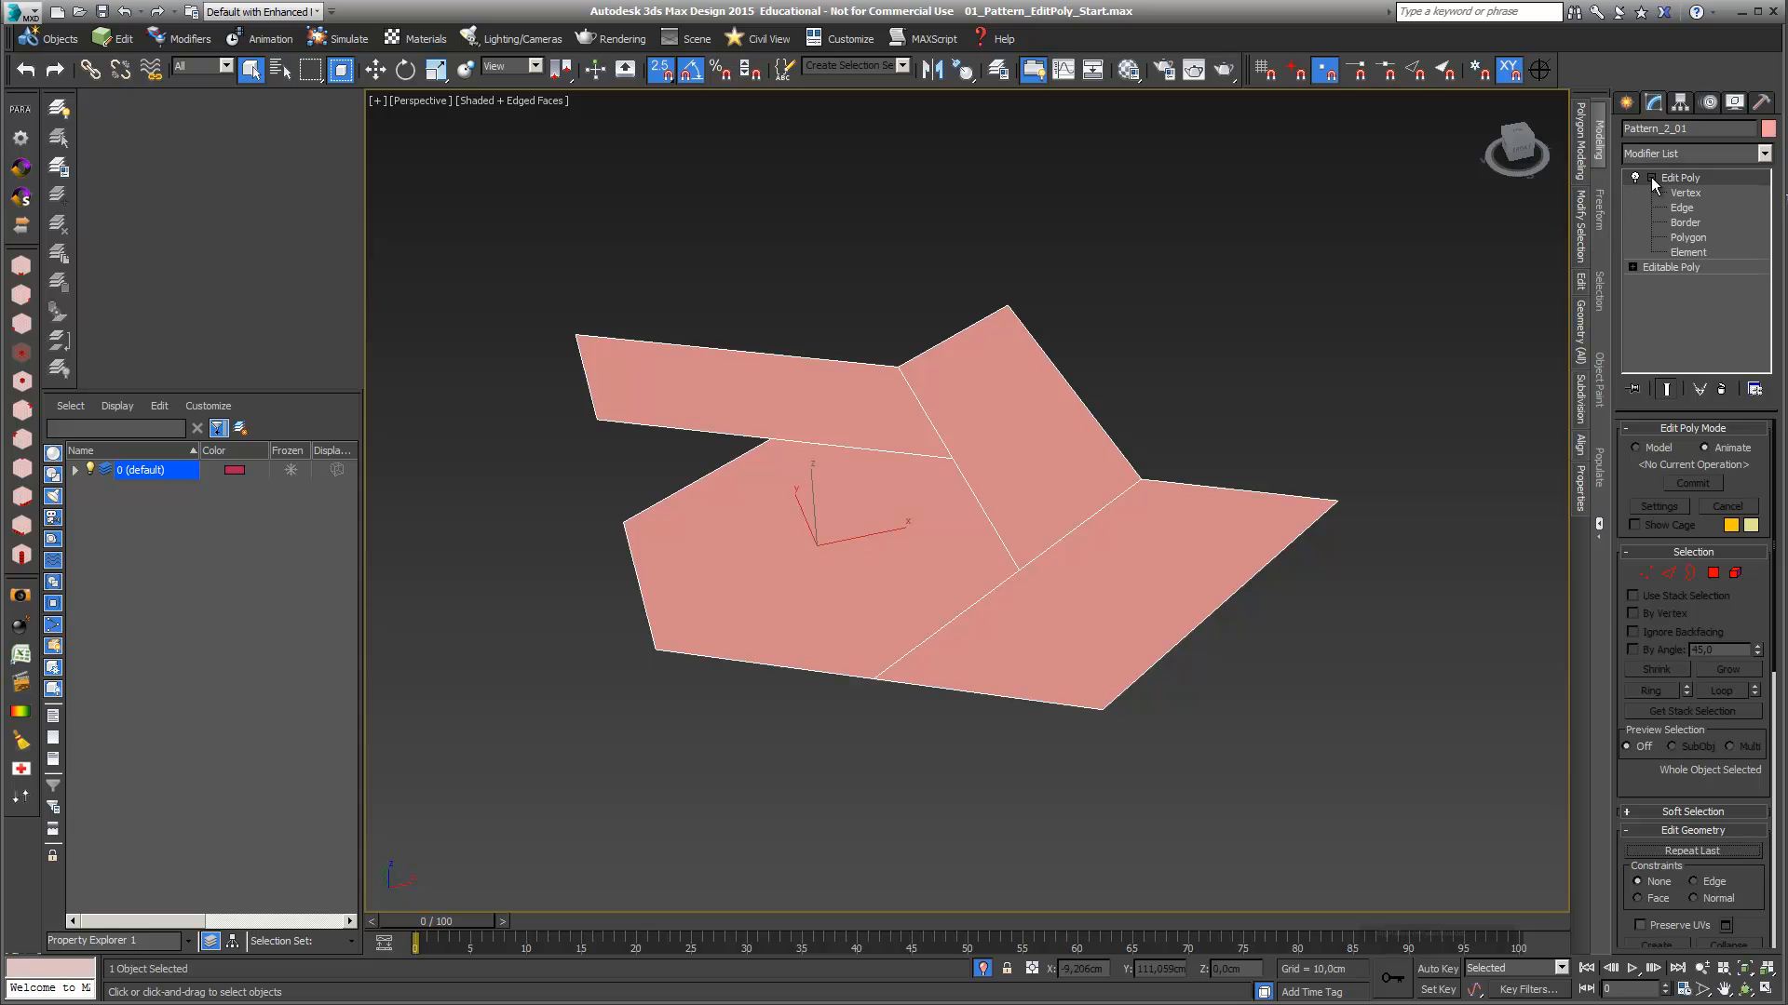
pyautogui.click(1687, 238)
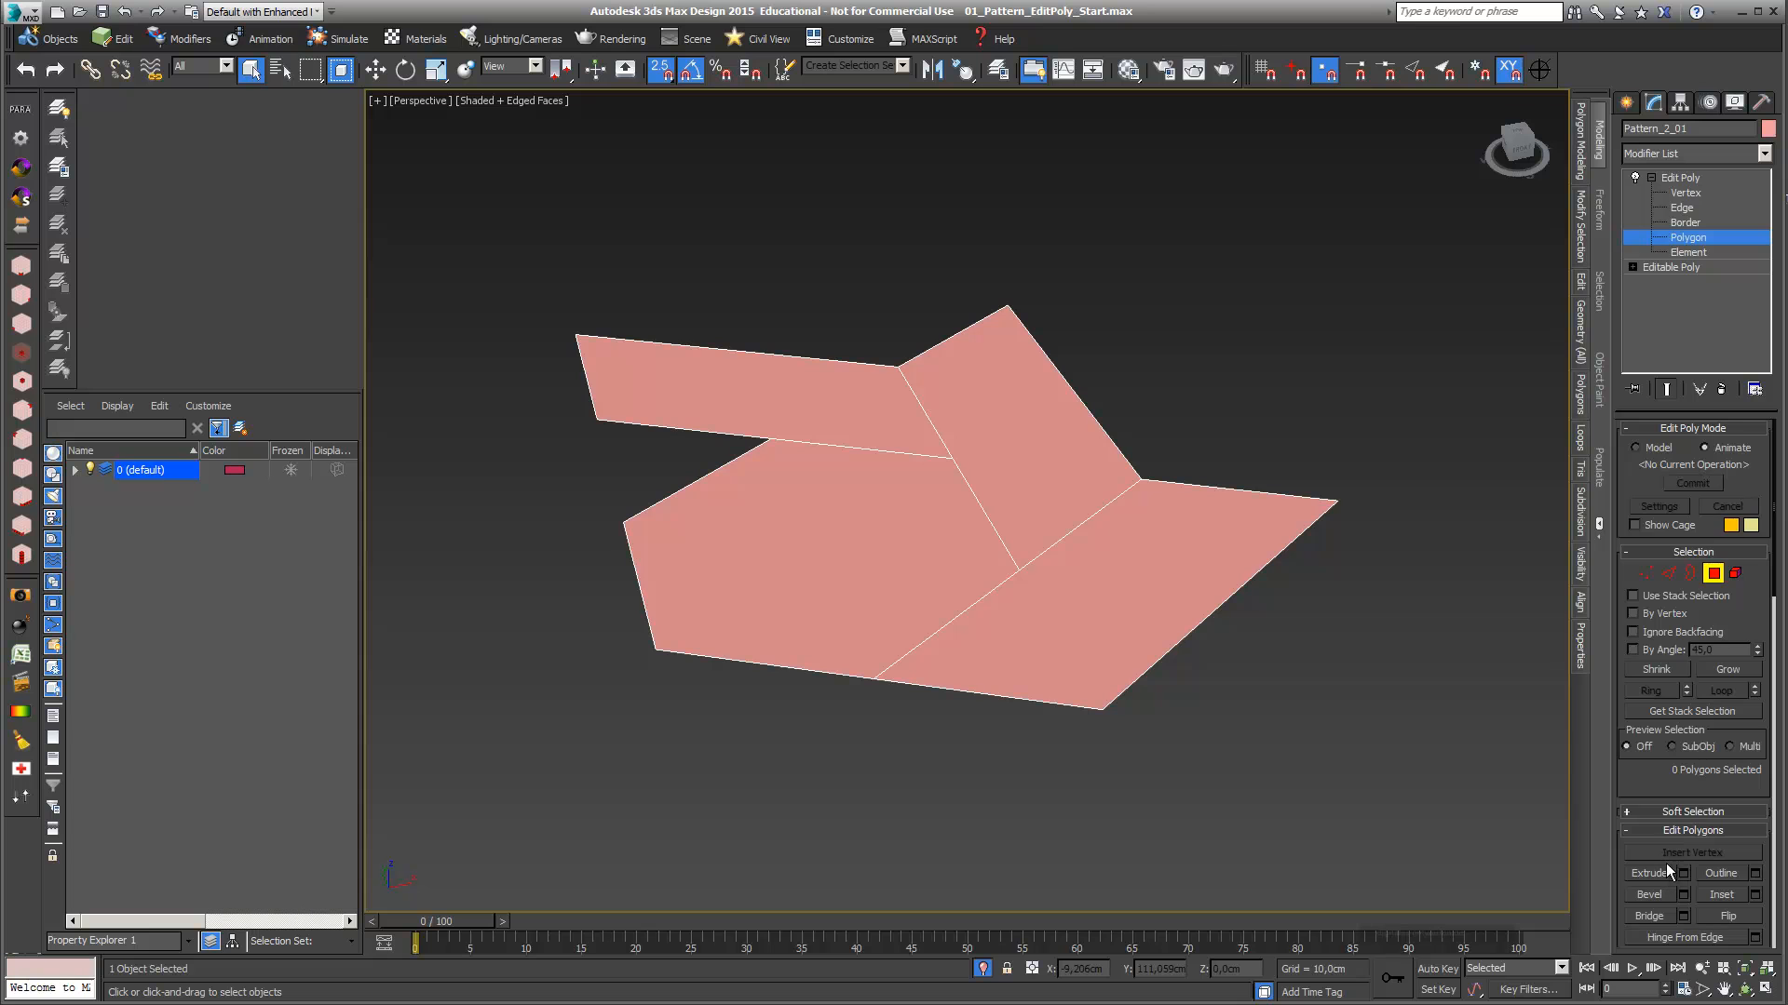
pyautogui.moveTo(1648, 782); pyautogui.dragTo(1659, 668)
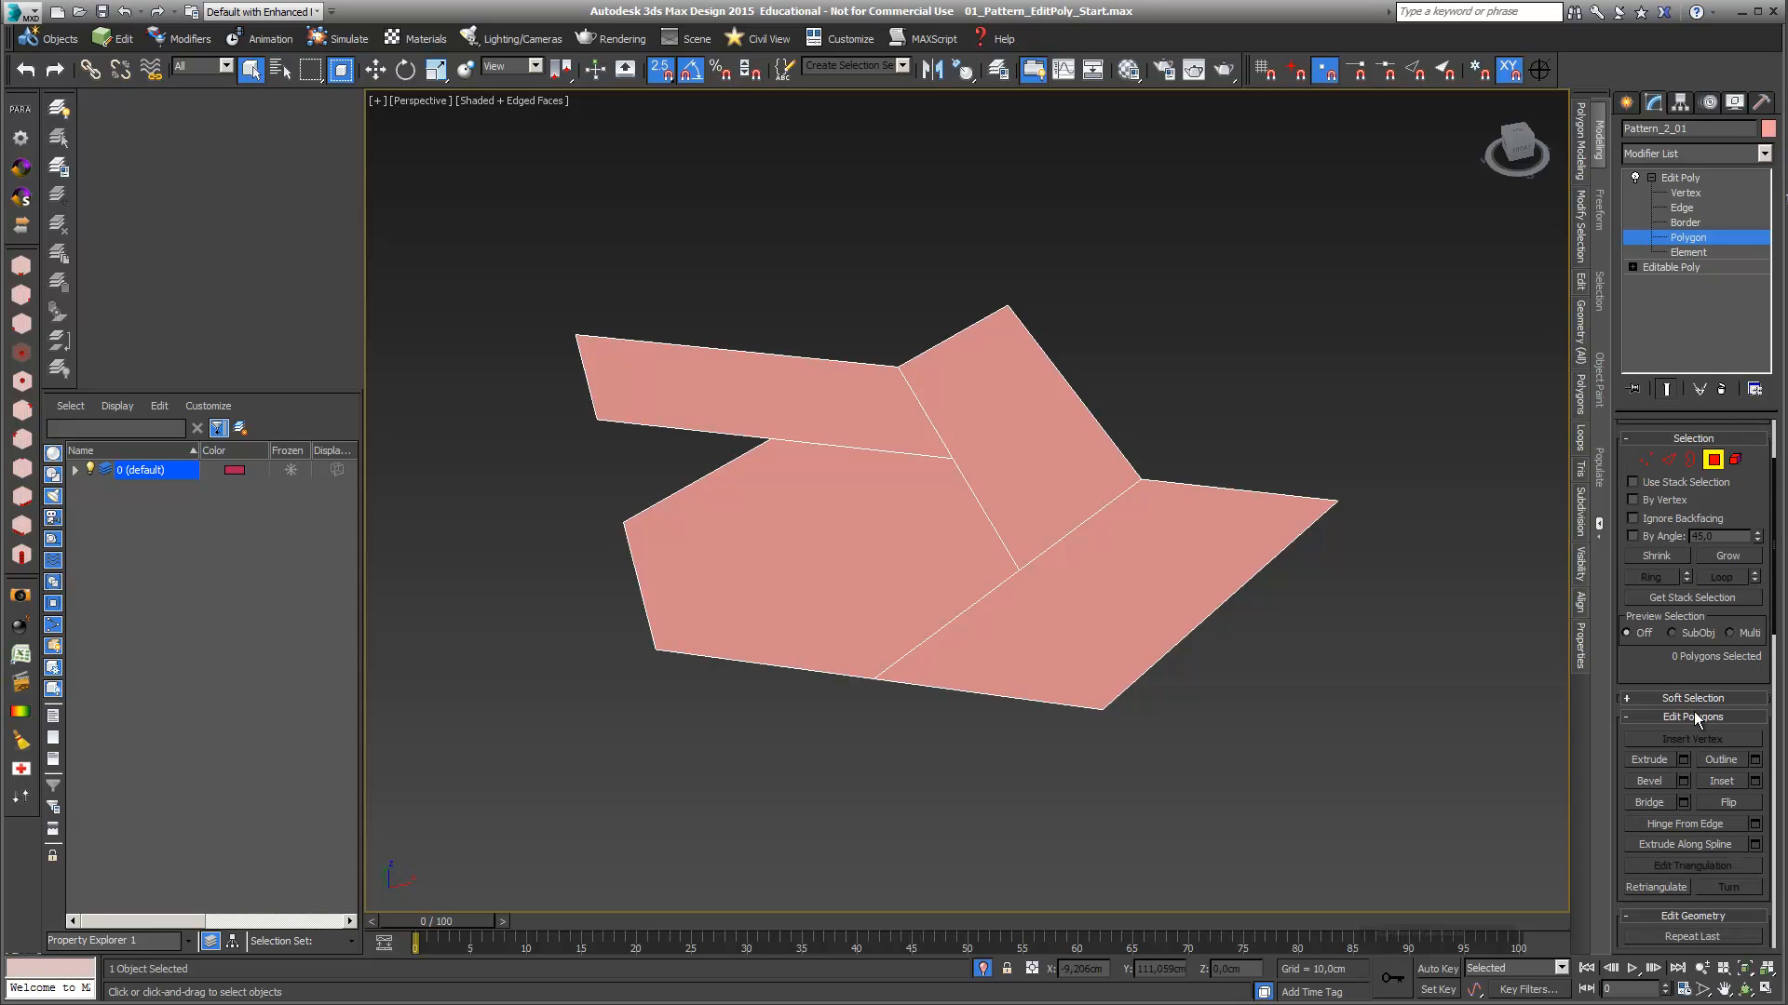
pyautogui.click(1754, 781)
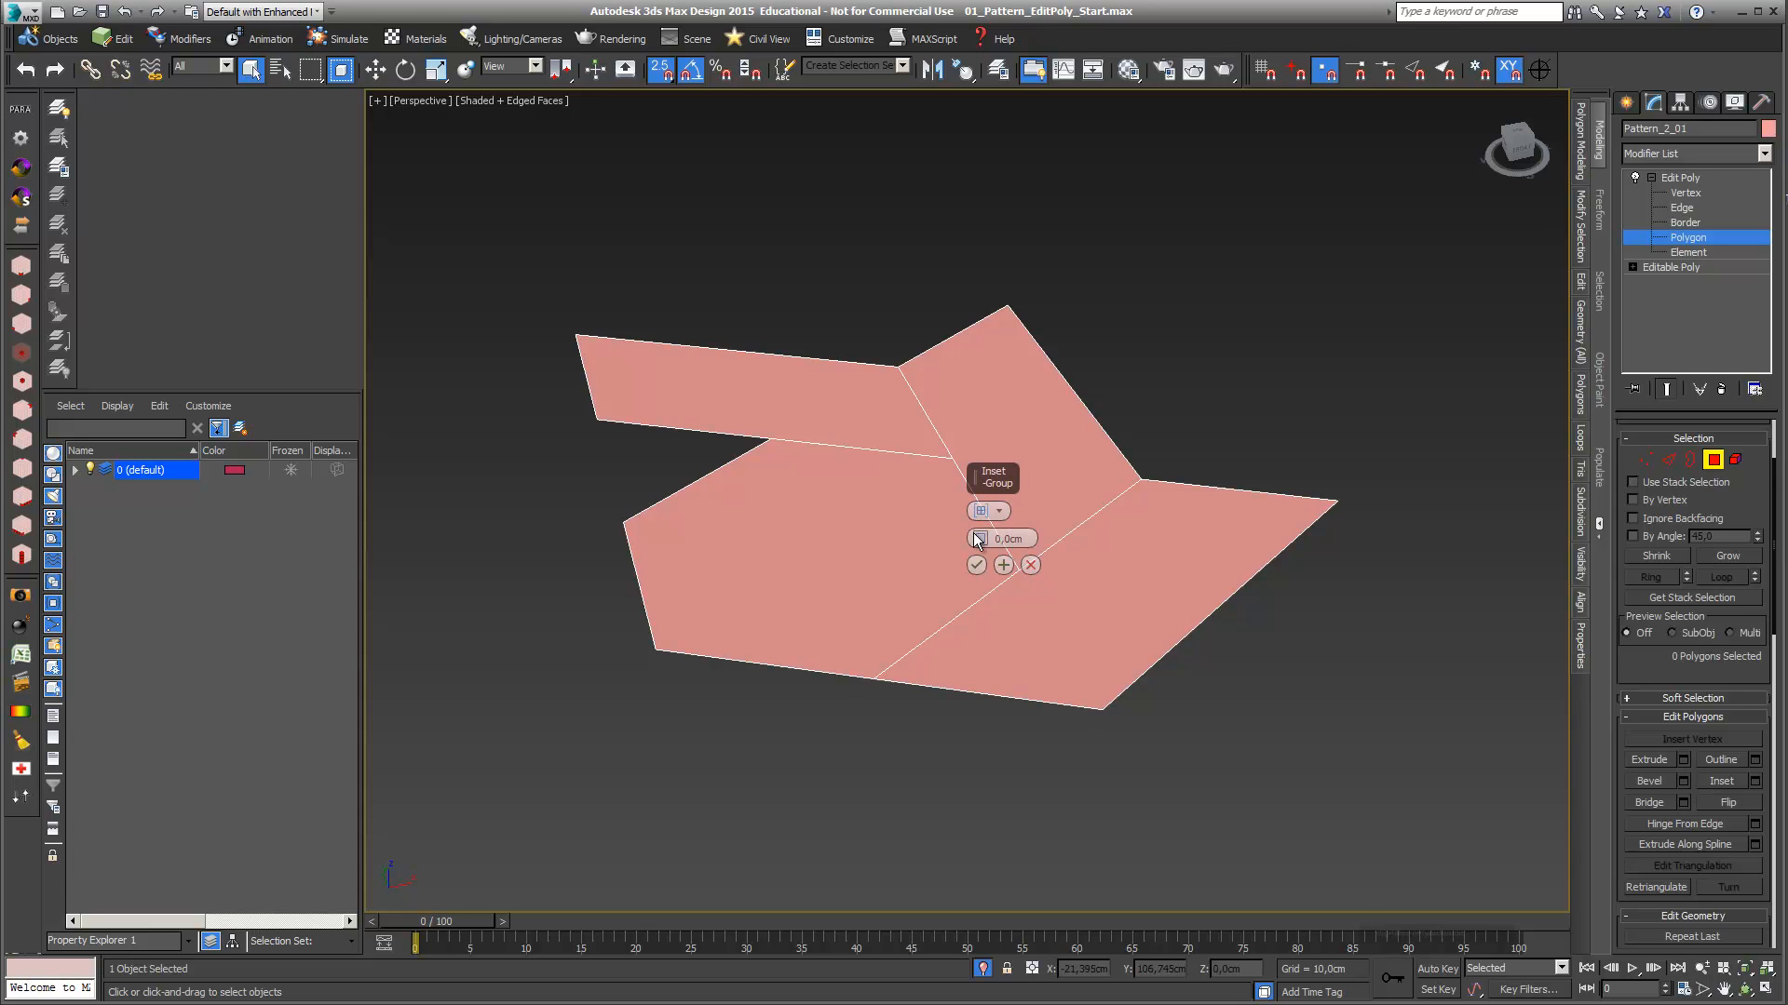
pyautogui.moveTo(976, 539)
pyautogui.mouseDown()
pyautogui.moveTo(979, 519)
pyautogui.moveTo(979, 537)
pyautogui.mouseUp()
pyautogui.click(896, 561)
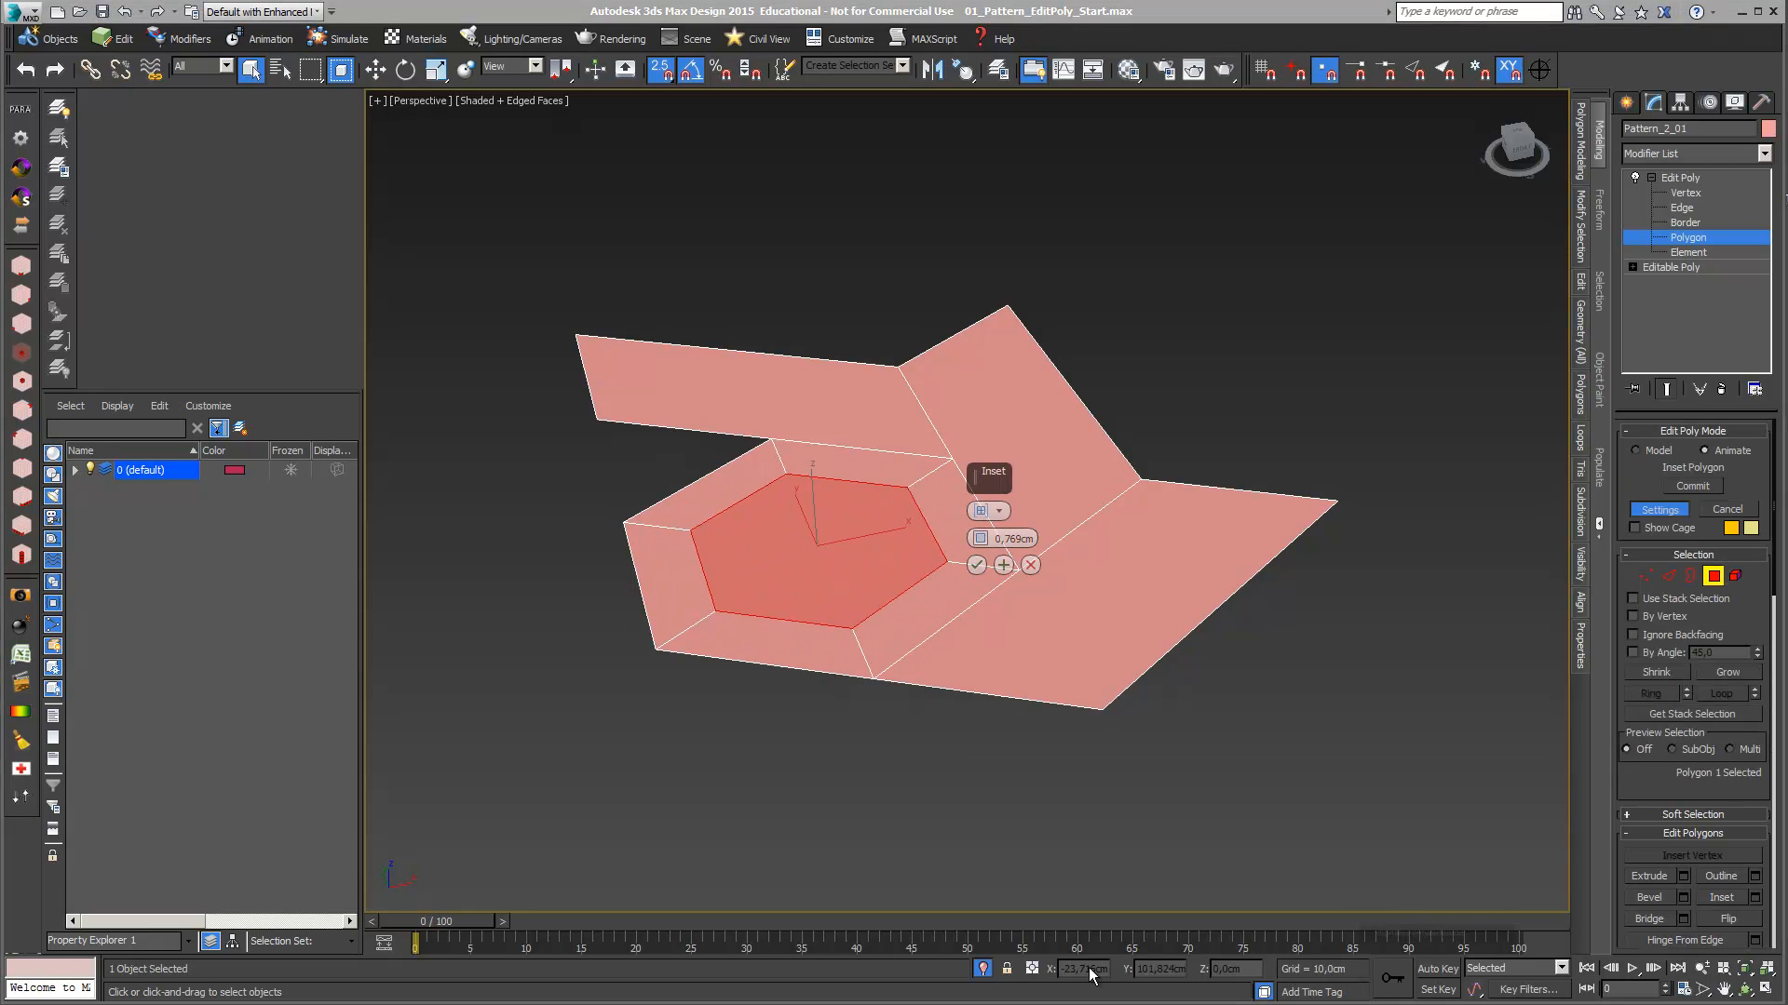
# Accept the inset of the hexagonal polygon and rename the Edit Poly modifier as EP_1_Inset
pyautogui.click(975, 565)
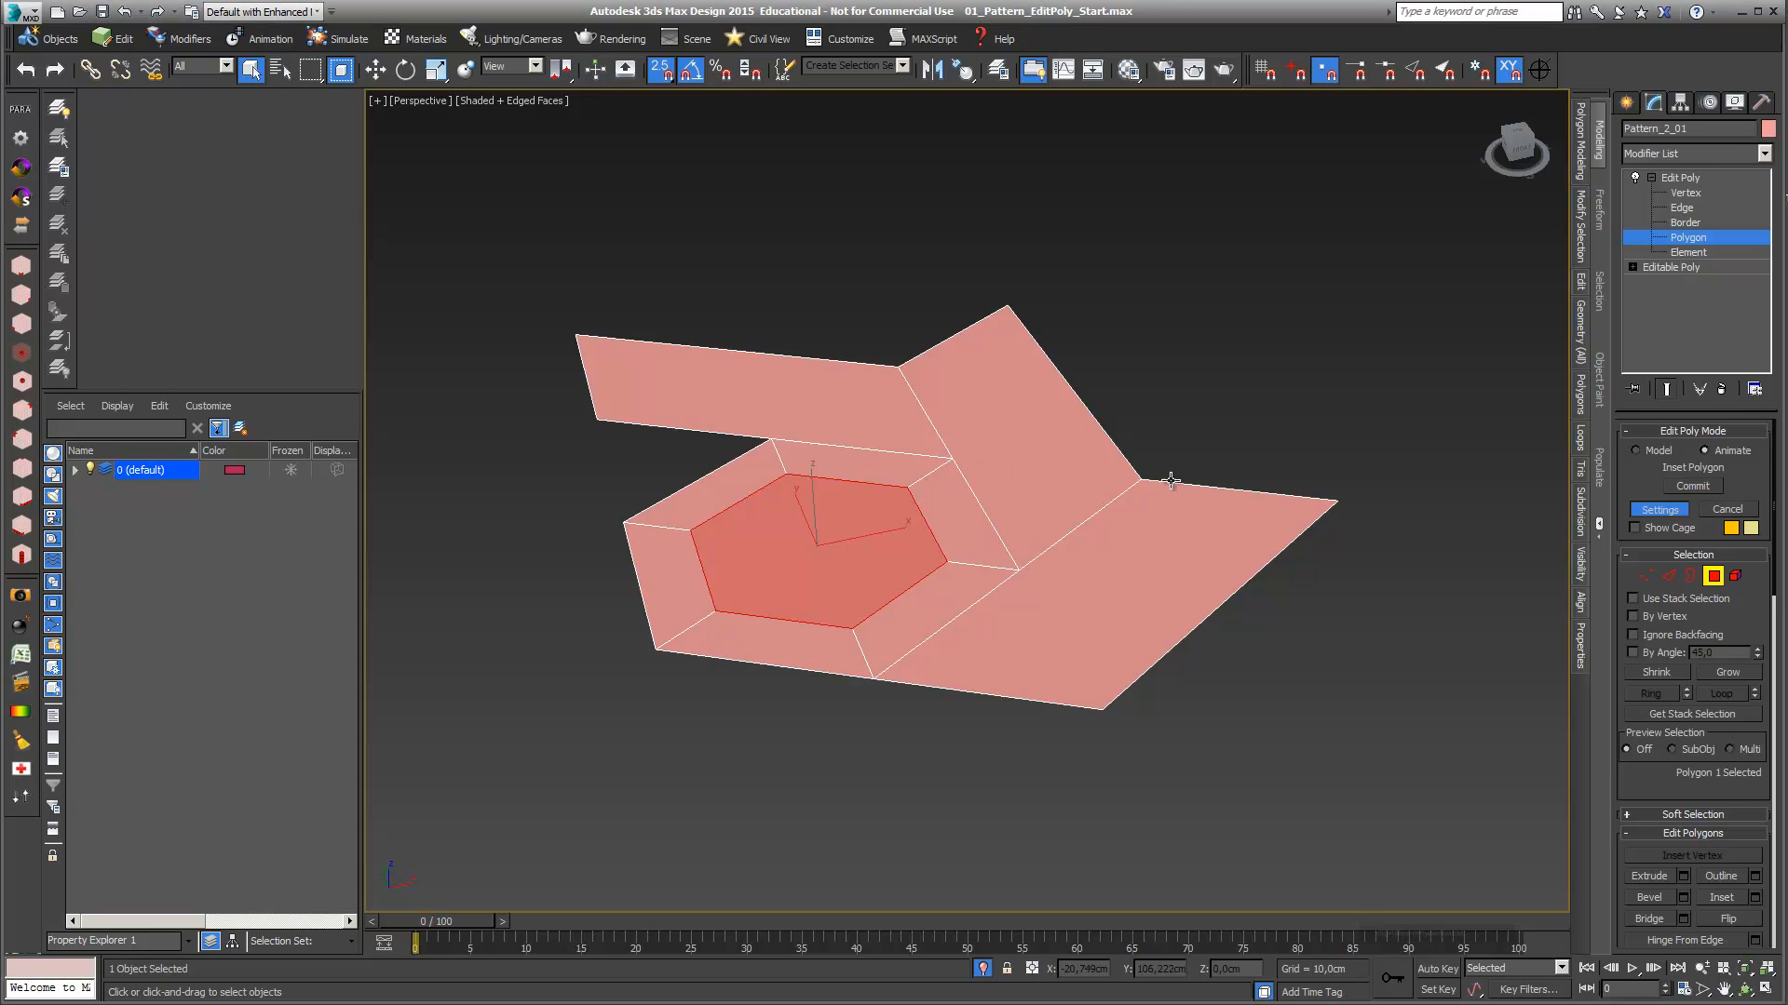
pyautogui.rightClick(1680, 182)
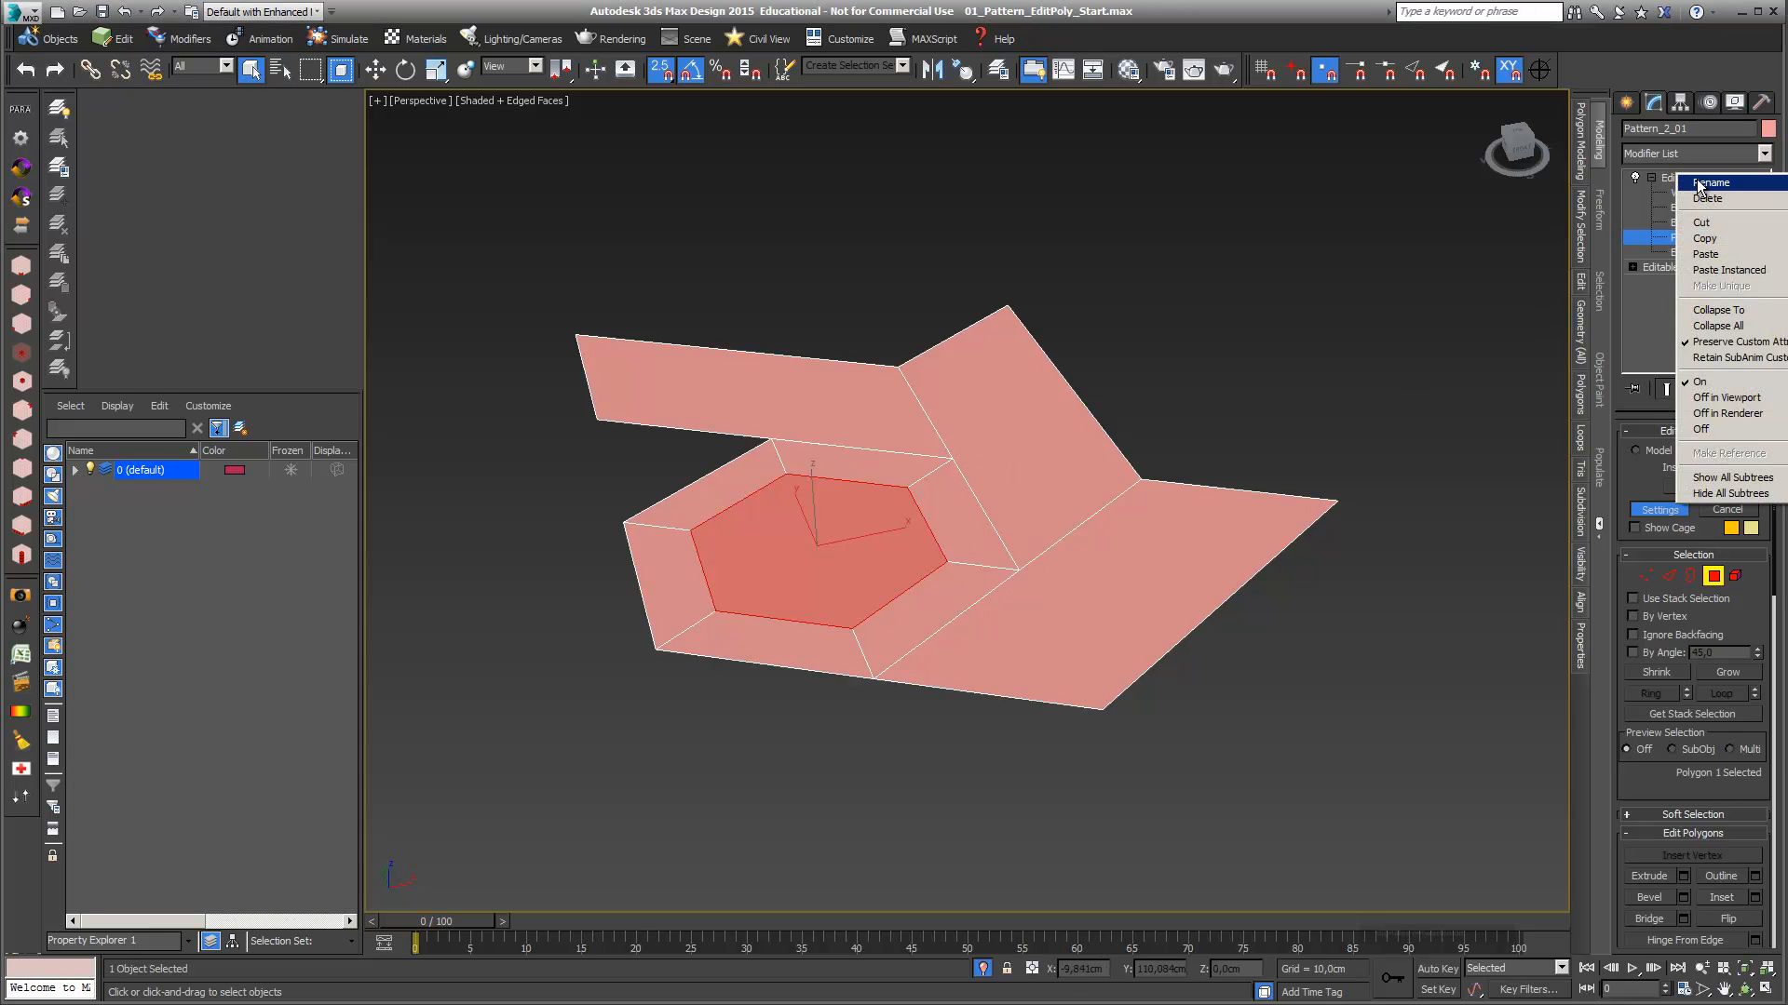
pyautogui.click(1699, 183)
pyautogui.write('EP_1_Inset')
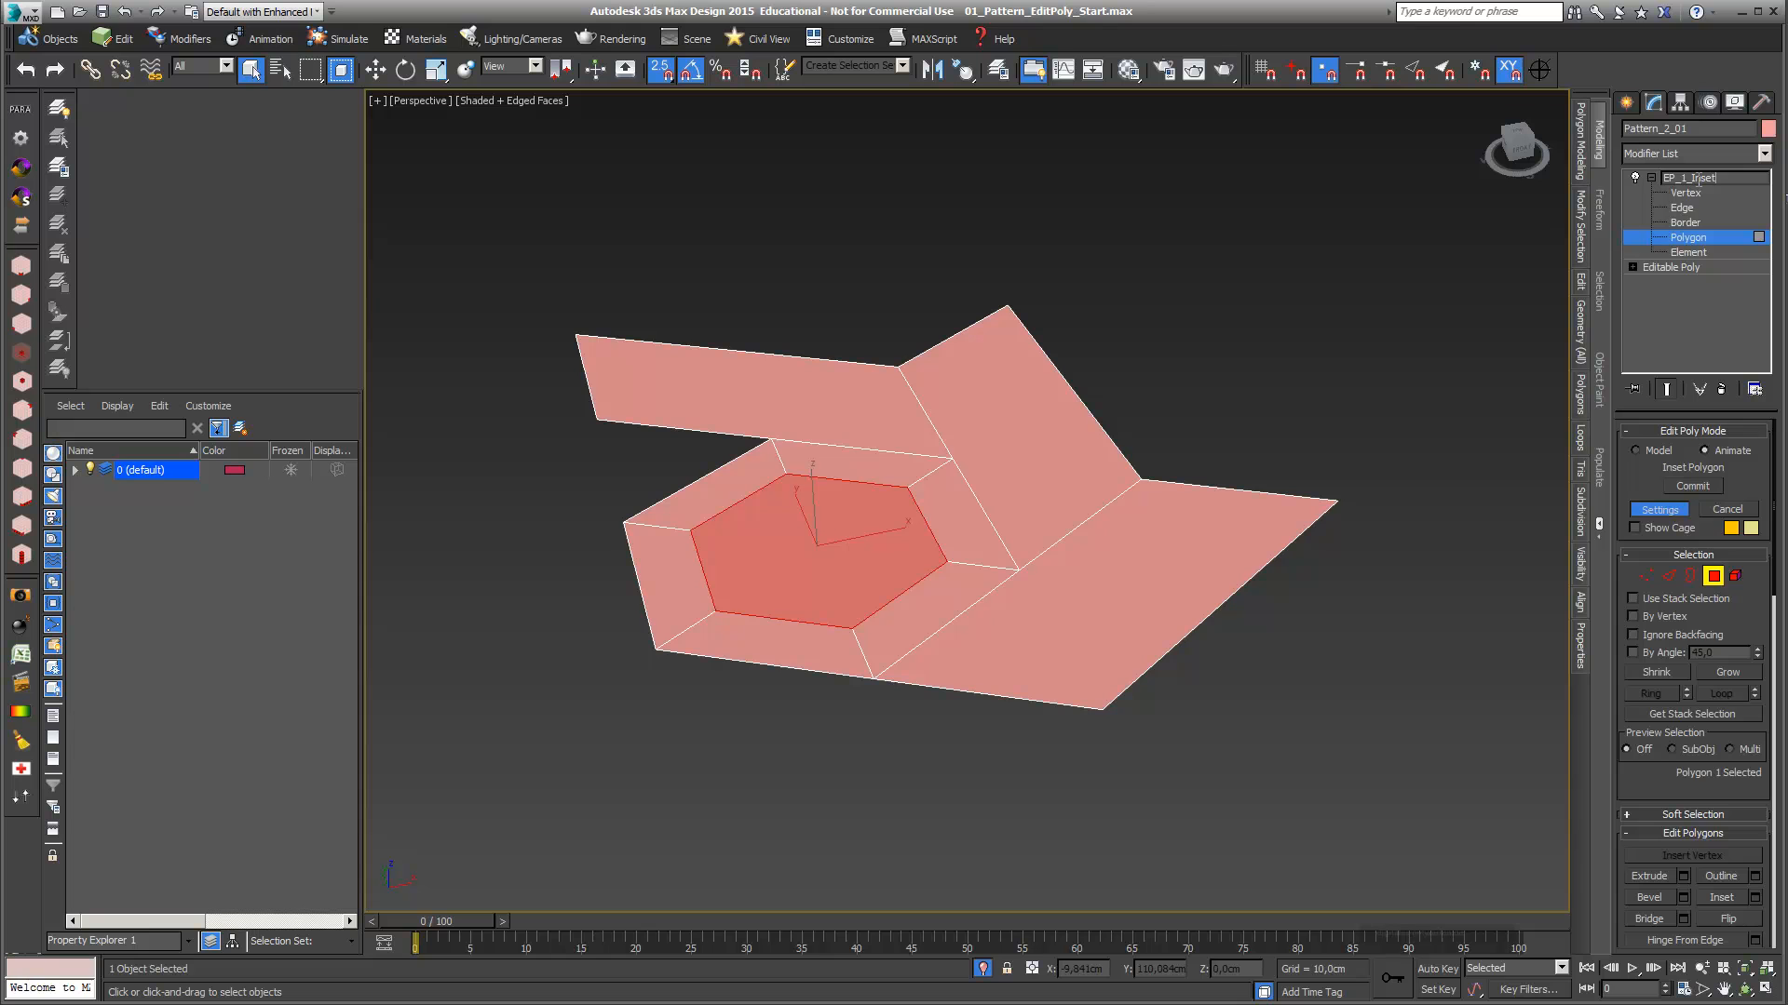
pyautogui.press('Return')
# Add another Edit Poly modifier above EP_1_Inset, set it to Animate mode and enter its Polygon level
pyautogui.scroll(-3, 1695, 652)
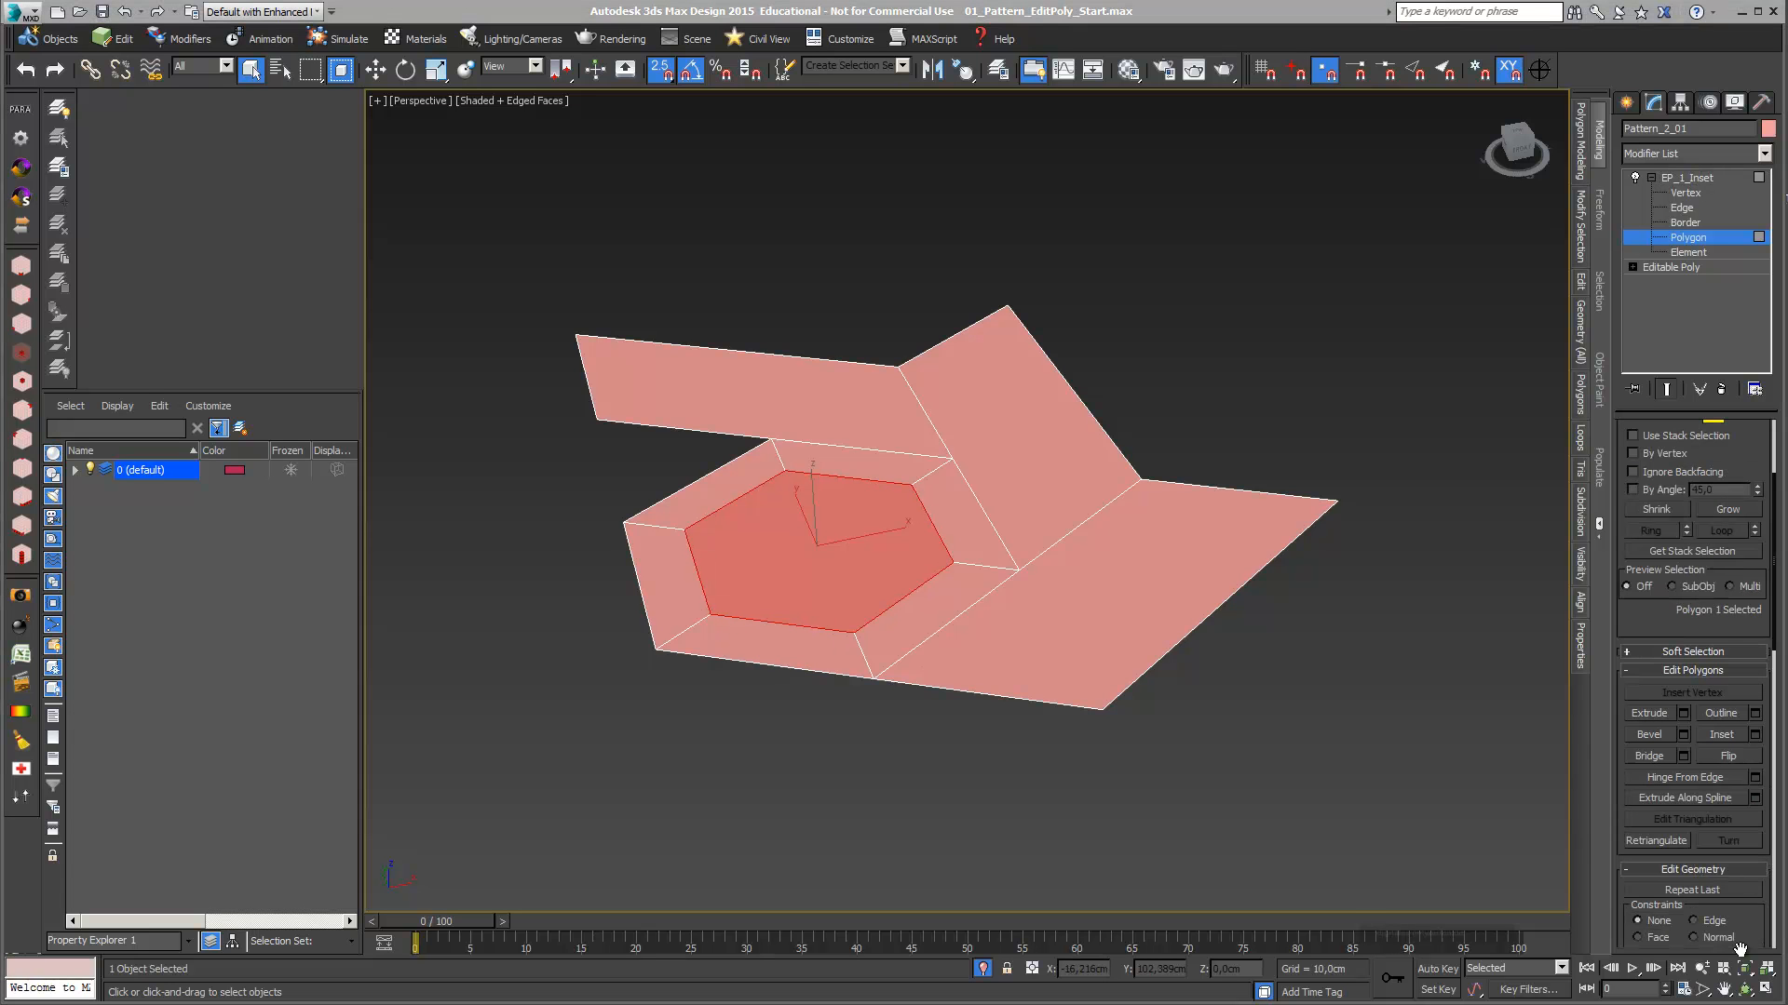
pyautogui.click(1765, 154)
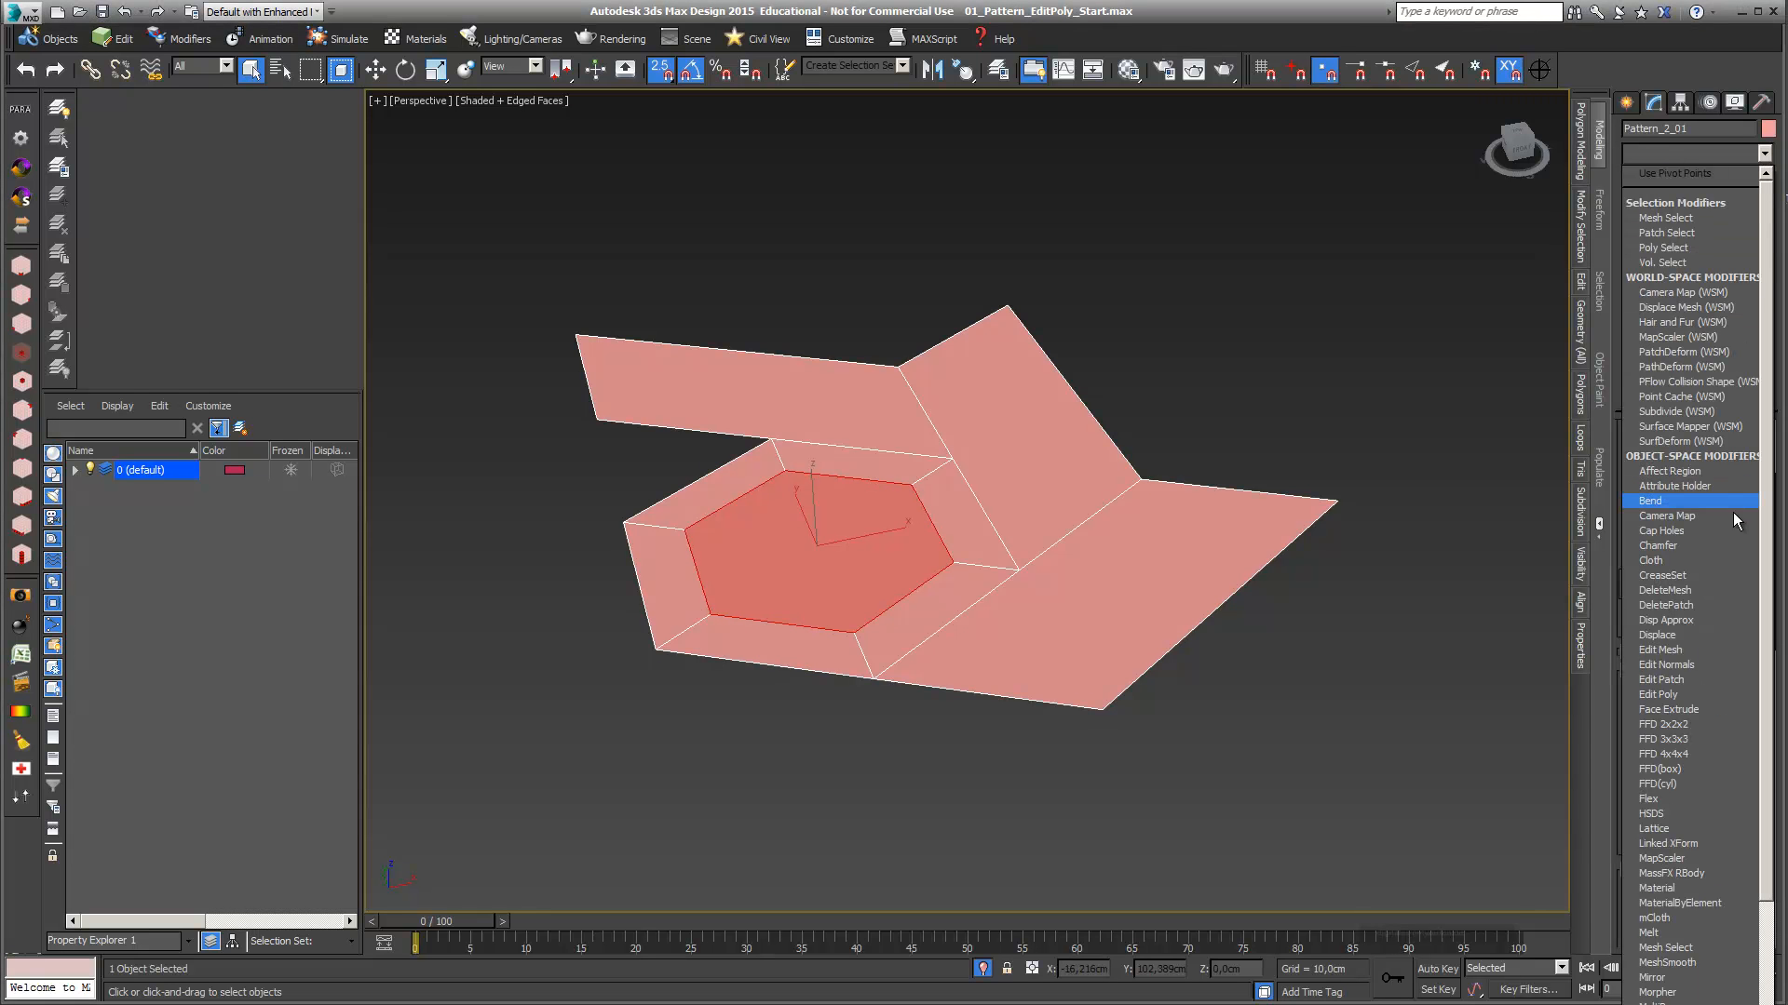
pyautogui.click(1719, 698)
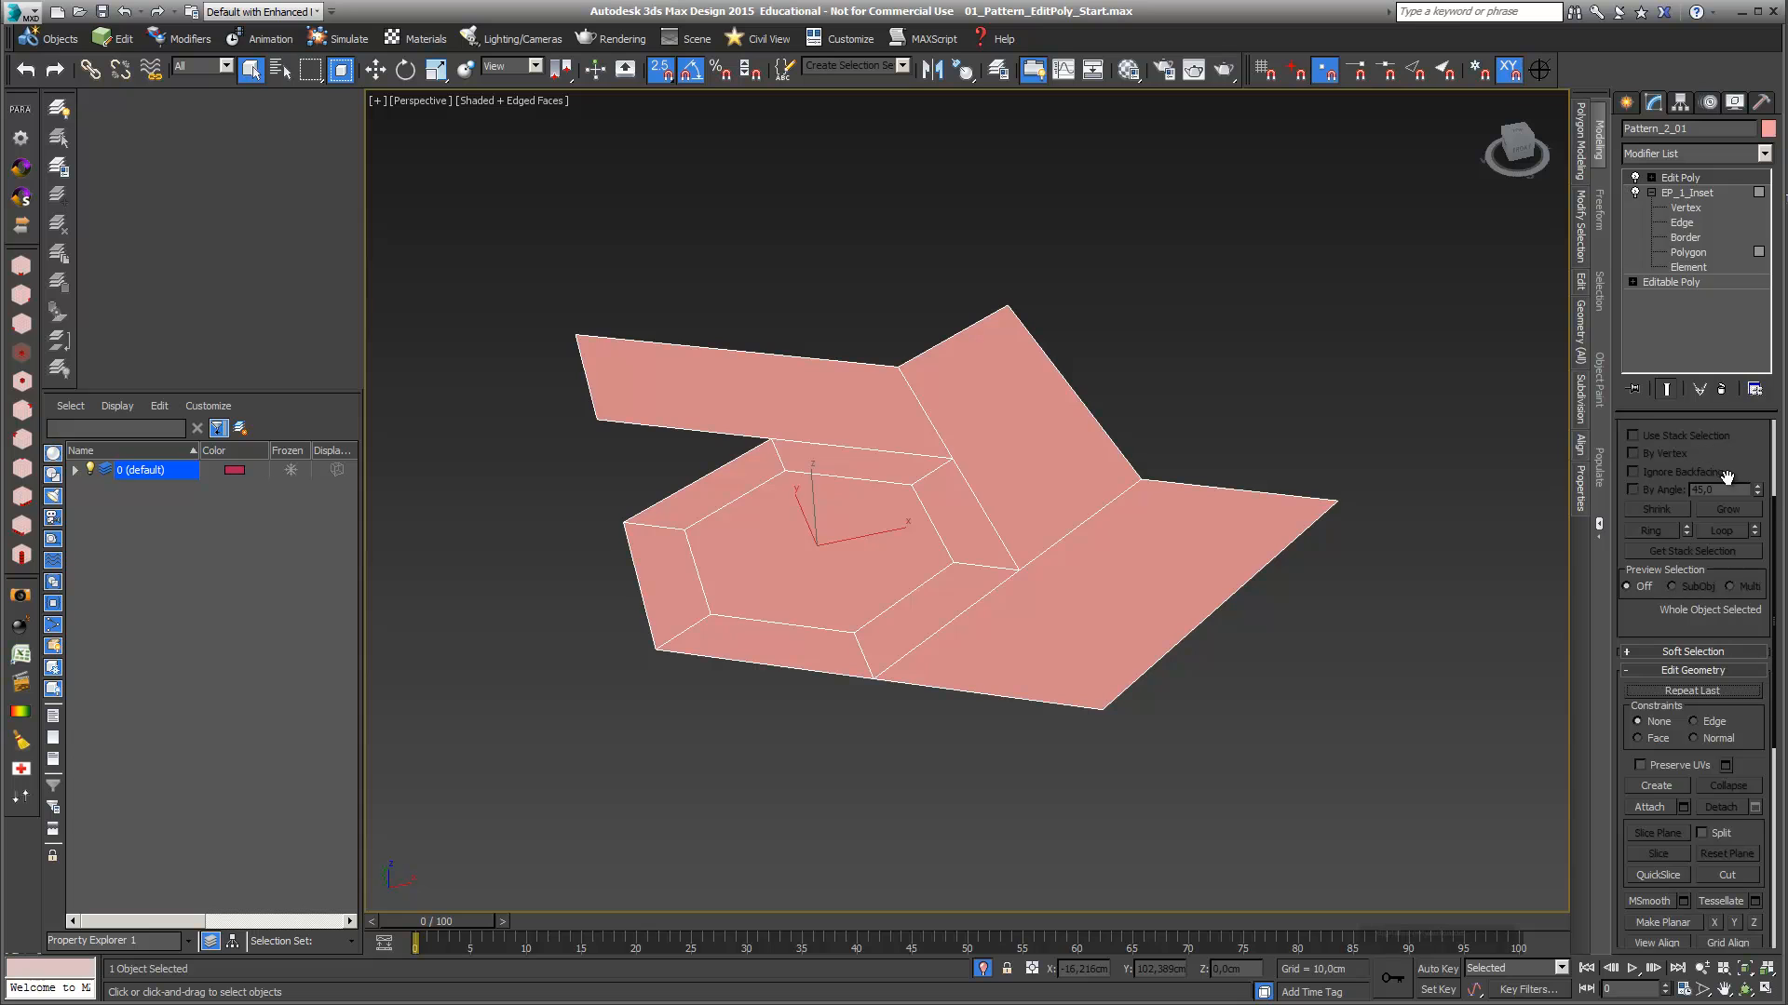
pyautogui.moveTo(1727, 441); pyautogui.dragTo(1759, 680)
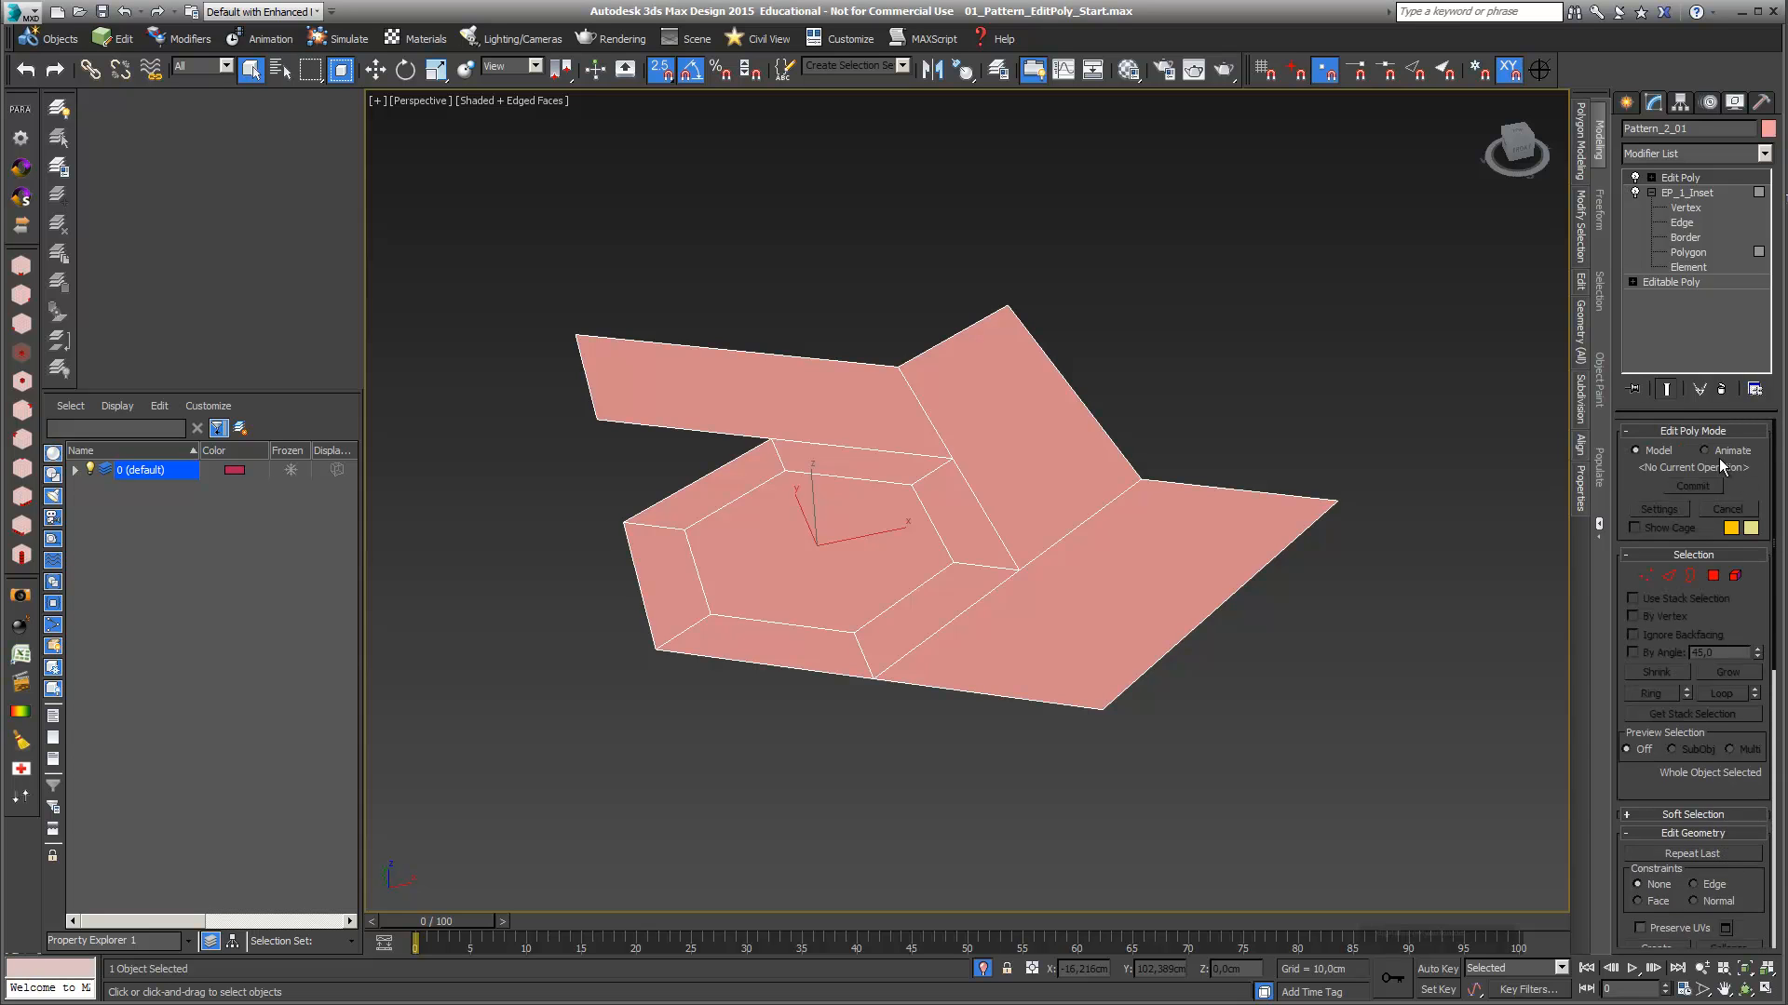
pyautogui.click(1651, 178)
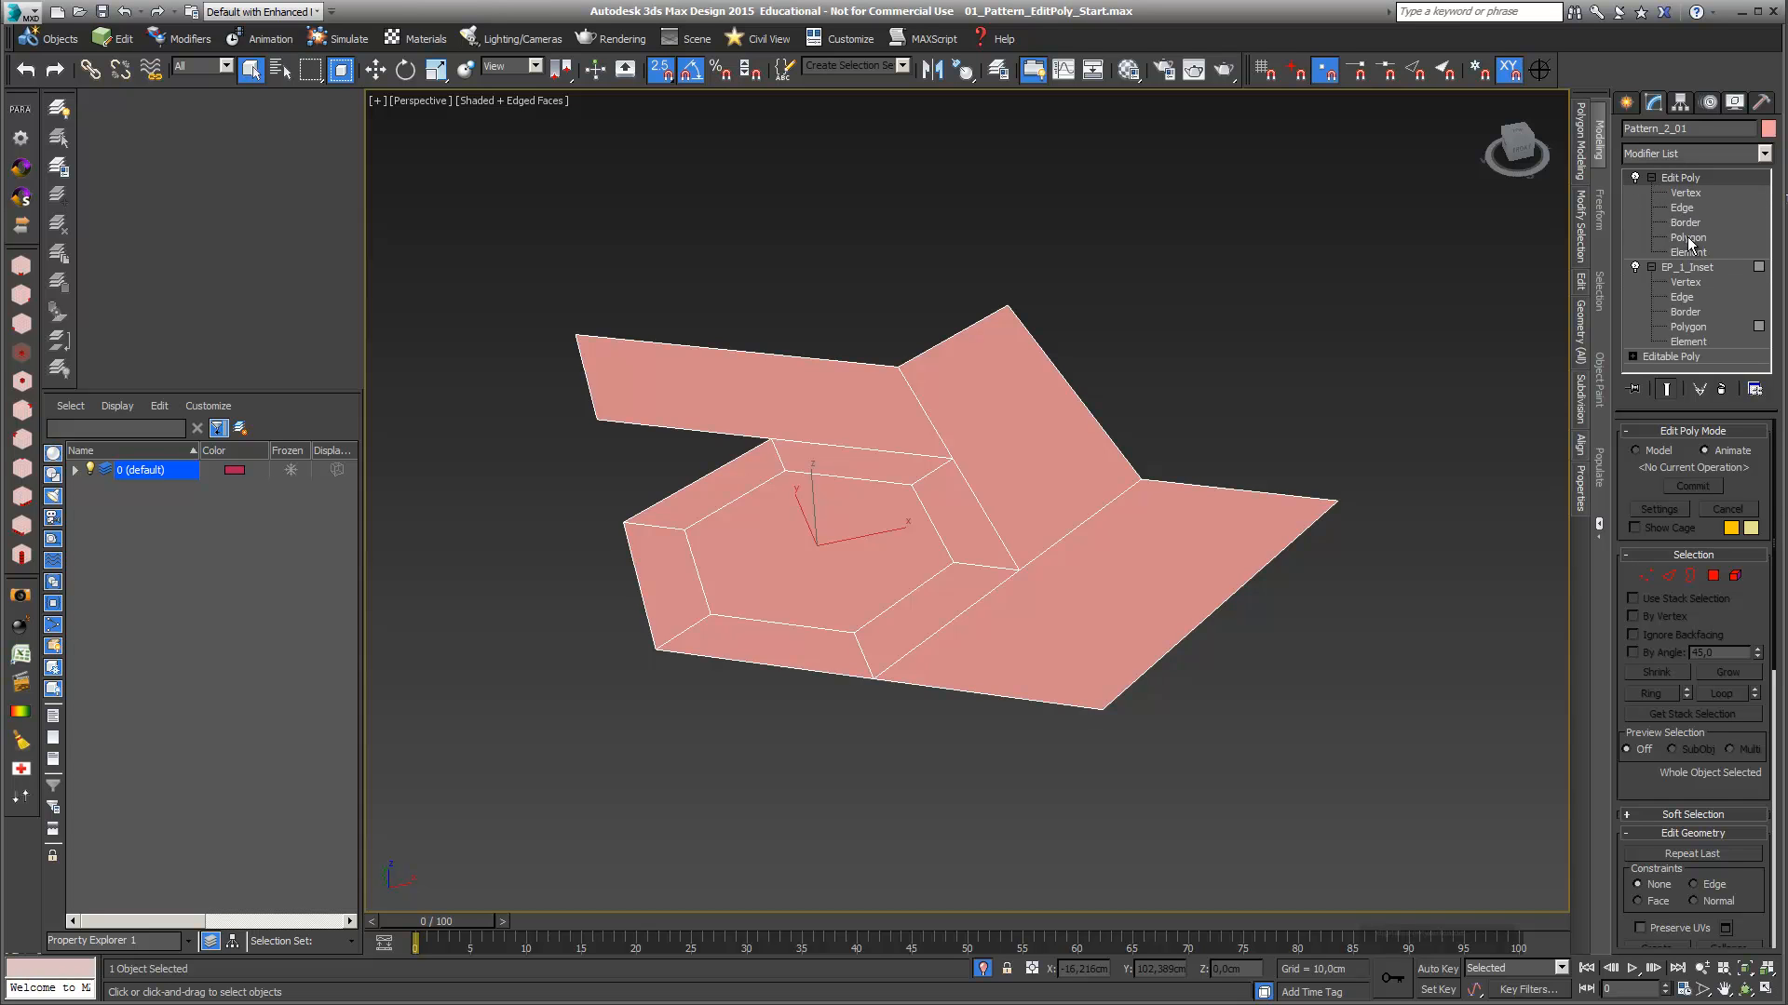
pyautogui.click(1688, 238)
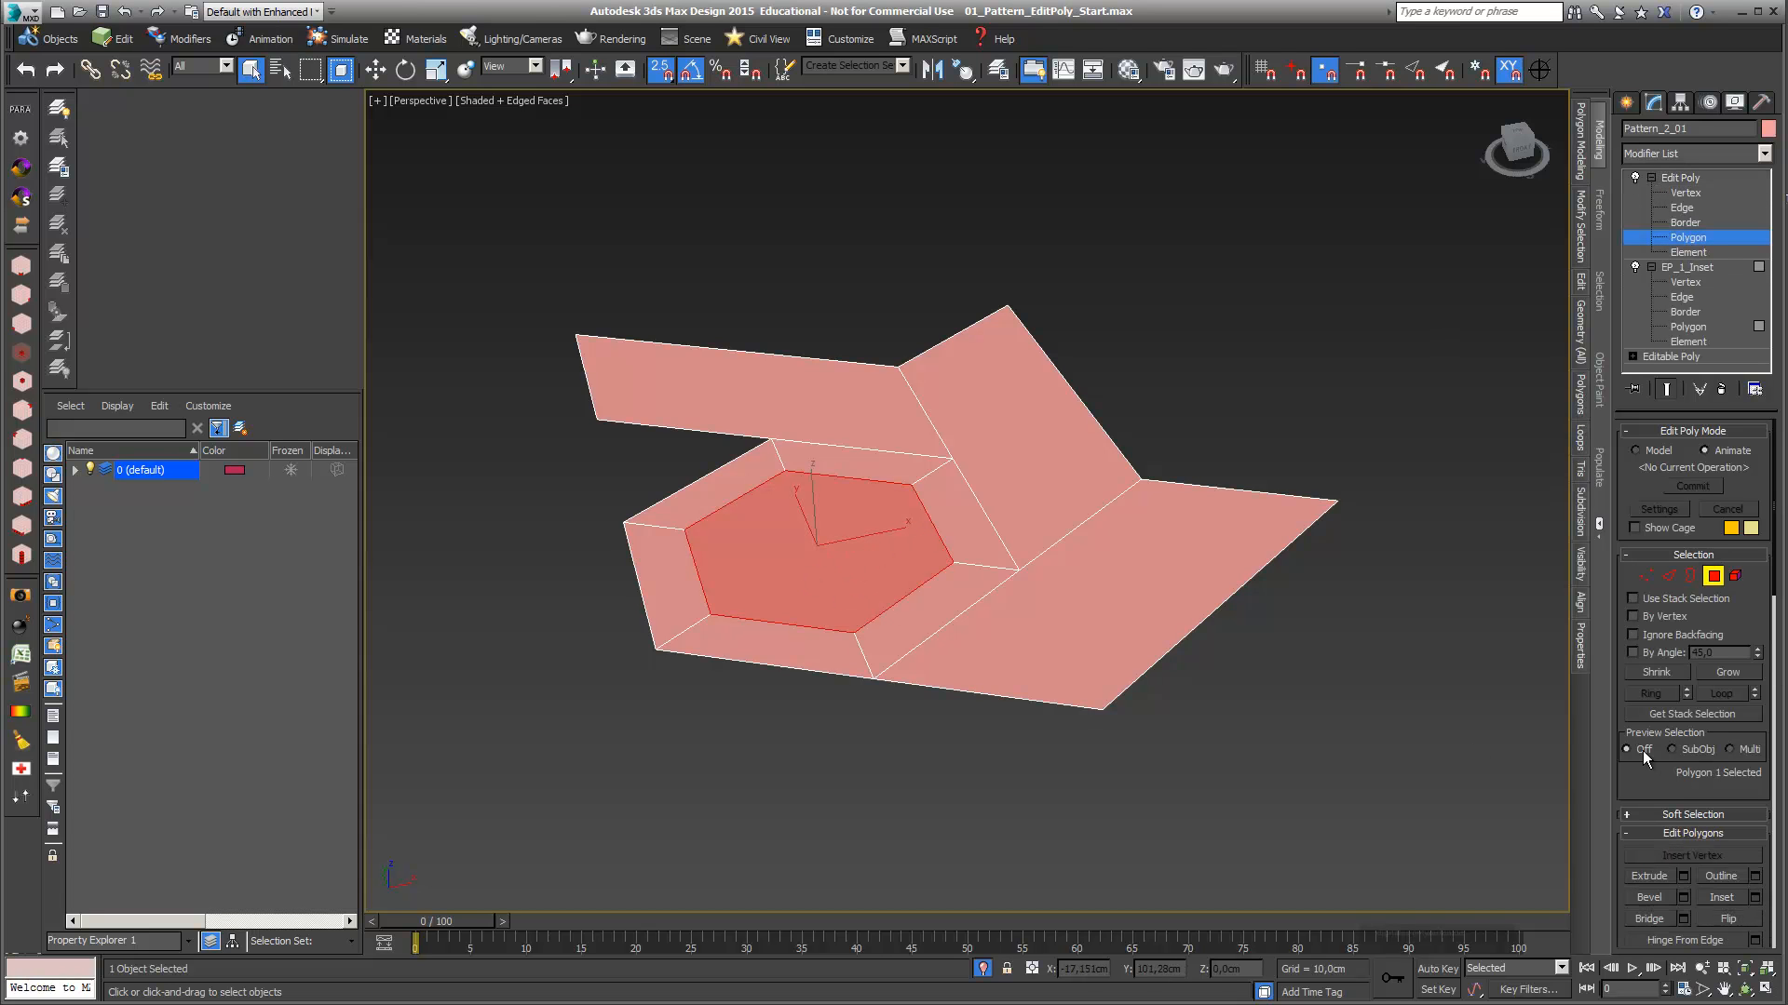
# Extrude the inner hexagonal polygon upward and delete its top face to leave an open hexagonal ring
pyautogui.click(1685, 877)
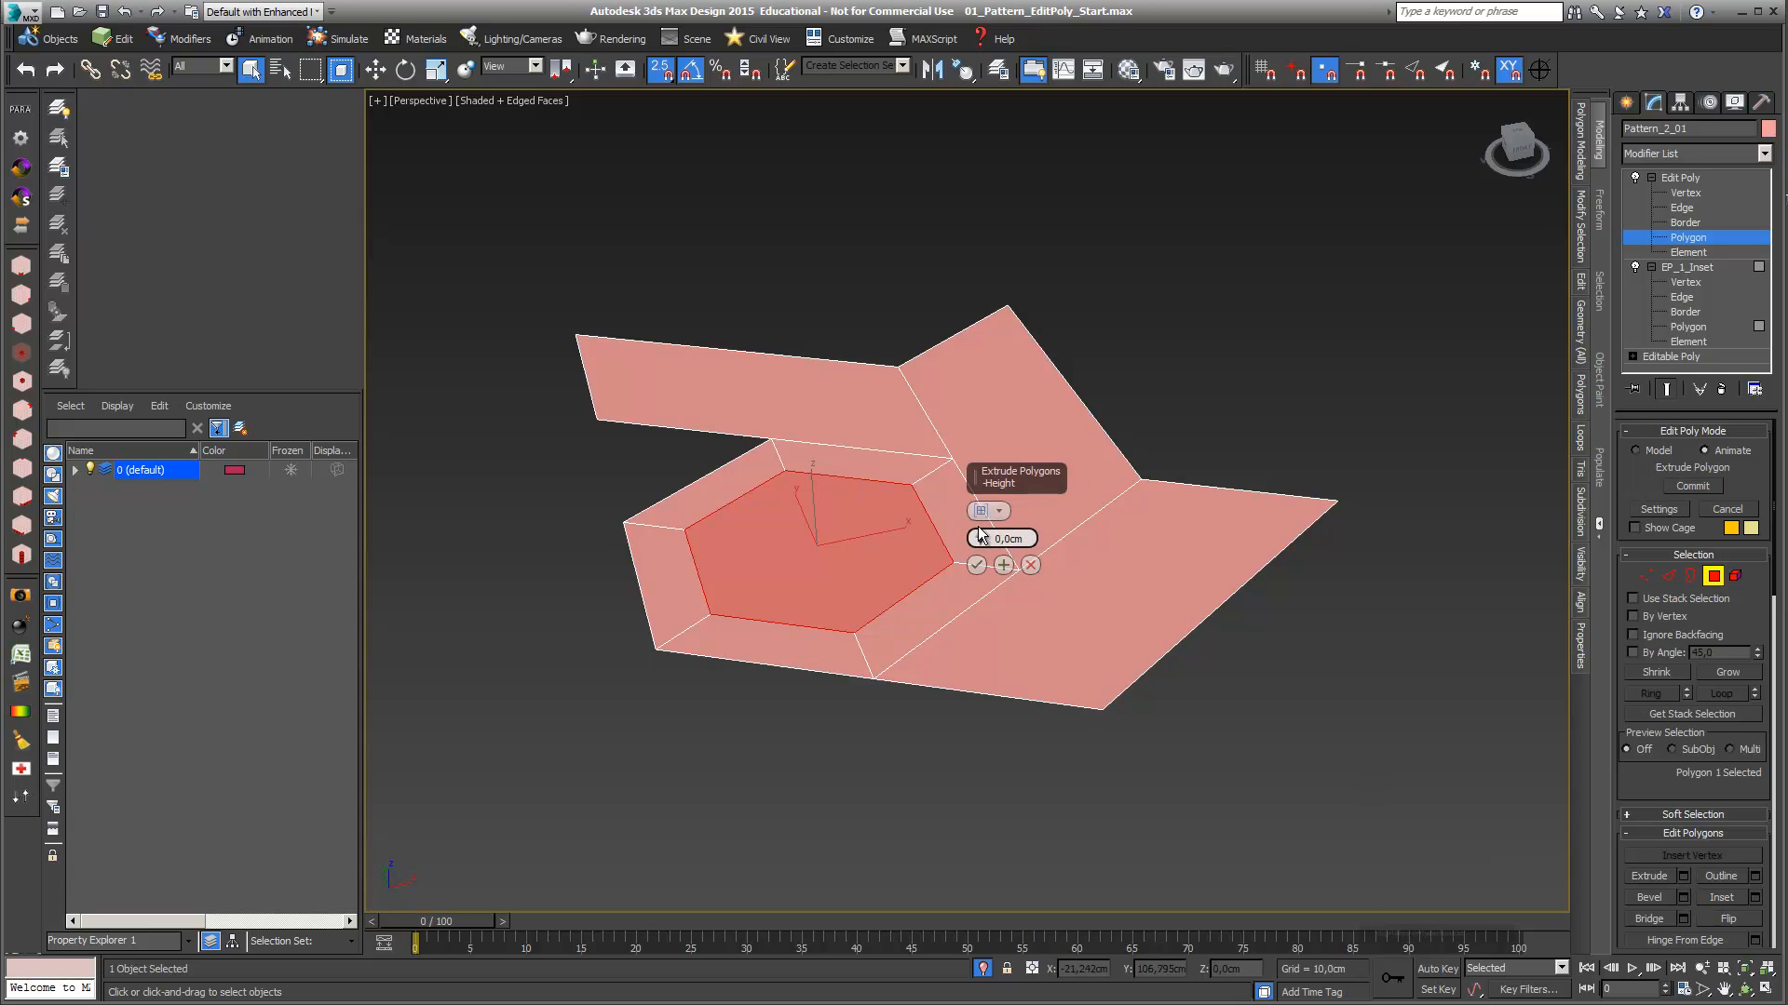
pyautogui.moveTo(980, 538); pyautogui.dragTo(983, 527)
pyautogui.click(976, 564)
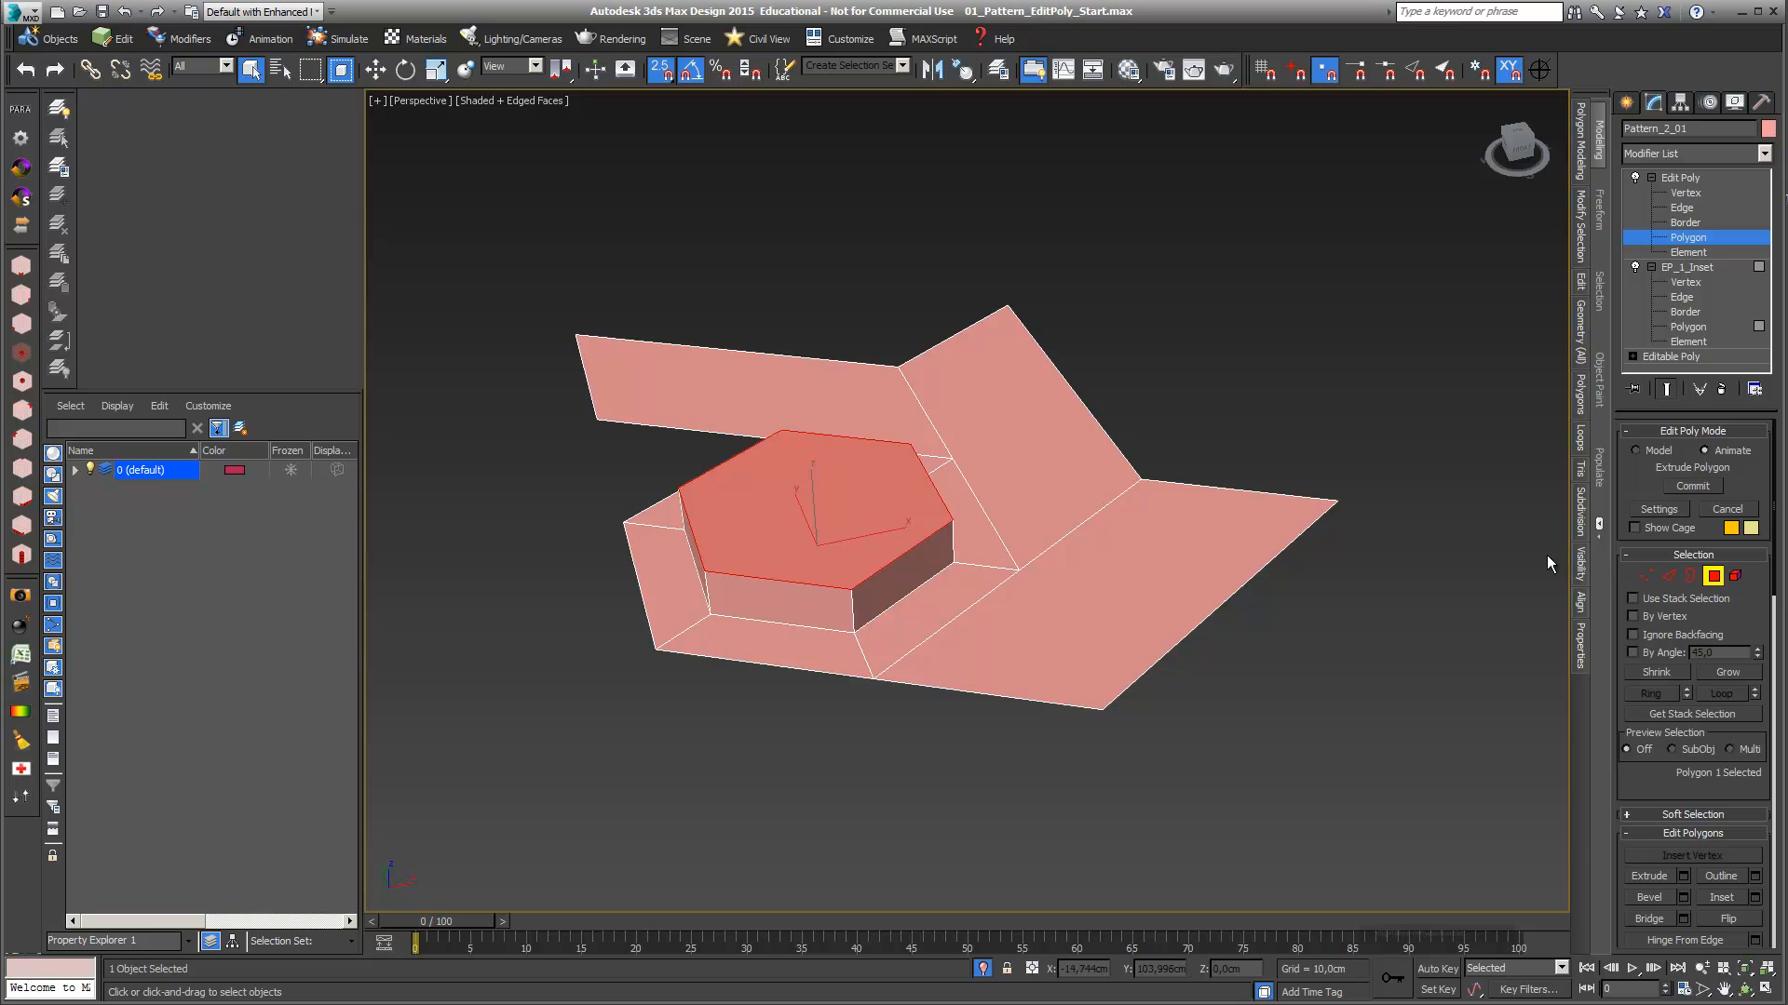
pyautogui.press('Delete')
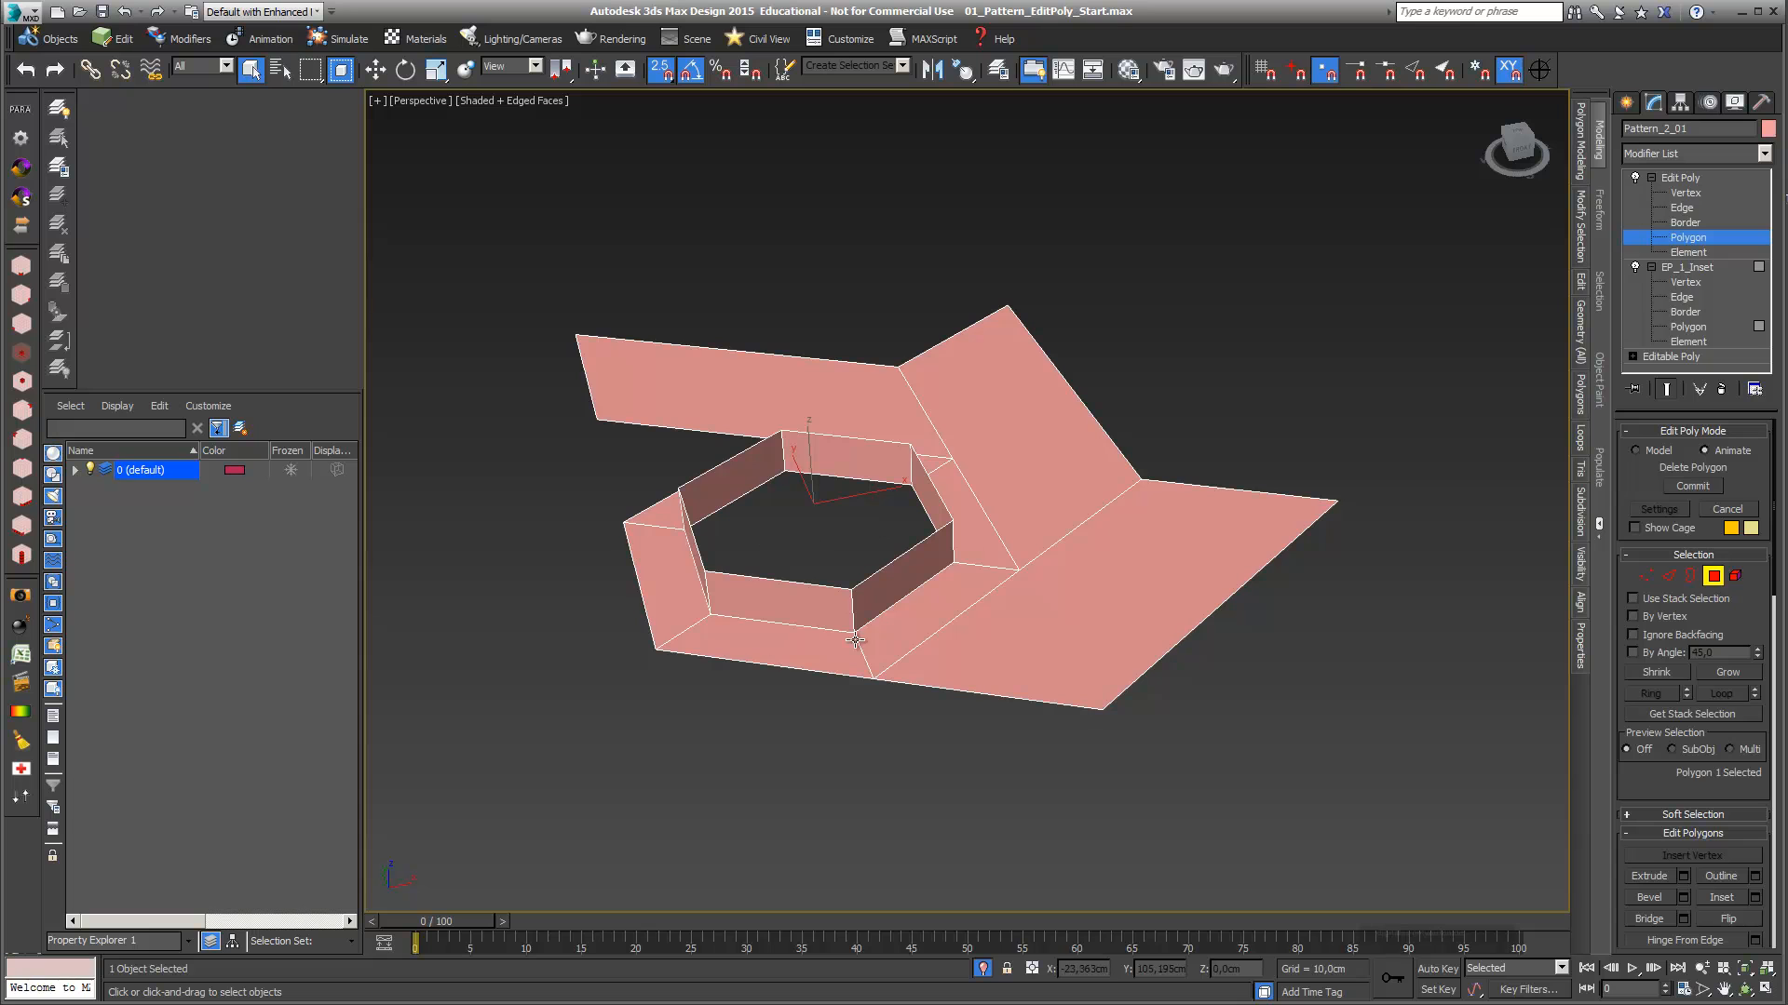
# Toggle the top Edit Poly modifier off and on, and rename it with a name starting with EP_1_Exturde_Delet
pyautogui.click(1634, 176)
pyautogui.click(1634, 176)
pyautogui.rightClick(1681, 179)
pyautogui.click(1695, 179)
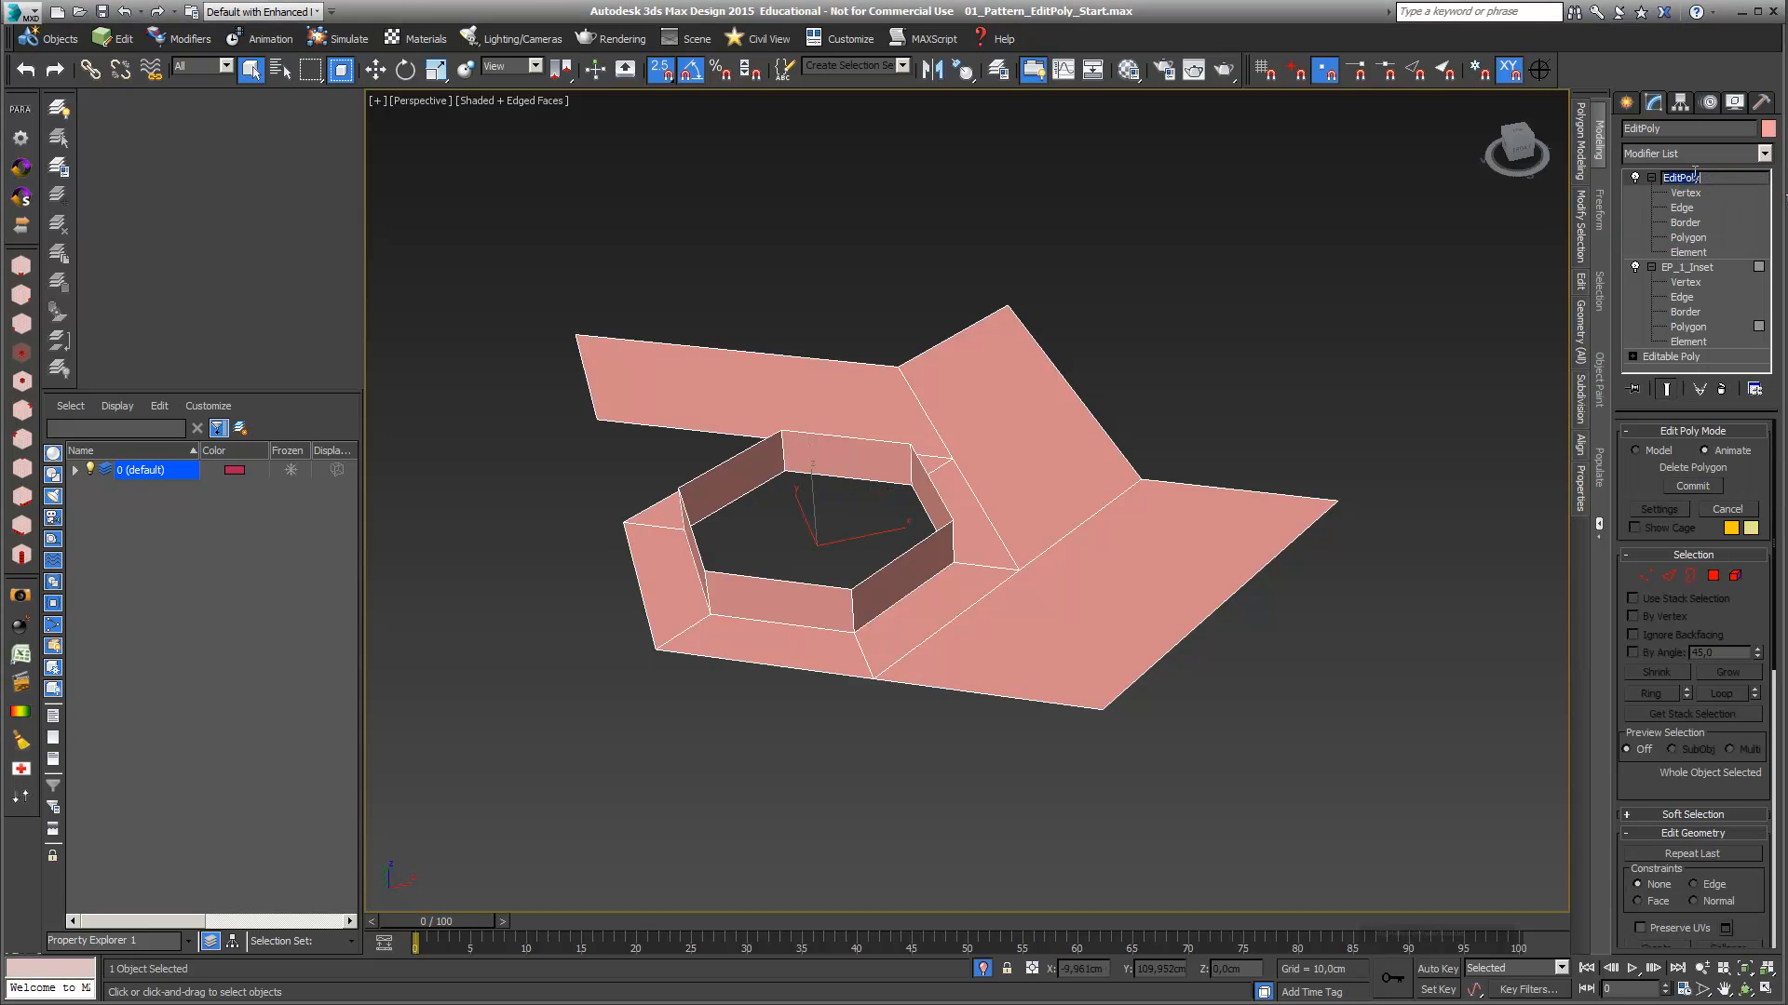
pyautogui.write('E')
pyautogui.press('Return')
# Add a third Edit Poly modifier on top of the stack in Animate mode and enter its Polygon level
pyautogui.click(1766, 155)
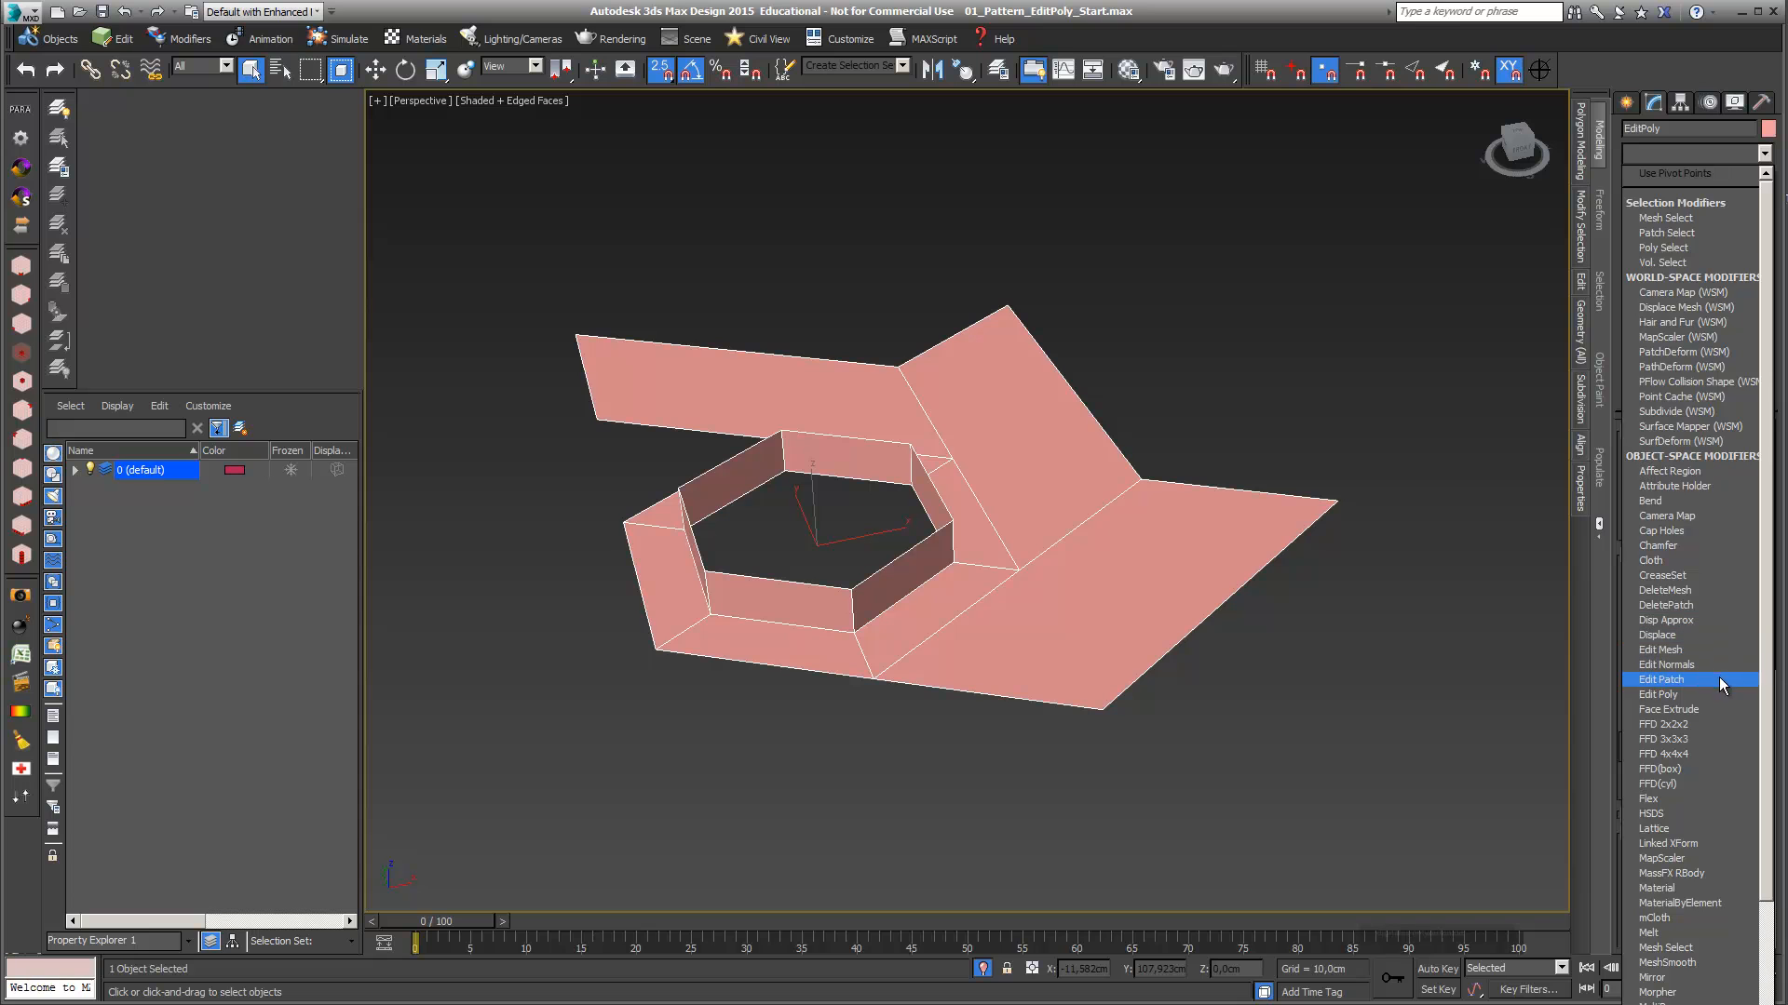
pyautogui.click(1718, 692)
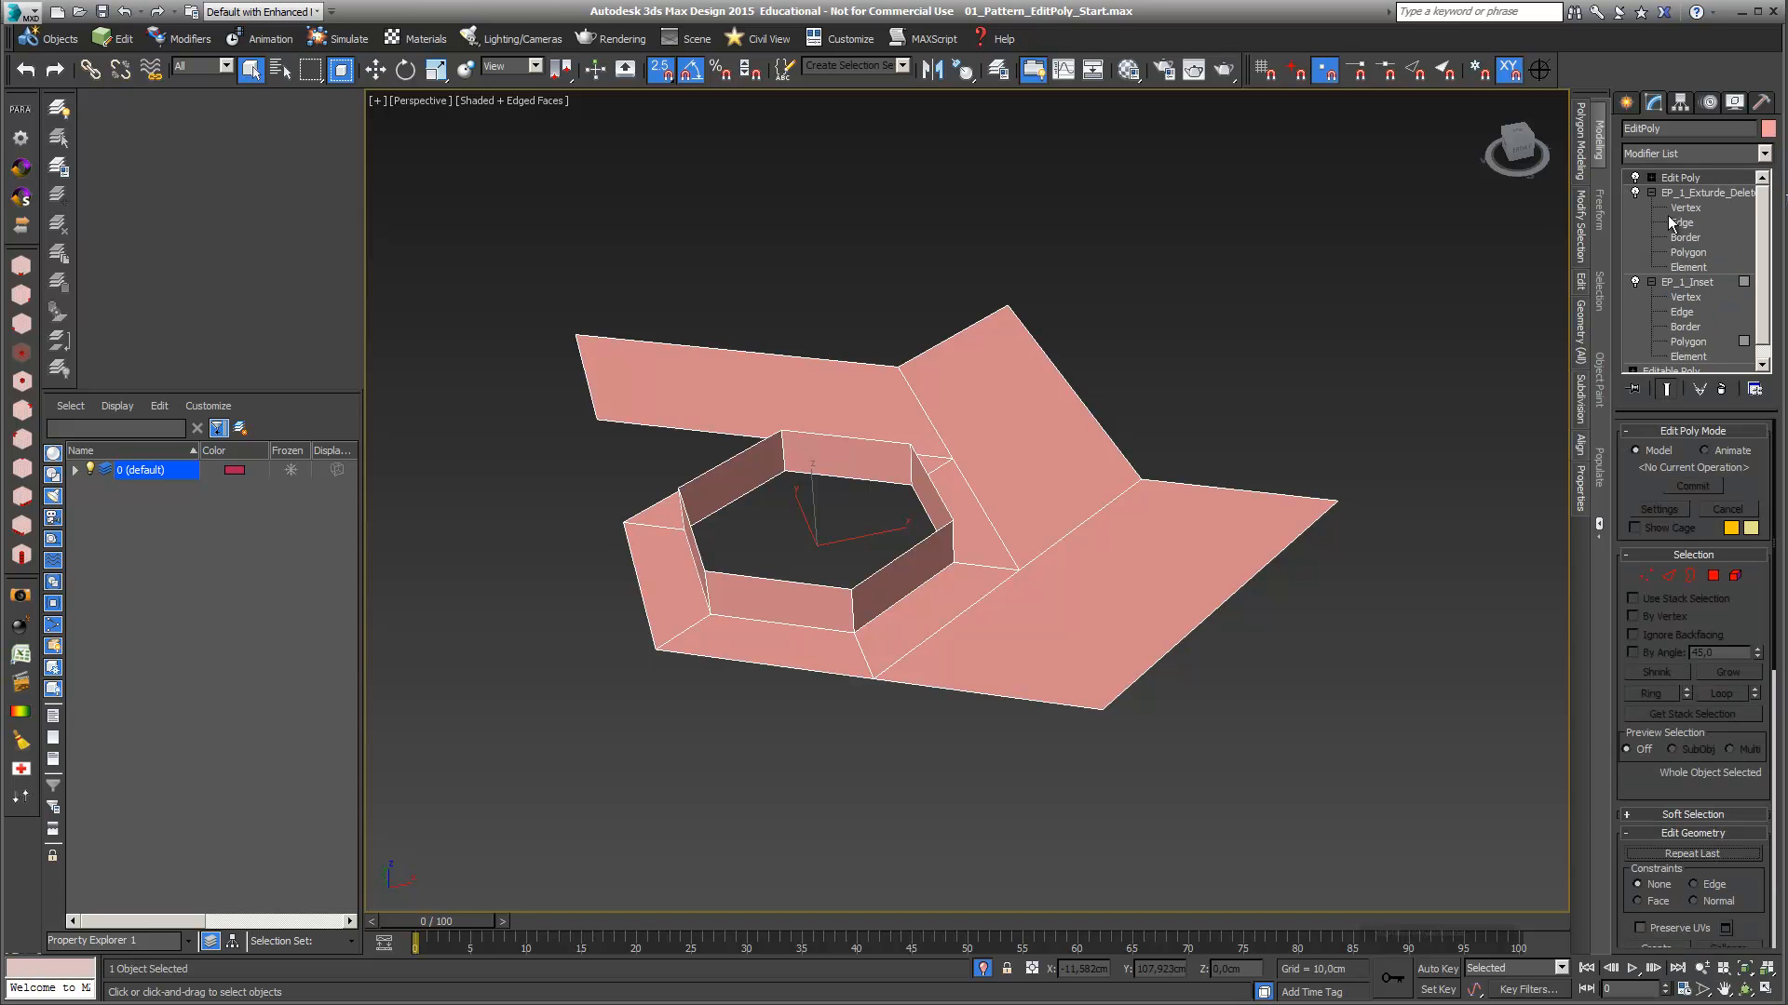
pyautogui.click(1705, 451)
pyautogui.click(1651, 177)
pyautogui.click(1688, 237)
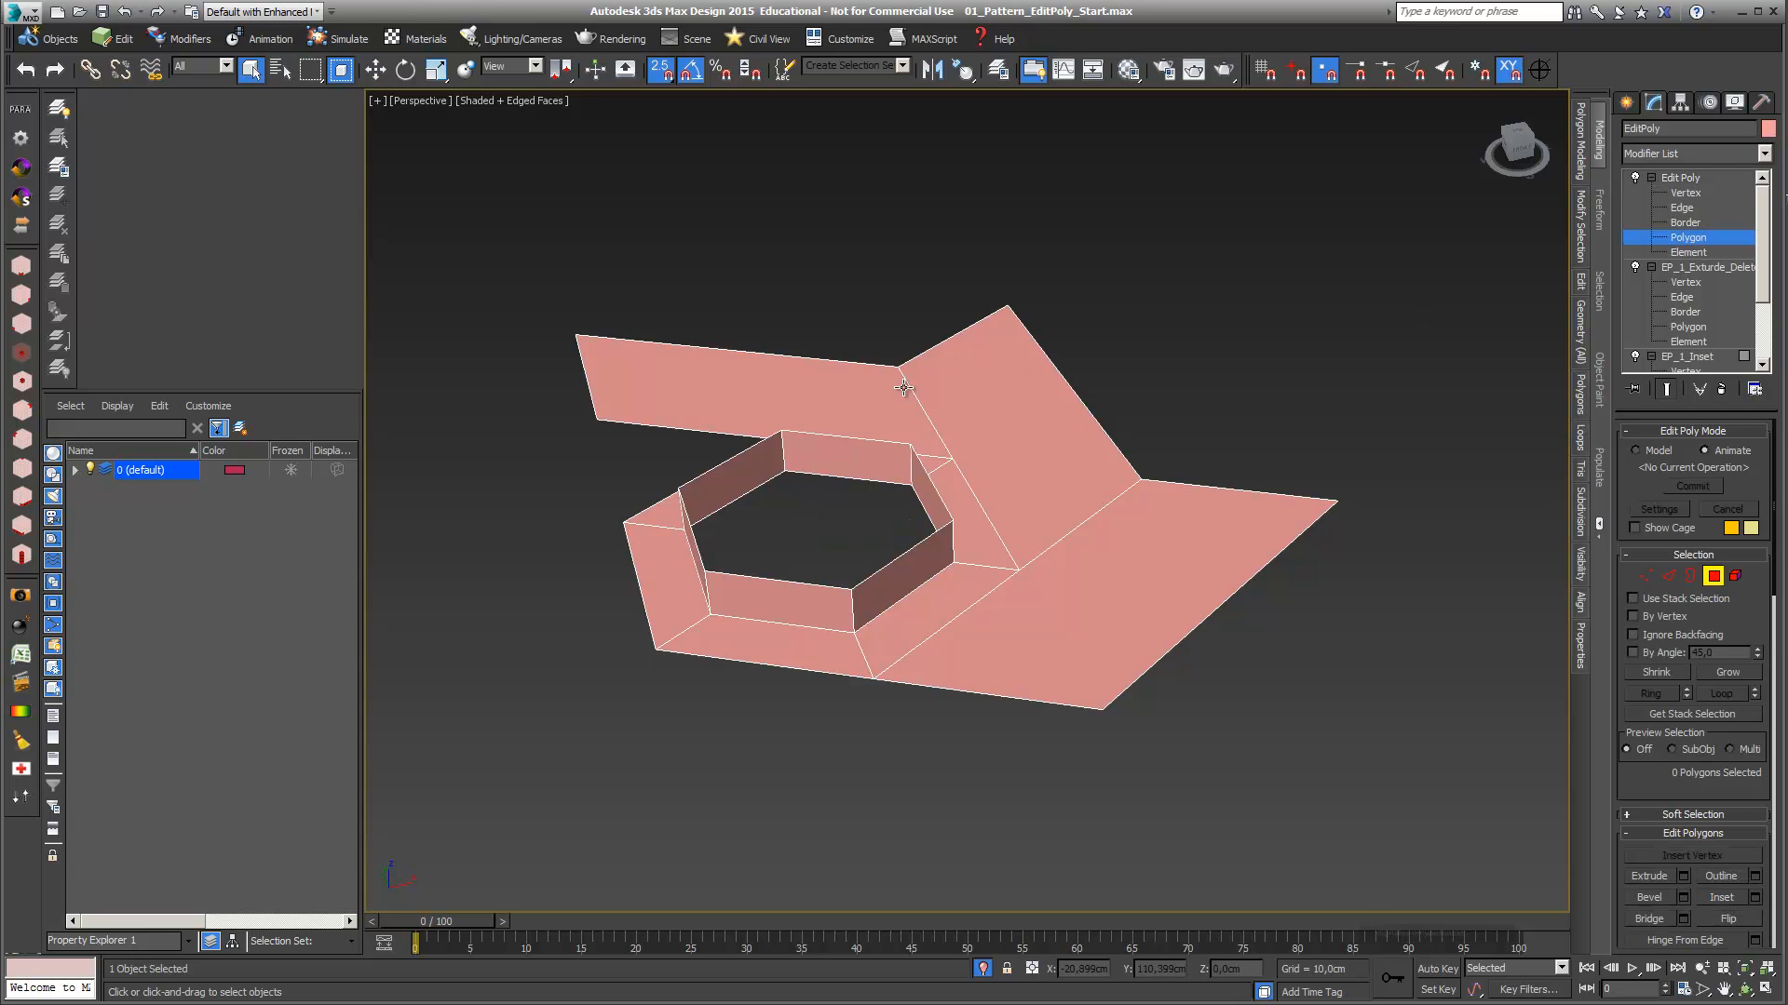
# Hinge the four-sided panel behind the hexagonal opening by 10 degrees about the short edge it shares with the neighbouring panel
pyautogui.click(857, 404)
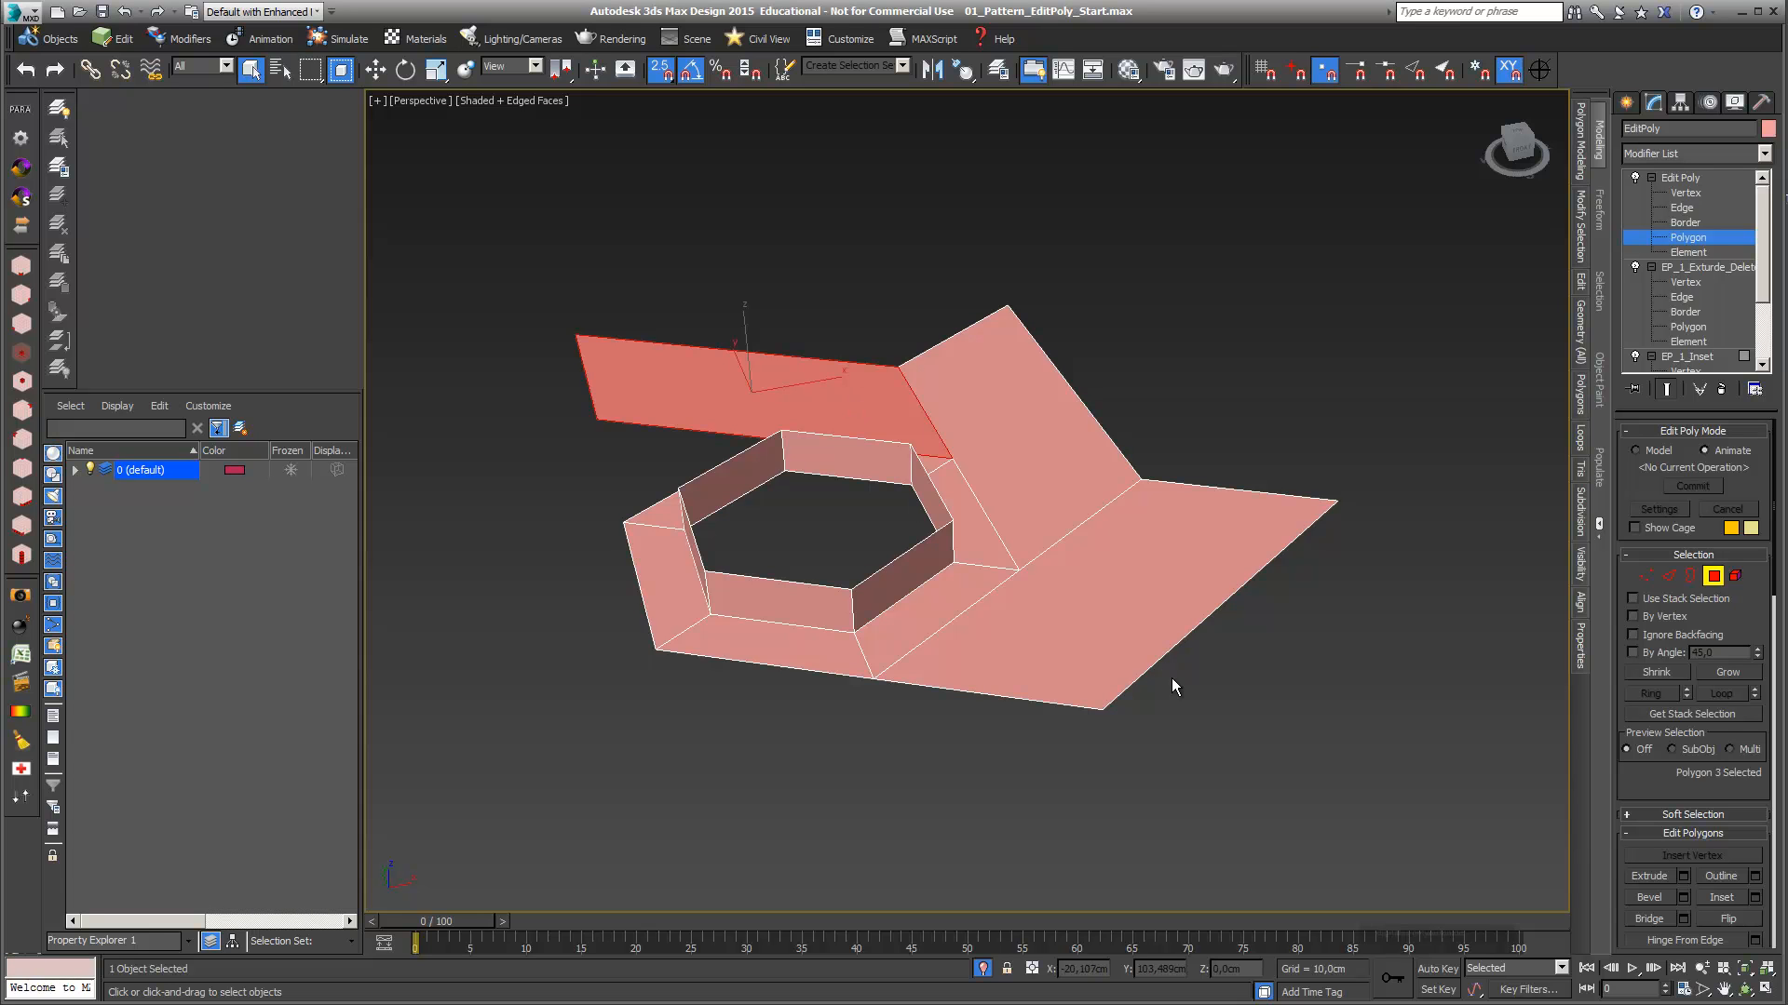
pyautogui.scroll(-4, 1681, 800)
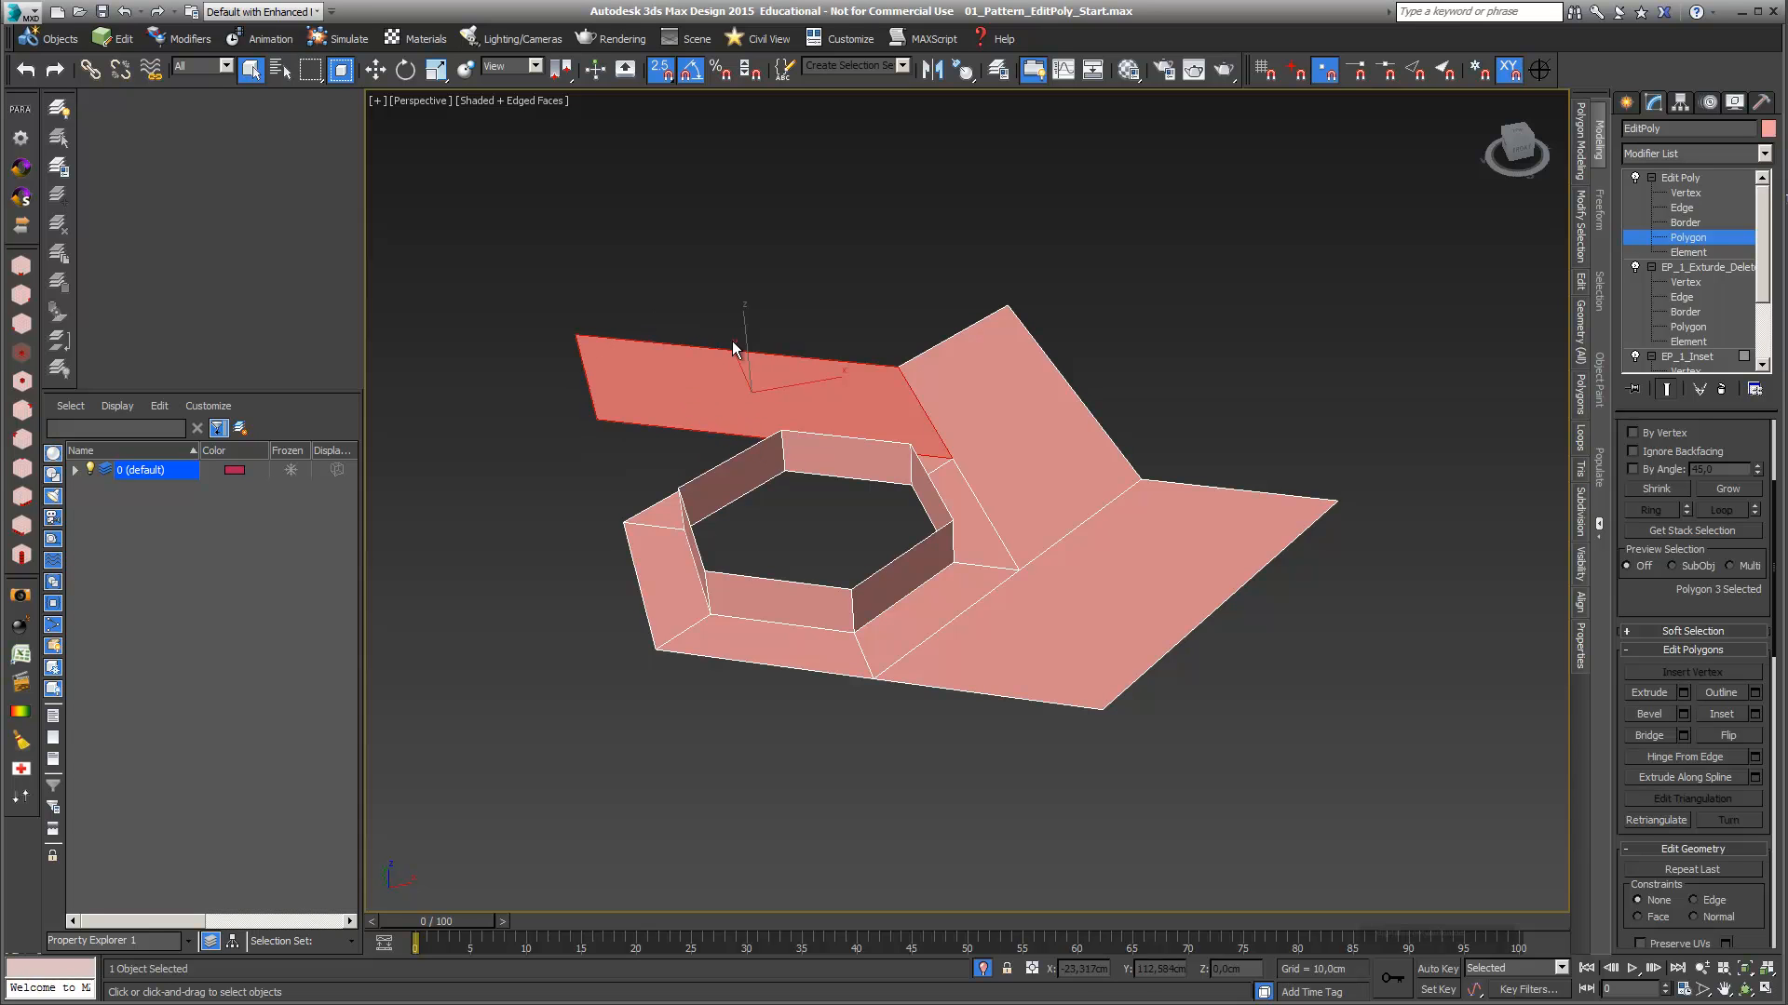
pyautogui.click(1755, 758)
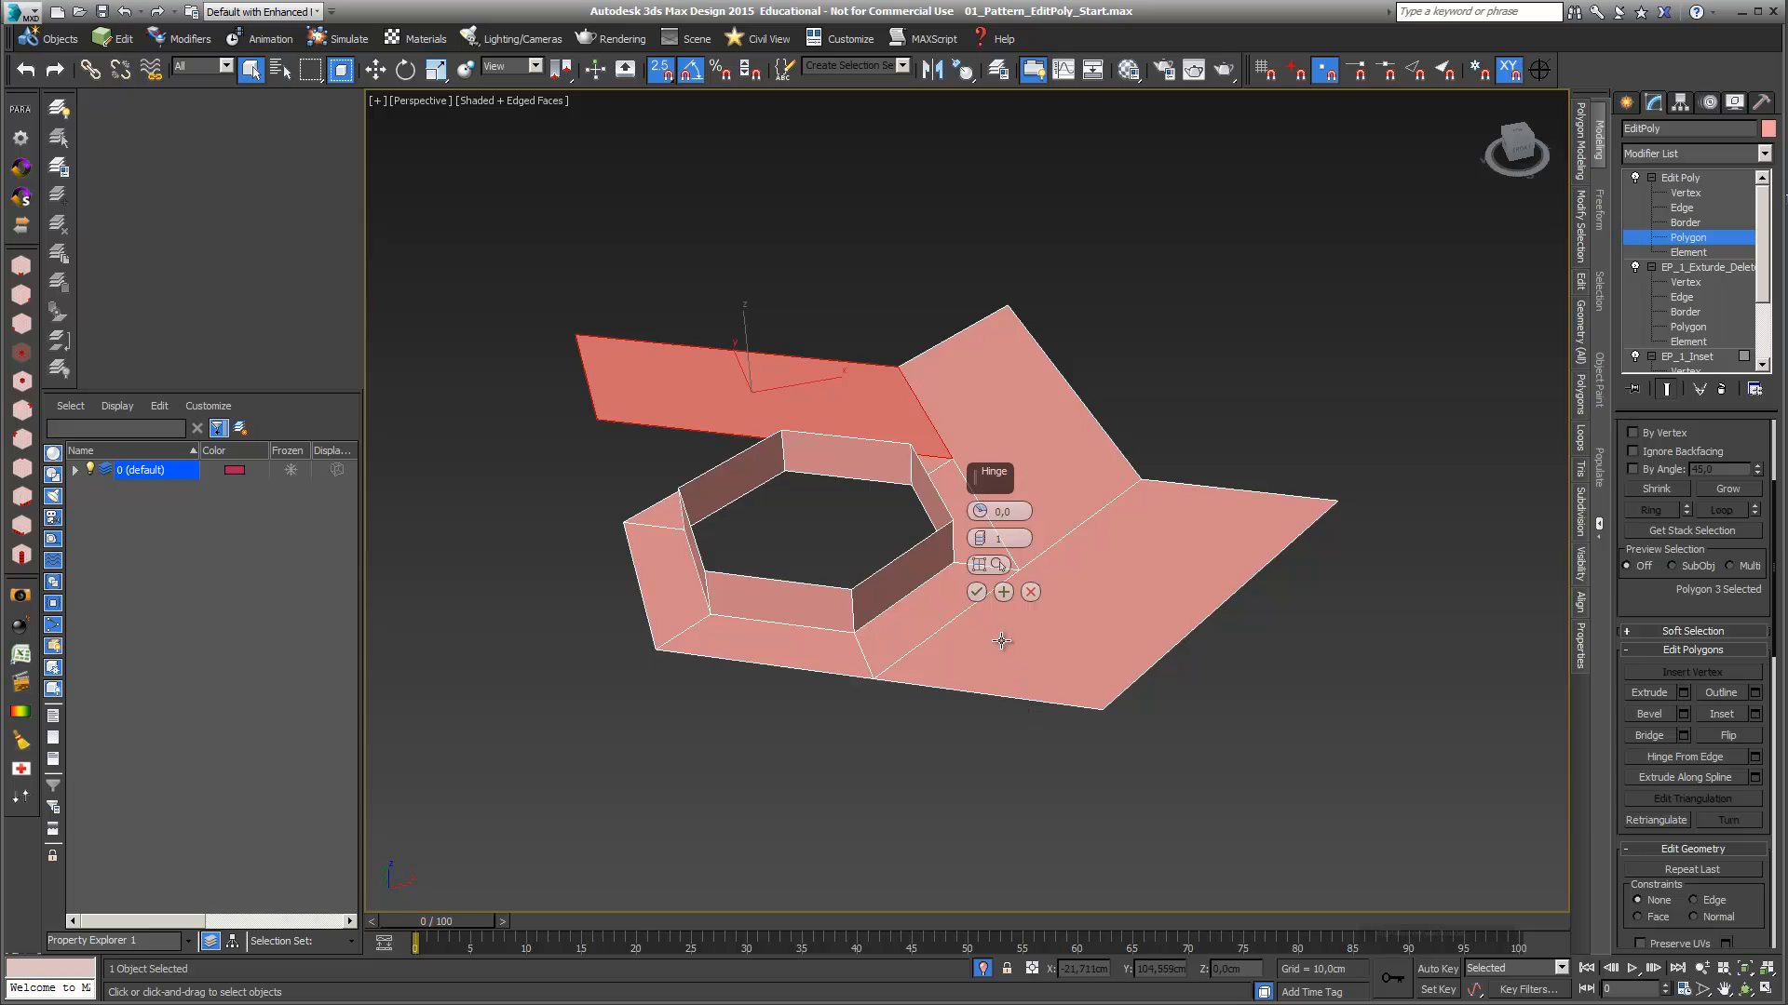
pyautogui.click(997, 566)
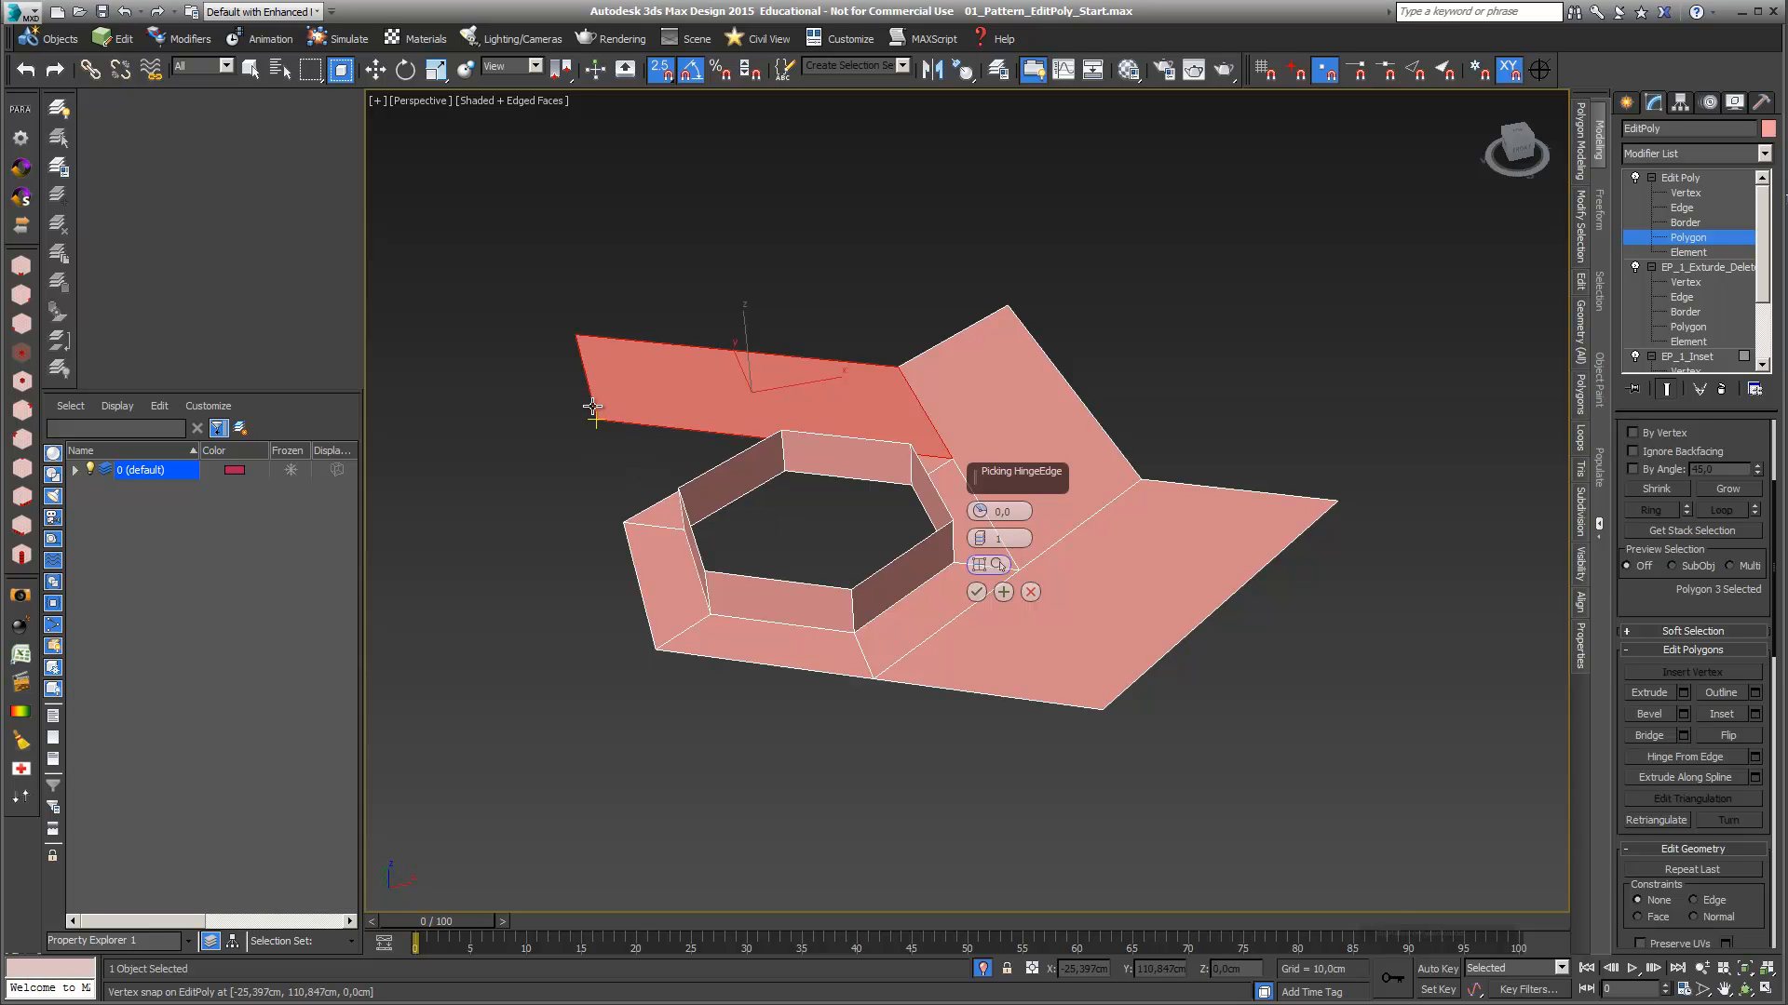
pyautogui.click(925, 418)
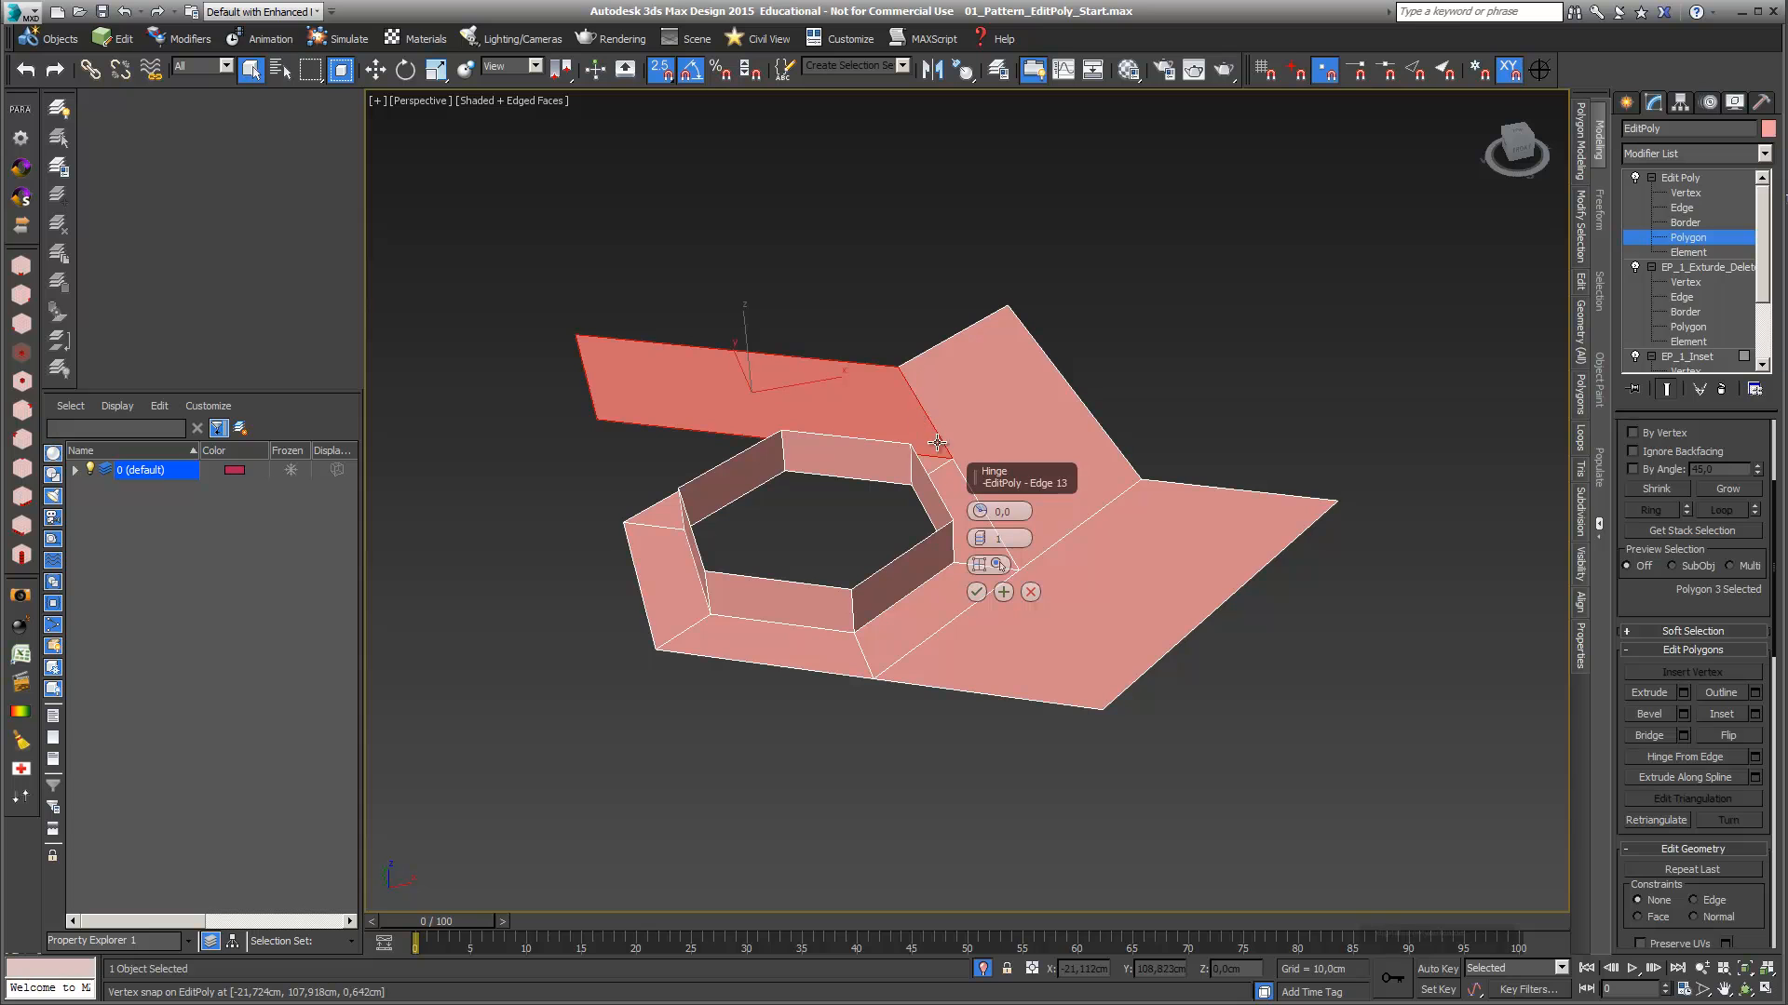
pyautogui.moveTo(982, 511)
pyautogui.mouseDown()
pyautogui.moveTo(987, 467)
pyautogui.moveTo(993, 527)
pyautogui.moveTo(994, 482)
pyautogui.moveTo(998, 513)
pyautogui.mouseUp()
pyautogui.write('10')
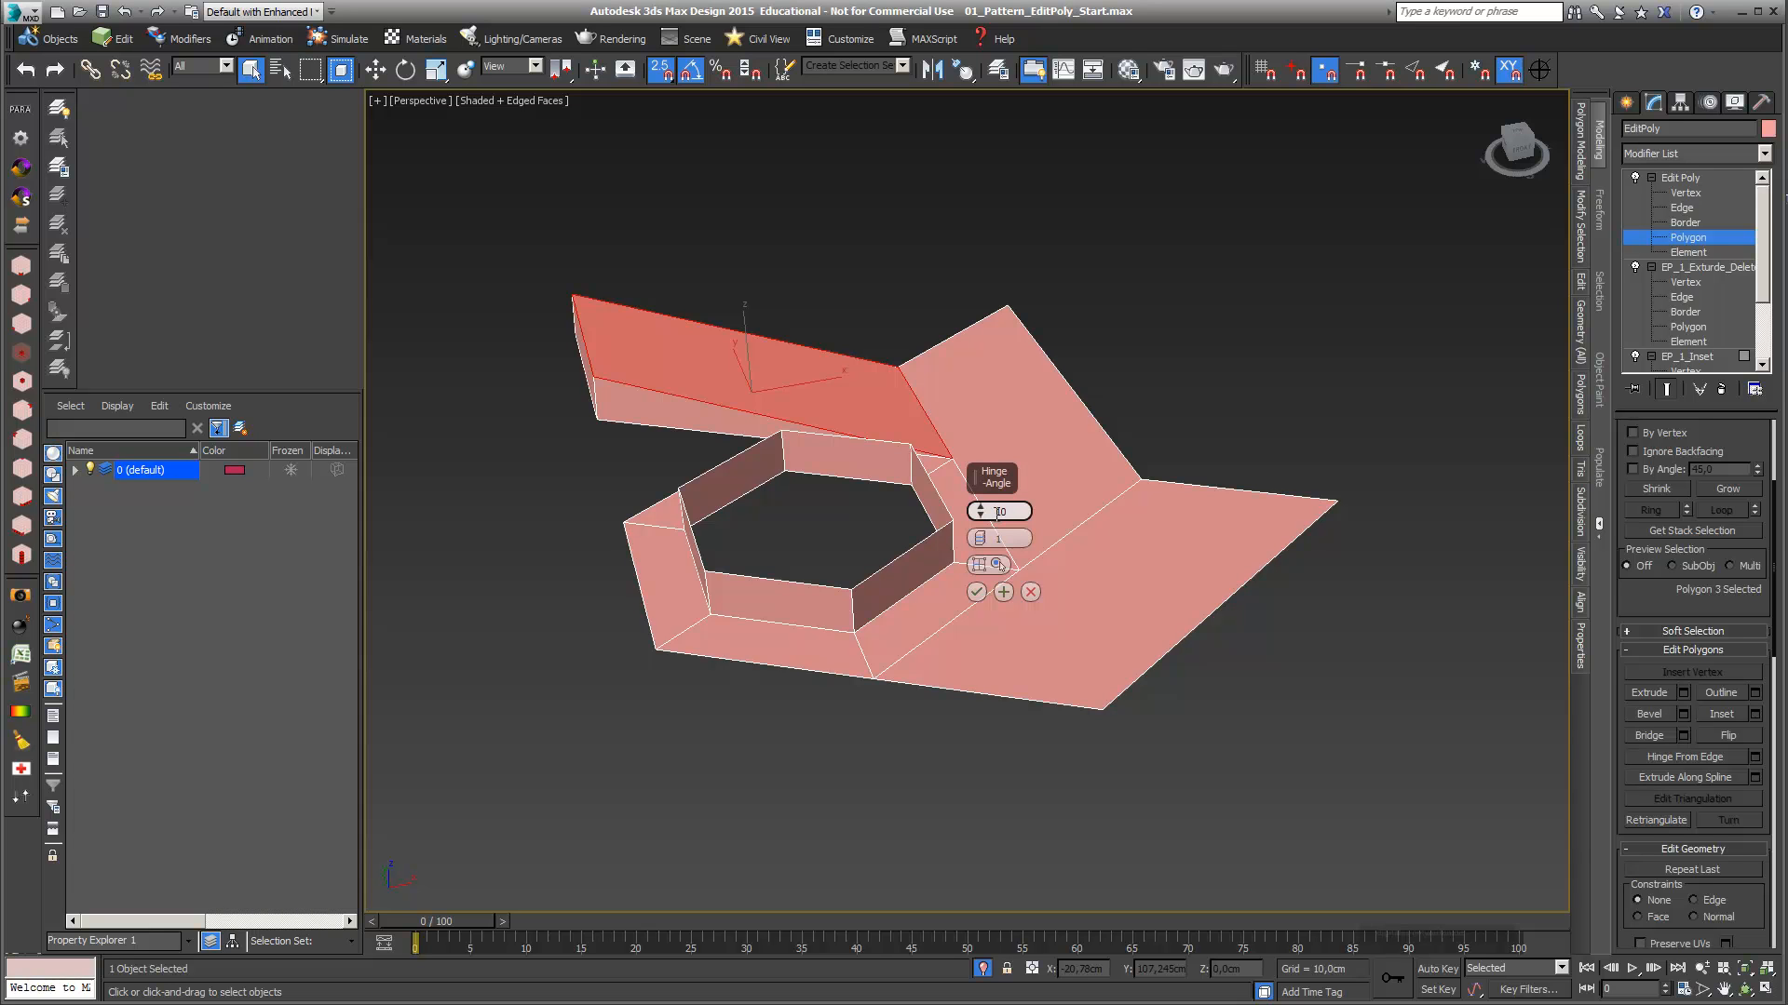
pyautogui.press('Return')
pyautogui.click(976, 592)
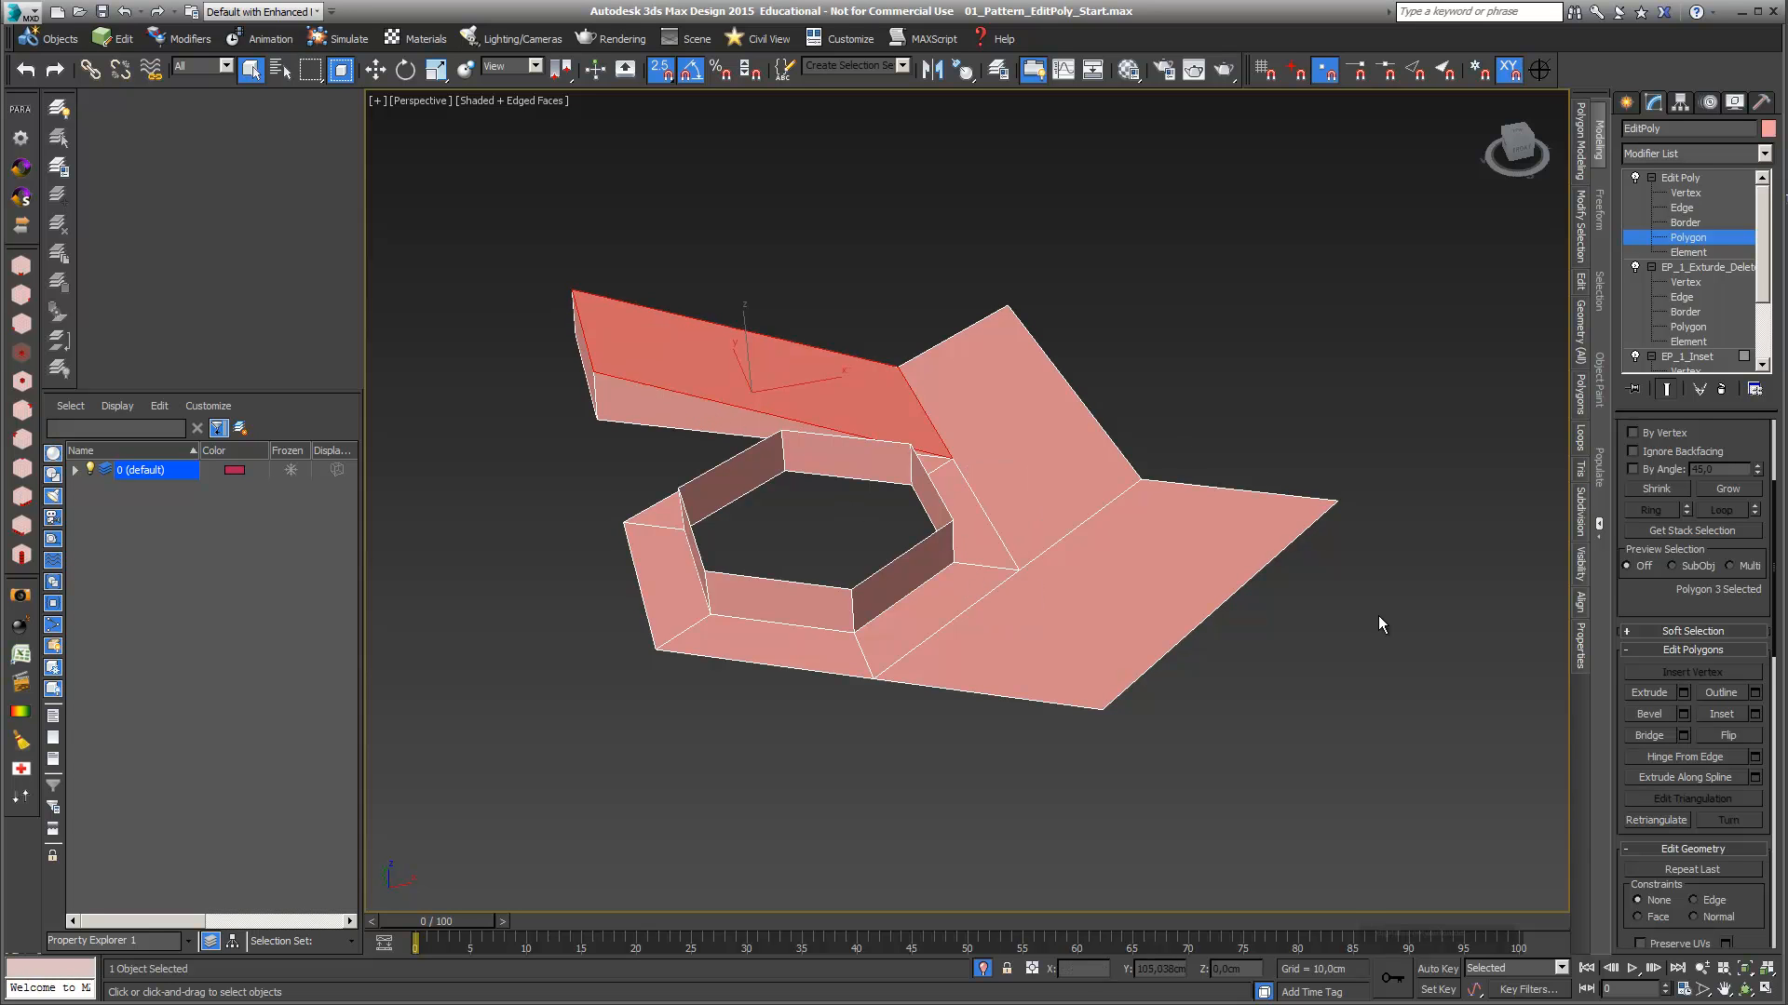
# Reopen the hinge settings and try the panel's long edge on the hexagon side as the hinge edge
pyautogui.moveTo(1725, 431); pyautogui.dragTo(1752, 652)
pyautogui.click(1677, 502)
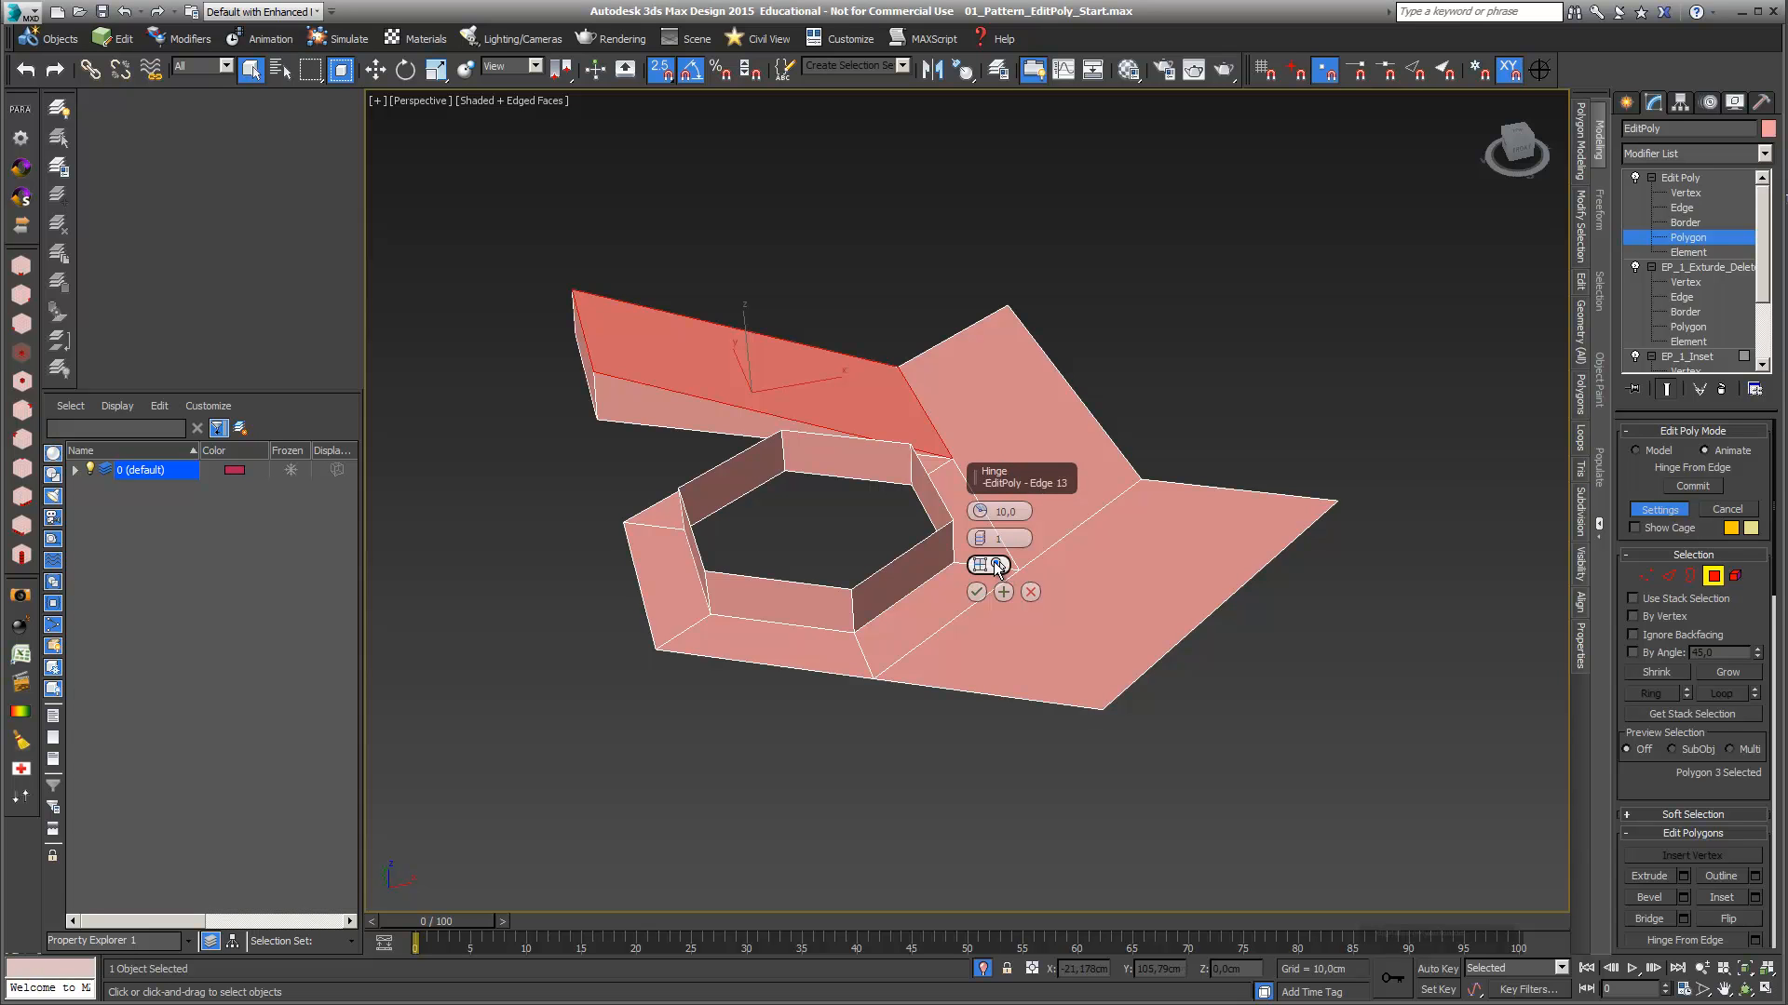
pyautogui.click(998, 566)
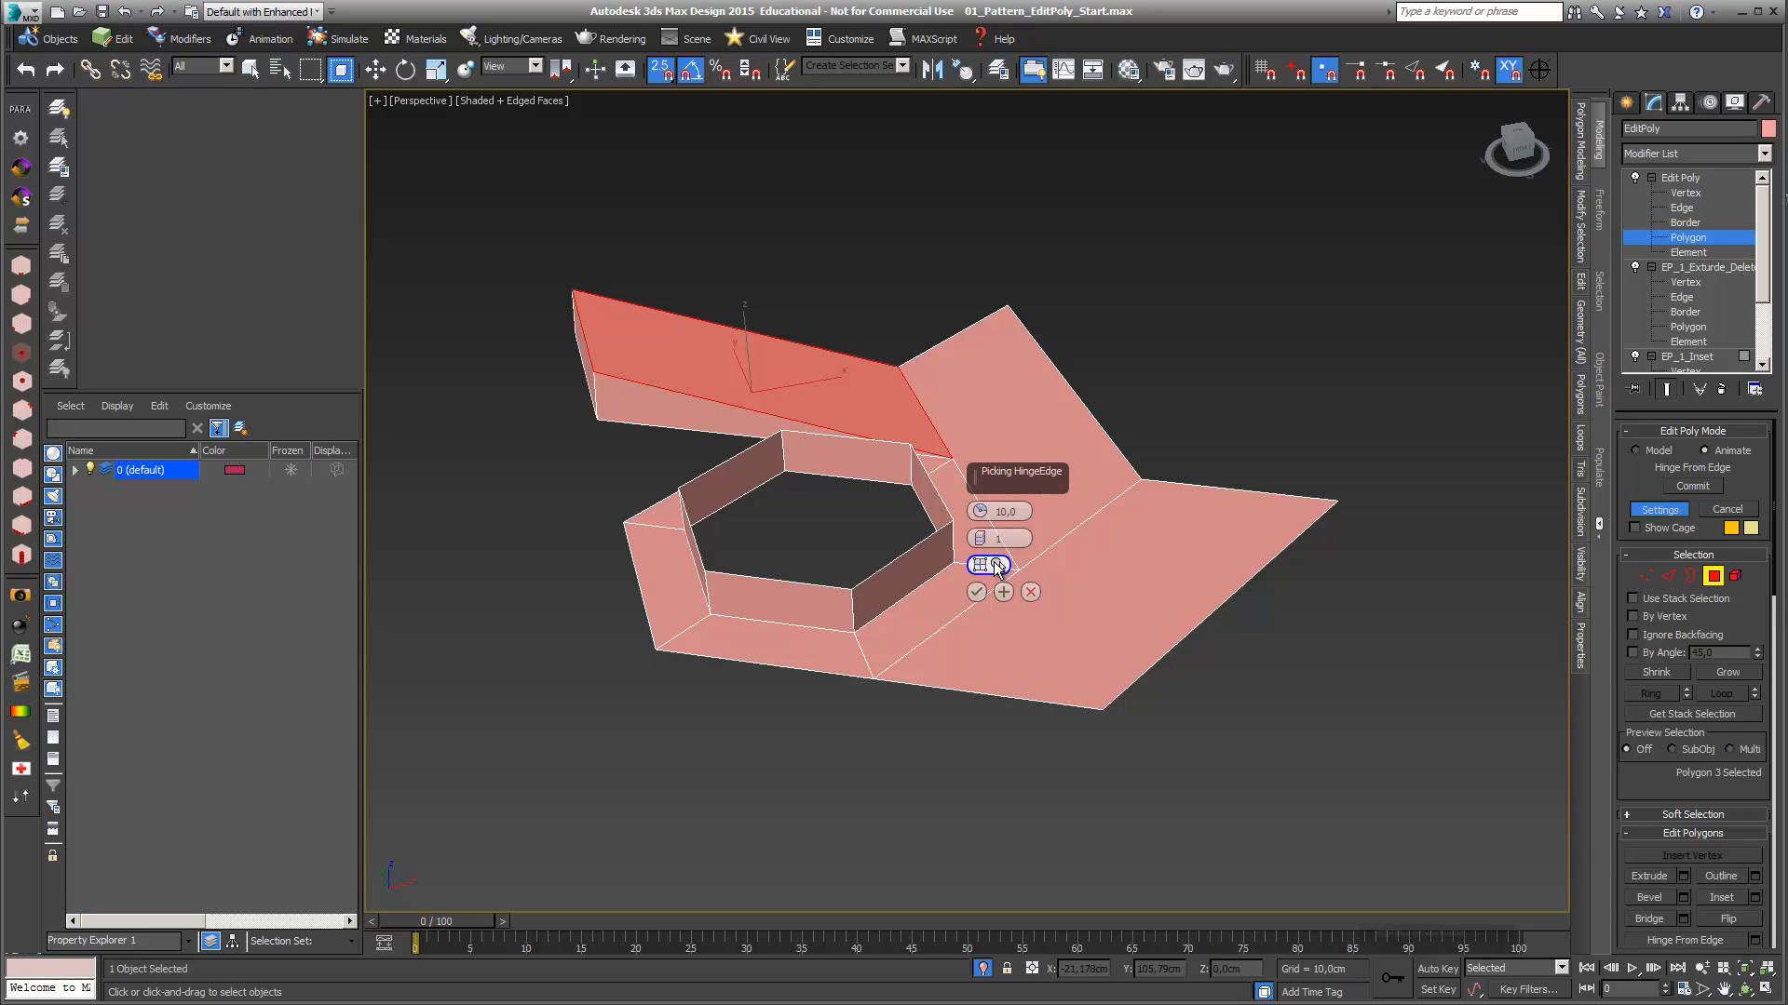
pyautogui.click(625, 424)
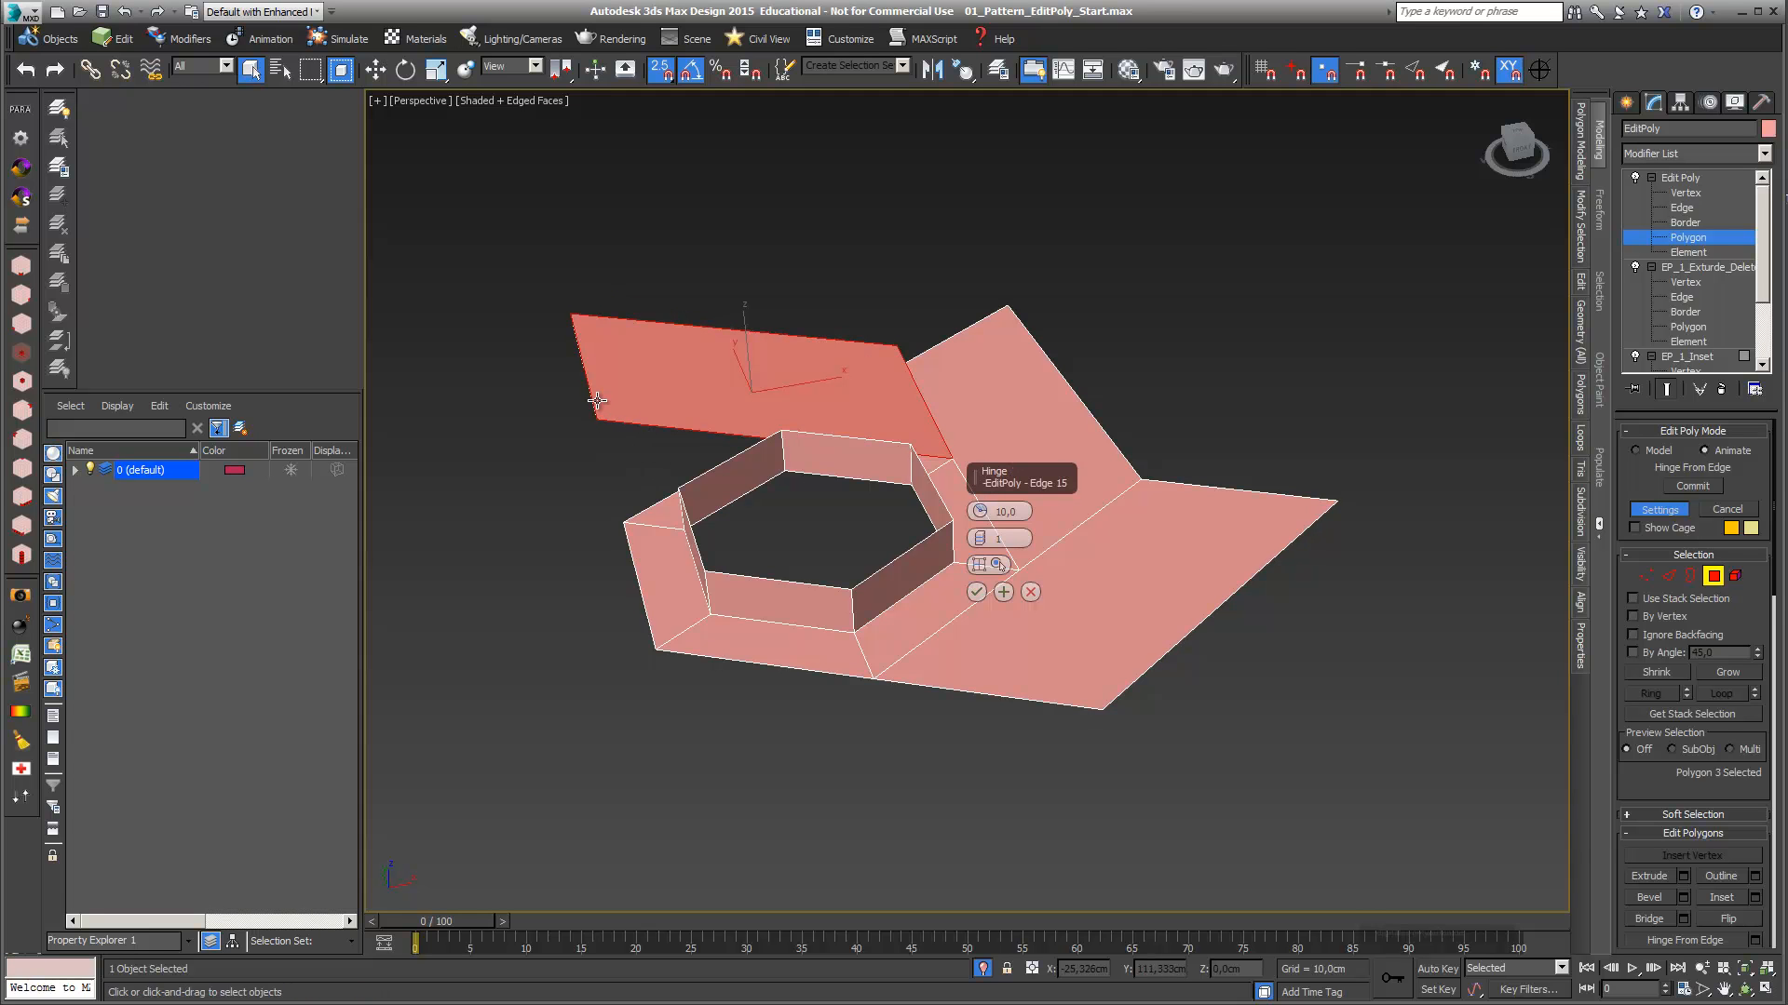
# Try the panel's outer short edge, opposite the neighbouring panel, as the hinge edge
pyautogui.hotkey('ctrl', 'r')
pyautogui.moveTo(998, 669); pyautogui.dragTo(1189, 630)
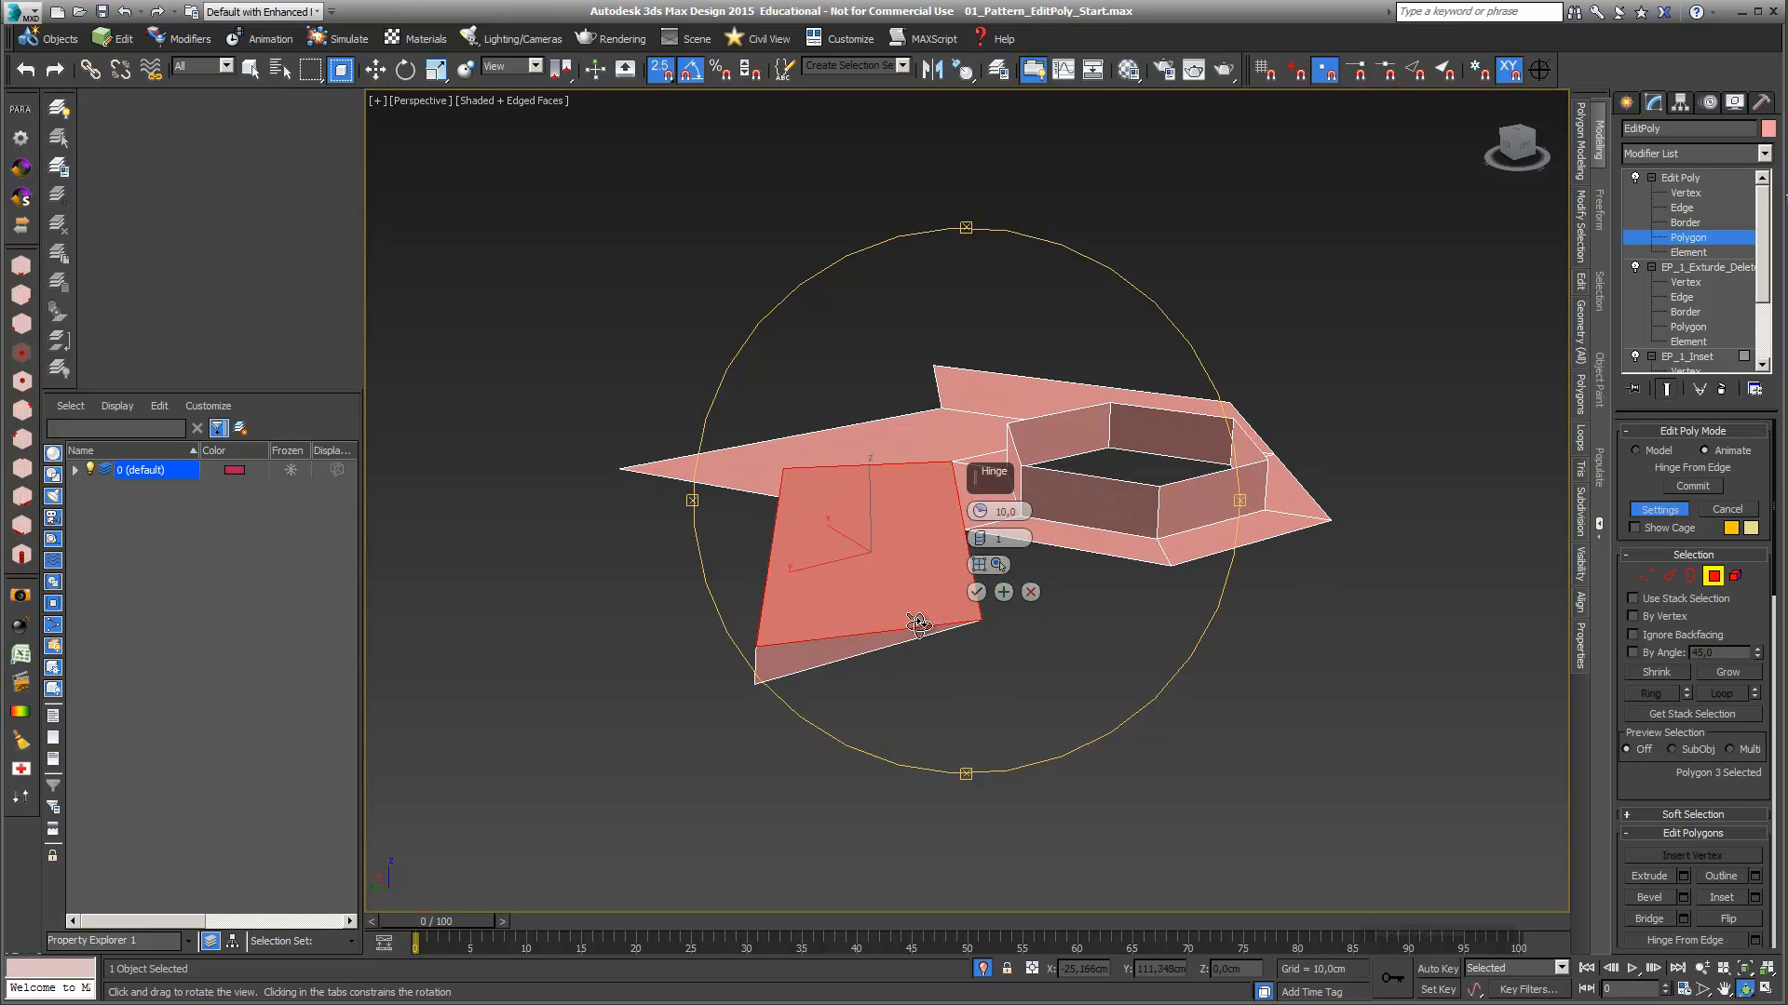
pyautogui.click(997, 563)
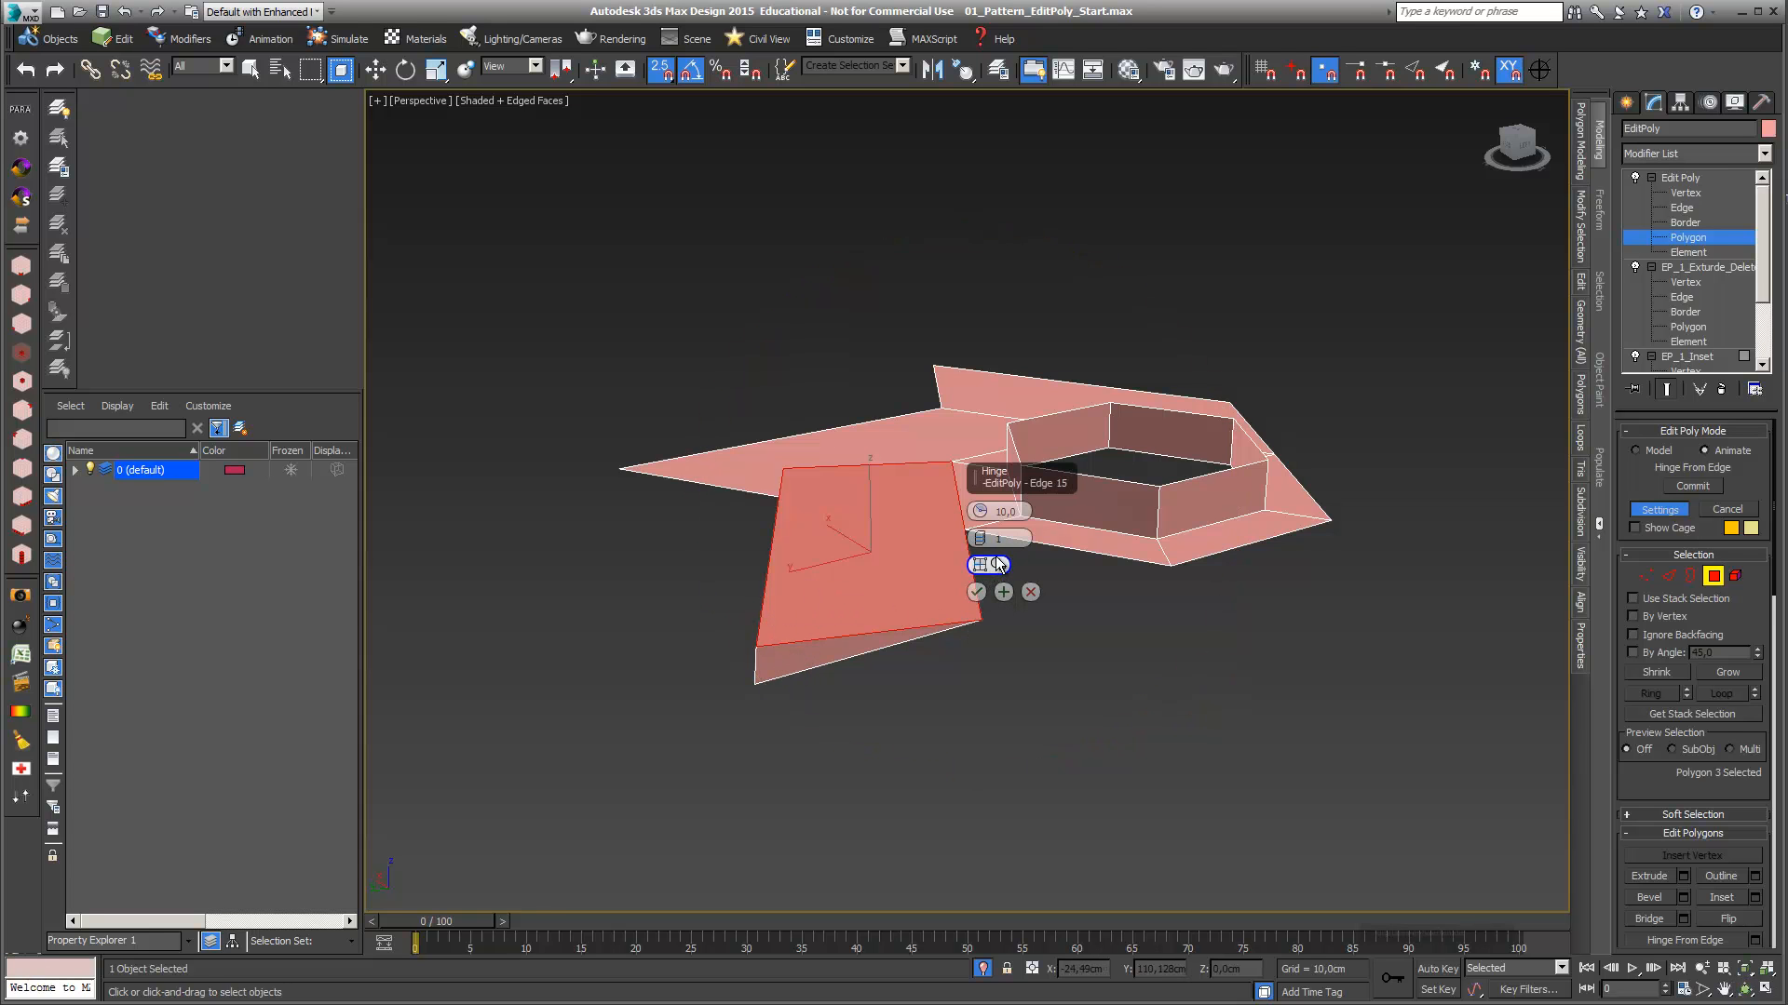
pyautogui.click(853, 654)
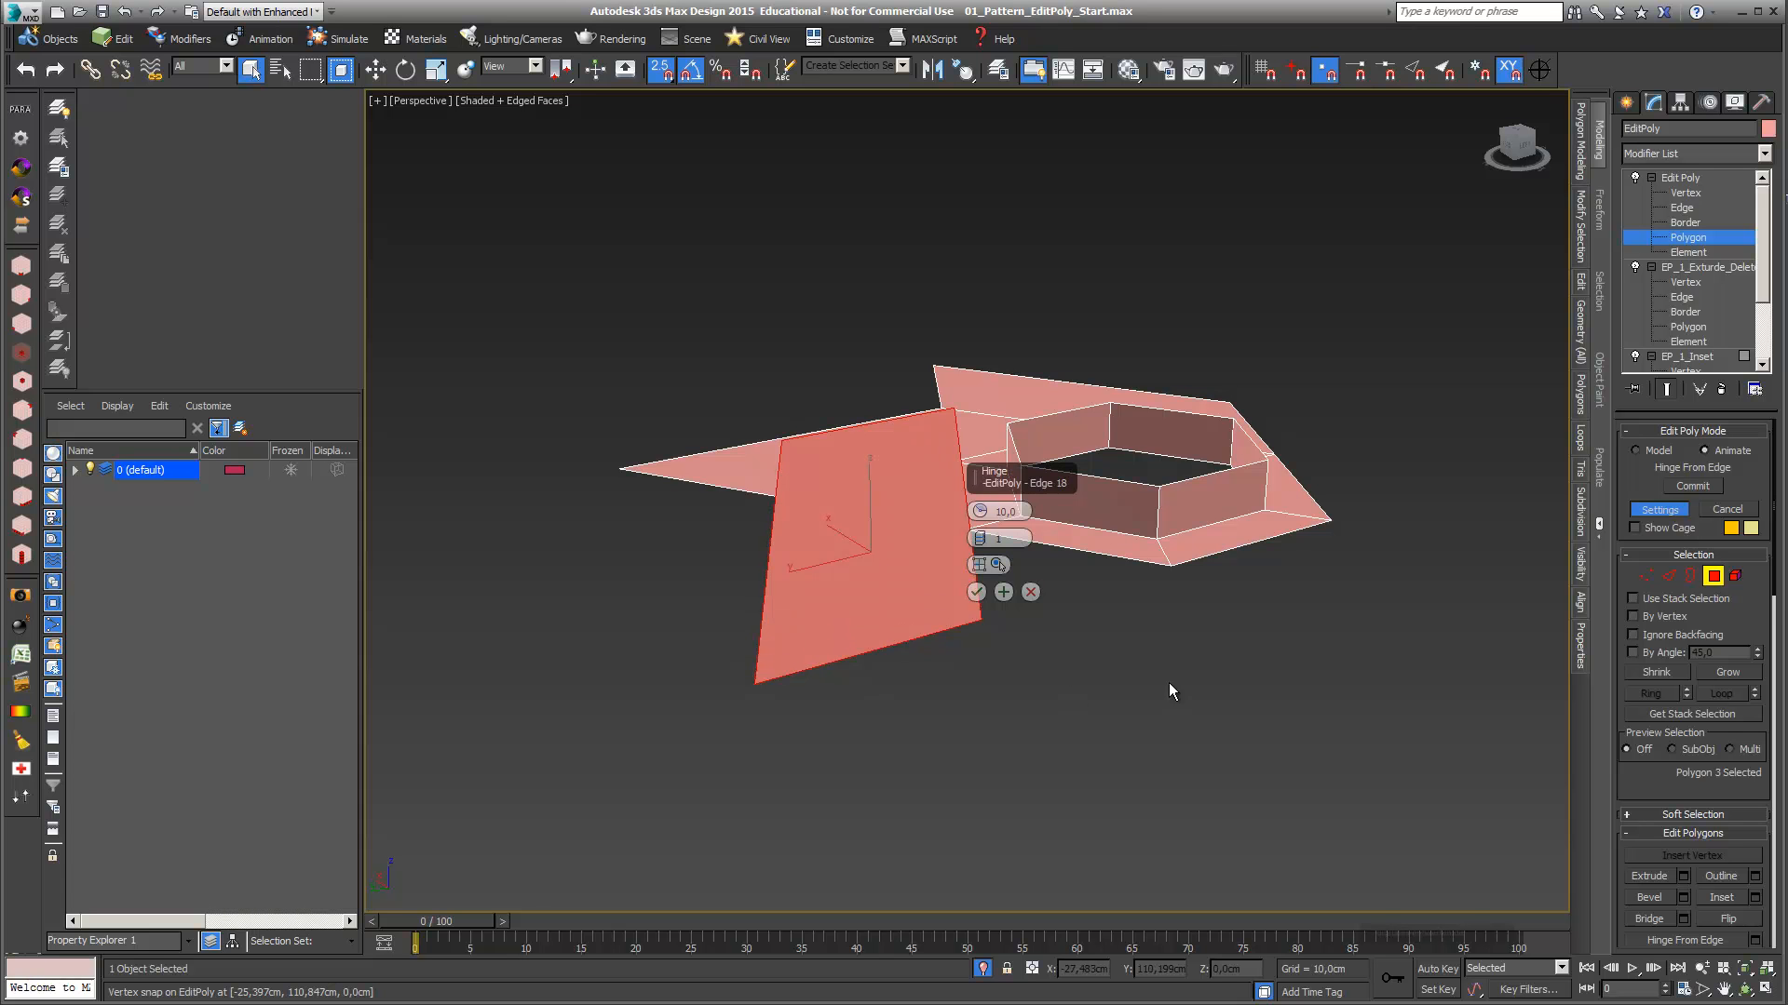
# Try the panel's outer long edge, facing away from the hexagonal opening, as the hinge edge
pyautogui.click(1744, 990)
pyautogui.moveTo(876, 630); pyautogui.dragTo(1046, 666)
pyautogui.click(996, 565)
pyautogui.click(1060, 556)
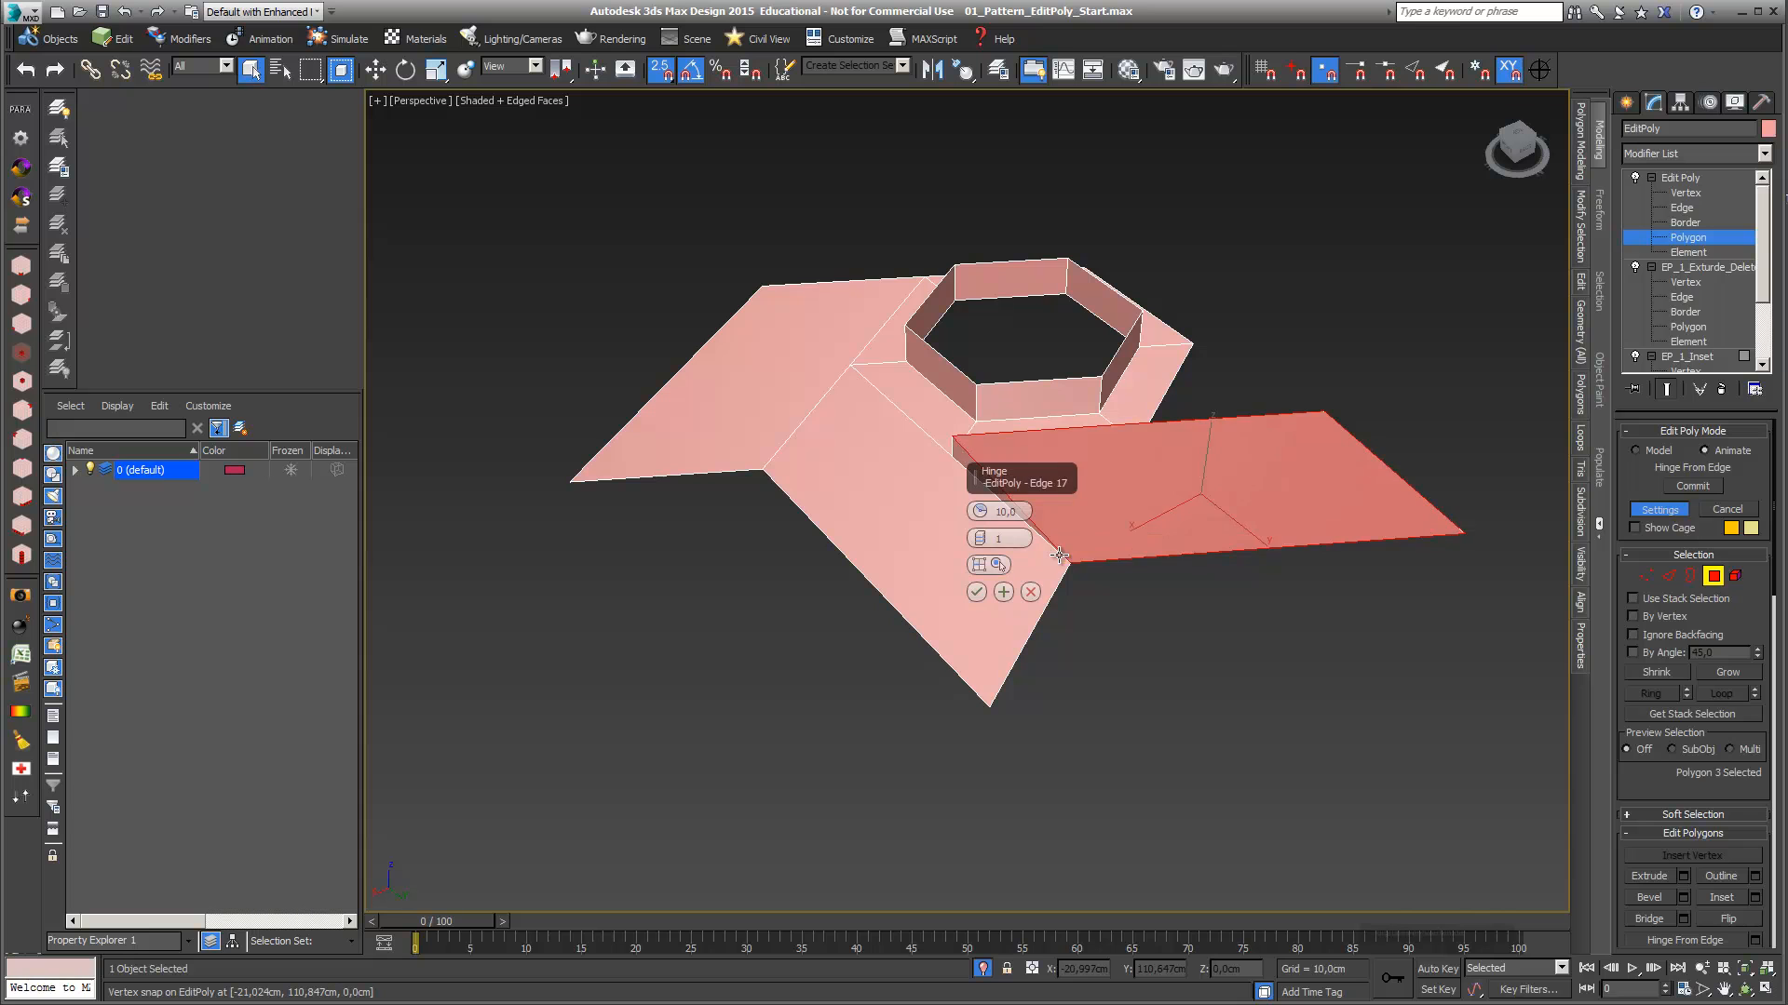
# Pick the short edge shared with the neighbouring panel as the hinge edge again and accept the hinge
pyautogui.click(1001, 566)
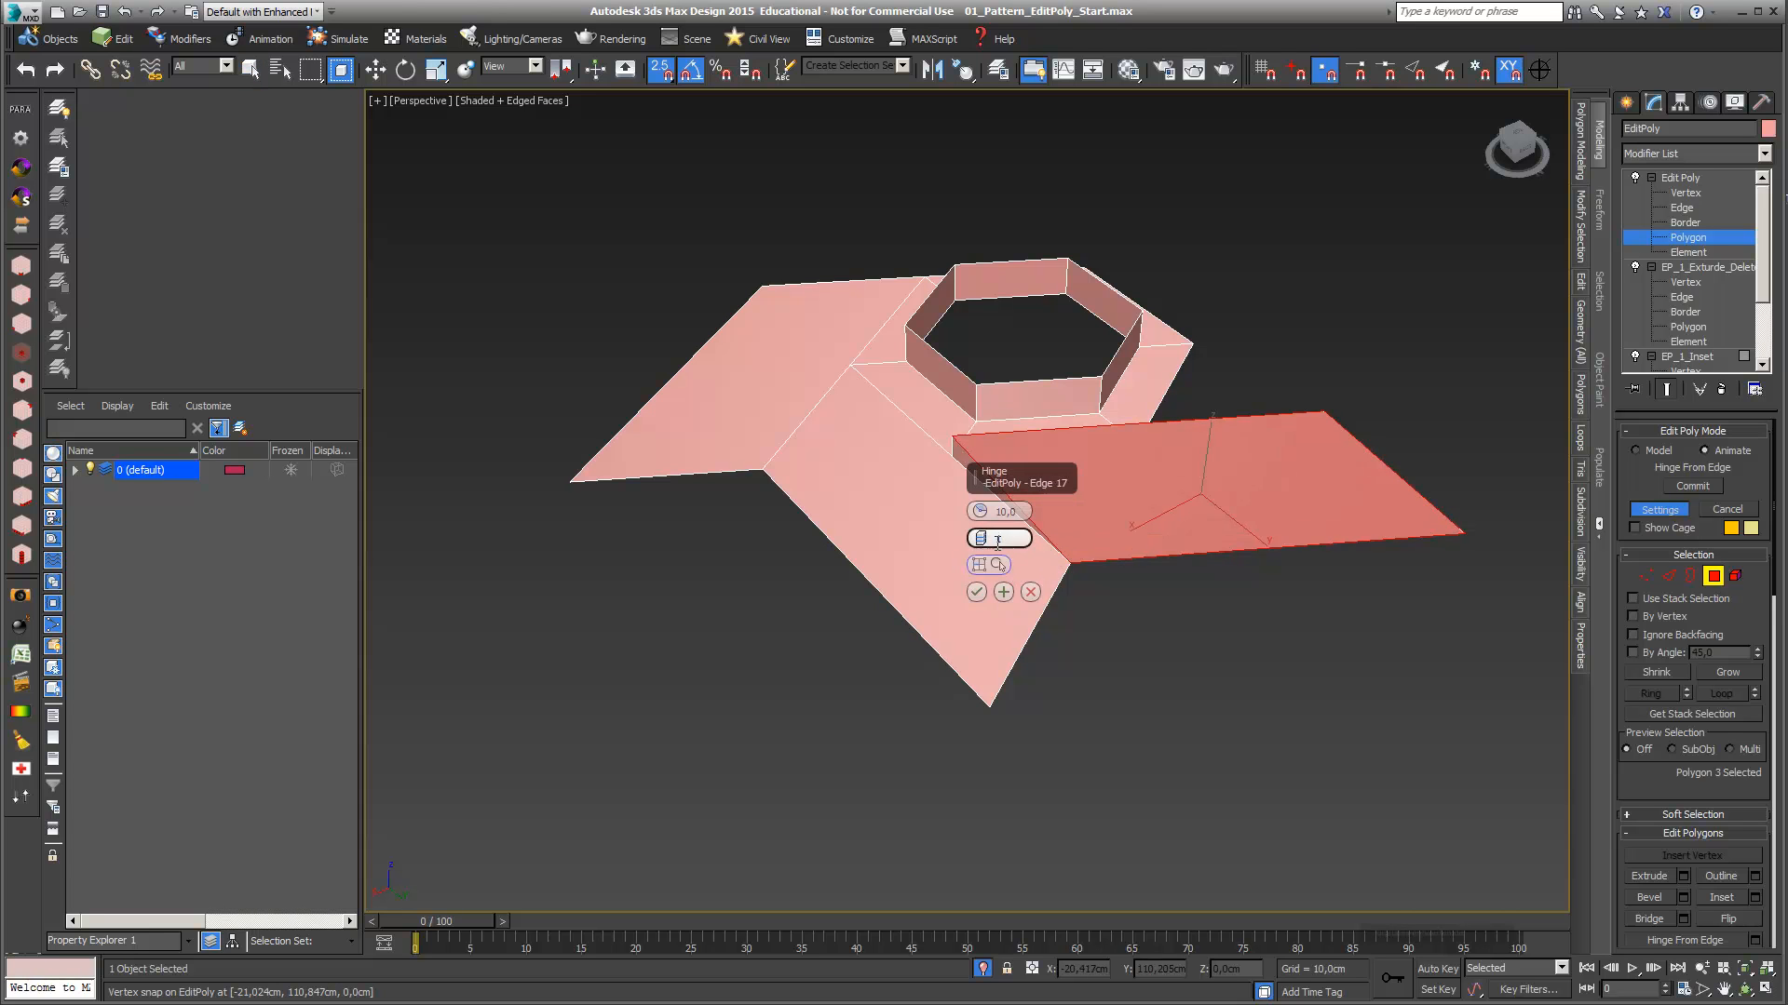
pyautogui.click(957, 459)
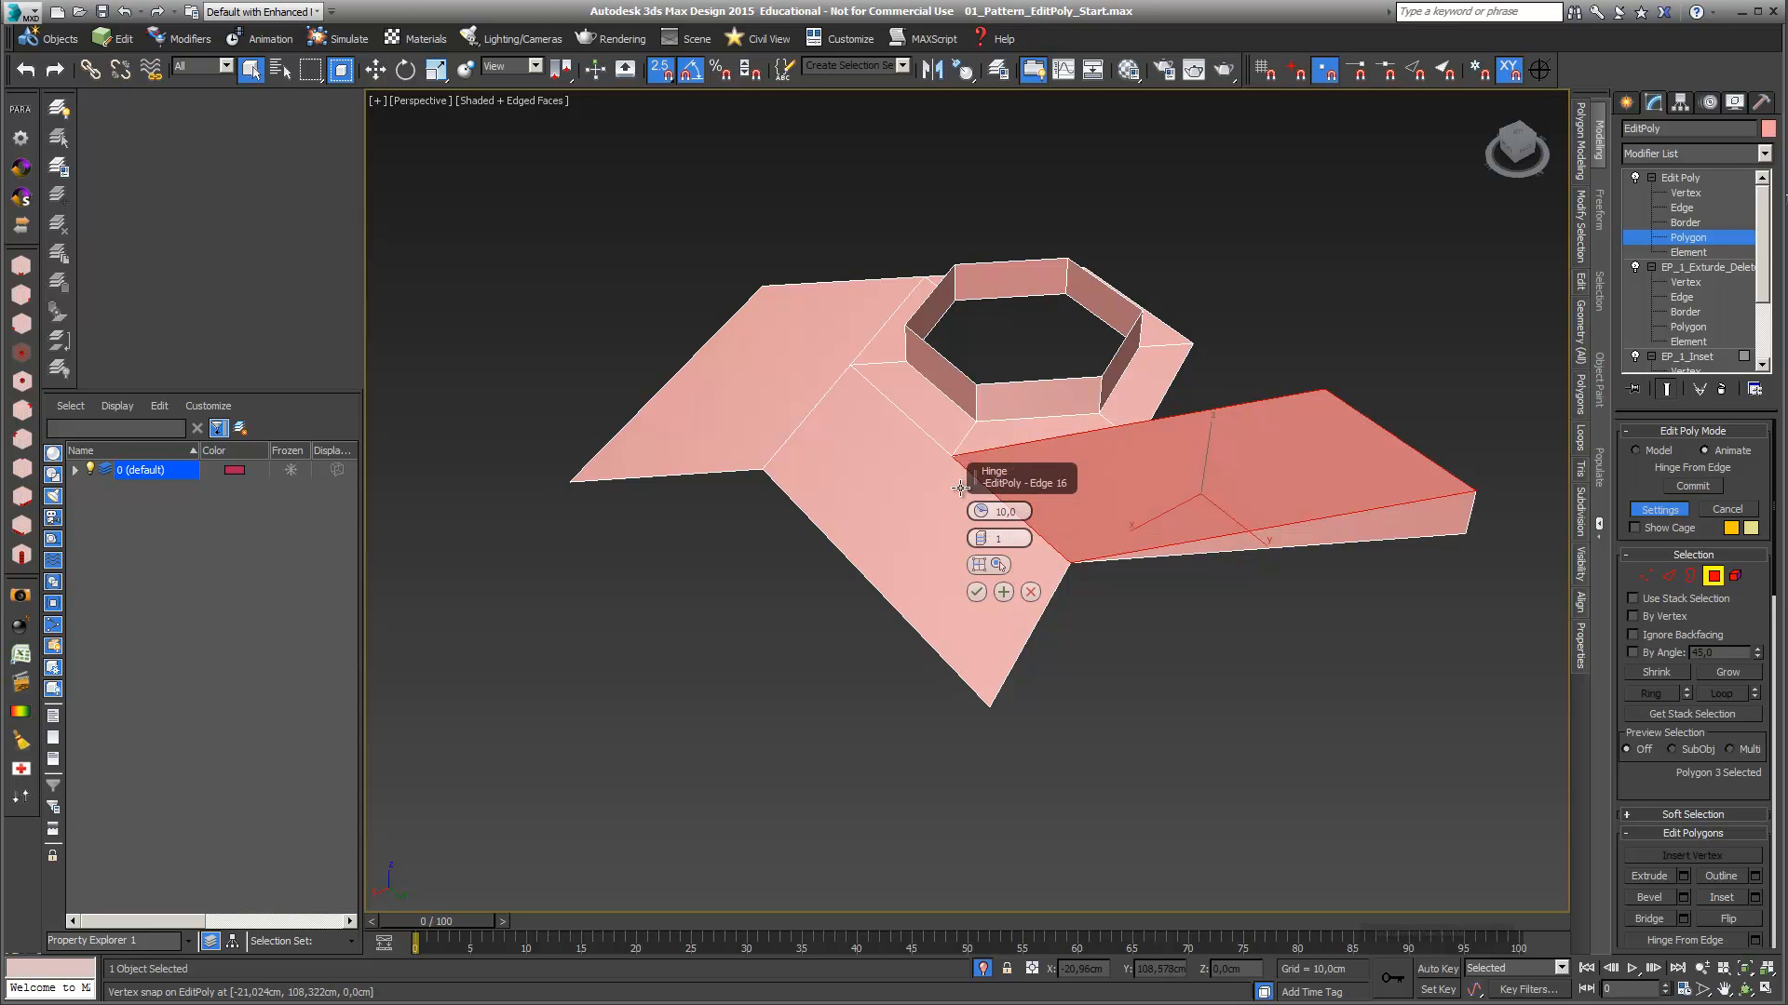
pyautogui.click(976, 591)
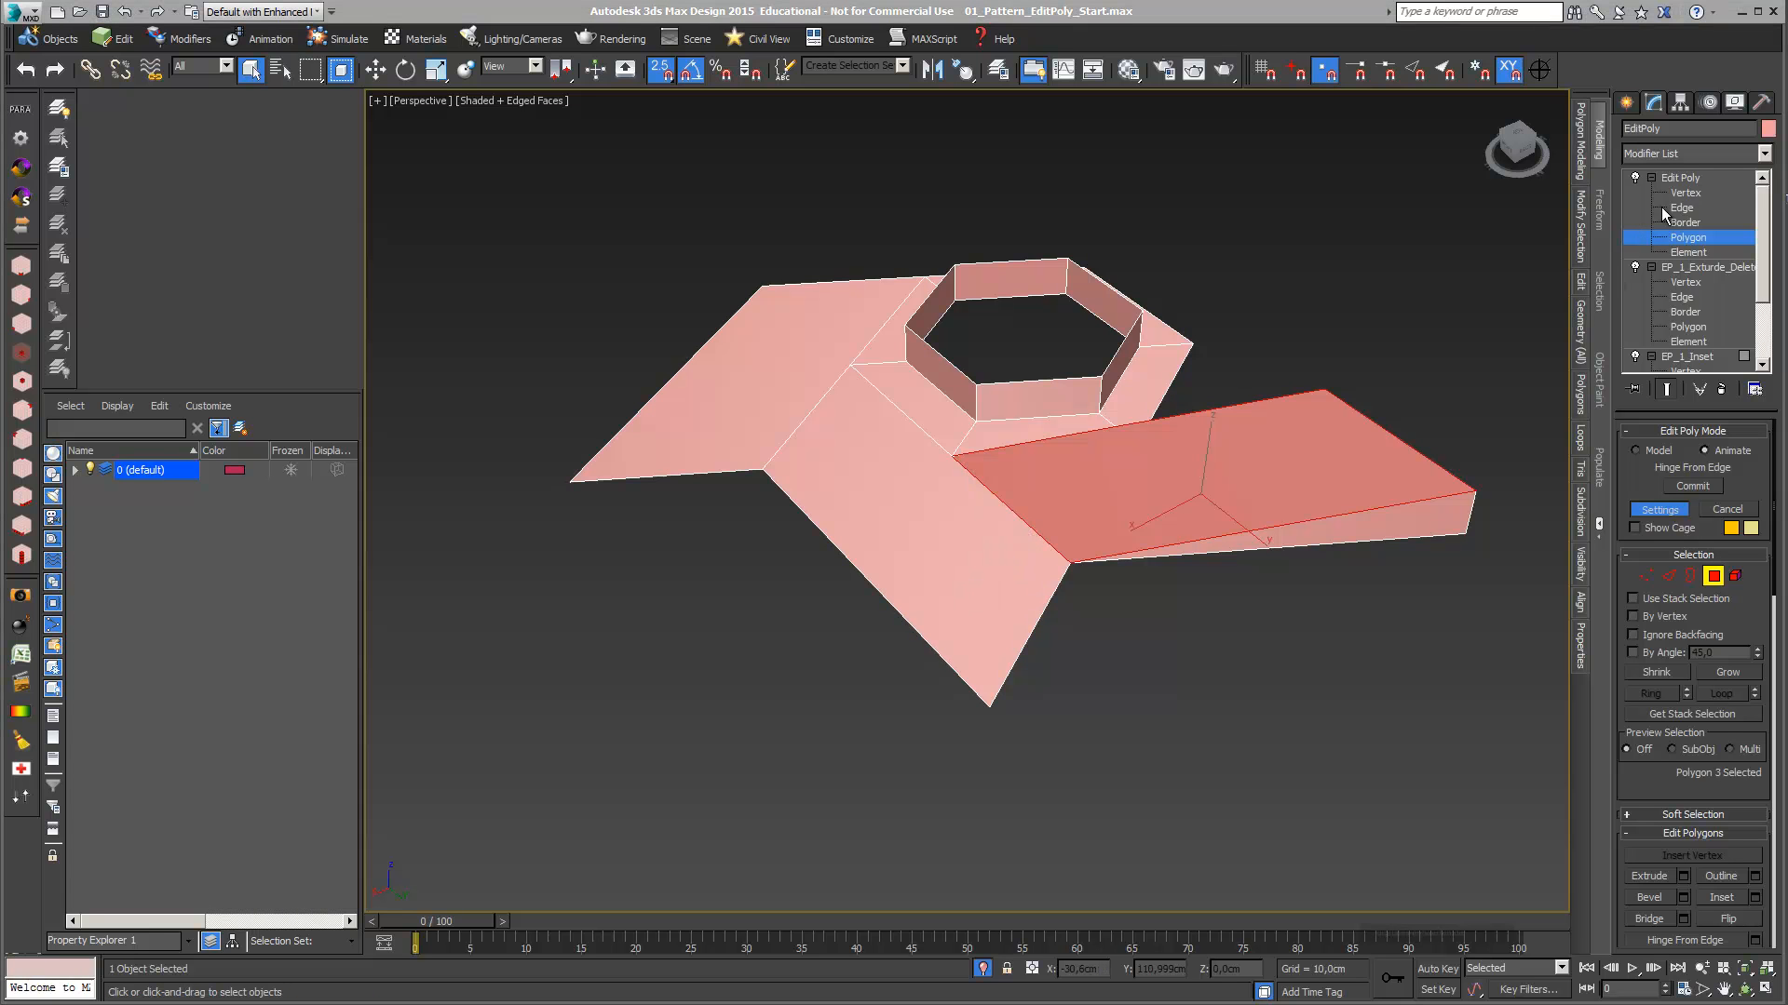
# Rename the top Edit Poly modifier as EP_2_Hinge
pyautogui.rightClick(1685, 177)
pyautogui.click(1704, 186)
pyautogui.write('EP_2_Hinge')
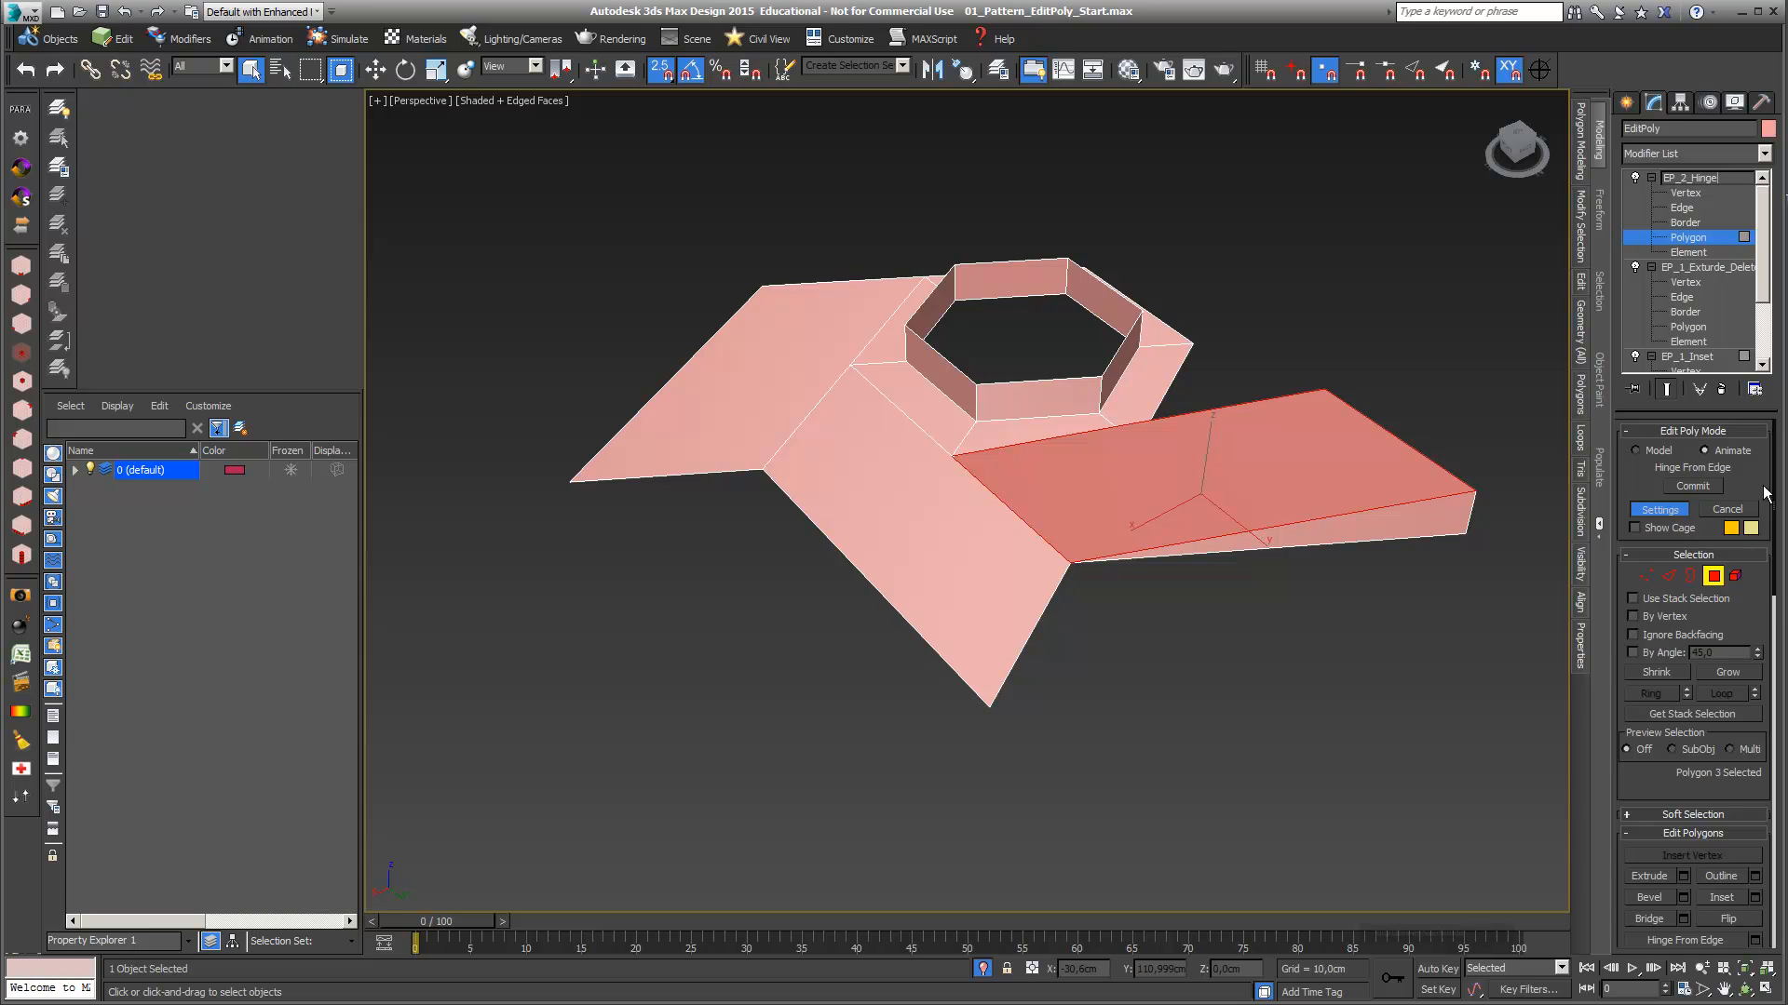
pyautogui.press('Return')
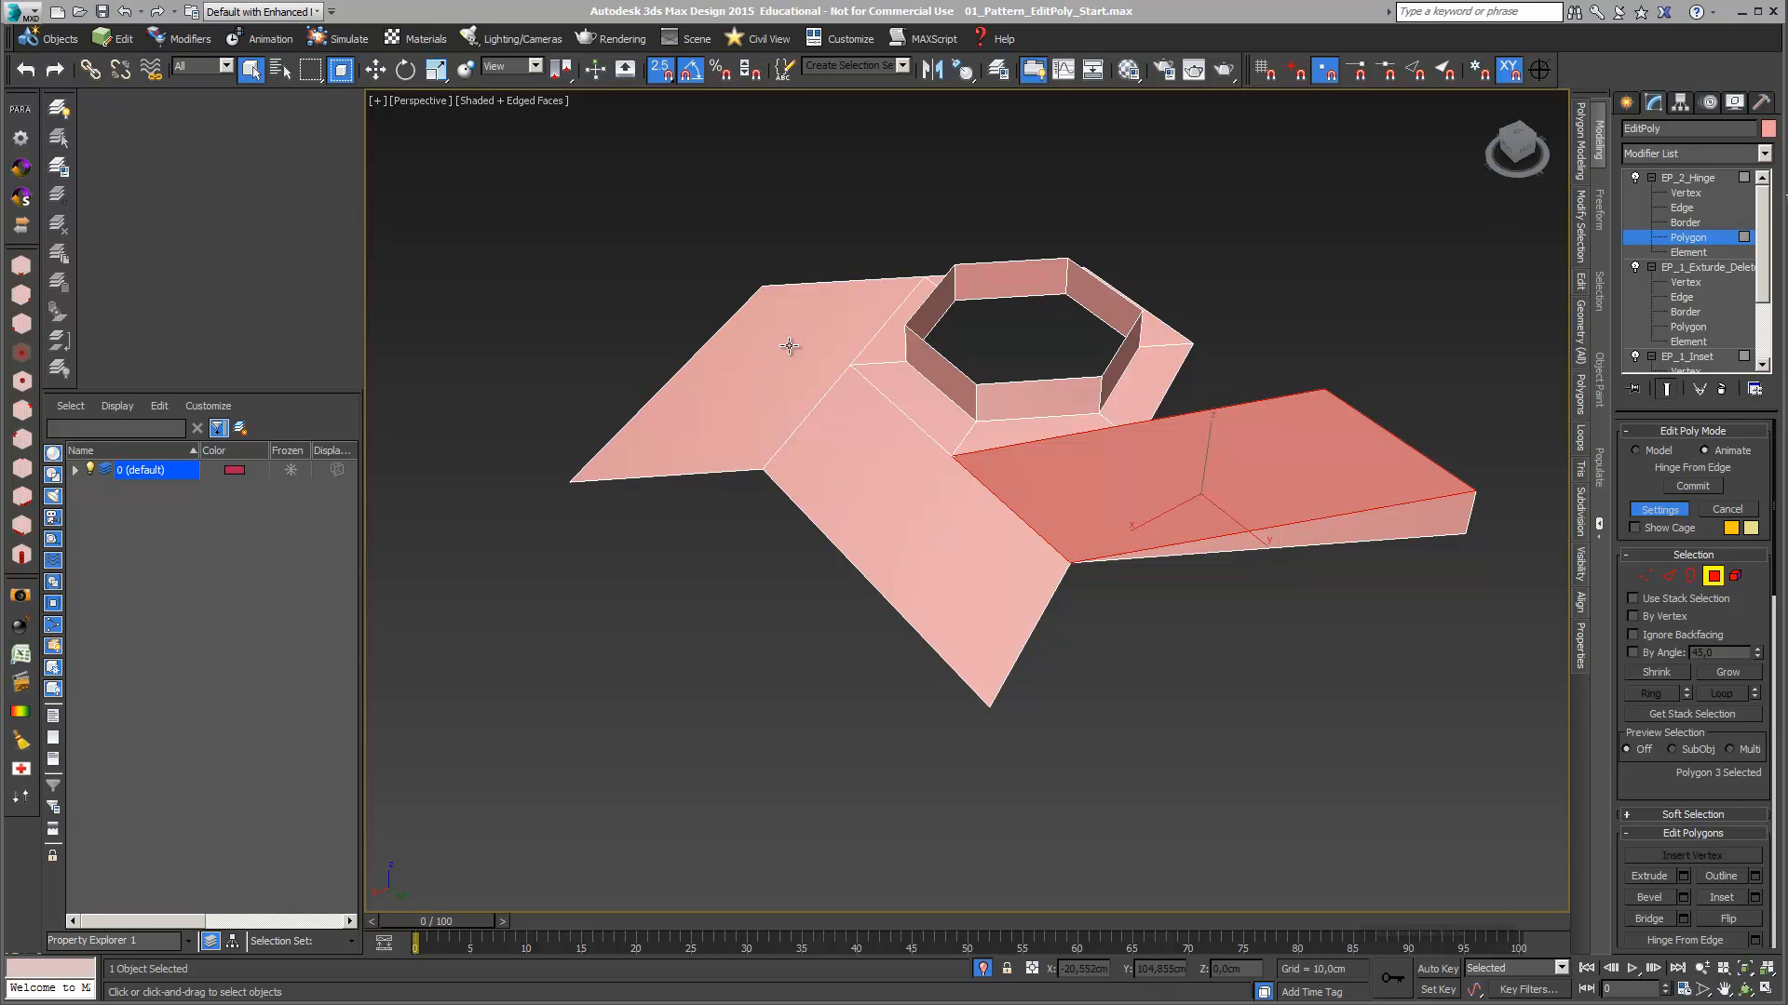
# Duplicate the EP_2_Hinge modifier on top of the stack and rename the copy EP_3_Hinge
pyautogui.click(1696, 180)
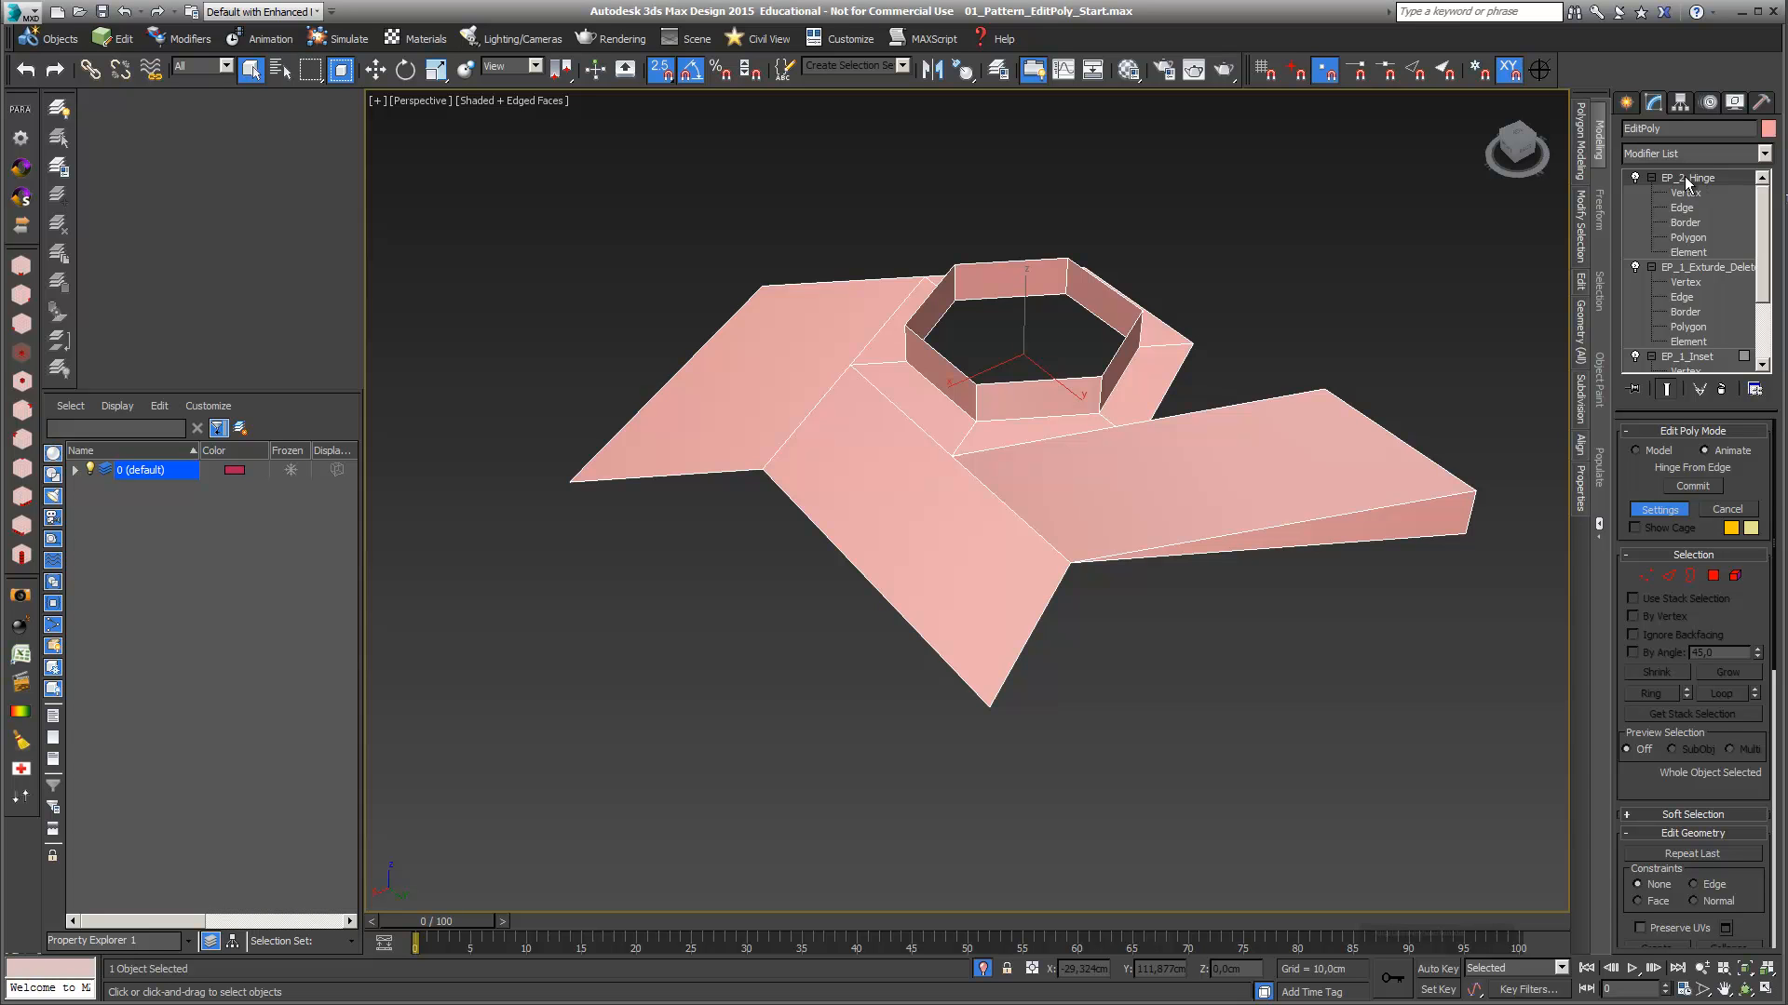
pyautogui.rightClick(1685, 176)
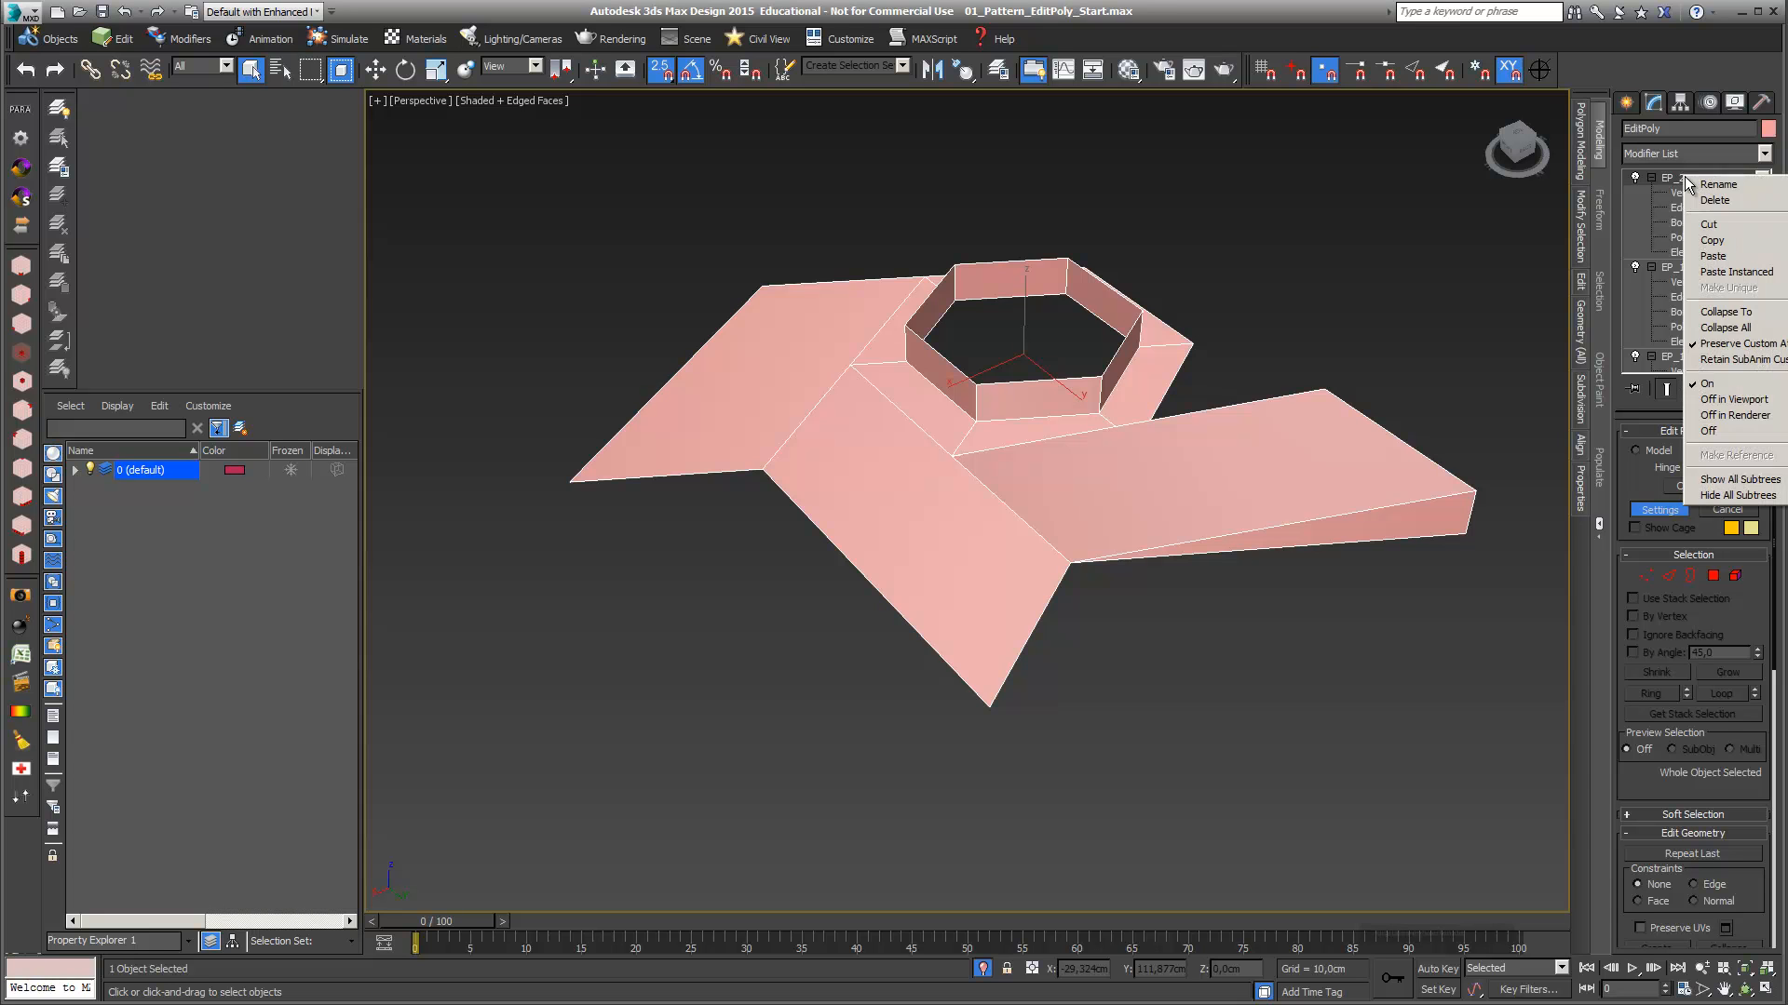
pyautogui.click(1711, 240)
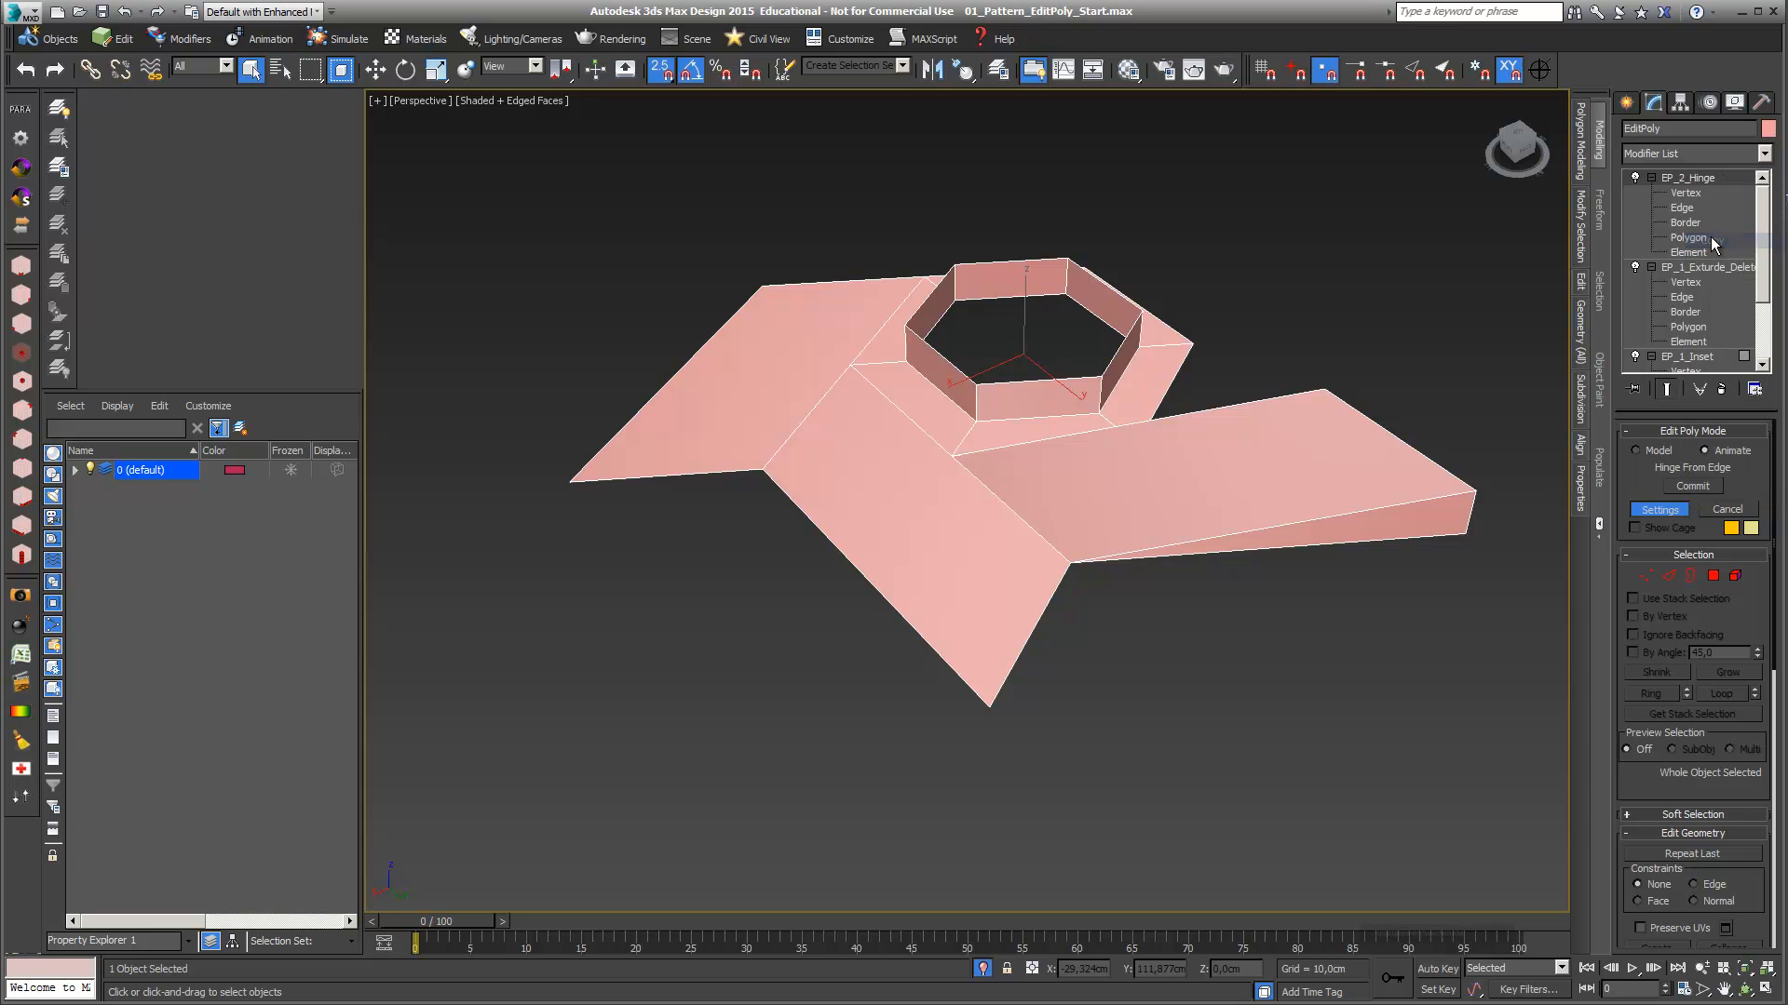
pyautogui.rightClick(1690, 180)
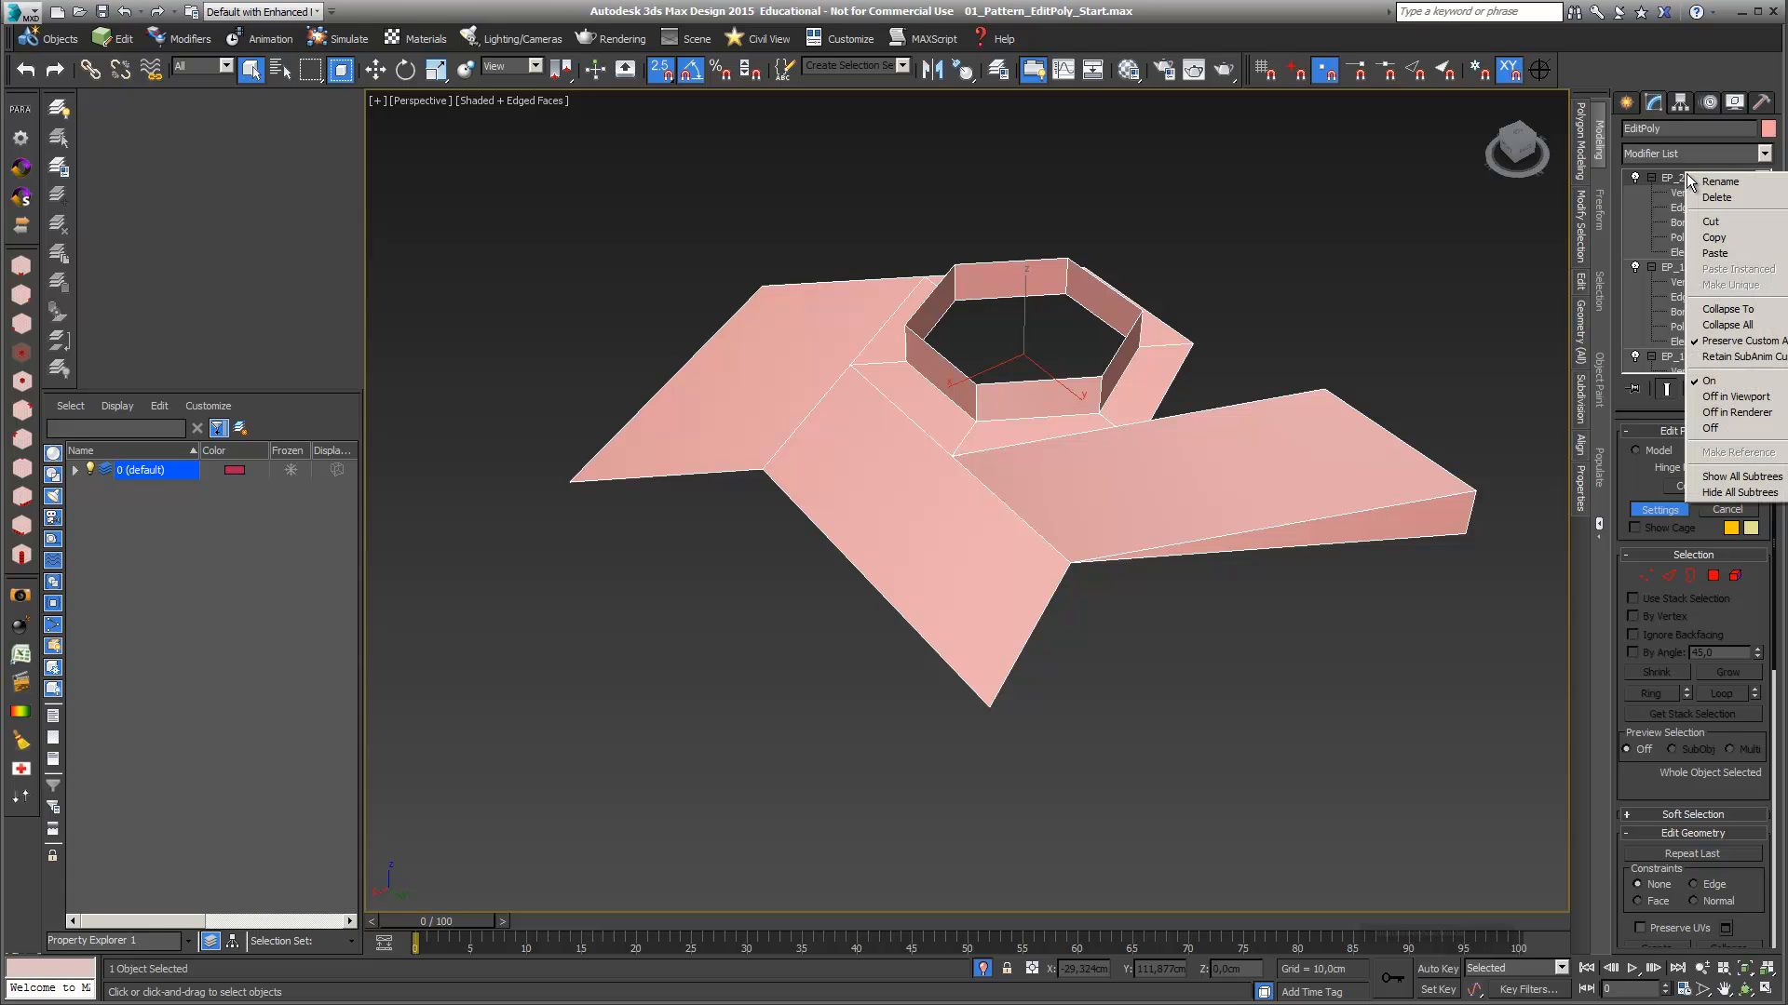
pyautogui.click(1709, 254)
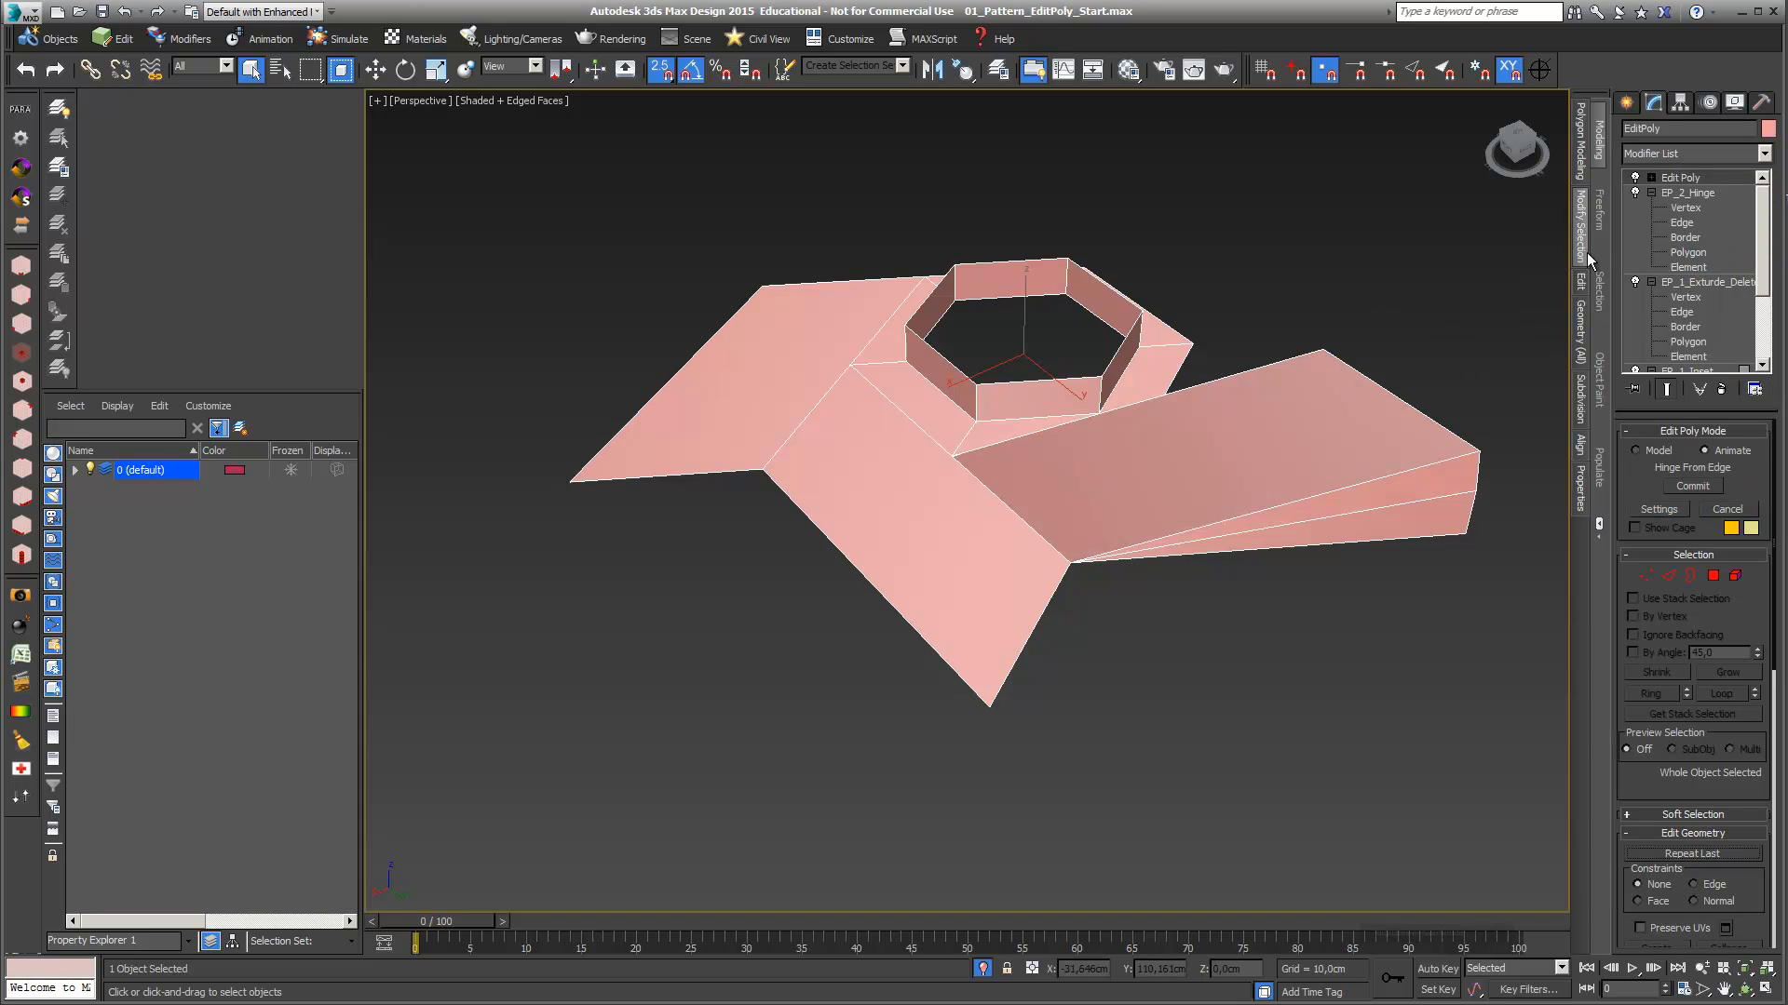
pyautogui.click(1680, 178)
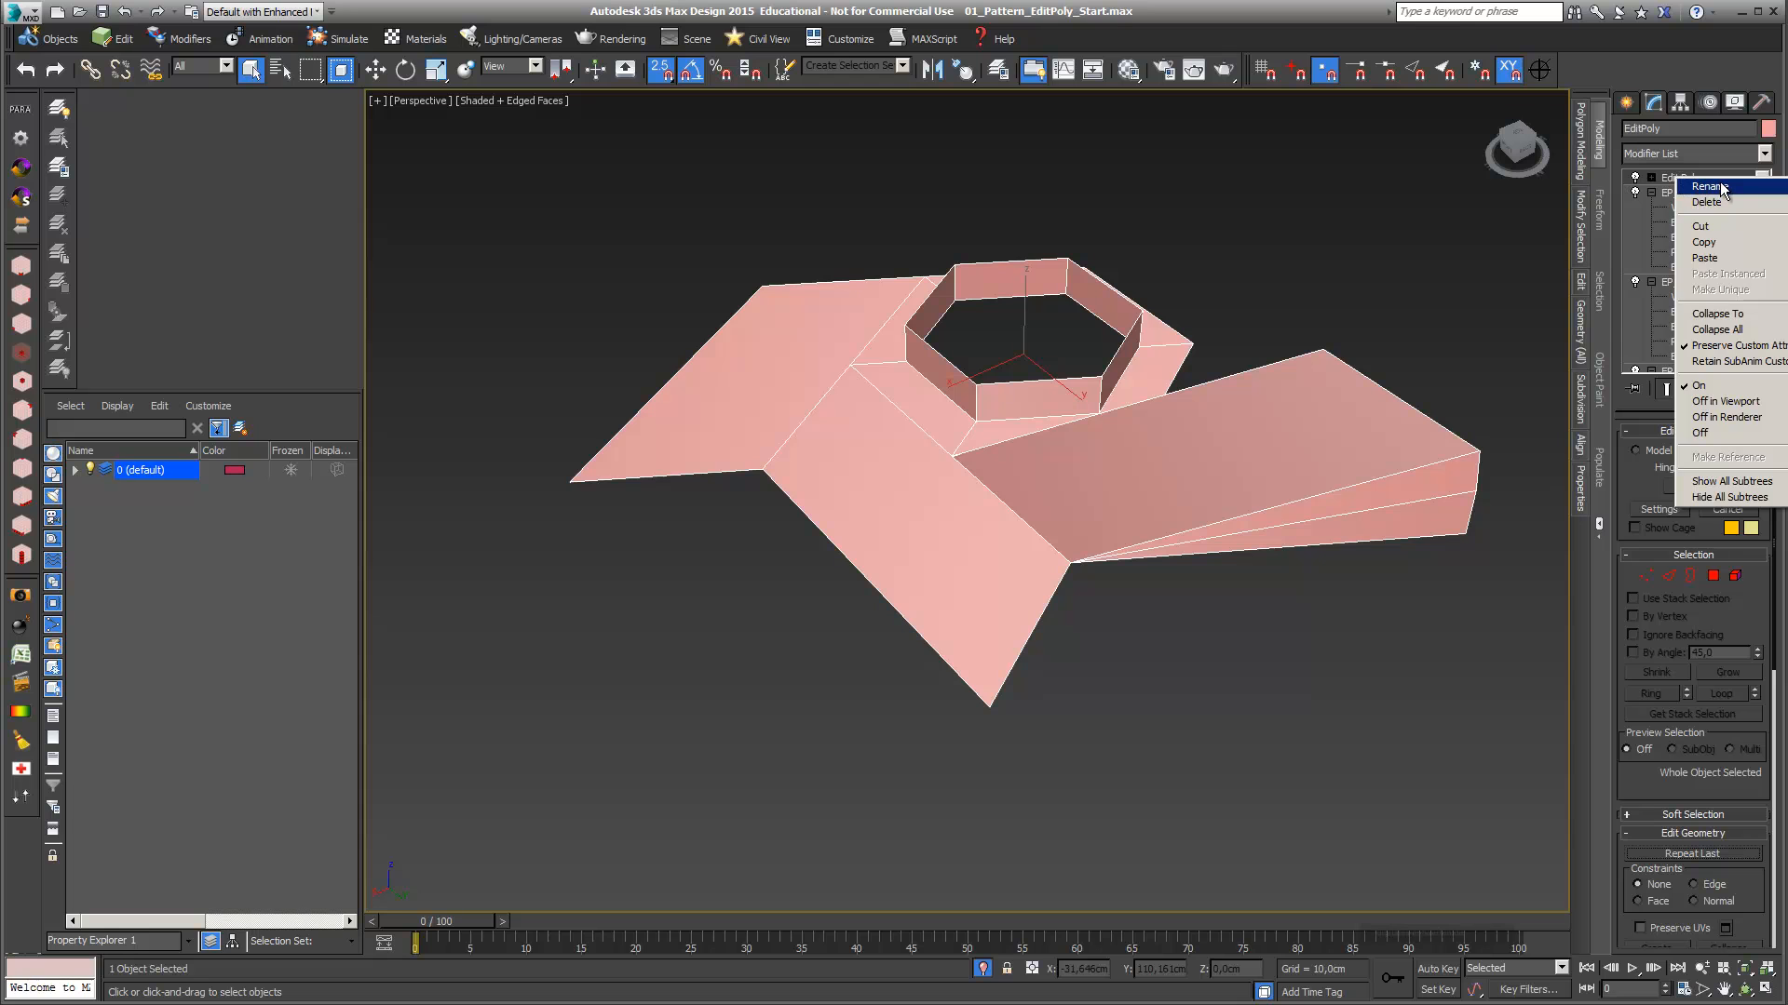
pyautogui.click(1722, 179)
pyautogui.write('EP_3_Hinge')
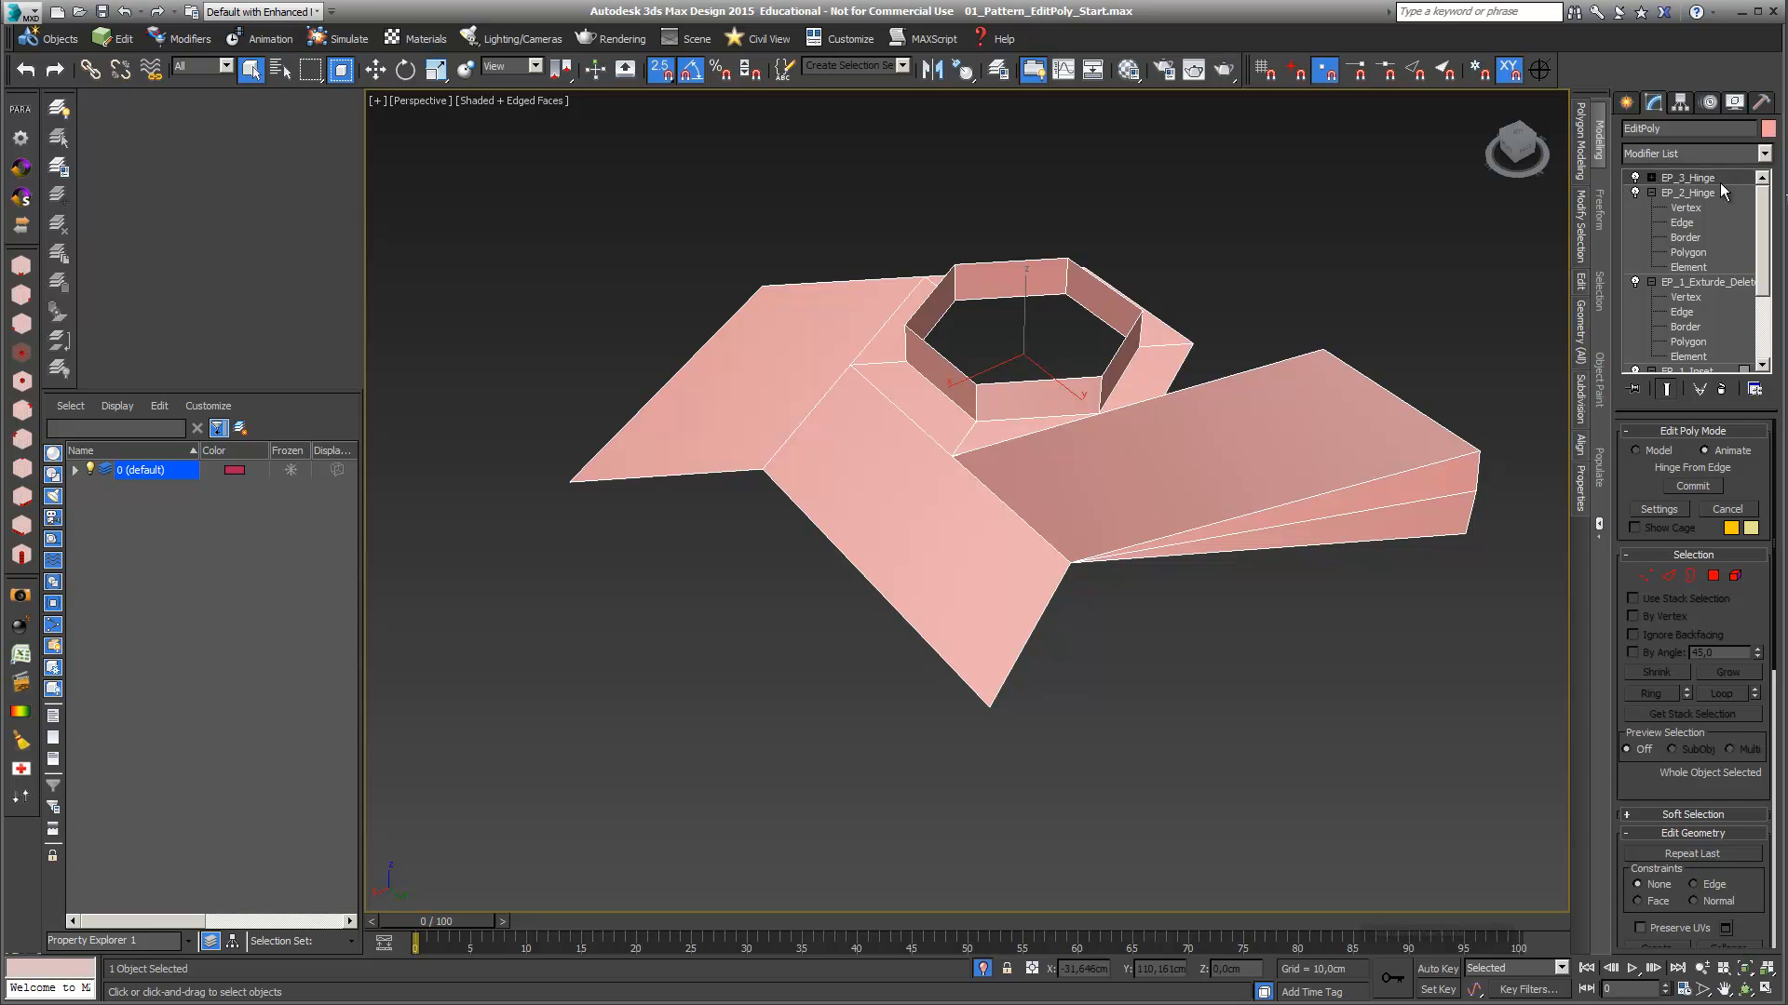
# Make the EP_3_Hinge modifier act on the polygon of the middle panel instead of the one already hinged
pyautogui.click(1651, 178)
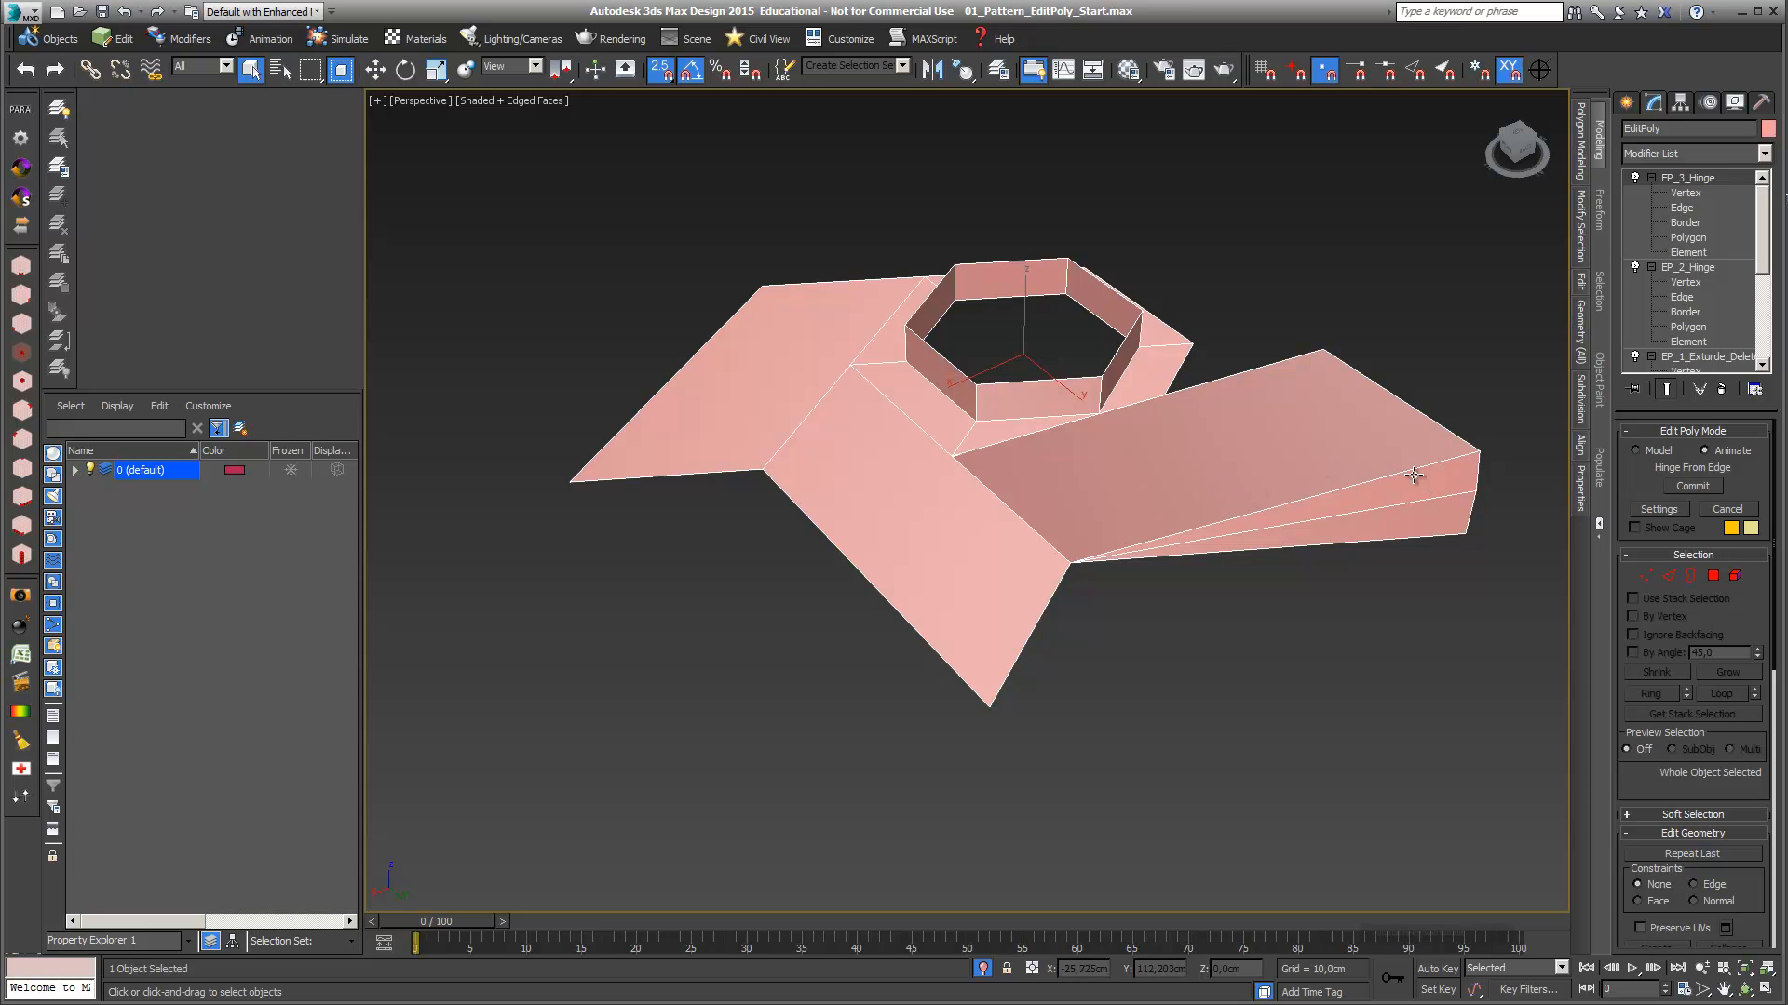
pyautogui.click(1688, 238)
pyautogui.click(970, 597)
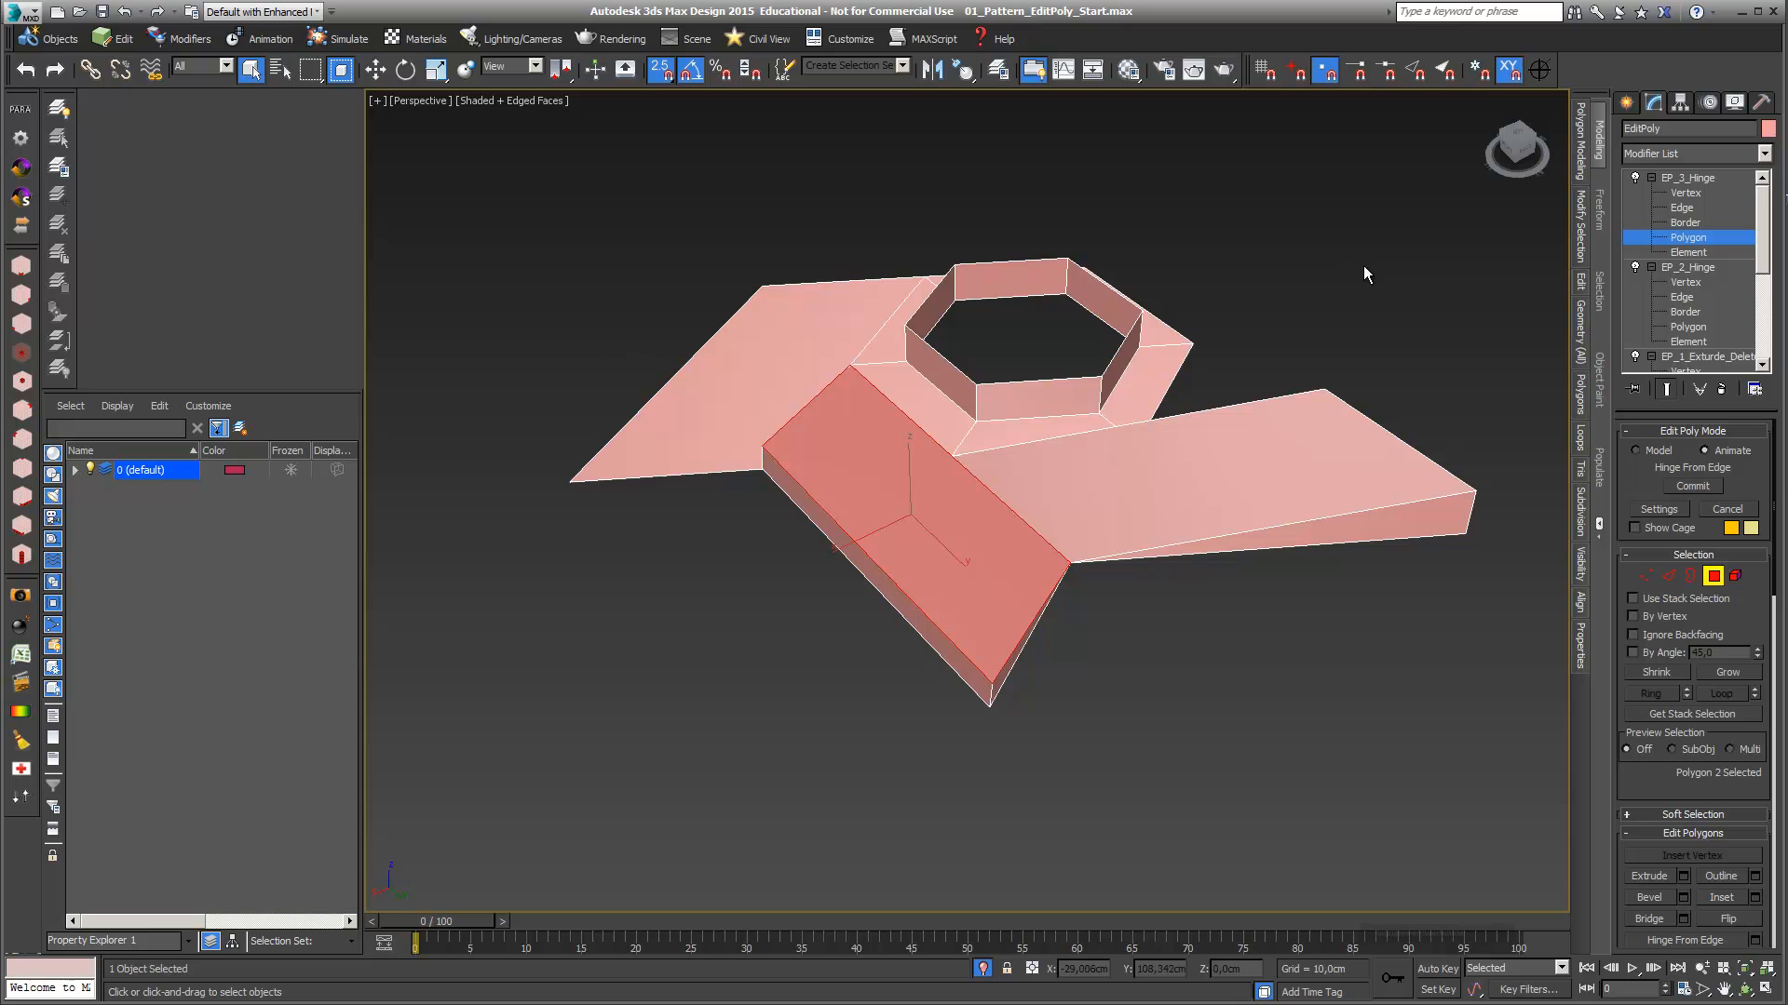
# Paste another copy of the hinge modifier on top of the stack and assign it to the remaining outer panel's polygon
pyautogui.rightClick(1687, 180)
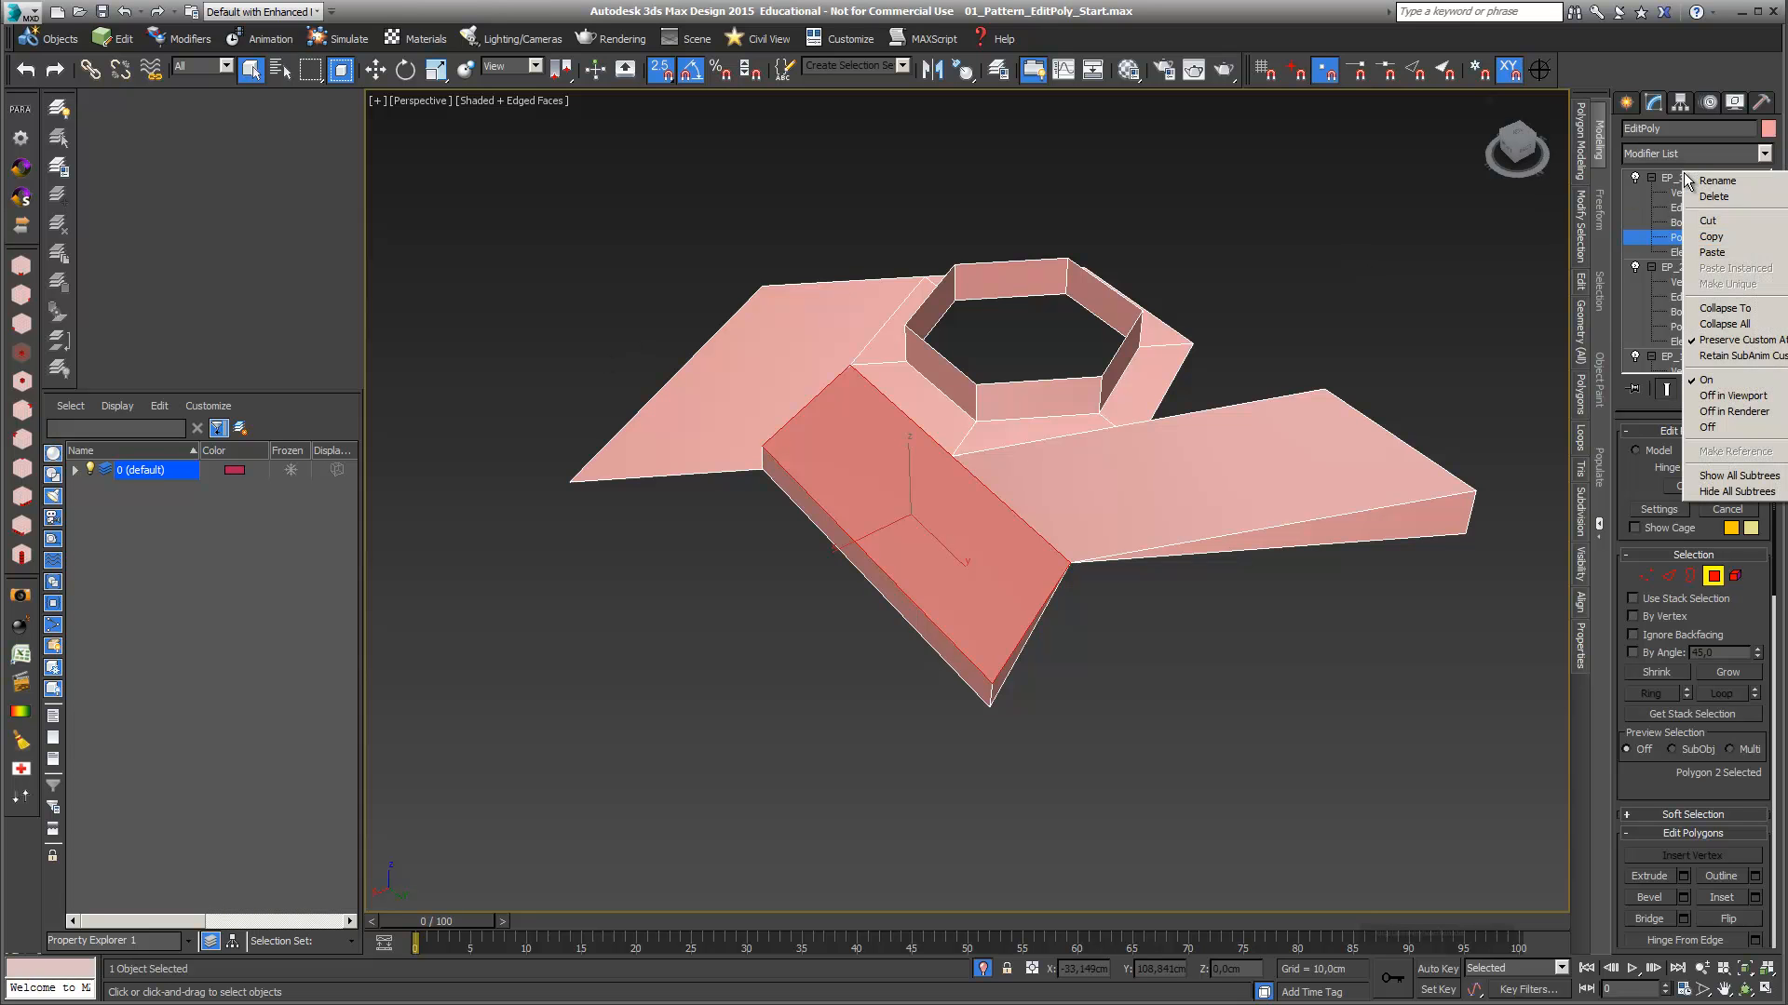
pyautogui.click(1739, 253)
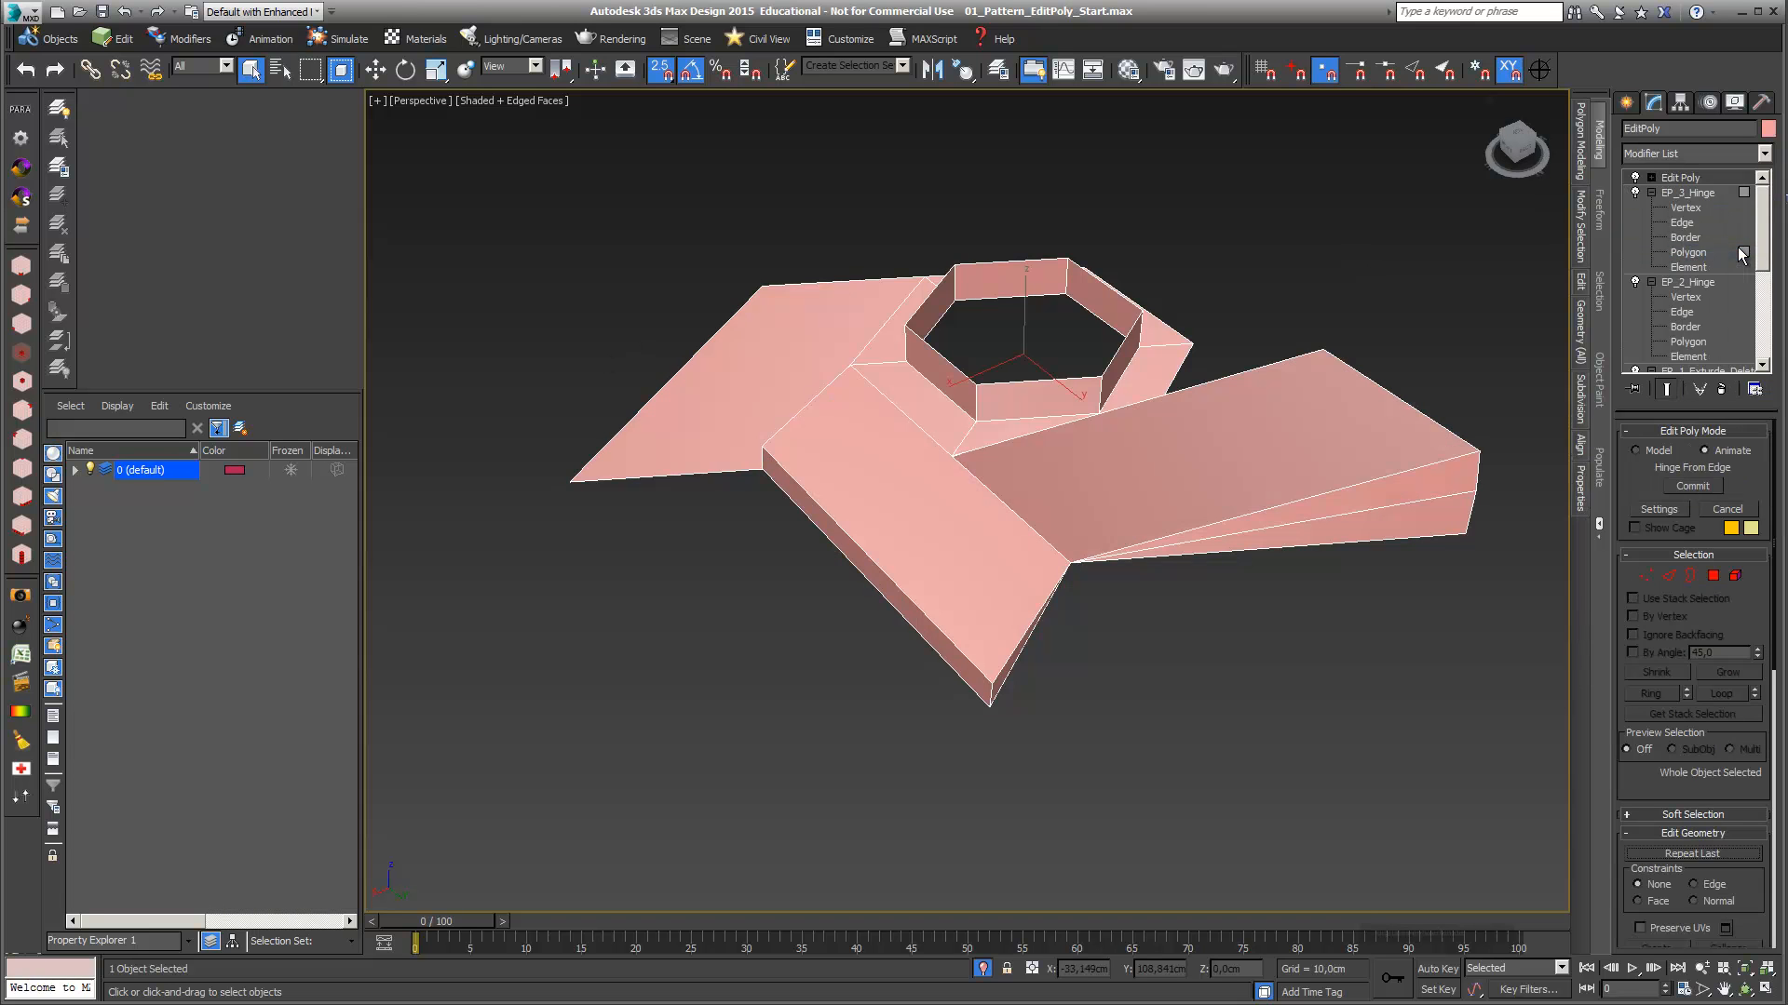
pyautogui.click(1651, 178)
pyautogui.click(1693, 238)
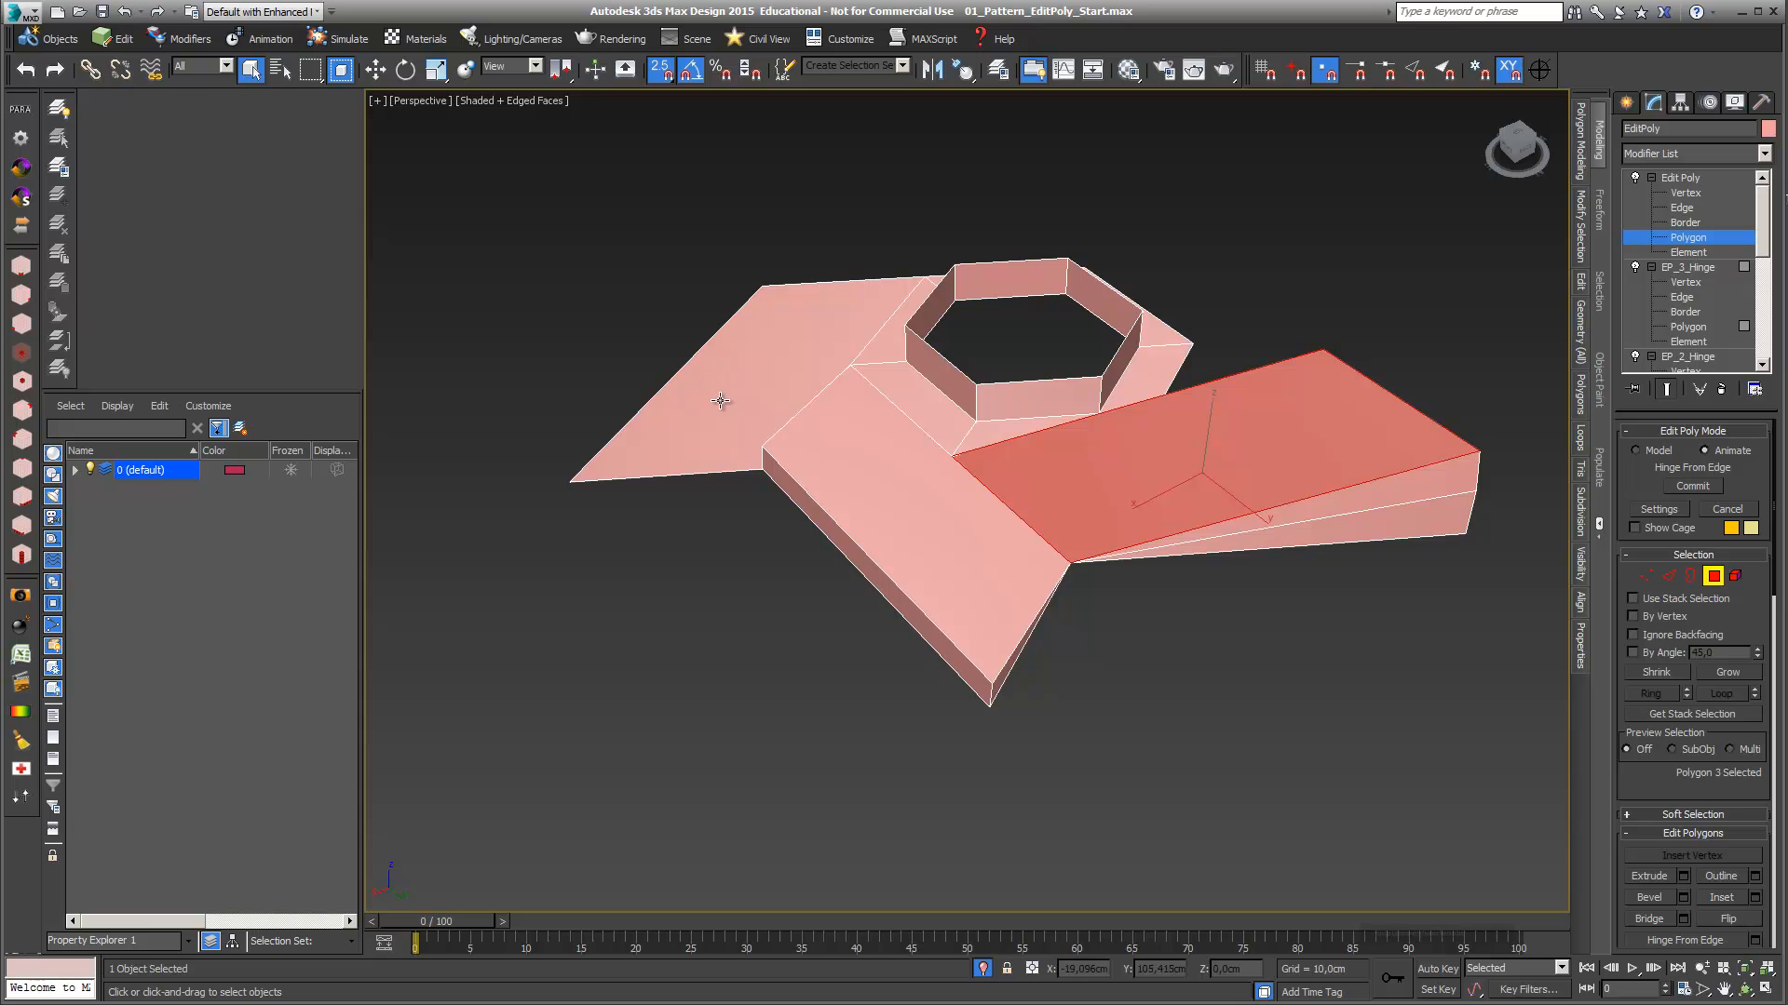
pyautogui.click(766, 379)
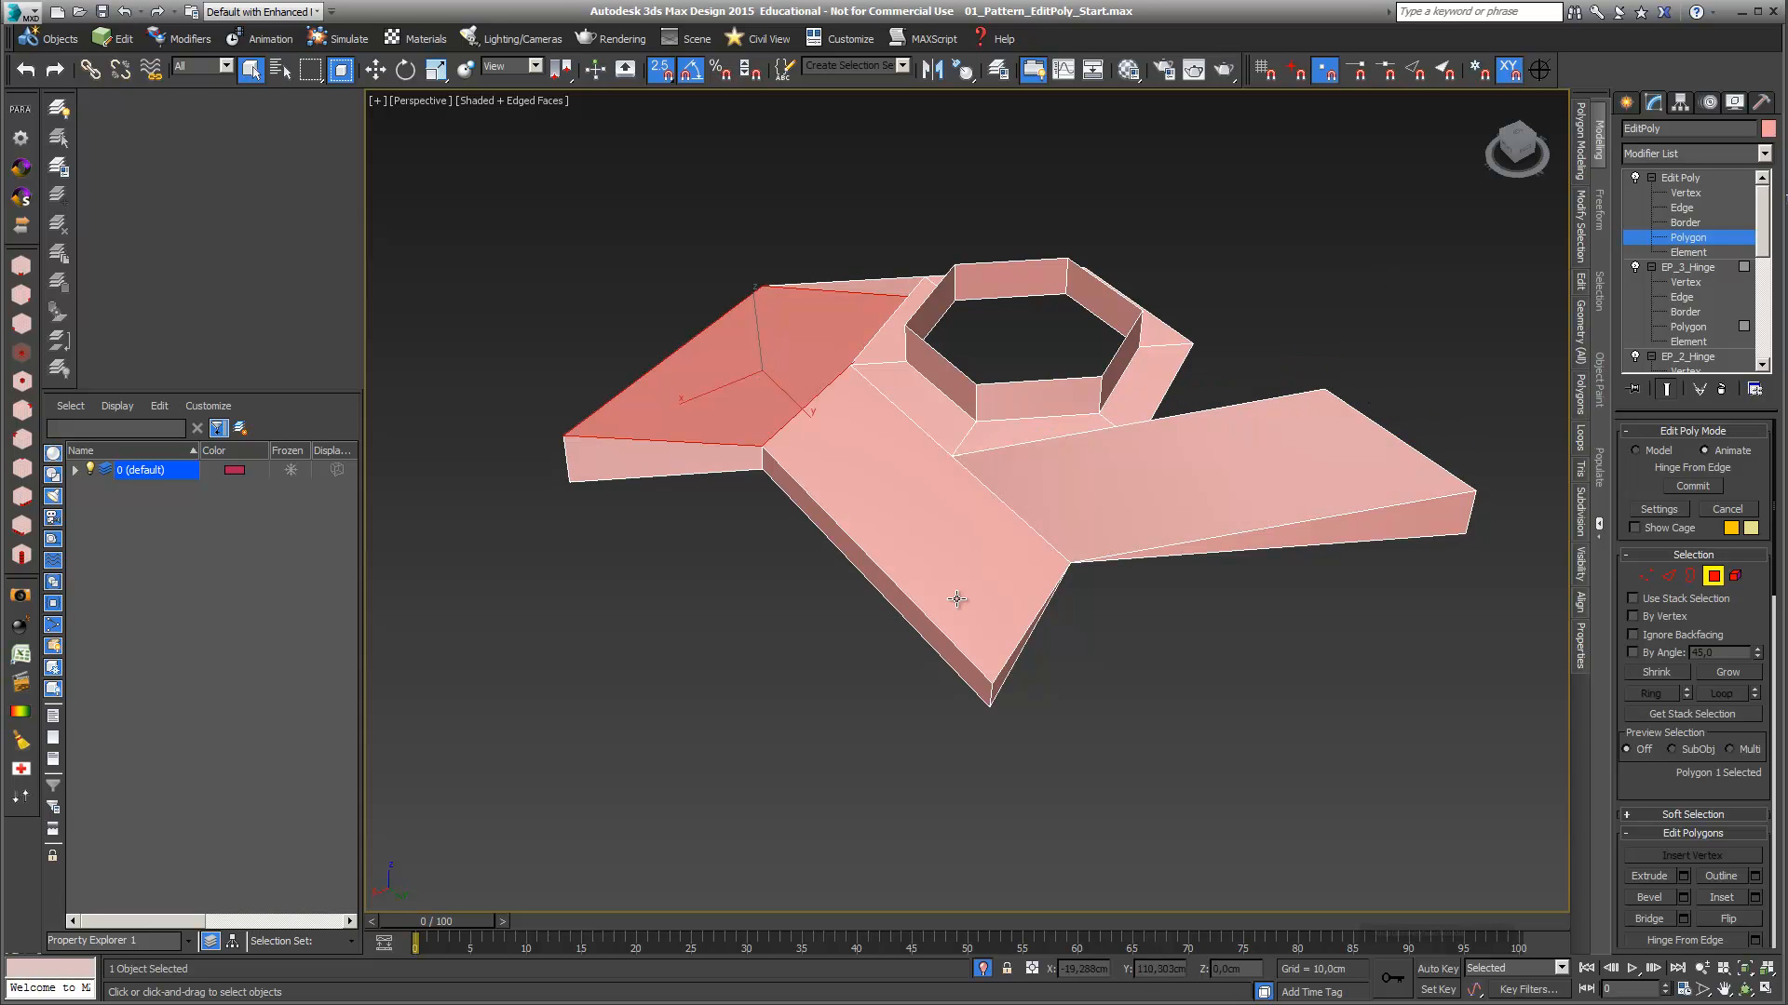
# Rename the new top Edit Poly modifier as EP_4_Hinge
pyautogui.click(1744, 990)
pyautogui.moveTo(854, 610); pyautogui.dragTo(966, 615)
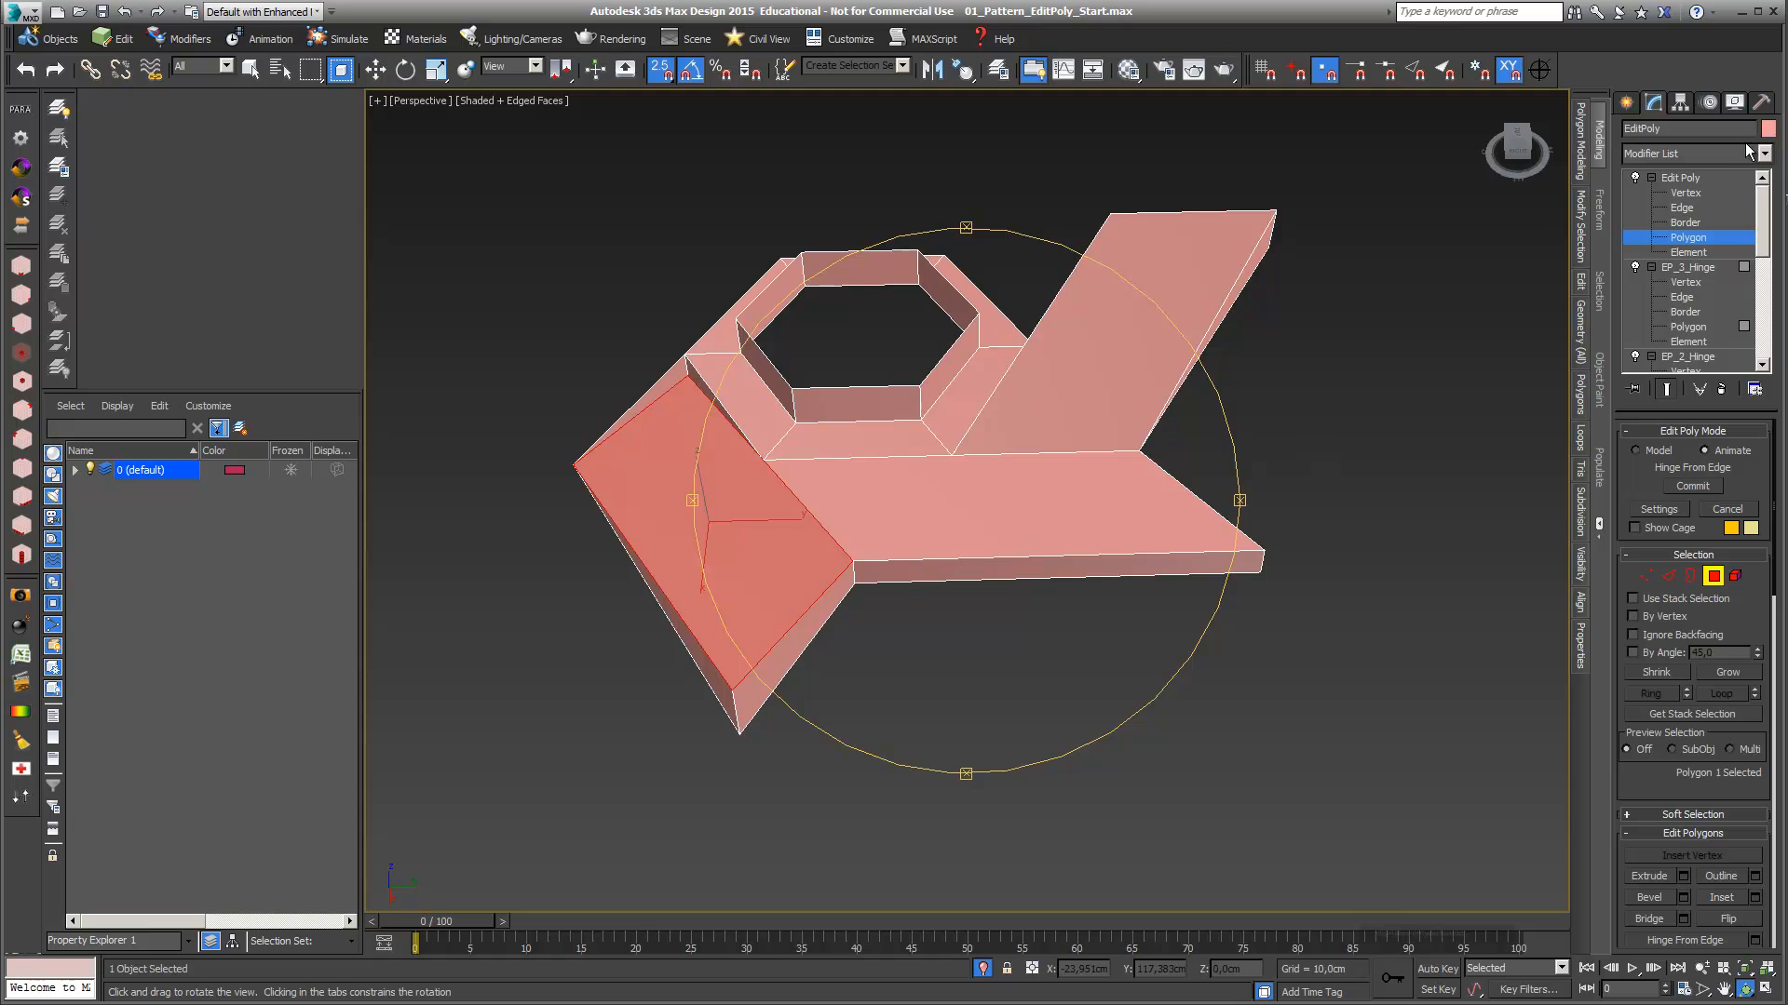
pyautogui.rightClick(1696, 173)
pyautogui.click(1707, 181)
pyautogui.write('EP_4_Hinge')
pyautogui.press('Return')
# In EP_4_Hinge, hinge the outer panel about its short edge beside the hexagonal opening at an angle of 8
pyautogui.moveTo(1045, 527)
pyautogui.mouseDown()
pyautogui.moveTo(933, 499)
pyautogui.moveTo(870, 530)
pyautogui.moveTo(1057, 493)
pyautogui.moveTo(1042, 531)
pyautogui.moveTo(1121, 547)
pyautogui.moveTo(1069, 551)
pyautogui.mouseUp()
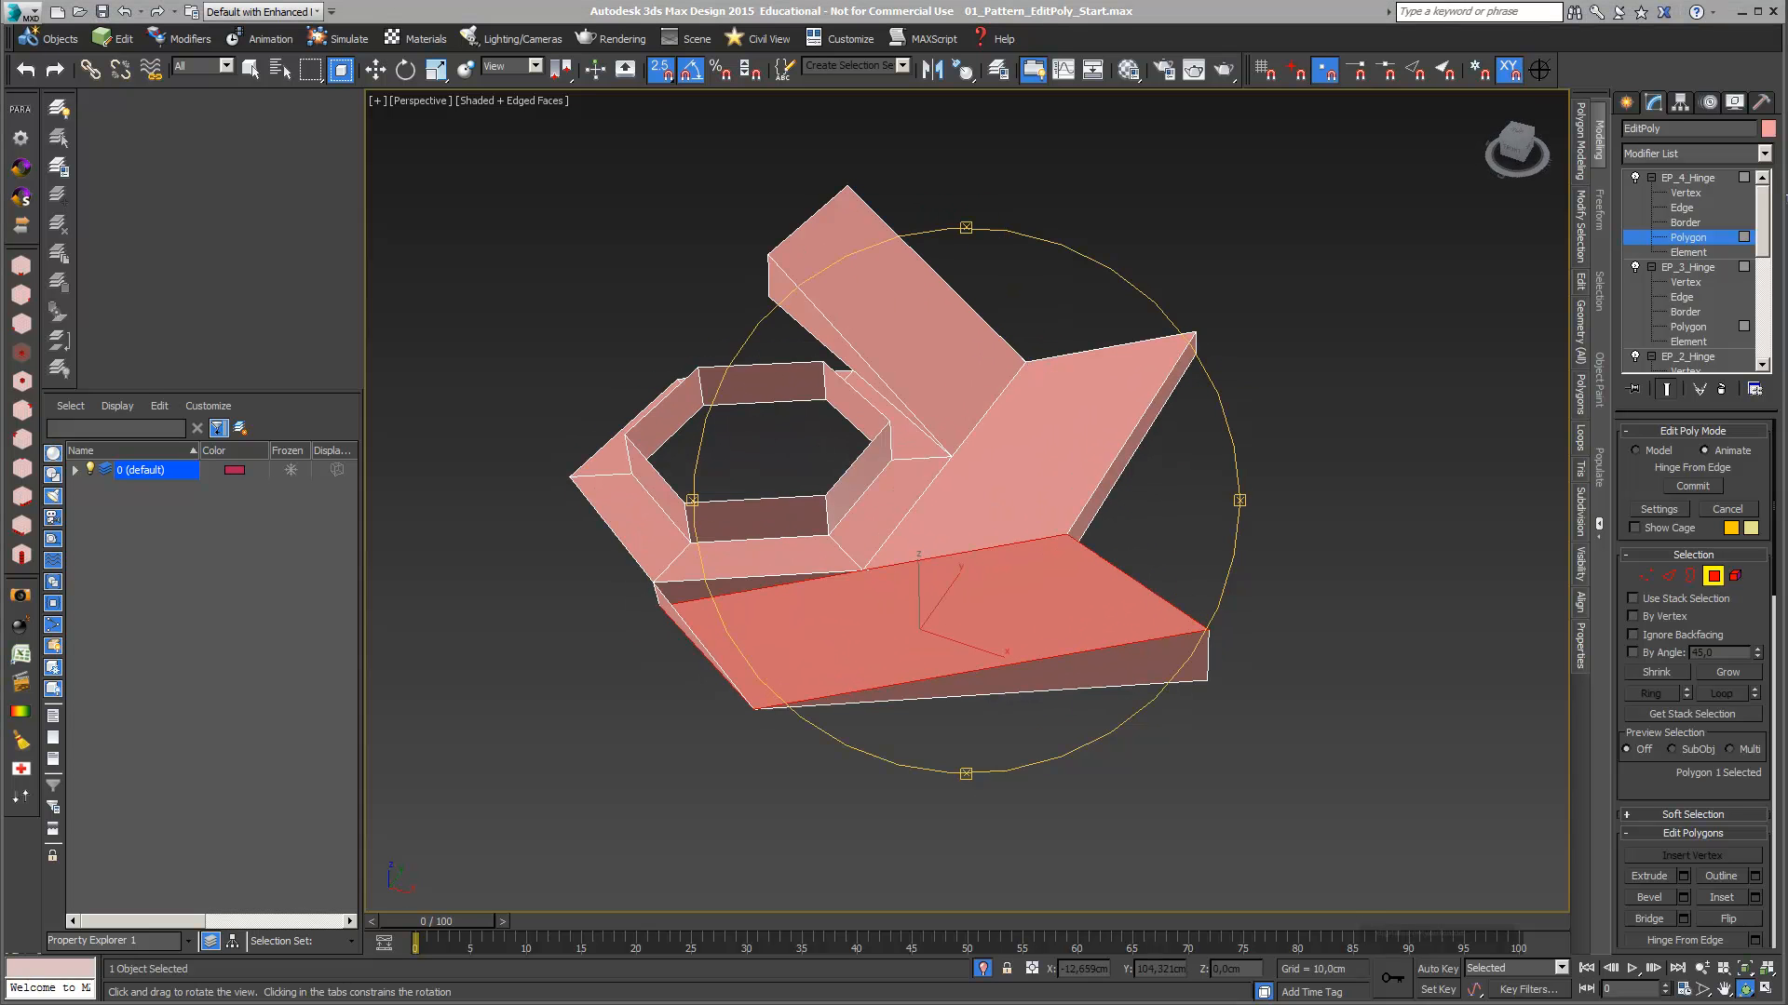
pyautogui.click(1659, 509)
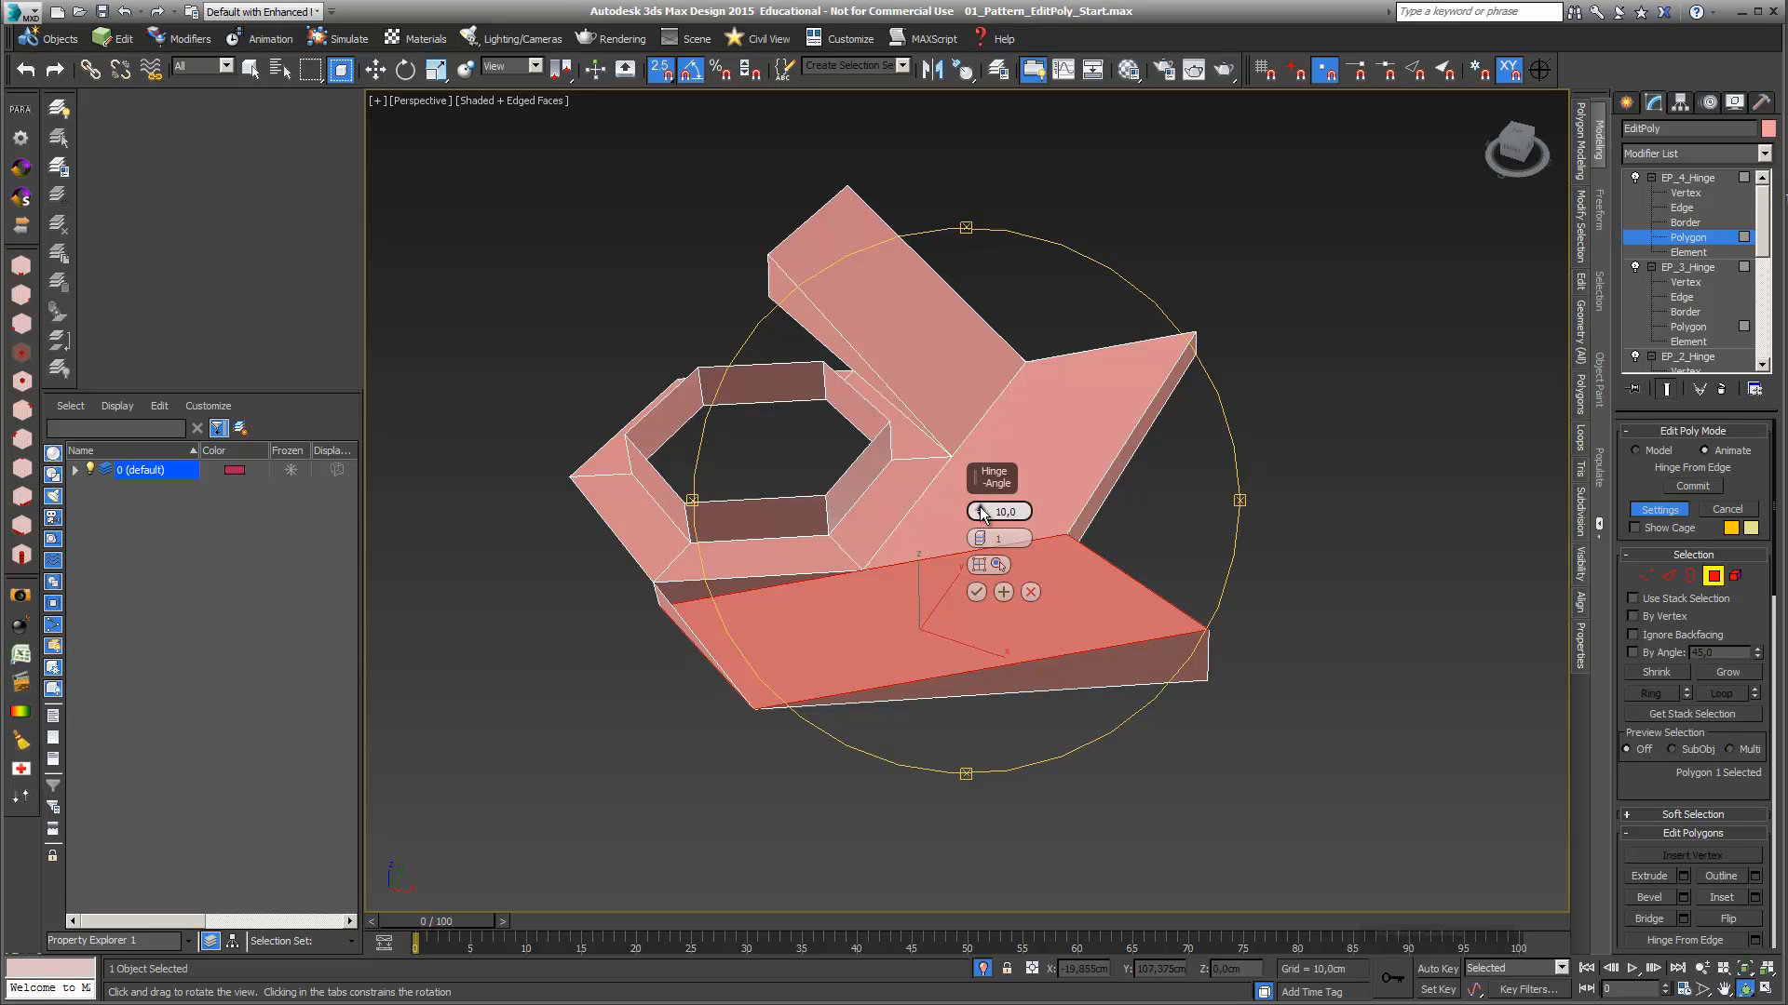
pyautogui.moveTo(979, 508); pyautogui.dragTo(979, 556)
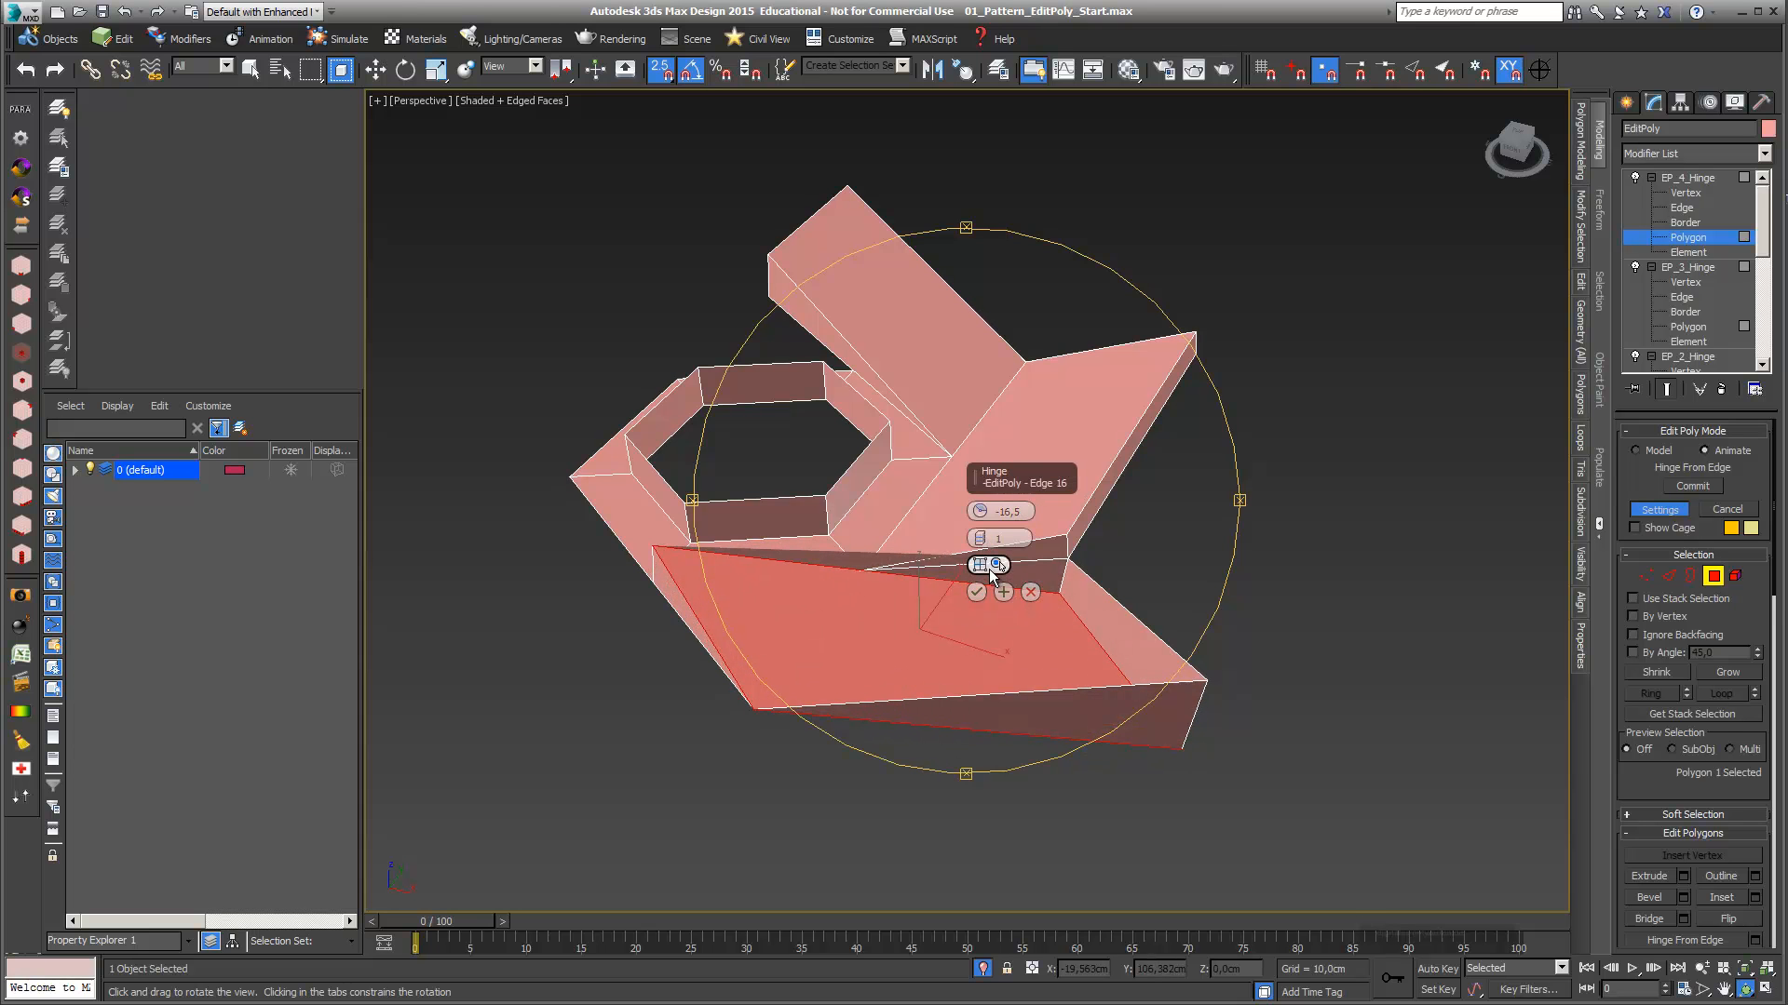
pyautogui.click(990, 566)
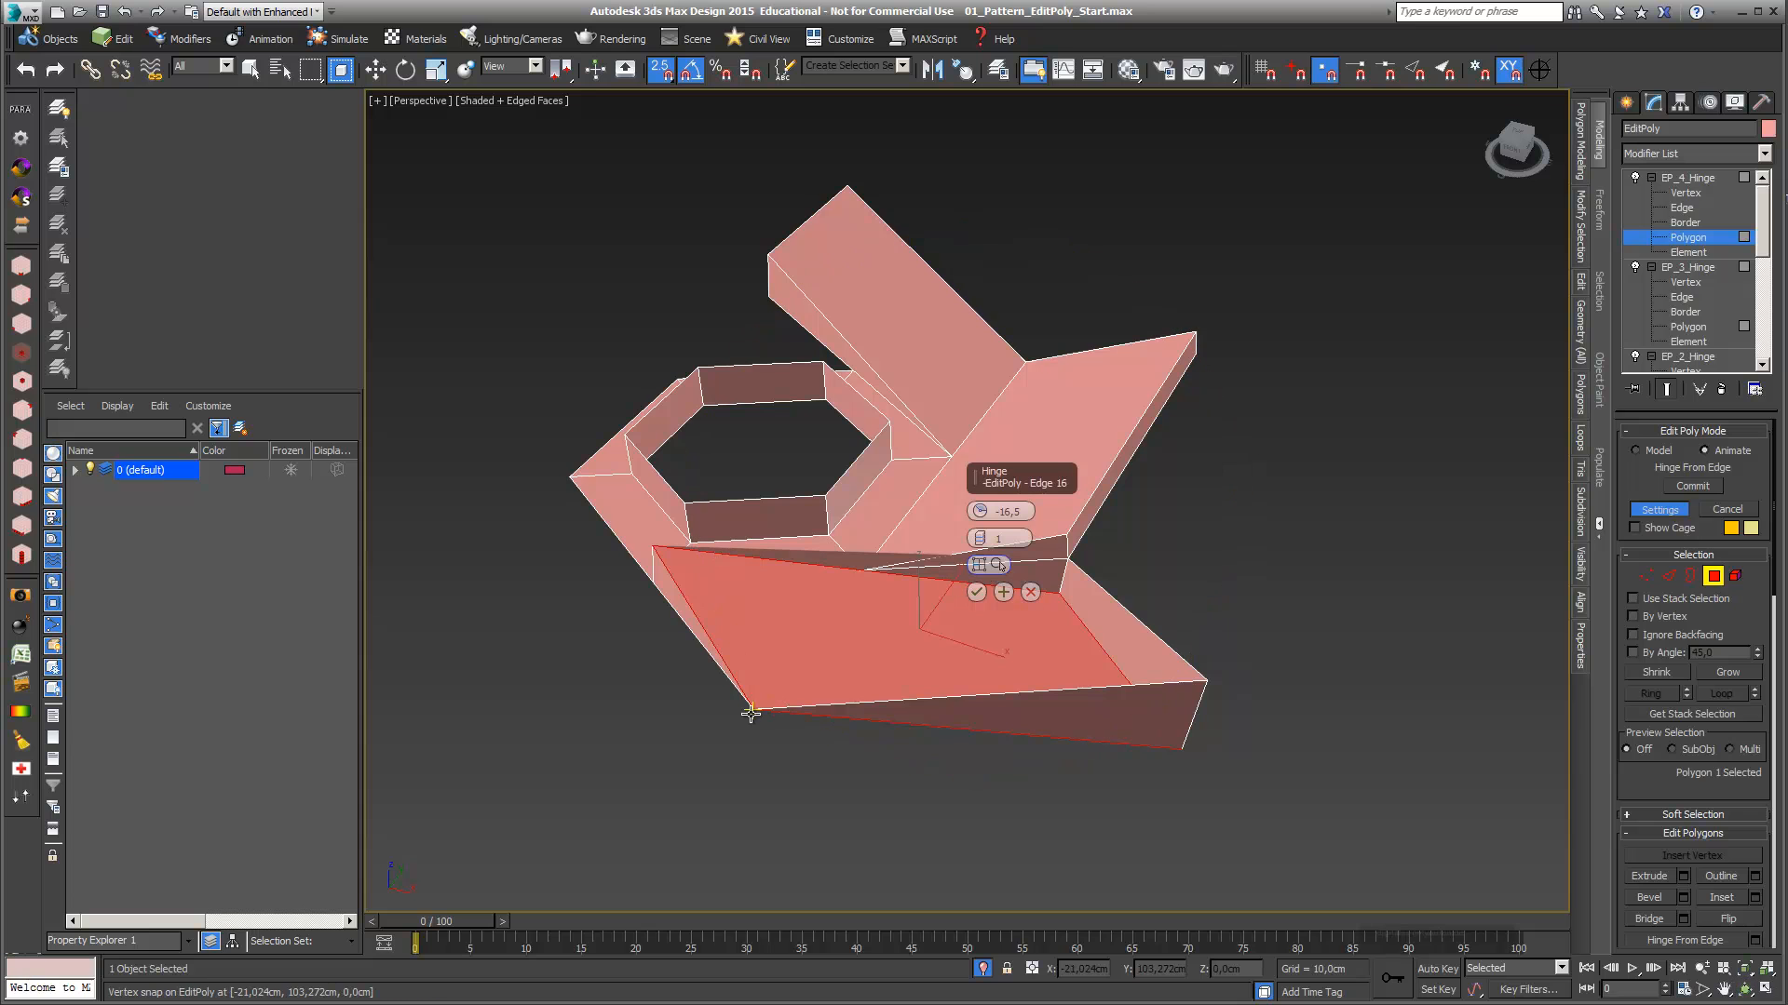
pyautogui.click(715, 666)
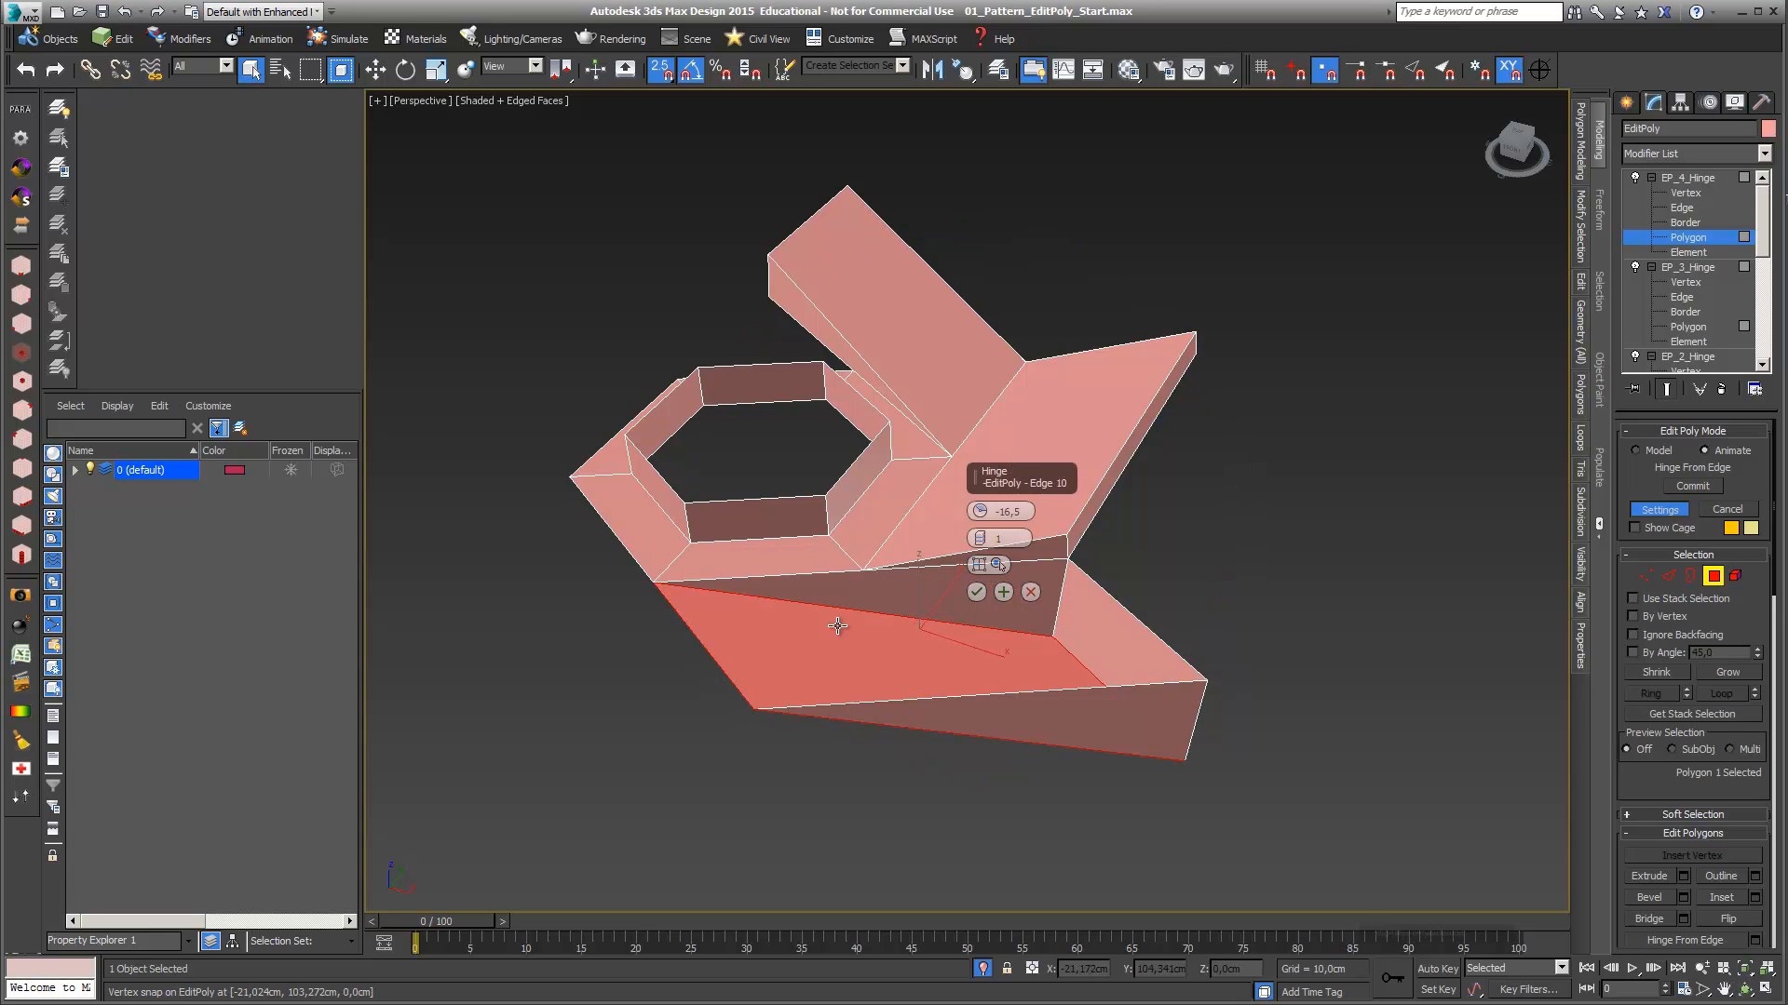
pyautogui.moveTo(978, 508); pyautogui.dragTo(976, 460)
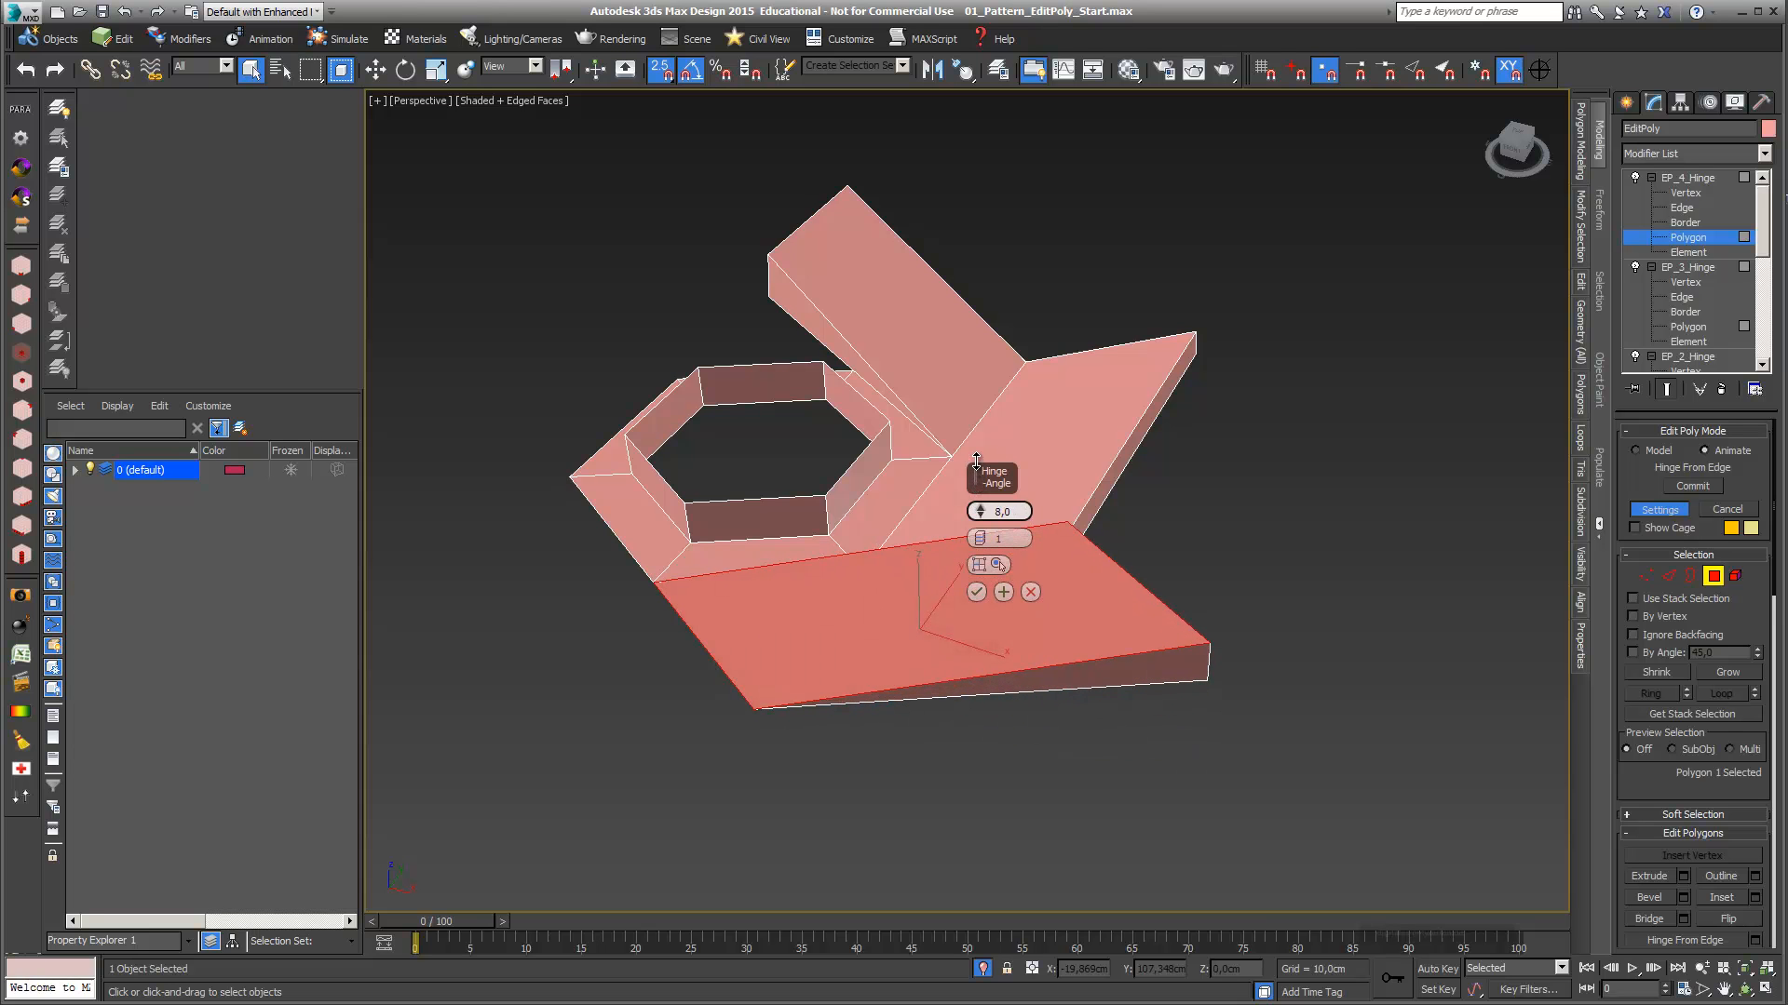
pyautogui.click(975, 593)
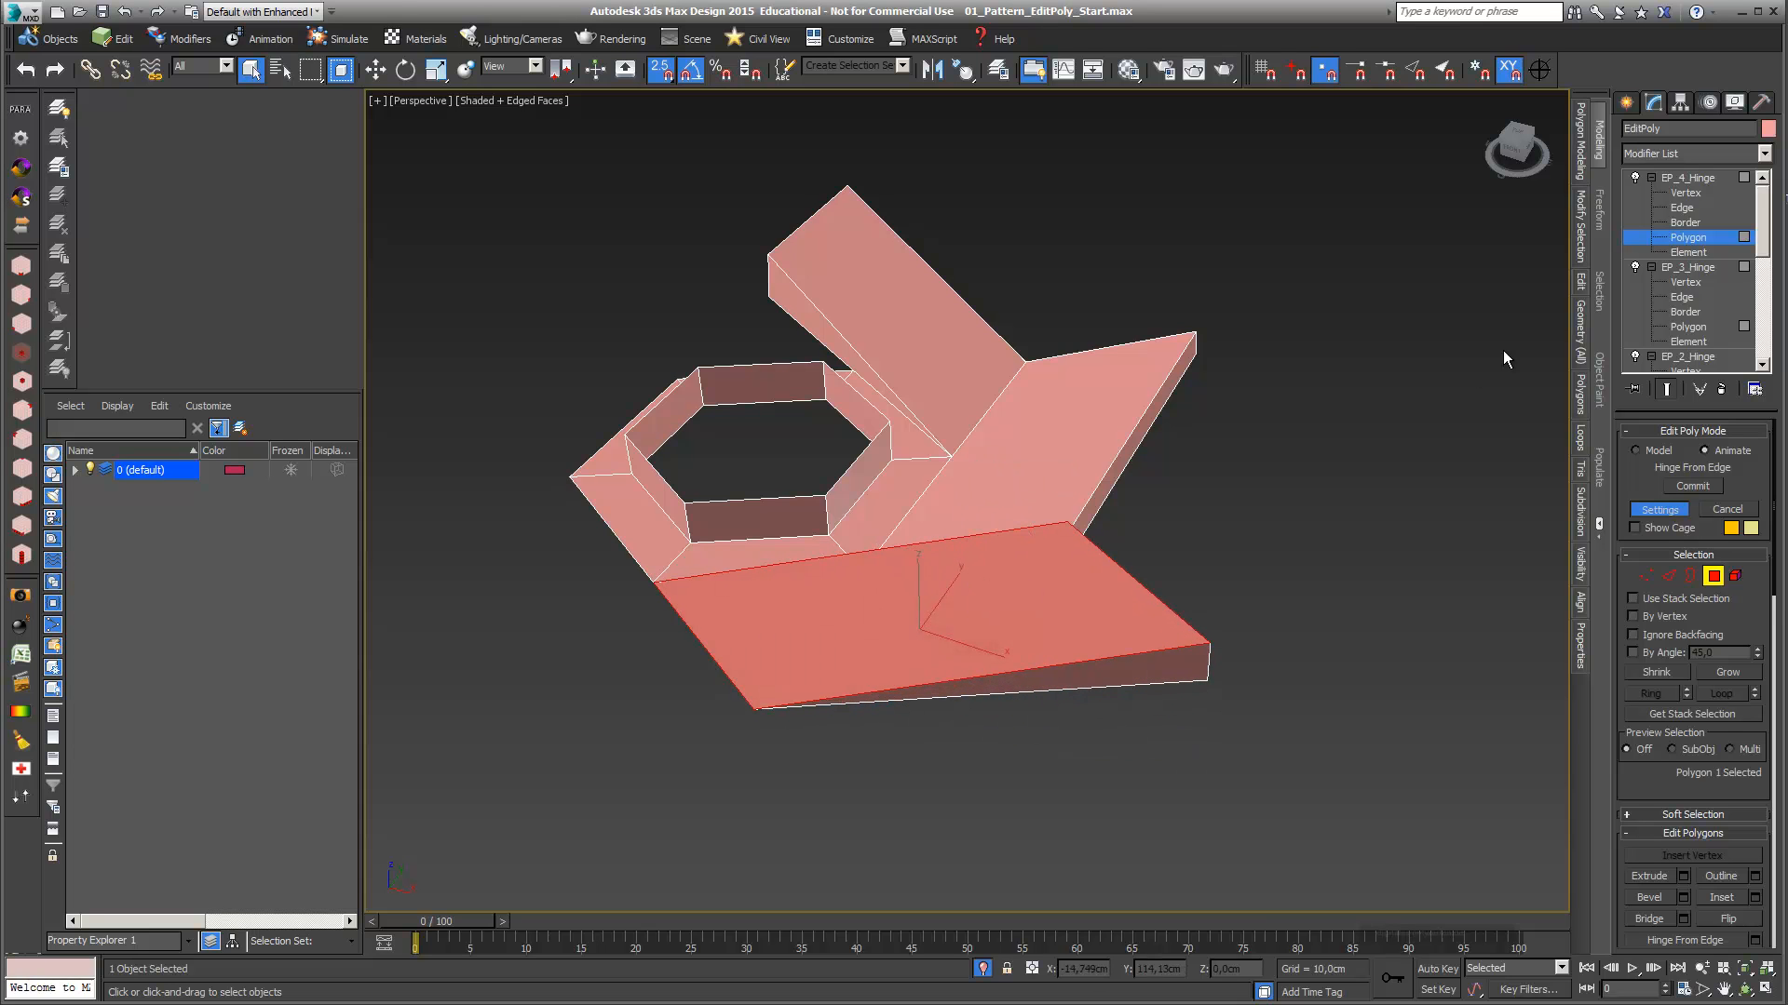
# In EP_3_Hinge, hinge the middle panel about the short edge it shares with the EP_4_Hinge panel at an angle of 20
pyautogui.click(1700, 267)
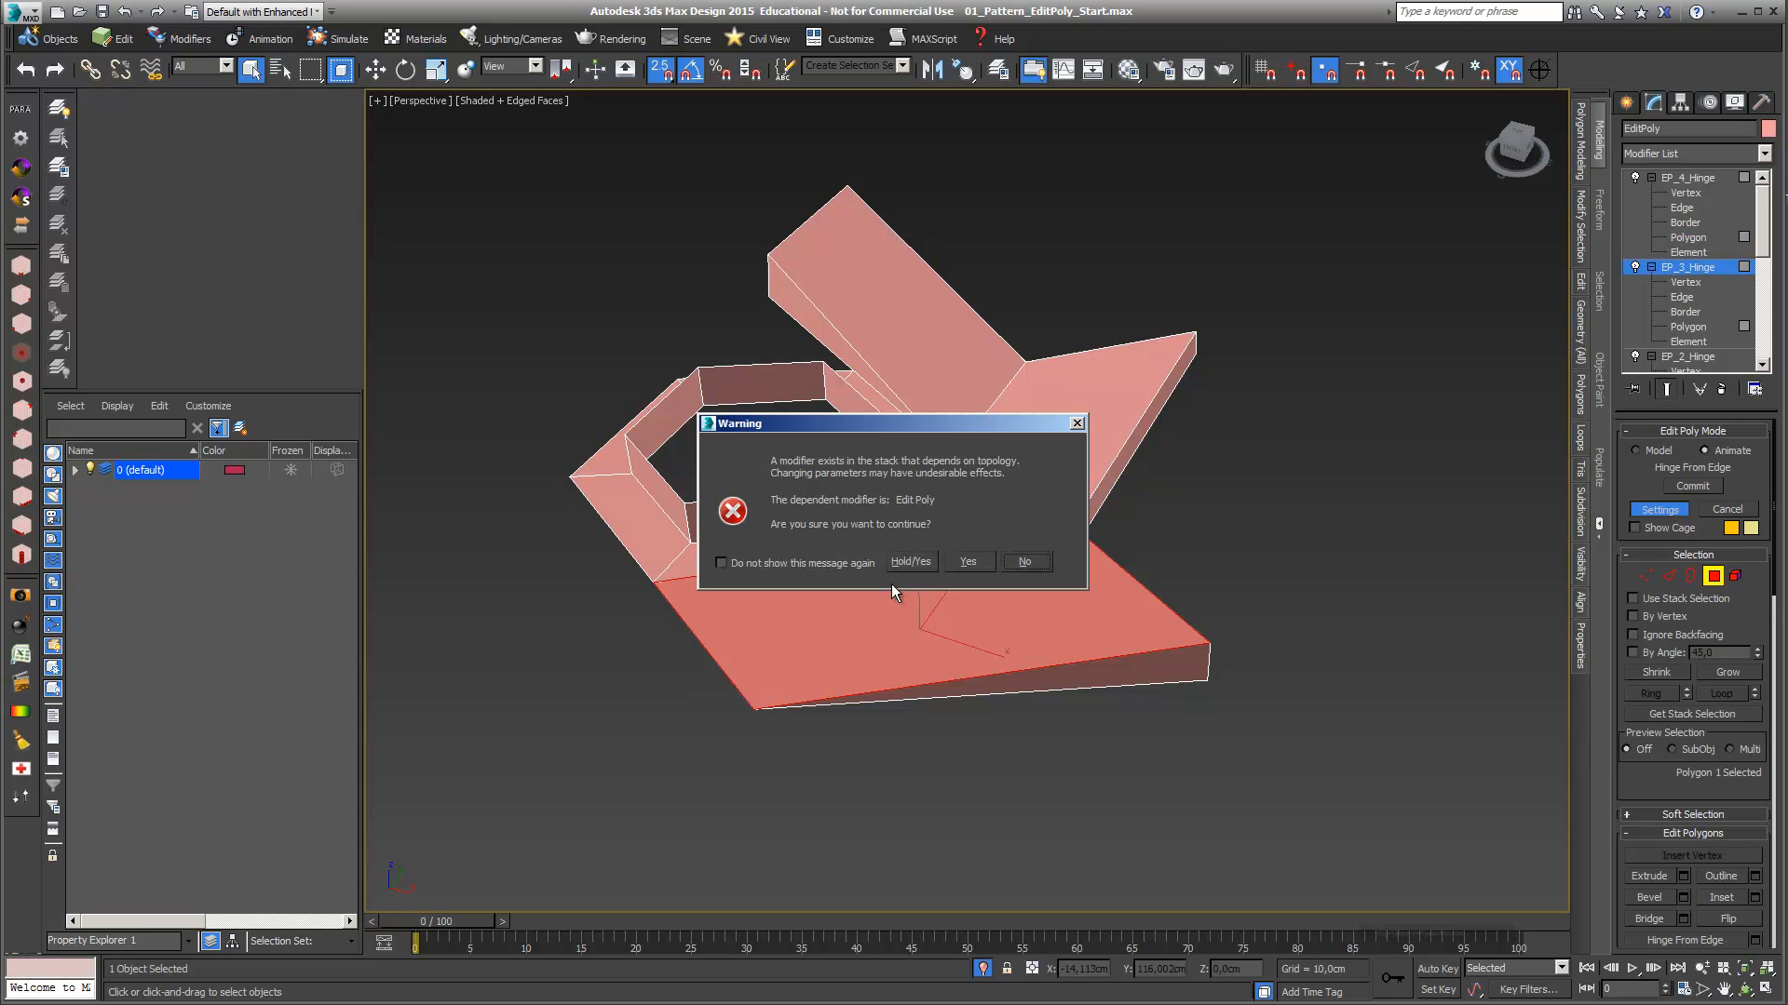
pyautogui.click(967, 561)
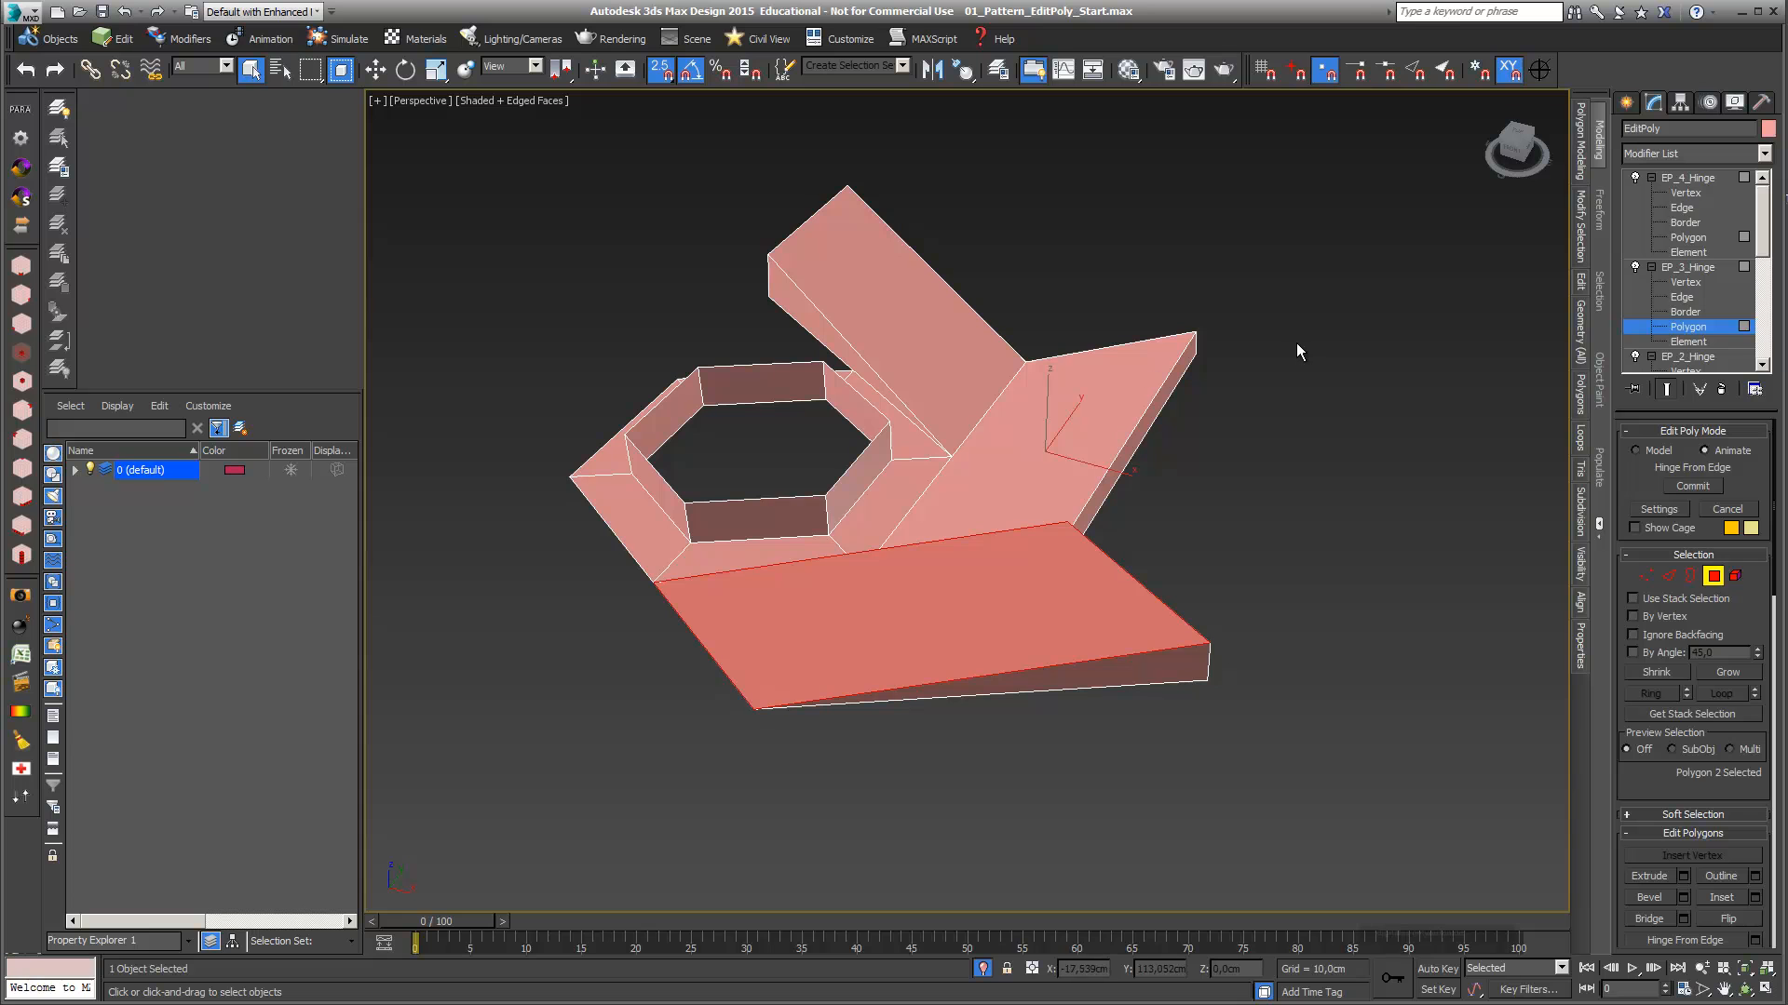
pyautogui.click(1657, 510)
pyautogui.click(1745, 990)
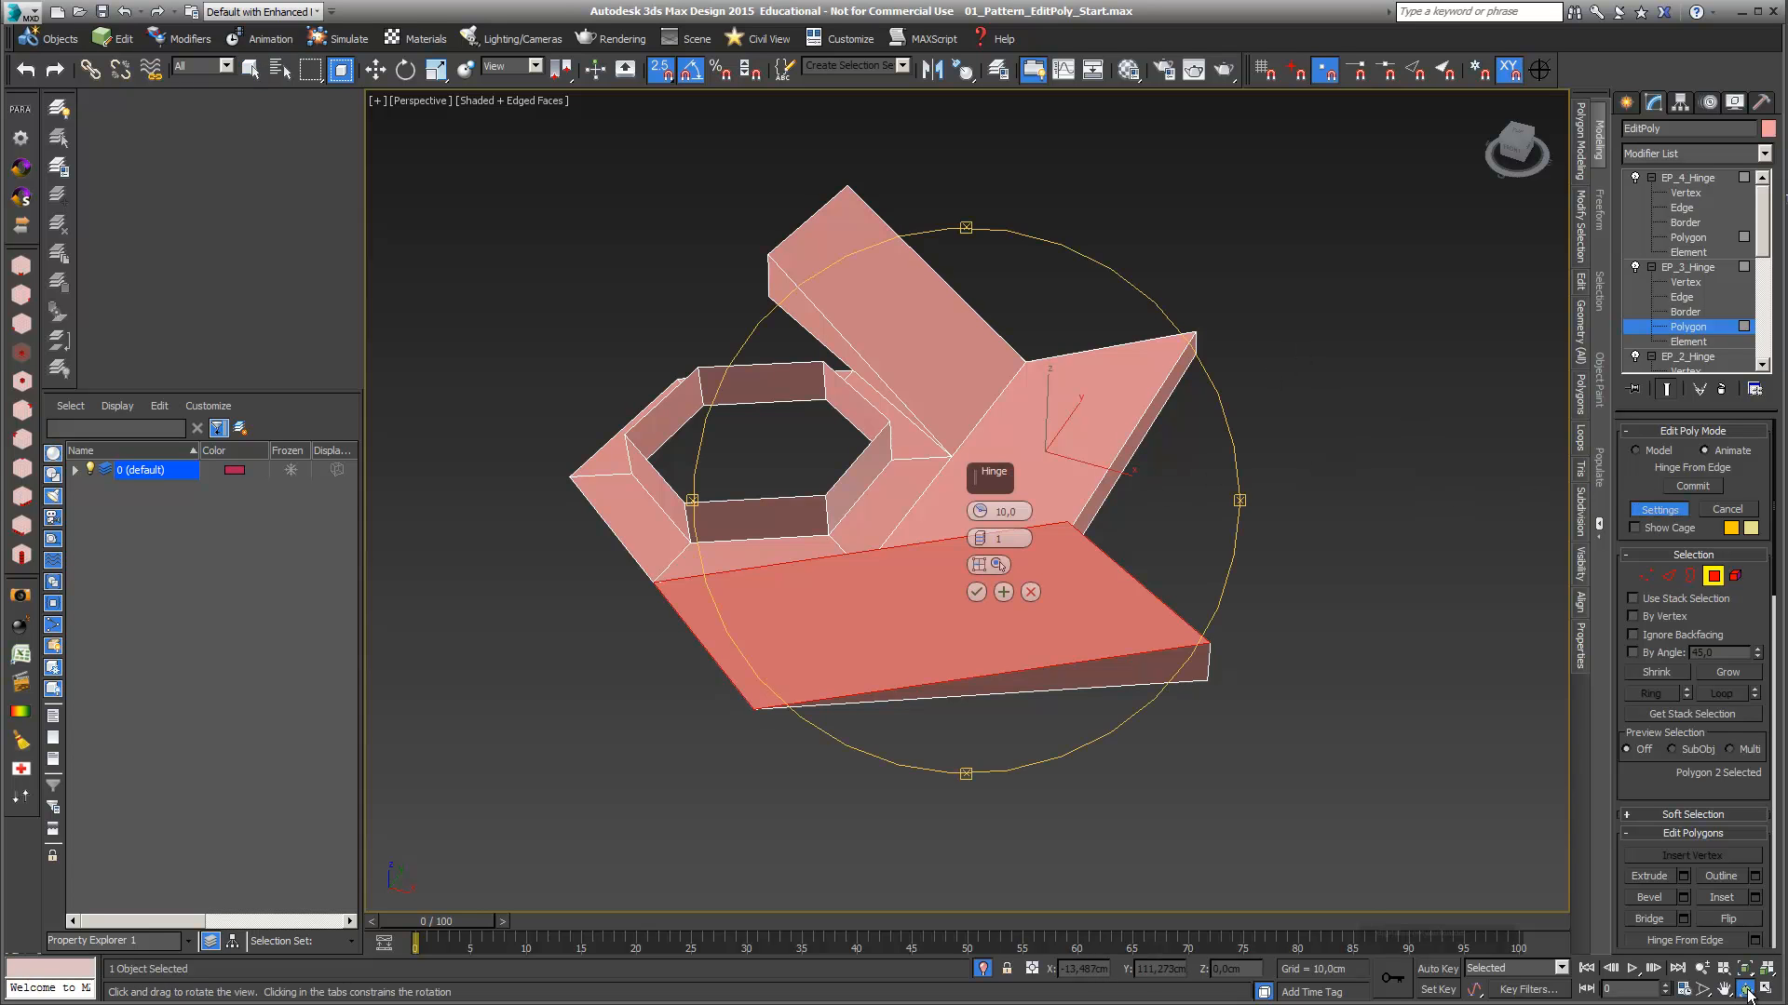
pyautogui.moveTo(1058, 689); pyautogui.dragTo(1297, 698)
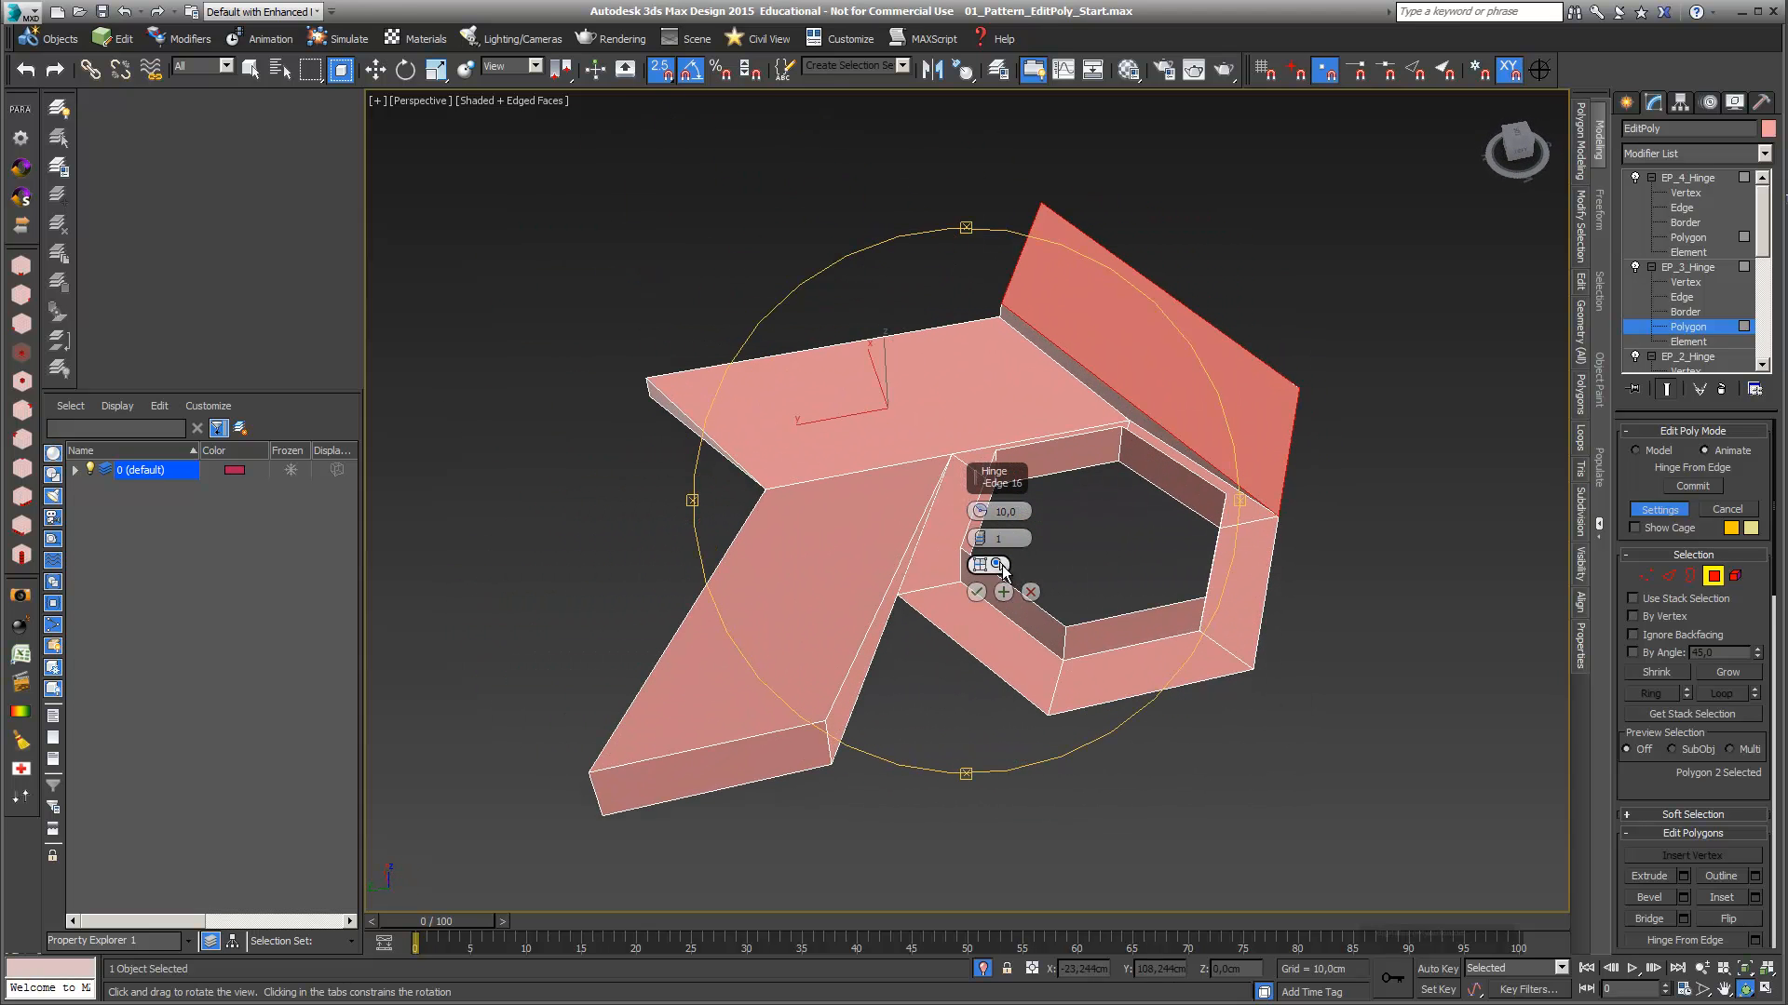
pyautogui.click(999, 565)
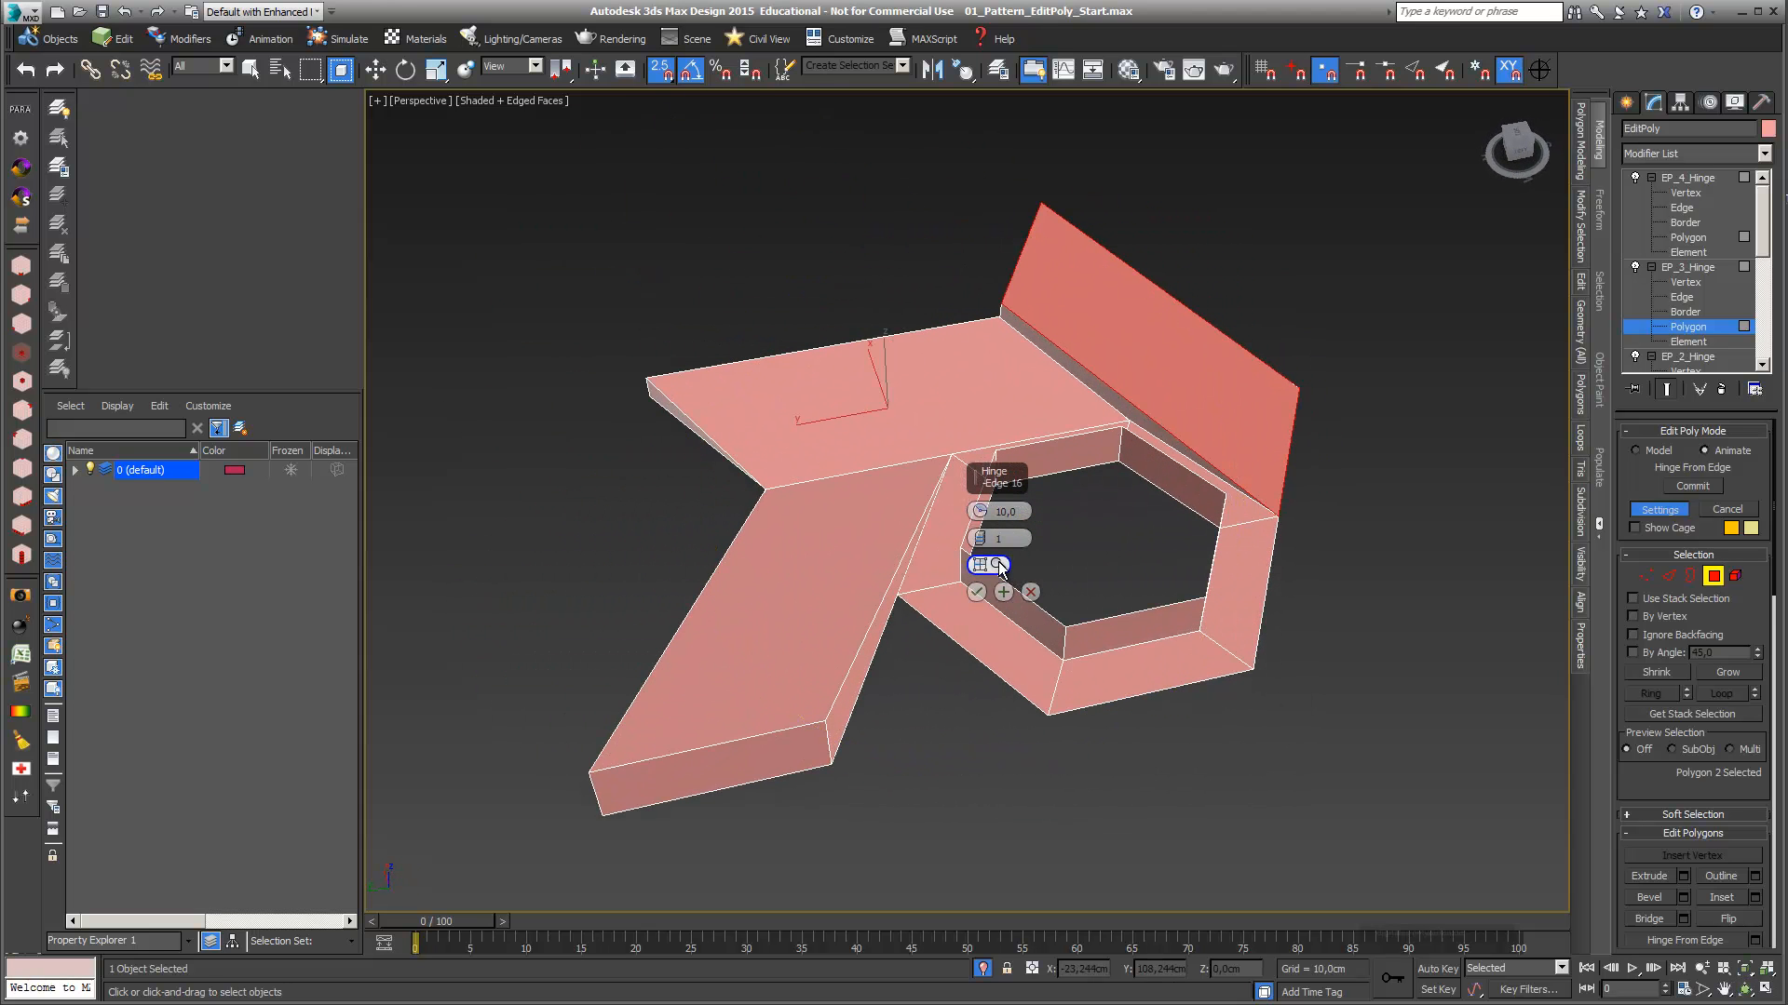
pyautogui.click(1080, 387)
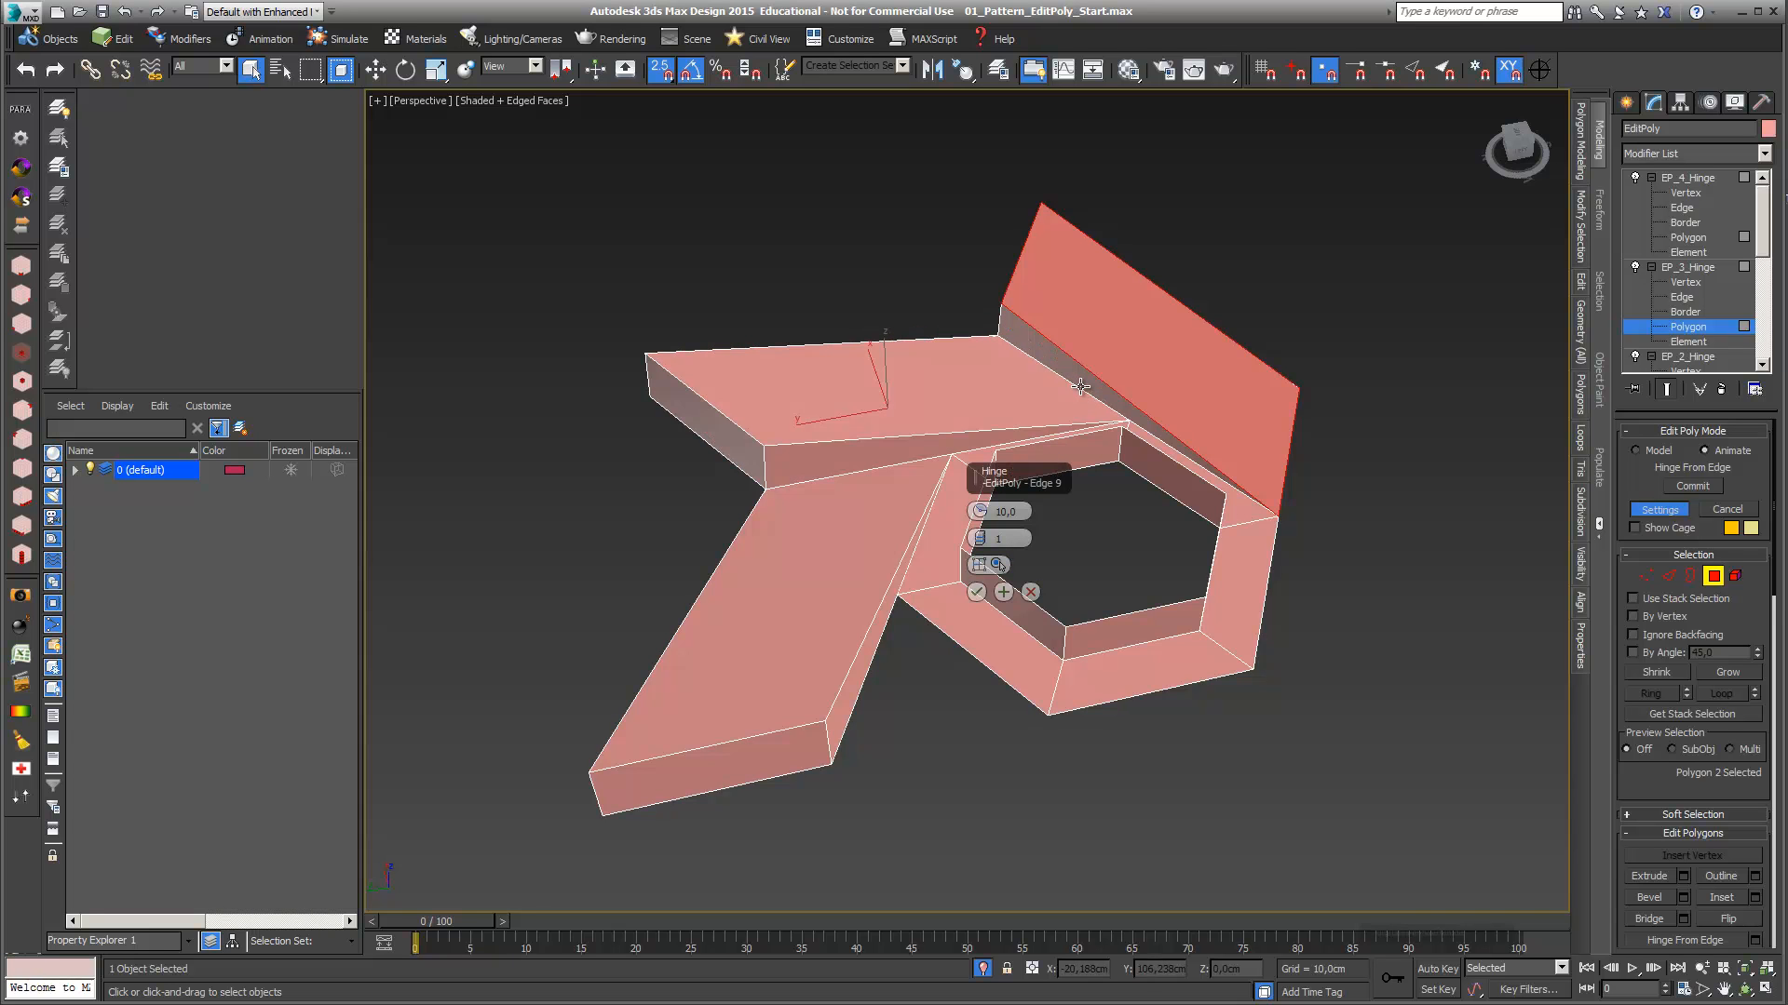
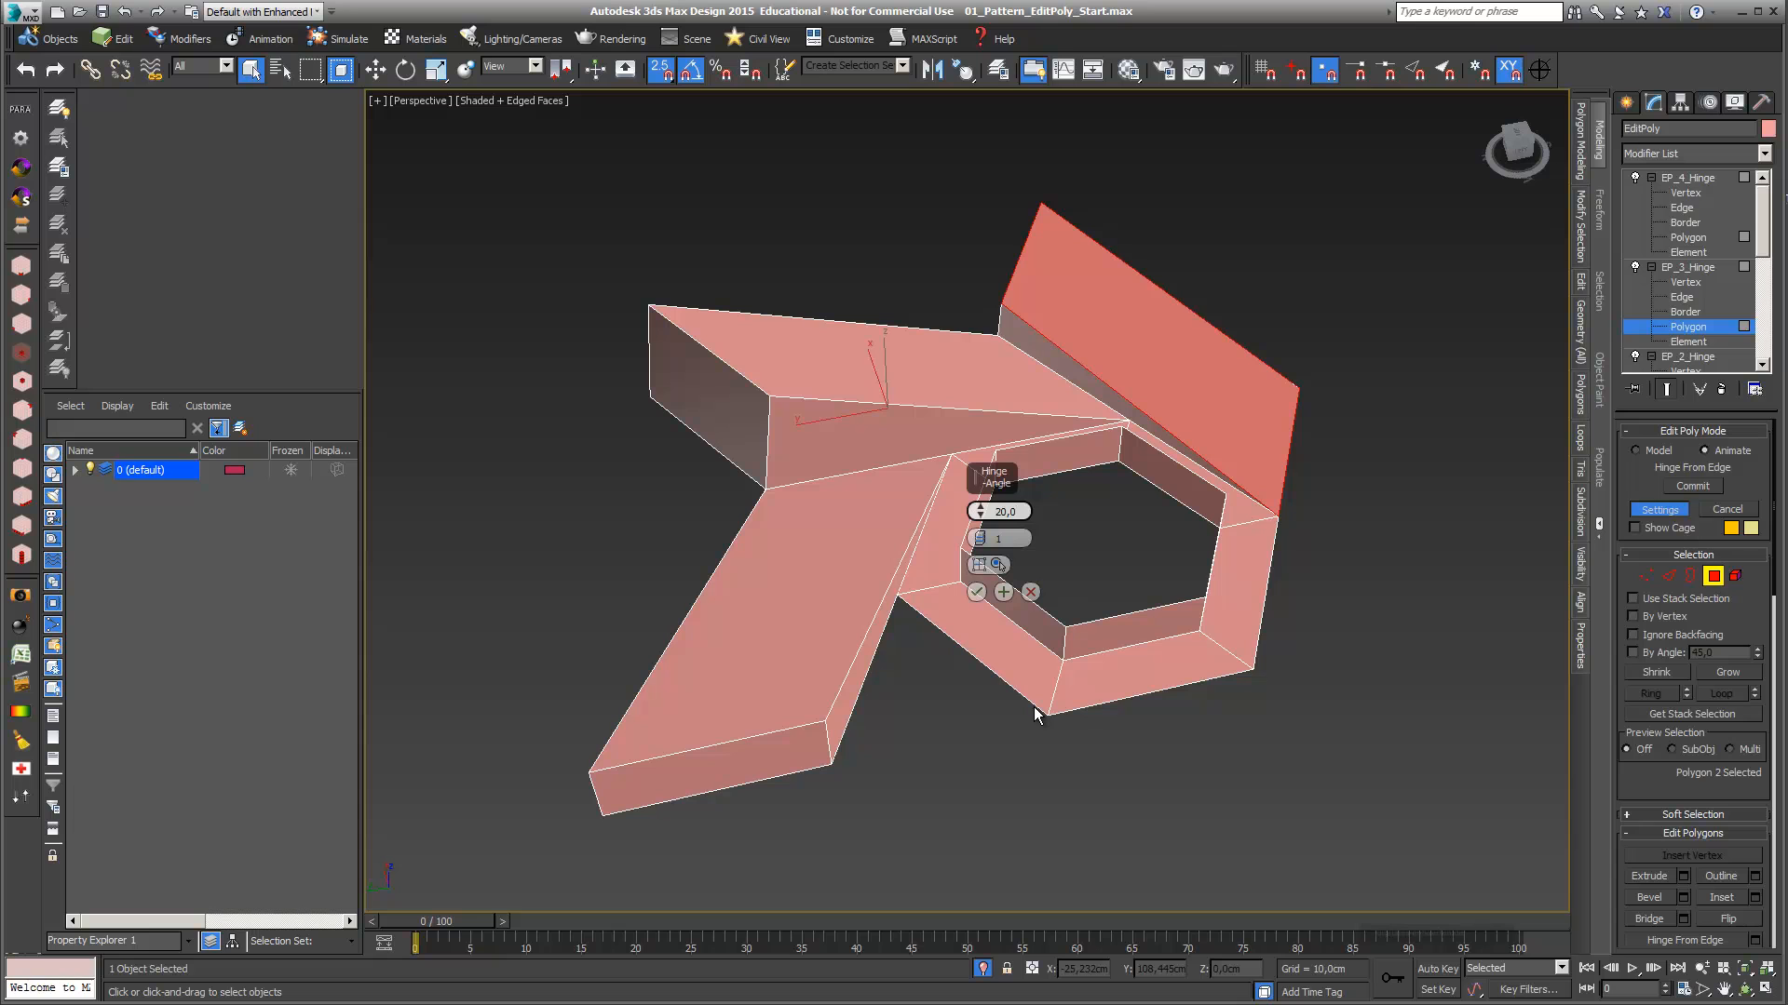
pyautogui.click(975, 591)
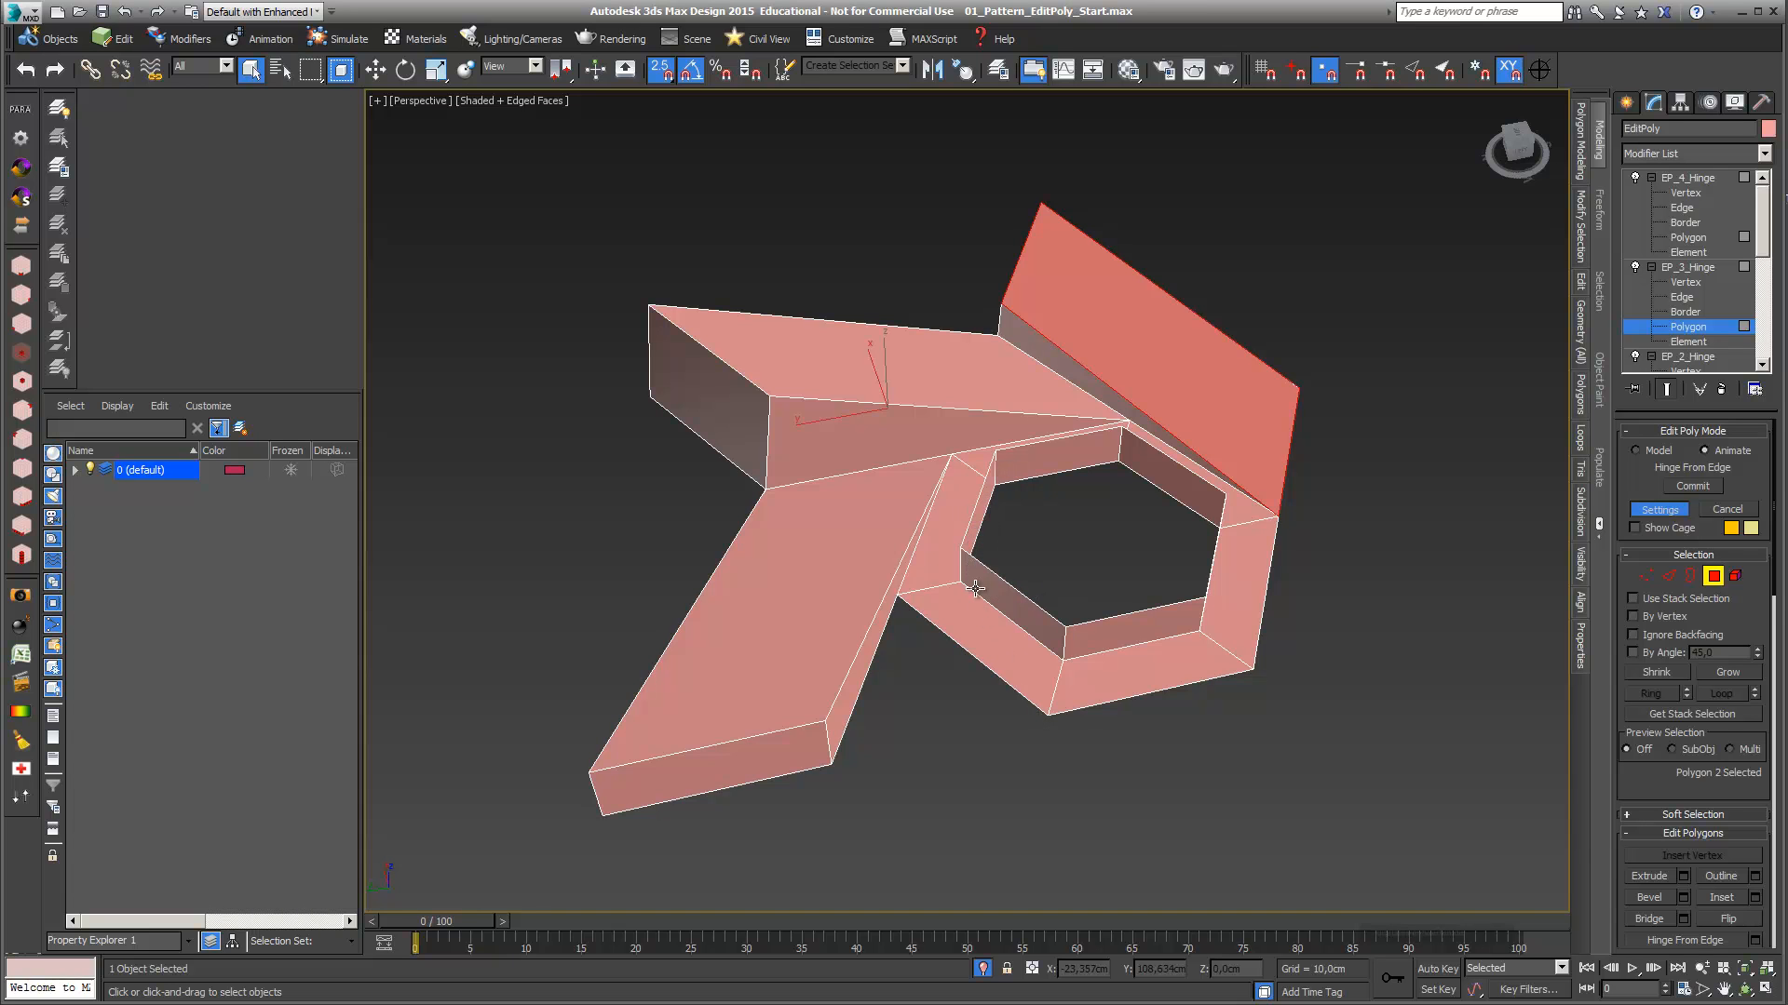
# Collapse the sub-object levels of all five Edit Poly modifiers in the stack
pyautogui.click(1650, 178)
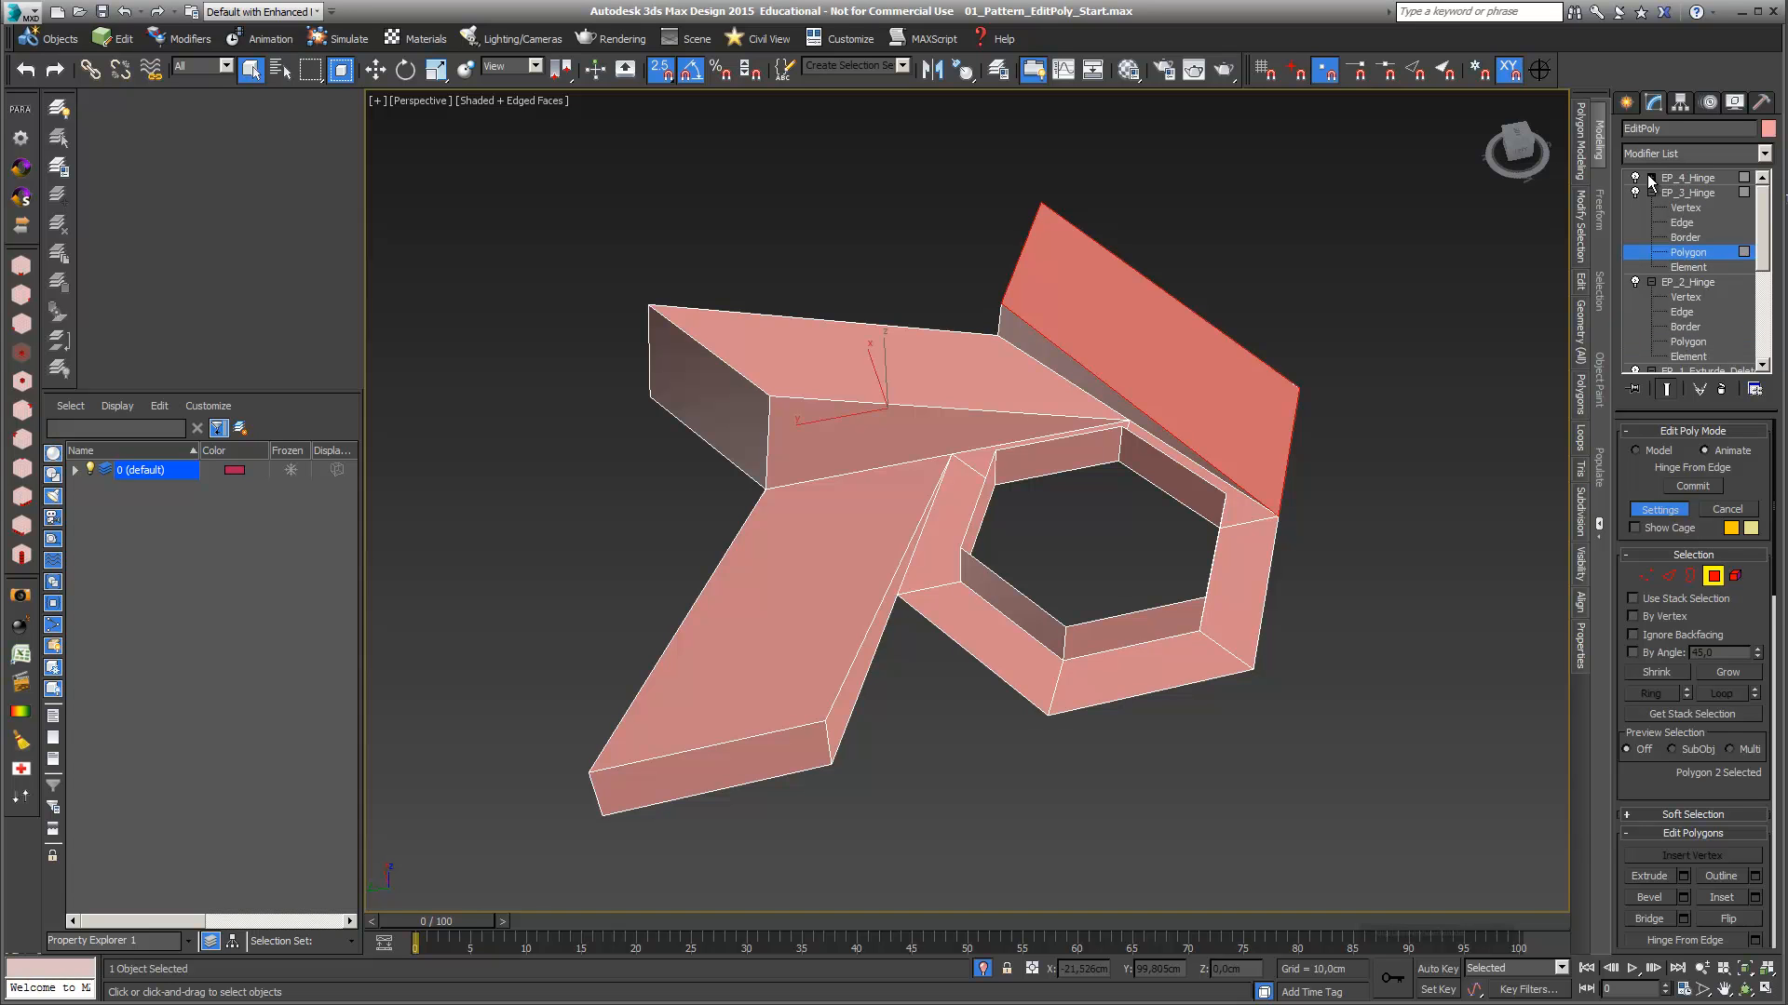
pyautogui.click(1650, 192)
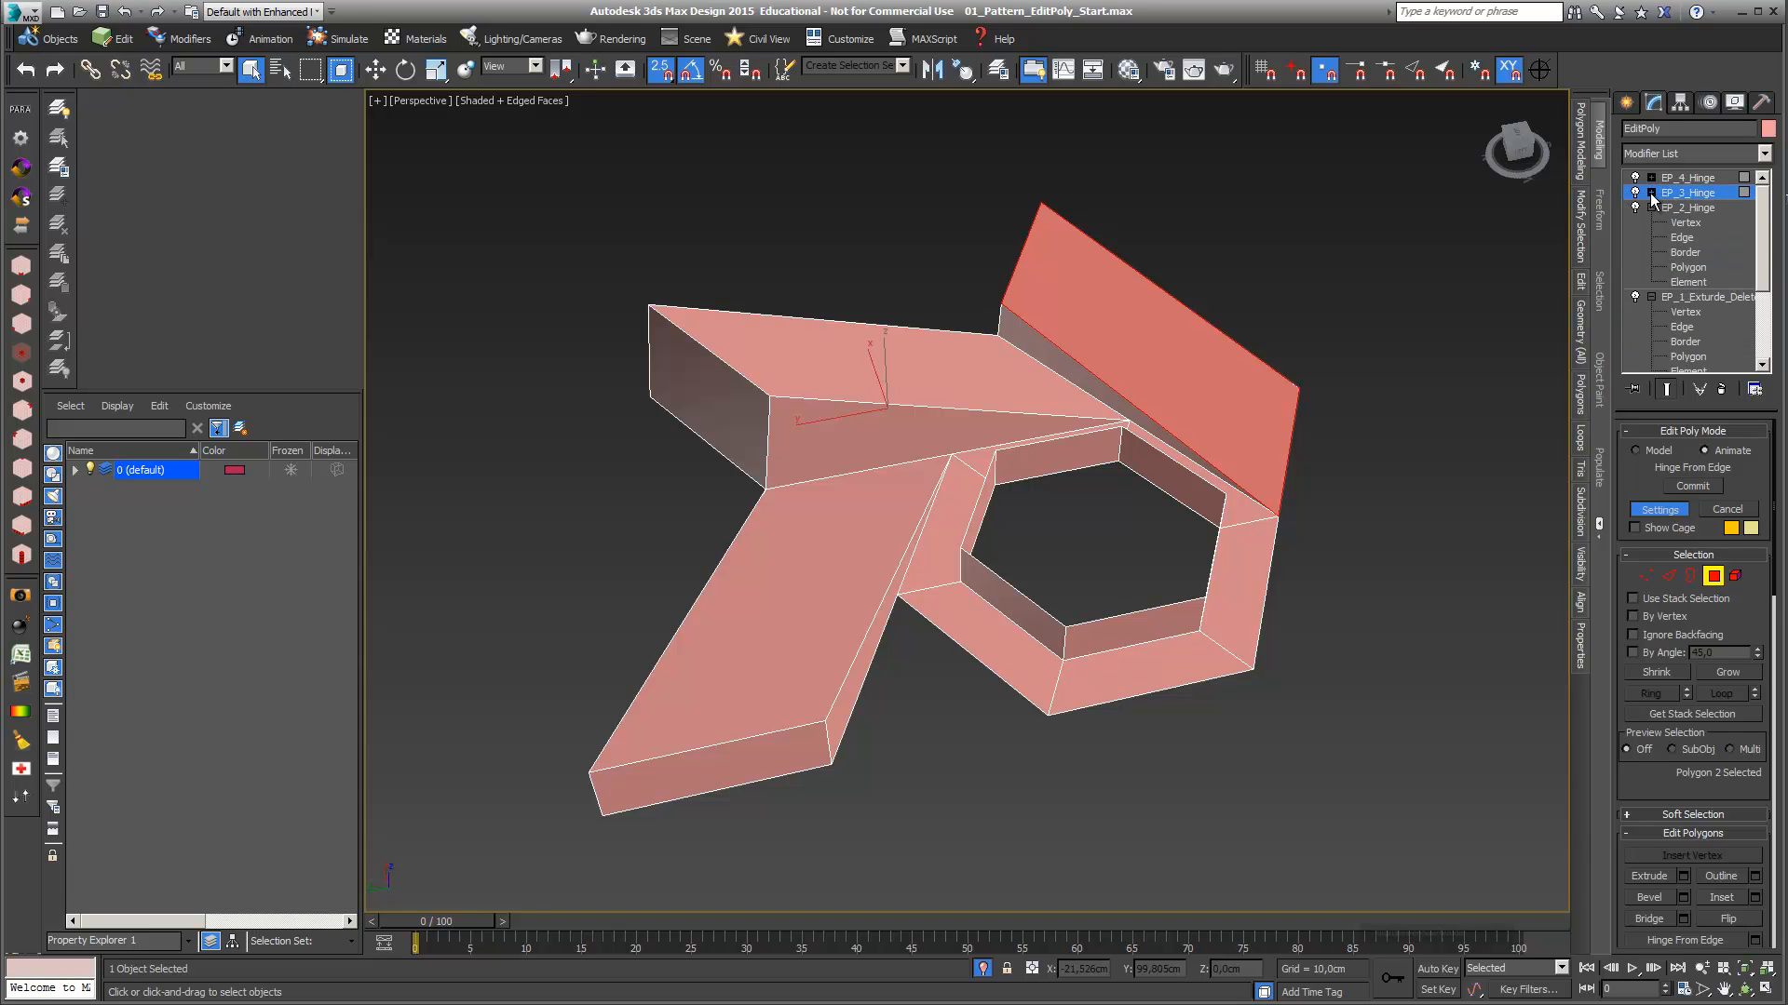
pyautogui.click(1649, 207)
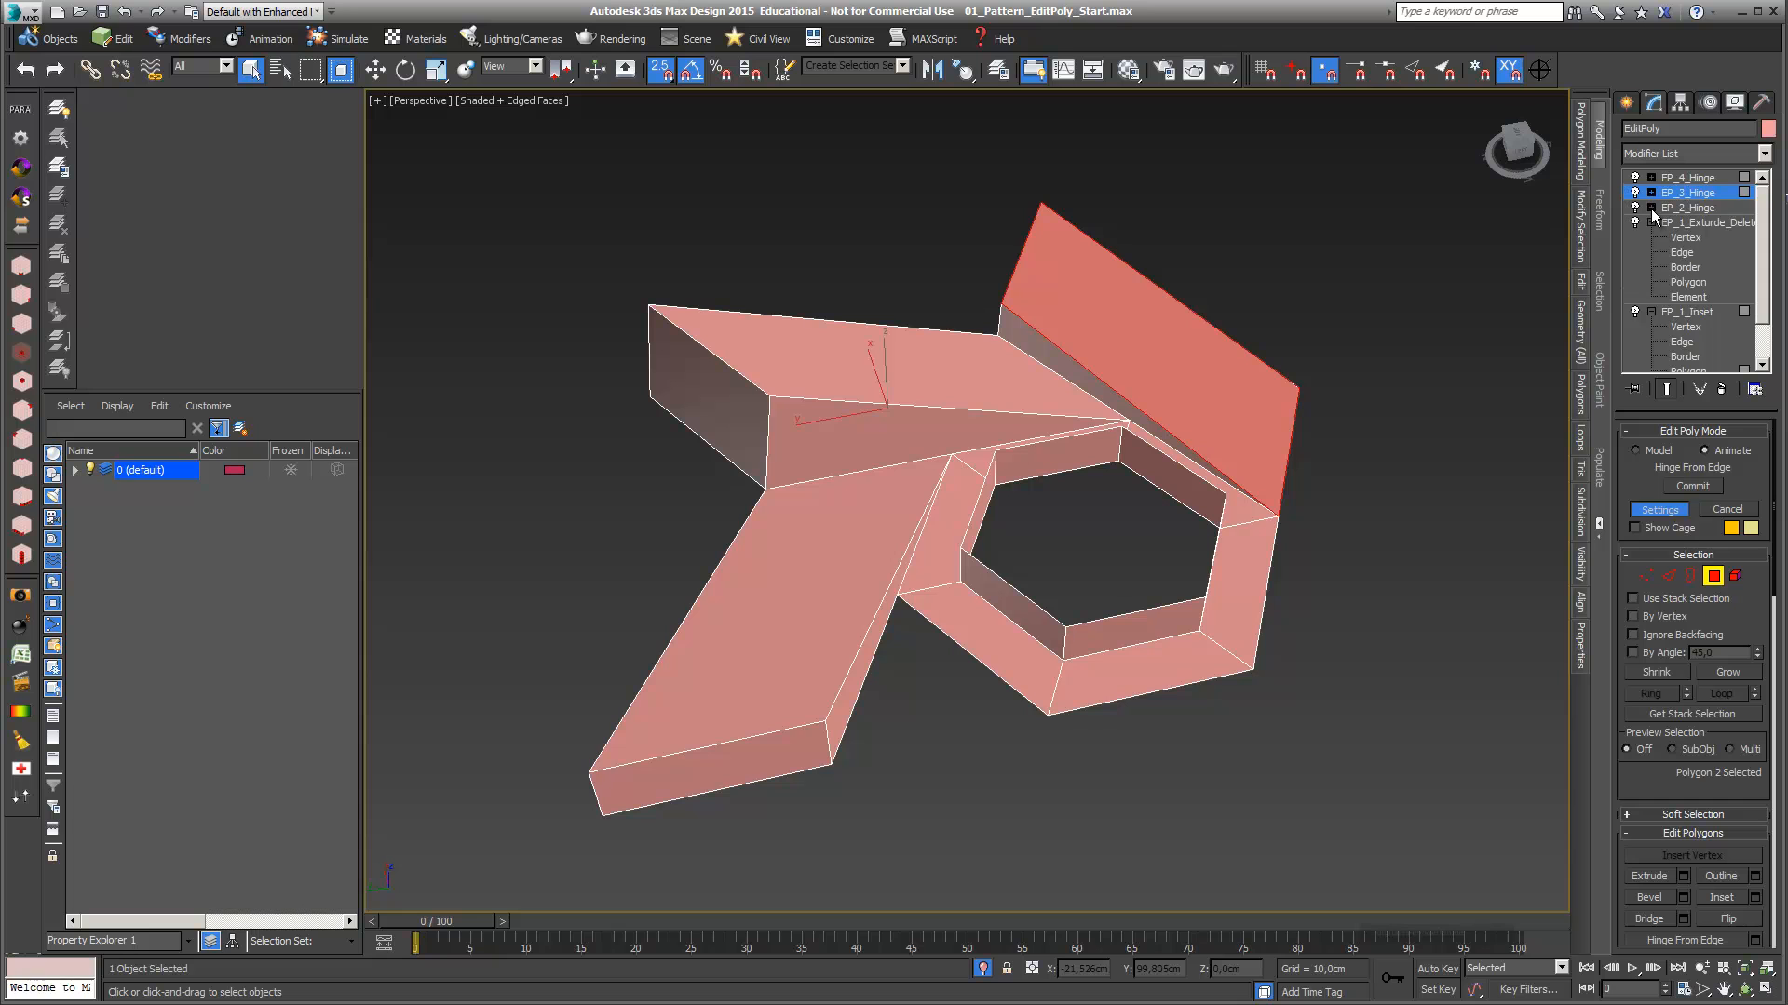
pyautogui.click(1649, 223)
pyautogui.click(1649, 237)
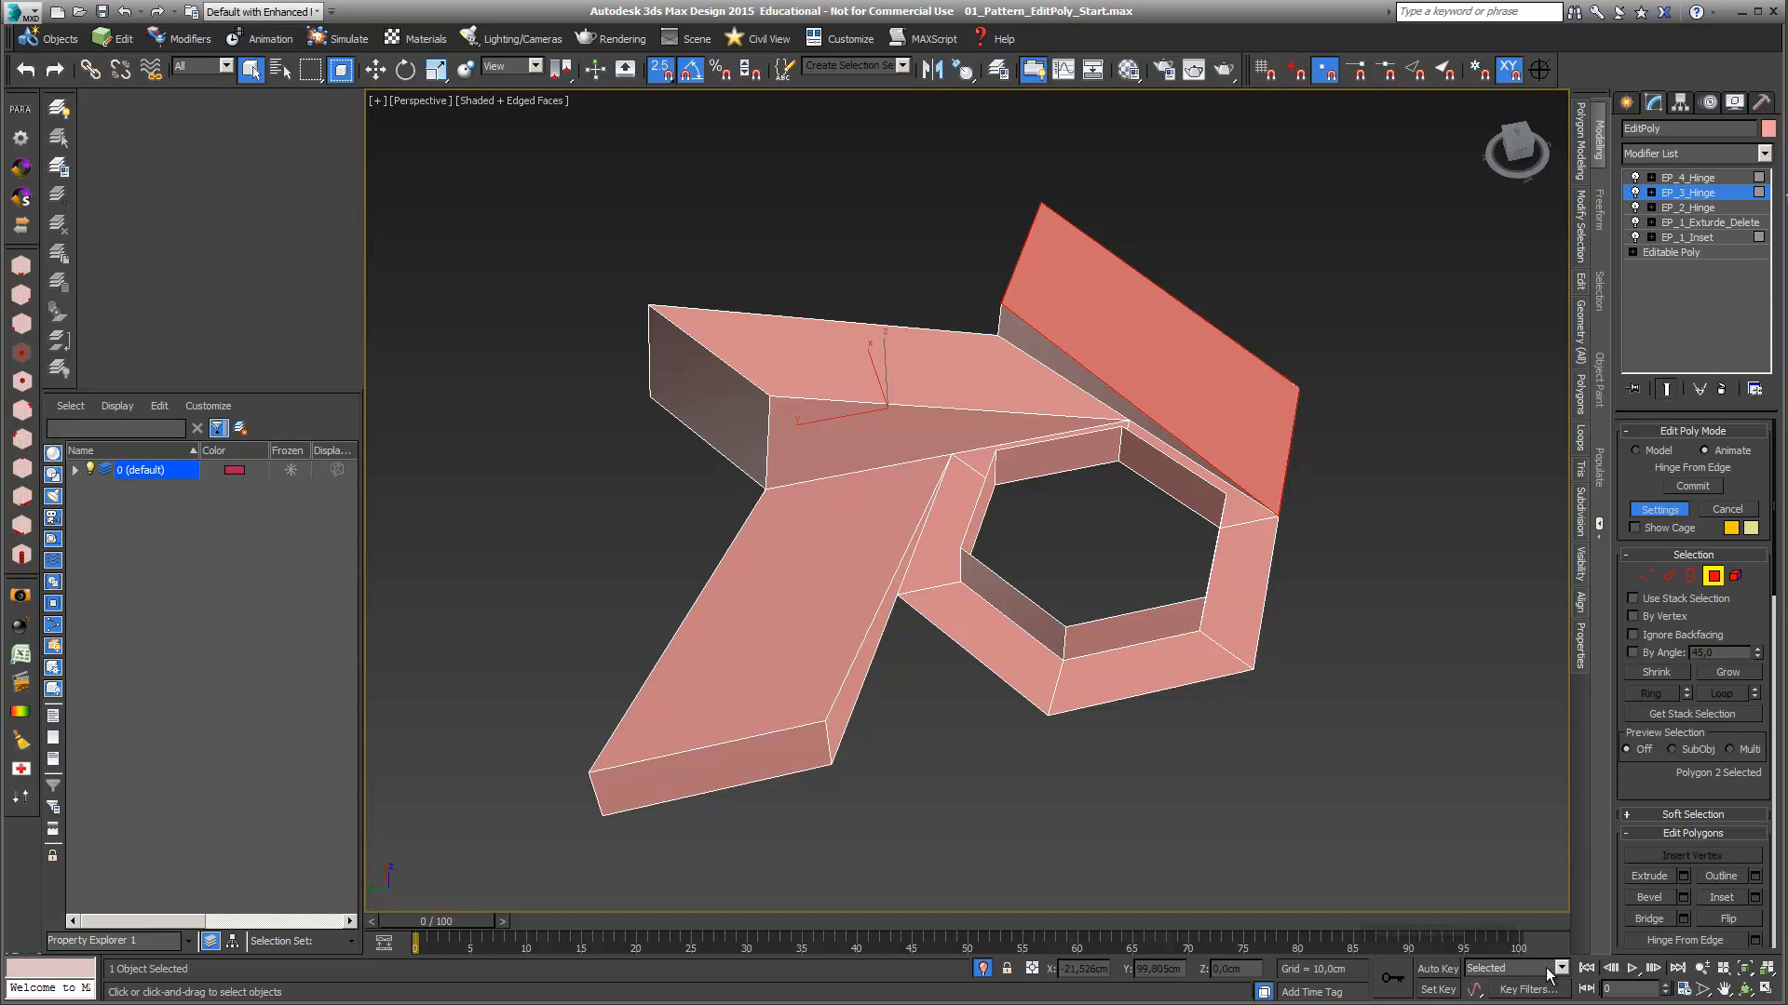
# Turn off the EP_1_Inset modifier to see the tile without the inset around the hexagonal opening
pyautogui.click(1744, 990)
pyautogui.moveTo(1078, 606); pyautogui.dragTo(1010, 579)
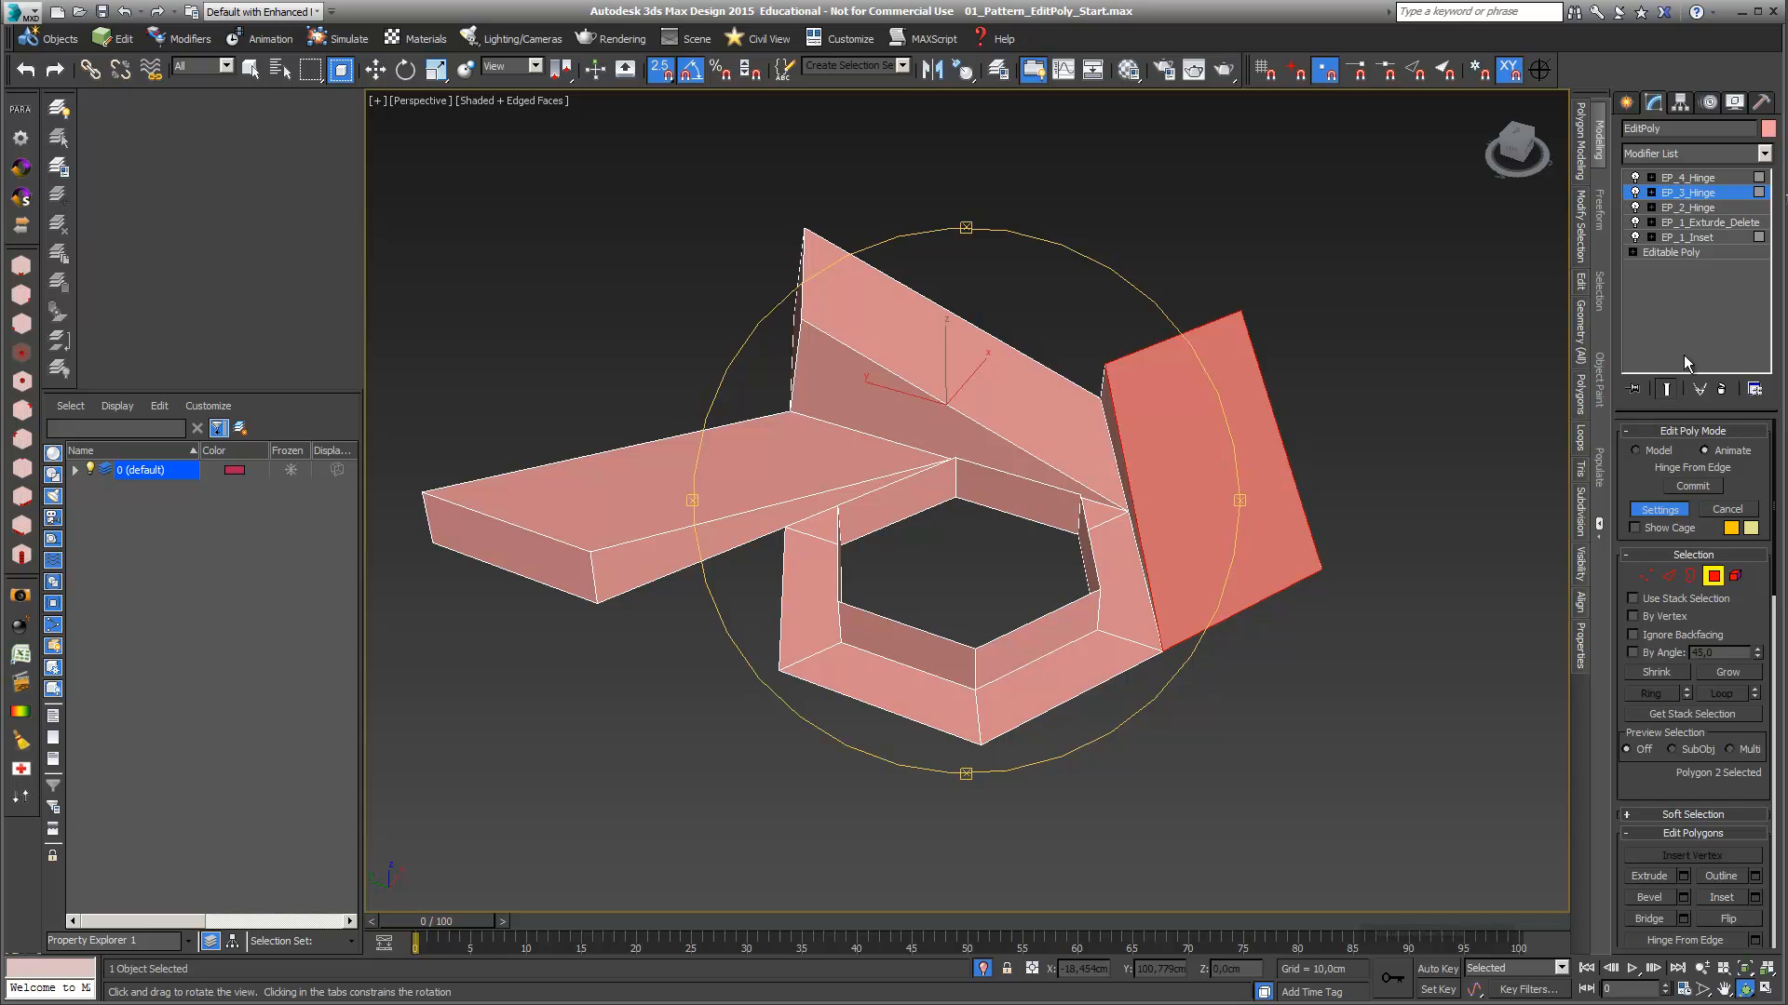
pyautogui.click(1635, 238)
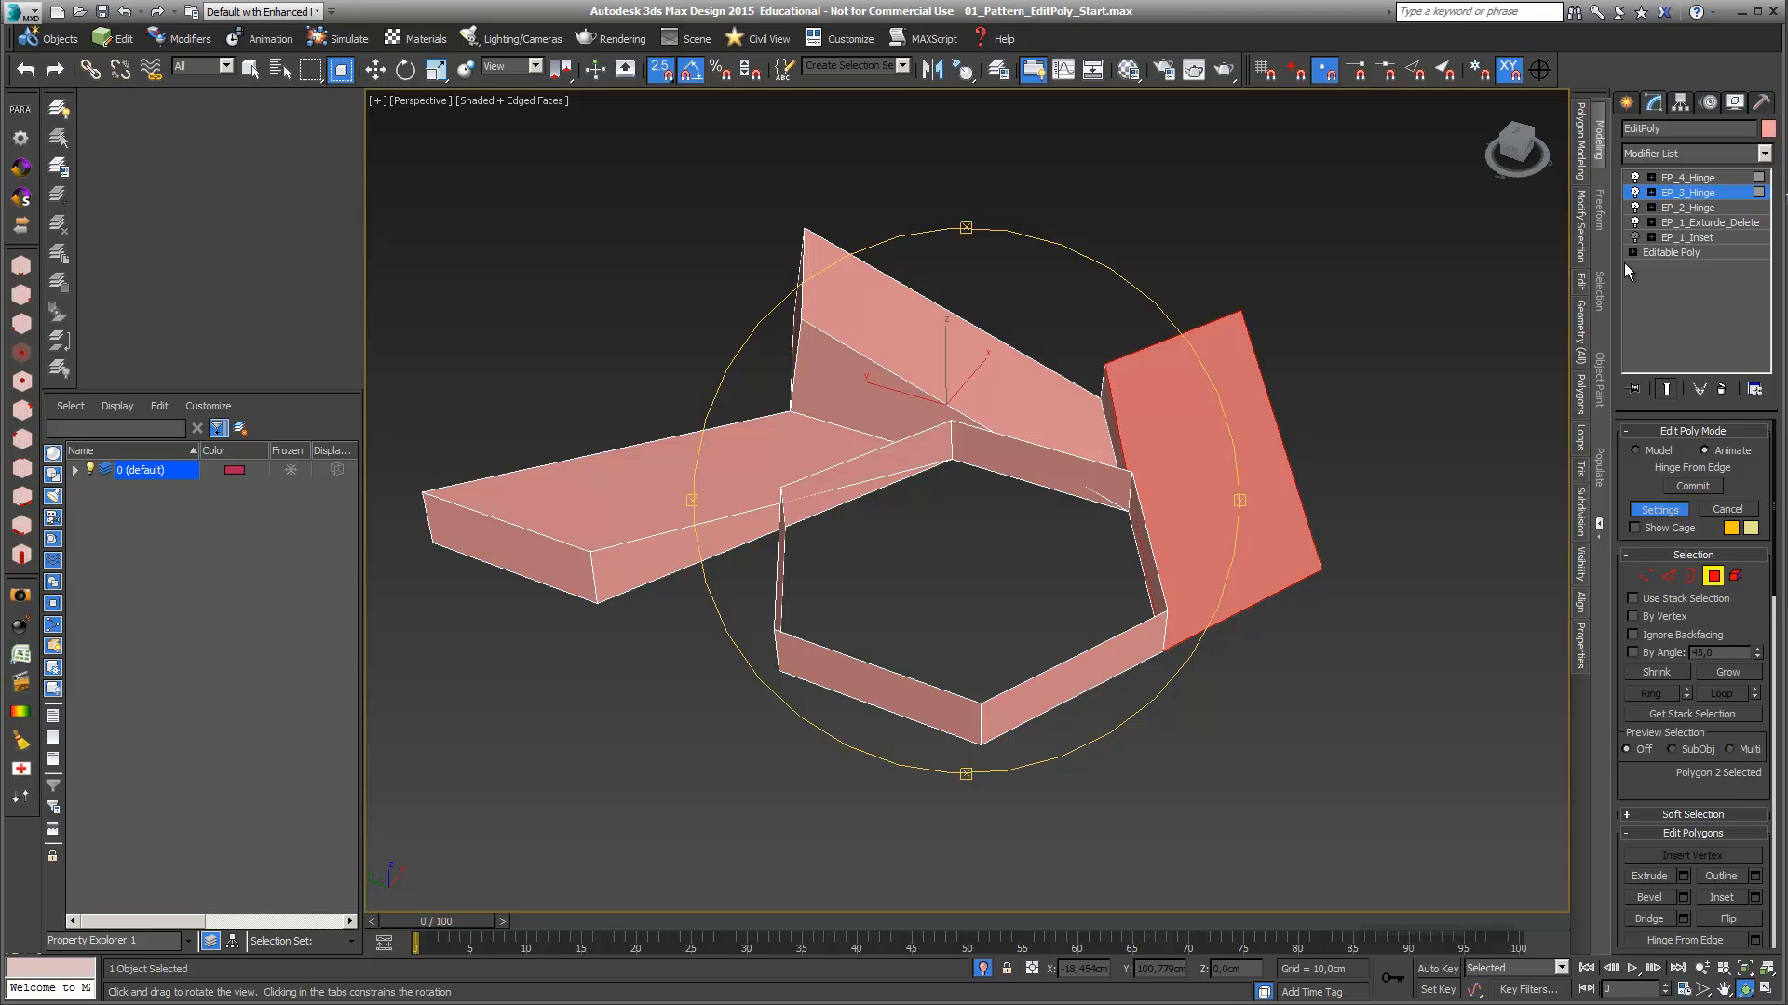
# Toggle the EP_1_Exturde_Delete modifier off and on to examine its effect on the hinged panels from several angles
pyautogui.moveTo(1042, 547); pyautogui.dragTo(987, 519)
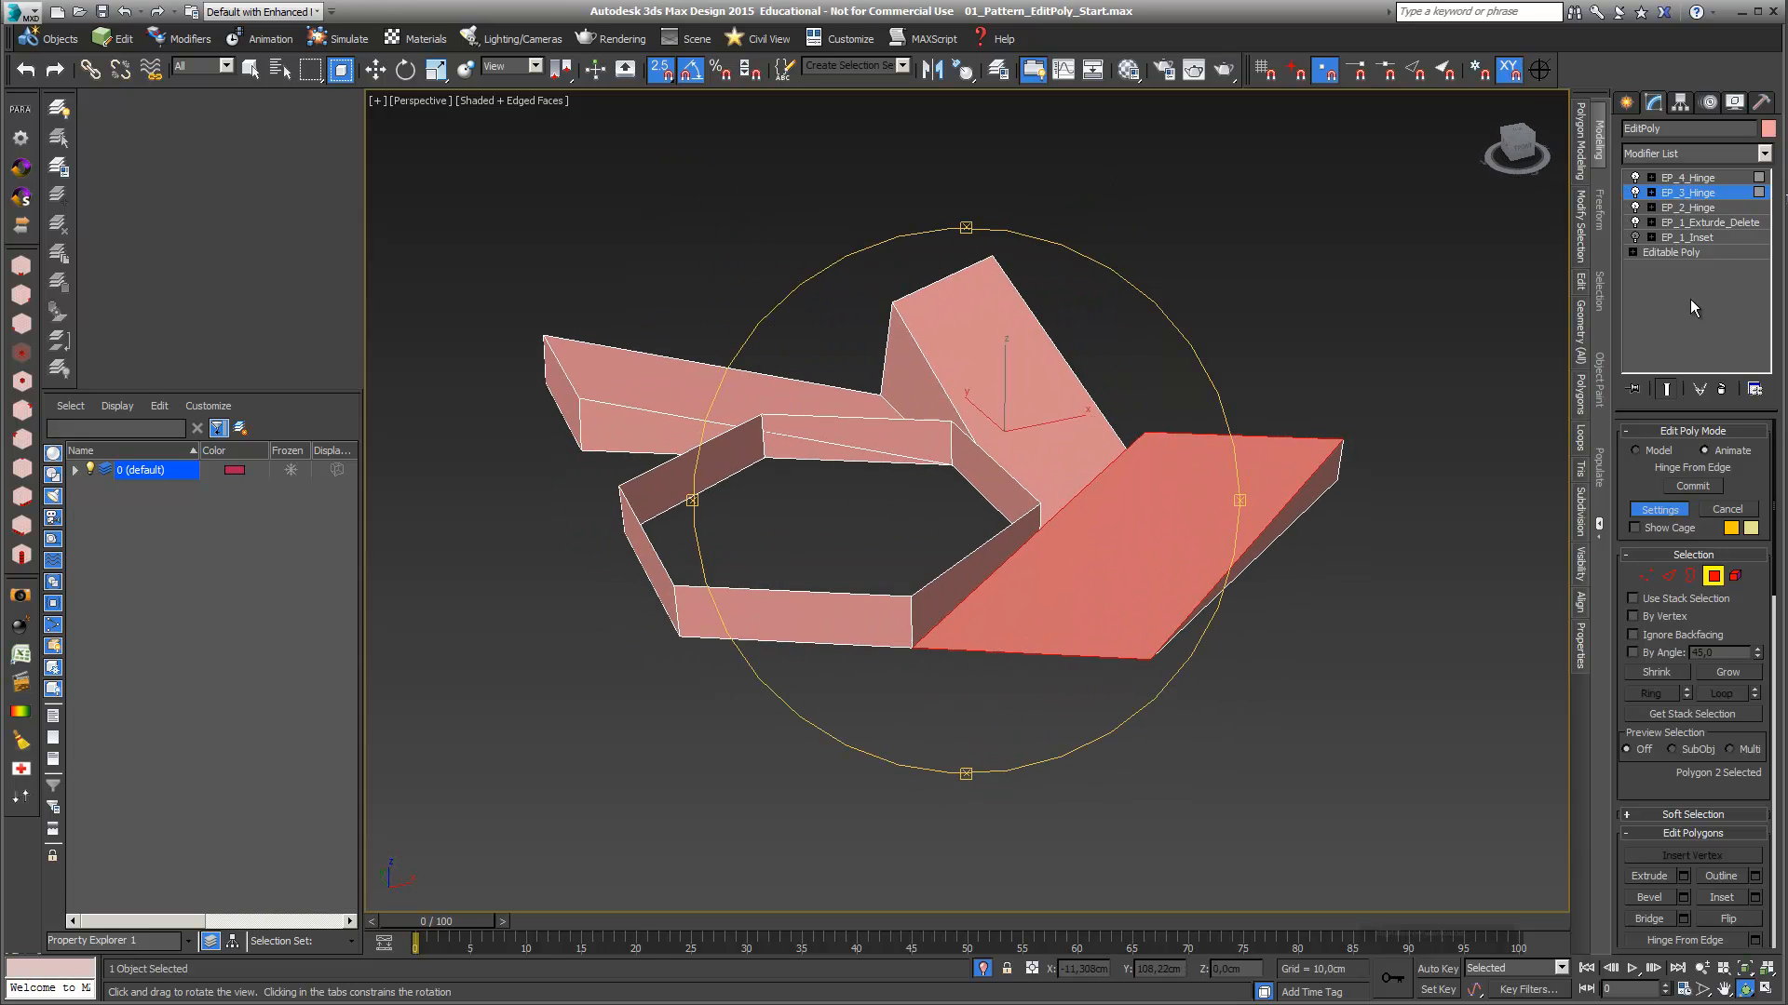
pyautogui.click(1637, 223)
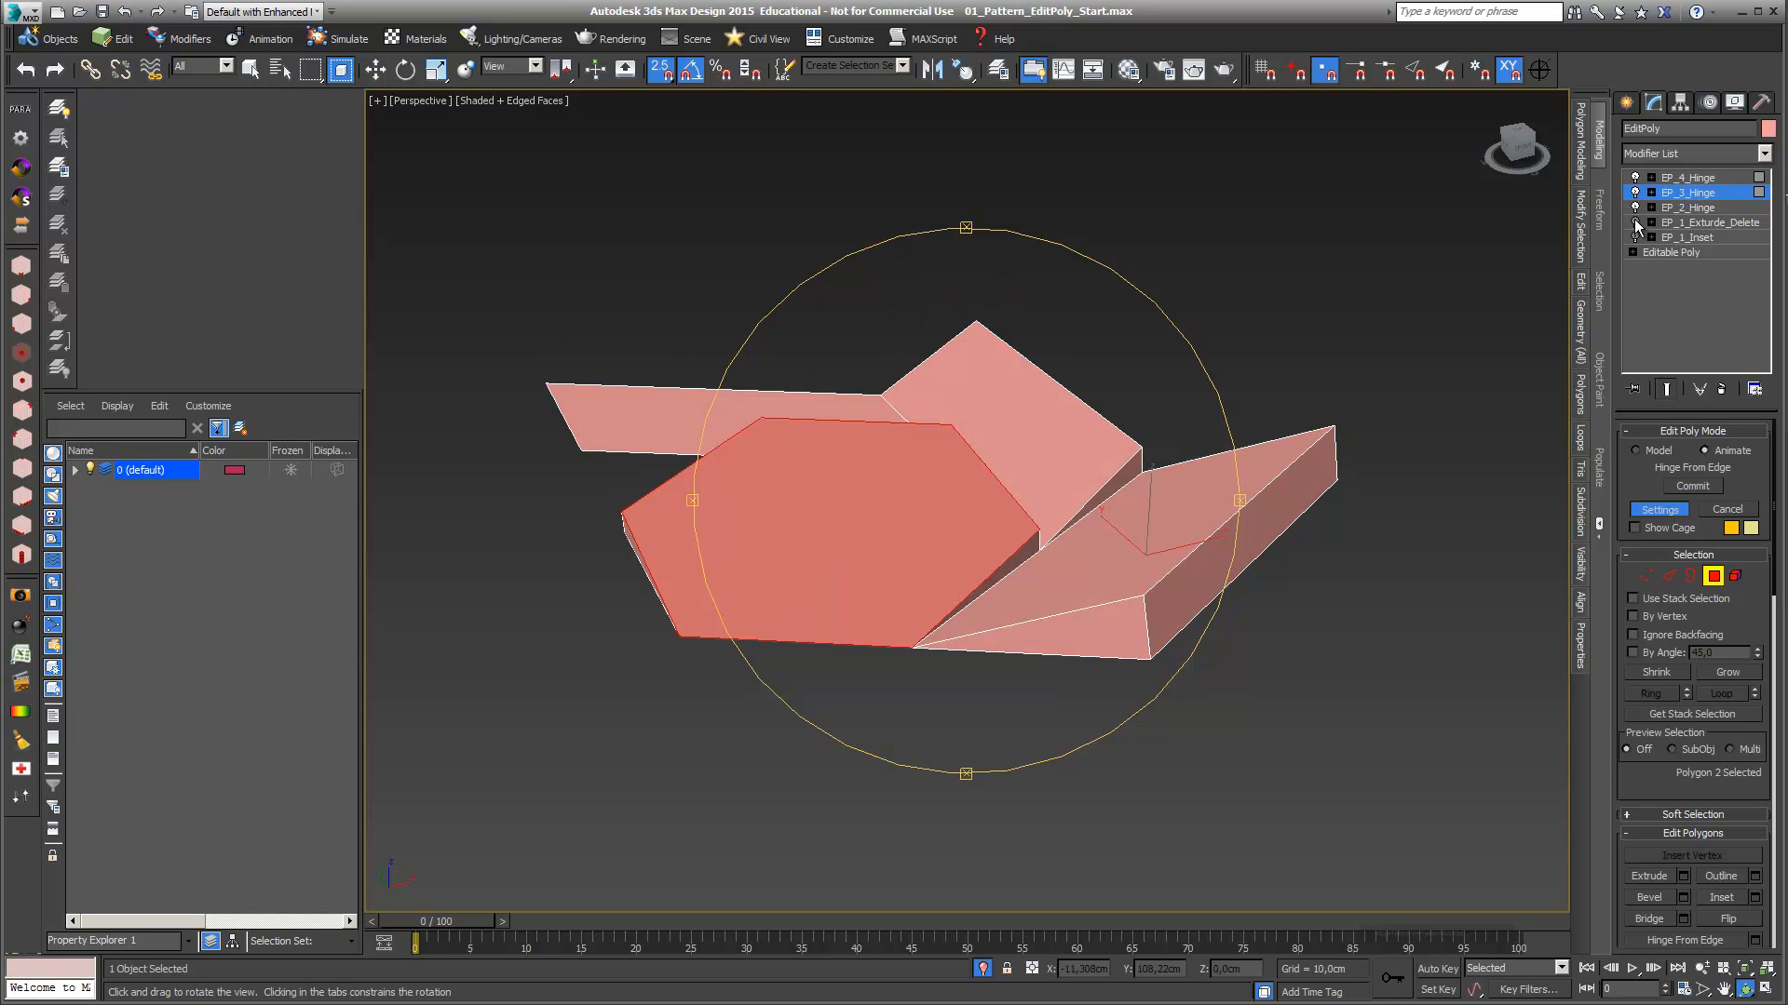
pyautogui.click(1637, 223)
pyautogui.click(1637, 224)
pyautogui.click(1637, 223)
pyautogui.click(1636, 224)
pyautogui.click(1637, 223)
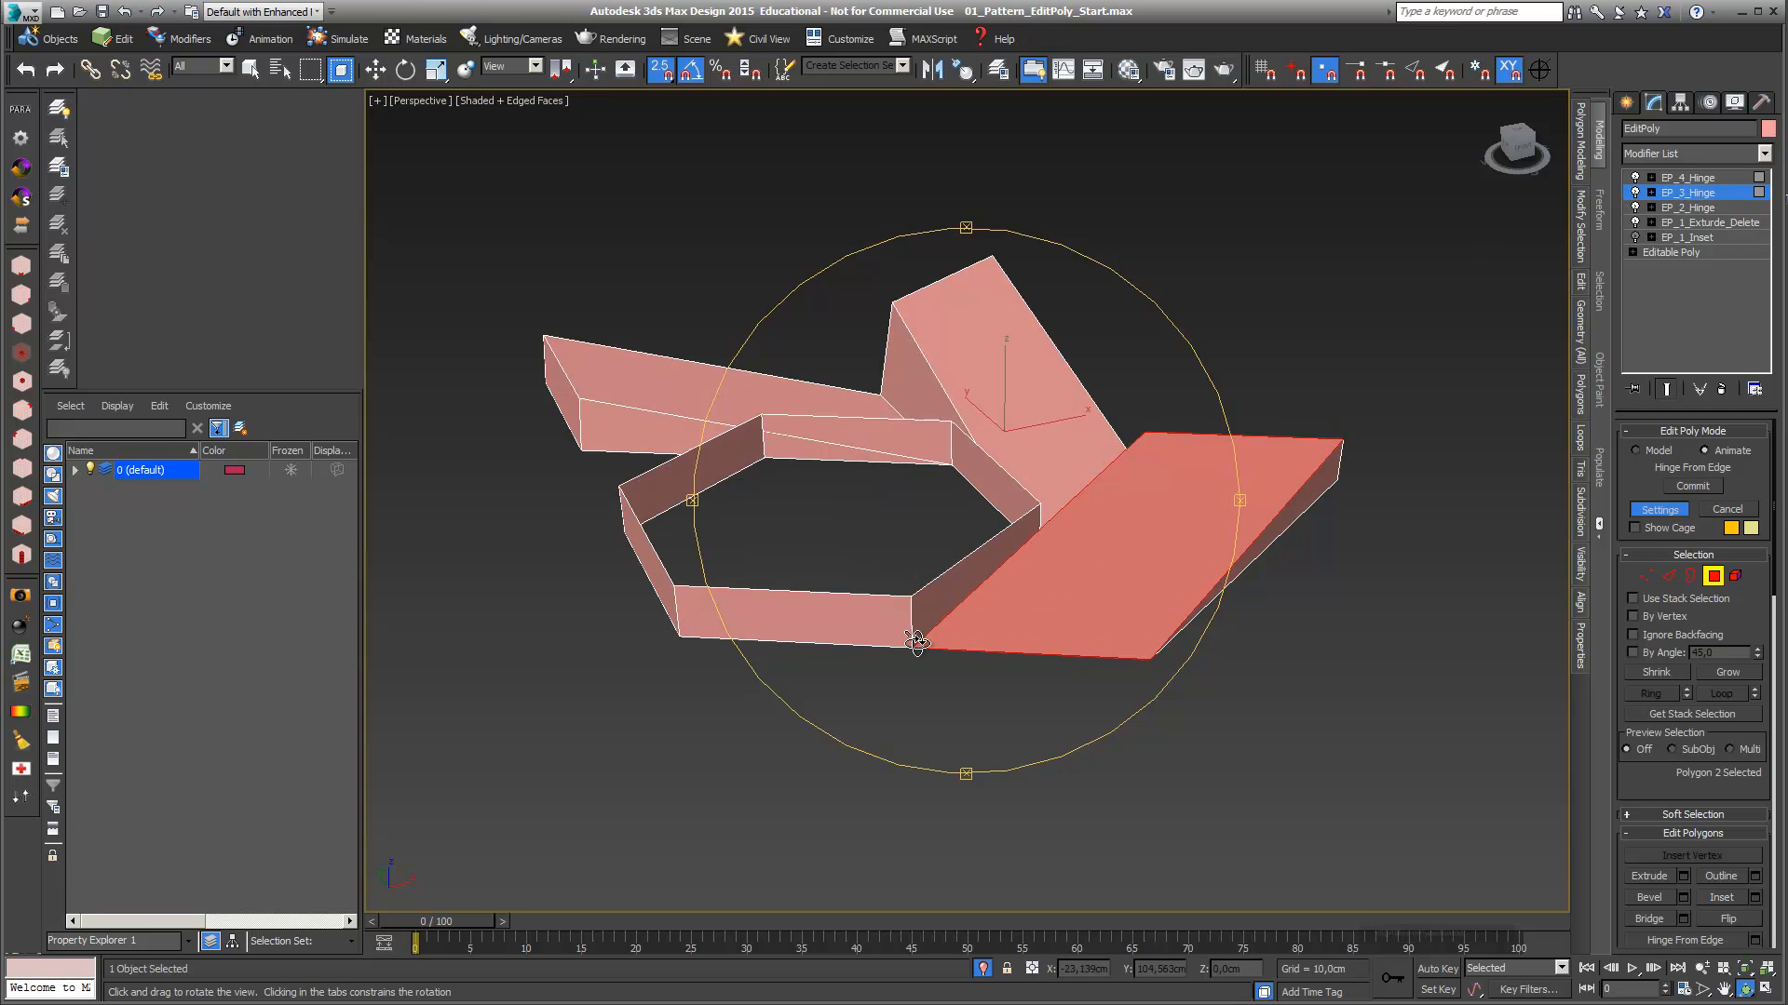
pyautogui.moveTo(920, 633); pyautogui.dragTo(870, 549)
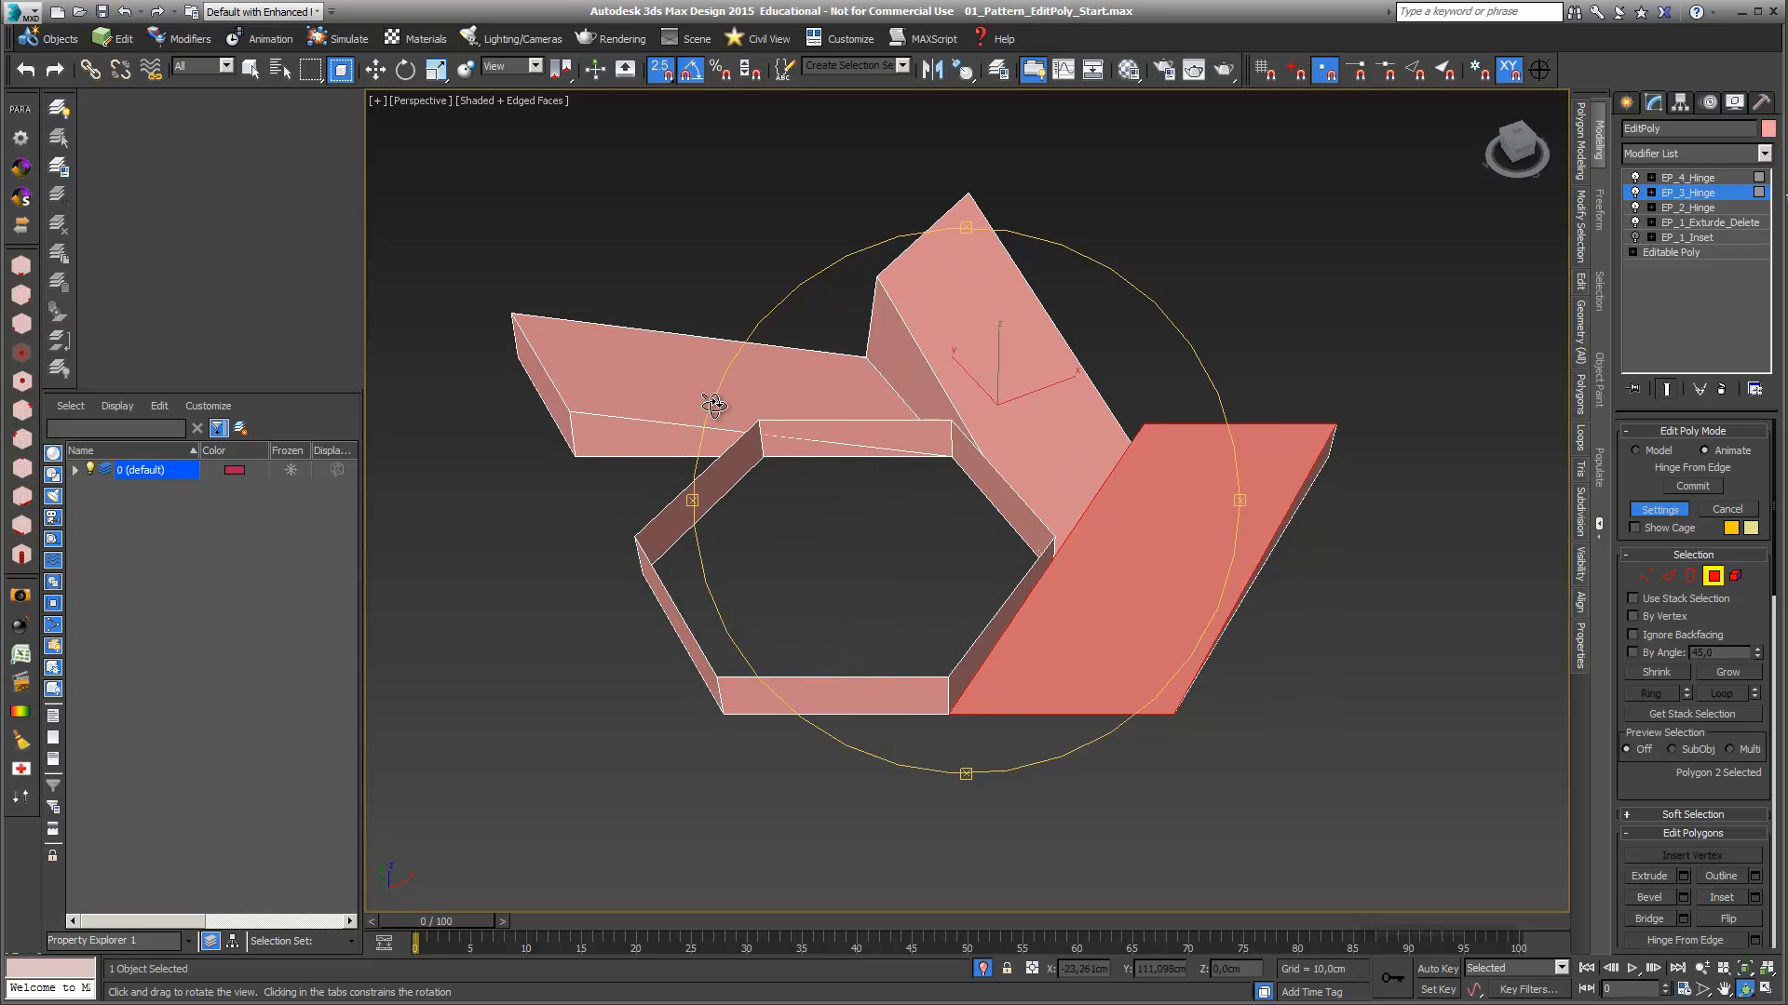
pyautogui.moveTo(1589, 363)
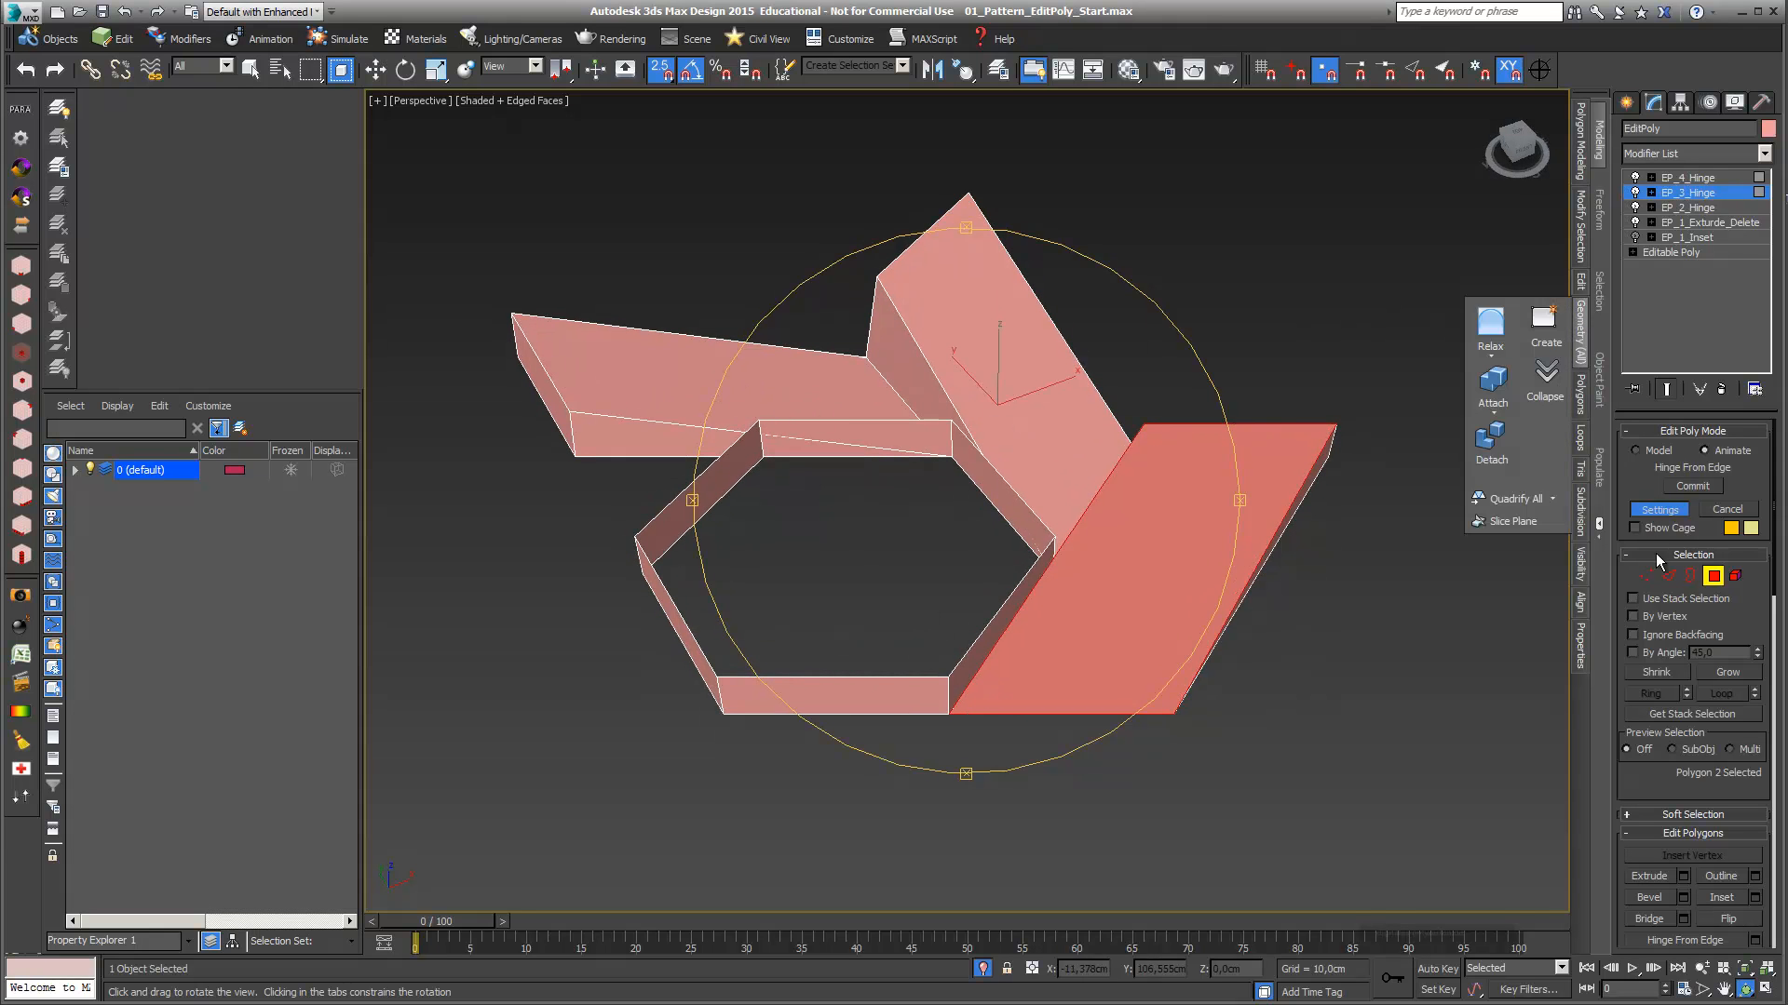
pyautogui.moveTo(1098, 577); pyautogui.dragTo(1220, 495)
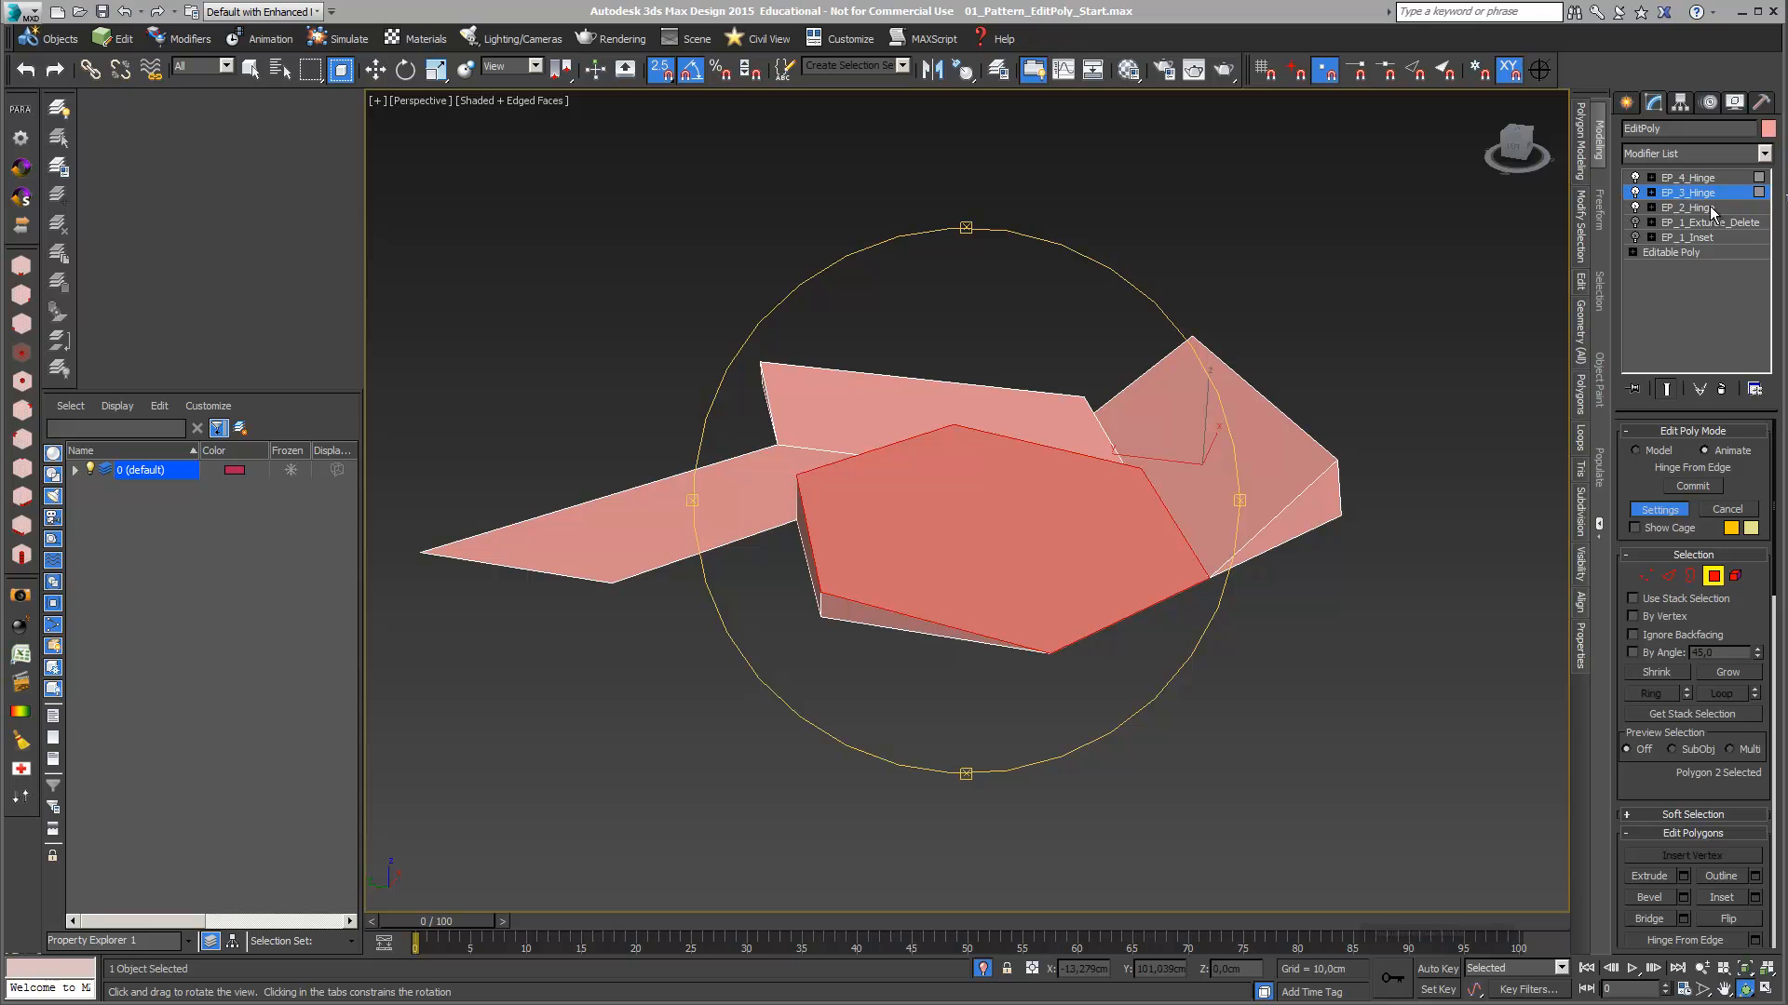
pyautogui.click(1636, 223)
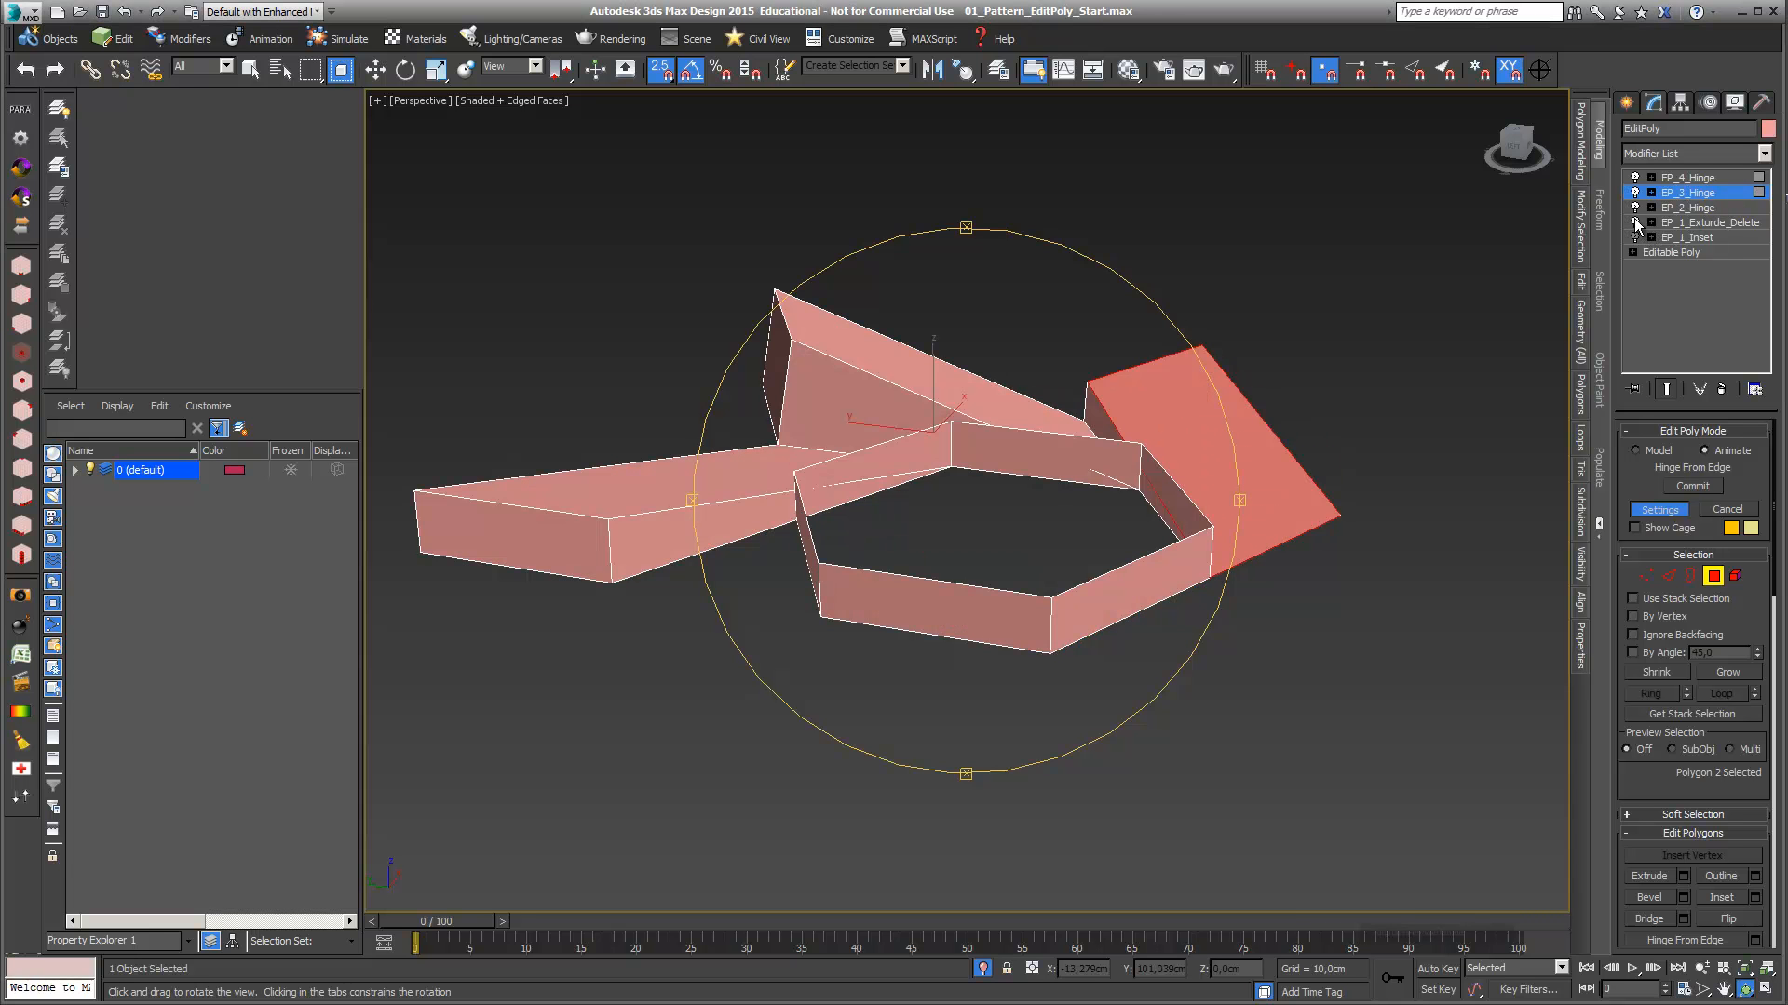
pyautogui.moveTo(989, 578); pyautogui.dragTo(838, 590)
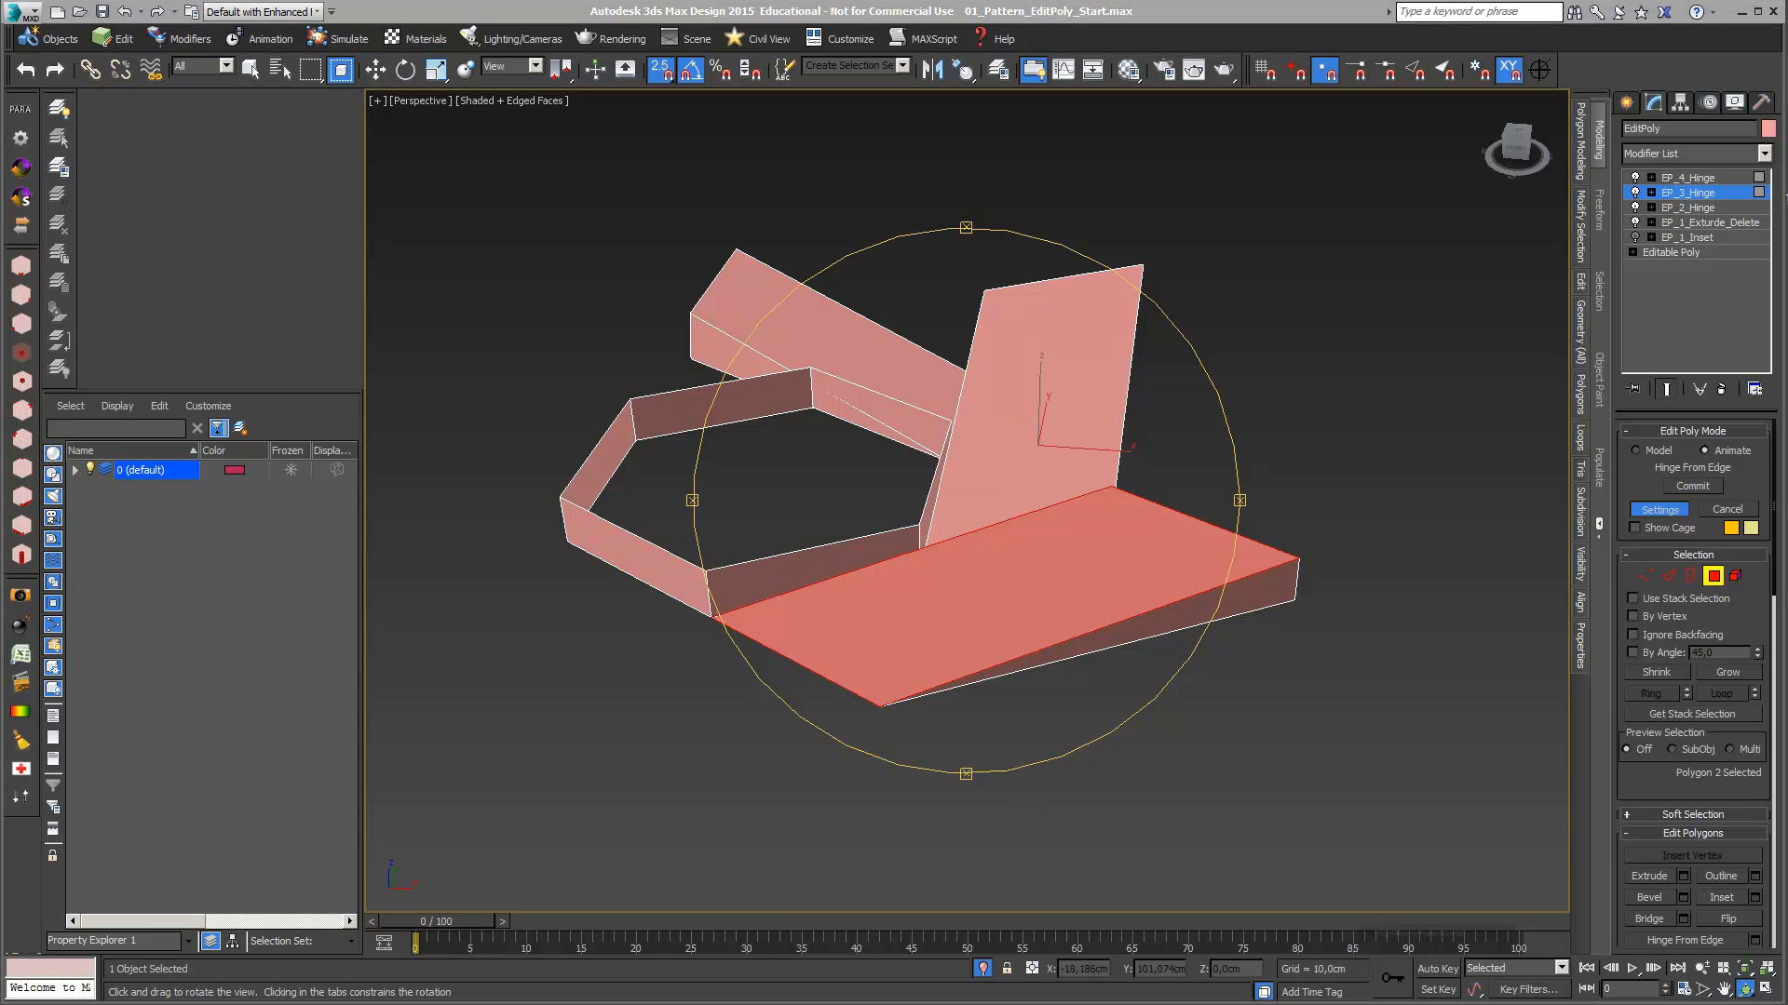
# End the isolation of the pink tile to show all three pattern tiles together
pyautogui.click(982, 971)
pyautogui.moveTo(1067, 643); pyautogui.dragTo(941, 702)
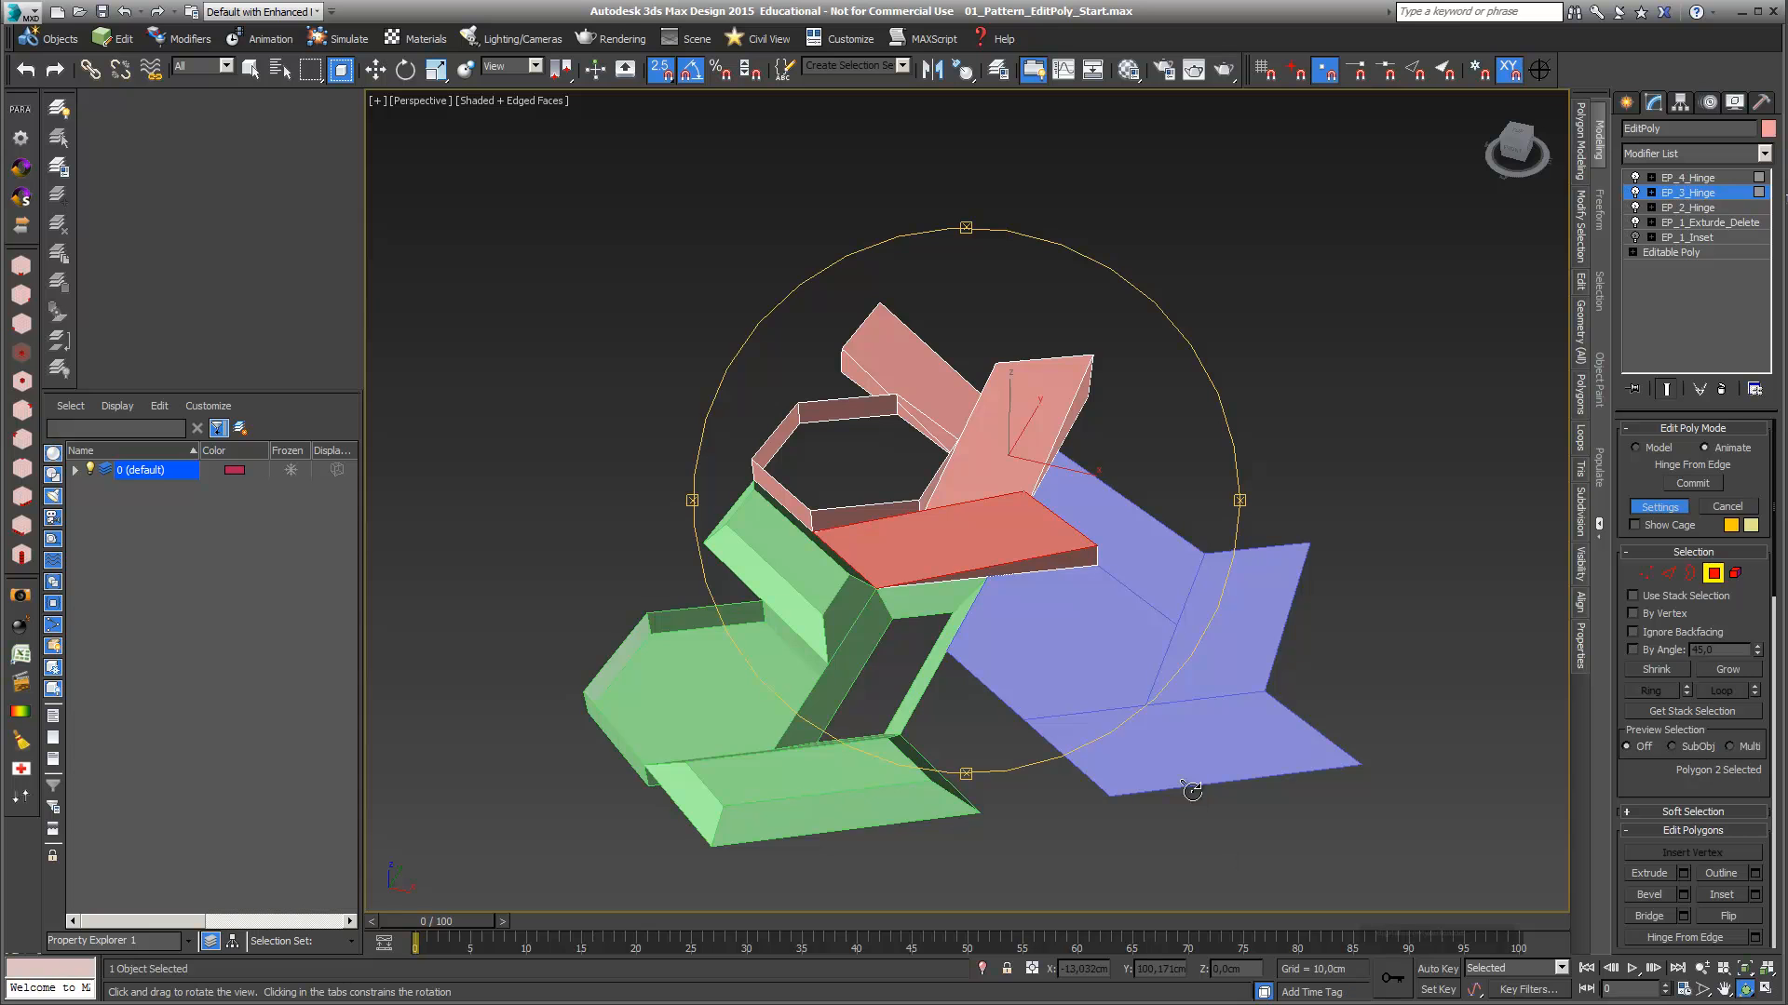
pyautogui.moveTo(1044, 670); pyautogui.dragTo(1034, 671)
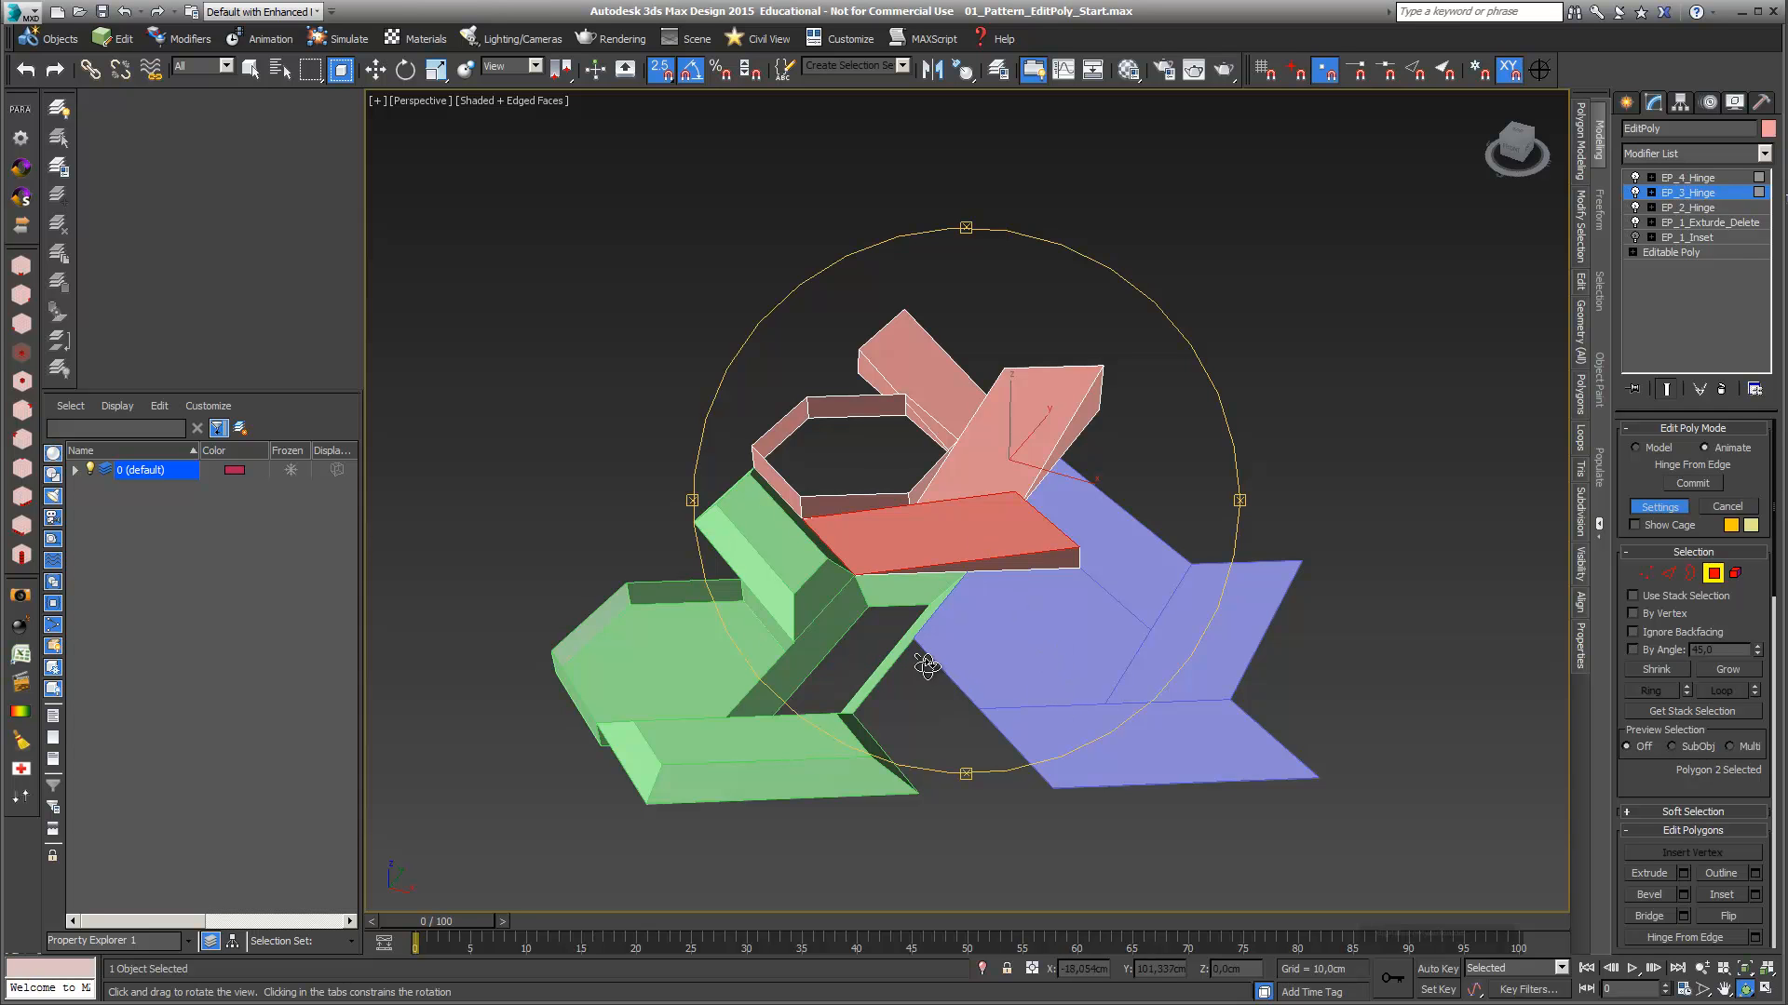
# Leave the polygon sub-object level in the EP_3_Hinge and EP_4_Hinge modifiers and deselect the pink tile
pyautogui.click(376, 69)
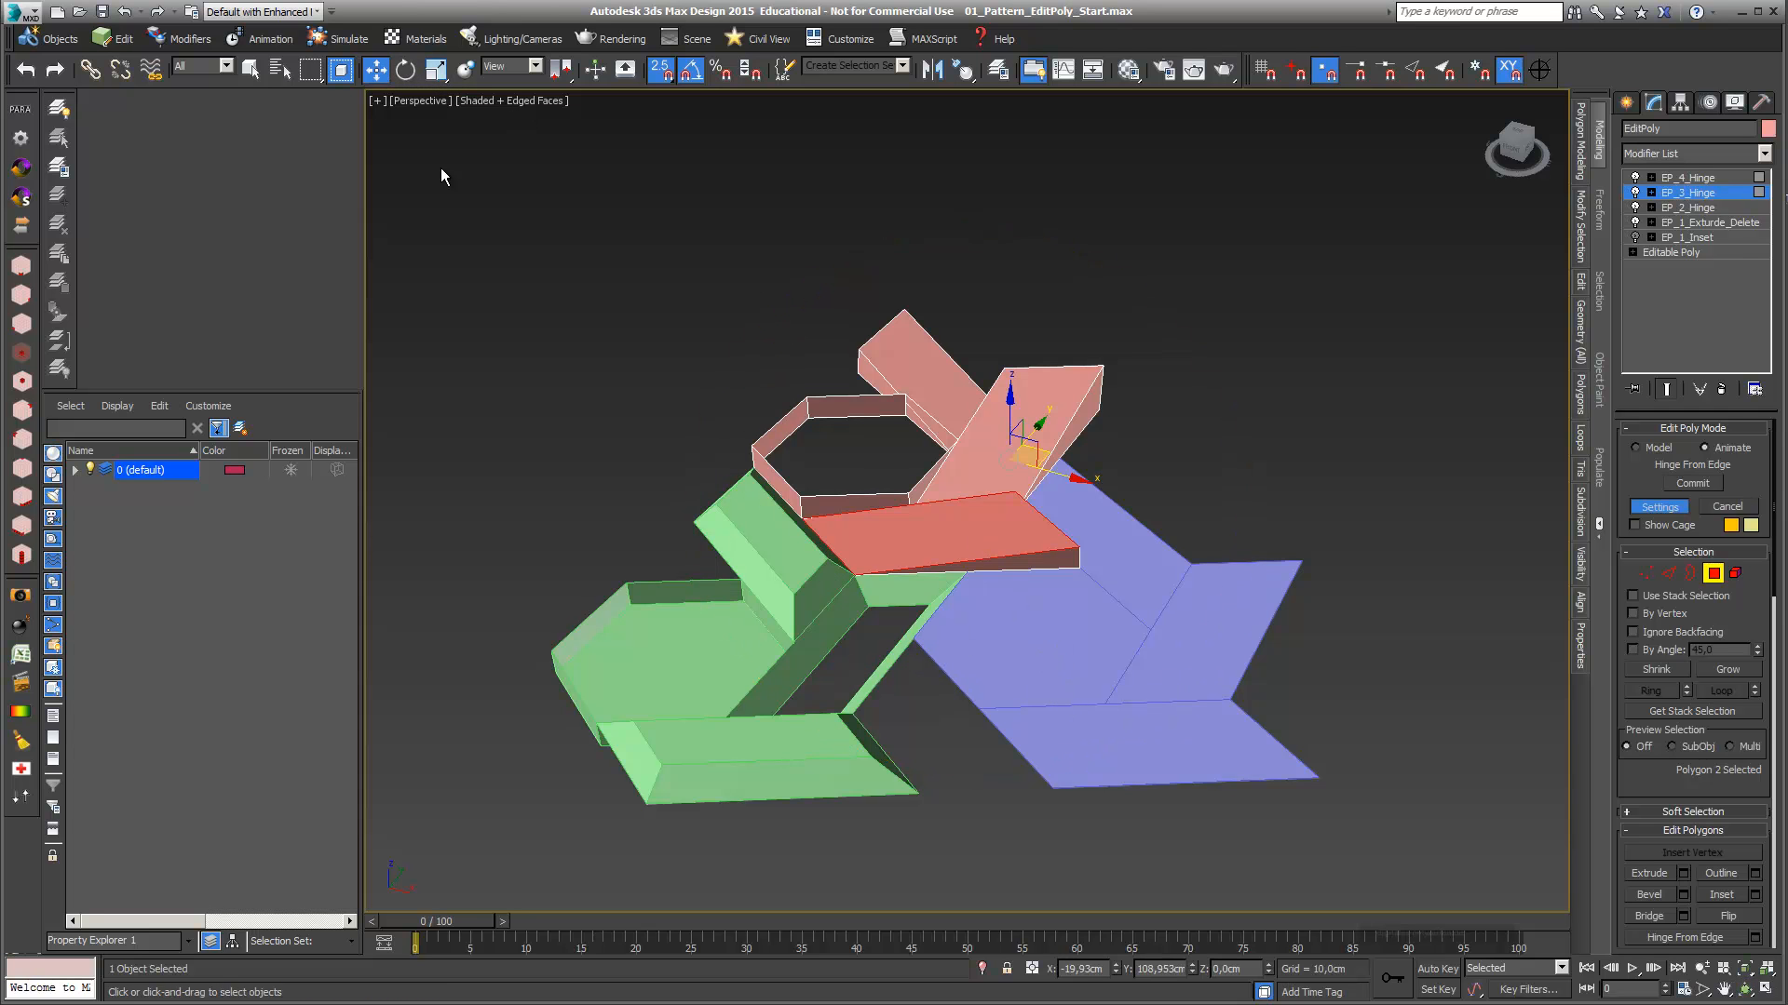
pyautogui.click(1020, 639)
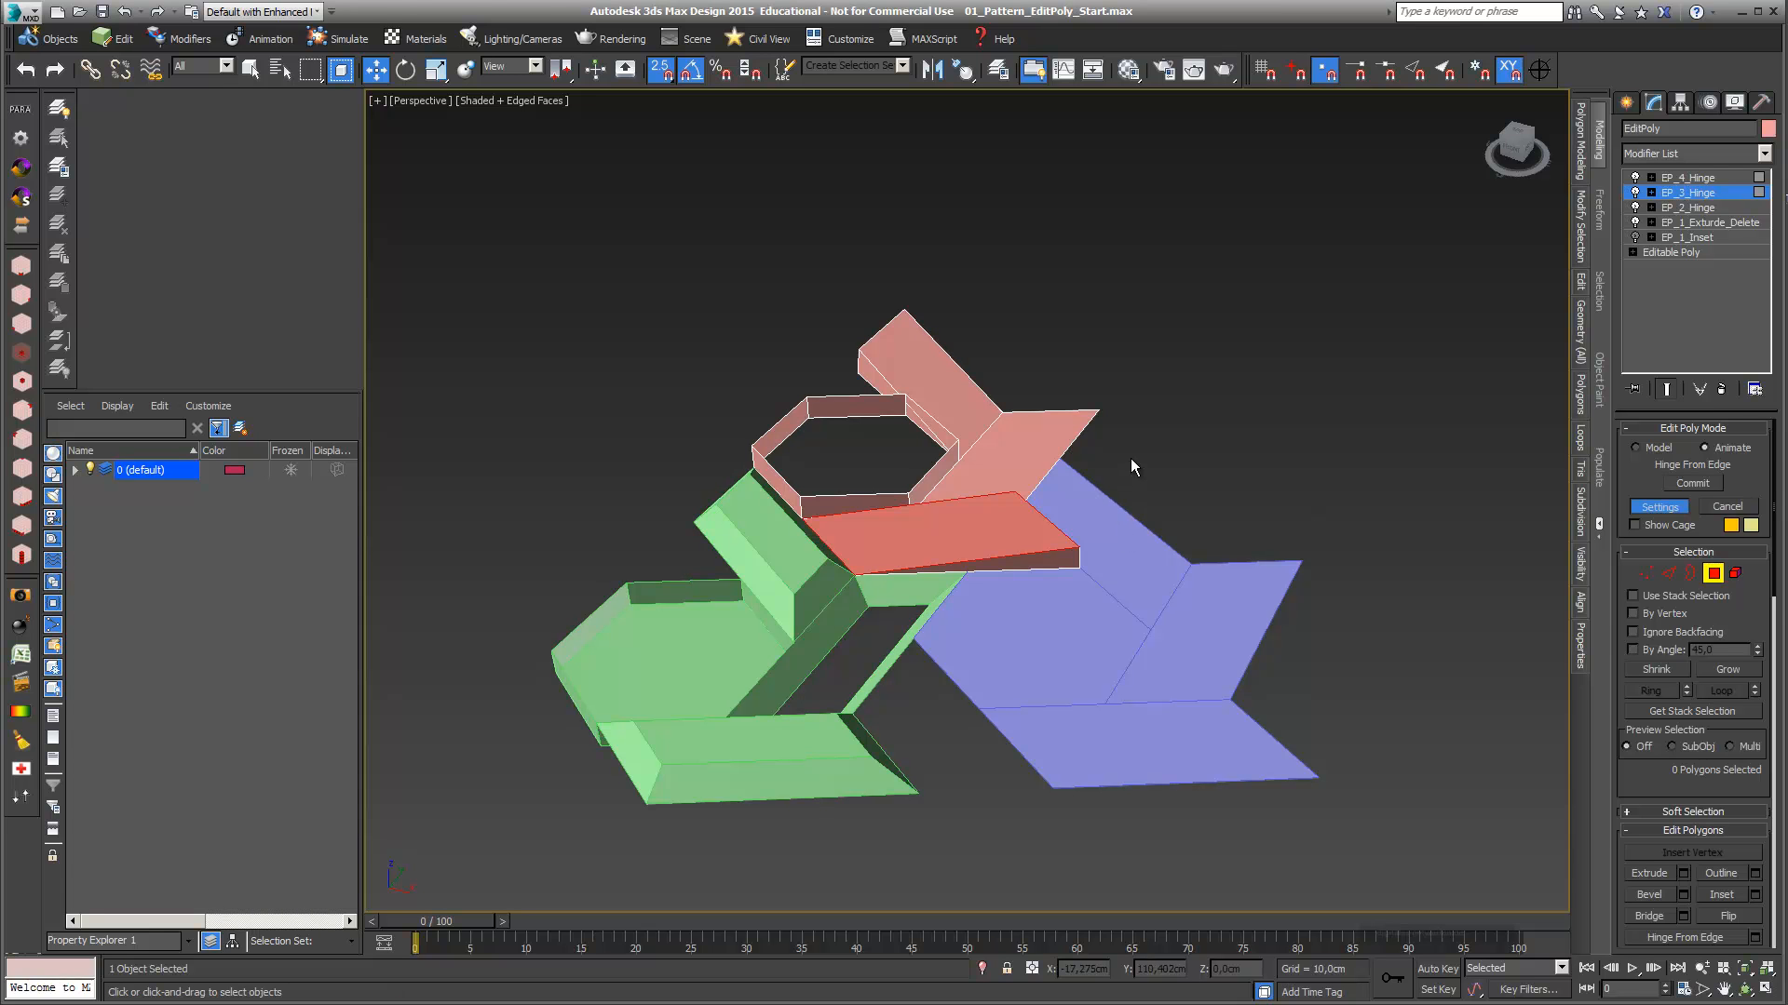
pyautogui.hotkey('ctrl', 'z')
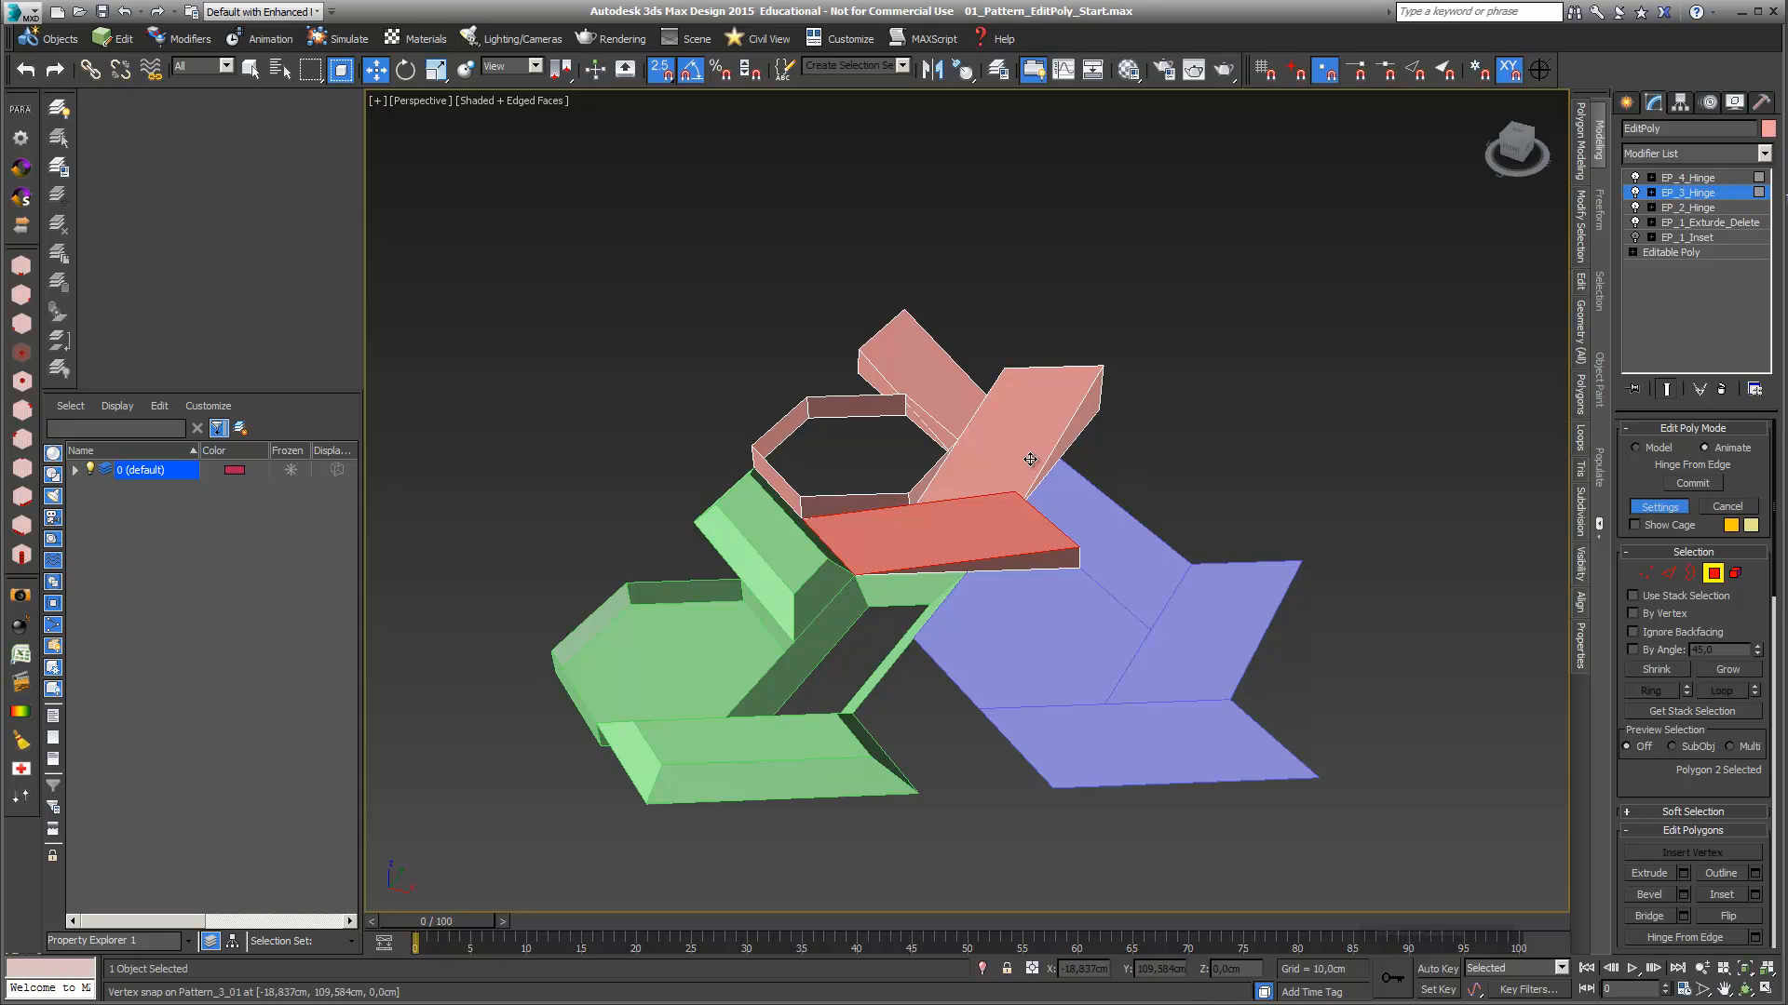
pyautogui.click(1715, 574)
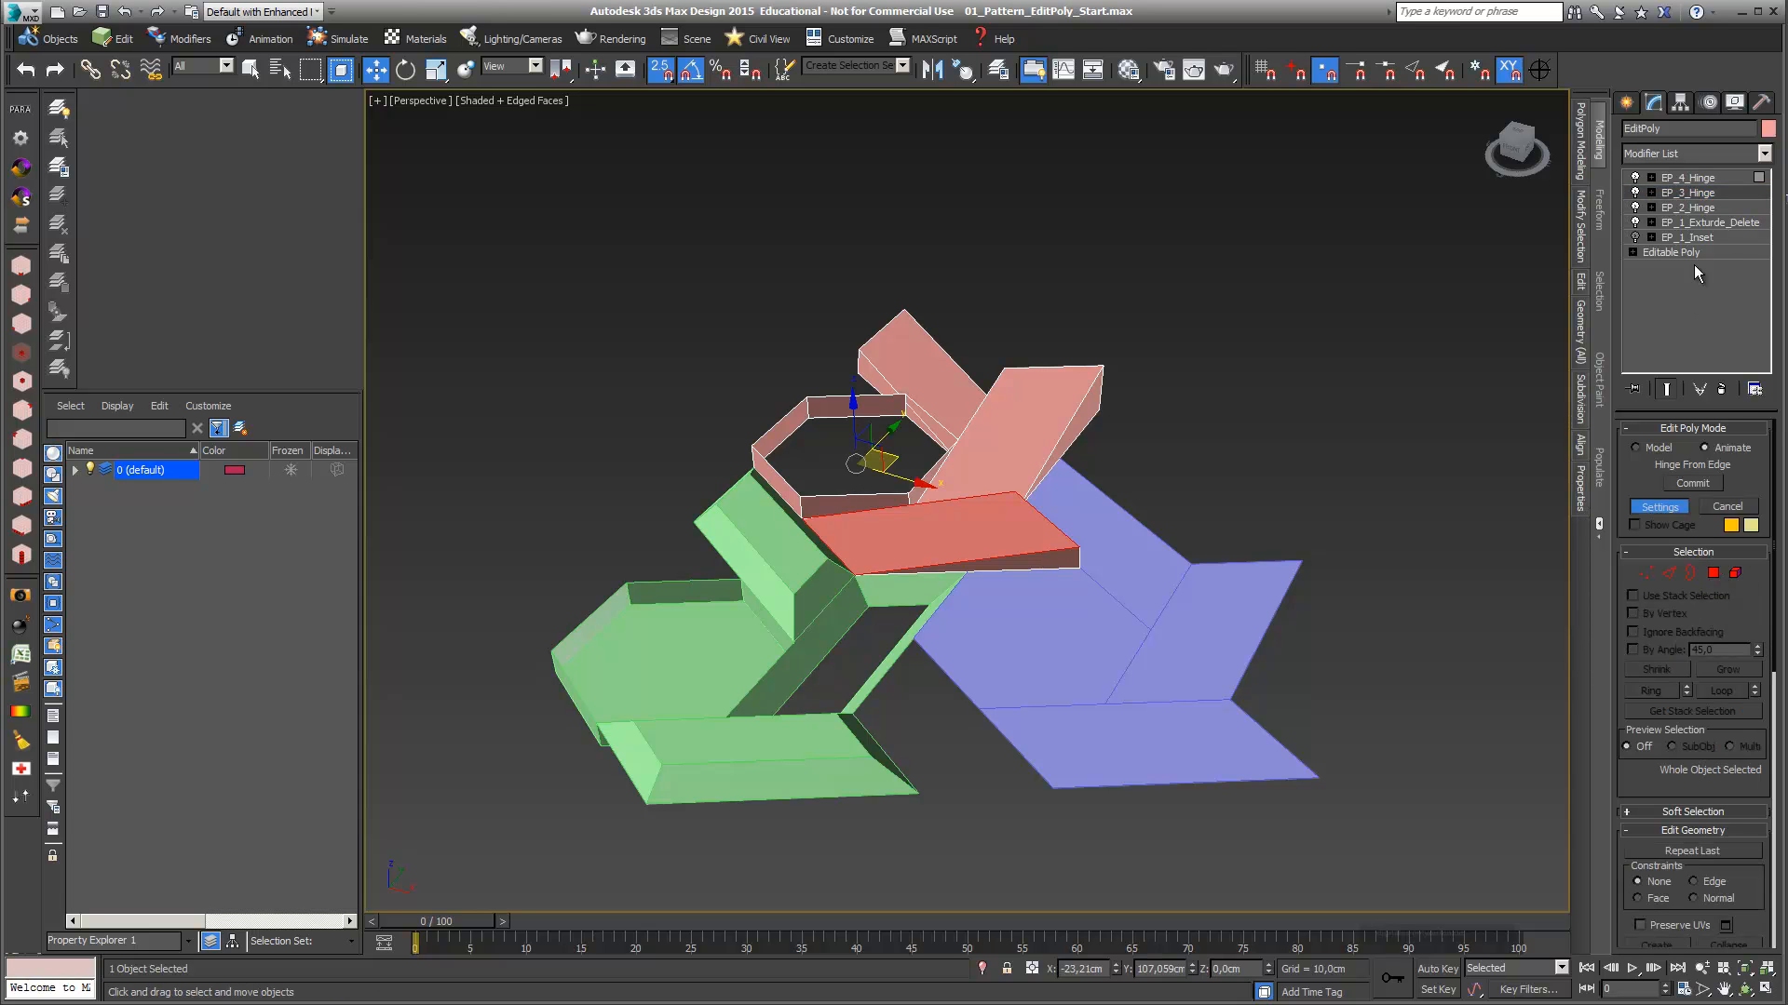
pyautogui.click(1307, 439)
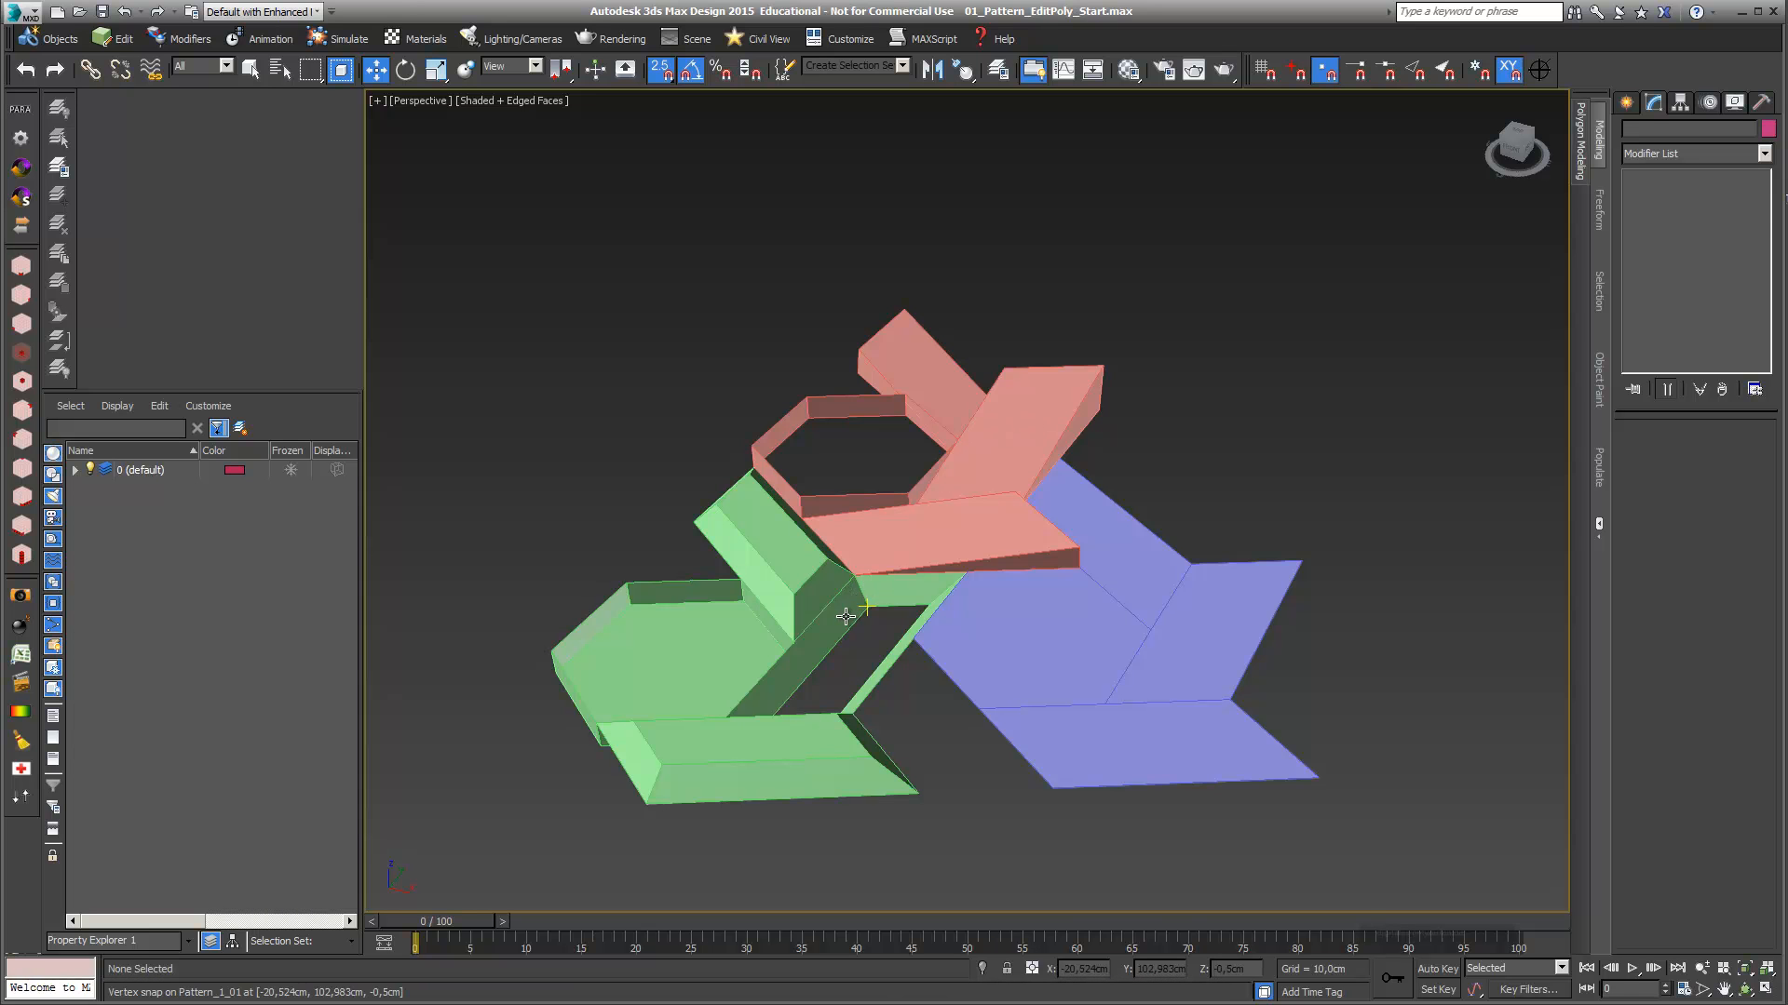
pyautogui.click(1041, 450)
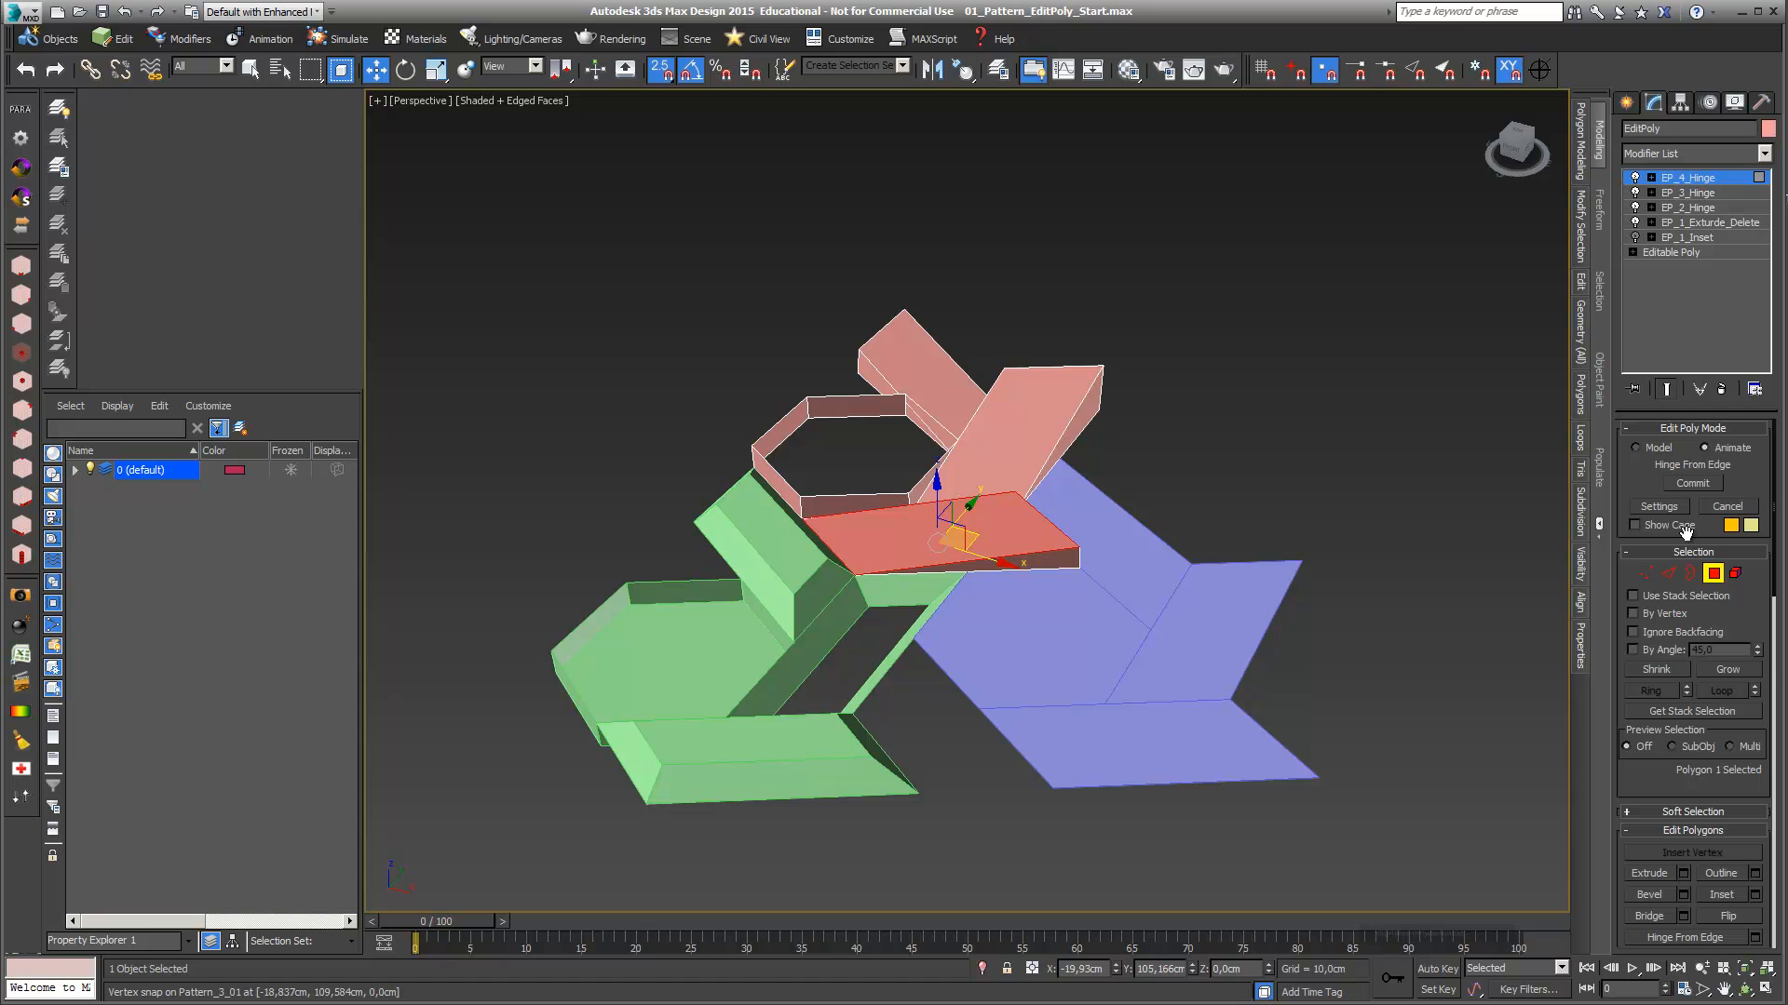
pyautogui.click(1713, 572)
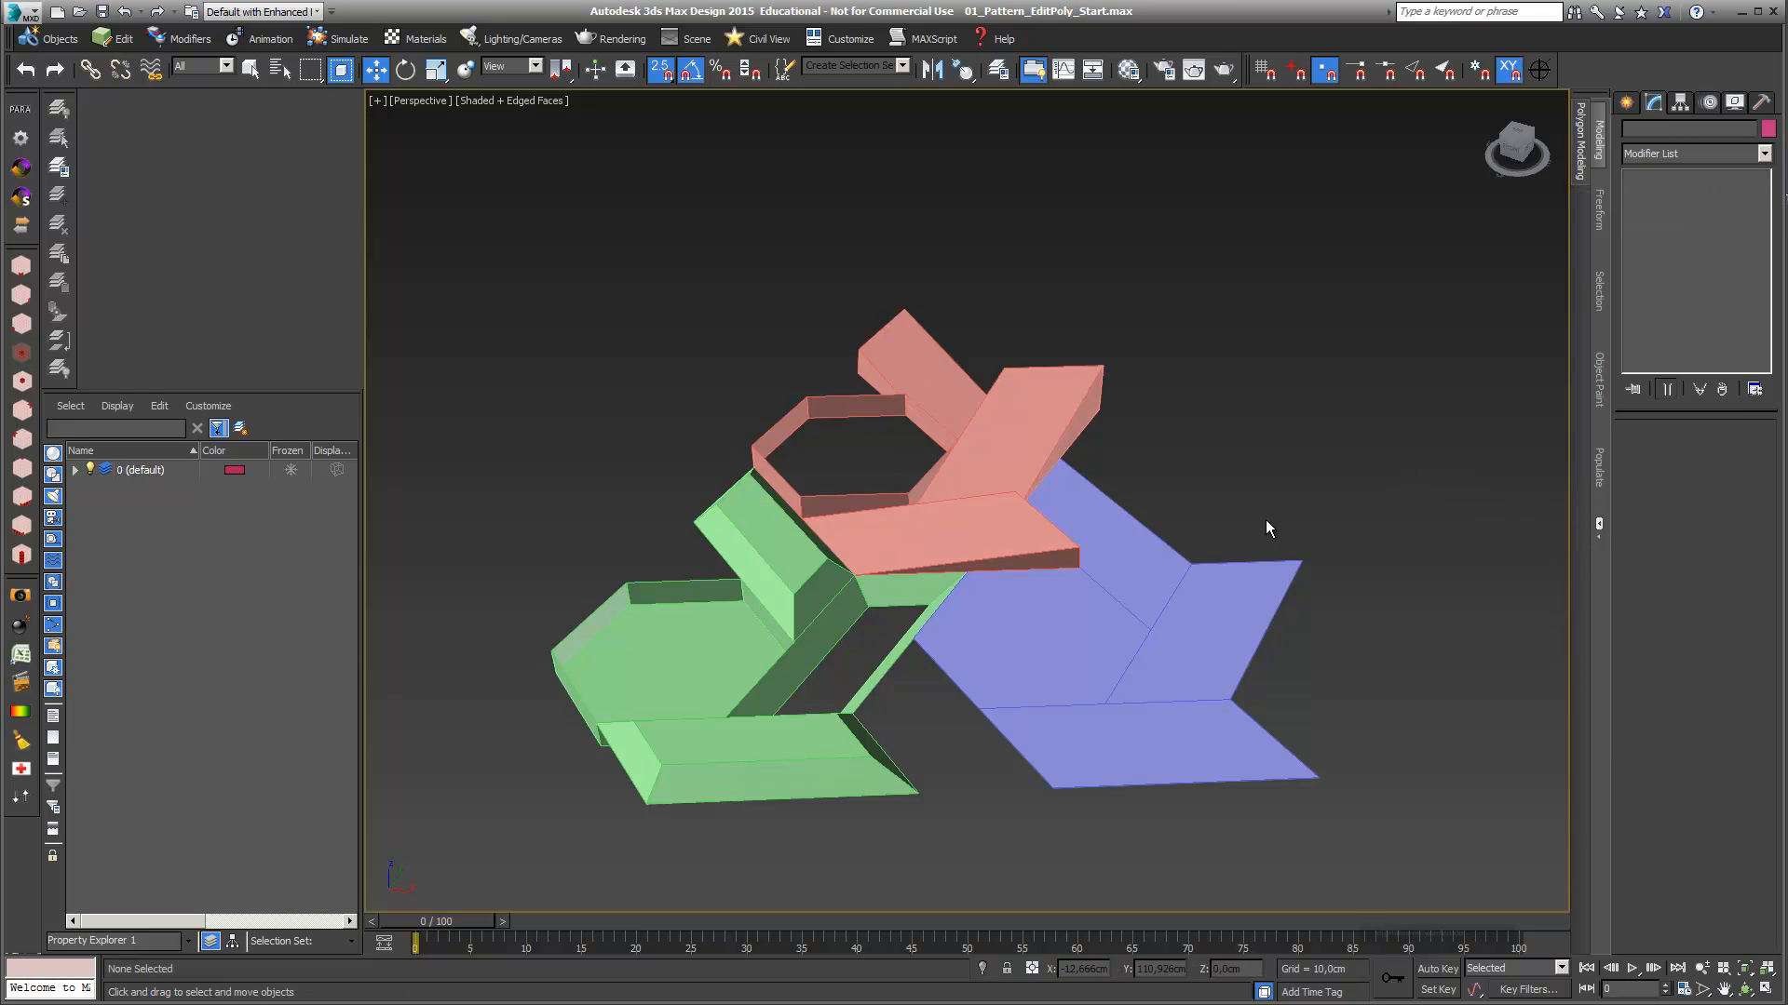
# Delete the flat blue tile Pattern_3_01
pyautogui.click(775, 755)
pyautogui.click(1041, 702)
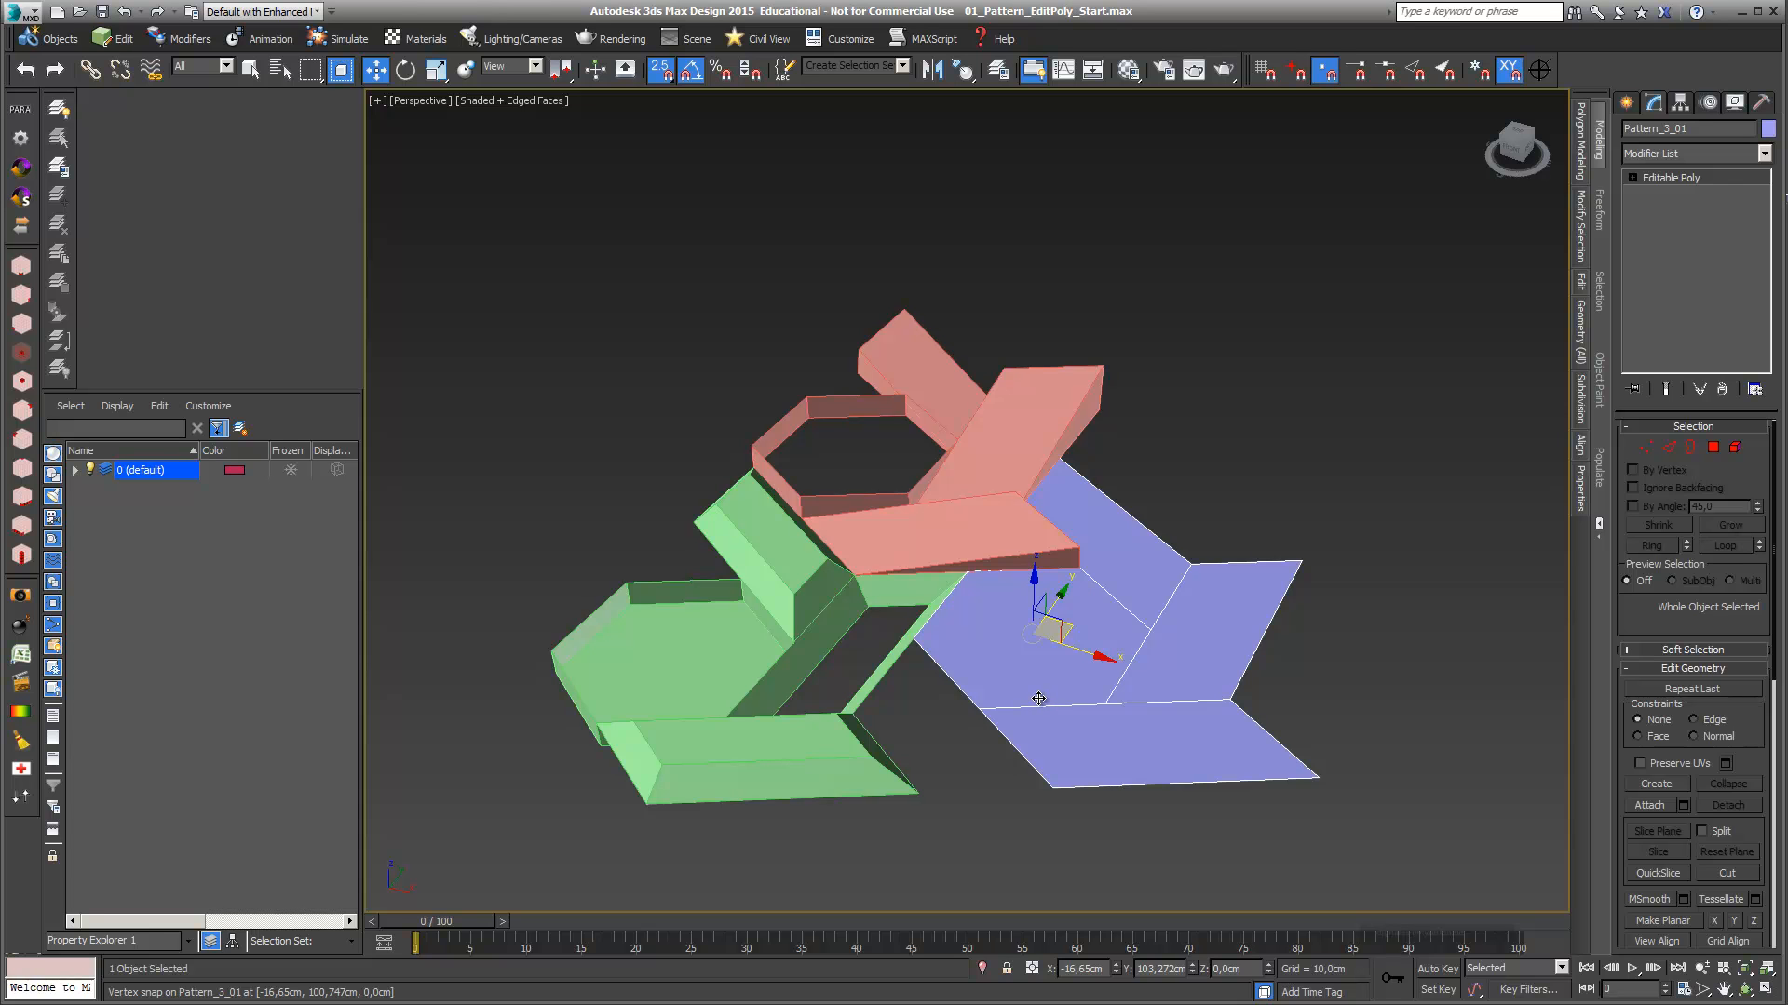
pyautogui.press('Delete')
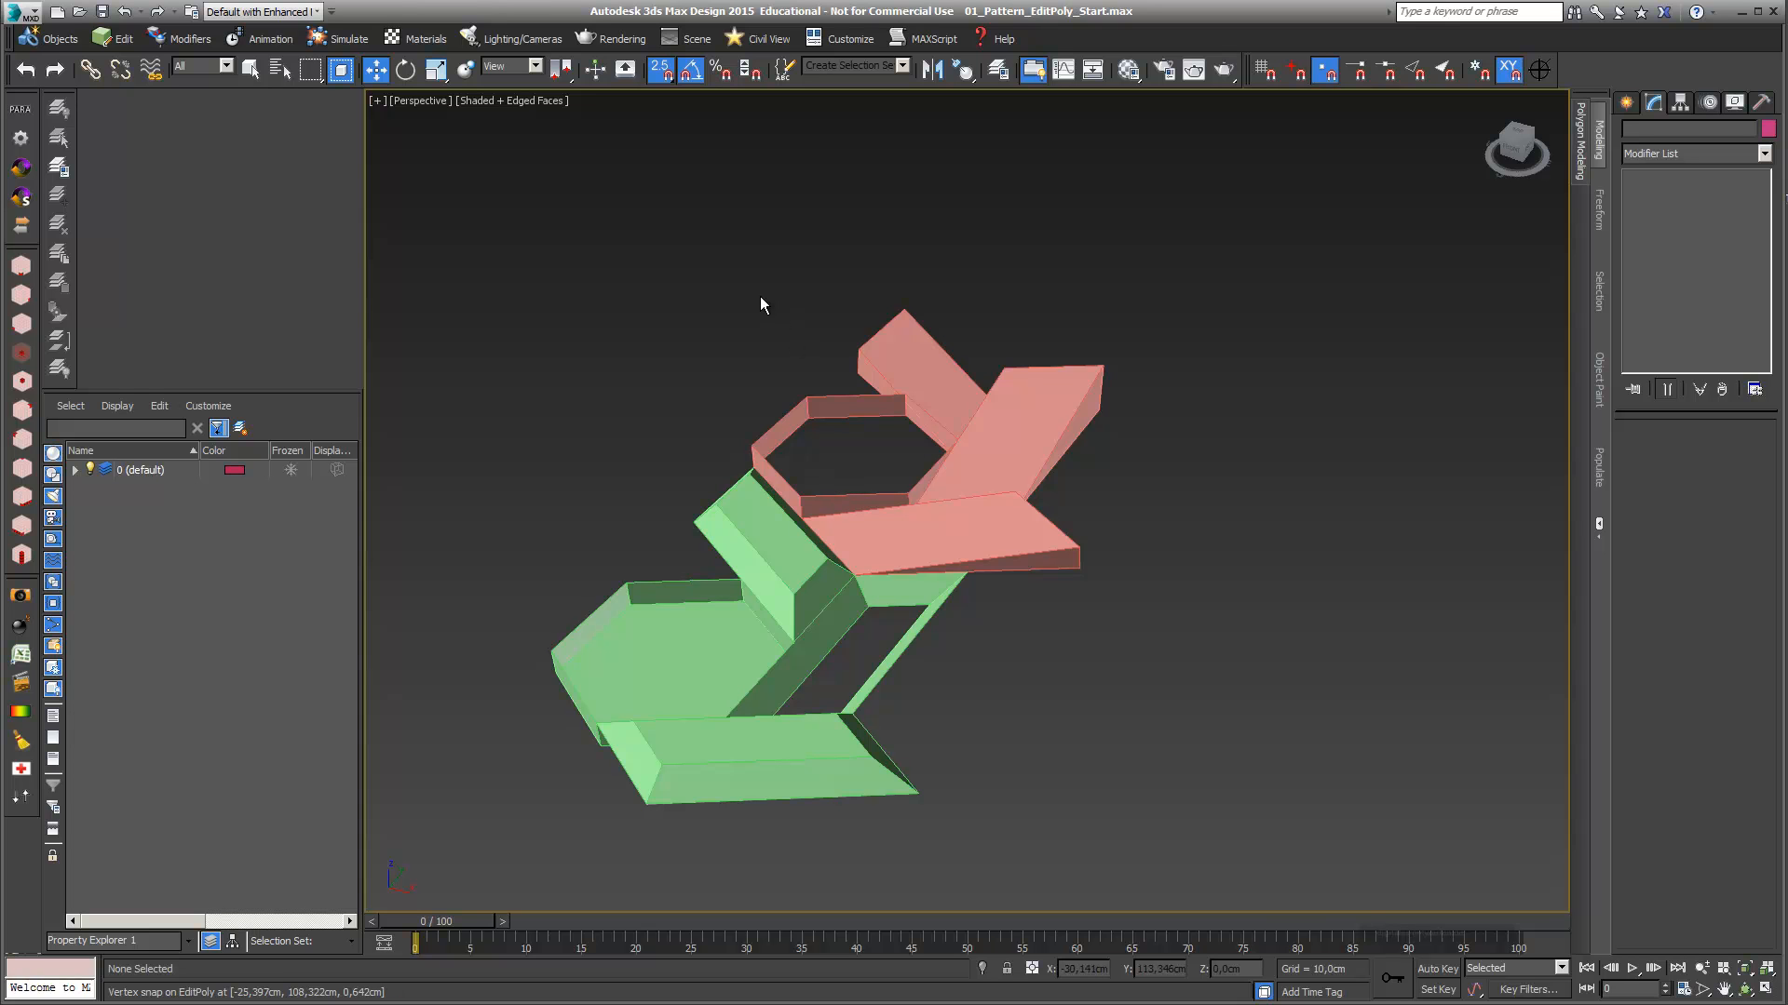
# Switch the viewport to the Top view and select the green tile Pattern_1_01
pyautogui.click(423, 101)
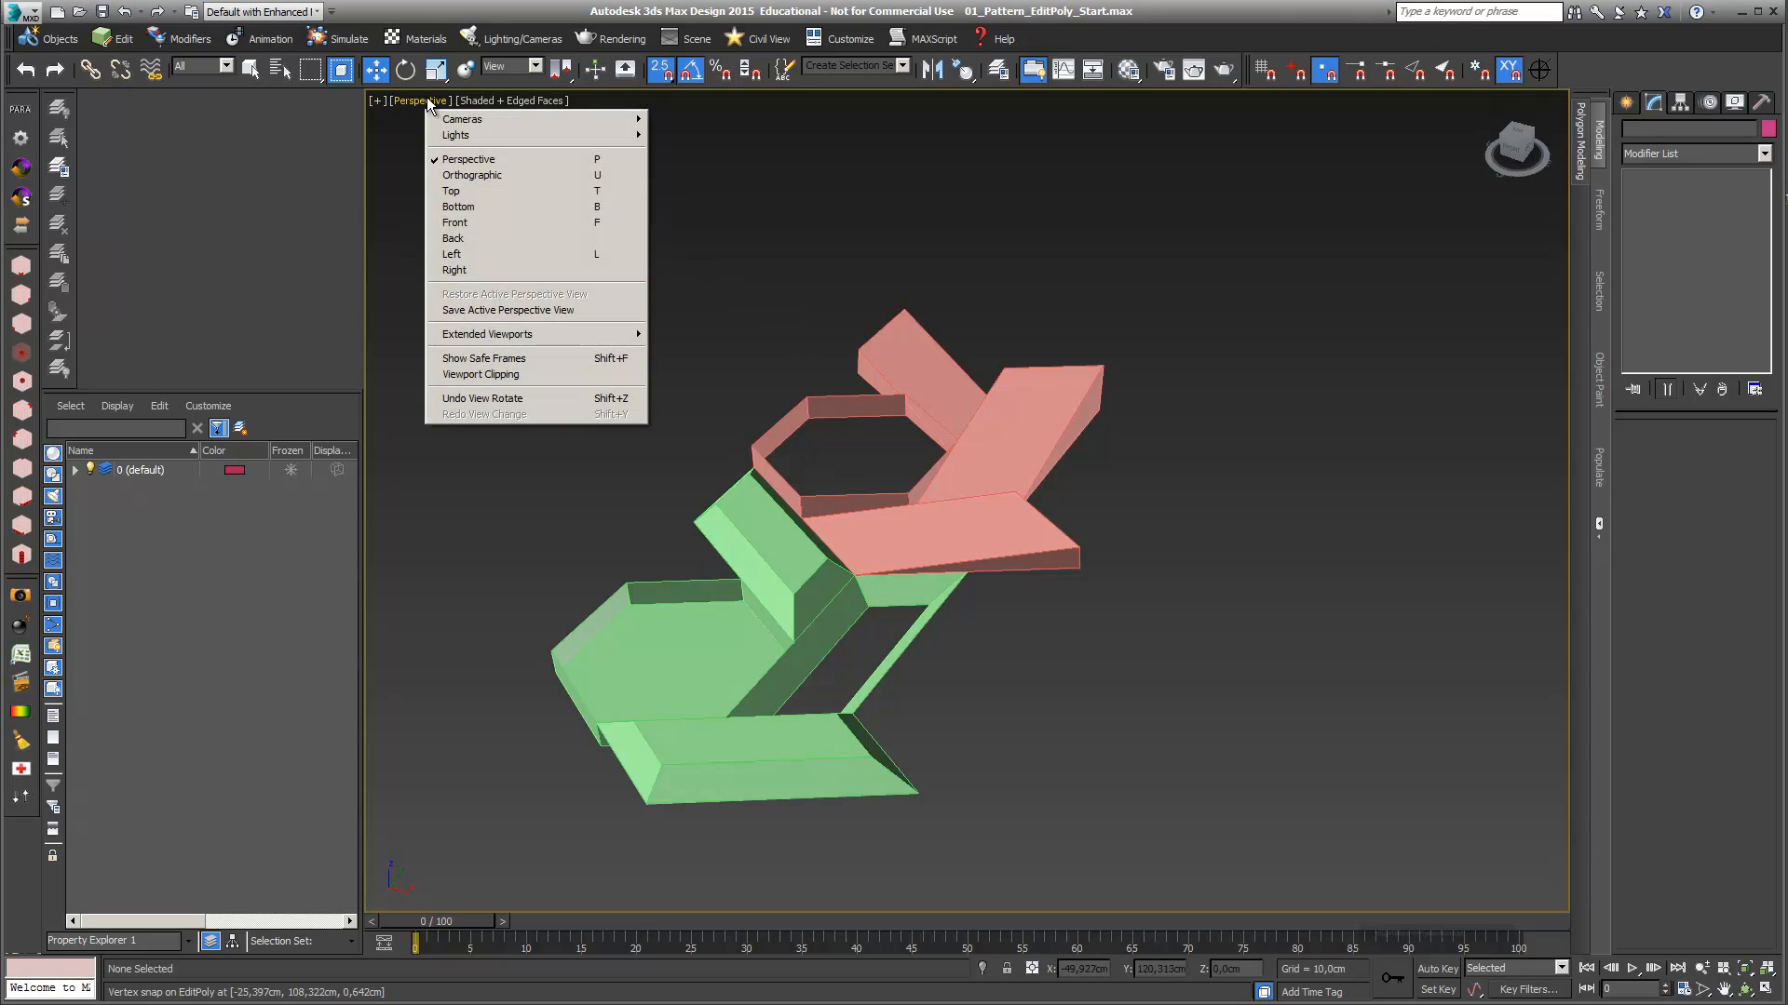
pyautogui.click(467, 193)
pyautogui.scroll(-4, 772, 363)
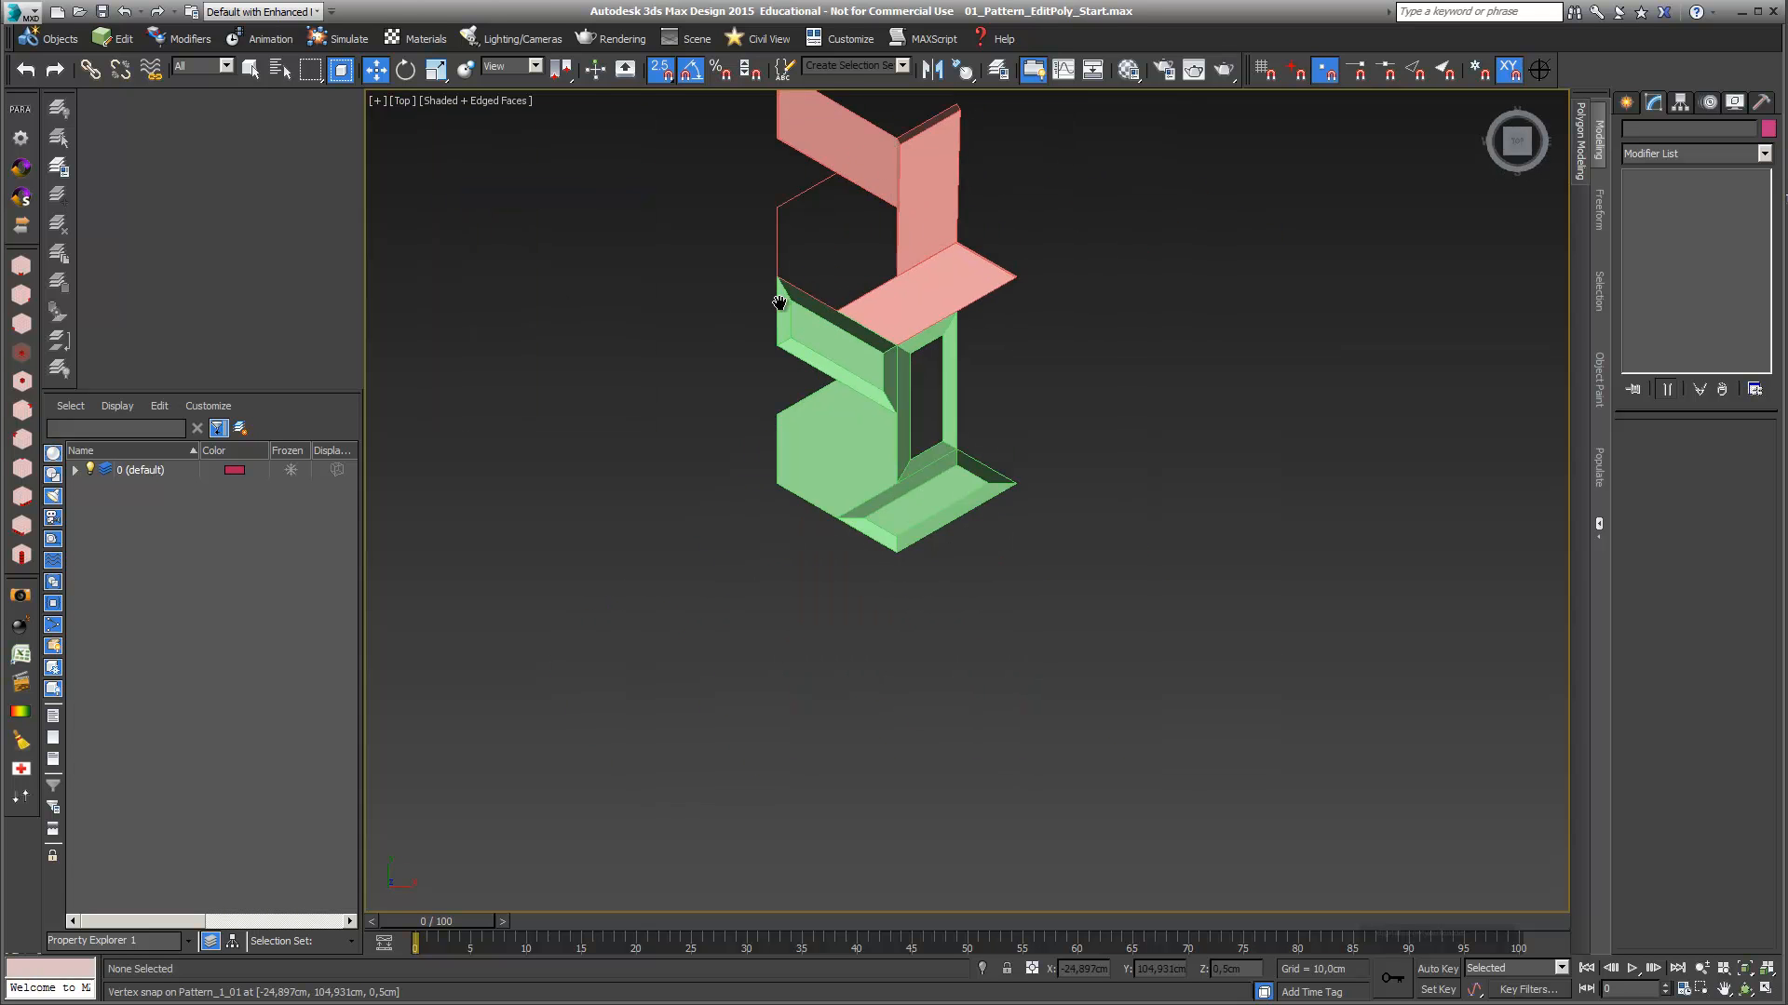
pyautogui.moveTo(792, 335); pyautogui.dragTo(789, 374, button='middle')
pyautogui.click(788, 375)
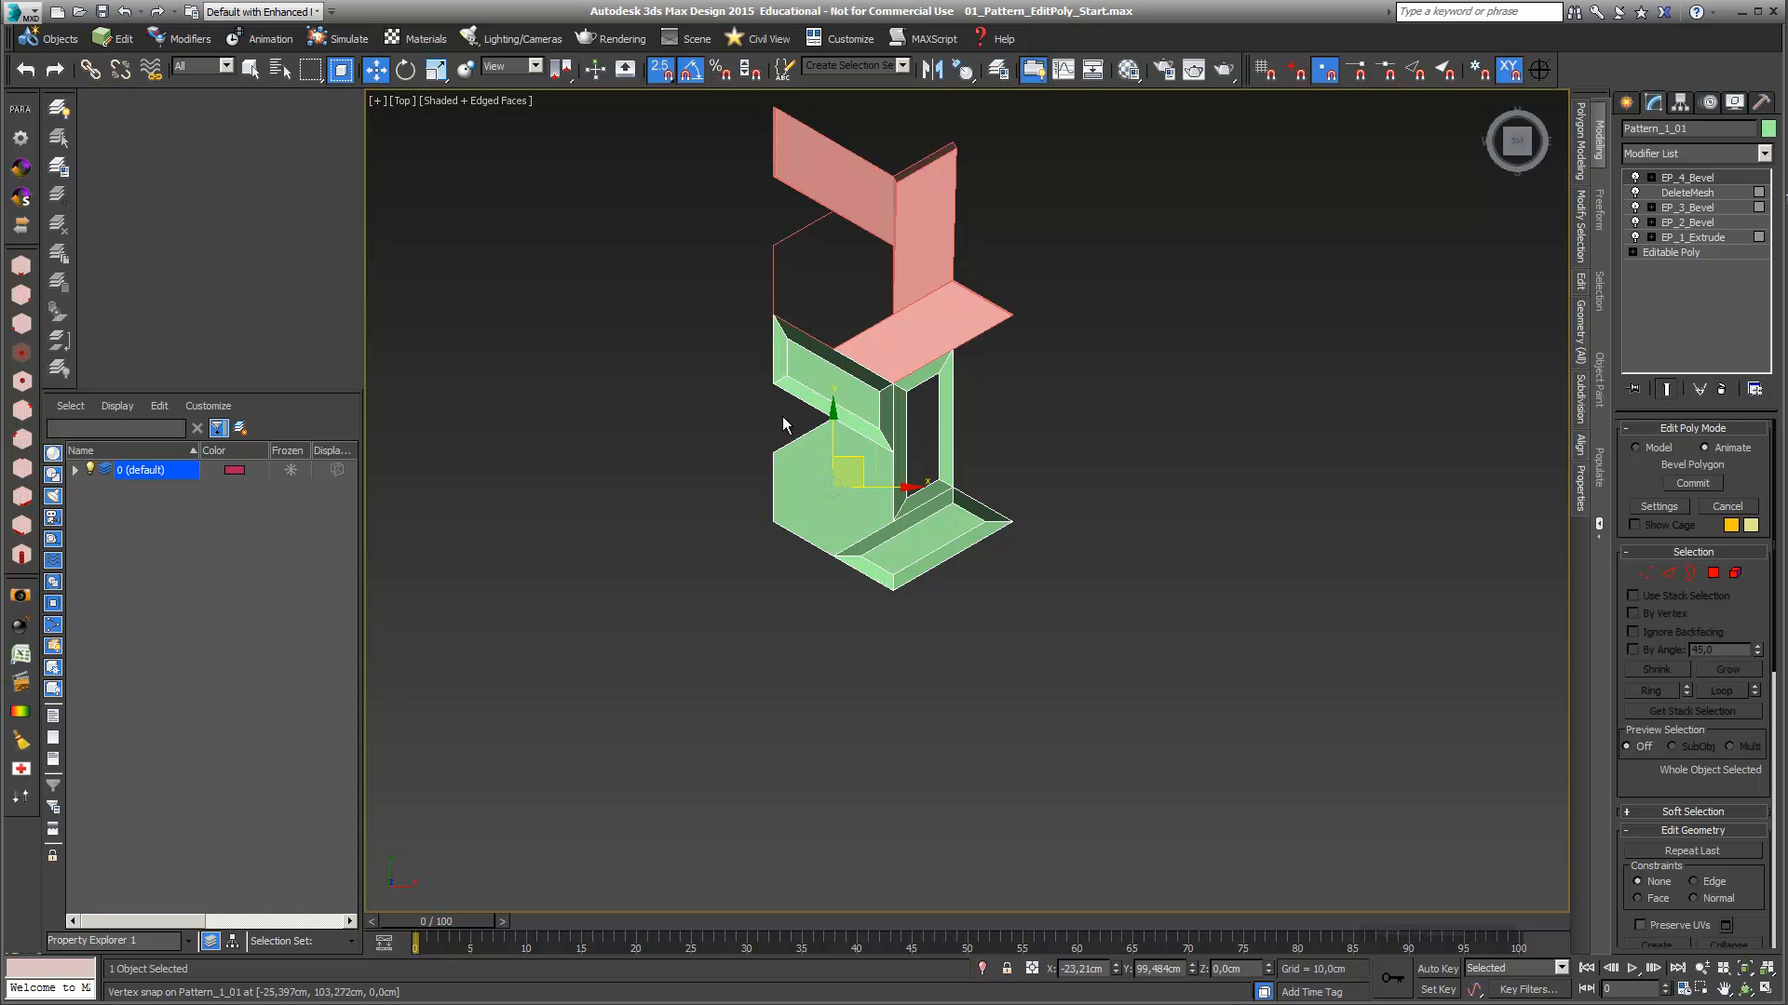
pyautogui.moveTo(846, 422); pyautogui.dragTo(830, 591, button='middle')
pyautogui.scroll(3, 814, 545)
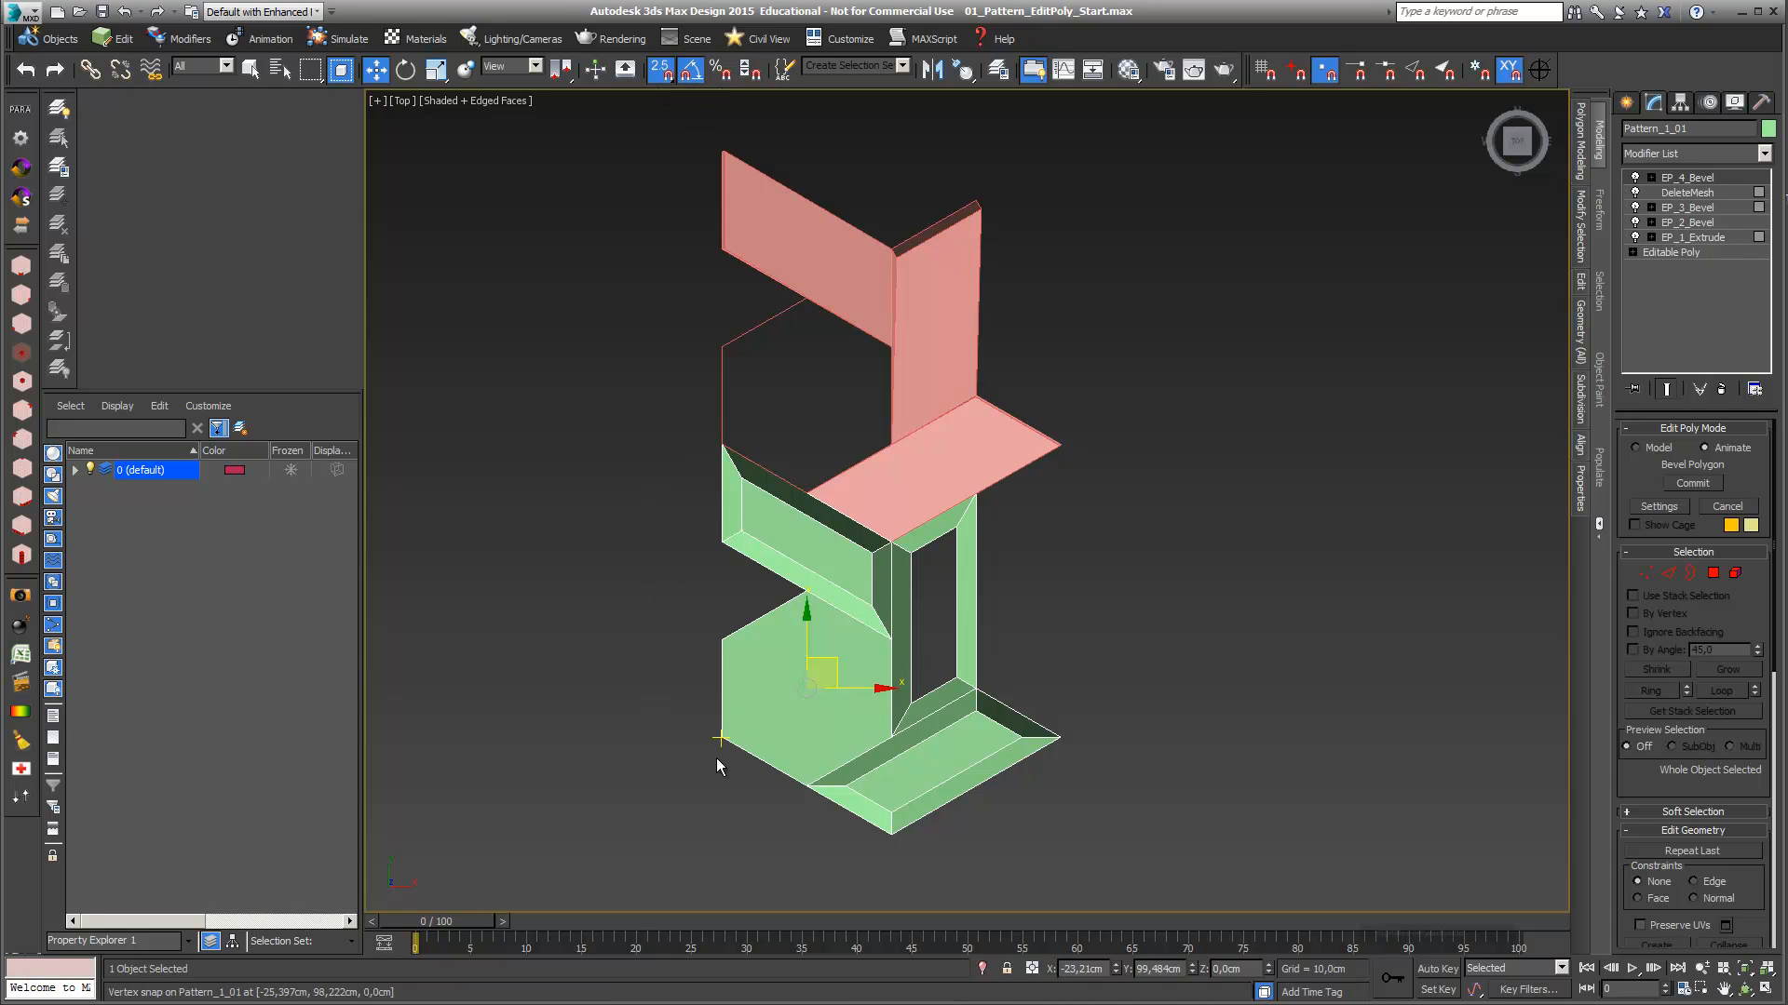
# Clone the green tile as one Copy and vertex-snap its hexagon's upper corner to the tip of the pink tile's outer panel
pyautogui.rightClick(660, 71)
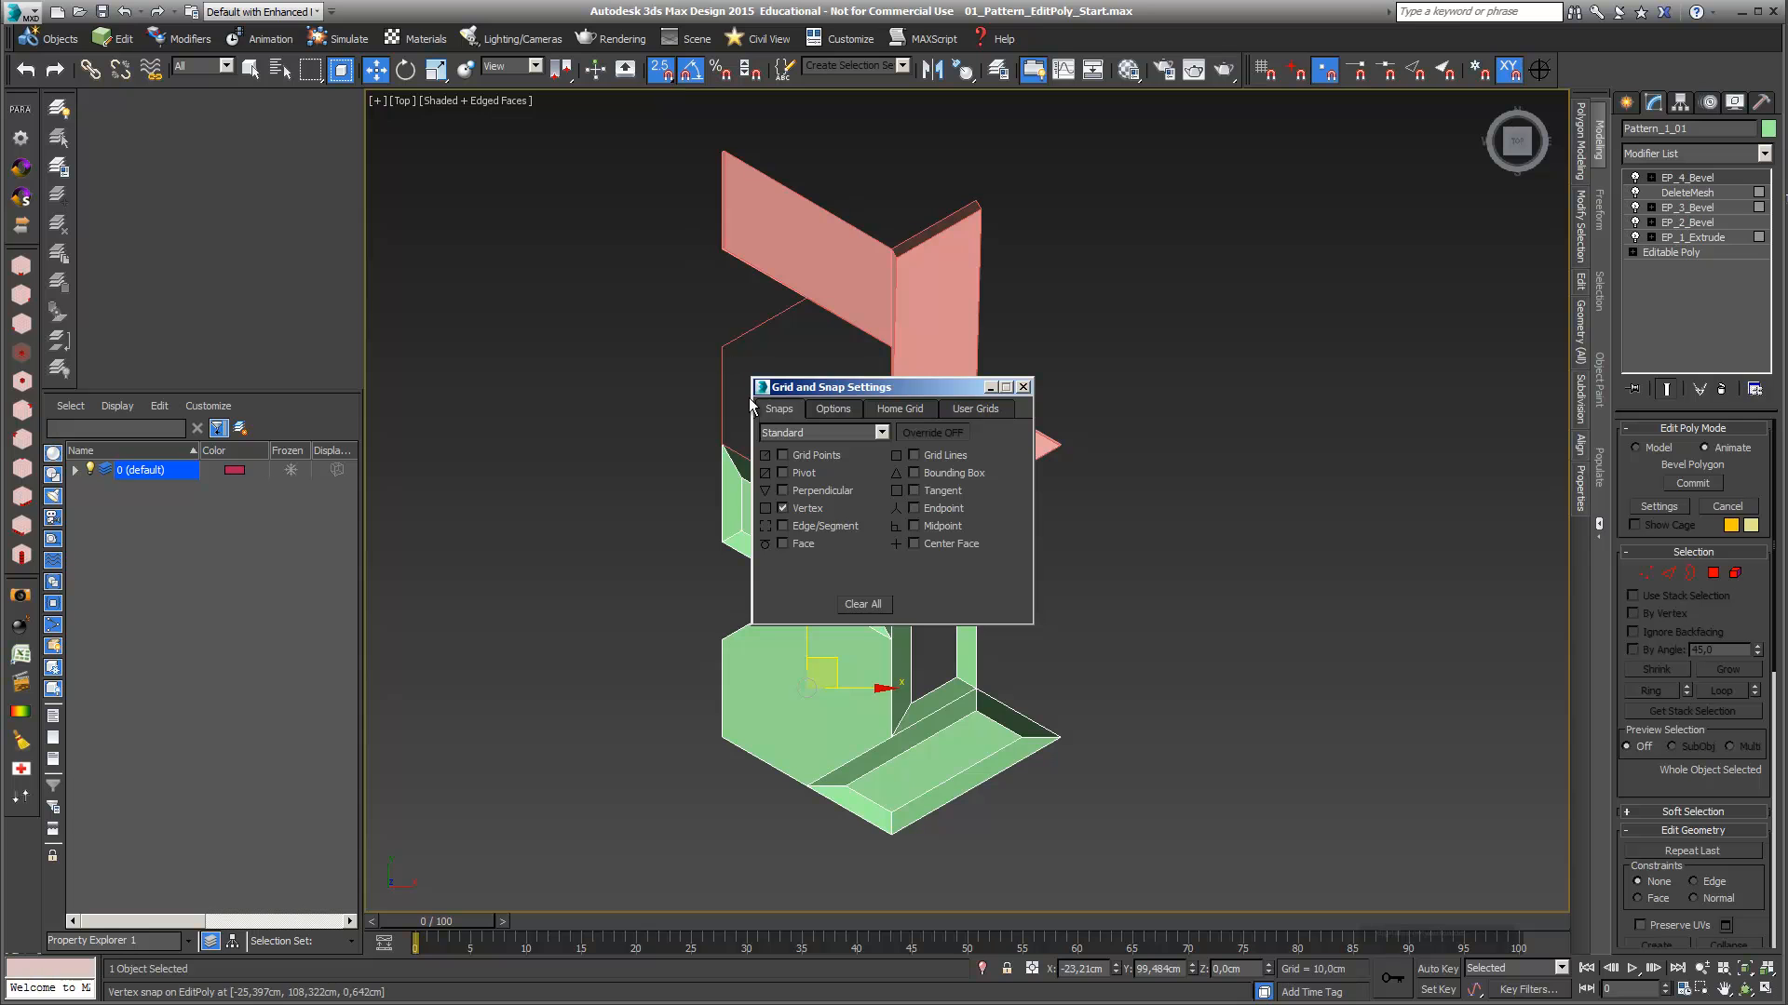
pyautogui.click(1022, 388)
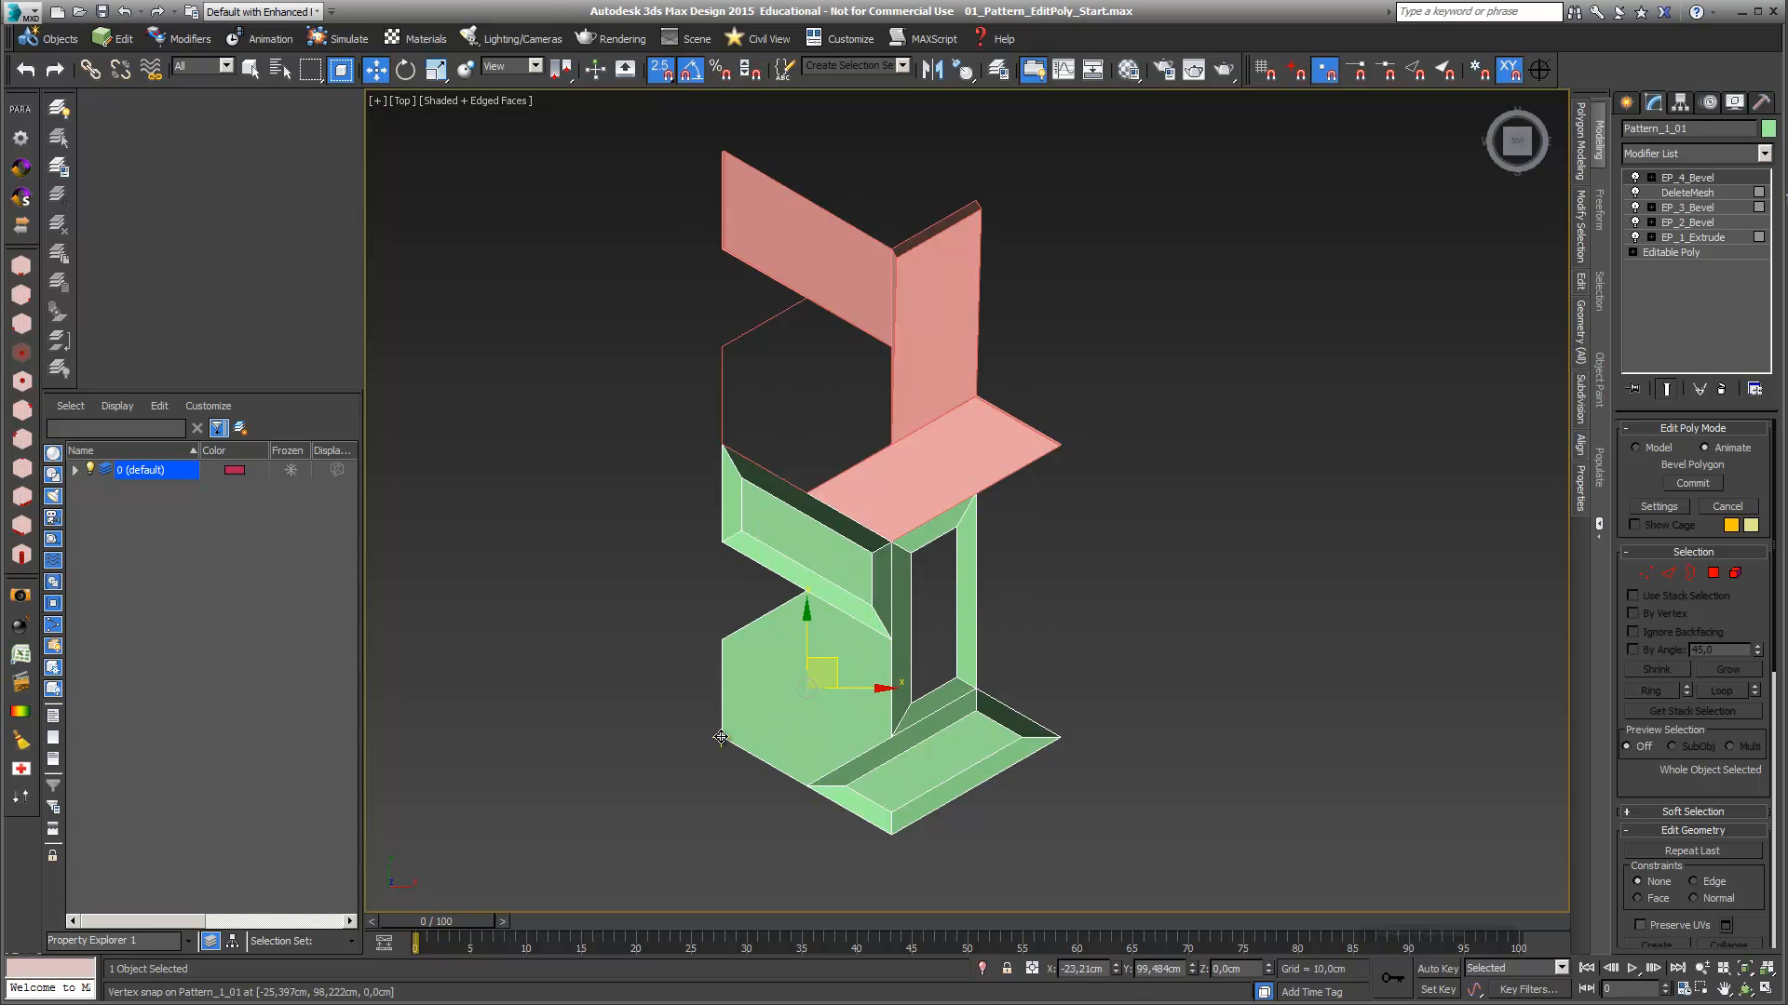
pyautogui.moveTo(721, 738)
pyautogui.keyDown('shift'); pyautogui.mouseDown()
pyautogui.moveTo(1043, 558)
pyautogui.moveTo(1010, 409)
pyautogui.moveTo(986, 392)
pyautogui.moveTo(1054, 531)
pyautogui.moveTo(1046, 564)
pyautogui.moveTo(1081, 578)
pyautogui.moveTo(1060, 605)
pyautogui.mouseUp(); pyautogui.keyUp('shift')
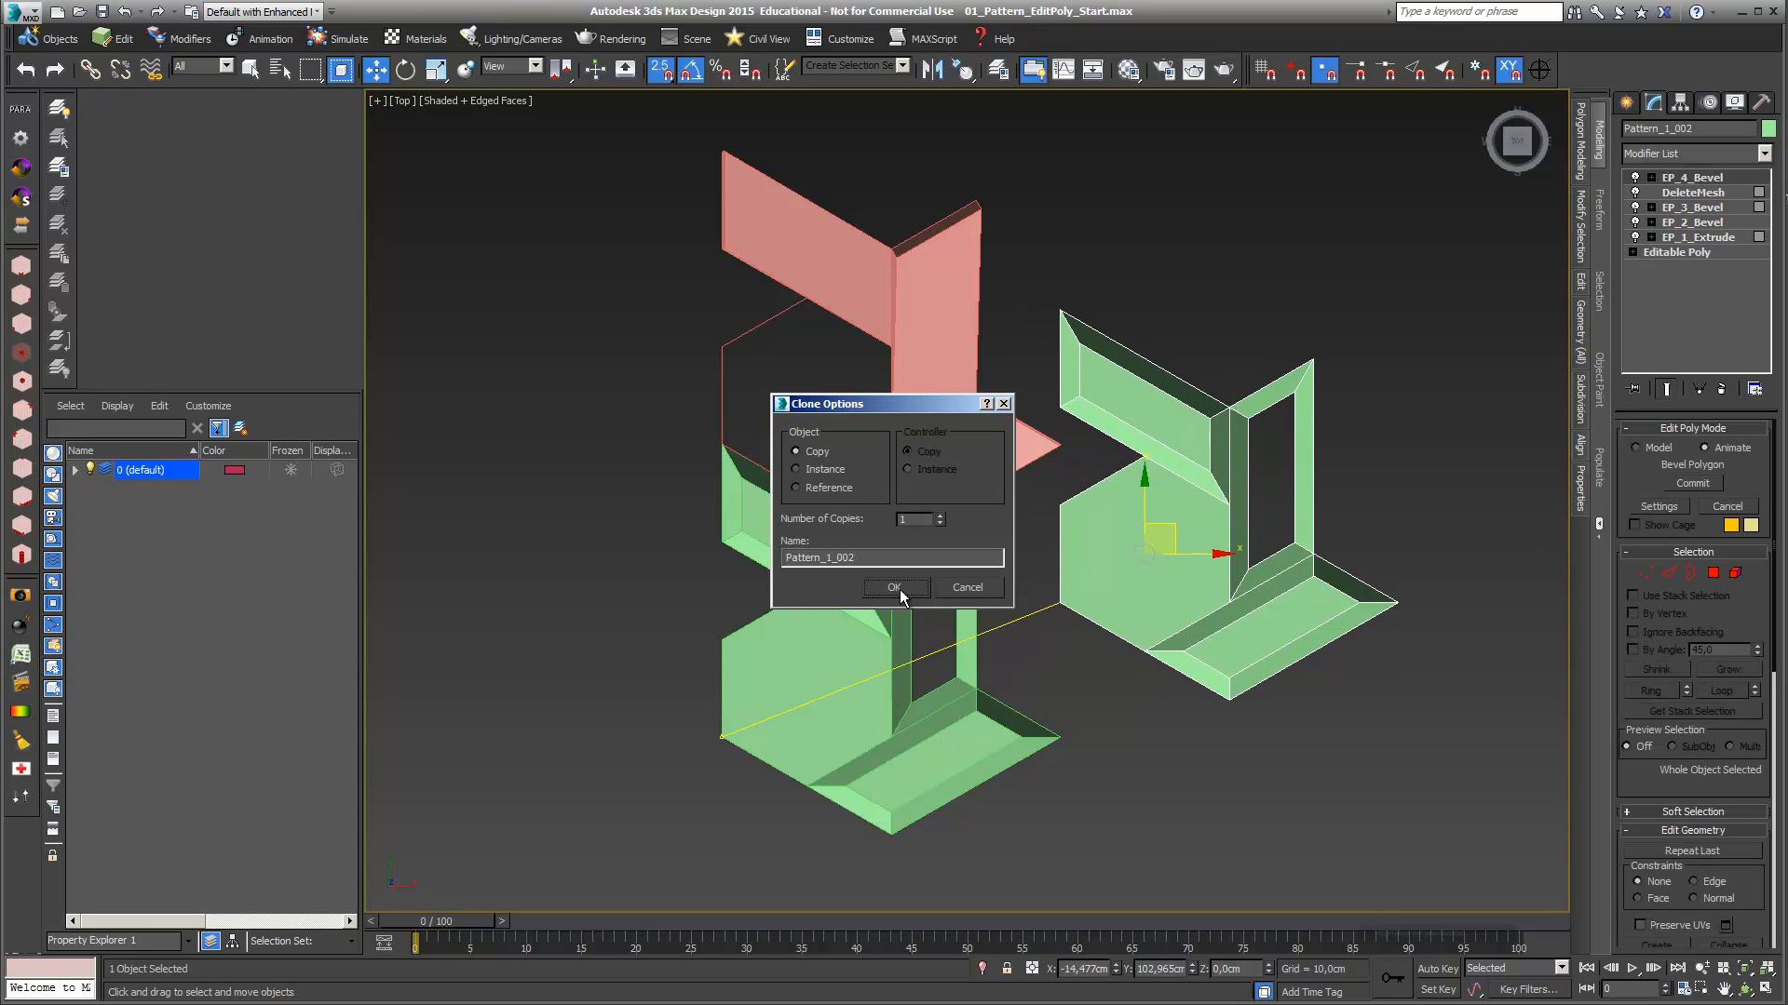
pyautogui.click(894, 586)
pyautogui.moveTo(1145, 460); pyautogui.dragTo(1068, 457)
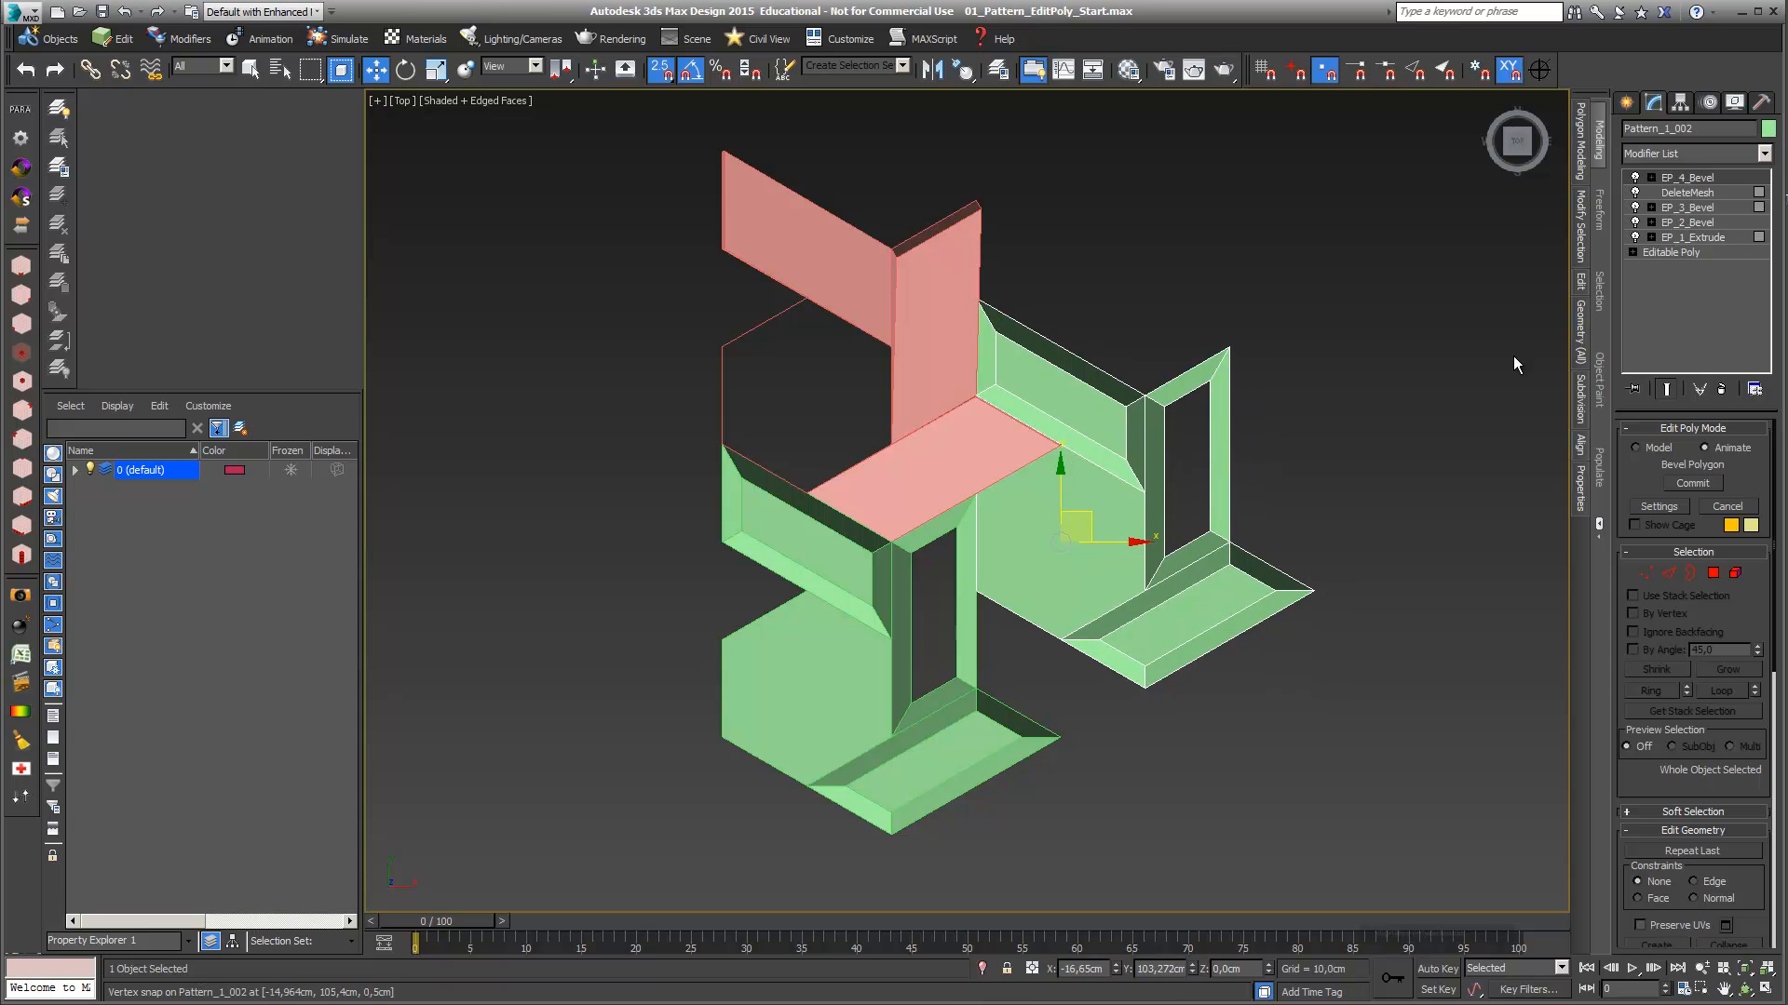
# Change the copied tile's object color to light blue
pyautogui.click(1768, 128)
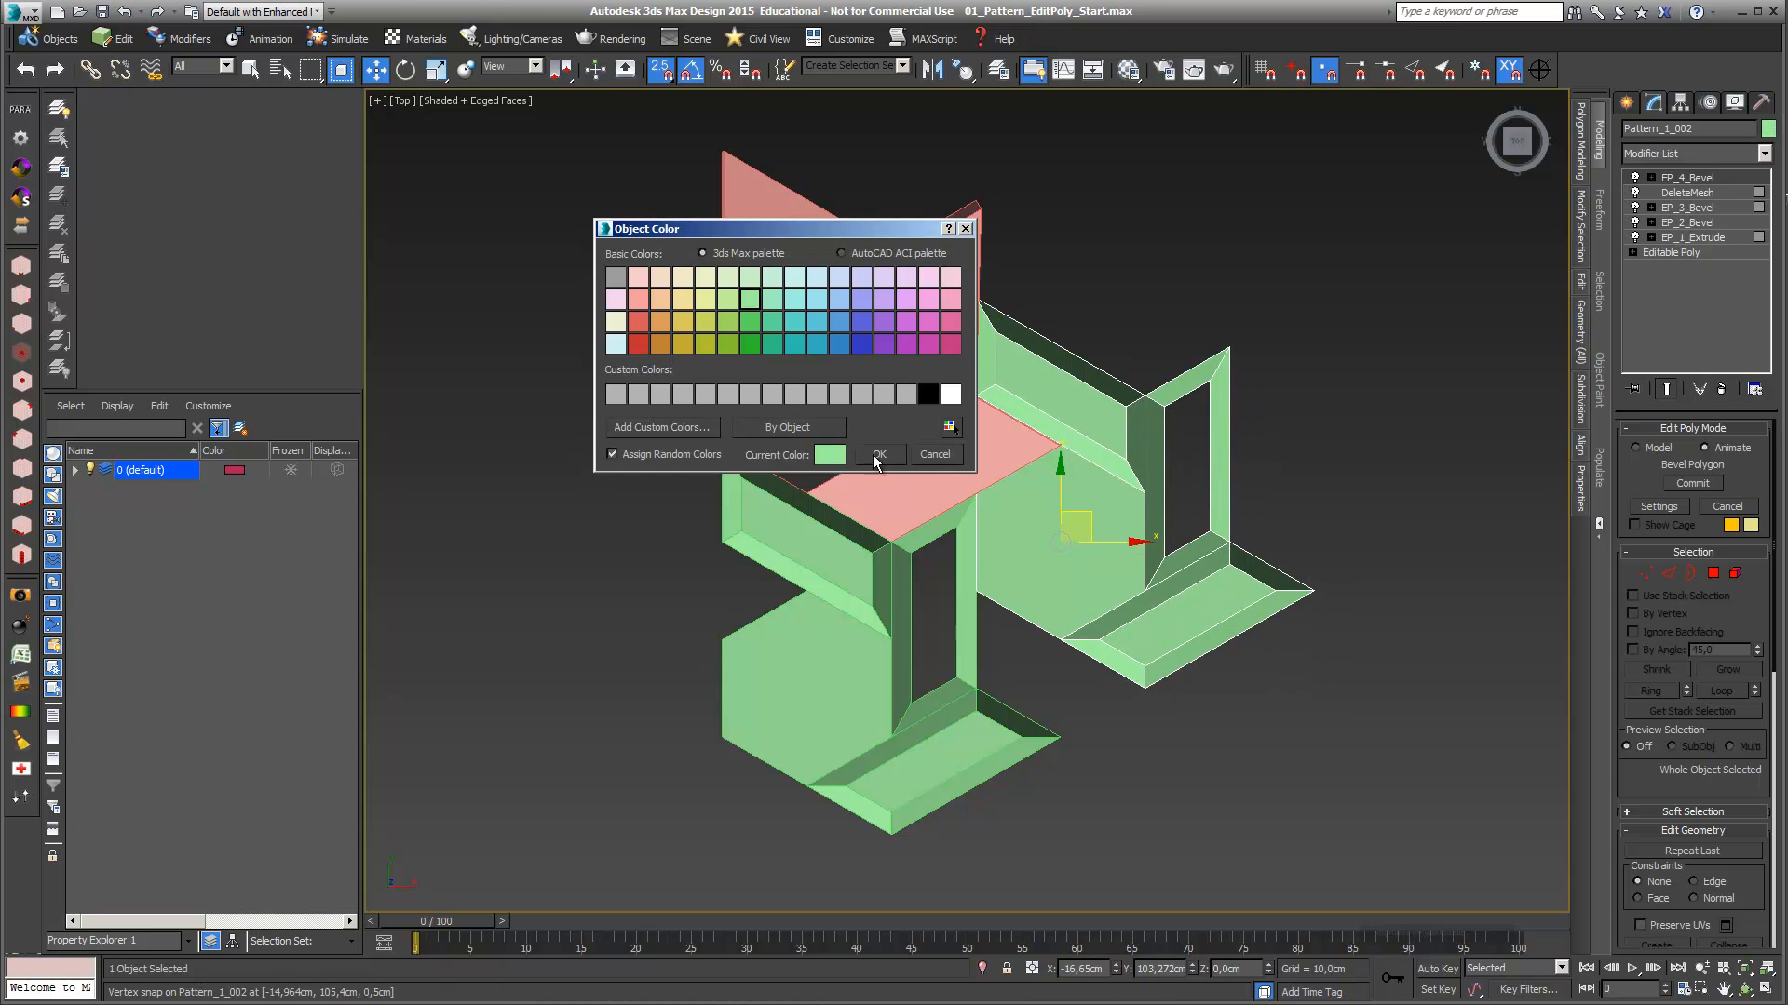
pyautogui.click(842, 298)
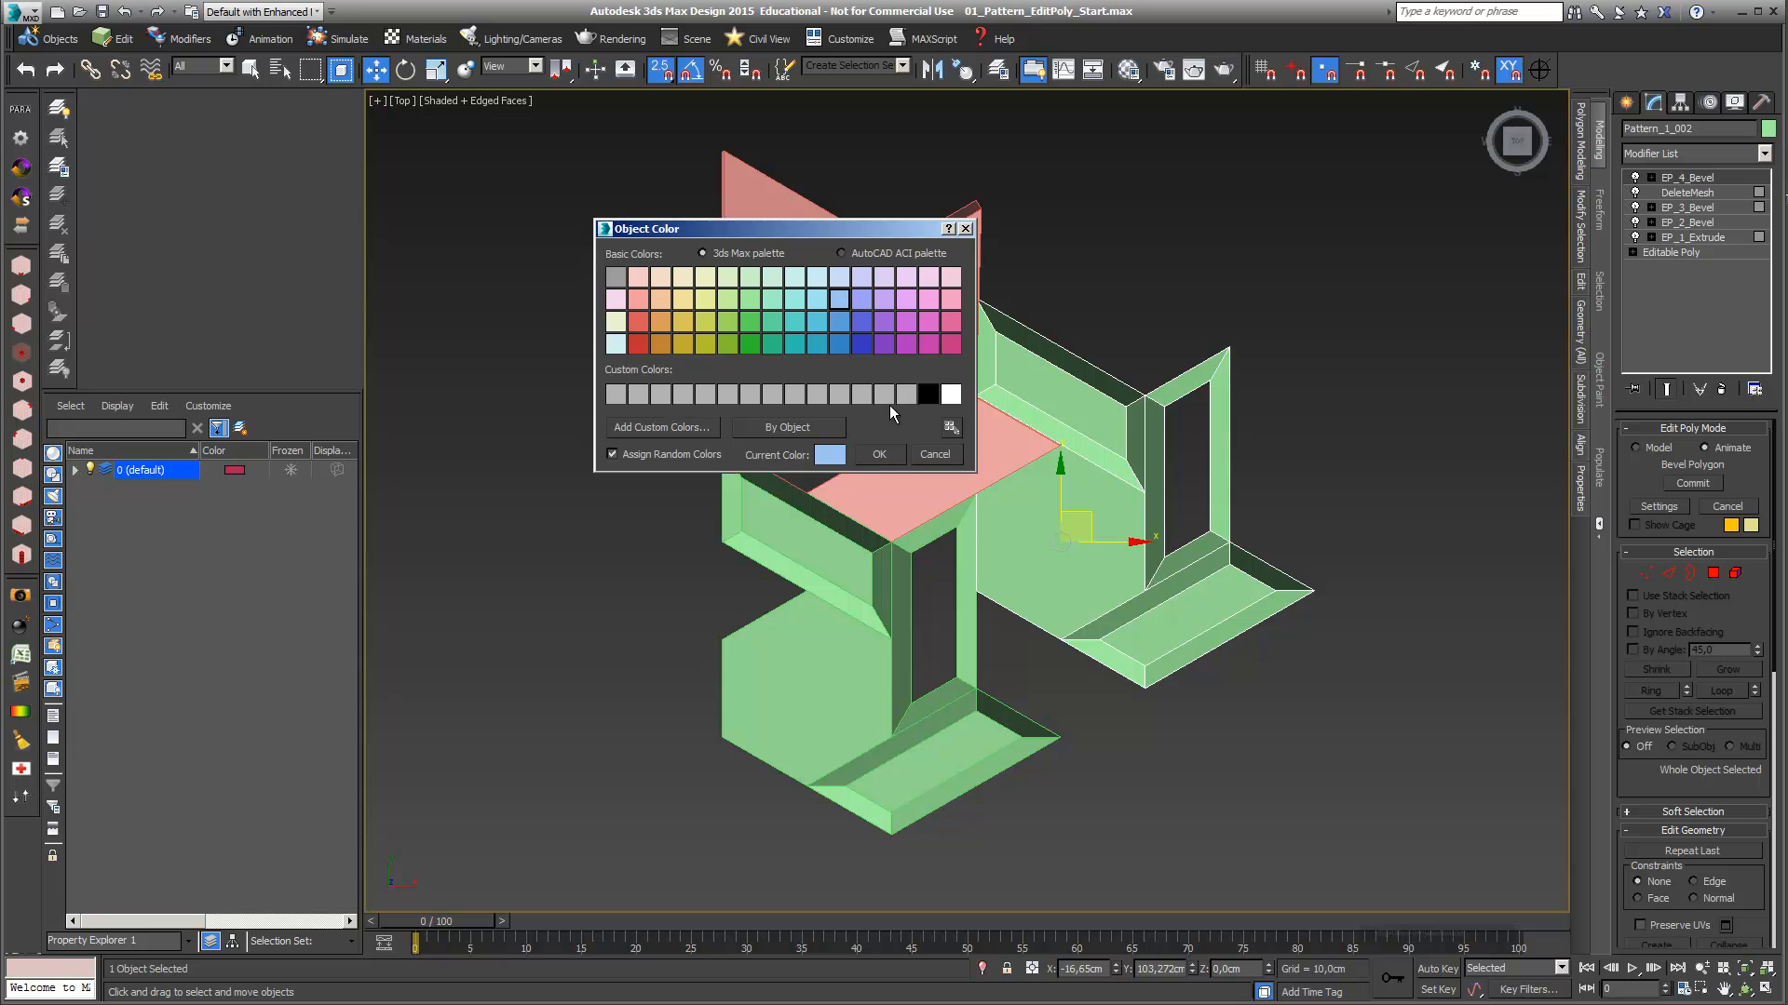
pyautogui.click(889, 454)
# Set the bevel height of the blue tile's EP_4_Bevel modifier to -0.5 cm
pyautogui.click(1745, 990)
pyautogui.moveTo(1071, 555); pyautogui.dragTo(1026, 454)
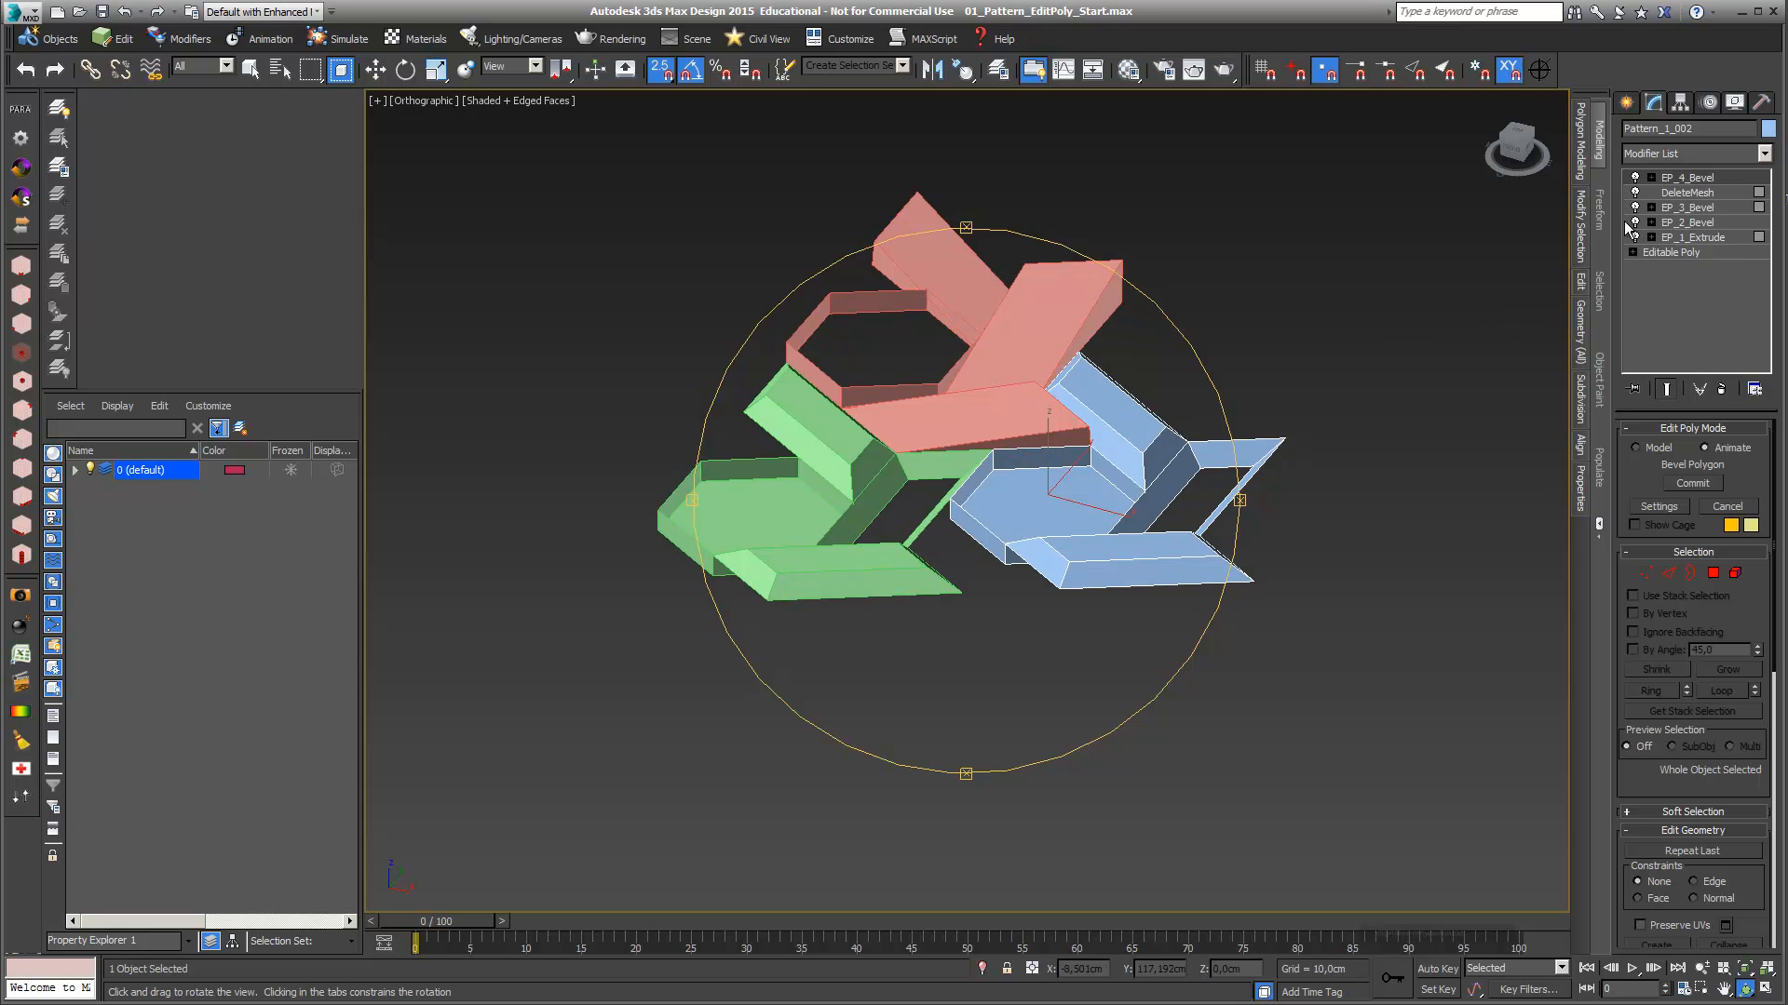
pyautogui.click(1633, 179)
pyautogui.click(1633, 179)
pyautogui.click(1659, 507)
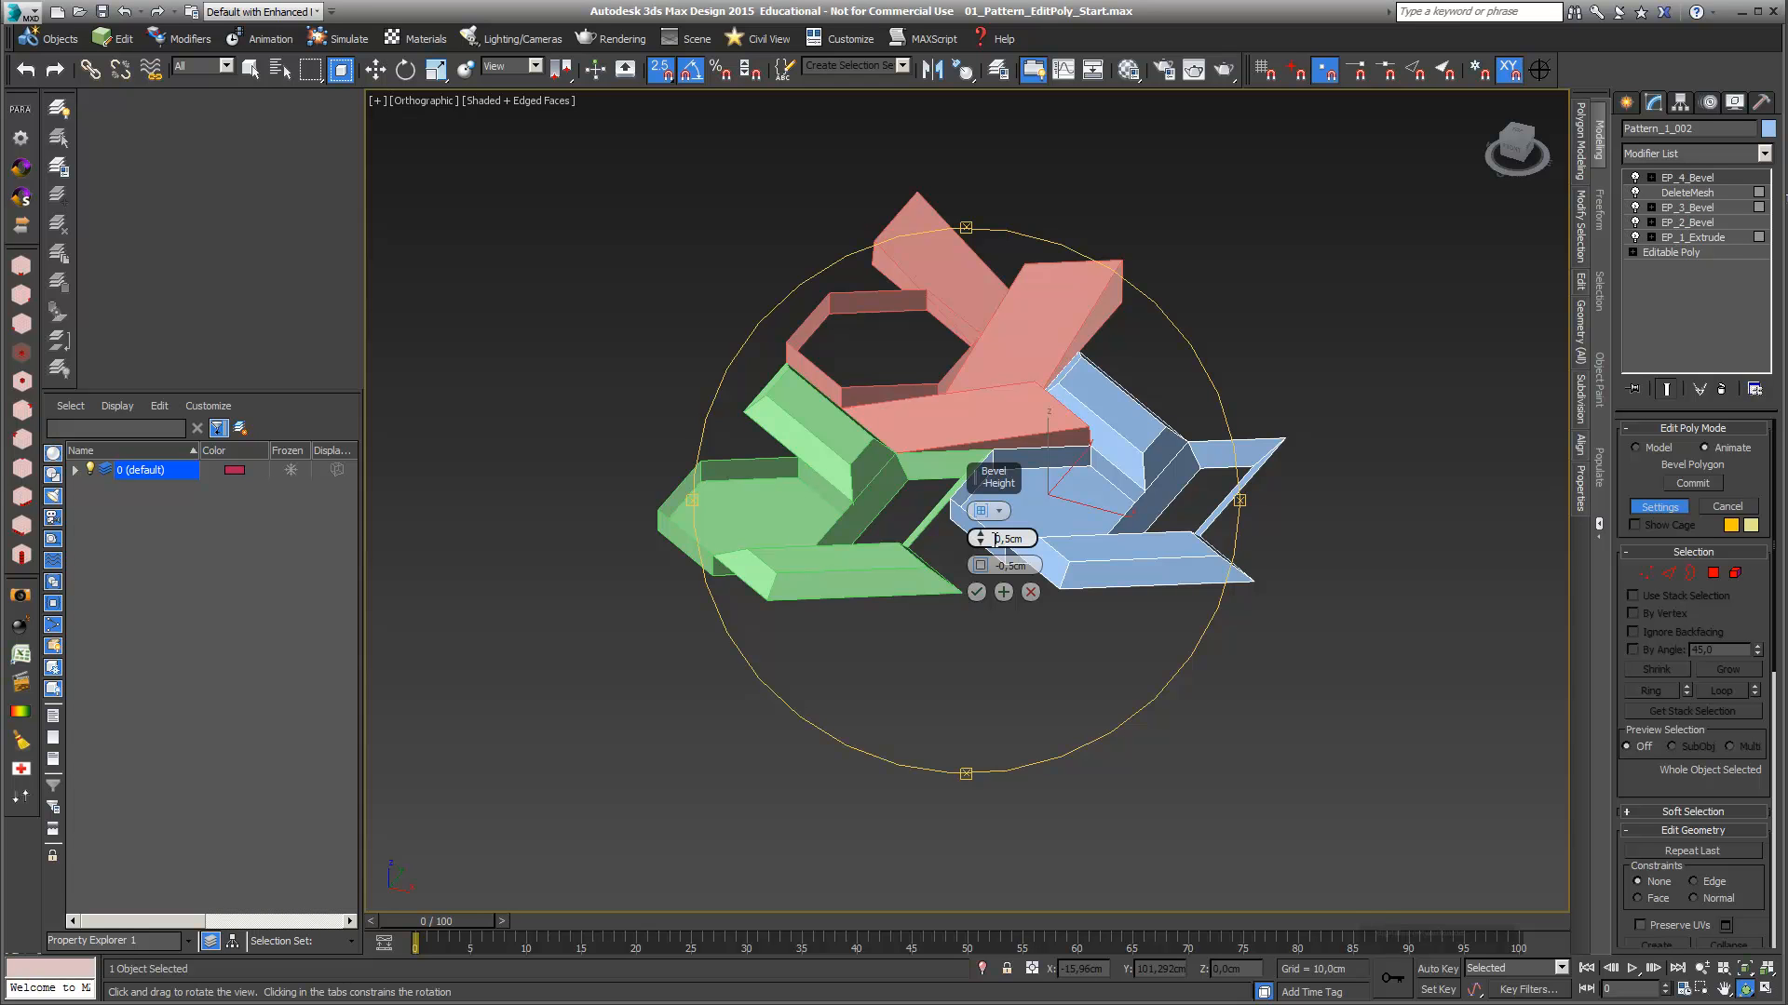
pyautogui.write('-')
pyautogui.press('Return')
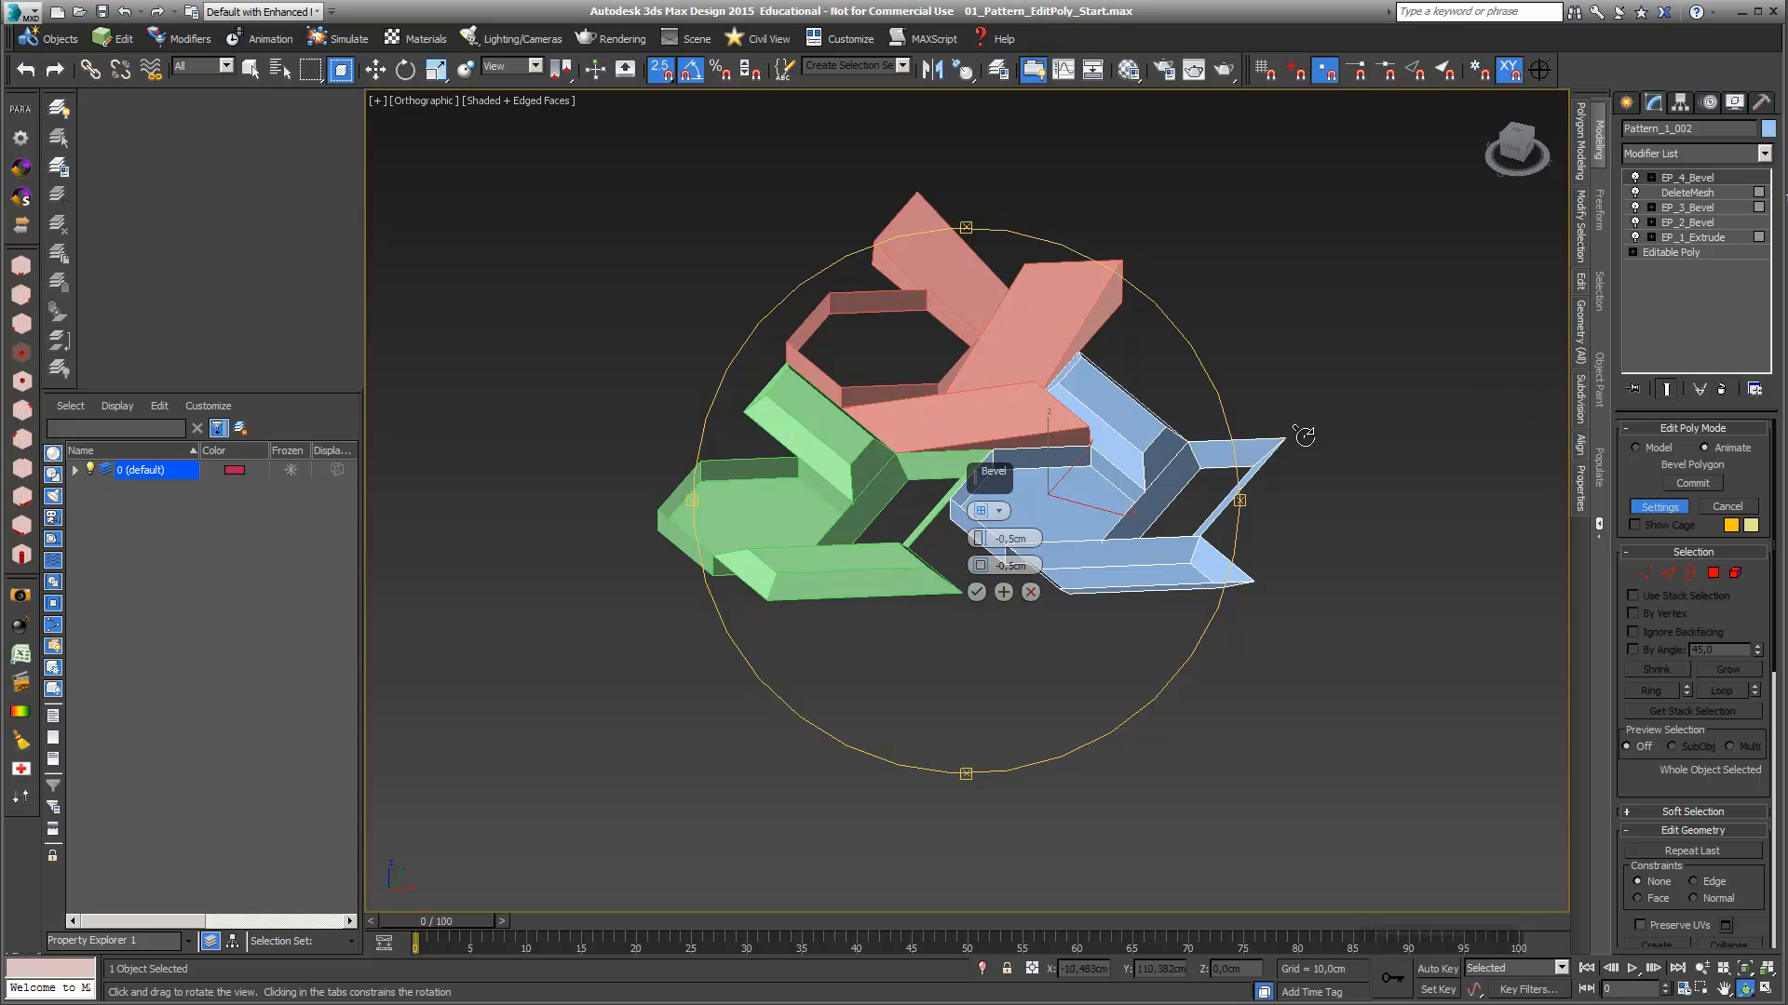
pyautogui.click(976, 592)
pyautogui.press('w')
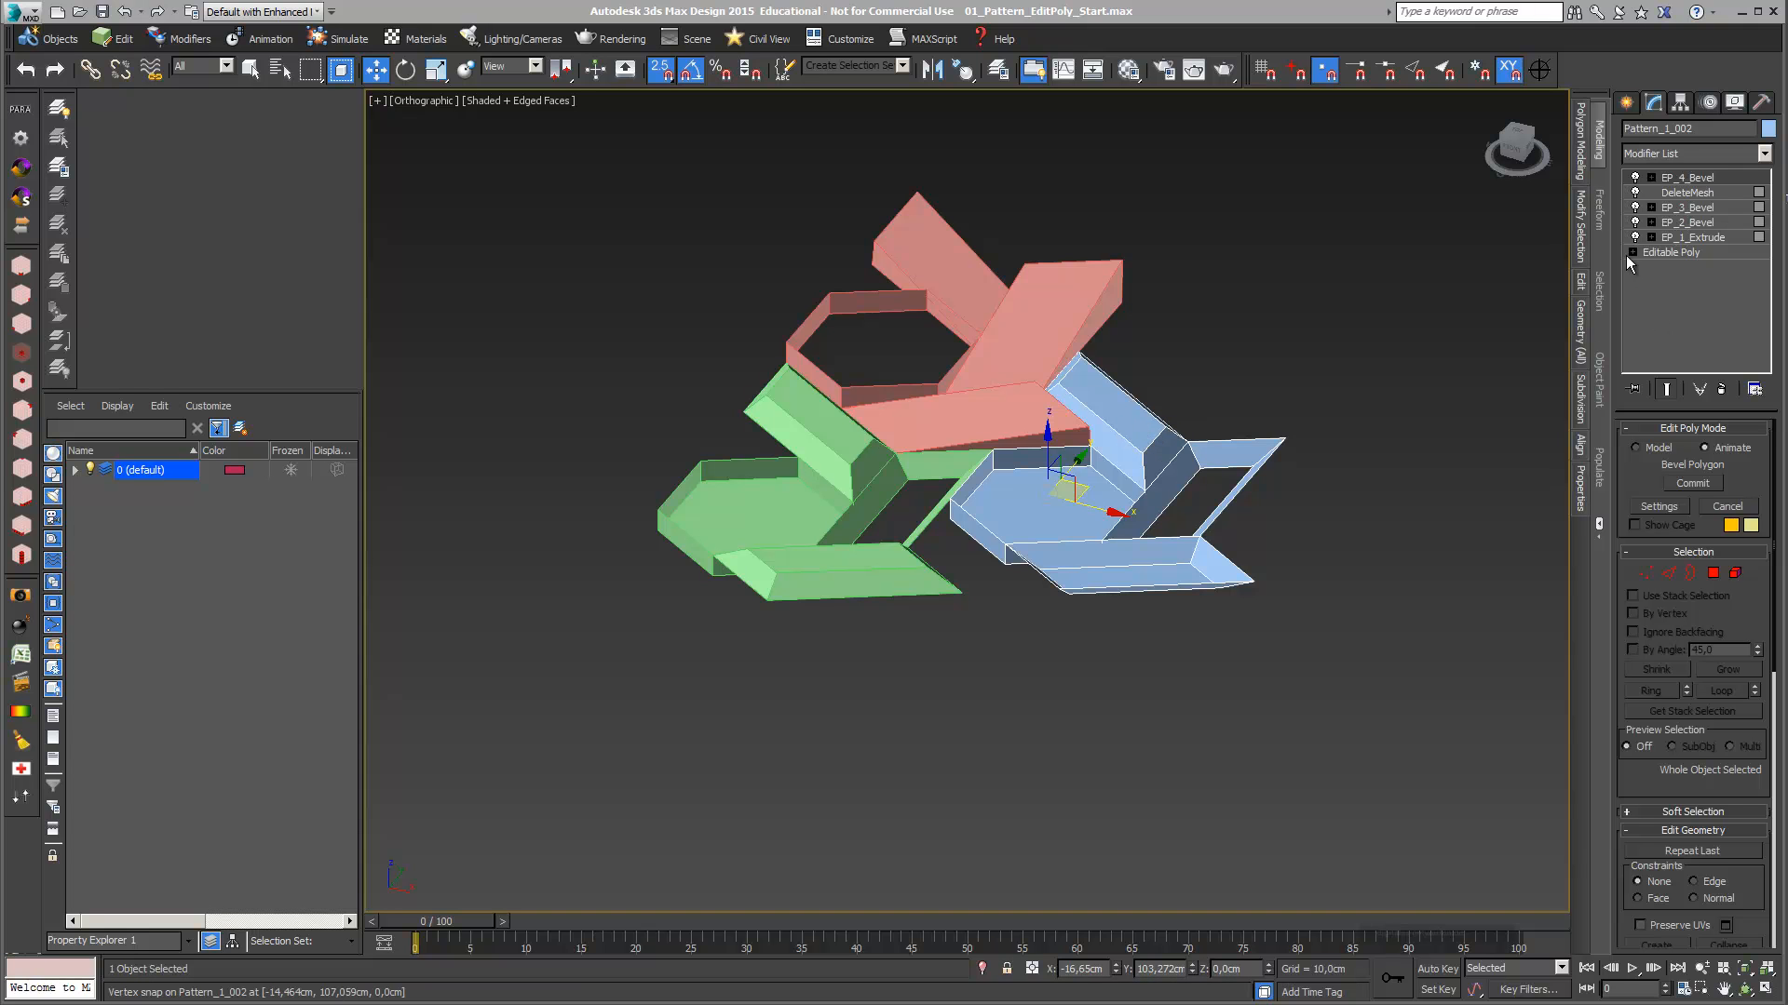
# Identify the bevel modifiers by toggling their effect, and set the bevel height of the blue tile's EP_2_Bevel modifier to -0.5 cm
pyautogui.click(1636, 208)
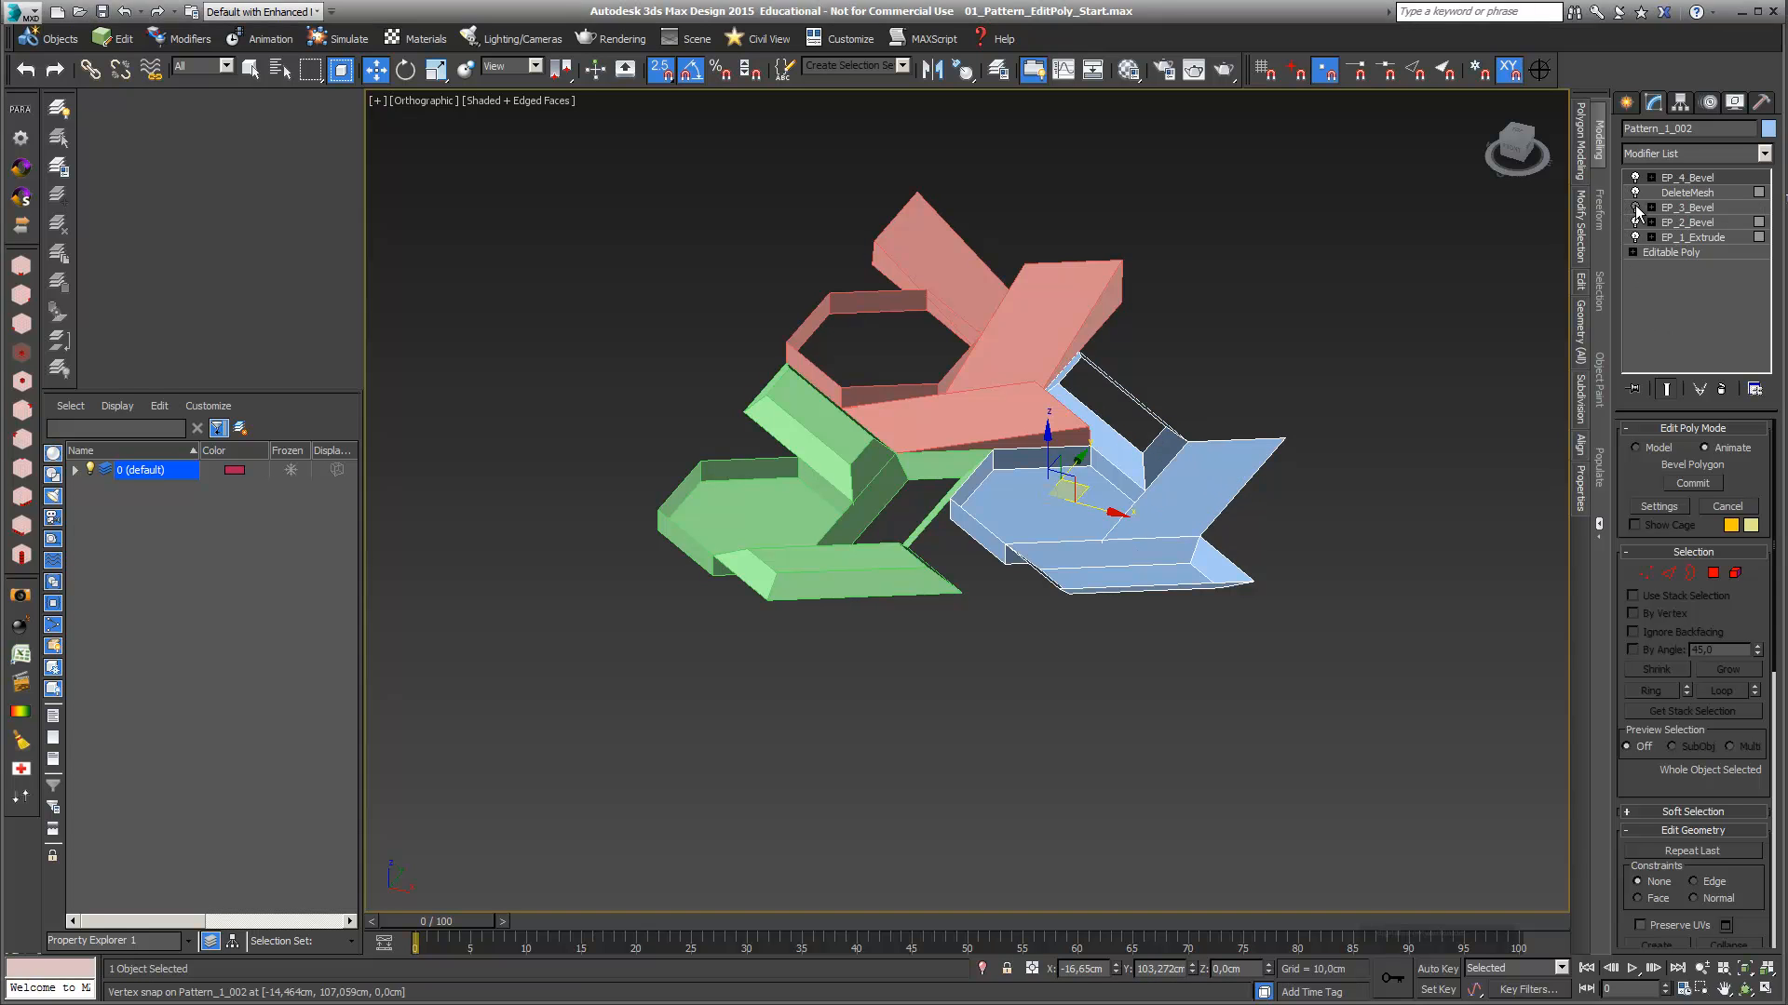
pyautogui.click(1635, 208)
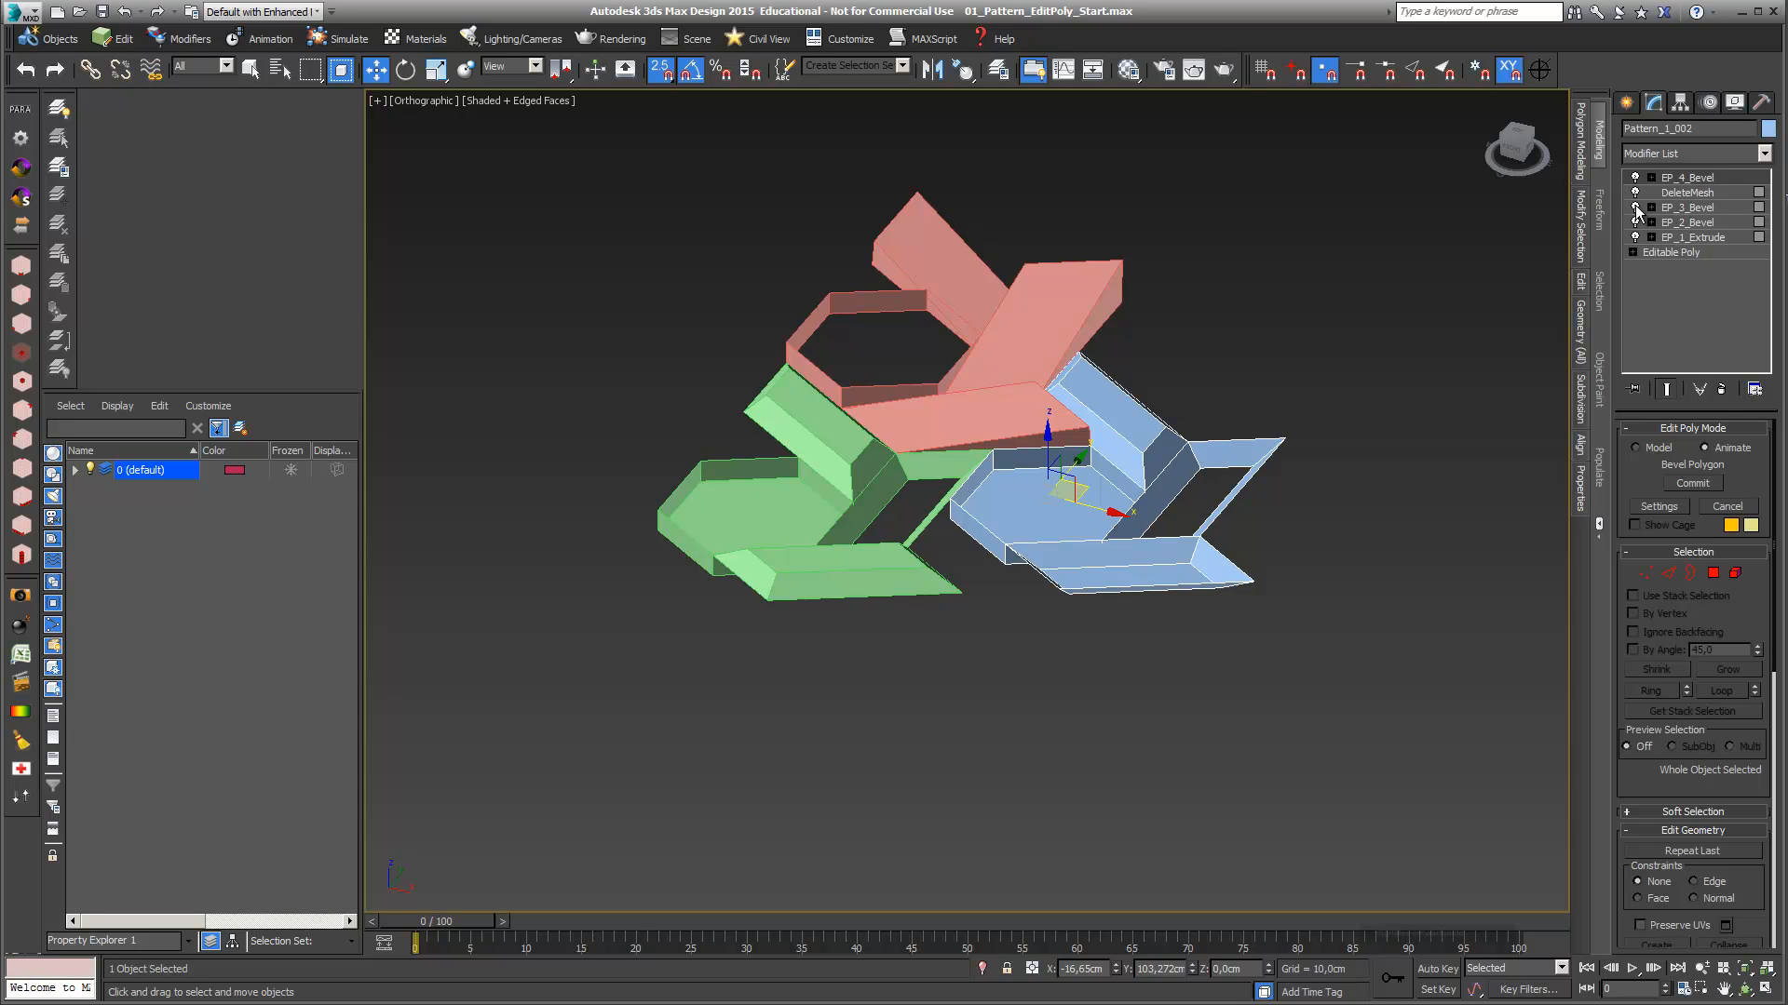
pyautogui.click(1636, 222)
pyautogui.click(1636, 223)
pyautogui.click(1702, 224)
pyautogui.click(968, 562)
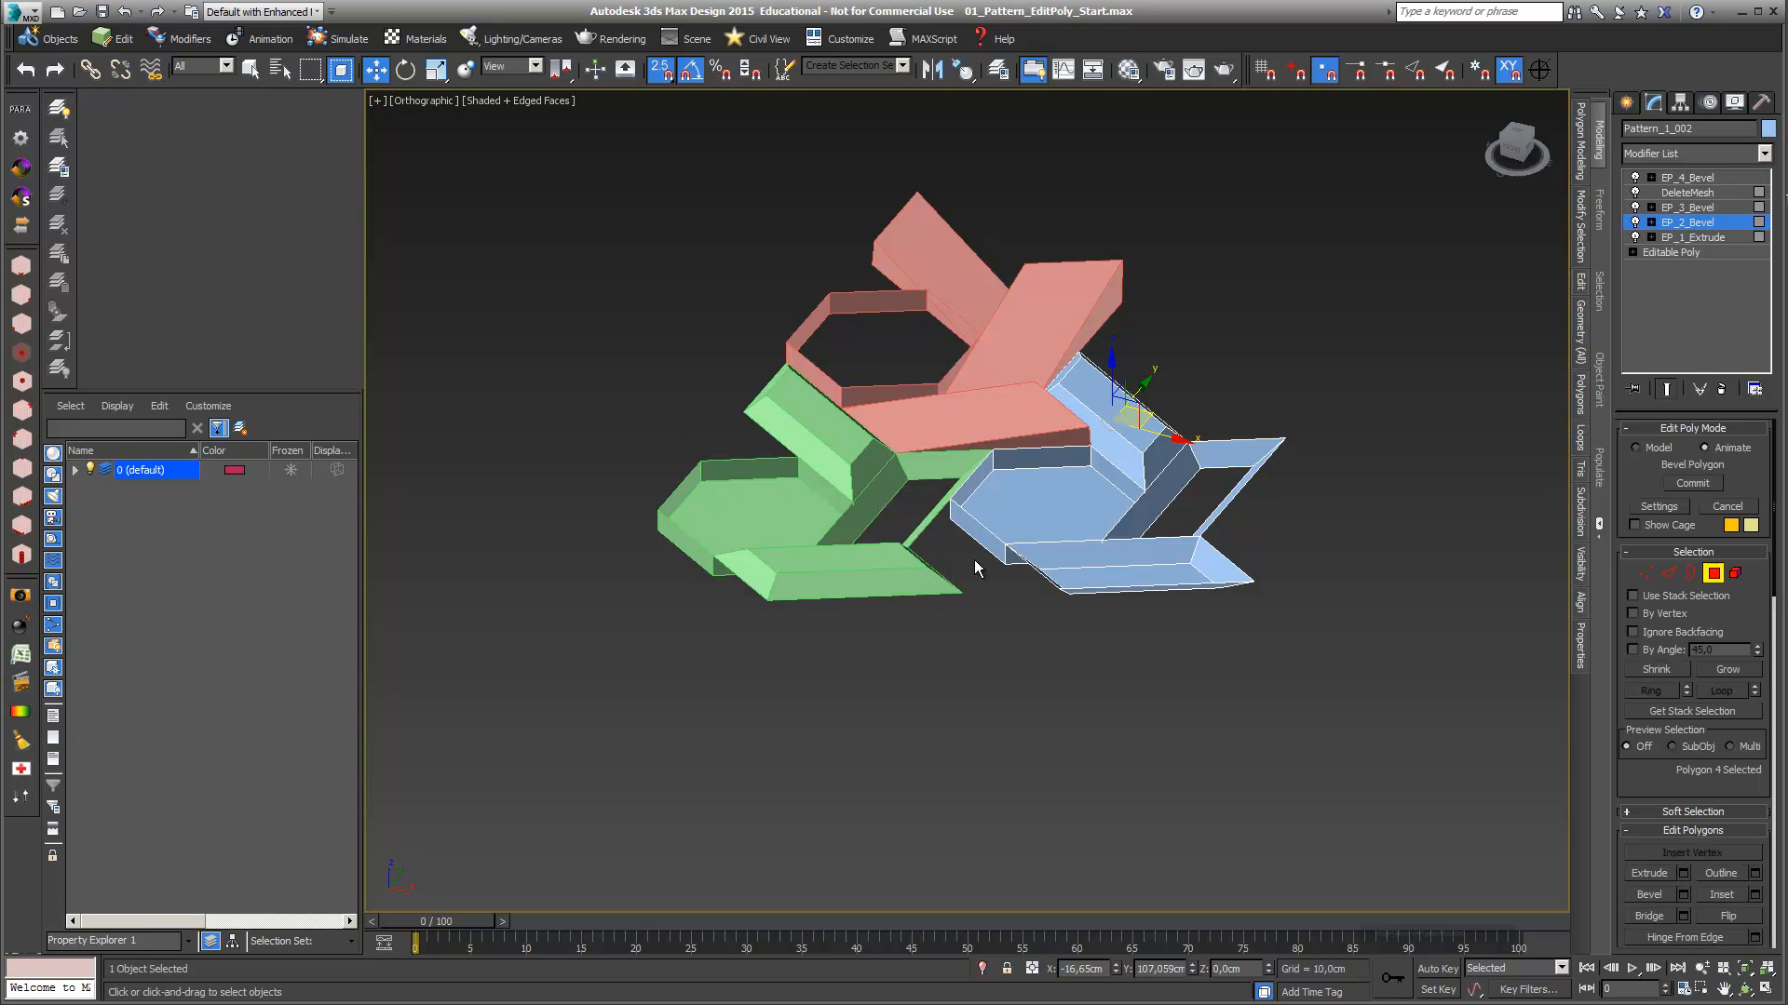
pyautogui.click(1659, 508)
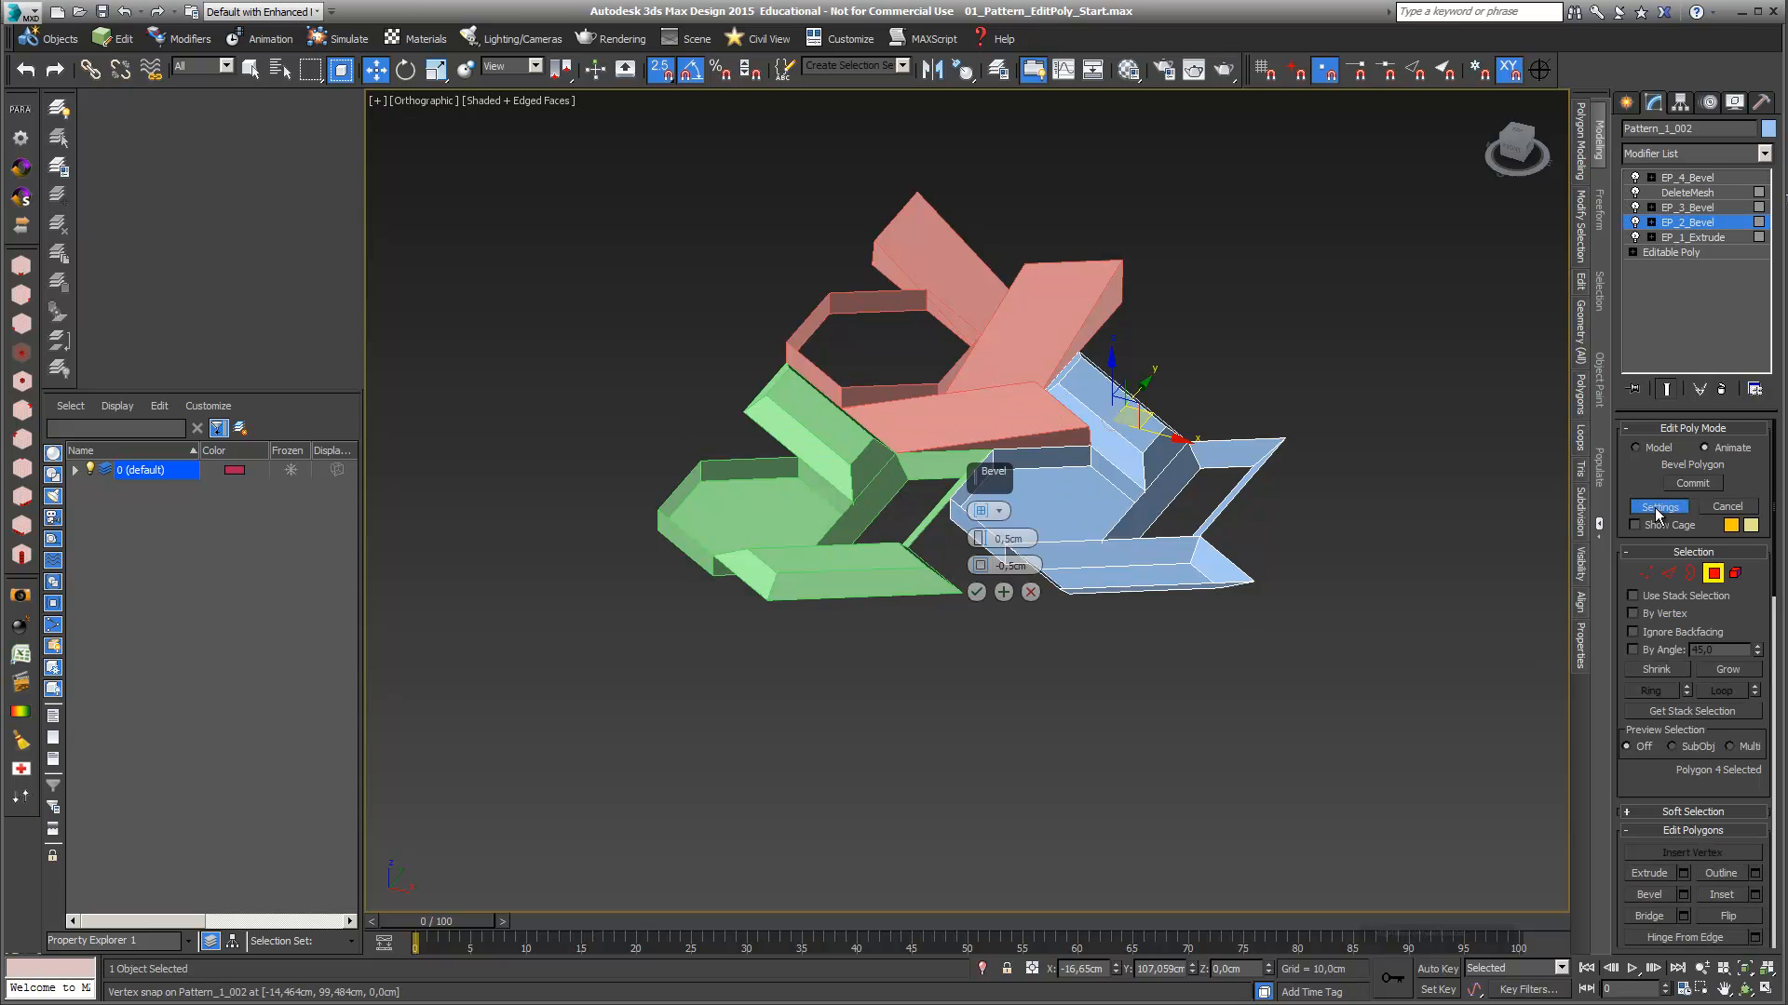
pyautogui.click(998, 538)
pyautogui.write('-')
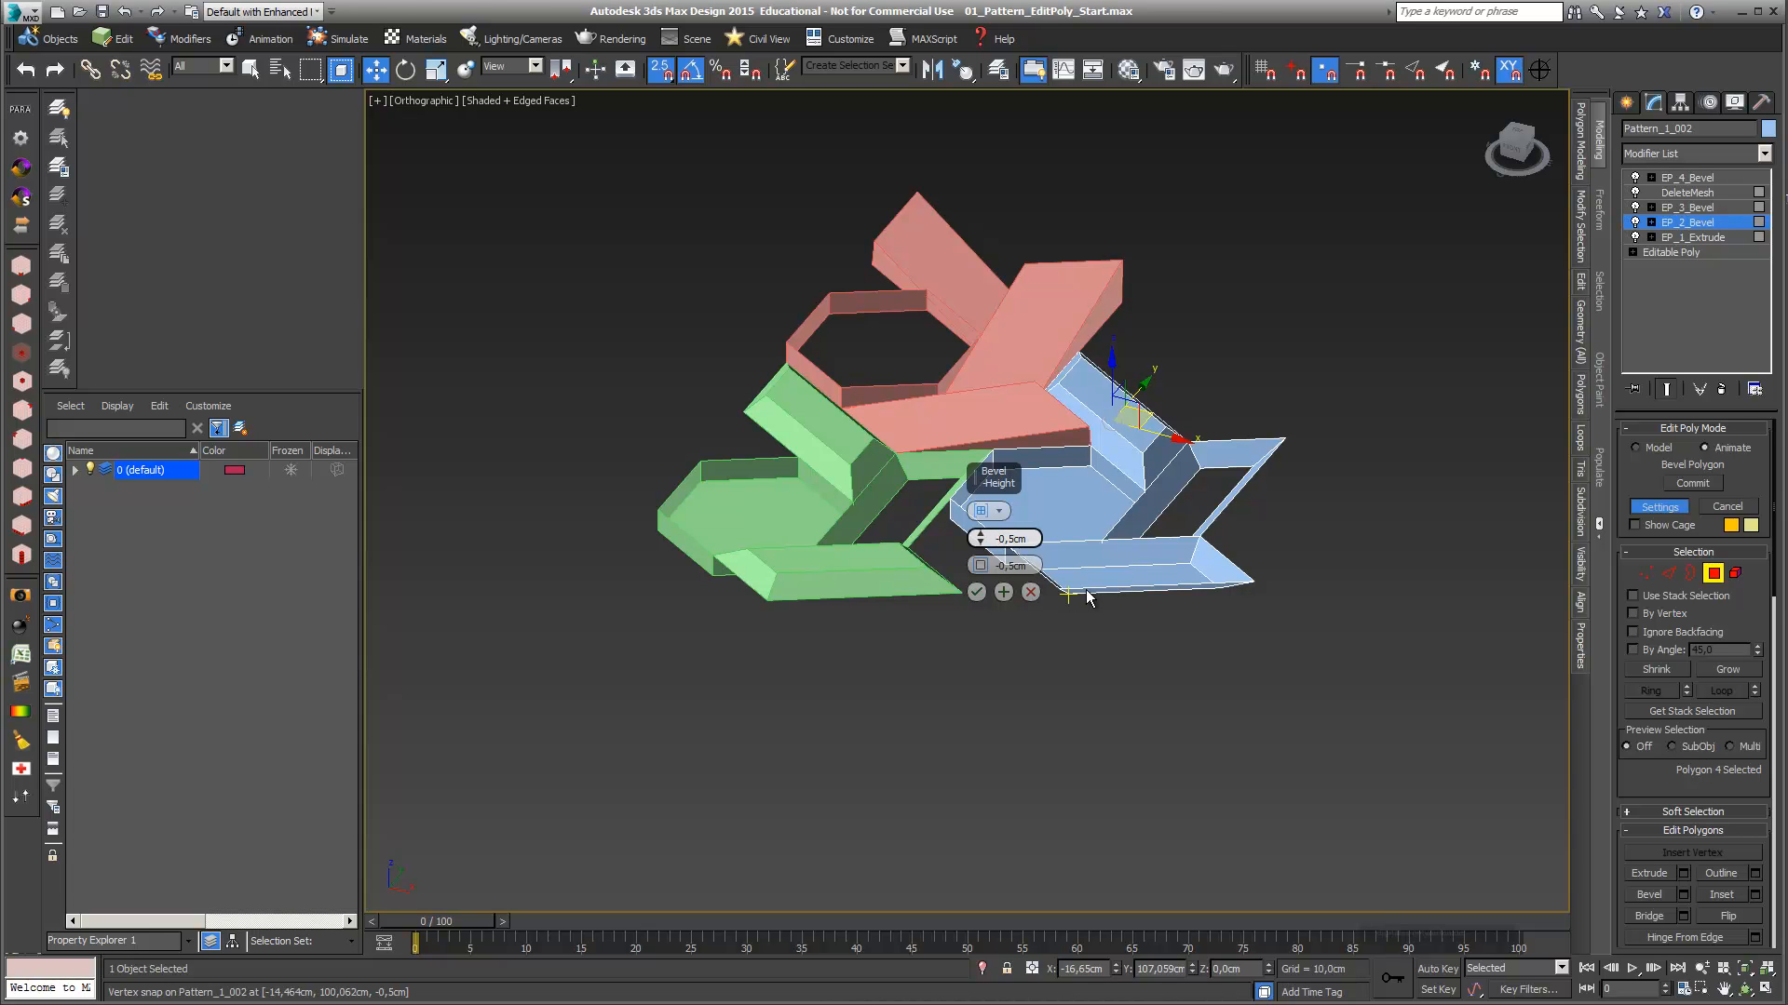
pyautogui.press('Return')
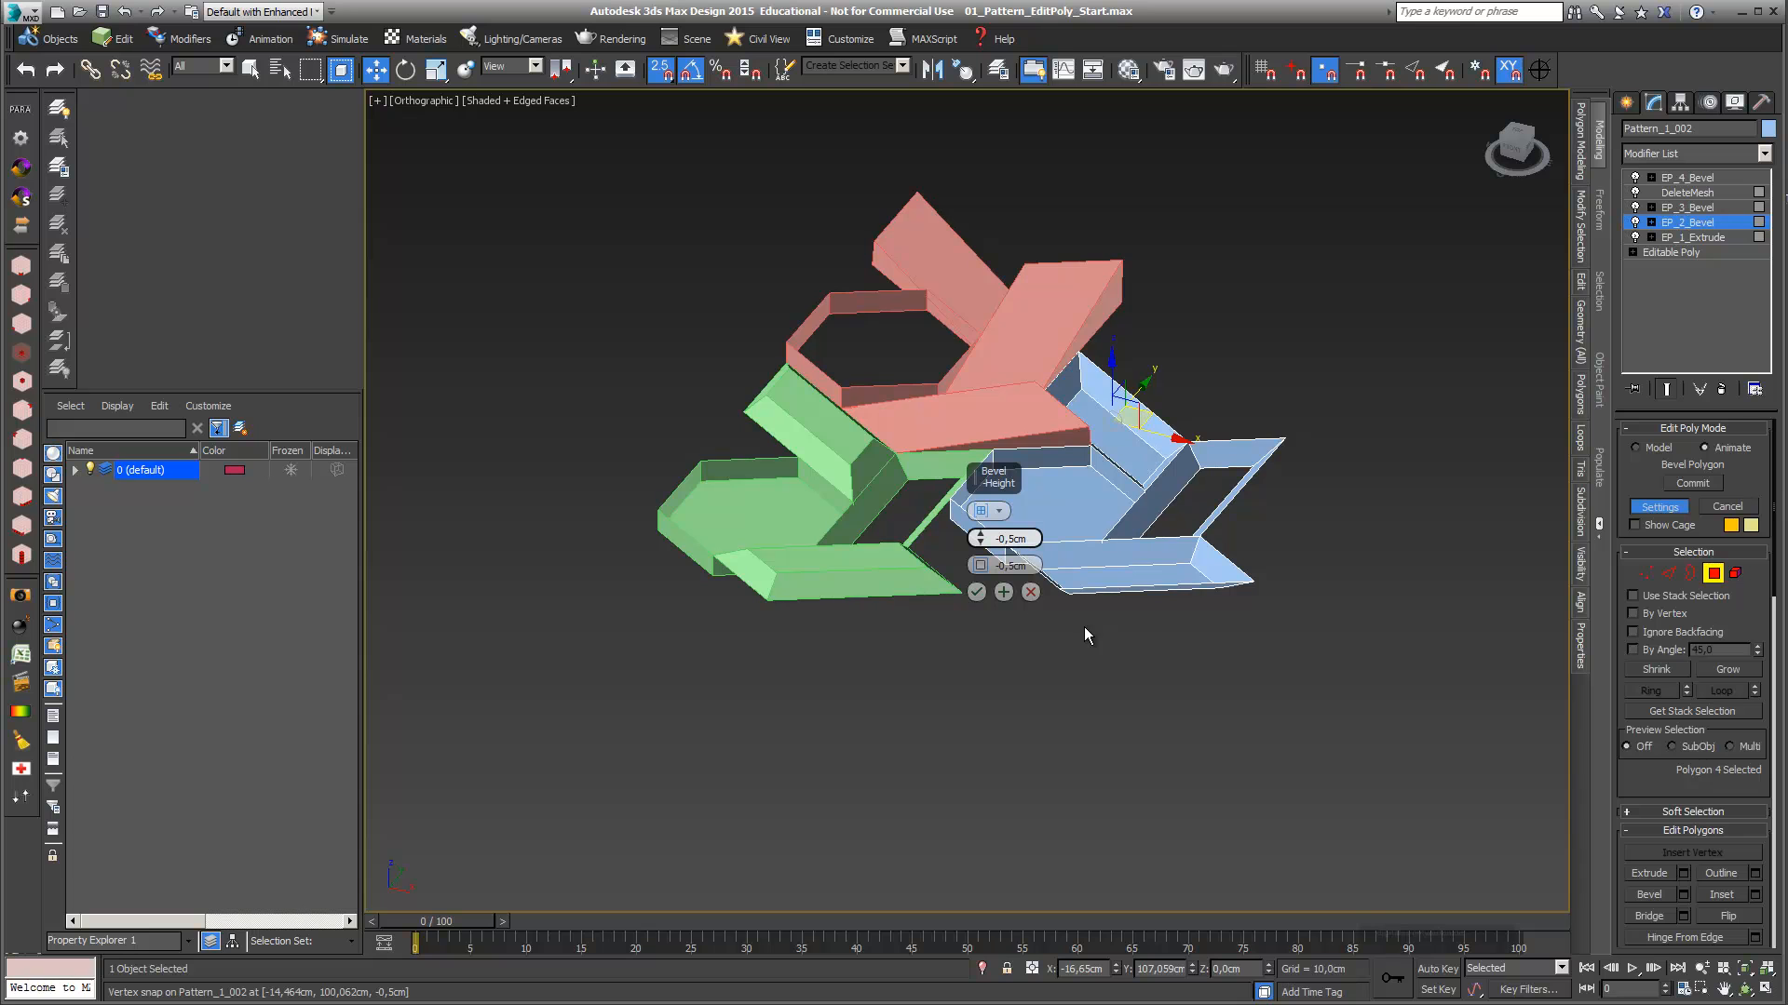
pyautogui.click(975, 593)
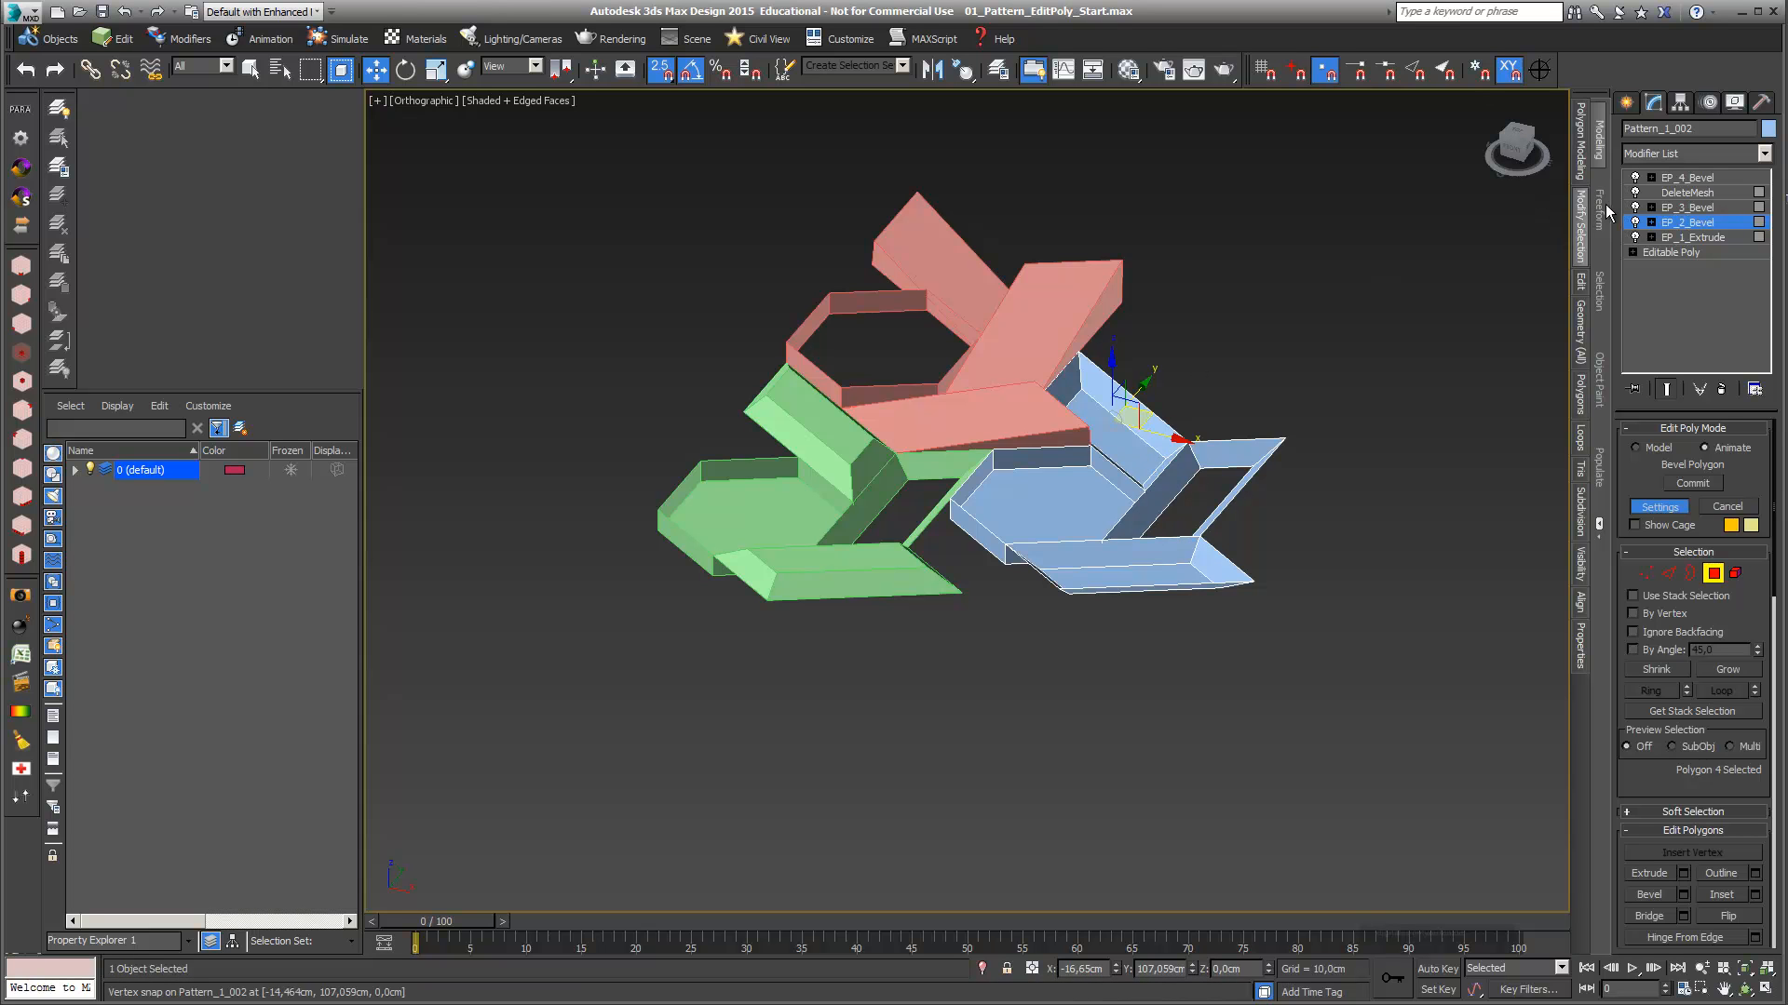
# Try the blue tile's DeleteMesh modifier above EP_4_Bevel, and place it between EP_3_Bevel and EP_2_Bevel in the stack
pyautogui.click(1687, 193)
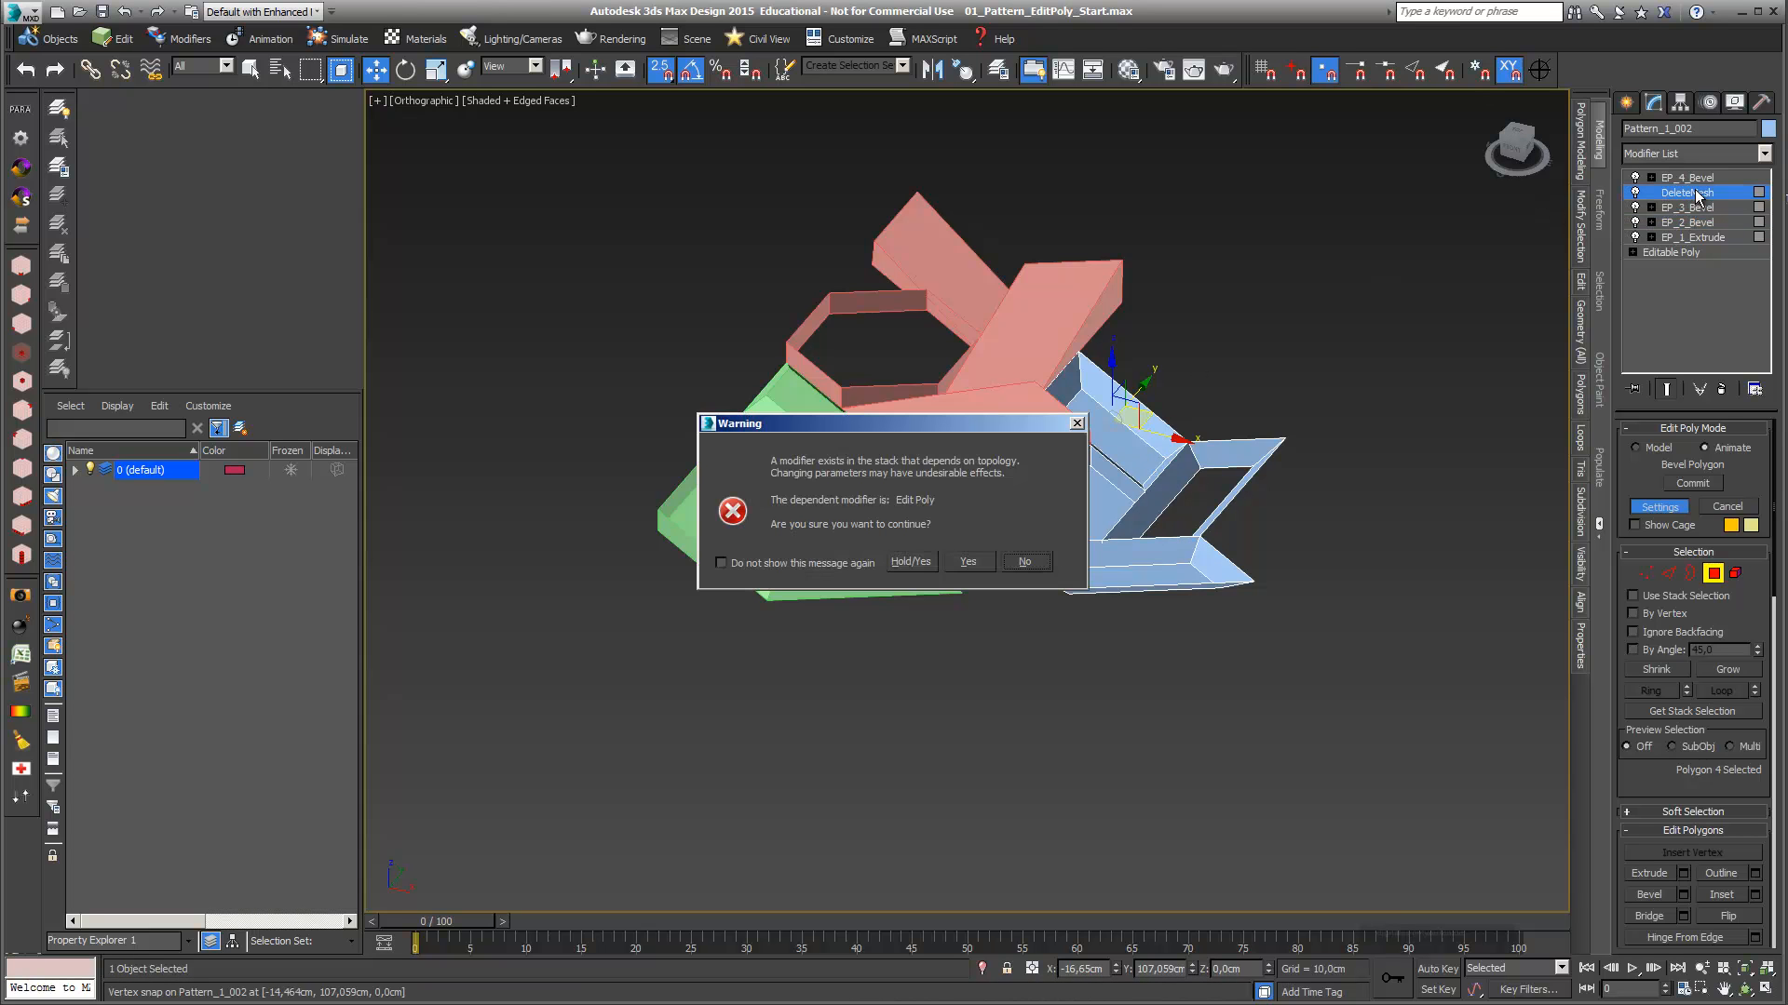
pyautogui.click(971, 564)
pyautogui.moveTo(1687, 192); pyautogui.dragTo(1694, 177)
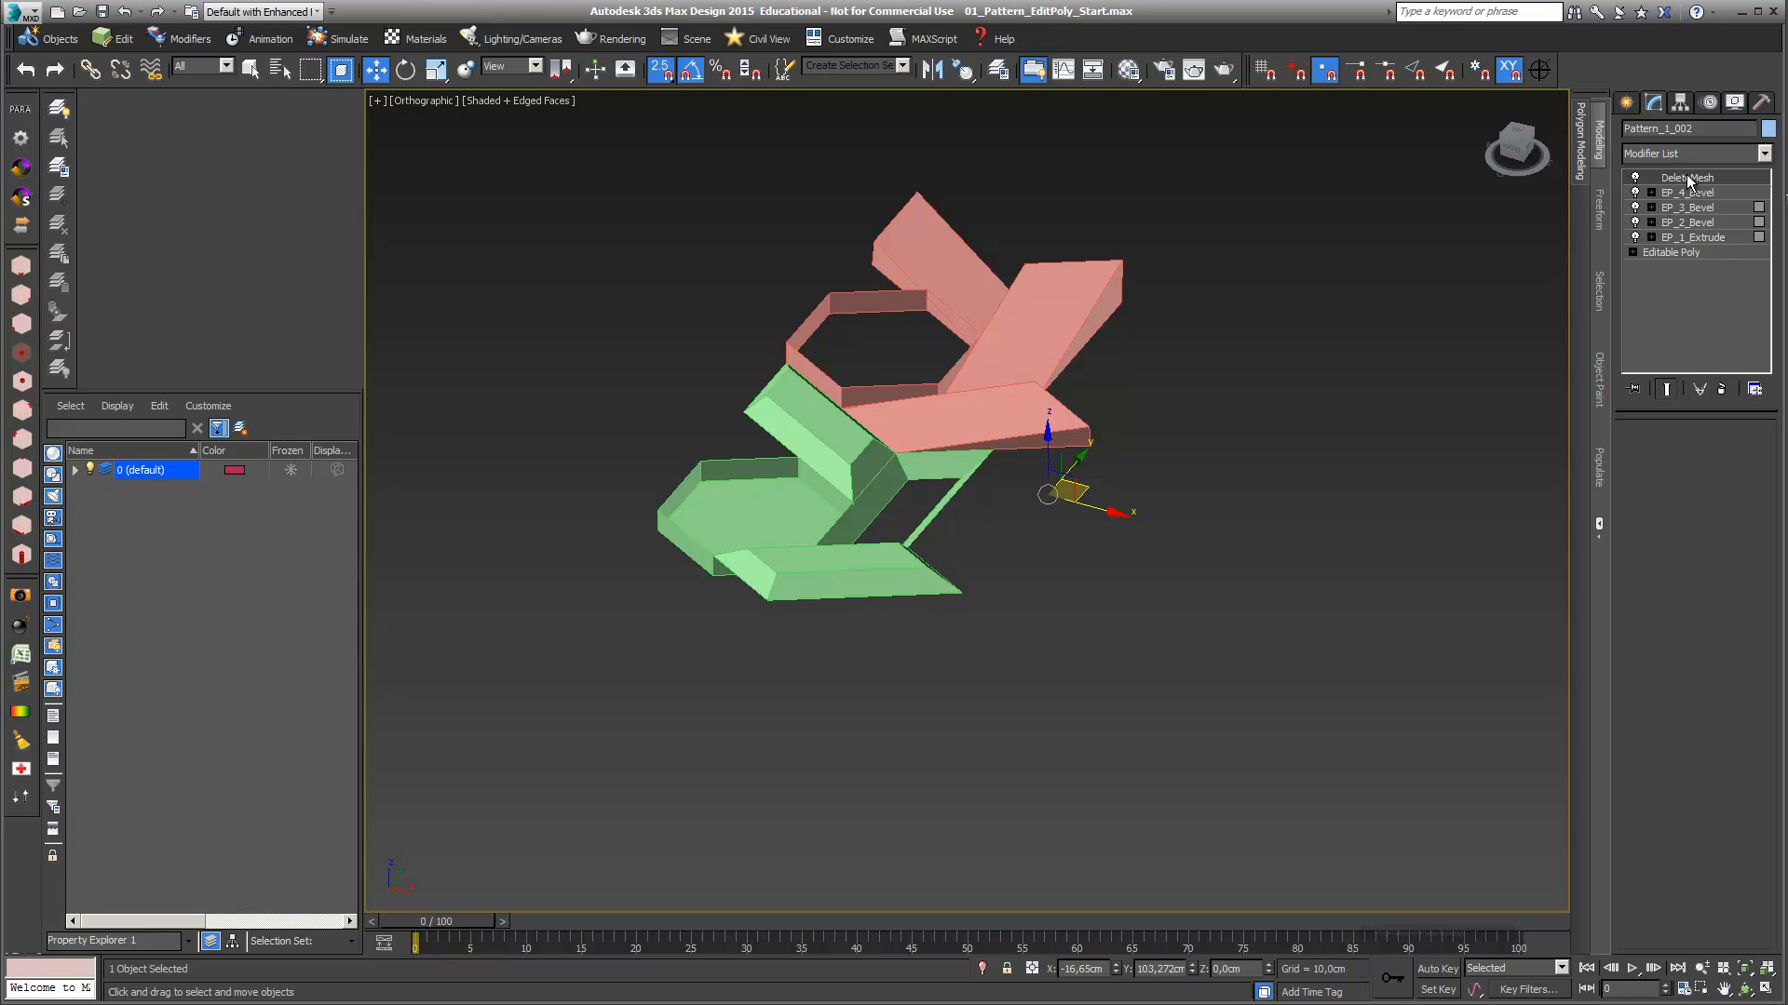
pyautogui.moveTo(1687, 177); pyautogui.dragTo(1704, 223)
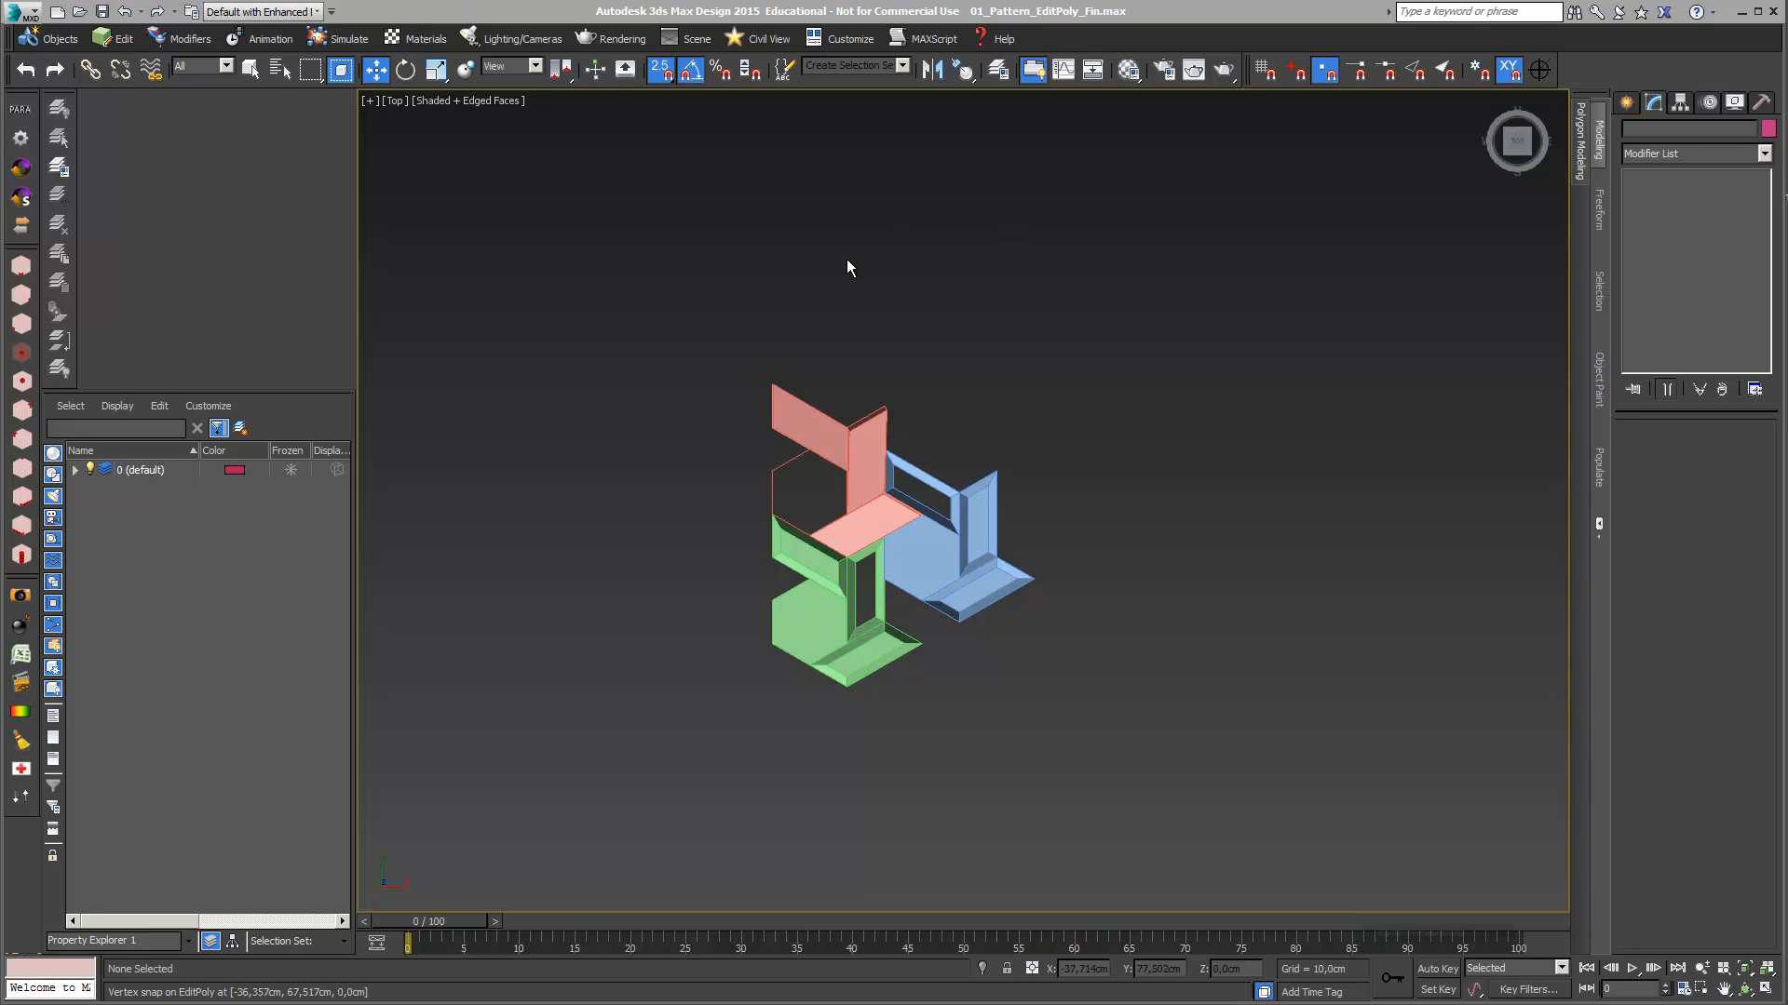
# Copy the green tile's object name and reuse it to rename the pink tile as Pattern_2_01
pyautogui.click(825, 611)
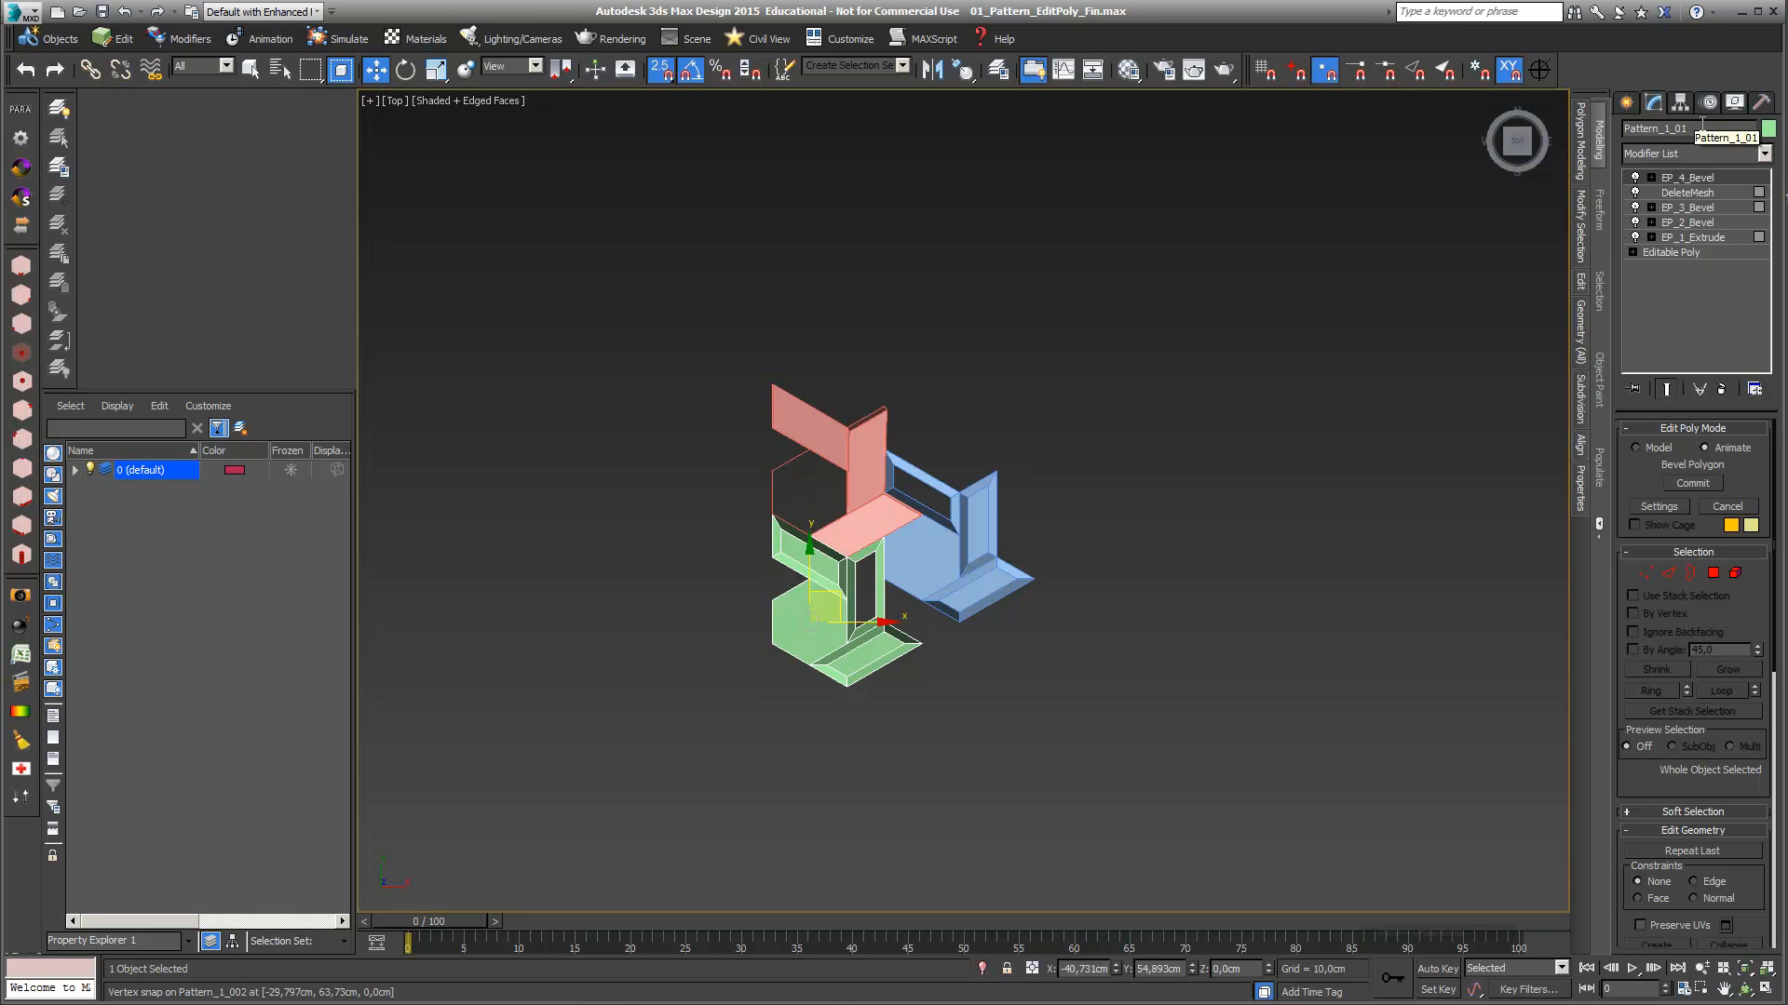
pyautogui.click(1621, 133)
pyautogui.hotkey('ctrl', 'c')
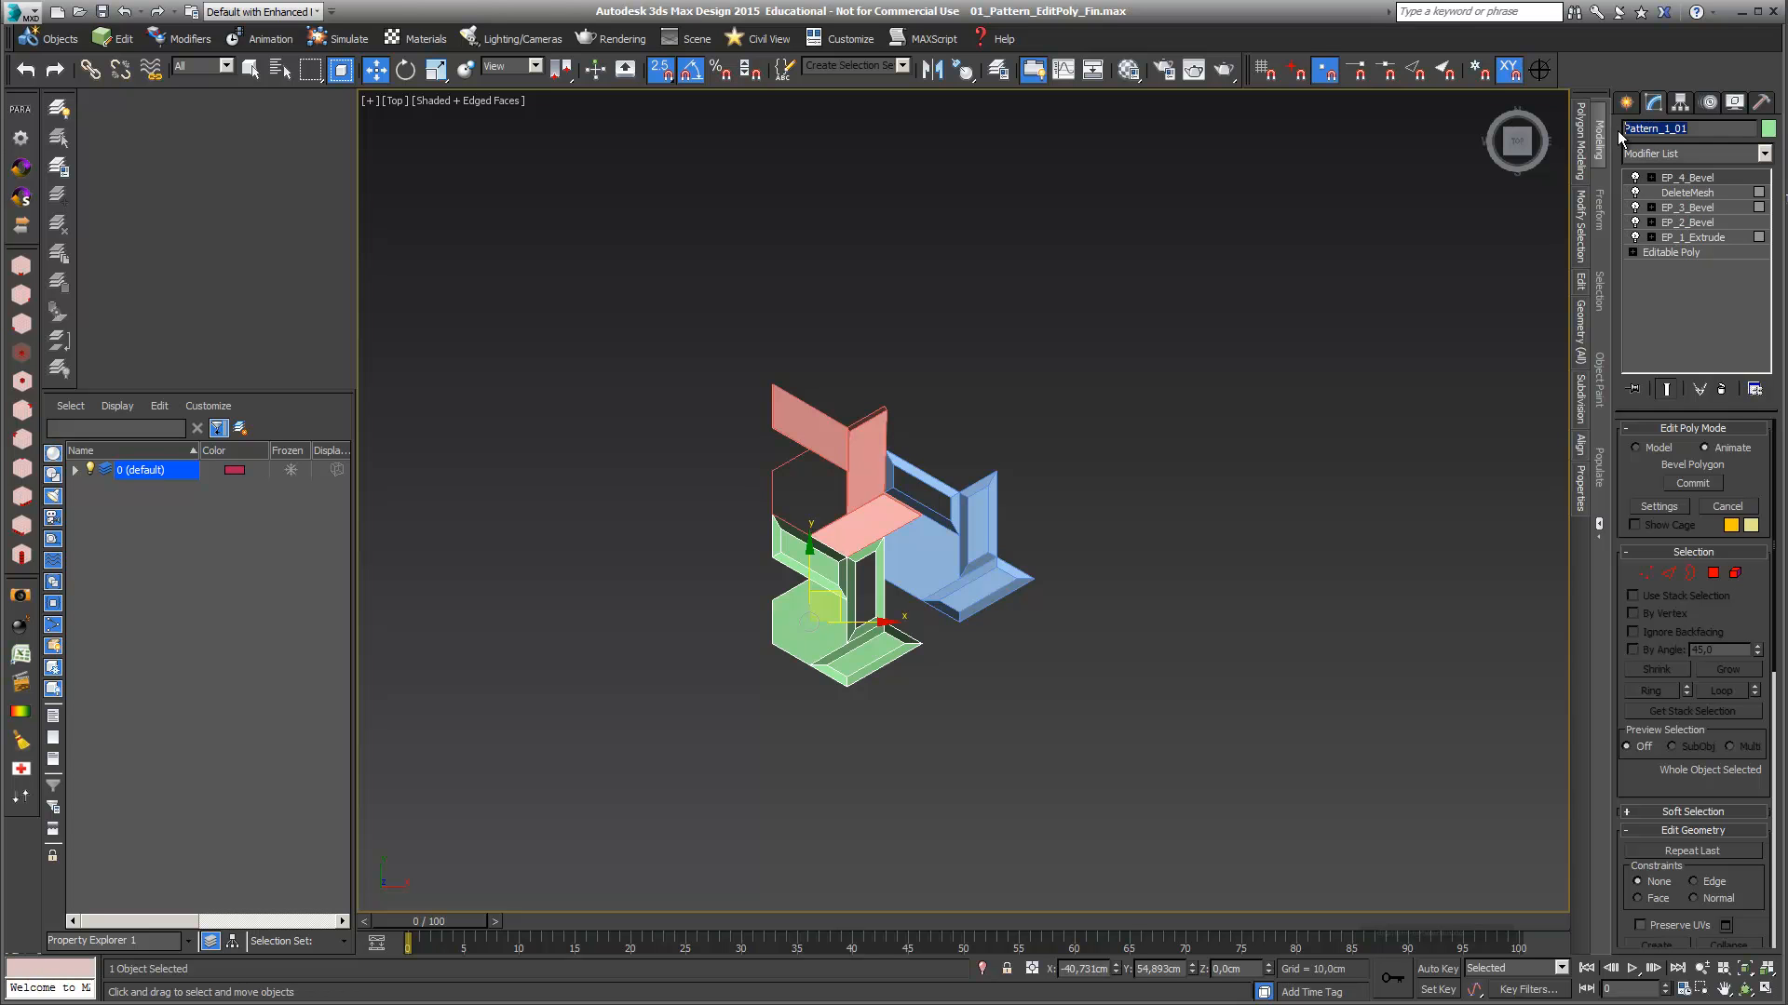
pyautogui.click(866, 477)
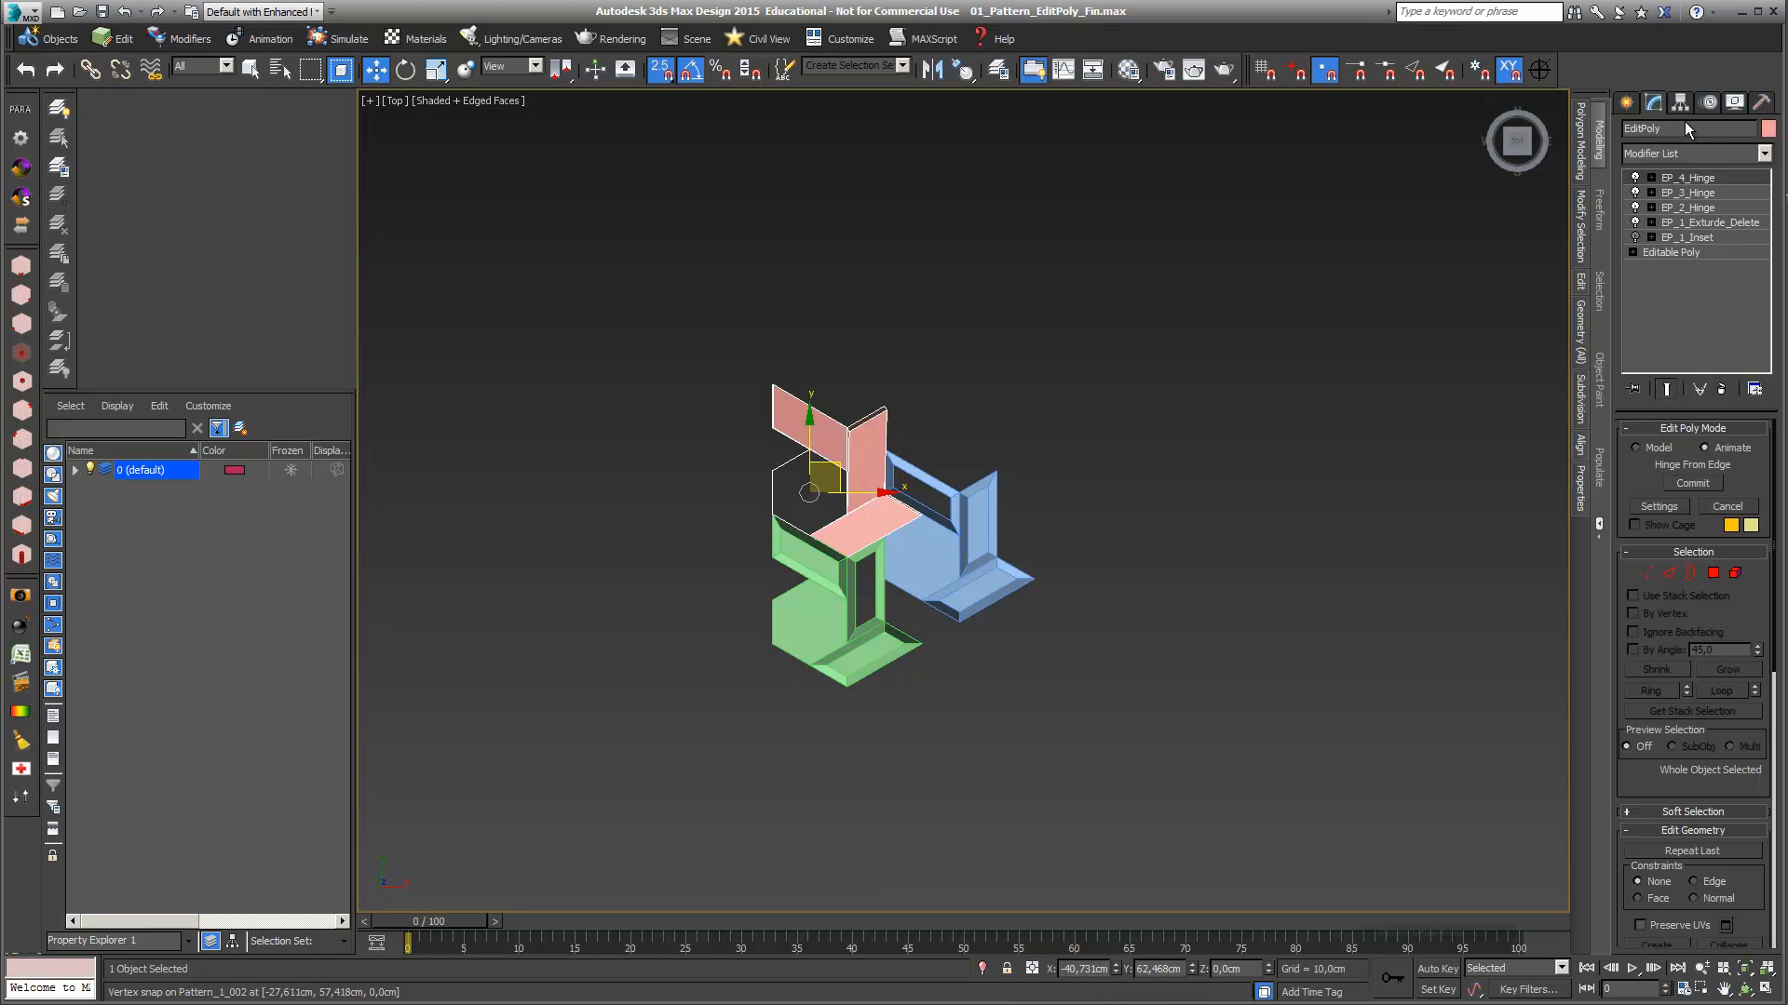
pyautogui.moveTo(1664, 129); pyautogui.dragTo(1618, 129)
pyautogui.hotkey('ctrl', 'v')
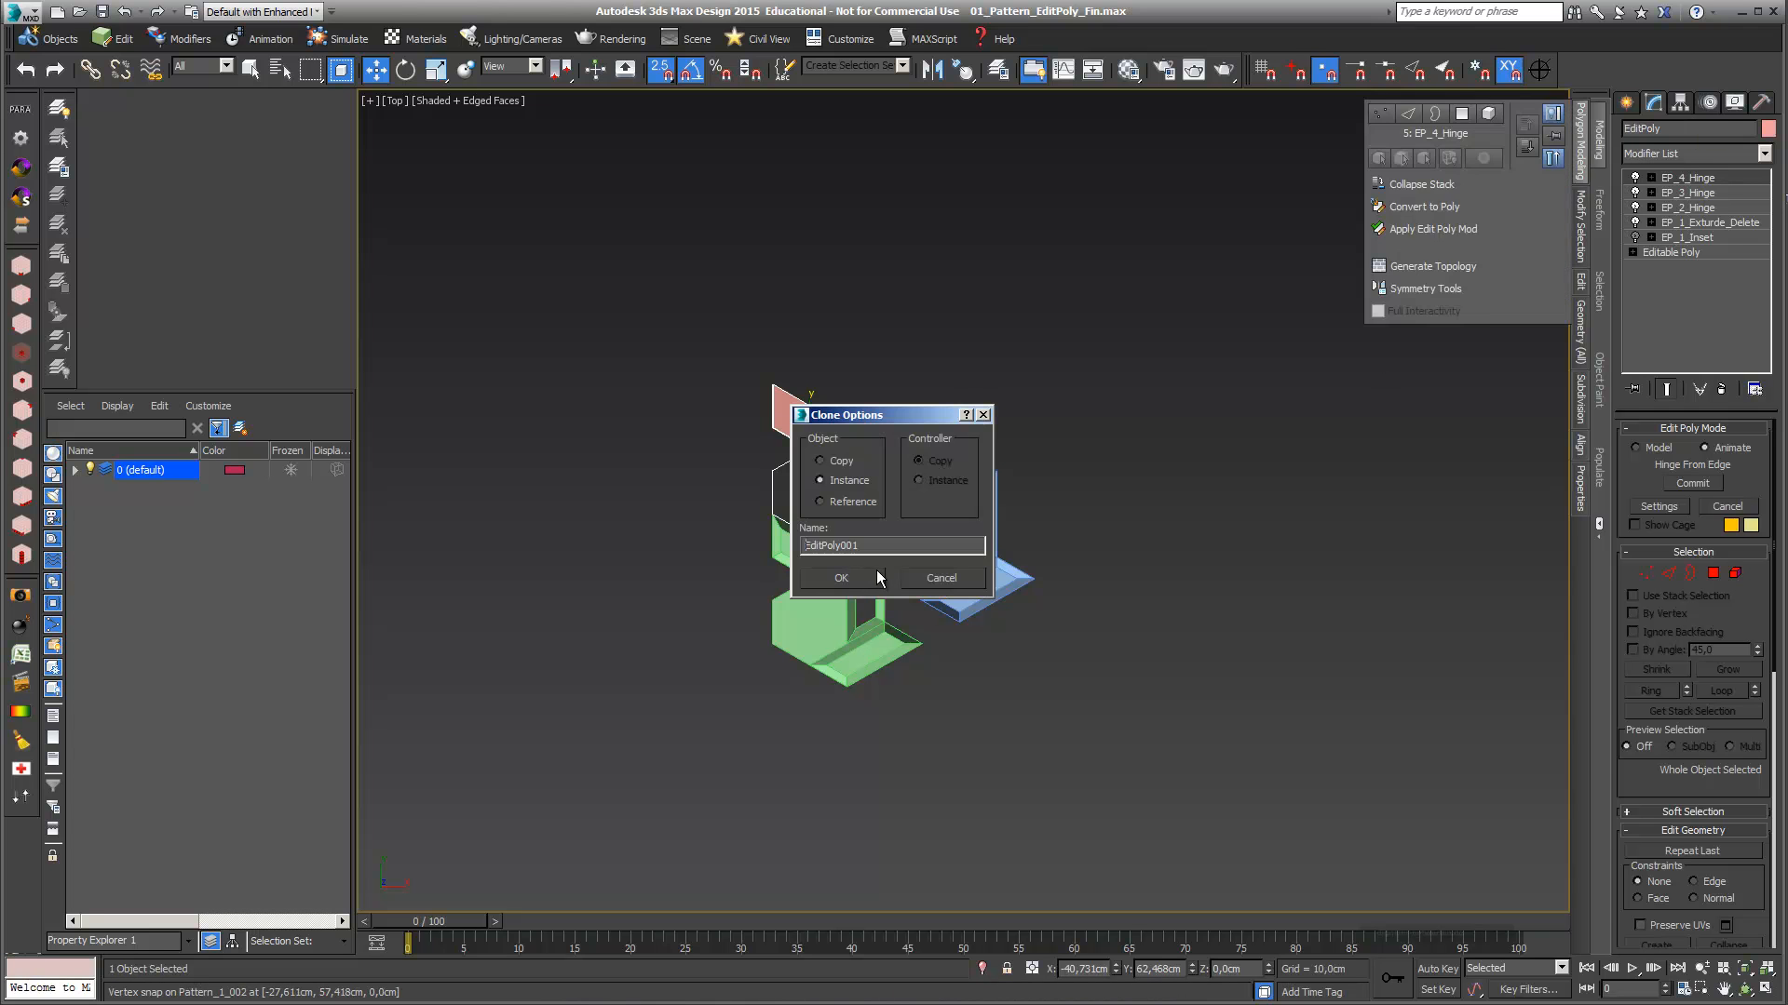
pyautogui.click(943, 581)
pyautogui.moveTo(1663, 128); pyautogui.dragTo(1600, 131)
pyautogui.hotkey('ctrl', 'v')
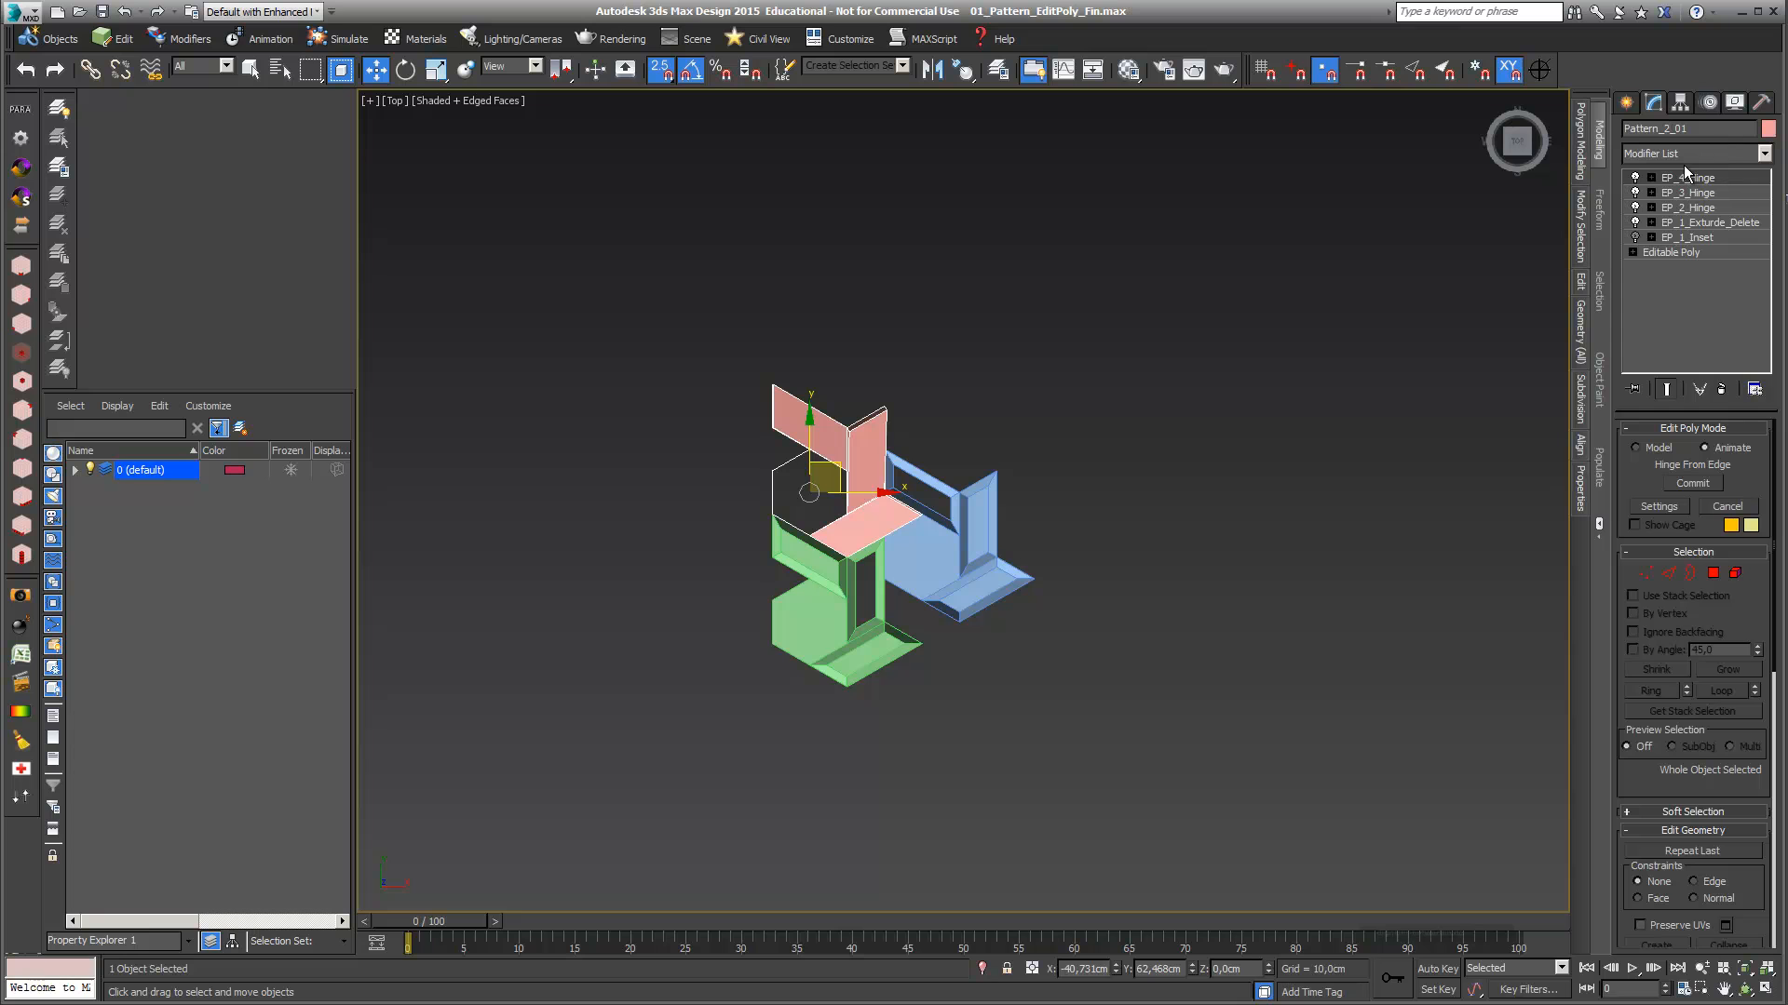
# Rename the blue tile as Pattern_3_01 and clear the selection
pyautogui.click(1041, 645)
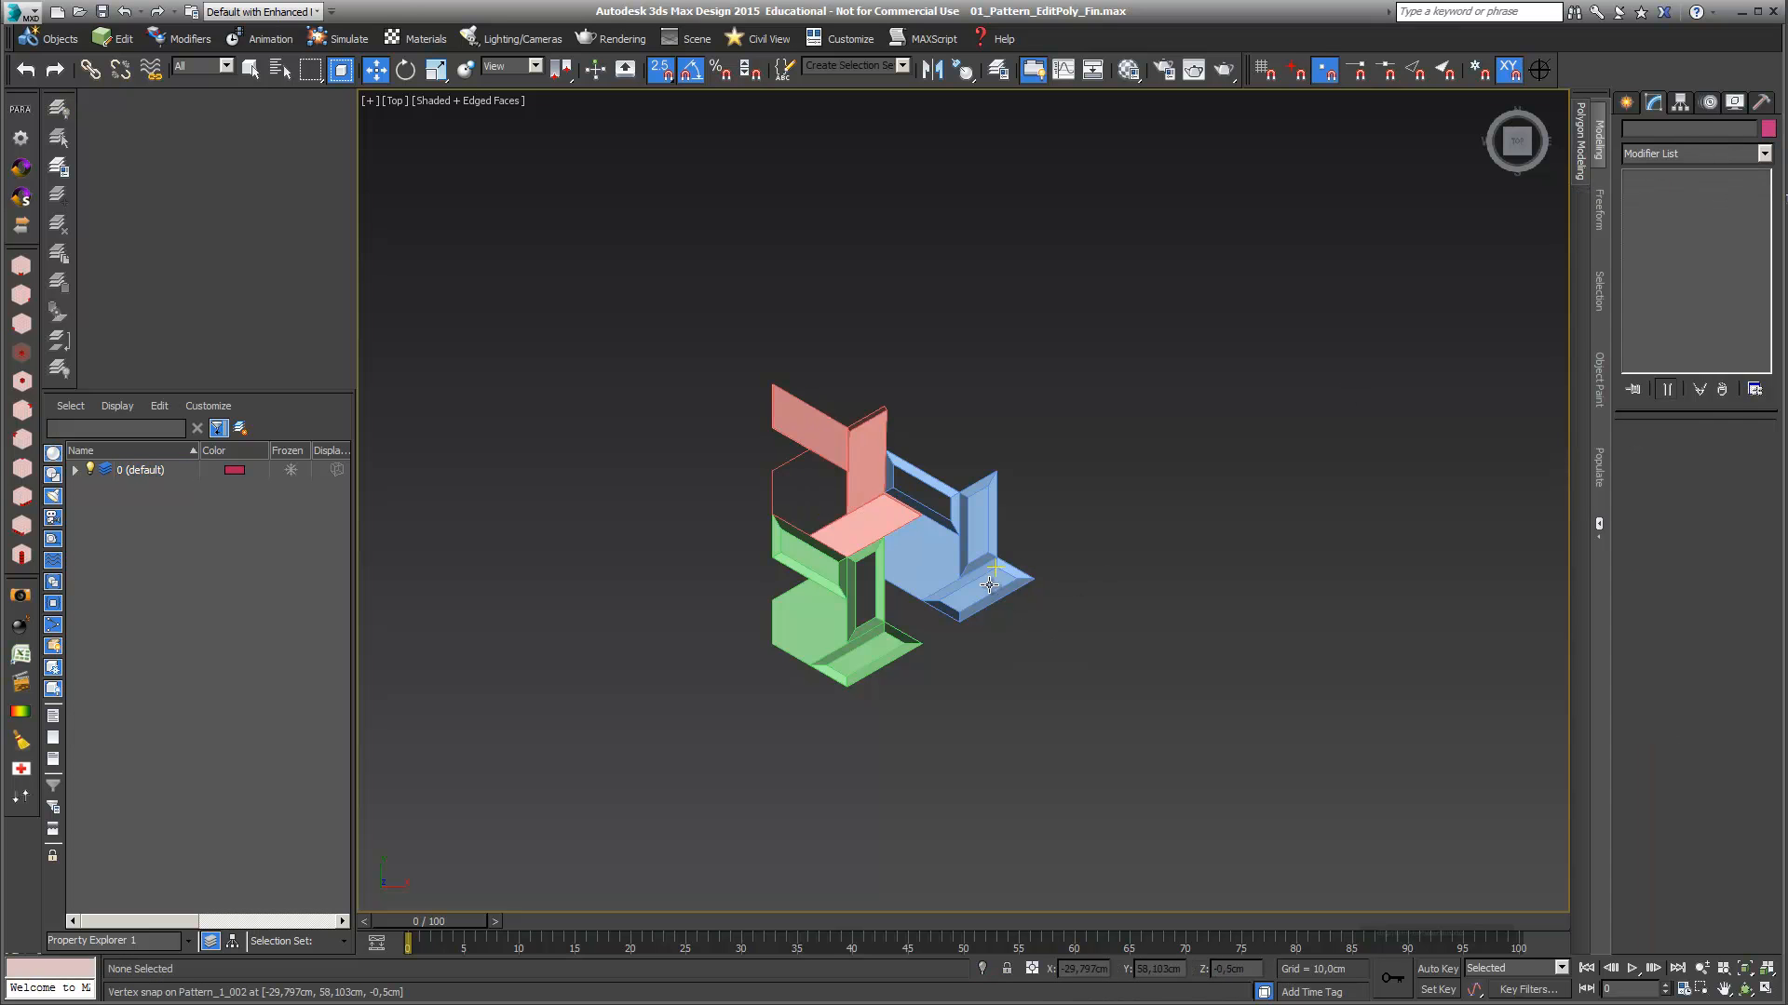
pyautogui.click(989, 585)
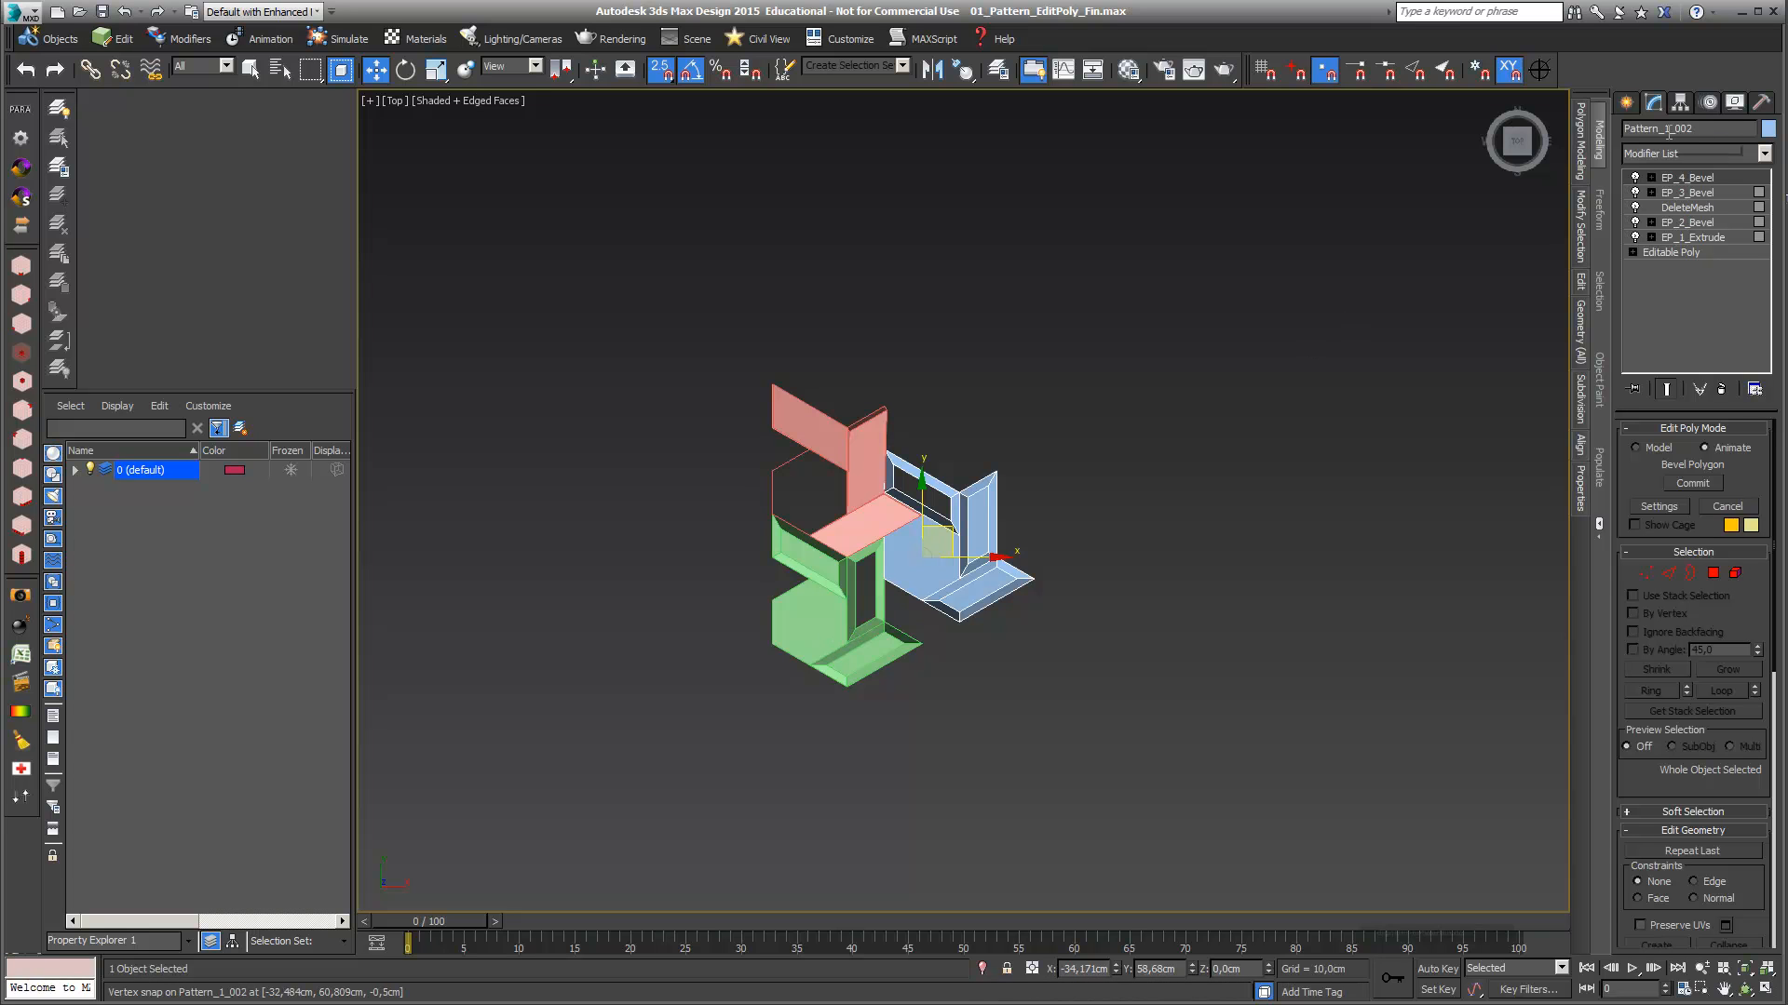
pyautogui.moveTo(1701, 125); pyautogui.dragTo(1614, 125)
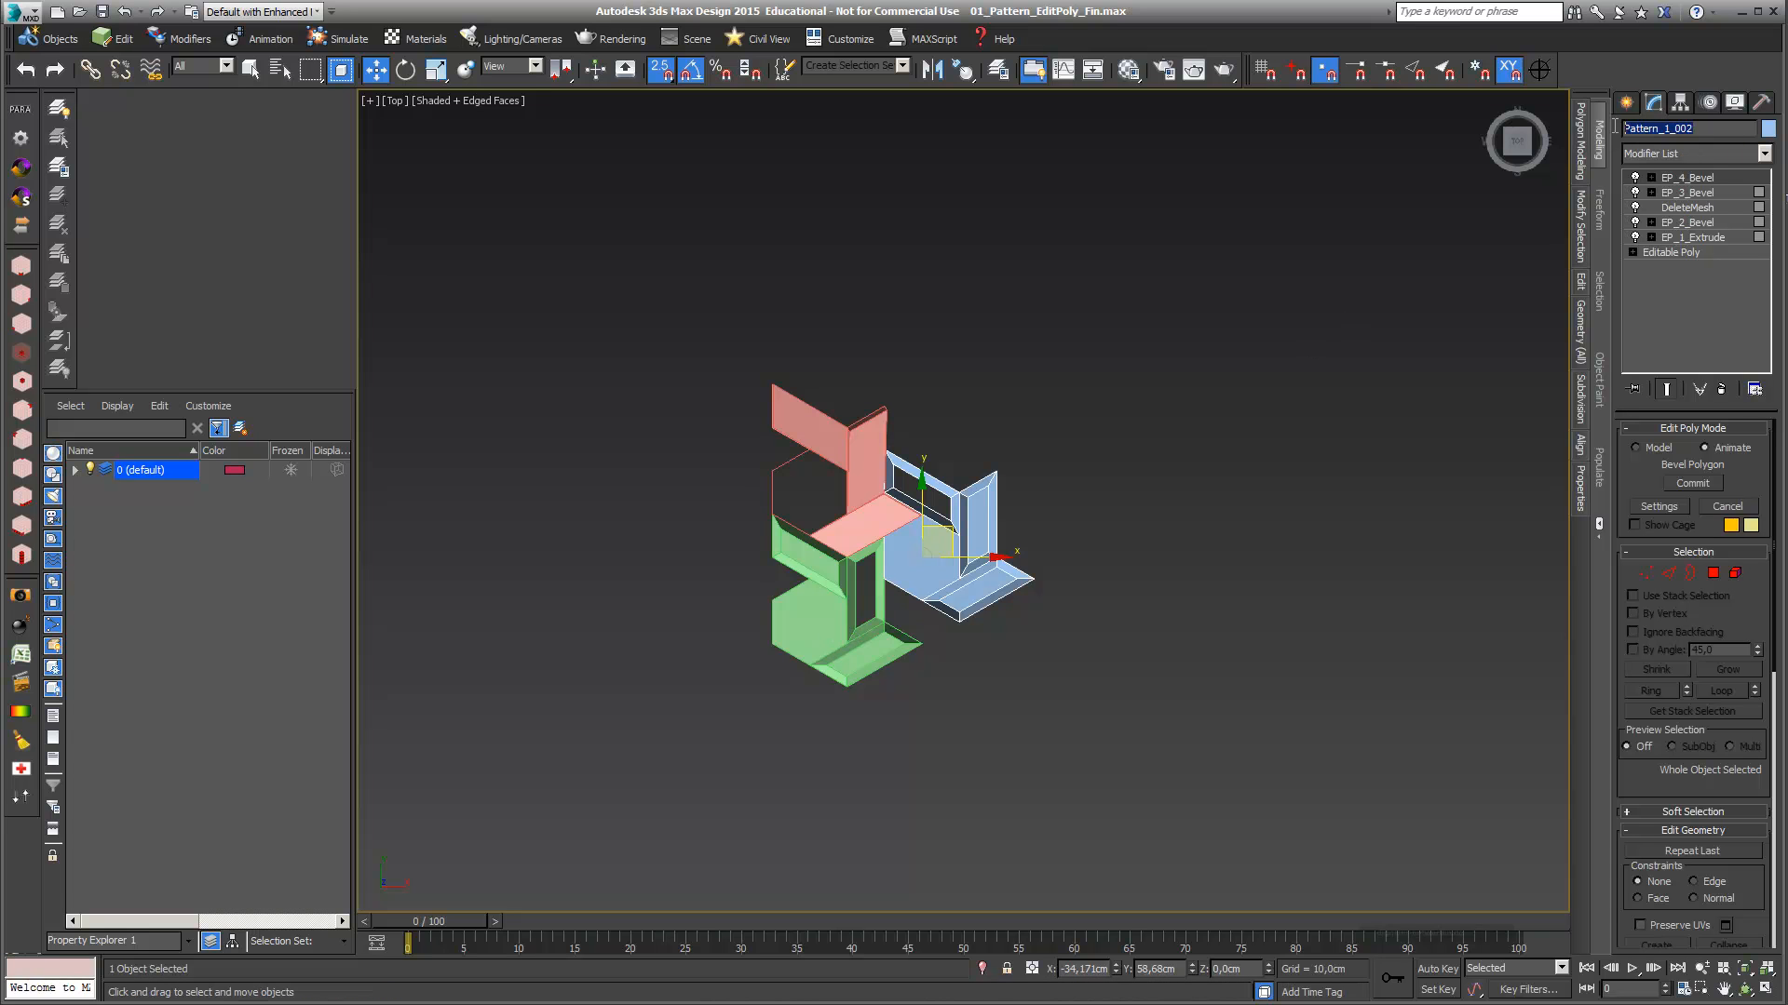
pyautogui.write('Pattern_1_01')
pyautogui.click(1037, 670)
# Select all three pattern tiles together and check that the snap settings use only Vertex
pyautogui.scroll(-2, 1117, 690)
pyautogui.moveTo(1110, 755); pyautogui.dragTo(806, 387)
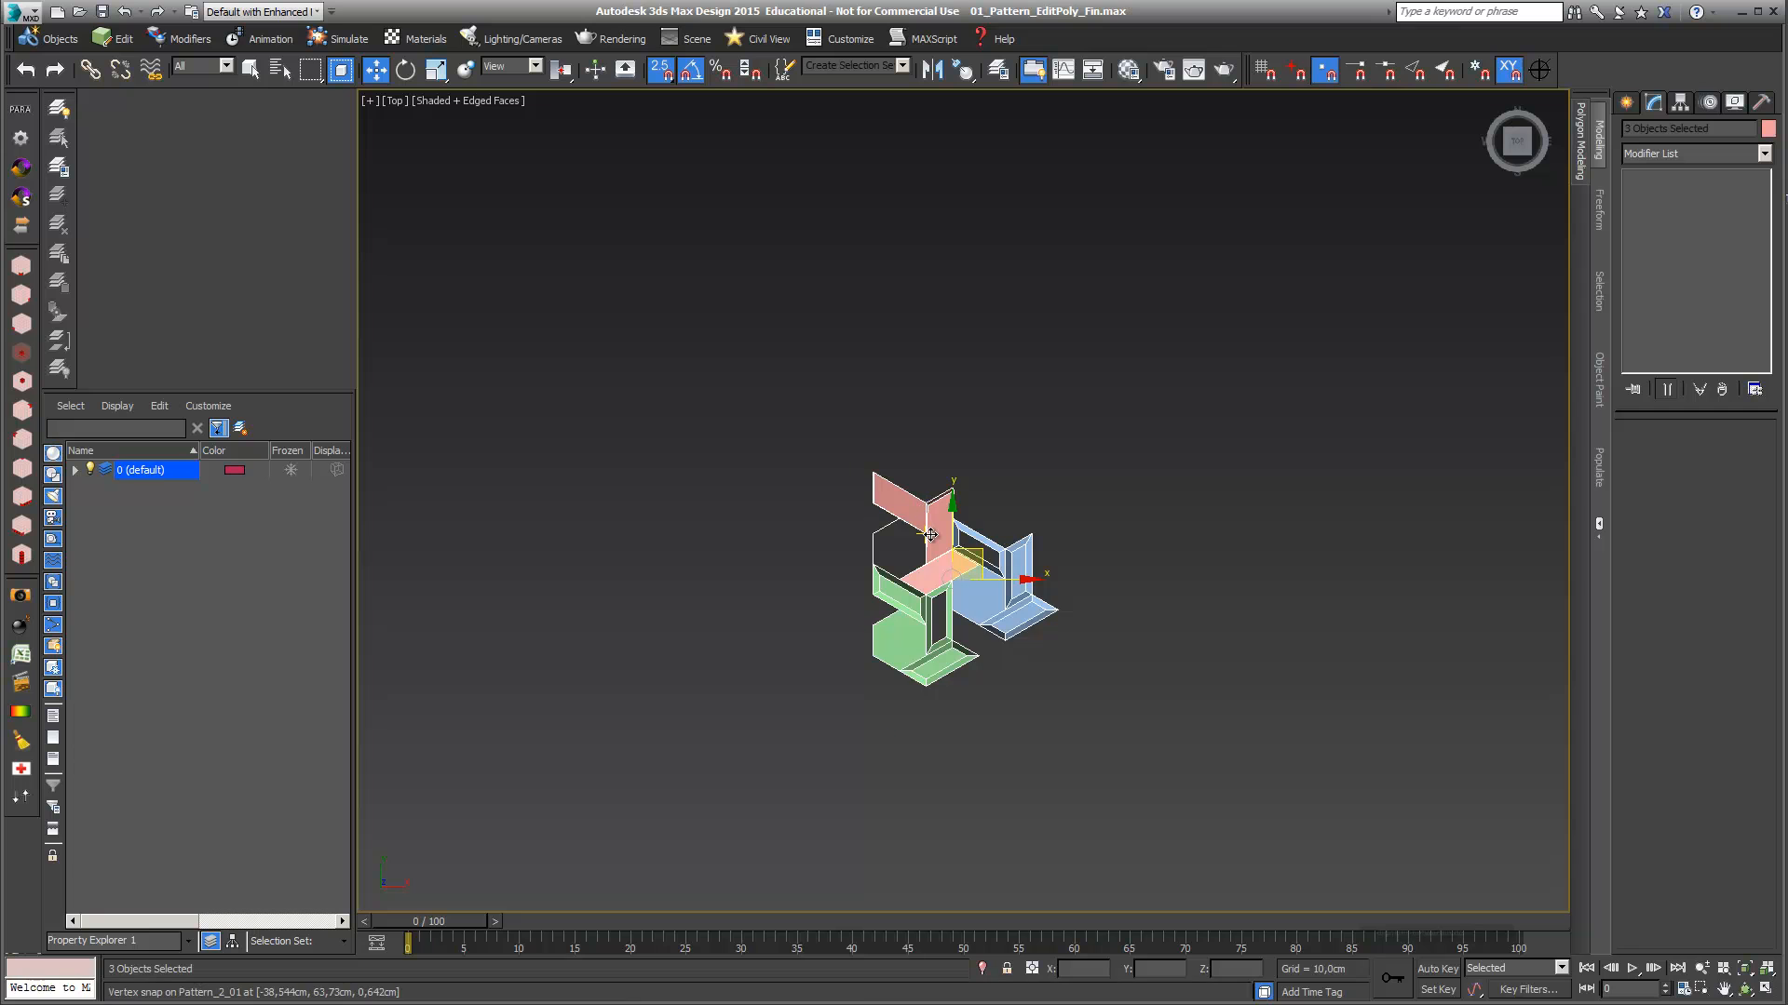
pyautogui.scroll(2, 931, 600)
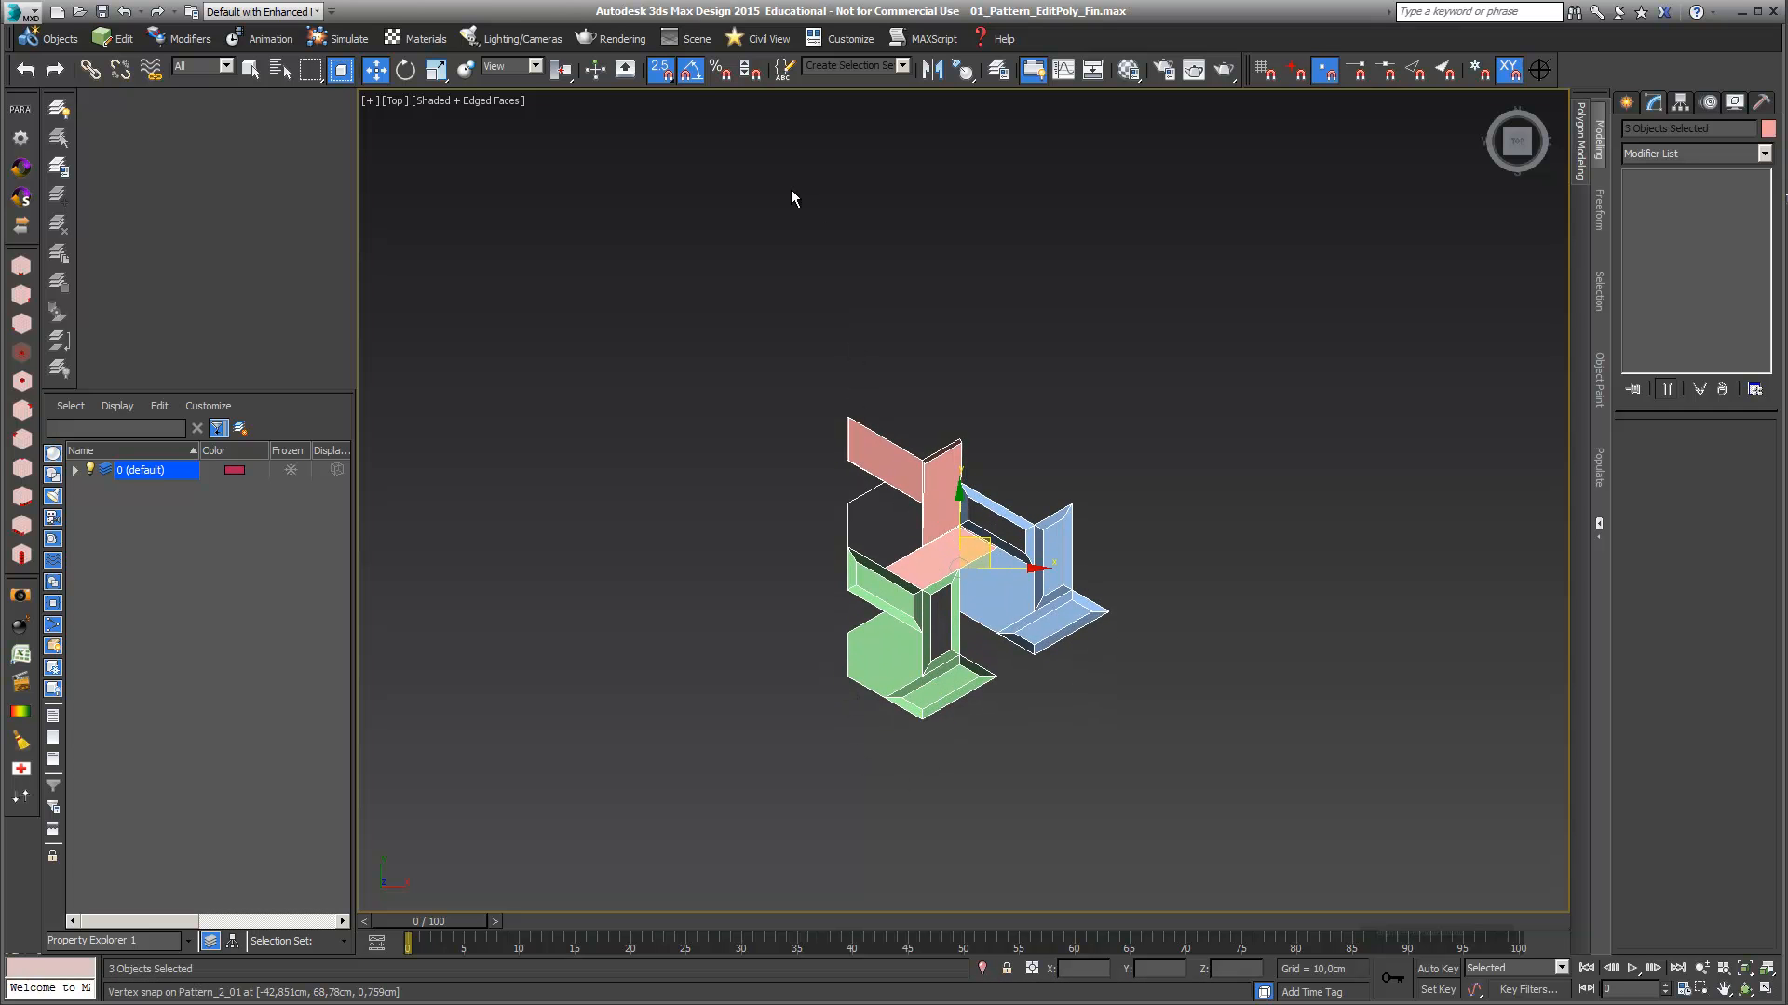
pyautogui.rightClick(664, 71)
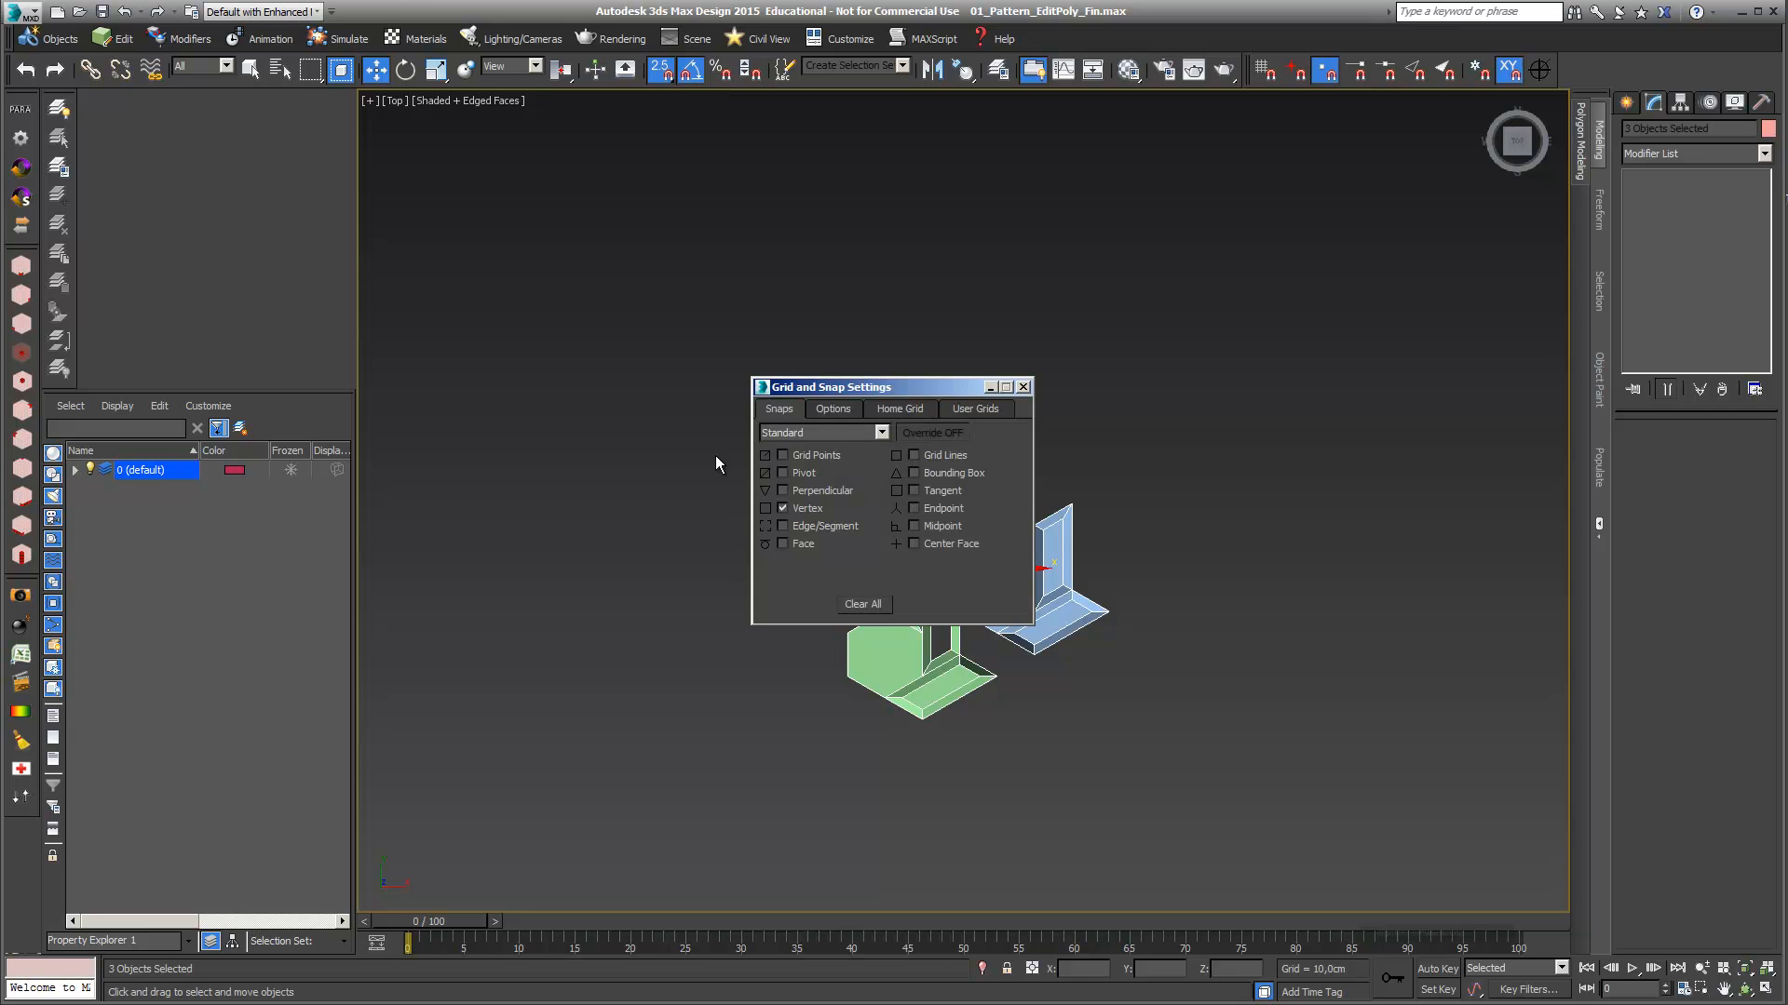
pyautogui.click(1022, 386)
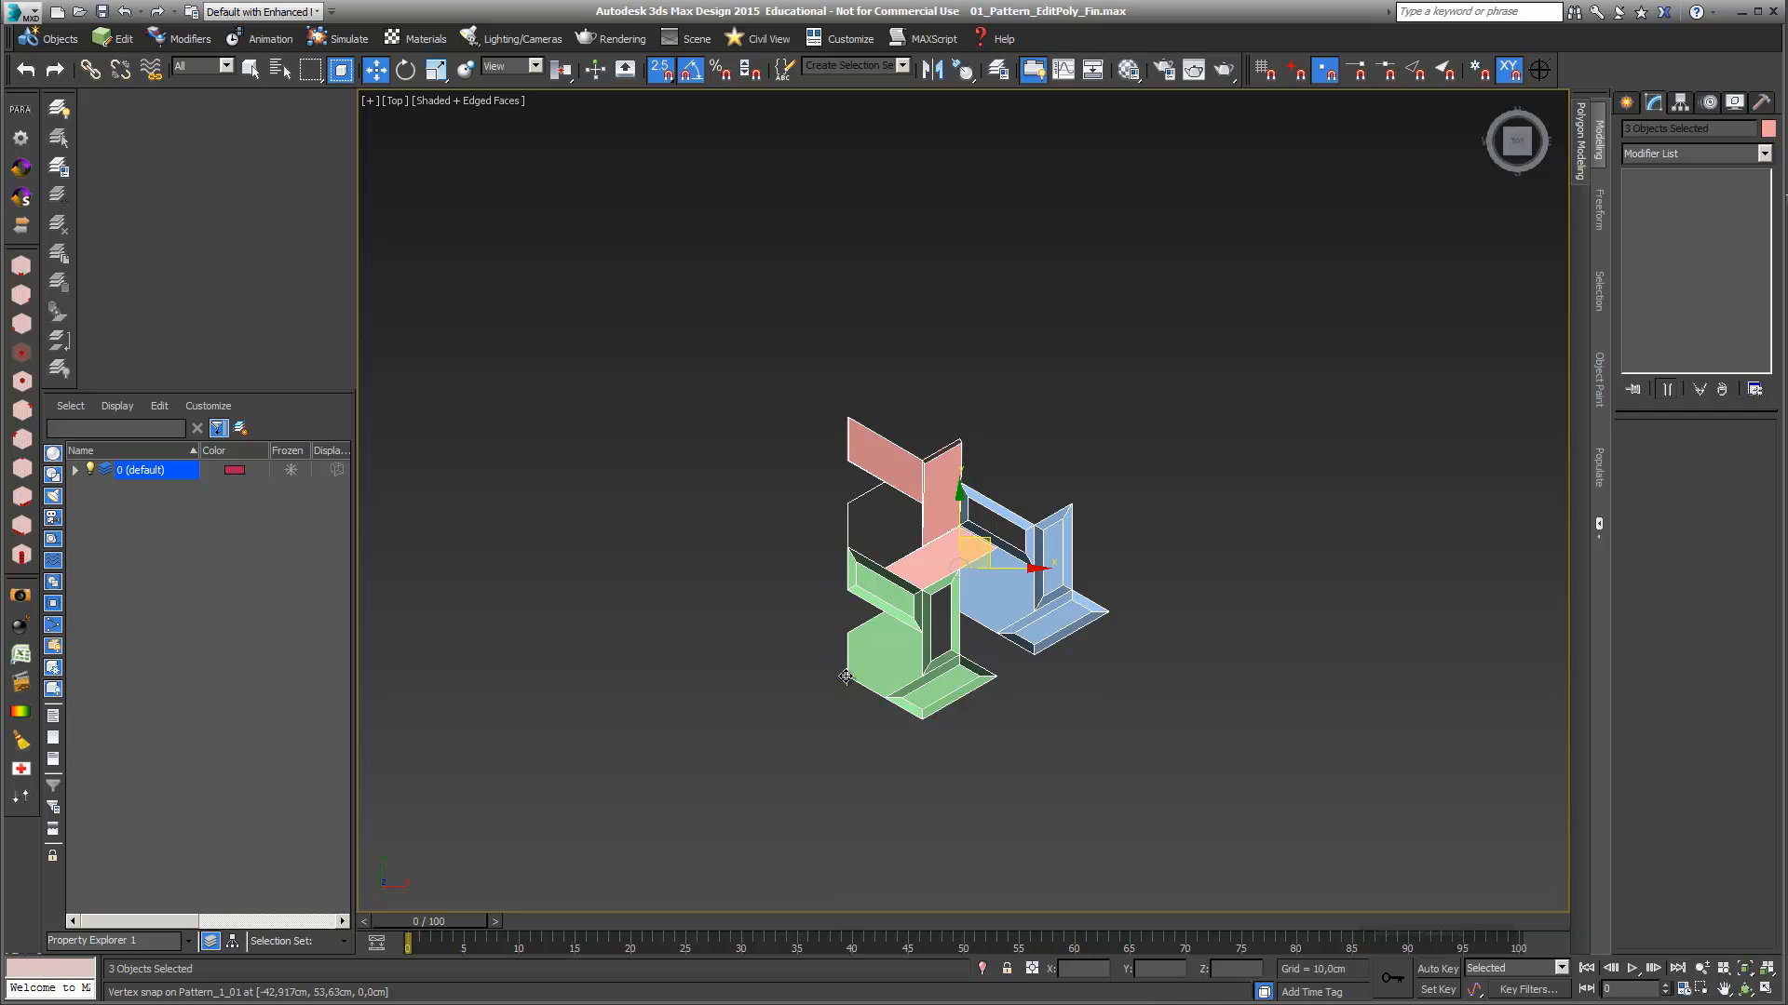
# Clone the three tiles upward as 10 instances, vertex-snapping the green tile's lowest corner to where the pink tile's two upper panels meet
pyautogui.keyDown('shift'); pyautogui.moveTo(846, 677); pyautogui.dragTo(971, 480); pyautogui.keyUp('shift')
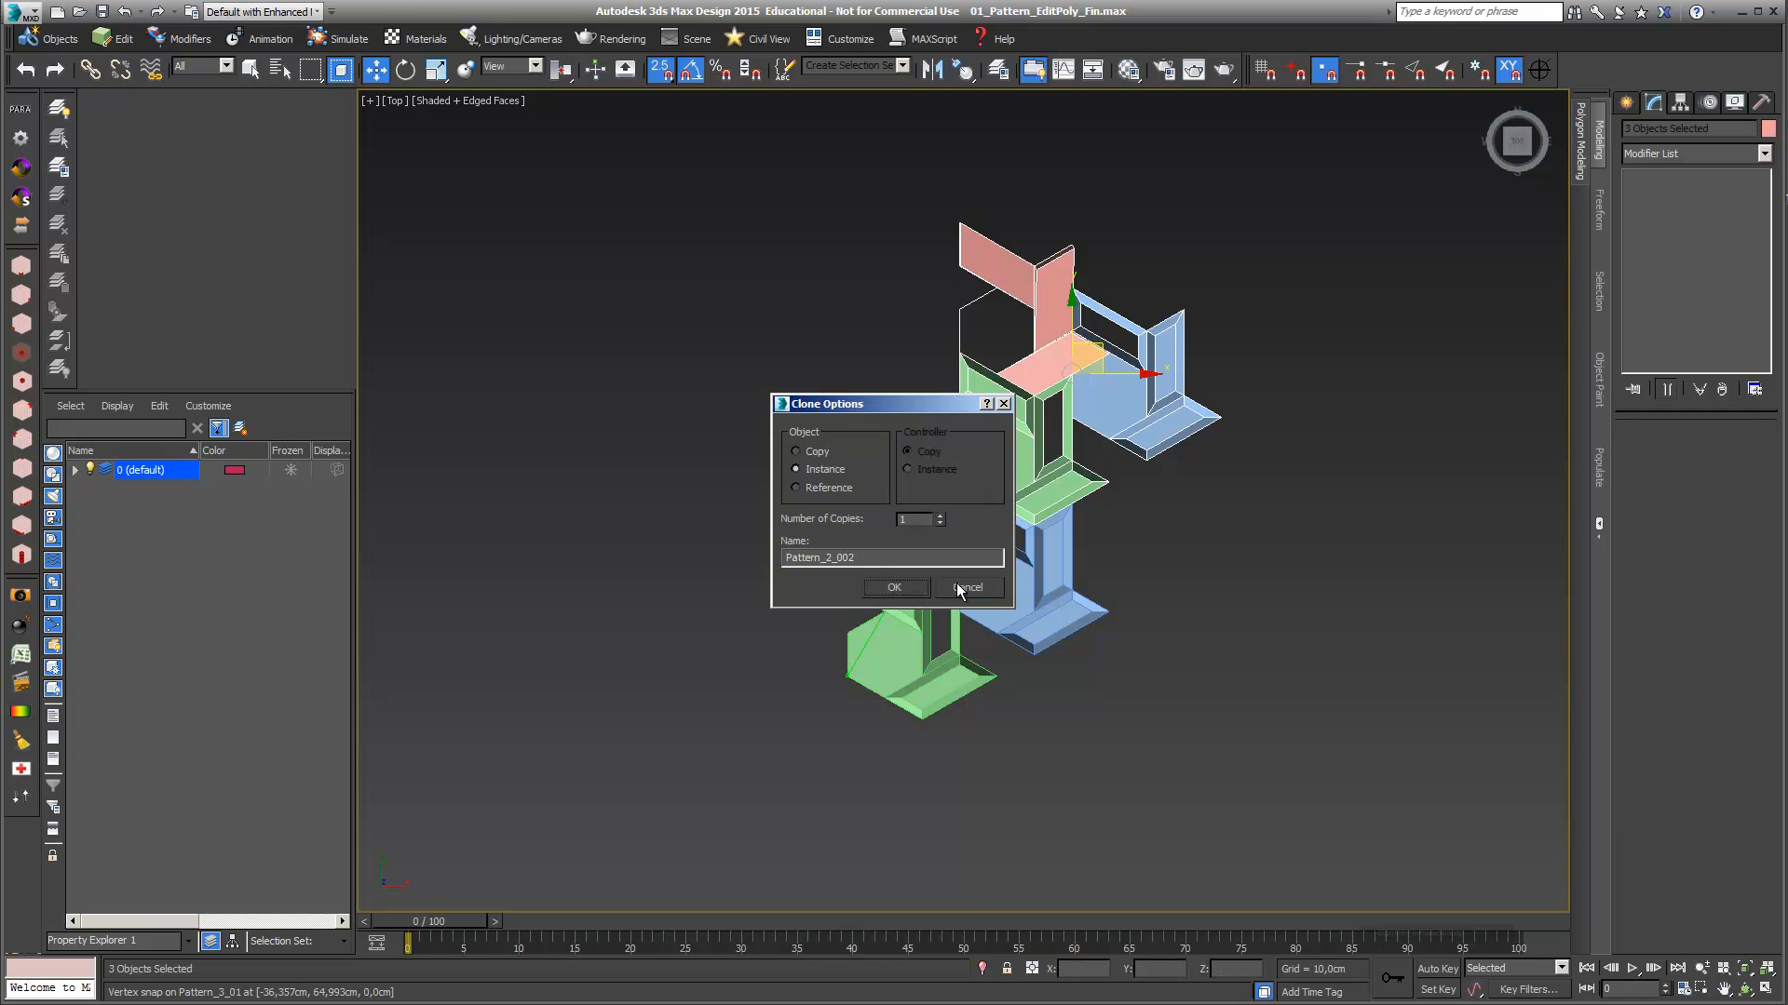
pyautogui.click(964, 589)
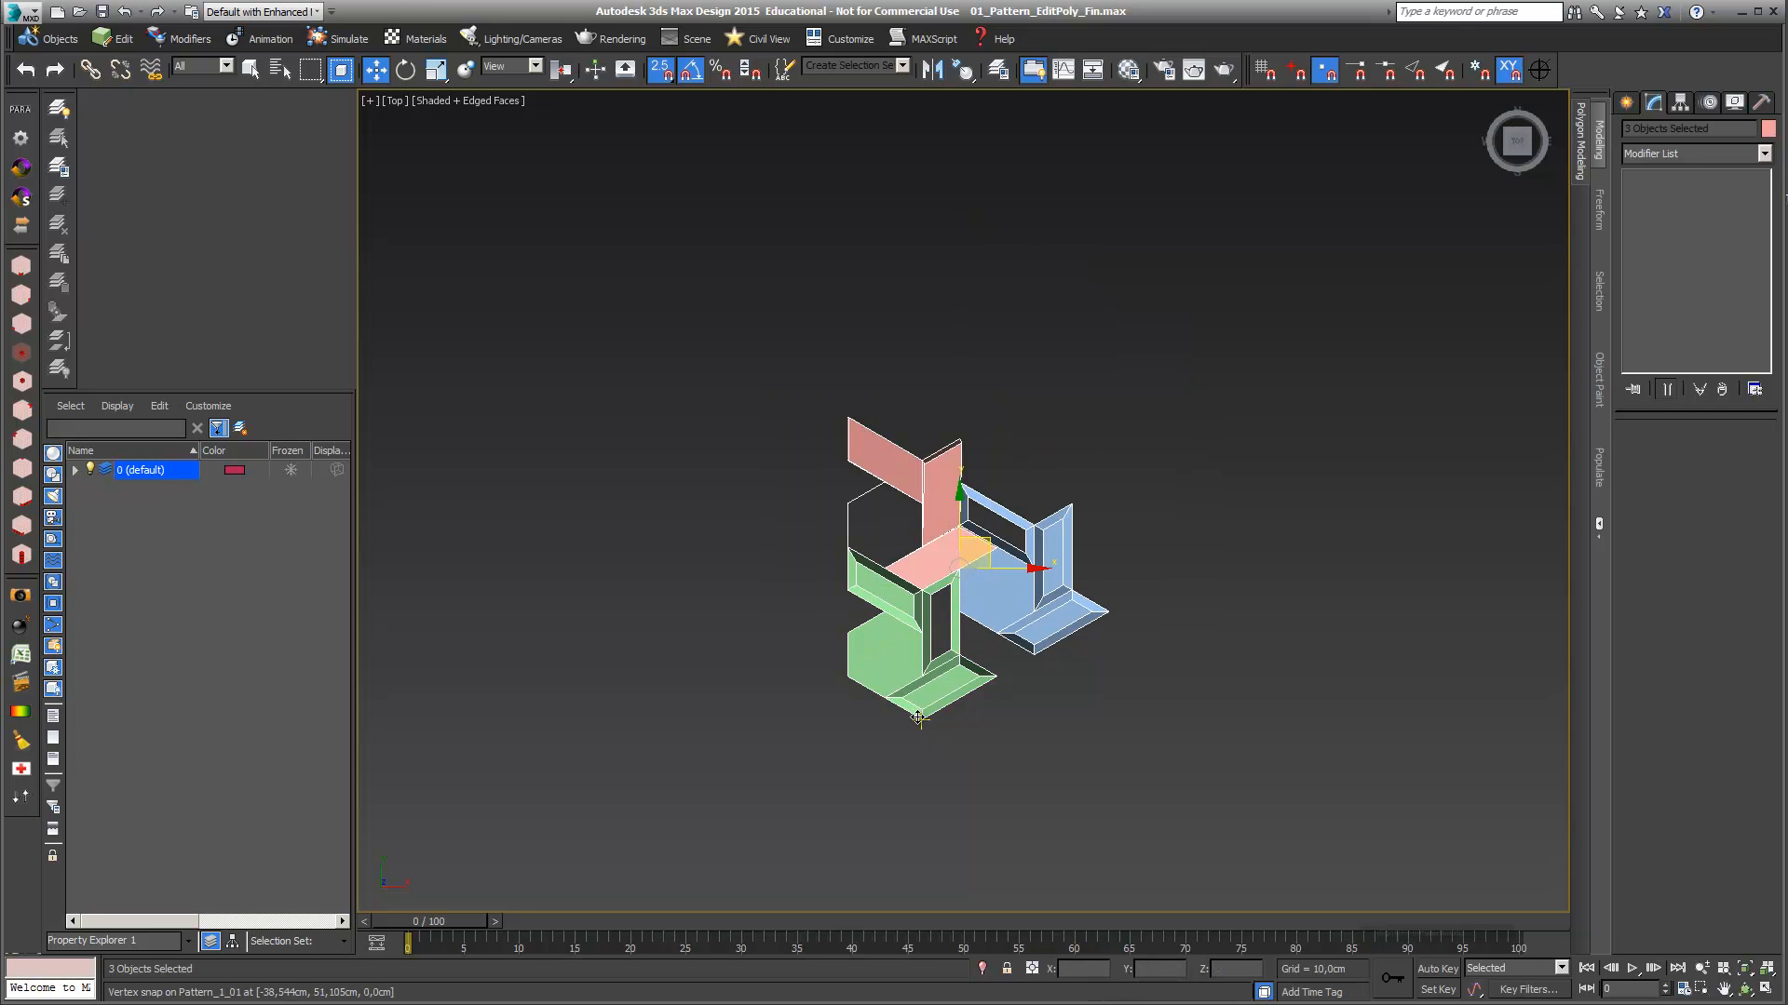
pyautogui.keyDown('shift'); pyautogui.moveTo(921, 719); pyautogui.dragTo(924, 460); pyautogui.keyUp('shift')
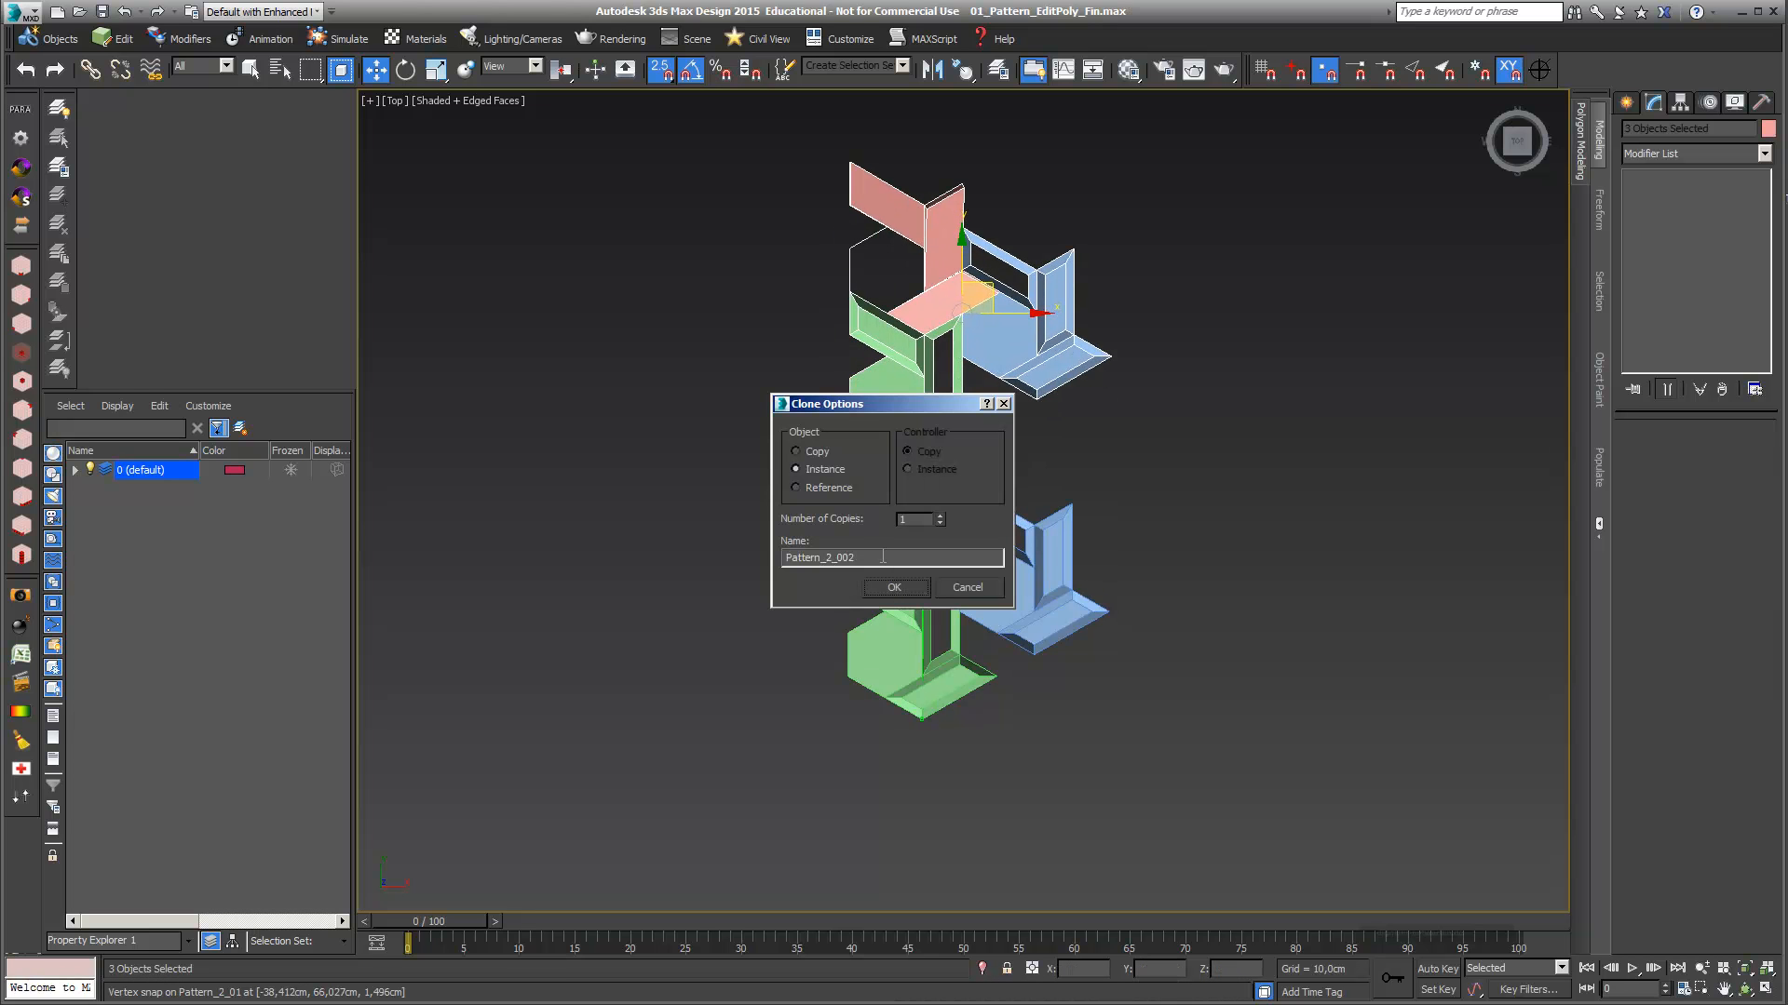
pyautogui.moveTo(914, 401); pyautogui.dragTo(722, 410)
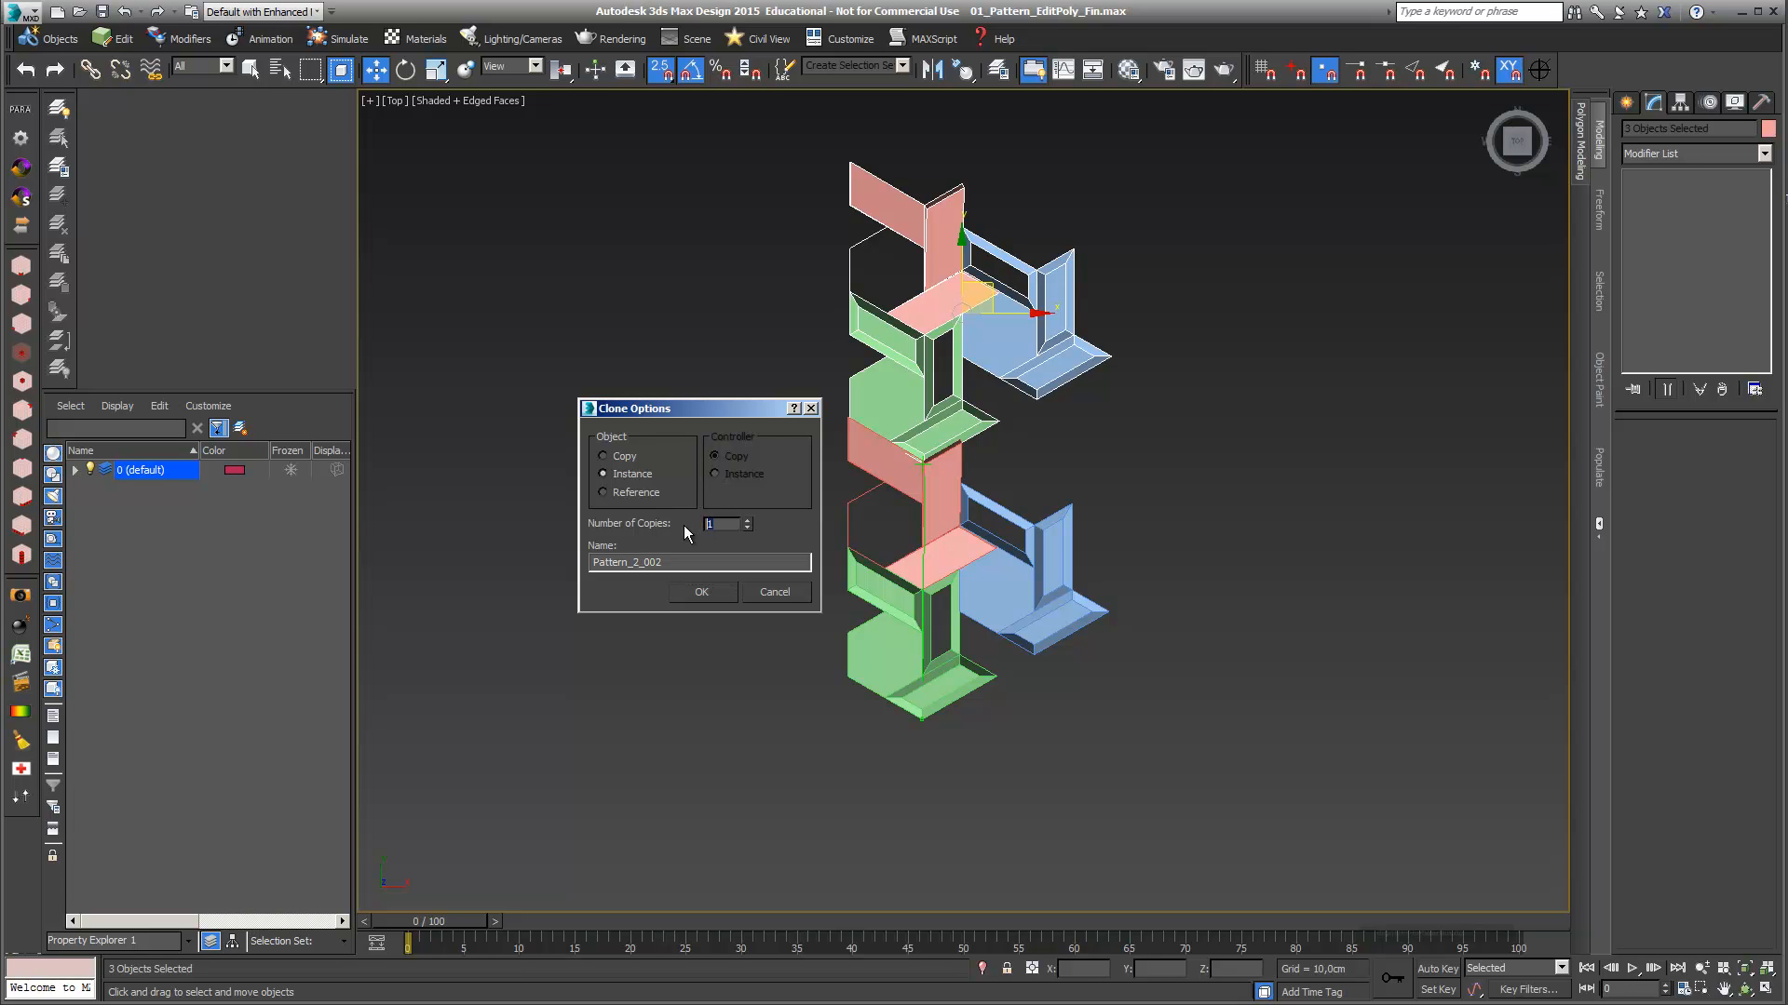
pyautogui.click(702, 593)
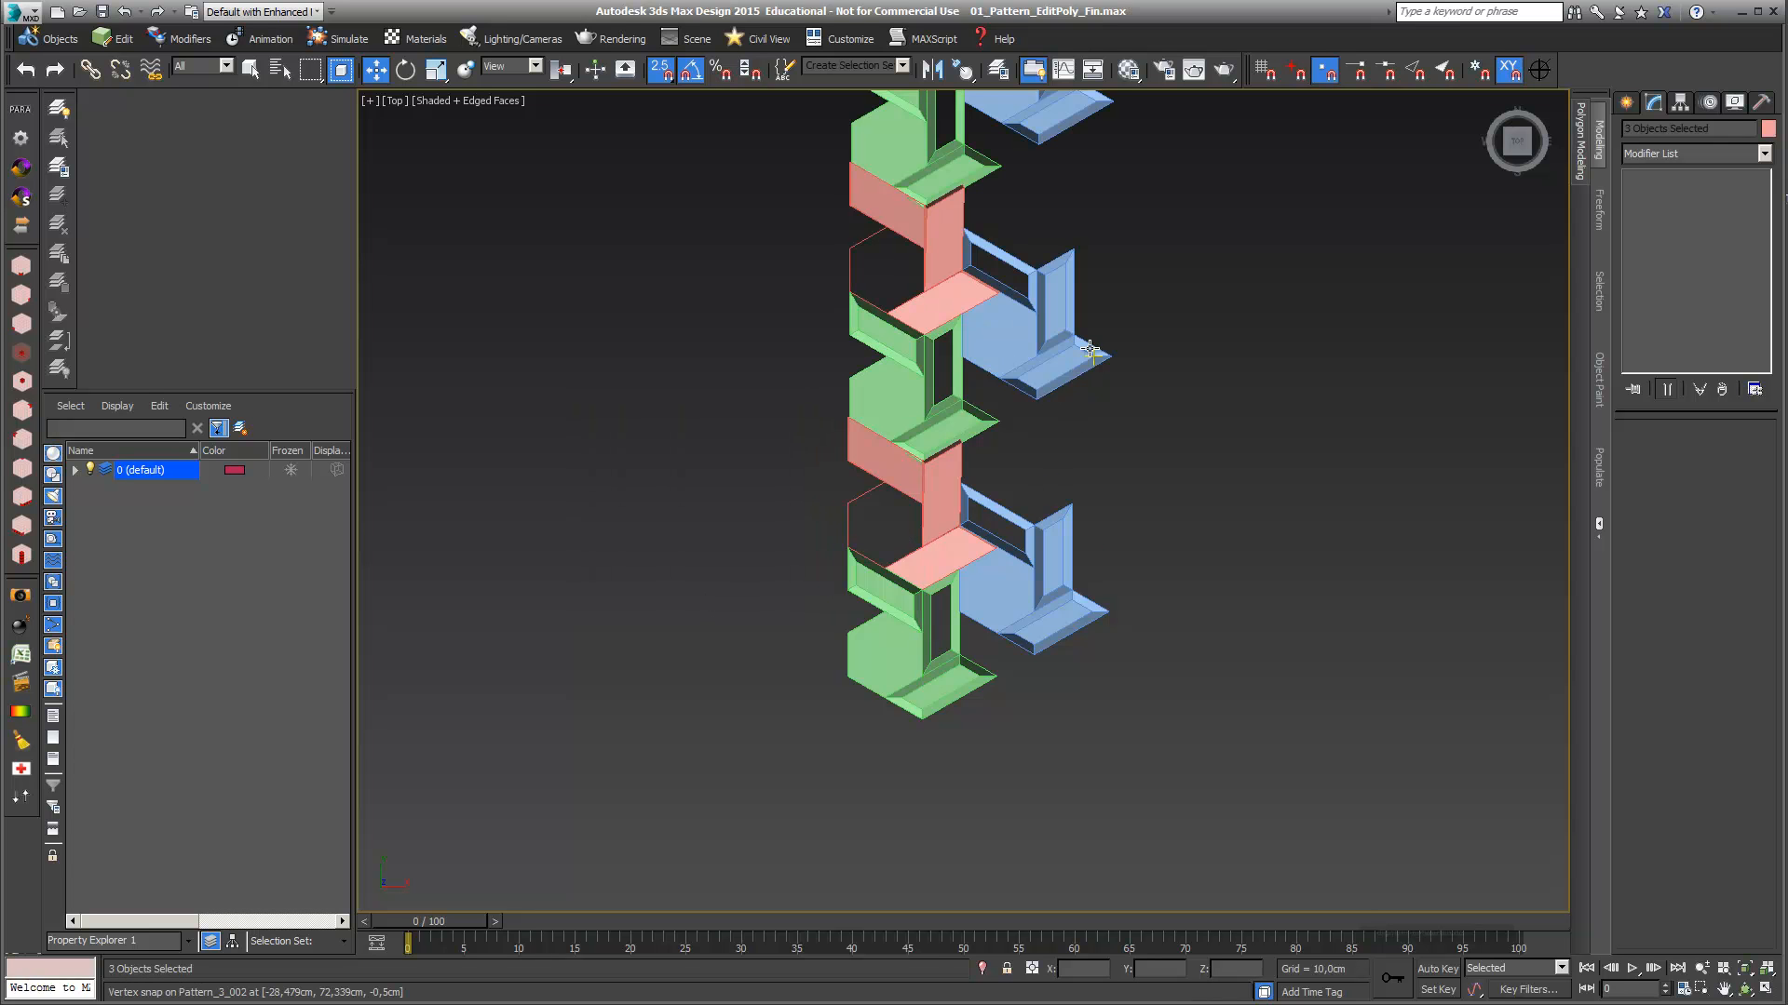
# Select every tile in the finished vertical column
pyautogui.scroll(-10, 1091, 351)
pyautogui.moveTo(1117, 279)
pyautogui.mouseDown(button='middle')
pyautogui.moveTo(1015, 417)
pyautogui.moveTo(1011, 493)
pyautogui.mouseUp(button='middle')
pyautogui.scroll(3, 1014, 450)
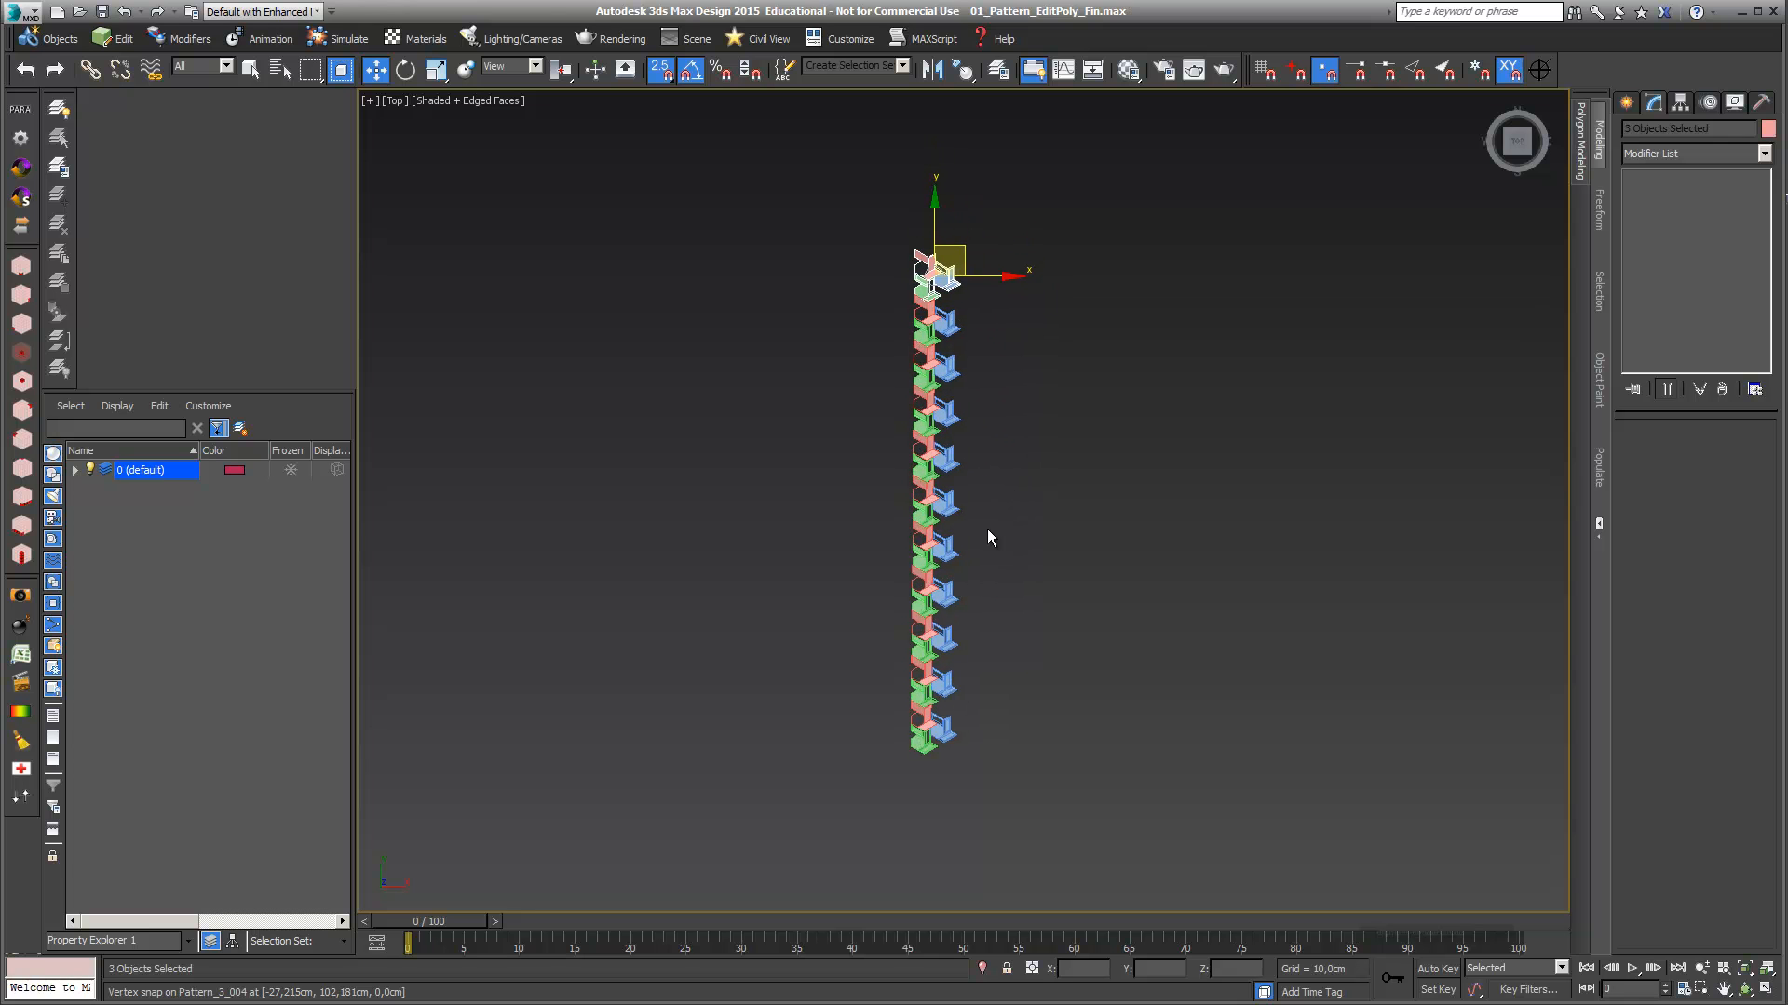
pyautogui.moveTo(993, 814); pyautogui.dragTo(879, 198)
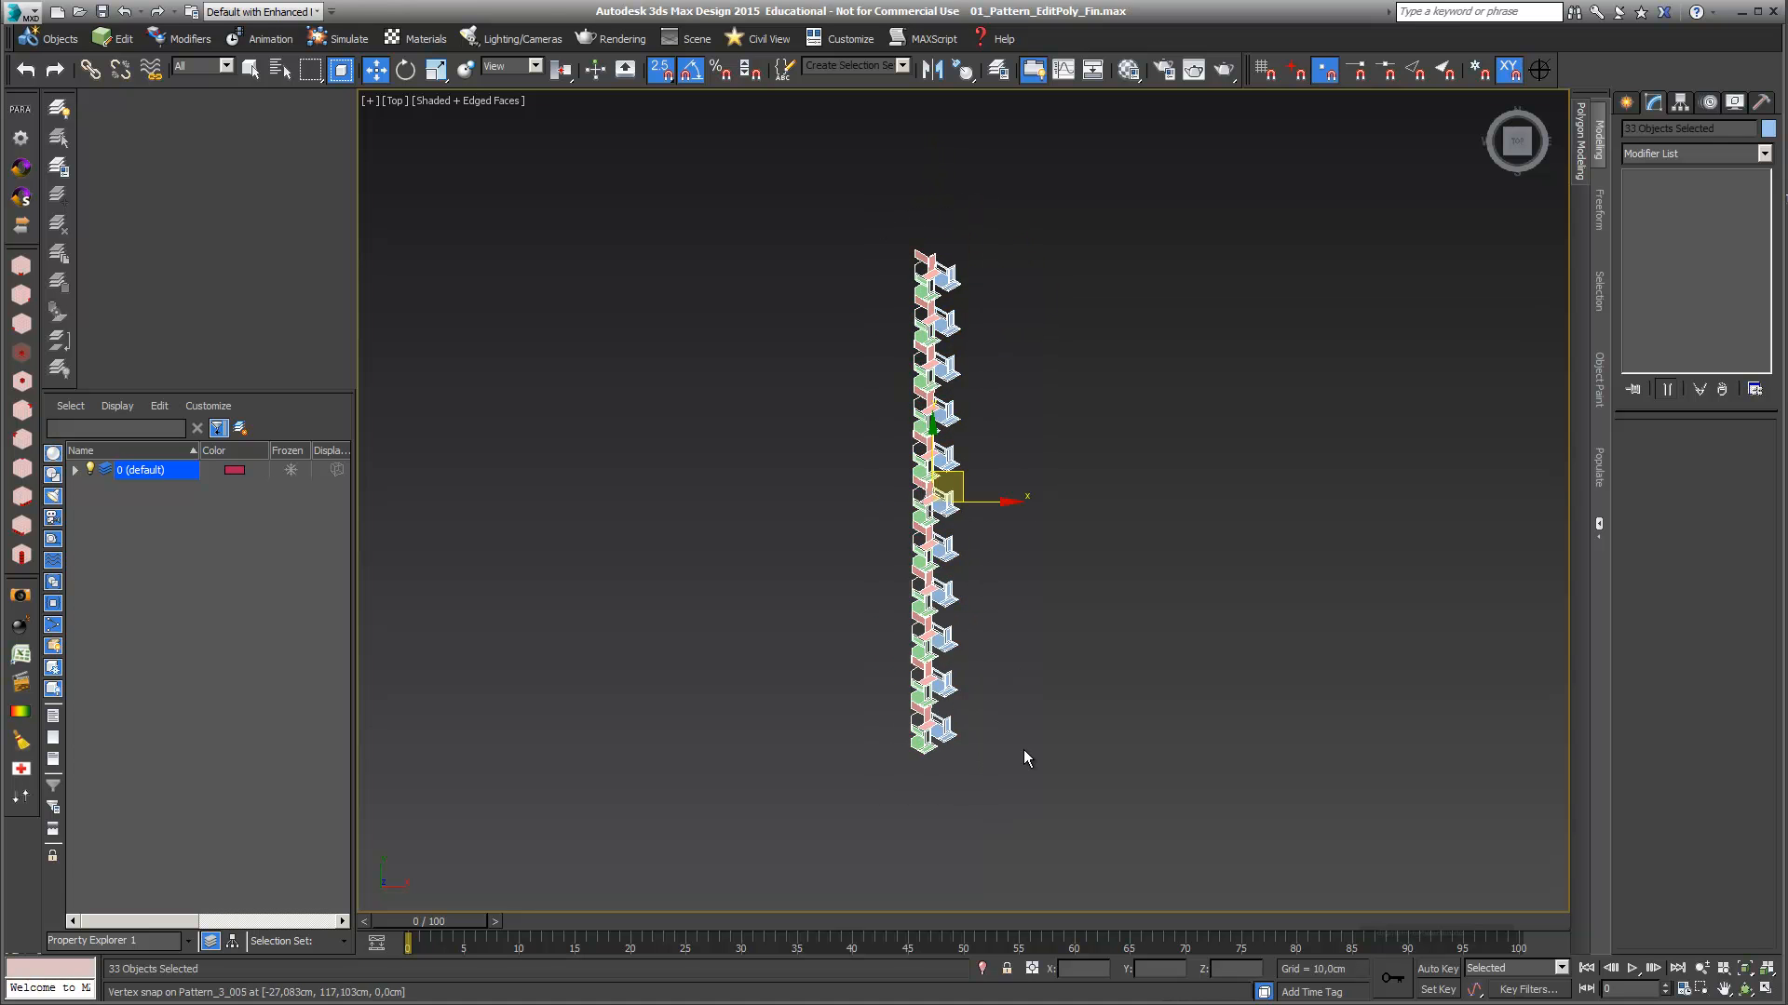
pyautogui.scroll(4, 1024, 759)
pyautogui.moveTo(1029, 779); pyautogui.dragTo(1093, 829, button='middle')
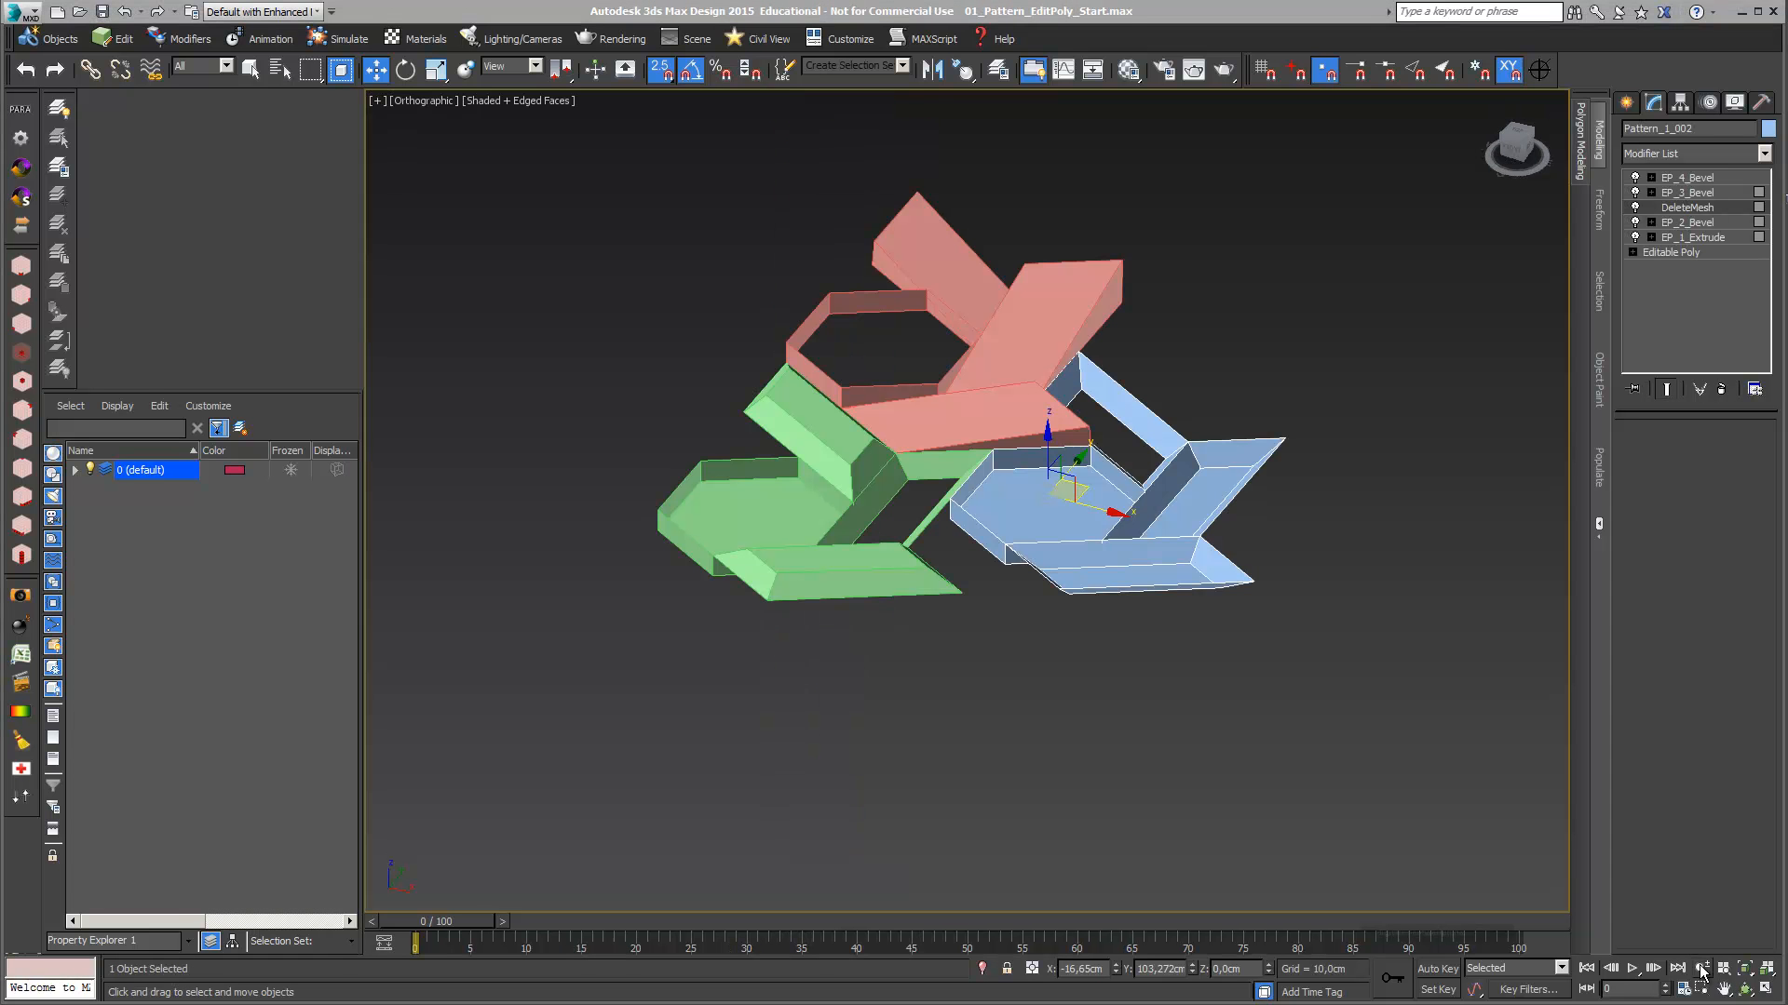
# Select the three original tiles in the 01_Pattern_EditPoly_Start scene, switch to the Top view and activate the Move tool
pyautogui.moveTo(896, 529); pyautogui.dragTo(925, 559)
pyautogui.click(251, 69)
pyautogui.moveTo(1371, 754); pyautogui.dragTo(649, 238)
pyautogui.press('t')
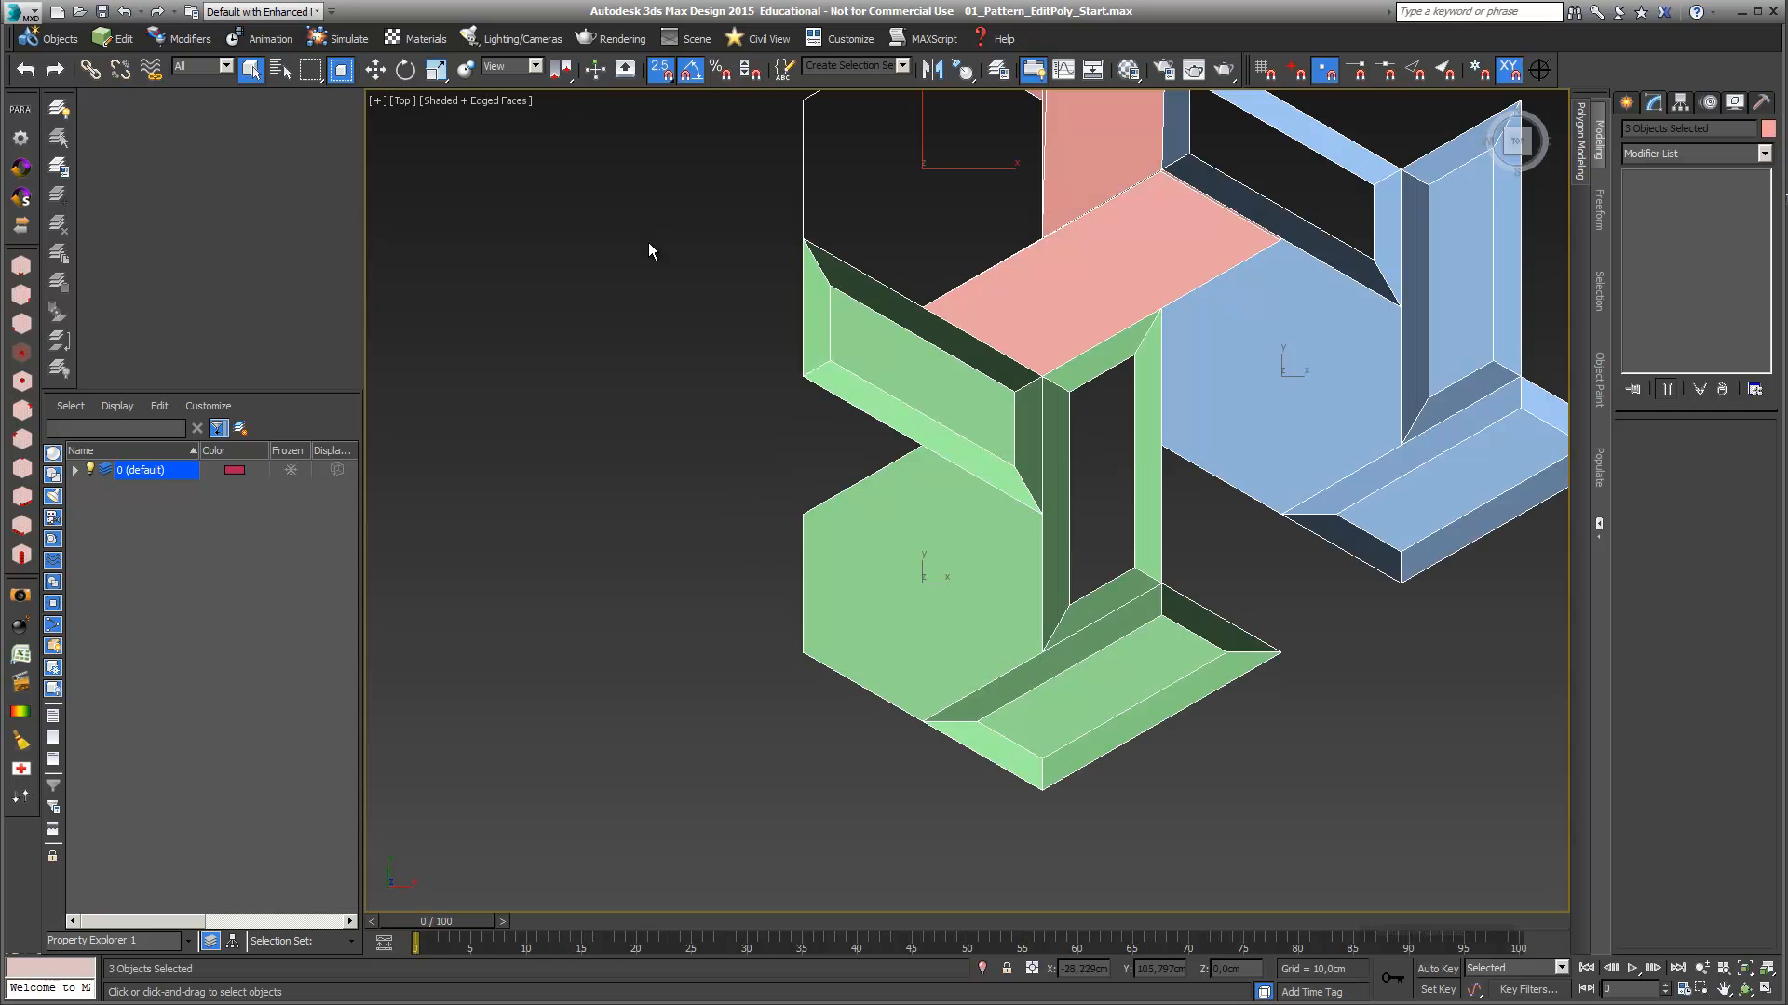
pyautogui.scroll(-6, 998, 503)
pyautogui.moveTo(999, 503); pyautogui.dragTo(953, 547, button='middle')
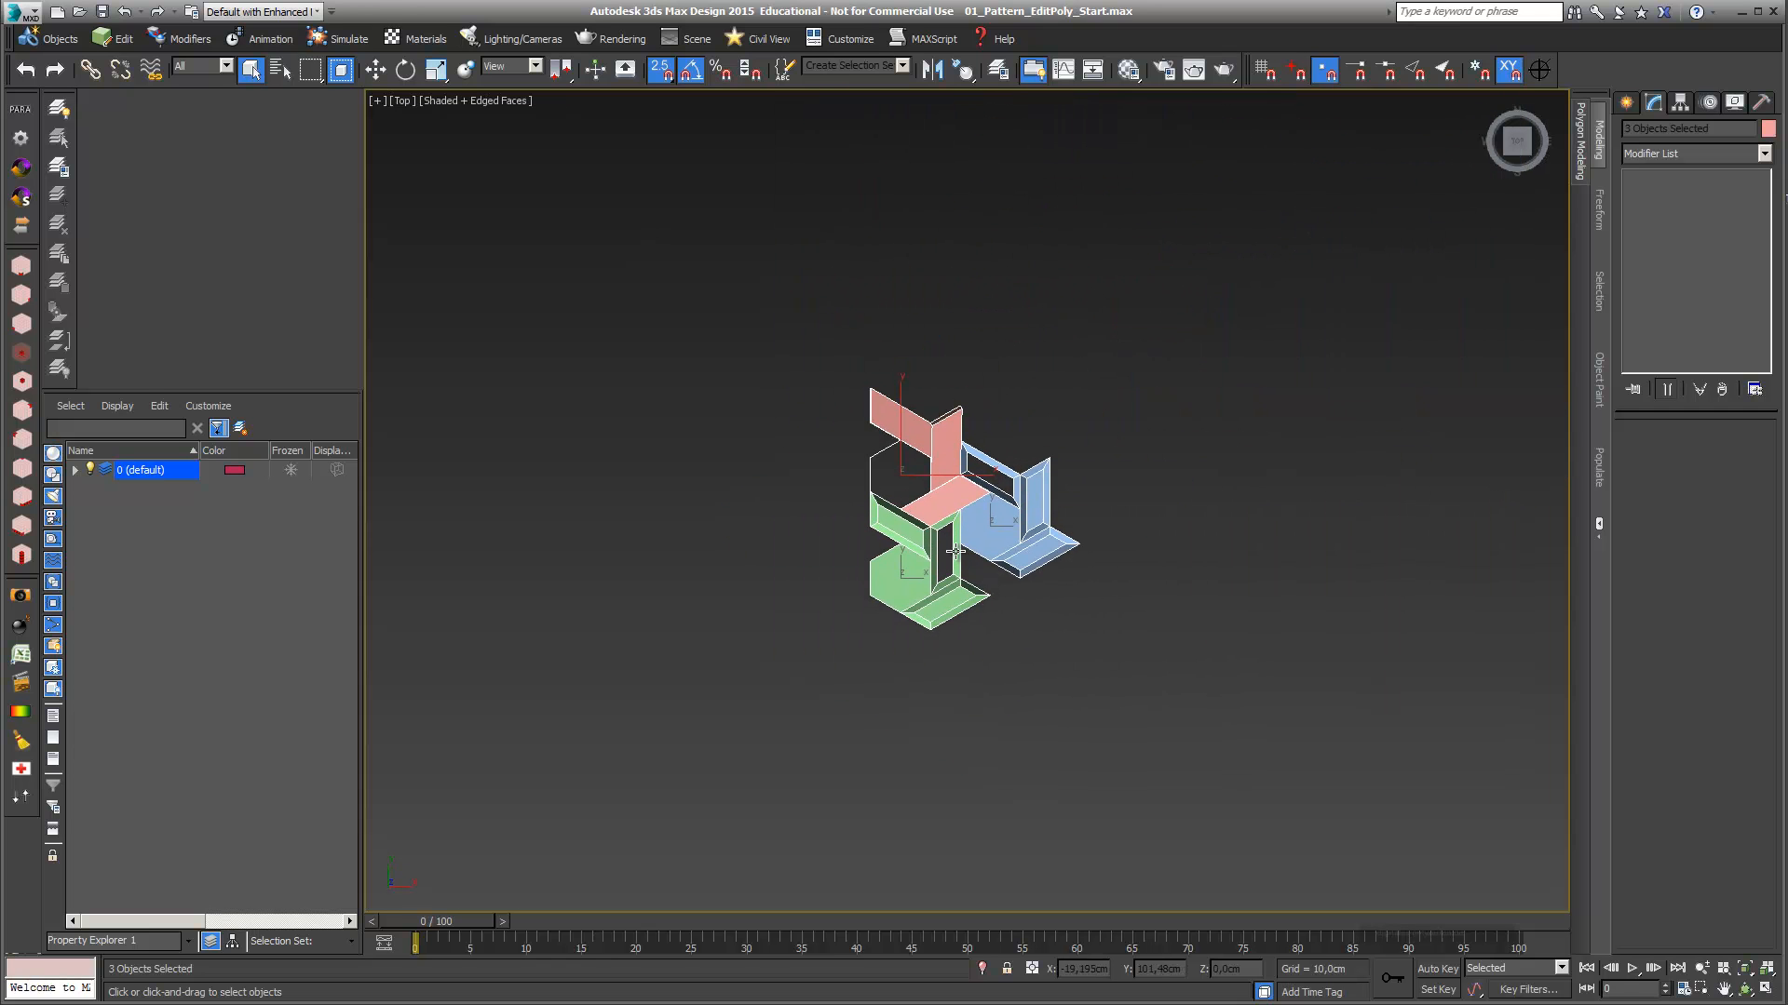
pyautogui.click(376, 71)
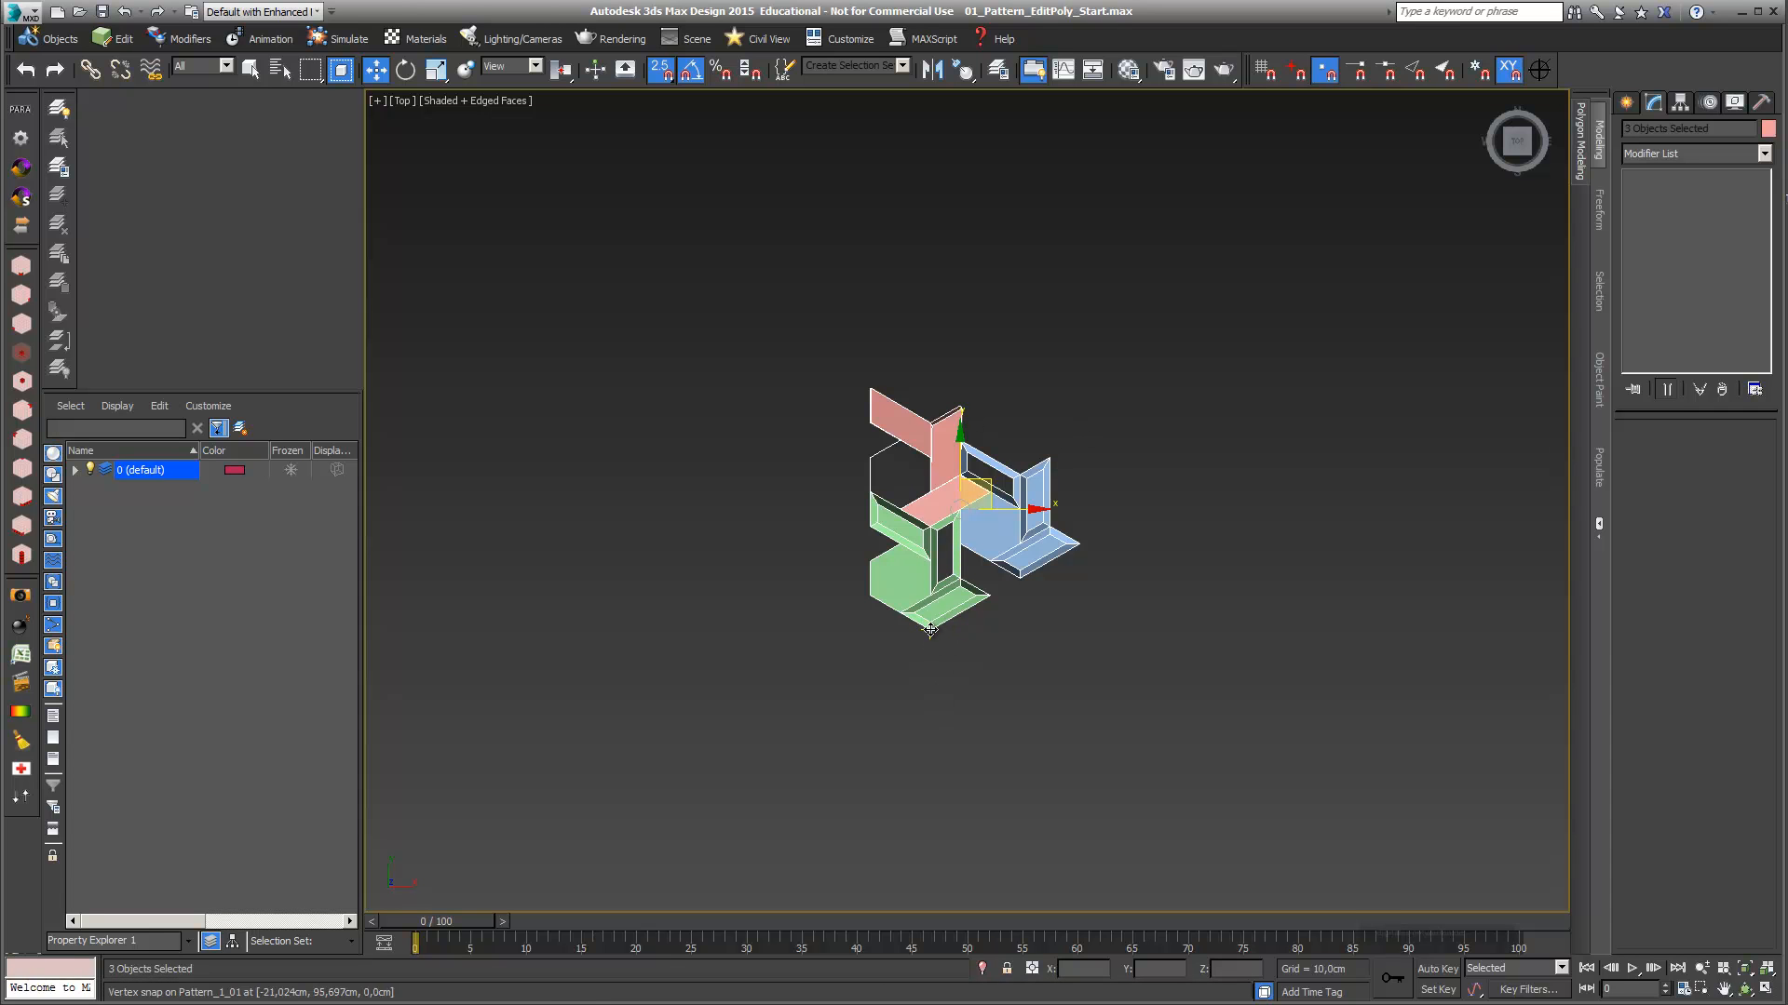
# Clone the three tiles diagonally upward as 5 instances, vertex-snapping the green tile's lower-left corner to the blue tile's upper-left corner
pyautogui.keyDown('shift'); pyautogui.moveTo(927, 629); pyautogui.dragTo(1027, 449); pyautogui.keyUp('shift')
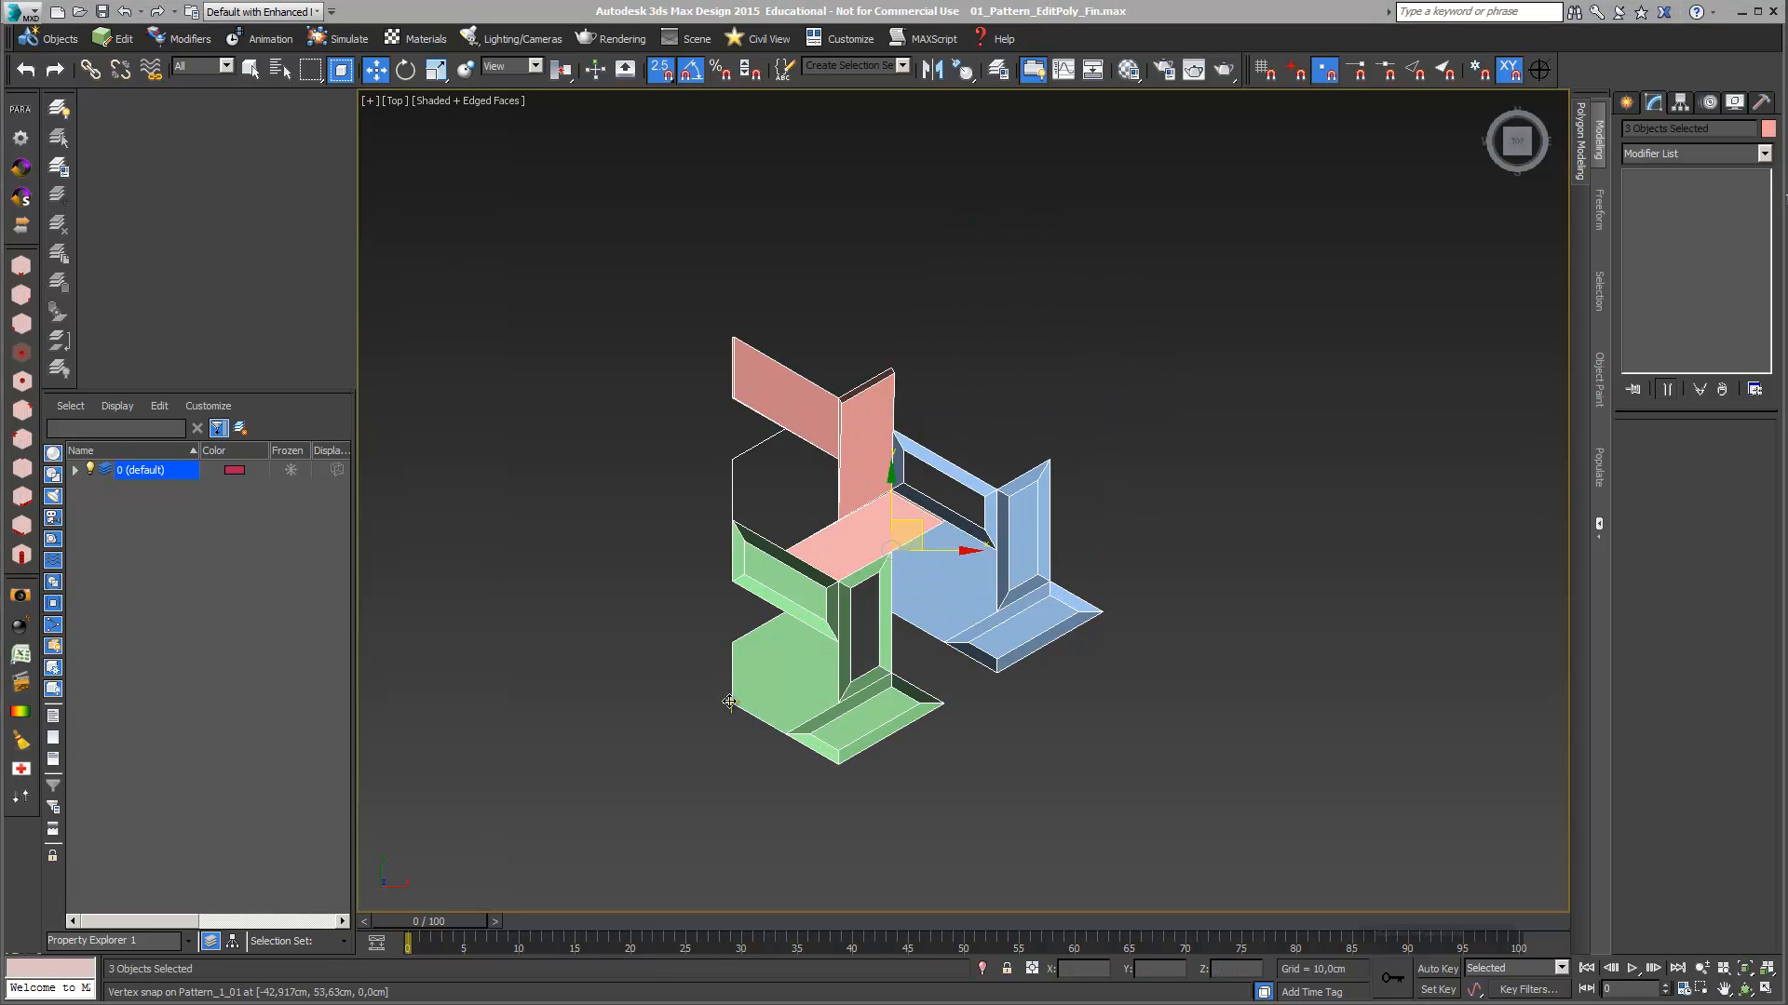
pyautogui.moveTo(864, 553)
pyautogui.mouseDown()
pyautogui.moveTo(977, 419)
pyautogui.moveTo(931, 396)
pyautogui.moveTo(902, 424)
pyautogui.mouseUp()
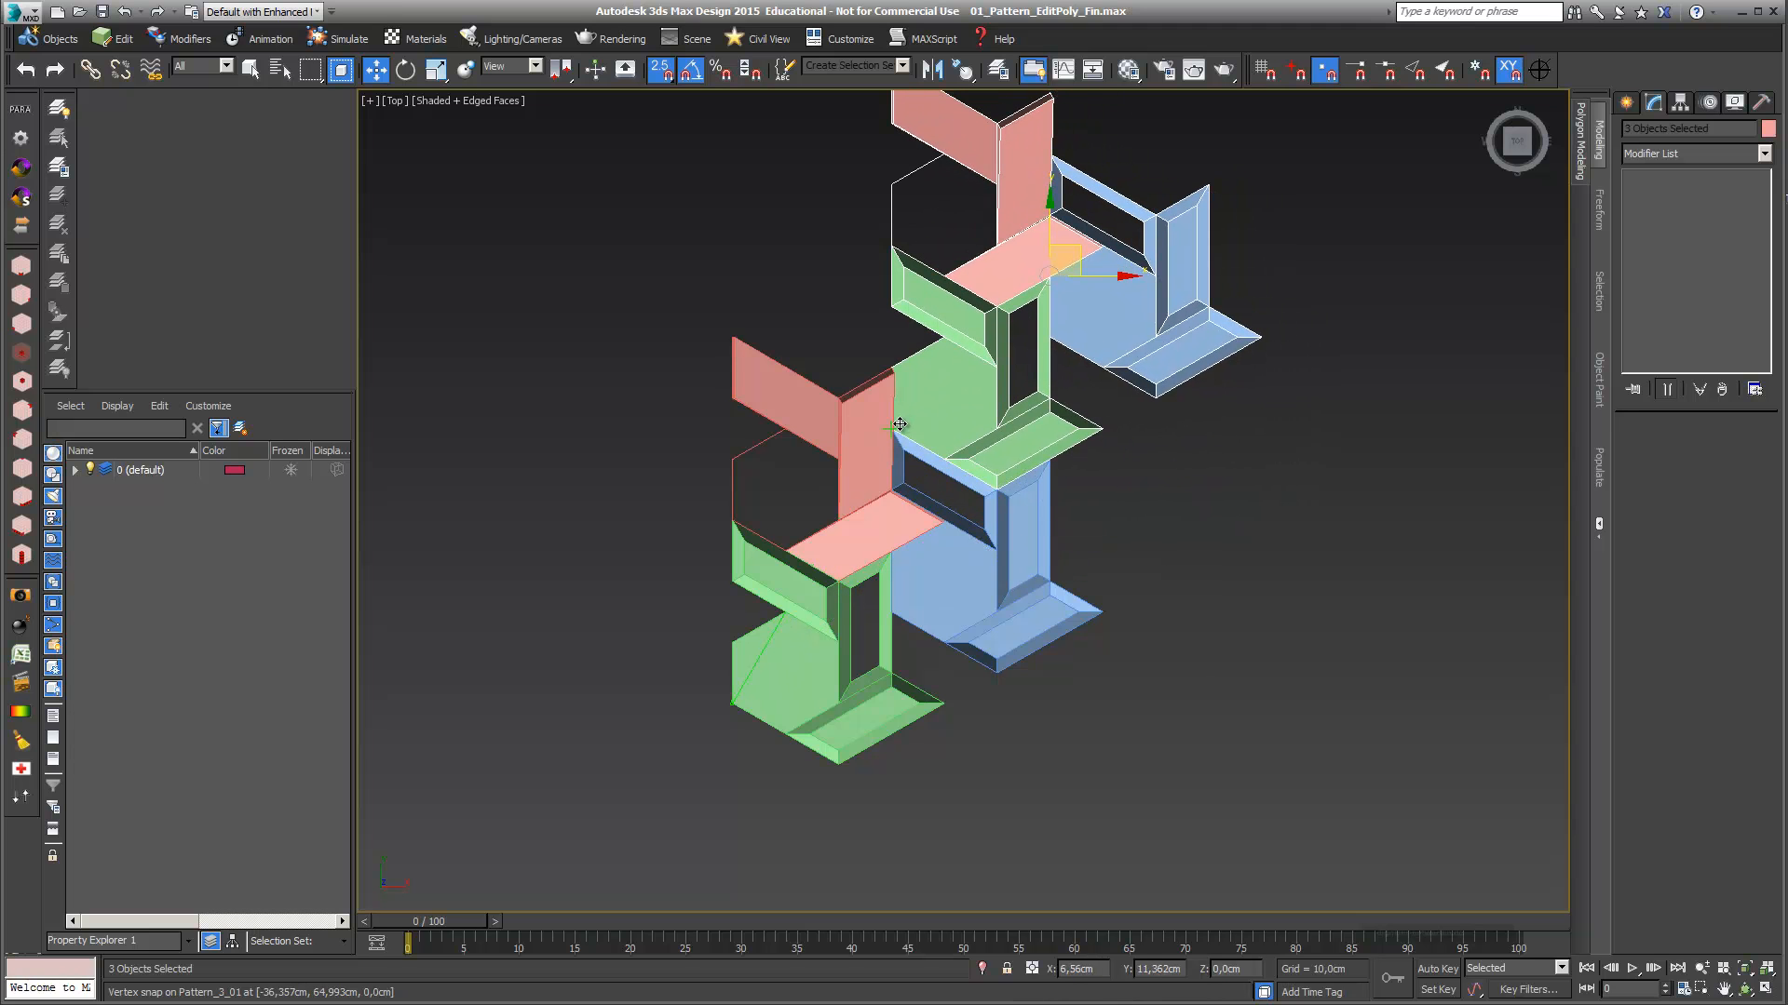
pyautogui.keyDown('shift'); pyautogui.moveTo(900, 424); pyautogui.dragTo(899, 425); pyautogui.keyUp('shift')
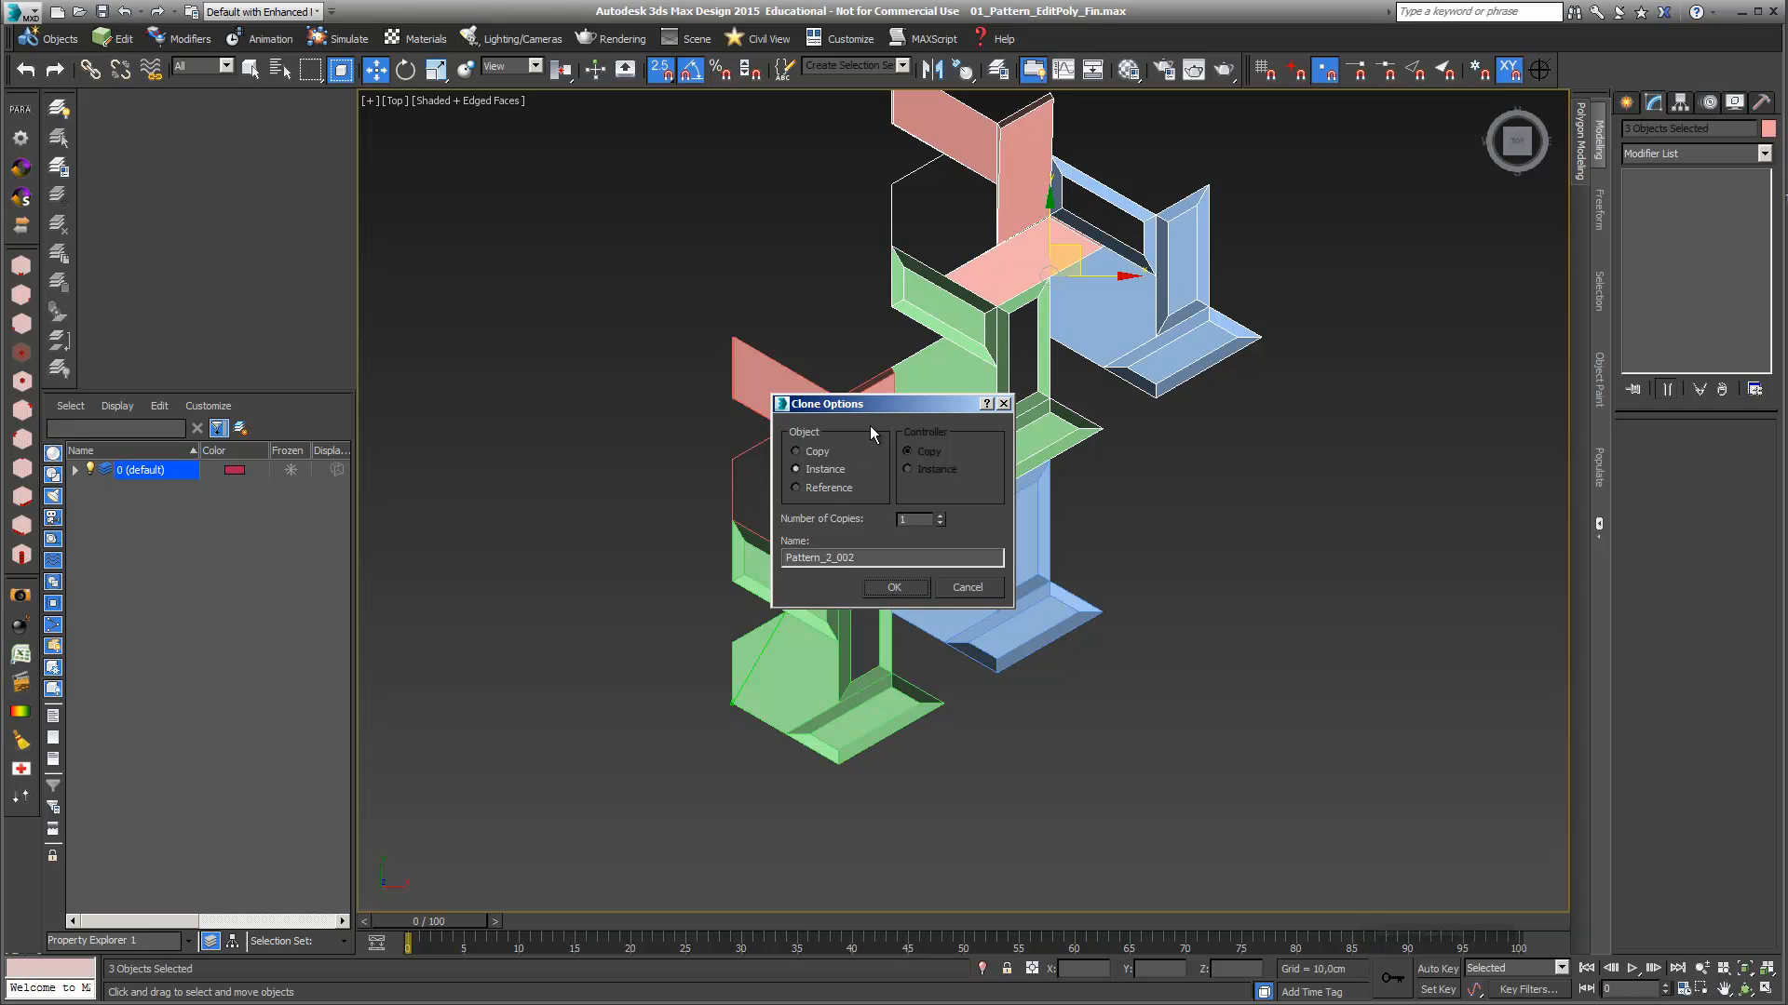
pyautogui.moveTo(898, 404); pyautogui.dragTo(648, 404)
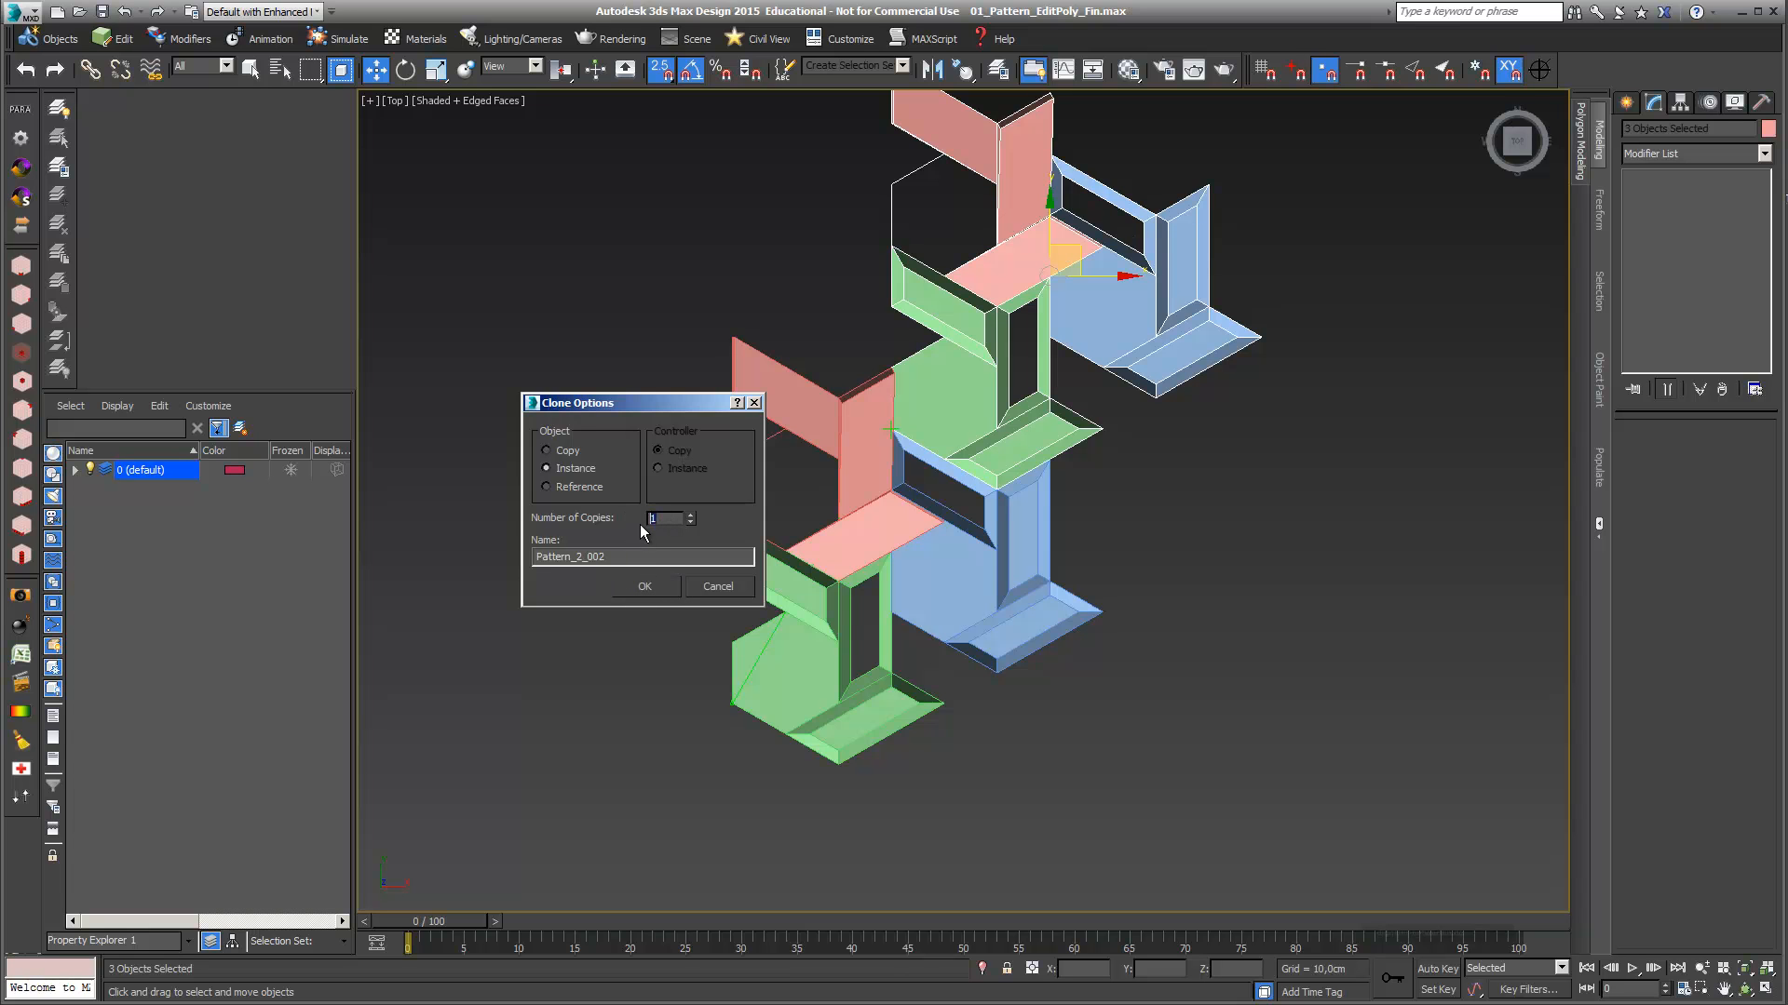
pyautogui.click(644, 586)
pyautogui.scroll(-5, 668, 614)
pyautogui.moveTo(670, 624); pyautogui.dragTo(684, 635, button='middle')
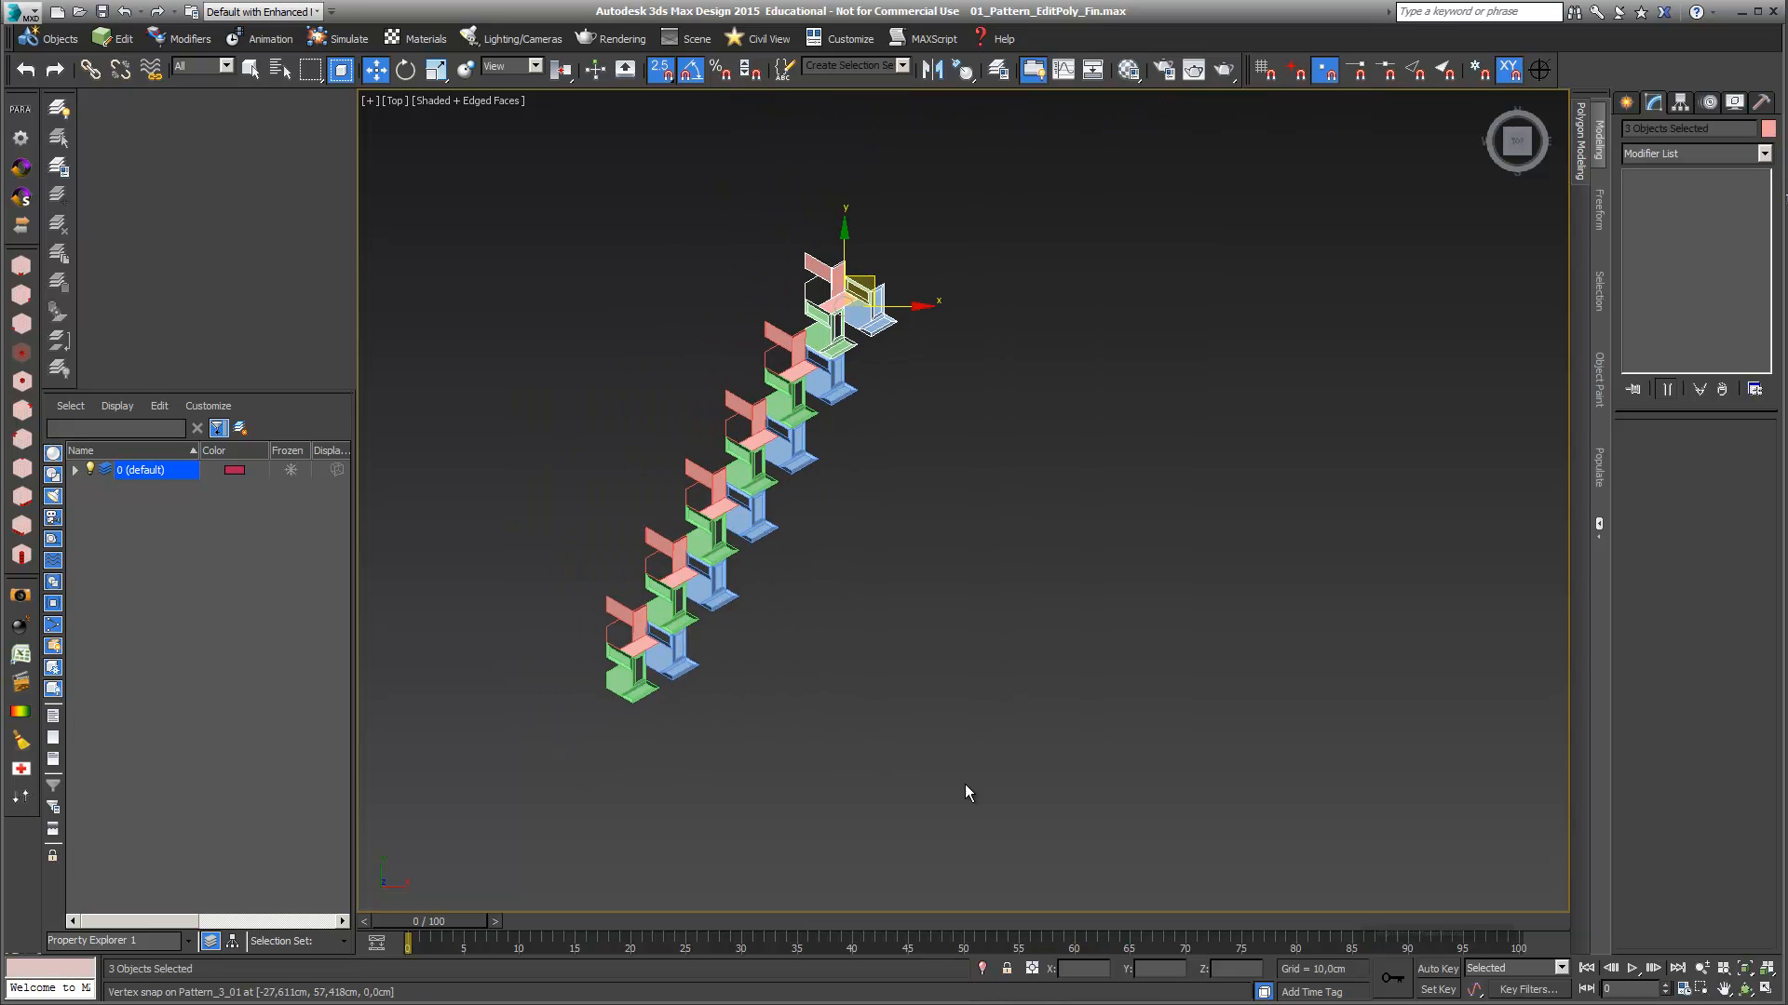
# Select the whole diagonal row and clone it horizontally as 5 instances, snapping the lowest pink tile's upper-left corner to the neighbouring blue tile's lower-left corner
pyautogui.moveTo(1036, 738); pyautogui.dragTo(686, 384)
pyautogui.moveTo(522, 176); pyautogui.dragTo(523, 176)
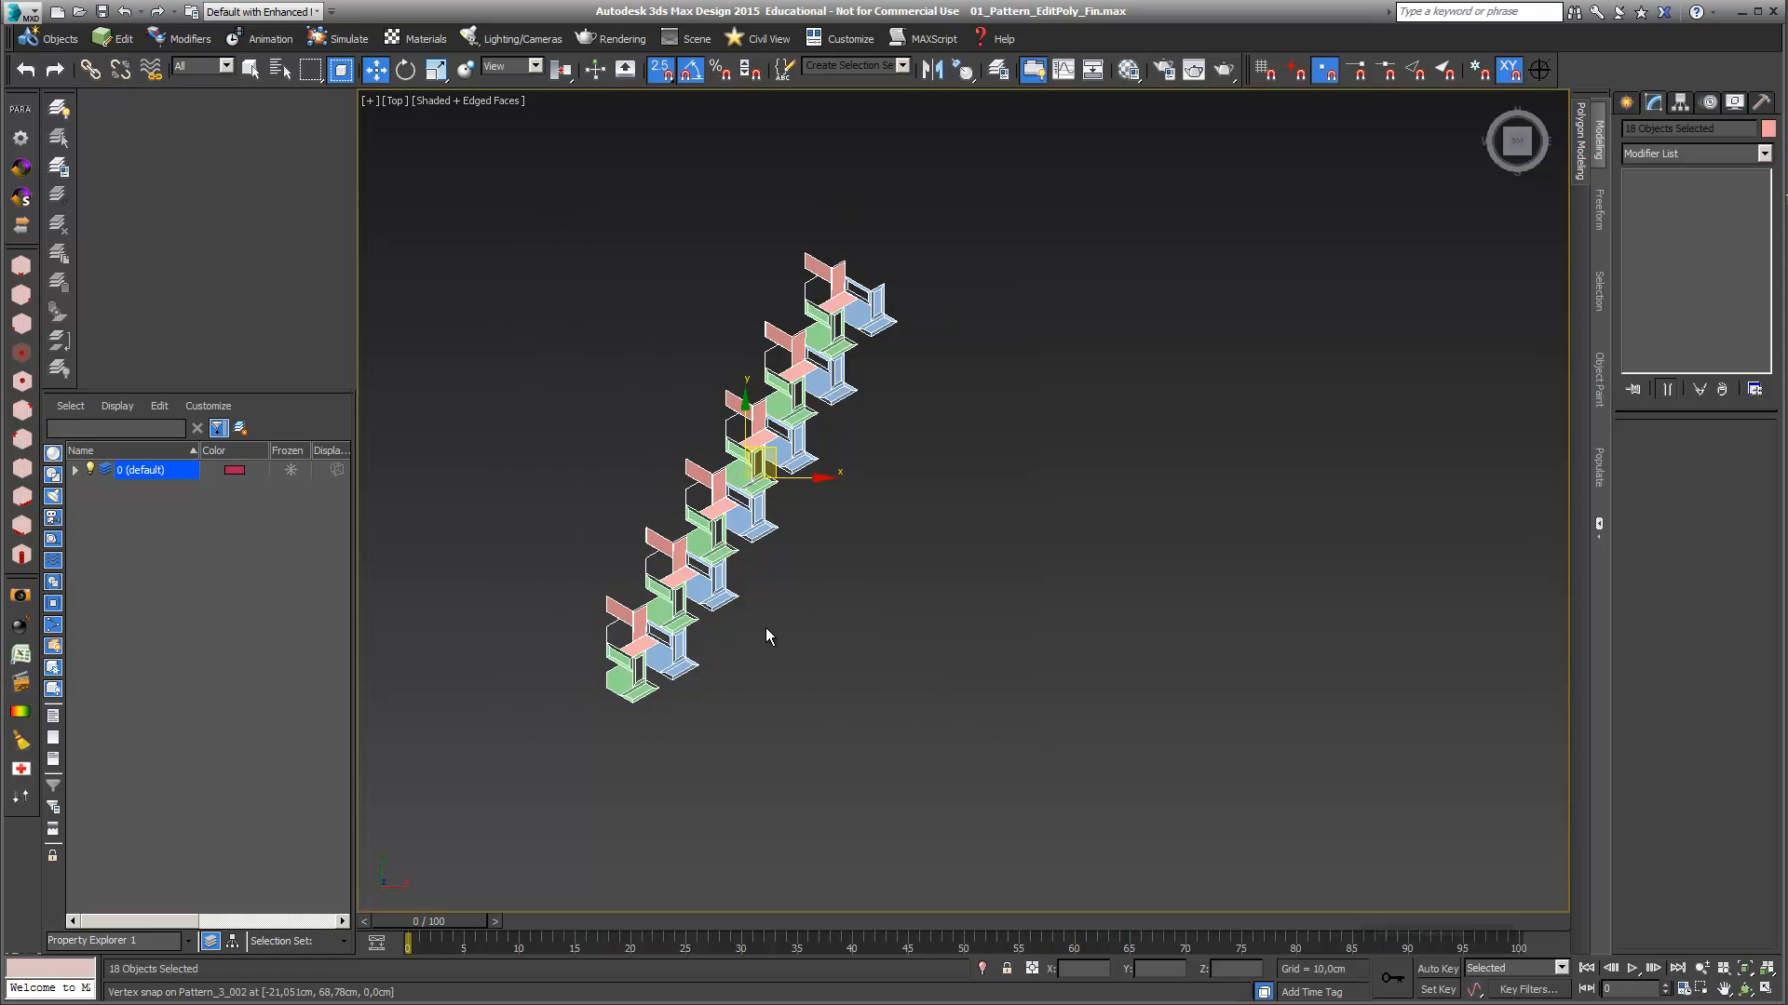
pyautogui.scroll(3, 656, 638)
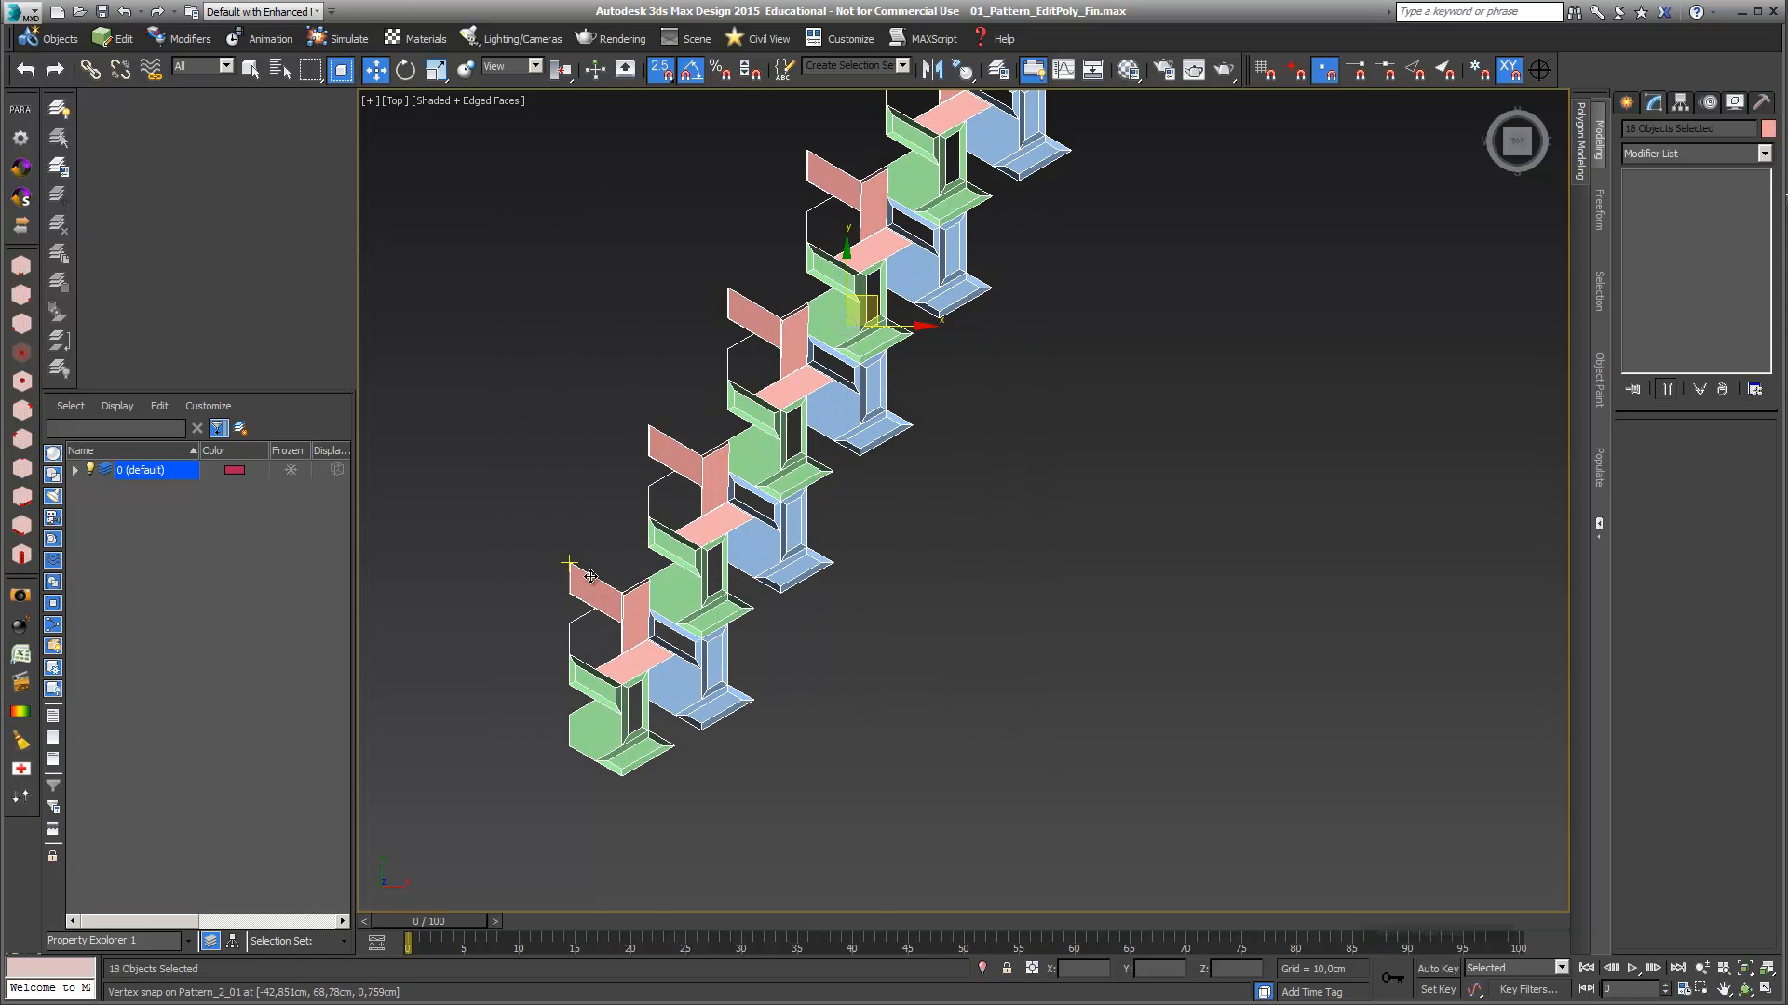
pyautogui.scroll(5, 600, 559)
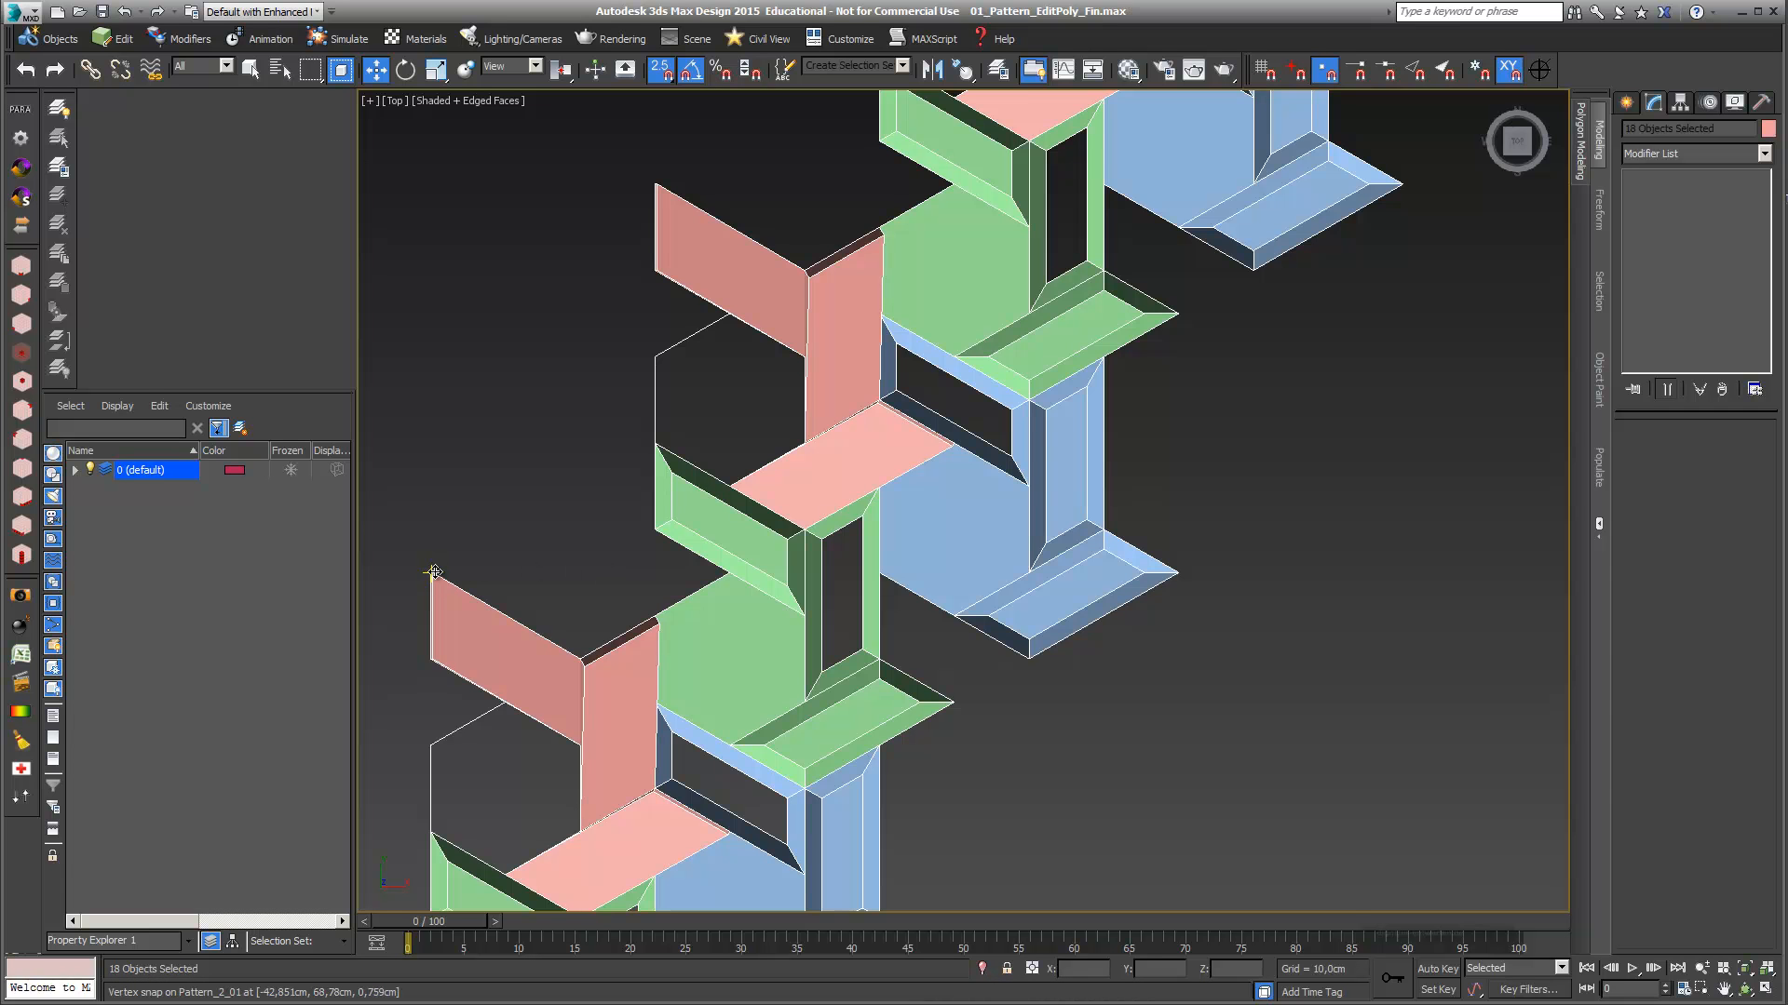
pyautogui.scroll(5, 435, 572)
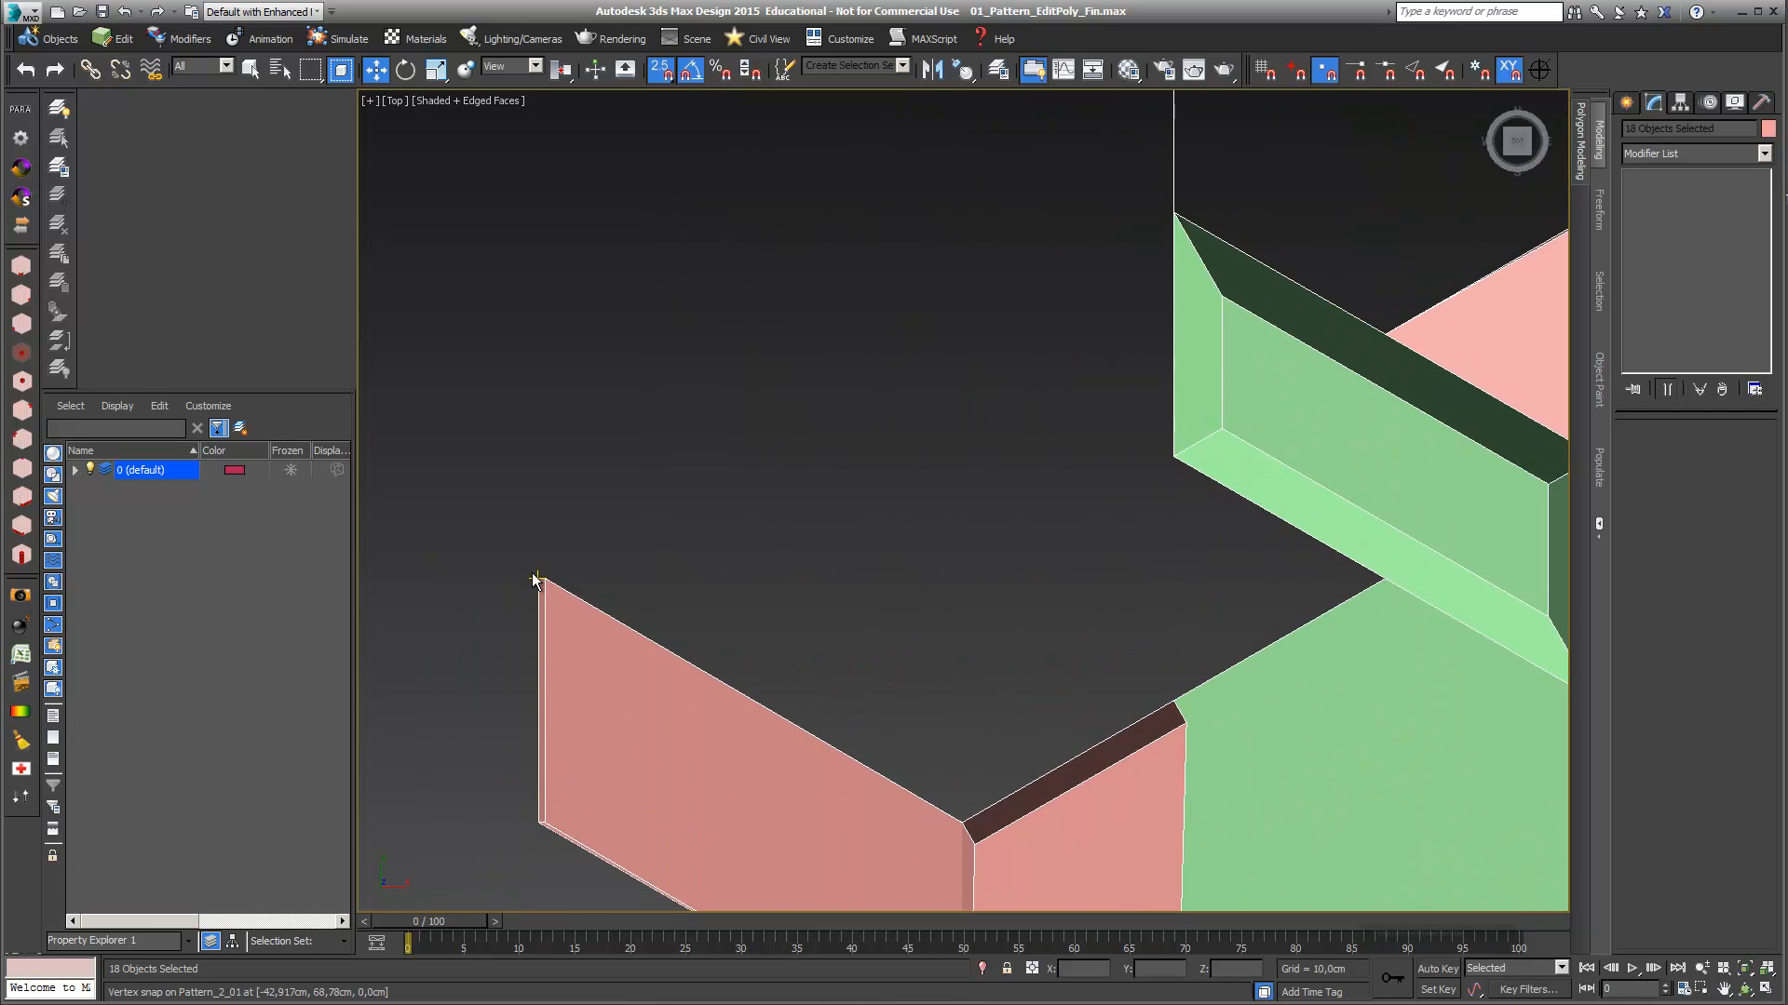
pyautogui.scroll(-2, 614, 462)
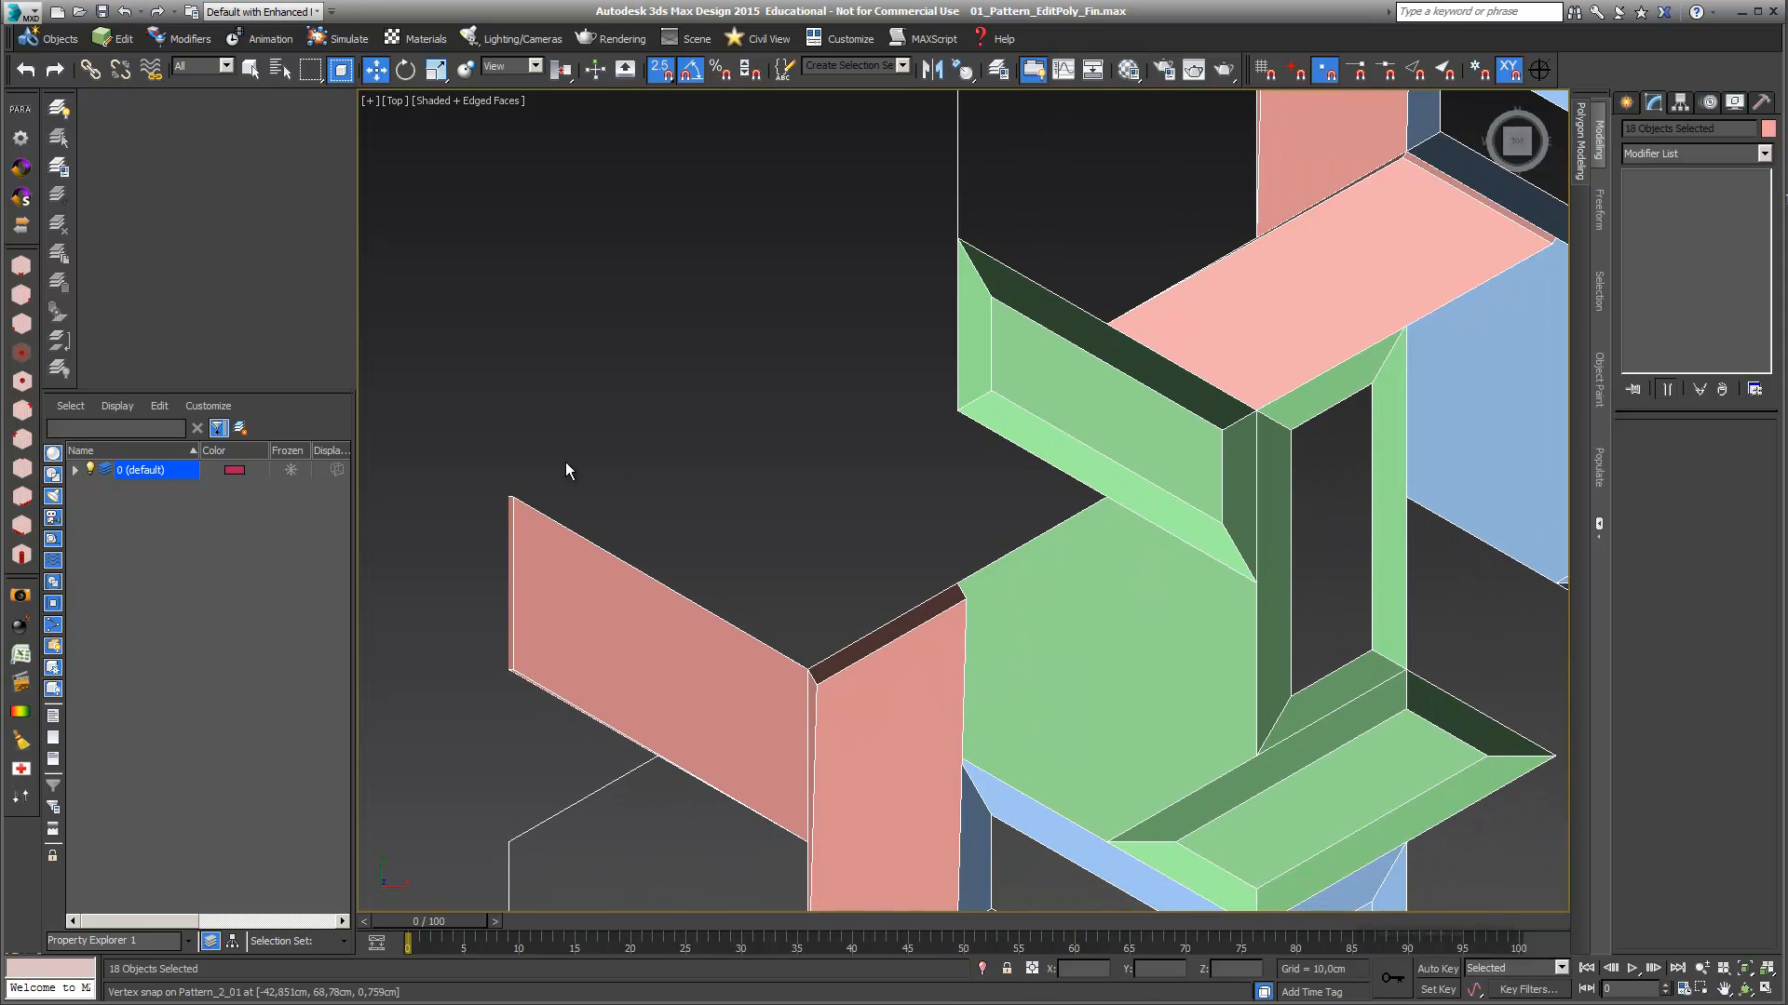
pyautogui.moveTo(506, 498)
pyautogui.keyDown('shift'); pyautogui.mouseDown()
pyautogui.moveTo(766, 578)
pyautogui.moveTo(968, 596)
pyautogui.moveTo(1411, 512)
pyautogui.moveTo(1407, 496)
pyautogui.mouseUp(); pyautogui.keyUp('shift')
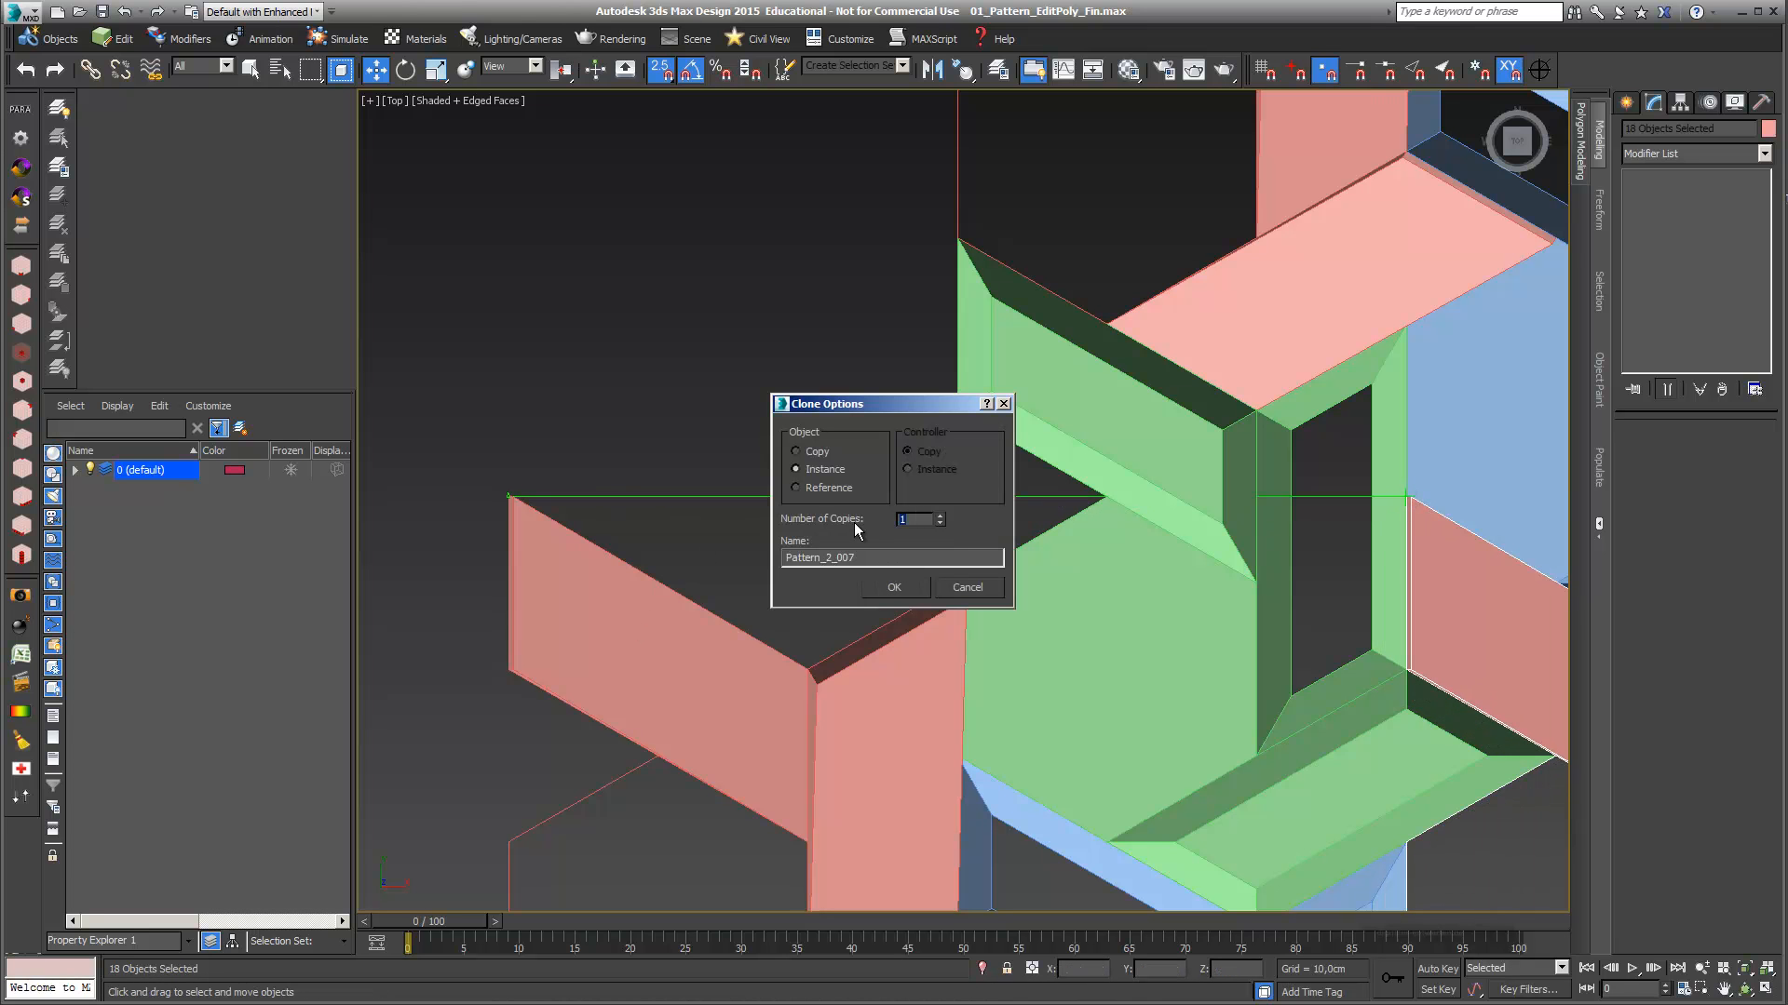
pyautogui.click(894, 588)
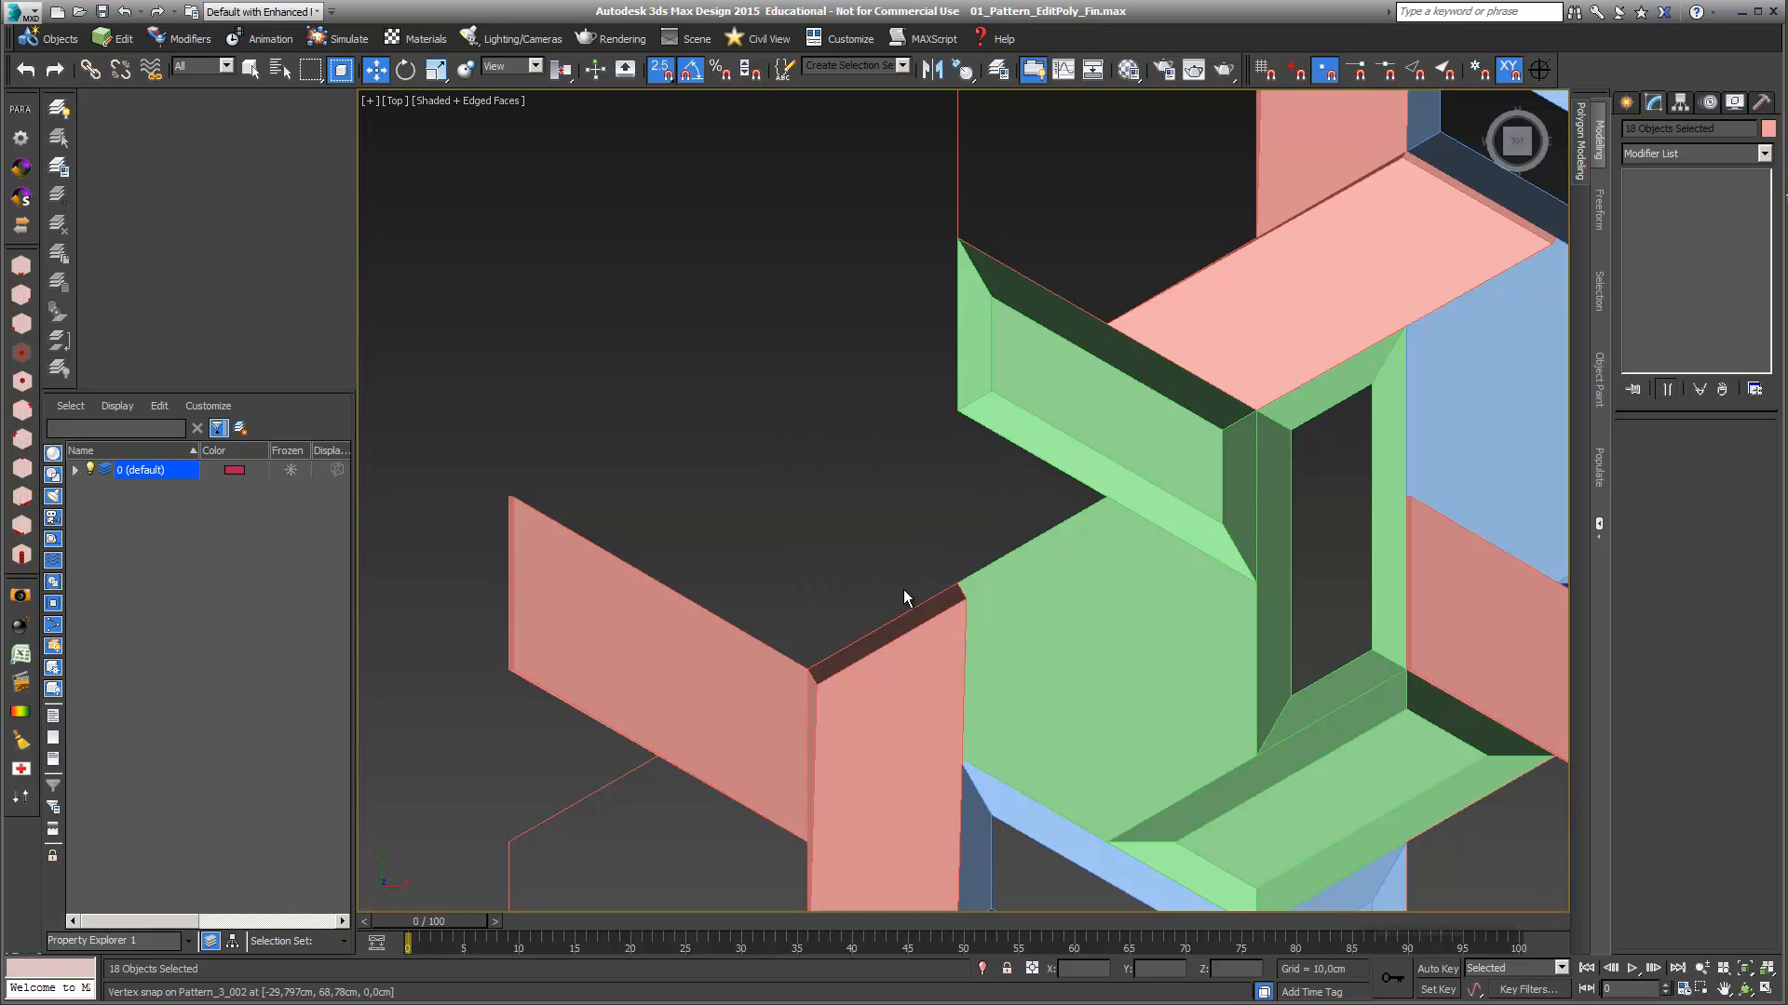
# Examine the cloned tile field from above and from a low oblique angle
pyautogui.scroll(-3, 1354, 533)
pyautogui.moveTo(1354, 534); pyautogui.dragTo(1092, 475, button='middle')
pyautogui.moveTo(1408, 606); pyautogui.dragTo(1180, 533, button='middle')
pyautogui.scroll(1, 1180, 533)
pyautogui.scroll(-6, 1180, 534)
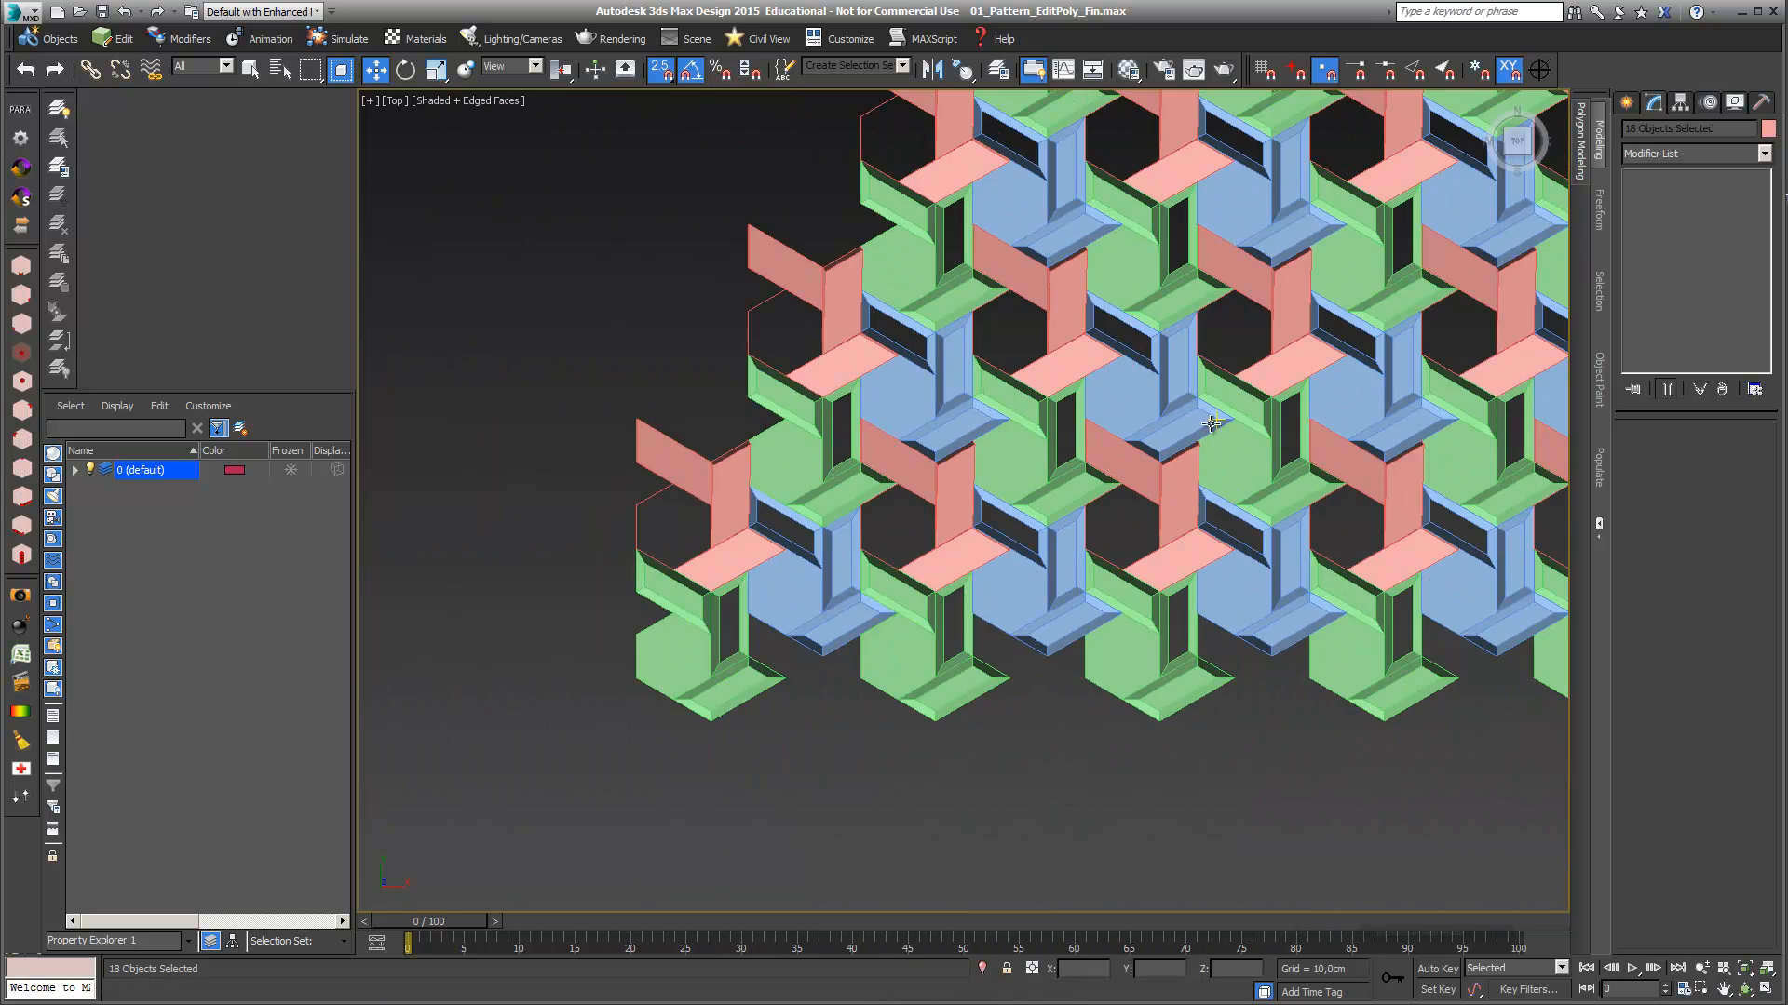
pyautogui.moveTo(982, 533); pyautogui.dragTo(903, 584, button='middle')
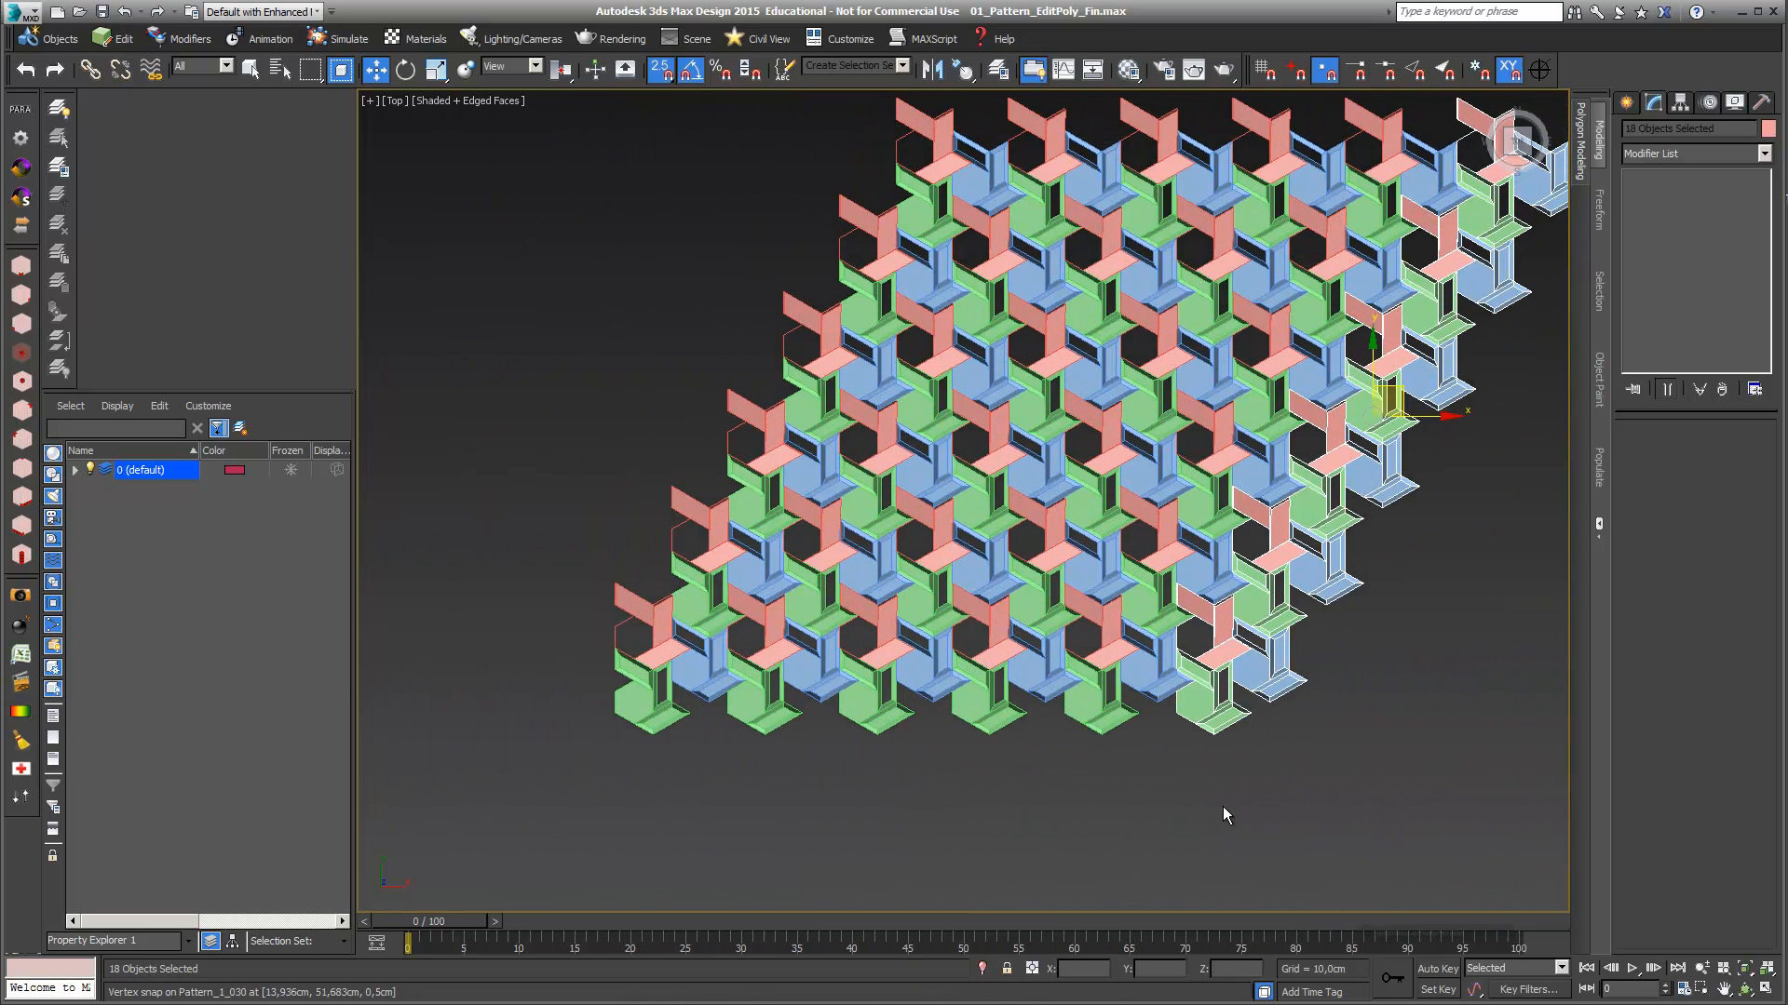
pyautogui.click(1746, 989)
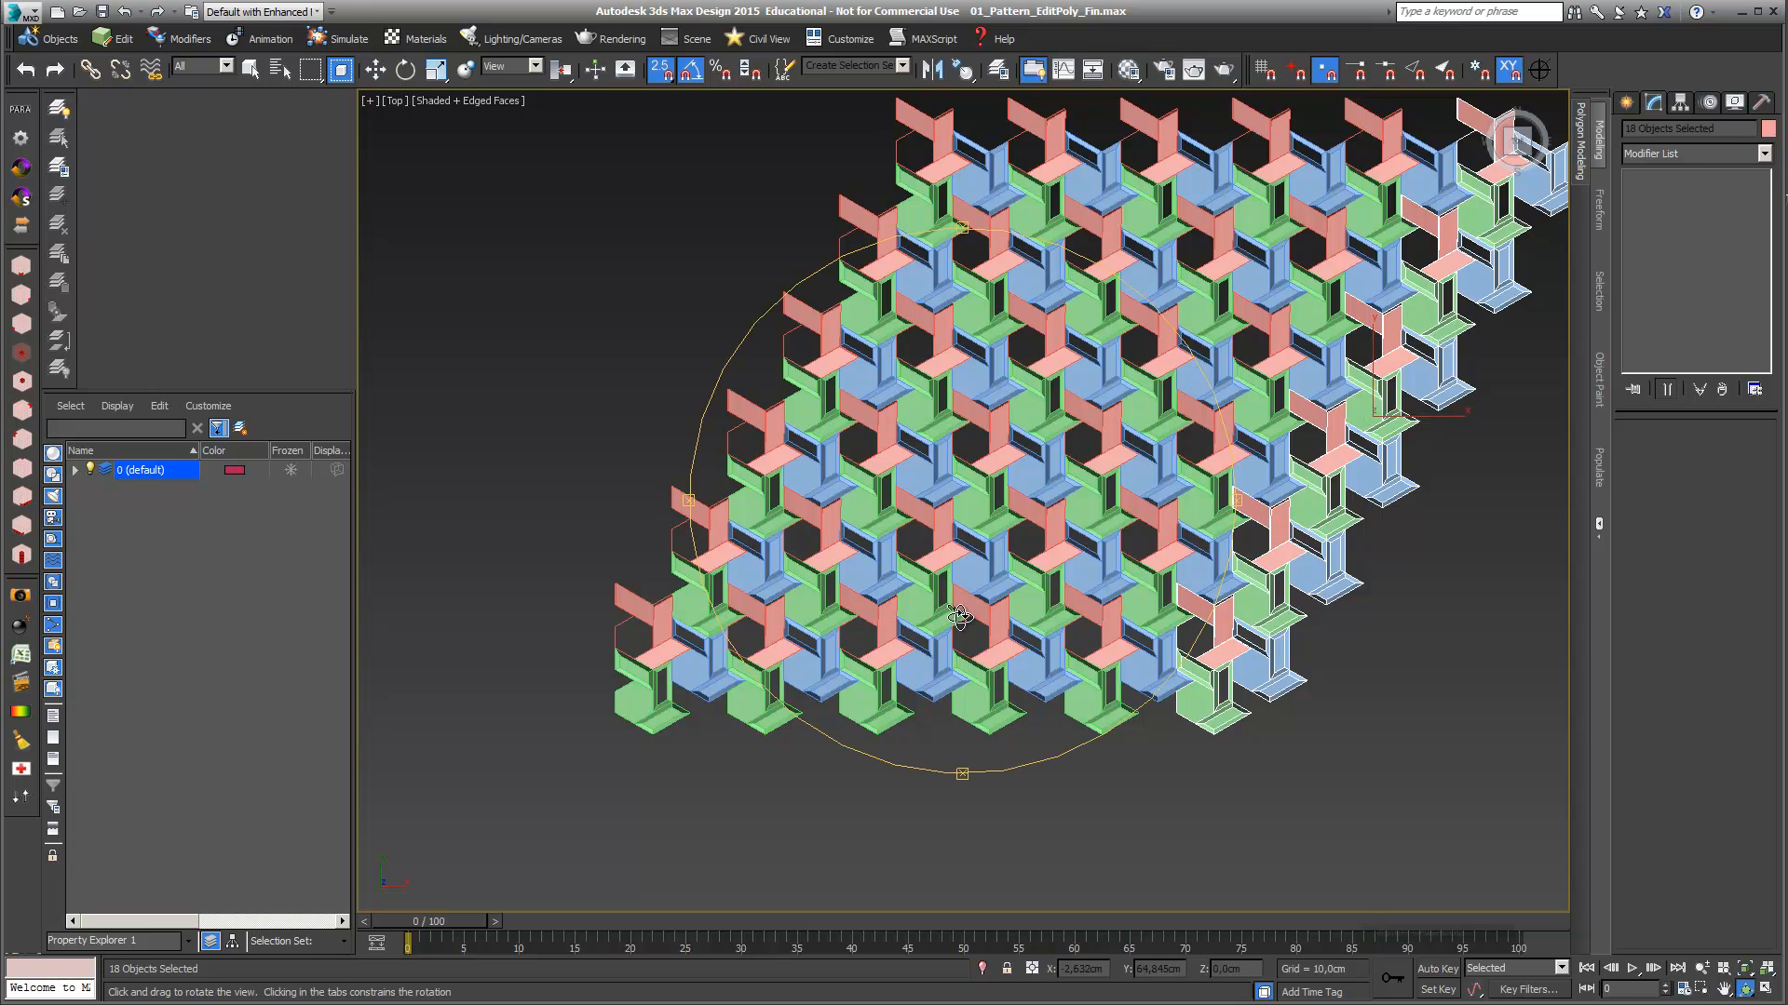
pyautogui.moveTo(928, 462); pyautogui.dragTo(945, 347)
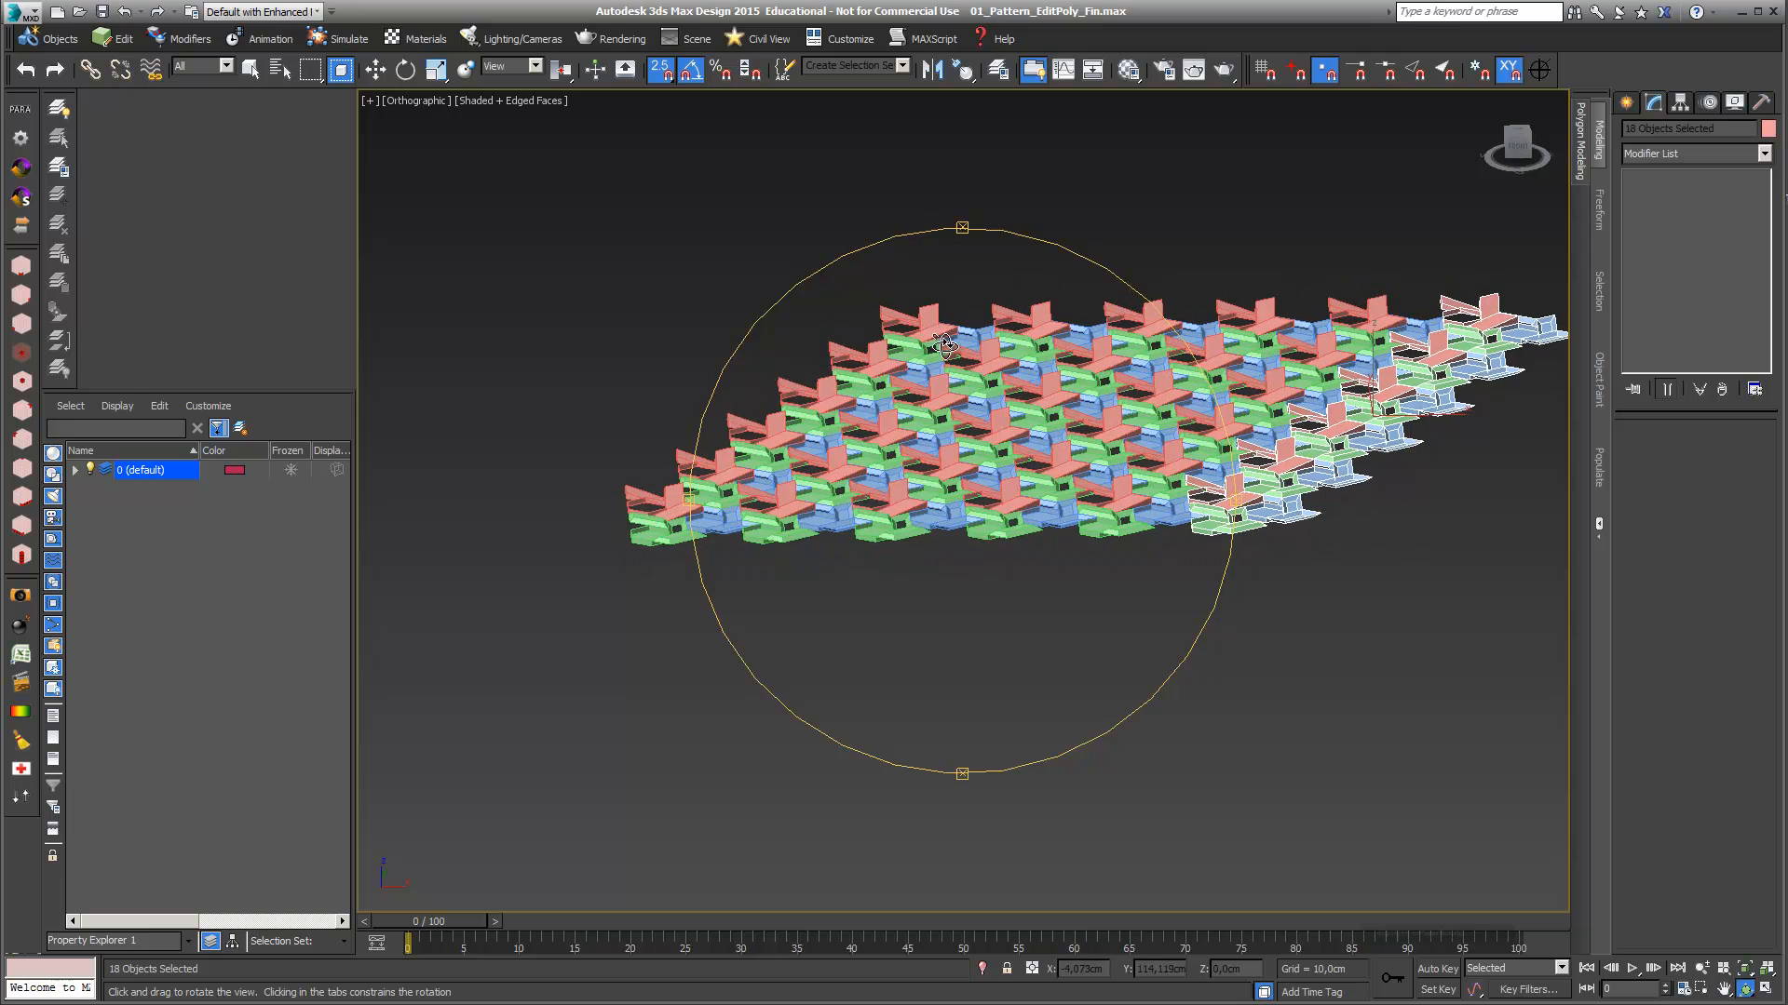
pyautogui.scroll(6, 1008, 344)
pyautogui.moveTo(1008, 344); pyautogui.dragTo(1033, 317, button='middle')
pyautogui.scroll(2, 1003, 331)
# Select a pink tile in the middle of the field and adjust its Hinge angle to 27.0 and finally to 21.5
pyautogui.click(375, 69)
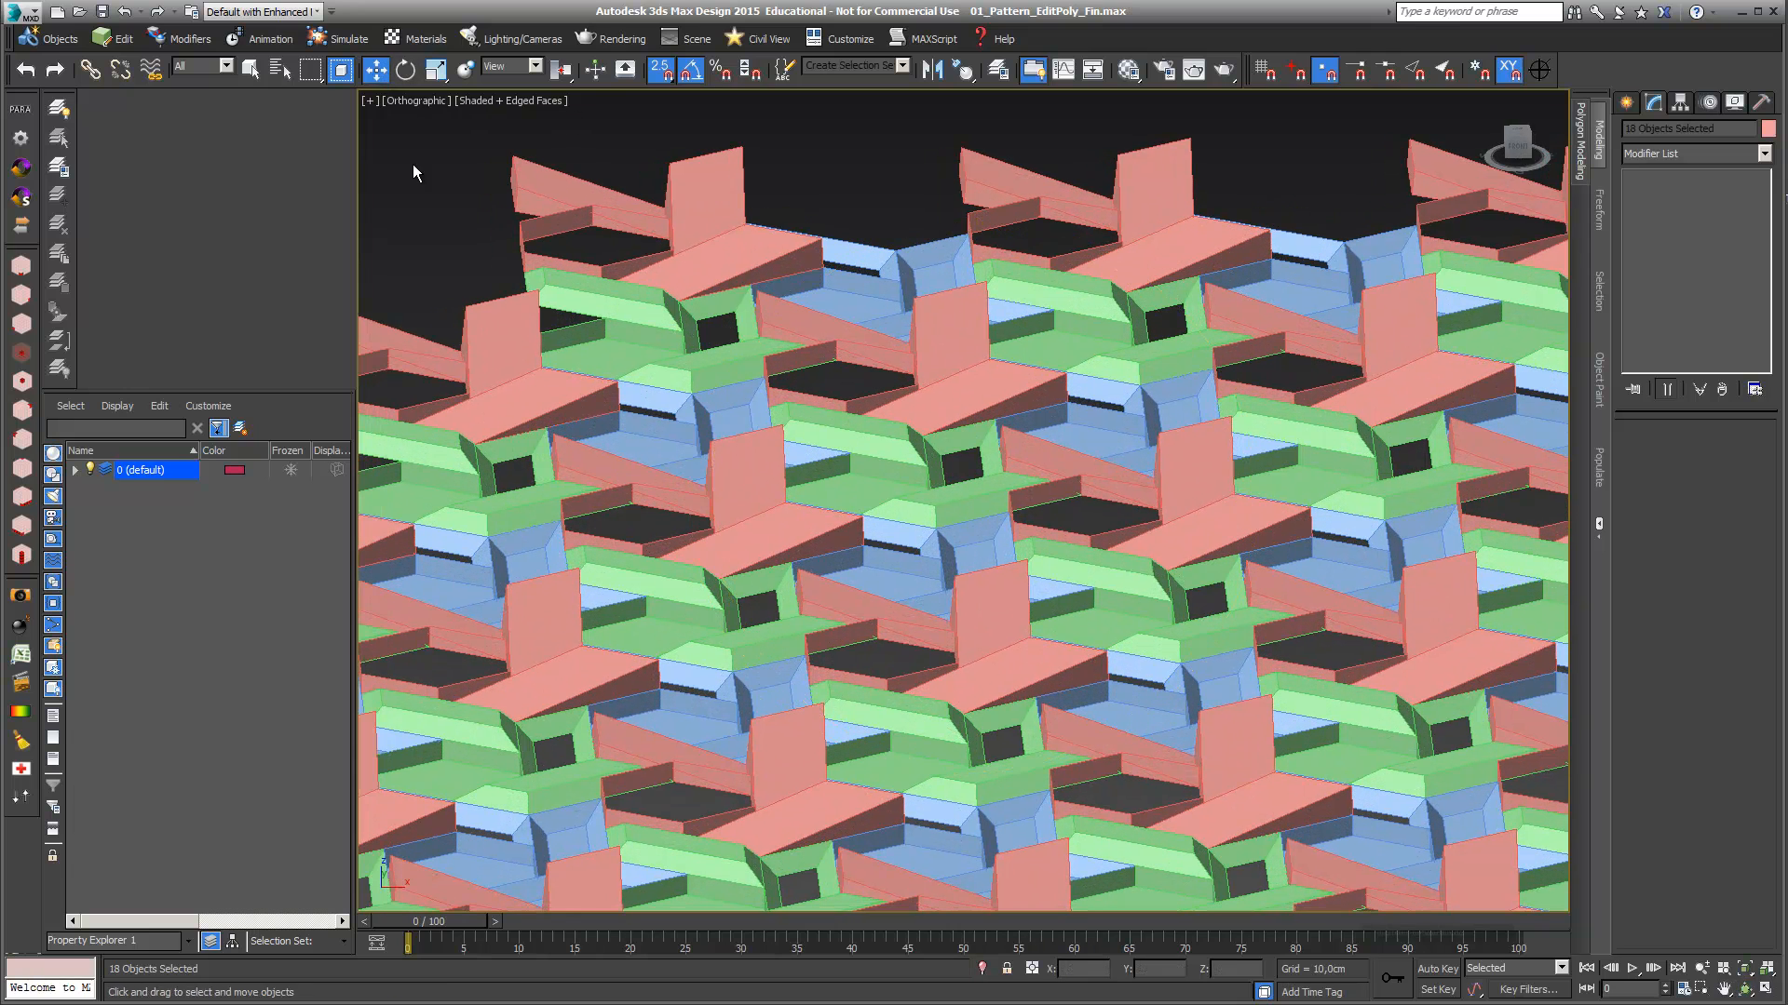
pyautogui.click(978, 592)
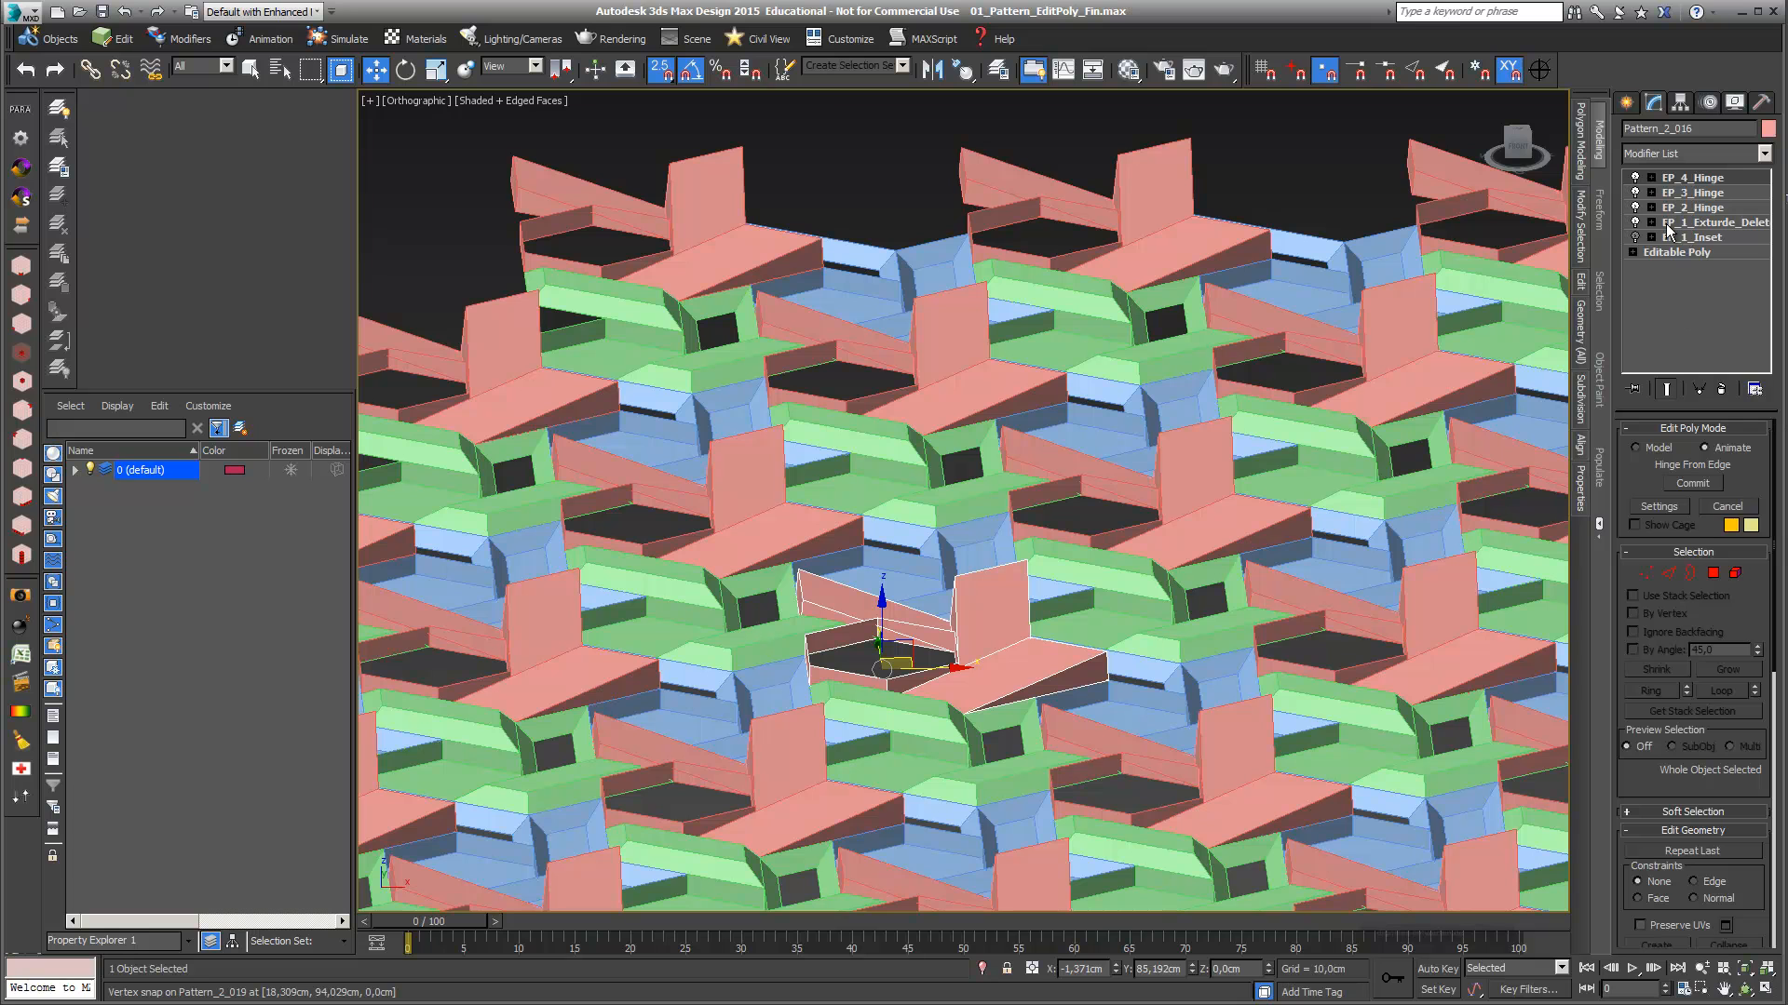
pyautogui.click(1675, 508)
pyautogui.moveTo(980, 513); pyautogui.dragTo(978, 511)
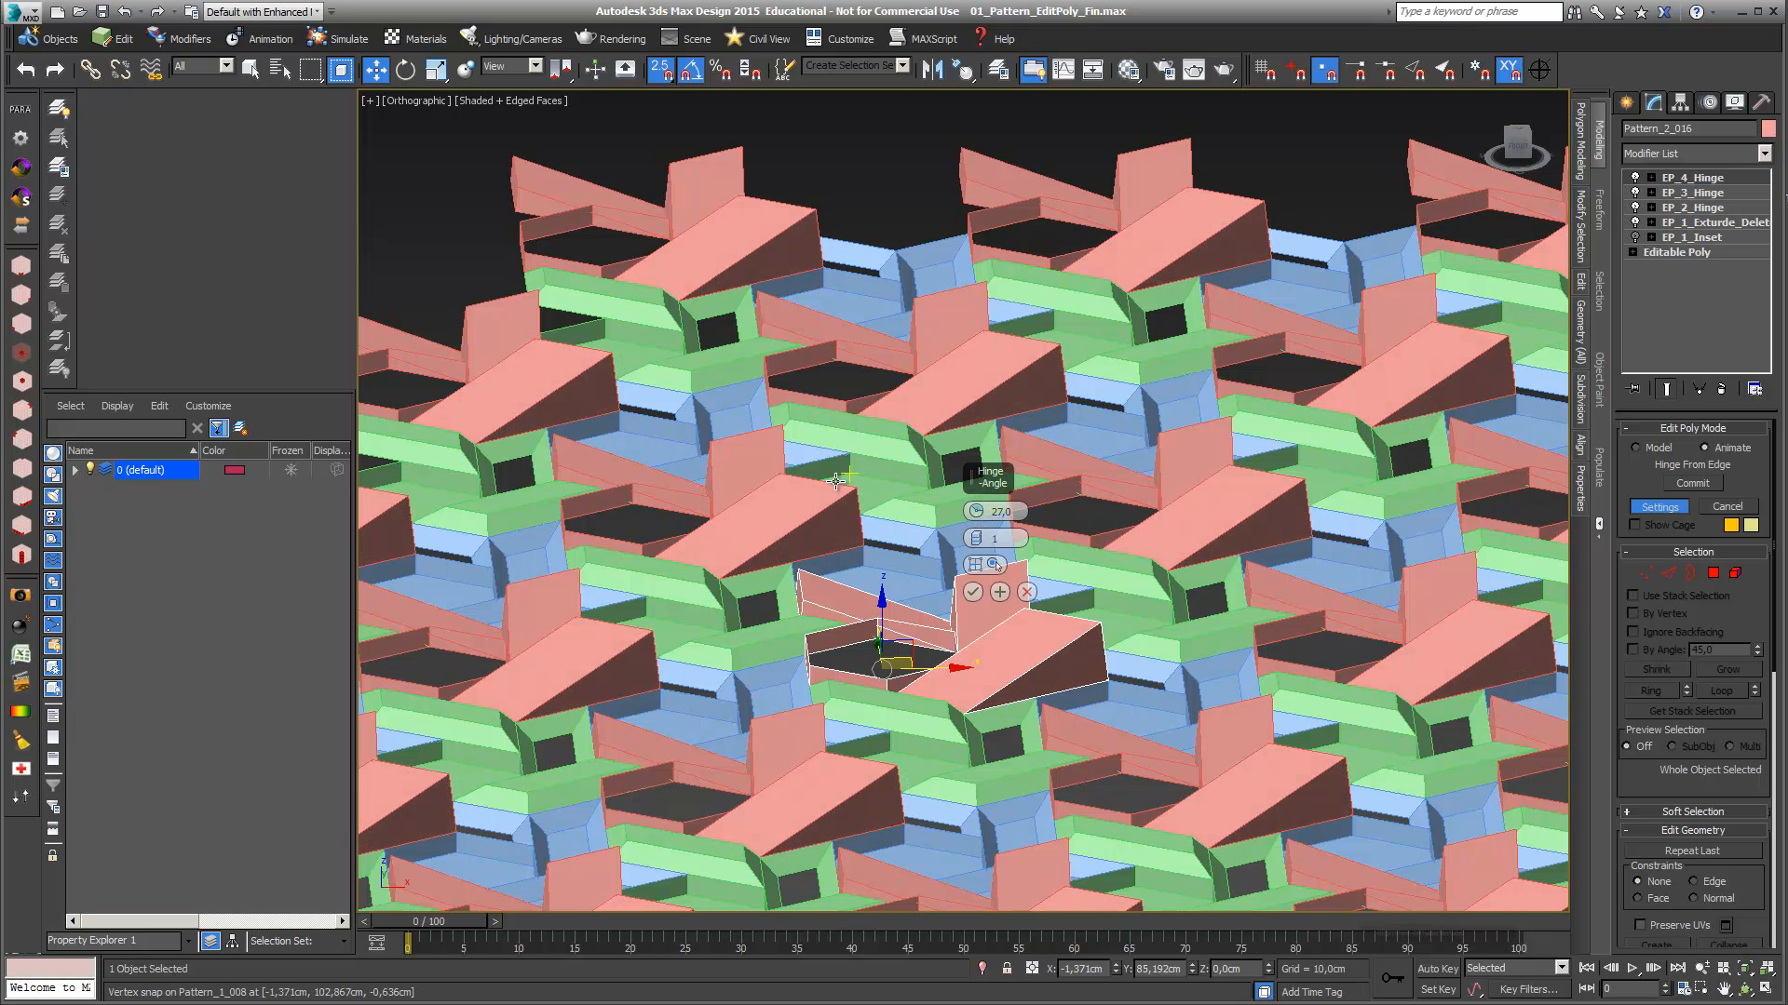
pyautogui.scroll(-5, 835, 481)
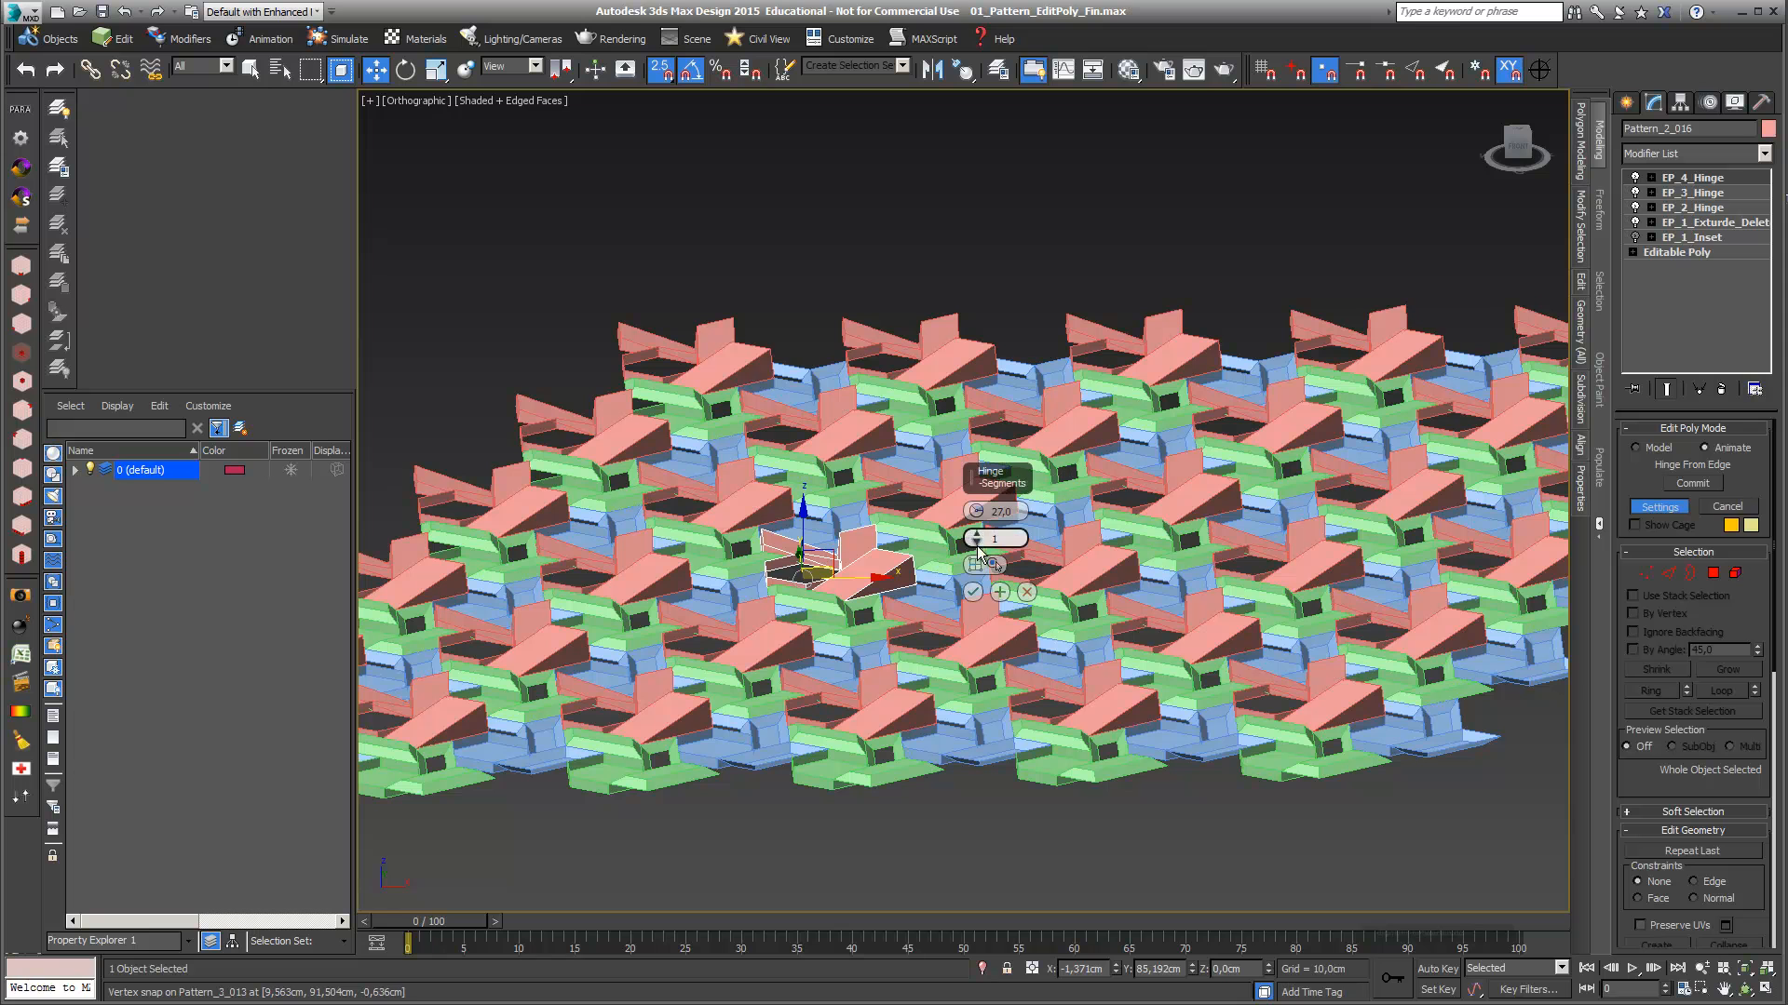
pyautogui.moveTo(976, 518)
pyautogui.mouseDown()
pyautogui.moveTo(987, 543)
pyautogui.moveTo(1010, 526)
pyautogui.mouseUp()
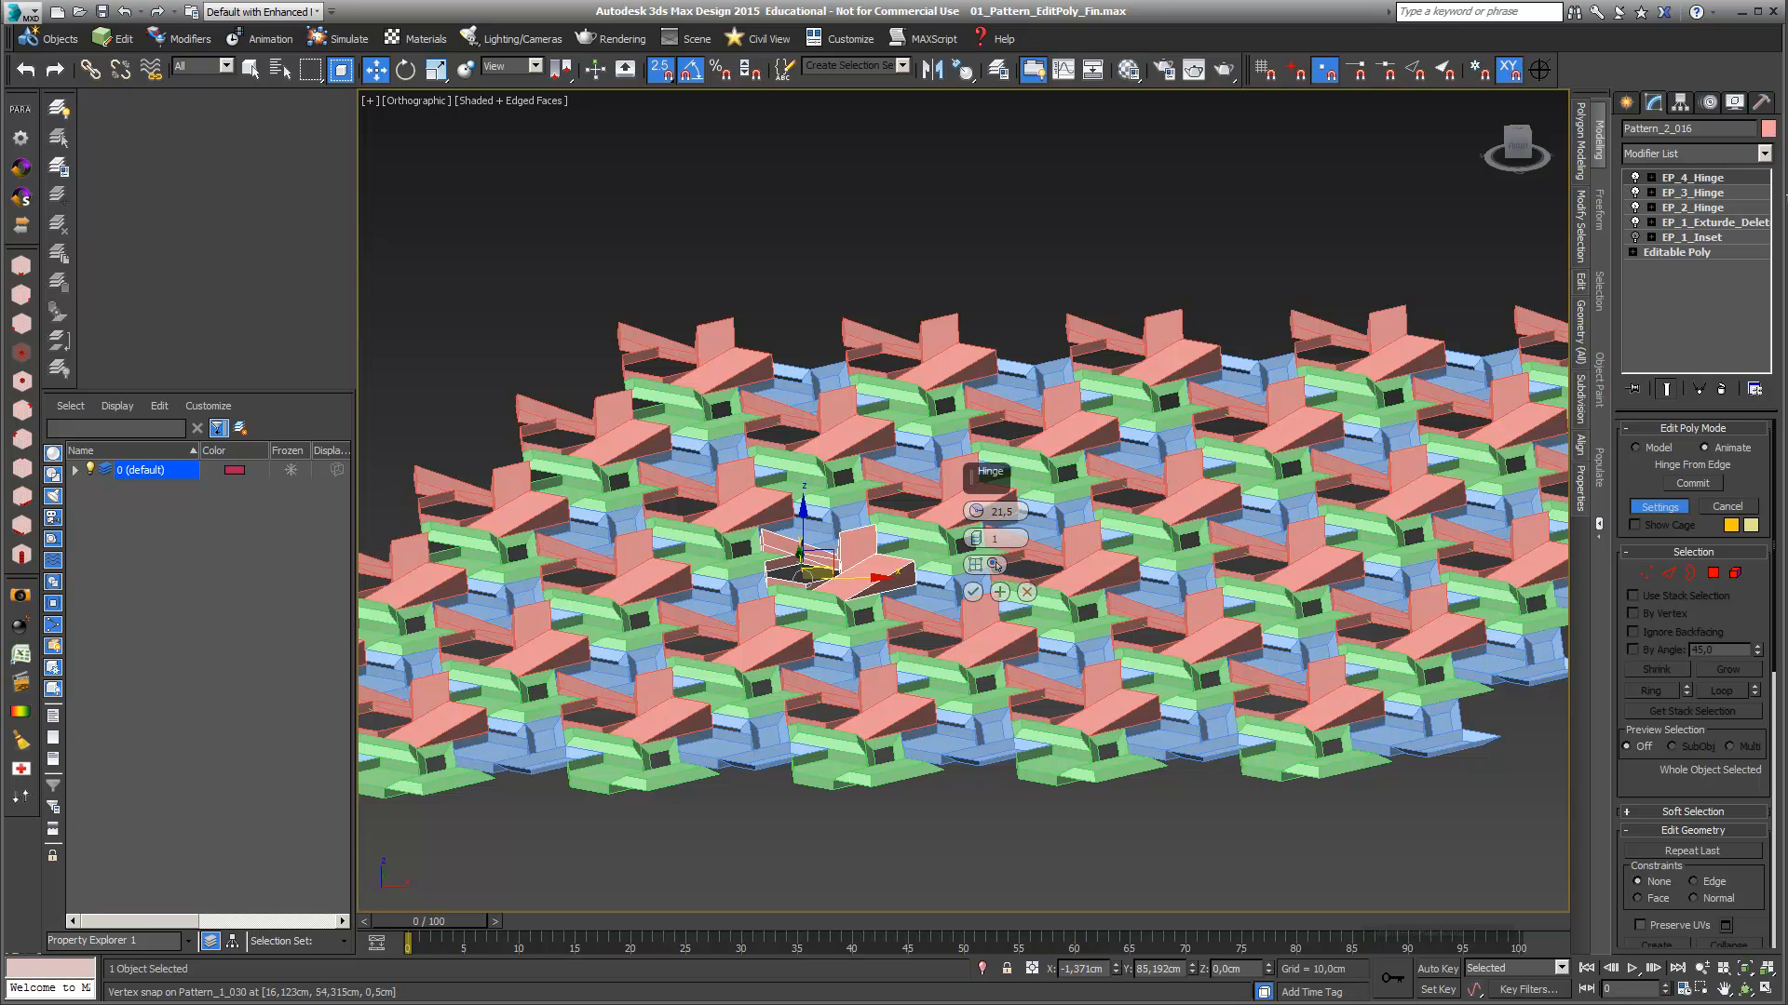
pyautogui.press('F10')
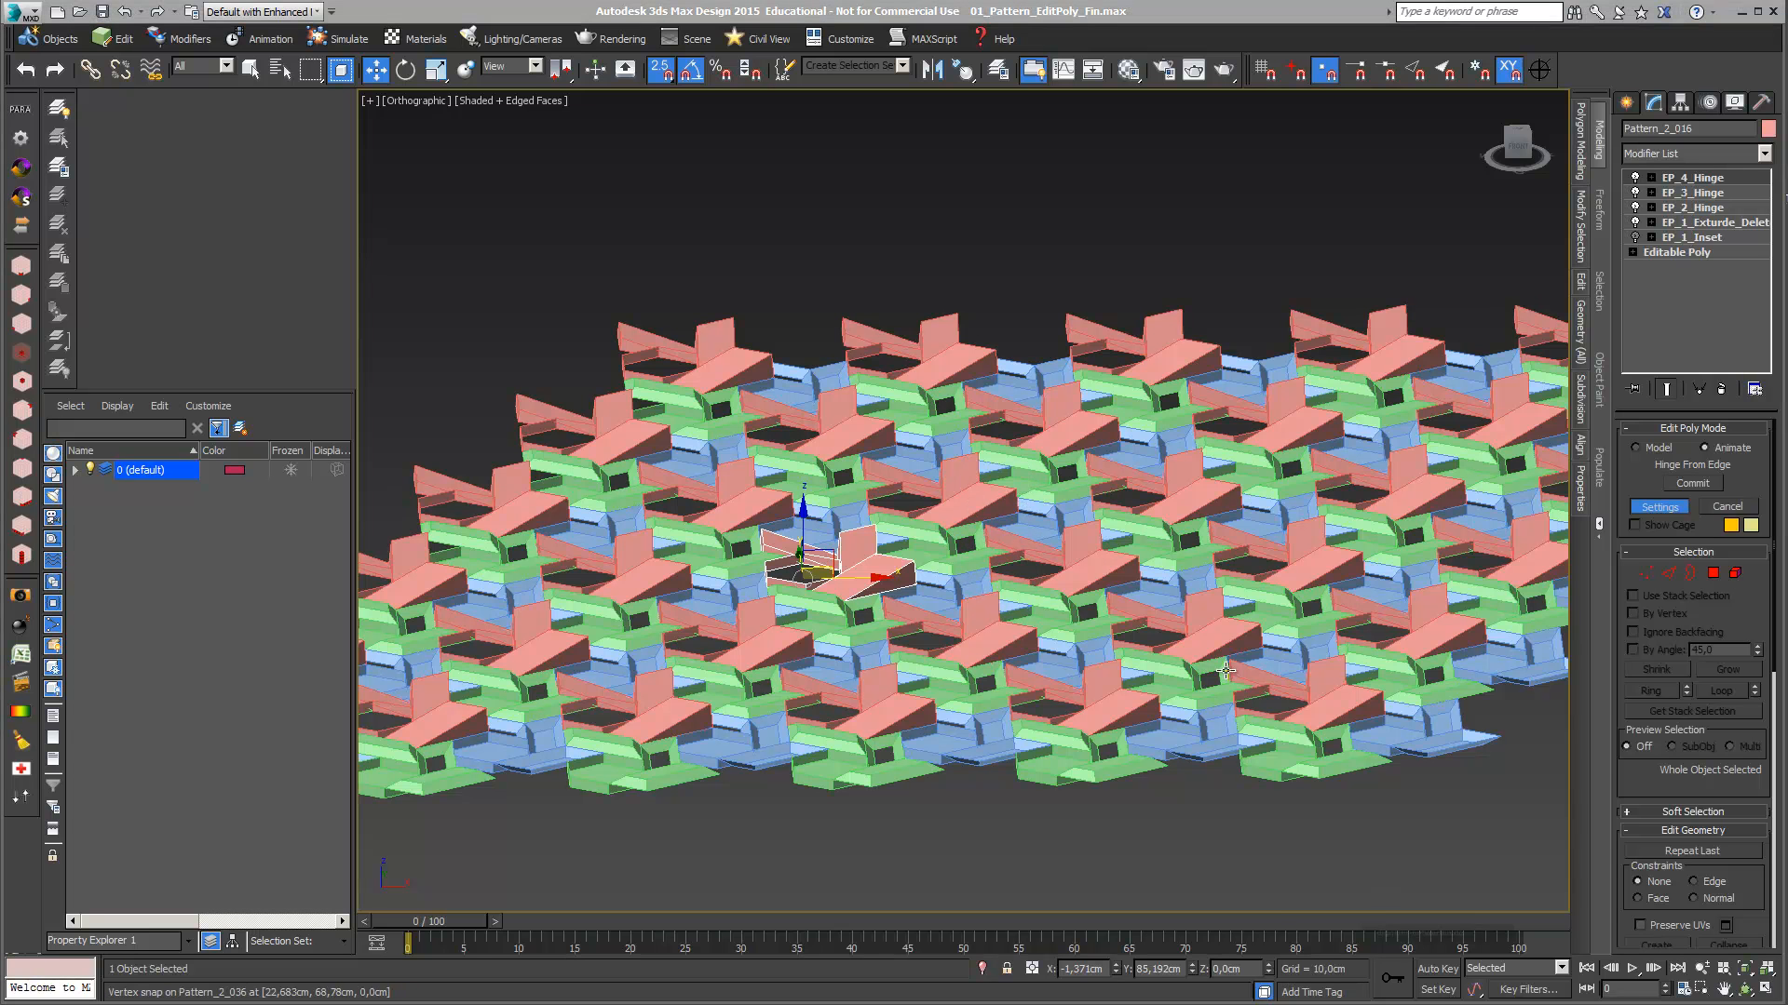
# Undo the last seven commands in one go, back to the state before the first instance clone
pyautogui.click(140, 12)
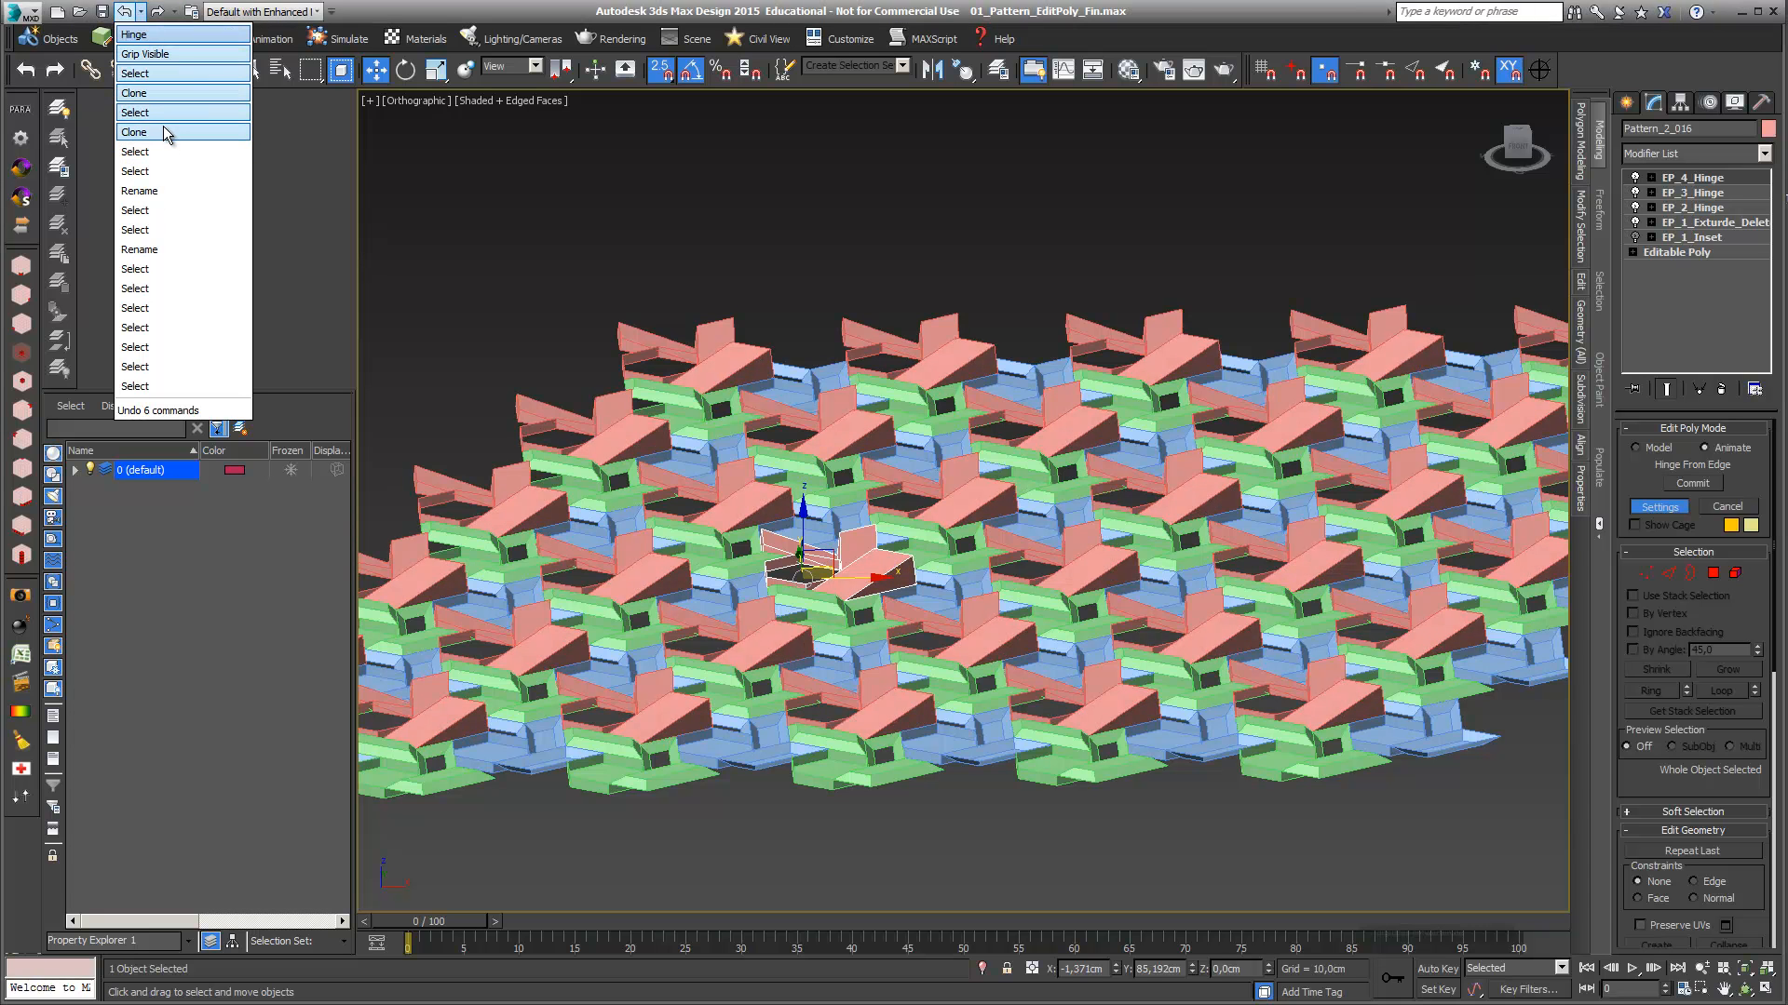
pyautogui.click(164, 149)
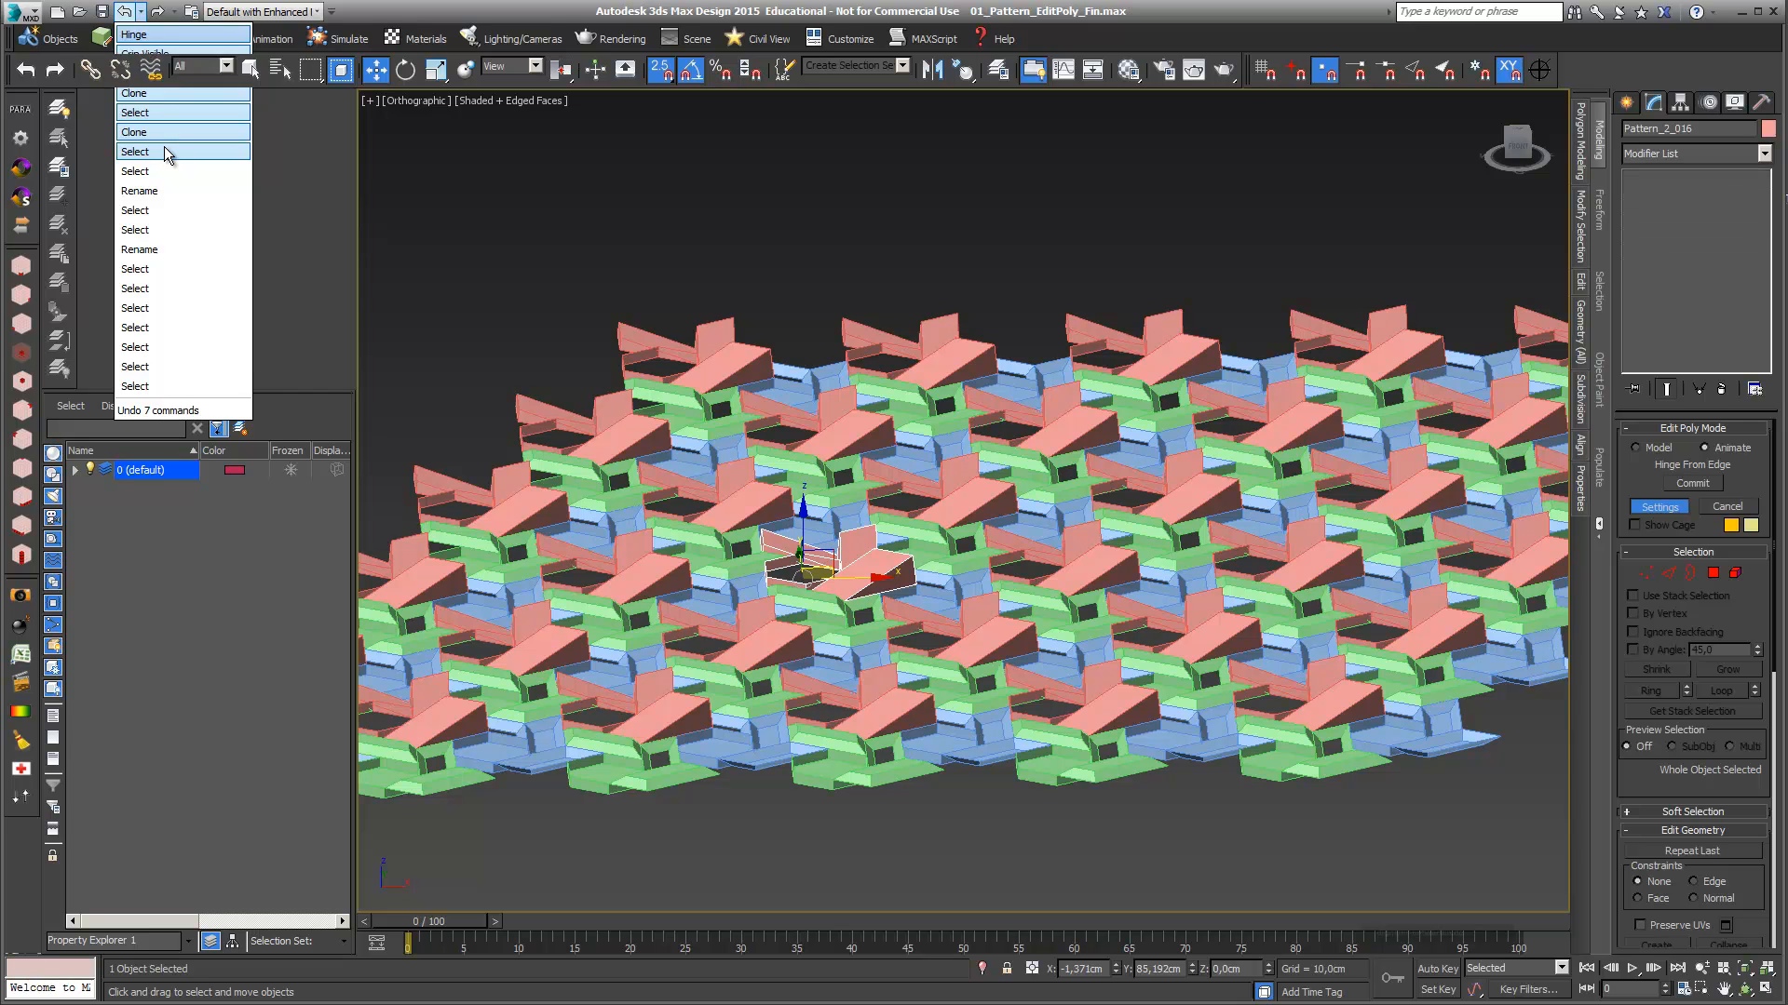
pyautogui.scroll(8, 875, 531)
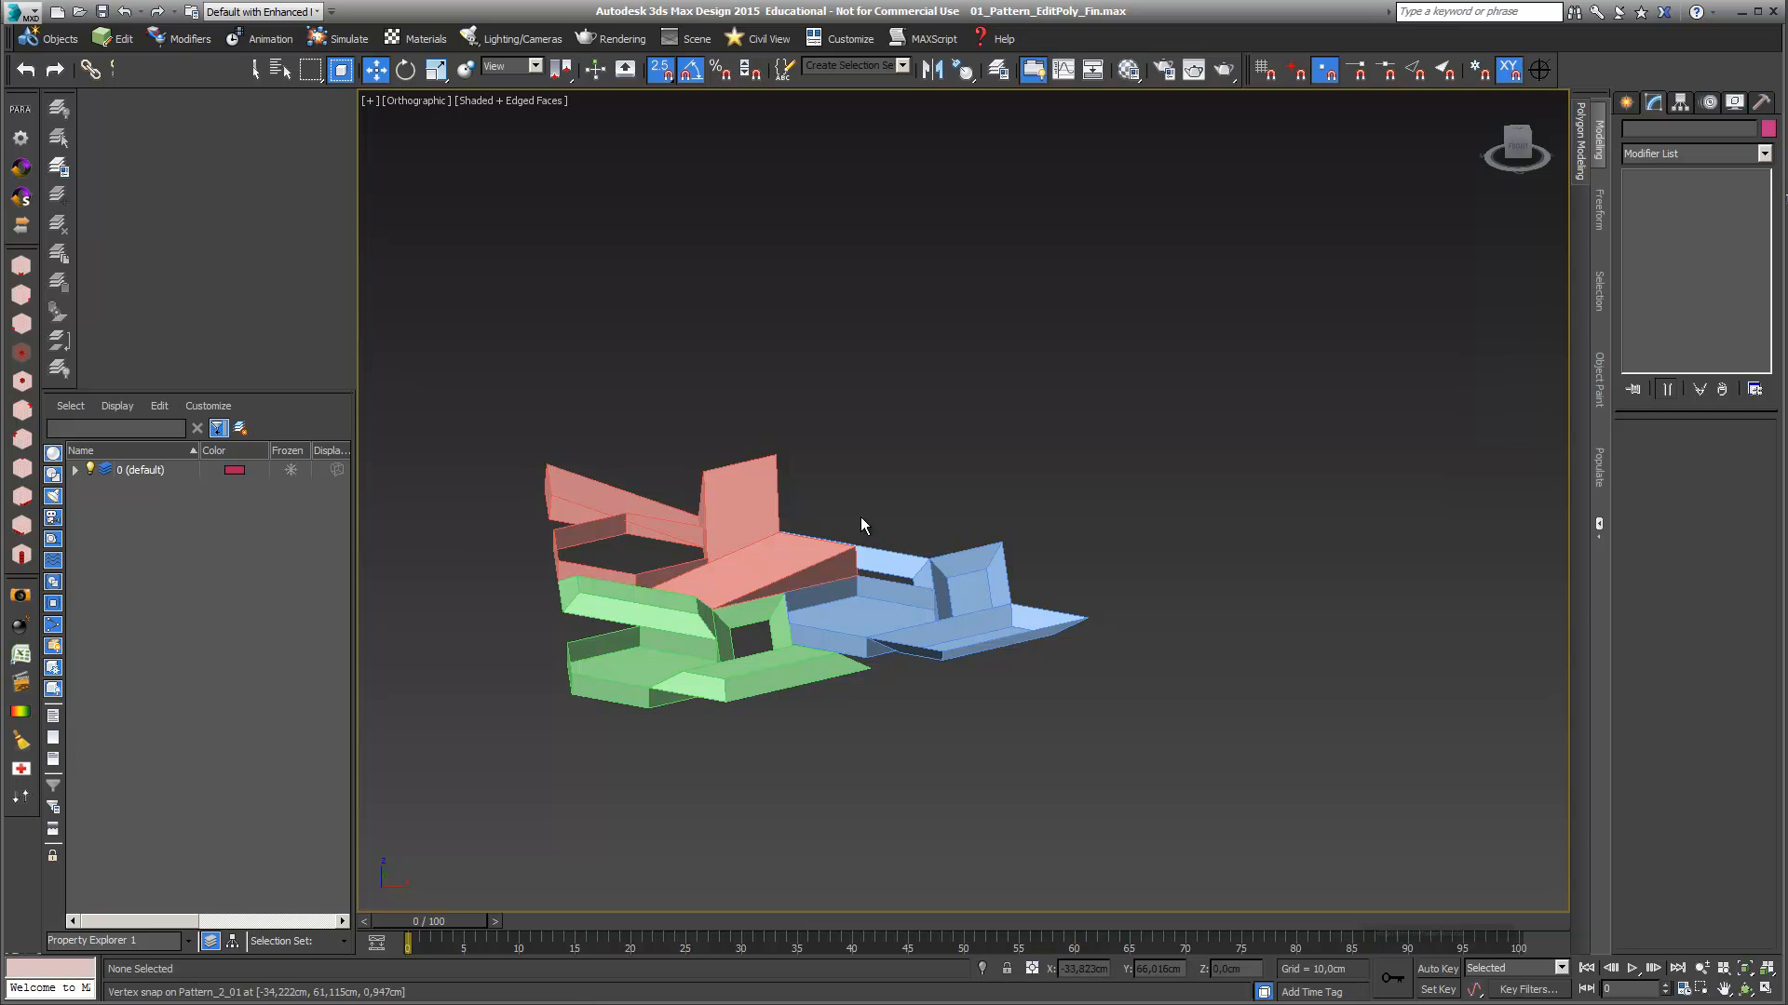
# In the Top view, clone the three tiles diagonally upward as 5 references, snapping the green tile's lower-left corner to the blue tile's upper-left corner
pyautogui.press('t')
pyautogui.moveTo(946, 379); pyautogui.dragTo(957, 593, button='middle')
pyautogui.scroll(10, 958, 522)
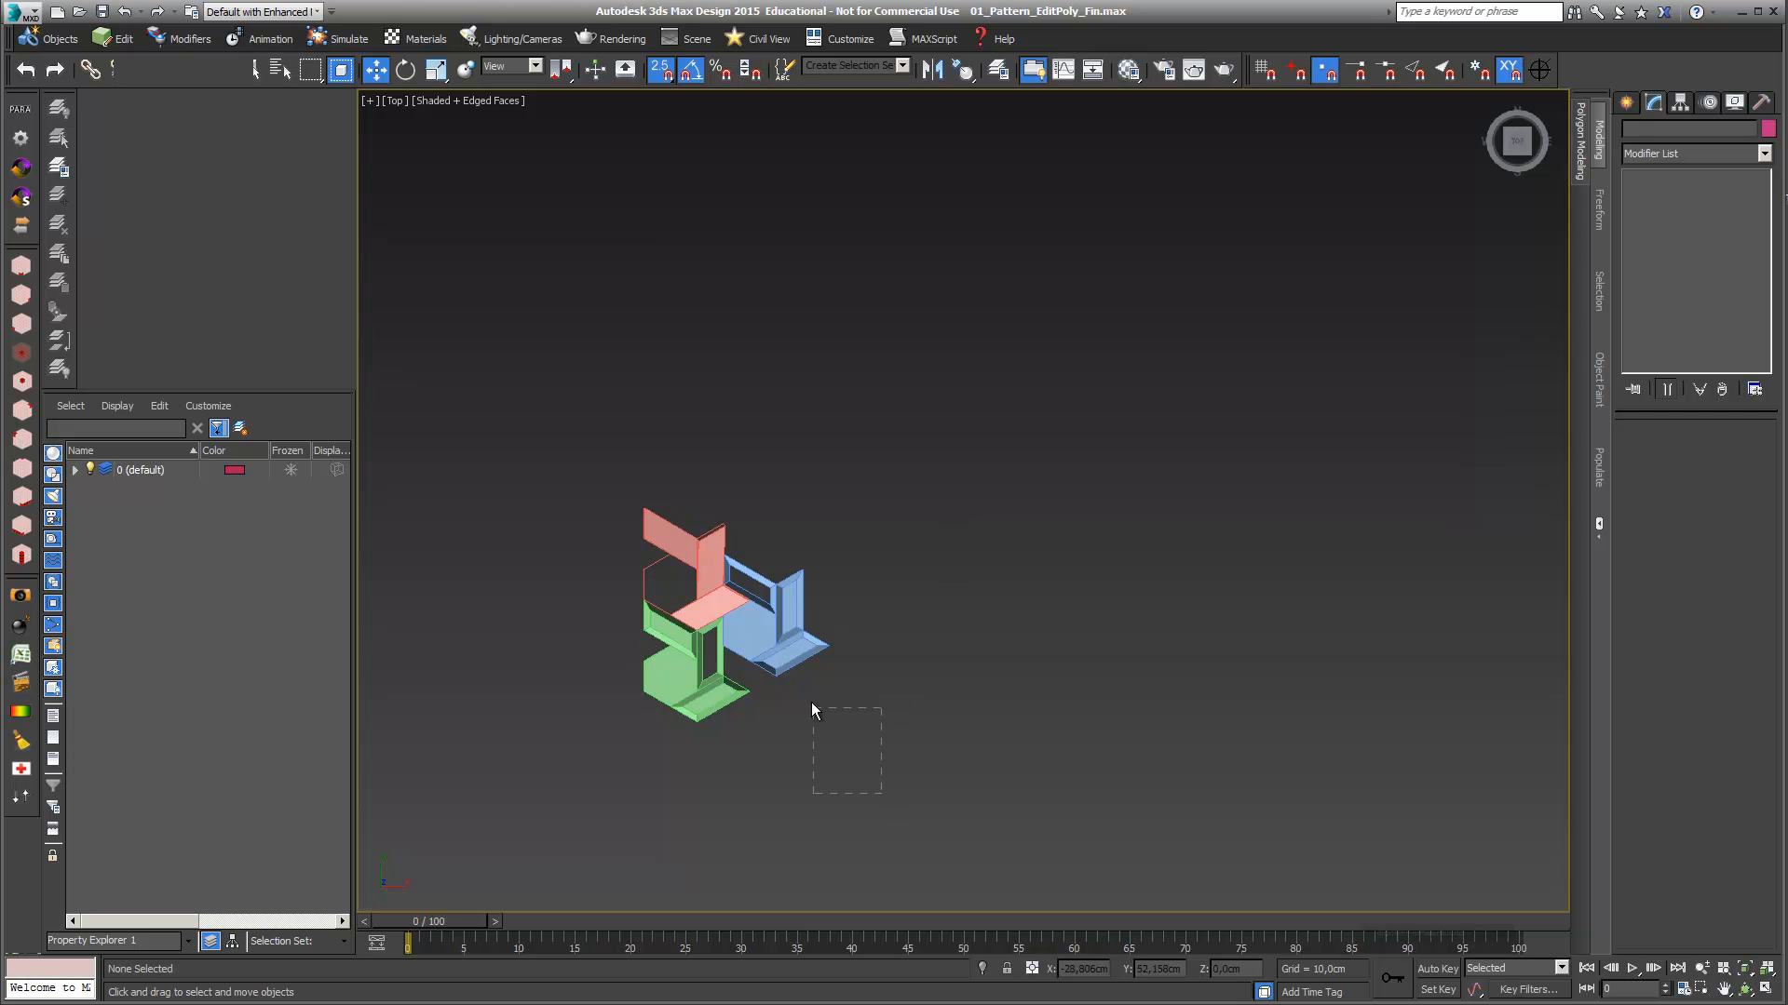
pyautogui.moveTo(615, 456); pyautogui.dragTo(614, 455)
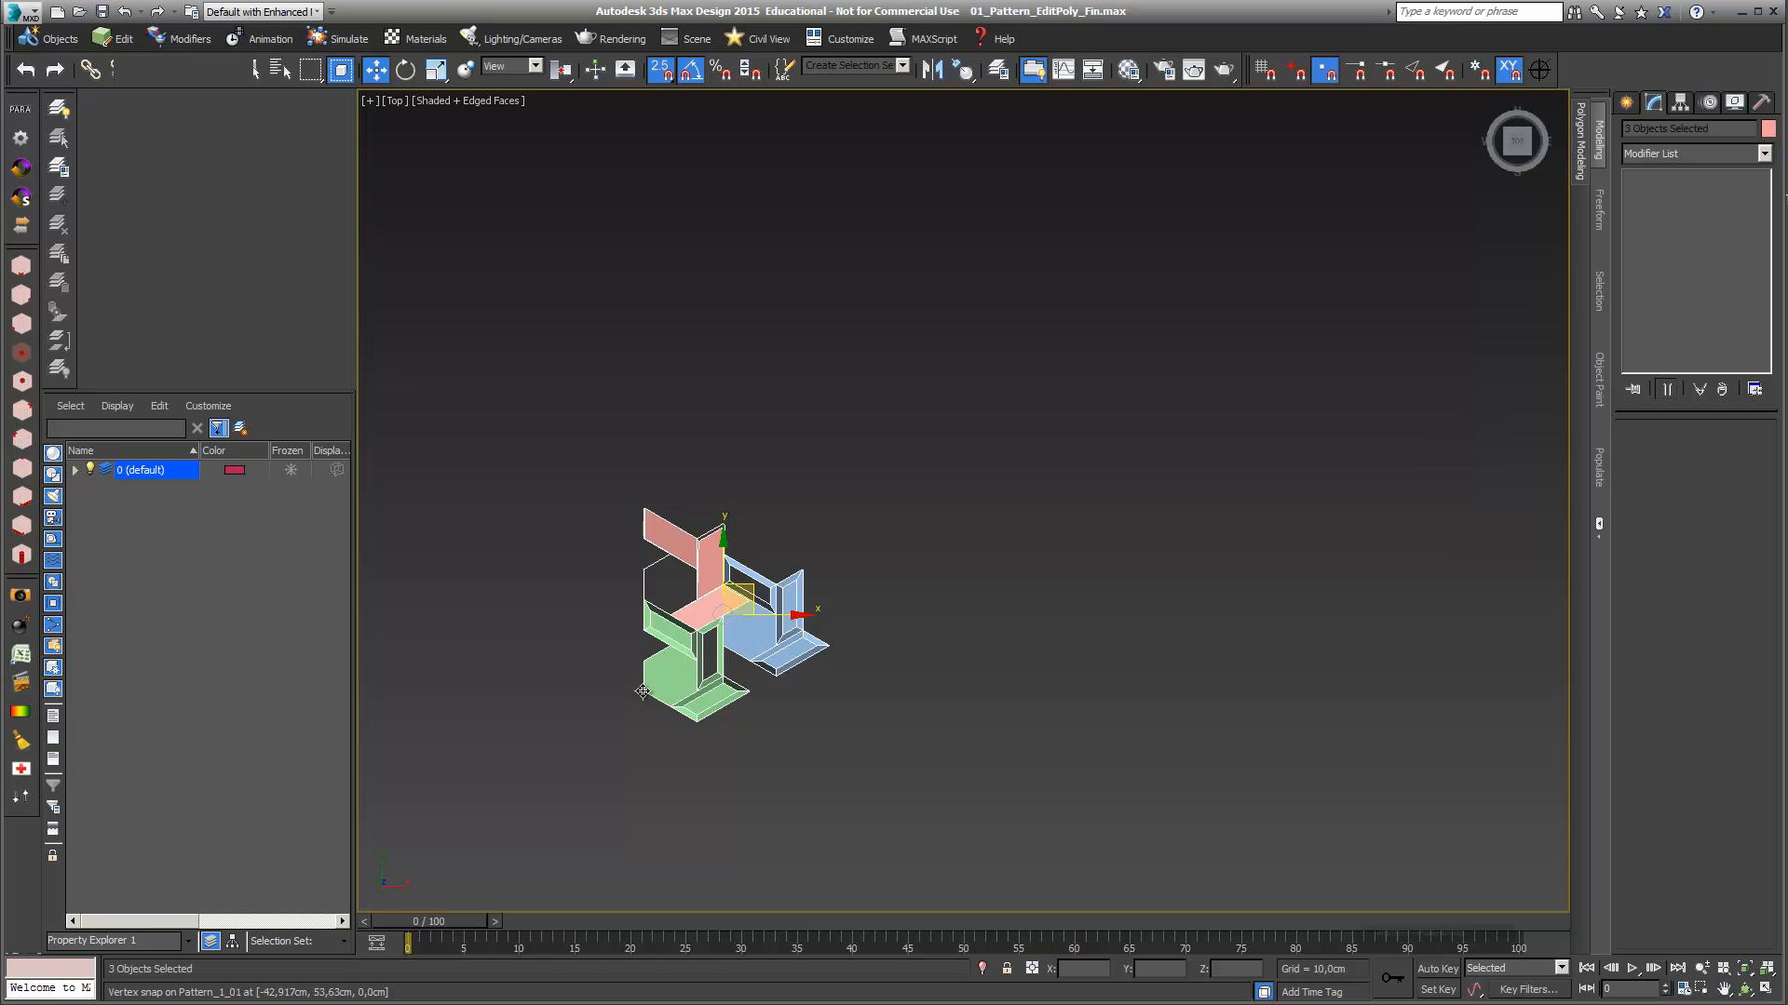
pyautogui.moveTo(643, 691)
pyautogui.keyDown('shift'); pyautogui.mouseDown()
pyautogui.moveTo(773, 559)
pyautogui.moveTo(734, 552)
pyautogui.mouseUp(); pyautogui.keyUp('shift')
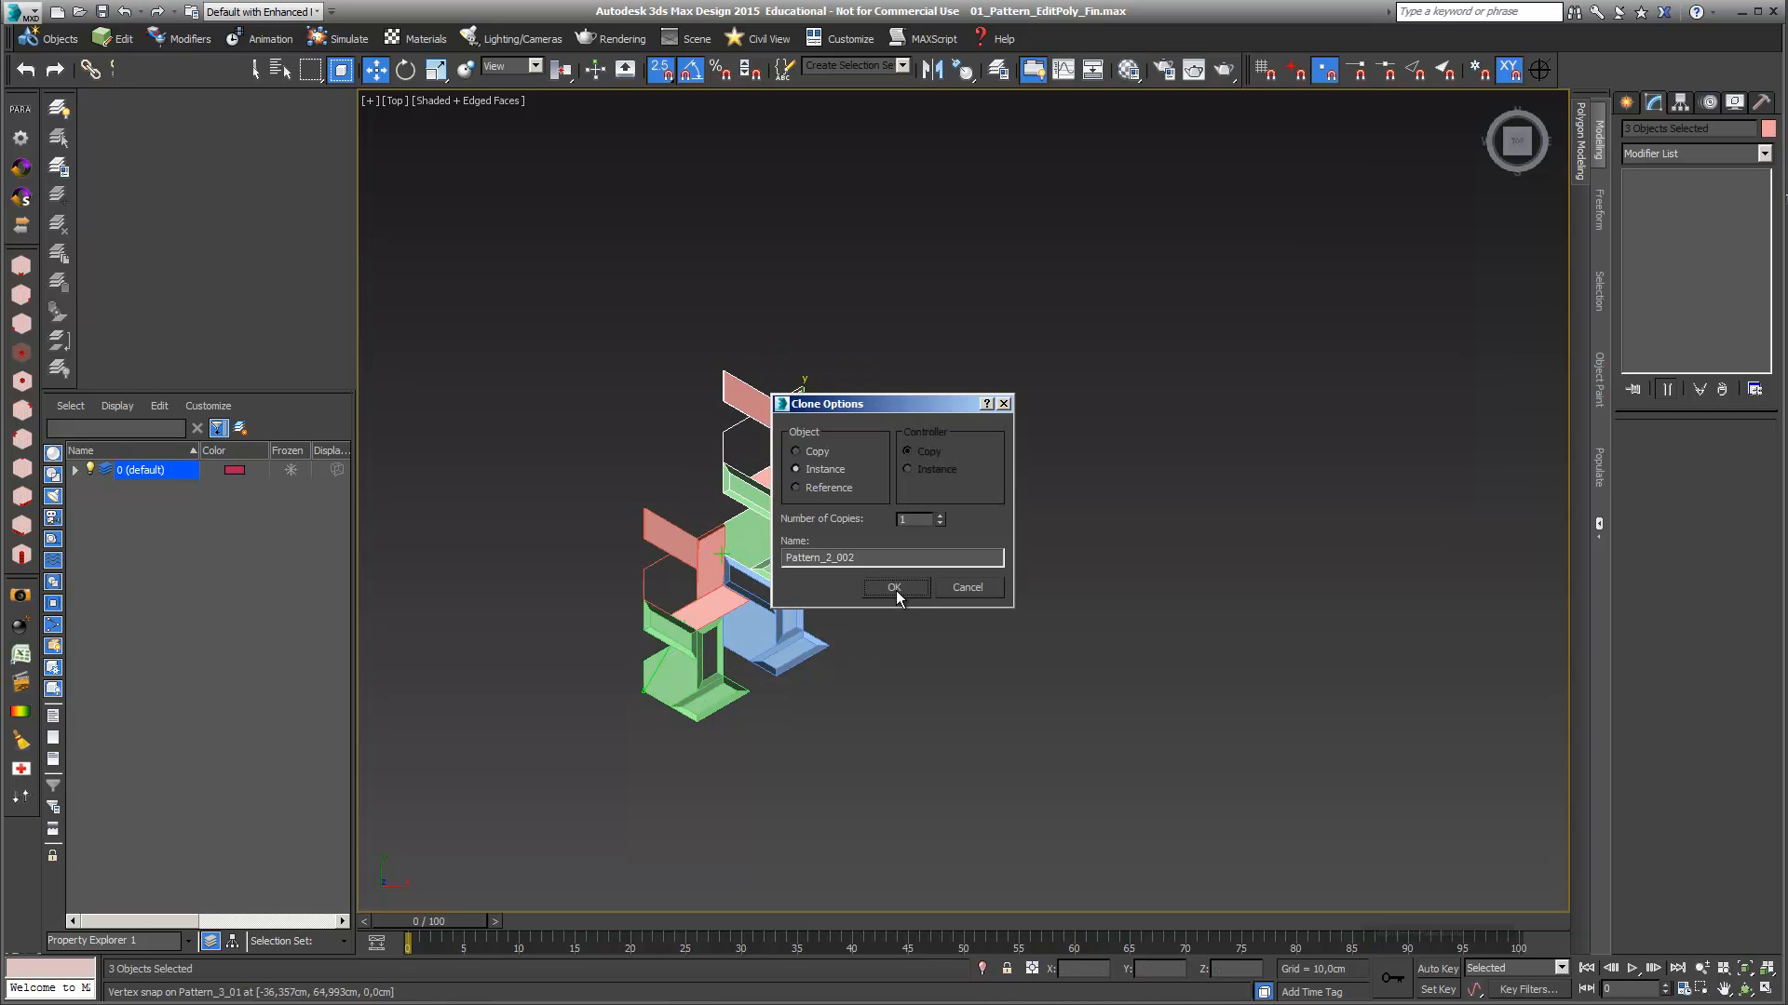
pyautogui.doubleClick(900, 519)
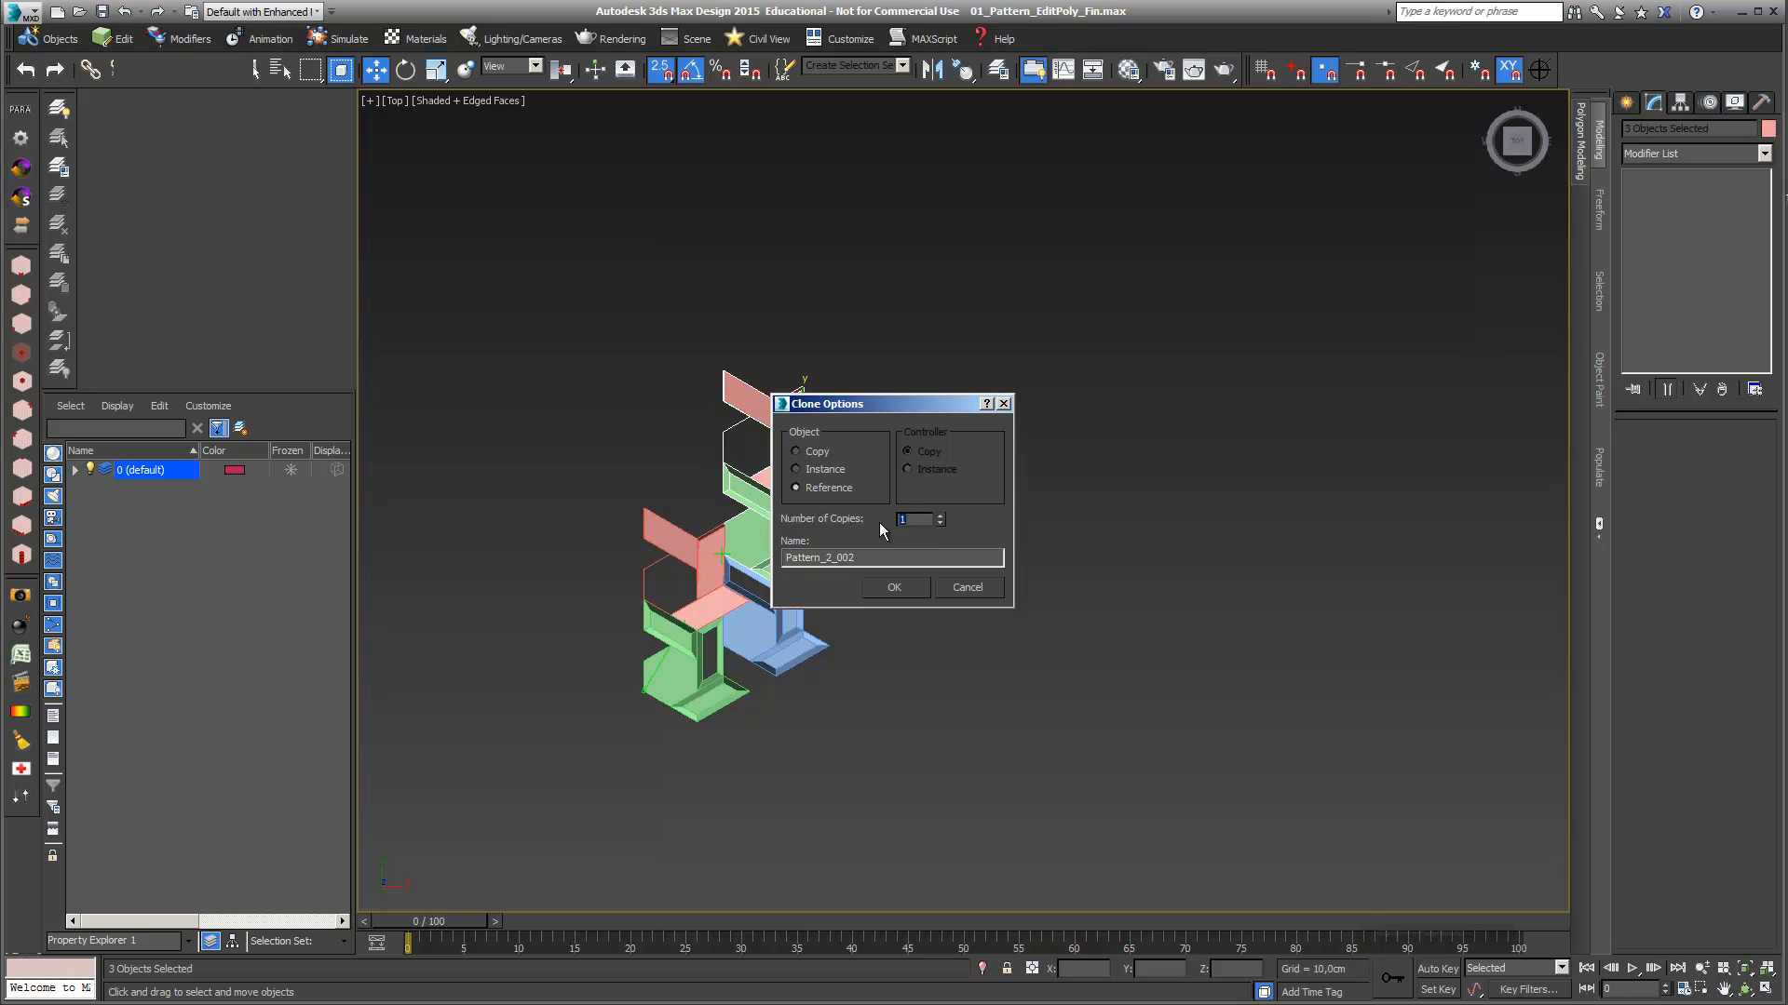
pyautogui.click(893, 588)
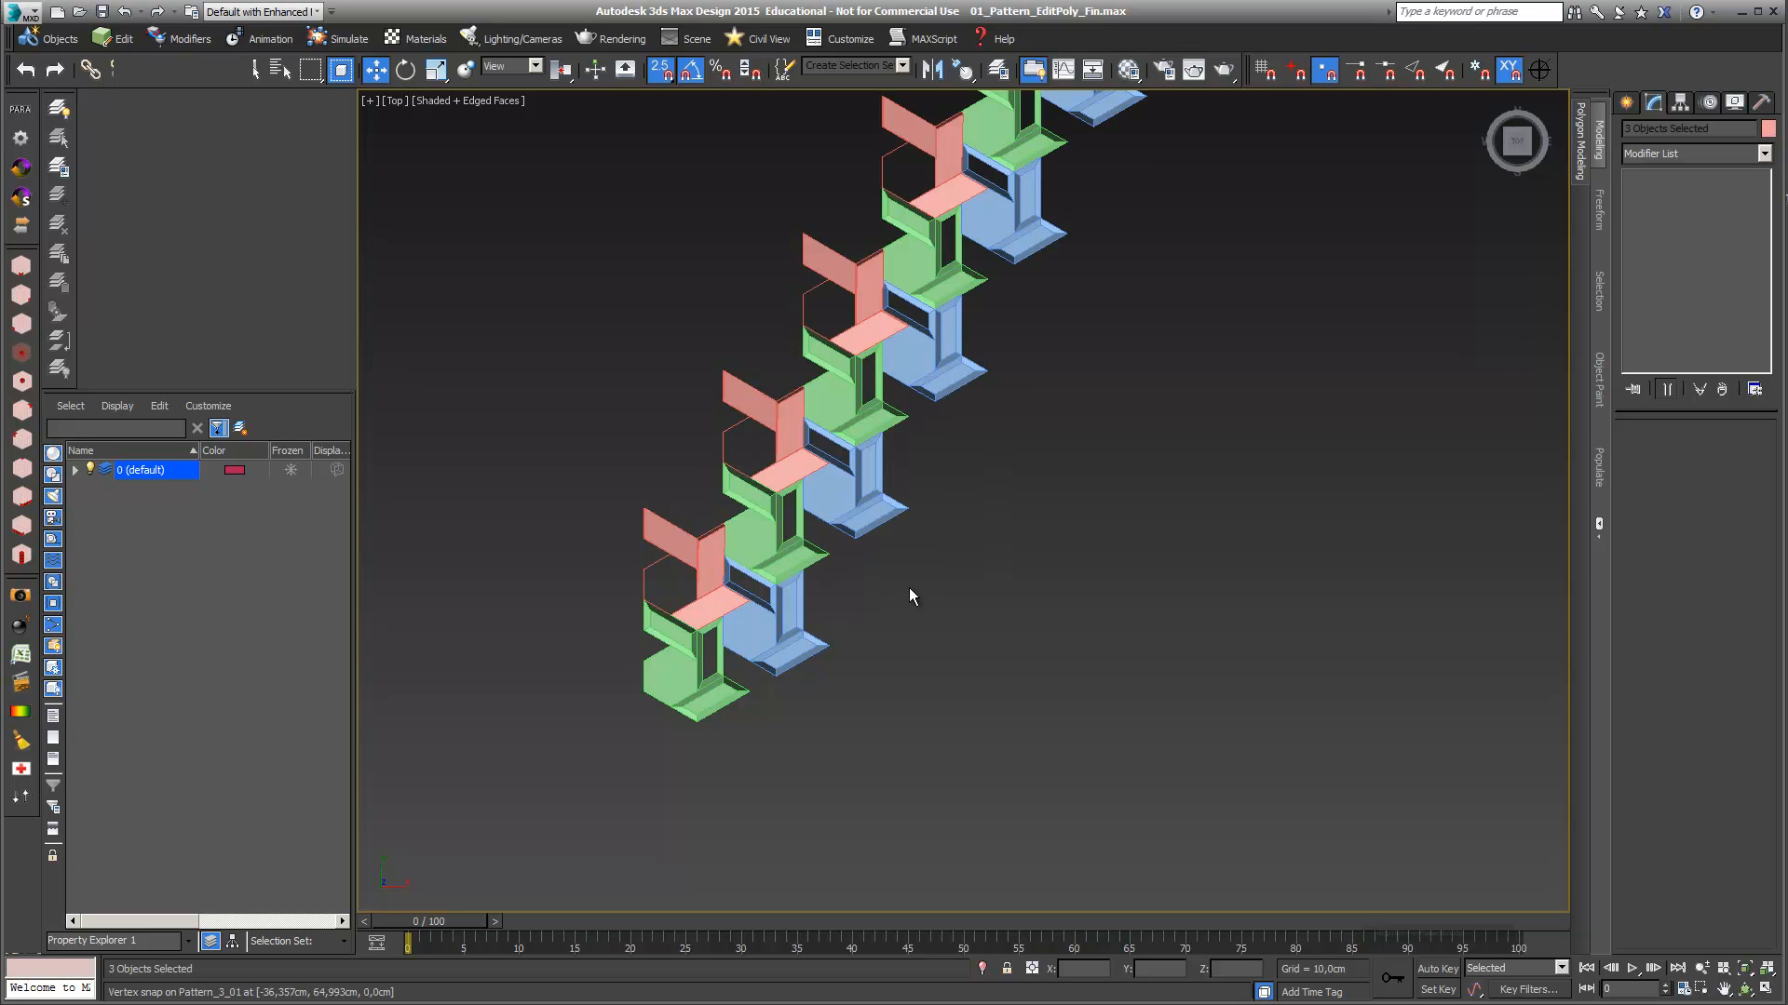
# Select the entire diagonal row and clone it horizontally as references, snapping a pink tile's upper-left corner to the neighbouring blue tile's lower-left corner
pyautogui.scroll(-4, 1003, 505)
pyautogui.moveTo(1003, 505); pyautogui.dragTo(918, 596, button='middle')
pyautogui.moveTo(735, 503); pyautogui.dragTo(694, 271)
pyautogui.scroll(3, 962, 651)
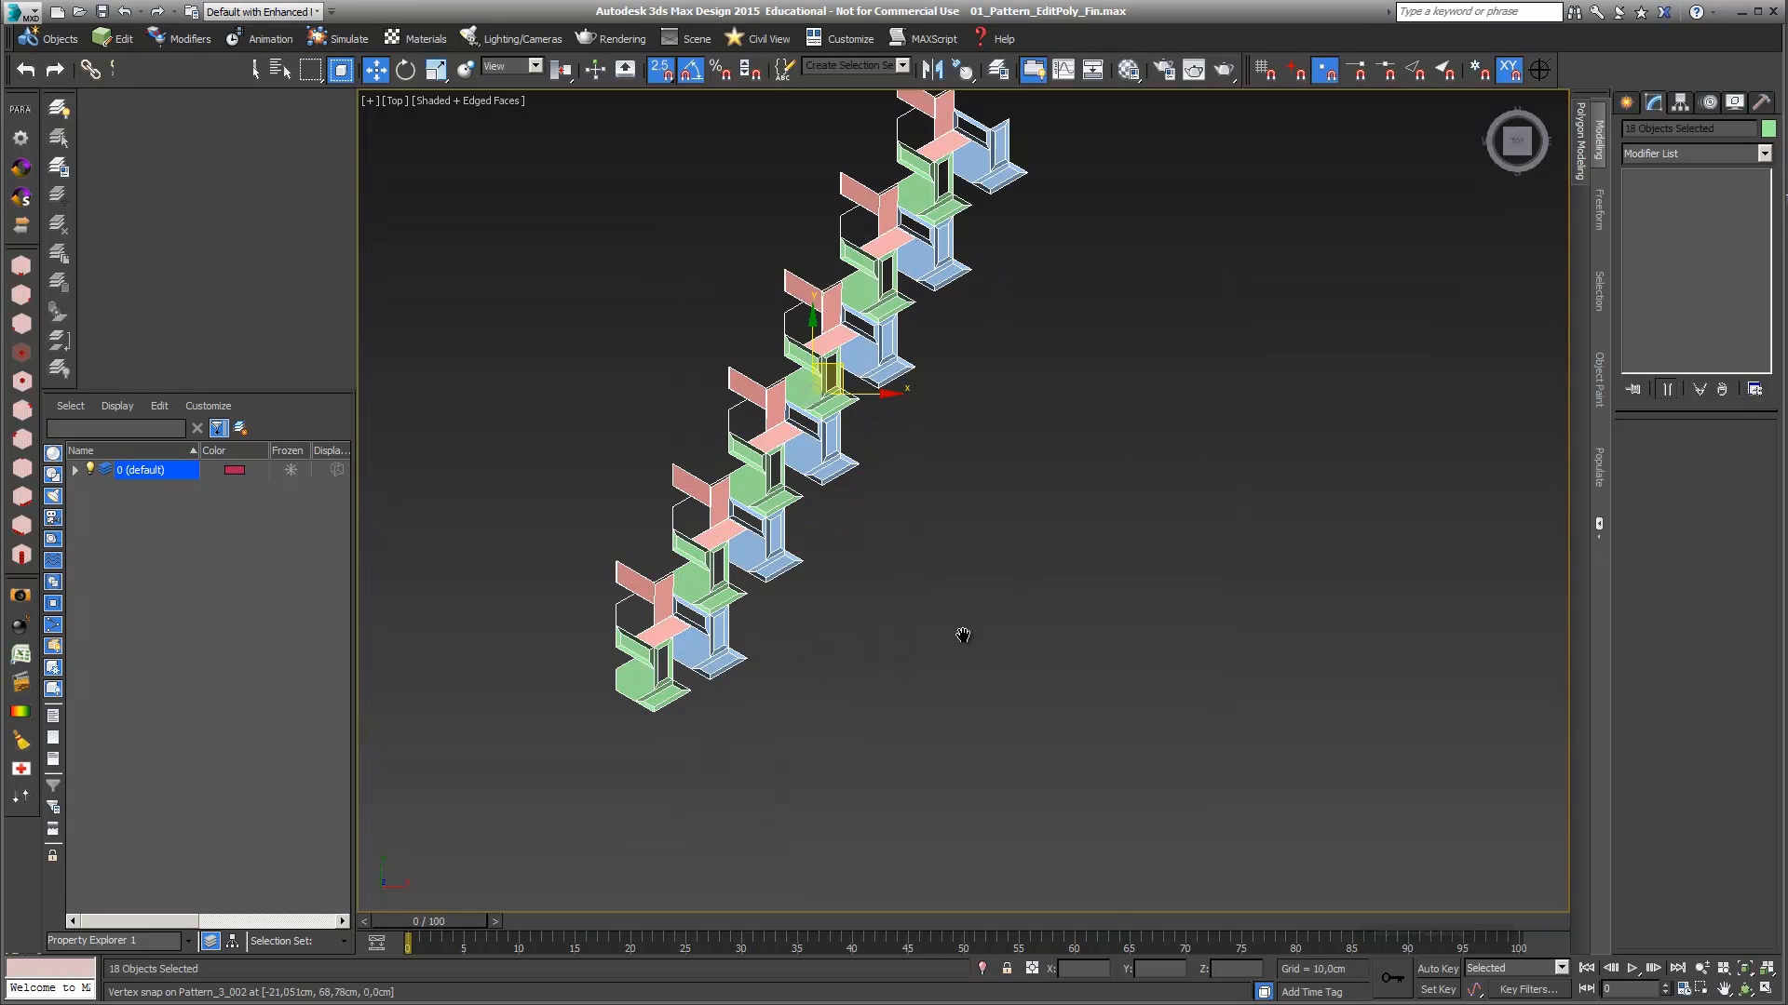
pyautogui.scroll(2, 962, 635)
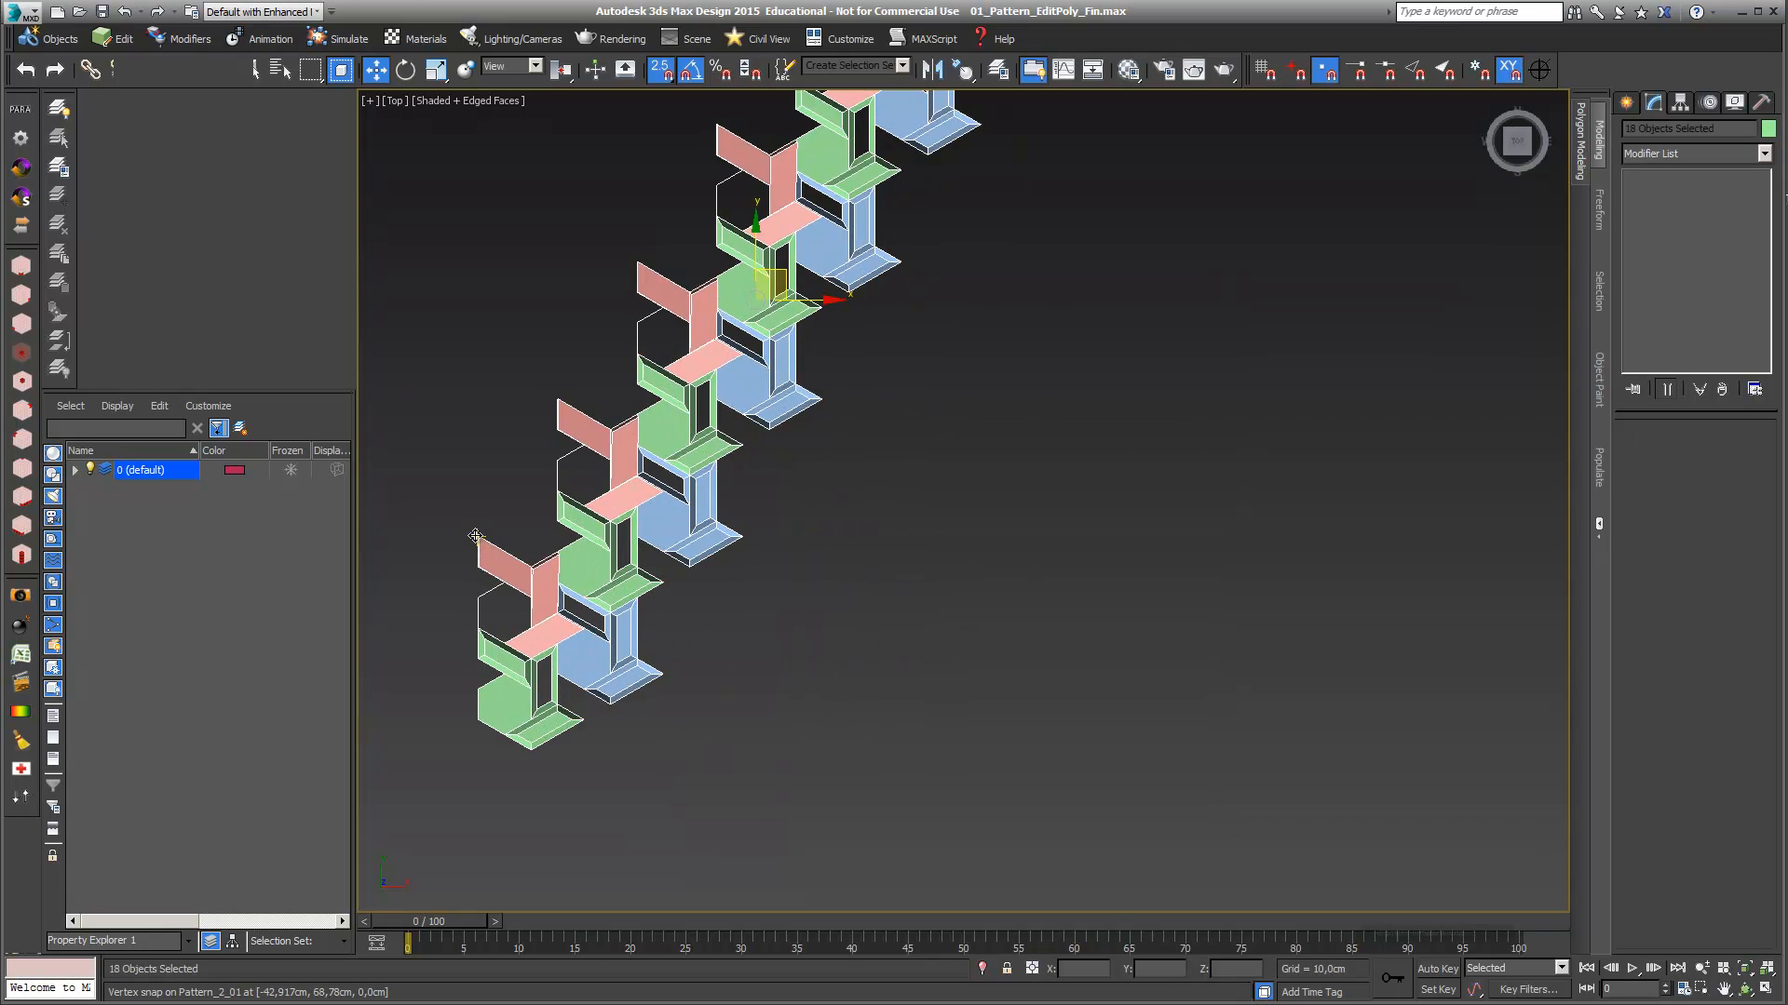
pyautogui.scroll(4, 542, 530)
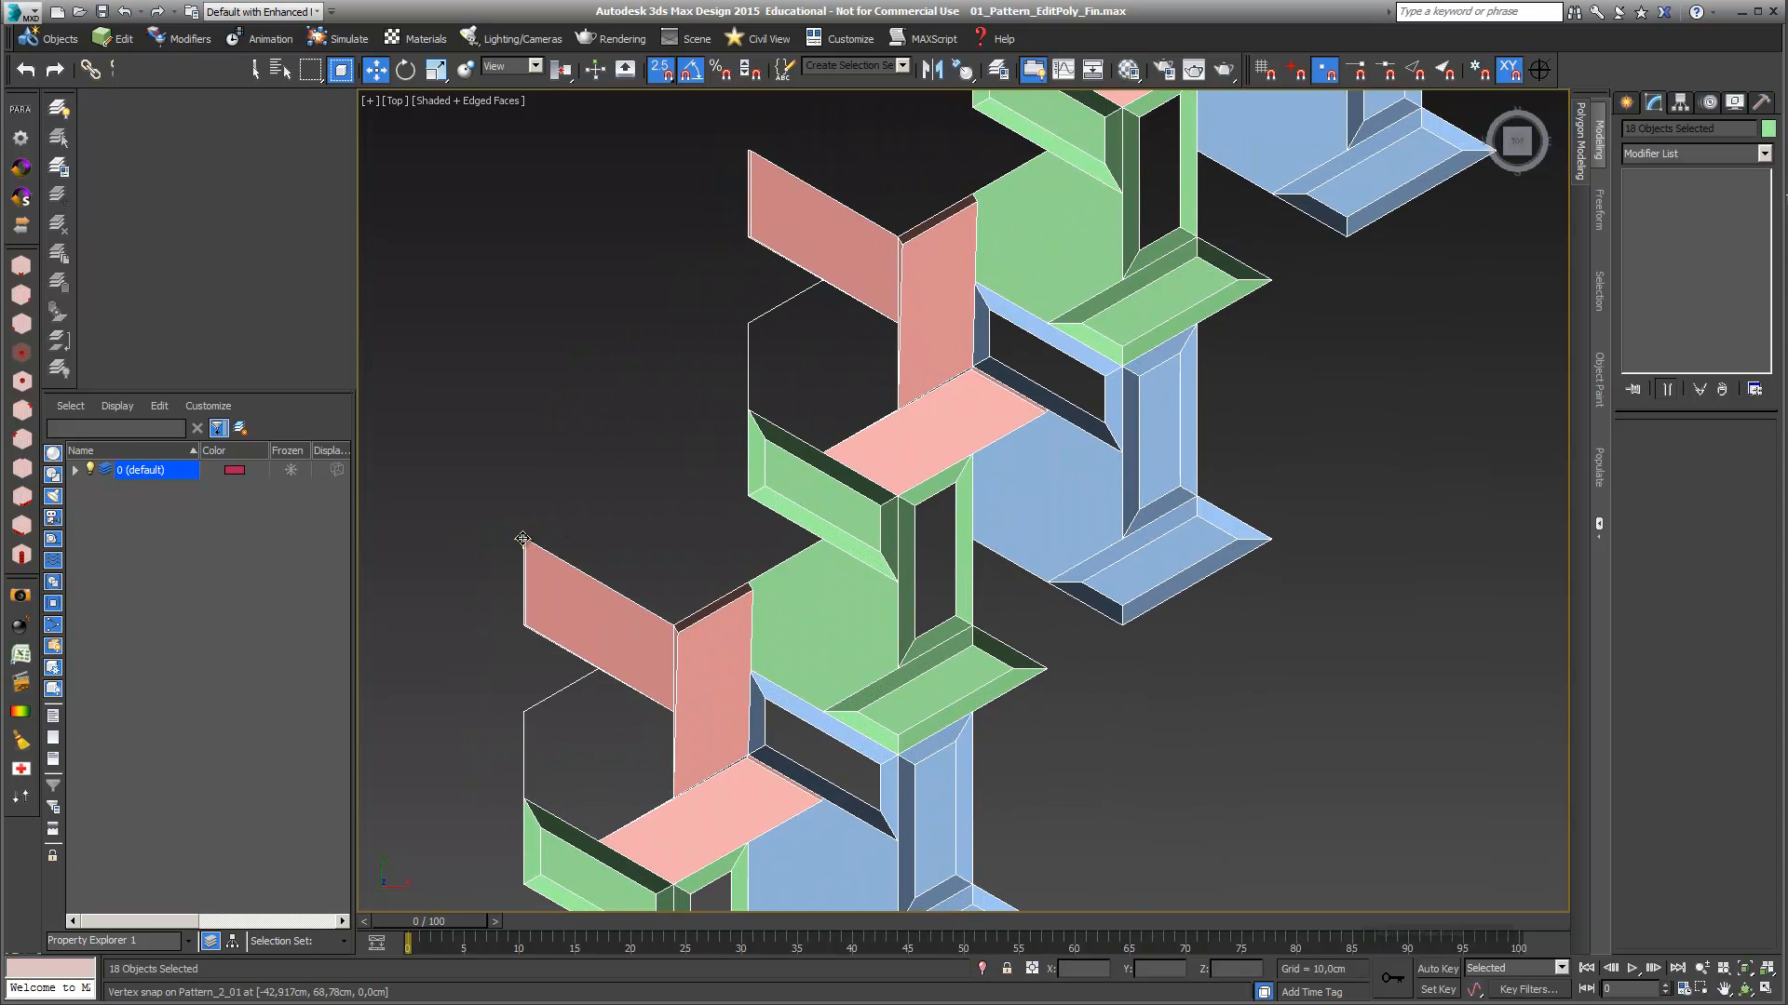
pyautogui.keyDown('shift'); pyautogui.moveTo(522, 538); pyautogui.dragTo(985, 549); pyautogui.keyUp('shift')
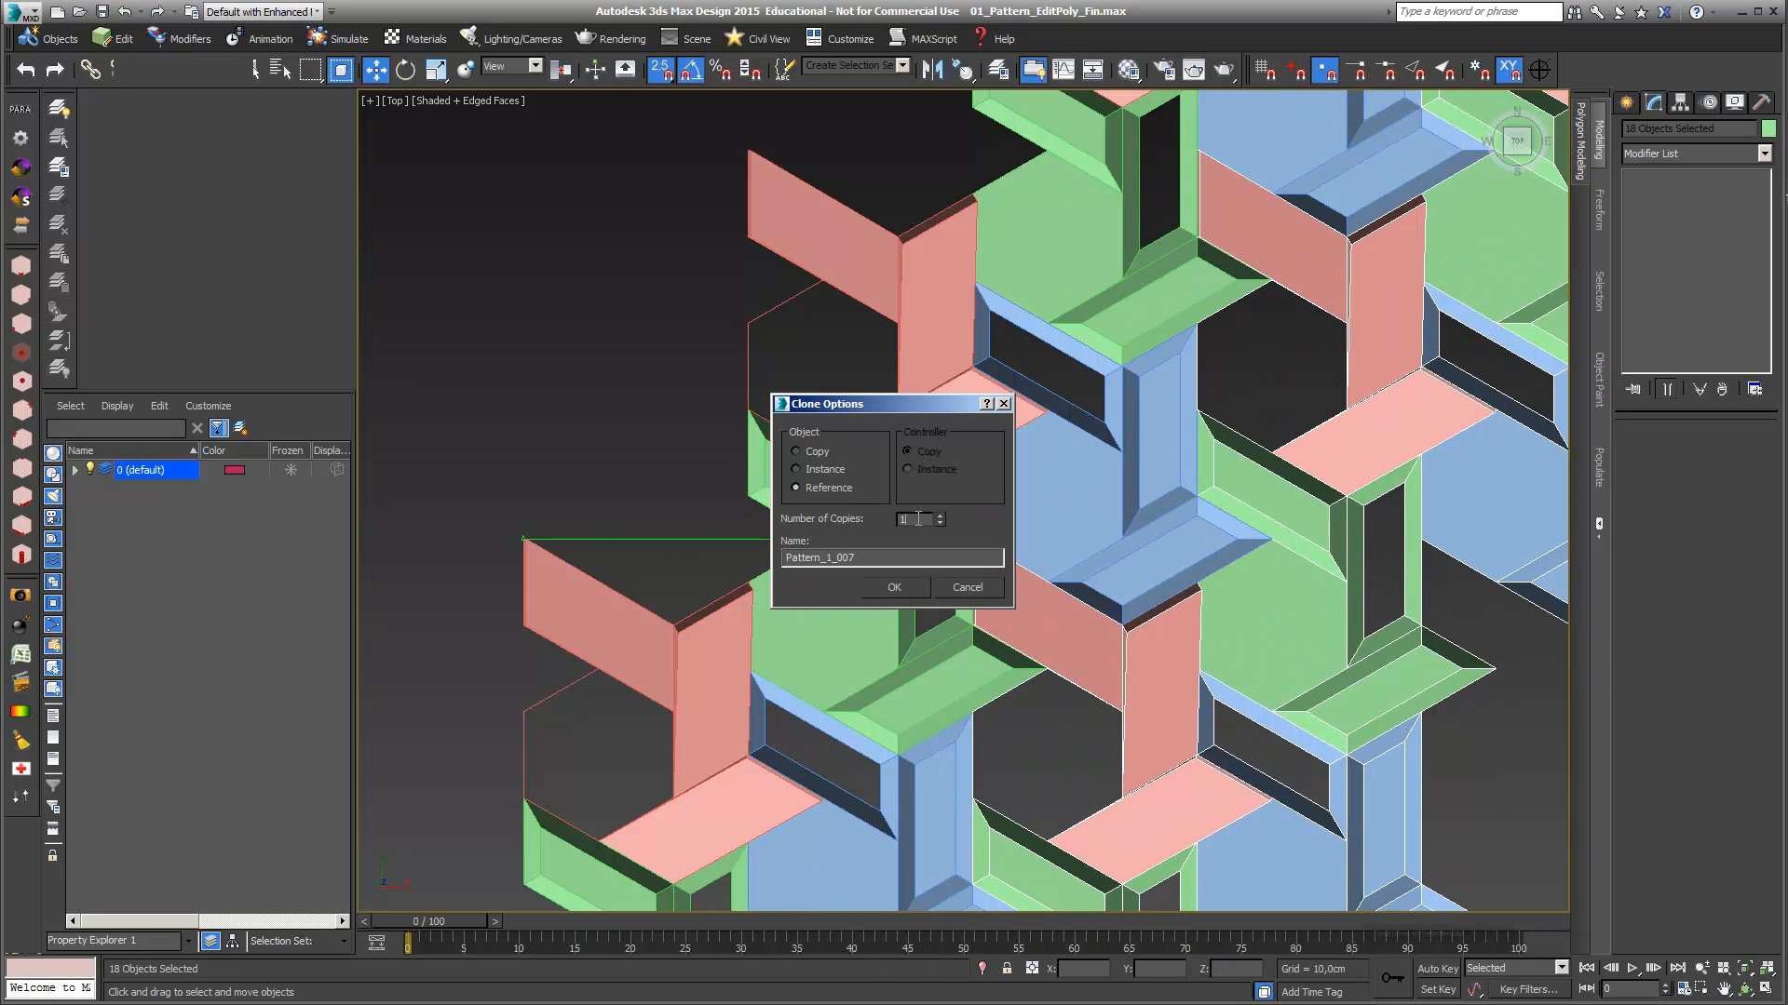
pyautogui.click(896, 587)
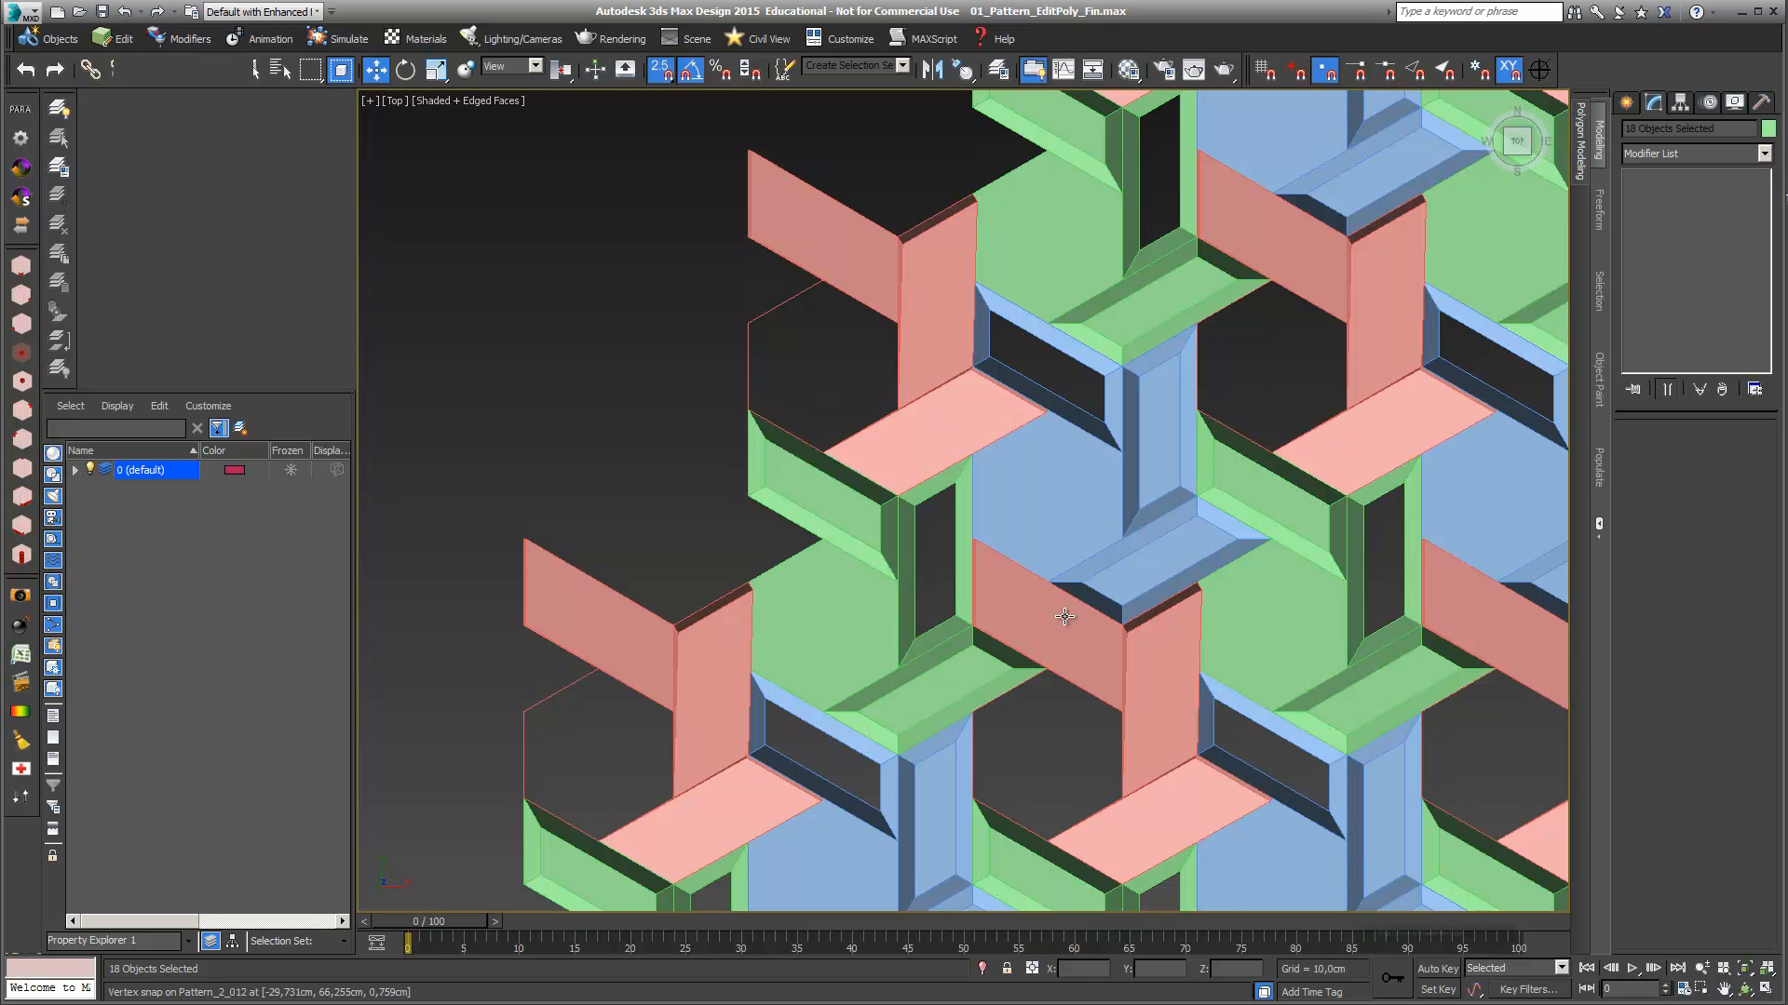
# Select a single pink tile in the middle of the field and set its EP_4_Hinge angle to 15.0
pyautogui.scroll(-3, 1238, 611)
pyautogui.moveTo(1238, 611)
pyautogui.mouseDown(button='middle')
pyautogui.moveTo(1033, 482)
pyautogui.moveTo(1039, 512)
pyautogui.mouseUp(button='middle')
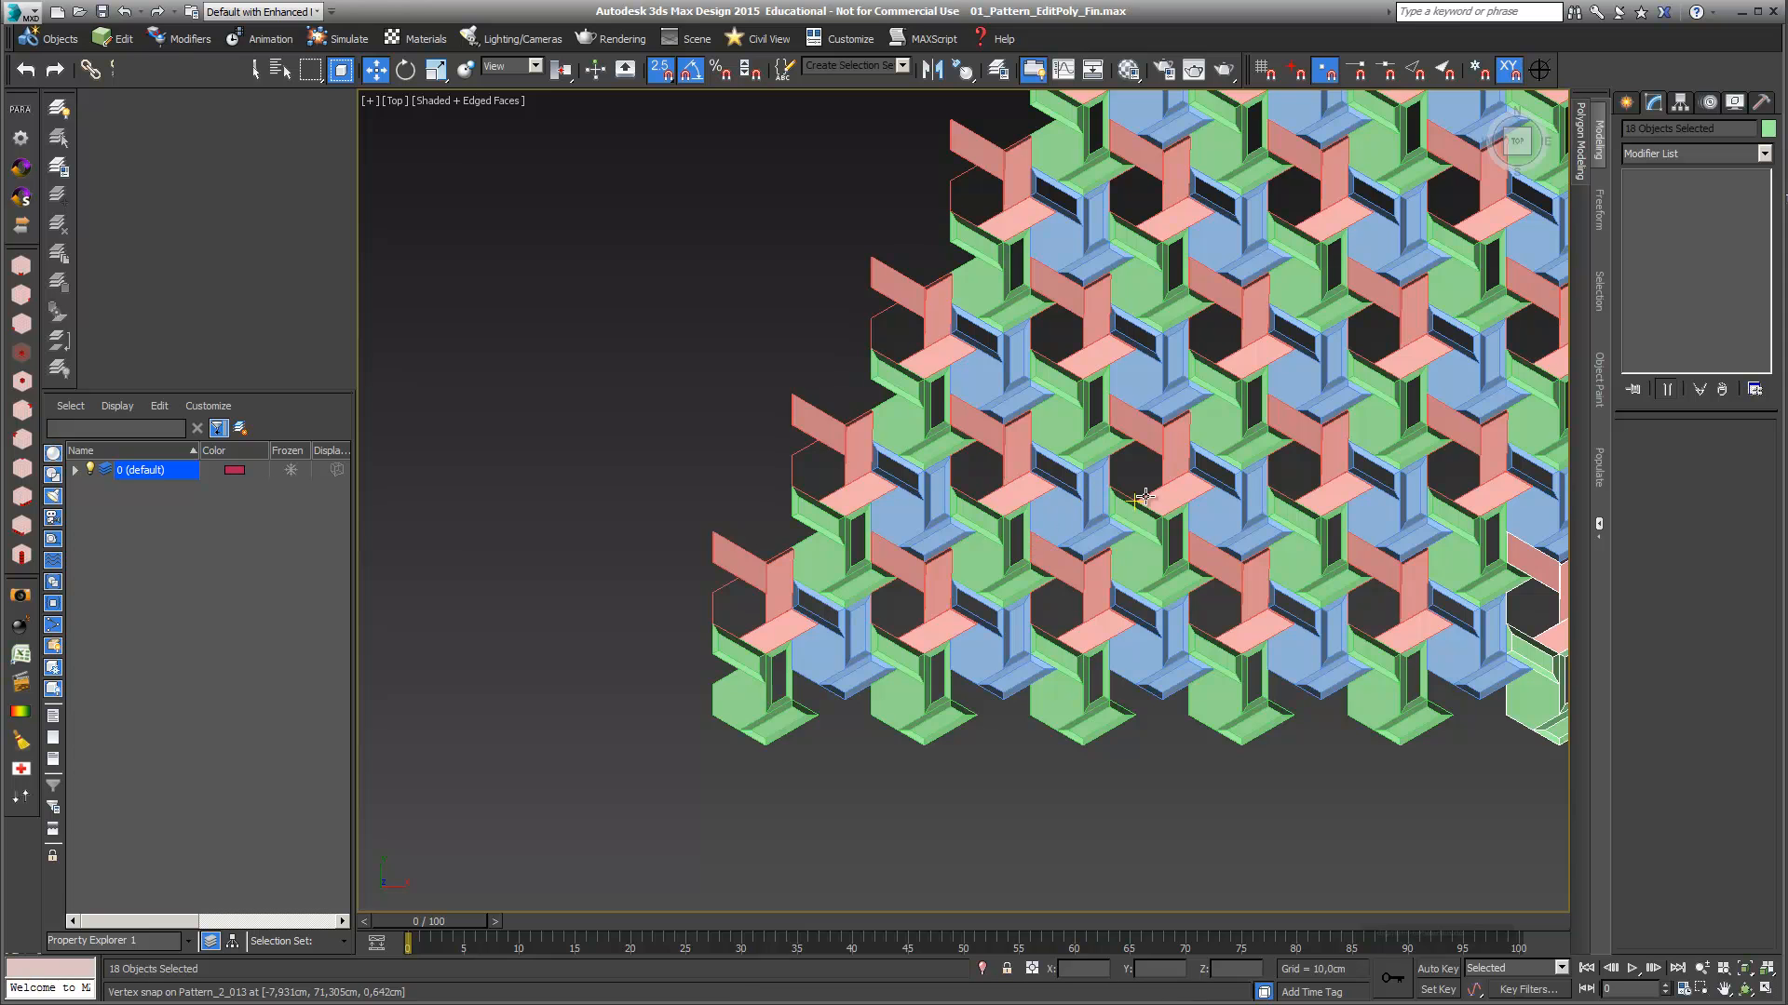
pyautogui.scroll(-3, 894, 570)
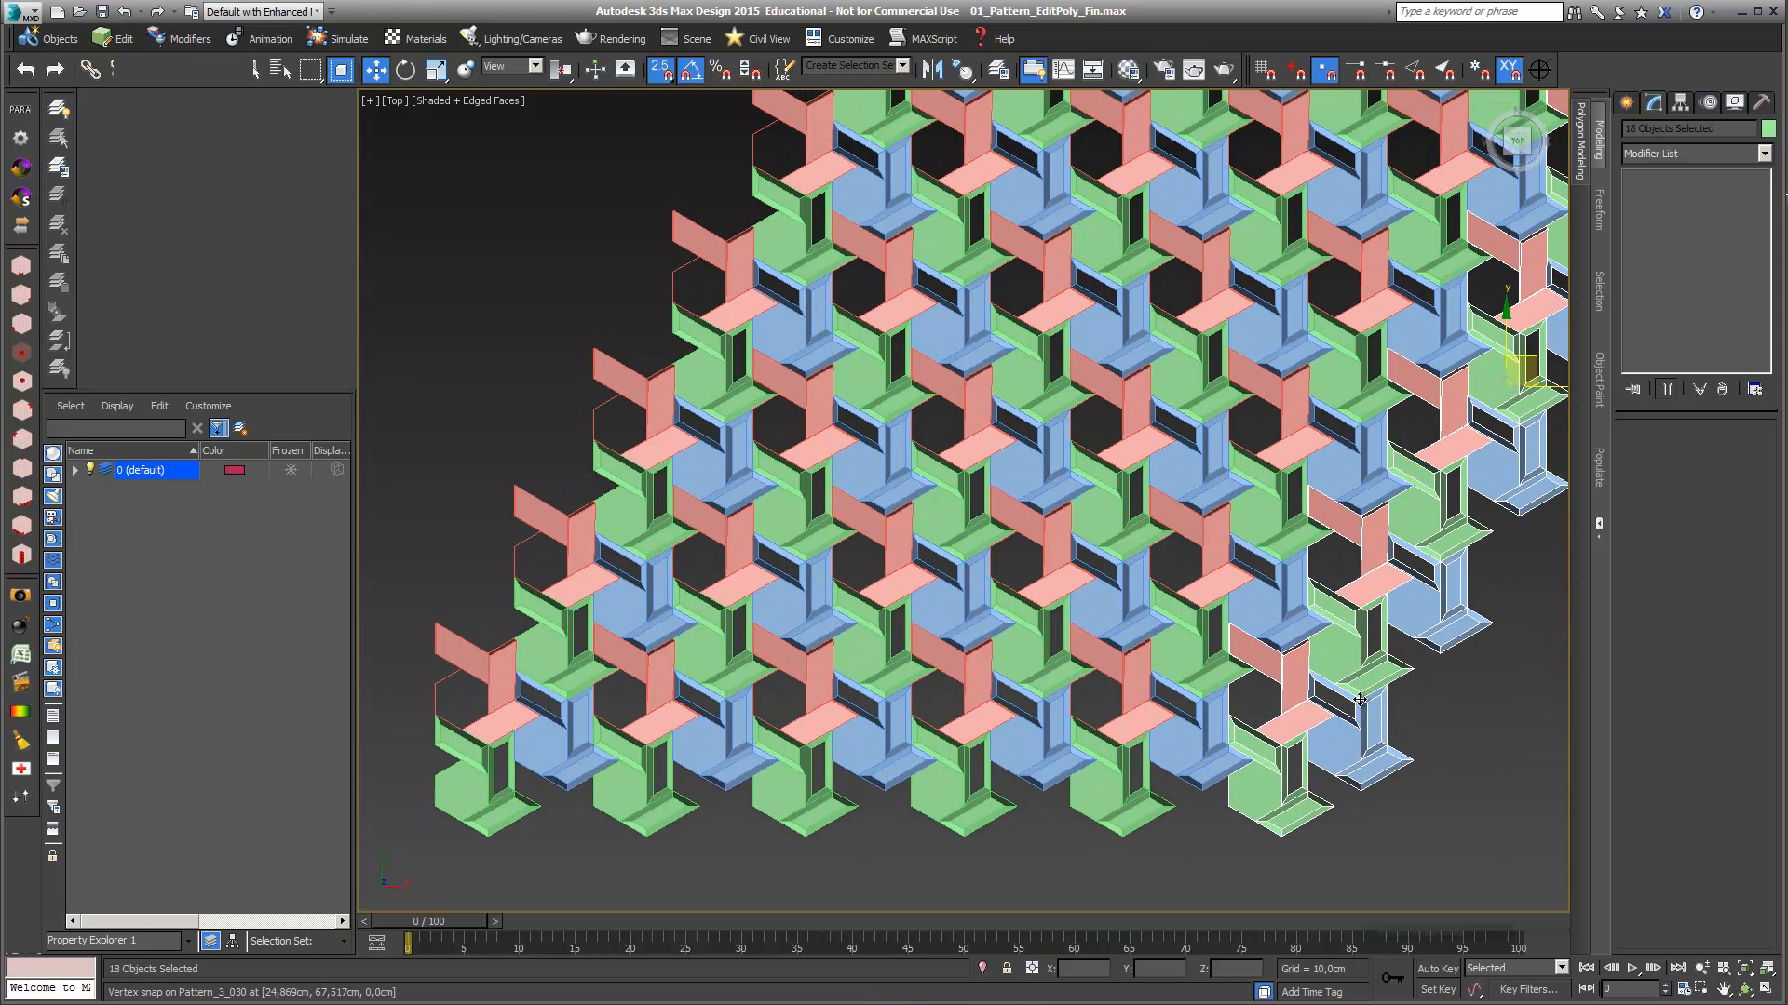
pyautogui.click(1745, 989)
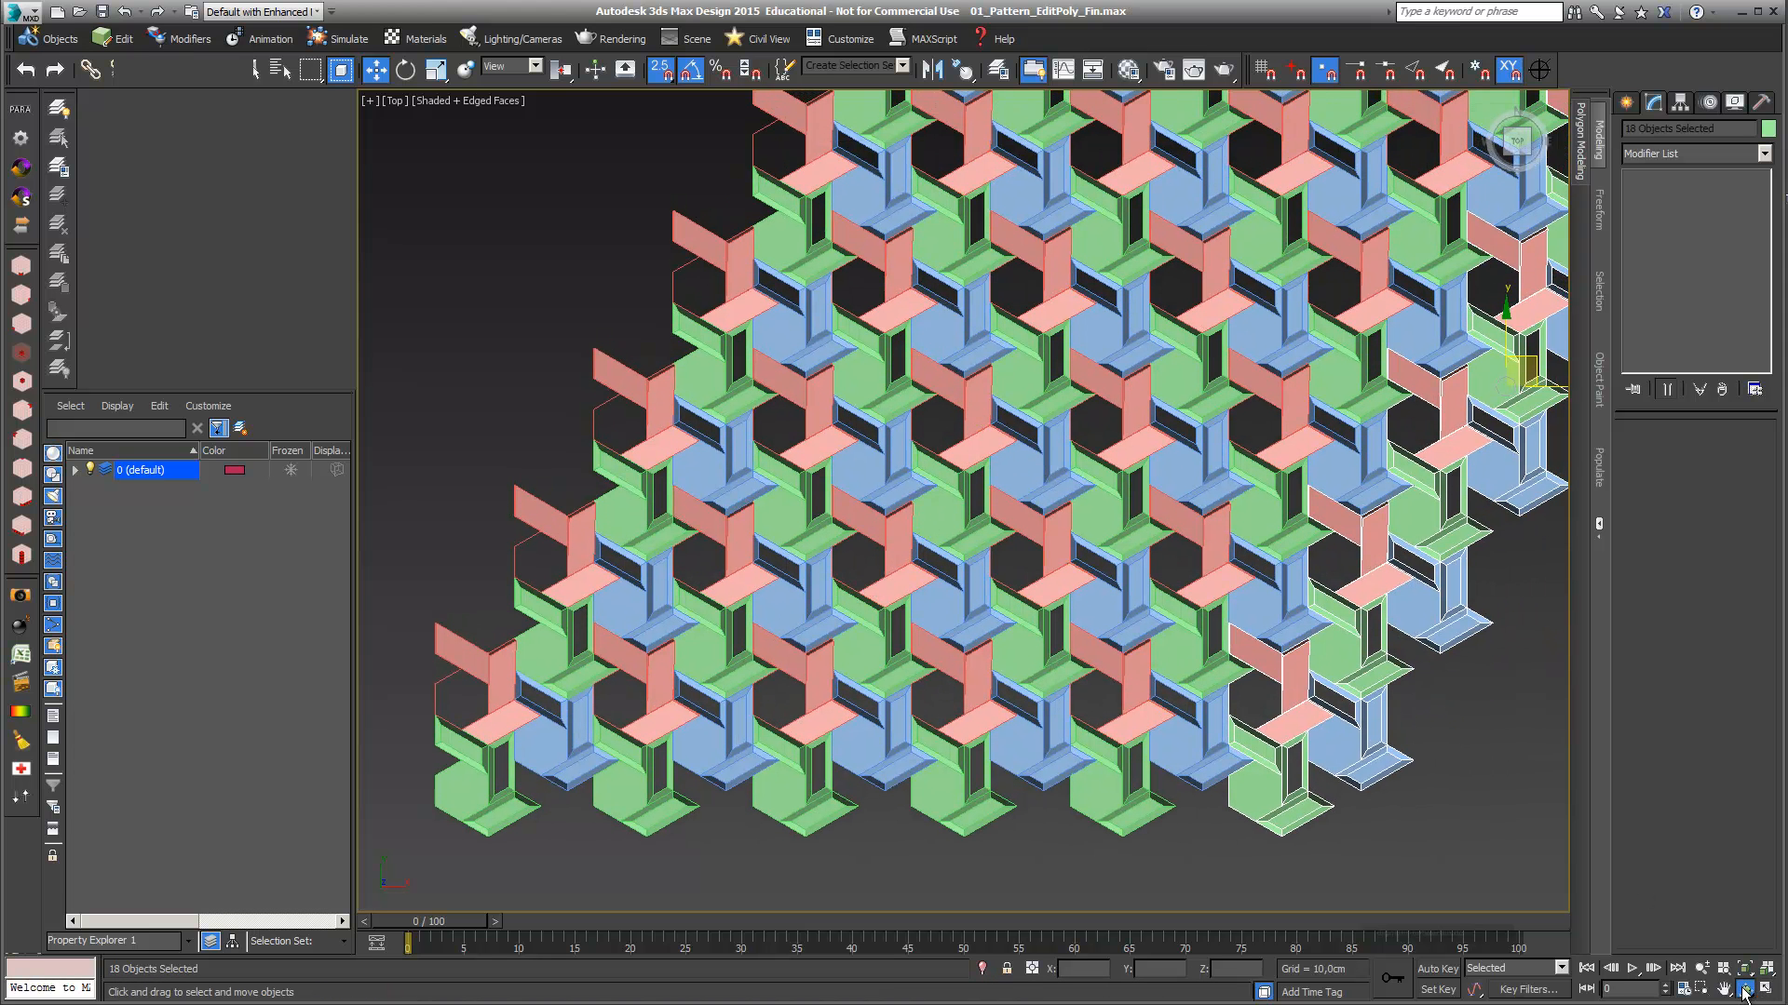
pyautogui.moveTo(1024, 469); pyautogui.dragTo(1016, 360)
pyautogui.scroll(4, 1017, 360)
pyautogui.moveTo(1017, 361); pyautogui.dragTo(1020, 396, button='middle')
pyautogui.click(377, 71)
pyautogui.click(916, 413)
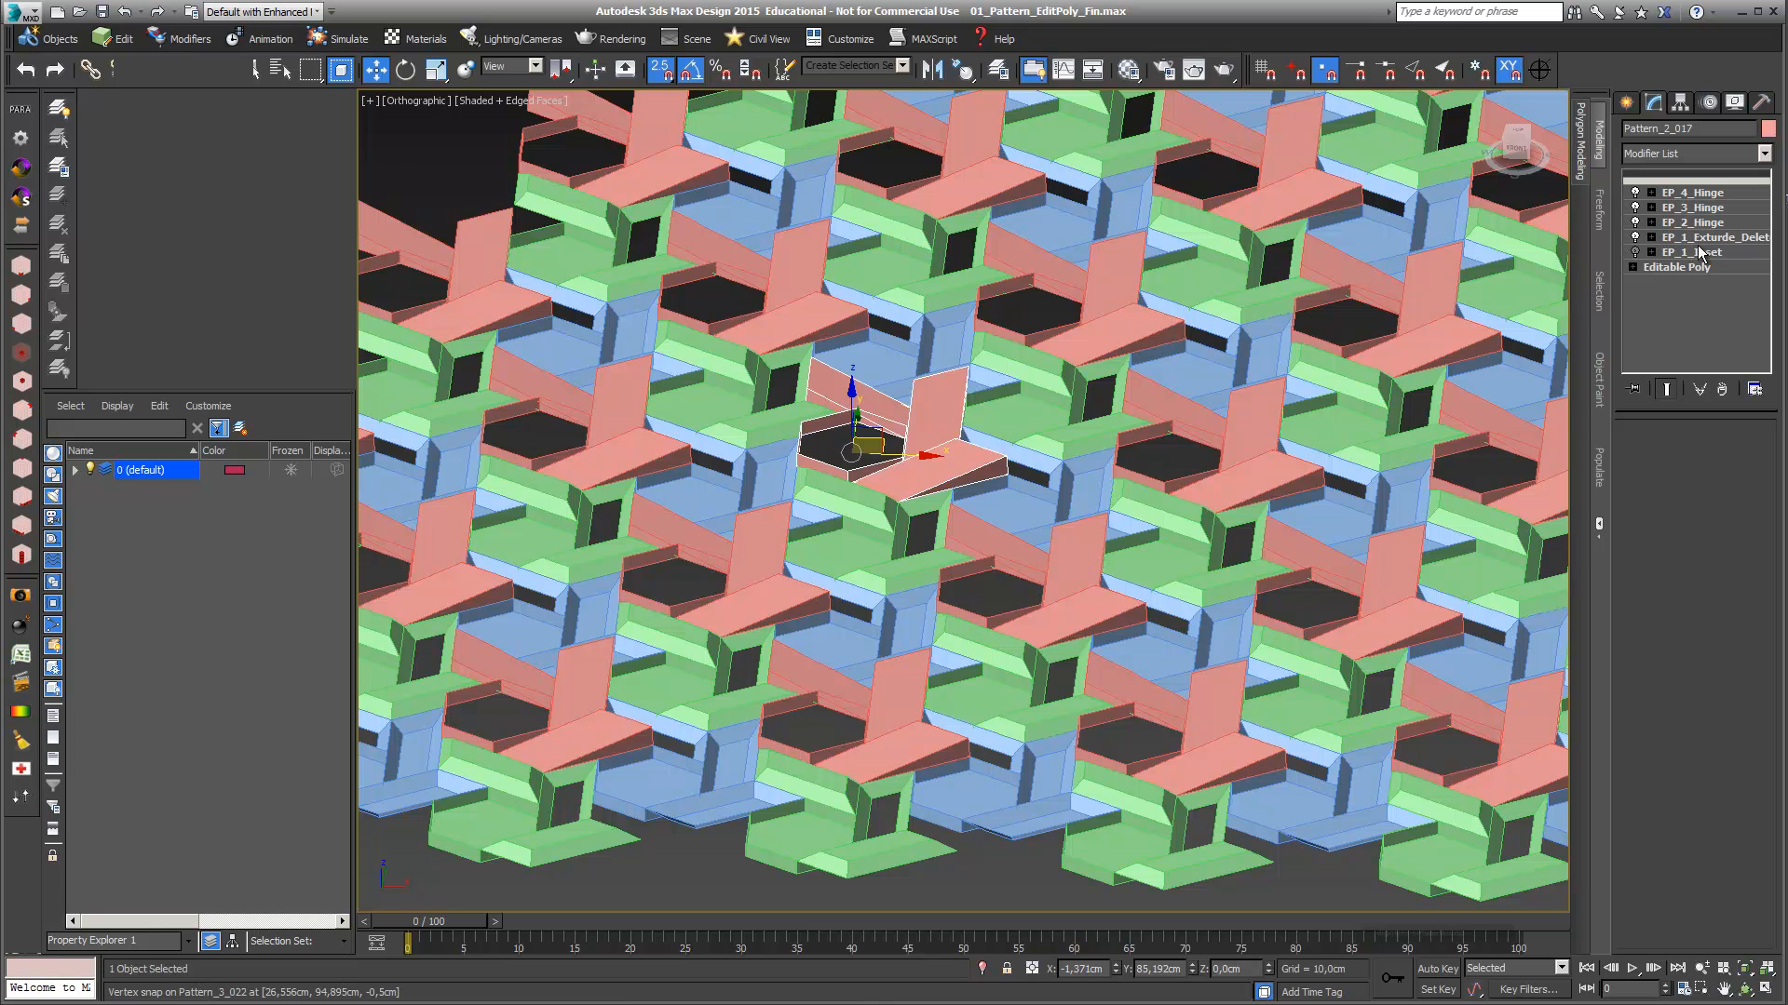
pyautogui.hotkey('alt', 'q')
pyautogui.click(1705, 194)
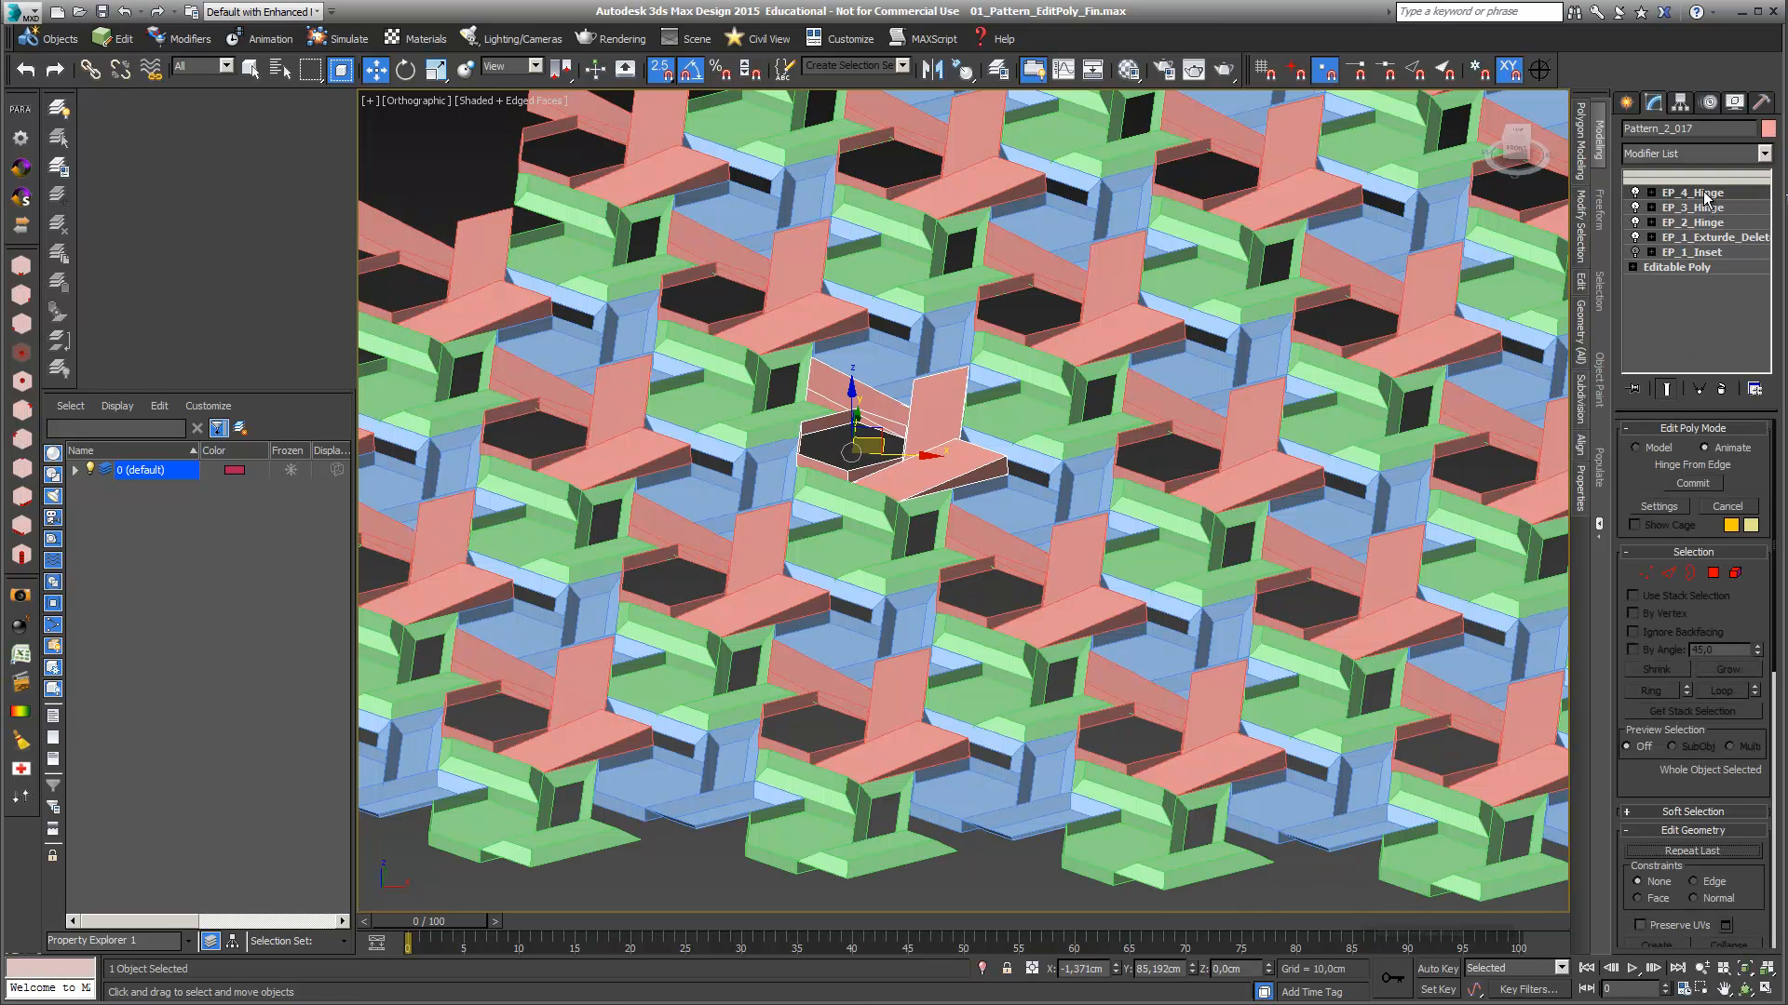
pyautogui.click(1661, 507)
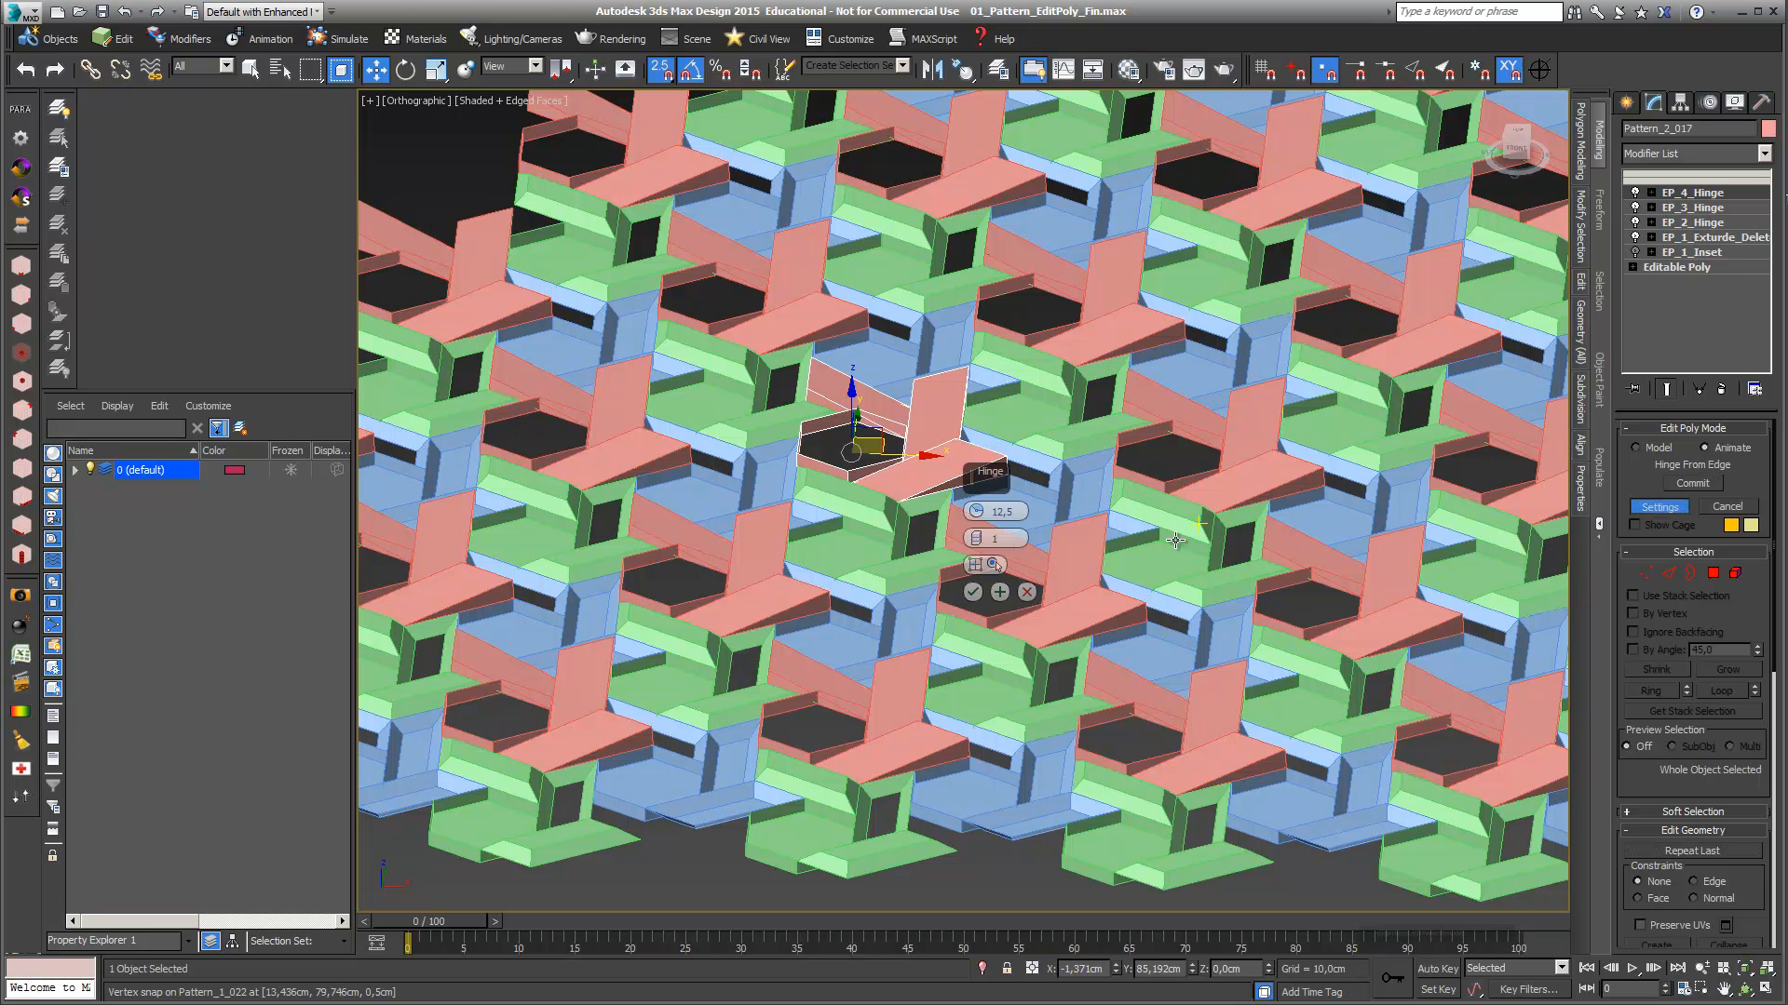
pyautogui.moveTo(977, 516); pyautogui.dragTo(976, 511)
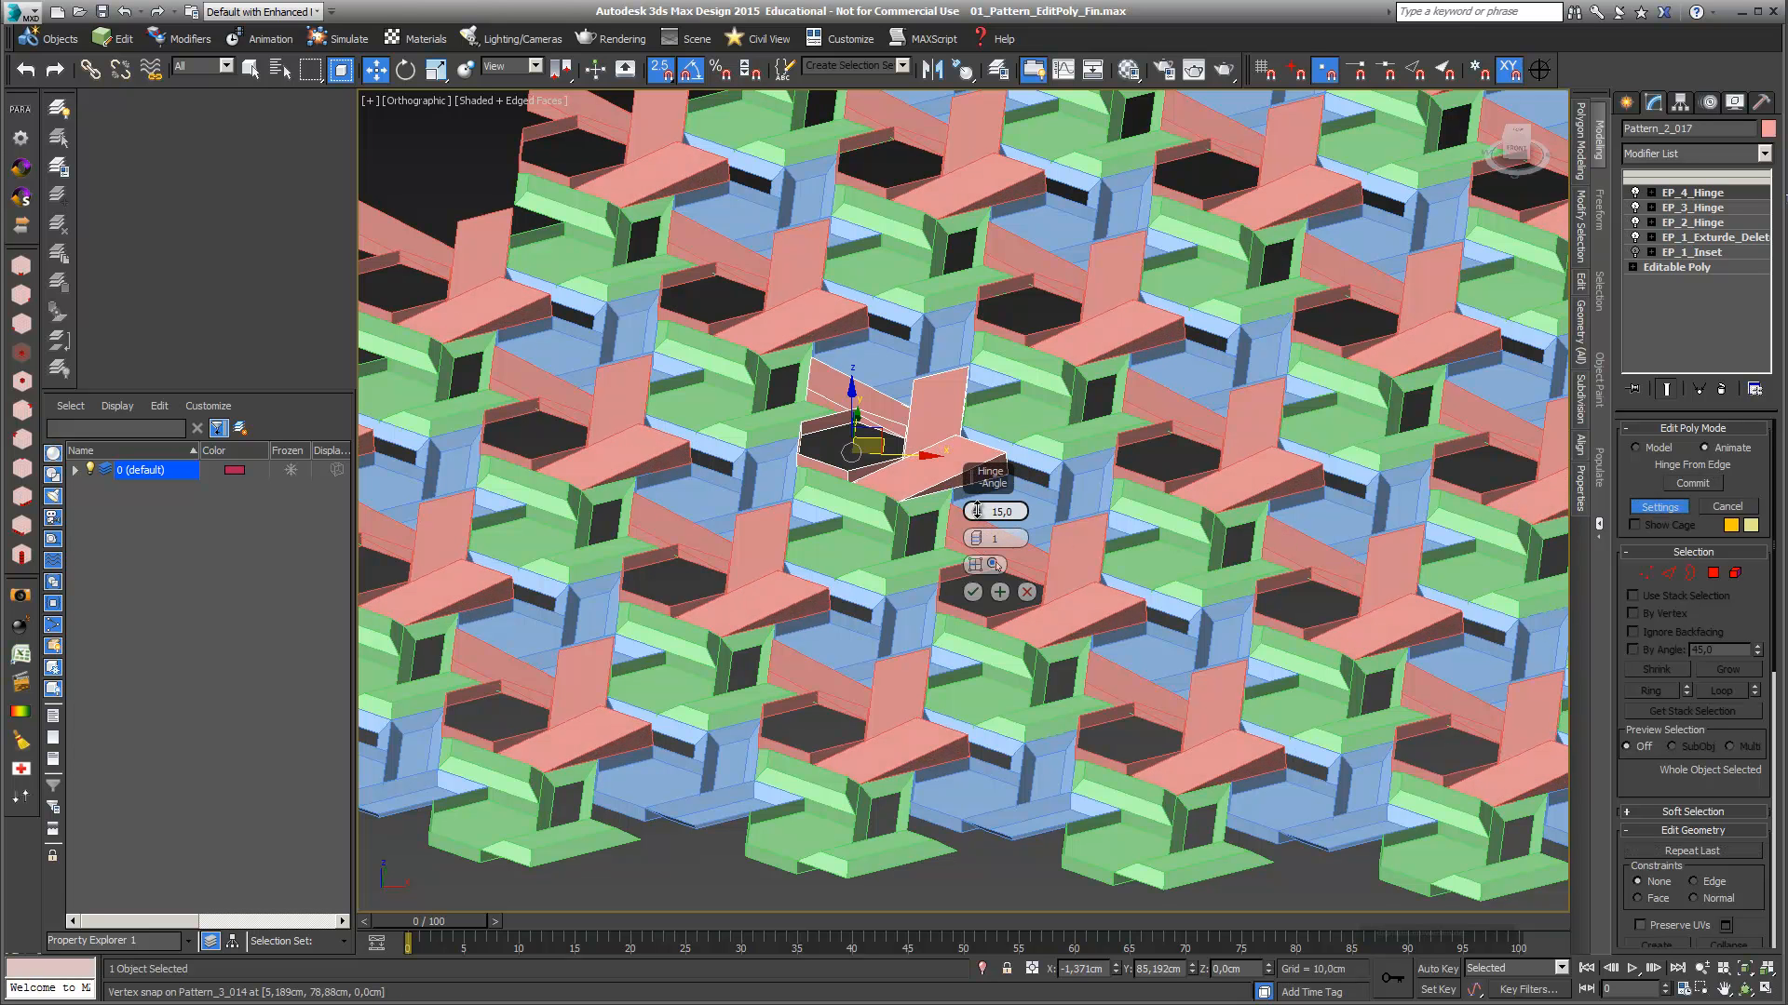
pyautogui.click(971, 593)
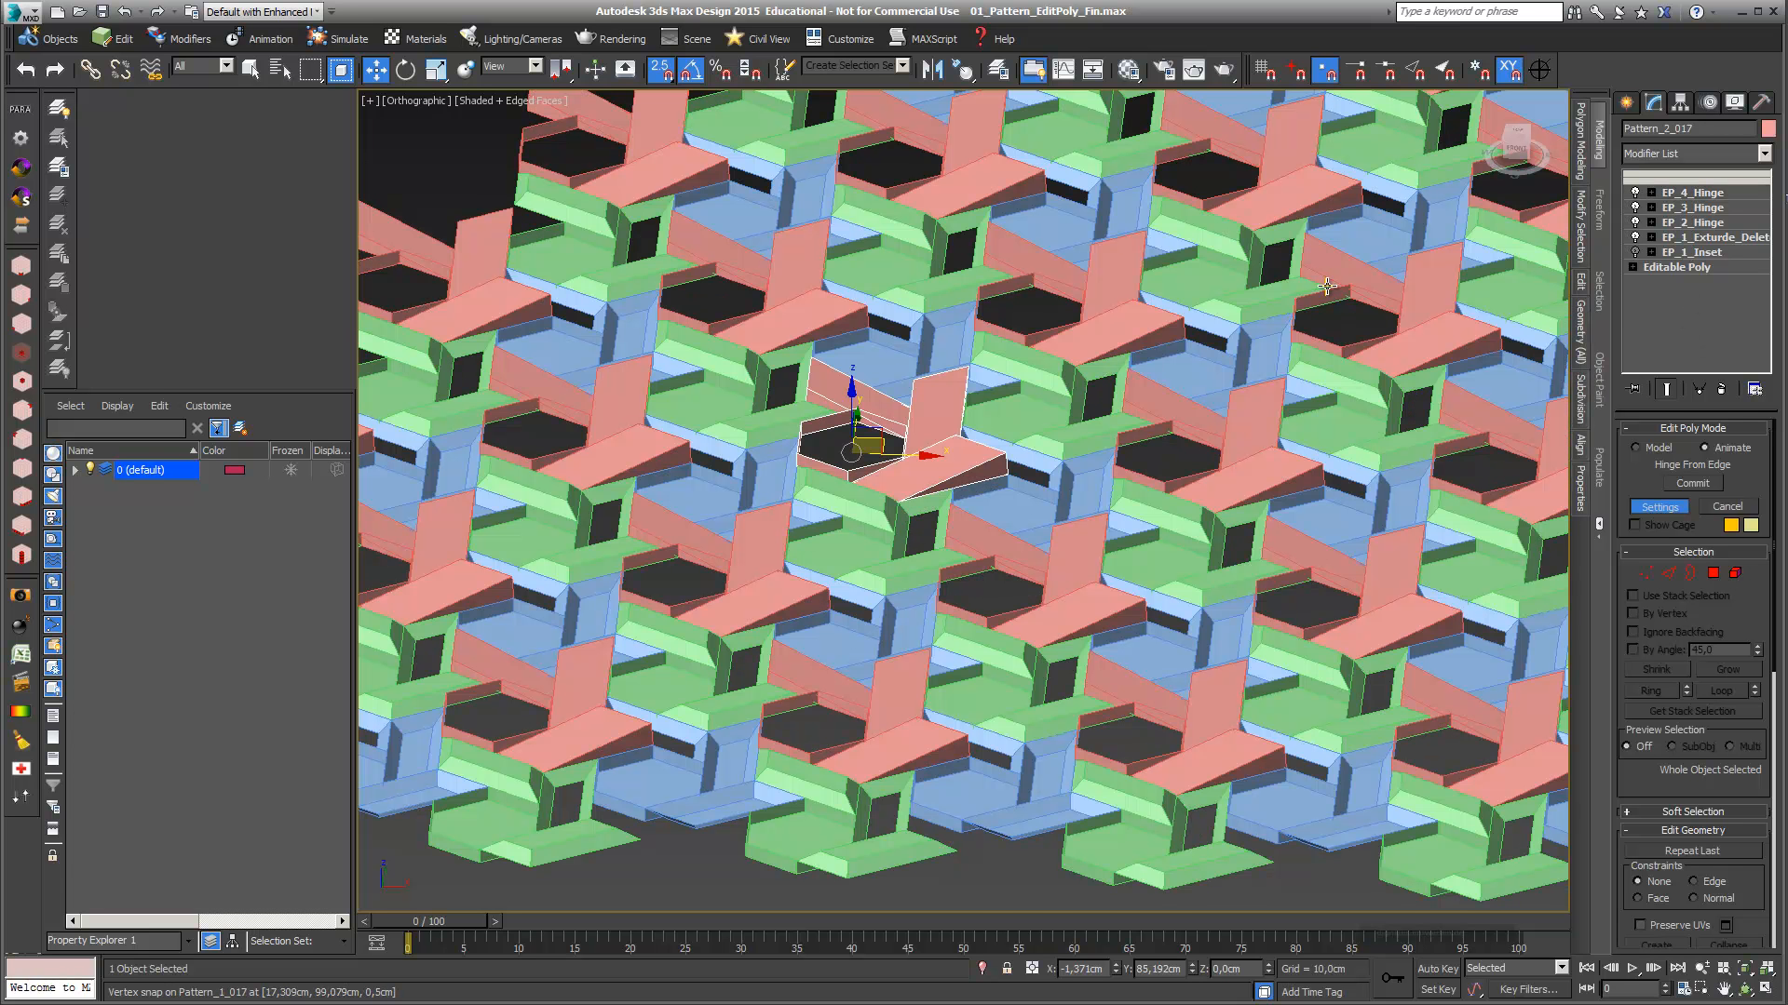
# Add an Edit Poly modifier to the selected pink tile and move it above the reference line in the modifier stack
pyautogui.click(1769, 154)
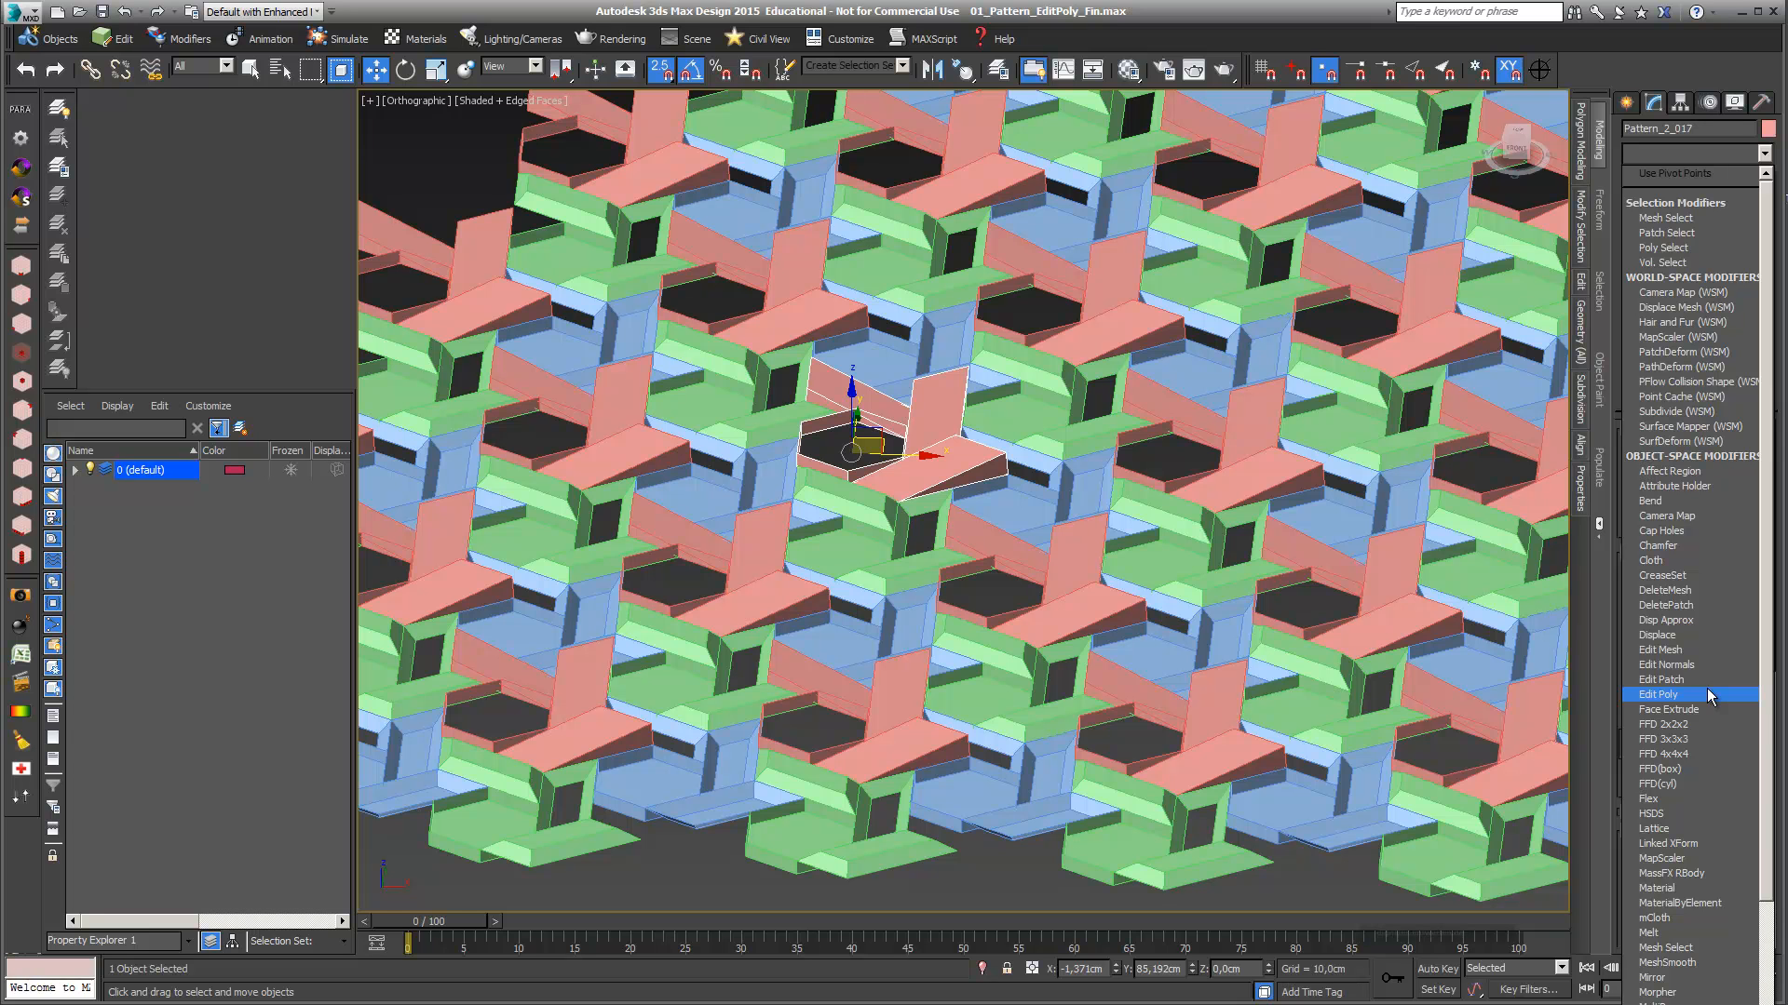
pyautogui.click(1707, 693)
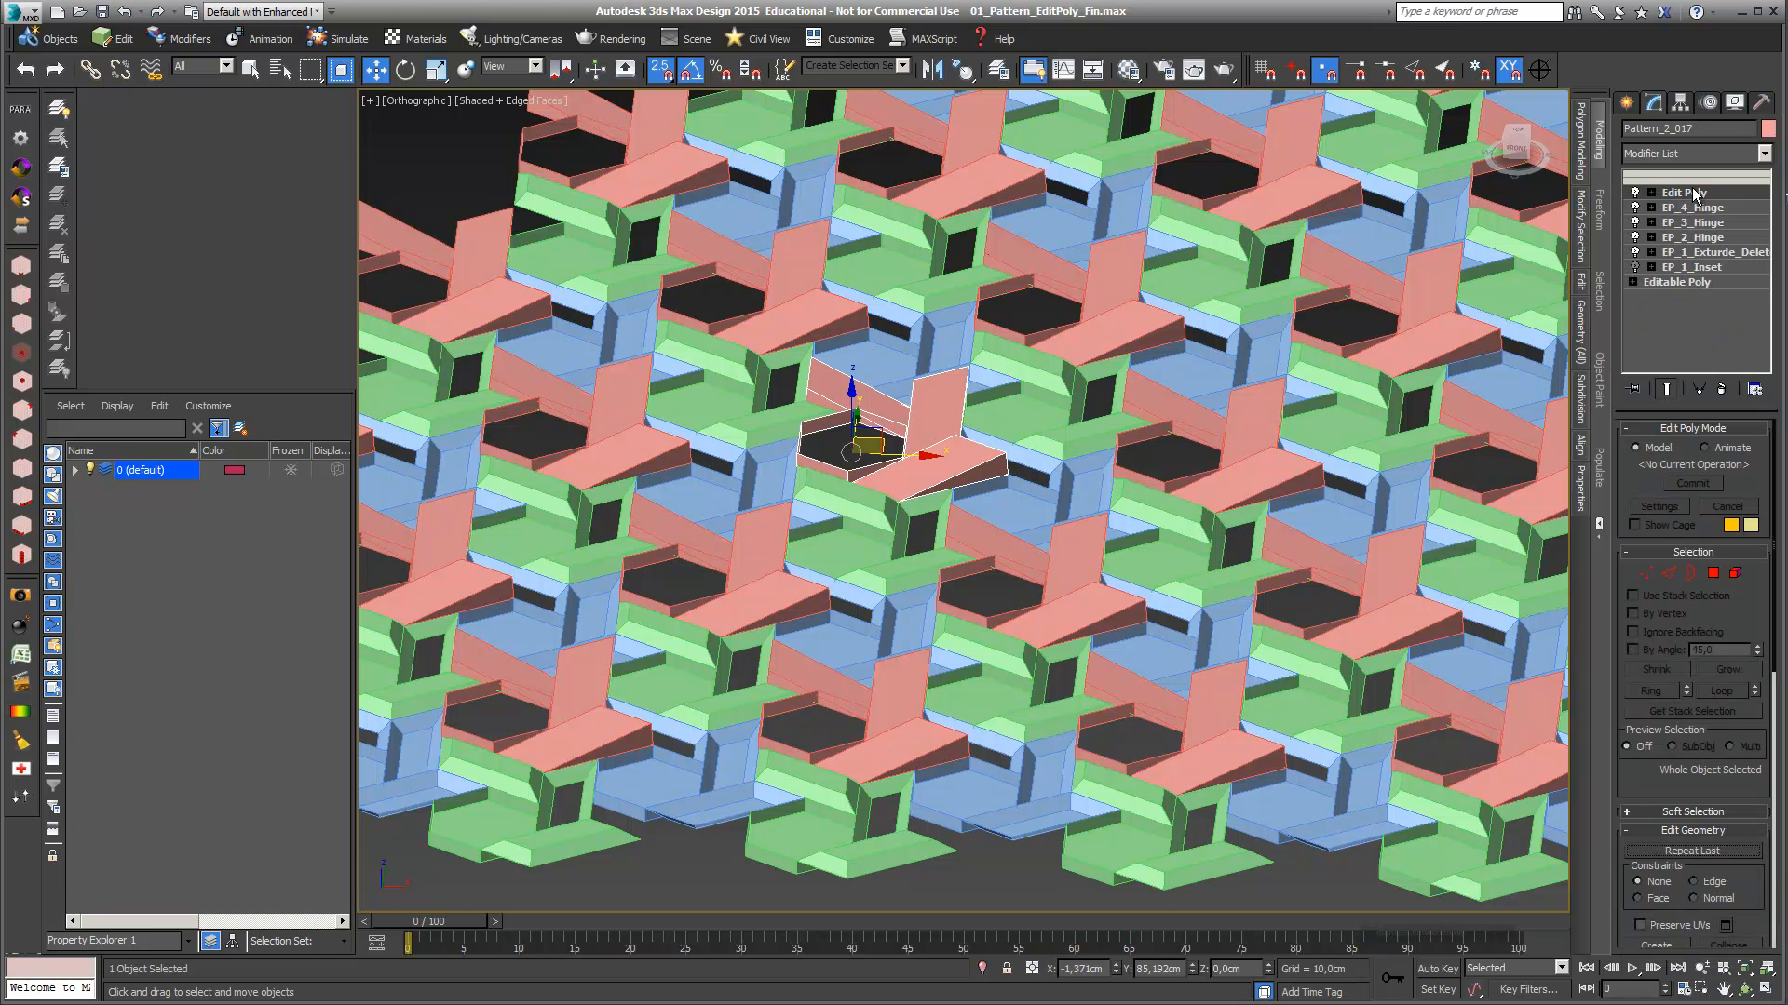
pyautogui.moveTo(1700, 199); pyautogui.dragTo(1701, 172)
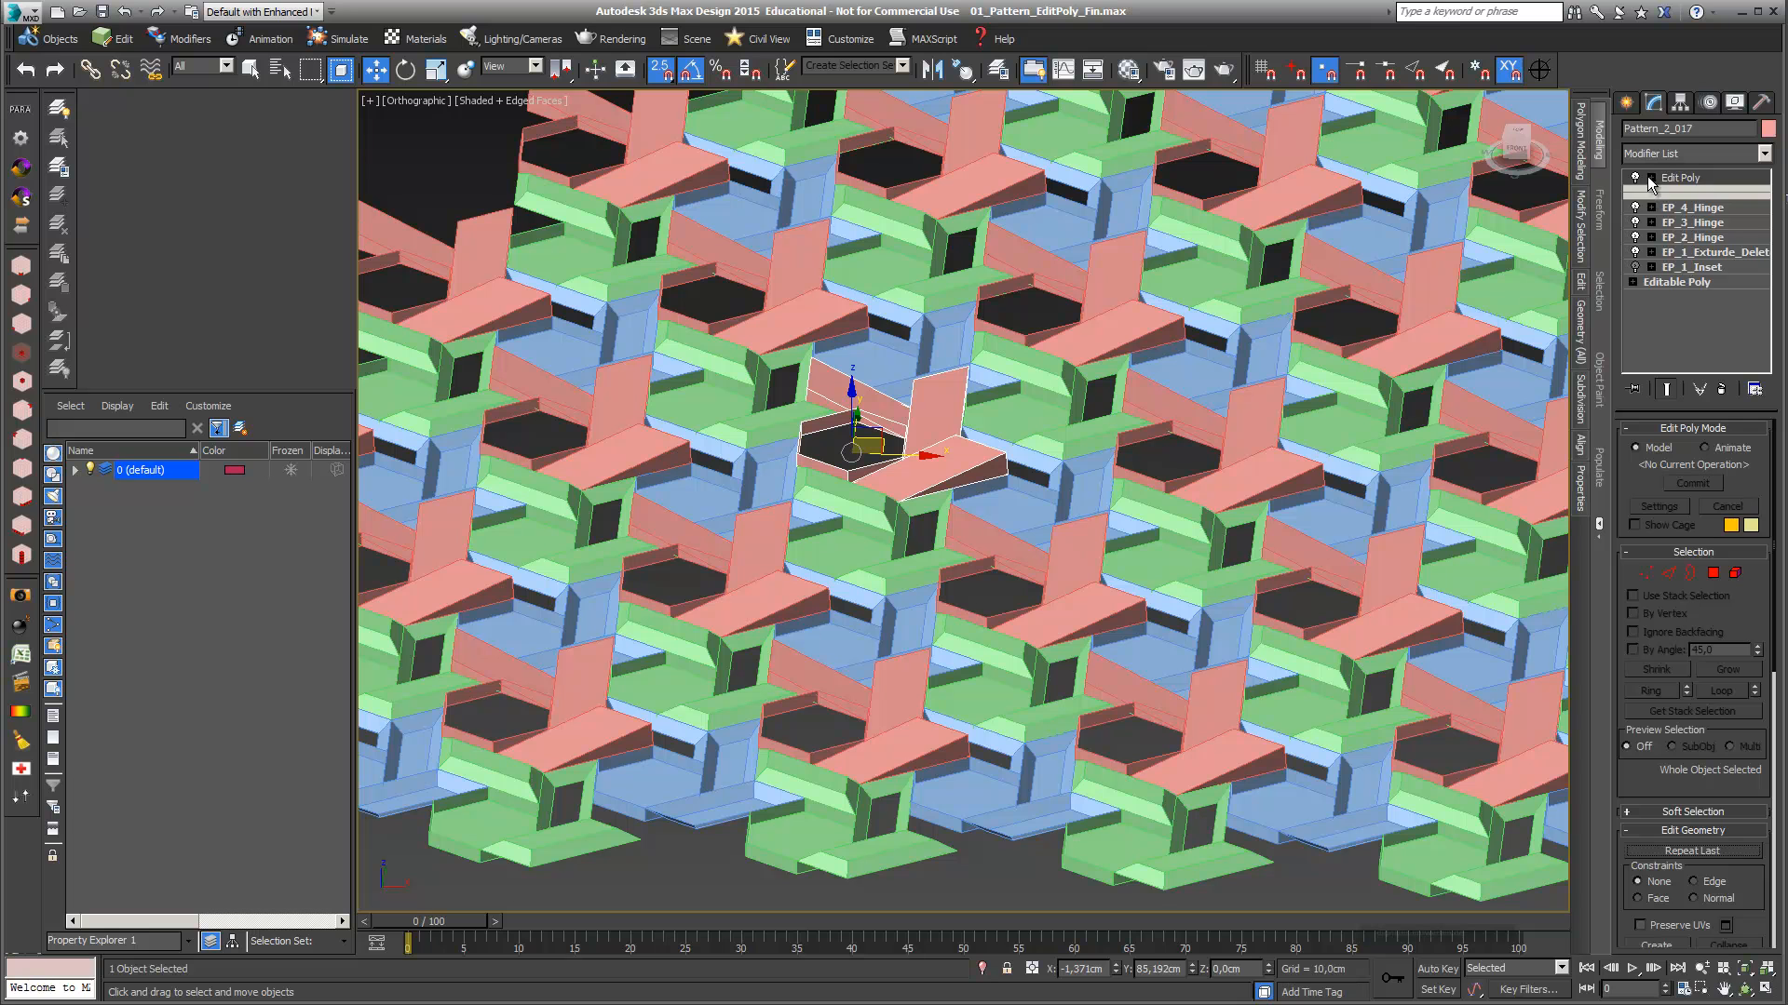
# At Polygon level of the new Edit Poly, delete the top polygon of the pink tile's low front flap
pyautogui.click(1650, 178)
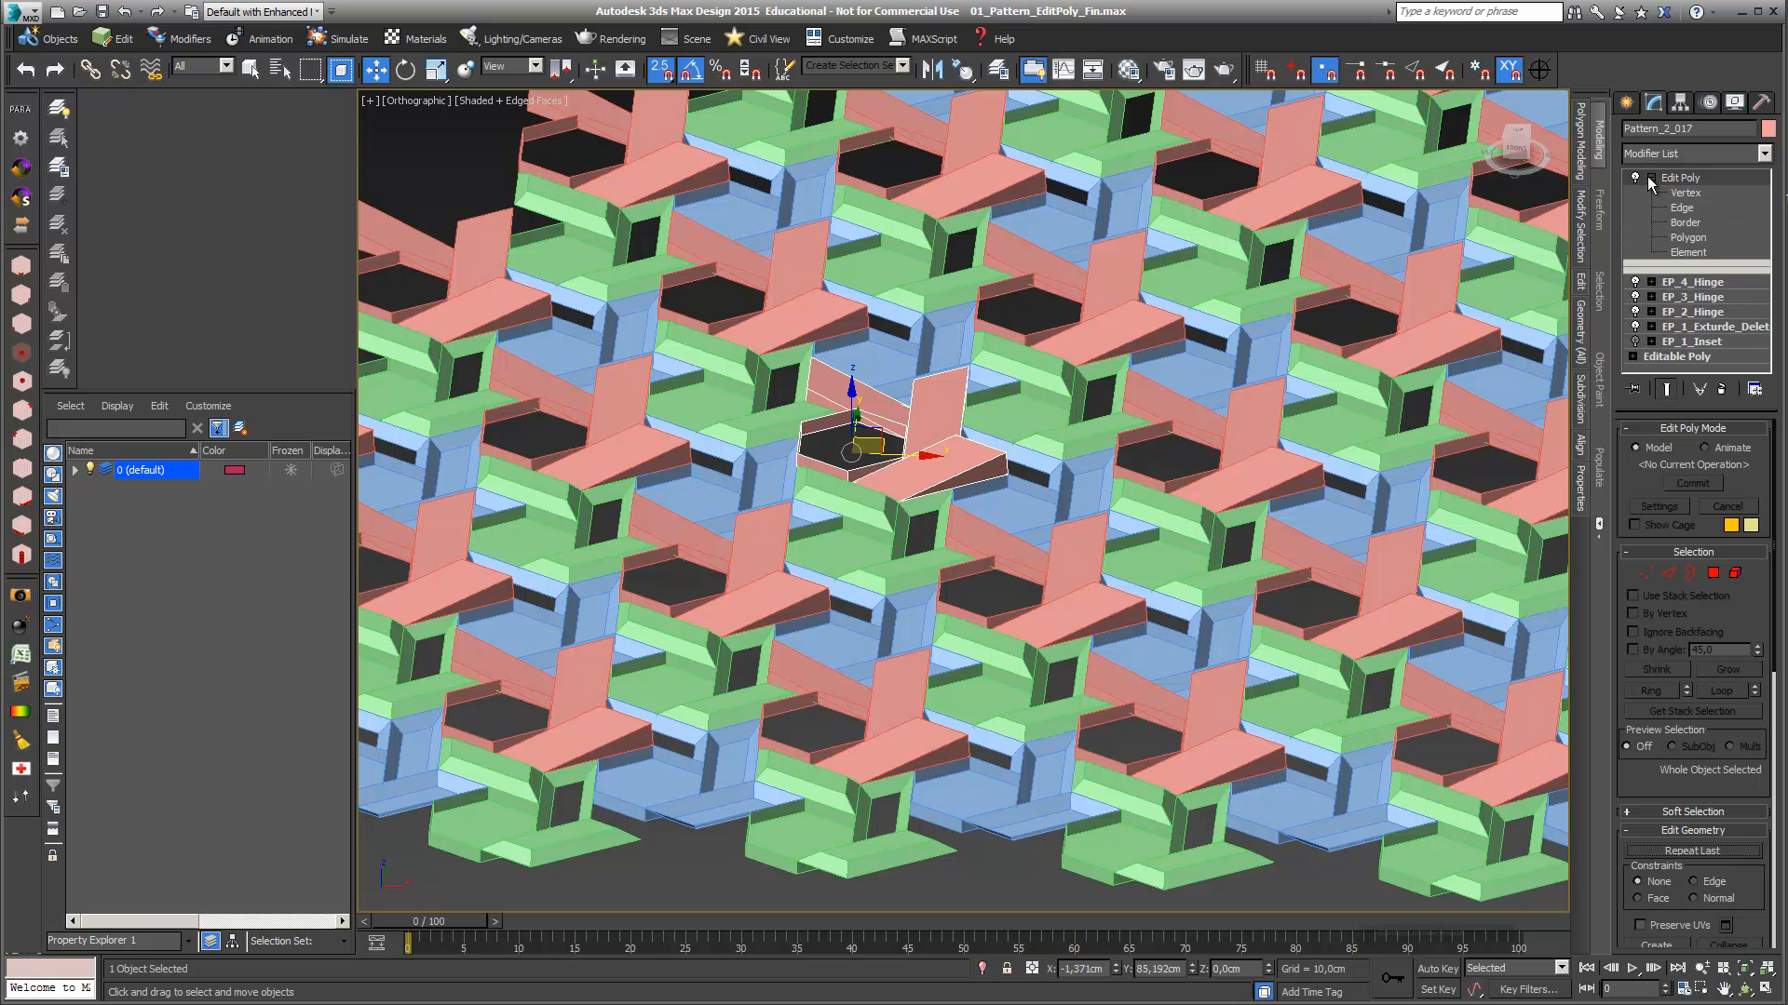
pyautogui.click(1688, 238)
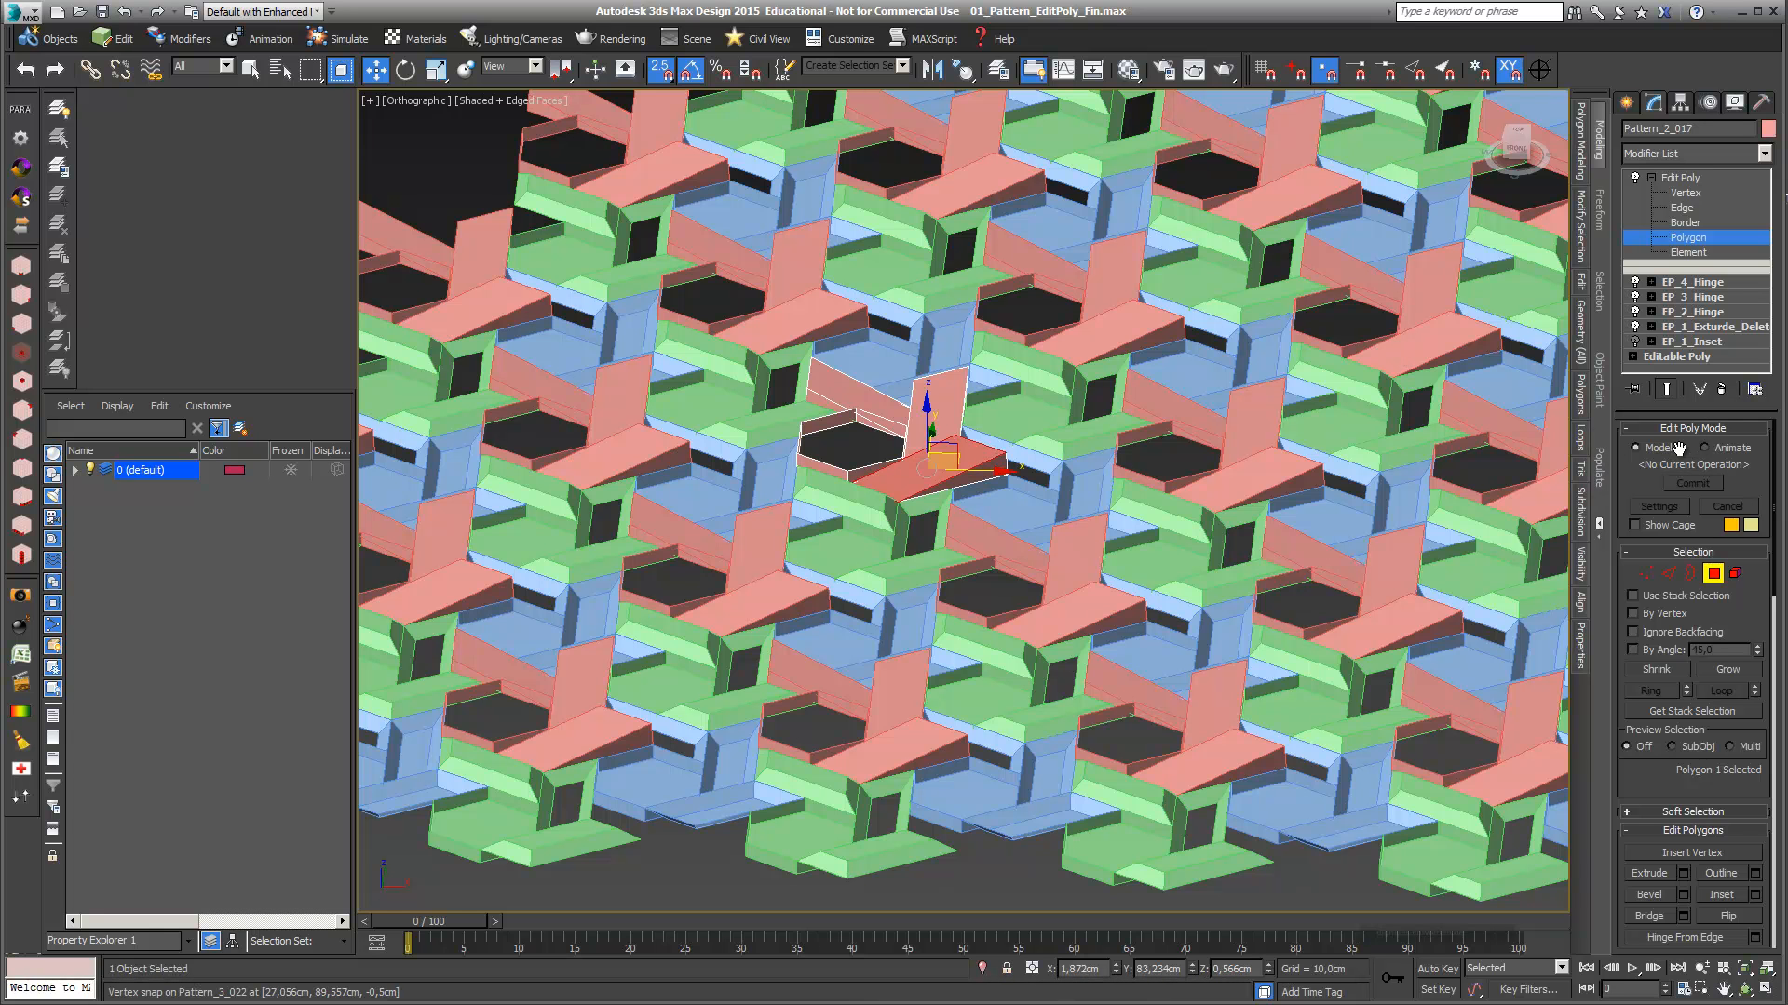
pyautogui.click(1331, 544)
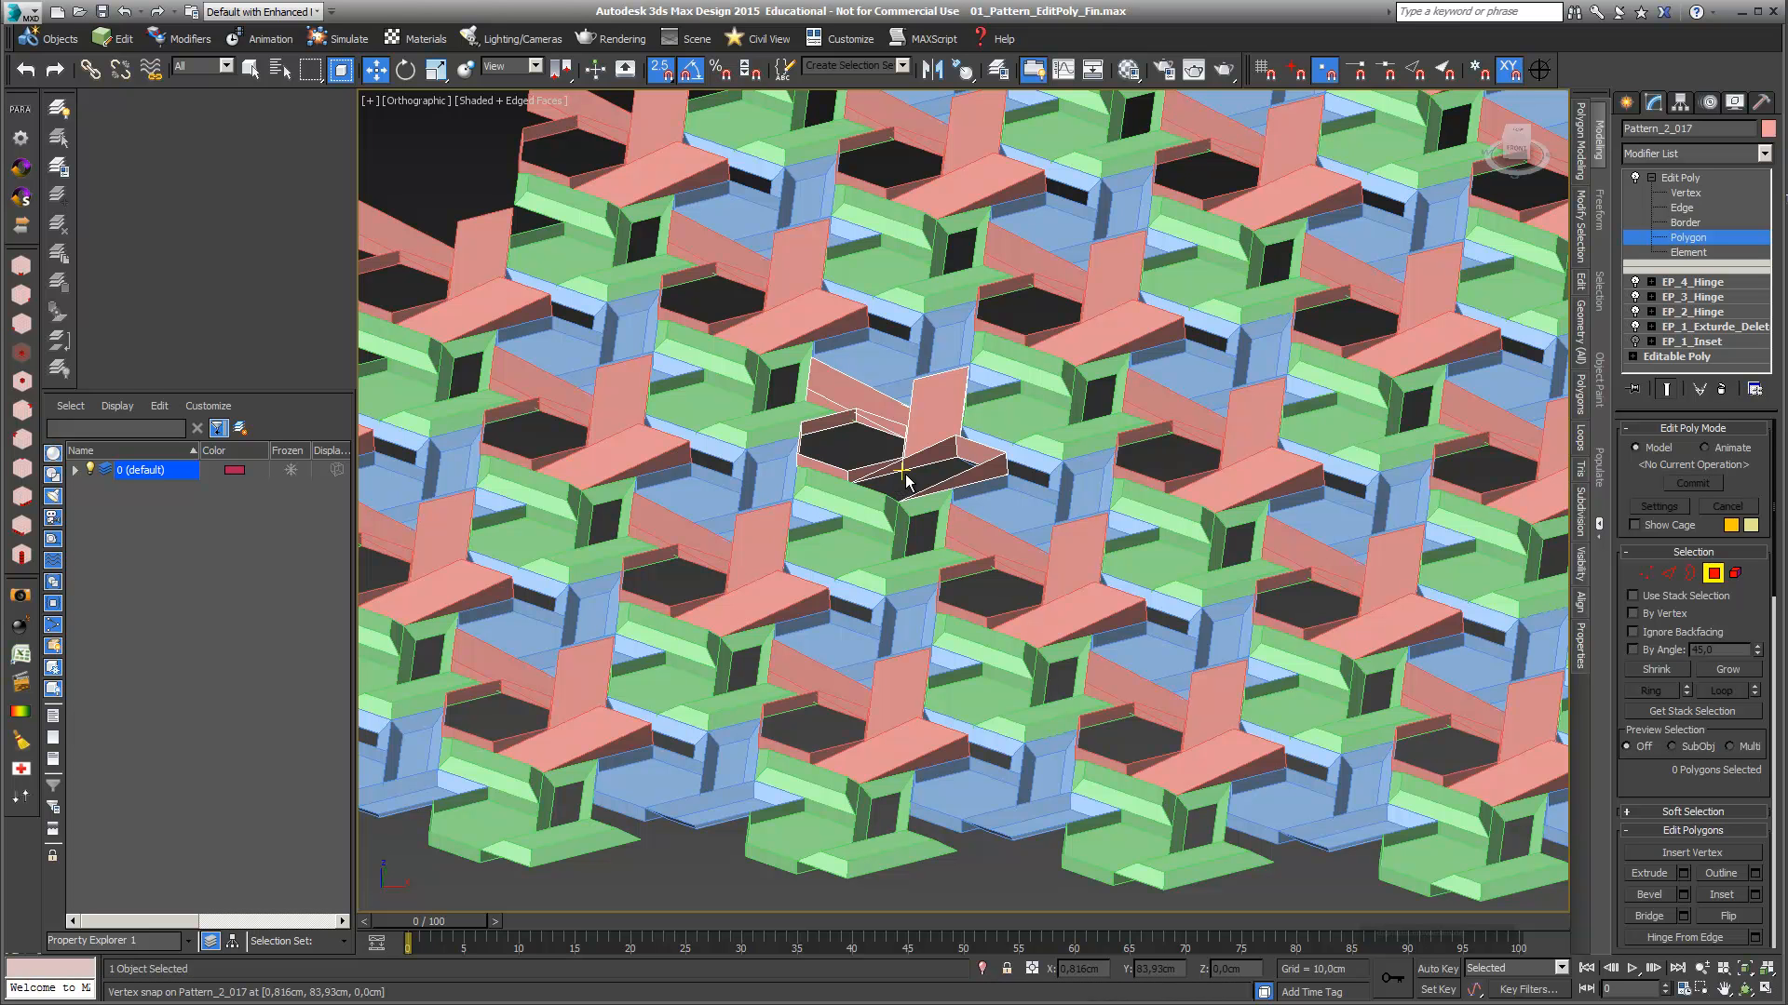
pyautogui.press('F3')
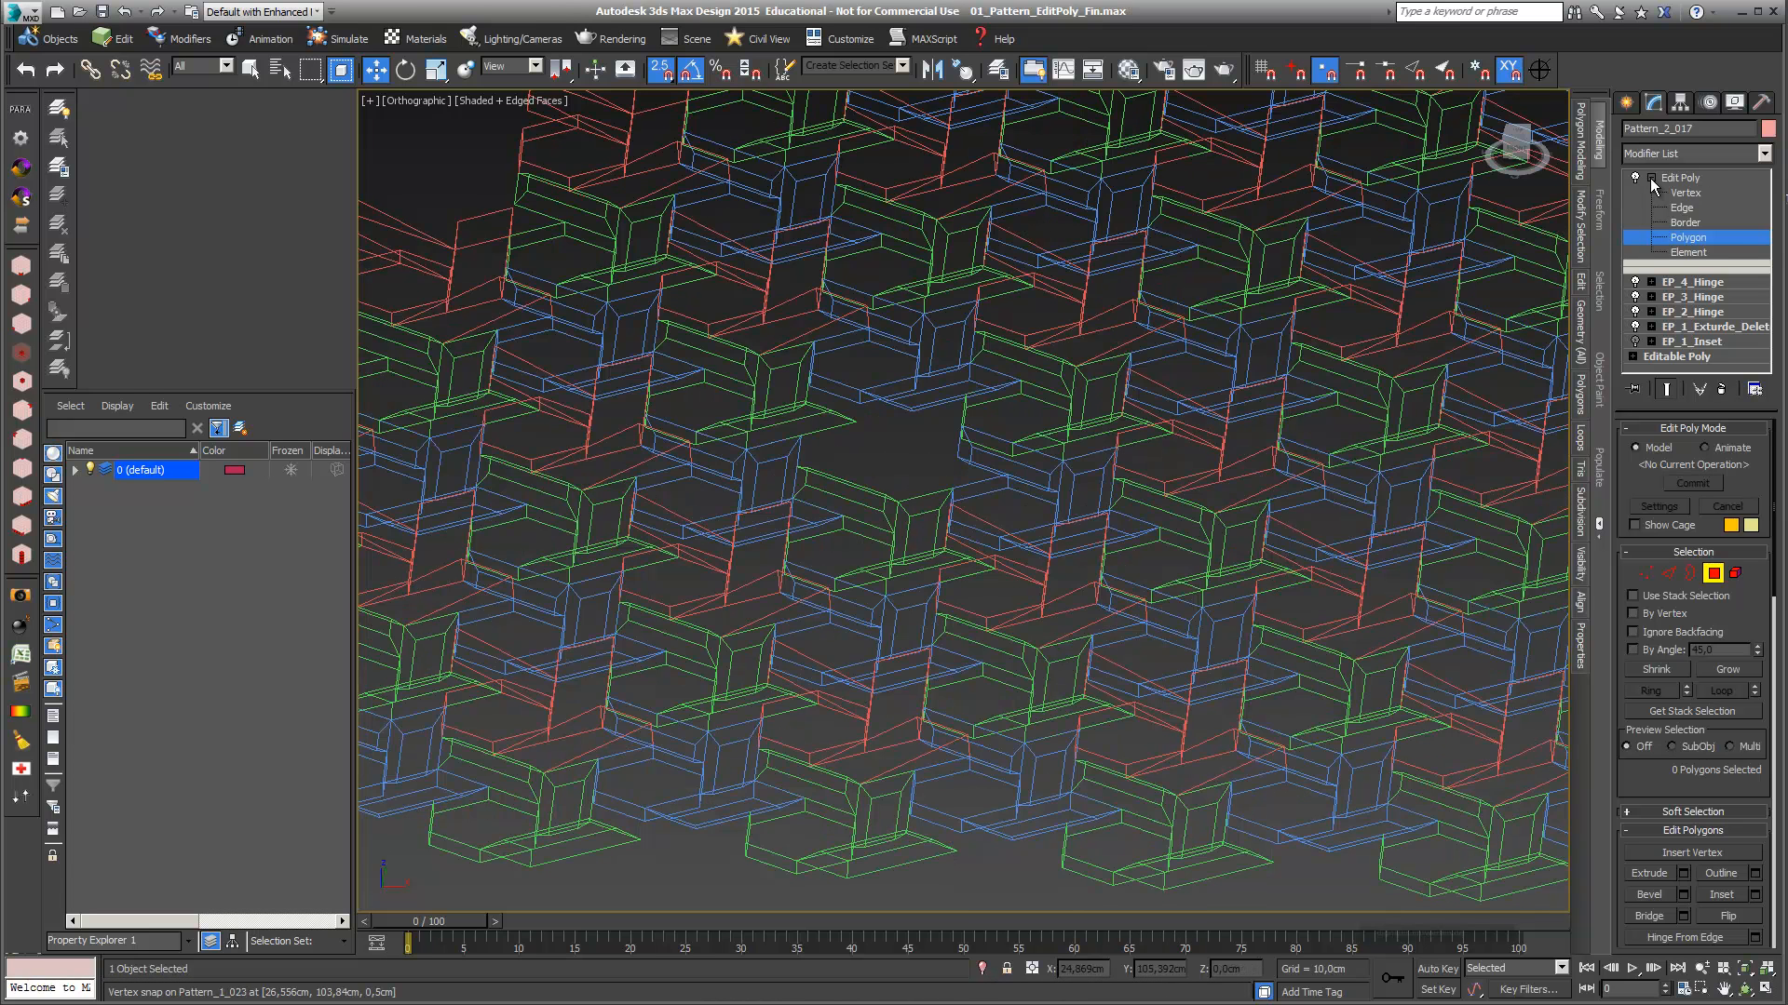
pyautogui.click(1650, 178)
pyautogui.press('F3')
# Rename the new Edit Poly modifier as EP_Delete
pyautogui.rightClick(1686, 179)
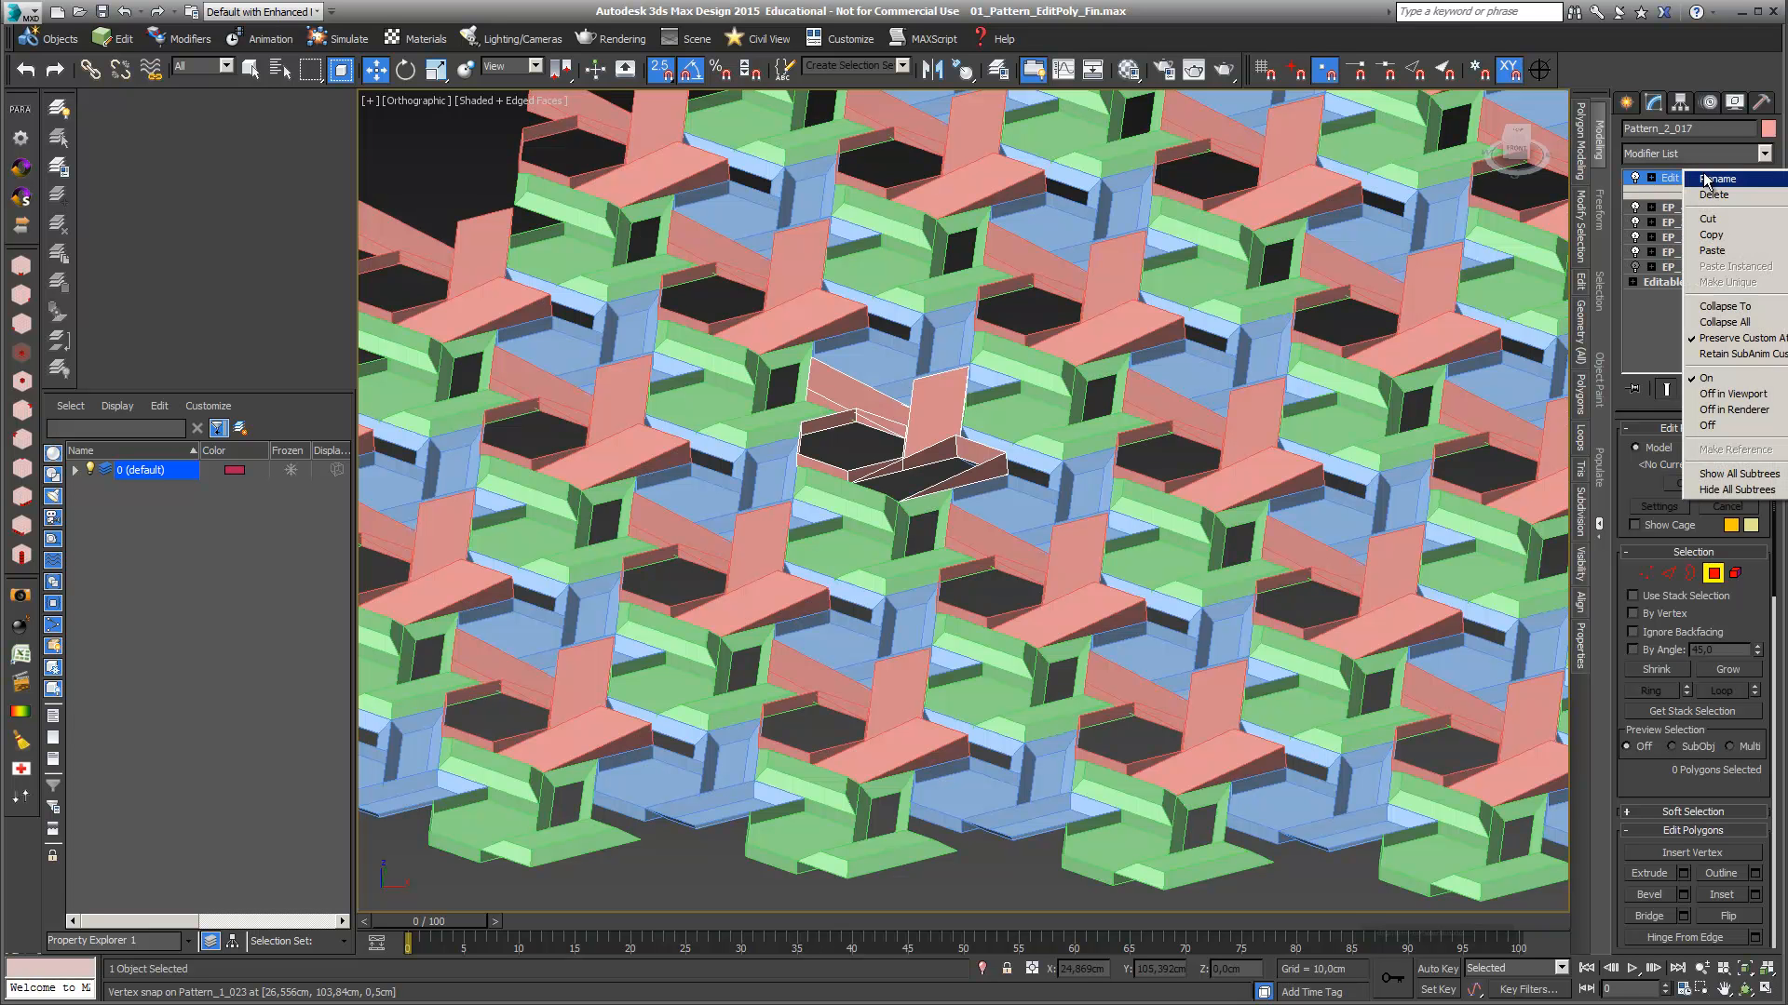
pyautogui.click(1709, 180)
pyautogui.write('EP_Delete')
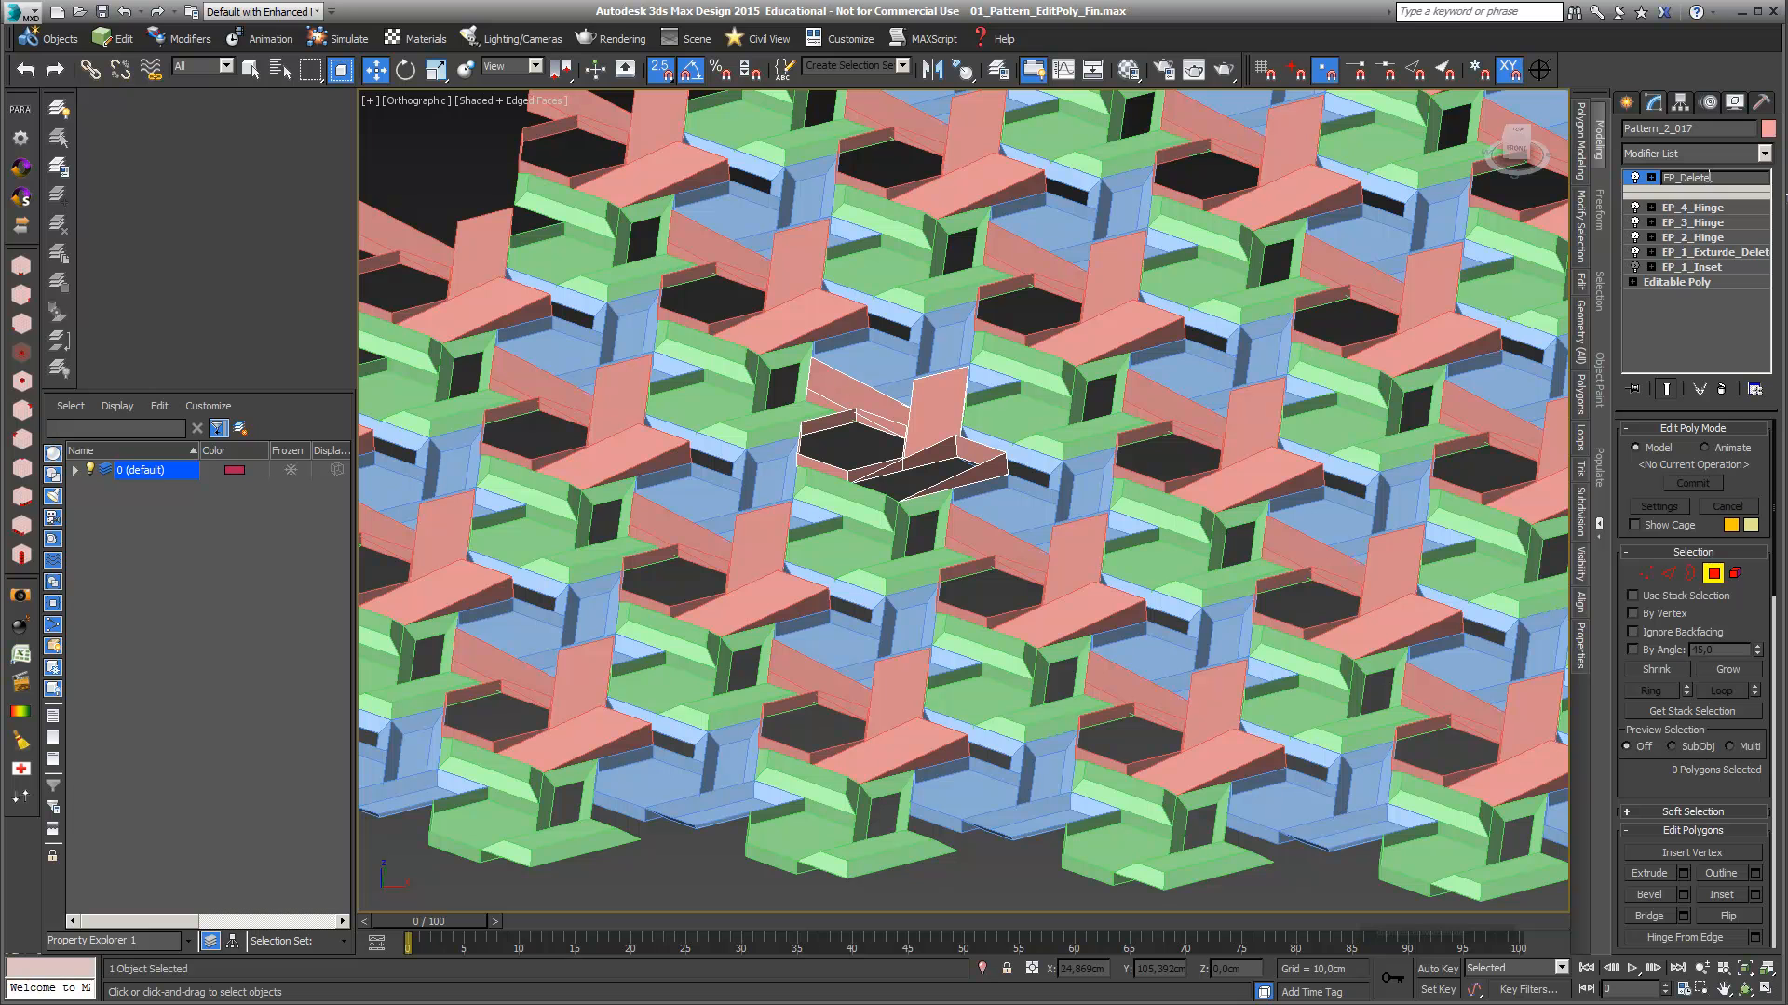
pyautogui.press('Return')
# Try EP_Delete on all pink tiles by moving it below the reference line, and return it above the line
pyautogui.moveTo(1707, 175); pyautogui.dragTo(1711, 200)
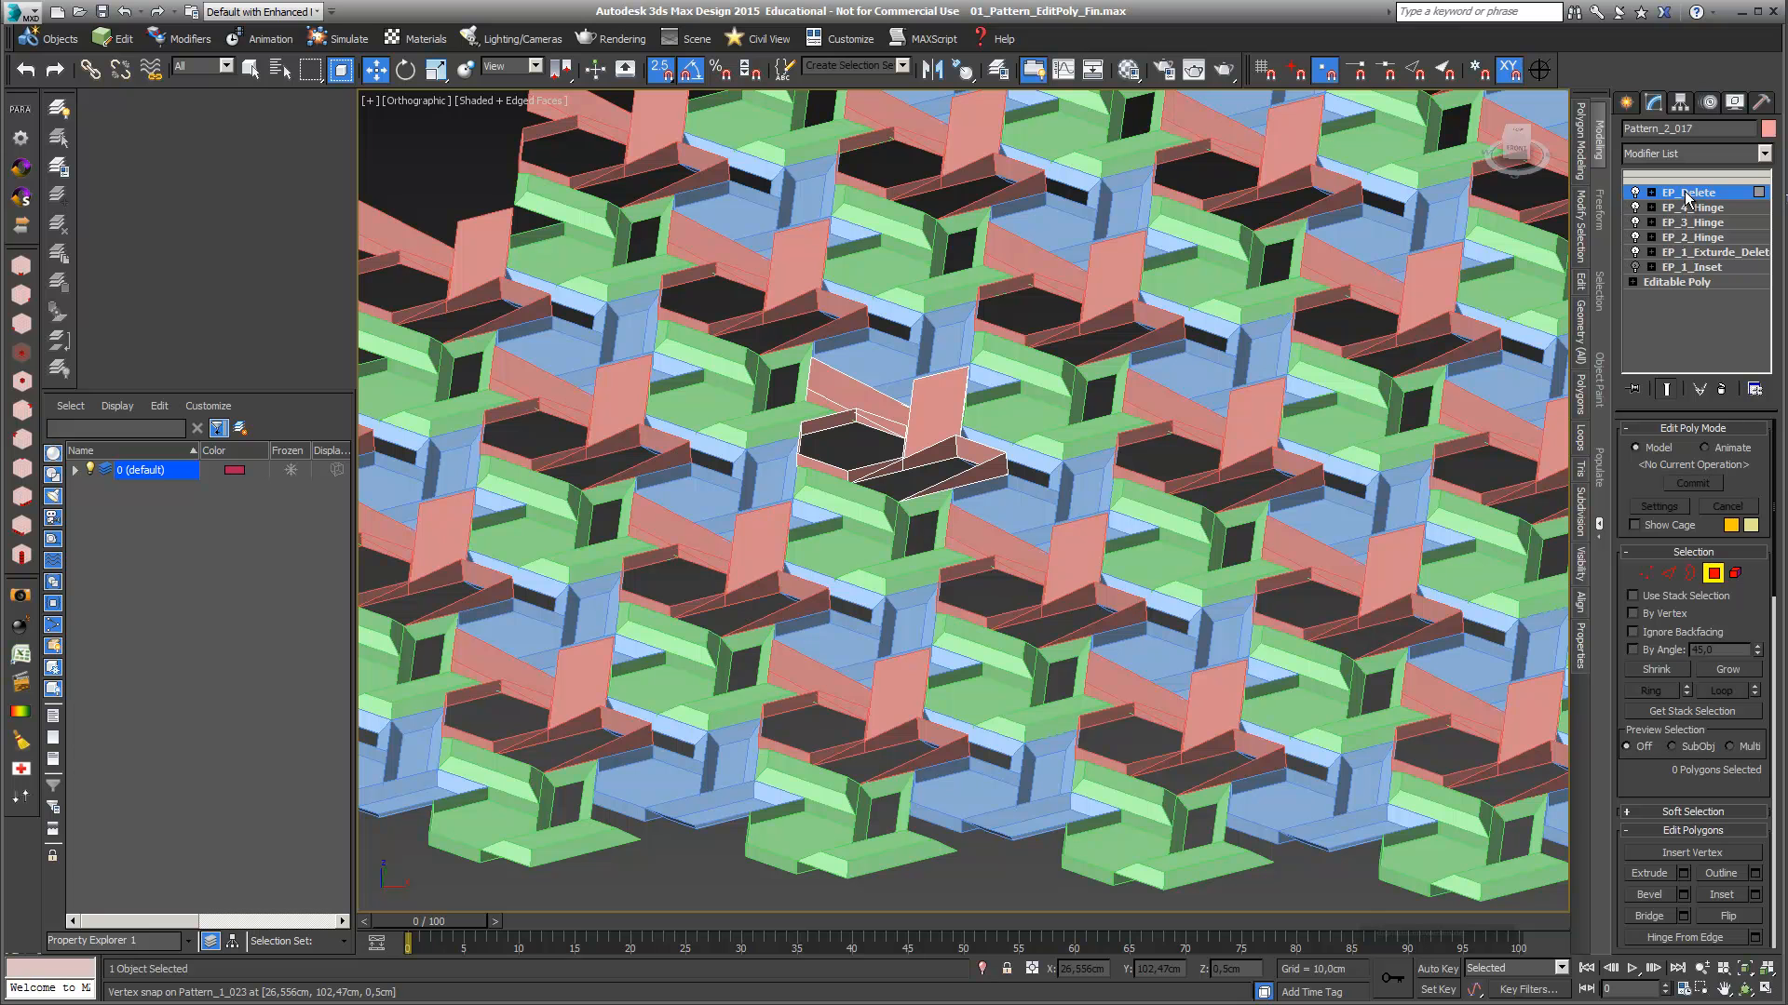
pyautogui.moveTo(1685, 192); pyautogui.dragTo(1690, 176)
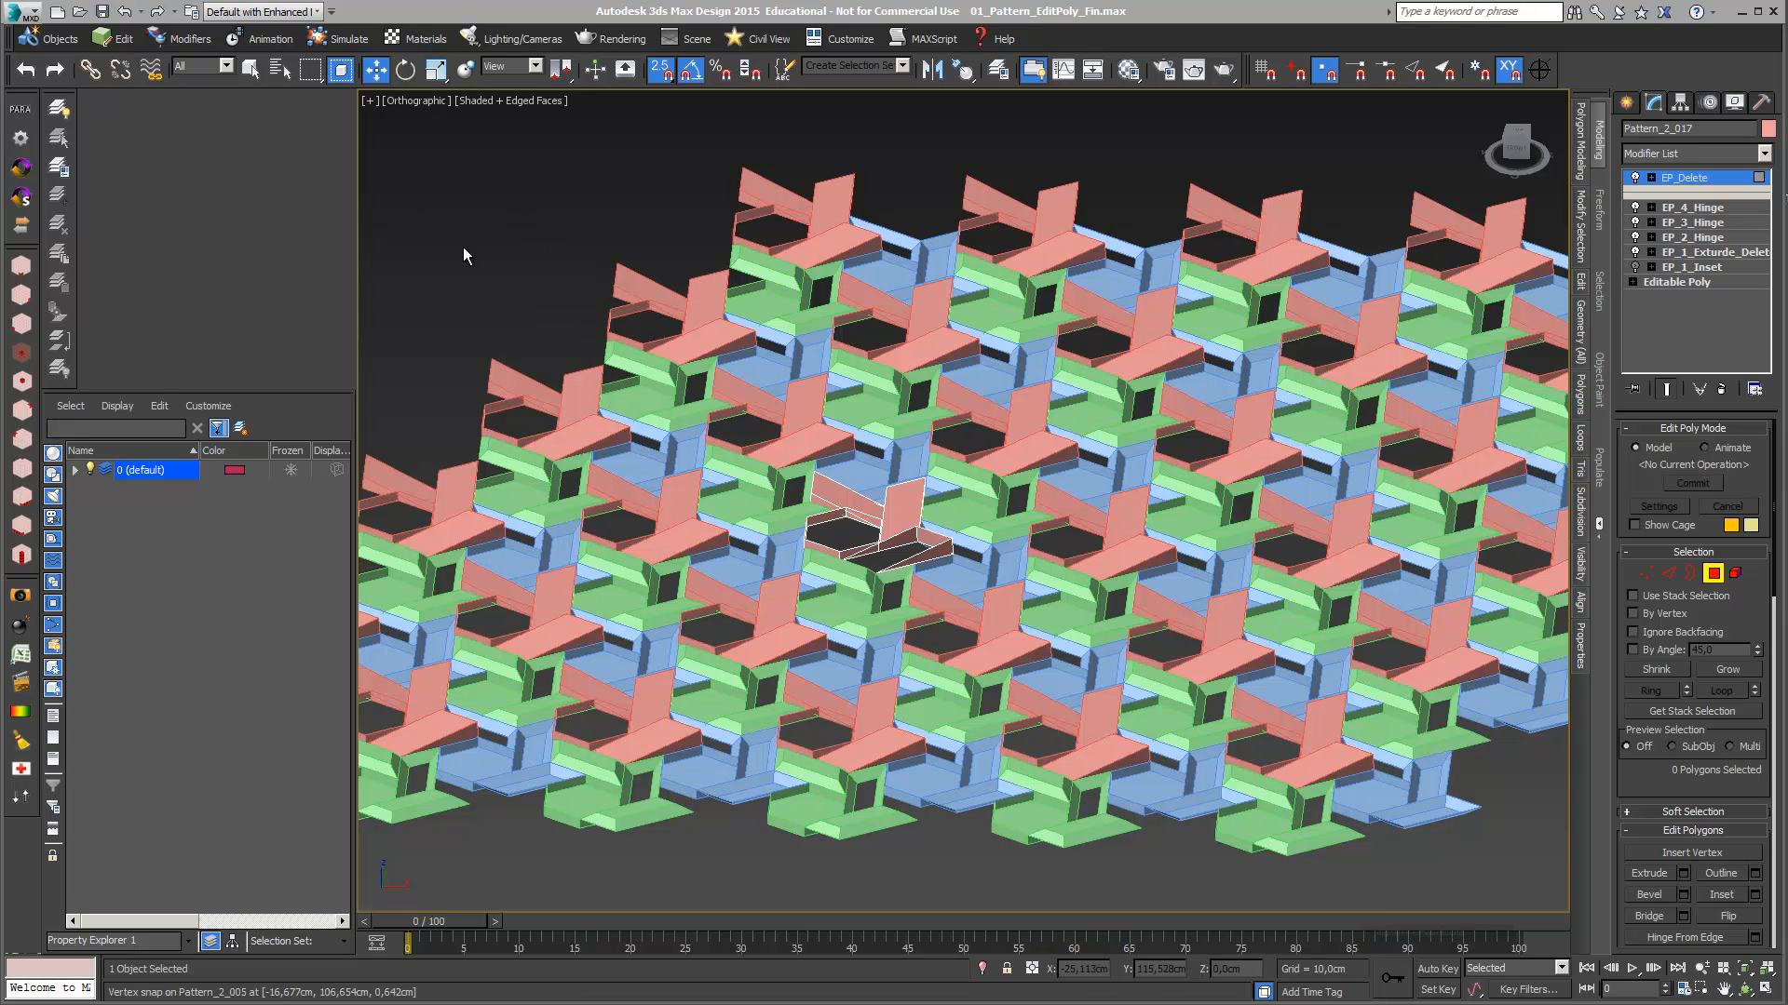
# Select the tiles Pattern_1_01 through Pattern_1_036 by name from the scene's object list
pyautogui.click(276, 72)
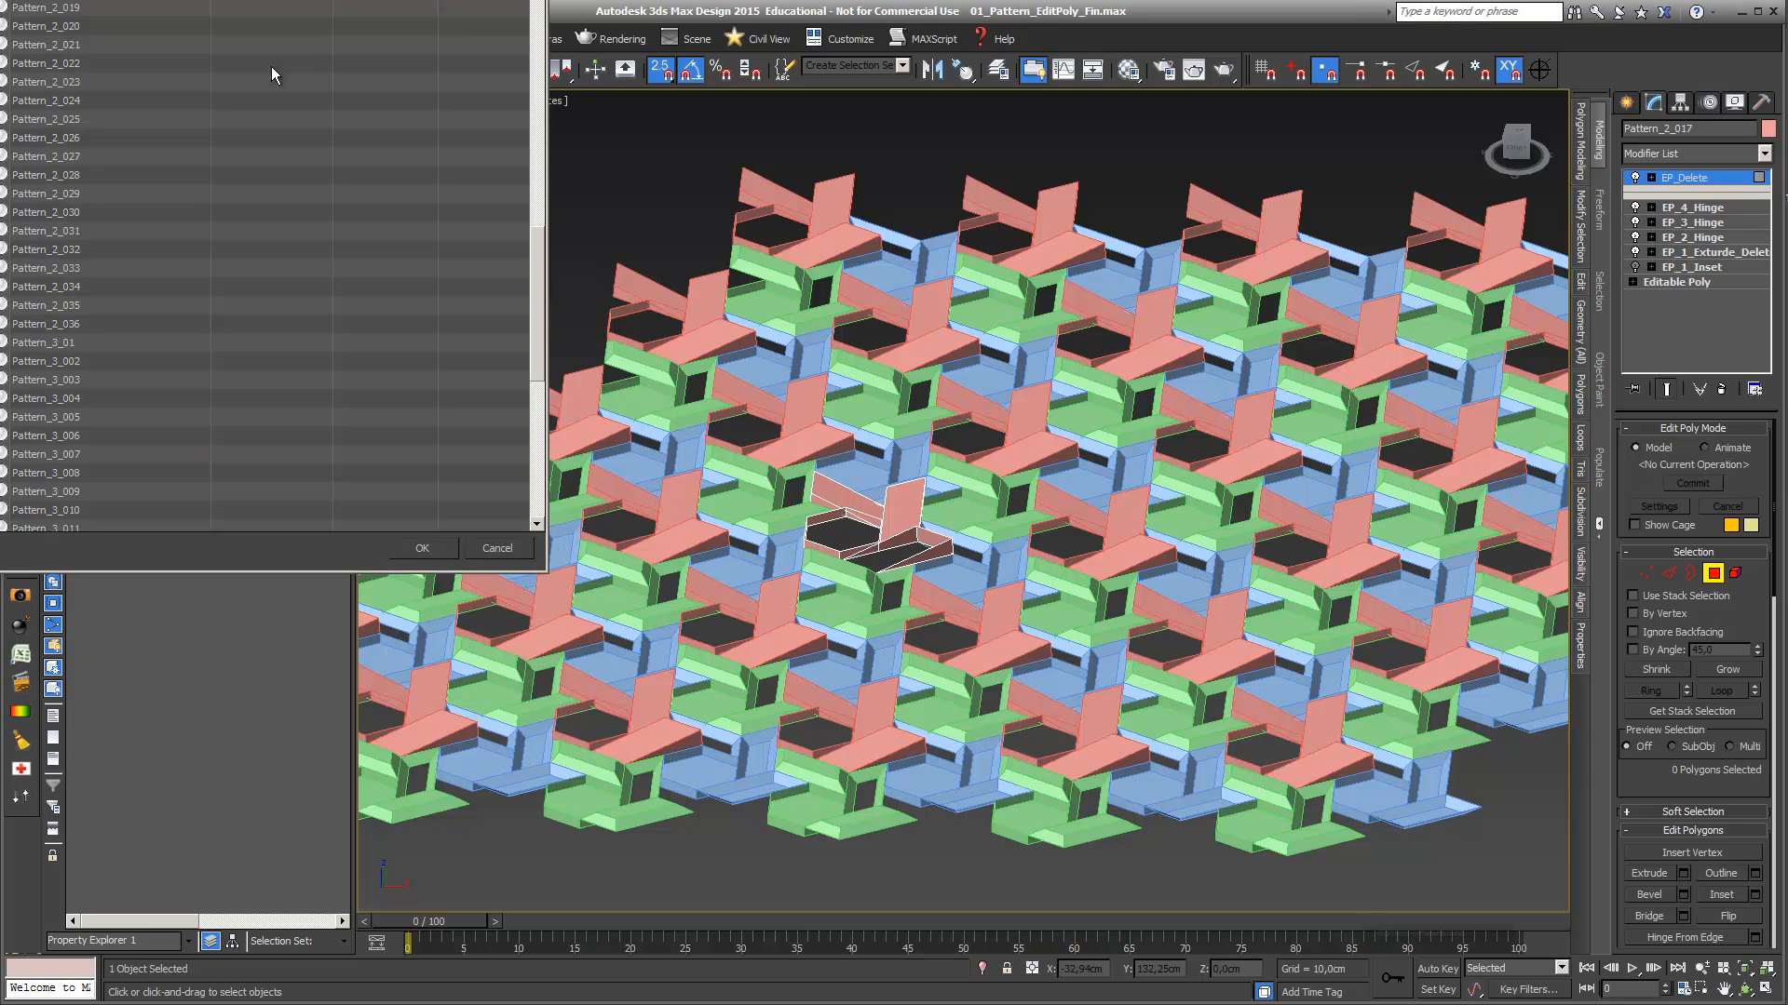
pyautogui.moveTo(318, 0); pyautogui.dragTo(955, 196)
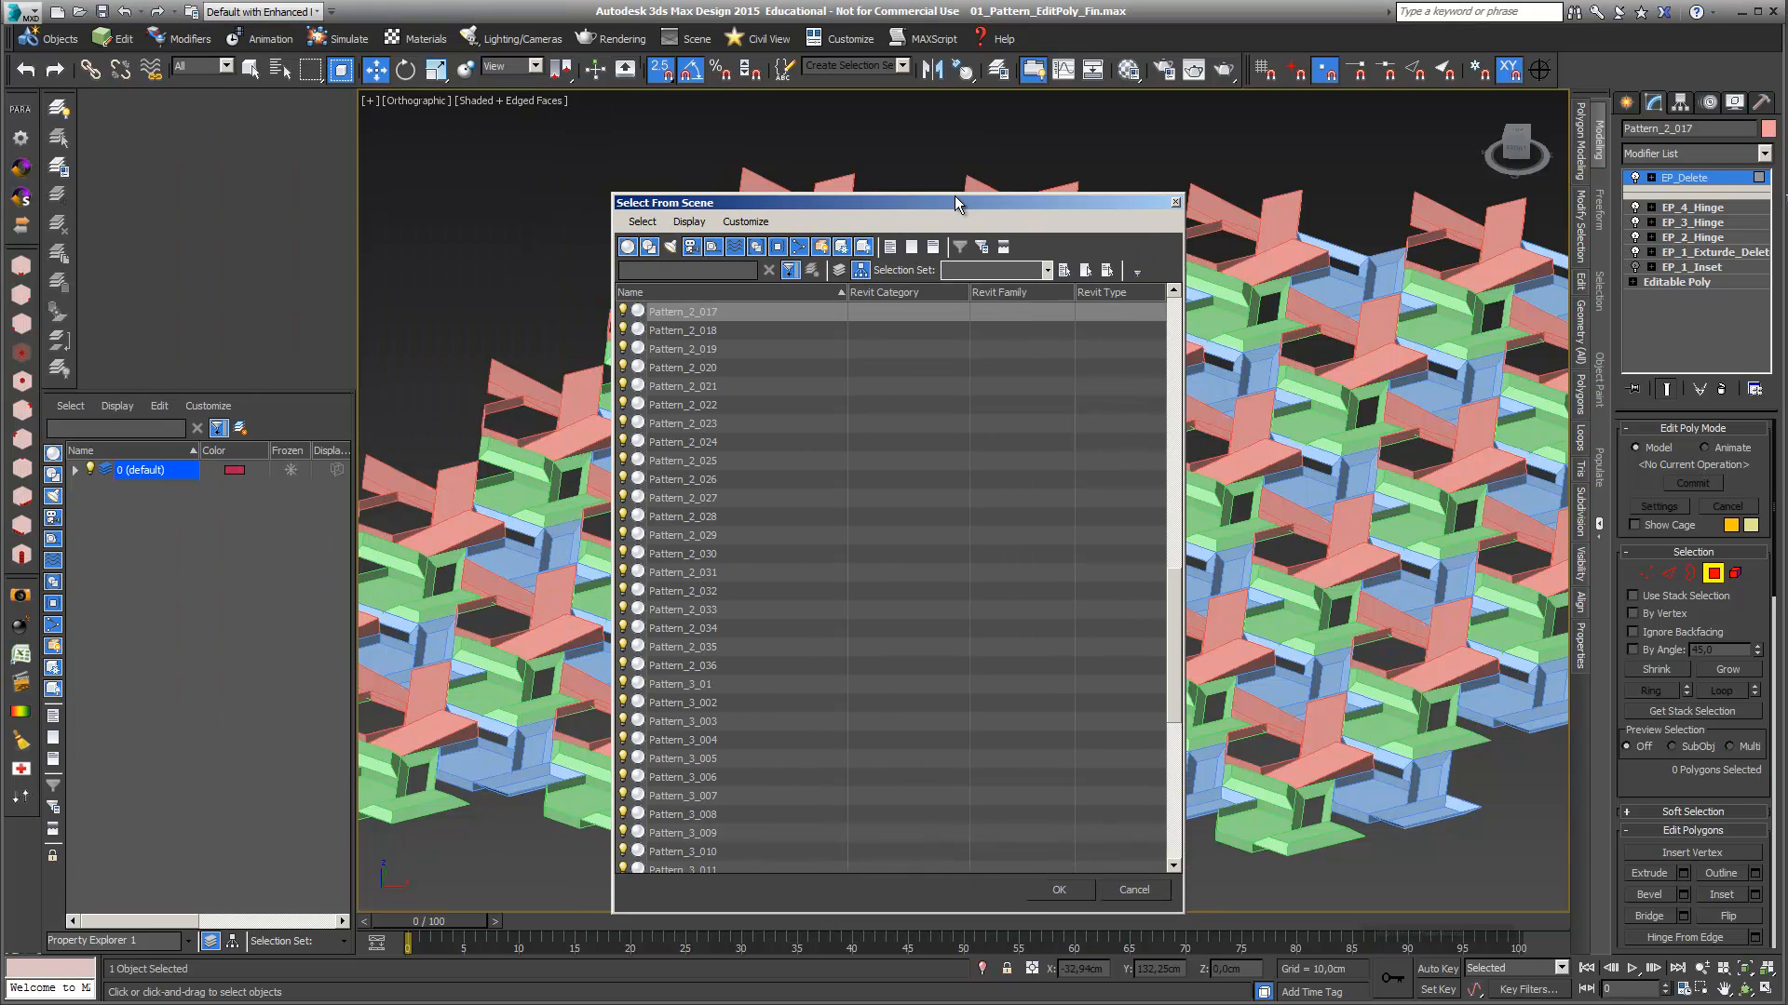
pyautogui.moveTo(1175, 592); pyautogui.dragTo(867, 320)
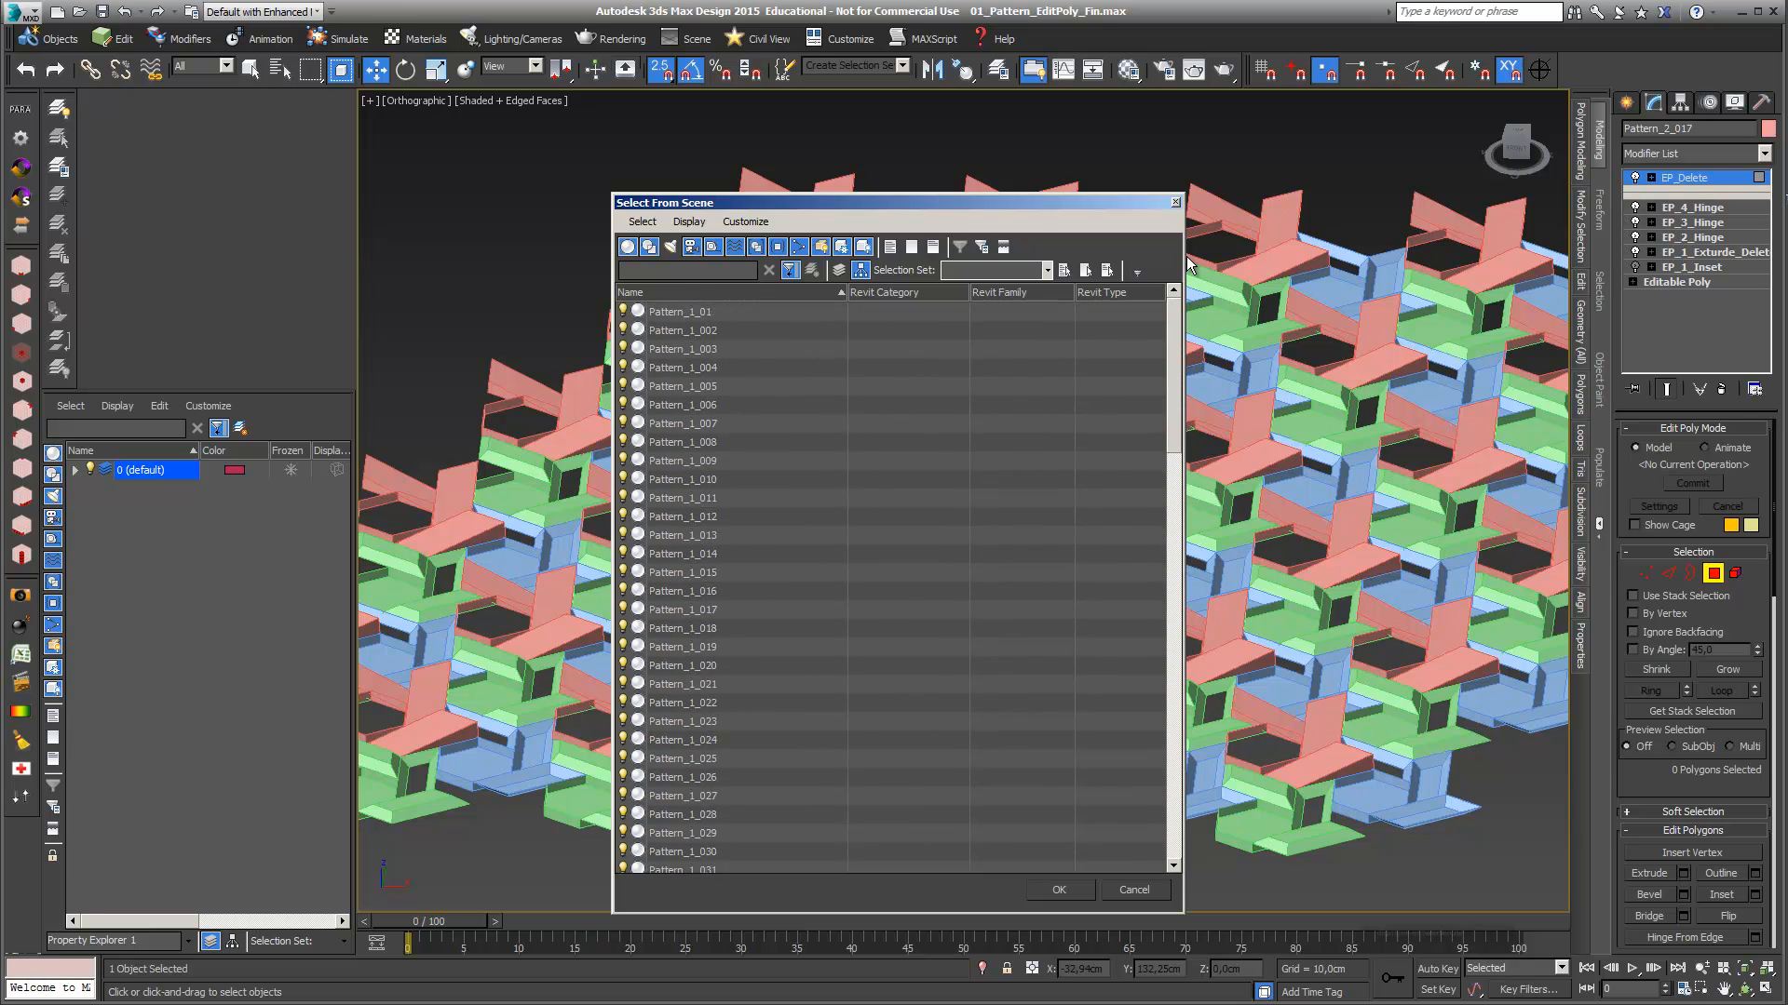
pyautogui.click(735, 312)
pyautogui.moveTo(1171, 399); pyautogui.dragTo(1175, 533)
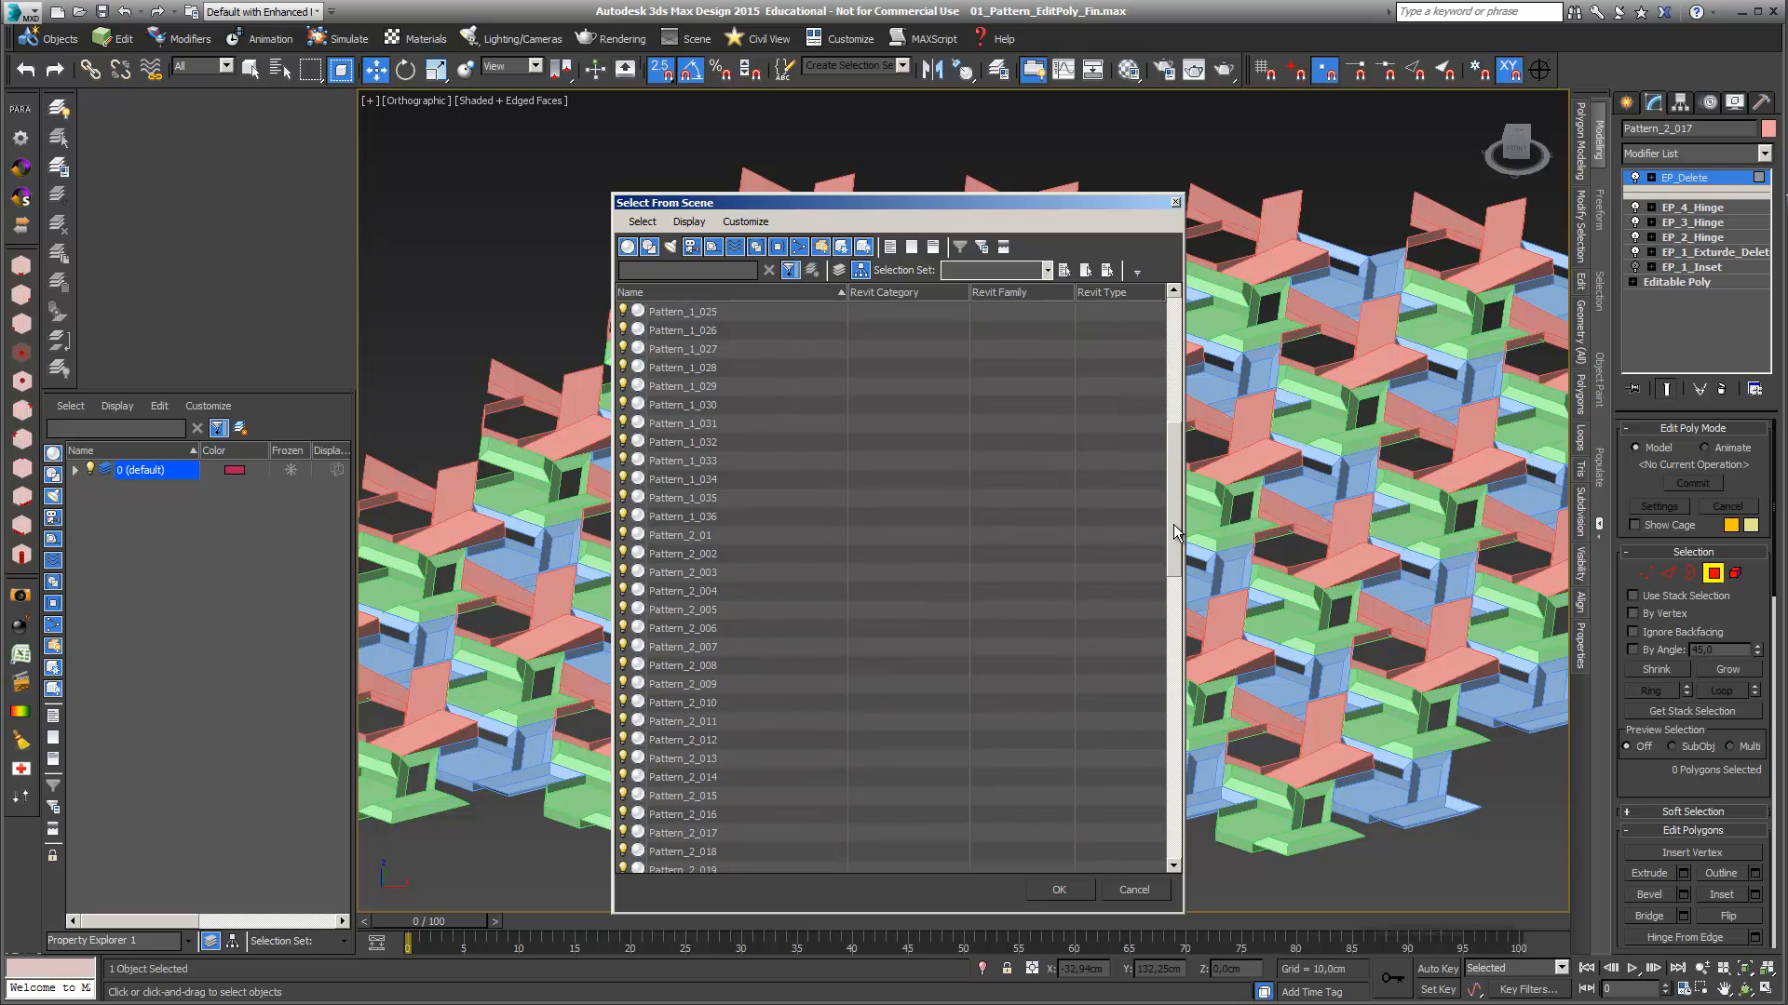
pyautogui.keyDown('shift'); pyautogui.click(707, 517); pyautogui.keyUp('shift')
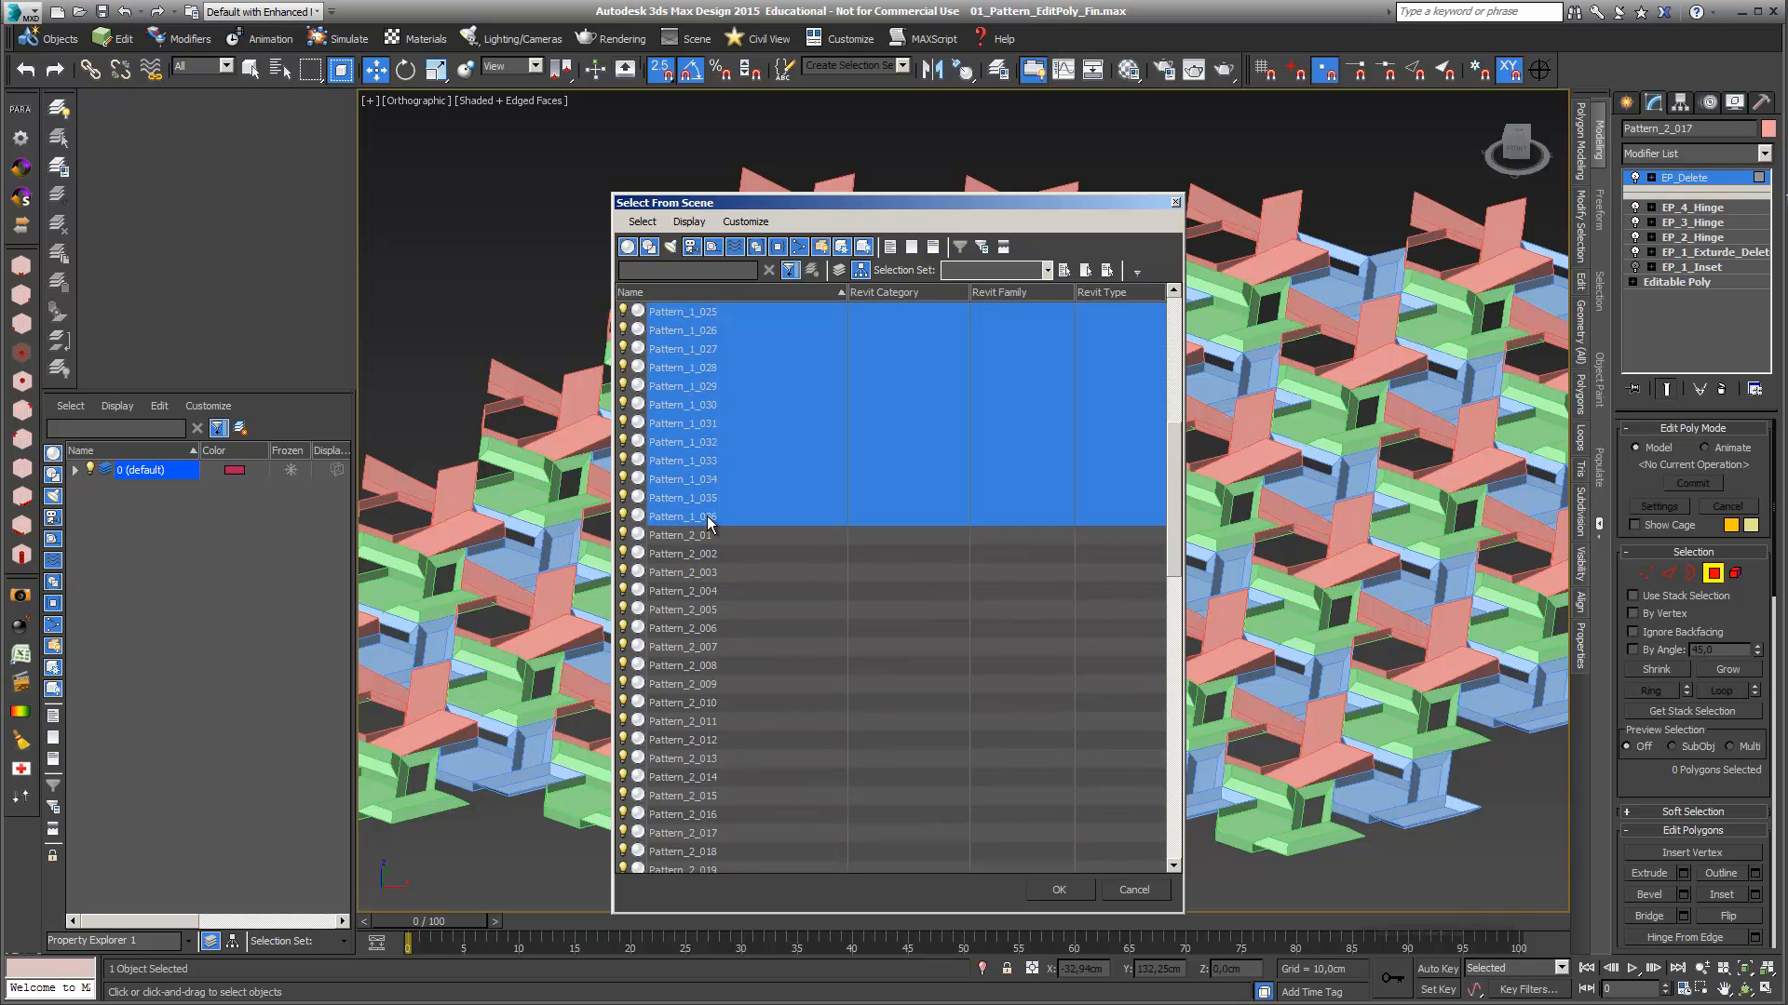
pyautogui.click(1068, 891)
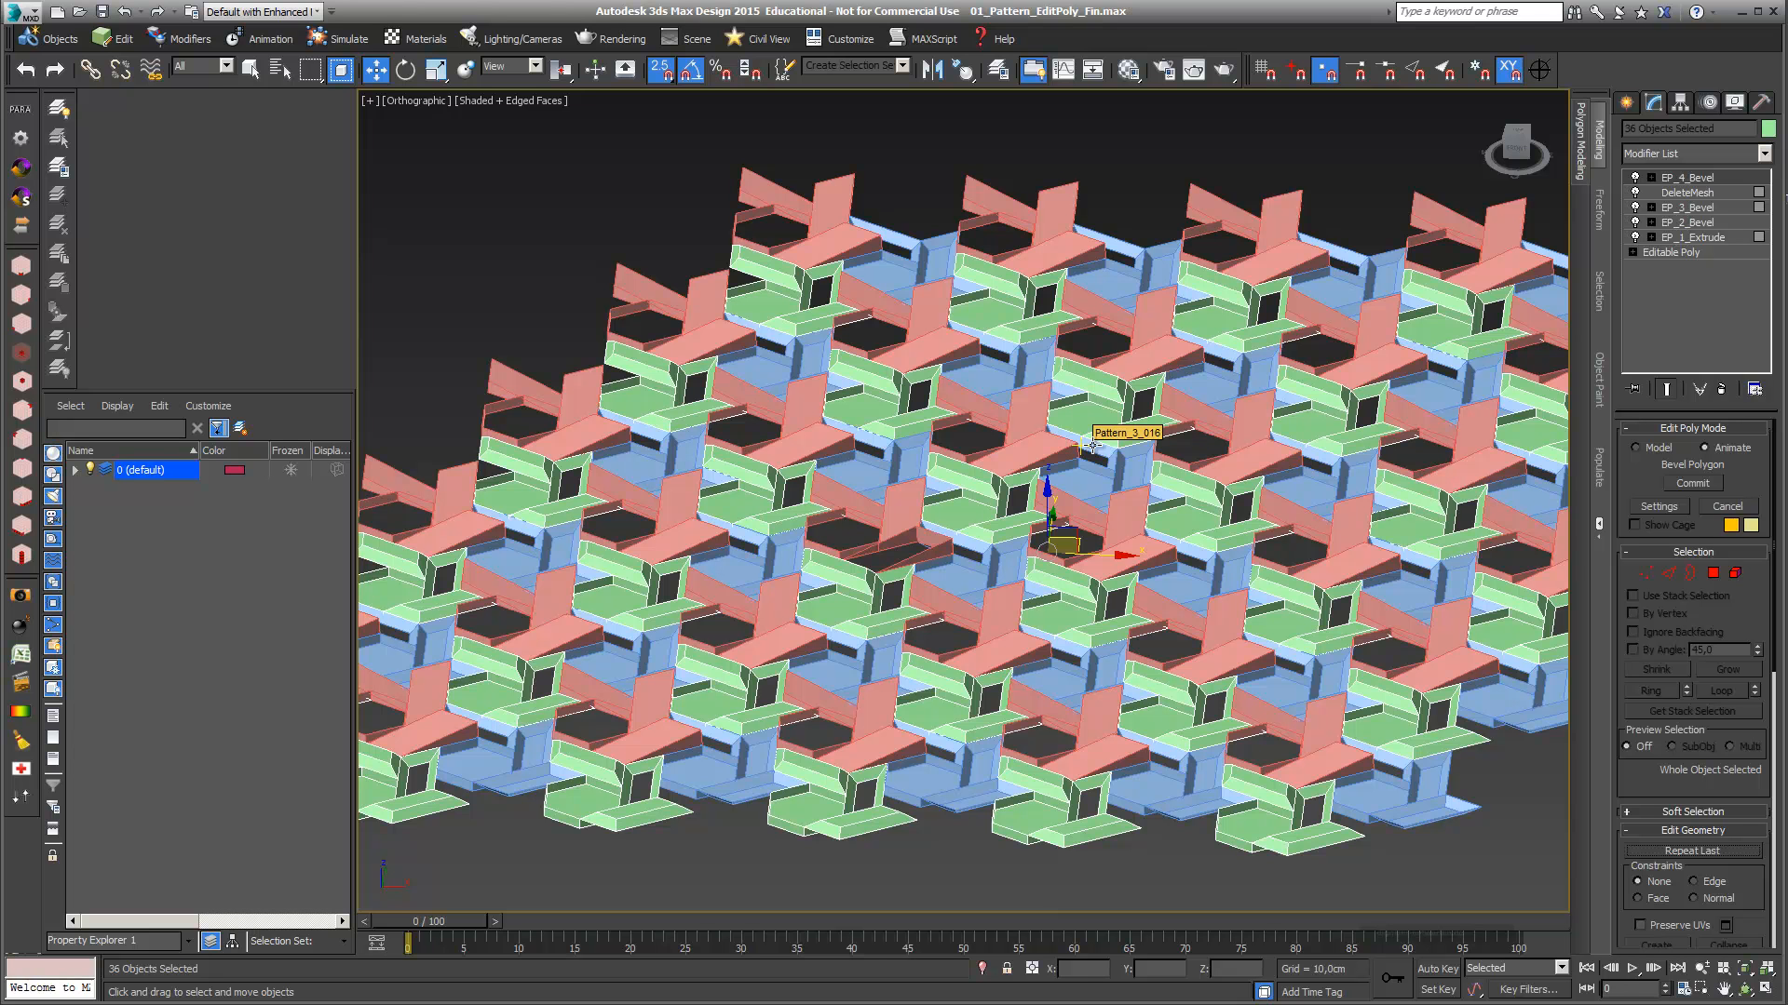
# Select all tiles in the scene and assign them the white 02 - Default Arch & Design material from the Compact Material Editor
pyautogui.hotkey('ctrl', 'a')
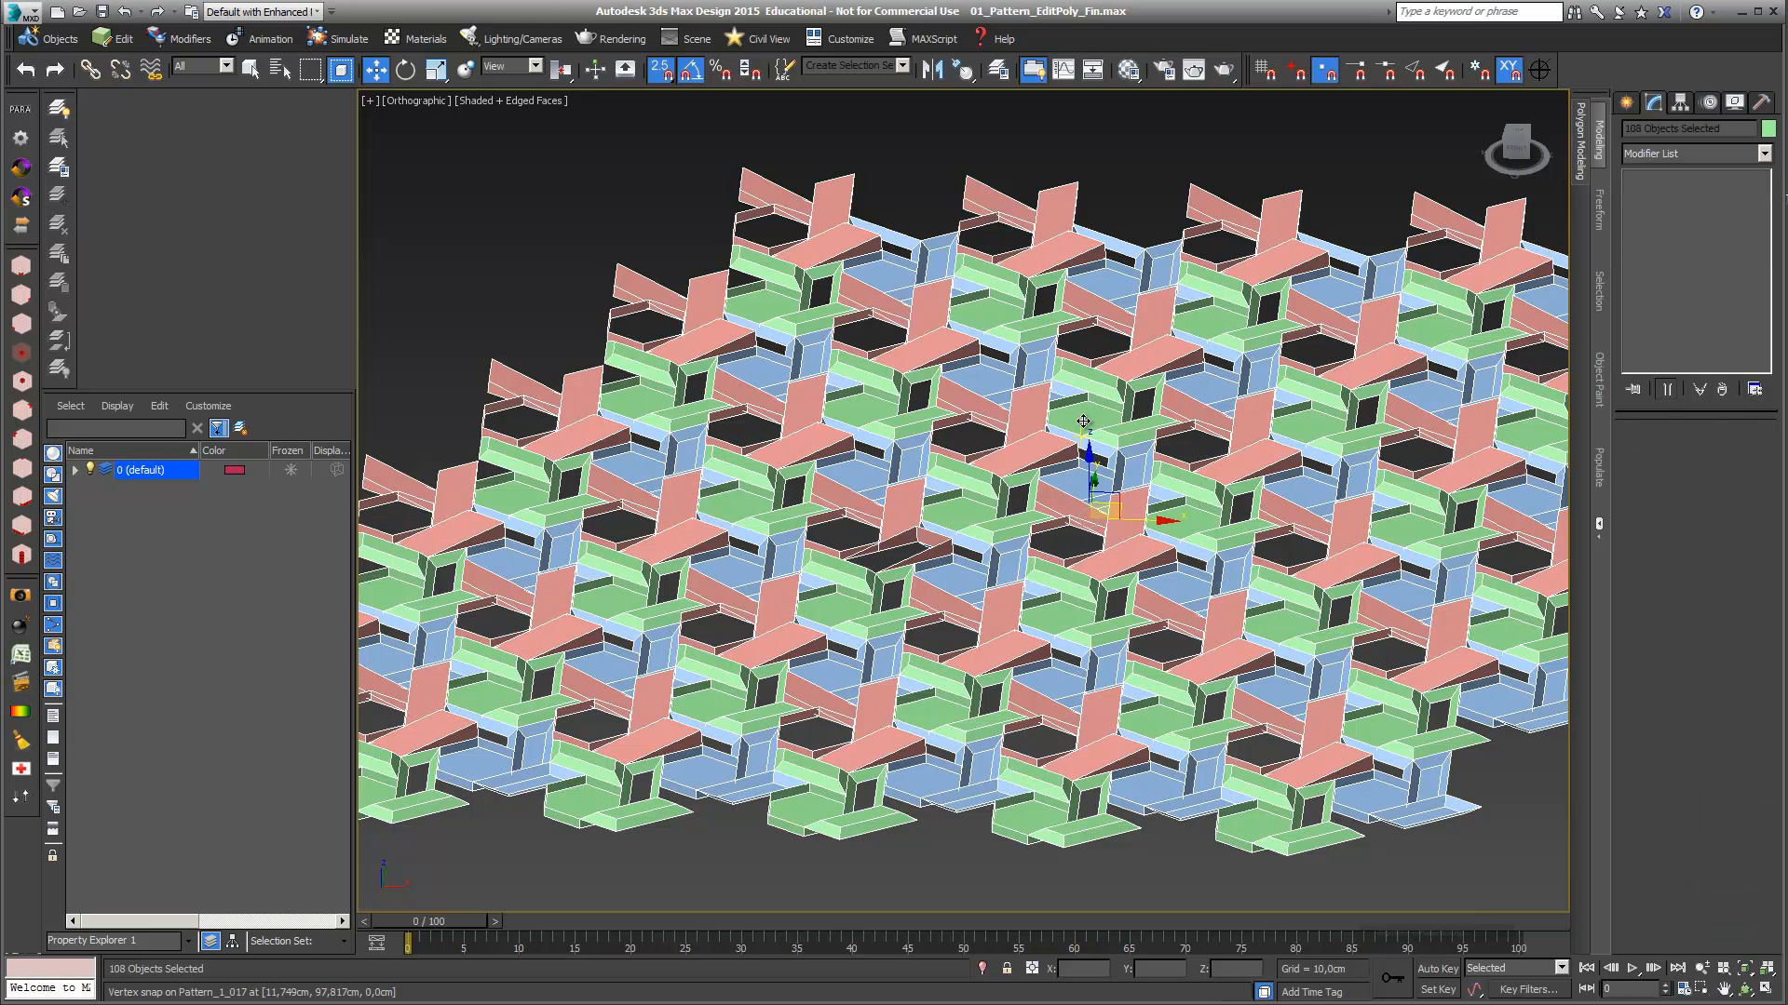
pyautogui.scroll(-2, 1082, 423)
pyautogui.scroll(2, 1082, 423)
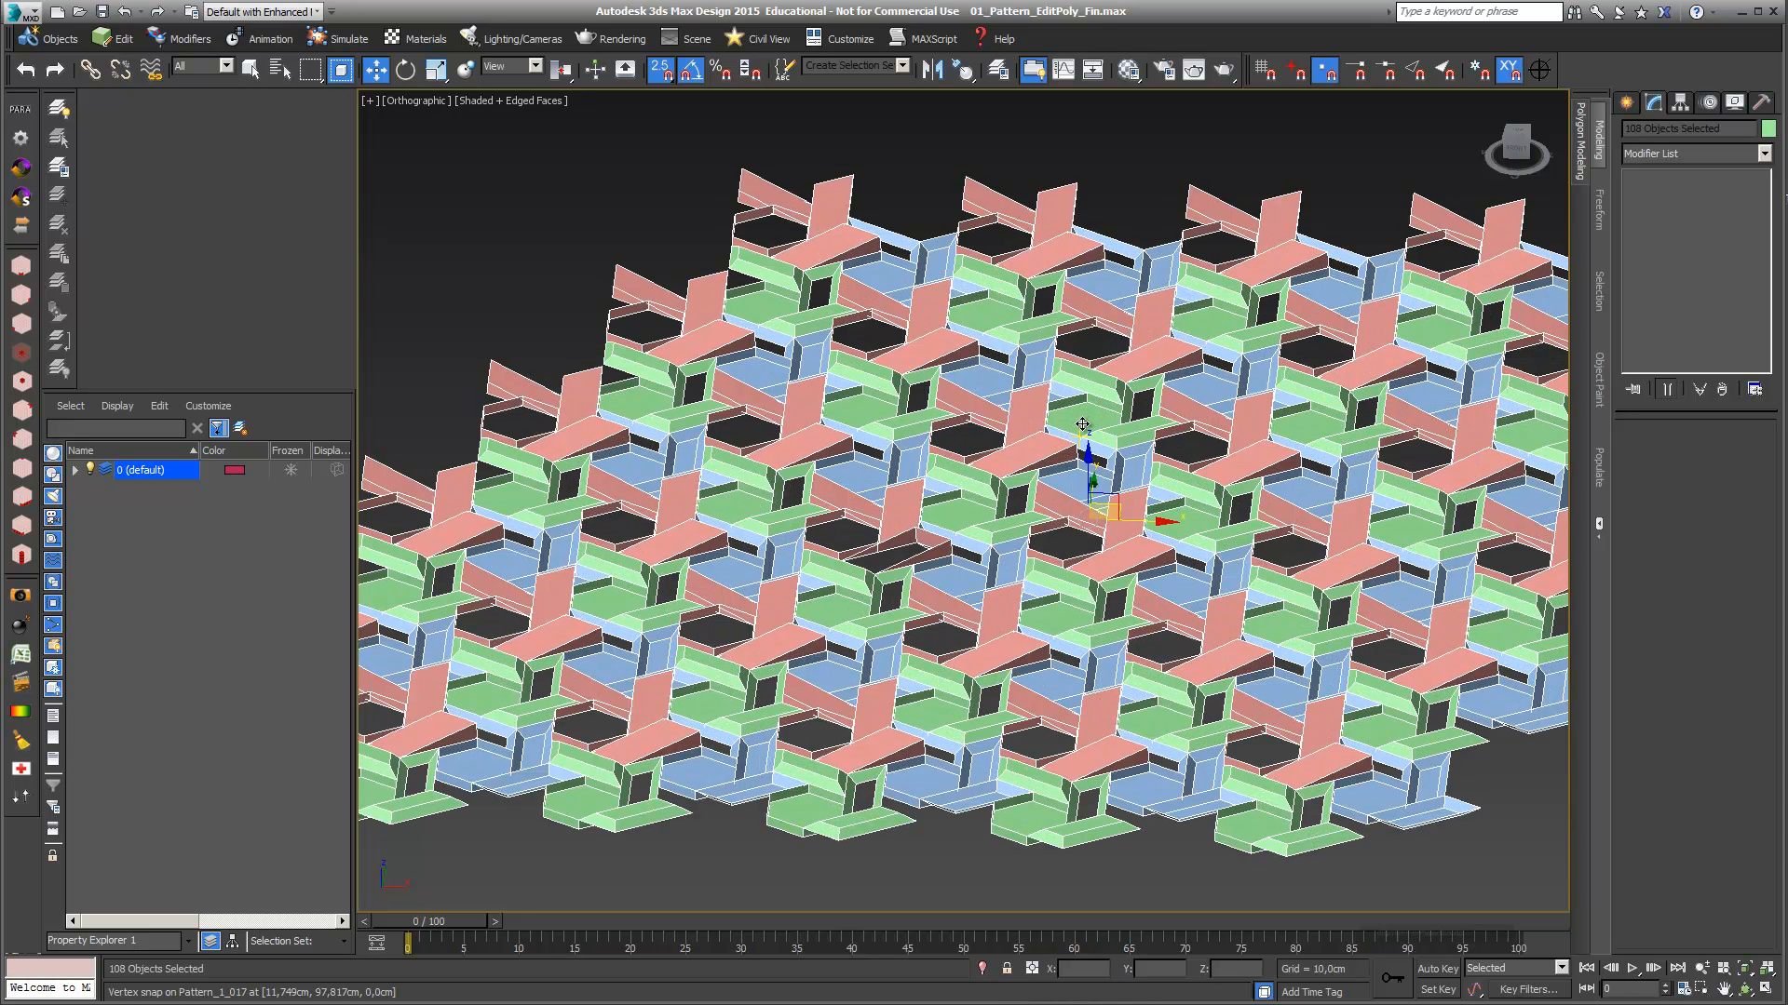
pyautogui.click(1129, 71)
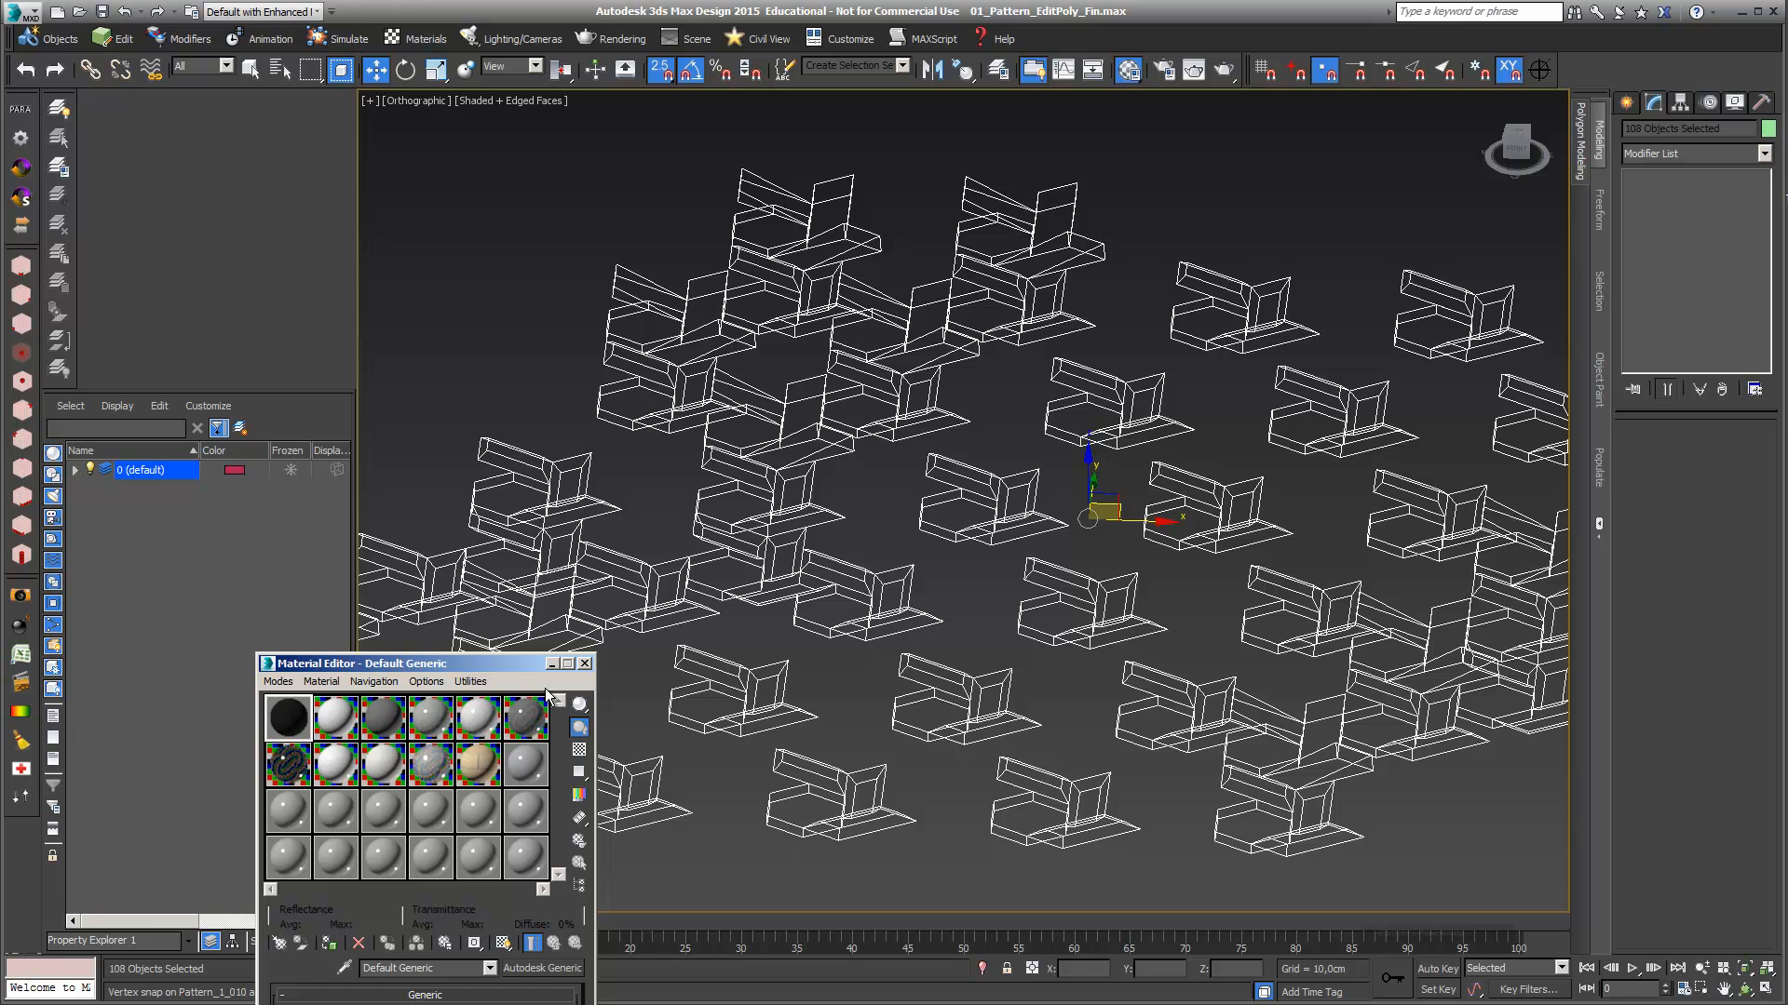
pyautogui.moveTo(521, 664)
pyautogui.mouseDown()
pyautogui.moveTo(467, 309)
pyautogui.moveTo(471, 215)
pyautogui.mouseUp()
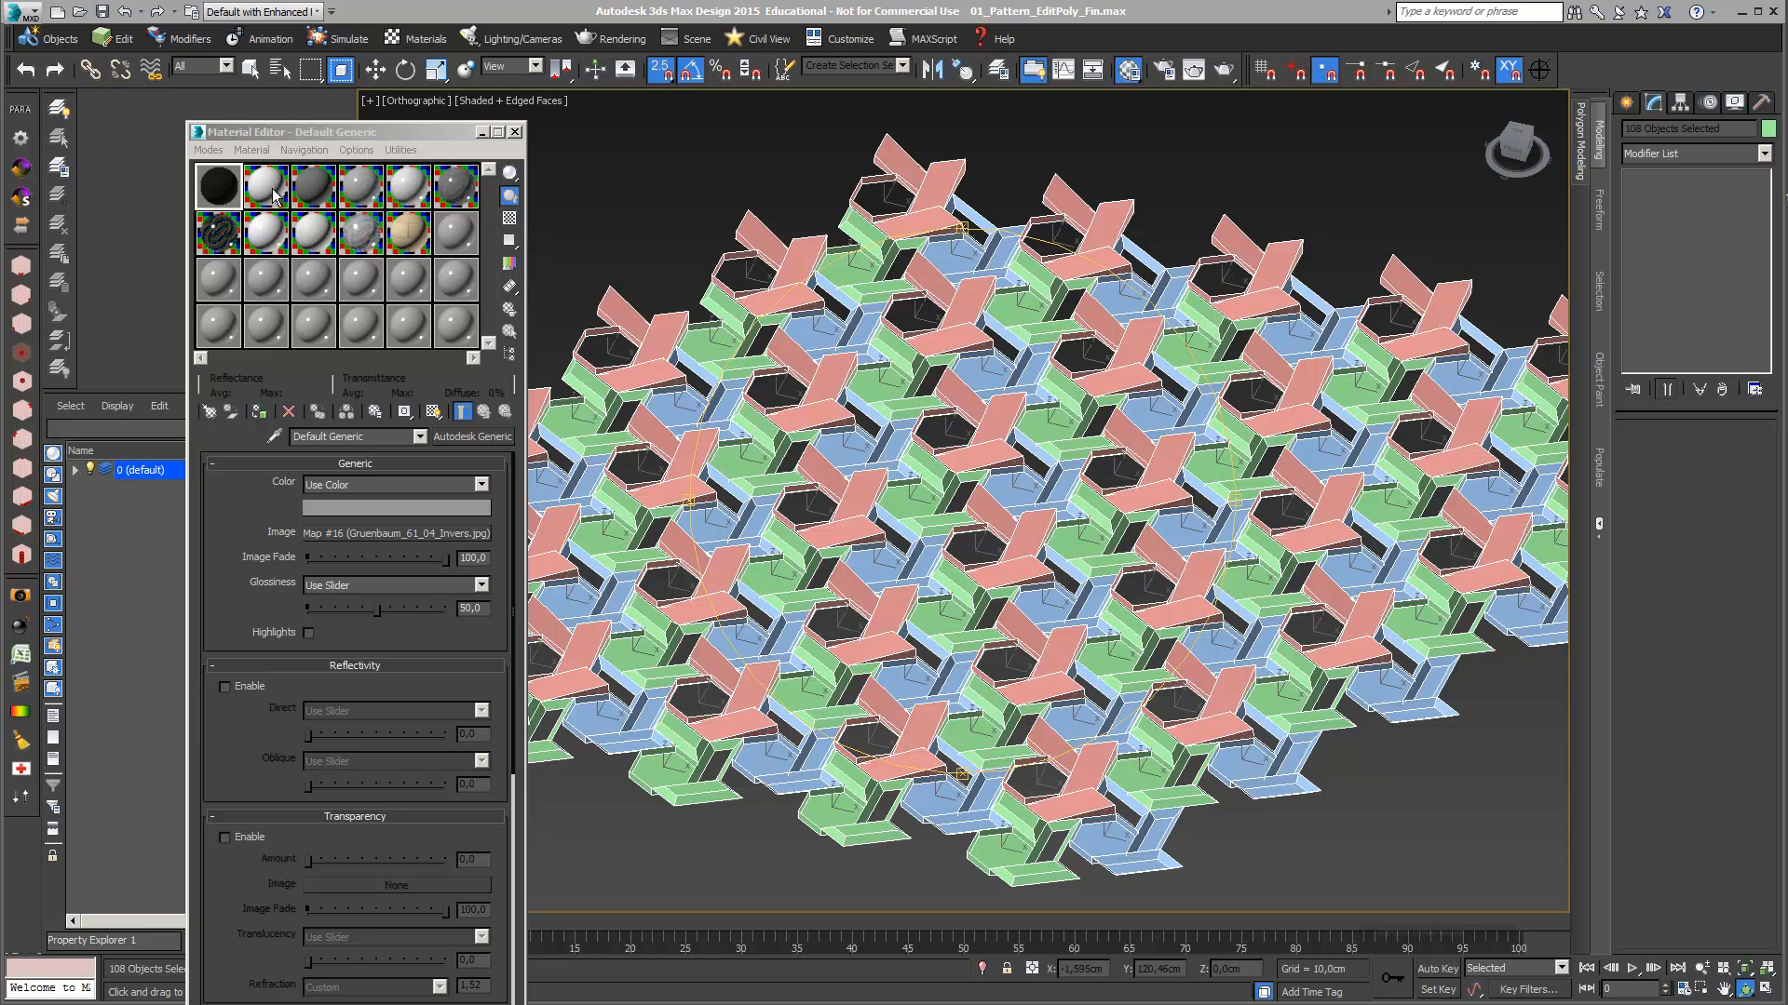
pyautogui.click(266, 188)
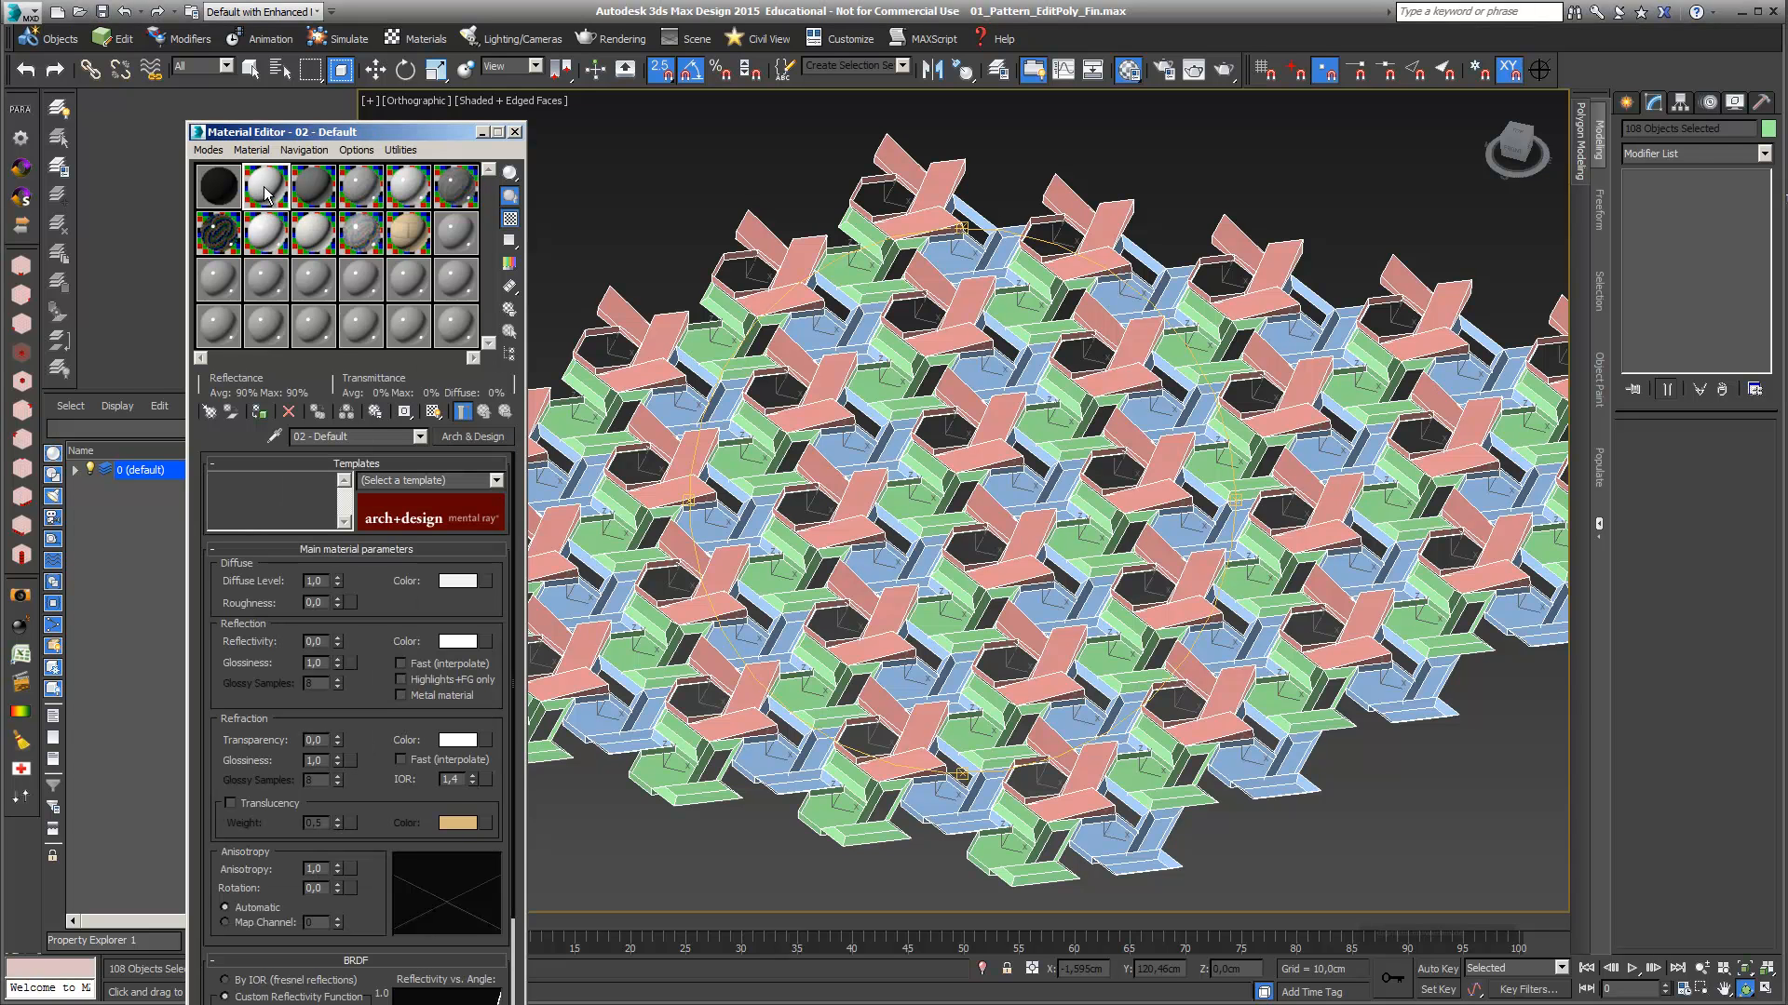
pyautogui.click(208, 150)
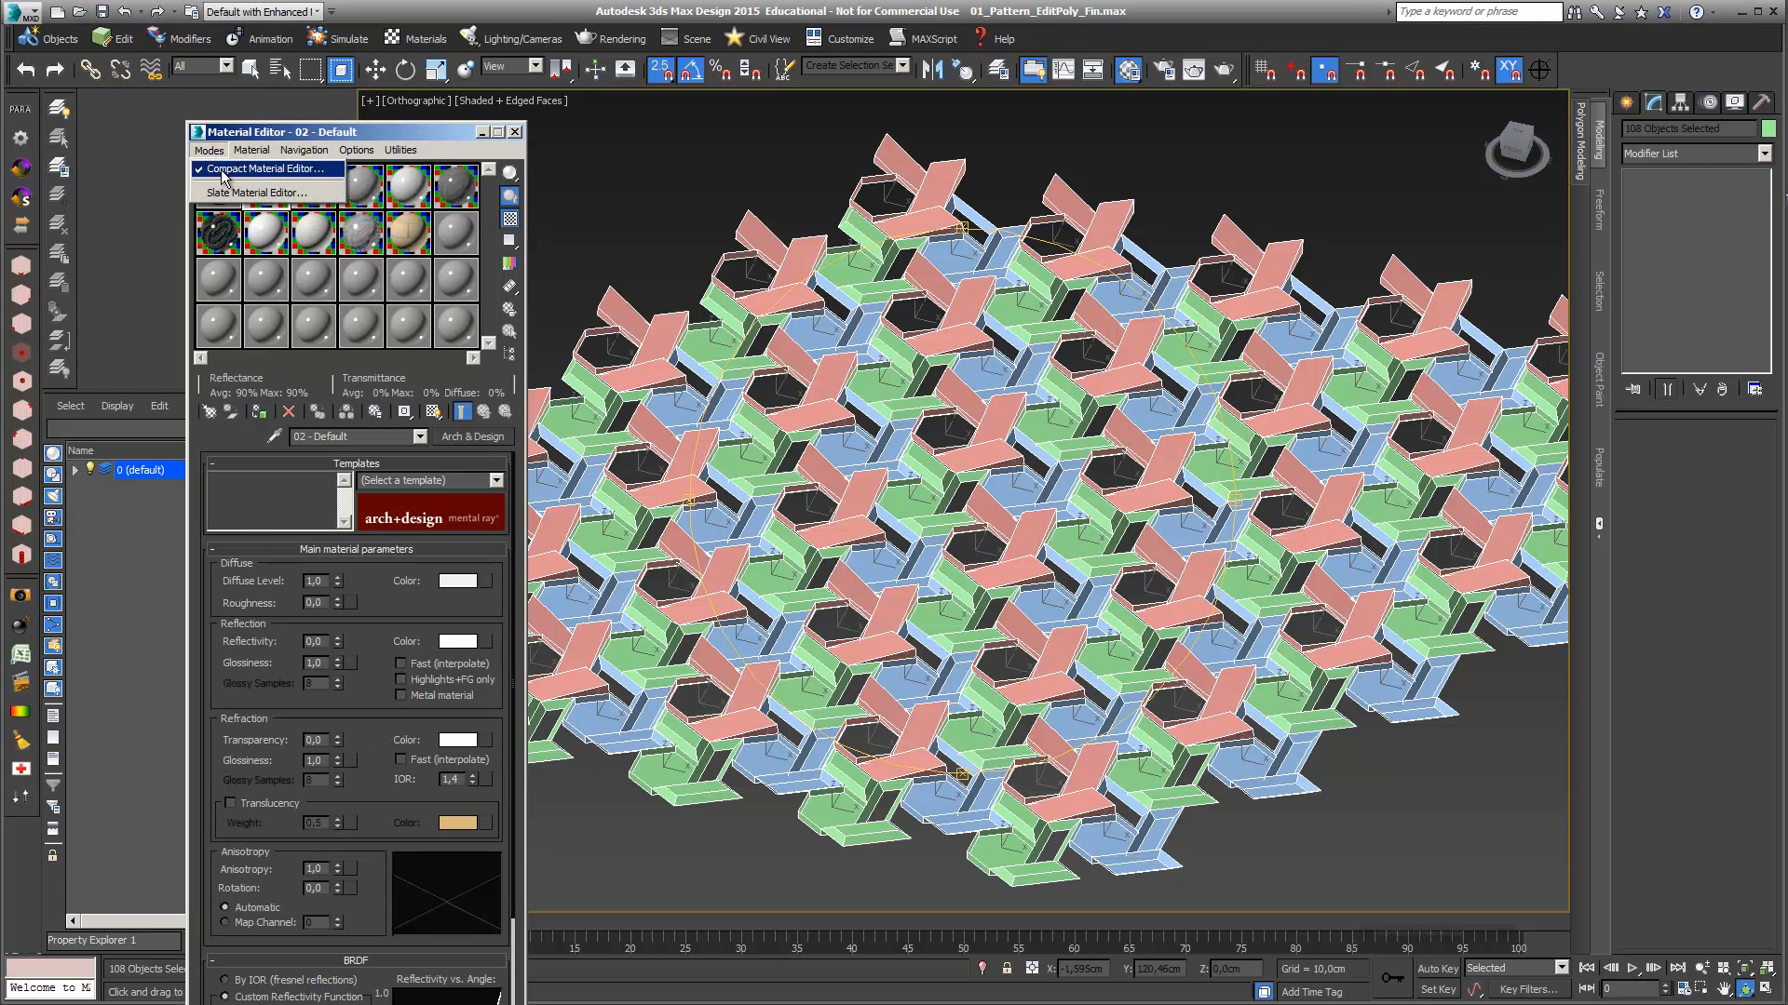
pyautogui.click(222, 171)
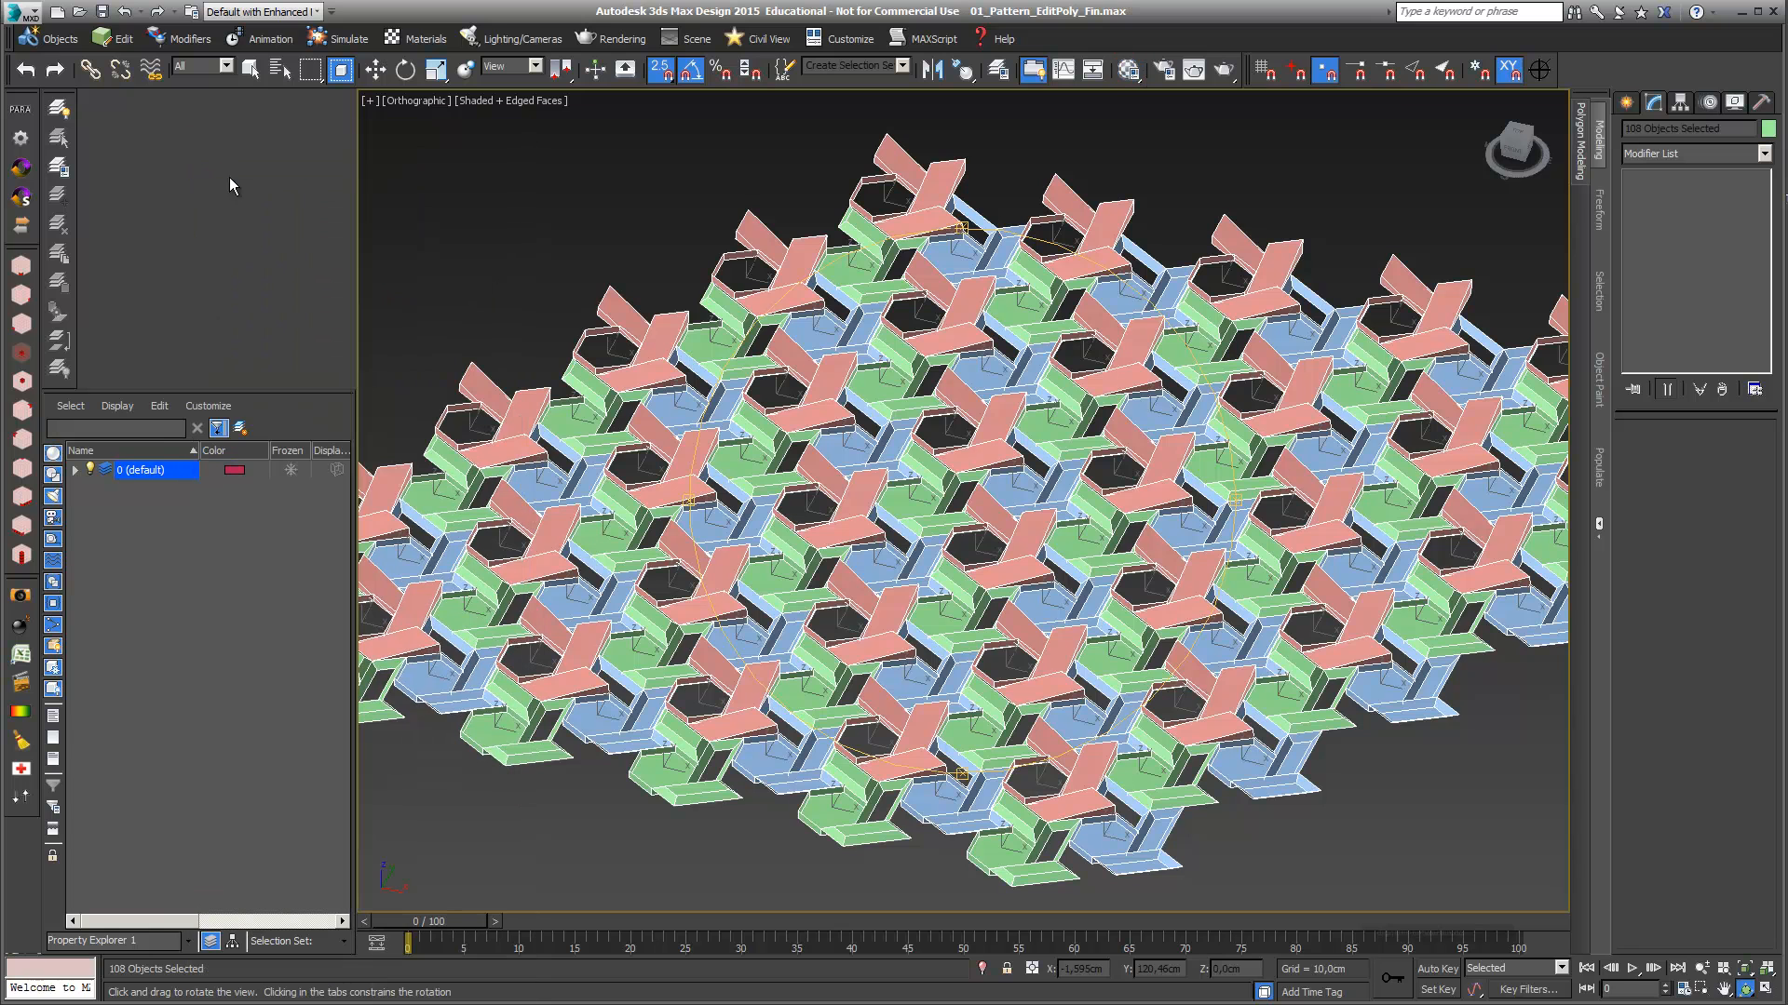
pyautogui.click(1128, 71)
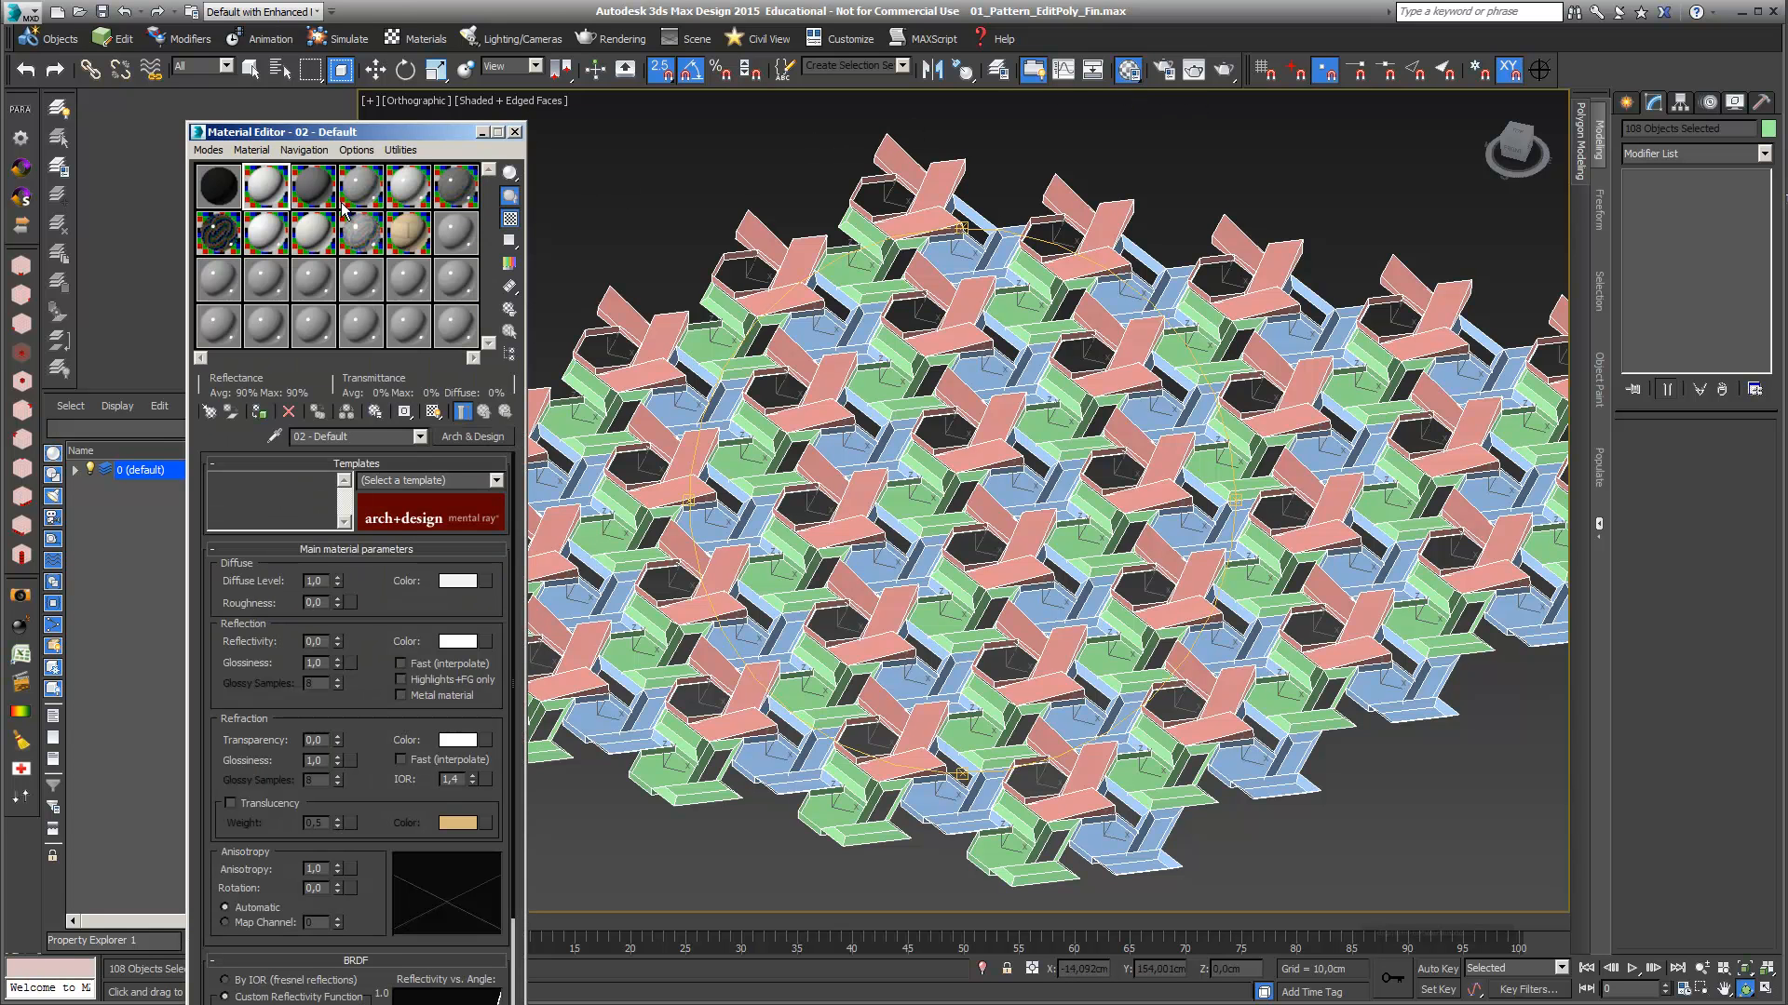
pyautogui.click(259, 411)
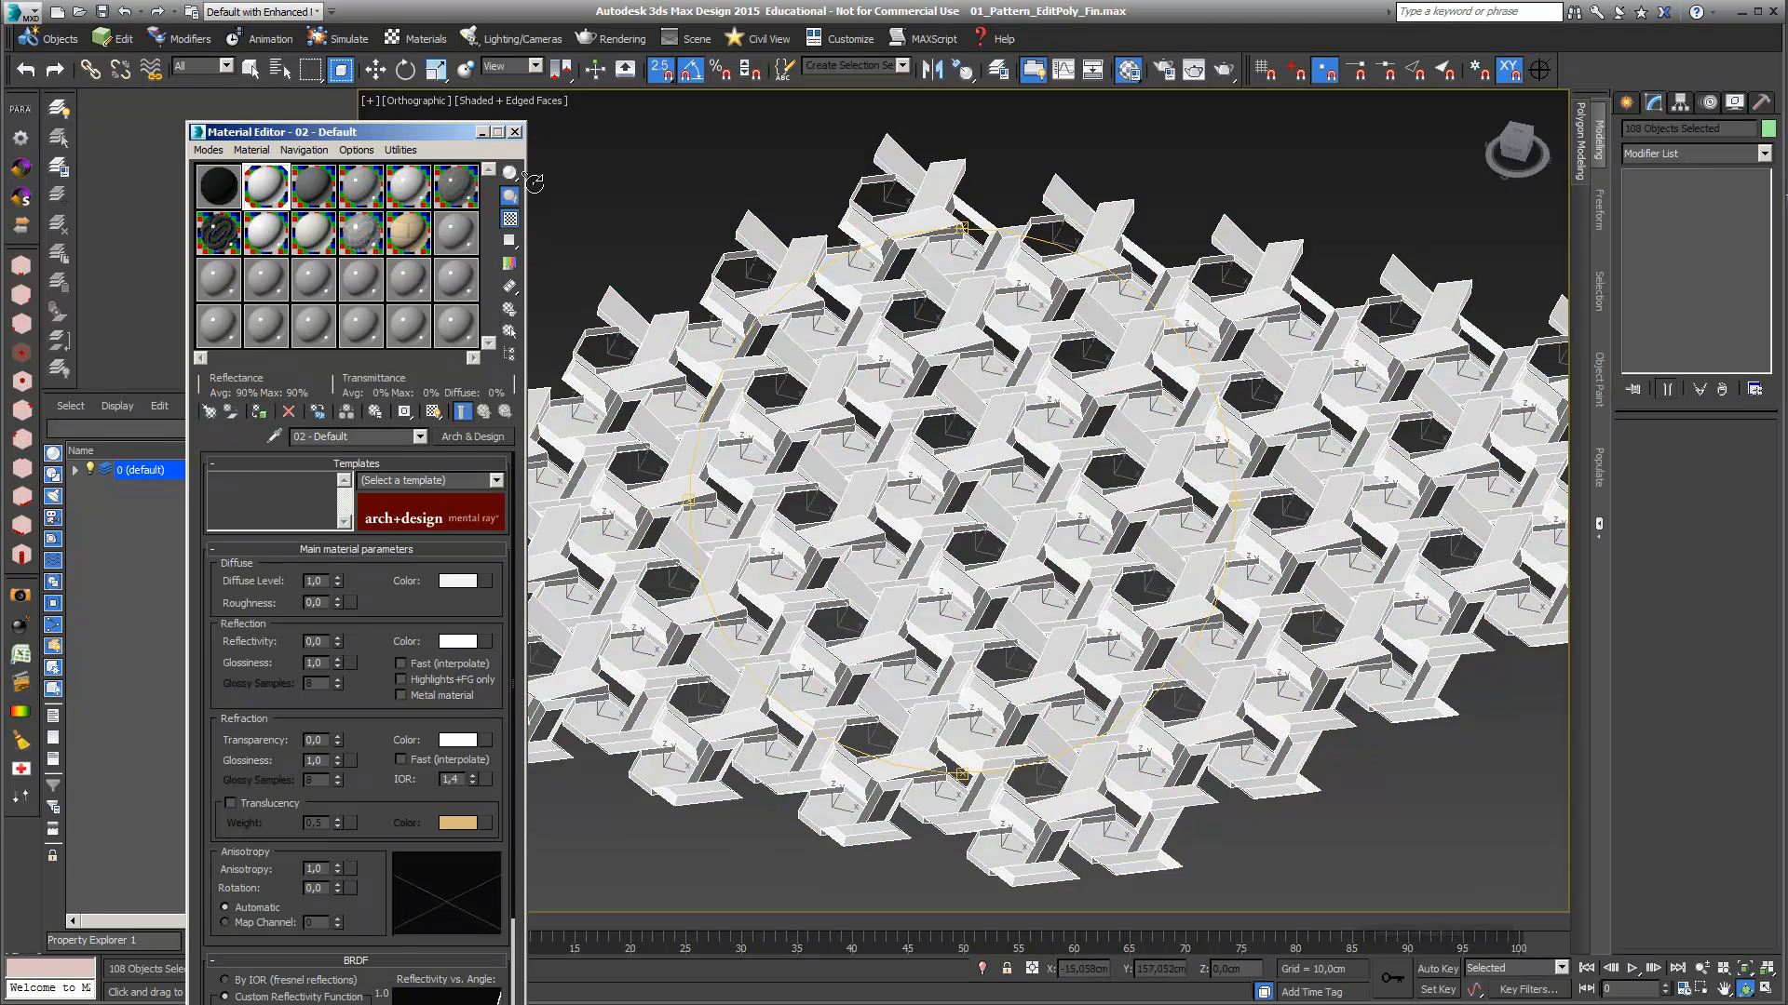
pyautogui.click(515, 131)
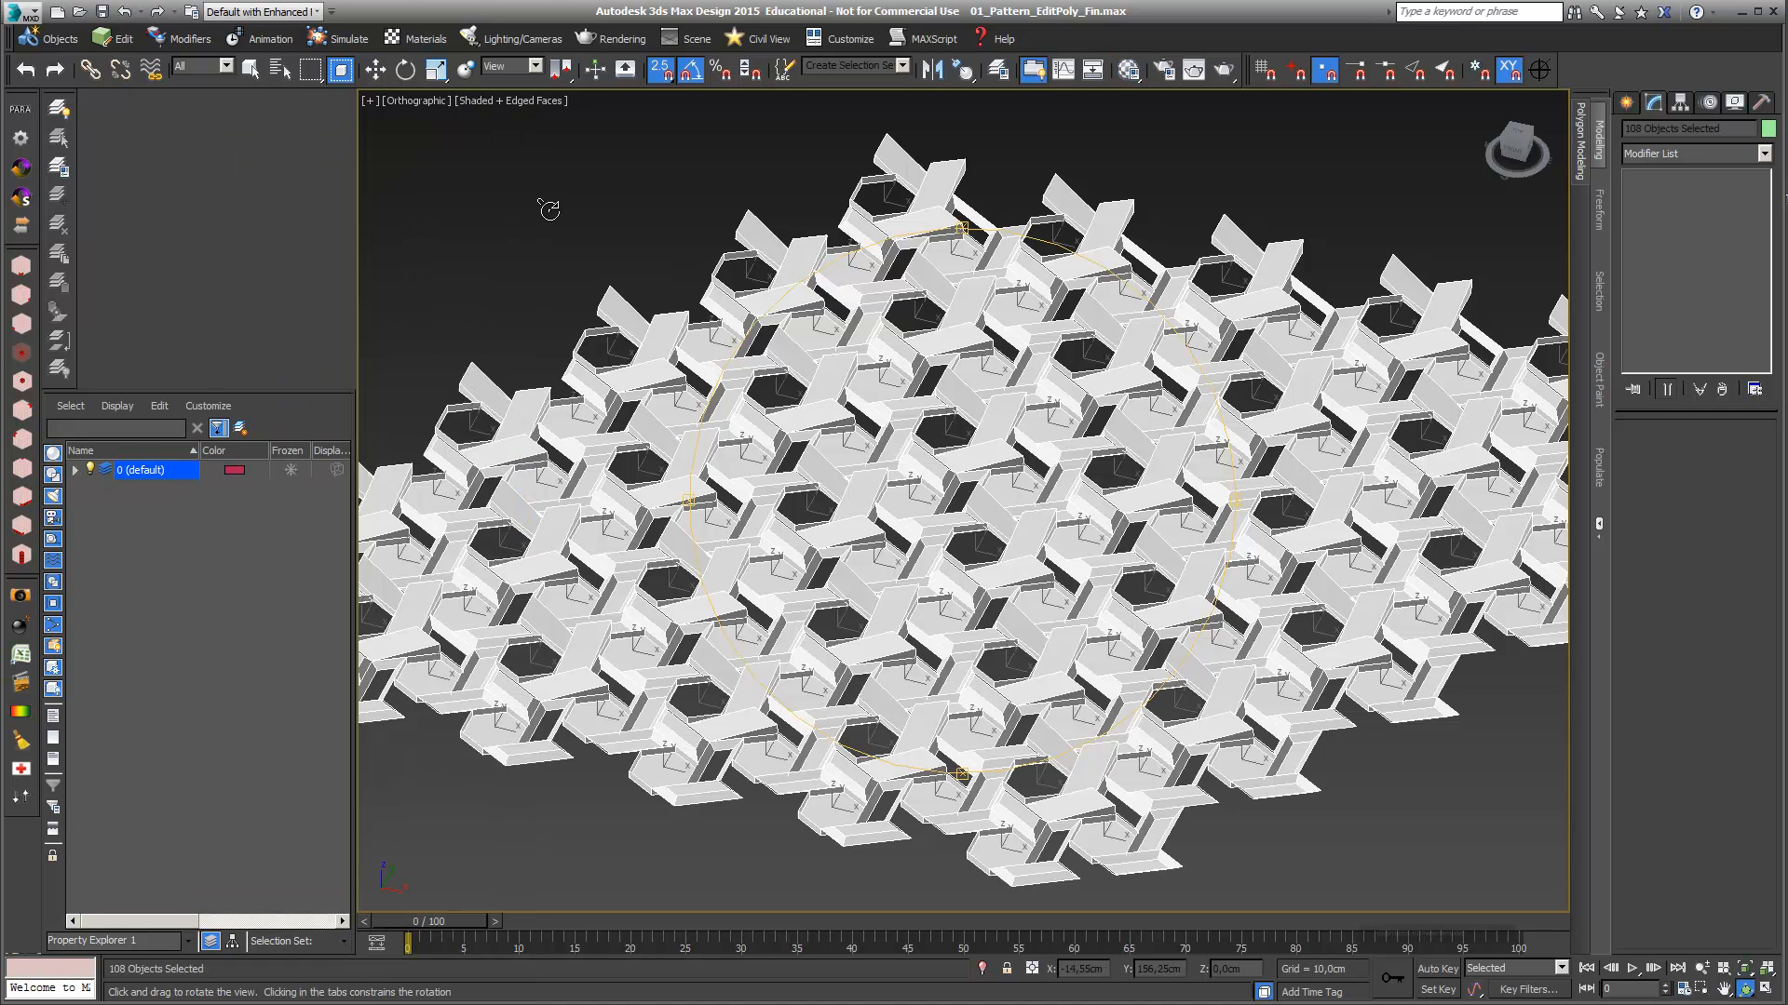
# Switch the viewport's shading to Realistic and deselect all tiles of the pattern
pyautogui.moveTo(1031, 689); pyautogui.dragTo(1006, 666)
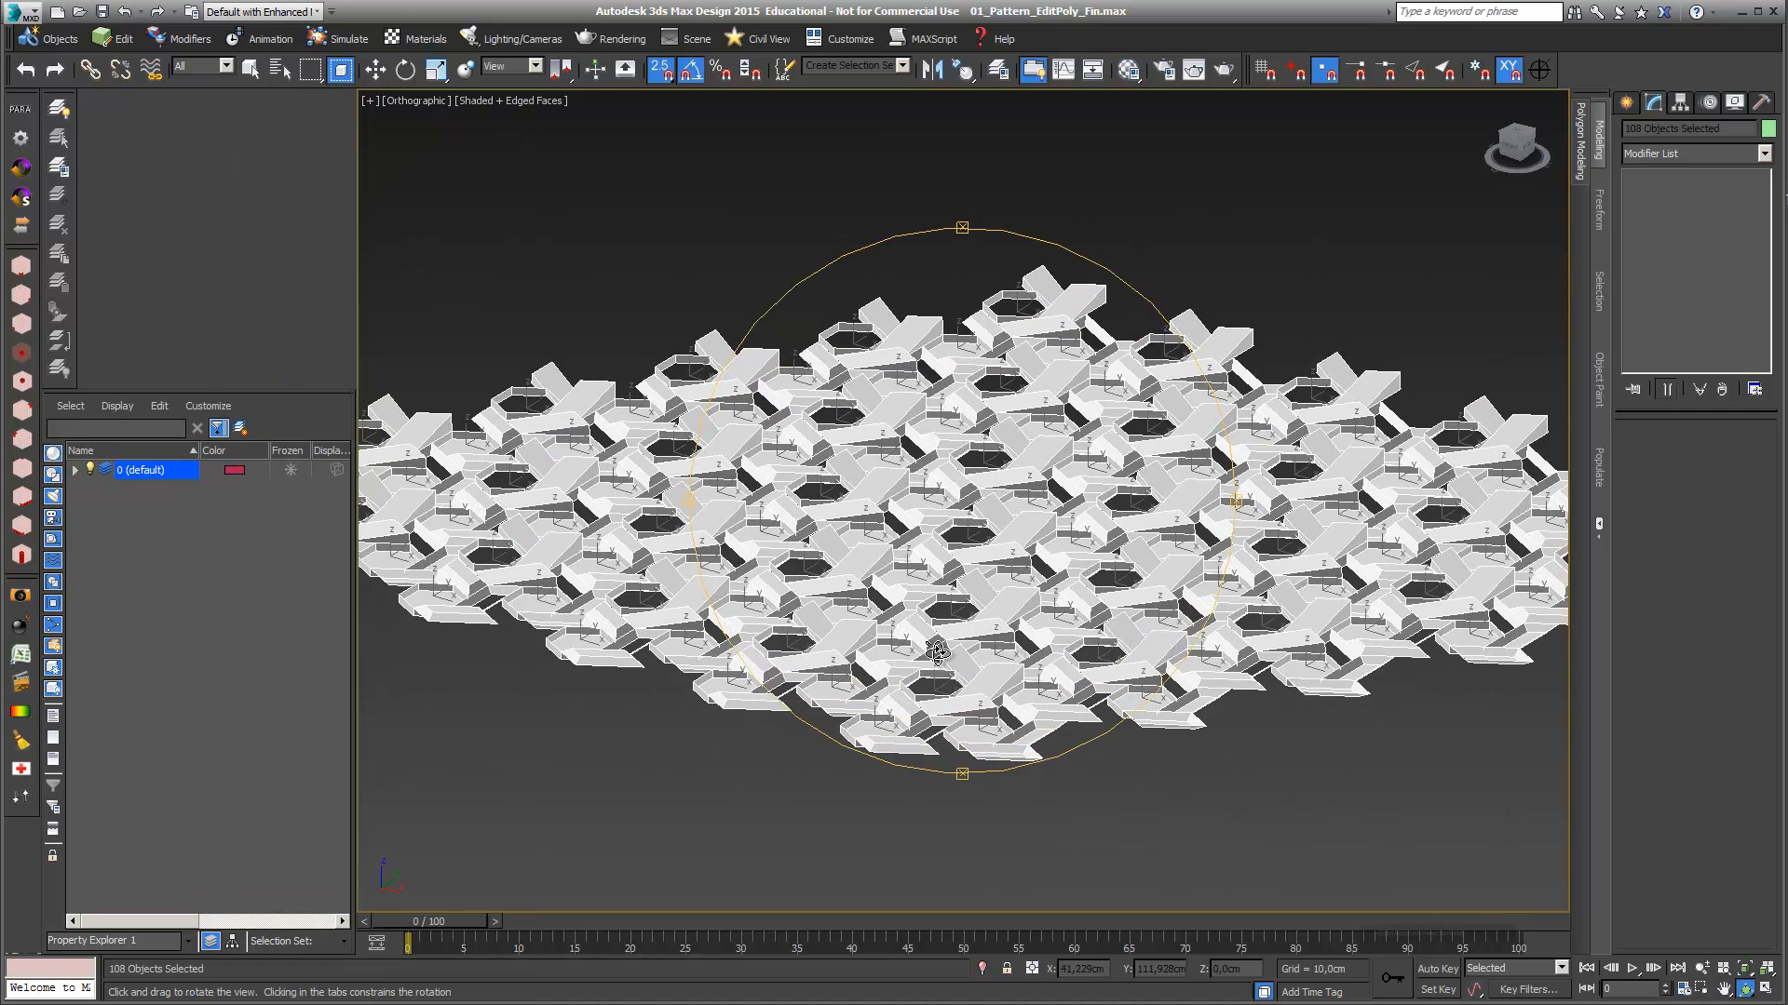
pyautogui.click(541, 102)
pyautogui.click(577, 118)
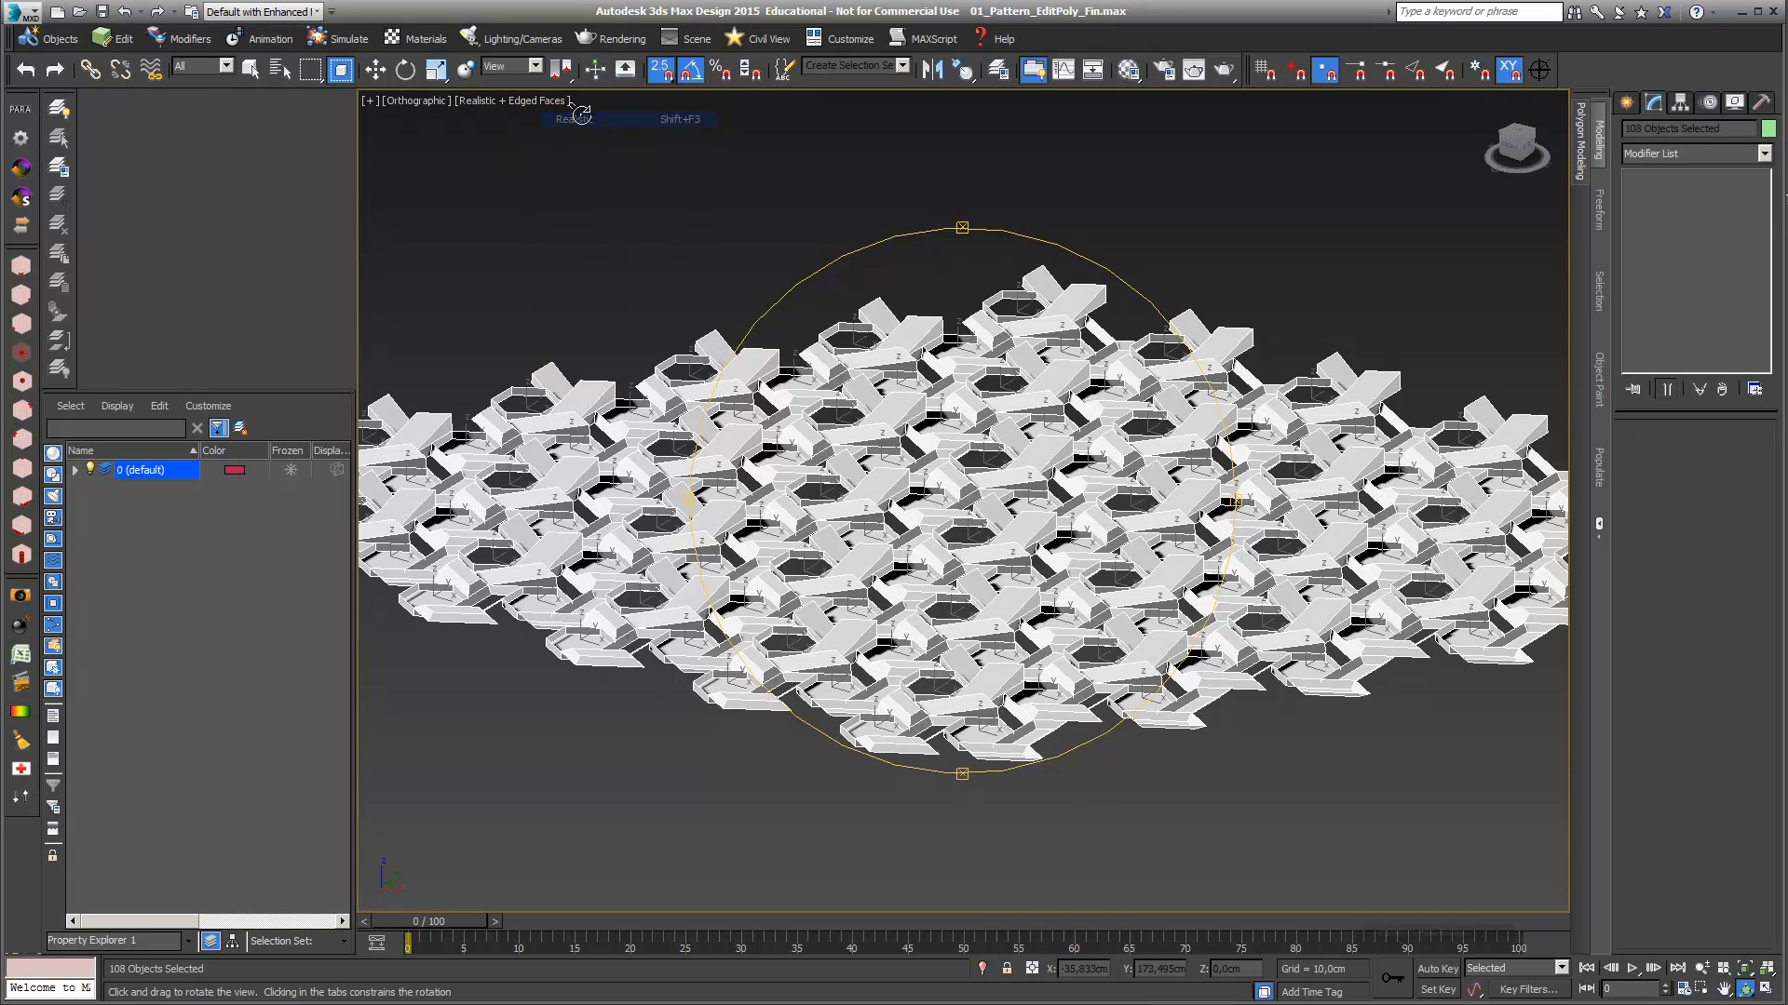
pyautogui.moveTo(1035, 600)
pyautogui.mouseDown()
pyautogui.moveTo(1052, 599)
pyautogui.moveTo(903, 684)
pyautogui.mouseUp()
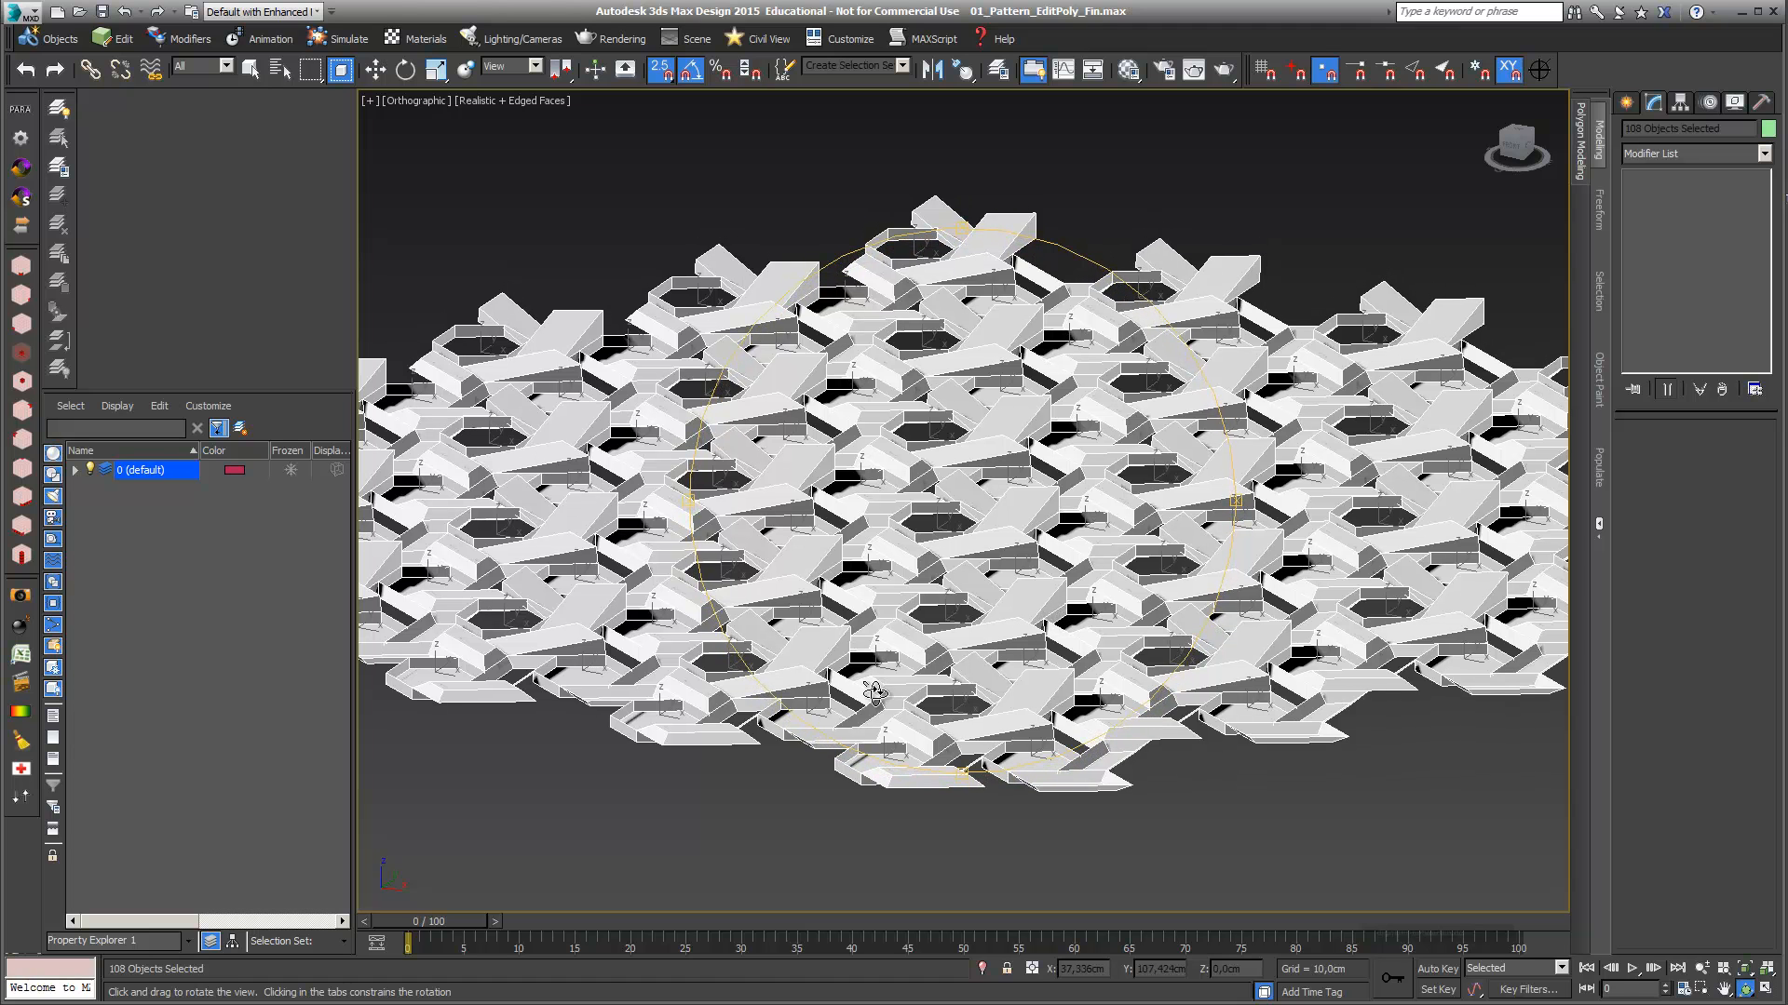
pyautogui.click(251, 70)
pyautogui.click(573, 203)
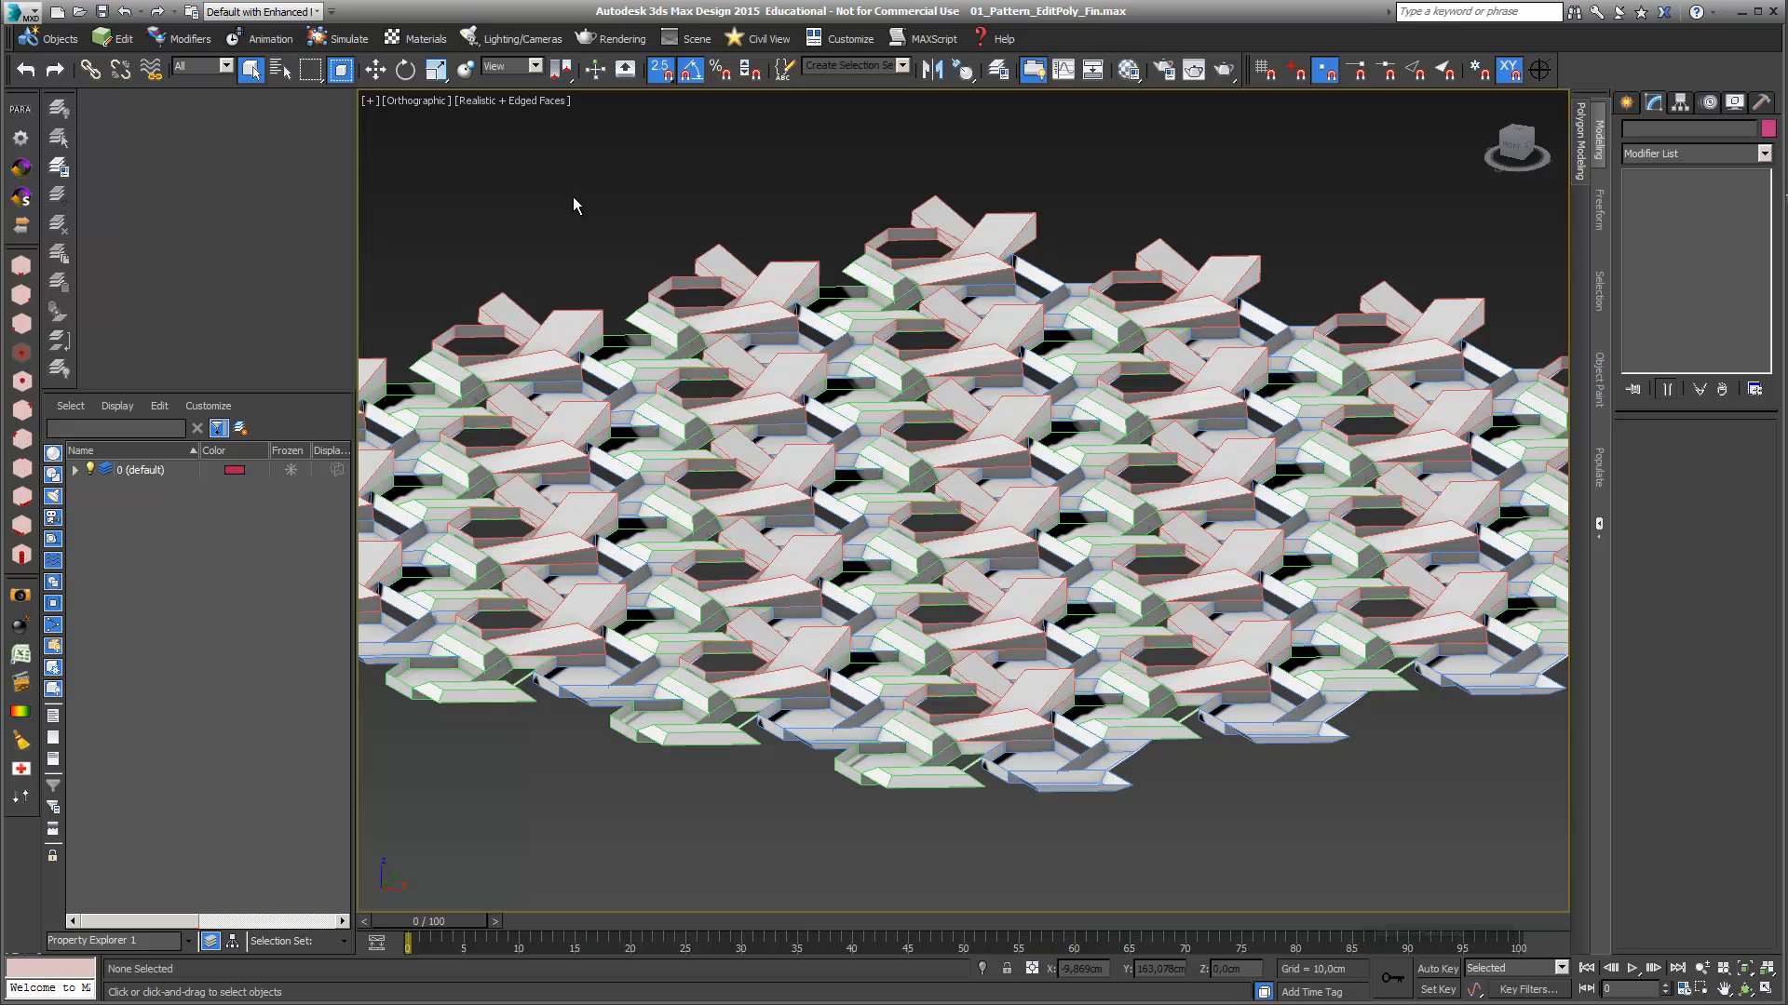
# Hide the edged faces in the viewport to preview the plain white pattern, and show them again
pyautogui.click(538, 101)
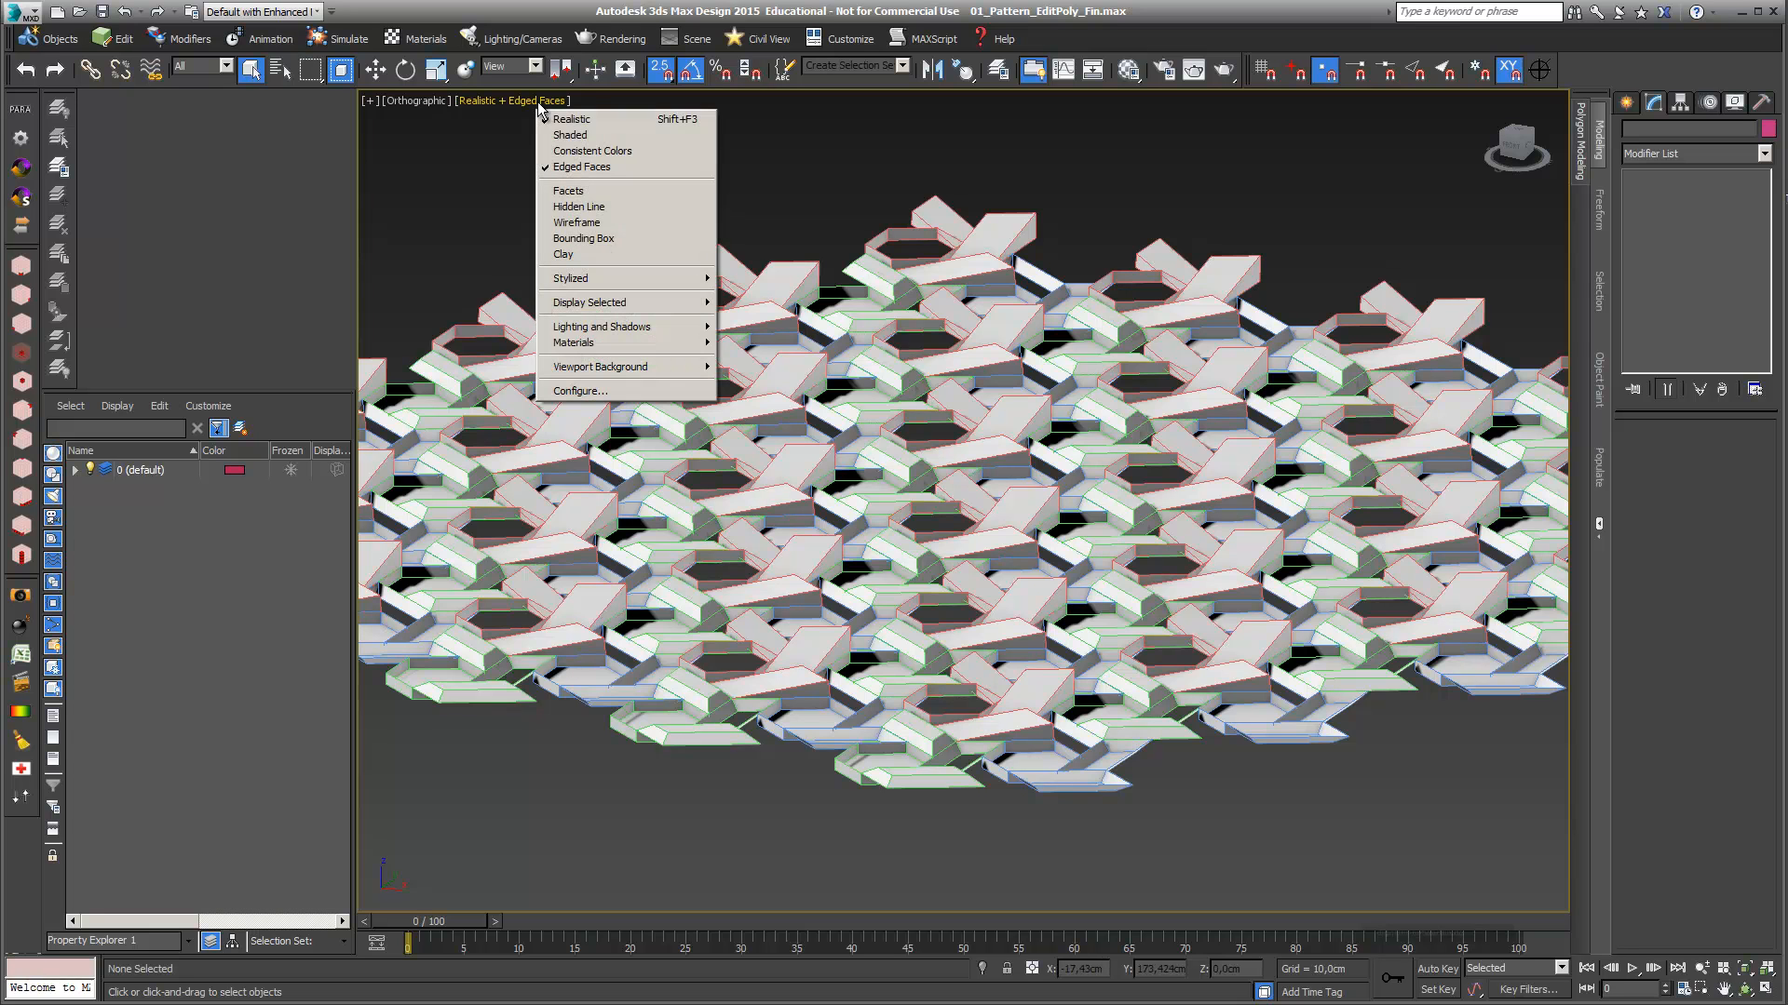
pyautogui.click(568, 166)
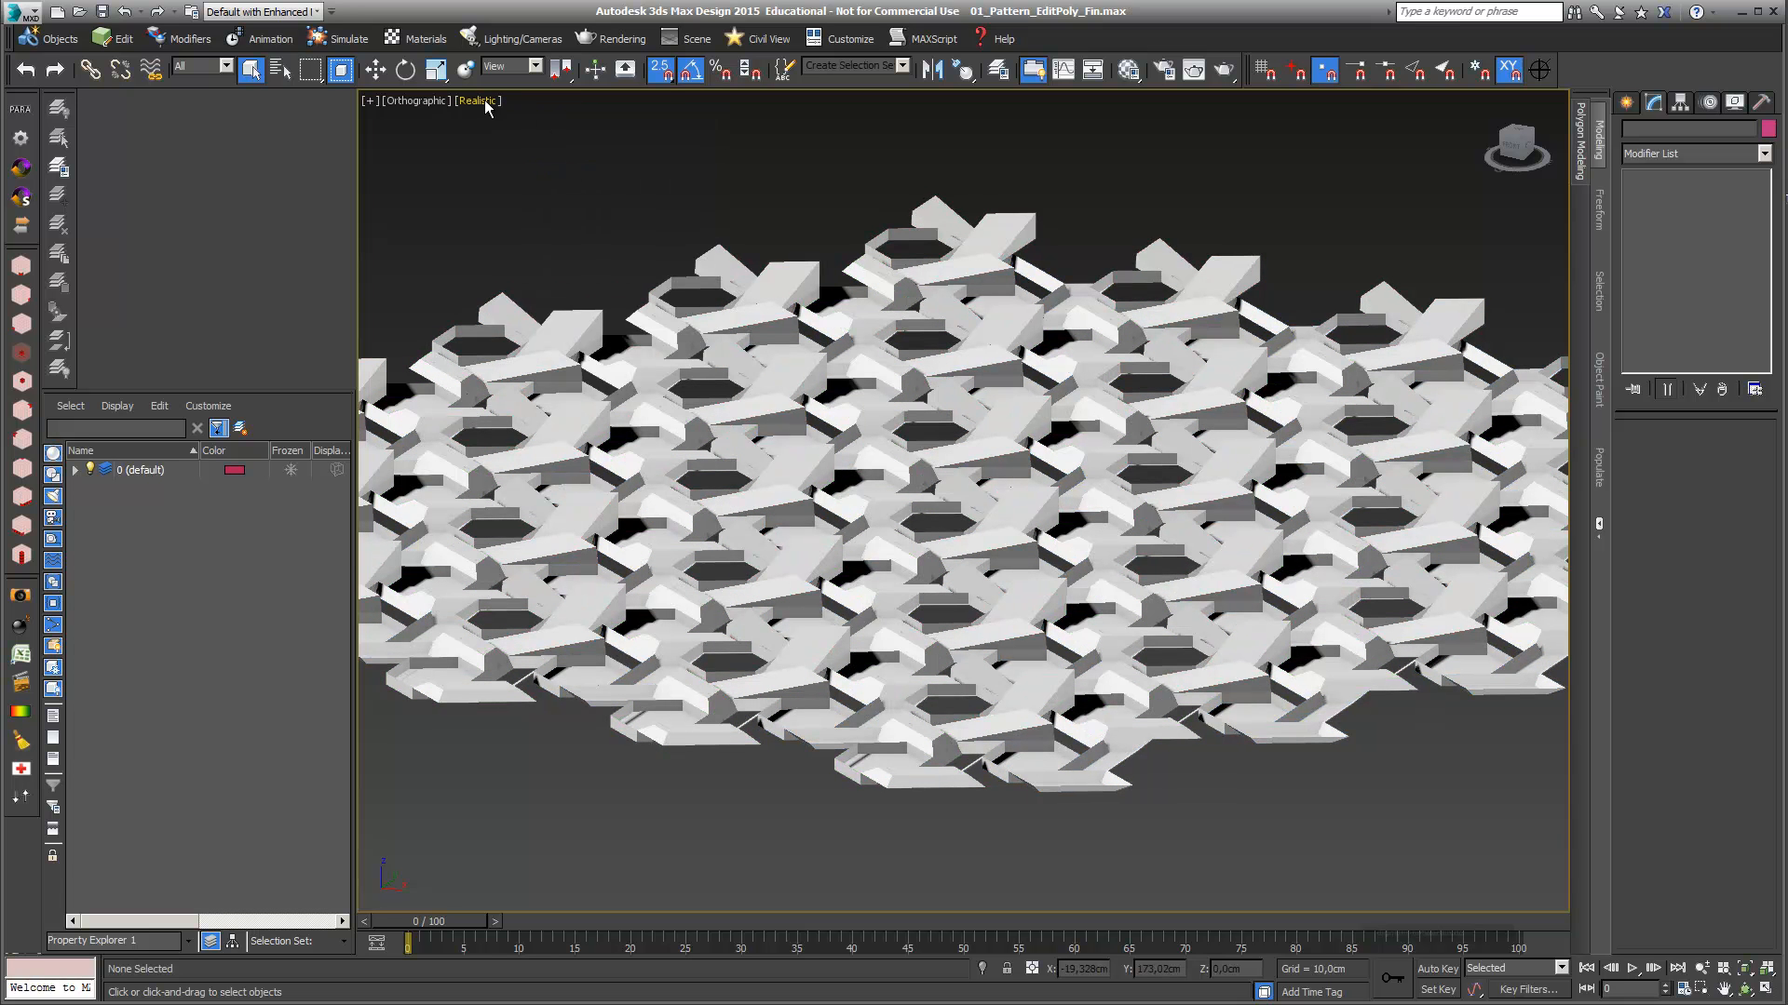
pyautogui.click(485, 100)
pyautogui.click(538, 166)
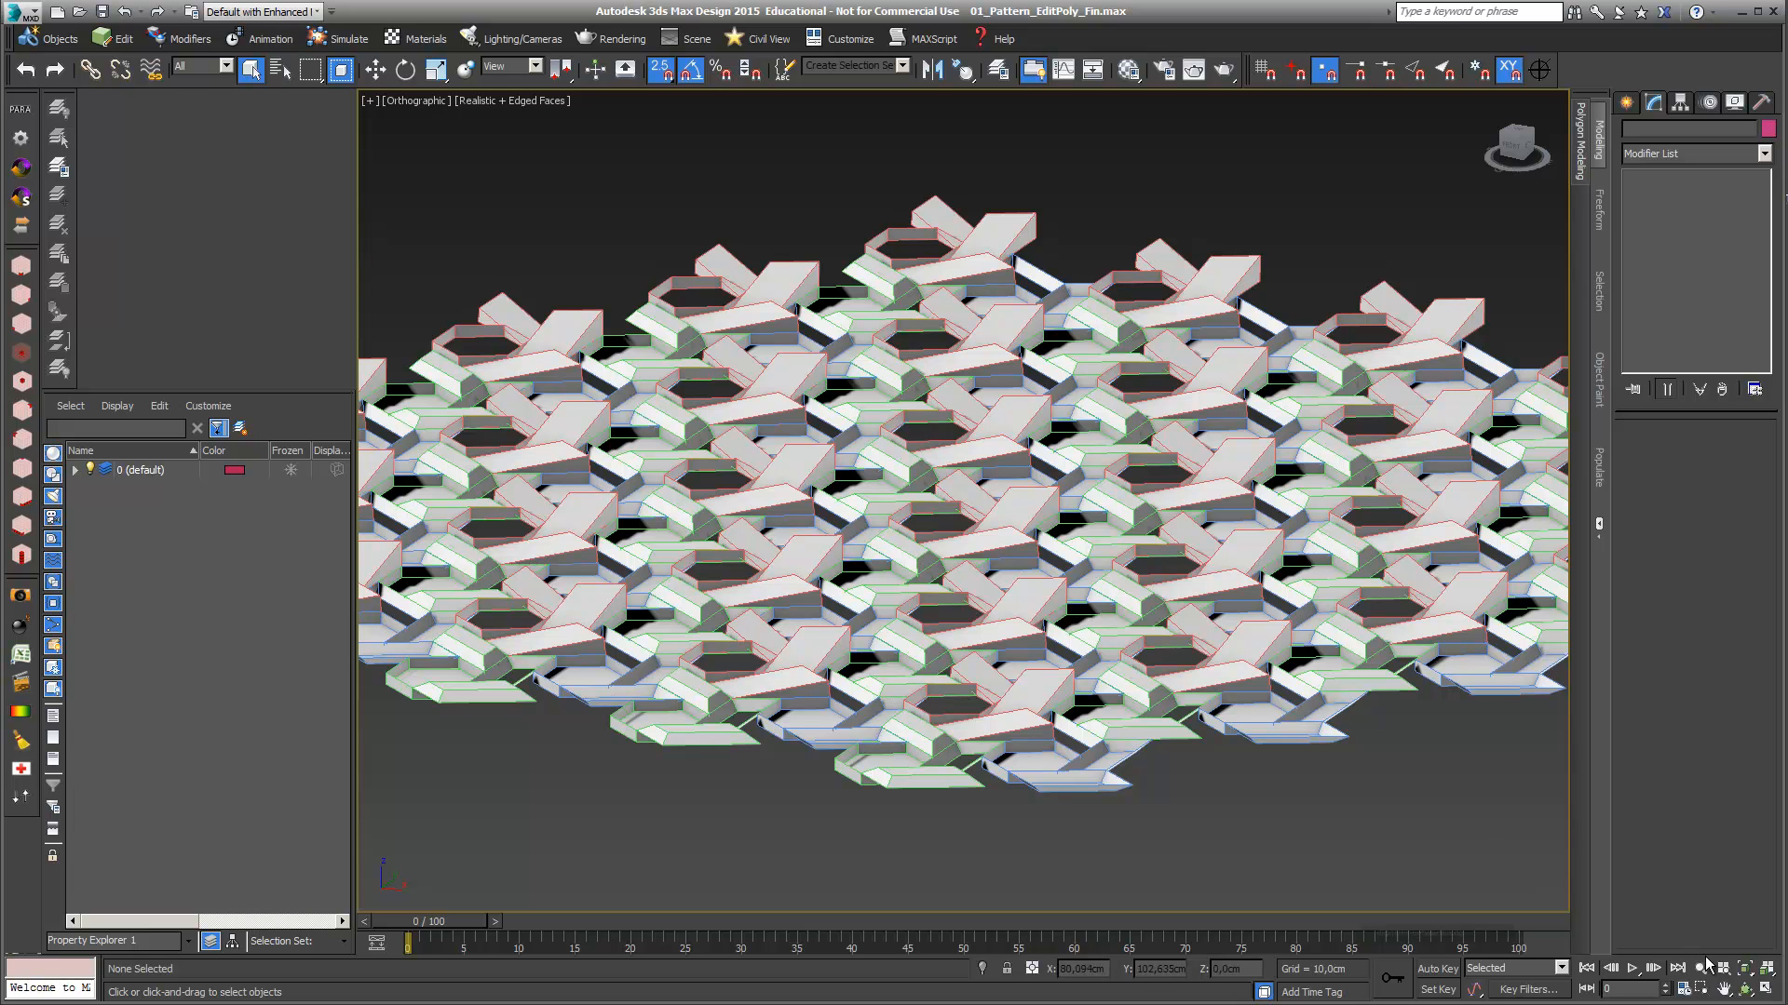
pyautogui.click(1745, 988)
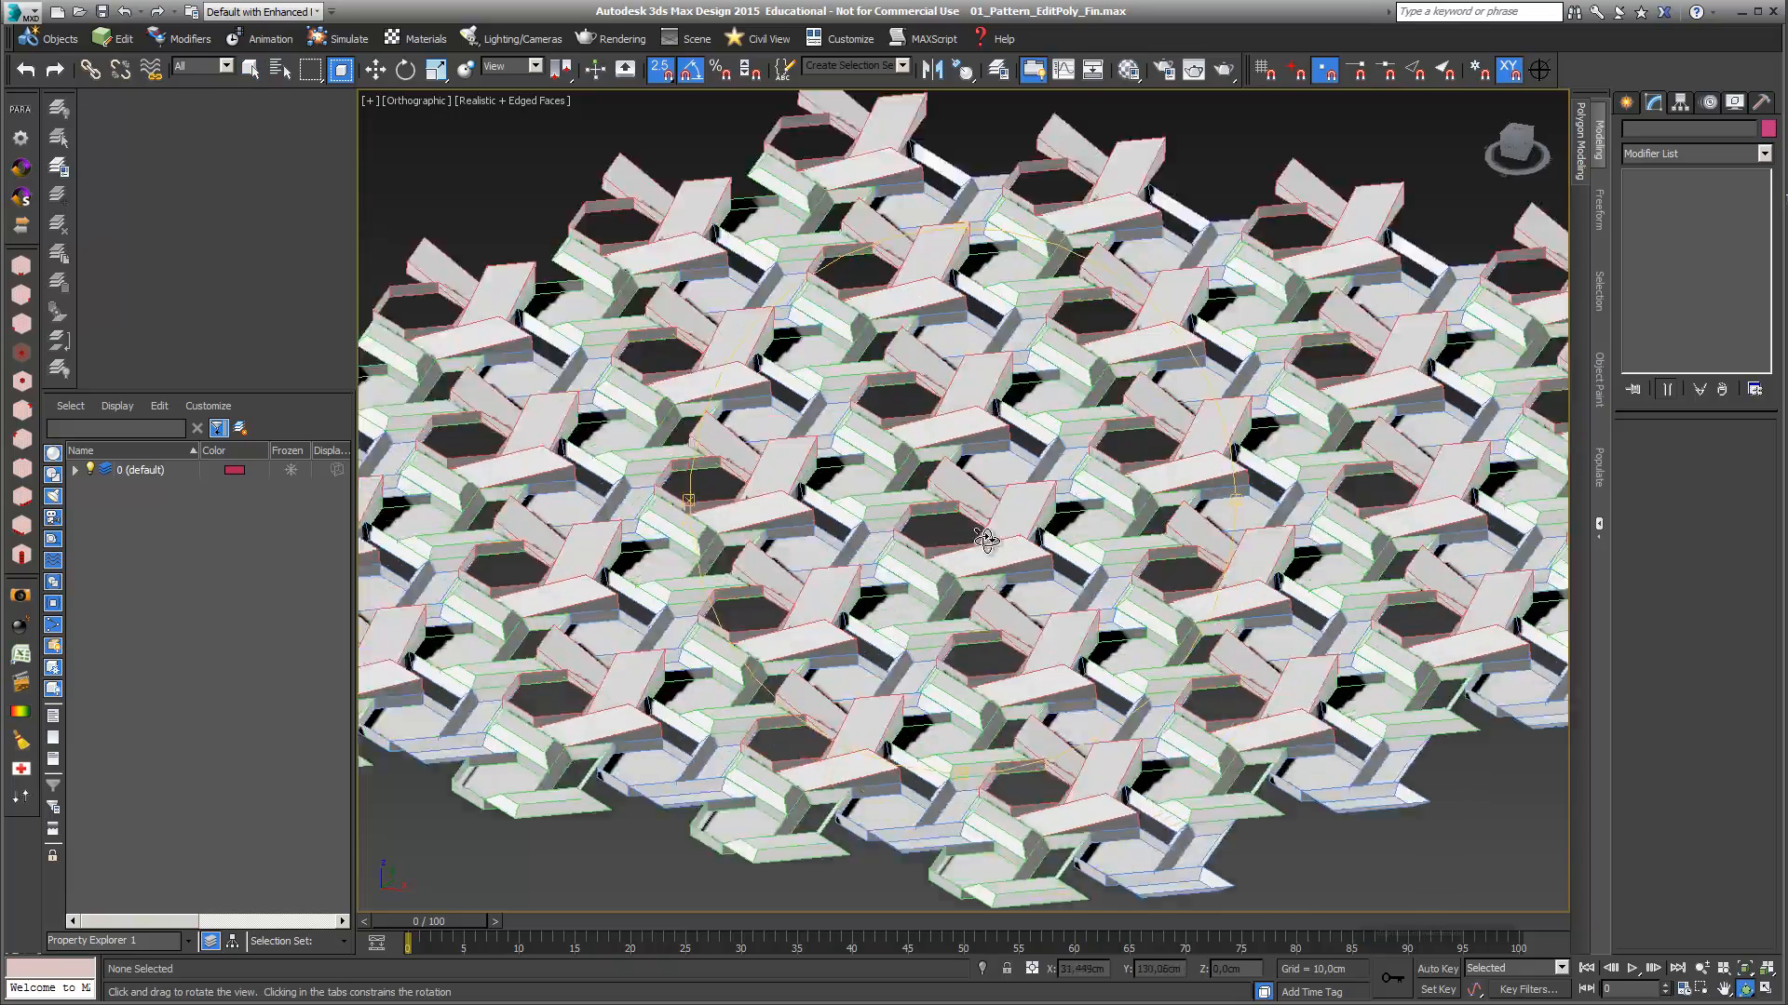